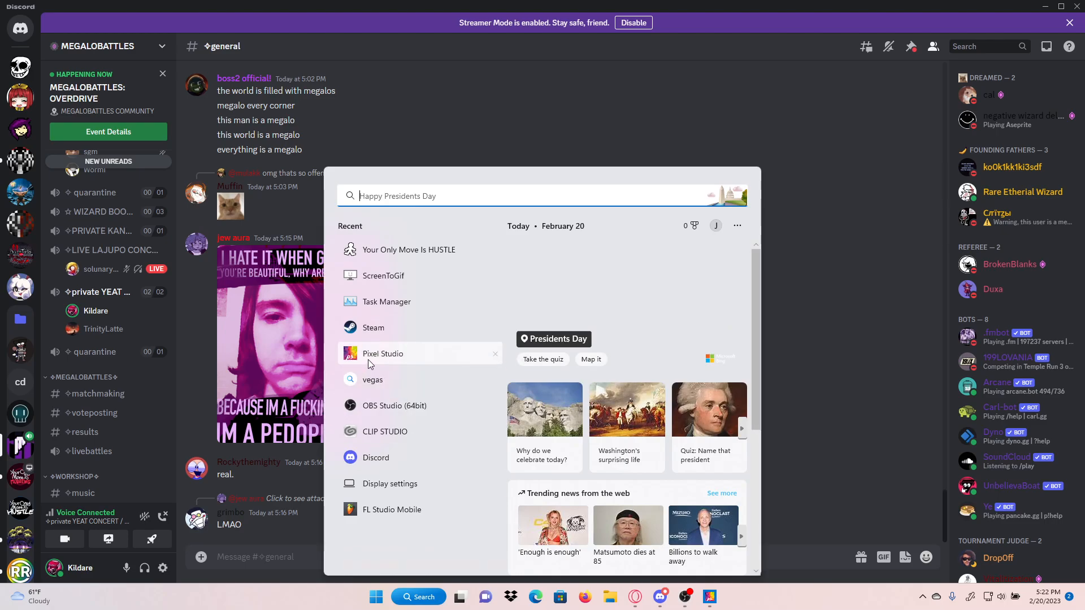
# Step: Switch to Pixel Studio and show the open skeleton character sprite
pyautogui.click(369, 359)
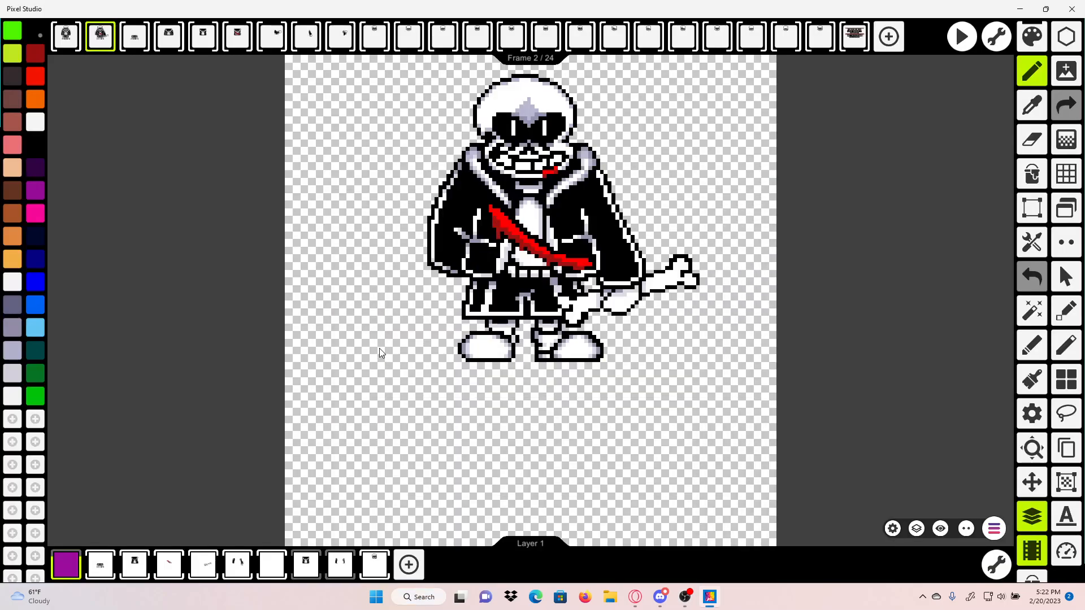
pyautogui.moveTo(828, 301); pyautogui.dragTo(818, 320)
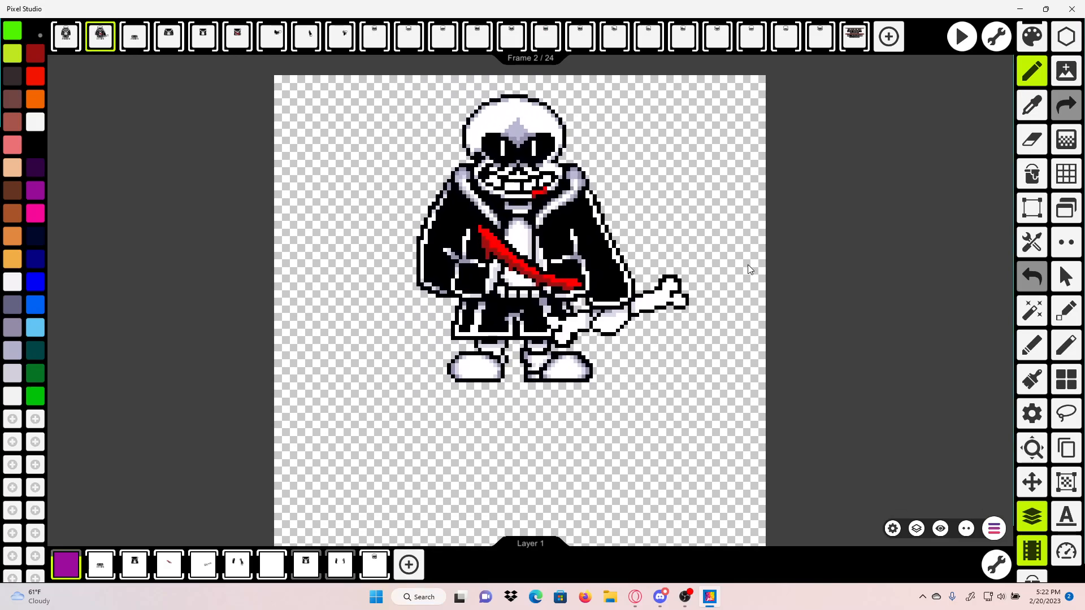
pyautogui.moveTo(829, 222); pyautogui.dragTo(824, 229)
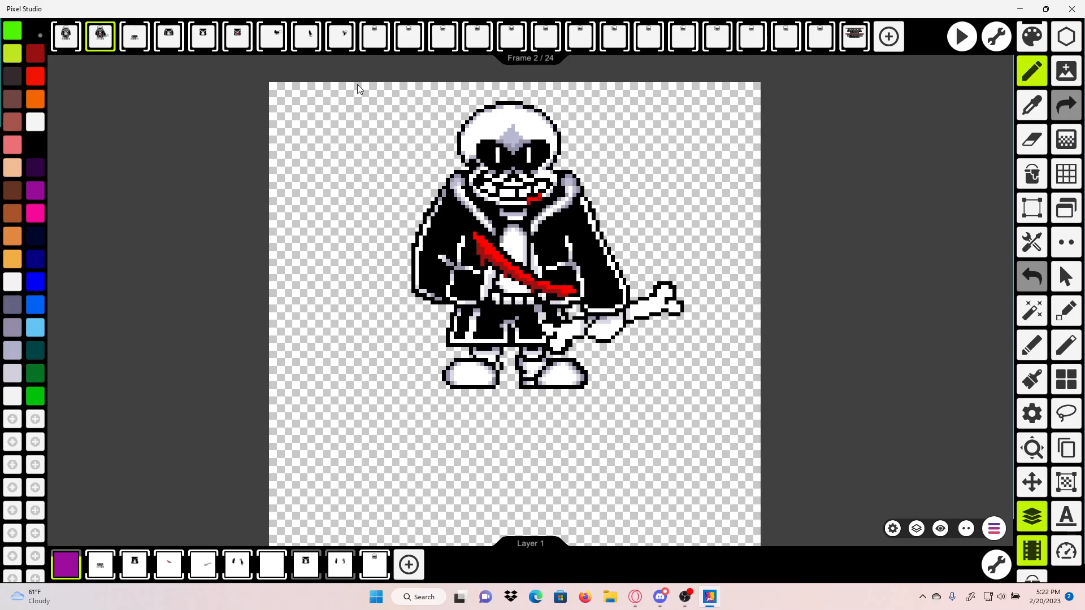
pyautogui.click(990, 528)
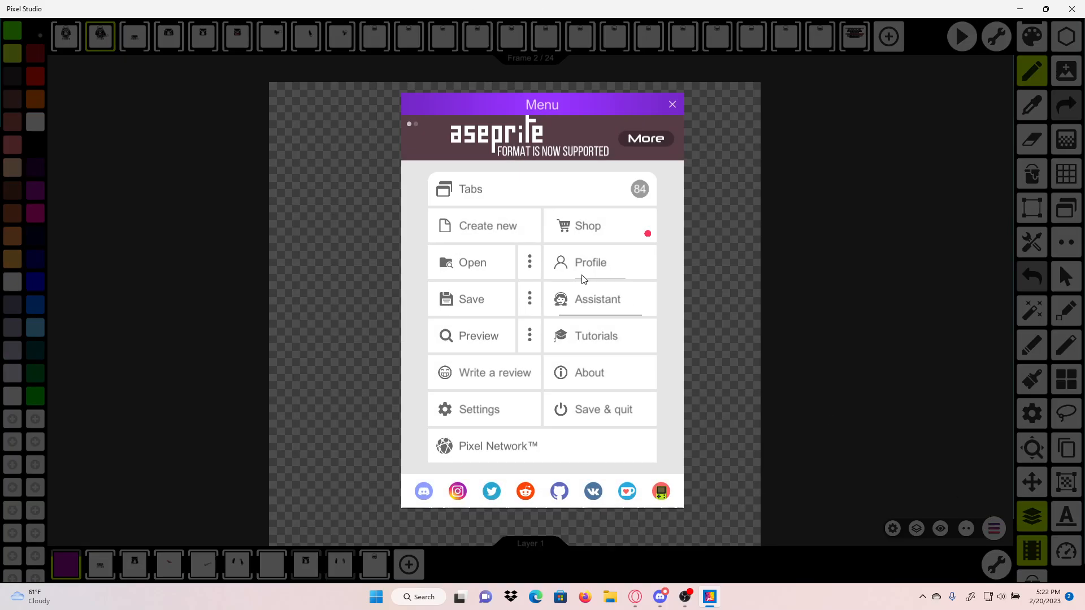
pyautogui.click(483, 229)
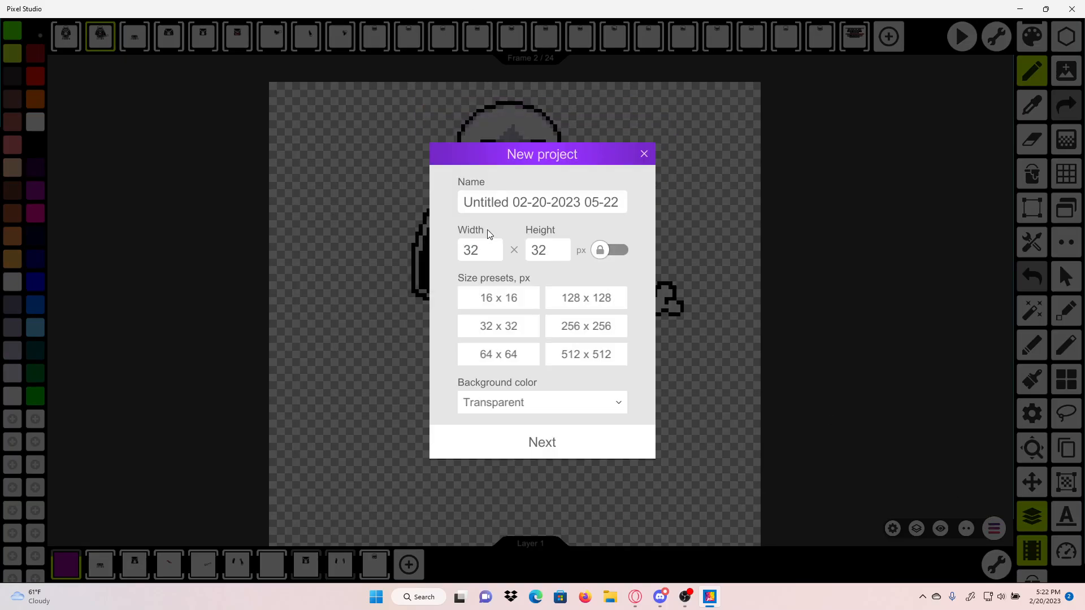
pyautogui.click(644, 154)
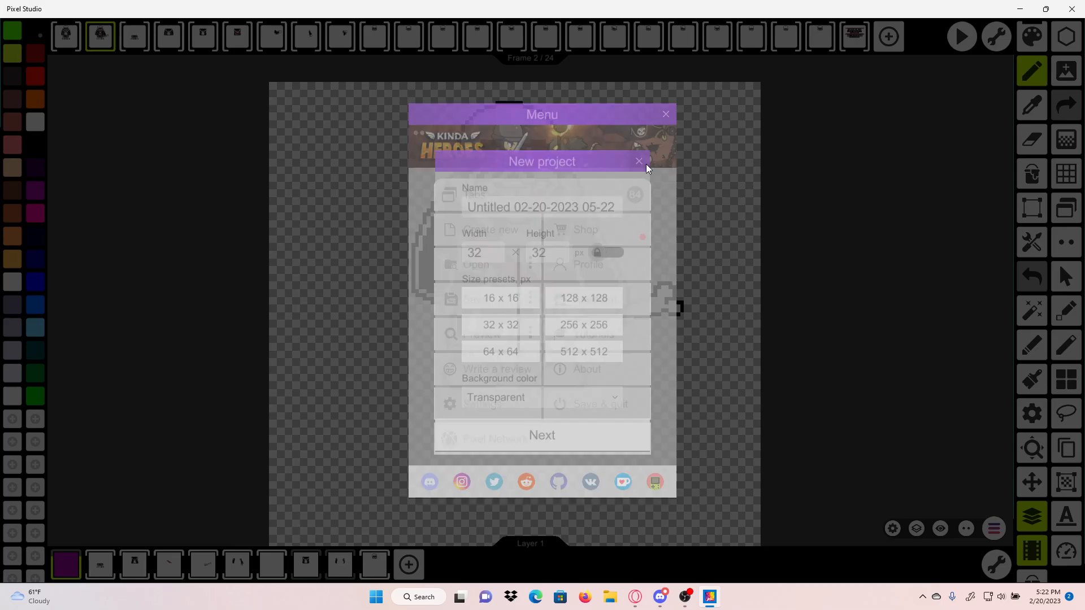
# Step: Create a transparent 128 x 128 px project named "Tutoriol Sans" using the simple template
pyautogui.click(988, 529)
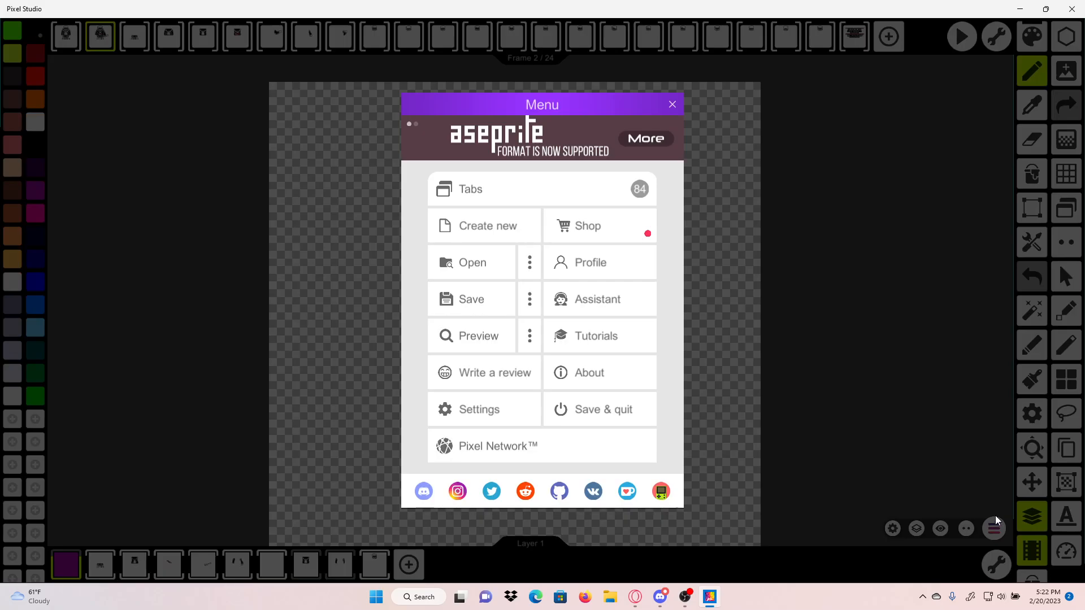
pyautogui.click(479, 228)
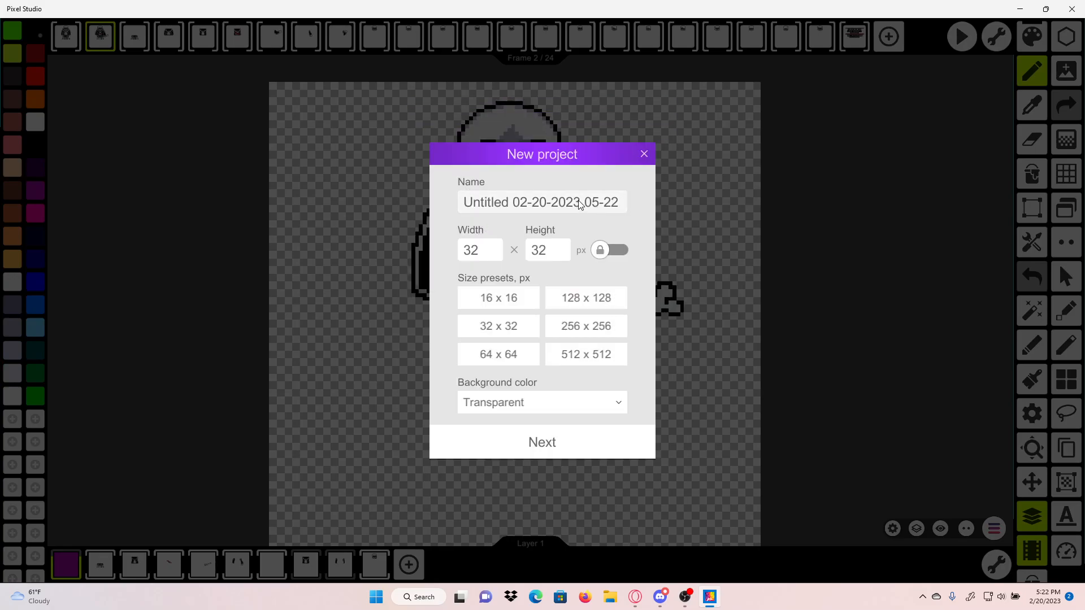
pyautogui.click(578, 201)
pyautogui.press('BackSpace')
pyautogui.write('Tu')
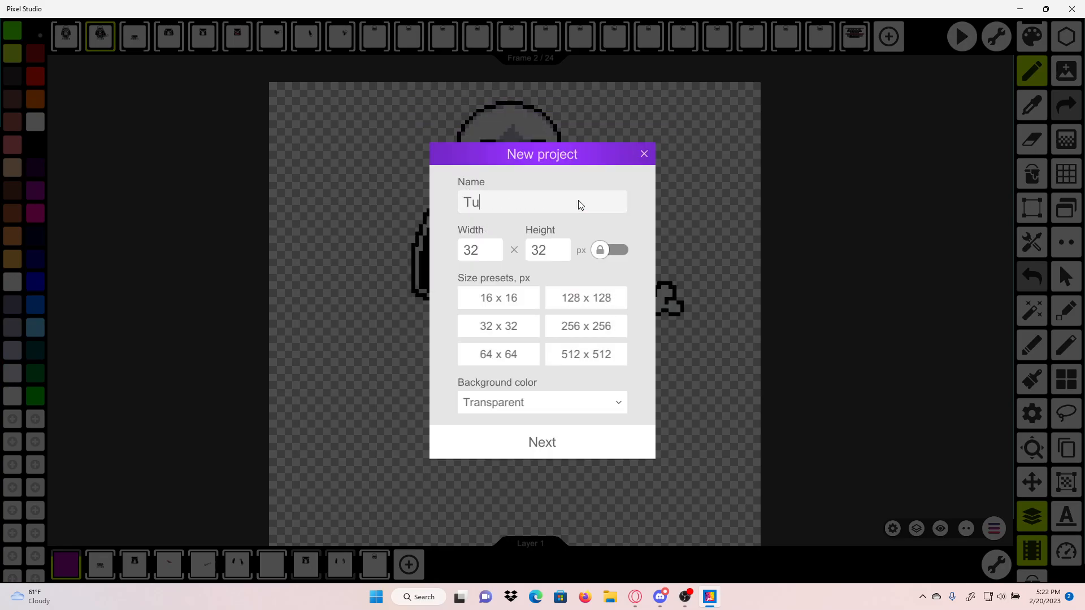
pyautogui.write('toriol Sans')
pyautogui.click(582, 302)
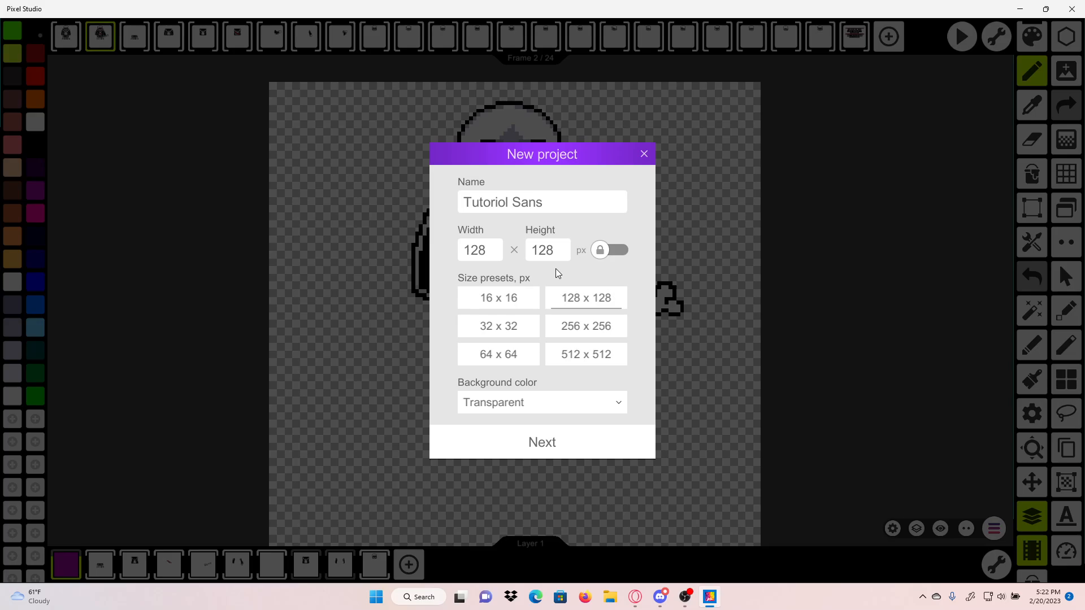
pyautogui.click(532, 449)
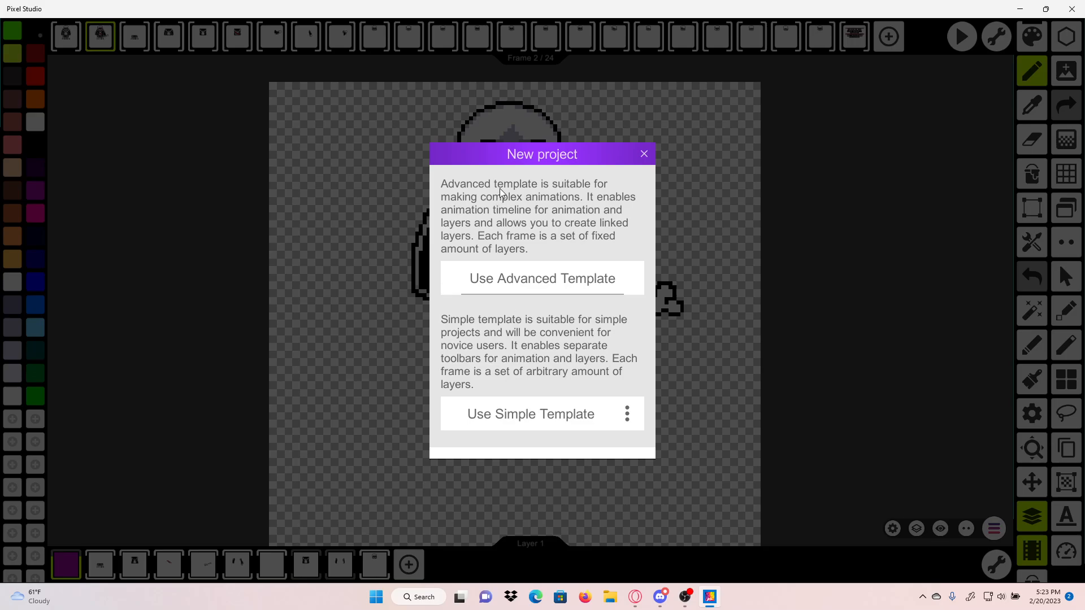
pyautogui.click(525, 409)
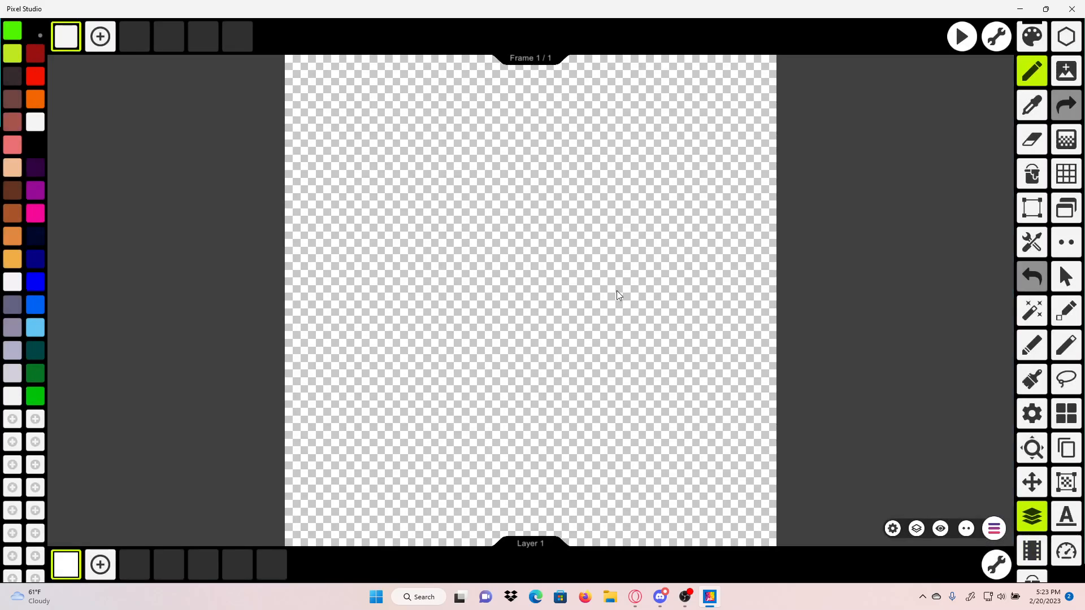
# Step: Add four empty layers to the new project
pyautogui.click(100, 565)
pyautogui.click(134, 566)
pyautogui.click(170, 566)
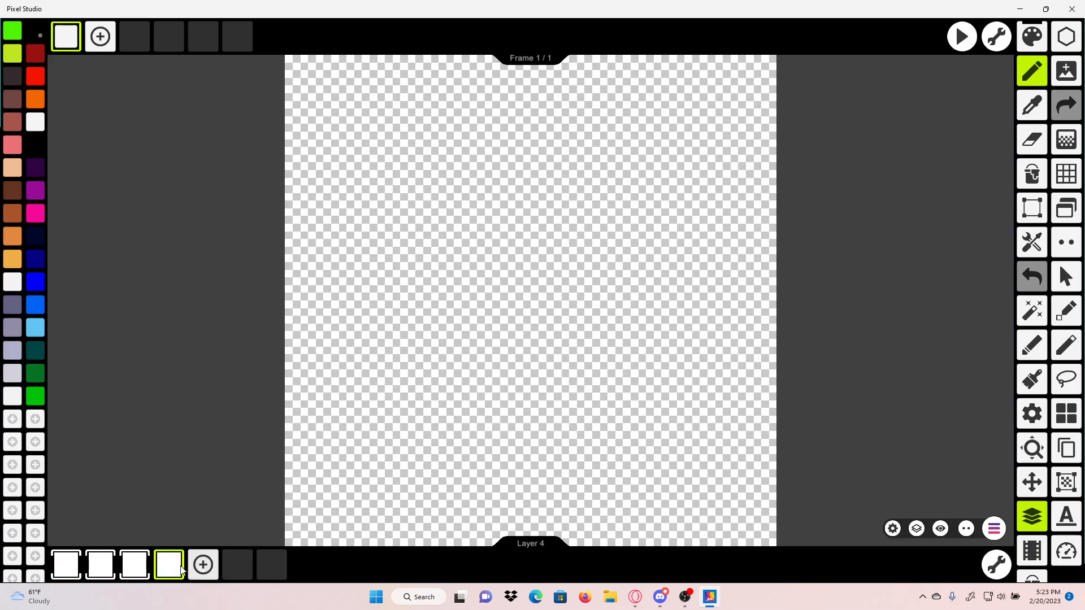
pyautogui.click(199, 568)
# Step: Draw a freehand black test stroke on layer 5 and another on layer 4
pyautogui.click(135, 567)
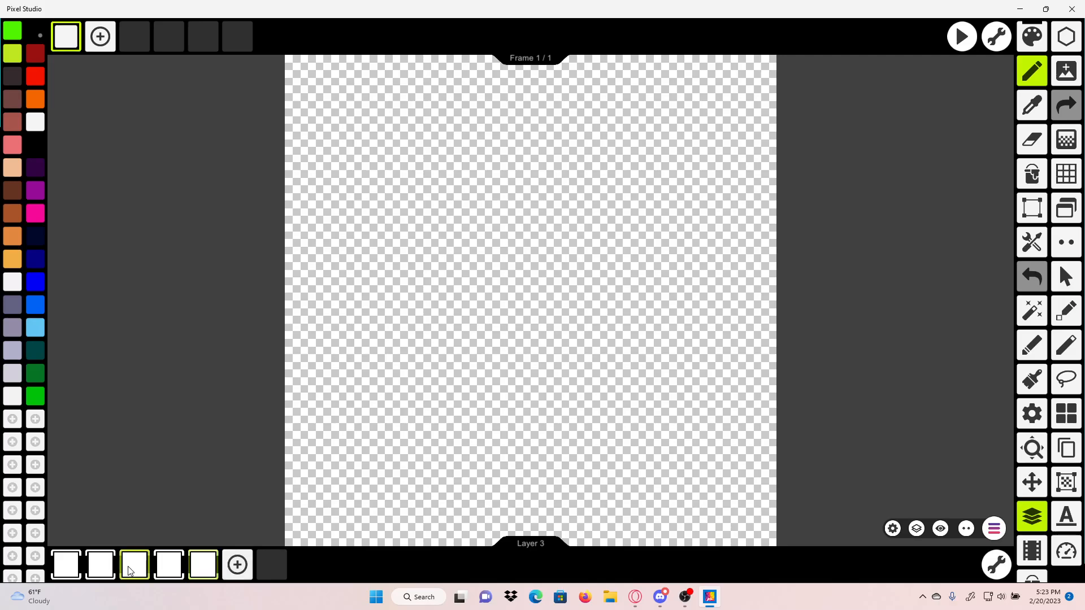
pyautogui.click(98, 567)
pyautogui.click(72, 567)
pyautogui.click(203, 565)
pyautogui.moveTo(591, 260); pyautogui.dragTo(629, 283)
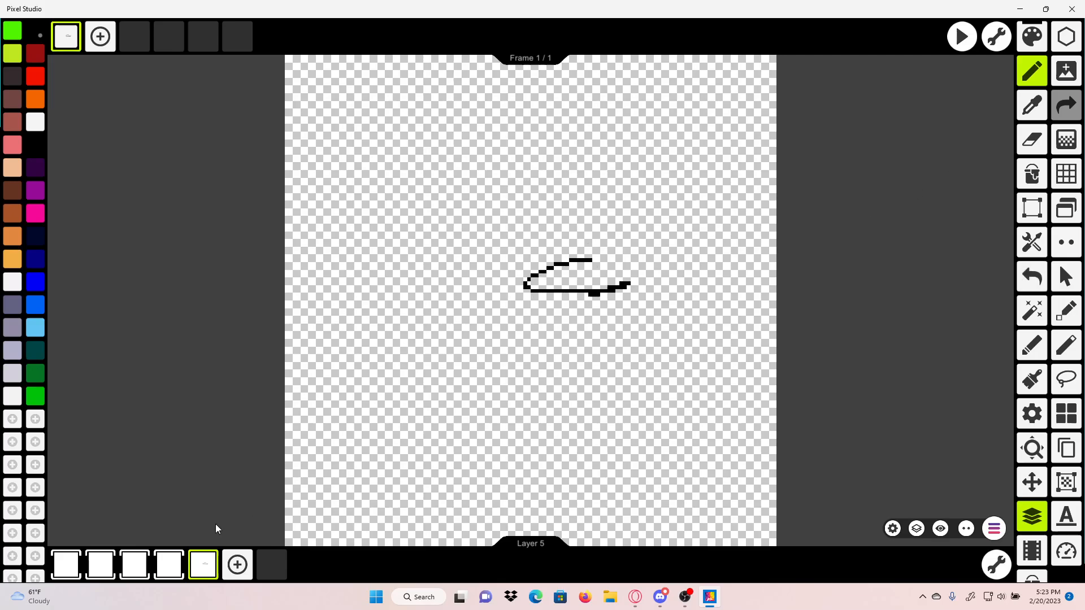
pyautogui.moveTo(564, 359)
pyautogui.mouseDown()
pyautogui.moveTo(552, 319)
pyautogui.moveTo(569, 240)
pyautogui.mouseUp()
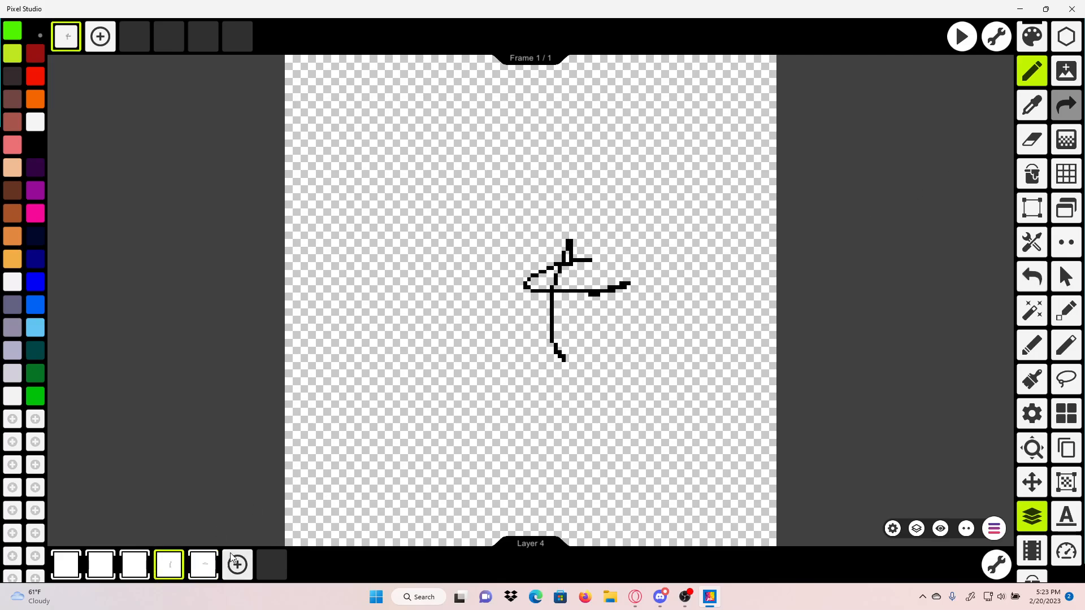
# Step: Undo the test strokes on layers 5 and 4
pyautogui.click(1032, 139)
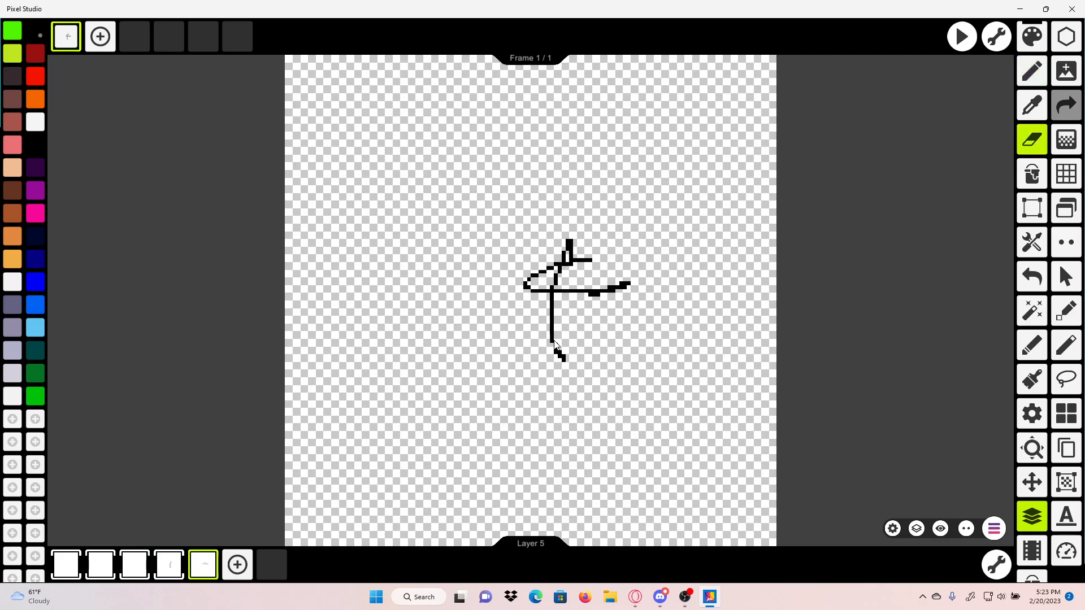
pyautogui.click(1029, 277)
pyautogui.click(172, 565)
pyautogui.click(1032, 276)
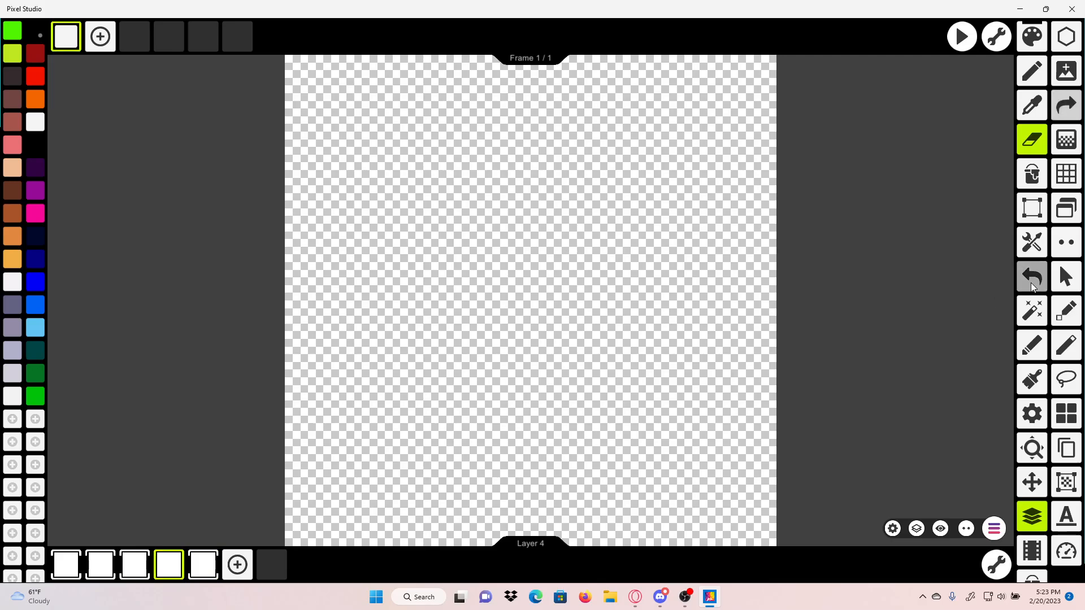
# Step: Fill the whole of layer 1 with orange as a background
pyautogui.click(66, 565)
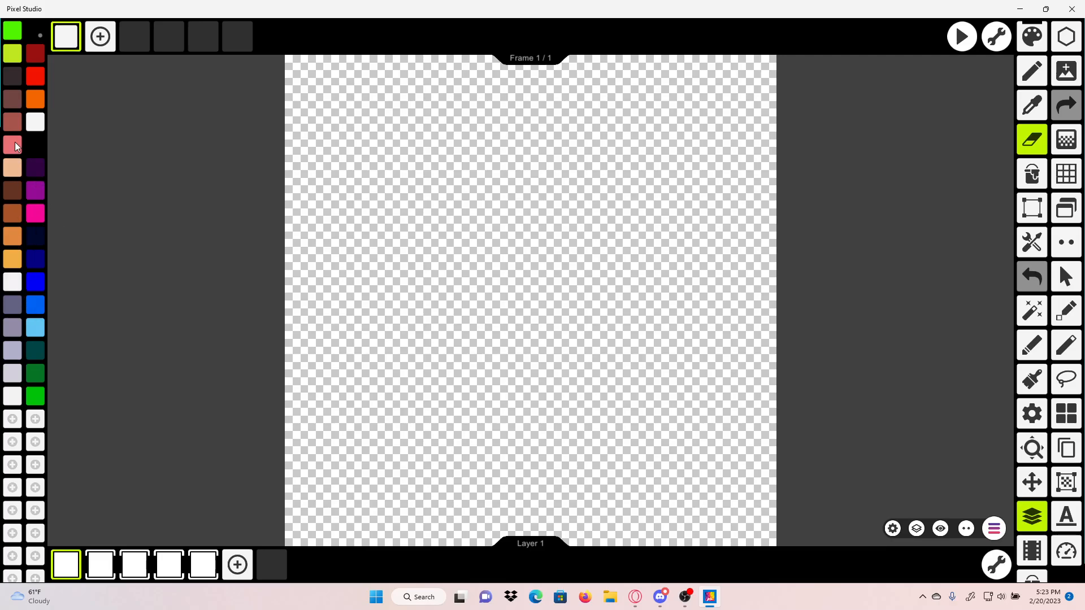
pyautogui.click(33, 107)
pyautogui.click(1029, 171)
pyautogui.click(671, 277)
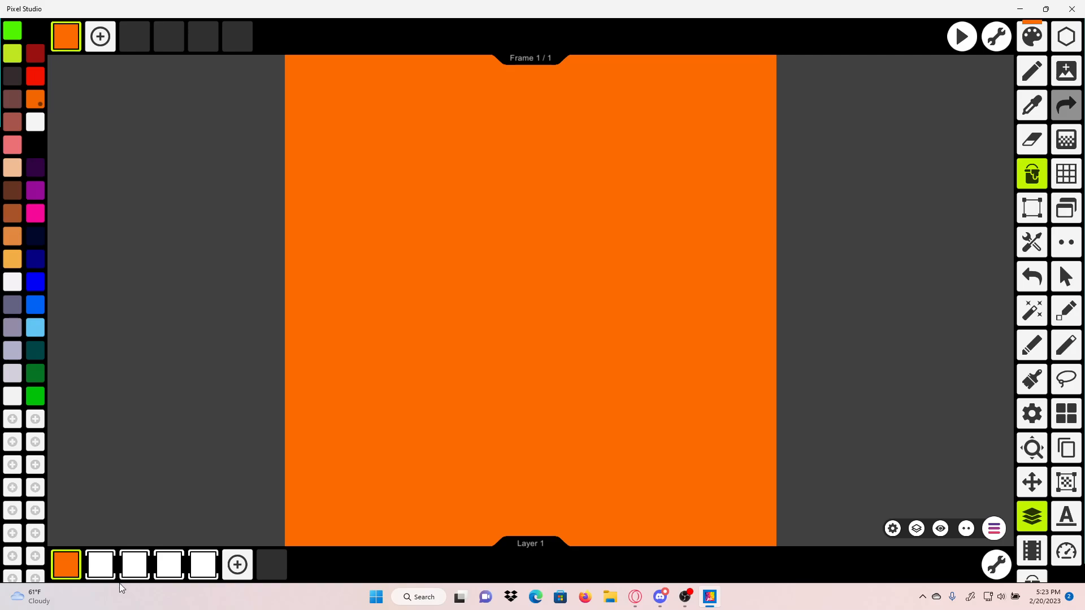
# Step: Hide the orange background layer and show it again
pyautogui.moveTo(62, 596)
pyautogui.click(67, 550)
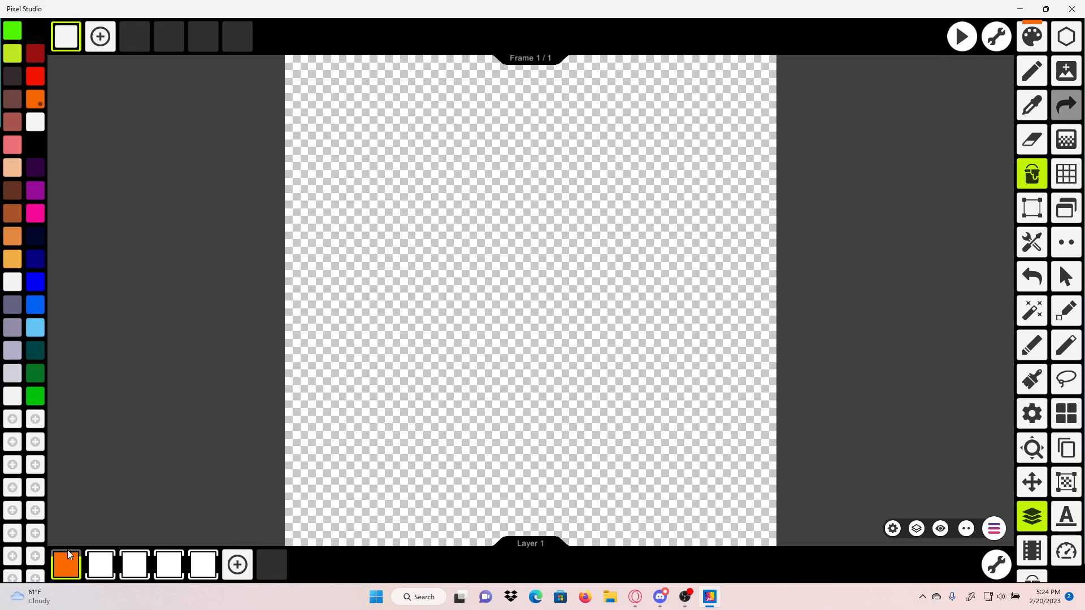
pyautogui.click(67, 550)
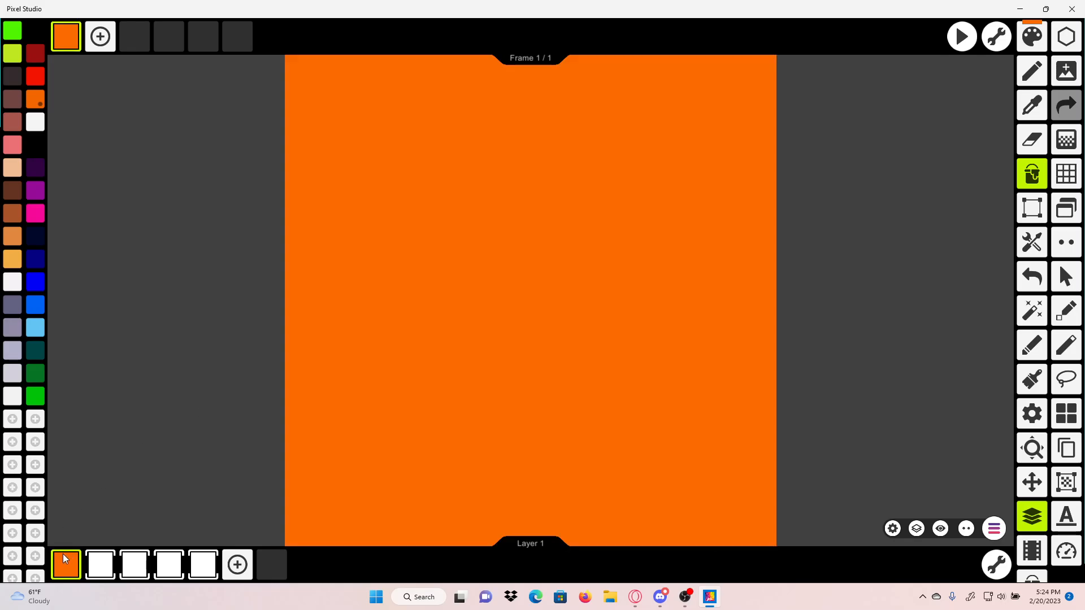
# Step: Activate layer 5 and set the drawing color to black (000000FF)
pyautogui.click(203, 565)
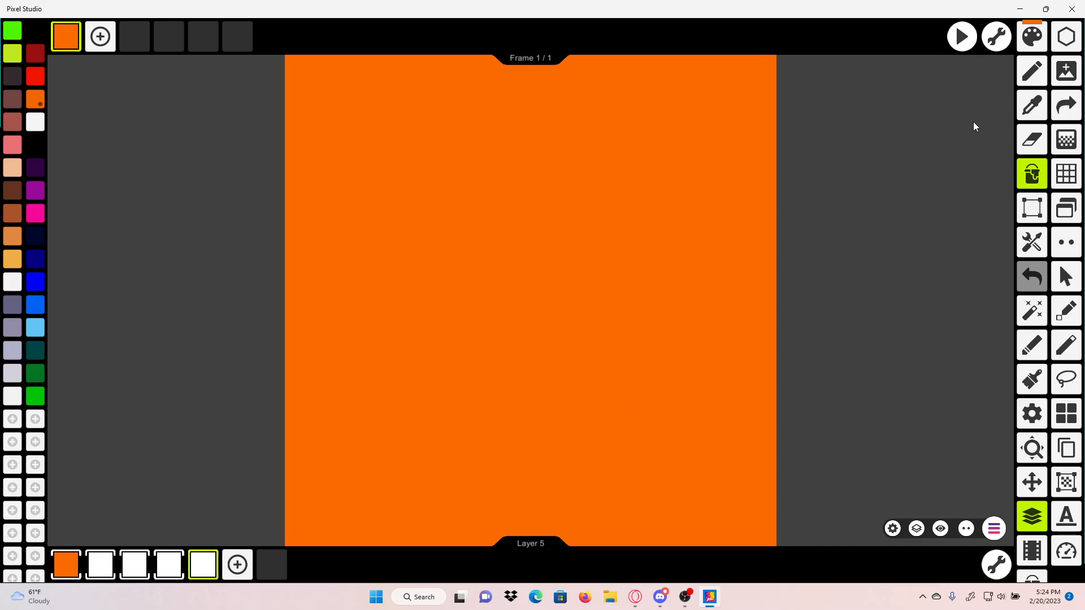
pyautogui.click(1025, 45)
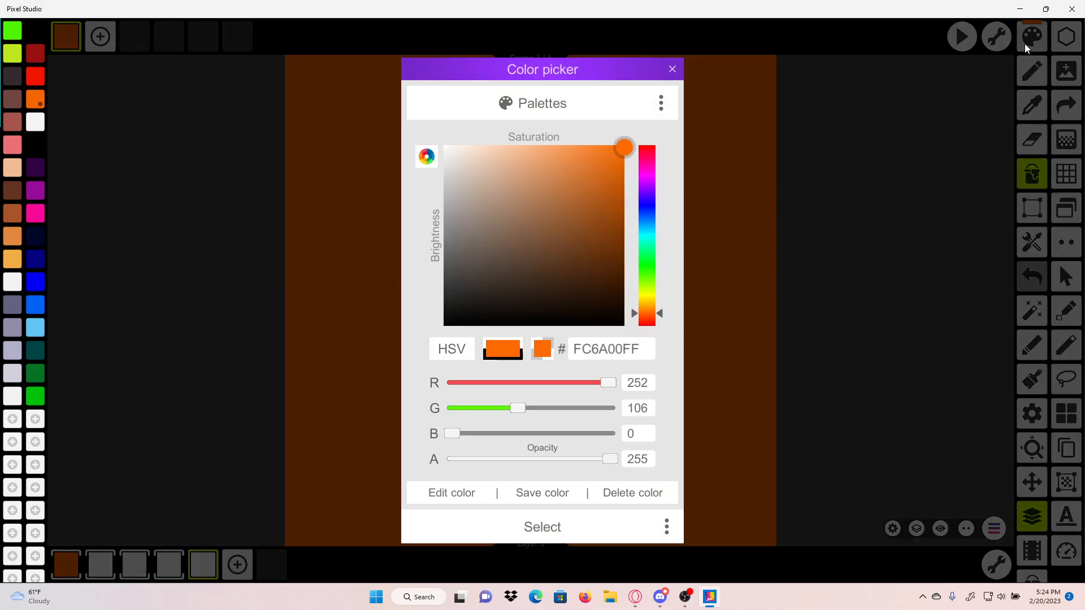
pyautogui.click(1025, 44)
pyautogui.click(1023, 48)
pyautogui.click(603, 187)
pyautogui.moveTo(603, 187); pyautogui.dragTo(631, 384)
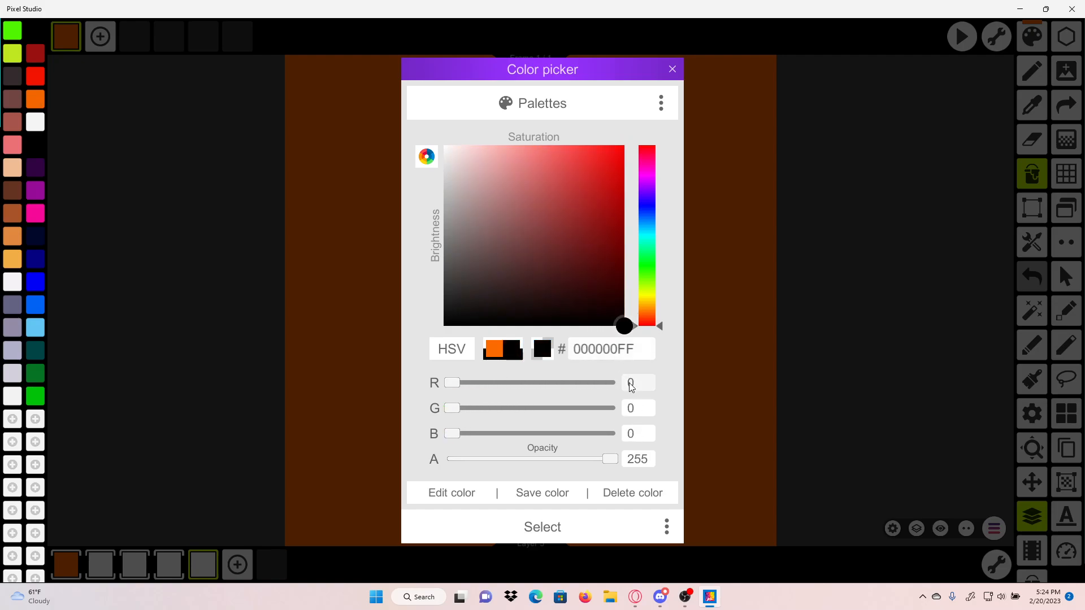
pyautogui.moveTo(621, 321); pyautogui.dragTo(656, 374)
pyautogui.click(578, 532)
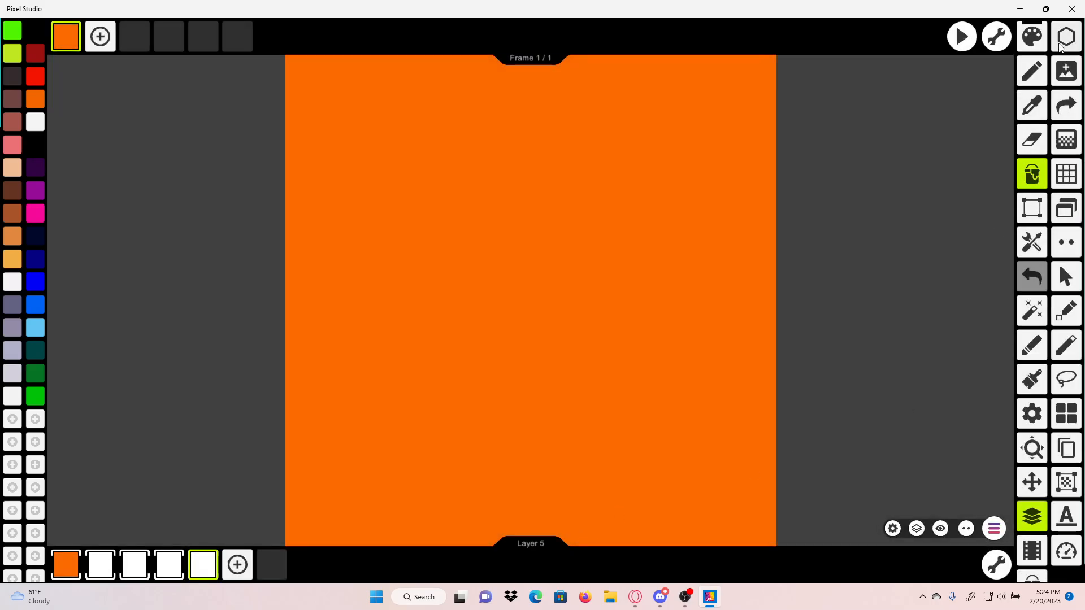
# Step: Draw a horizontal black pencil line with a short stepped diagonal at its end on layer 5
pyautogui.click(1026, 80)
pyautogui.scroll(4, 545, 237)
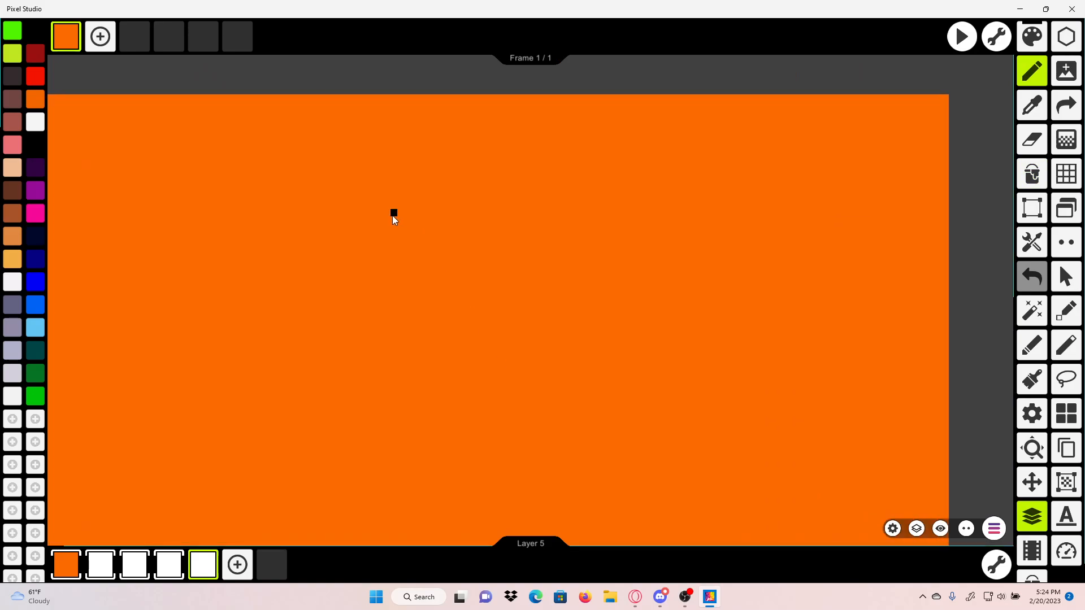
pyautogui.moveTo(392, 214); pyautogui.dragTo(501, 215)
pyautogui.click(516, 226)
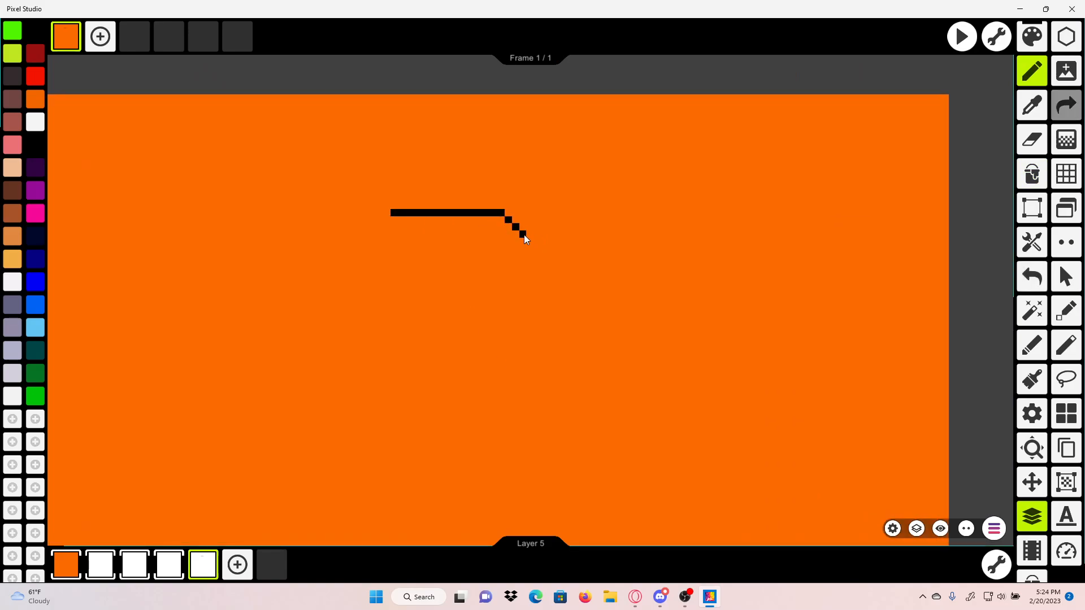
# Step: Undo all the black pencil pixels on layer 5
pyautogui.click(1031, 277)
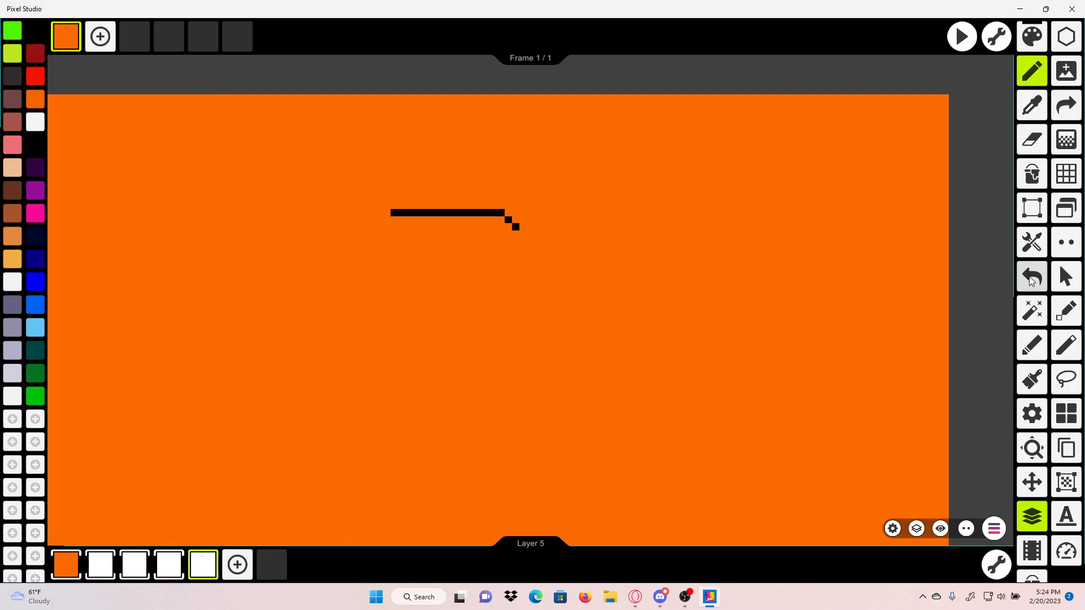
pyautogui.click(1031, 277)
pyautogui.click(1031, 277)
pyautogui.click(1030, 278)
pyautogui.scroll(-2, 659, 307)
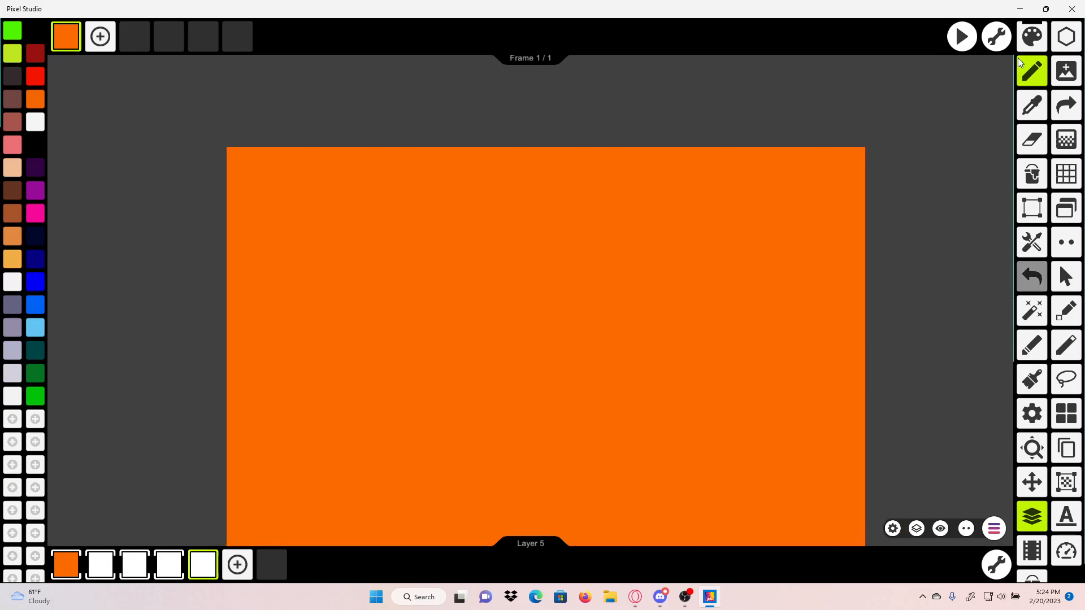
# Step: Draw a black ellipse outline of about 38 x 33 px in the upper middle of the canvas on layer 5
pyautogui.click(1067, 37)
pyautogui.click(553, 482)
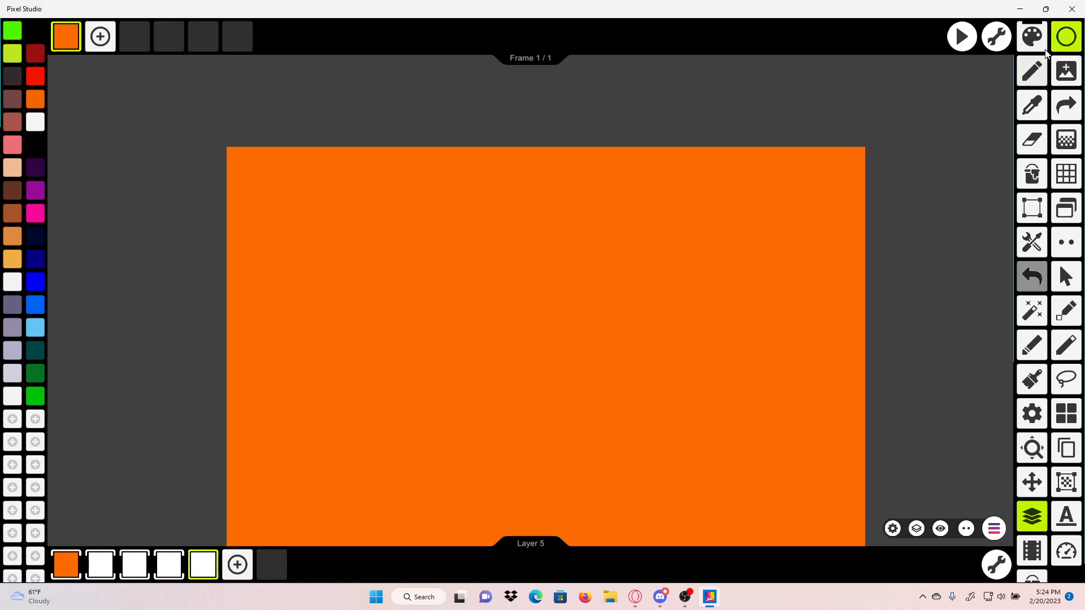
pyautogui.click(657, 598)
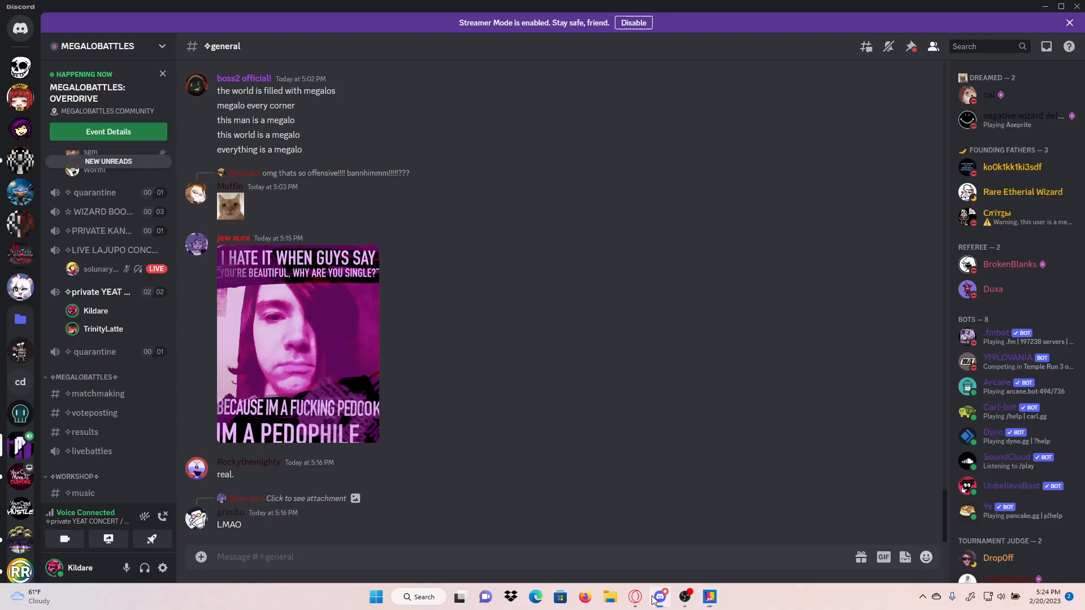
pyautogui.click(709, 597)
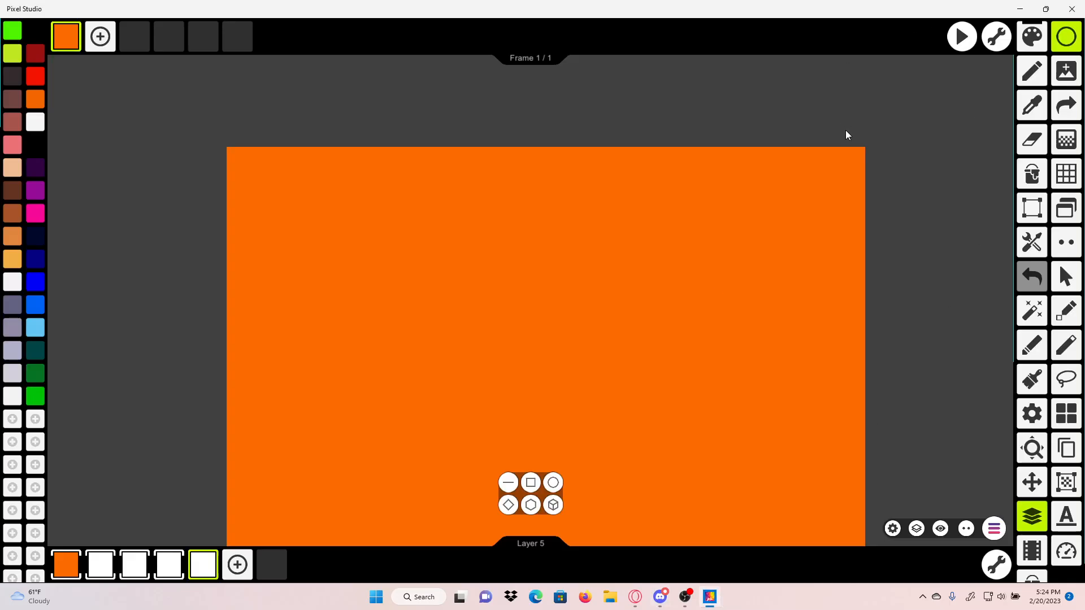
pyautogui.click(554, 482)
pyautogui.moveTo(592, 383)
pyautogui.mouseDown()
pyautogui.moveTo(584, 311)
pyautogui.moveTo(578, 331)
pyautogui.moveTo(599, 405)
pyautogui.moveTo(591, 380)
pyautogui.moveTo(592, 388)
pyautogui.mouseUp()
pyautogui.scroll(3, 578, 331)
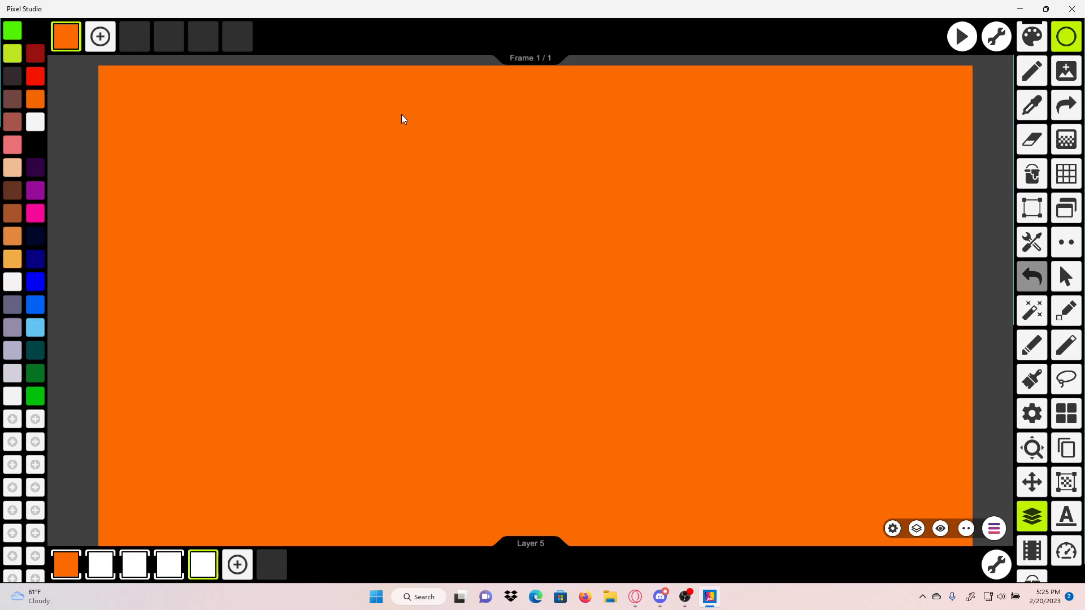
pyautogui.moveTo(401, 115); pyautogui.dragTo(667, 360)
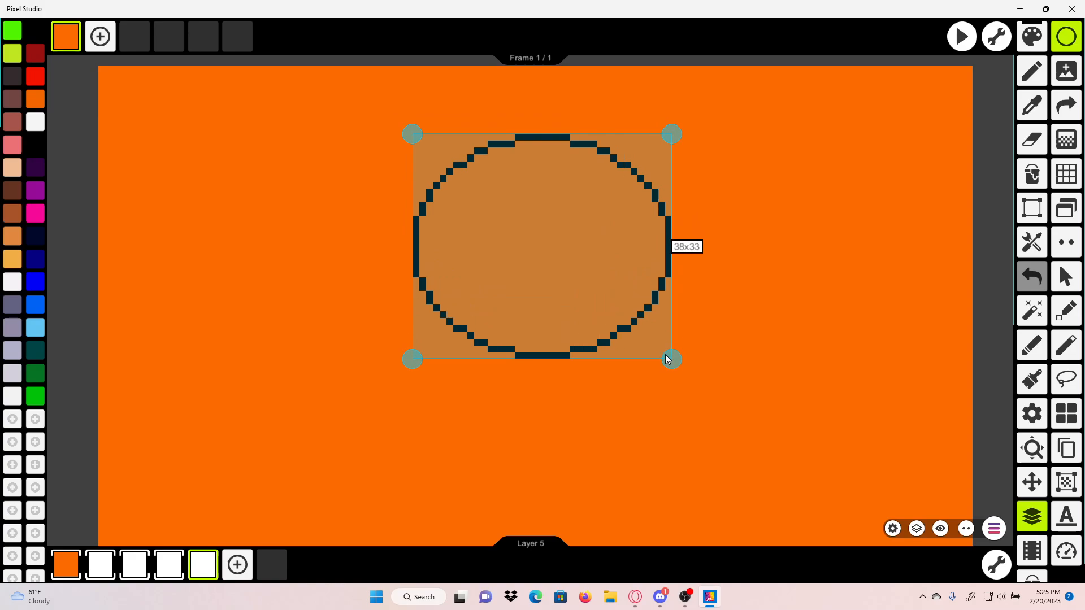
# Step: Try to place the black ellipse outline a few pixels higher on layer 5, and undo the whole ellipse
pyautogui.moveTo(632, 305); pyautogui.dragTo(632, 288)
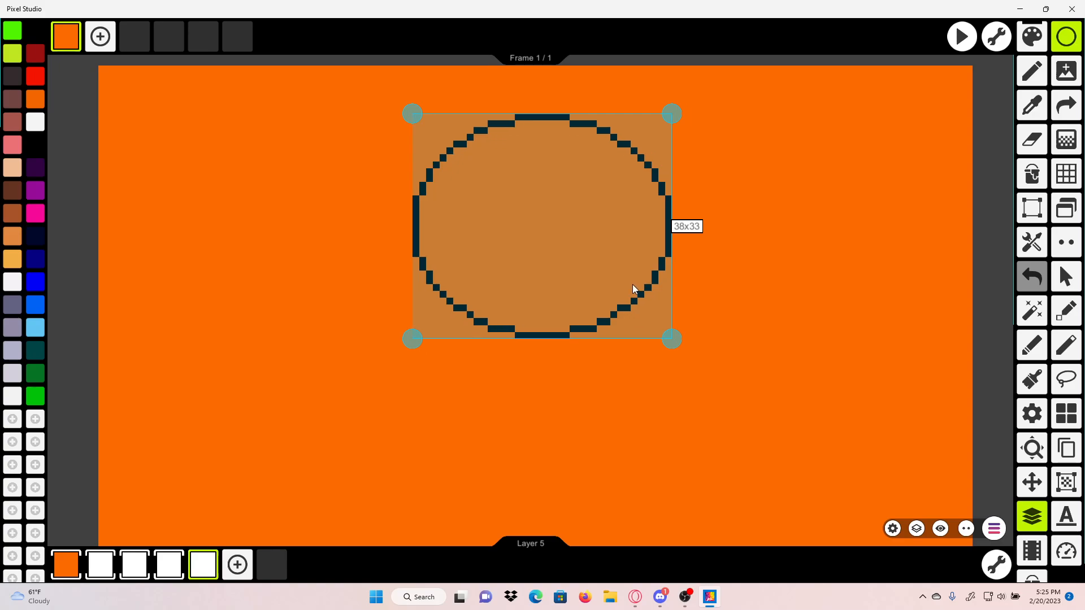
pyautogui.click(871, 310)
pyautogui.scroll(-3, 818, 290)
pyautogui.moveTo(818, 288); pyautogui.dragTo(754, 349)
pyautogui.click(1034, 277)
pyautogui.scroll(3, 700, 284)
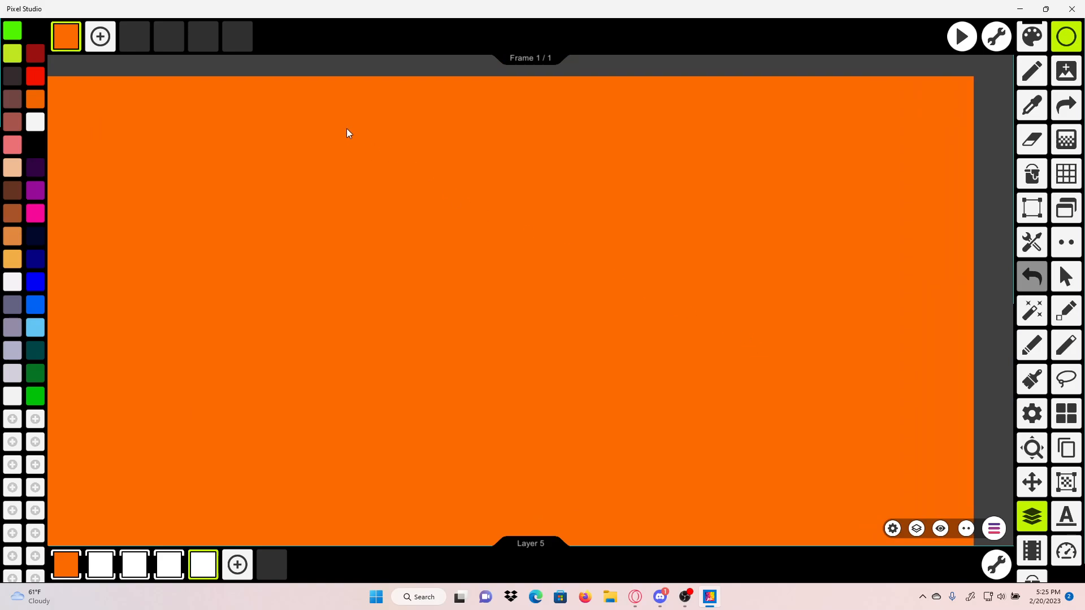
# Step: Draw a black ellipse outline of about 39 x 32 px for the upper head on layer 5
pyautogui.moveTo(347, 133); pyautogui.dragTo(619, 353)
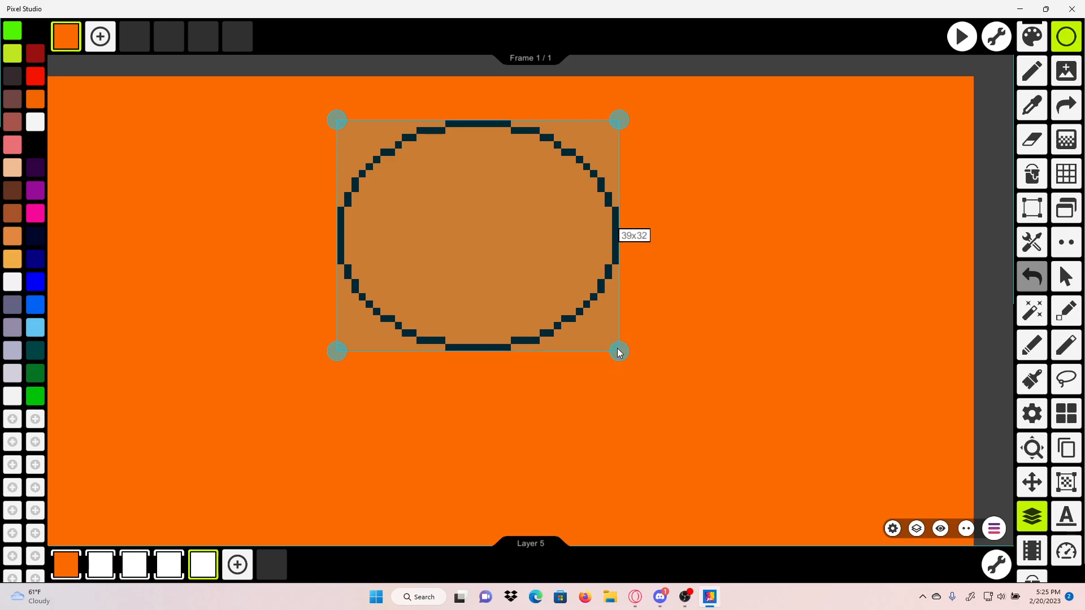
pyautogui.moveTo(490, 279); pyautogui.dragTo(465, 293)
pyautogui.scroll(-3, 718, 258)
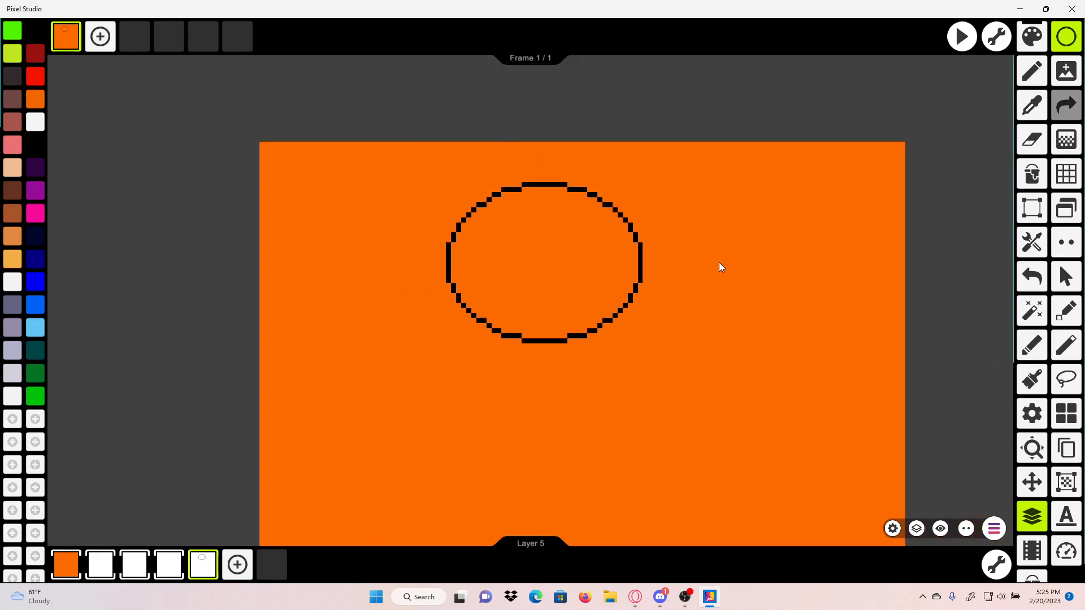
pyautogui.moveTo(719, 262); pyautogui.dragTo(661, 222)
# Step: Select an area of about 81 x 52 px around the ellipse and shift it right to the canvas's horizontal centre
pyautogui.click(1032, 208)
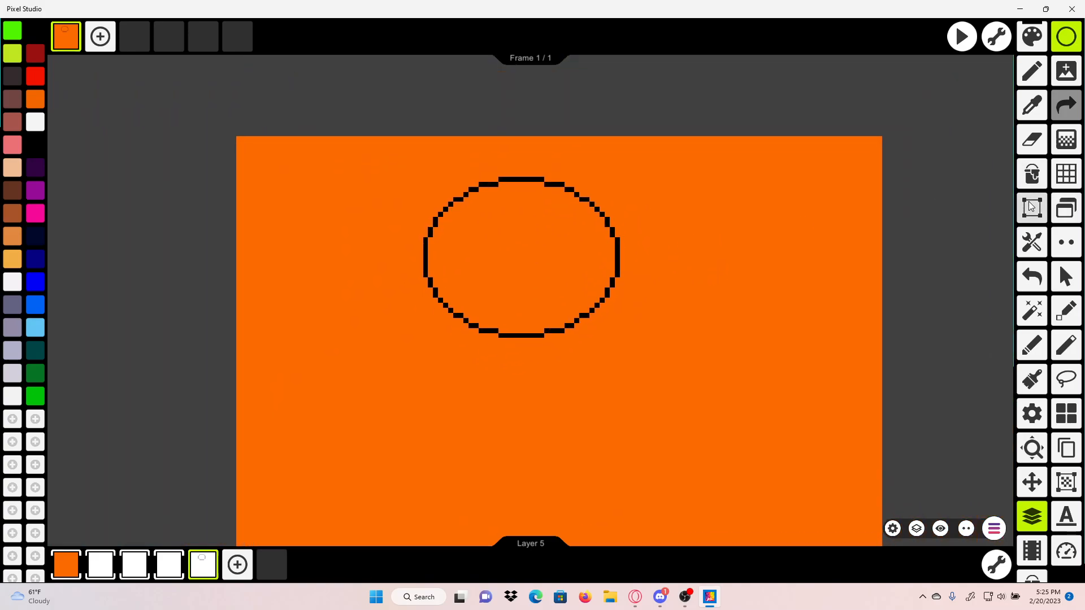
pyautogui.moveTo(718, 398); pyautogui.dragTo(317, 147)
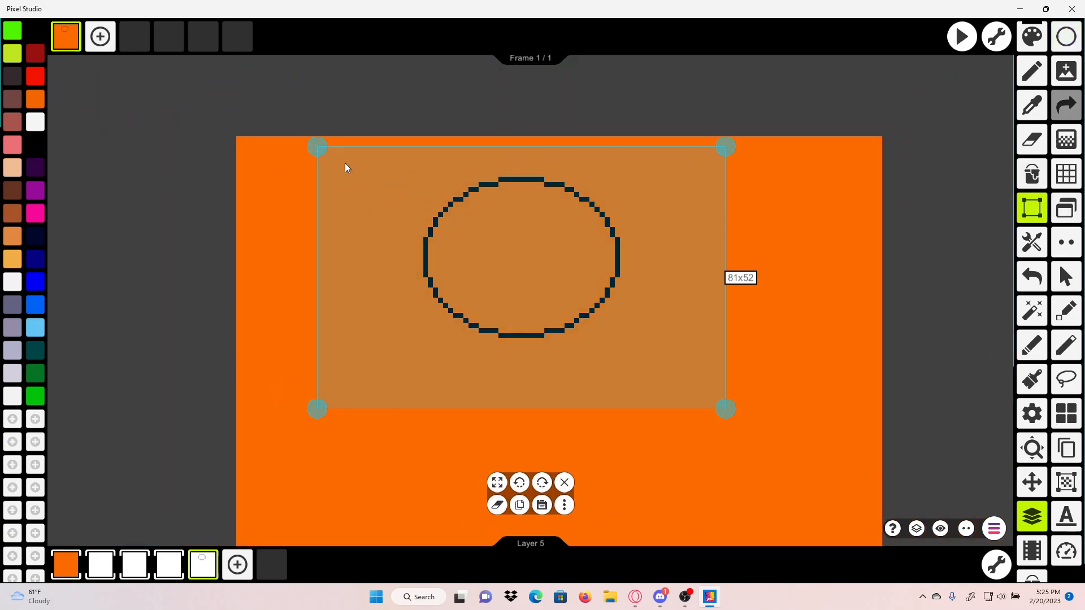
pyautogui.moveTo(520, 292); pyautogui.dragTo(556, 294)
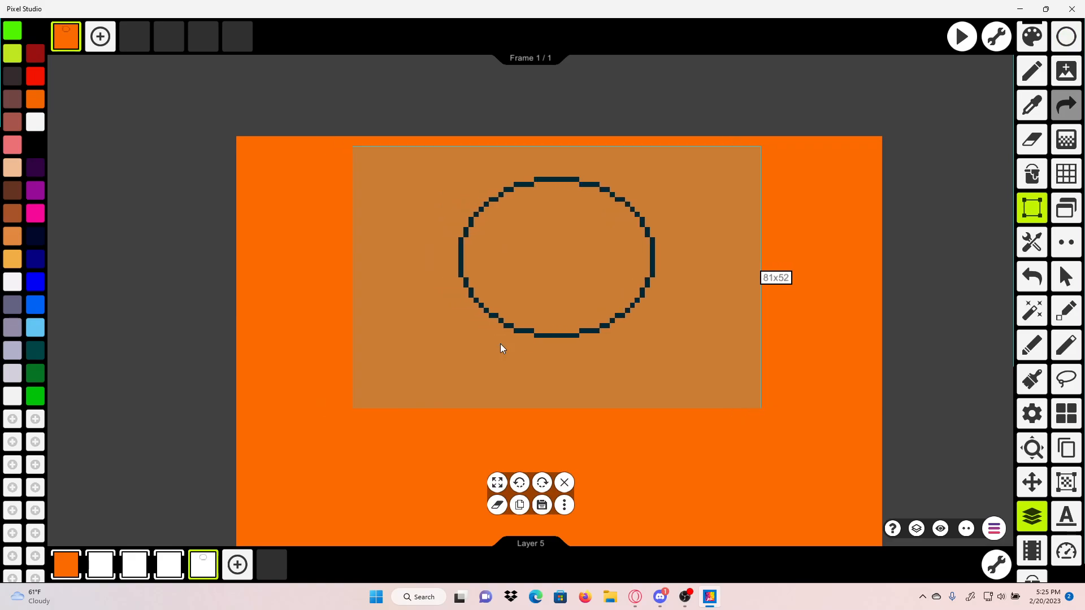
pyautogui.click(224, 531)
# Step: Draw a second black ellipse outline of about 37 x 23 px for the jaw, overlapping the lower part of the first ellipse
pyautogui.click(1065, 37)
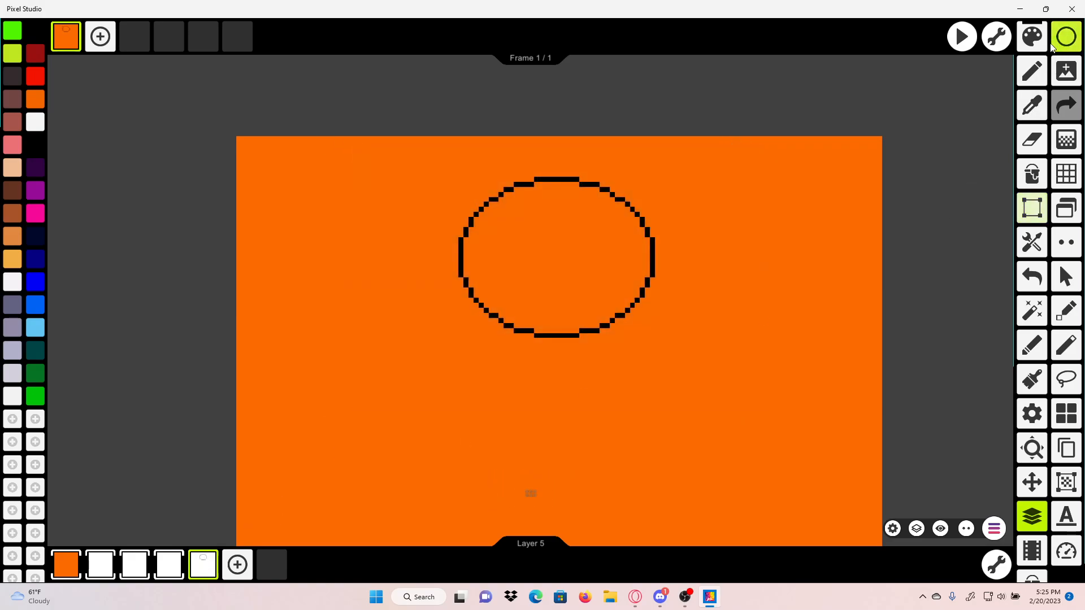
pyautogui.scroll(2, 588, 384)
pyautogui.scroll(3, 494, 247)
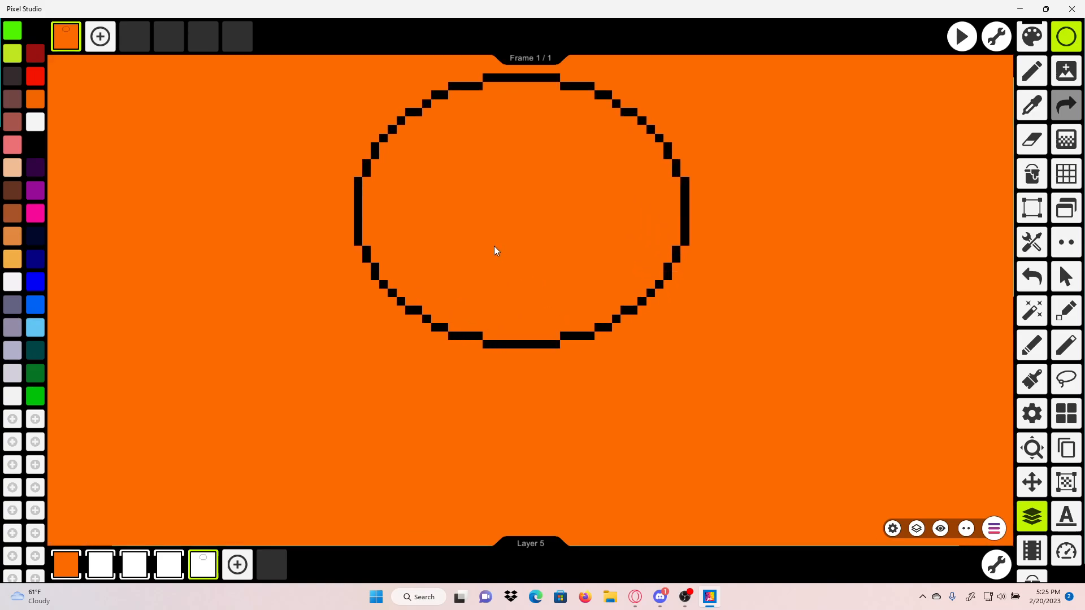
pyautogui.moveTo(323, 233); pyautogui.dragTo(742, 493)
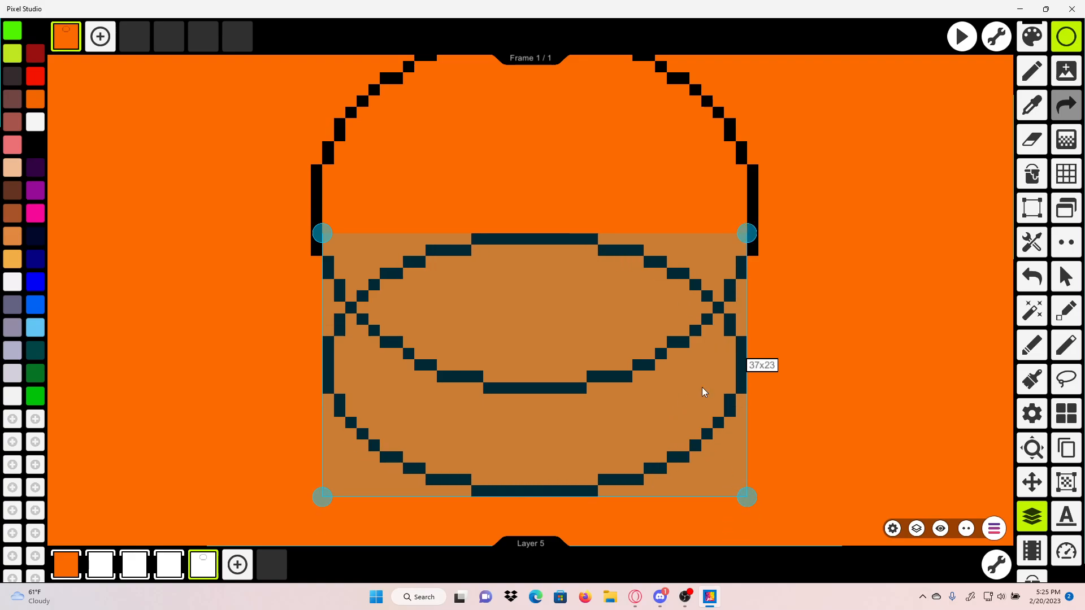
pyautogui.click(799, 385)
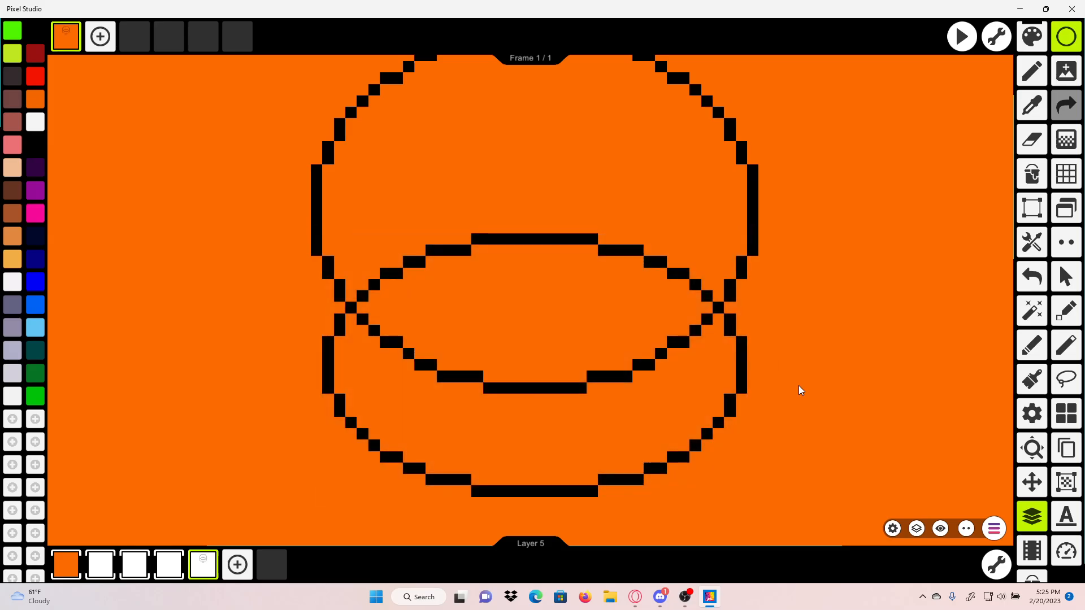
# Step: Set the drawing color to white (FFFFFFFF)
pyautogui.scroll(-1, 799, 385)
pyautogui.moveTo(798, 385); pyautogui.dragTo(776, 434)
pyautogui.click(1041, 49)
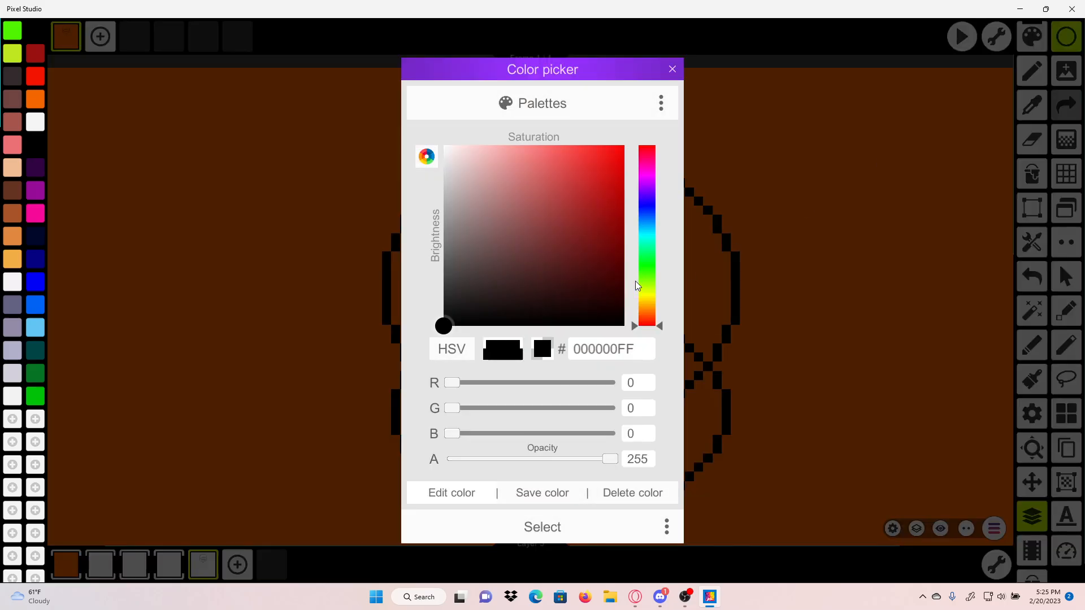
pyautogui.moveTo(533, 266); pyautogui.dragTo(445, 139)
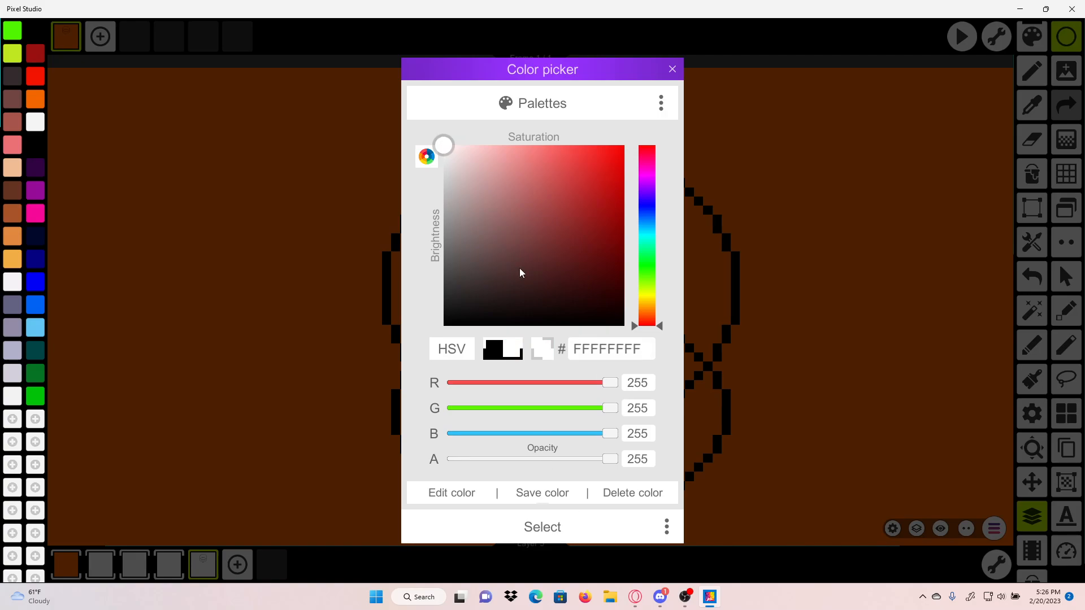
pyautogui.moveTo(520, 273); pyautogui.dragTo(441, 134)
pyautogui.click(557, 526)
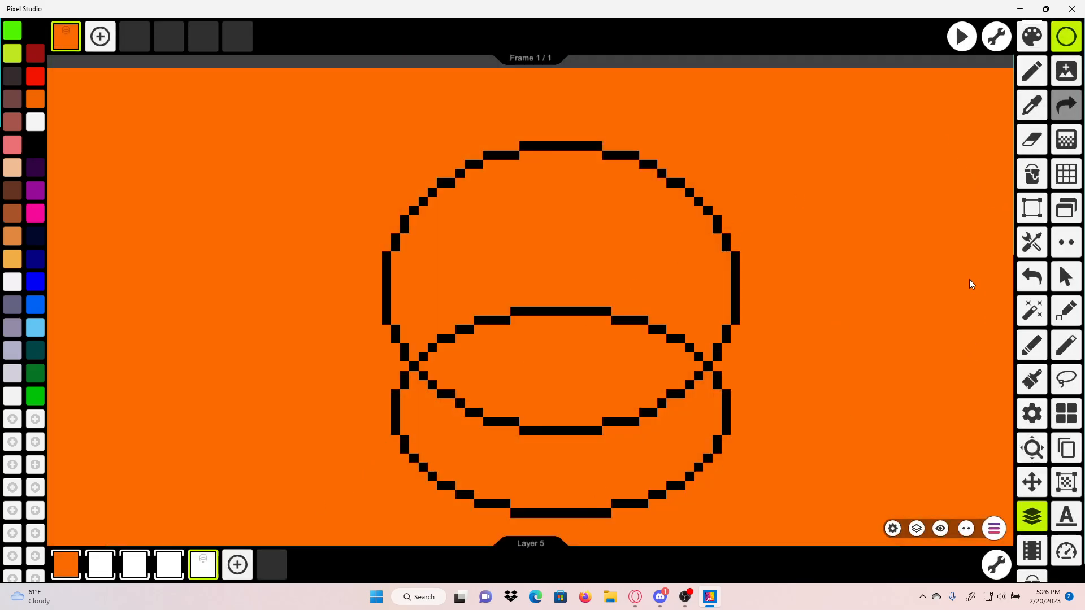
# Step: Fill the jaw, the overlapping middle area and the upper head with white using the Fill tool
pyautogui.click(1034, 174)
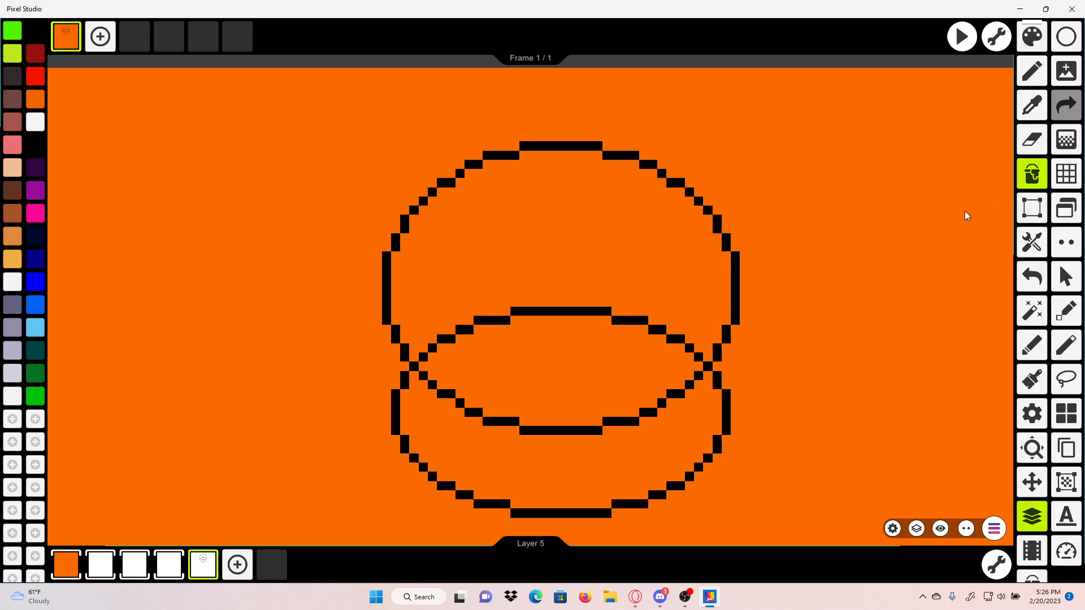
pyautogui.scroll(4, 690, 249)
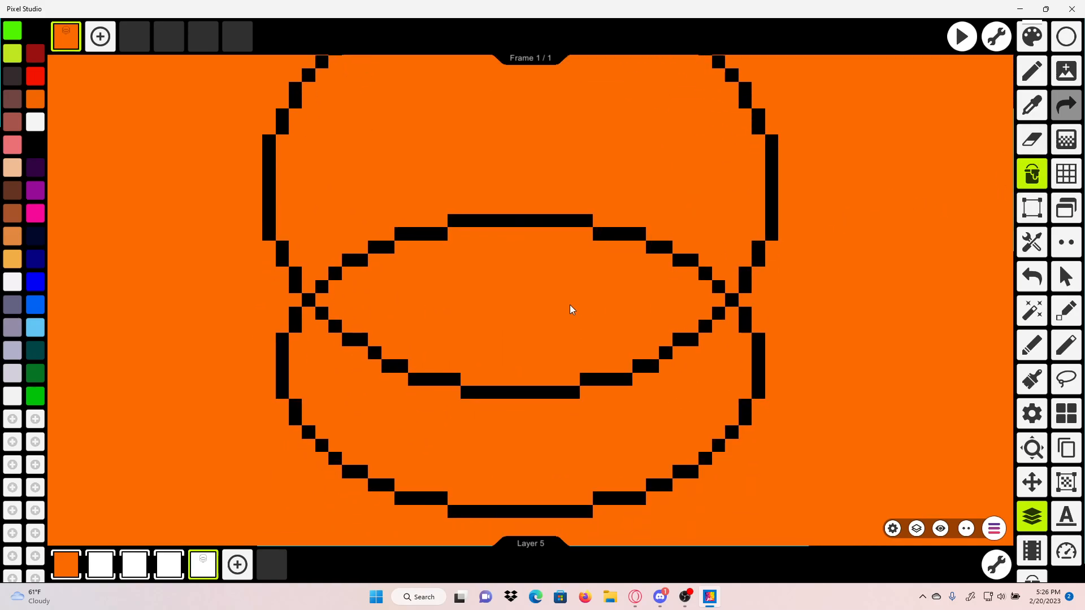
pyautogui.click(567, 435)
pyautogui.click(566, 325)
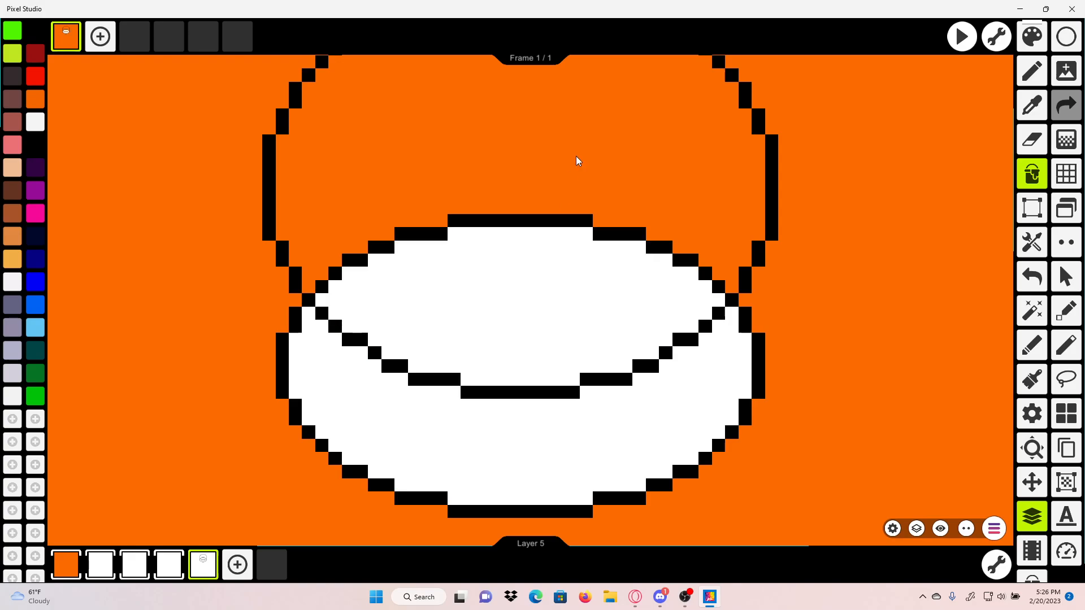
pyautogui.click(588, 150)
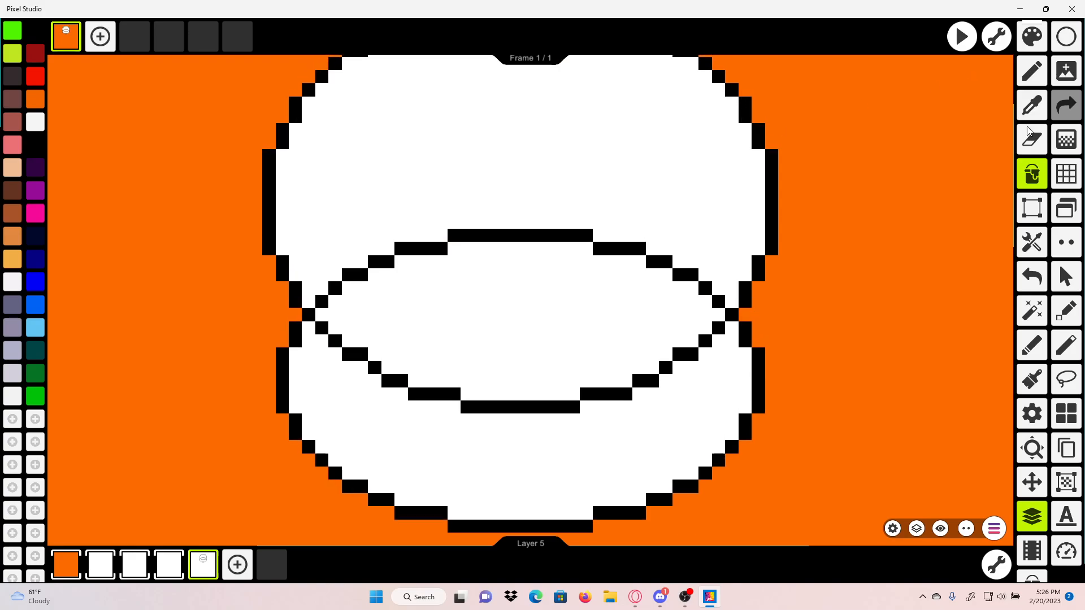
# Step: Try to erase the lower inner arc where the two ellipses overlap, and undo the erasing
pyautogui.click(1032, 139)
pyautogui.scroll(2, 716, 333)
pyautogui.moveTo(719, 323)
pyautogui.mouseDown()
pyautogui.moveTo(712, 348)
pyautogui.moveTo(640, 385)
pyautogui.mouseUp()
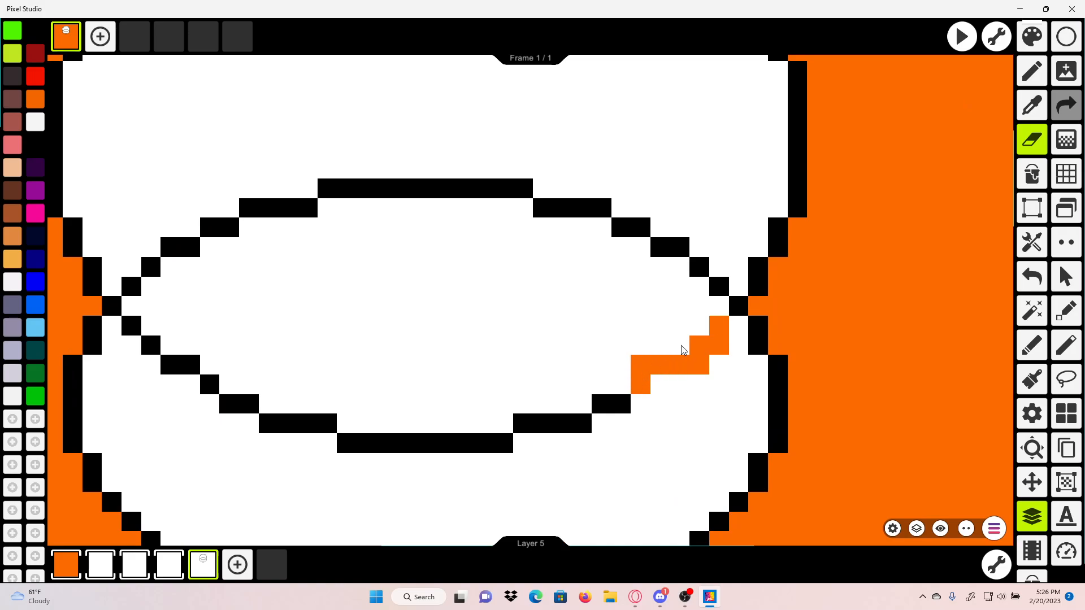
pyautogui.click(1032, 276)
# Step: Paint over both inner arcs of the overlapping ellipses in white with the pencil, keeping only the outer head outline
pyautogui.click(1032, 70)
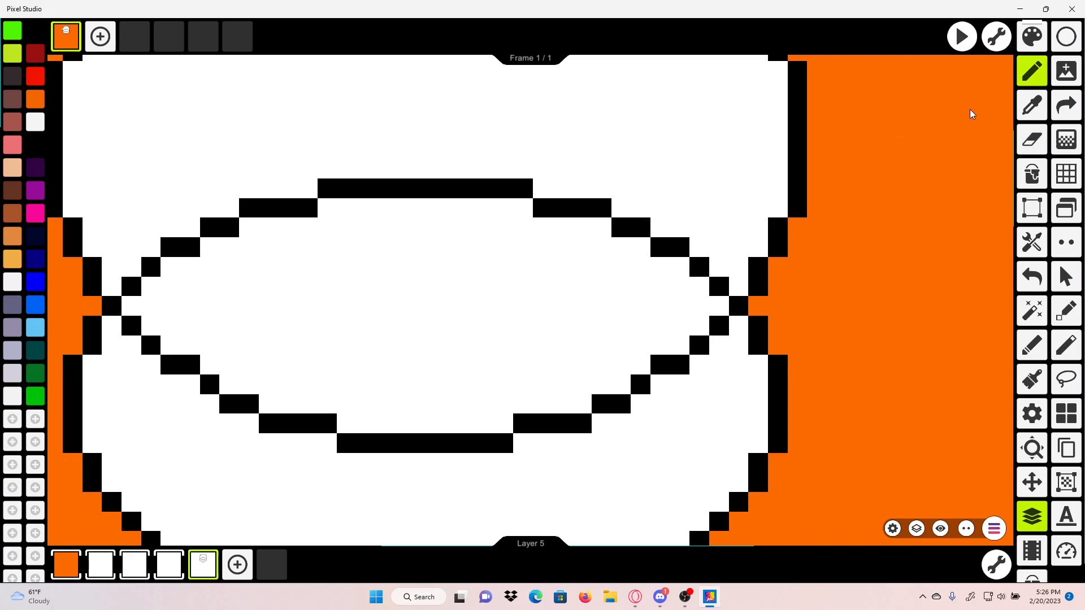
pyautogui.click(1028, 67)
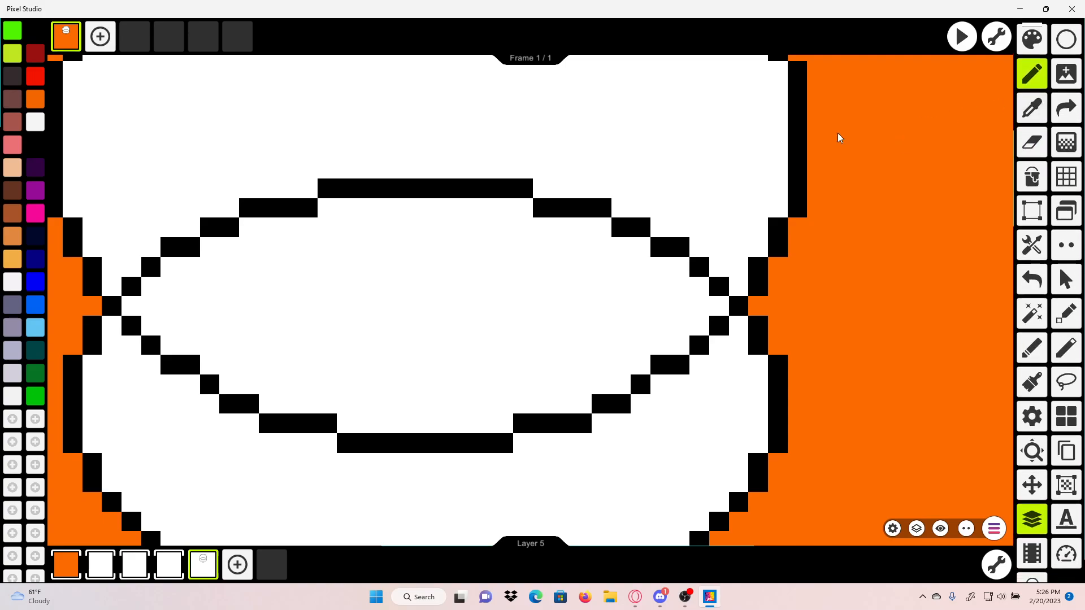
pyautogui.moveTo(681, 294); pyautogui.dragTo(755, 225)
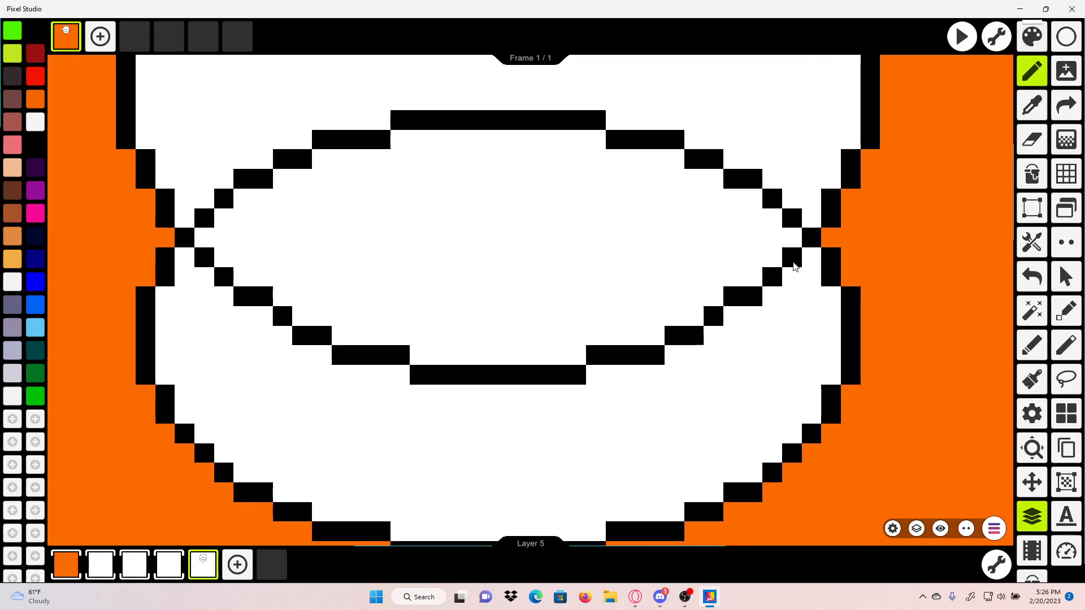
pyautogui.moveTo(793, 266)
pyautogui.mouseDown()
pyautogui.moveTo(725, 313)
pyautogui.moveTo(580, 368)
pyautogui.moveTo(686, 339)
pyautogui.moveTo(576, 382)
pyautogui.moveTo(457, 379)
pyautogui.mouseUp()
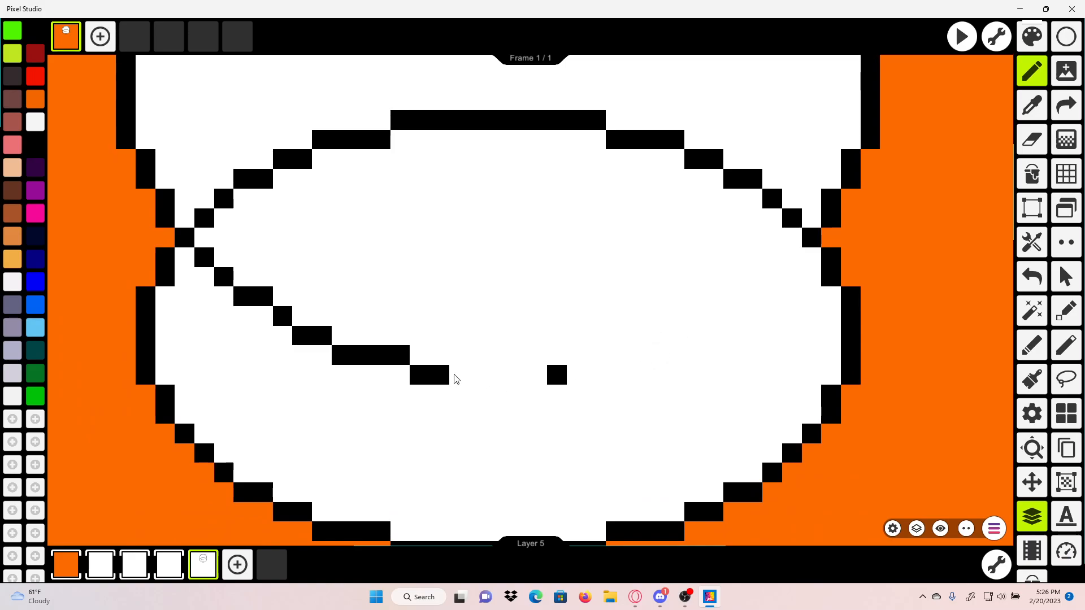
pyautogui.moveTo(557, 373)
pyautogui.mouseDown()
pyautogui.moveTo(357, 381)
pyautogui.moveTo(563, 381)
pyautogui.moveTo(313, 348)
pyautogui.moveTo(278, 318)
pyautogui.moveTo(320, 338)
pyautogui.moveTo(238, 290)
pyautogui.moveTo(211, 244)
pyautogui.moveTo(221, 211)
pyautogui.moveTo(414, 136)
pyautogui.moveTo(265, 157)
pyautogui.moveTo(244, 178)
pyautogui.moveTo(491, 125)
pyautogui.moveTo(388, 127)
pyautogui.moveTo(668, 149)
pyautogui.moveTo(571, 125)
pyautogui.mouseUp()
pyautogui.moveTo(706, 181)
pyautogui.mouseDown()
pyautogui.moveTo(770, 223)
pyautogui.moveTo(748, 177)
pyautogui.moveTo(712, 161)
pyautogui.mouseUp()
pyautogui.scroll(-4, 683, 186)
pyautogui.moveTo(676, 276); pyautogui.dragTo(585, 312)
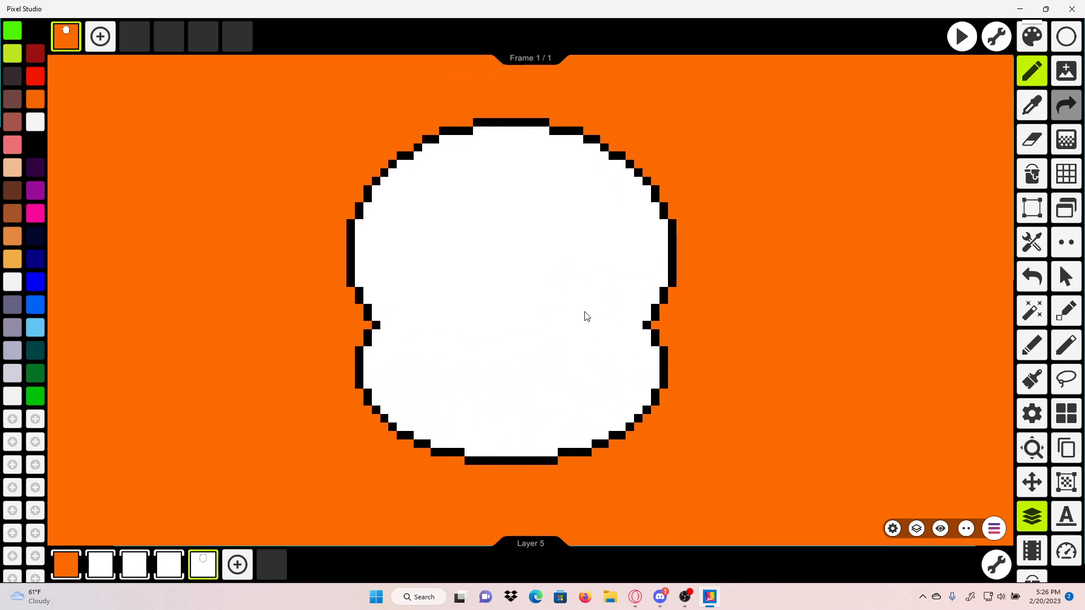
# Step: Pick black as the drawing color from the head outline with the eyedropper
pyautogui.click(1039, 102)
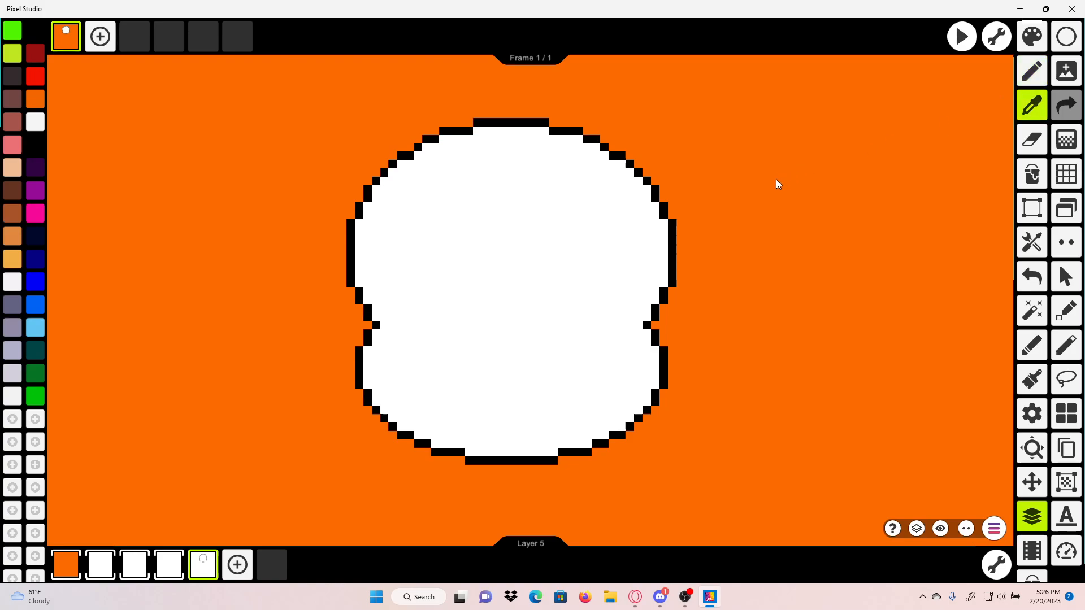
pyautogui.scroll(3, 704, 249)
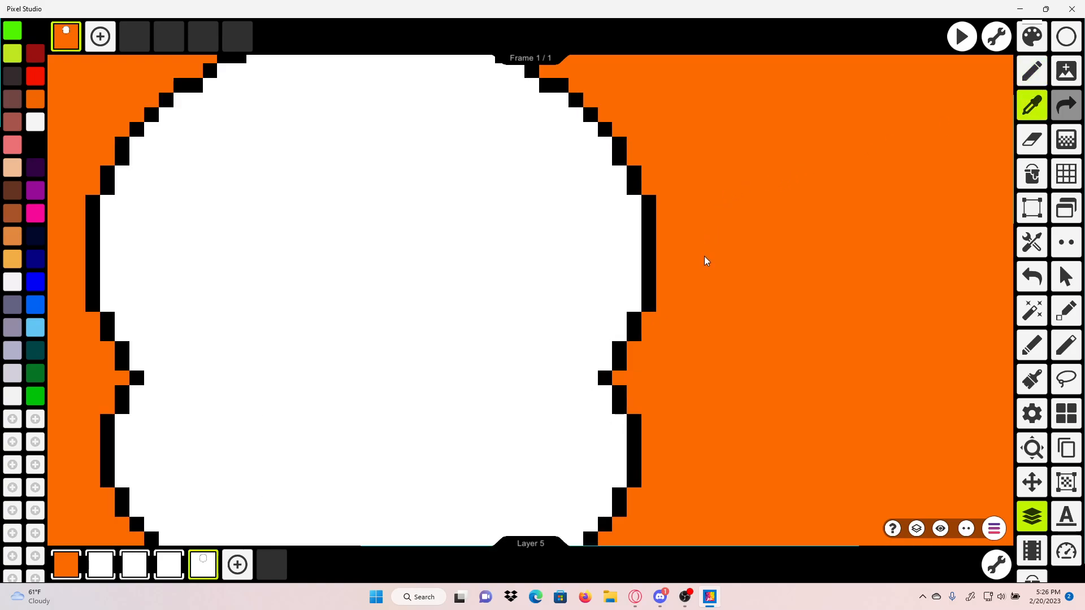
pyautogui.click(644, 260)
pyautogui.moveTo(561, 317); pyautogui.dragTo(717, 189)
pyautogui.moveTo(645, 186); pyautogui.dragTo(687, 149)
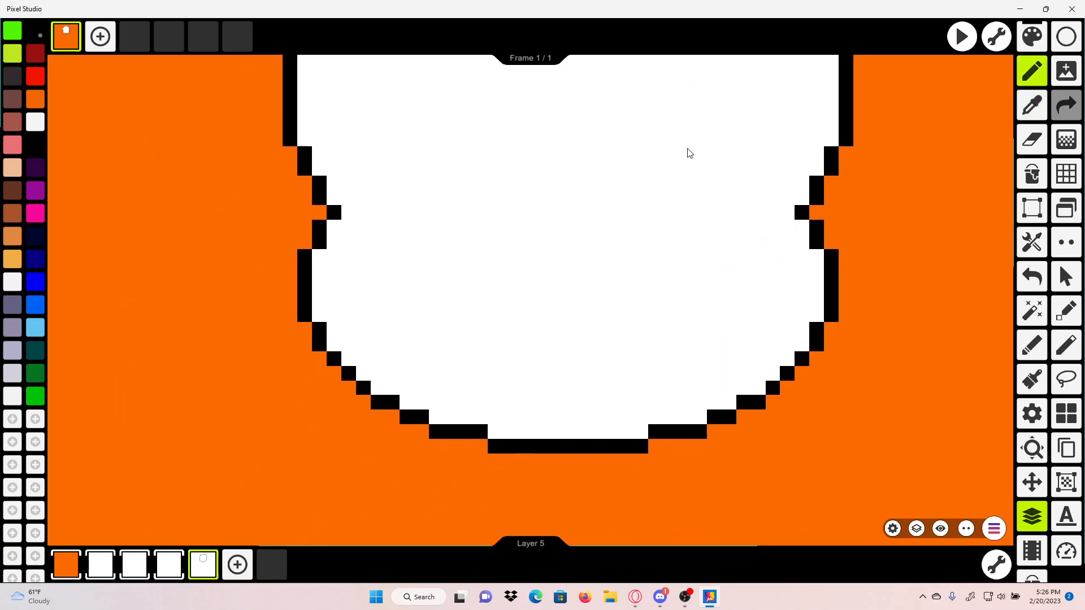
pyautogui.scroll(-2, 591, 259)
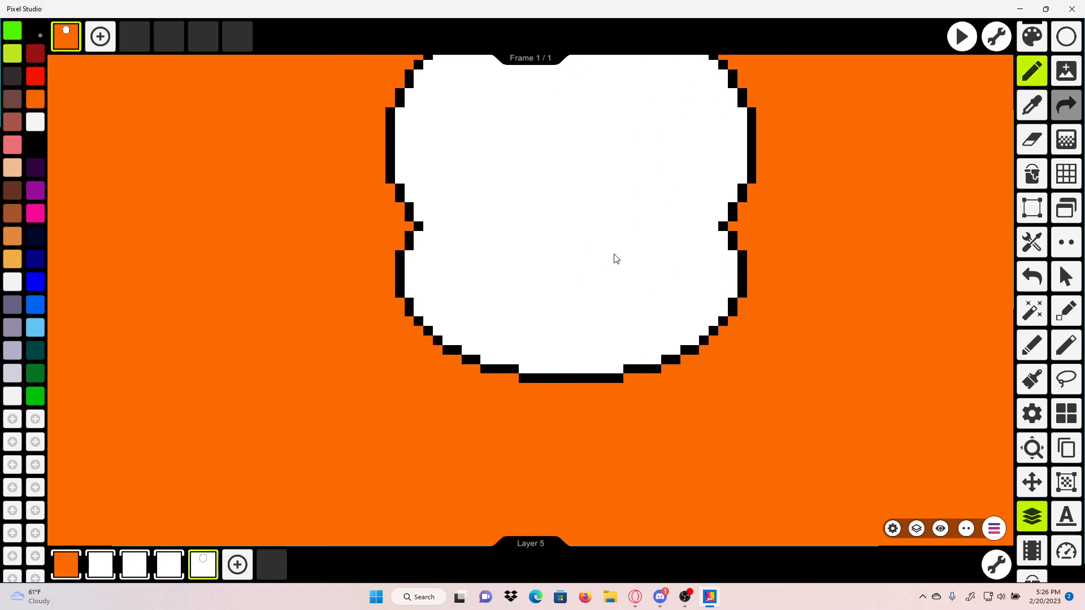
pyautogui.scroll(-3, 599, 272)
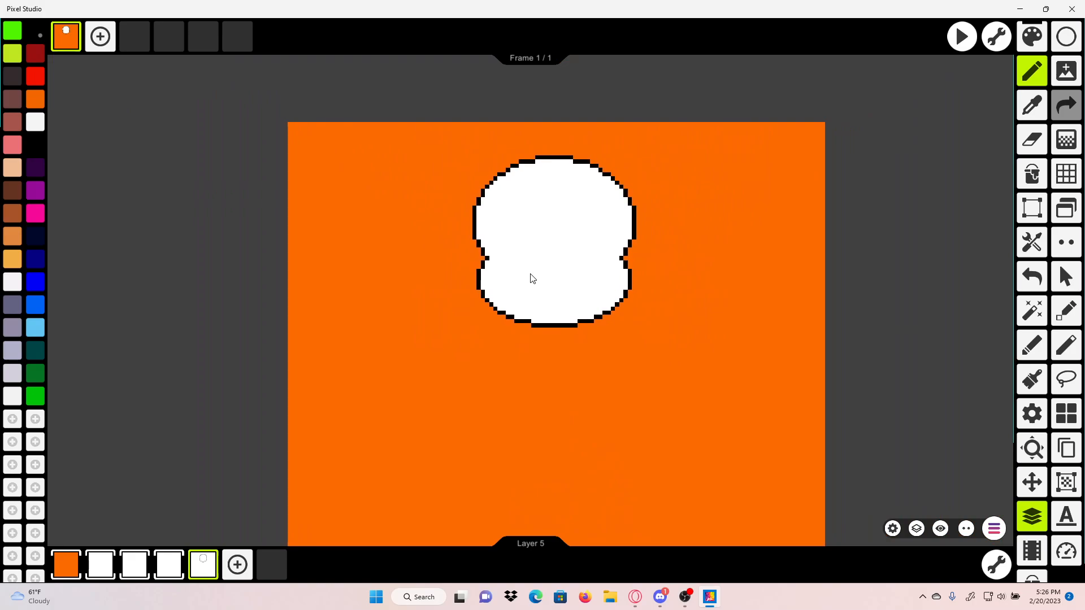
pyautogui.scroll(6, 670, 320)
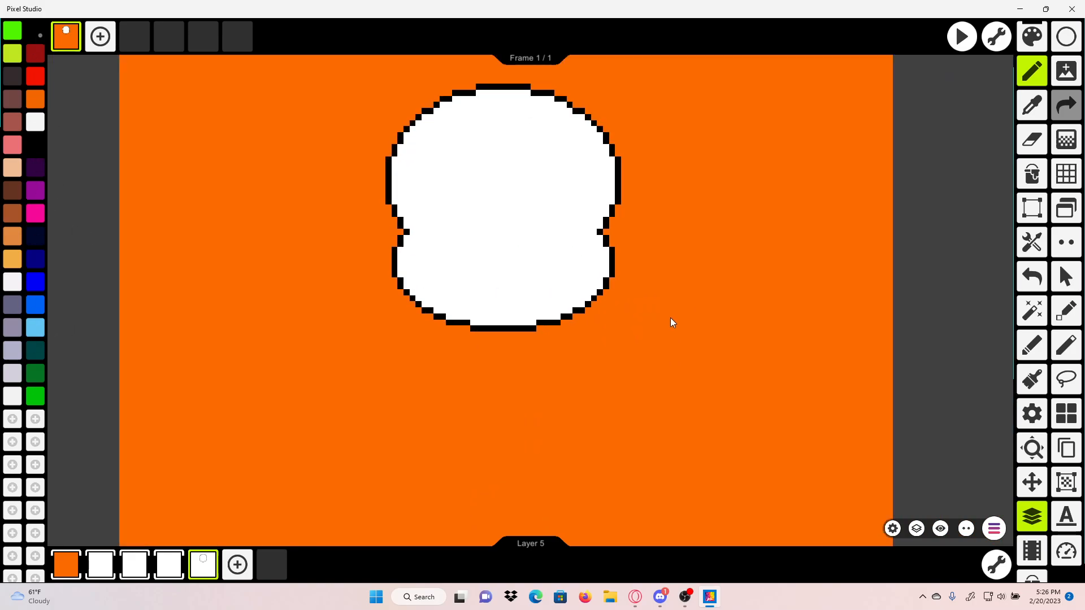
pyautogui.scroll(4, 542, 332)
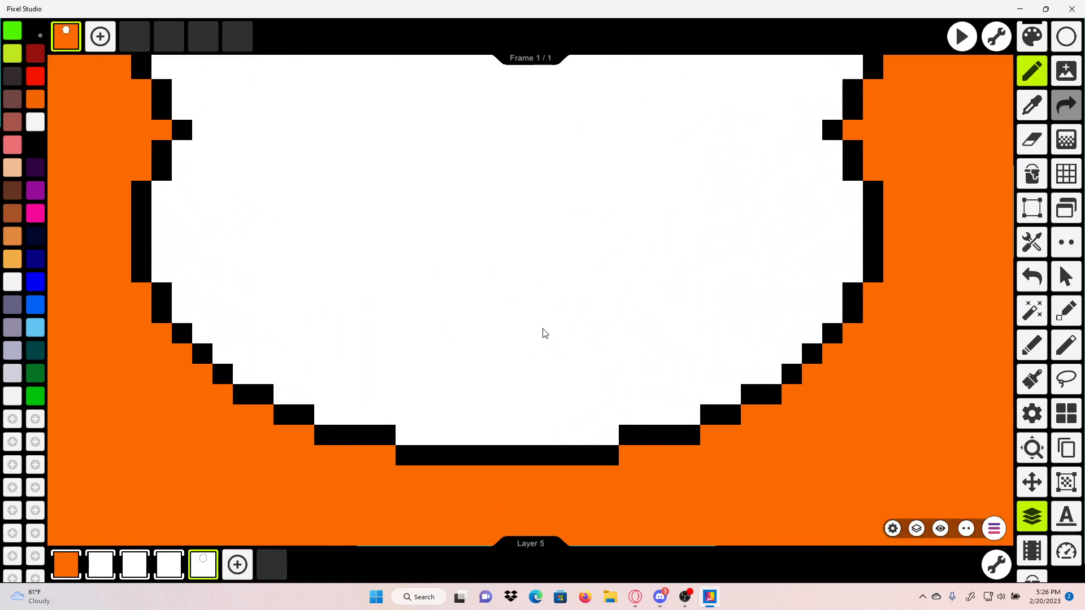
pyautogui.moveTo(556, 375); pyautogui.dragTo(525, 400)
# Step: Browse the list of ready-made color palettes without loading any of them
pyautogui.click(1029, 47)
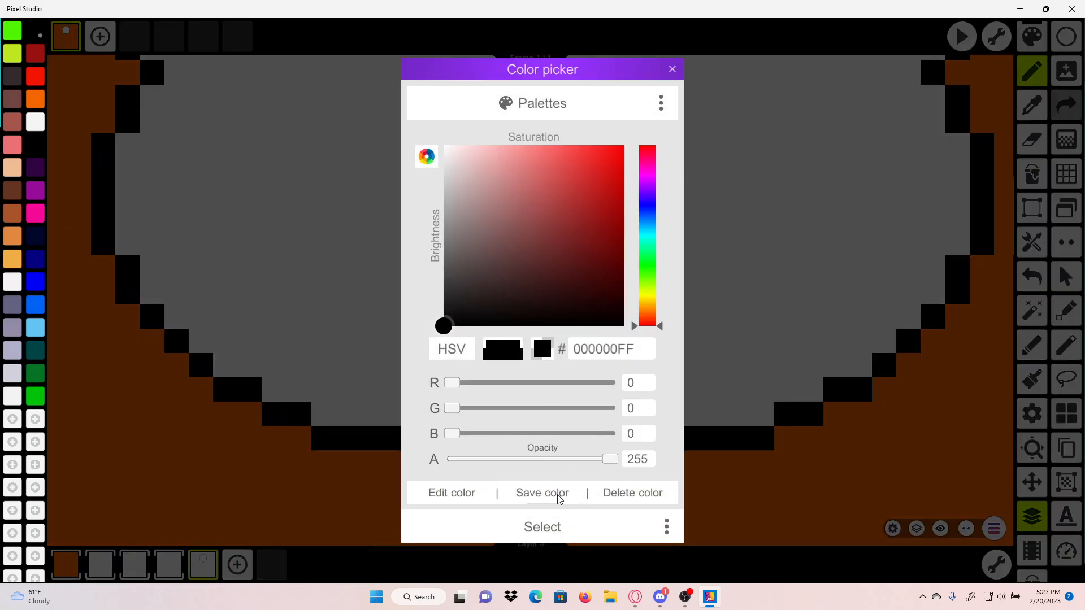
pyautogui.click(569, 103)
pyautogui.scroll(-15, 555, 375)
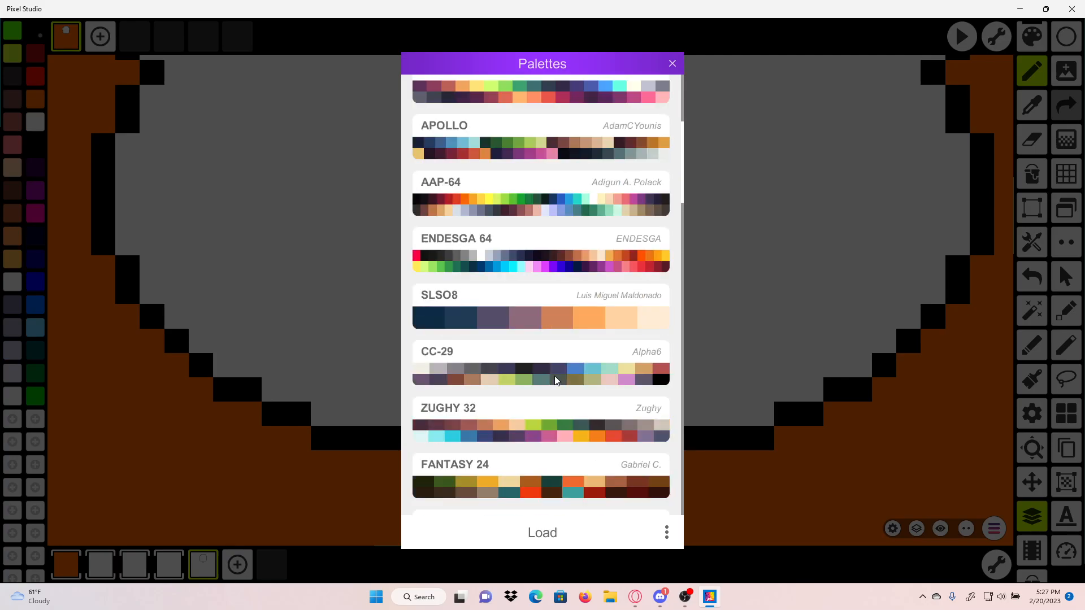
pyautogui.scroll(-10, 553, 381)
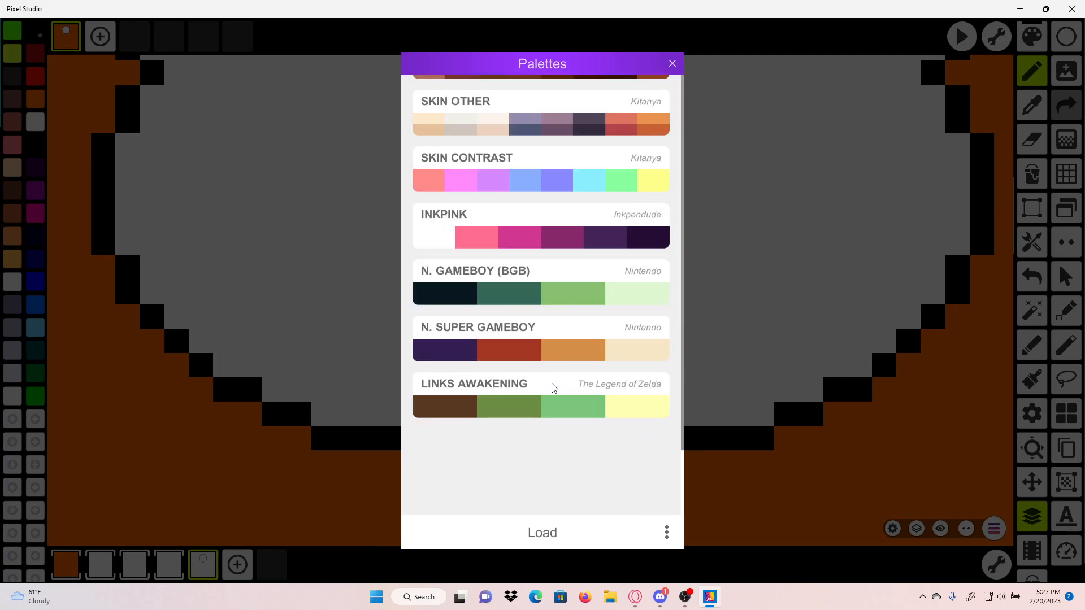
pyautogui.click(739, 325)
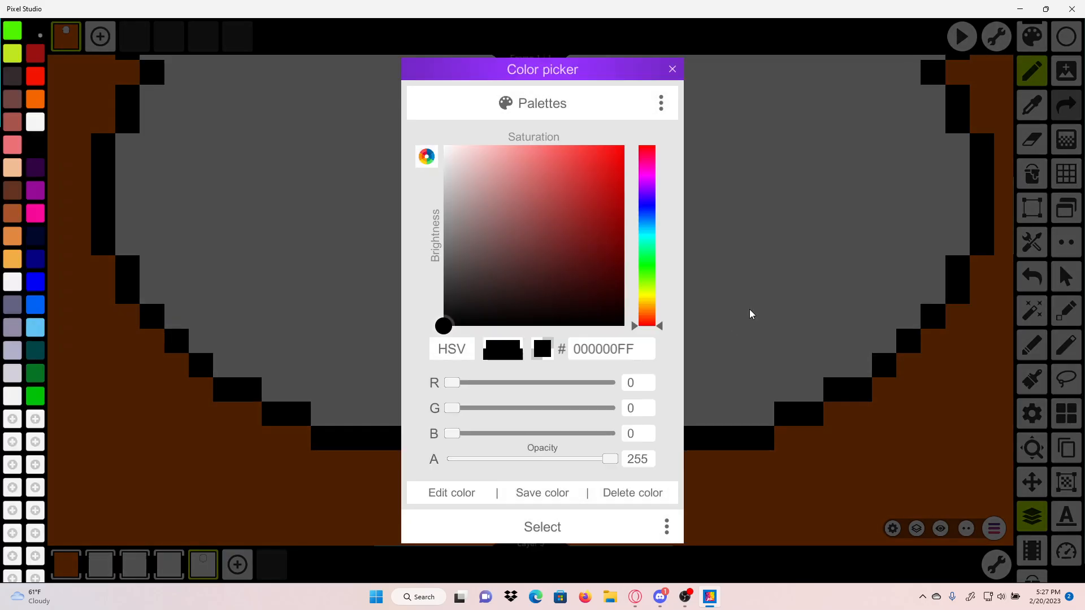
# Step: Draw a black stepped mouth line with the pencil just above the chin outline, rising in short horizontal segments toward the right cheek
pyautogui.click(750, 311)
pyautogui.scroll(2, 537, 339)
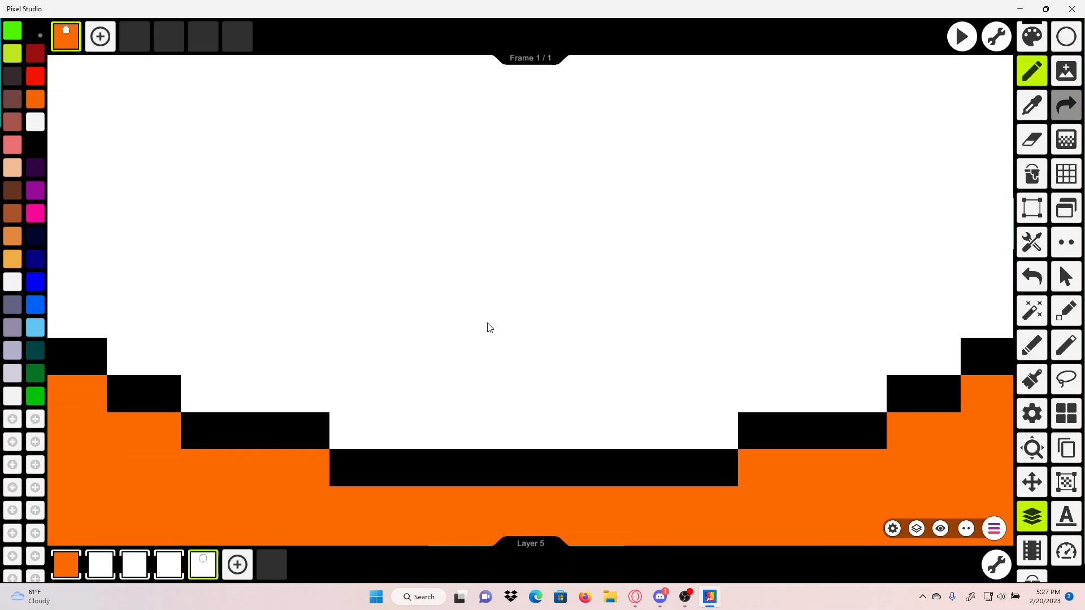
pyautogui.scroll(-4, 487, 325)
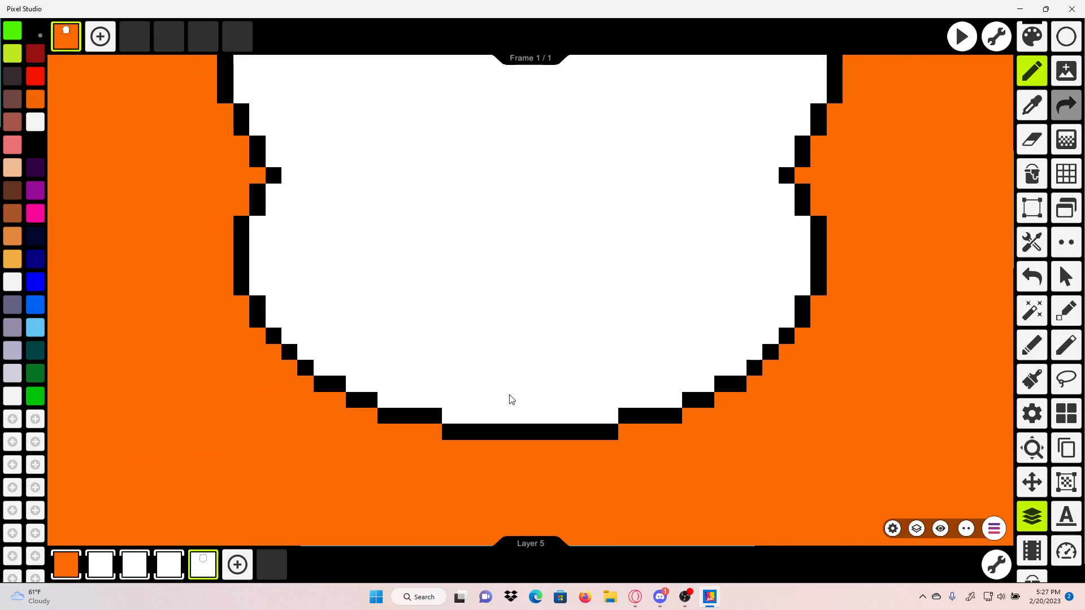
pyautogui.scroll(-1, 508, 400)
pyautogui.scroll(3, 503, 395)
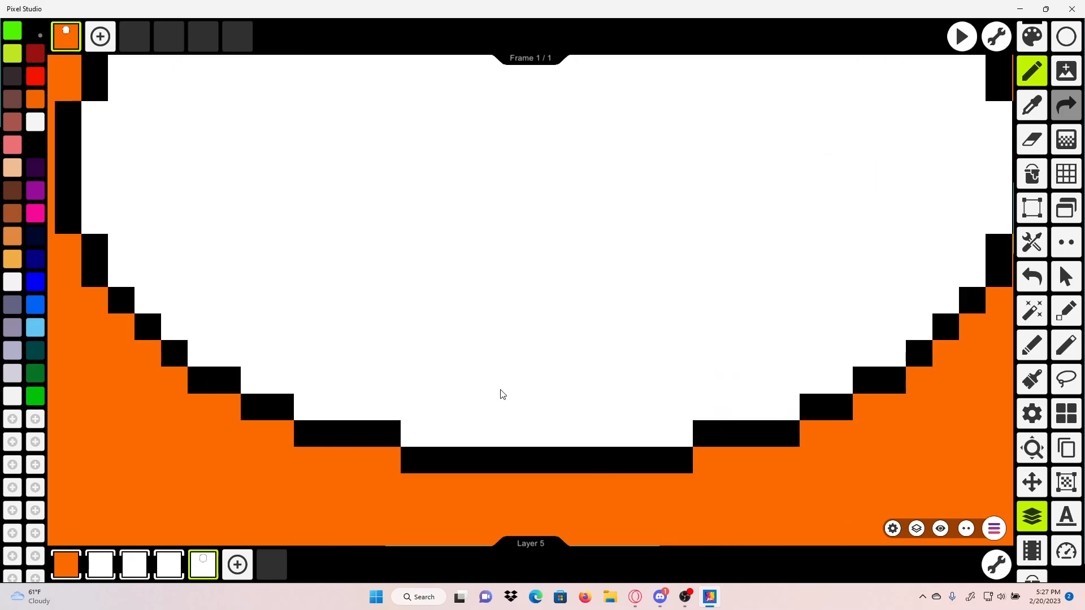
pyautogui.moveTo(489, 404); pyautogui.dragTo(642, 414)
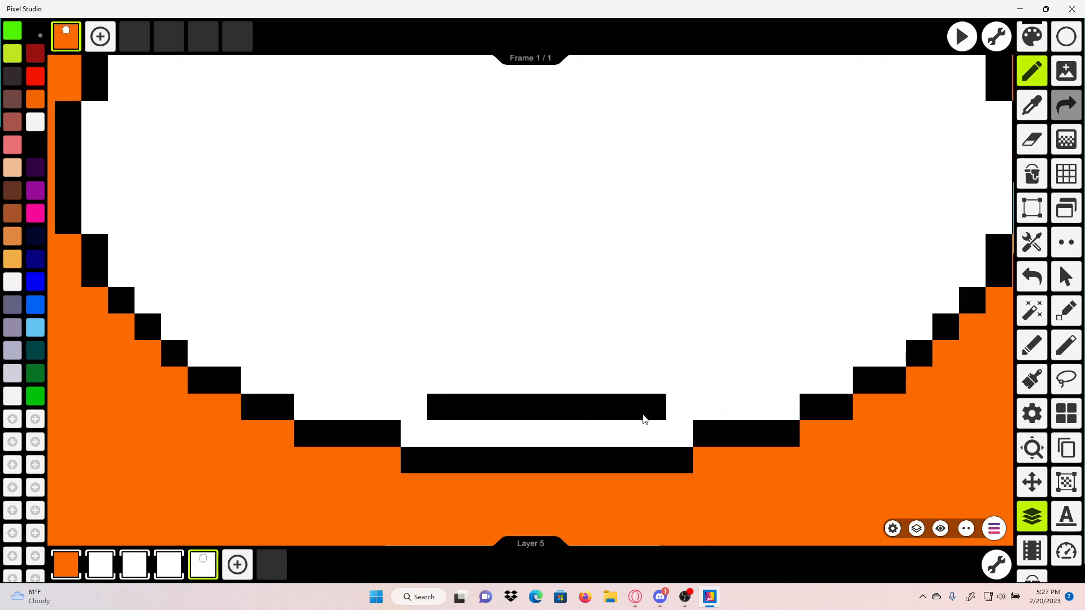
pyautogui.moveTo(712, 403); pyautogui.dragTo(543, 430)
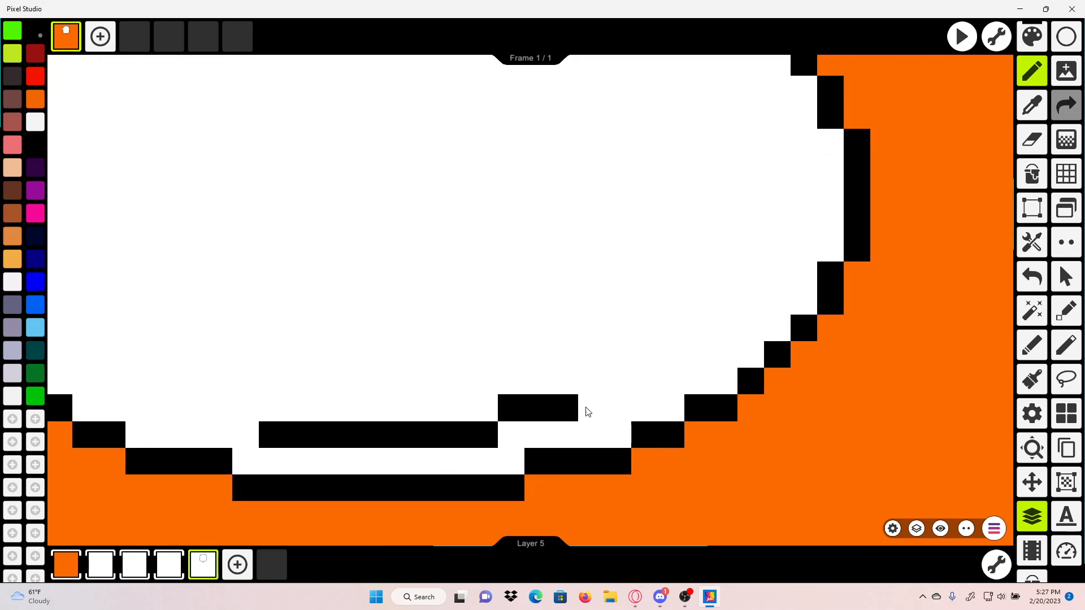
pyautogui.click(611, 390)
pyautogui.click(635, 383)
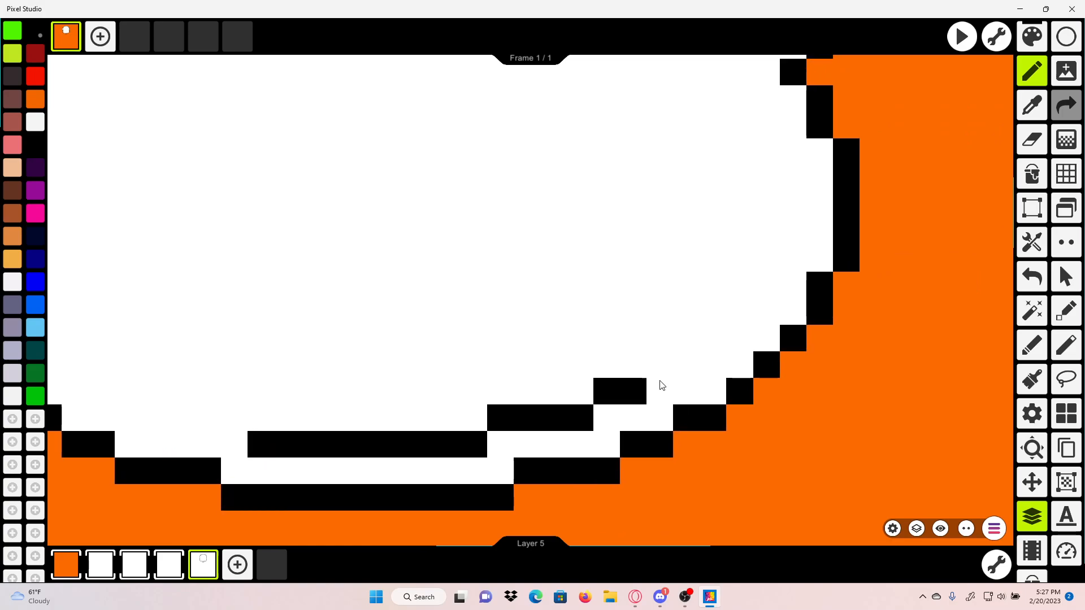
# Step: Try to continue the mouth line up the right cheek with a two-pixel step, diagonal pixels and a vertical end
pyautogui.click(665, 365)
pyautogui.click(687, 339)
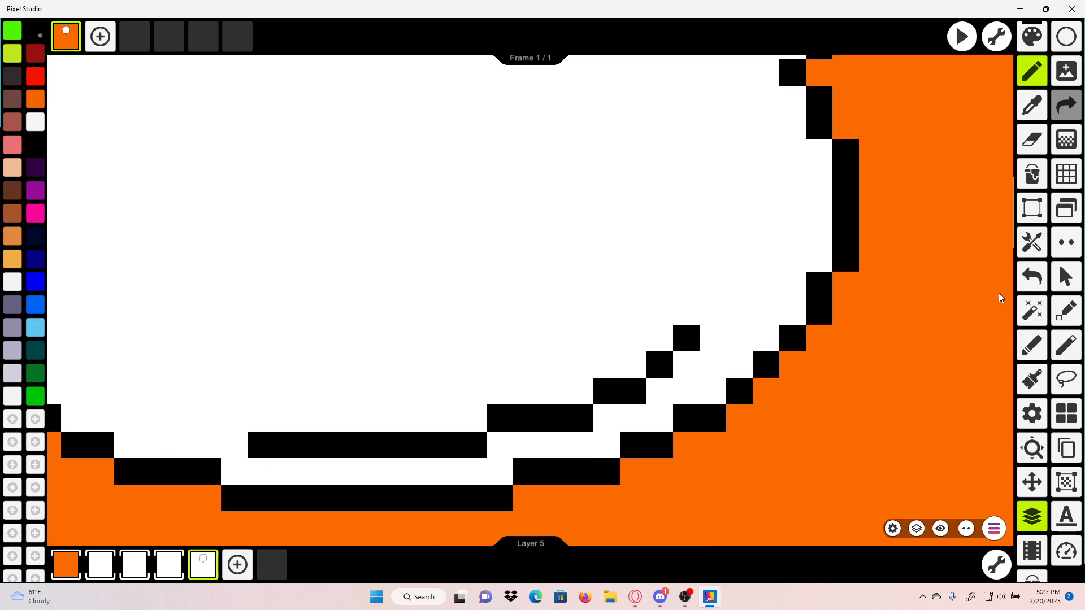
pyautogui.click(1021, 278)
pyautogui.moveTo(686, 367); pyautogui.dragTo(716, 337)
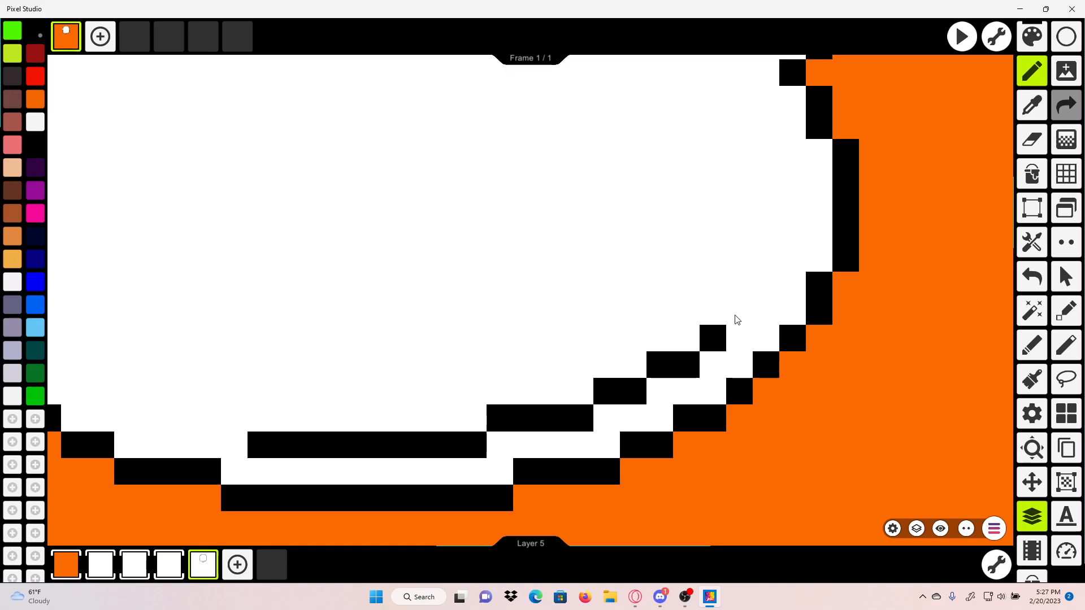
pyautogui.click(737, 320)
pyautogui.click(766, 322)
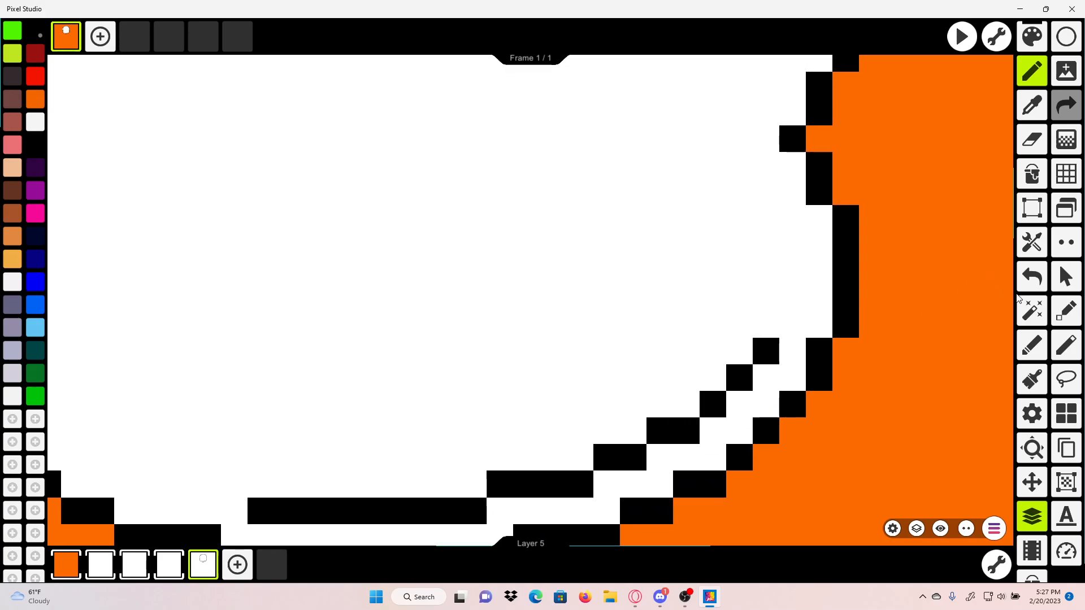
pyautogui.click(1023, 282)
pyautogui.click(739, 351)
pyautogui.click(766, 325)
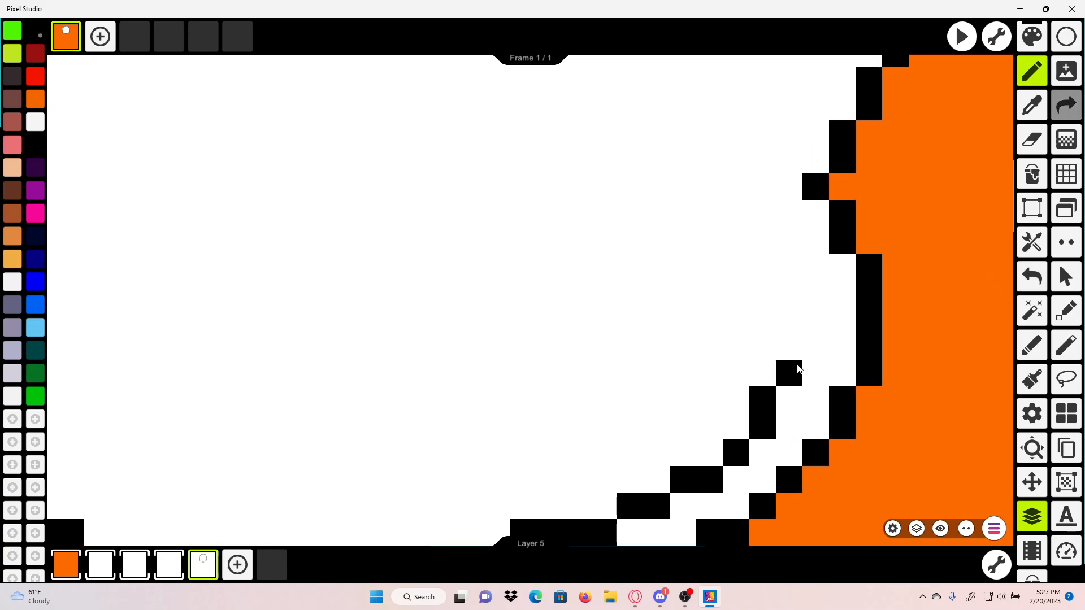
pyautogui.moveTo(812, 360); pyautogui.dragTo(814, 316)
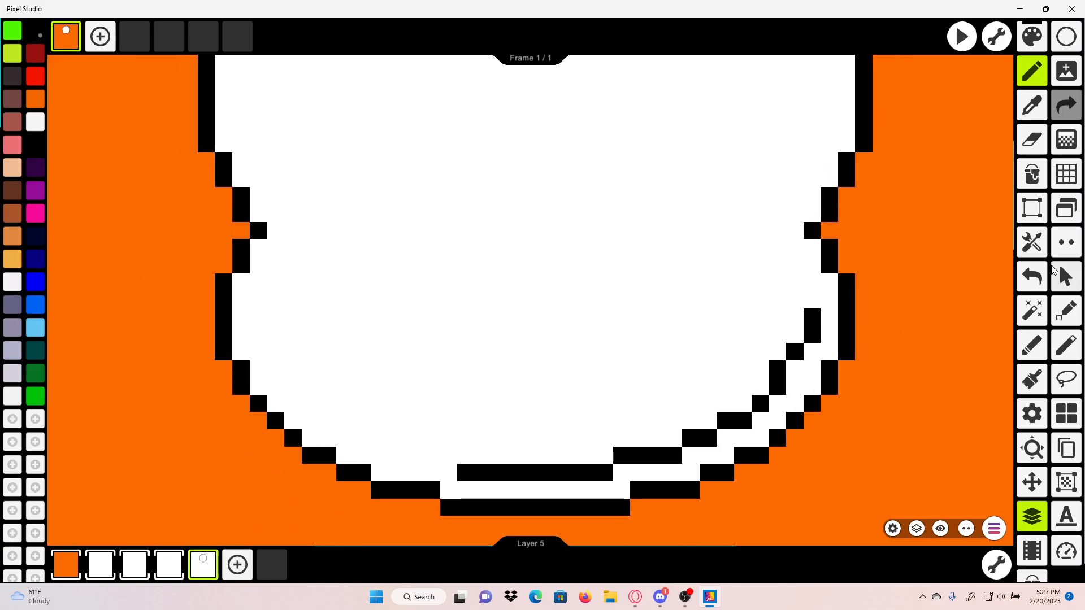
# Step: Undo the right cheek segment, try a diagonal with a taller vertical end, and undo back to the lower horizontal steps
pyautogui.click(1031, 277)
pyautogui.click(757, 399)
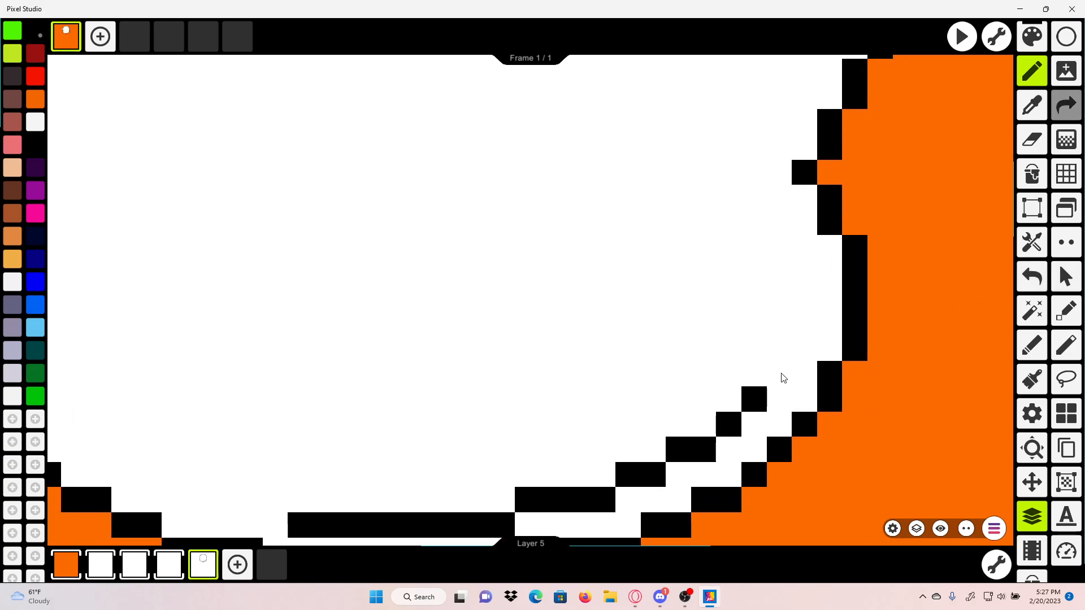
pyautogui.click(783, 378)
pyautogui.moveTo(805, 353); pyautogui.dragTo(805, 291)
pyautogui.click(1032, 277)
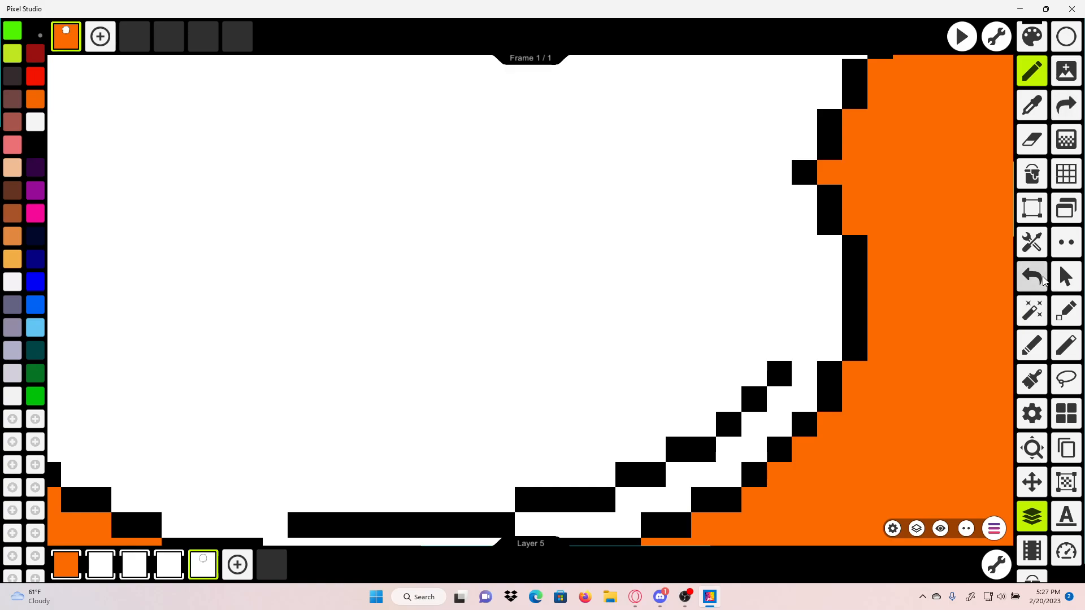
pyautogui.click(1043, 277)
pyautogui.click(1043, 278)
pyautogui.click(1044, 278)
pyautogui.click(1042, 278)
# Step: Continue the mouth line up the right cheek as a diagonal of single black pixels, undoing the vertical stroke added above it
pyautogui.click(702, 429)
pyautogui.click(727, 399)
pyautogui.moveTo(758, 389)
pyautogui.mouseDown()
pyautogui.moveTo(782, 387)
pyautogui.moveTo(764, 384)
pyautogui.mouseUp()
pyautogui.scroll(-2, 783, 386)
pyautogui.scroll(3, 785, 384)
pyautogui.click(787, 363)
pyautogui.click(790, 353)
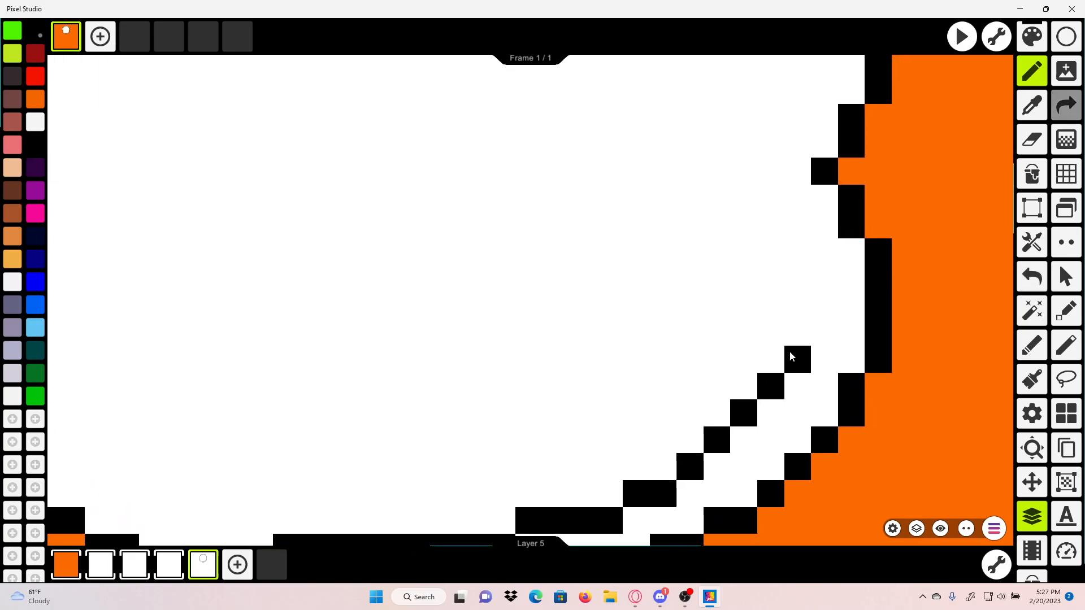
pyautogui.moveTo(798, 343); pyautogui.dragTo(798, 302)
pyautogui.click(1032, 273)
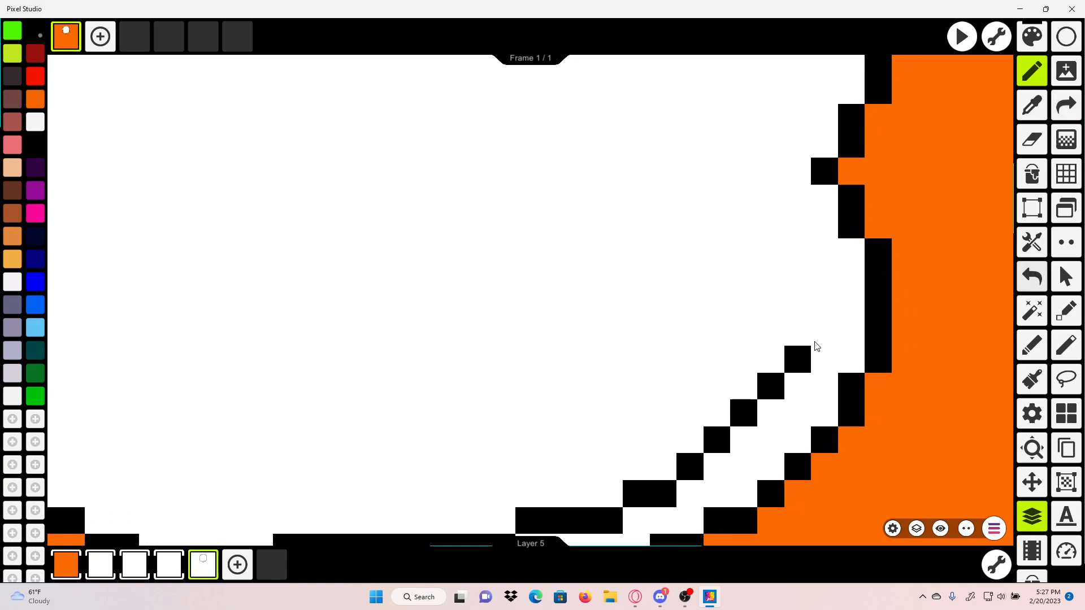
# Step: Draw a thick black corner hooking up and inward at the mouth's right end, touching it up with white sampled from the face
pyautogui.moveTo(815, 342)
pyautogui.mouseDown()
pyautogui.moveTo(812, 294)
pyautogui.moveTo(798, 320)
pyautogui.moveTo(816, 285)
pyautogui.mouseUp()
pyautogui.moveTo(810, 307); pyautogui.dragTo(863, 343)
pyautogui.scroll(-2, 791, 333)
pyautogui.moveTo(711, 400); pyautogui.dragTo(743, 362)
pyautogui.scroll(2, 825, 295)
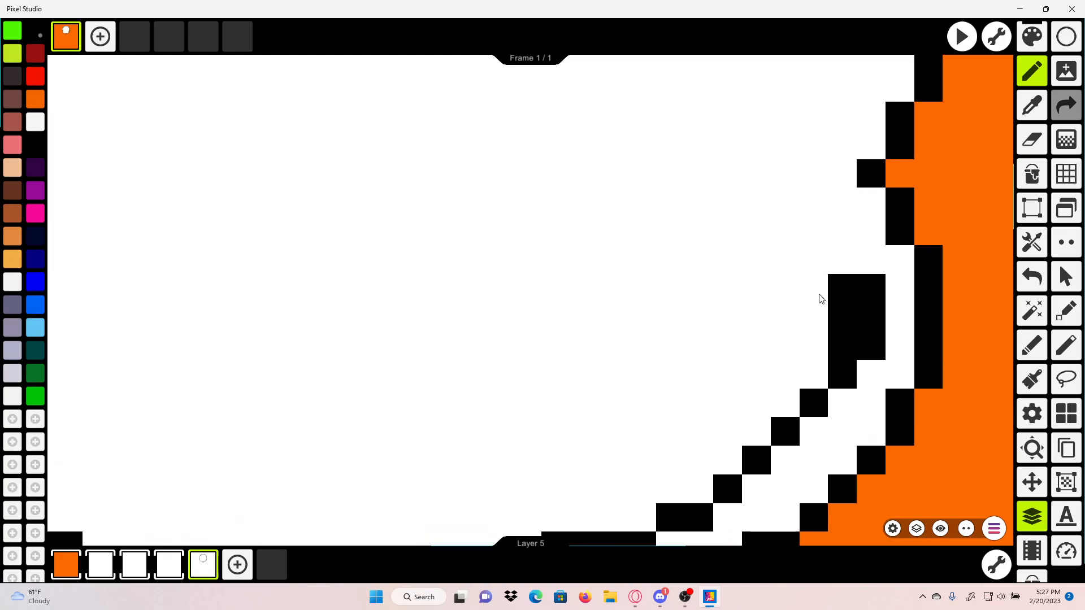
pyautogui.click(833, 267)
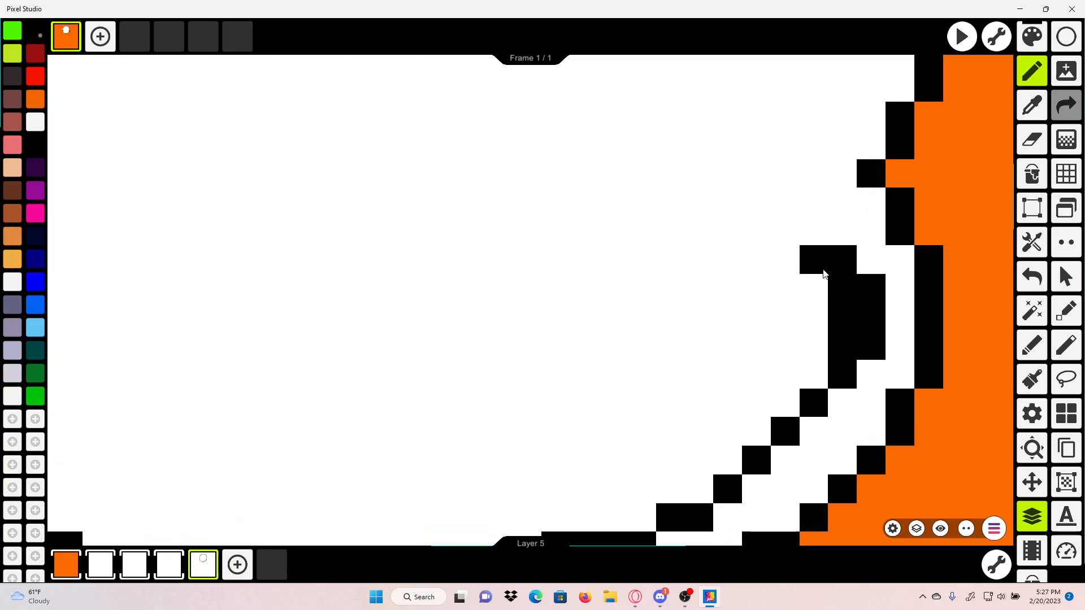
pyautogui.click(1022, 115)
pyautogui.click(718, 279)
pyautogui.click(793, 292)
pyautogui.scroll(-3, 796, 295)
pyautogui.scroll(1, 808, 282)
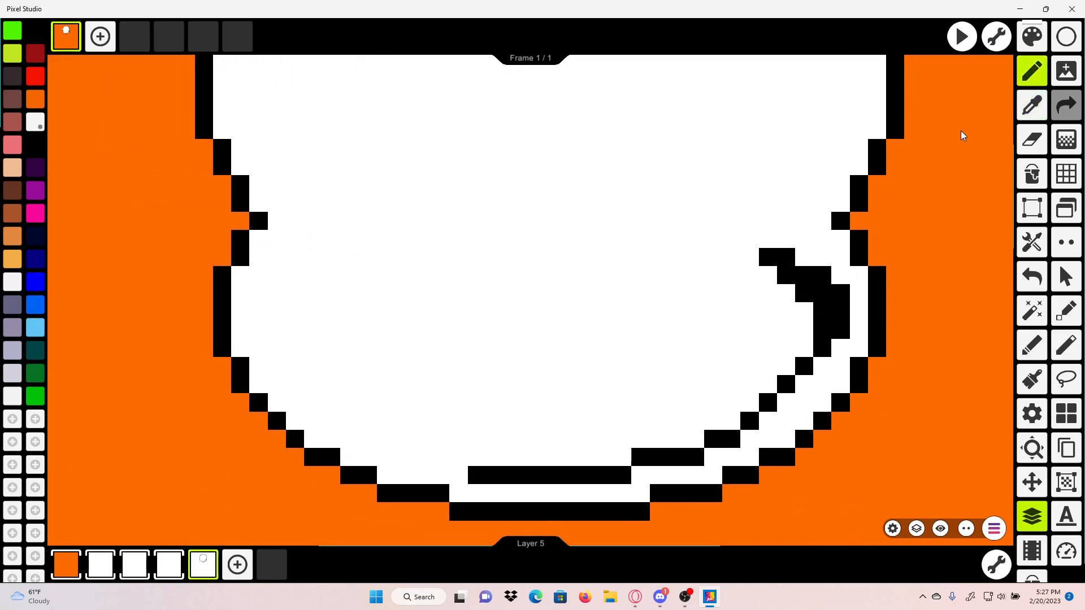
# Step: Sample black from the mouth line and extend its lower edge leftward in rising steps that mirror the right half
pyautogui.click(1032, 105)
pyautogui.click(605, 476)
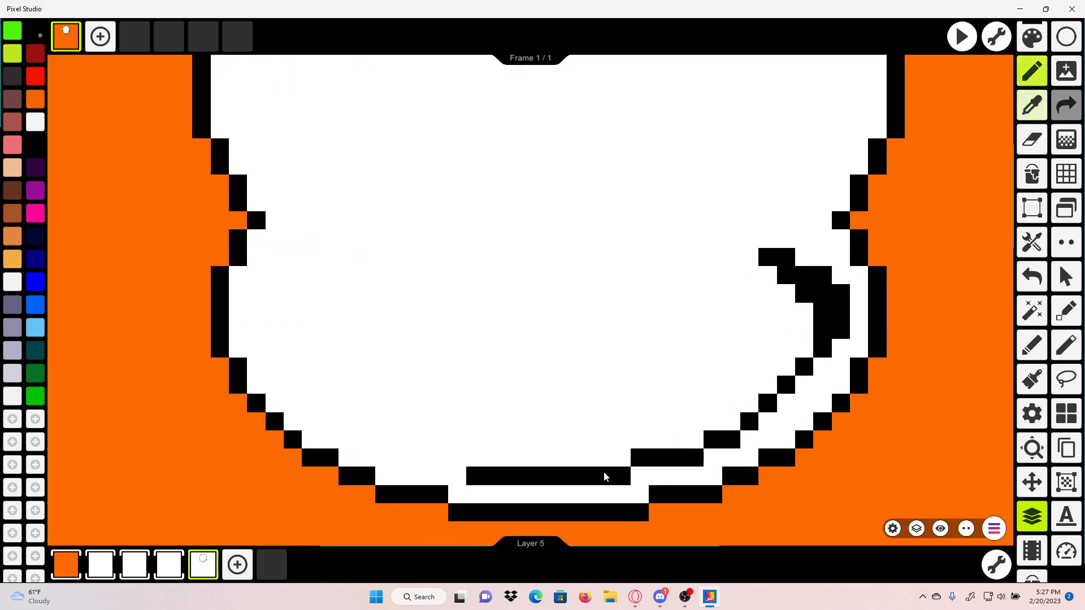
pyautogui.scroll(3, 603, 475)
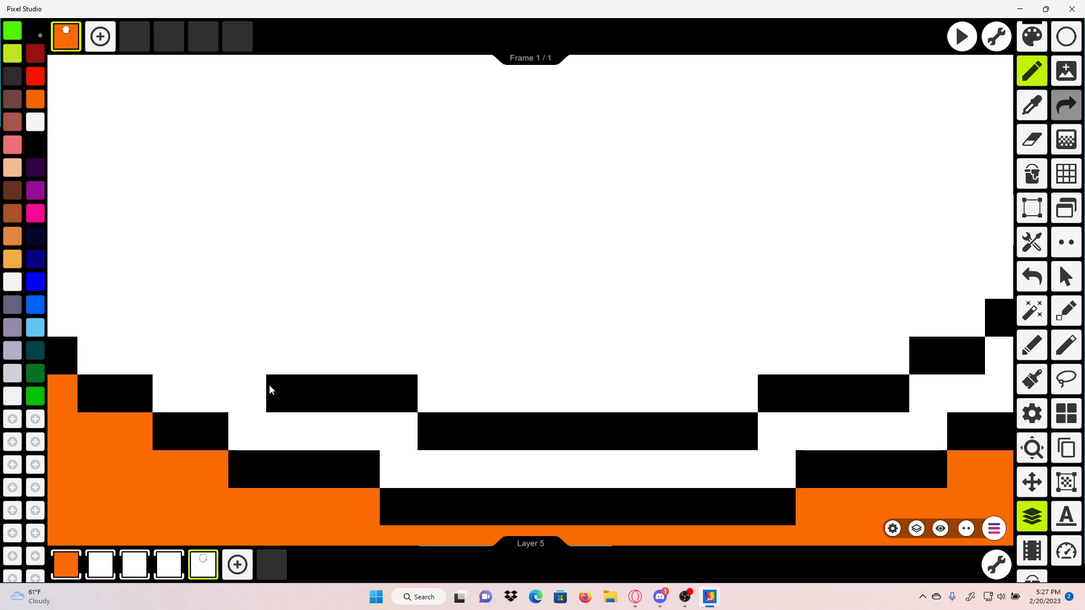
pyautogui.scroll(1, 300, 381)
pyautogui.click(264, 330)
pyautogui.click(249, 324)
pyautogui.scroll(-2, 249, 323)
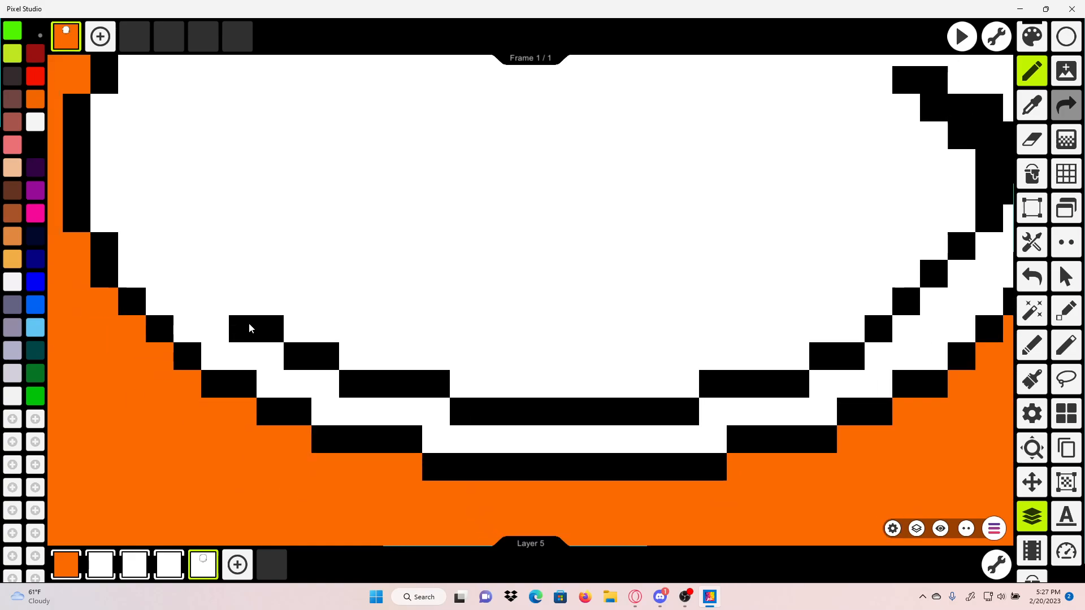
pyautogui.scroll(1, 275, 370)
pyautogui.click(240, 332)
pyautogui.scroll(-1, 229, 331)
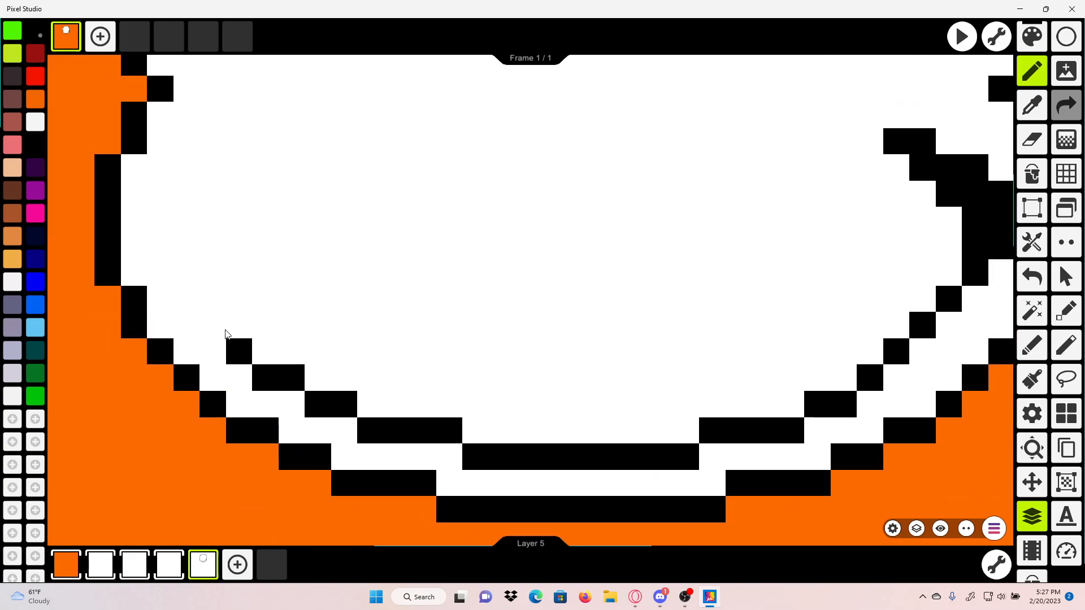
# Step: Try to continue the mouth line up the left cheek, and undo the last strokes
pyautogui.click(188, 281)
pyautogui.scroll(1, 174, 339)
pyautogui.moveTo(201, 338); pyautogui.dragTo(246, 347)
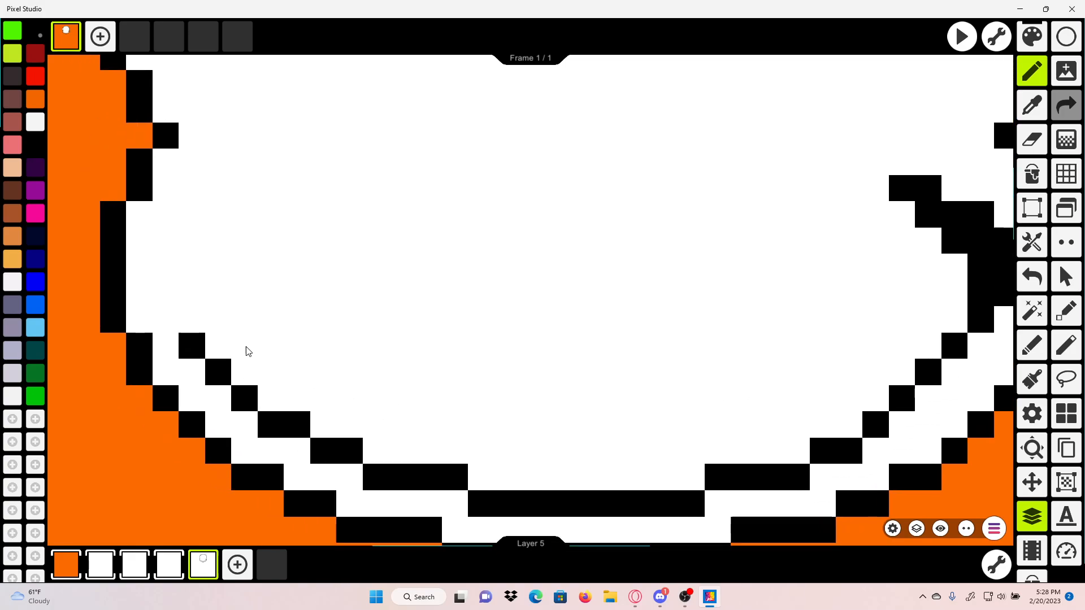
pyautogui.click(1032, 277)
pyautogui.click(1032, 277)
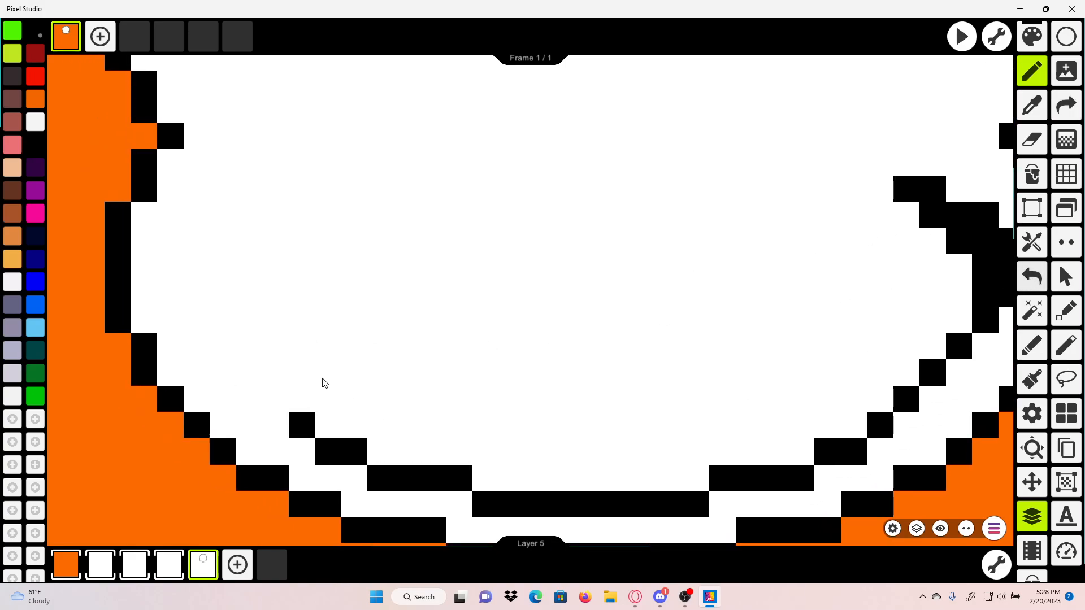
# Step: Extend the mouth line up the left cheek as a diagonal of single black pixels
pyautogui.click(275, 399)
pyautogui.click(247, 374)
pyautogui.click(222, 348)
pyautogui.moveTo(261, 324); pyautogui.dragTo(227, 328)
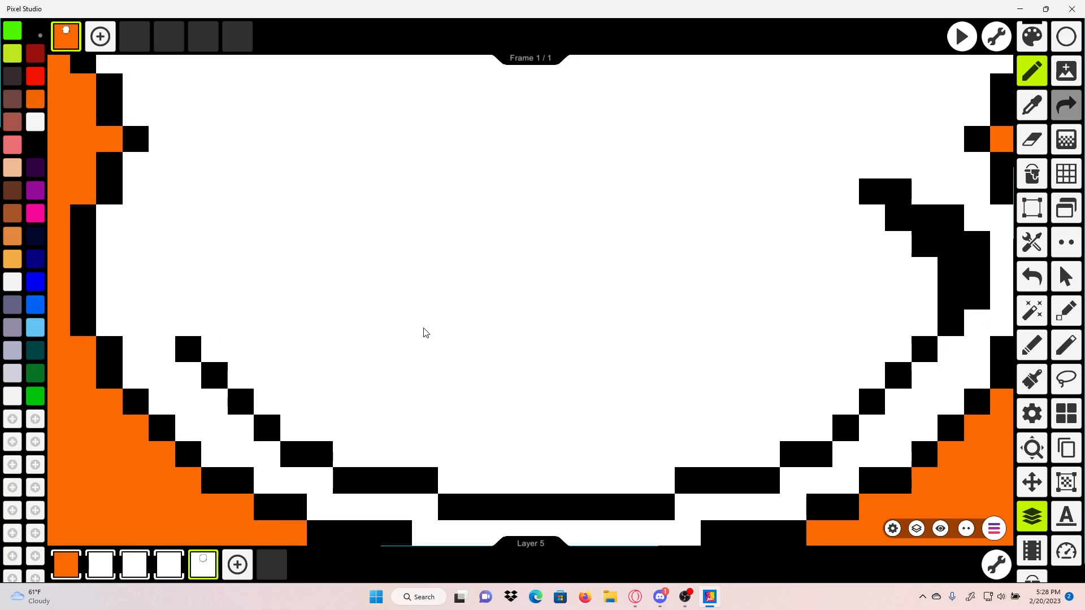
# Step: Draw a thick black corner hooking up and inward at the mouth's left end, mirroring the right corner
pyautogui.moveTo(151, 332)
pyautogui.mouseDown()
pyautogui.moveTo(164, 327)
pyautogui.moveTo(162, 251)
pyautogui.mouseUp()
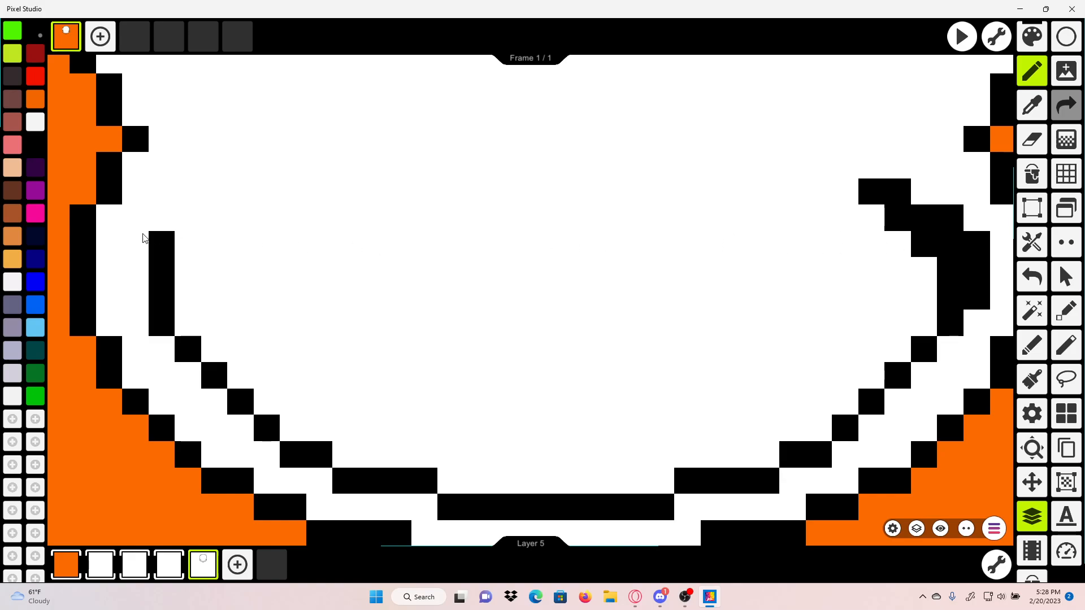
pyautogui.moveTo(143, 241); pyautogui.dragTo(131, 287)
pyautogui.moveTo(191, 262); pyautogui.dragTo(163, 301)
pyautogui.moveTo(129, 265)
pyautogui.mouseDown()
pyautogui.moveTo(173, 259)
pyautogui.moveTo(148, 281)
pyautogui.moveTo(161, 235)
pyautogui.moveTo(194, 241)
pyautogui.mouseUp()
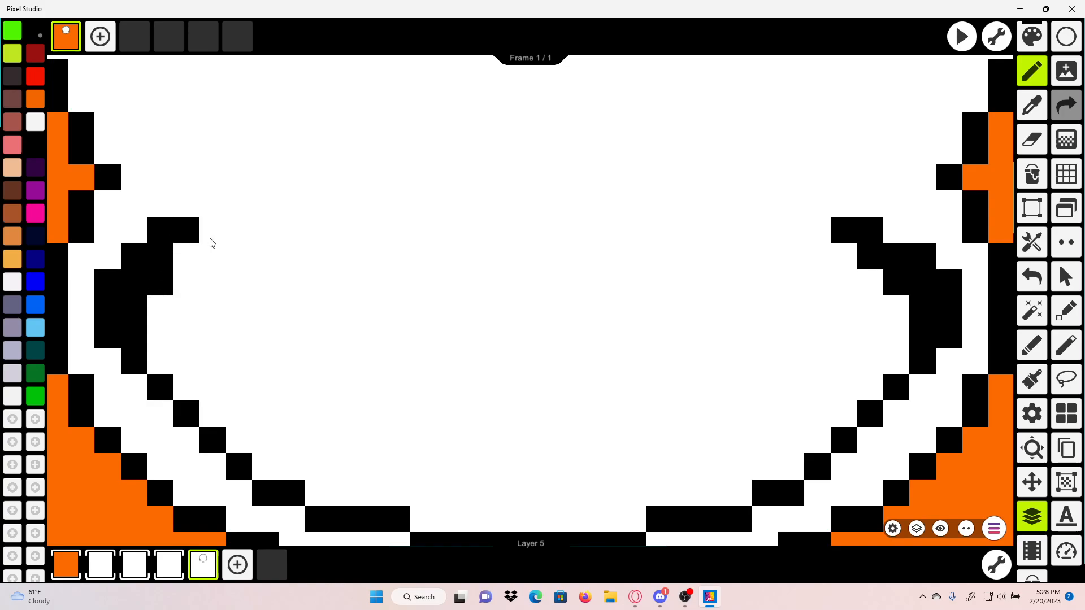
pyautogui.scroll(-4, 210, 242)
pyautogui.scroll(3, 214, 256)
pyautogui.scroll(-2, 456, 283)
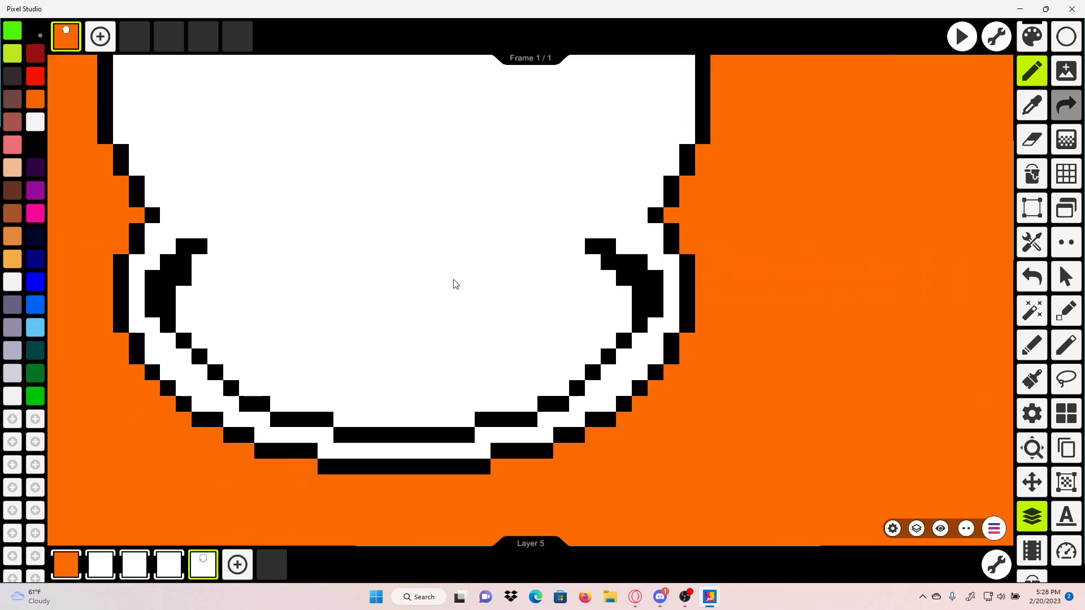
# Step: Try twice to draw a horizontal black line across the mouth between its two thick corners, undoing each attempt
pyautogui.moveTo(624, 290); pyautogui.dragTo(212, 279)
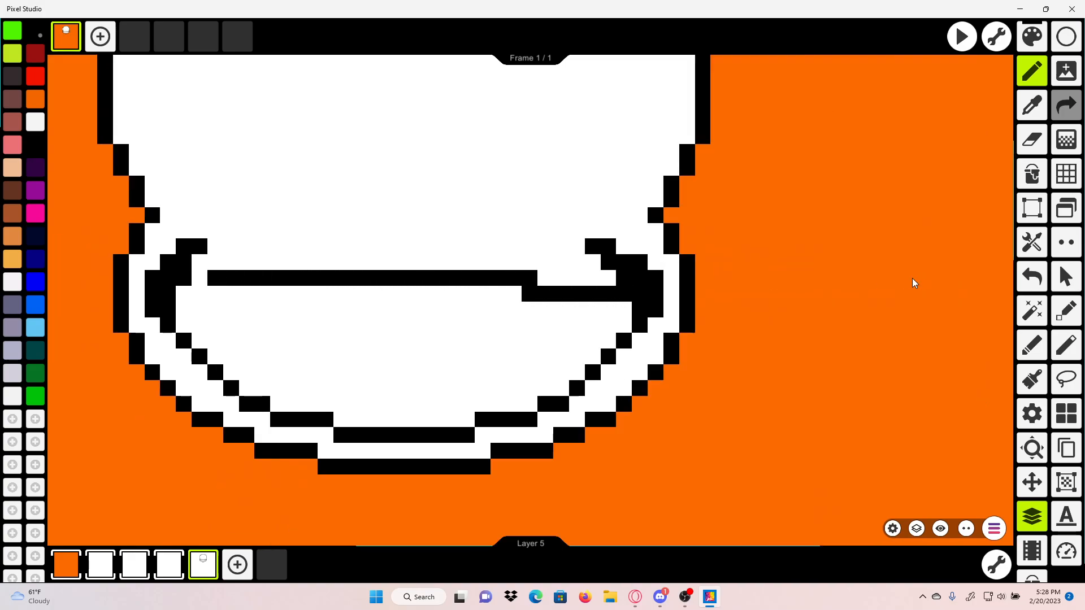
pyautogui.click(1032, 276)
pyautogui.scroll(2, 883, 212)
pyautogui.moveTo(779, 345)
pyautogui.mouseDown()
pyautogui.moveTo(468, 355)
pyautogui.moveTo(116, 346)
pyautogui.mouseUp()
pyautogui.scroll(-2, 467, 356)
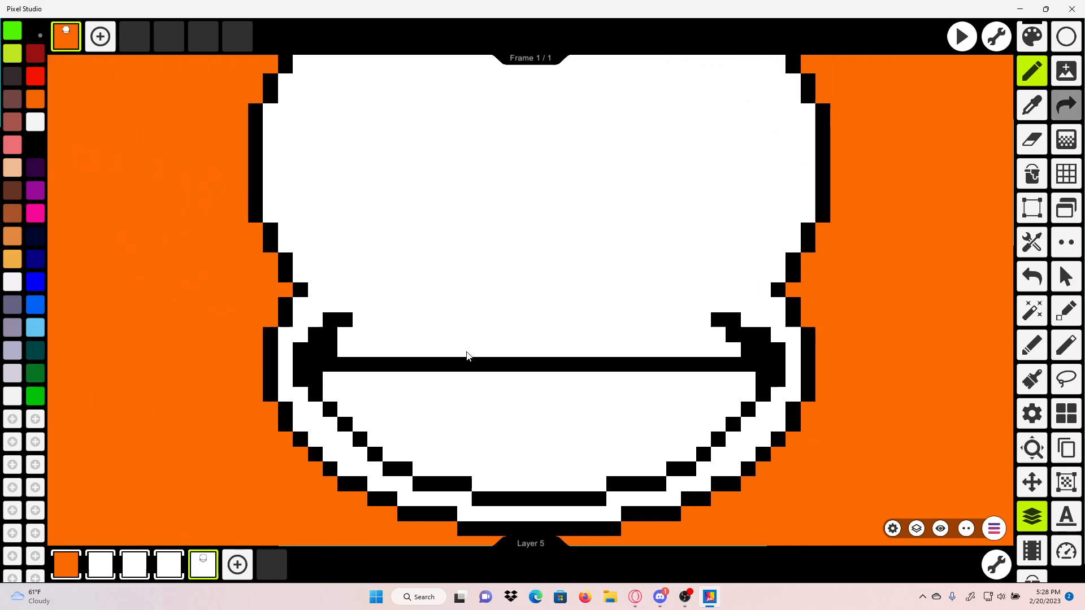
pyautogui.click(1029, 274)
# Step: Draw a black upper mouth line sloping down from the left corner to the middle, and trim its downturned end in white
pyautogui.scroll(2, 819, 311)
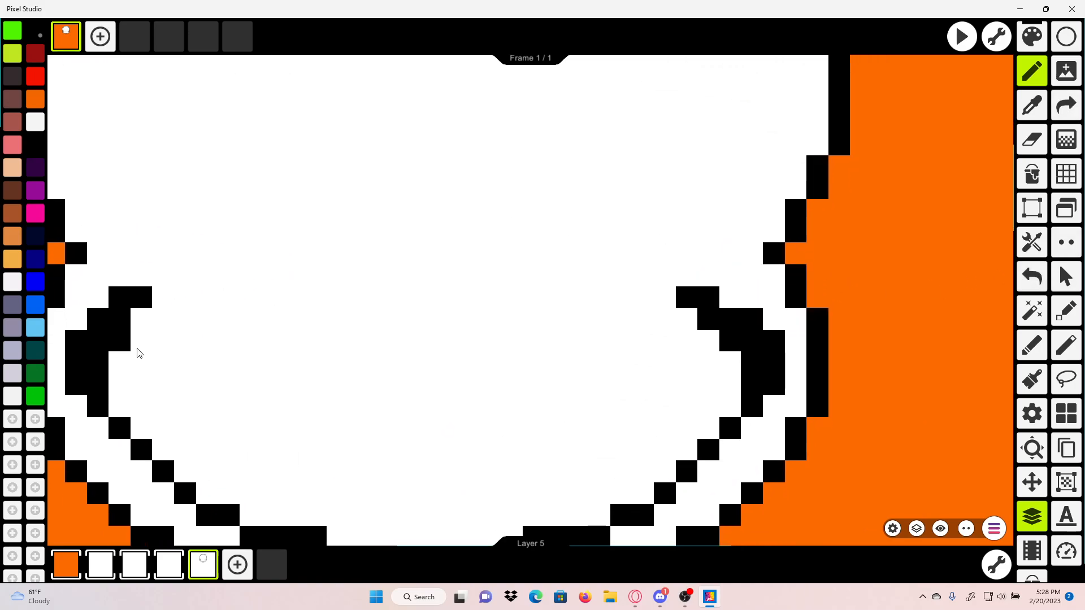
pyautogui.moveTo(136, 353)
pyautogui.mouseDown()
pyautogui.moveTo(256, 405)
pyautogui.moveTo(363, 419)
pyautogui.moveTo(468, 405)
pyautogui.moveTo(554, 322)
pyautogui.moveTo(464, 363)
pyautogui.mouseUp()
pyautogui.scroll(2, 608, 323)
pyautogui.click(1025, 115)
pyautogui.click(678, 299)
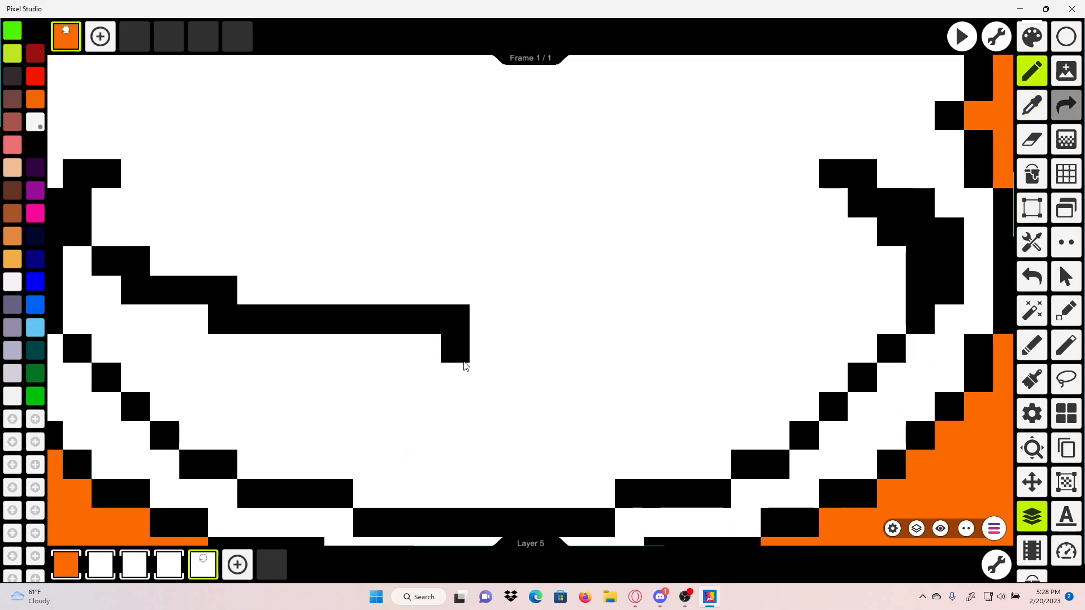
pyautogui.click(465, 342)
pyautogui.click(468, 319)
# Step: Sample black from the drawing and extend the upper mouth line horizontally across the middle toward the right side, redoing the first crooked attempt
pyautogui.click(1032, 102)
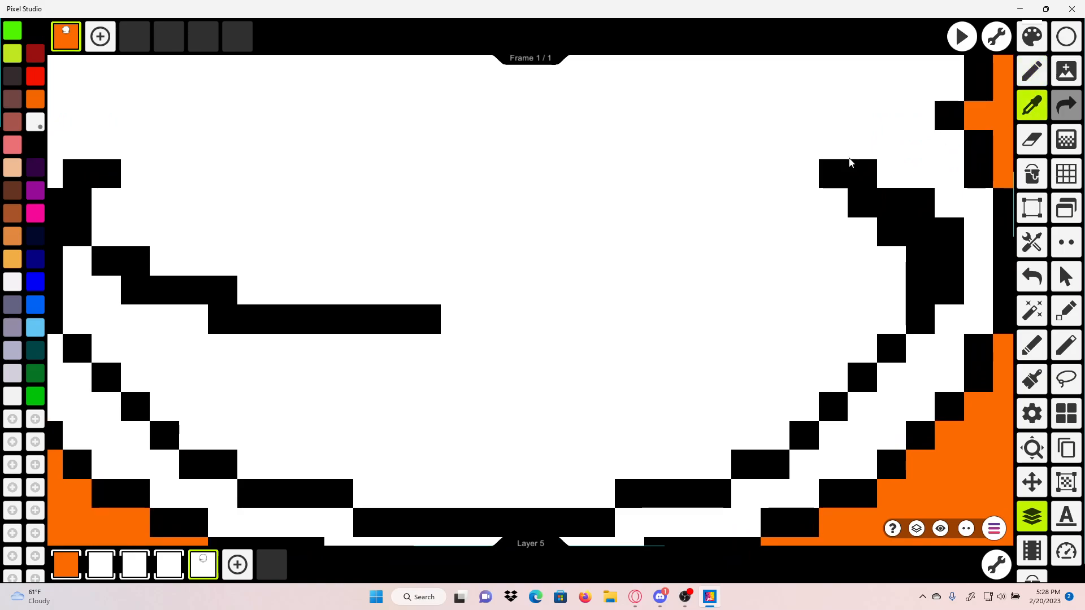
pyautogui.click(420, 318)
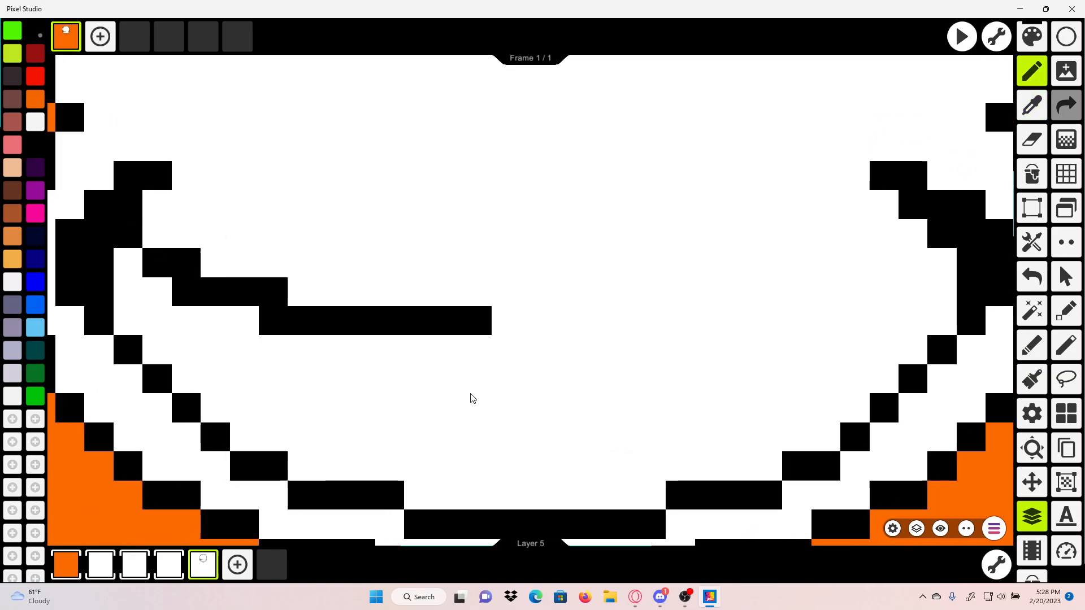
pyautogui.moveTo(499, 328); pyautogui.dragTo(676, 343)
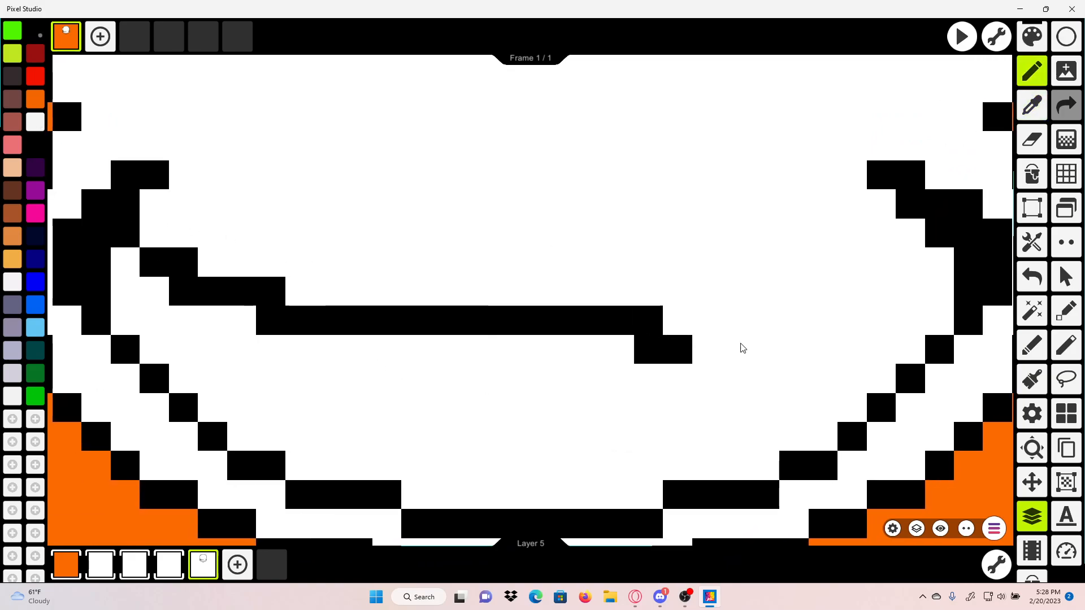
pyautogui.click(1031, 277)
pyautogui.moveTo(508, 321); pyautogui.dragTo(710, 334)
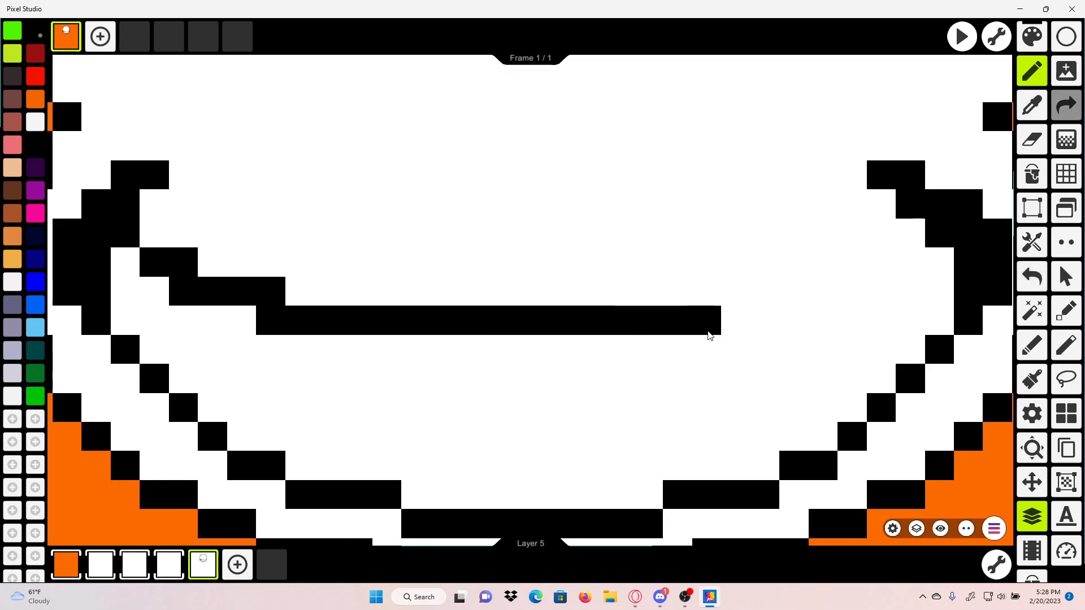
# Step: Step the right end of the upper mouth line upward in black with overlapping segments until it joins the thick right corner
pyautogui.click(687, 295)
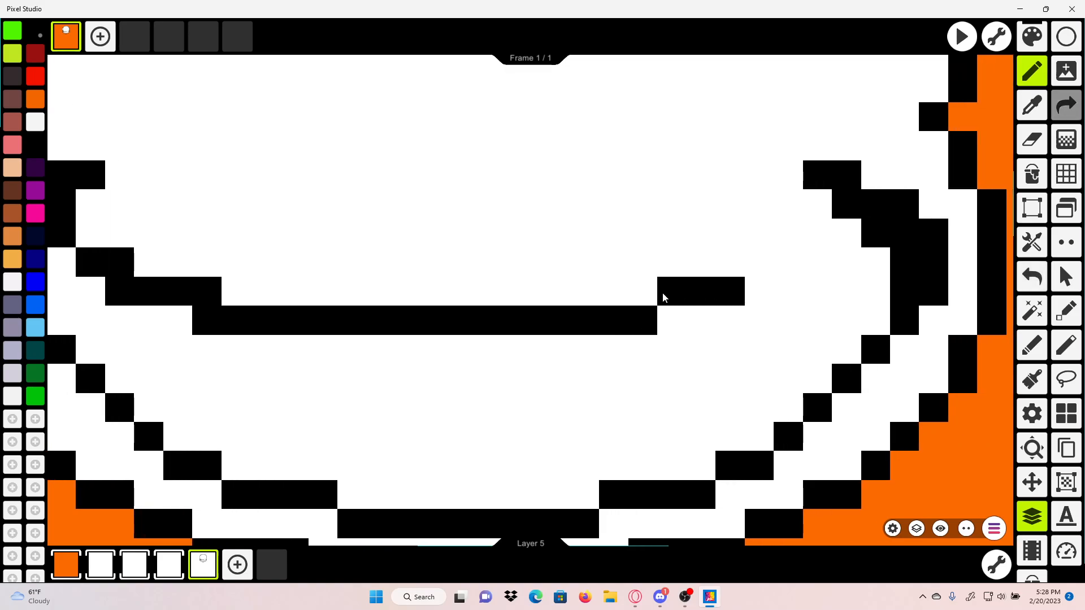
pyautogui.click(663, 298)
pyautogui.moveTo(740, 266); pyautogui.dragTo(813, 265)
pyautogui.scroll(-2, 846, 261)
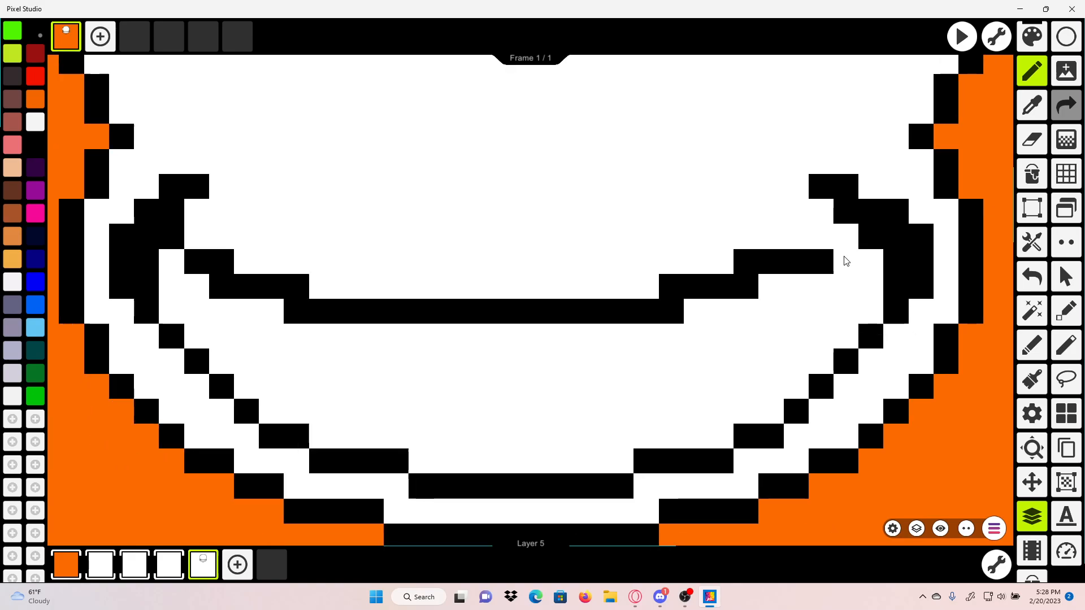
pyautogui.scroll(-3, 846, 256)
pyautogui.scroll(-2, 833, 285)
pyautogui.moveTo(846, 256)
pyautogui.mouseDown()
pyautogui.moveTo(831, 290)
pyautogui.moveTo(781, 316)
pyautogui.moveTo(780, 372)
pyautogui.moveTo(655, 441)
pyautogui.mouseUp()
pyautogui.scroll(3, 780, 317)
pyautogui.scroll(-1, 784, 333)
pyautogui.scroll(-1, 780, 372)
pyautogui.scroll(1, 663, 390)
pyautogui.moveTo(662, 390); pyautogui.dragTo(749, 181)
pyautogui.scroll(2, 749, 181)
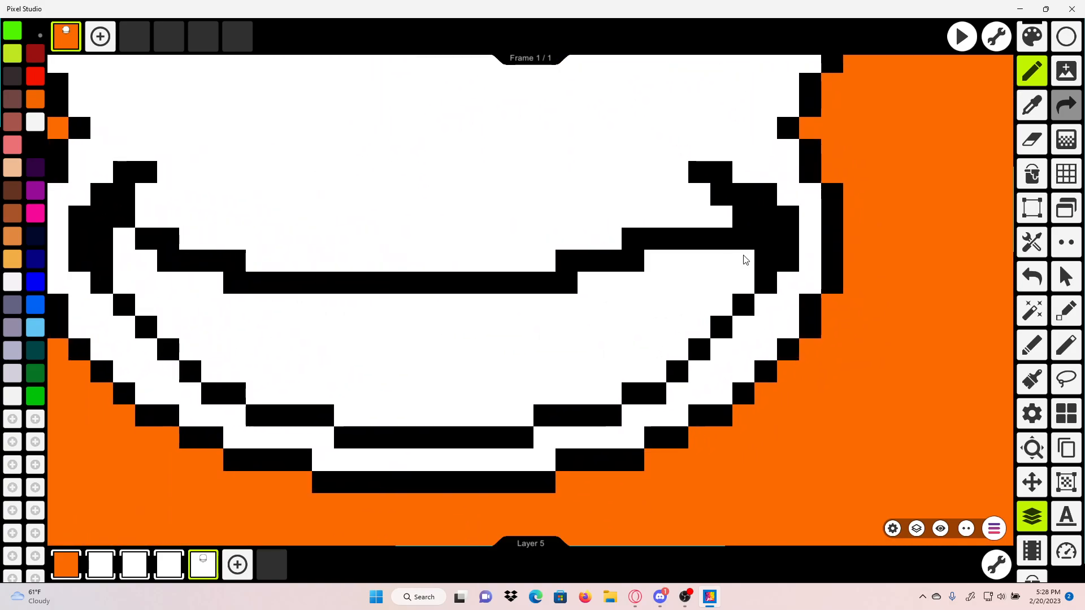
# Step: Fill the white gap between the thick left mouth corner and the start of the upper mouth line in black
pyautogui.moveTo(106, 235); pyautogui.dragTo(325, 210)
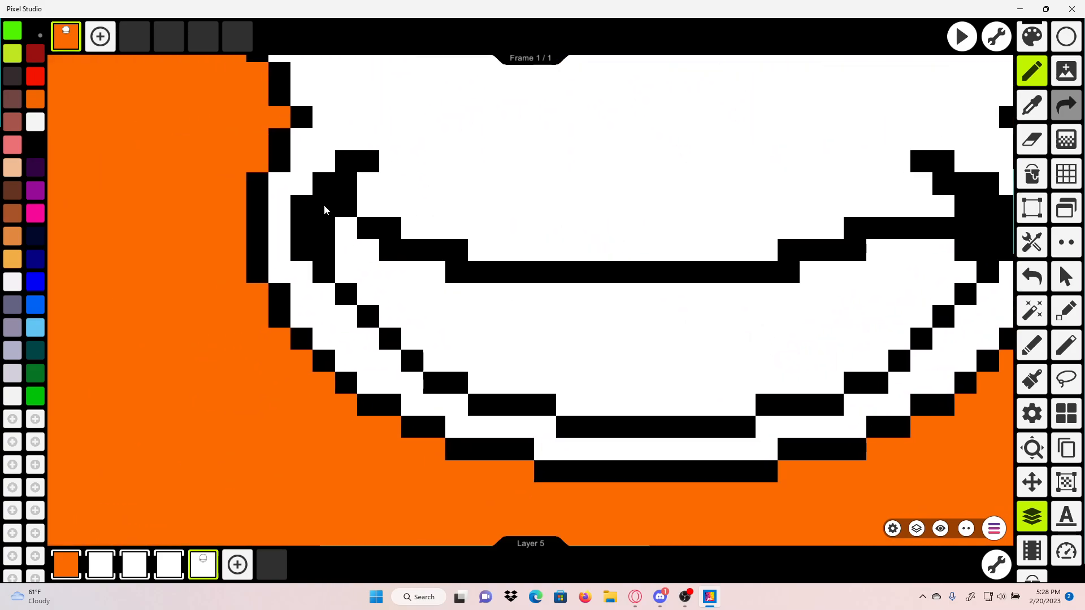
pyautogui.moveTo(347, 249); pyautogui.dragTo(342, 257)
pyautogui.scroll(-2, 345, 251)
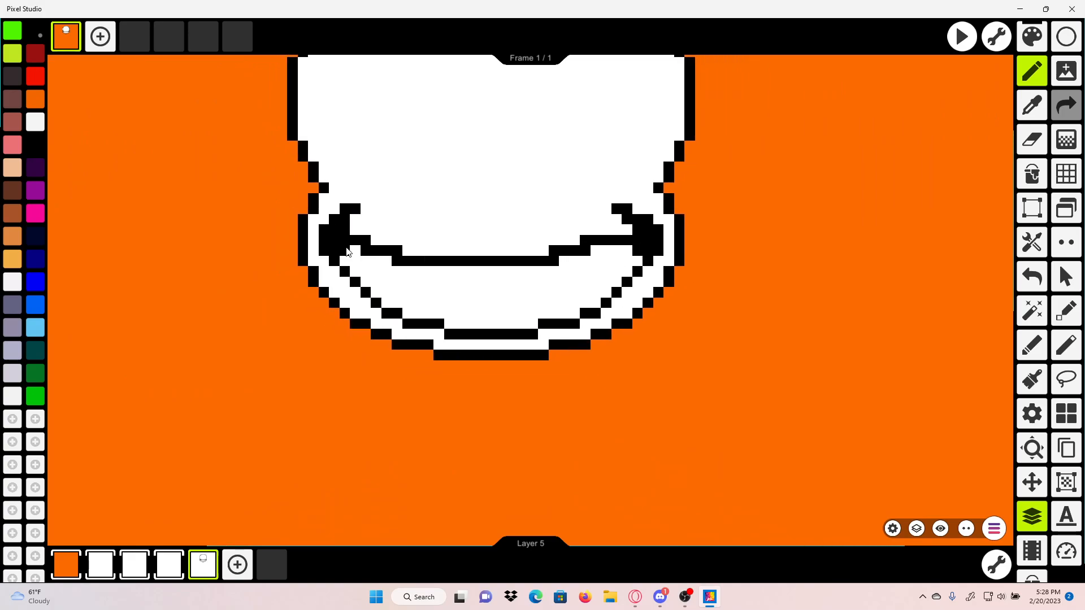
# Step: Mark the chin's centre with a black guide pixel and check it against a 24x46 selection over the skull's right half
pyautogui.scroll(3, 532, 317)
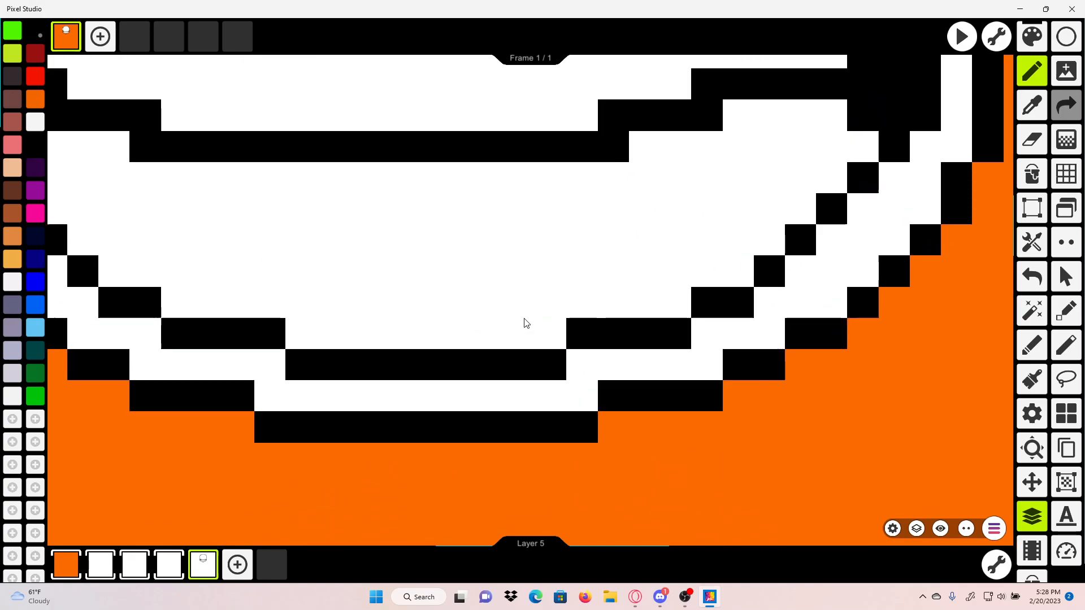
pyautogui.scroll(-2, 569, 332)
pyautogui.scroll(2, 571, 332)
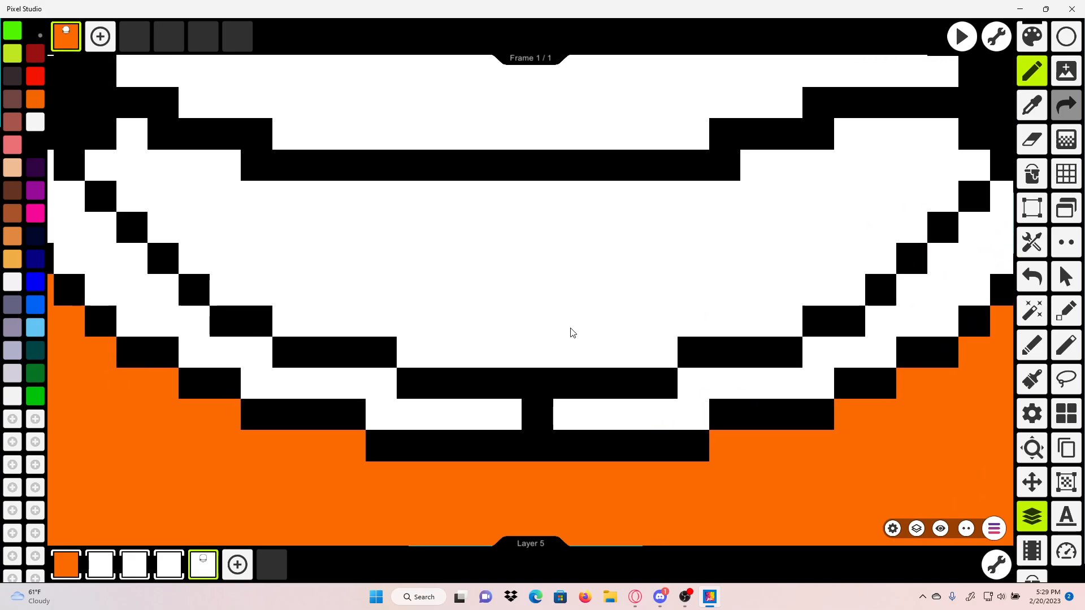
pyautogui.scroll(-5, 570, 332)
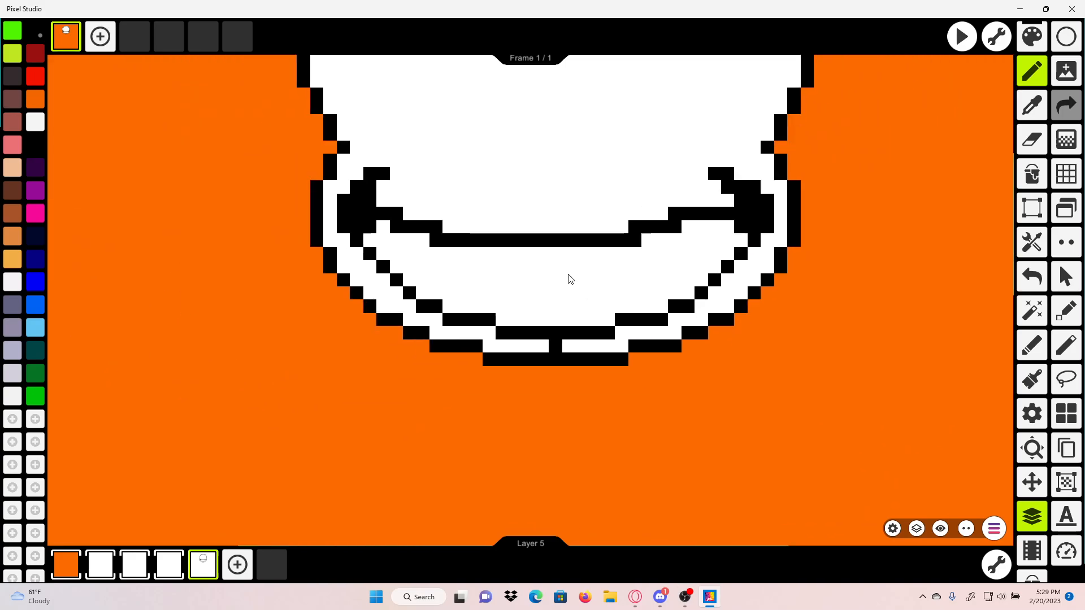
pyautogui.click(1032, 209)
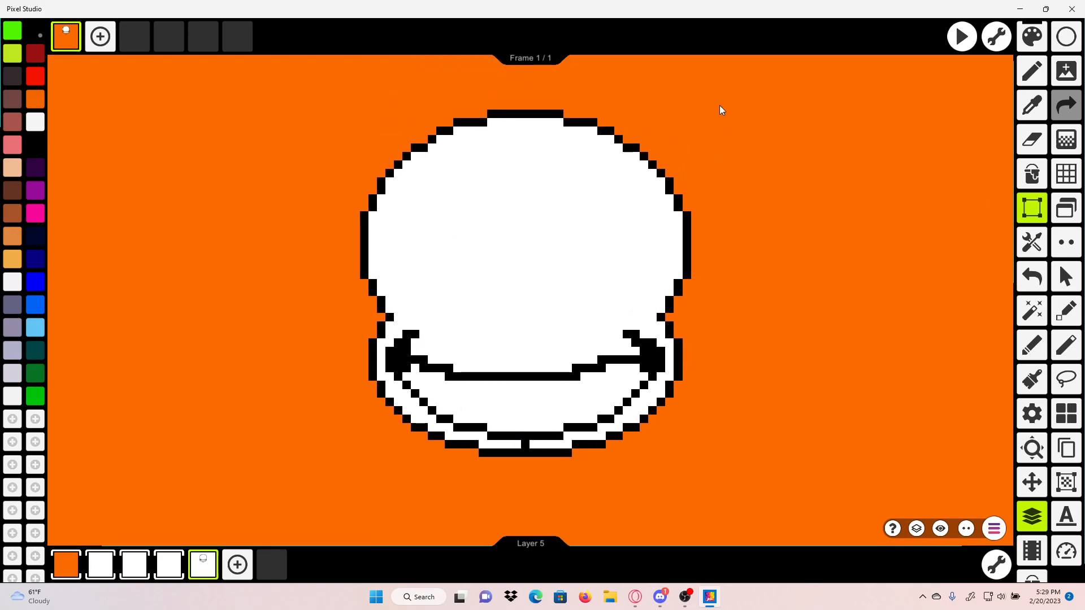
pyautogui.moveTo(725, 92); pyautogui.dragTo(522, 482)
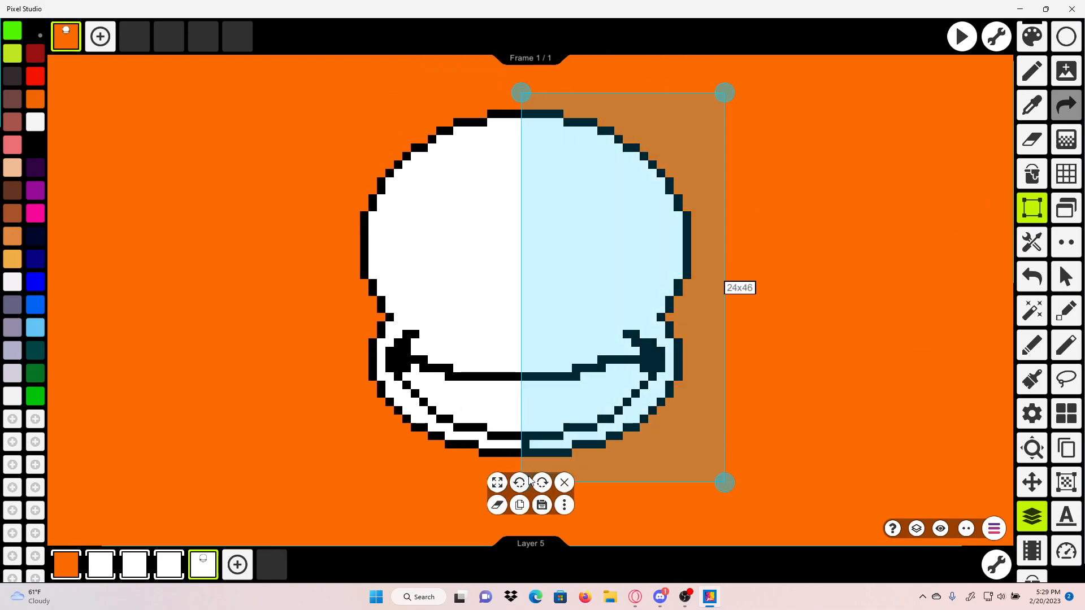
pyautogui.click(896, 390)
# Step: Draw a vertical black line down the mouth's centre, connecting the upper and lower mouth lines
pyautogui.click(1032, 71)
pyautogui.scroll(5, 618, 312)
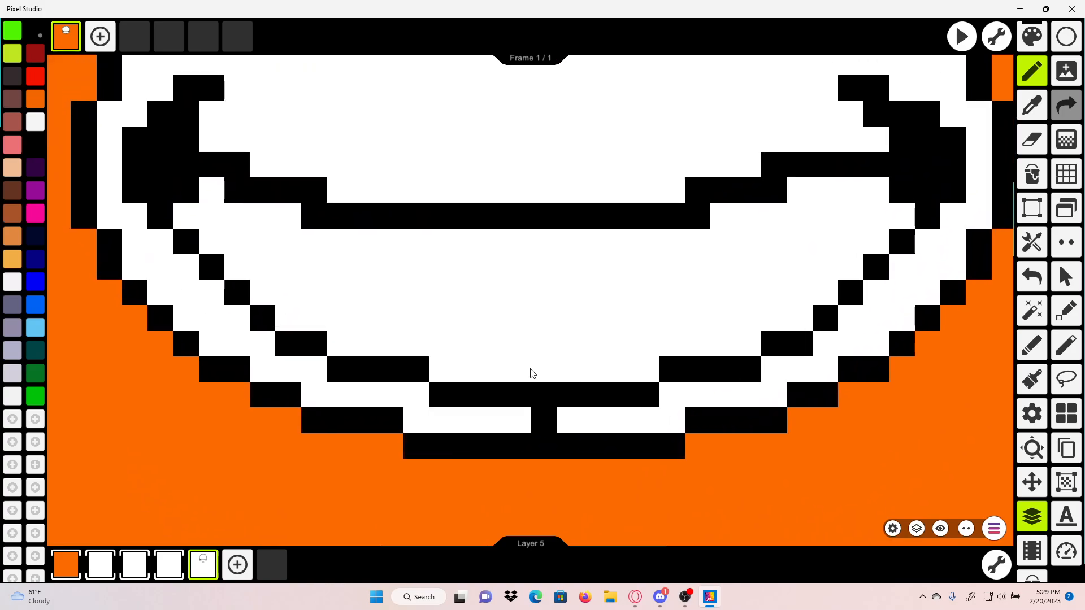
pyautogui.moveTo(553, 372); pyautogui.dragTo(549, 251)
pyautogui.moveTo(553, 303); pyautogui.dragTo(504, 352)
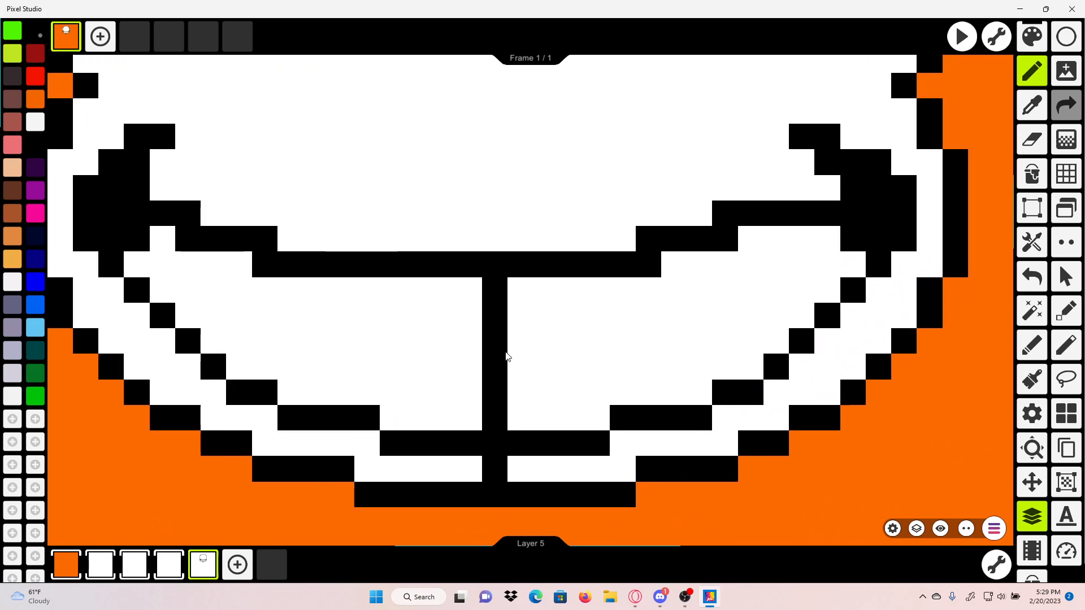
# Step: Sample the skull's white and paint over the black guide pixel between the lower mouth line and the chin outline
pyautogui.click(1029, 107)
pyautogui.click(538, 469)
pyautogui.click(496, 474)
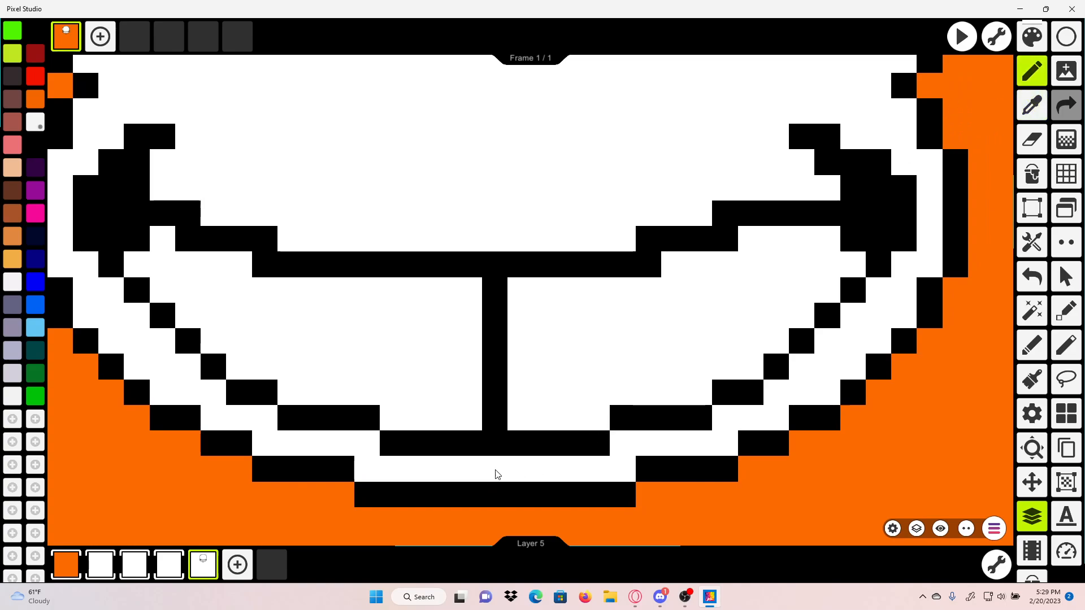
# Step: Sample black and draw two vertical tooth lines between the mouth lines in the right half of the grin
pyautogui.click(1030, 116)
pyautogui.click(495, 345)
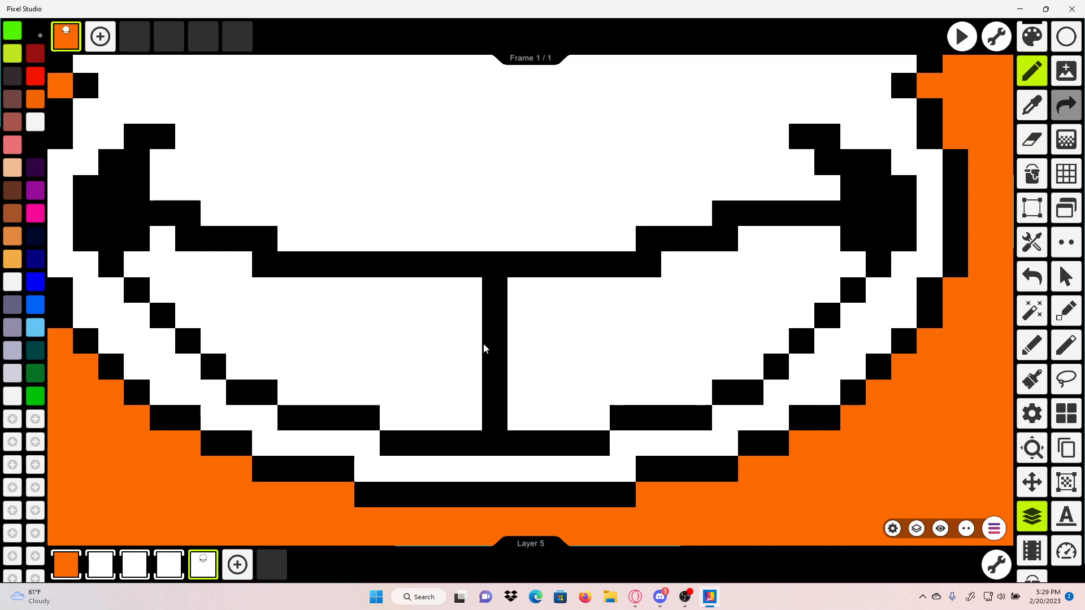
pyautogui.scroll(2, 576, 200)
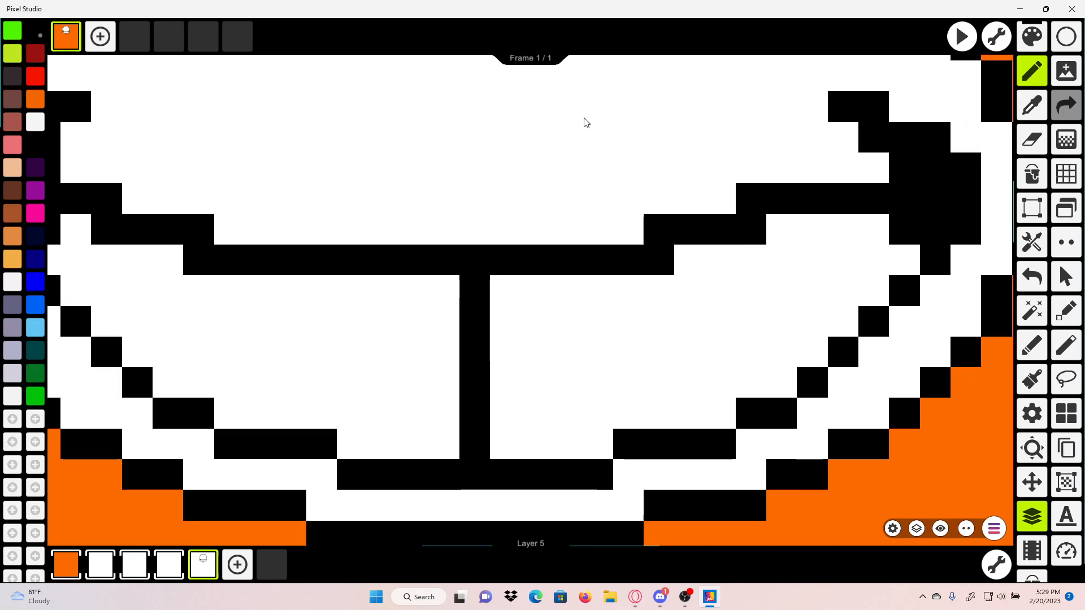
pyautogui.moveTo(657, 259); pyautogui.dragTo(646, 377)
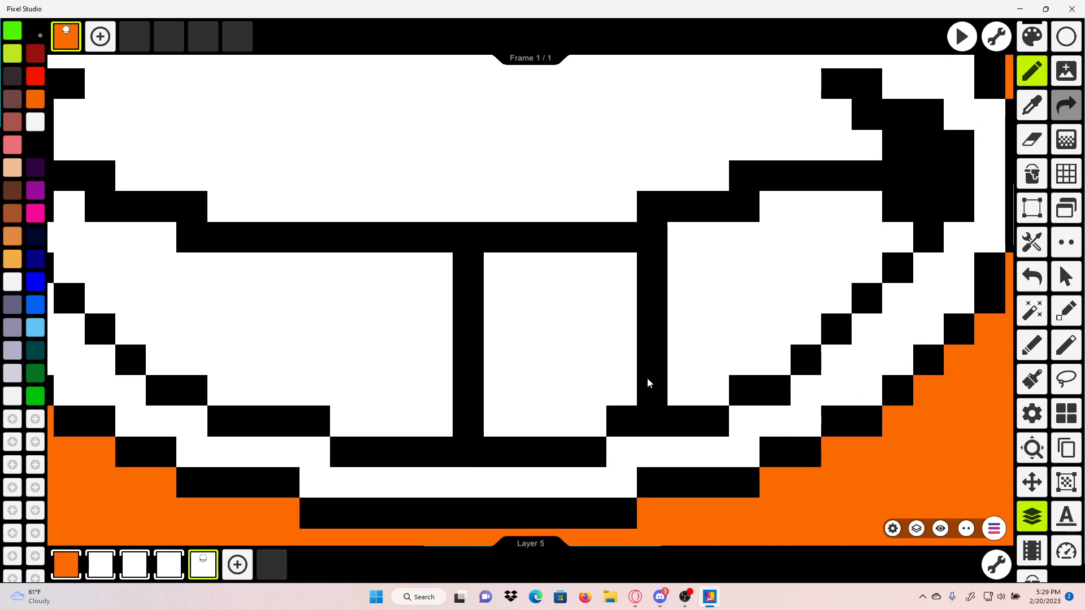
pyautogui.moveTo(773, 205); pyautogui.dragTo(770, 312)
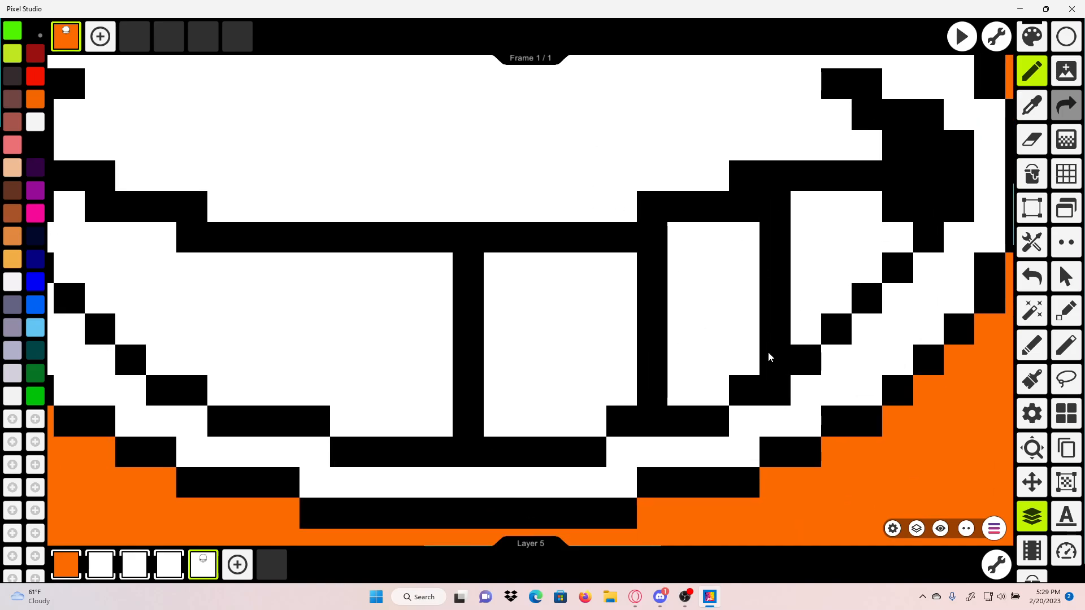
# Step: Draw two vertical black tooth lines in the left half of the grin, mirroring those on the right
pyautogui.scroll(-2, 768, 352)
pyautogui.scroll(3, 703, 339)
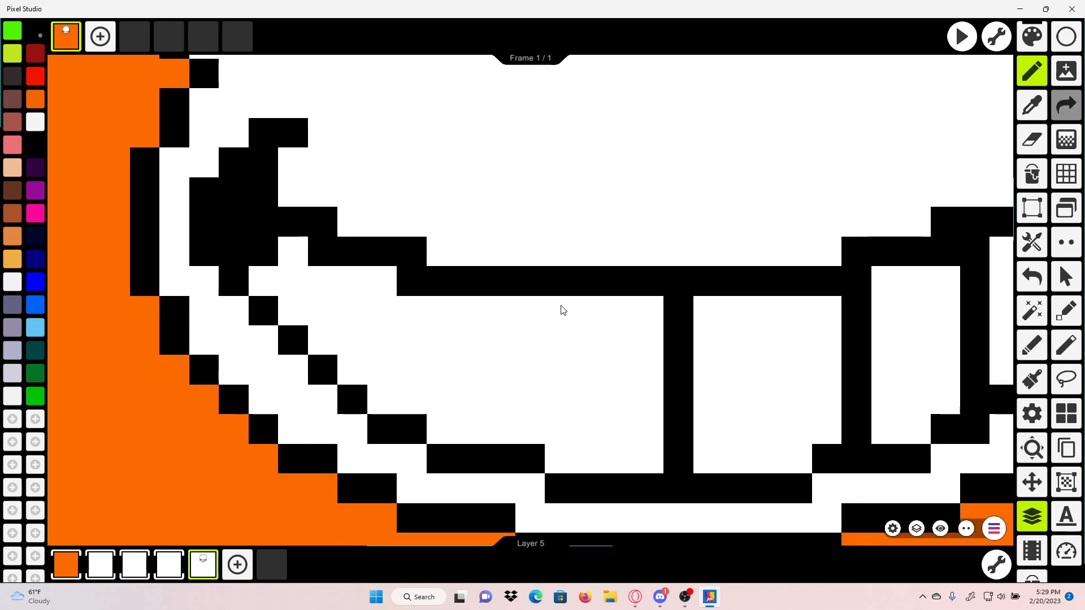
pyautogui.moveTo(508, 305); pyautogui.dragTo(507, 428)
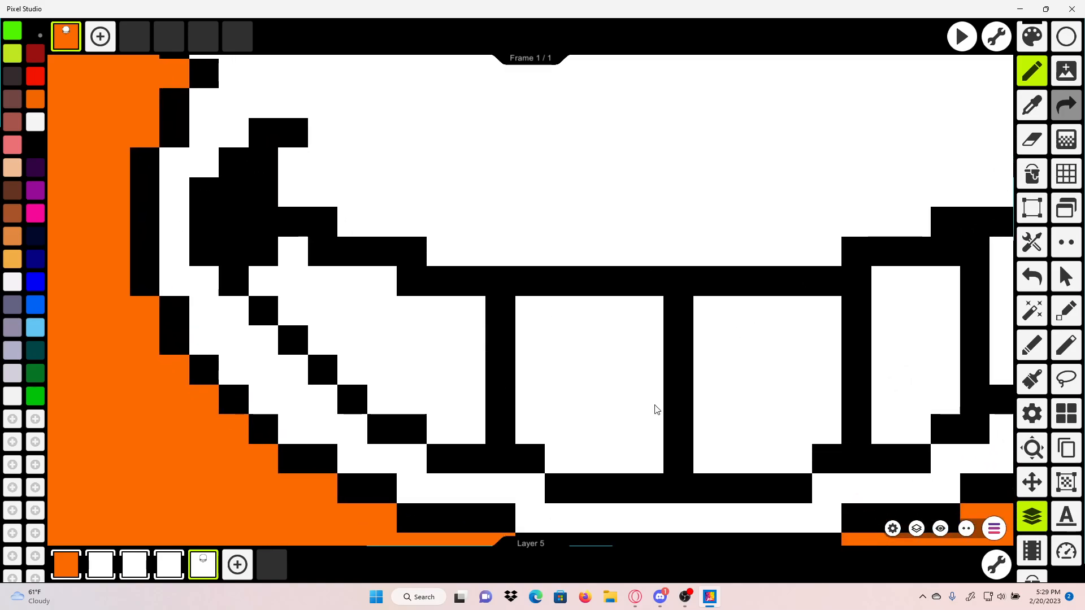
pyautogui.moveTo(677, 384); pyautogui.dragTo(495, 371)
pyautogui.scroll(-3, 495, 374)
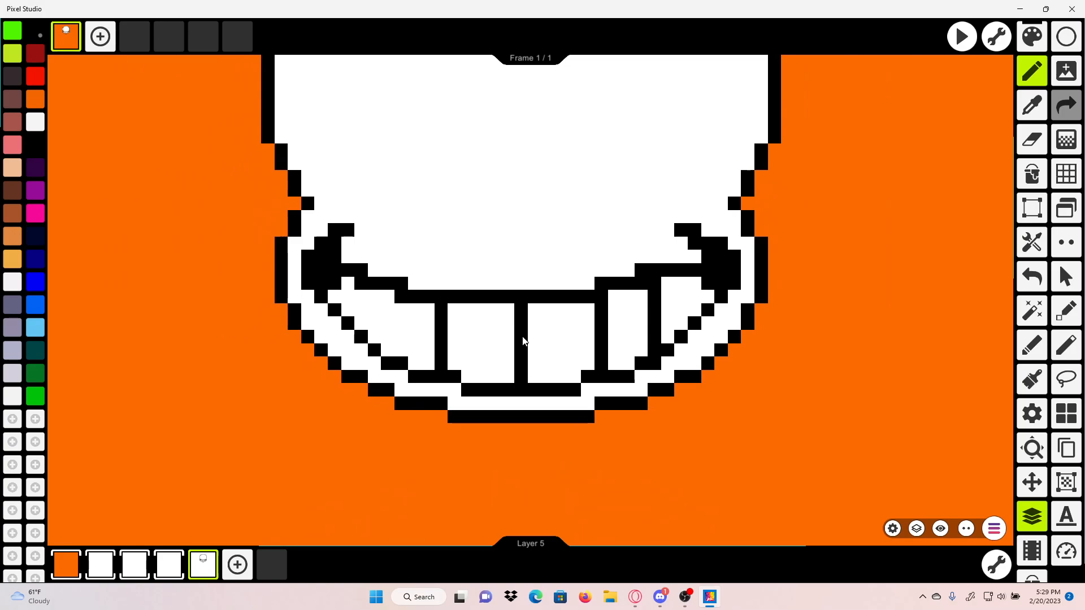
pyautogui.scroll(3, 497, 347)
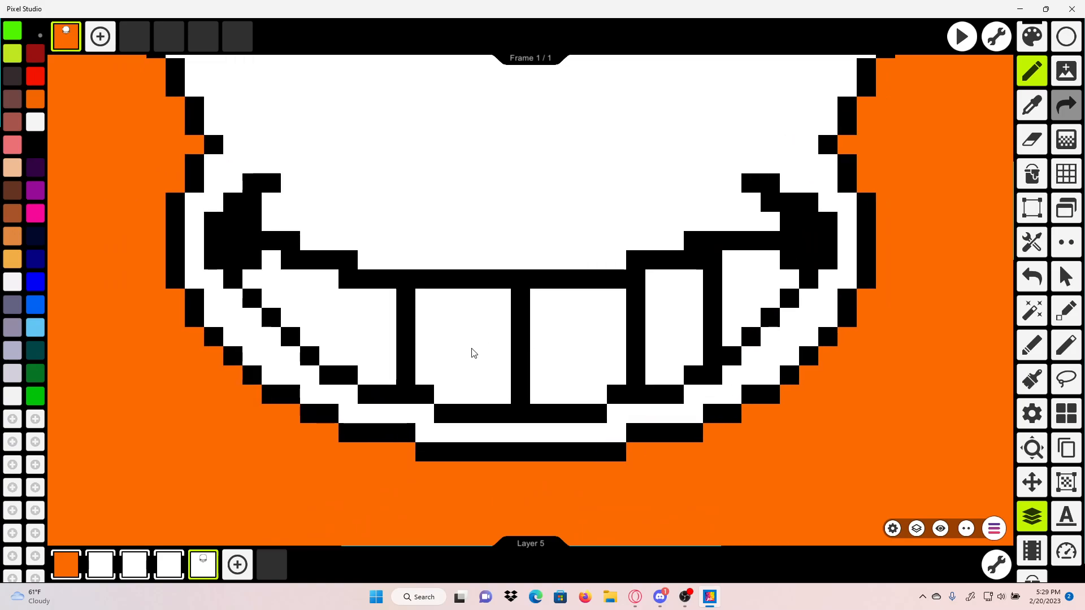
pyautogui.moveTo(269, 240); pyautogui.dragTo(264, 371)
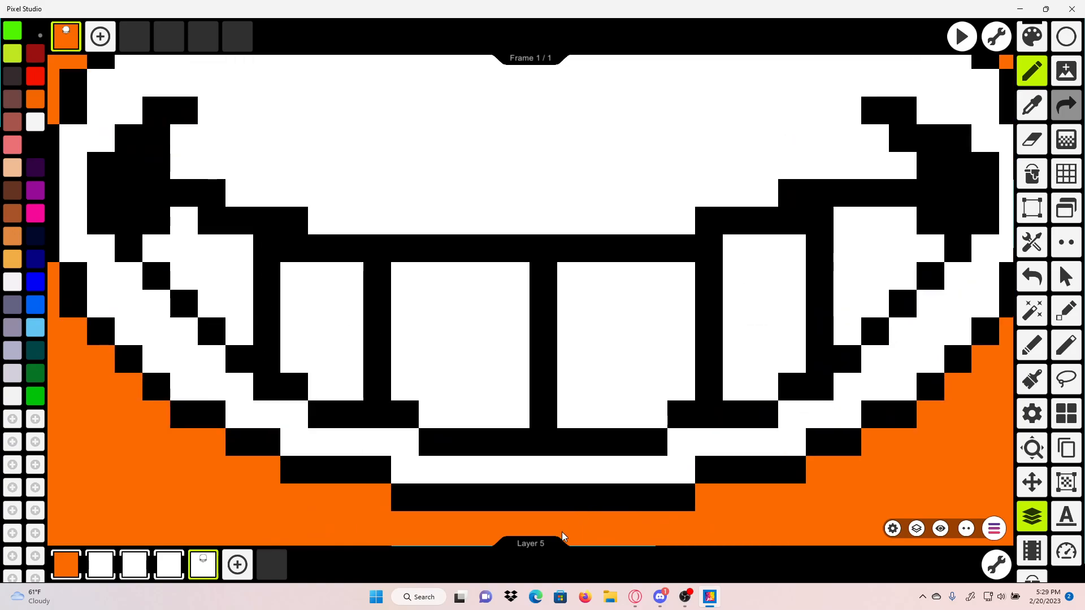
# Step: Switch to Discord, look through the messages in the Murder Drones art-discussion channel, and return to Pixel Studio
pyautogui.click(660, 597)
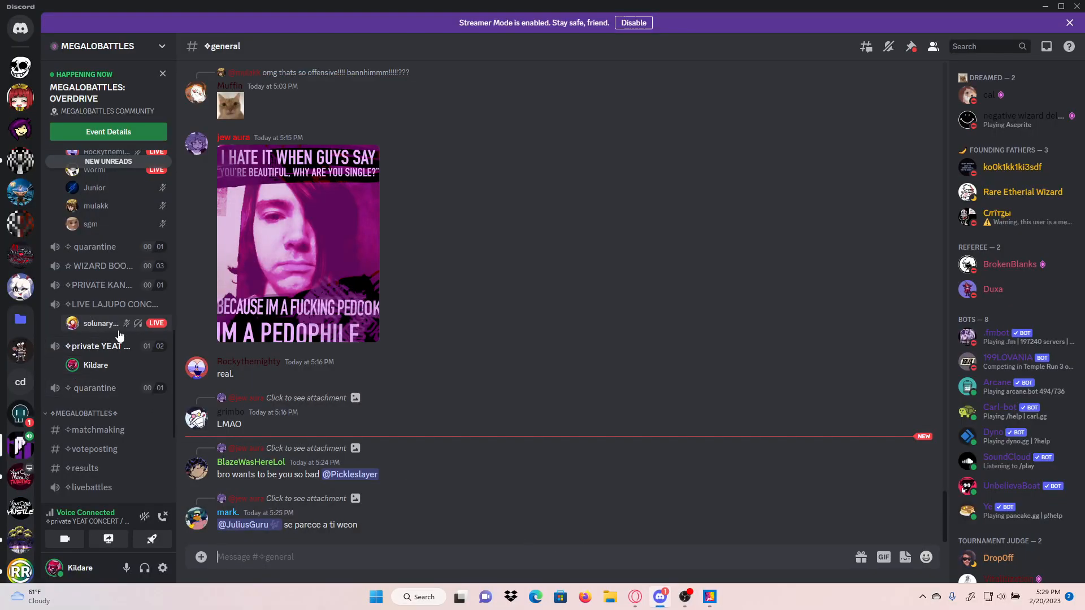
pyautogui.scroll(3, 90, 339)
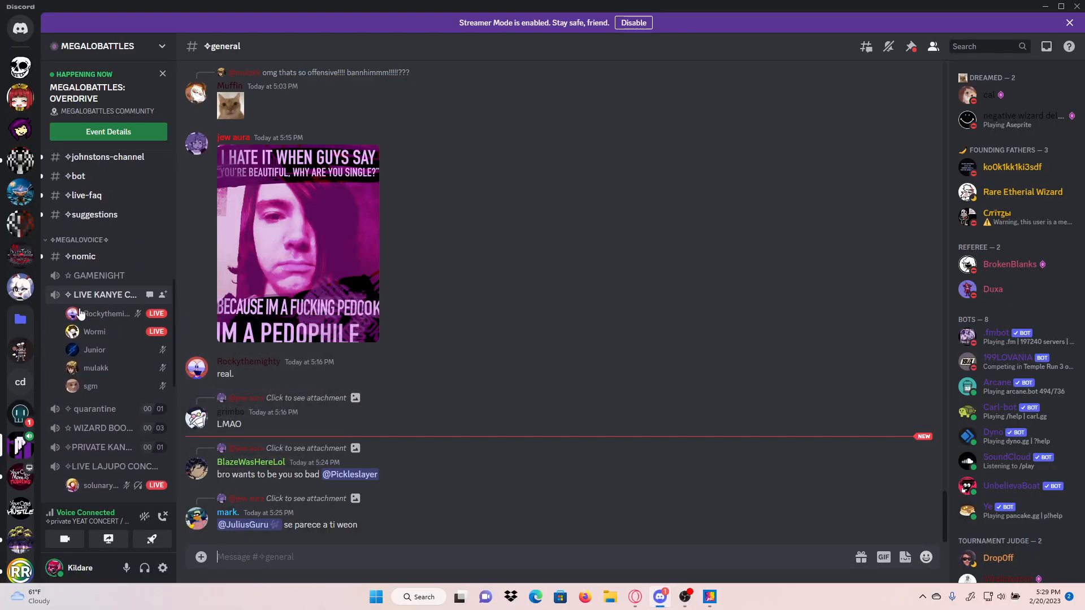
pyautogui.scroll(-2, 79, 314)
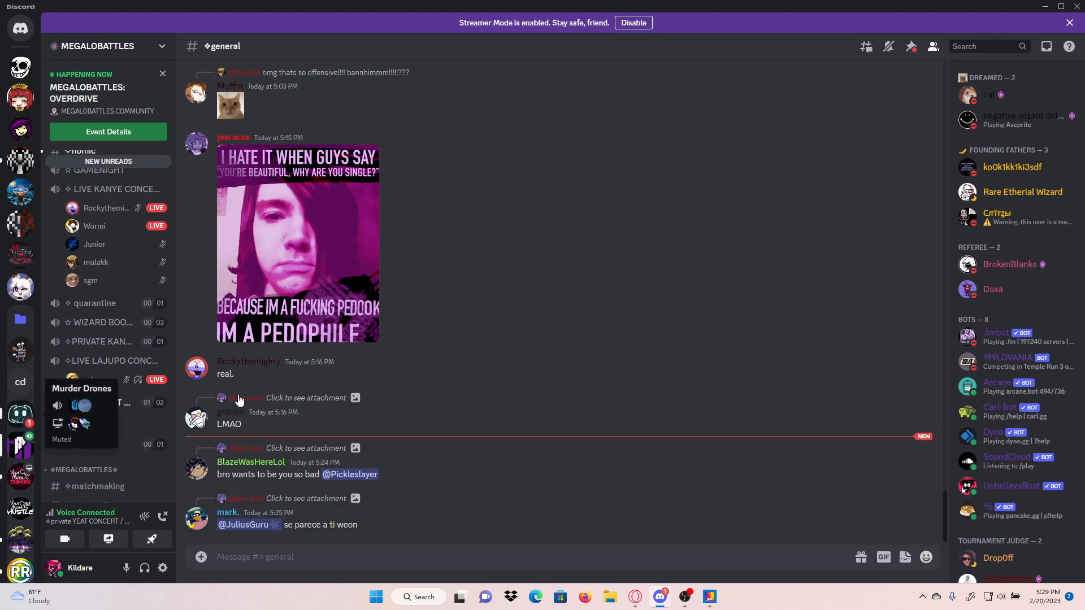
pyautogui.scroll(-2, 355, 406)
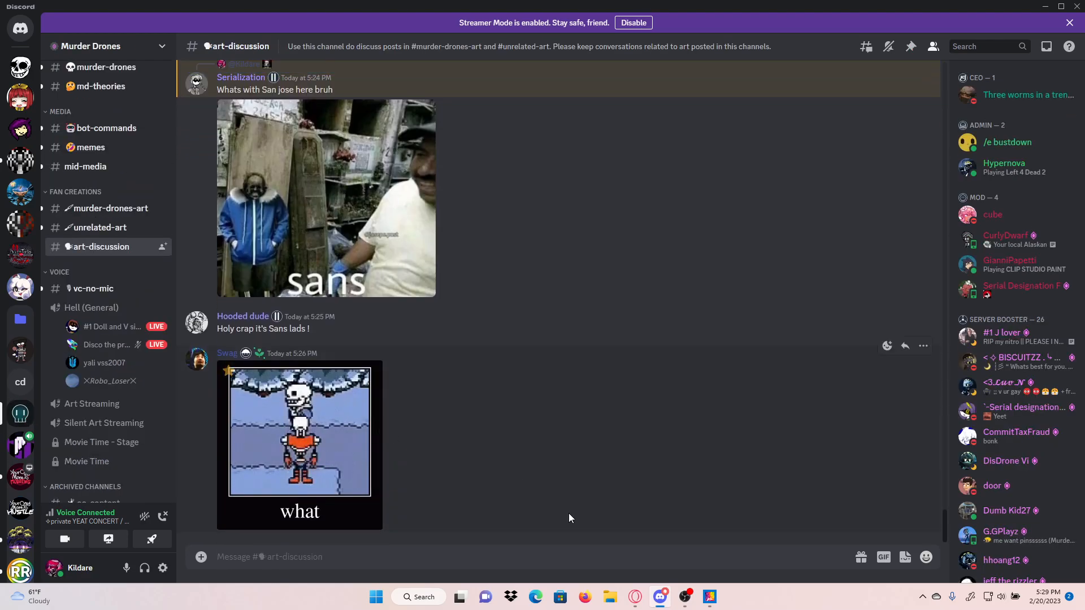
pyautogui.scroll(5, 390, 408)
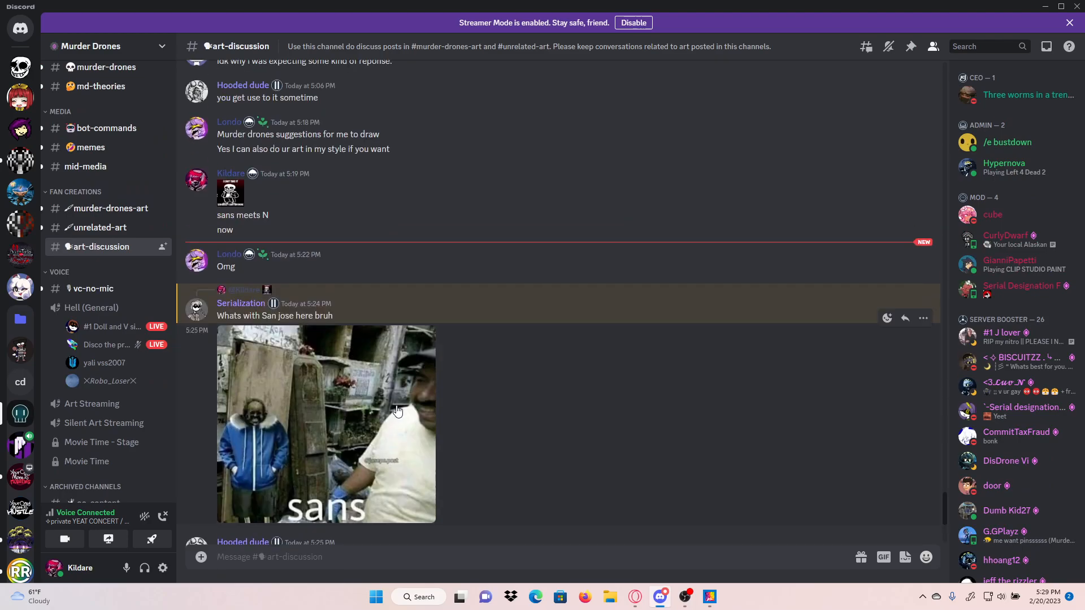
pyautogui.scroll(-5, 397, 411)
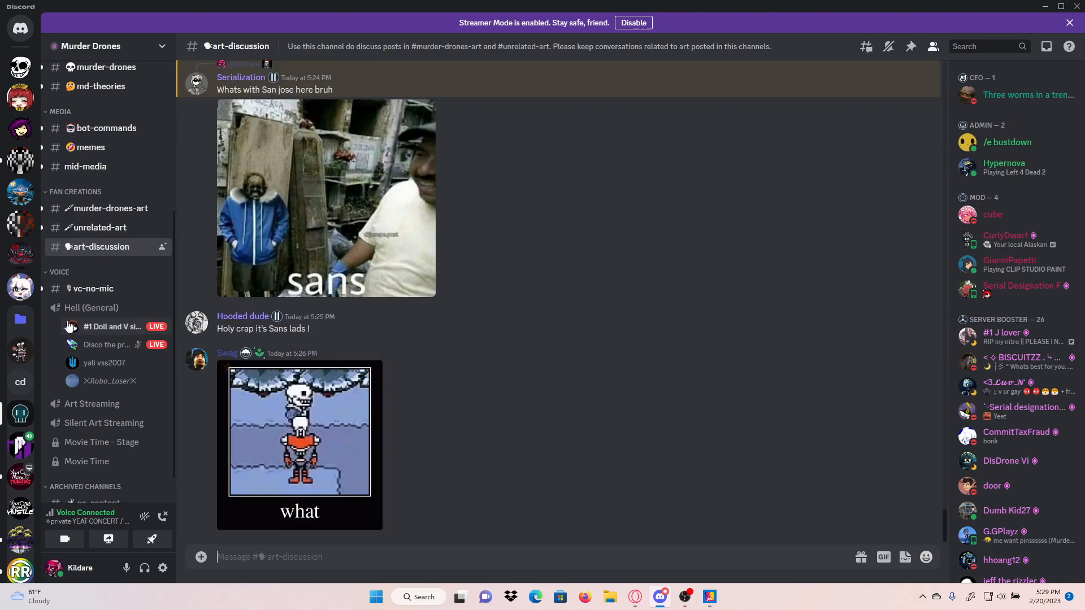
pyautogui.click(710, 597)
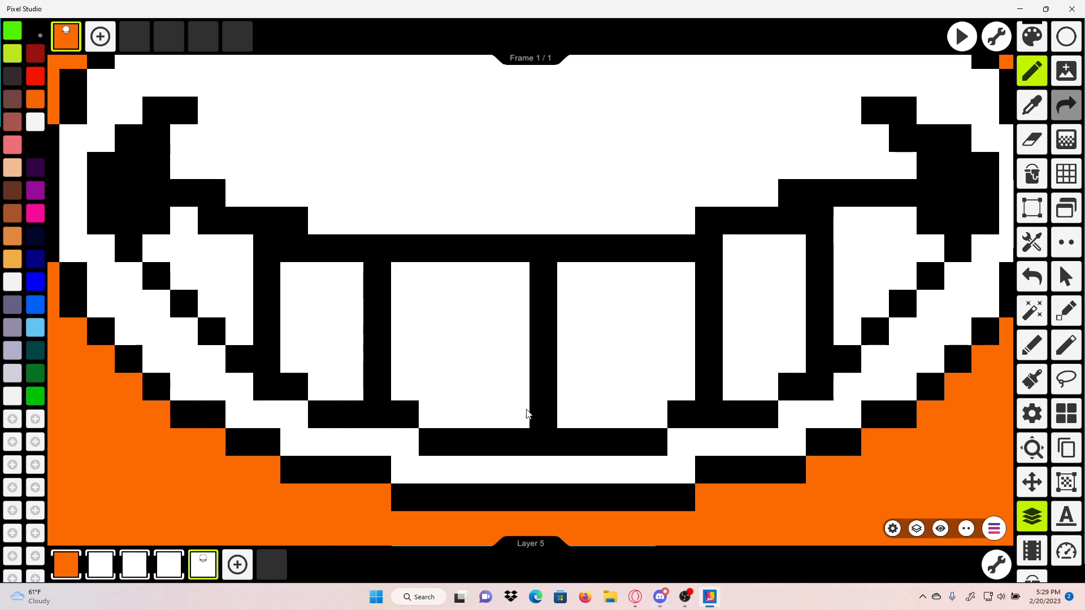
pyautogui.scroll(-3, 600, 252)
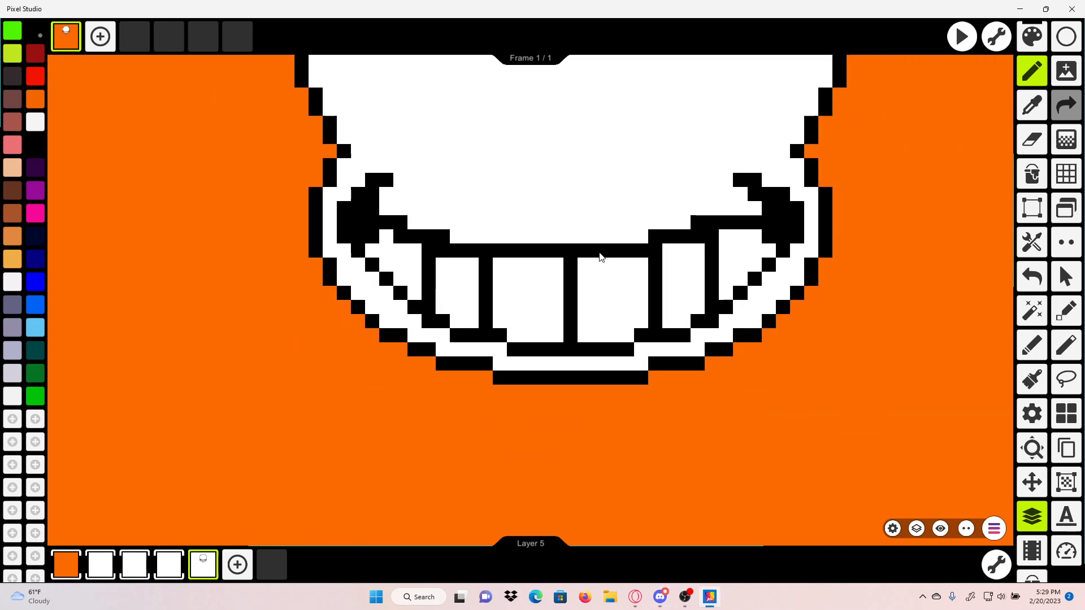
pyautogui.moveTo(595, 252); pyautogui.dragTo(532, 357)
pyautogui.scroll(3, 529, 366)
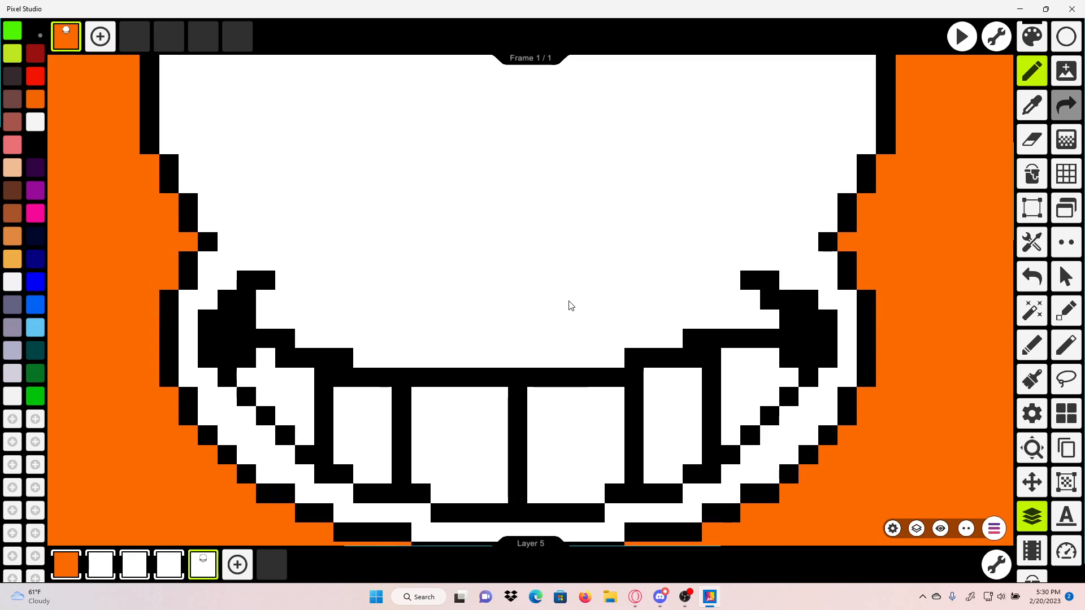
# Step: Try a three-row stepped black triangle as the nose above the centre of the grin, and undo it
pyautogui.scroll(-1, 398, 315)
pyautogui.scroll(3, 443, 359)
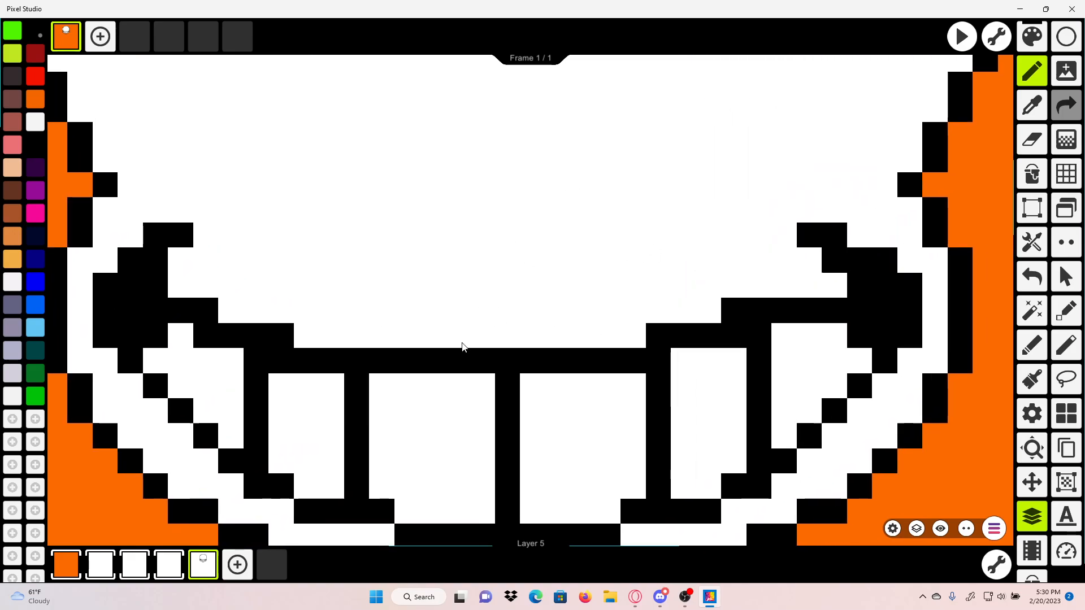
pyautogui.moveTo(462, 305); pyautogui.dragTo(555, 320)
pyautogui.moveTo(480, 289); pyautogui.dragTo(524, 294)
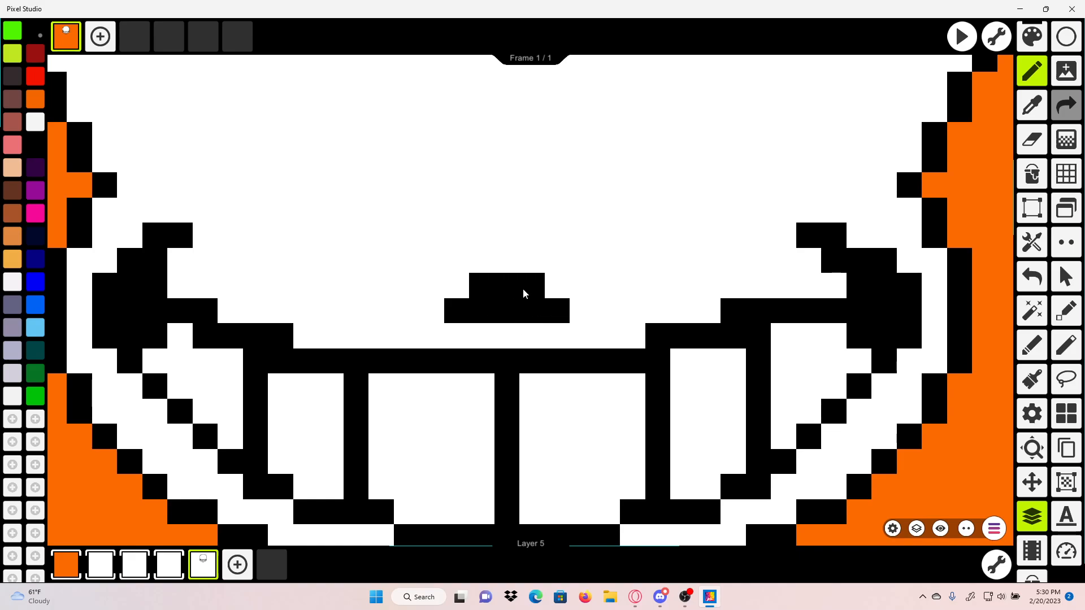
pyautogui.click(511, 260)
pyautogui.scroll(-3, 508, 261)
pyautogui.scroll(5, 514, 339)
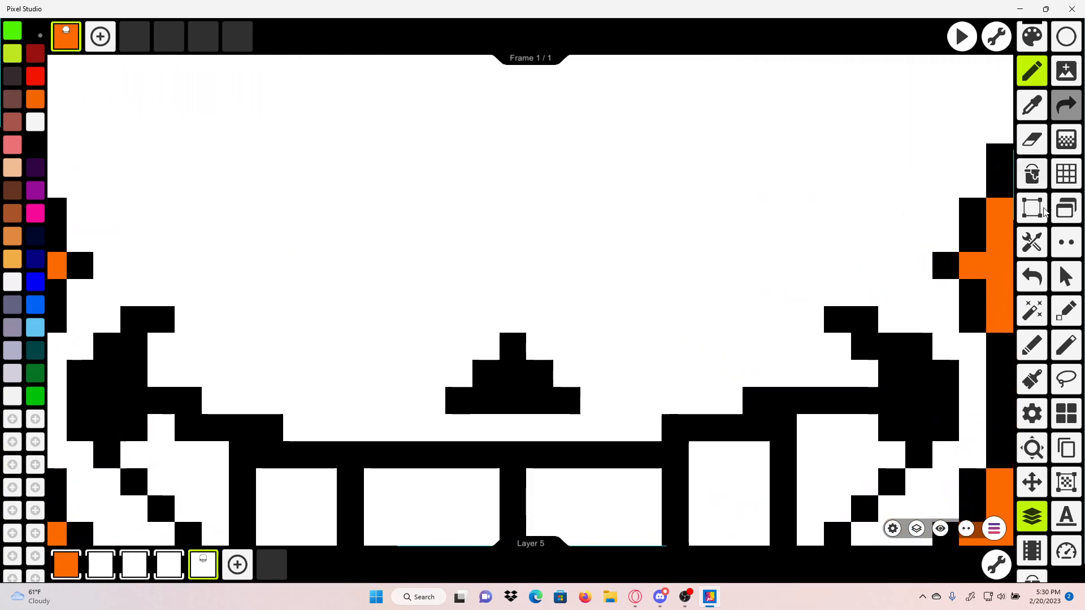
pyautogui.click(1030, 275)
pyautogui.click(1030, 275)
pyautogui.click(1031, 276)
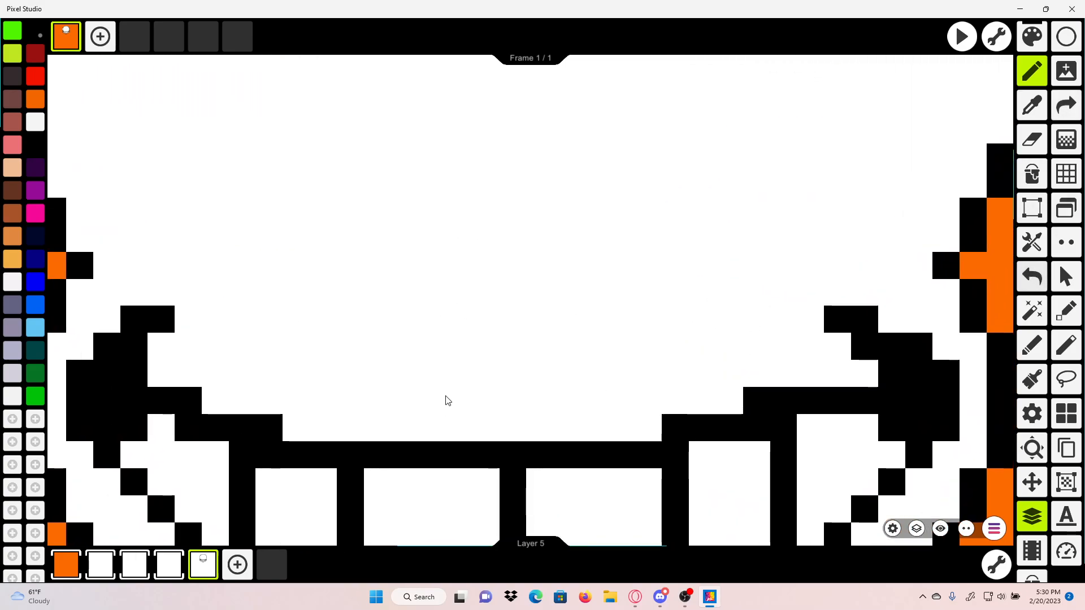
# Step: Draw a taller solid black nose above the grin's centre, five pixels wide at the base and three pixels wide at the top
pyautogui.moveTo(448, 400); pyautogui.dragTo(480, 392)
pyautogui.moveTo(562, 402)
pyautogui.mouseDown()
pyautogui.moveTo(536, 363)
pyautogui.moveTo(493, 380)
pyautogui.moveTo(508, 404)
pyautogui.mouseUp()
pyautogui.click(471, 355)
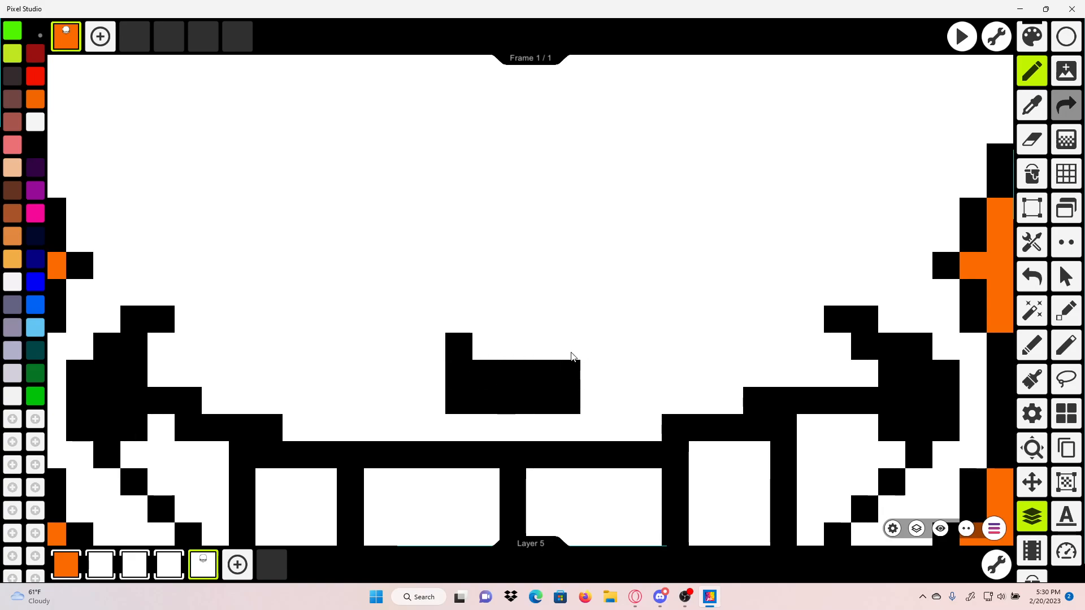
pyautogui.moveTo(495, 349)
pyautogui.mouseDown()
pyautogui.moveTo(529, 329)
pyautogui.moveTo(488, 325)
pyautogui.mouseUp()
pyautogui.click(501, 290)
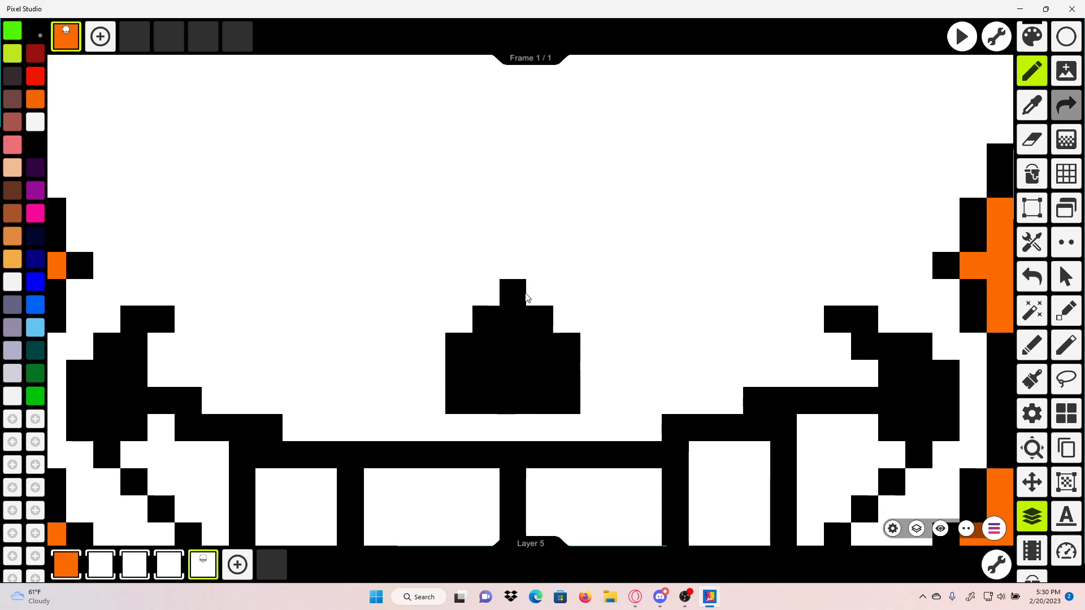
pyautogui.scroll(-3, 531, 297)
pyautogui.scroll(2, 537, 300)
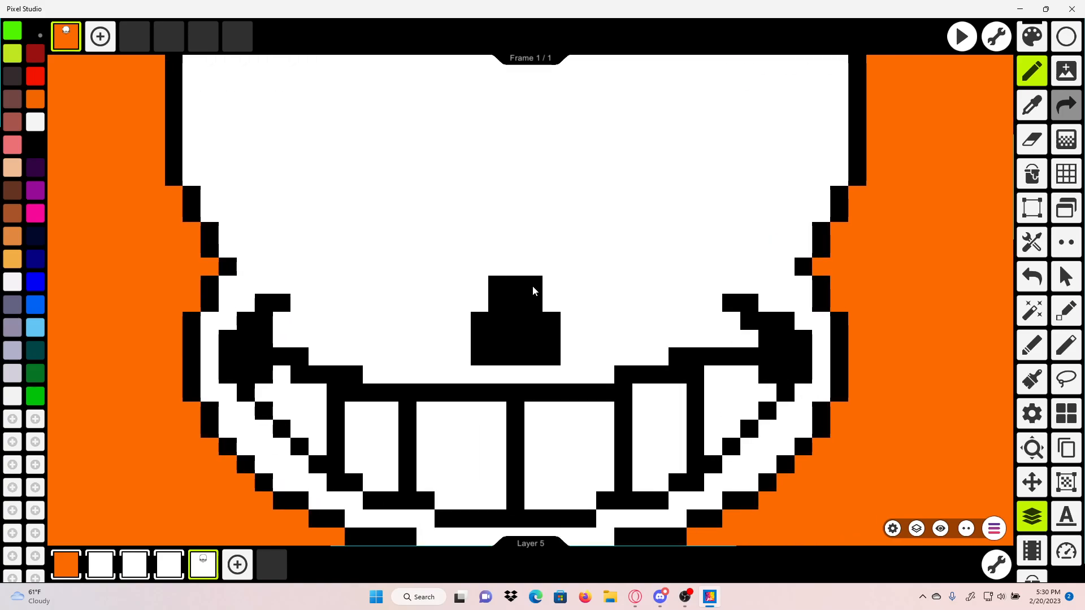
pyautogui.scroll(-2, 533, 291)
pyautogui.scroll(4, 605, 370)
# Step: Sample the skull's white, trim the nose's upper corners into steps, and cut a one-pixel notch in the centre of its base
pyautogui.press('i')
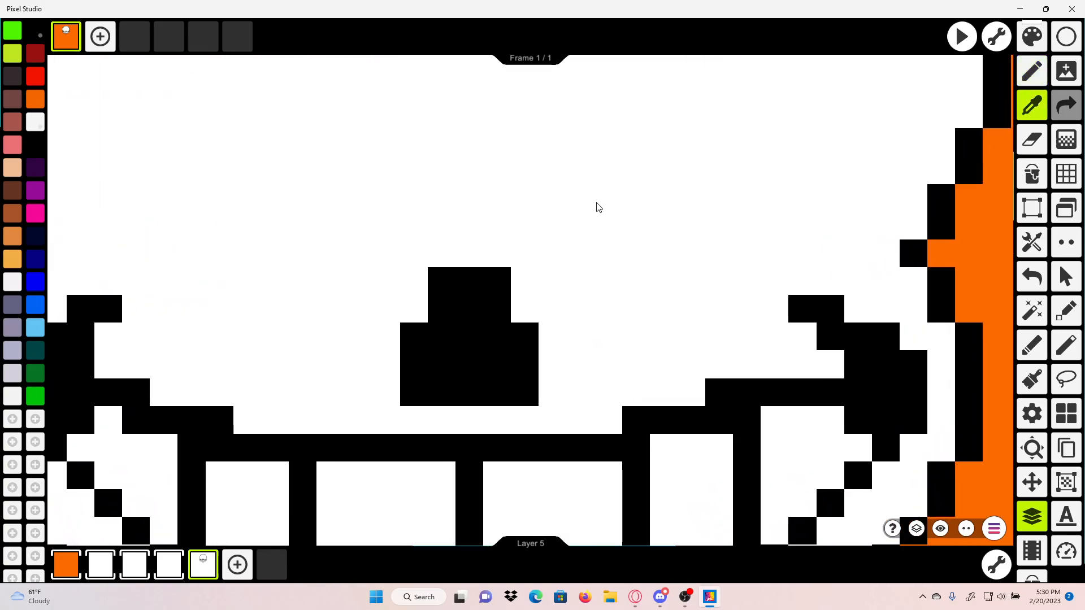
pyautogui.click(599, 208)
pyautogui.click(497, 280)
pyautogui.click(524, 336)
pyautogui.click(414, 334)
pyautogui.click(443, 278)
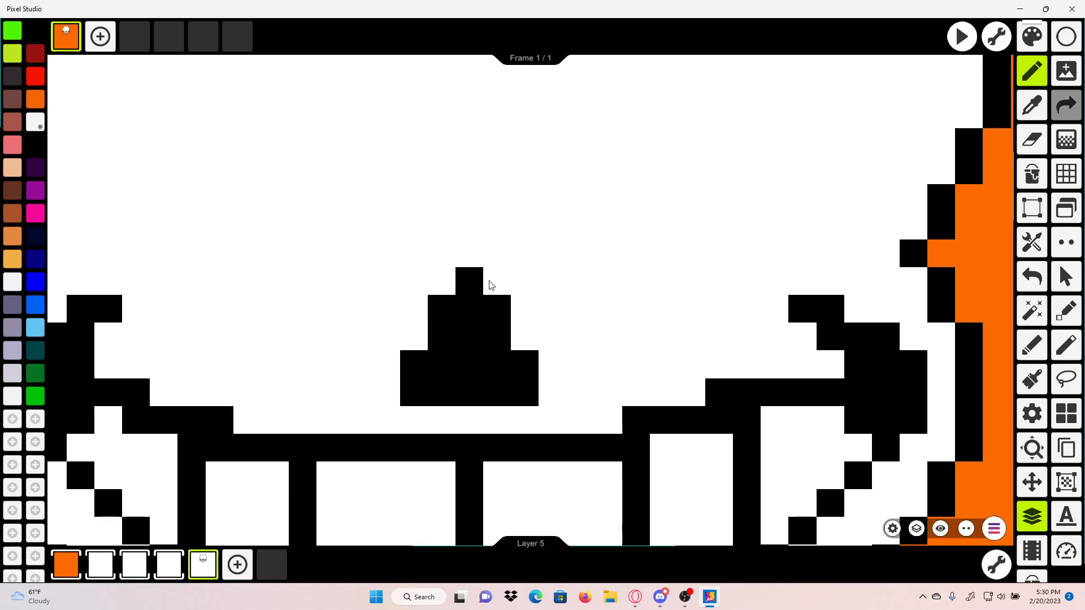
pyautogui.scroll(-3, 490, 285)
pyautogui.click(474, 344)
pyautogui.scroll(-2, 500, 337)
pyautogui.scroll(2, 509, 339)
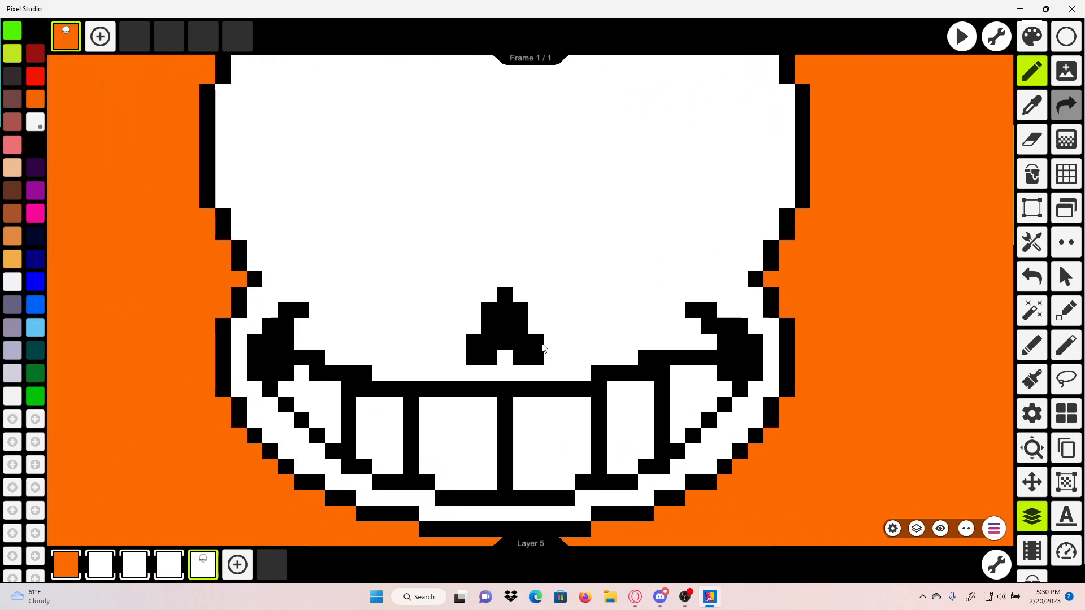
# Step: Undo the nose edits until only two short black segments of its base row are left
pyautogui.scroll(2, 542, 349)
pyautogui.click(1032, 277)
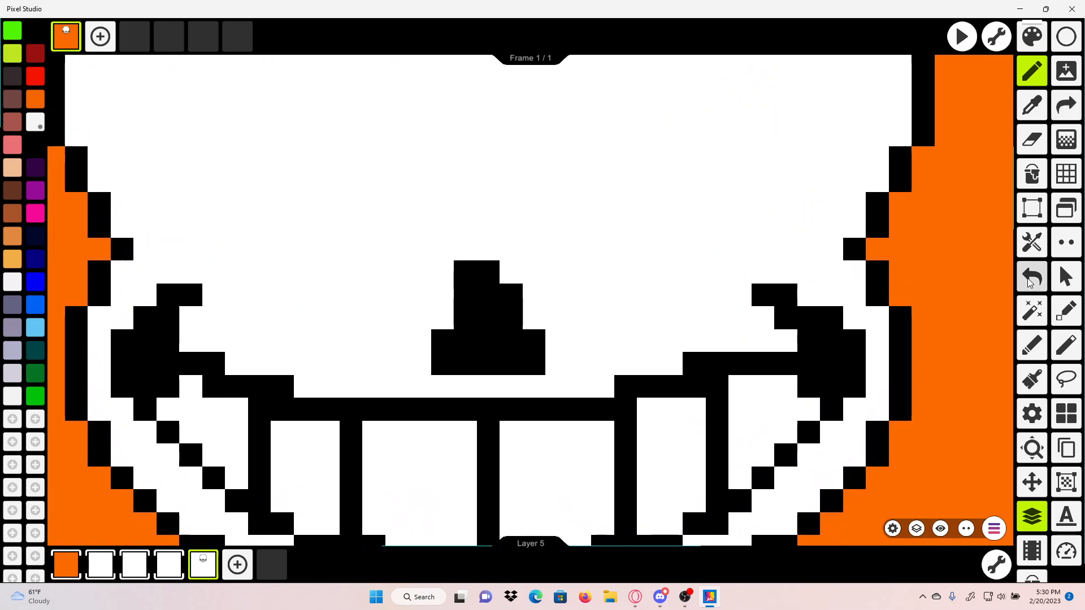
pyautogui.click(1032, 277)
pyautogui.click(1032, 277)
pyautogui.click(1032, 277)
pyautogui.click(1032, 277)
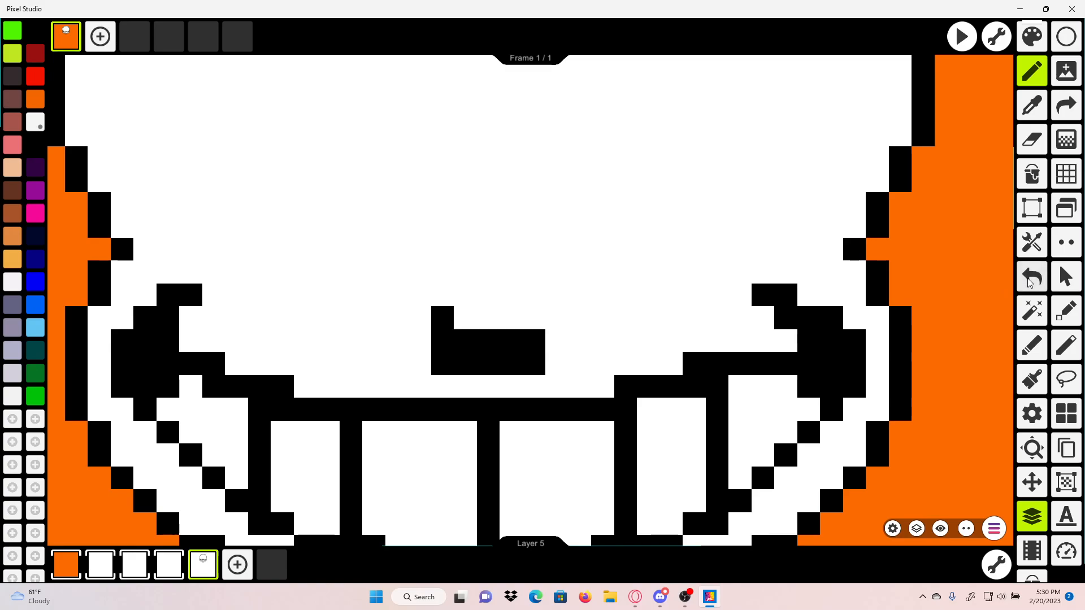
pyautogui.click(1032, 277)
pyautogui.click(1031, 277)
# Step: Sample black, close the gap in the five-pixel base row, and stack a three-pixel row and a single tip pixel on it
pyautogui.click(1034, 102)
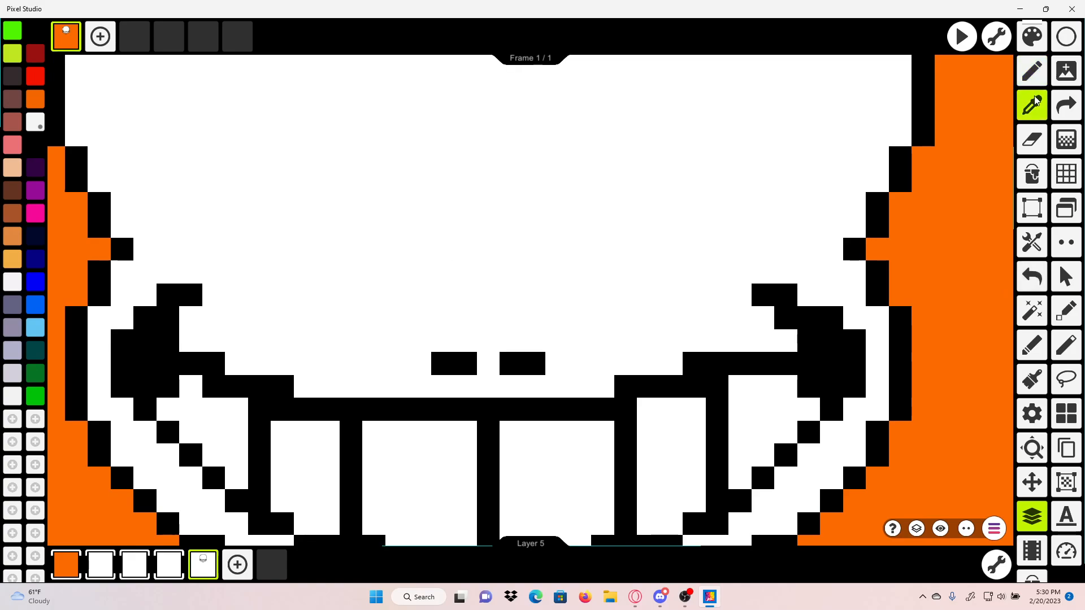
pyautogui.click(800, 339)
pyautogui.click(489, 364)
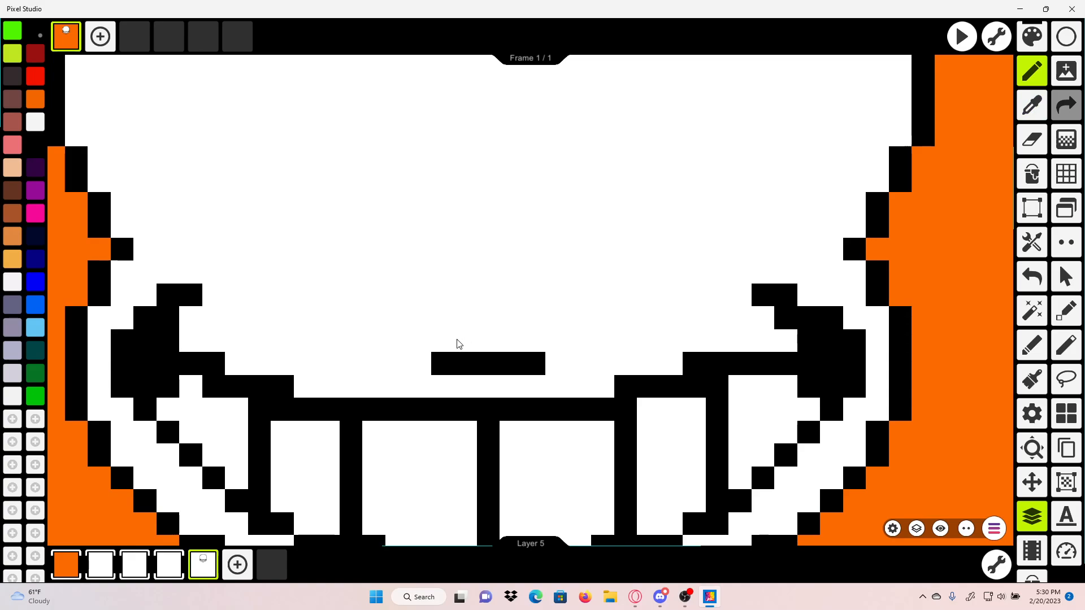
pyautogui.moveTo(455, 344); pyautogui.dragTo(506, 351)
pyautogui.click(486, 324)
pyautogui.scroll(-6, 487, 326)
pyautogui.scroll(6, 490, 327)
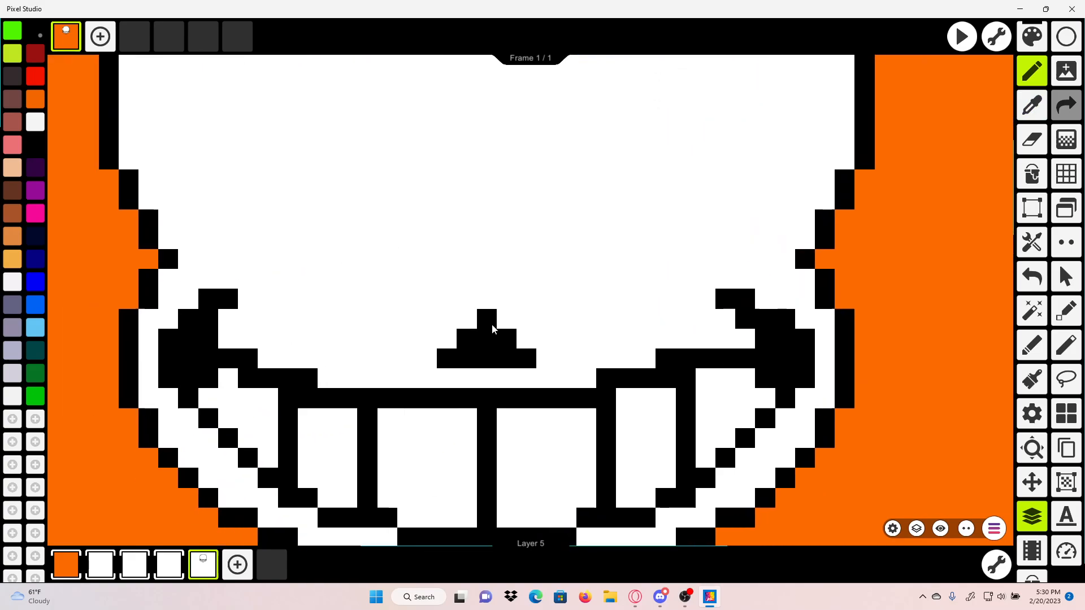
# Step: Make the nose one row taller by adding a second three-pixel row topped with a single centred tip pixel
pyautogui.click(469, 322)
pyautogui.click(465, 297)
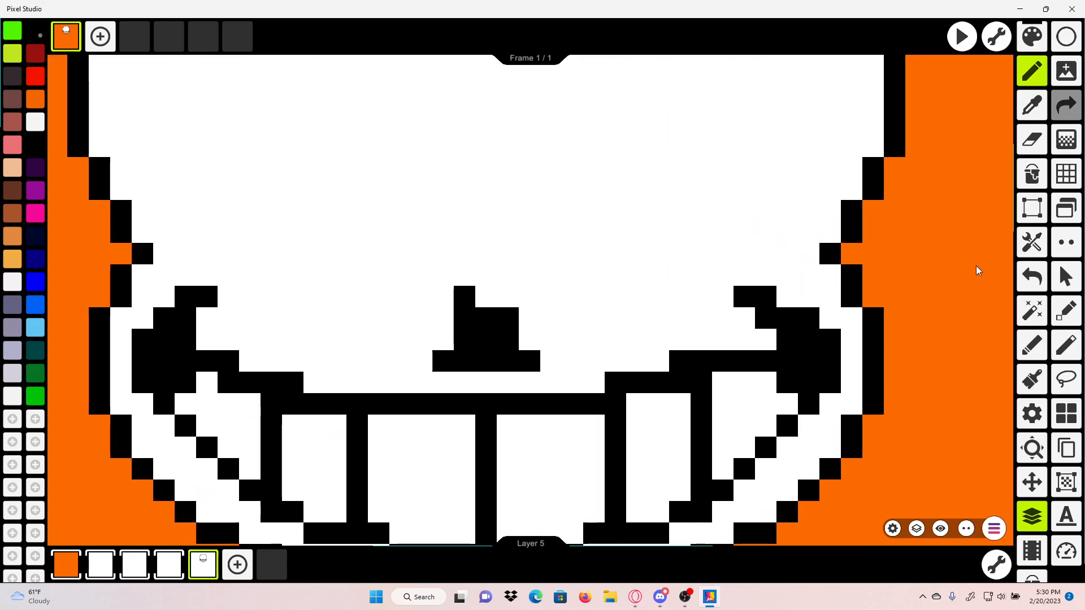
pyautogui.click(1043, 281)
pyautogui.moveTo(491, 300); pyautogui.dragTo(504, 296)
pyautogui.click(505, 278)
pyautogui.scroll(-5, 507, 279)
pyautogui.moveTo(580, 320); pyautogui.dragTo(686, 332)
pyautogui.scroll(5, 686, 332)
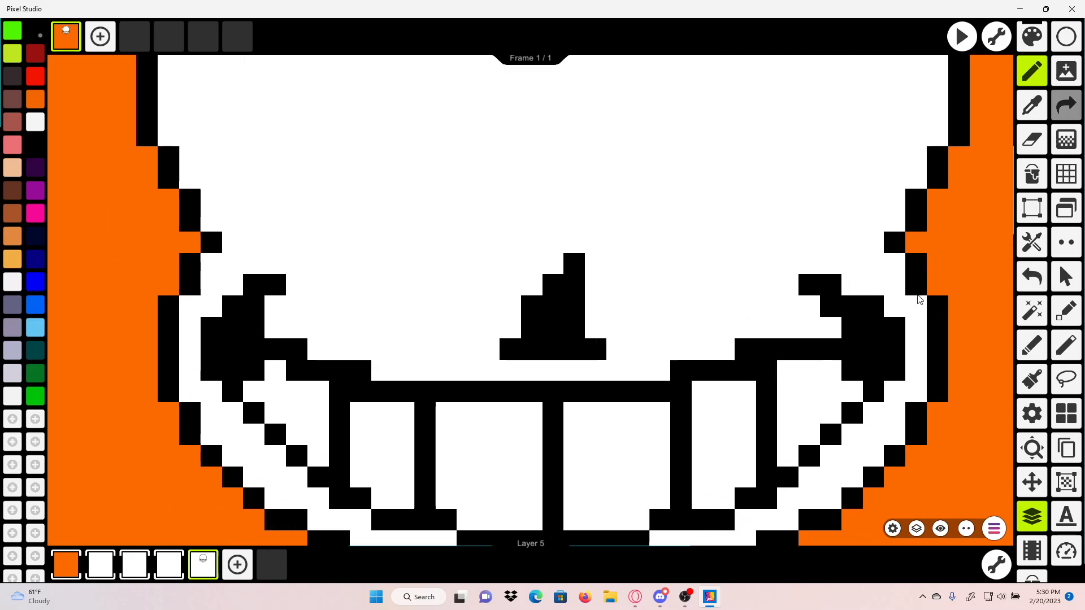
pyautogui.click(1032, 276)
pyautogui.scroll(-5, 453, 284)
pyautogui.scroll(5, 625, 321)
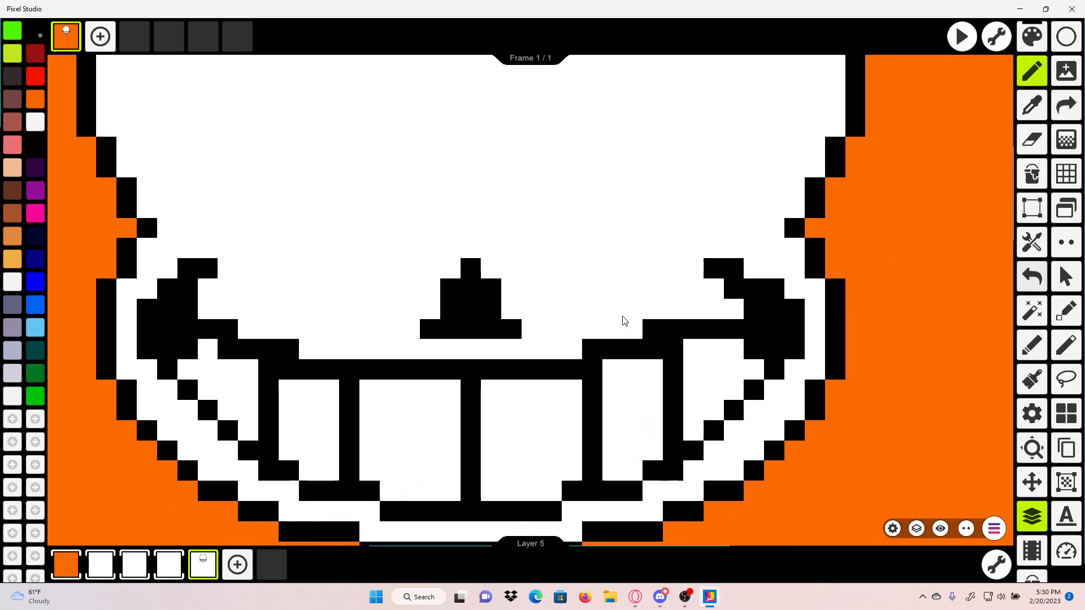
# Step: Paint one white notch pixel in the centre of the nose's base row
pyautogui.scroll(2, 625, 321)
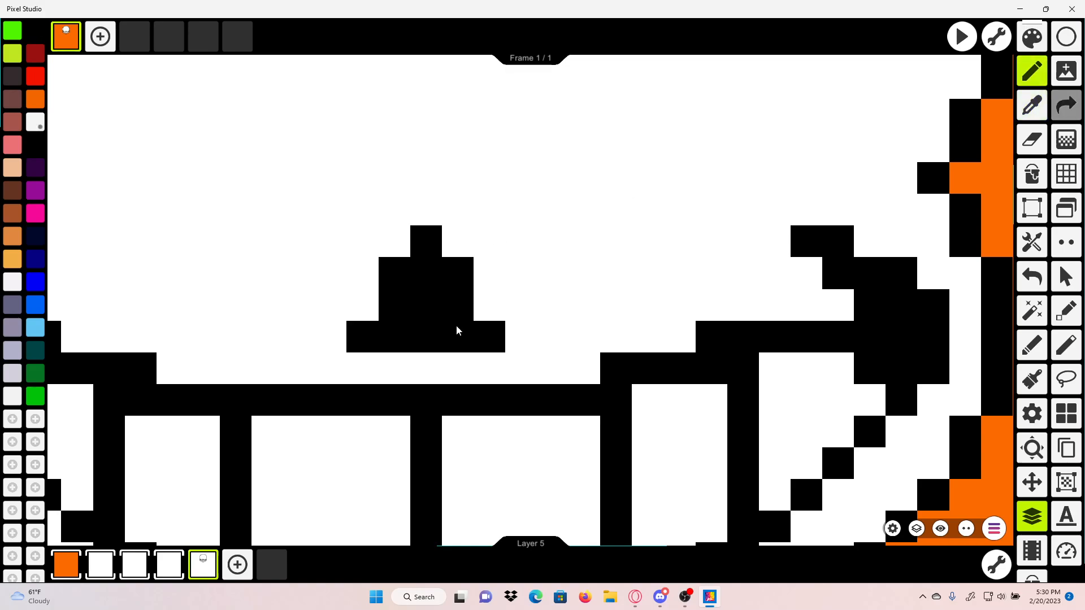
pyautogui.click(428, 334)
pyautogui.scroll(-5, 428, 333)
pyautogui.moveTo(489, 351); pyautogui.dragTo(565, 393)
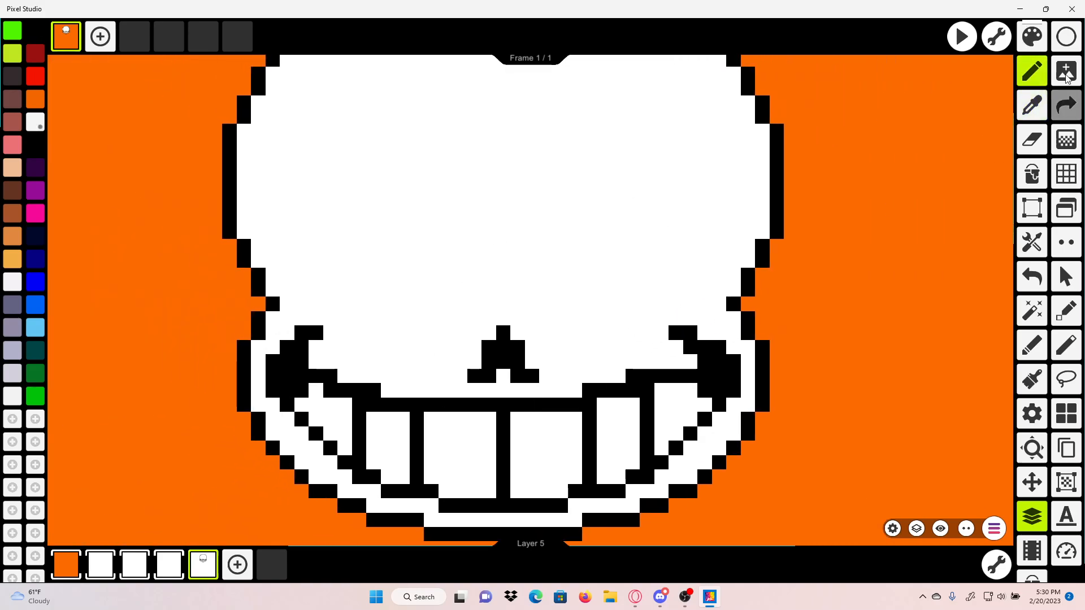
# Step: Sample black and draw a two-pixel dash right of the nose with a three-pixel dash stepping down one row from it
pyautogui.click(1045, 105)
pyautogui.click(510, 357)
pyautogui.scroll(3, 528, 429)
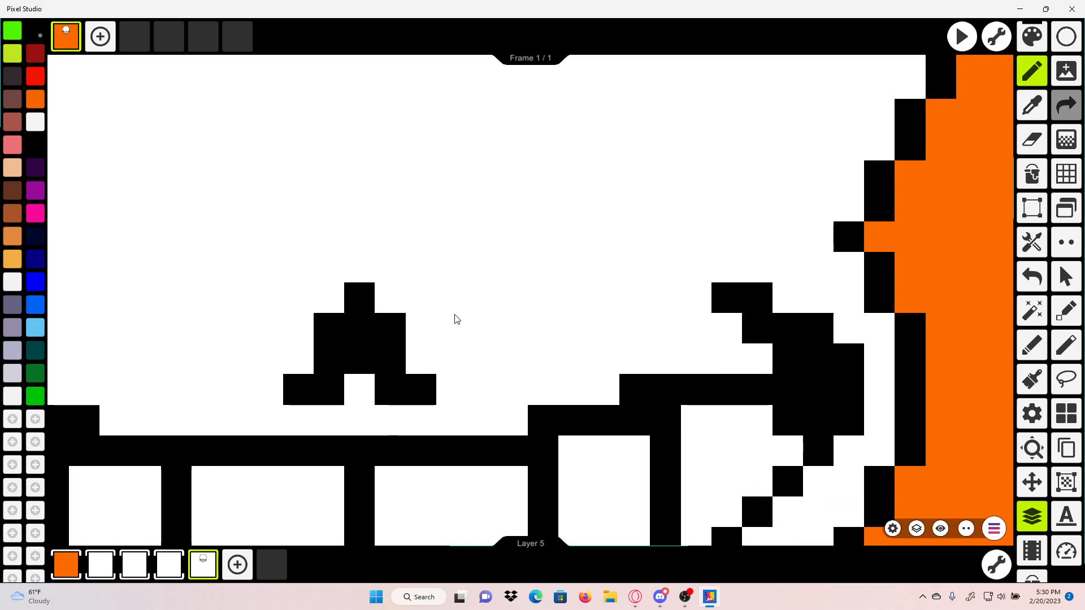
pyautogui.moveTo(452, 302); pyautogui.dragTo(492, 310)
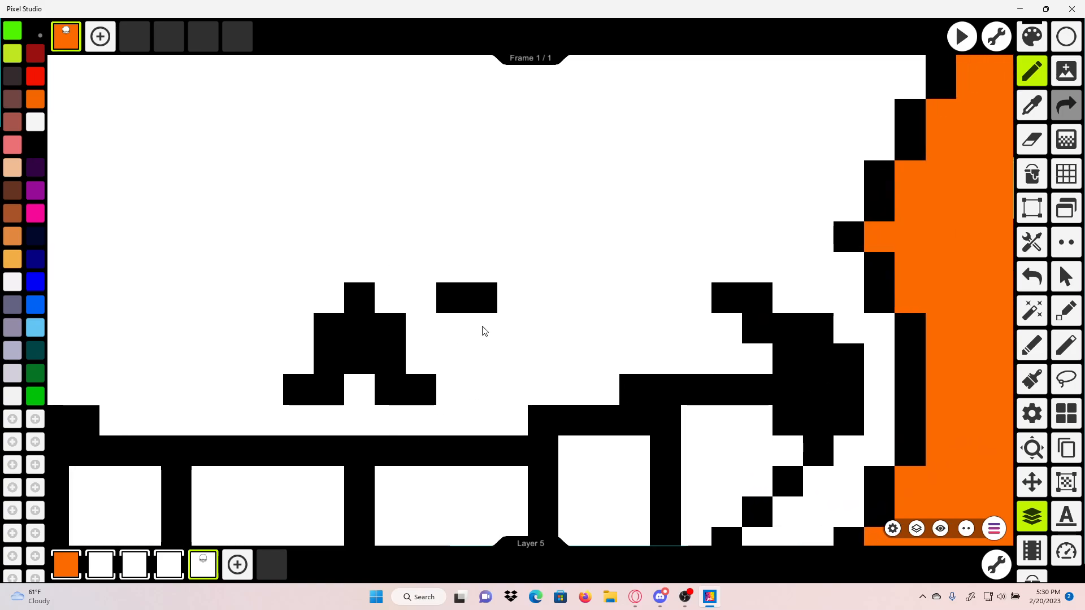
pyautogui.click(1027, 273)
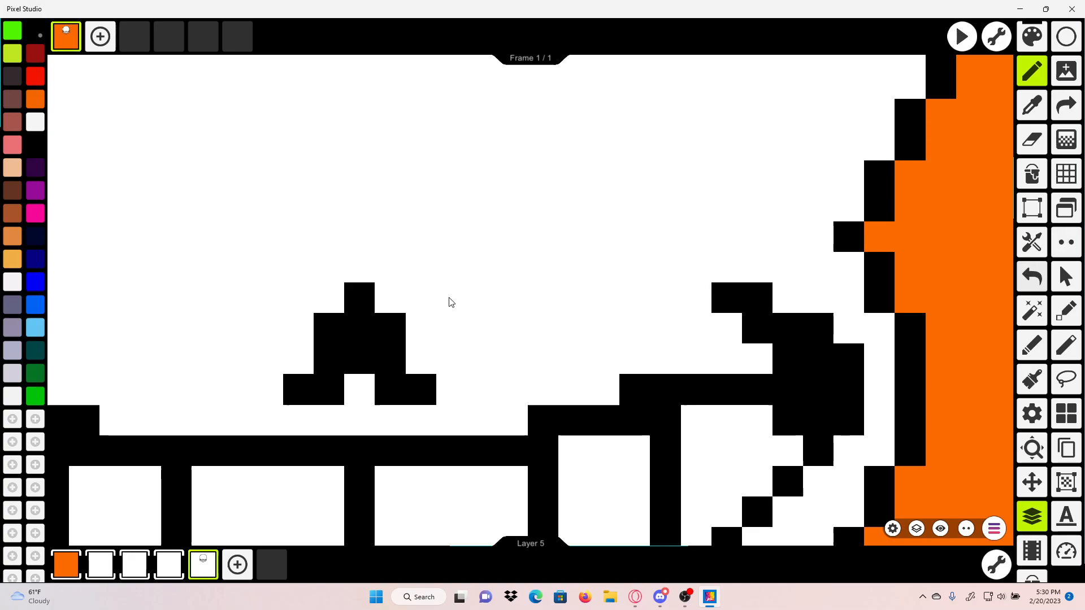
pyautogui.moveTo(451, 301); pyautogui.dragTo(491, 295)
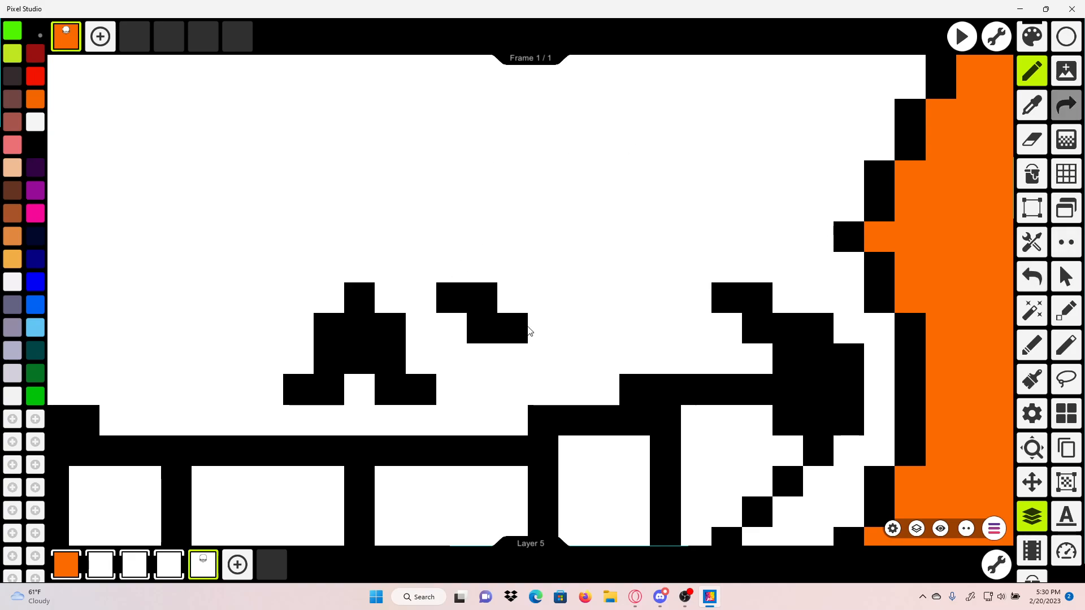
pyautogui.moveTo(528, 327); pyautogui.dragTo(550, 335)
pyautogui.click(551, 335)
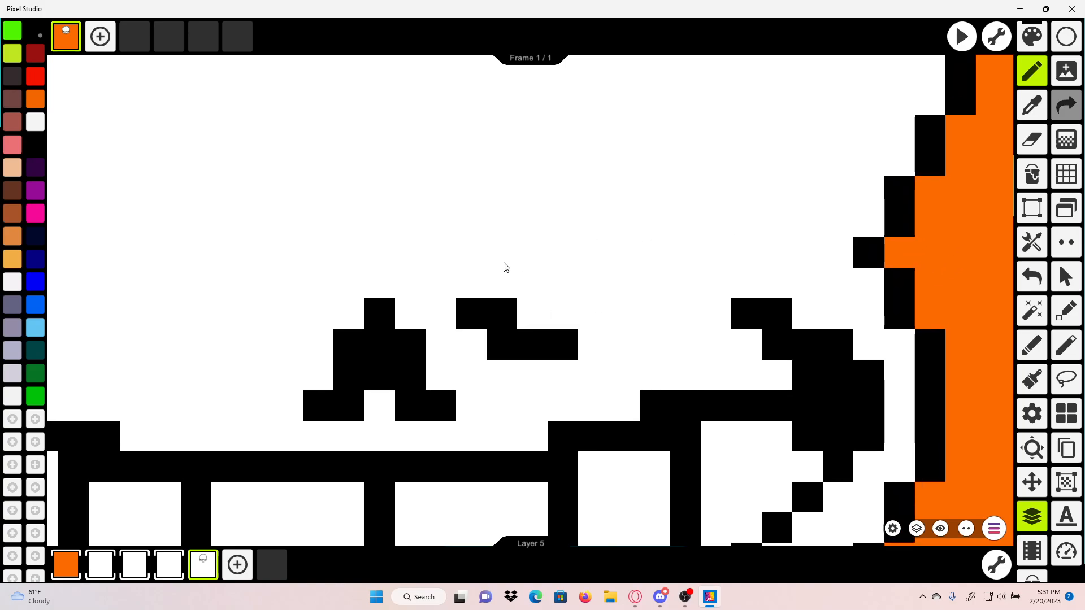
# Step: Draw an eight-pixel black horizontal line above the stepped dashes, with a two-pixel step up at its outer end
pyautogui.moveTo(460, 295); pyautogui.dragTo(634, 306)
pyautogui.click(1032, 275)
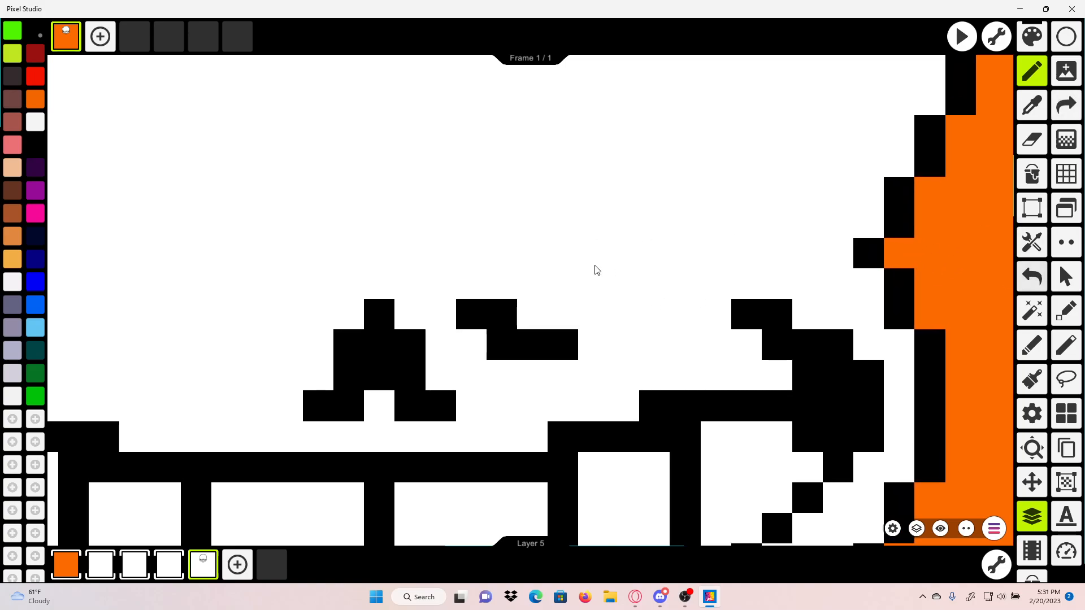
pyautogui.moveTo(481, 285); pyautogui.dragTo(678, 291)
pyautogui.hscroll(2, 617, 266)
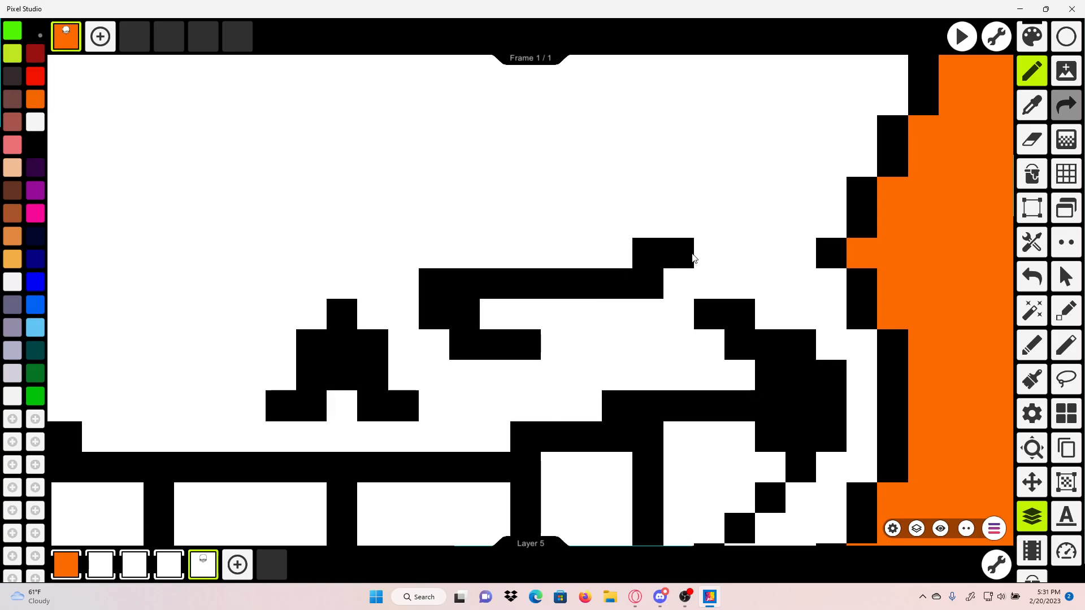
# Step: Try a large black circle outline as the eye socket in the skull's left half, and undo it
pyautogui.scroll(-5, 650, 283)
pyautogui.click(1066, 37)
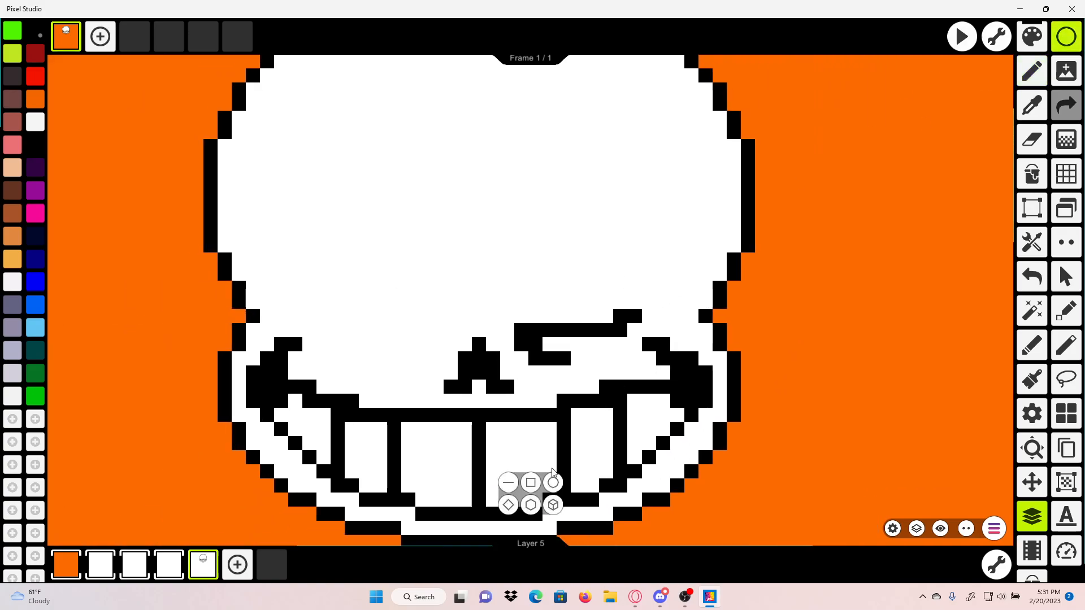
pyautogui.moveTo(249, 115); pyautogui.dragTo(436, 316)
pyautogui.click(898, 196)
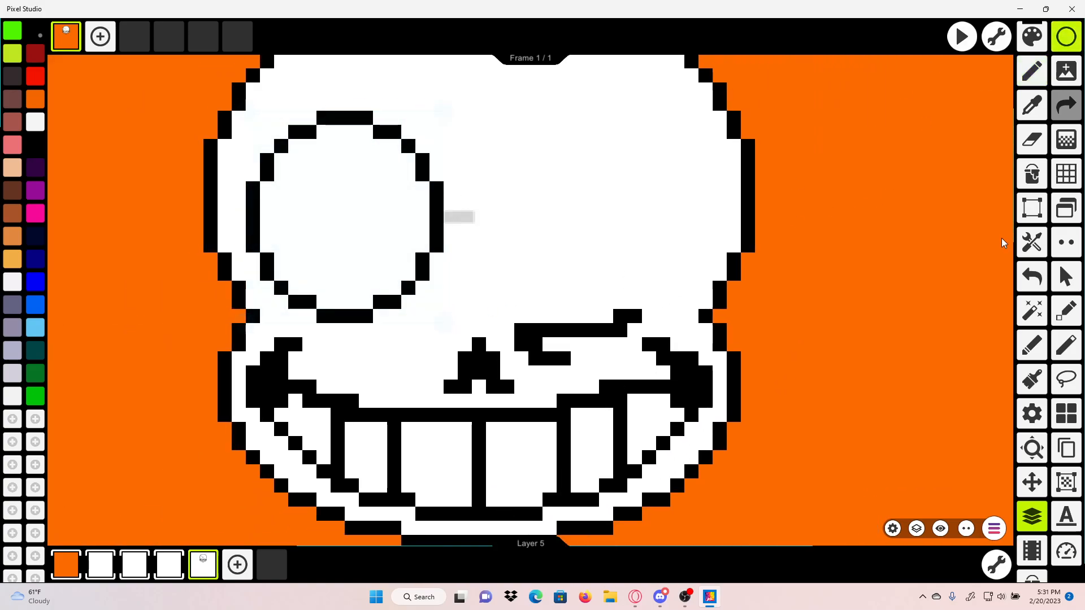
pyautogui.click(1033, 275)
# Step: With the Pencil, extend the eye socket's lower line in a stepped diagonal up toward the skull's right outline, ending in a short vertical stroke
pyautogui.click(1033, 73)
pyautogui.scroll(5, 600, 306)
pyautogui.scroll(2, 579, 327)
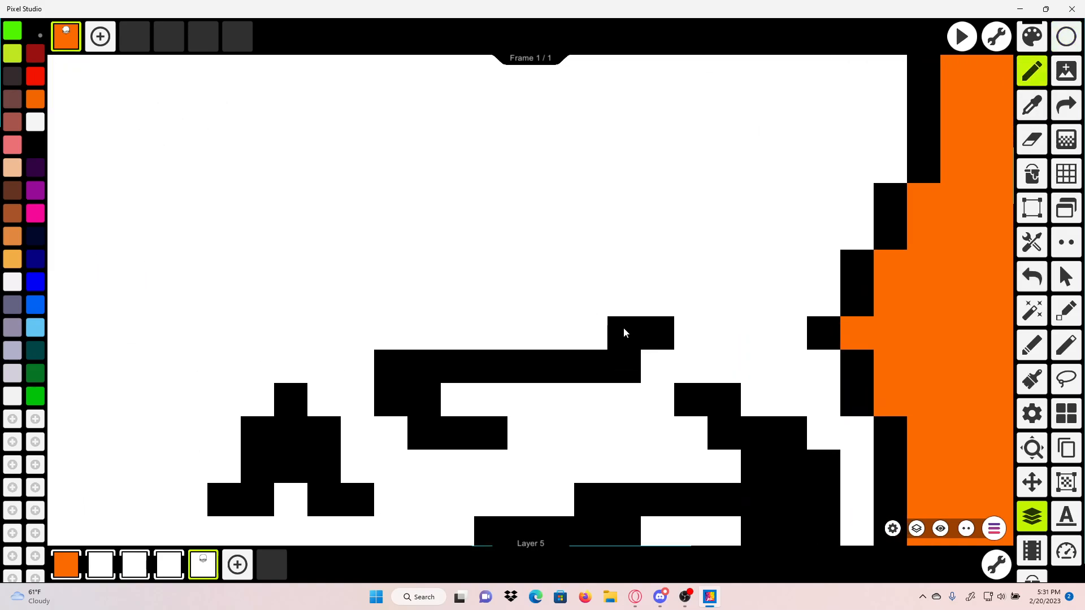
pyautogui.moveTo(661, 309); pyautogui.dragTo(682, 297)
pyautogui.scroll(-2, 681, 272)
pyautogui.scroll(2, 723, 271)
pyautogui.scroll(1, 828, 261)
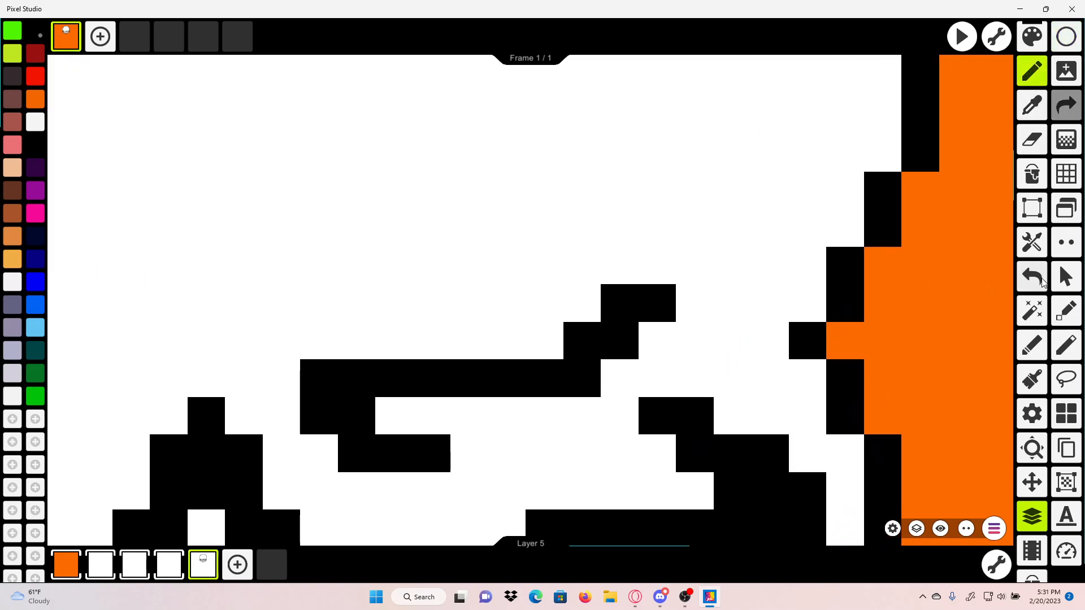
pyautogui.click(1038, 280)
pyautogui.moveTo(651, 342)
pyautogui.mouseDown()
pyautogui.moveTo(658, 320)
pyautogui.moveTo(708, 301)
pyautogui.moveTo(687, 358)
pyautogui.moveTo(685, 336)
pyautogui.moveTo(729, 334)
pyautogui.moveTo(717, 331)
pyautogui.moveTo(733, 348)
pyautogui.moveTo(762, 300)
pyautogui.moveTo(763, 324)
pyautogui.moveTo(773, 222)
pyautogui.mouseUp()
pyautogui.scroll(-2, 692, 343)
pyautogui.scroll(1, 713, 330)
pyautogui.scroll(1, 730, 339)
pyautogui.scroll(1, 763, 305)
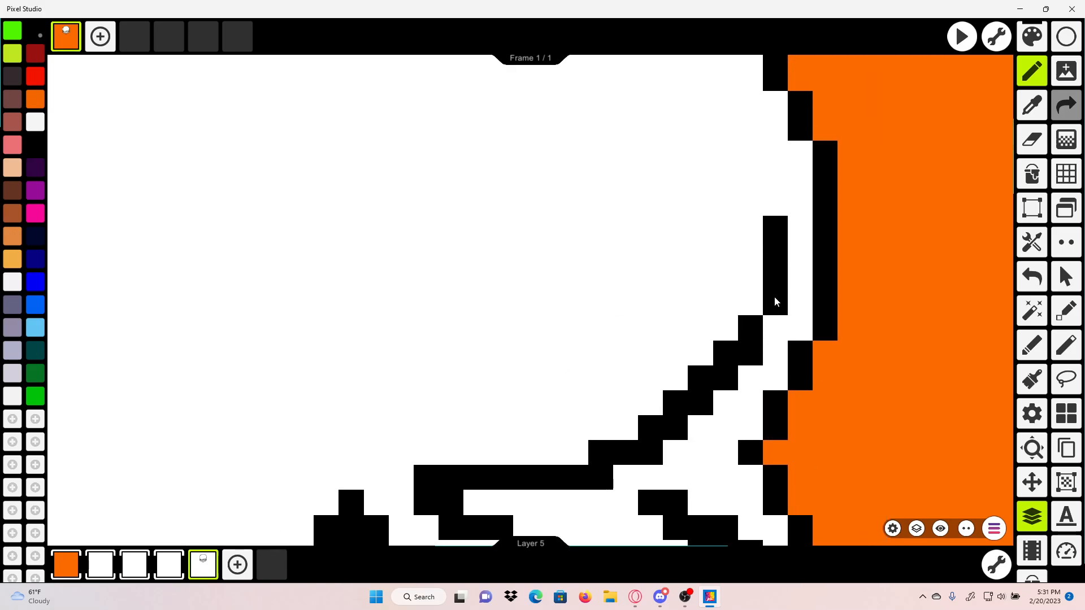
pyautogui.scroll(-1, 772, 300)
pyautogui.scroll(-1, 740, 312)
pyautogui.scroll(1, 748, 300)
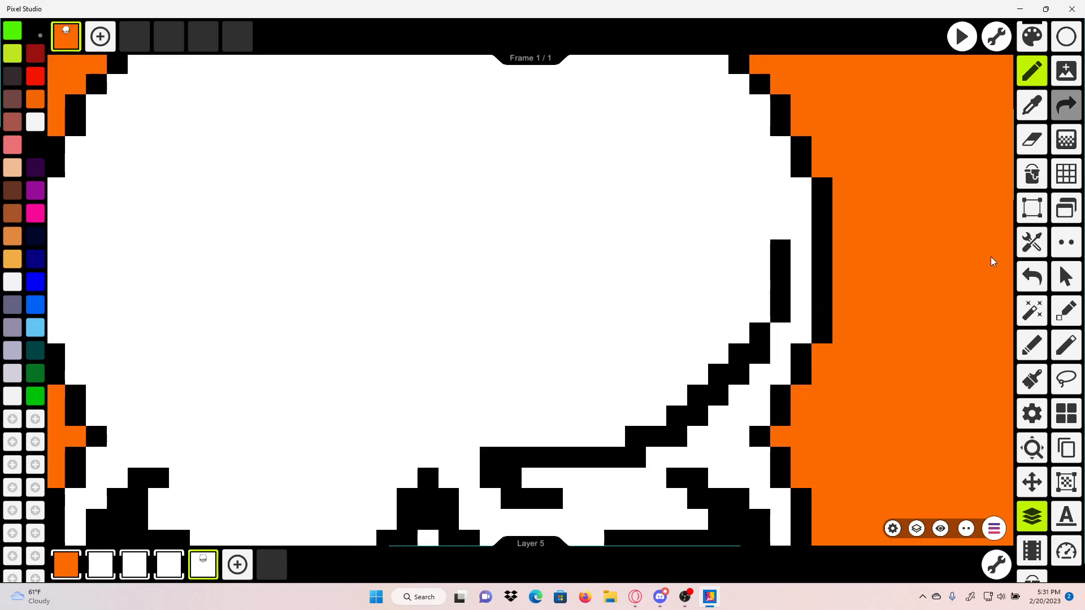
# Step: Undo the upper end of the eye socket's diagonal and redraw it with a two-pixel vertical stroke at the top
pyautogui.scroll(1, 684, 323)
pyautogui.moveTo(846, 288); pyautogui.dragTo(894, 207)
pyautogui.click(1027, 280)
pyautogui.click(841, 303)
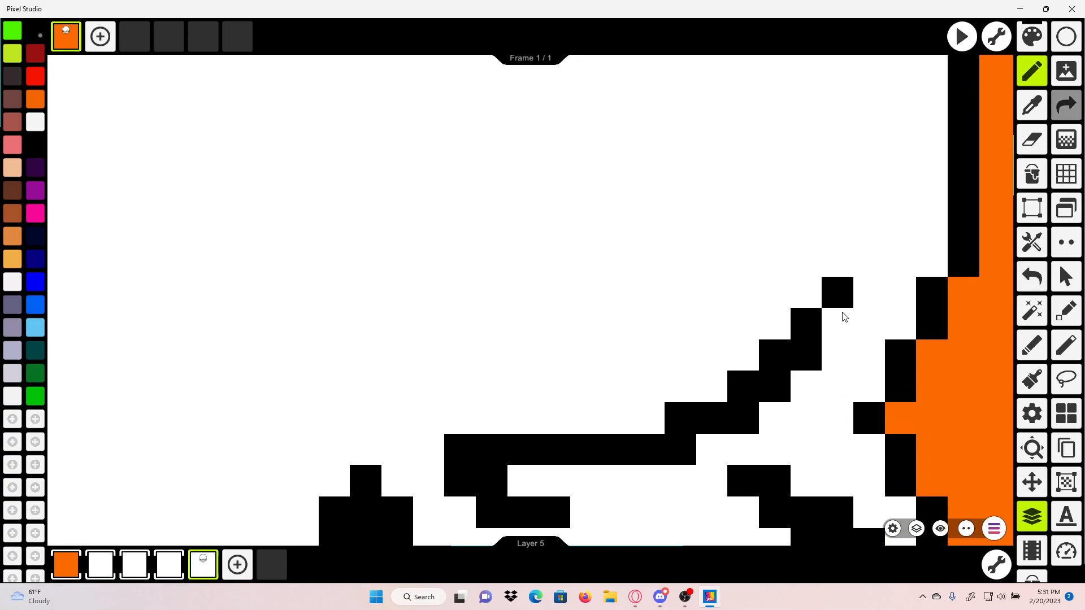
pyautogui.click(840, 312)
pyautogui.moveTo(869, 266)
pyautogui.mouseDown()
pyautogui.moveTo(876, 222)
pyautogui.moveTo(876, 312)
pyautogui.mouseUp()
pyautogui.moveTo(602, 438); pyautogui.dragTo(605, 366)
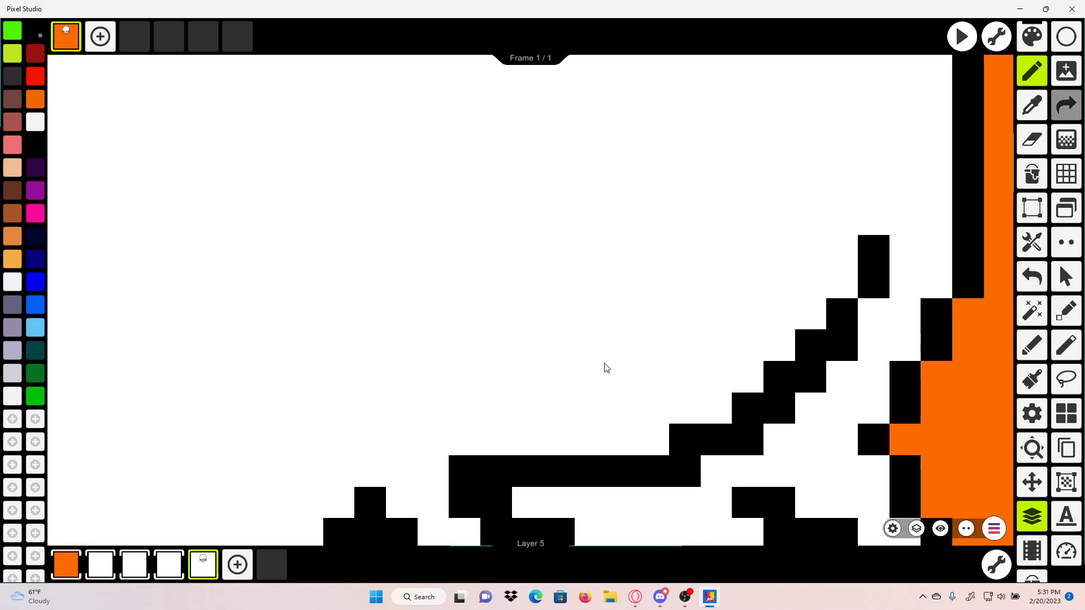
# Step: Close the black eye socket outline with the Pencil, running up its inner side and over a stepped arch to the outer vertical stroke
pyautogui.click(470, 445)
pyautogui.scroll(-2, 428, 405)
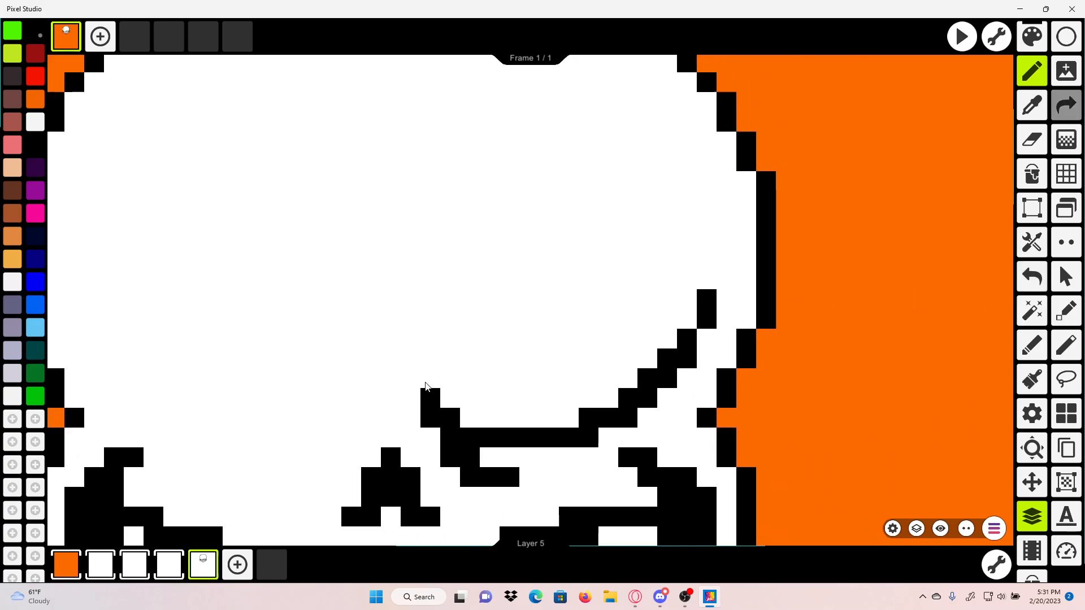
pyautogui.moveTo(425, 389)
pyautogui.mouseDown()
pyautogui.moveTo(446, 273)
pyautogui.moveTo(502, 238)
pyautogui.moveTo(589, 238)
pyautogui.mouseUp()
pyautogui.moveTo(524, 232)
pyautogui.mouseDown()
pyautogui.moveTo(601, 228)
pyautogui.moveTo(704, 288)
pyautogui.mouseUp()
pyautogui.scroll(-1, 711, 308)
pyautogui.scroll(1, 711, 309)
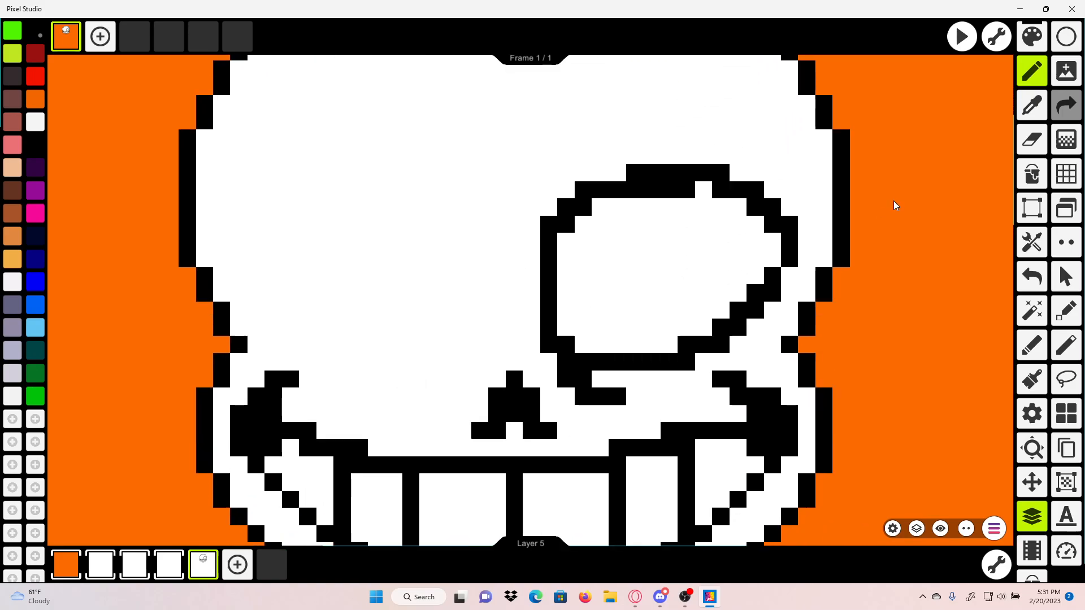
# Step: Fill the inside of the closed eye socket outline with black
pyautogui.click(1032, 173)
pyautogui.click(653, 276)
pyautogui.scroll(-1, 673, 288)
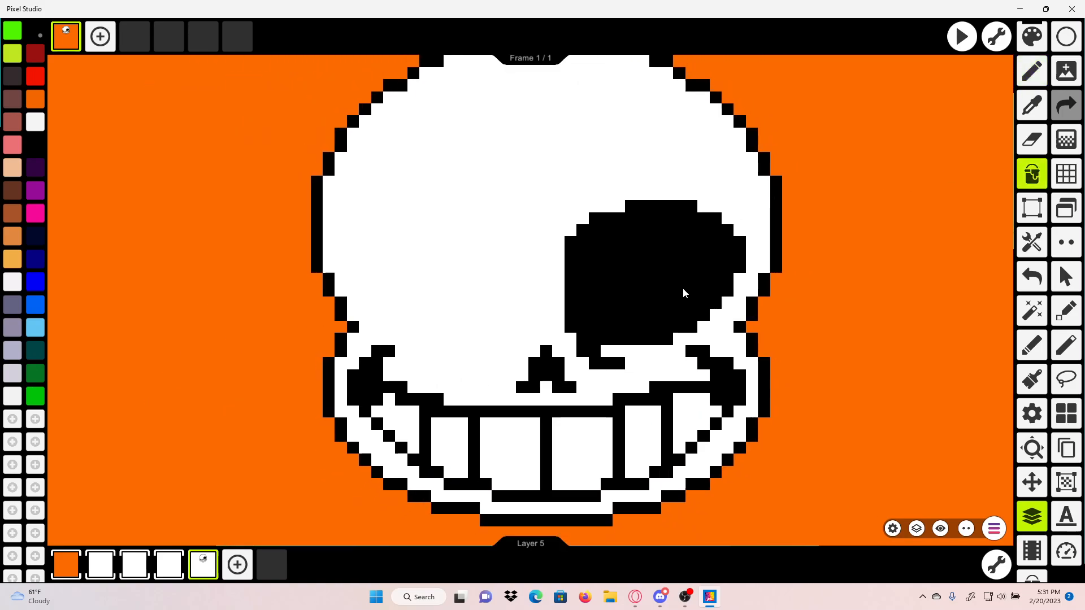
# Step: Pick the skull's white and paint over the outer pixel of the short dash beneath the eye socket with the Pencil
pyautogui.scroll(2, 683, 288)
pyautogui.click(1032, 108)
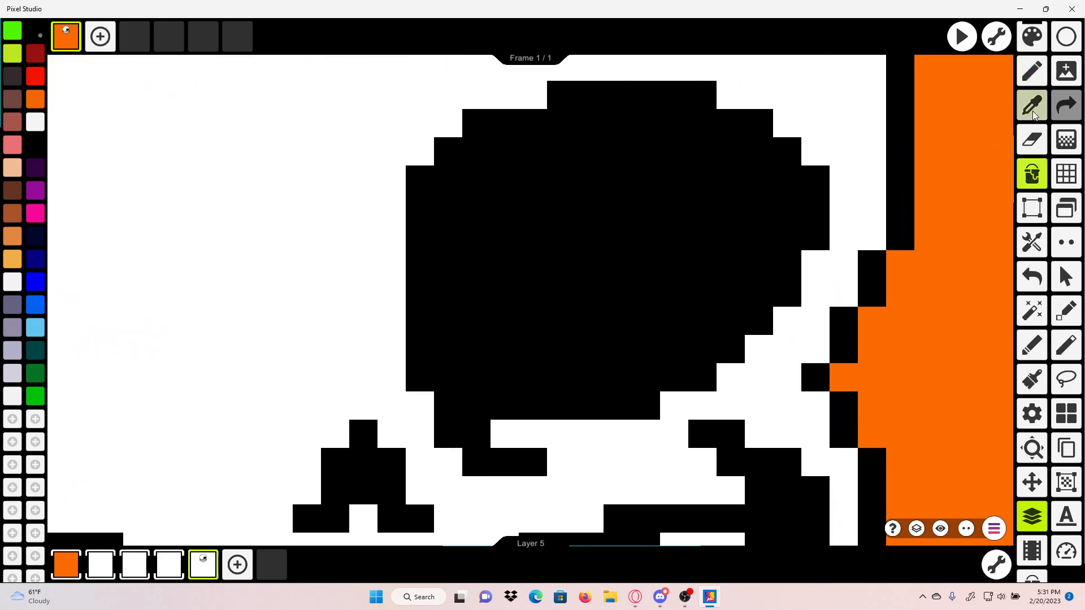
pyautogui.click(850, 153)
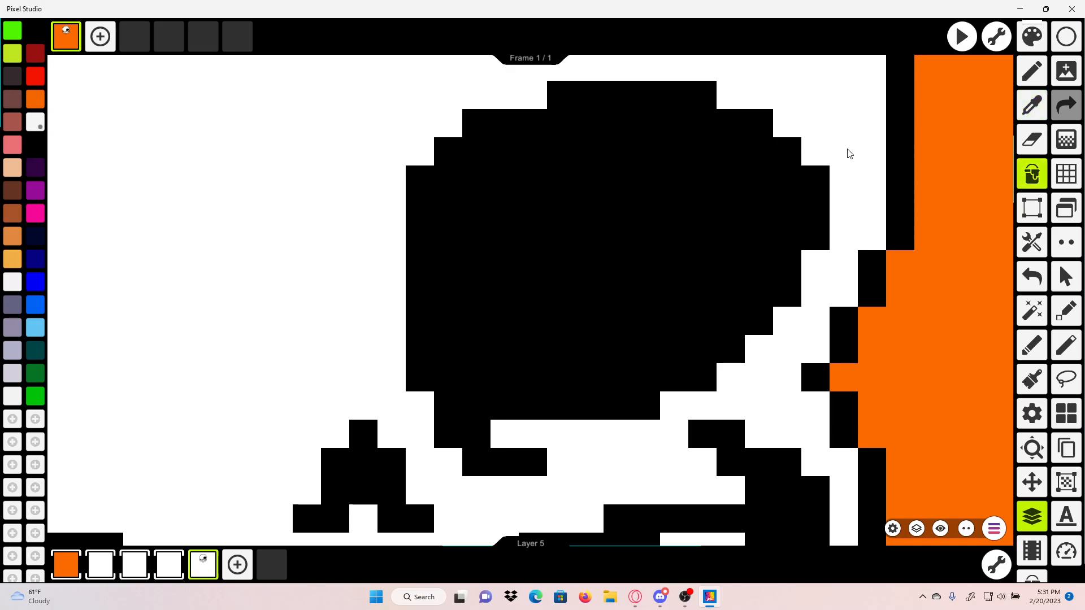
pyautogui.scroll(-1, 628, 291)
pyautogui.scroll(1, 552, 405)
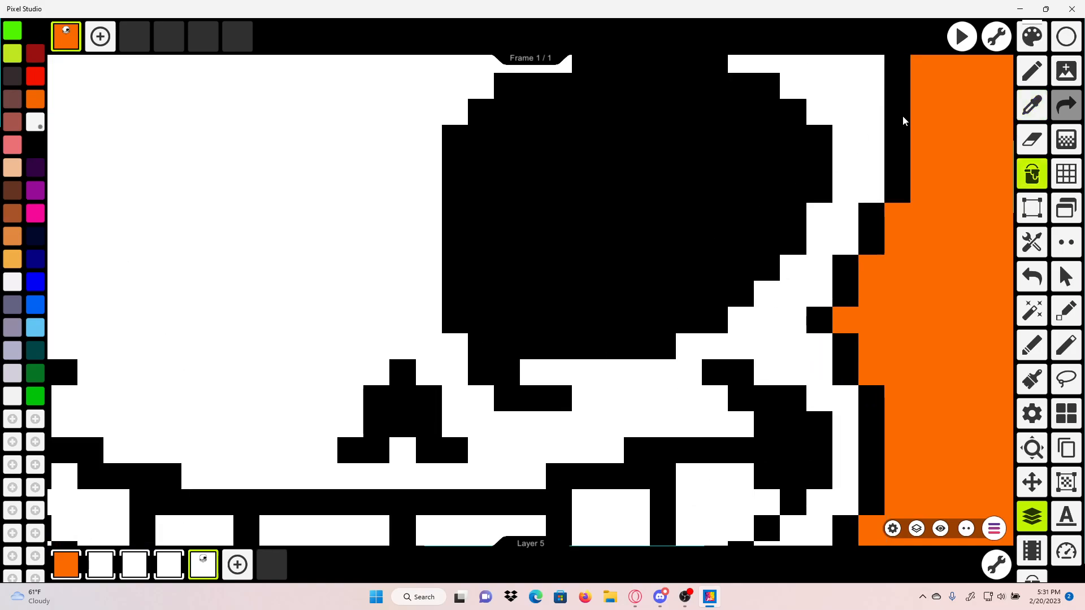
pyautogui.click(1024, 108)
pyautogui.click(603, 390)
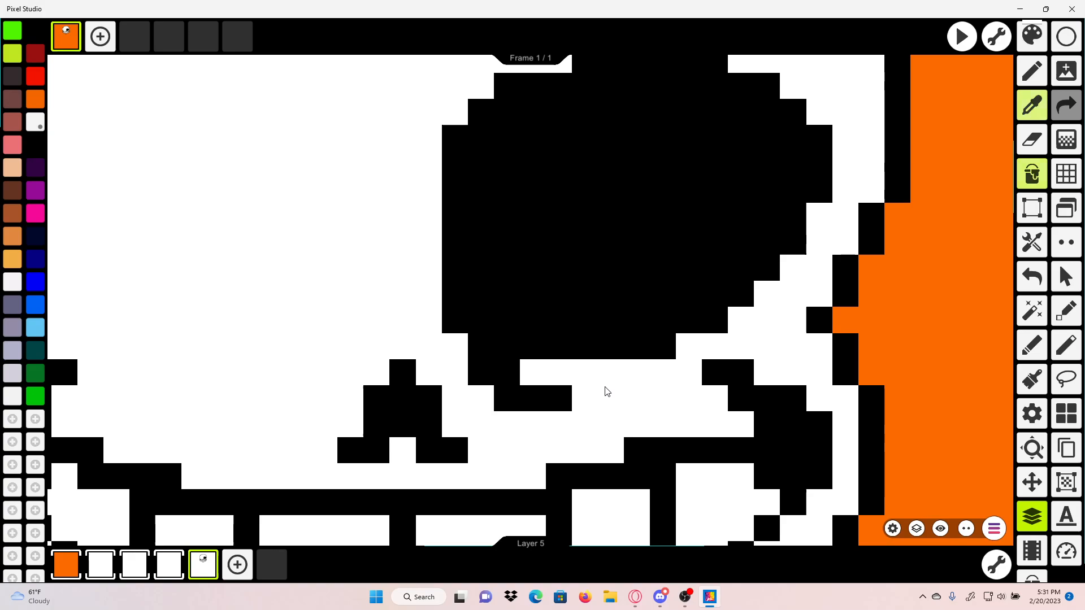
pyautogui.click(564, 395)
pyautogui.click(1027, 276)
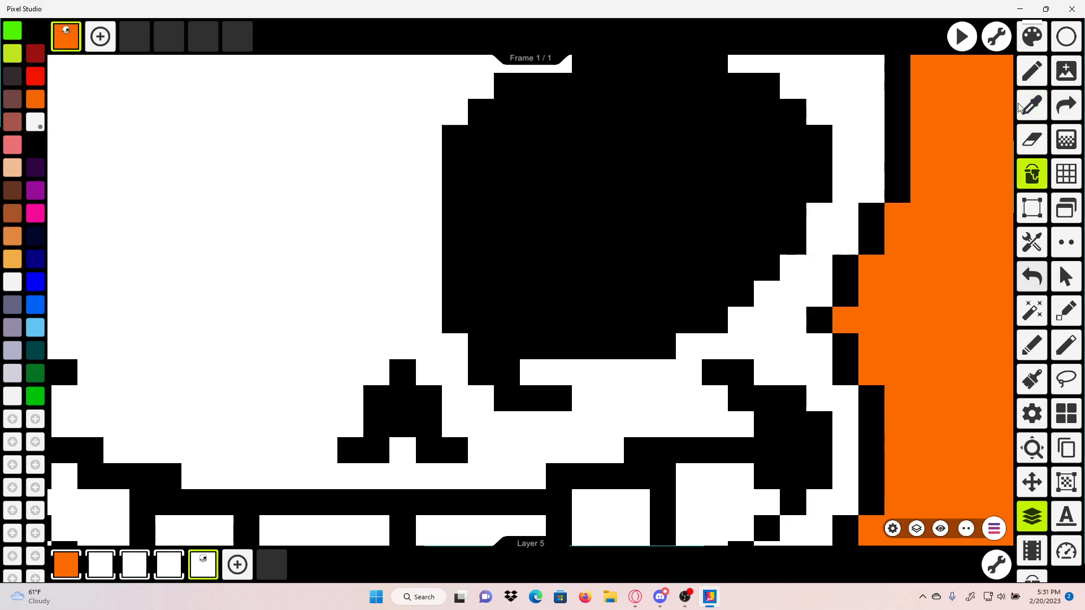
pyautogui.click(1032, 72)
pyautogui.click(558, 396)
pyautogui.scroll(-4, 591, 490)
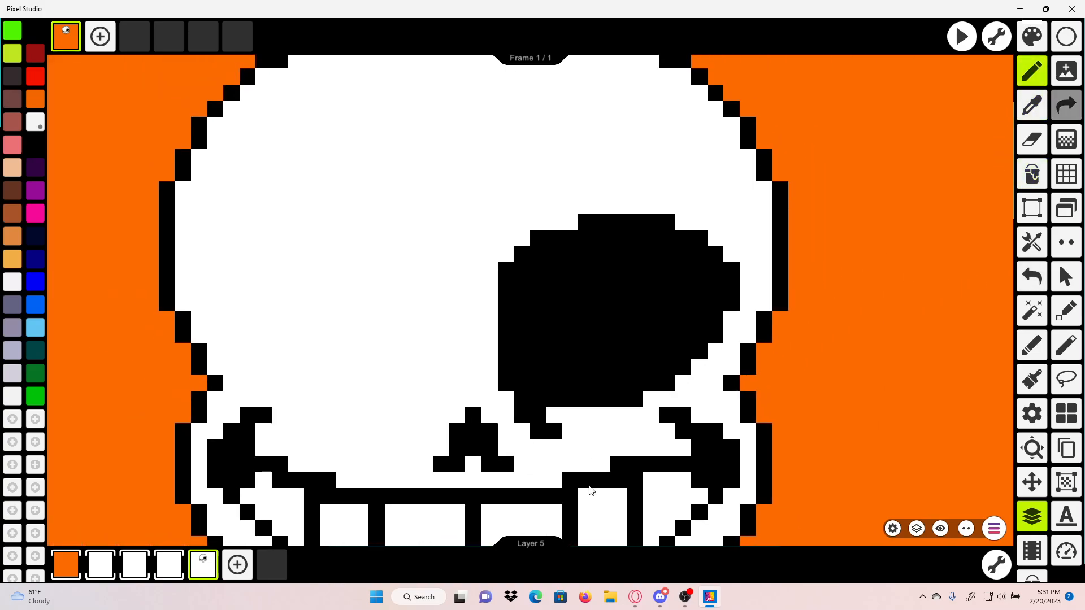
# Step: Pick black from the eye socket and square off its lower inner corner with one Pencil pixel
pyautogui.moveTo(576, 365); pyautogui.dragTo(562, 300)
pyautogui.click(1034, 110)
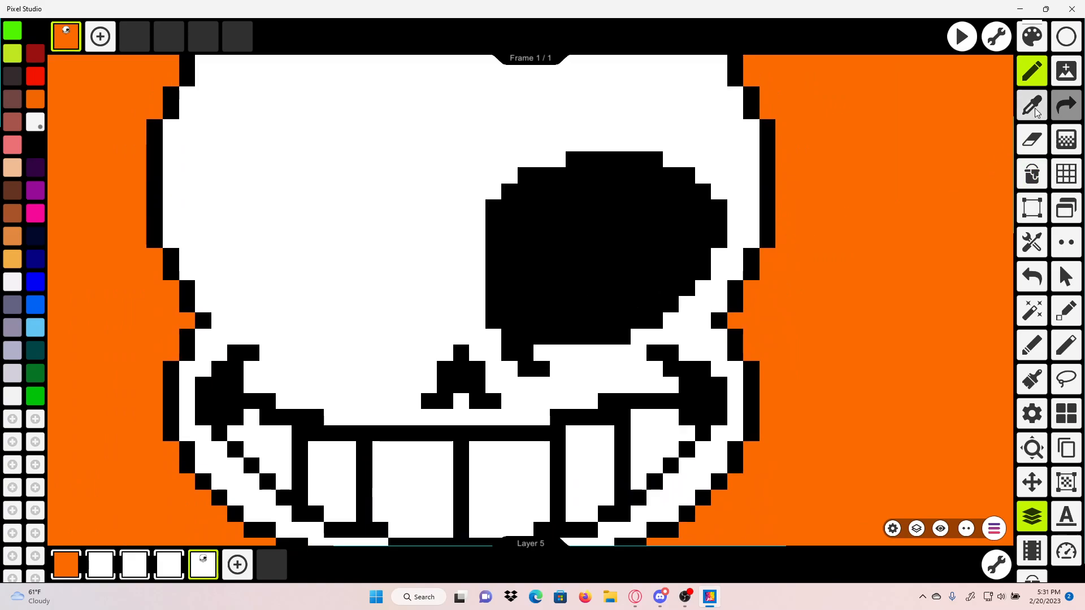
pyautogui.scroll(-3, 622, 356)
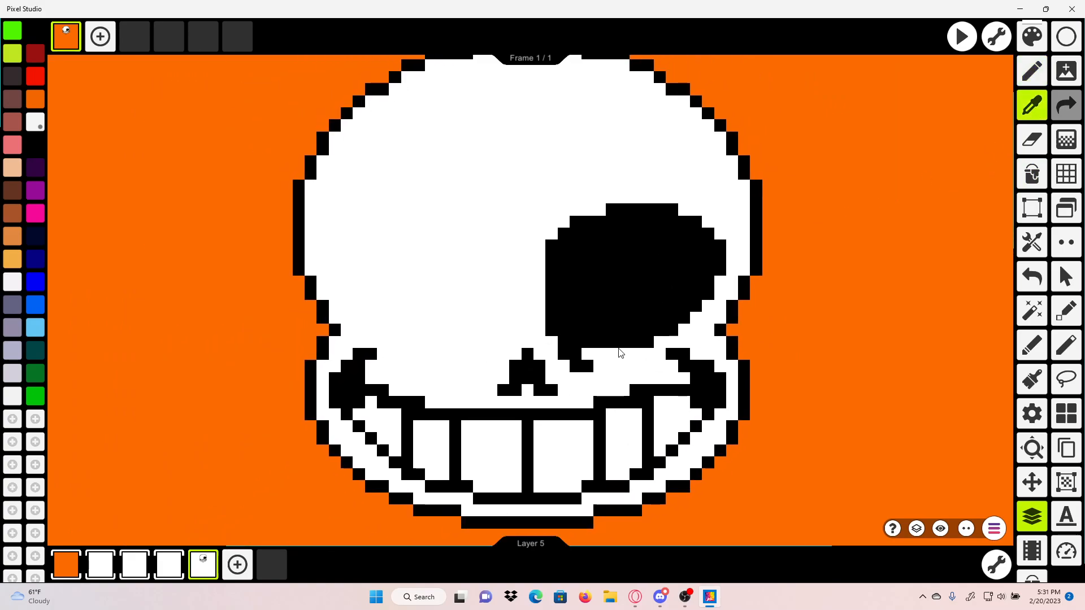
pyautogui.scroll(3, 638, 309)
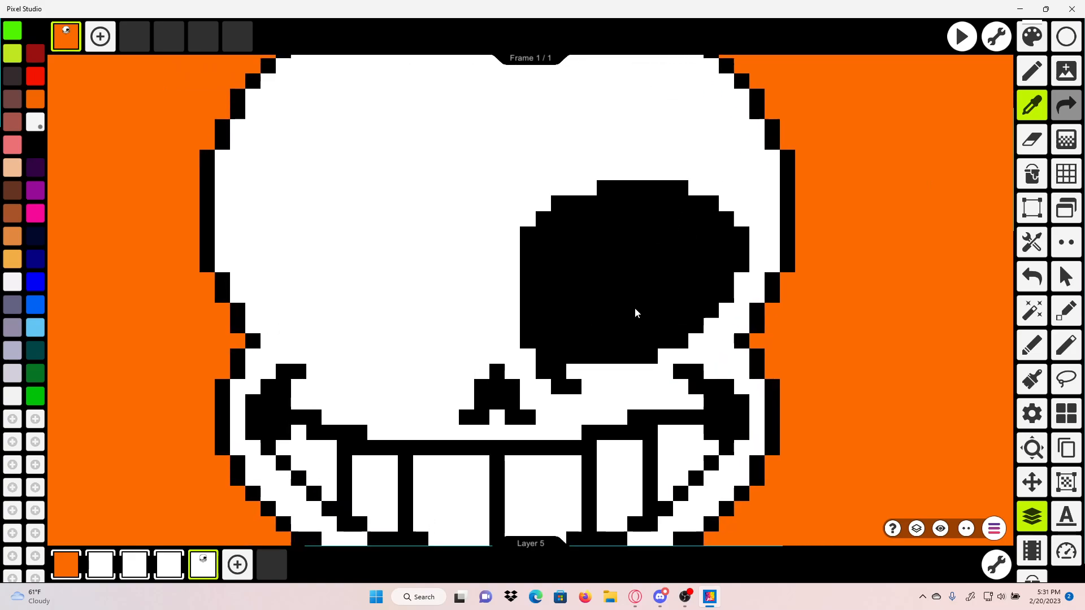
pyautogui.moveTo(694, 252); pyautogui.dragTo(681, 287)
pyautogui.scroll(-4, 680, 287)
pyautogui.scroll(5, 681, 287)
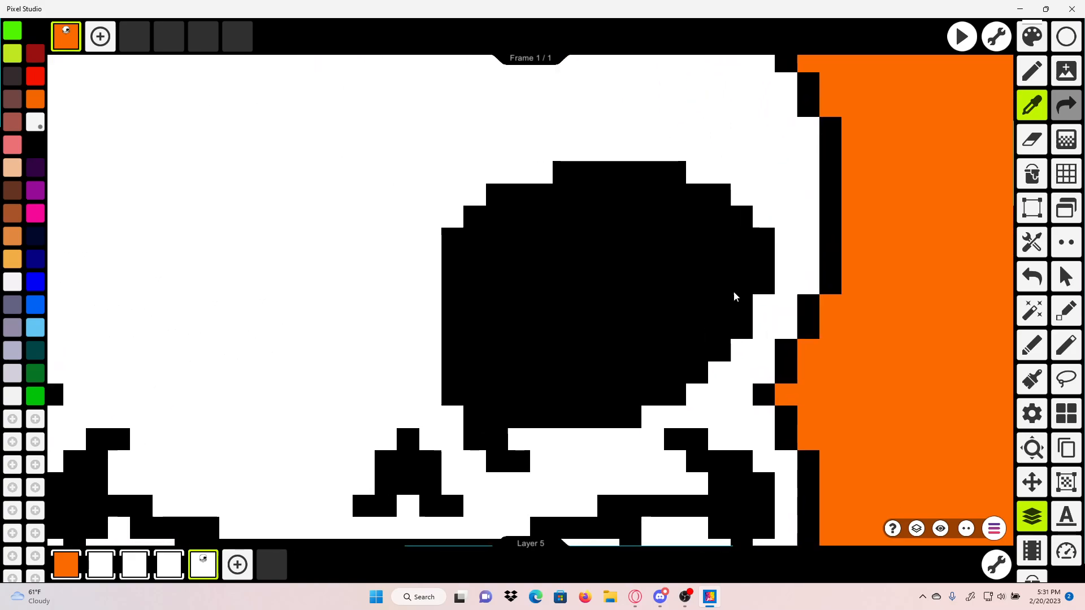
pyautogui.scroll(2, 516, 298)
pyautogui.click(551, 367)
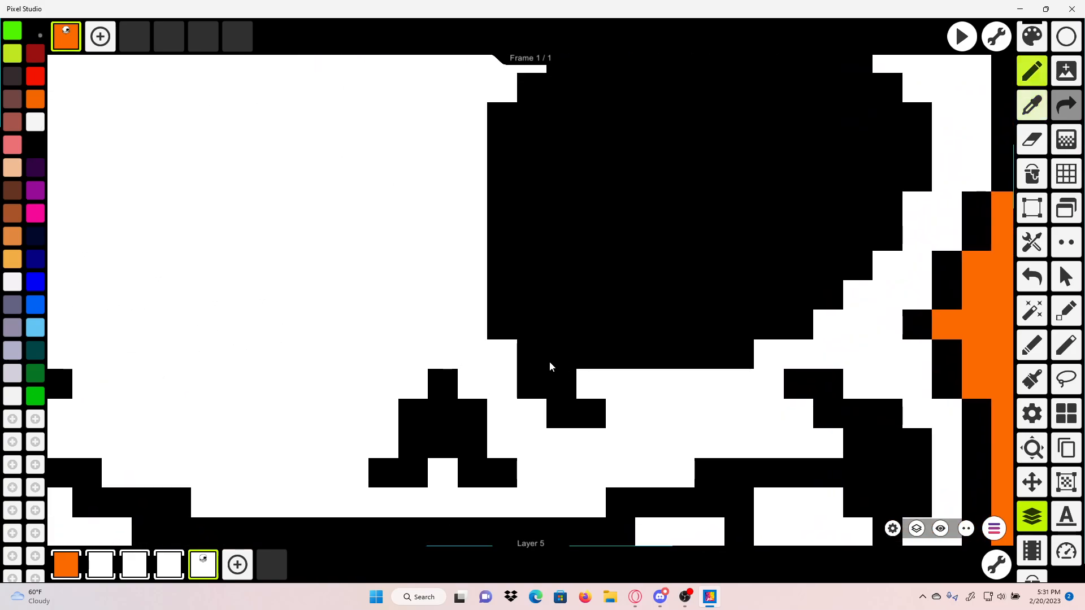
# Step: Pick the skull's white as the Pencil colour
pyautogui.click(1019, 116)
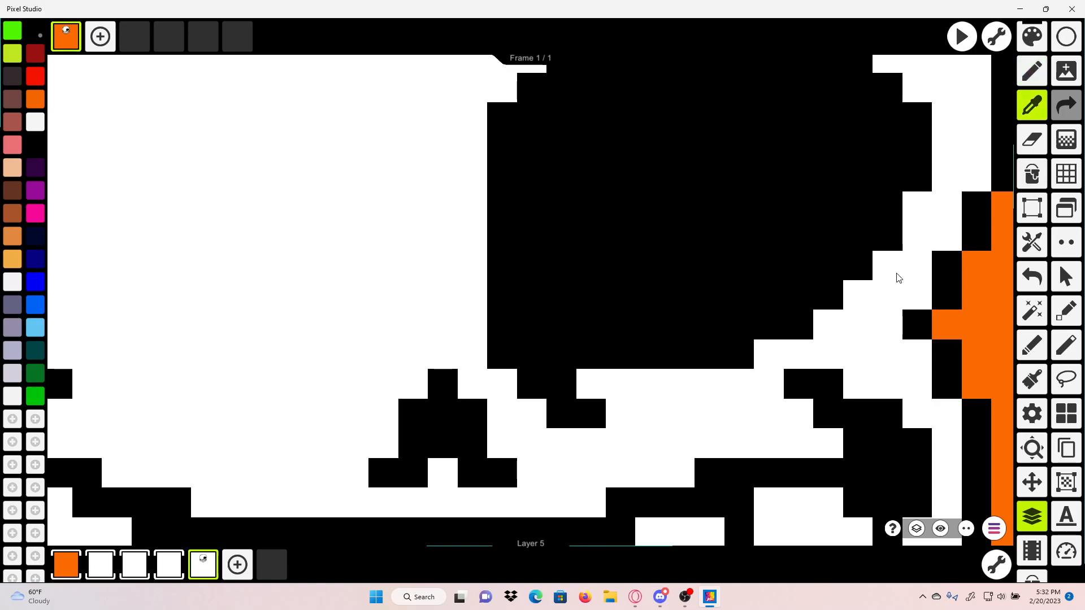
pyautogui.click(567, 415)
pyautogui.scroll(-2, 678, 447)
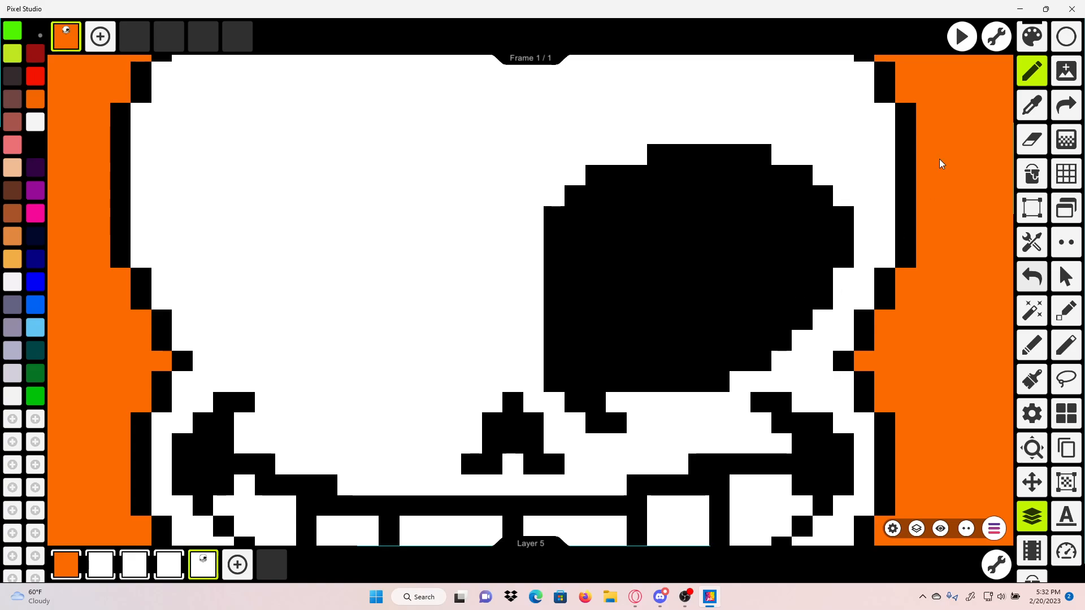
pyautogui.click(1031, 106)
pyautogui.click(690, 107)
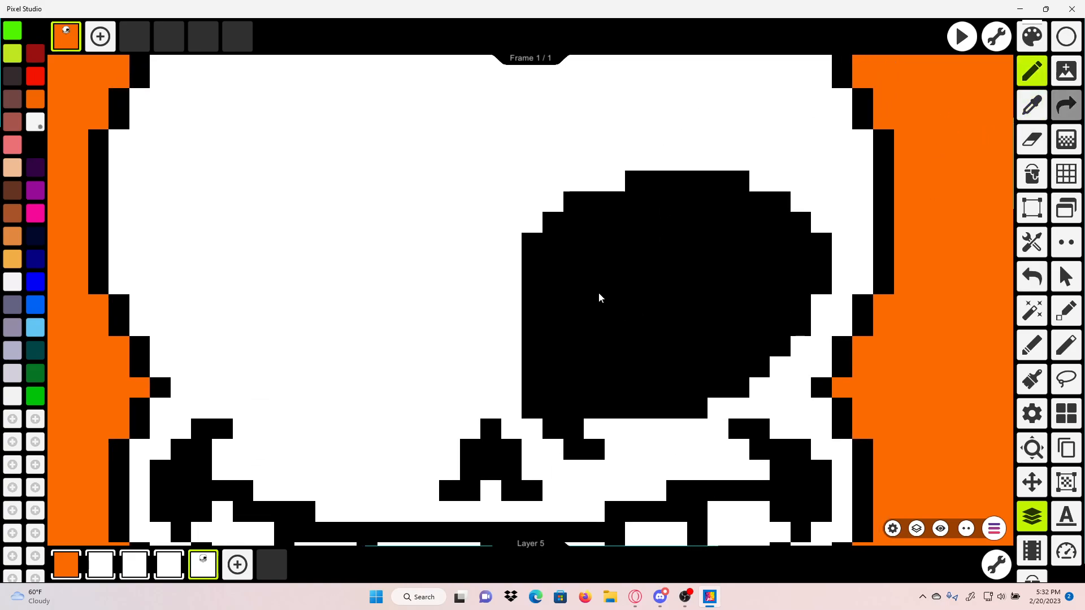
# Step: Try a white pupil four pixels wide and five tall in the eye socket's inner half, and undo it
pyautogui.moveTo(593, 256)
pyautogui.mouseDown()
pyautogui.moveTo(599, 340)
pyautogui.moveTo(612, 341)
pyautogui.moveTo(630, 265)
pyautogui.moveTo(639, 341)
pyautogui.moveTo(657, 287)
pyautogui.moveTo(661, 342)
pyautogui.mouseUp()
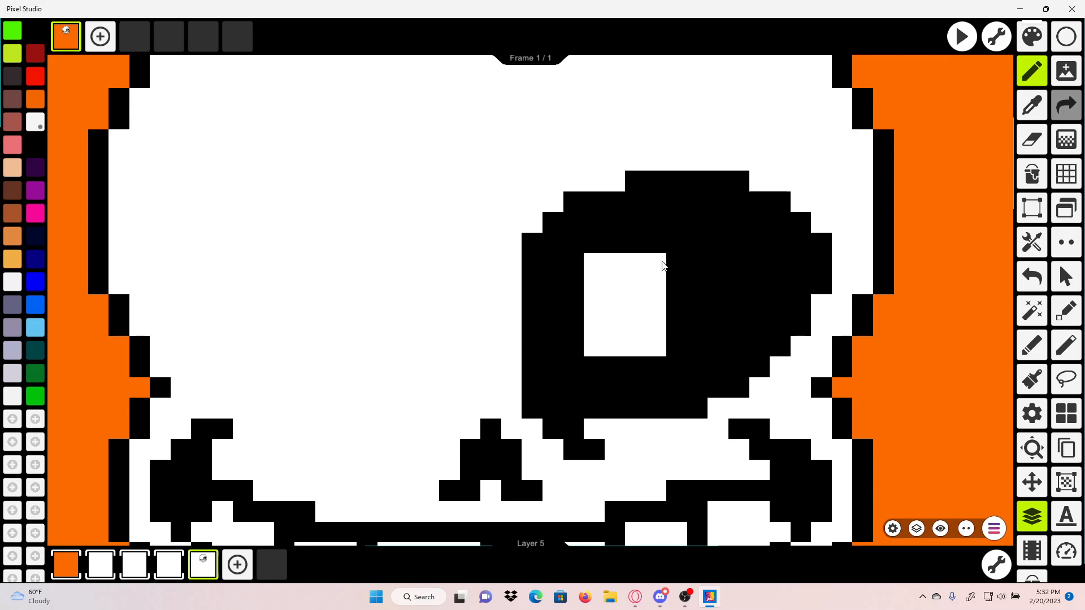
pyautogui.scroll(-2, 664, 265)
pyautogui.scroll(1, 702, 267)
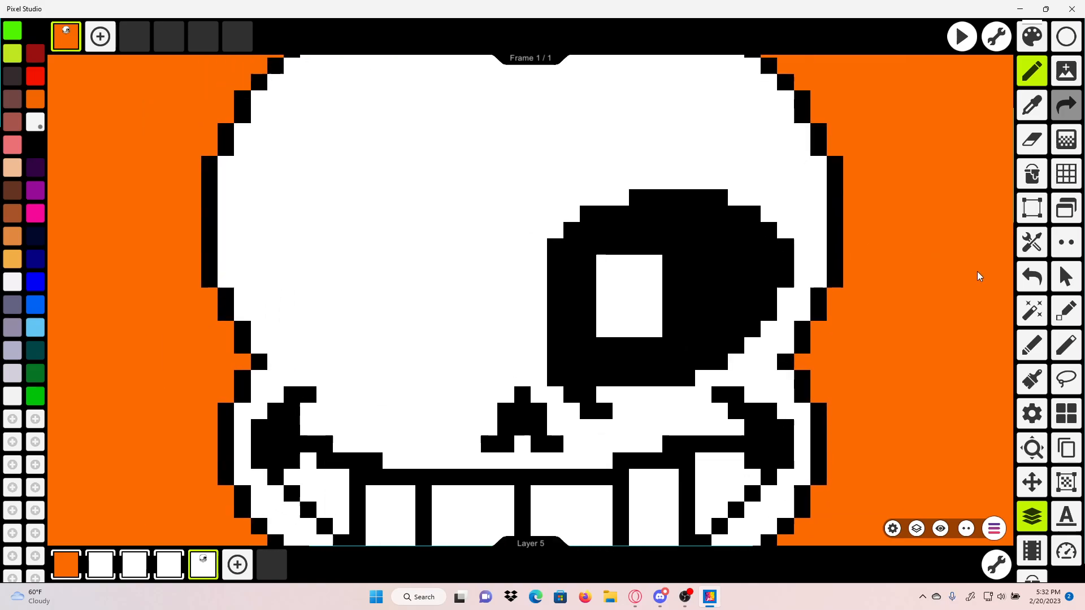
pyautogui.click(1025, 280)
pyautogui.click(1024, 280)
pyautogui.click(1025, 279)
# Step: Try a three-by-three-pixel white square as the pupil, and undo it
pyautogui.moveTo(599, 283)
pyautogui.mouseDown()
pyautogui.moveTo(598, 308)
pyautogui.moveTo(613, 315)
pyautogui.moveTo(633, 279)
pyautogui.moveTo(637, 311)
pyautogui.mouseUp()
pyautogui.scroll(-3, 647, 297)
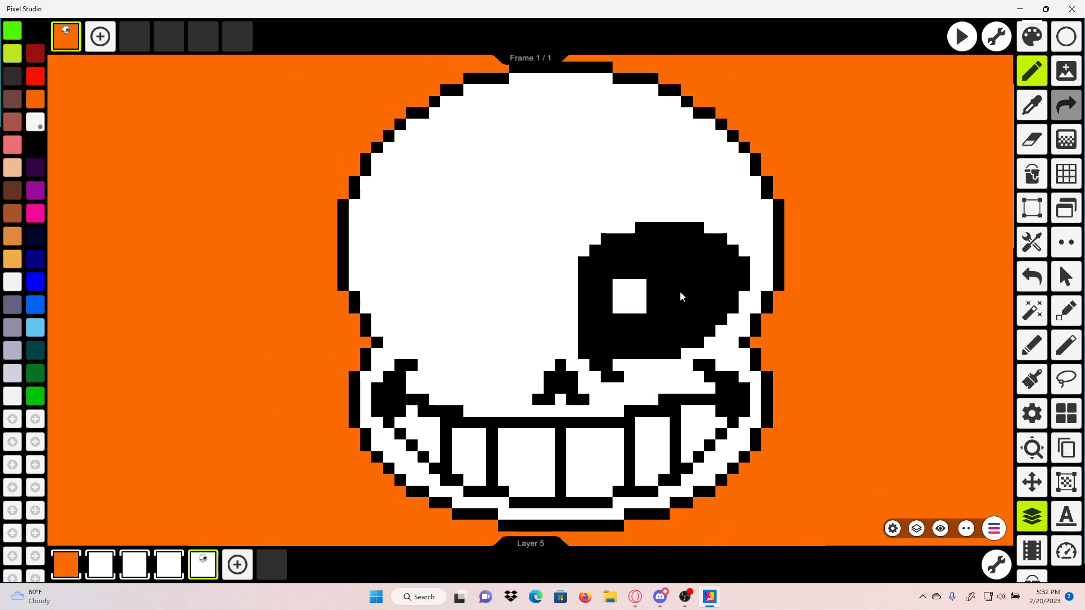
pyautogui.scroll(5, 680, 290)
pyautogui.click(1031, 276)
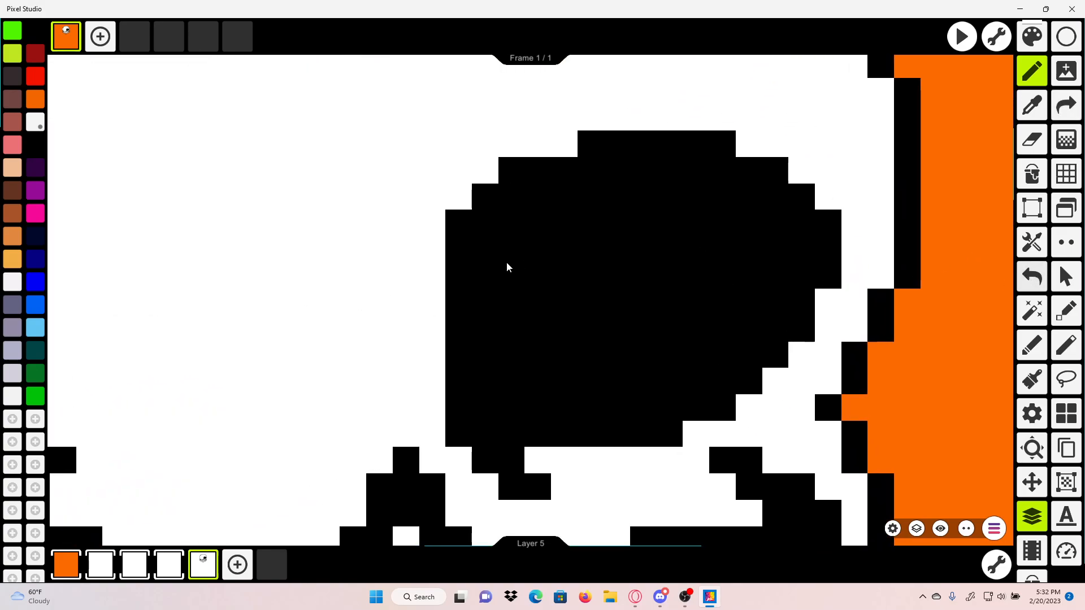
# Step: Try a narrow white pupil two pixels wide and six tall near the socket's inner edge, and undo it
pyautogui.moveTo(506, 262)
pyautogui.mouseDown()
pyautogui.moveTo(526, 370)
pyautogui.moveTo(547, 329)
pyautogui.moveTo(548, 257)
pyautogui.mouseUp()
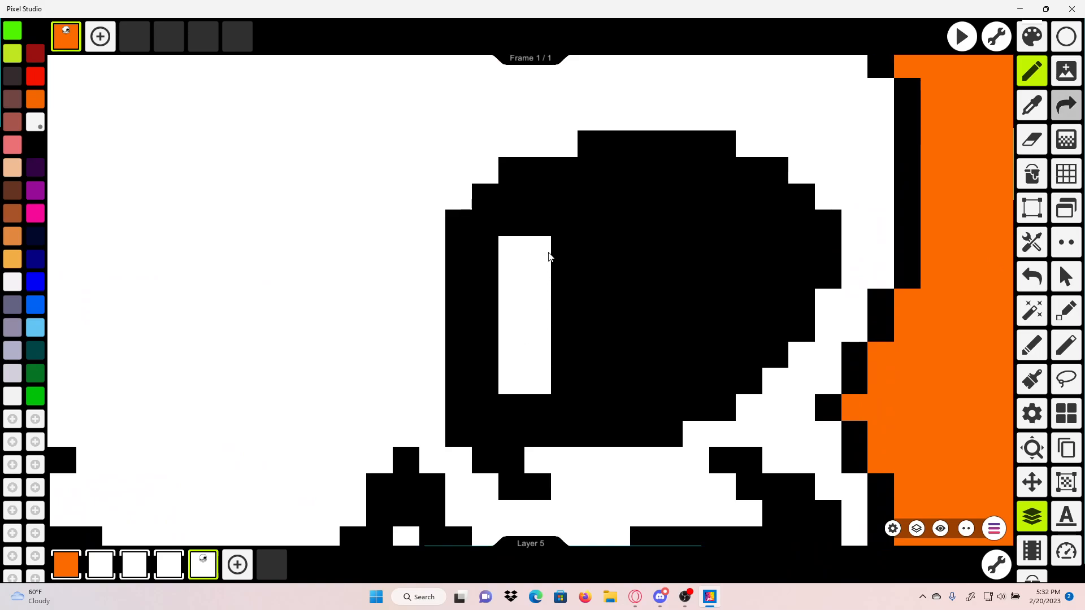
pyautogui.scroll(-3, 549, 256)
pyautogui.scroll(4, 561, 251)
pyautogui.hotkey('ctrl', 'z')
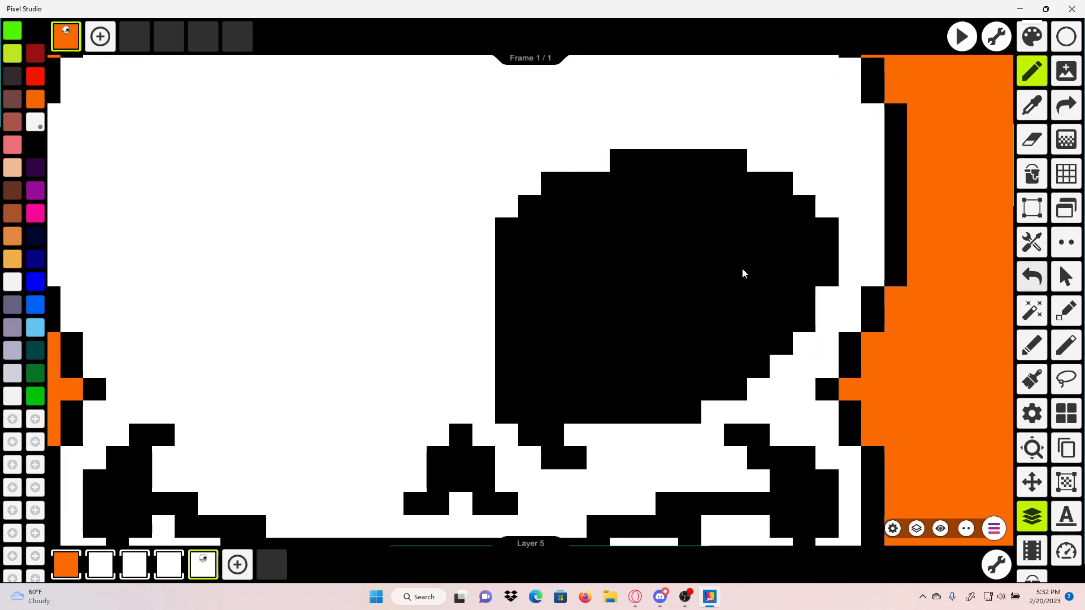
# Step: Draw a white pupil two pixels wide and six tall in the eye socket's inner half, undoing the extra strokes that widen it
pyautogui.moveTo(572, 248)
pyautogui.mouseDown()
pyautogui.moveTo(575, 376)
pyautogui.moveTo(606, 248)
pyautogui.moveTo(616, 332)
pyautogui.moveTo(632, 311)
pyautogui.moveTo(632, 347)
pyautogui.mouseUp()
pyautogui.scroll(-1, 605, 255)
pyautogui.scroll(-2, 610, 246)
pyautogui.scroll(2, 651, 233)
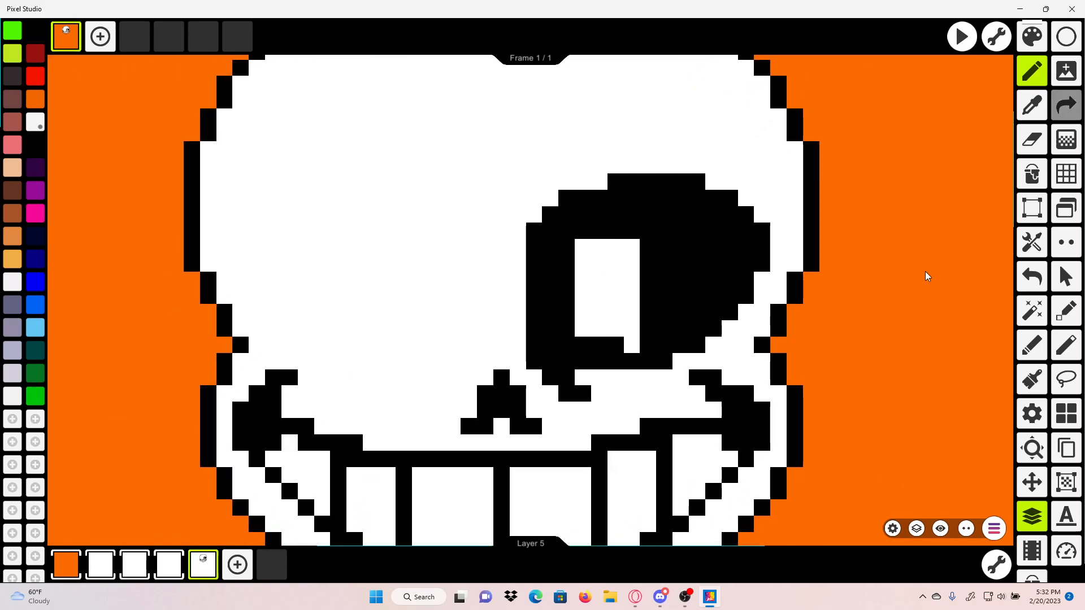
pyautogui.click(1030, 278)
pyautogui.click(1029, 278)
pyautogui.scroll(-2, 609, 281)
pyautogui.scroll(1, 606, 291)
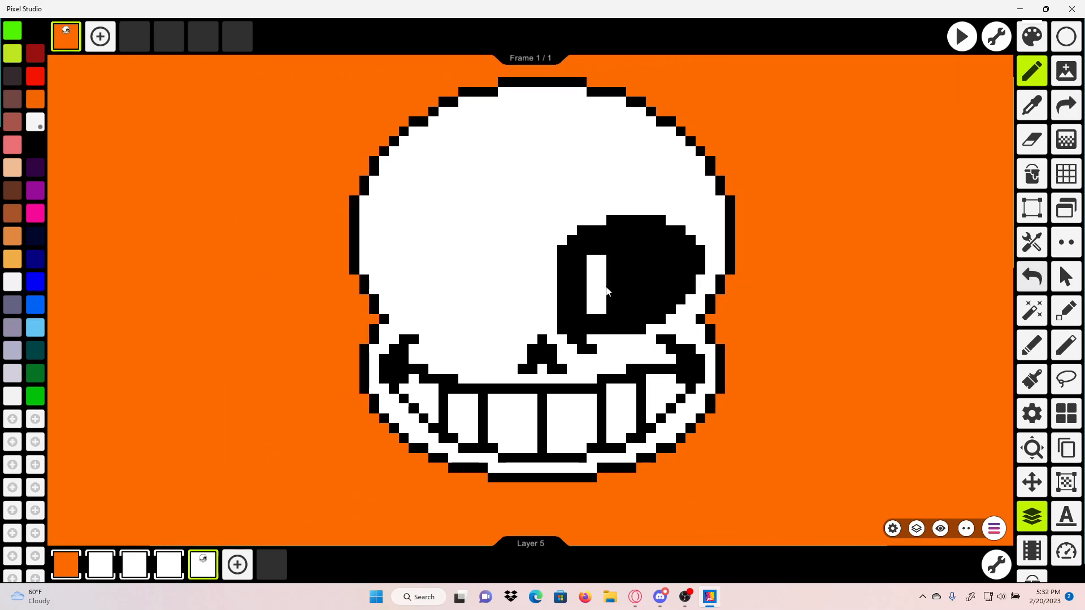
pyautogui.scroll(2, 706, 237)
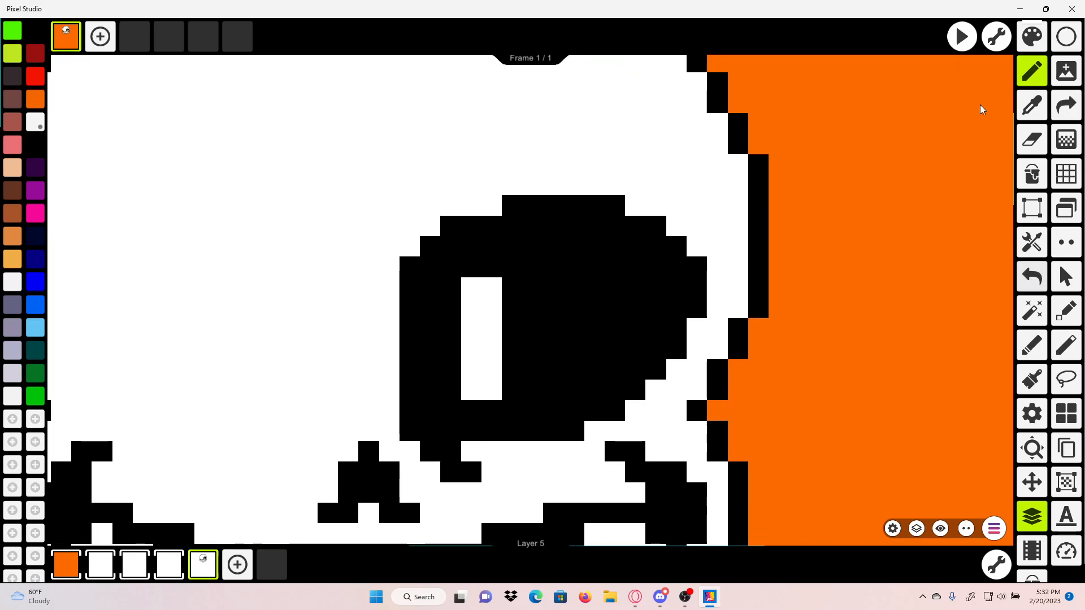
# Step: Try trimming the eye socket's top edge and upper outer curve with white Pencil strokes, and undo the trims
pyautogui.moveTo(467, 202); pyautogui.dragTo(666, 212)
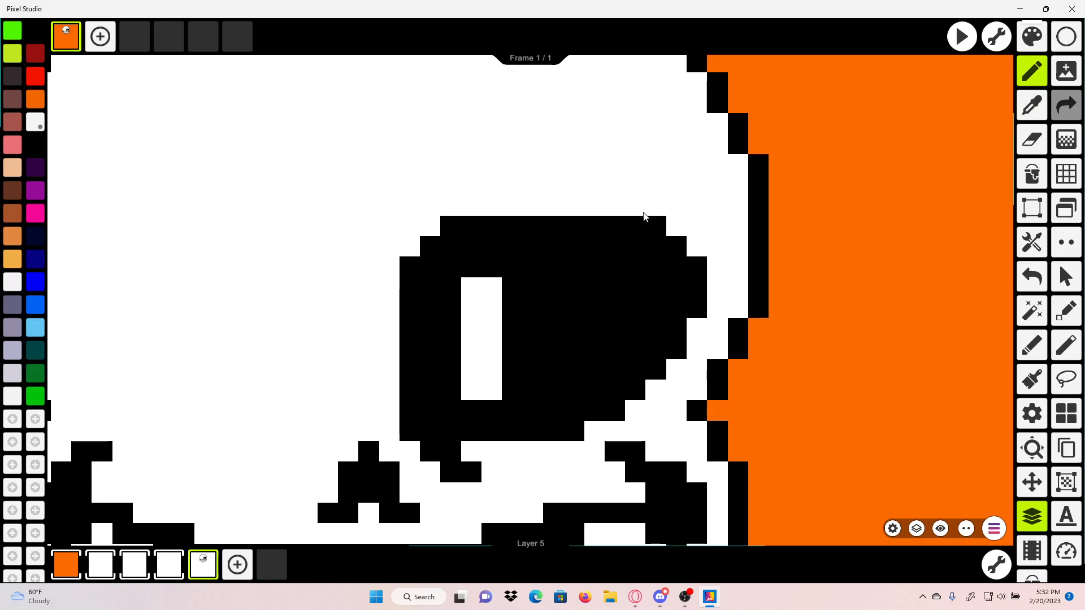
pyautogui.click(1039, 93)
pyautogui.click(1034, 75)
pyautogui.click(1028, 117)
pyautogui.click(536, 157)
pyautogui.moveTo(475, 199)
pyautogui.mouseDown()
pyautogui.moveTo(693, 244)
pyautogui.moveTo(646, 220)
pyautogui.moveTo(683, 256)
pyautogui.mouseUp()
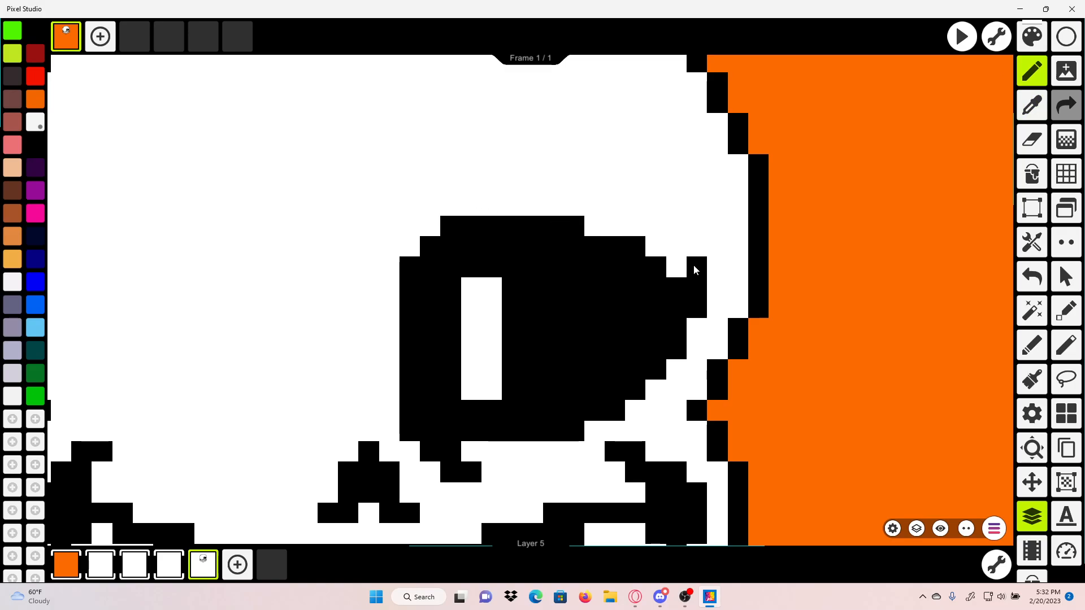
pyautogui.scroll(-2, 693, 265)
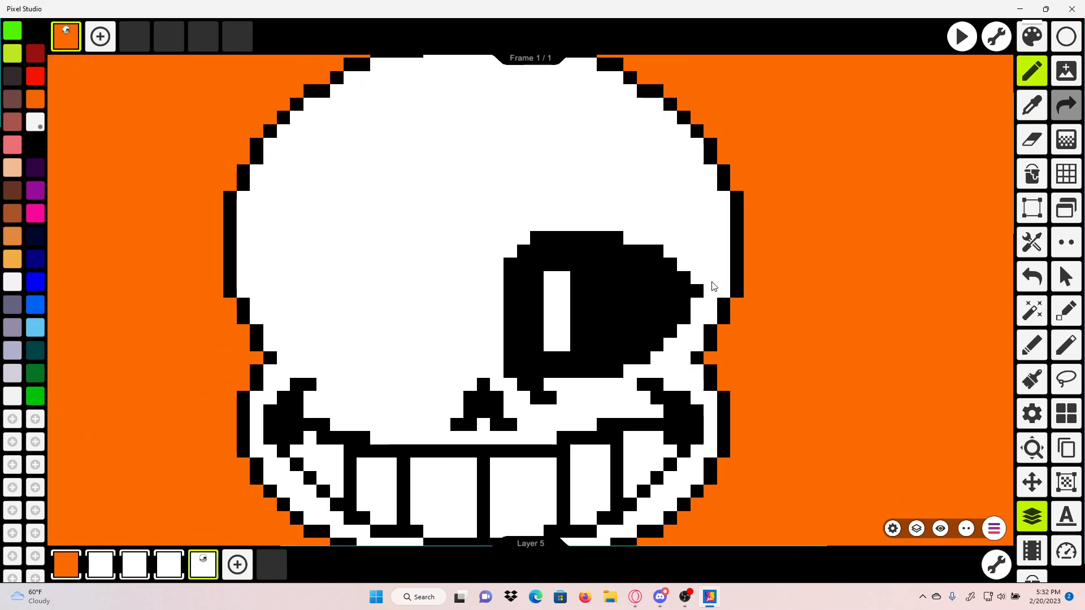
pyautogui.click(698, 289)
pyautogui.scroll(-1, 732, 274)
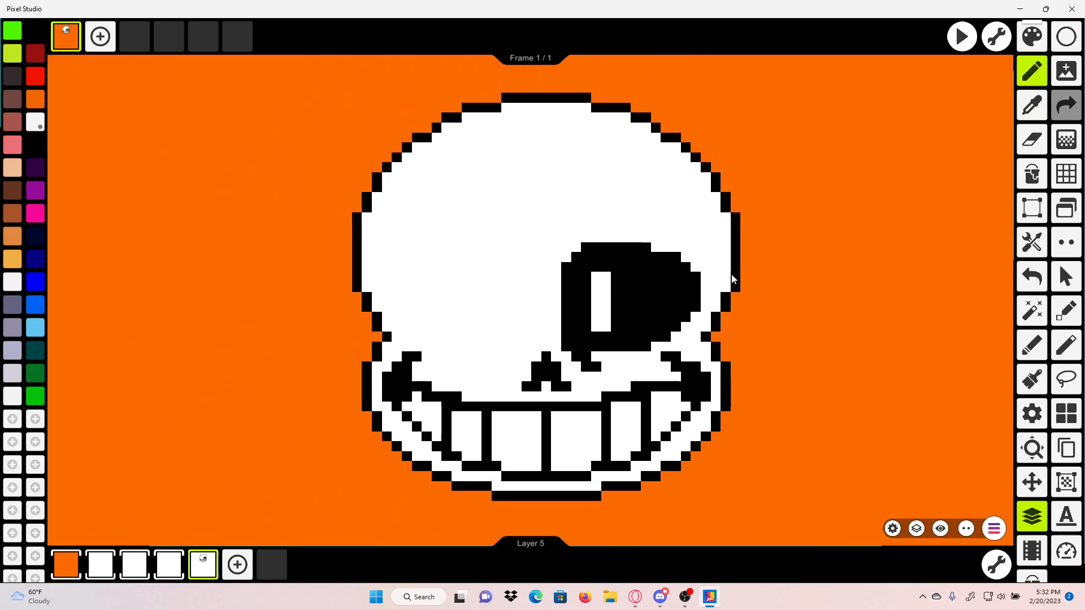
pyautogui.click(1025, 277)
pyautogui.click(1026, 277)
pyautogui.click(1025, 277)
pyautogui.click(1026, 277)
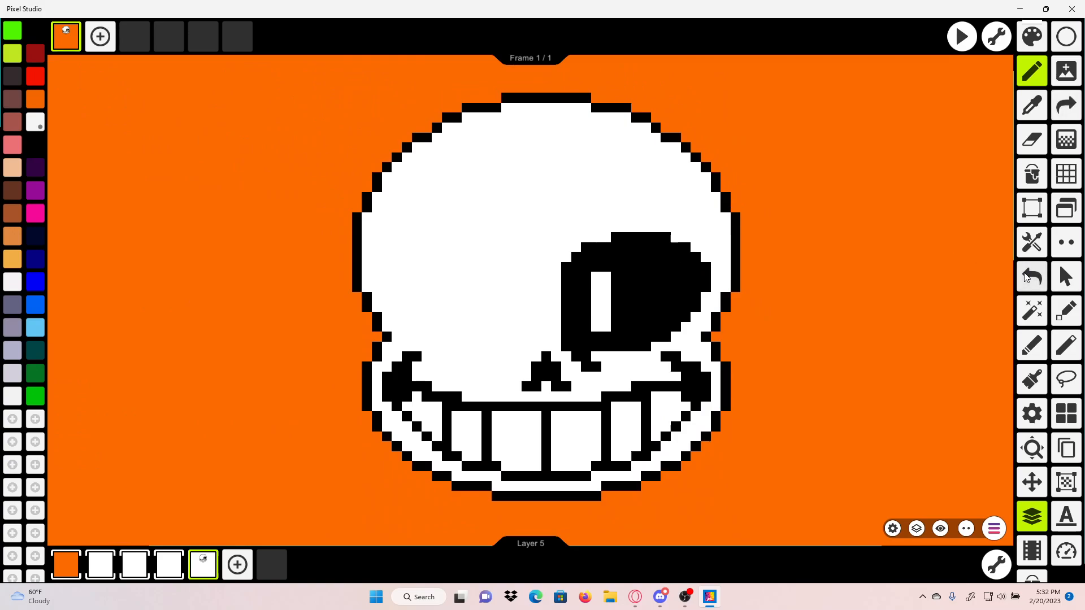
# Step: Select a 19x16 pixel area around the eye socket and copy it
pyautogui.click(1028, 106)
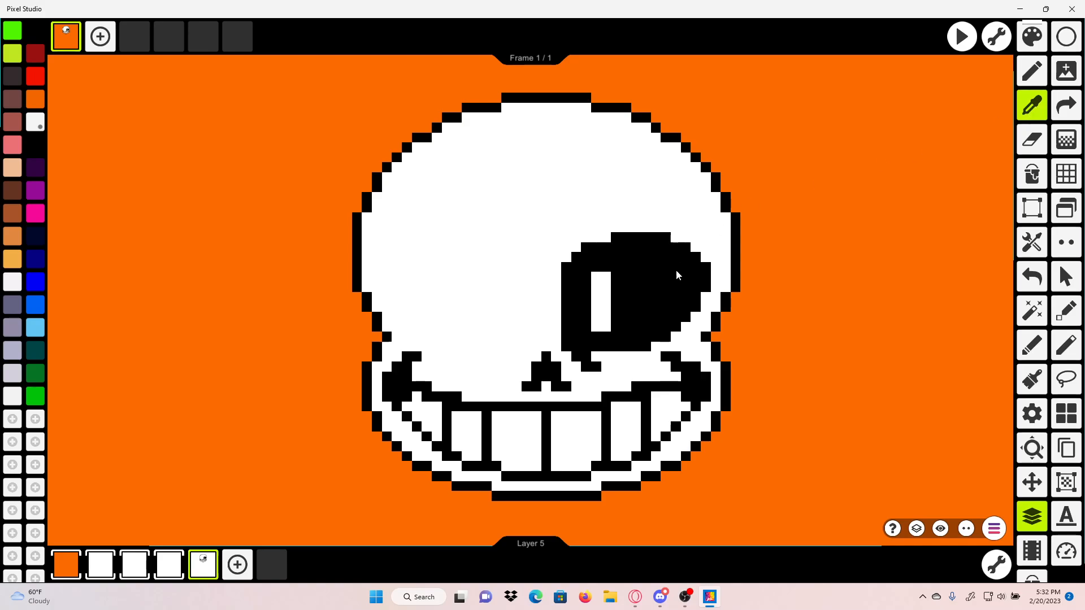
pyautogui.click(1030, 209)
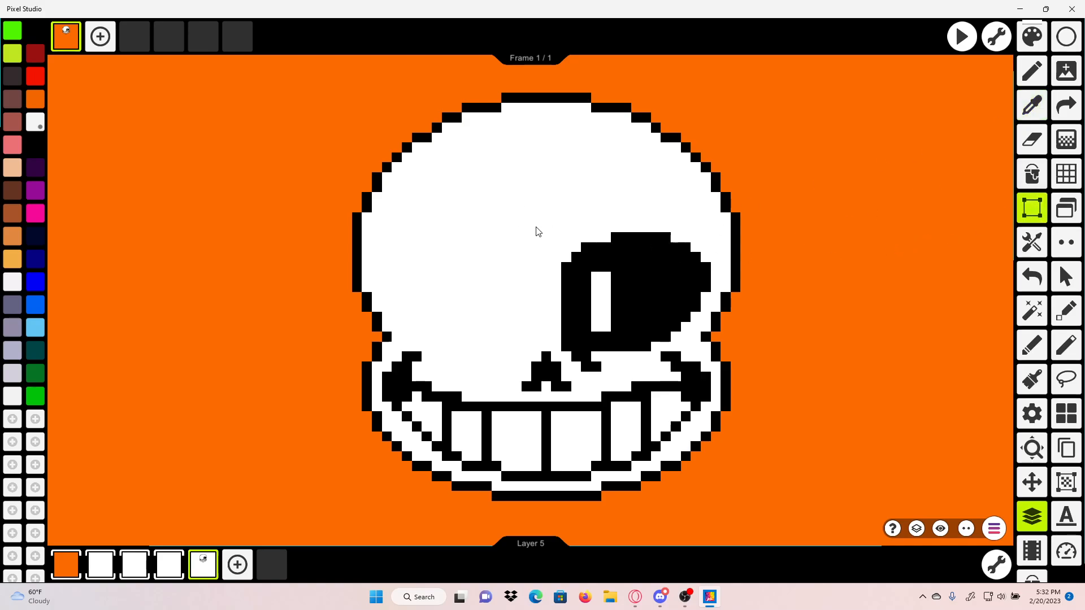
pyautogui.moveTo(555, 236); pyautogui.dragTo(737, 379)
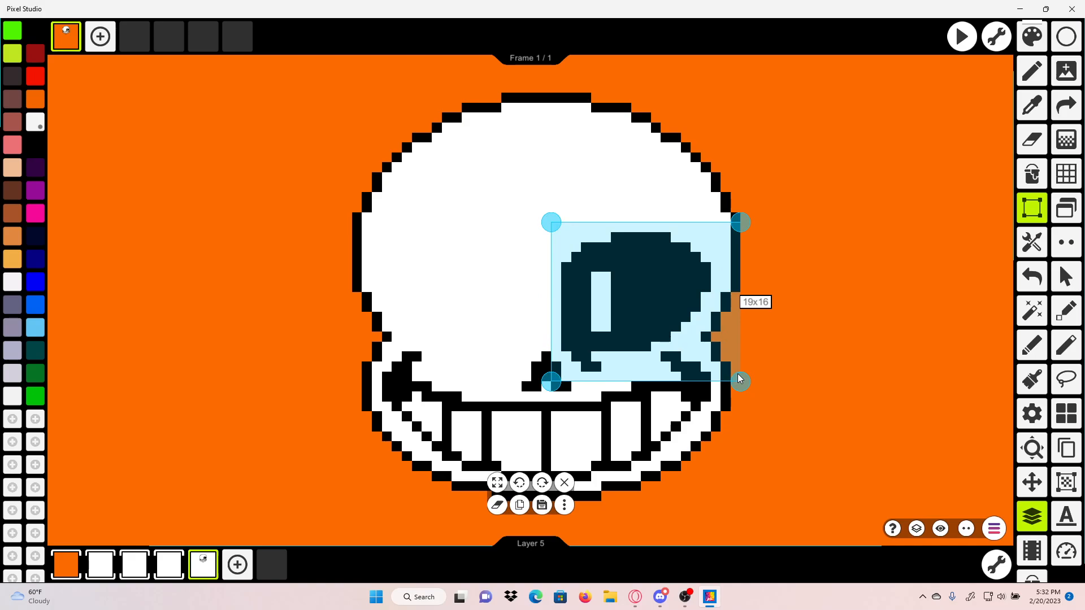
pyautogui.click(524, 504)
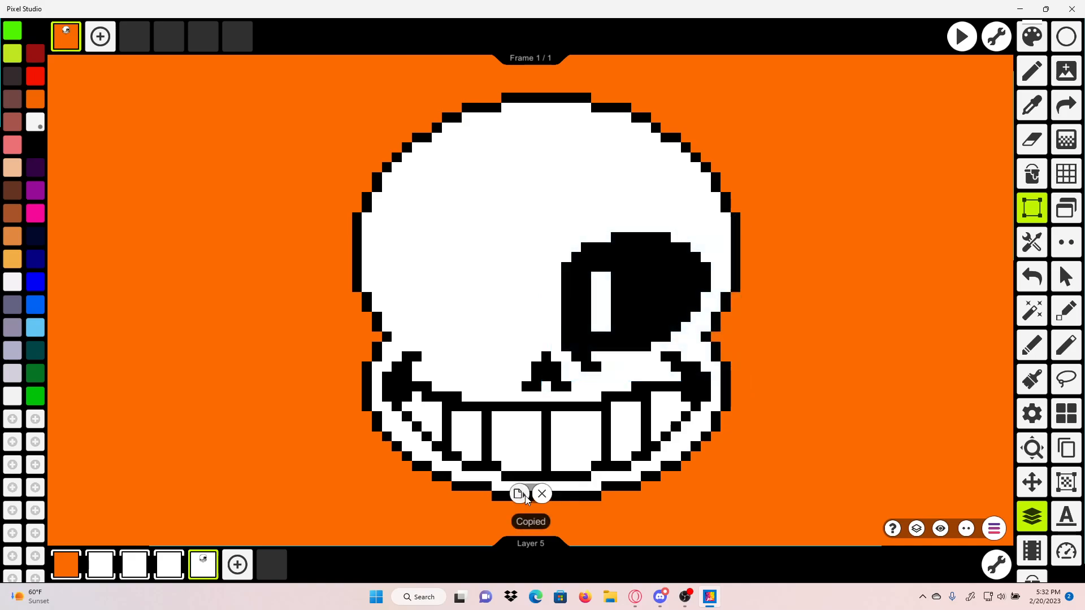
# Step: Paste the copied eye socket onto the empty orange area beside the skull
pyautogui.click(518, 494)
pyautogui.moveTo(654, 380); pyautogui.dragTo(930, 386)
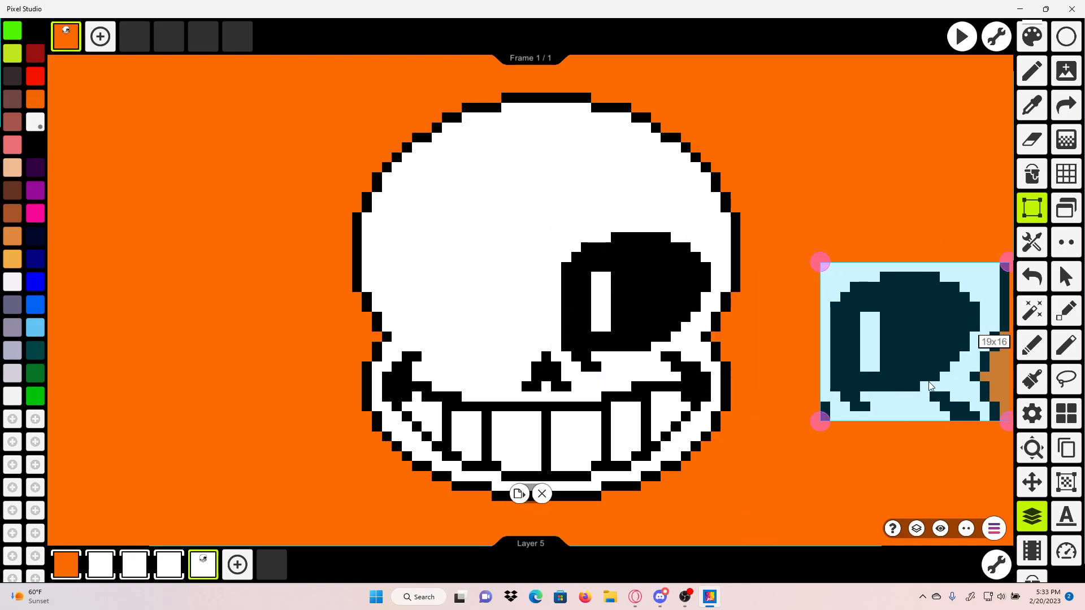
pyautogui.click(852, 179)
pyautogui.moveTo(884, 197); pyautogui.dragTo(686, 162)
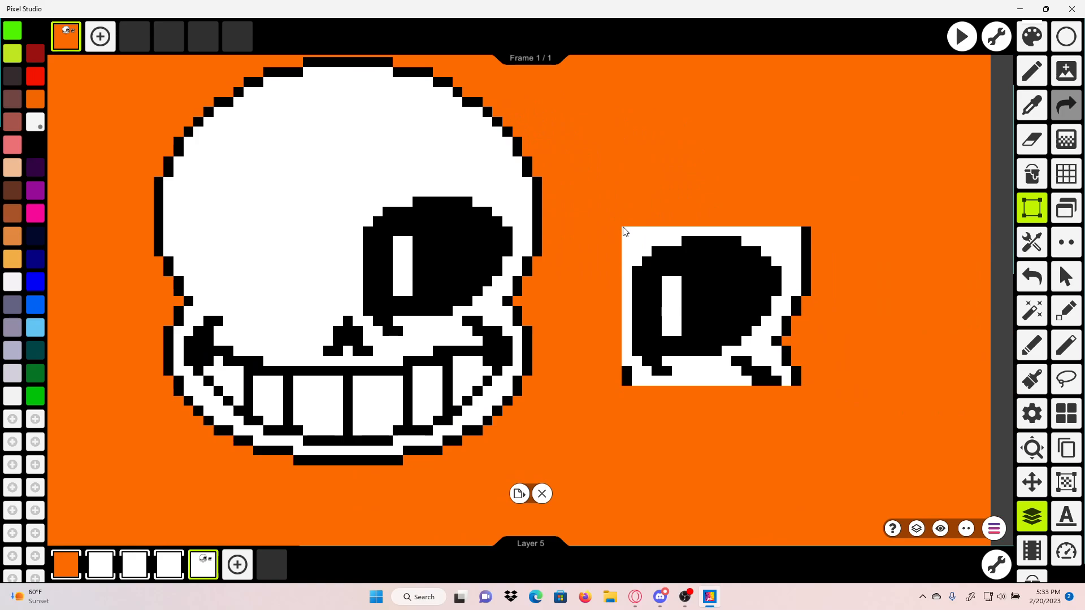
# Step: Select an 18x16 pixel area around the pasted eye socket and flip it by X
pyautogui.moveTo(623, 230); pyautogui.dragTo(794, 386)
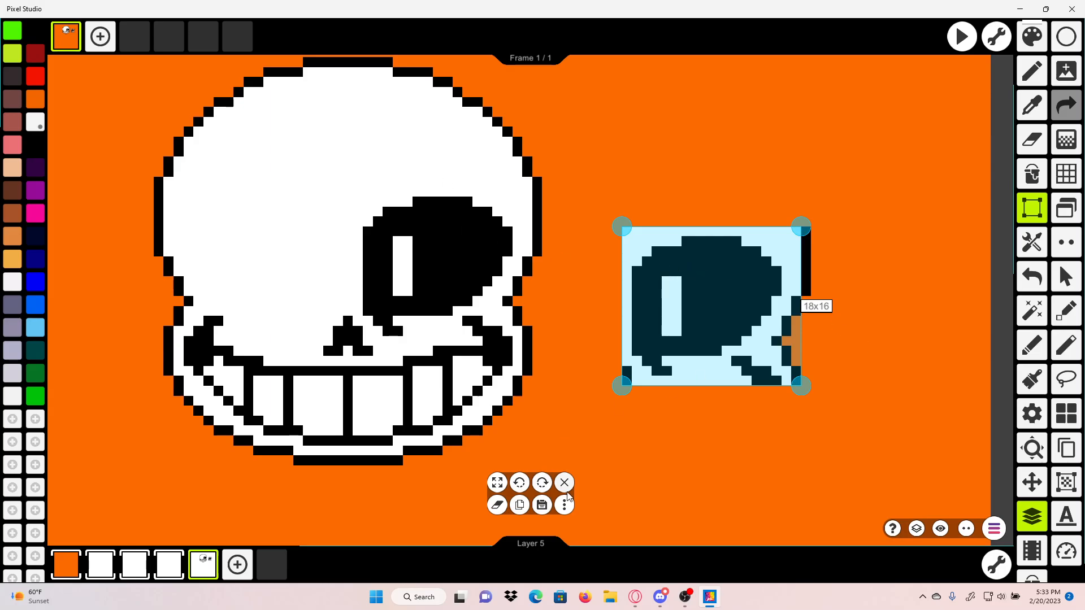
pyautogui.click(558, 505)
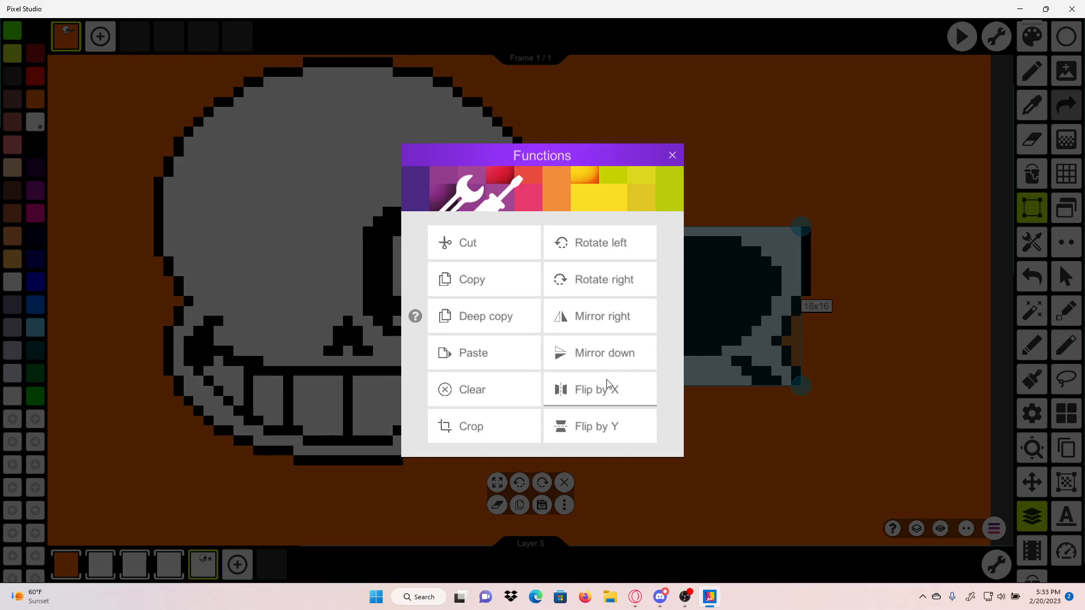
pyautogui.click(567, 401)
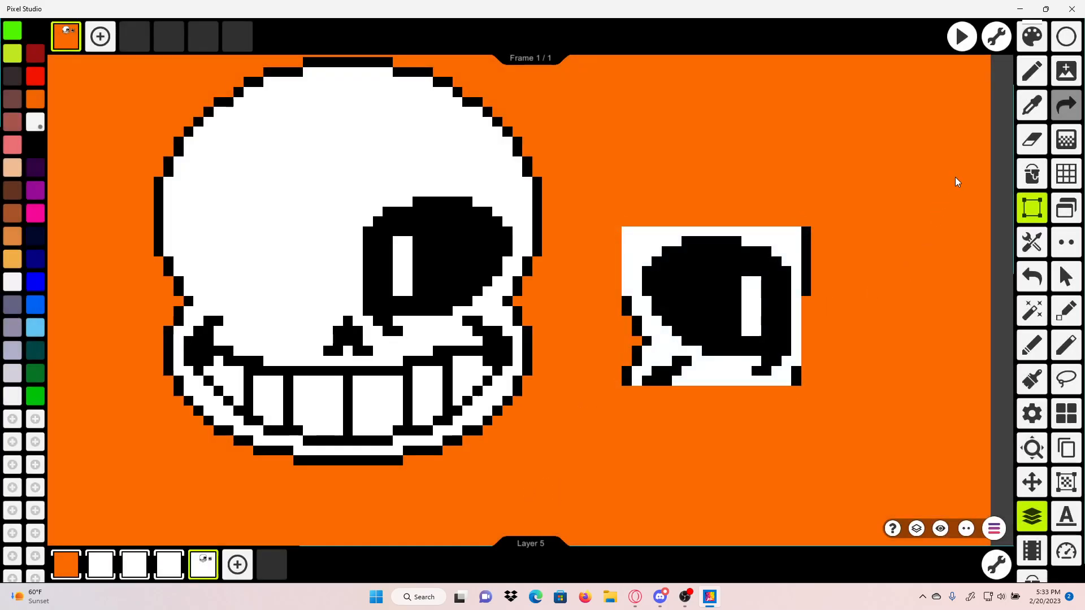
# Step: Move the flipped eye socket onto the blank half of the face, level with the original and mirroring it across the nose
pyautogui.moveTo(904, 179); pyautogui.dragTo(630, 430)
pyautogui.moveTo(786, 353); pyautogui.dragTo(348, 304)
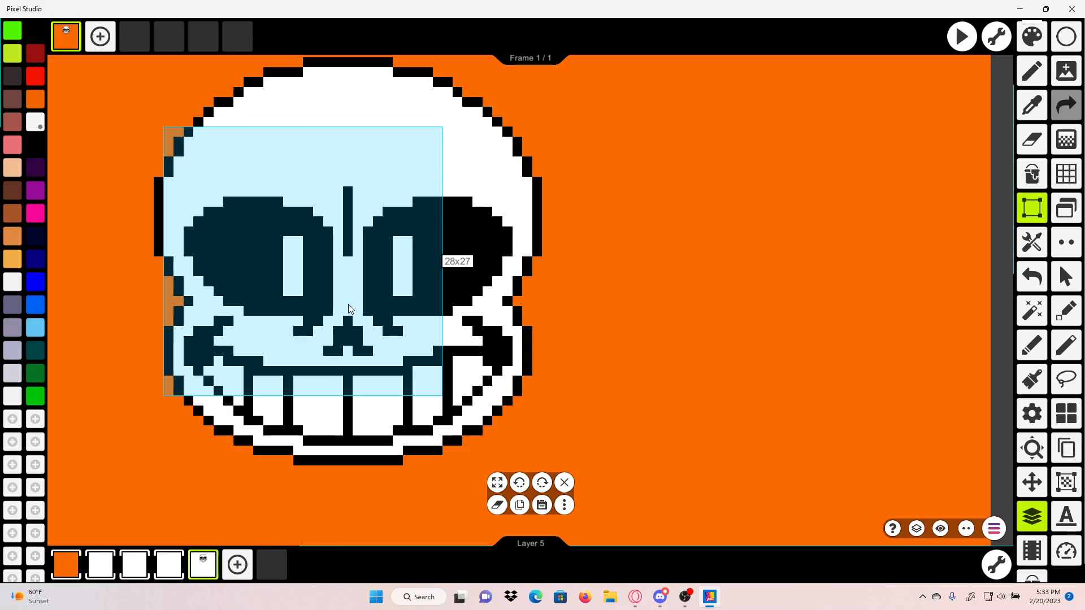
pyautogui.click(635, 290)
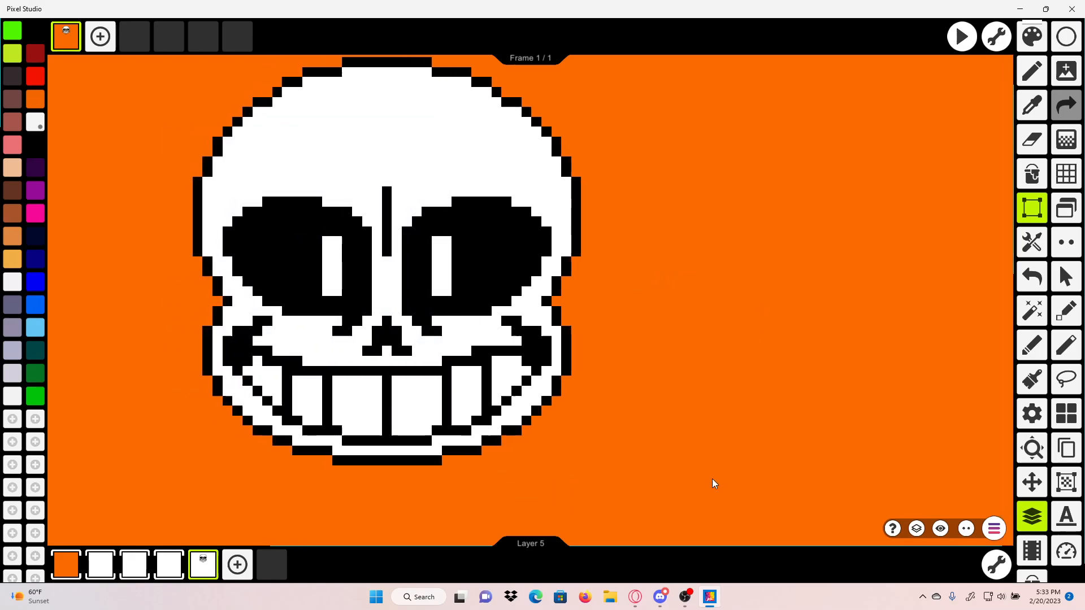
# Step: Paint over the stray vertical black line between the eye sockets with the white Pencil
pyautogui.scroll(5, 242, 341)
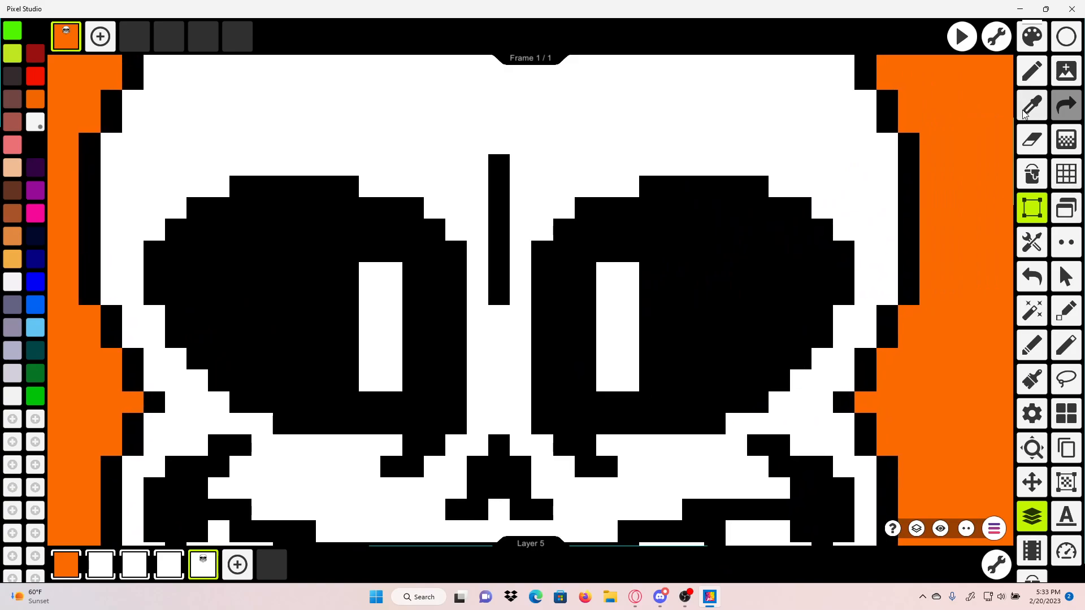
pyautogui.click(1024, 113)
pyautogui.click(568, 168)
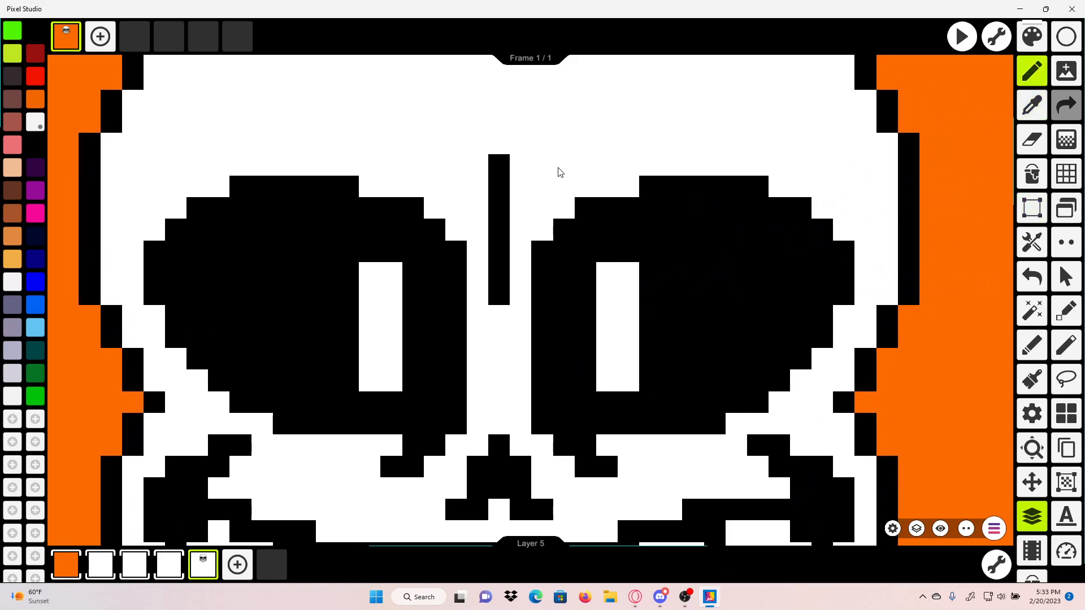
pyautogui.click(491, 168)
pyautogui.moveTo(490, 312); pyautogui.dragTo(490, 183)
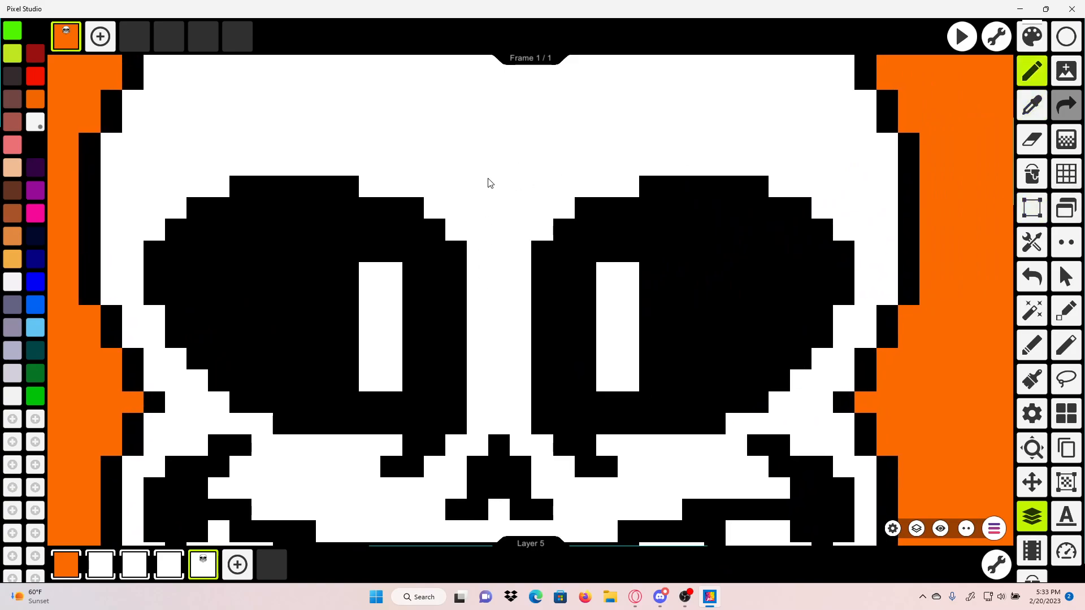
pyautogui.scroll(-1, 486, 196)
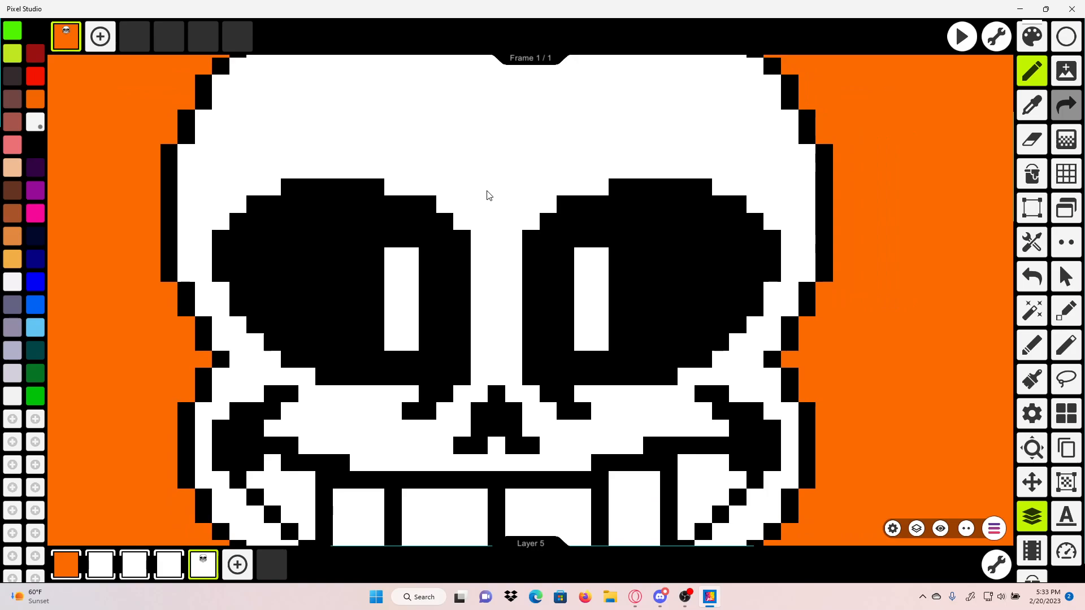
pyautogui.scroll(-1, 483, 223)
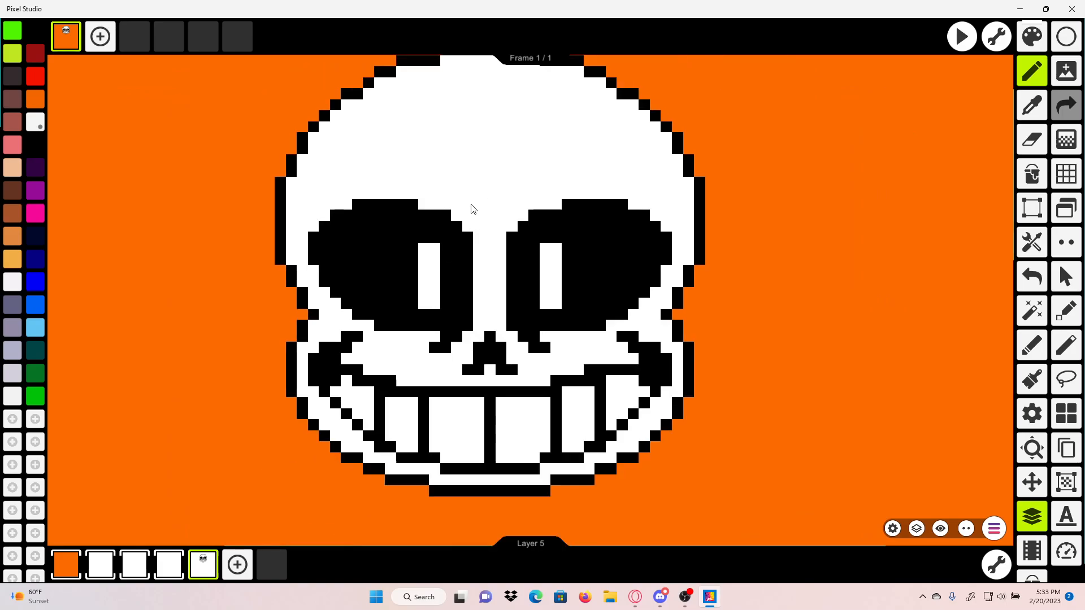
pyautogui.scroll(-1, 716, 307)
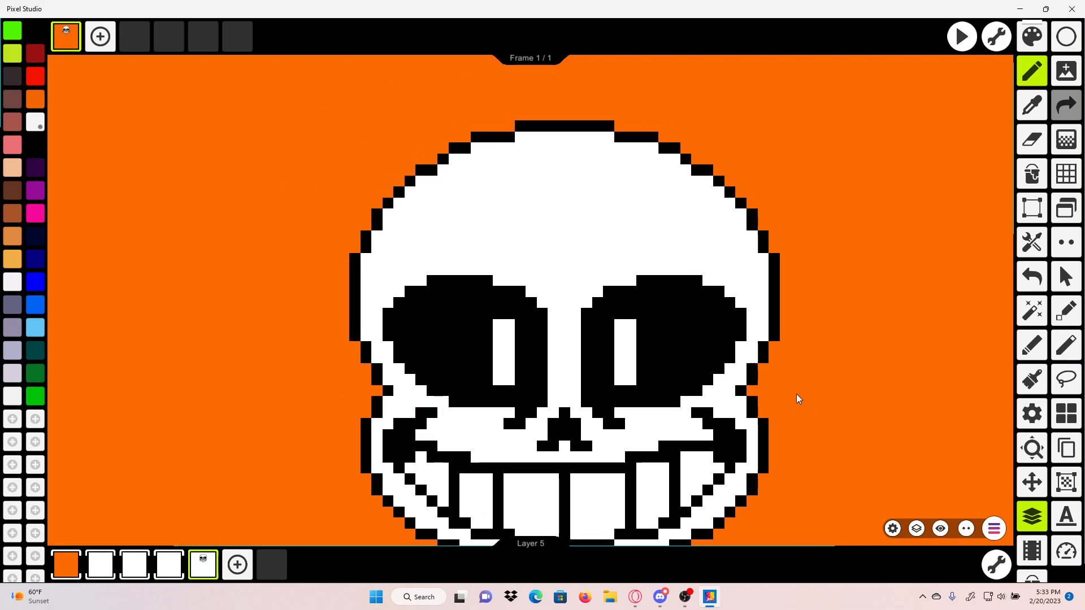
pyautogui.scroll(1, 699, 293)
pyautogui.moveTo(614, 278); pyautogui.dragTo(554, 203)
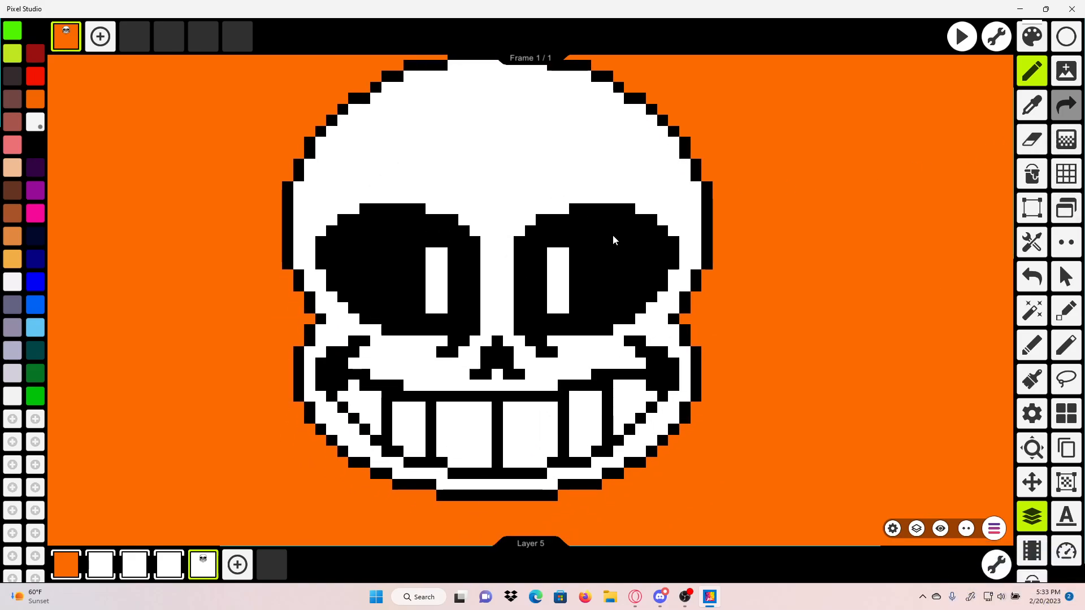
# Step: Shade the top pixel row of the two outer teeth at the grin's right end with the grayish-purple palette colour
pyautogui.click(1027, 116)
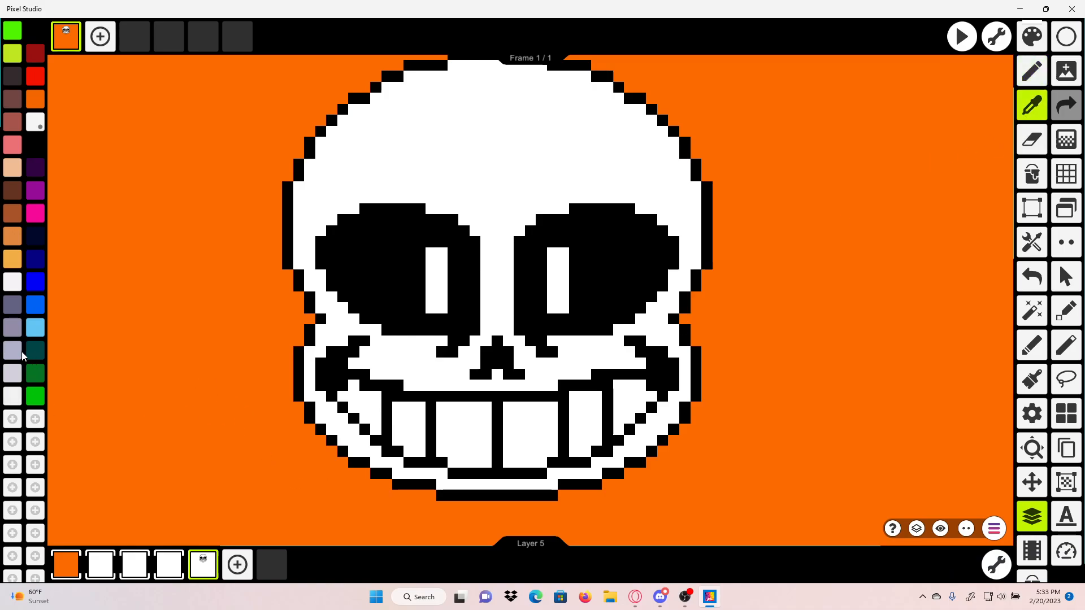
pyautogui.moveTo(614, 373); pyautogui.dragTo(615, 399)
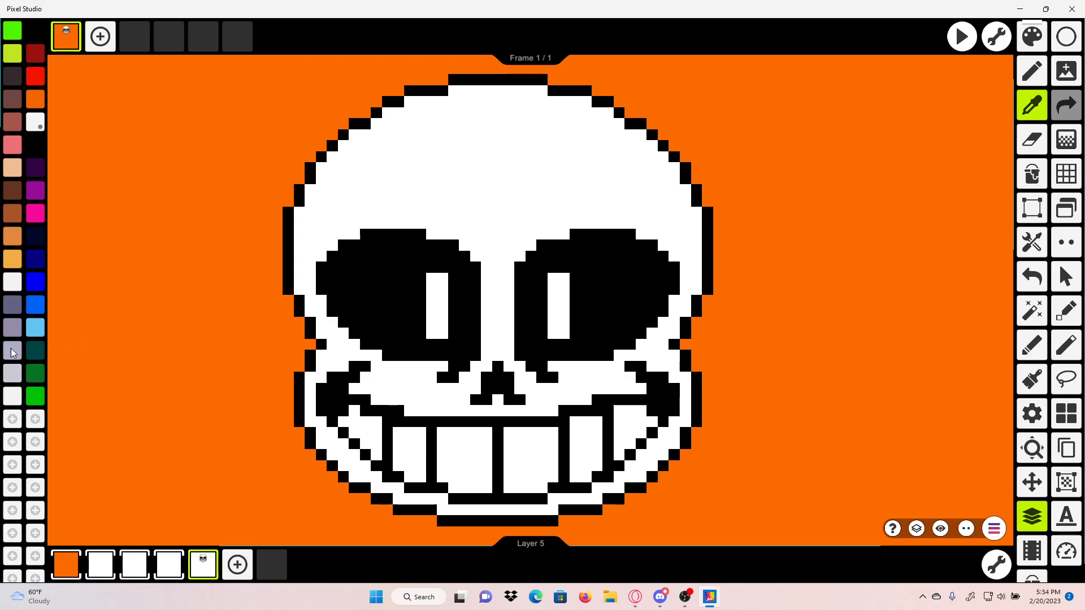
pyautogui.click(11, 313)
pyautogui.scroll(3, 628, 276)
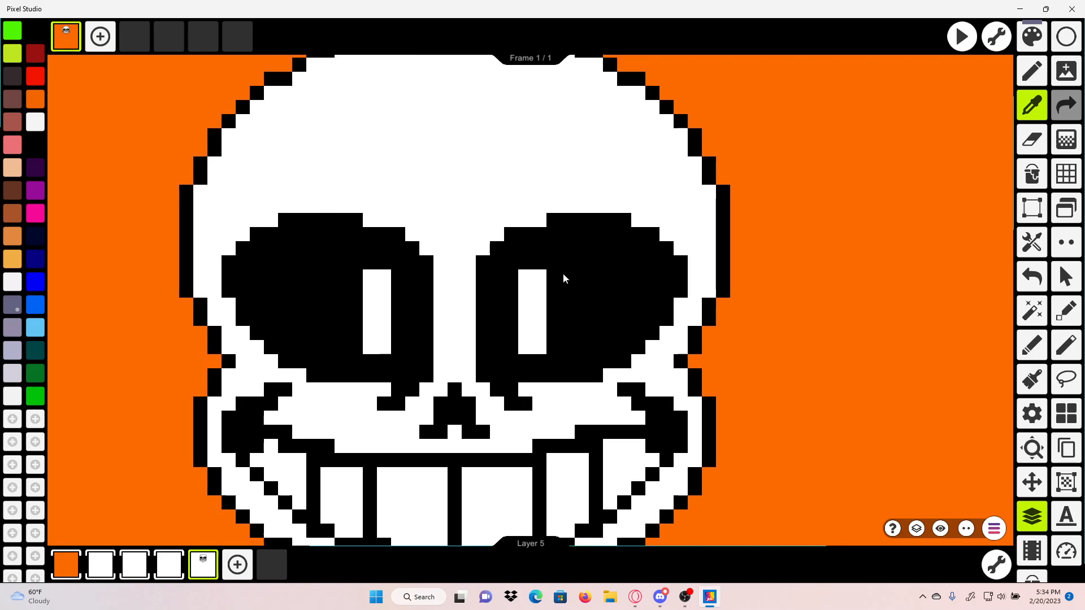
pyautogui.moveTo(544, 283); pyautogui.dragTo(622, 254)
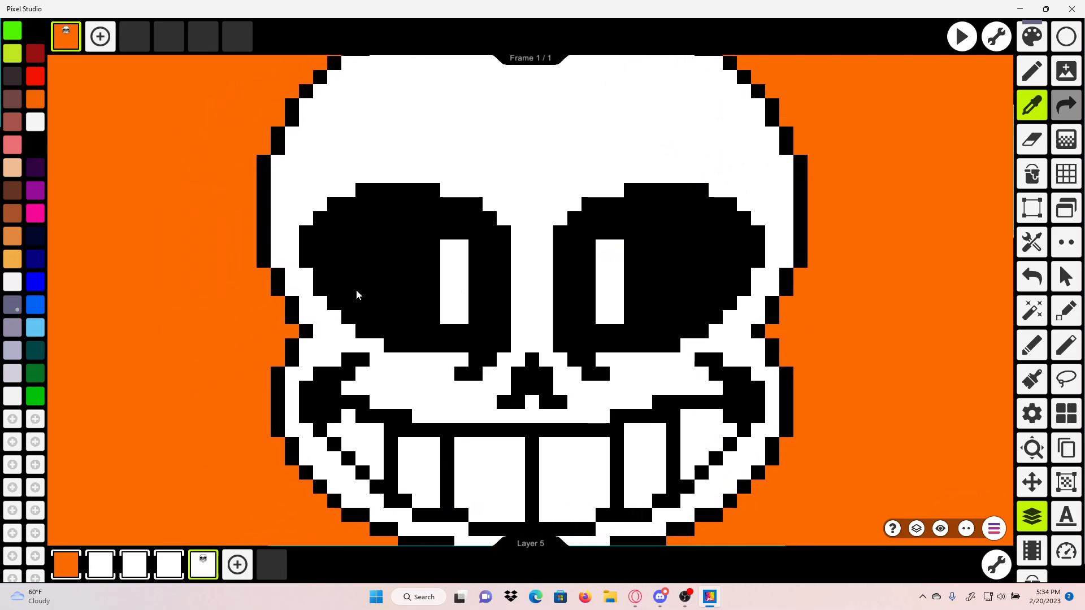
pyautogui.click(16, 333)
pyautogui.scroll(5, 551, 283)
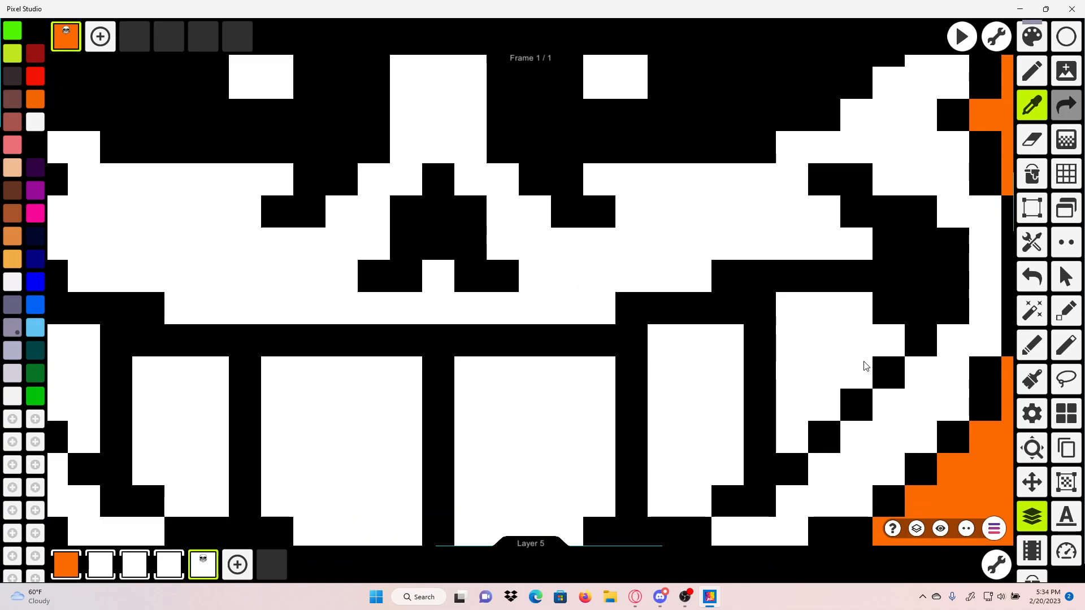
pyautogui.click(855, 324)
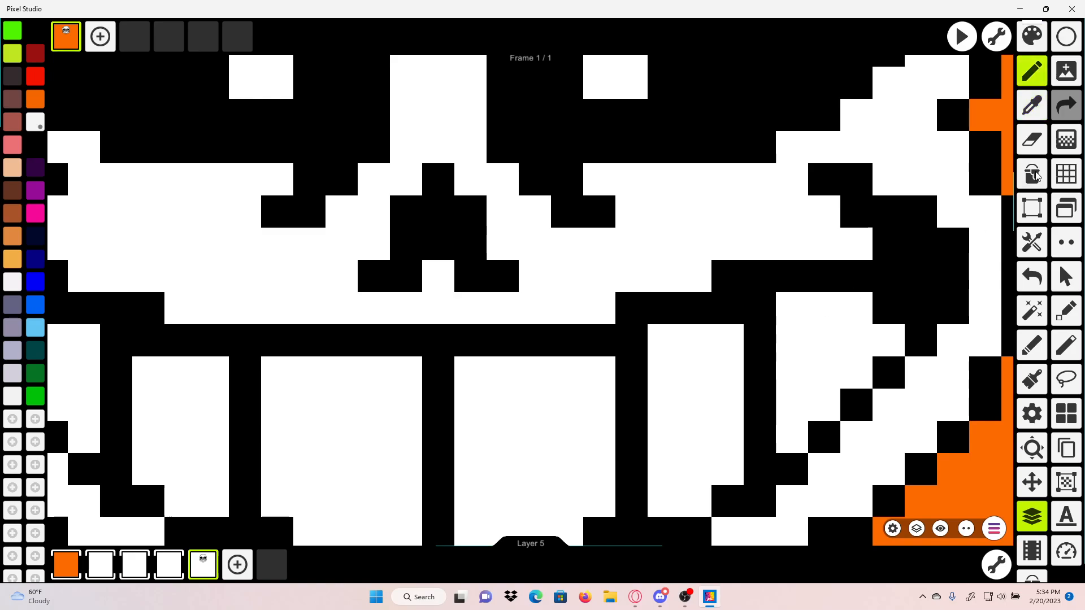
pyautogui.click(13, 324)
pyautogui.moveTo(729, 253); pyautogui.dragTo(796, 248)
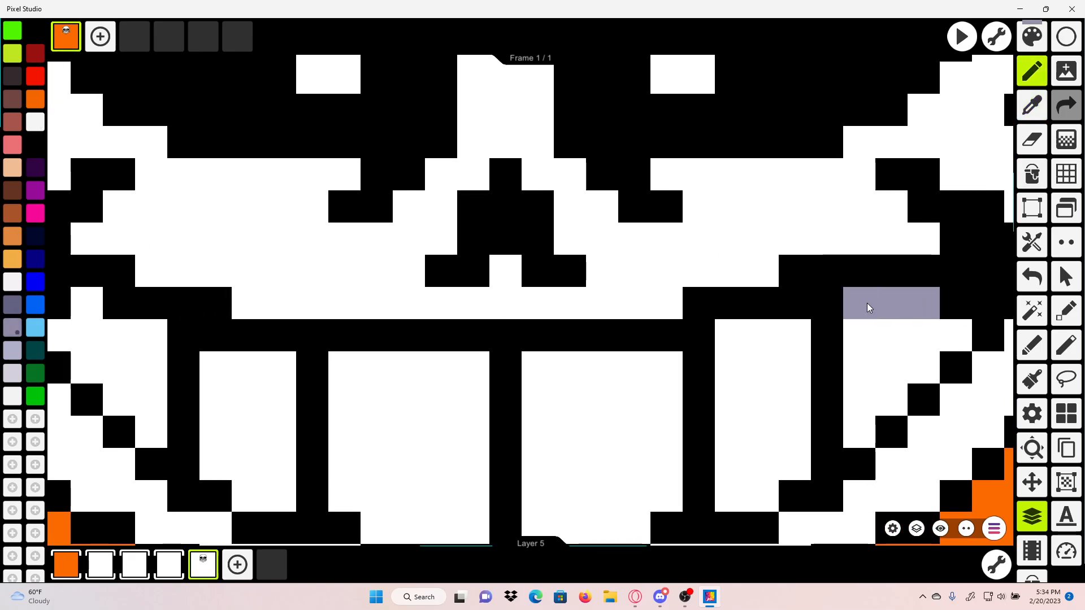
pyautogui.moveTo(797, 336); pyautogui.dragTo(775, 339)
pyautogui.scroll(-4, 744, 337)
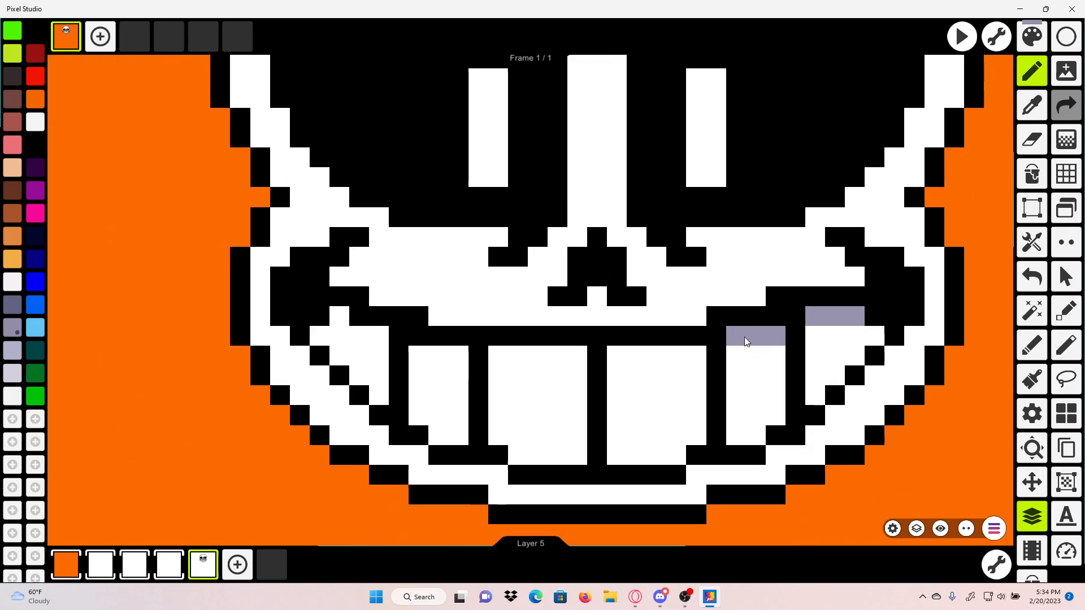
# Step: Shade the top edges of the two central teeth and both teeth at the grin's left end in the same grayish purple
pyautogui.scroll(1, 744, 336)
pyautogui.moveTo(695, 353); pyautogui.dragTo(411, 366)
pyautogui.click(364, 344)
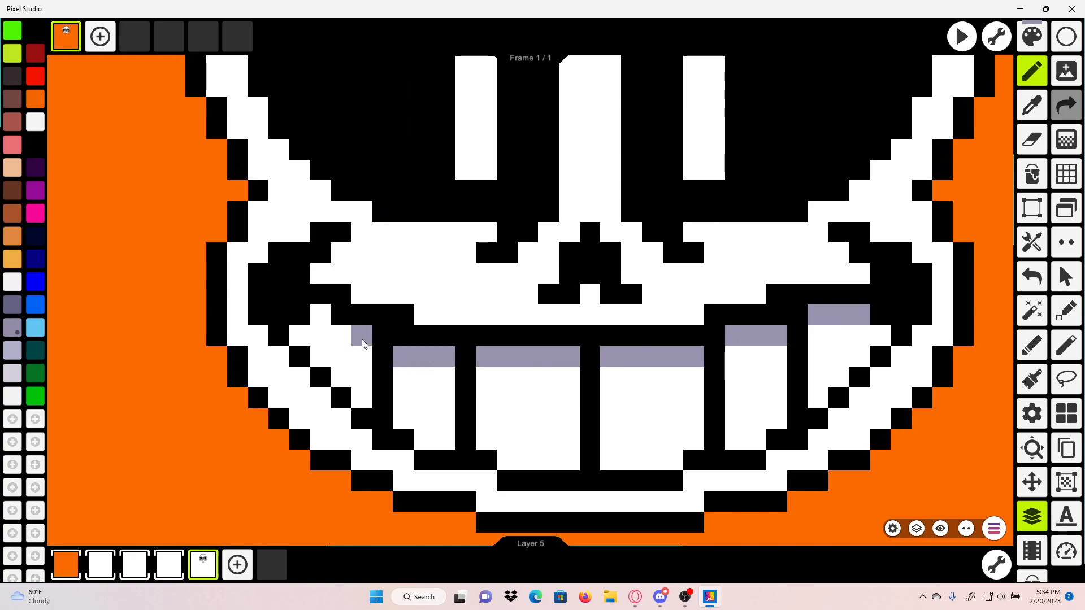
pyautogui.click(322, 319)
pyautogui.scroll(-3, 553, 363)
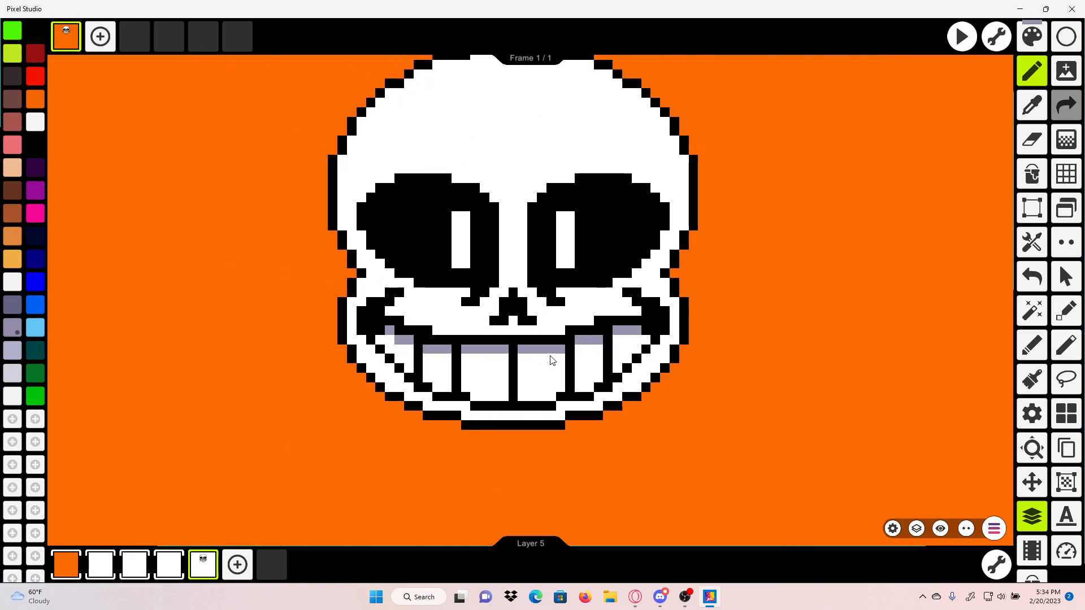
# Step: Add a lavender shading strip three pixels wide beneath the left eye socket, undoing a first strip four pixels wide
pyautogui.moveTo(627, 358); pyautogui.dragTo(639, 389)
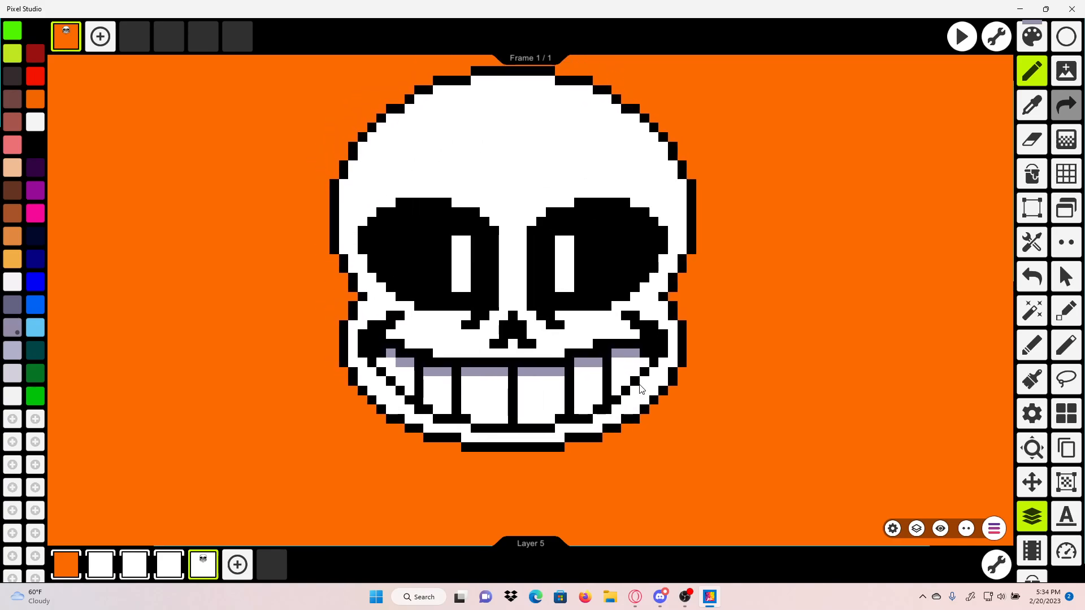
pyautogui.scroll(5, 677, 300)
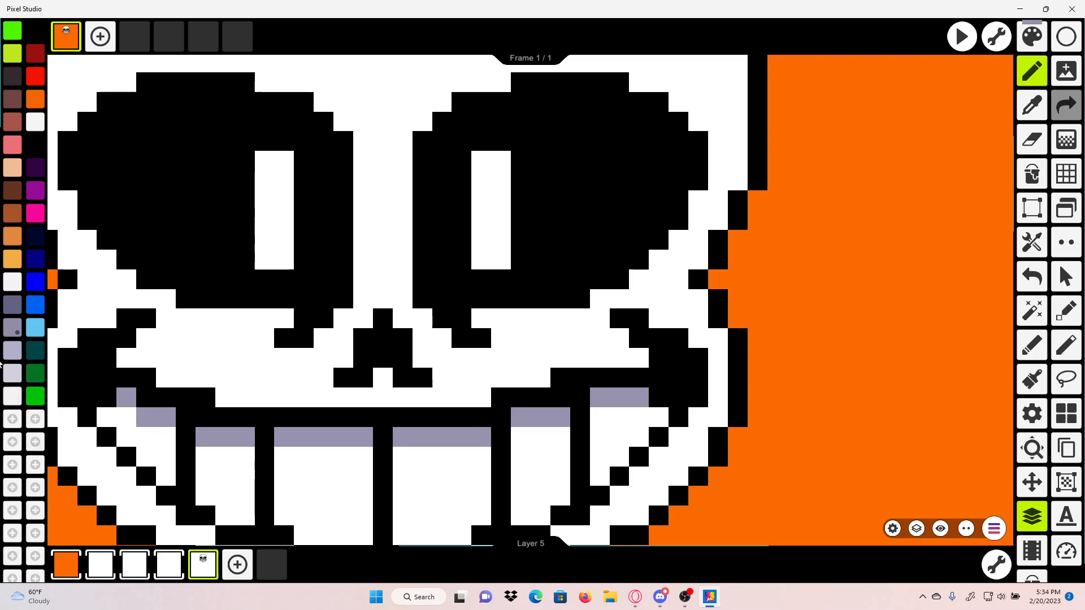
pyautogui.click(19, 355)
pyautogui.scroll(-2, 452, 341)
pyautogui.scroll(5, 452, 341)
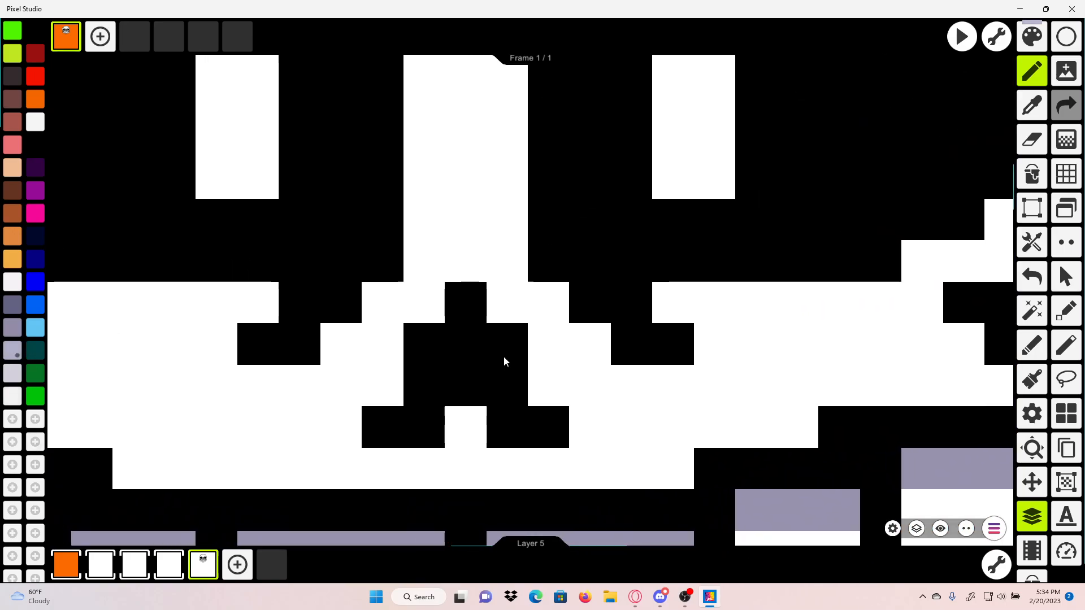
pyautogui.click(15, 352)
pyautogui.moveTo(433, 321); pyautogui.dragTo(731, 338)
pyautogui.click(551, 323)
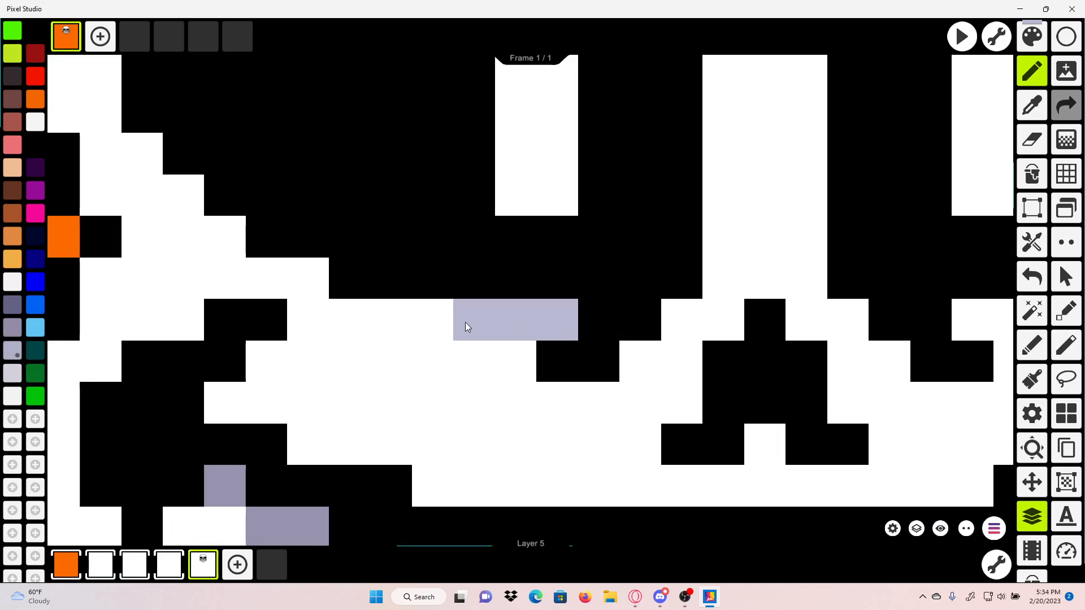
pyautogui.scroll(-4, 580, 319)
pyautogui.scroll(2, 766, 322)
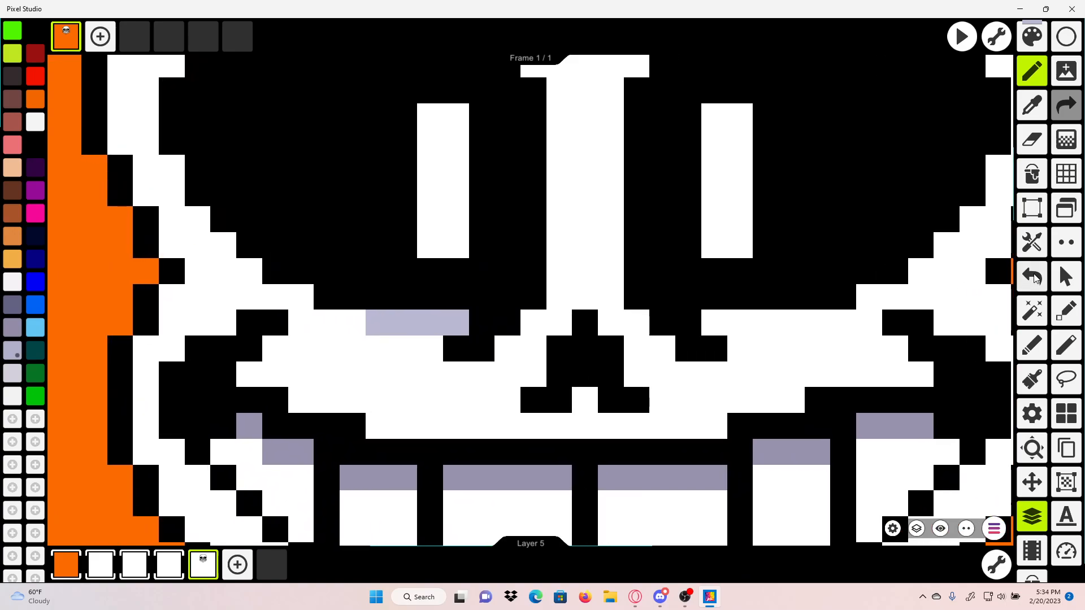
pyautogui.click(1032, 277)
pyautogui.moveTo(455, 325); pyautogui.dragTo(432, 325)
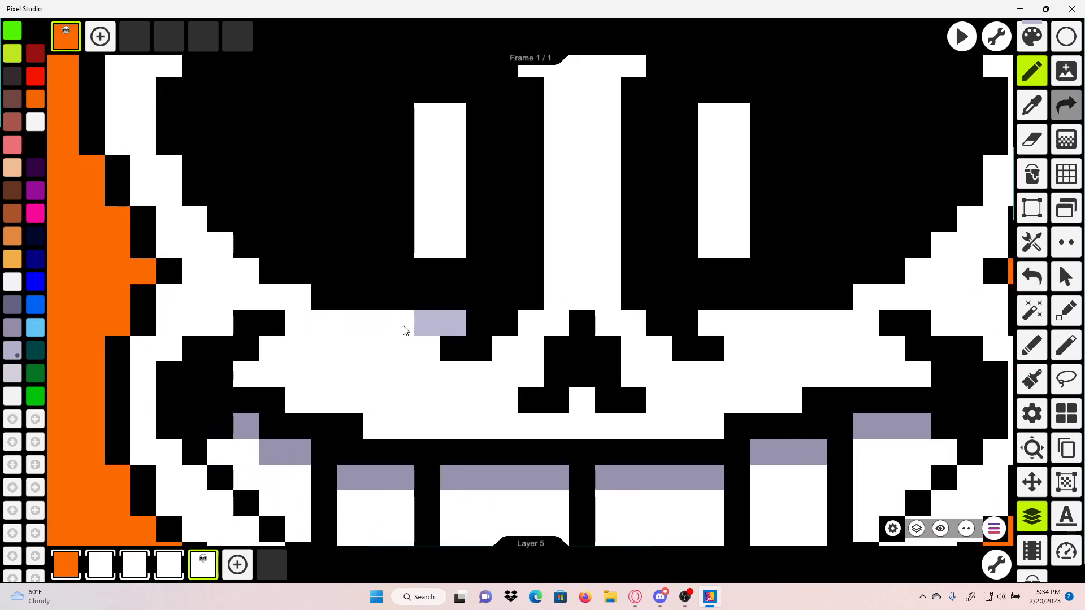
pyautogui.click(404, 331)
# Step: Add a matching lavender shading strip three pixels wide beneath the right eye socket, beside its small hook
pyautogui.scroll(-1, 614, 332)
pyautogui.scroll(1, 615, 332)
pyautogui.moveTo(676, 321); pyautogui.dragTo(731, 320)
pyautogui.scroll(-3, 731, 320)
pyautogui.scroll(1, 733, 319)
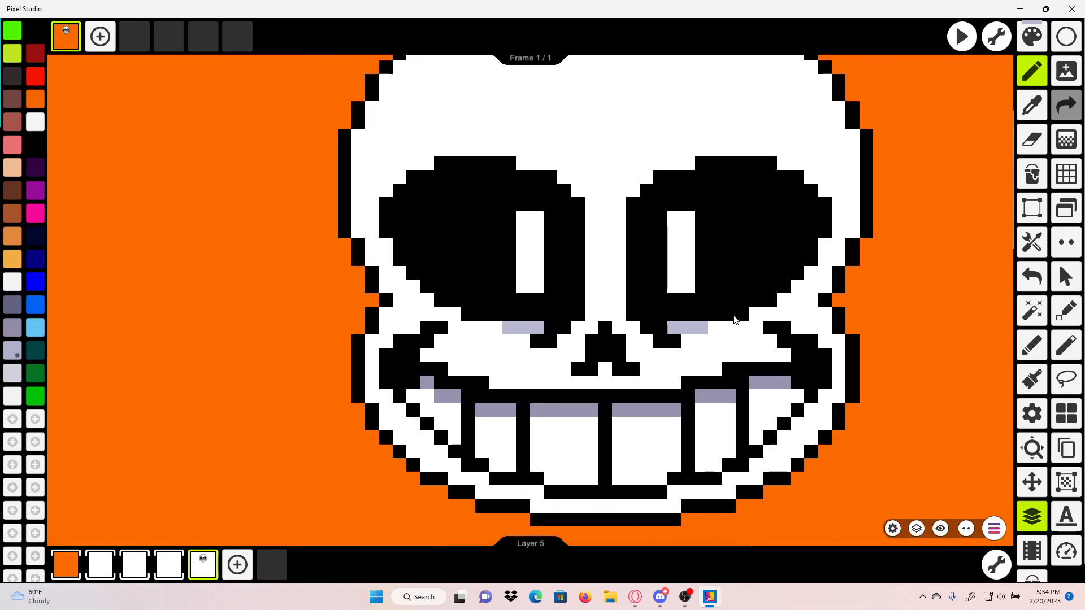
pyautogui.scroll(1, 763, 323)
pyautogui.scroll(-2, 664, 362)
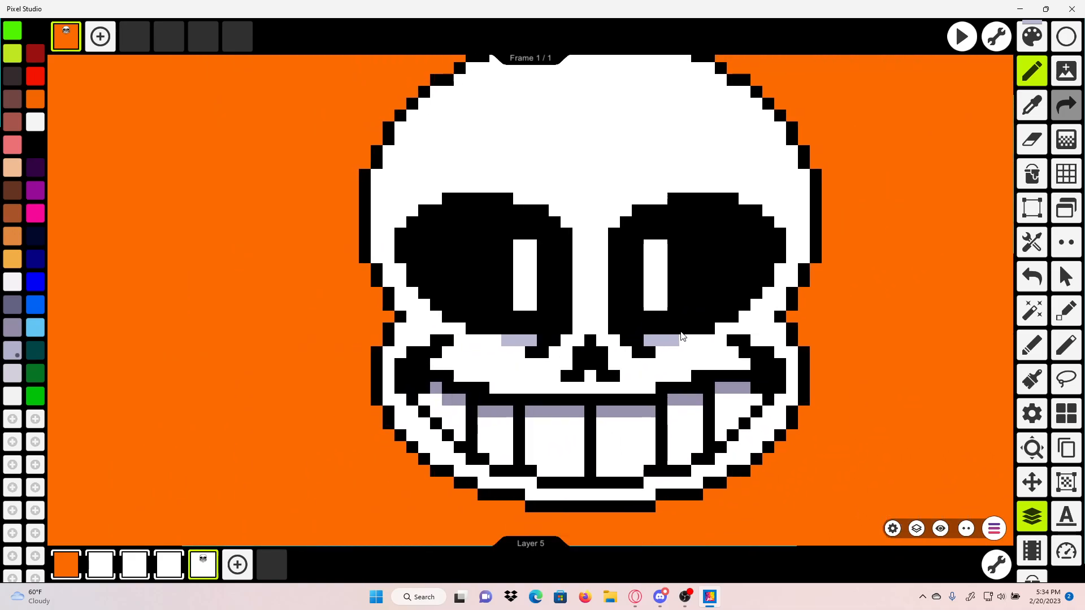
pyautogui.scroll(1, 664, 362)
pyautogui.scroll(-1, 653, 378)
pyautogui.scroll(3, 601, 469)
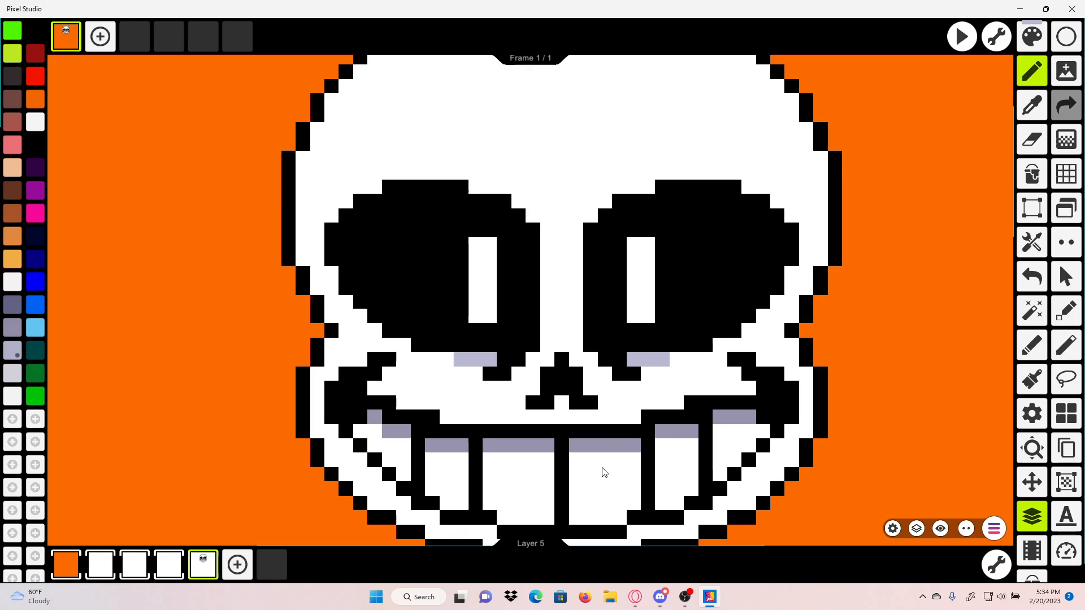
pyautogui.scroll(-3, 547, 377)
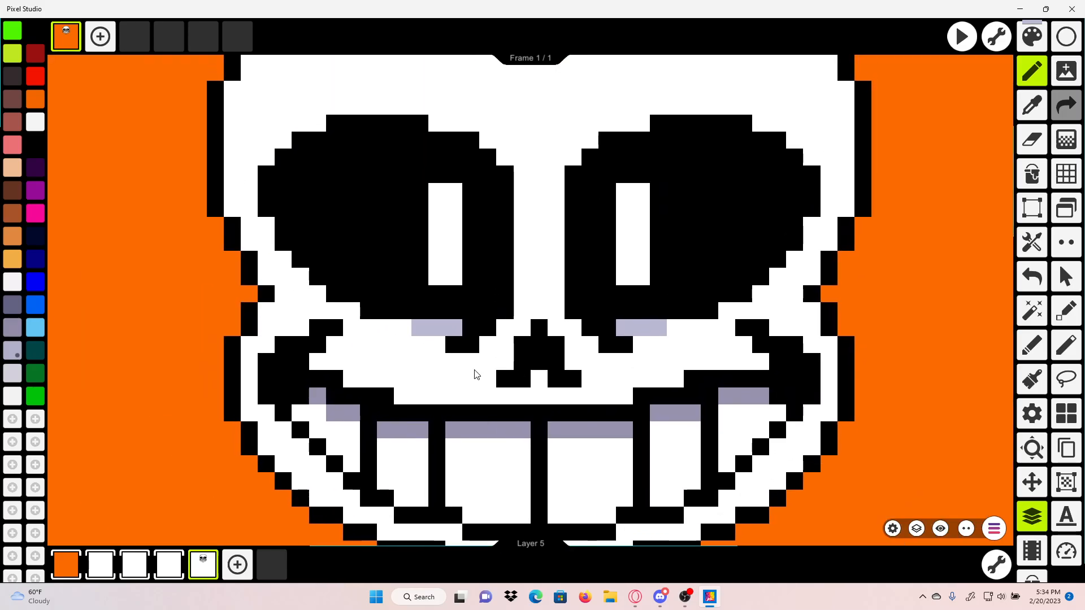
pyautogui.scroll(3, 537, 245)
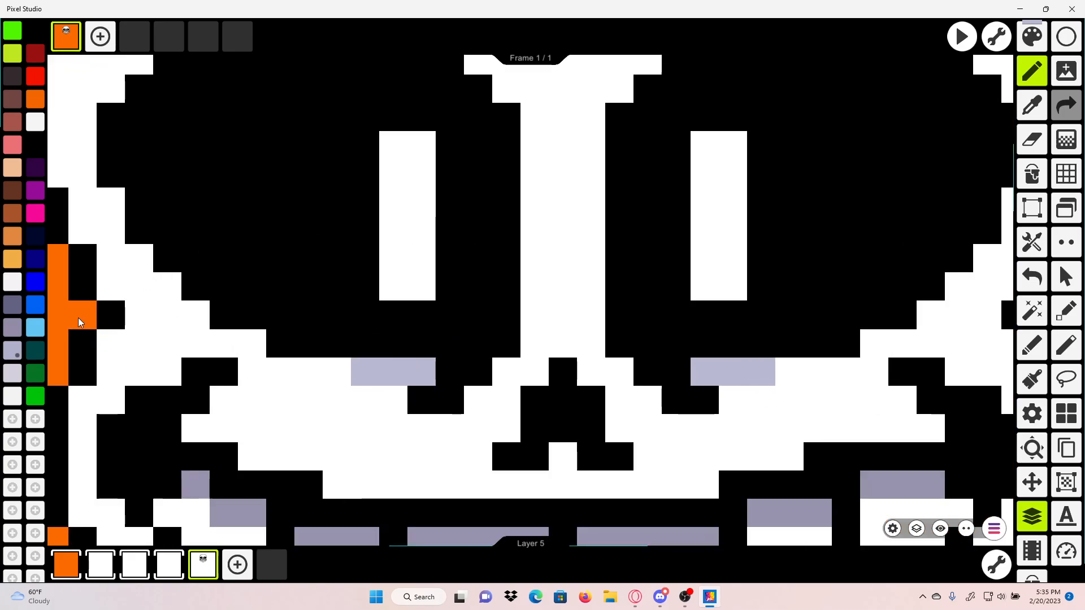
# Step: Shade the cheek pixels bordering both upper sides of the nose cavity in lavender, covering the first pale trial pixels
pyautogui.scroll(1, 518, 395)
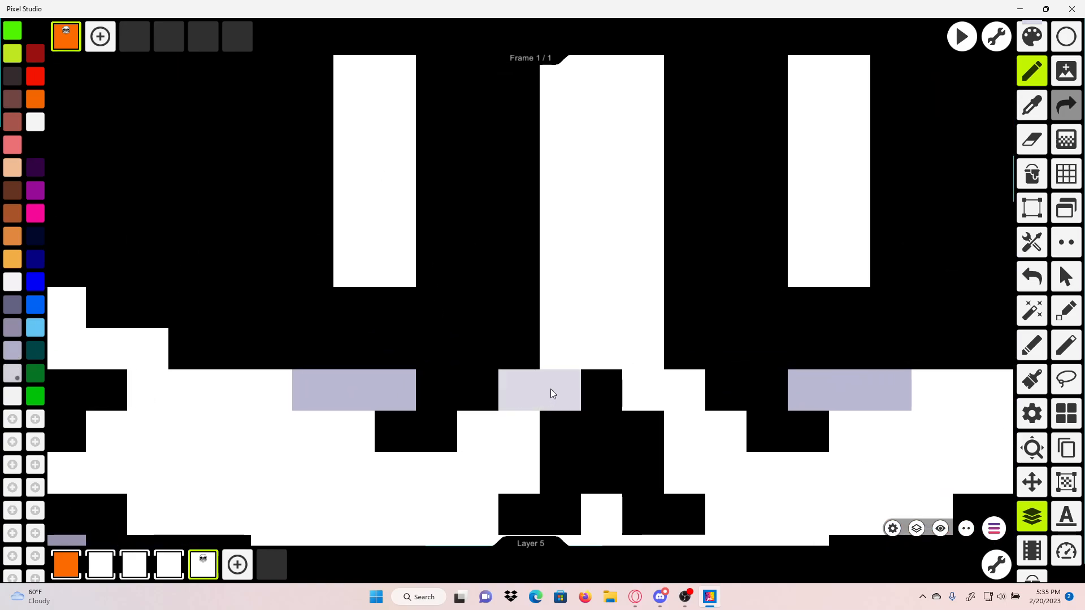
pyautogui.click(511, 416)
pyautogui.scroll(-2, 530, 398)
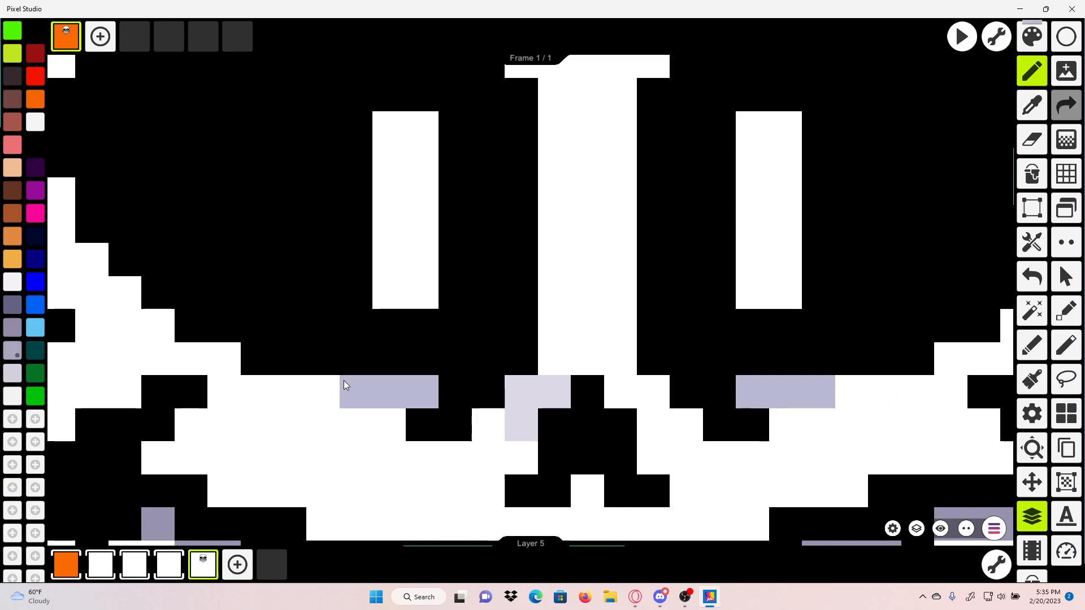
pyautogui.moveTo(516, 428); pyautogui.dragTo(555, 391)
pyautogui.click(681, 423)
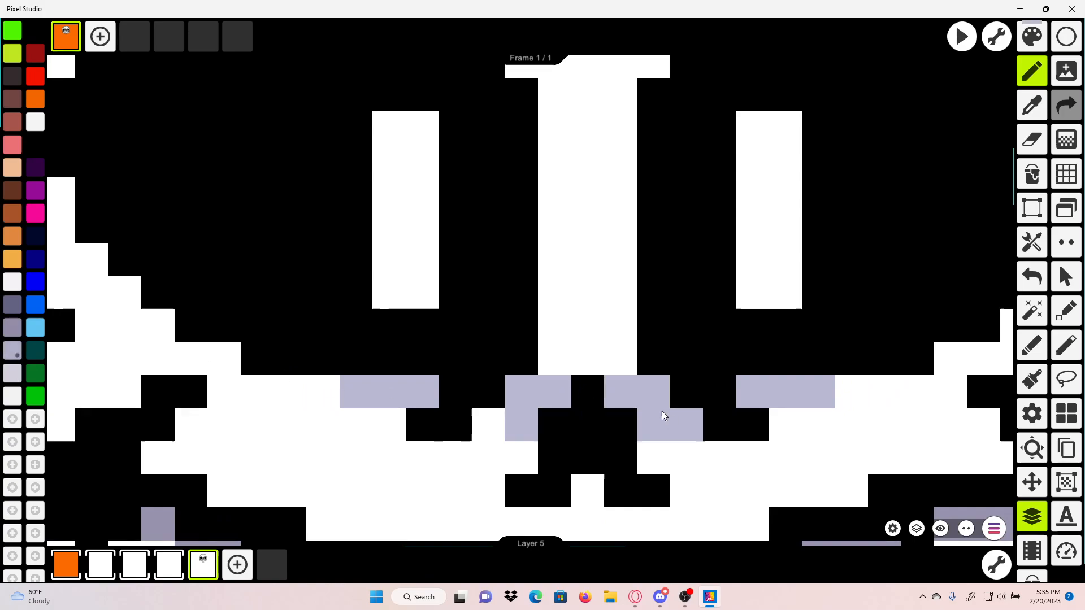
# Step: Fill the white bridge between the two eye sockets with lavender, from the nose up to its five-pixel-wide top row
pyautogui.moveTo(619, 357); pyautogui.dragTo(574, 351)
pyautogui.scroll(-3, 567, 277)
pyautogui.moveTo(571, 281)
pyautogui.mouseDown()
pyautogui.moveTo(568, 341)
pyautogui.moveTo(597, 181)
pyautogui.mouseUp()
pyautogui.scroll(2, 568, 341)
pyautogui.moveTo(616, 303)
pyautogui.mouseDown()
pyautogui.moveTo(625, 169)
pyautogui.moveTo(559, 250)
pyautogui.mouseUp()
pyautogui.scroll(-3, 560, 268)
pyautogui.scroll(3, 560, 268)
pyautogui.moveTo(582, 182); pyautogui.dragTo(527, 175)
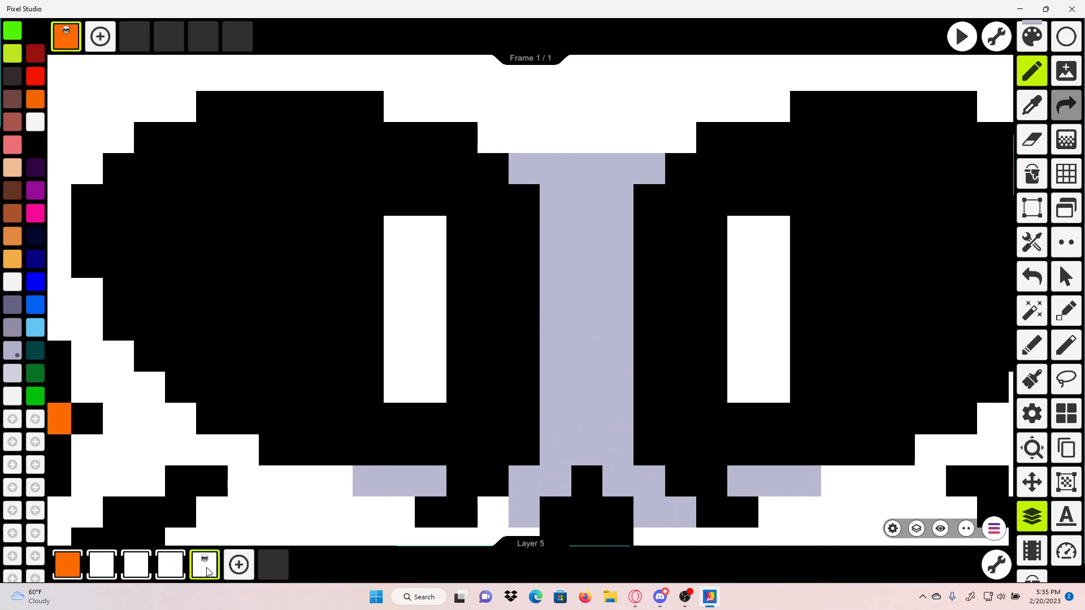
pyautogui.scroll(-4, 456, 439)
pyautogui.scroll(-2, 455, 435)
pyautogui.scroll(6, 454, 435)
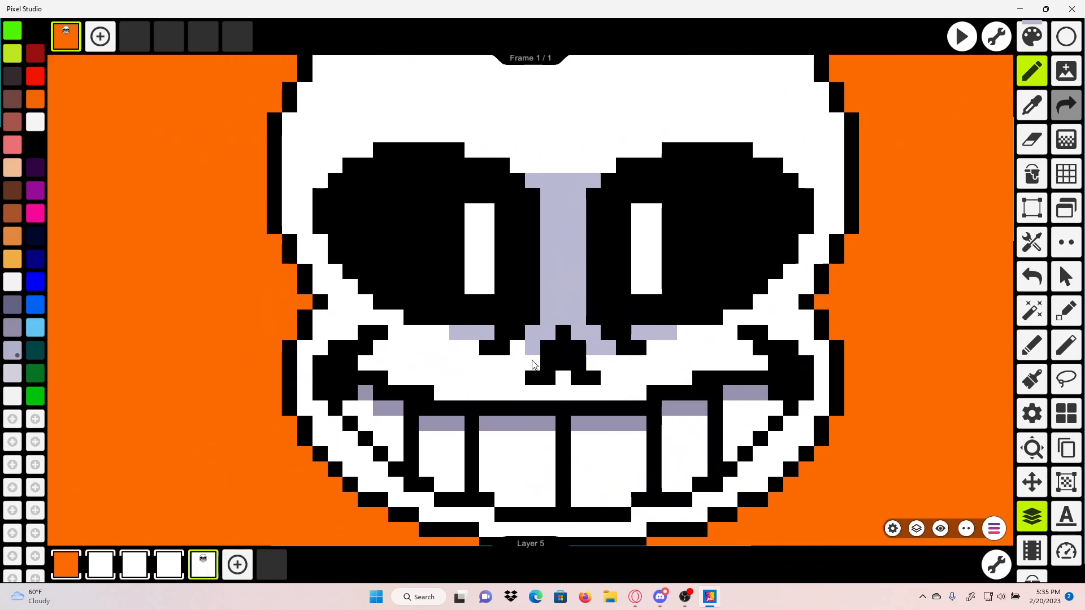
# Step: Add a seven-pixel-wide lavender row on top of the nose bridge, reaching the inner corners of both sockets
pyautogui.scroll(4, 537, 297)
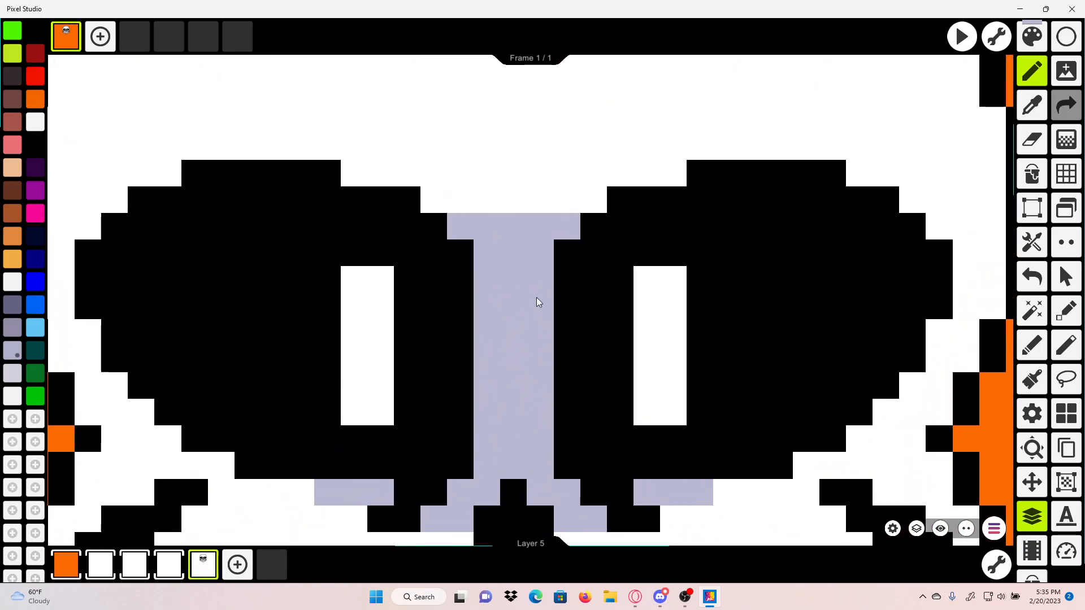
pyautogui.click(399, 205)
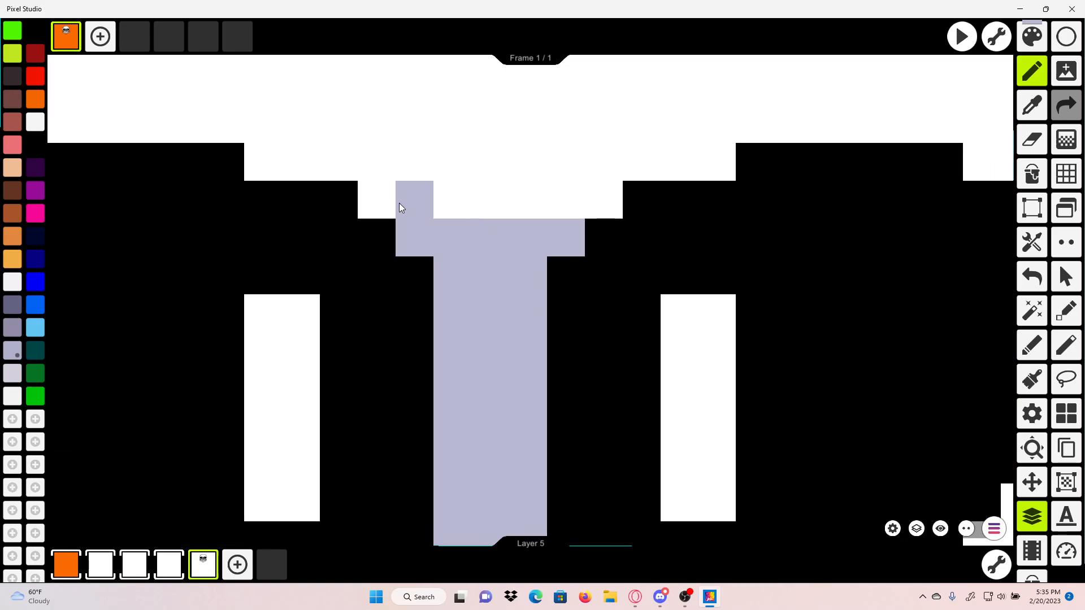
pyautogui.click(576, 205)
pyautogui.scroll(-3, 594, 219)
pyautogui.scroll(1, 591, 241)
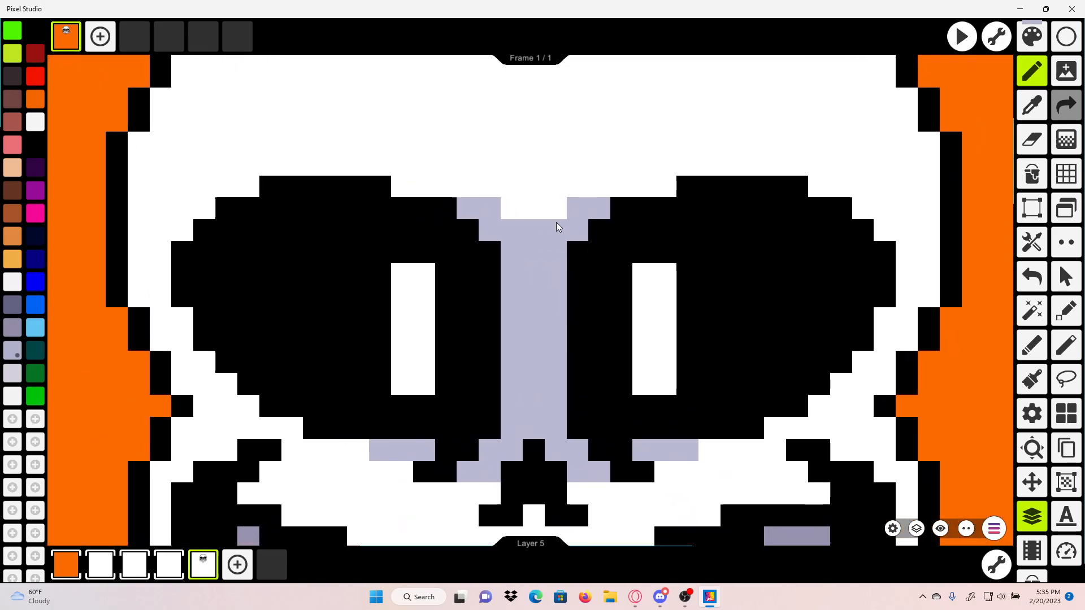
pyautogui.scroll(-2, 544, 210)
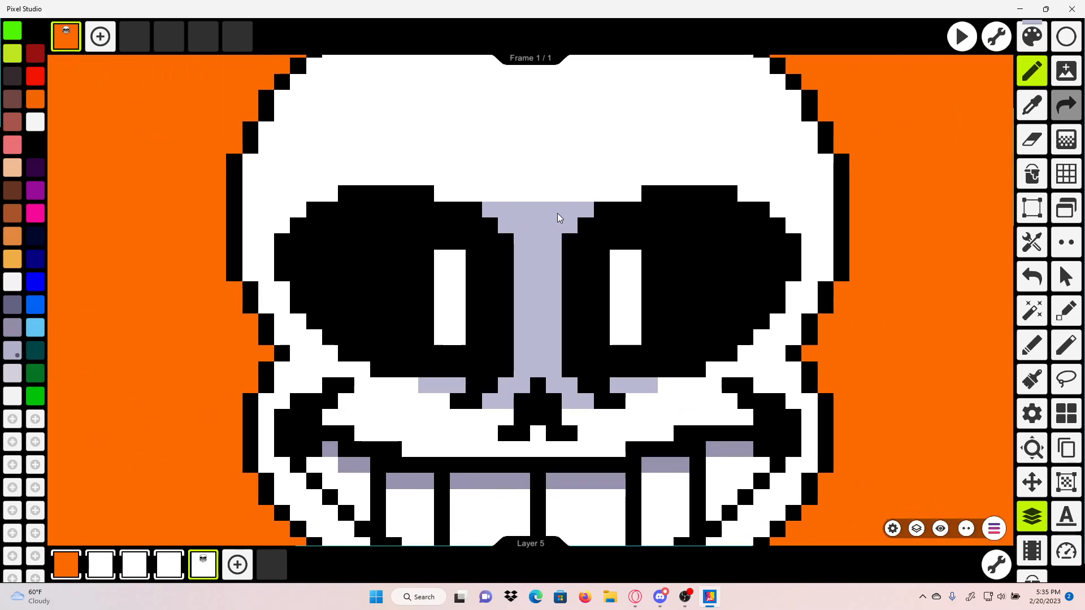
# Step: Paint a pale lavender-gray peak on the forehead above the bridge, narrowing from five pixels wide to a single-pixel tip
pyautogui.click(16, 370)
pyautogui.scroll(2, 468, 186)
pyautogui.moveTo(468, 187); pyautogui.dragTo(541, 195)
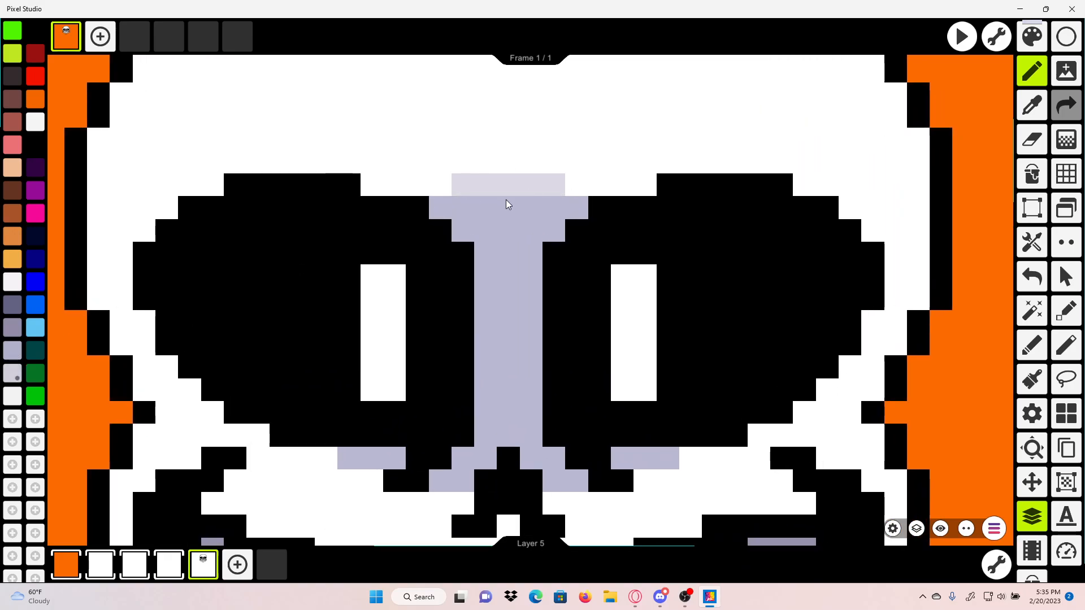
pyautogui.click(1032, 277)
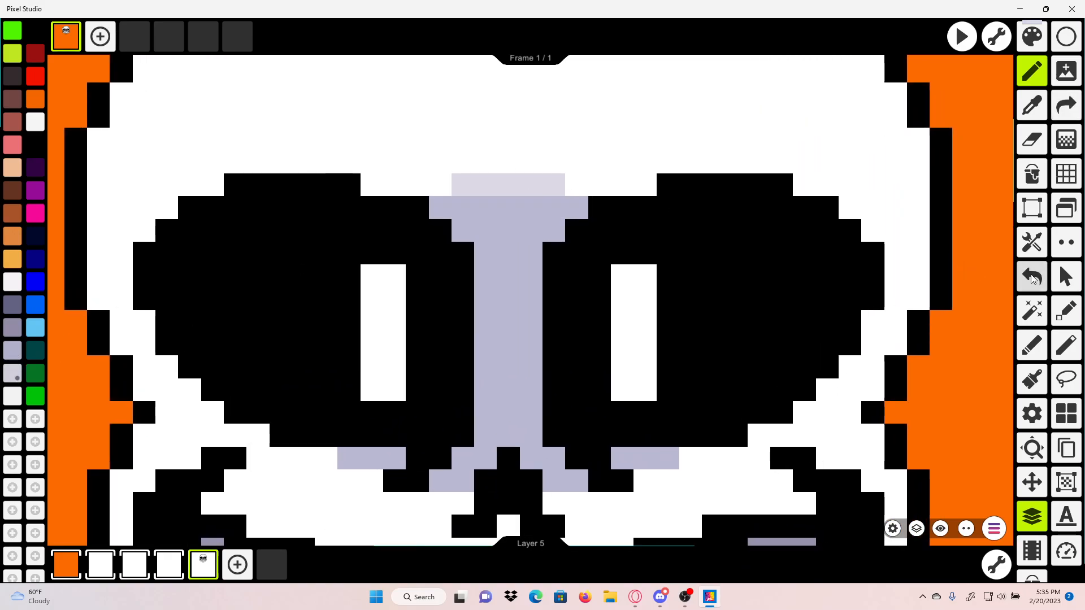
pyautogui.scroll(1, 813, 250)
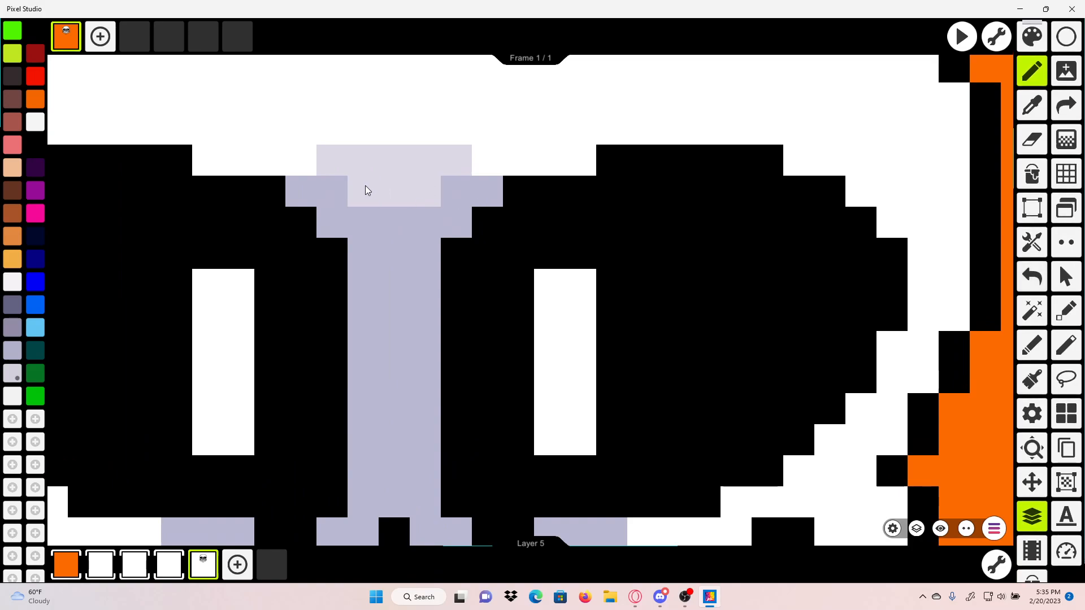
pyautogui.moveTo(365, 185); pyautogui.dragTo(368, 184)
pyautogui.scroll(-3, 369, 133)
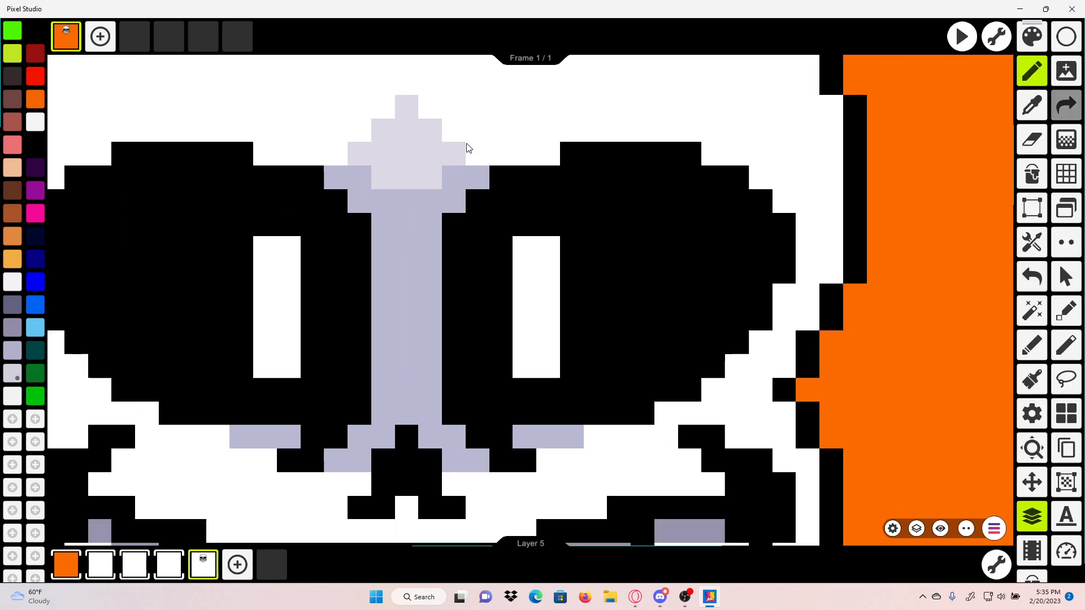
pyautogui.scroll(3, 500, 216)
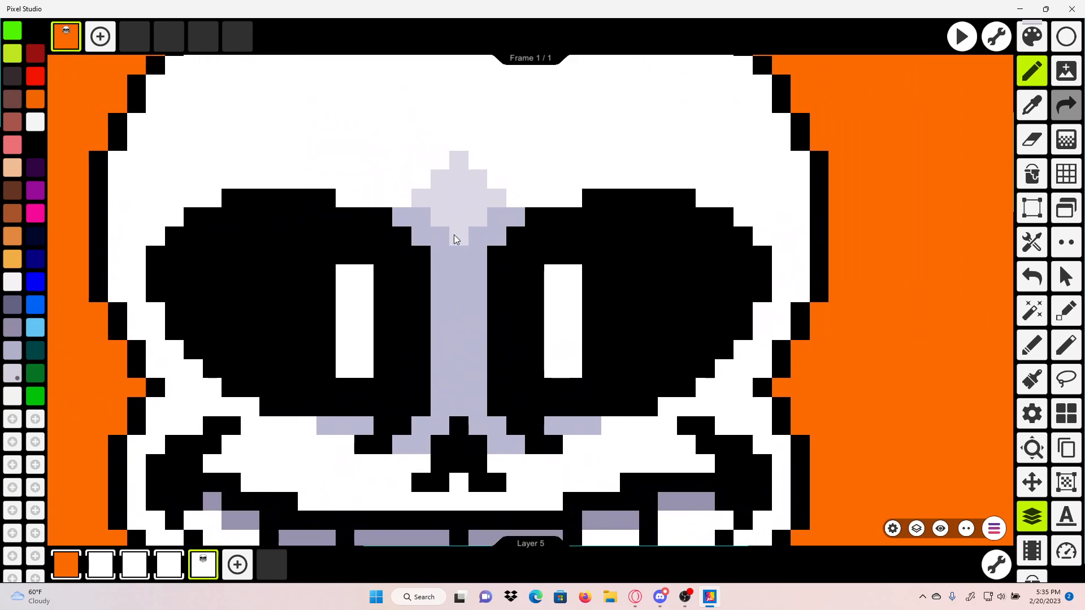
# Step: Undo the pale pixel extending down into the bridge and make the forehead peak one pixel taller, three pixels wide below its tip
pyautogui.scroll(-4, 550, 215)
pyautogui.click(1037, 274)
pyautogui.click(1036, 275)
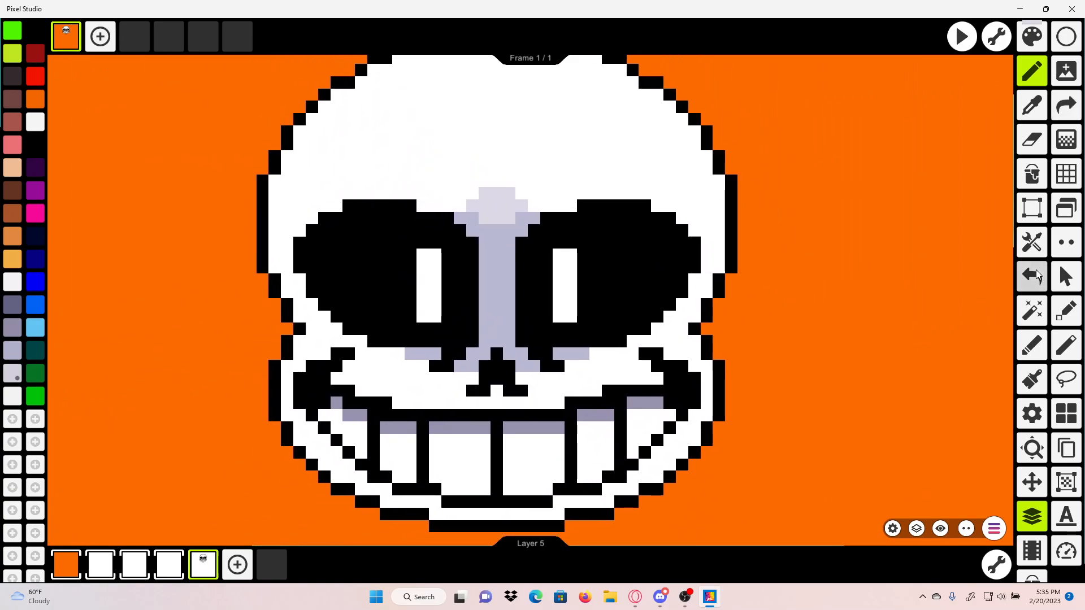
pyautogui.click(1062, 103)
pyautogui.scroll(4, 487, 155)
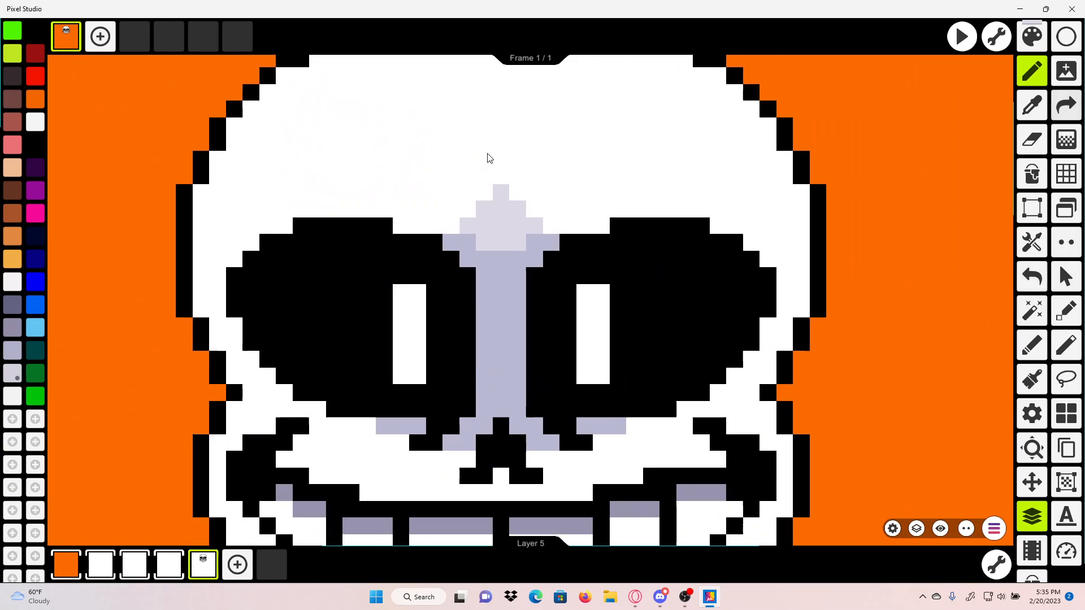
pyautogui.click(490, 198)
pyautogui.click(526, 197)
pyautogui.click(508, 179)
pyautogui.scroll(-2, 509, 180)
pyautogui.scroll(-3, 519, 186)
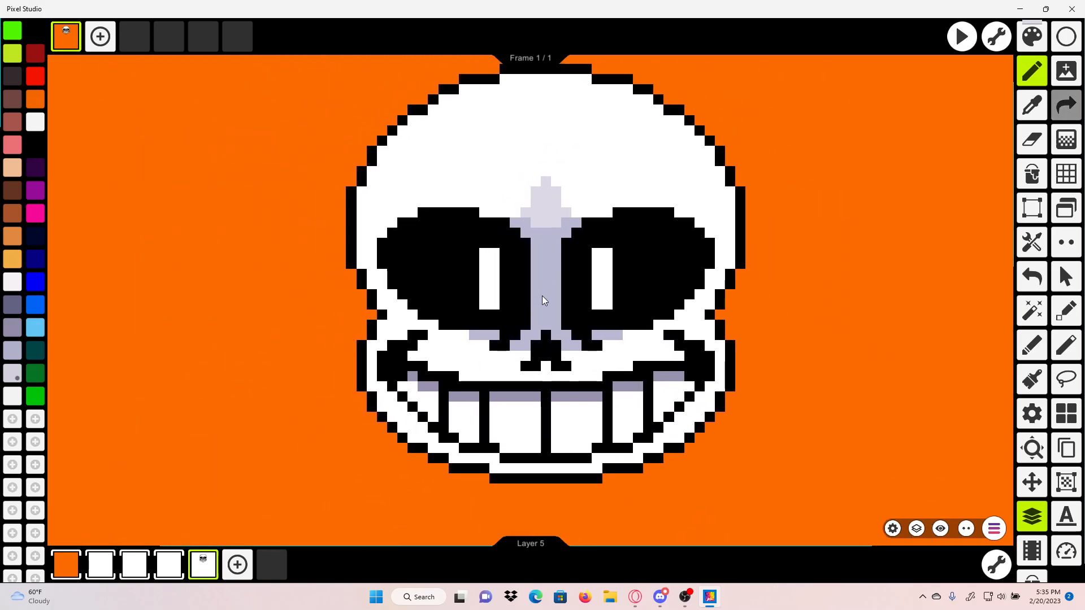
# Step: Try shading the stepped corner pixels along the right eye socket's outer edge with the grayish-purple palette colour
pyautogui.click(11, 328)
pyautogui.scroll(5, 659, 206)
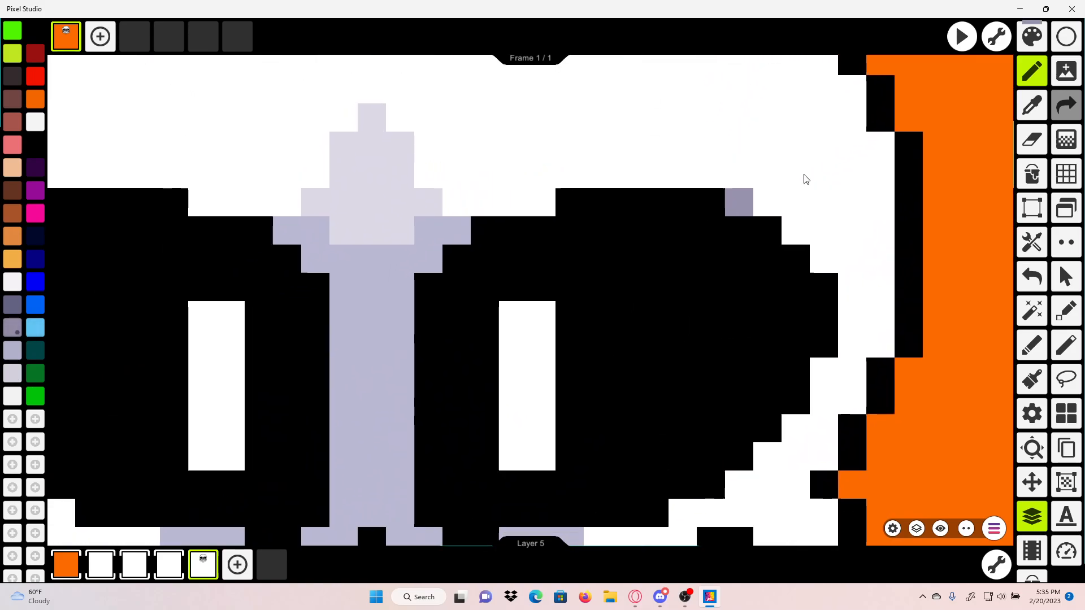
pyautogui.moveTo(772, 248); pyautogui.dragTo(825, 147)
pyautogui.click(735, 412)
pyautogui.click(793, 380)
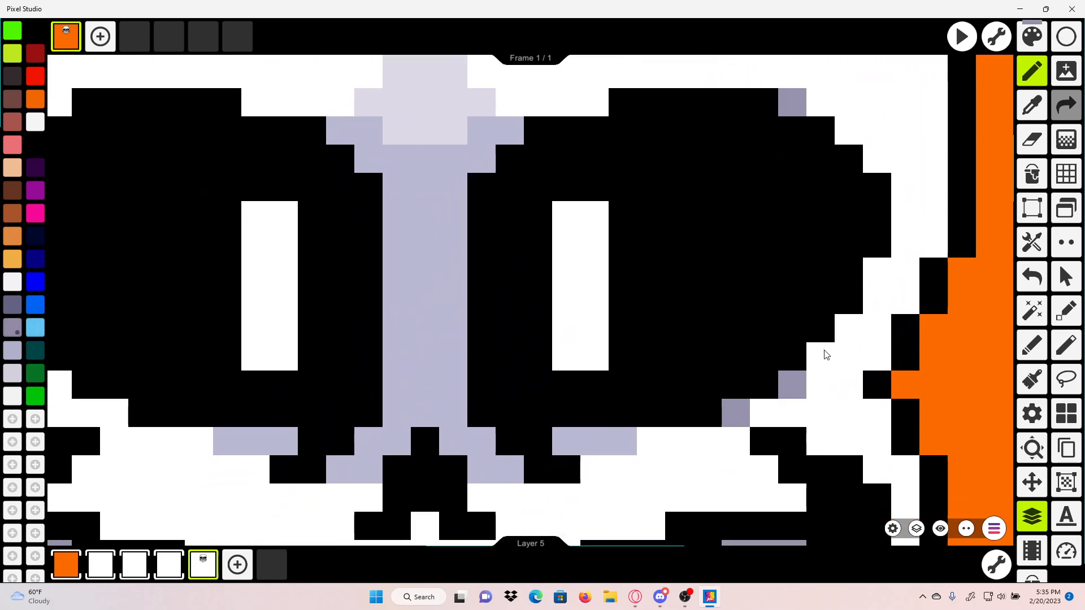
pyautogui.click(849, 328)
pyautogui.click(877, 272)
pyautogui.click(877, 158)
pyautogui.scroll(-4, 893, 181)
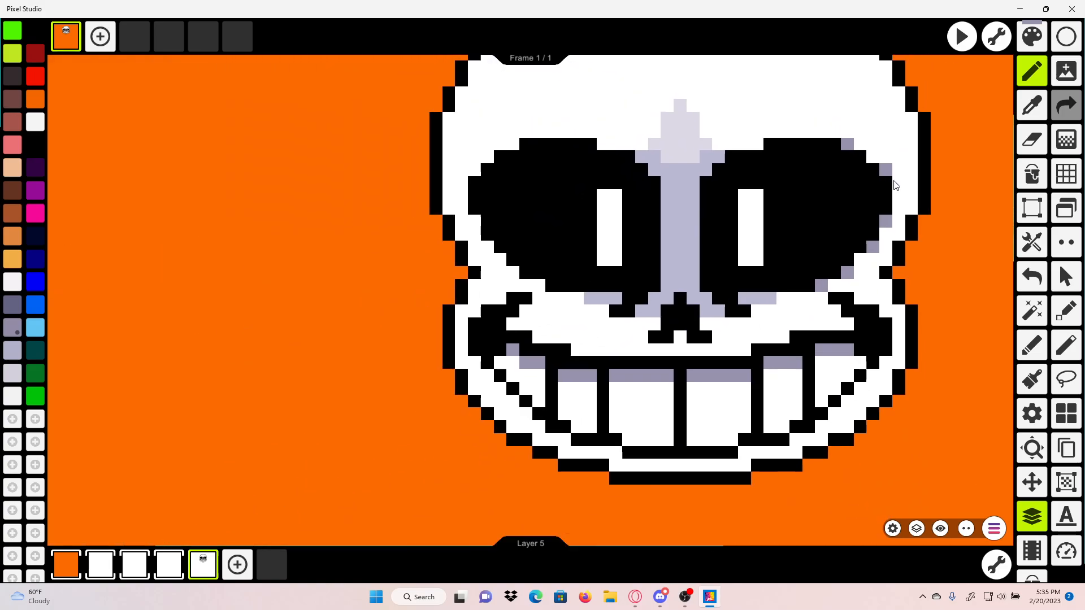
pyautogui.scroll(-1, 894, 180)
pyautogui.moveTo(893, 181); pyautogui.dragTo(875, 202)
# Step: Undo all grayish-purple pixels around the right eye socket, redoing the forehead peak strokes removed along with them
pyautogui.click(1030, 270)
pyautogui.click(1029, 270)
pyautogui.click(1030, 270)
pyautogui.click(1030, 270)
pyautogui.click(1030, 270)
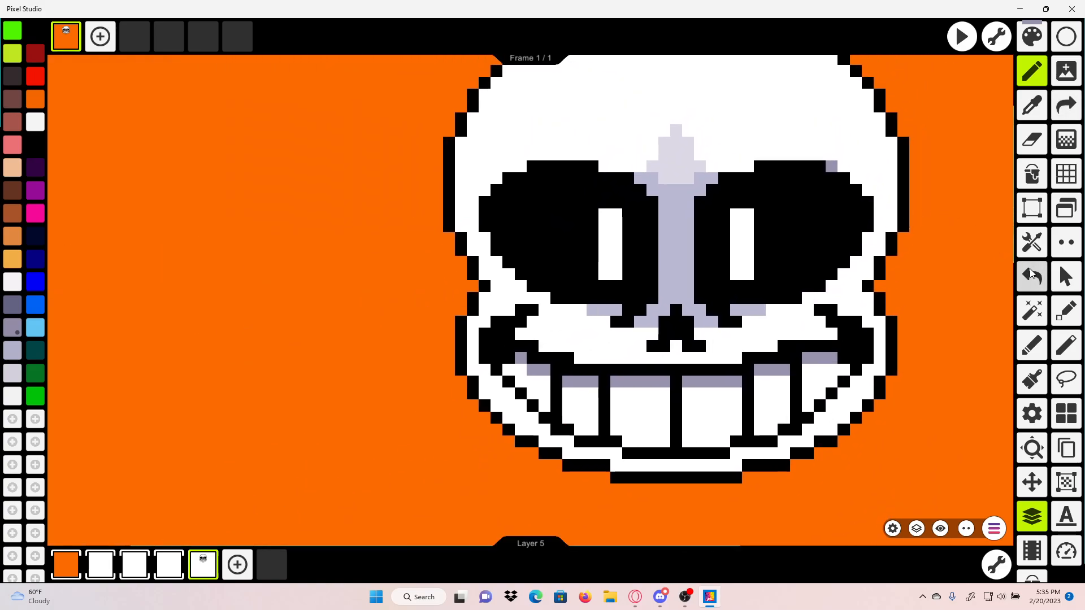
pyautogui.click(1030, 270)
pyautogui.click(1030, 270)
pyautogui.click(1030, 270)
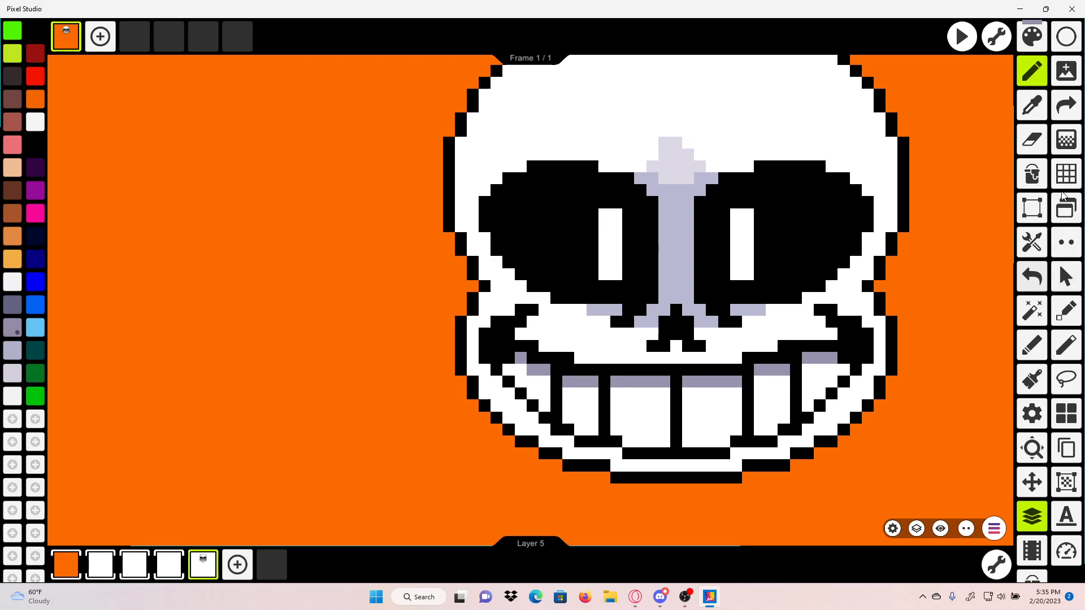
pyautogui.click(1049, 112)
pyautogui.click(1049, 112)
# Step: Shade three pixels around the inward notch on each side of the skull outline in grayish purple
pyautogui.scroll(-3, 742, 142)
pyautogui.moveTo(681, 158); pyautogui.dragTo(570, 254)
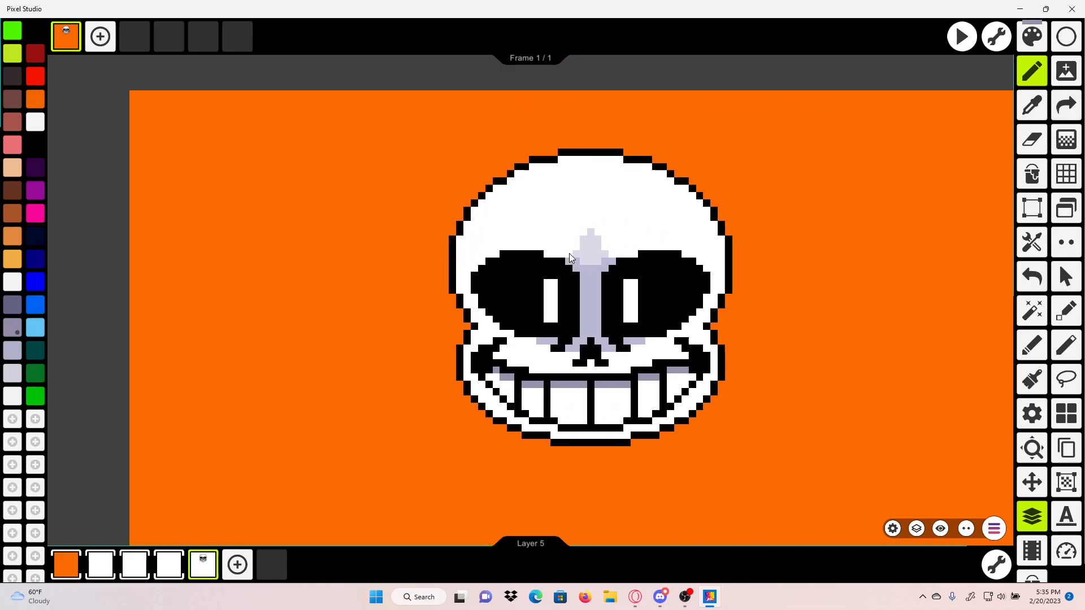
pyautogui.click(569, 261)
pyautogui.scroll(5, 487, 296)
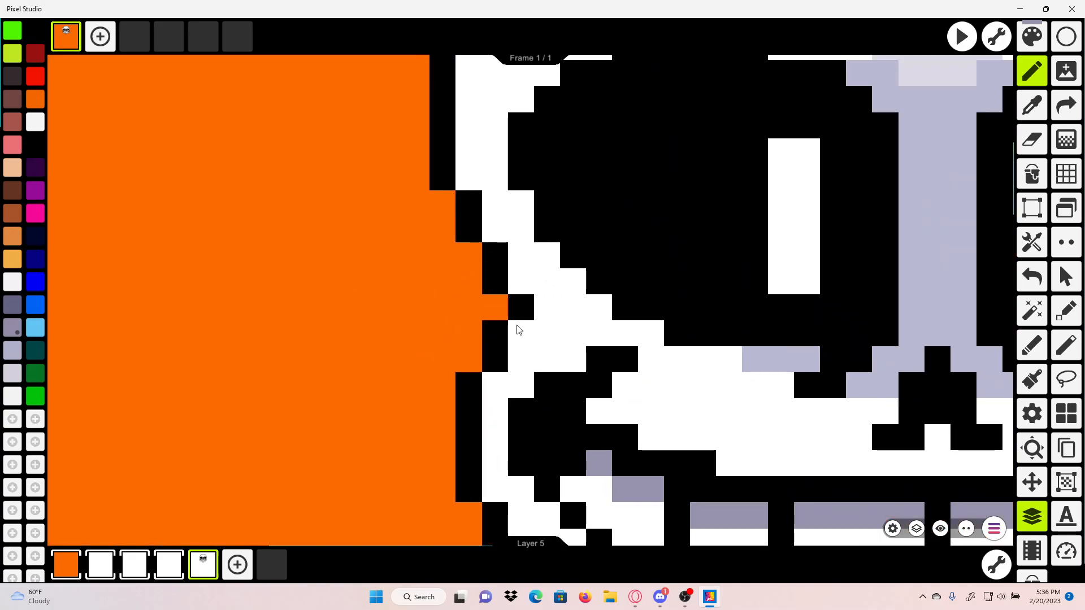
pyautogui.moveTo(519, 330); pyautogui.dragTo(543, 308)
pyautogui.scroll(-4, 581, 274)
pyautogui.scroll(2, 593, 277)
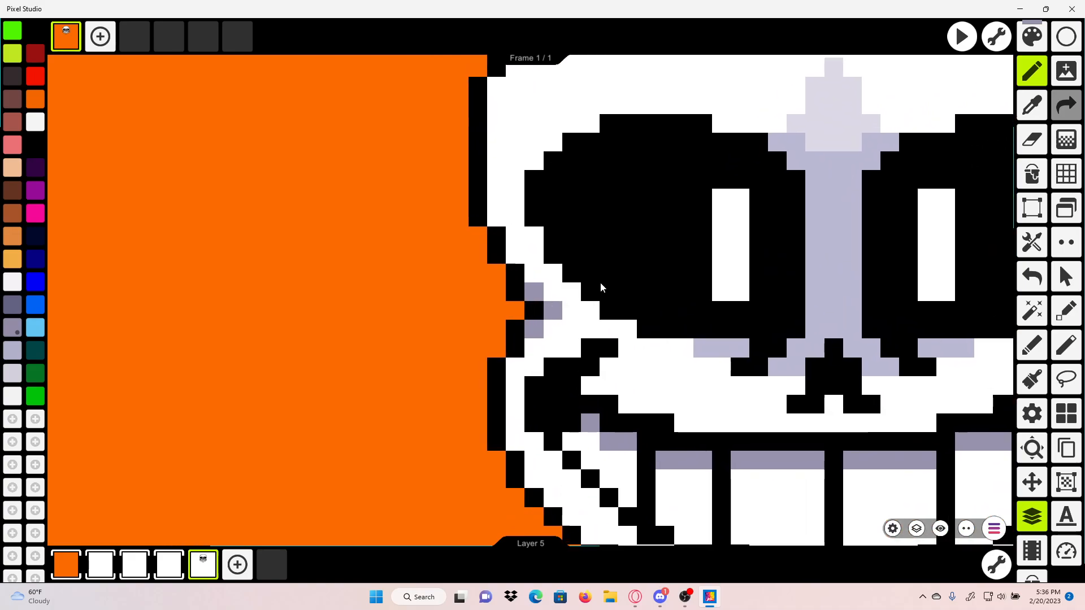
pyautogui.moveTo(753, 290); pyautogui.dragTo(373, 291)
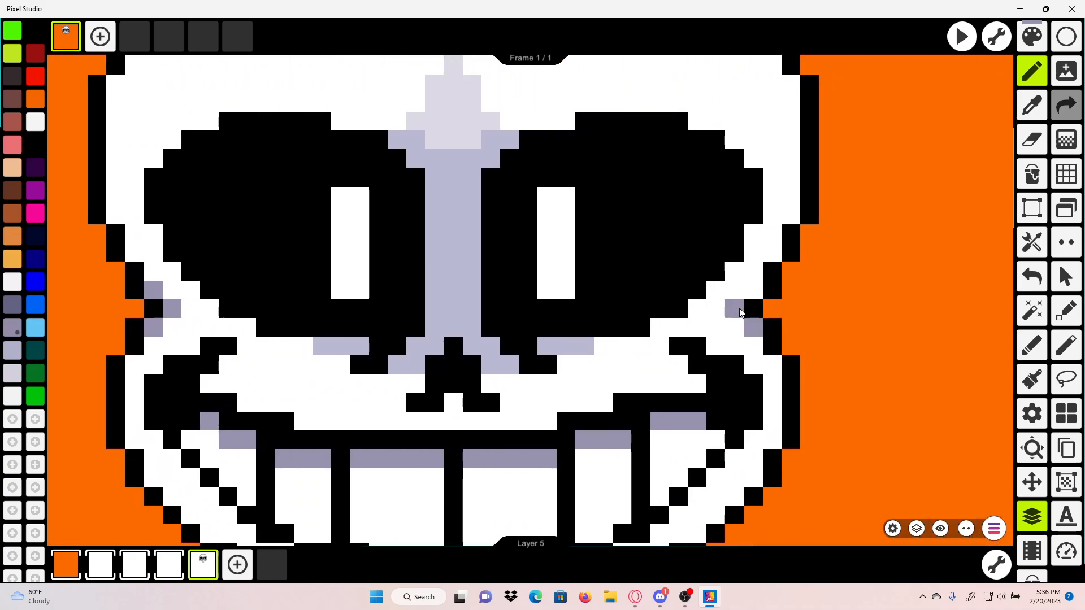
pyautogui.scroll(-3, 757, 294)
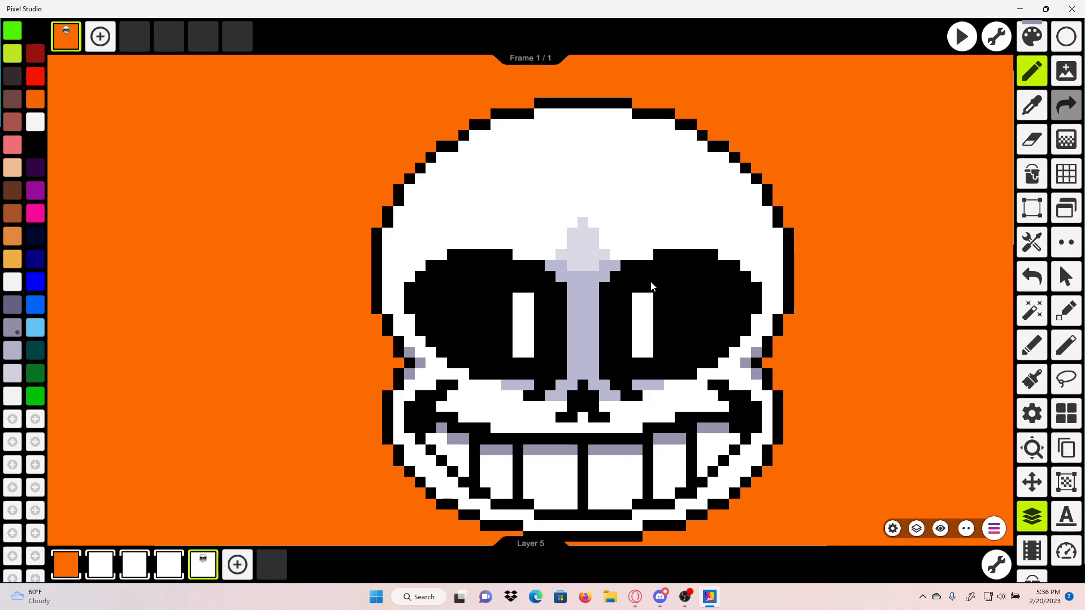
# Step: Add a two-pixel grayish-purple strip inside the skull's upper left outline, plus one pixel in the next step above
pyautogui.scroll(2, 647, 240)
pyautogui.moveTo(501, 231); pyautogui.dragTo(517, 282)
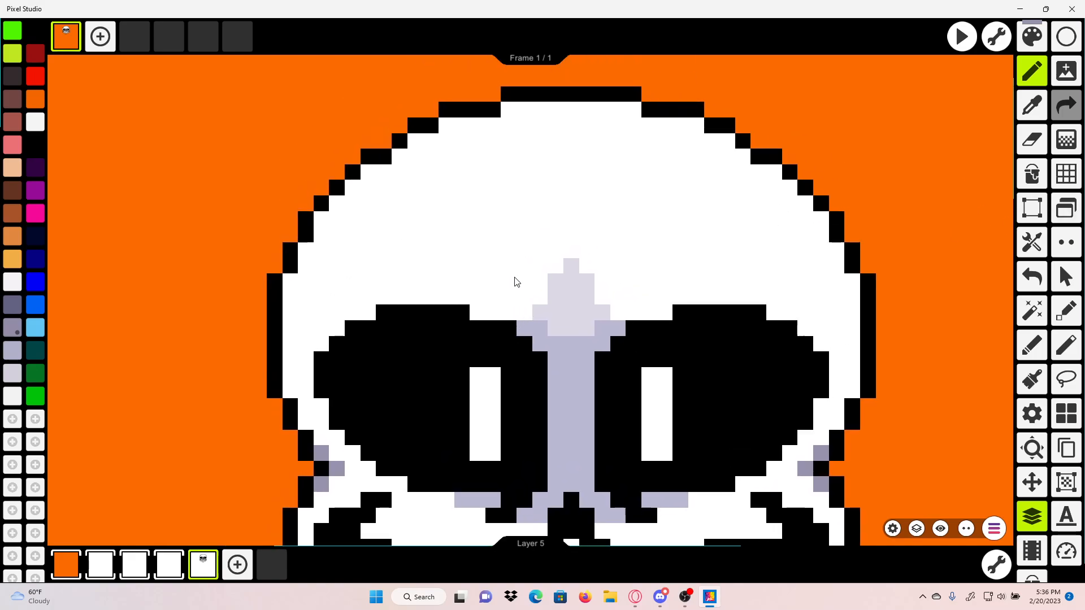
pyautogui.scroll(1, 380, 268)
pyautogui.click(259, 291)
pyautogui.click(258, 310)
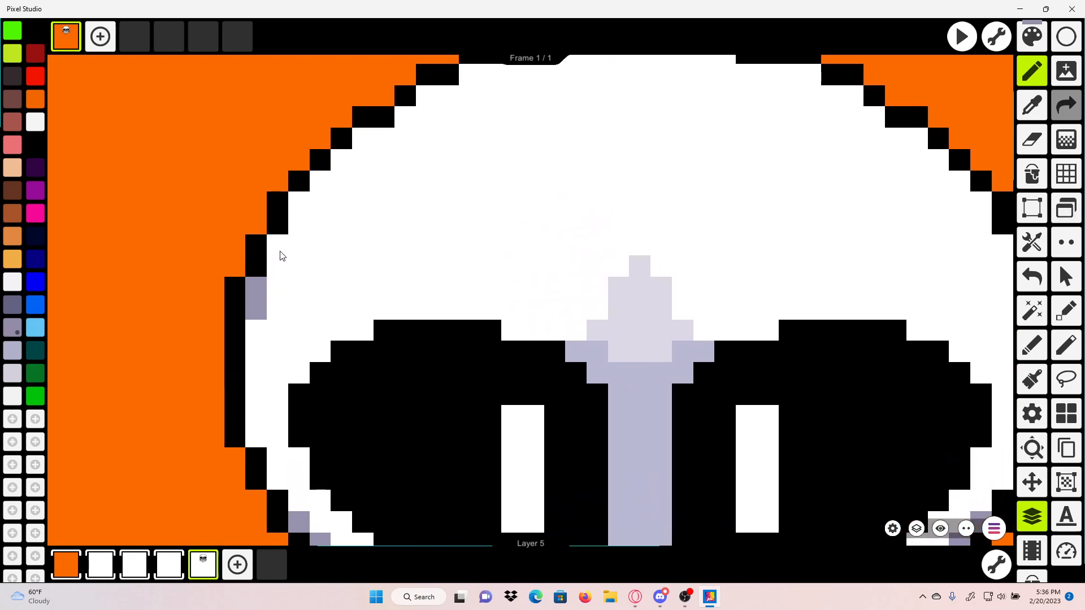
# Step: Switch to Discord, start streaming the Pixel Studio window to the connected voice channel, and return to Pixel Studio
pyautogui.click(660, 597)
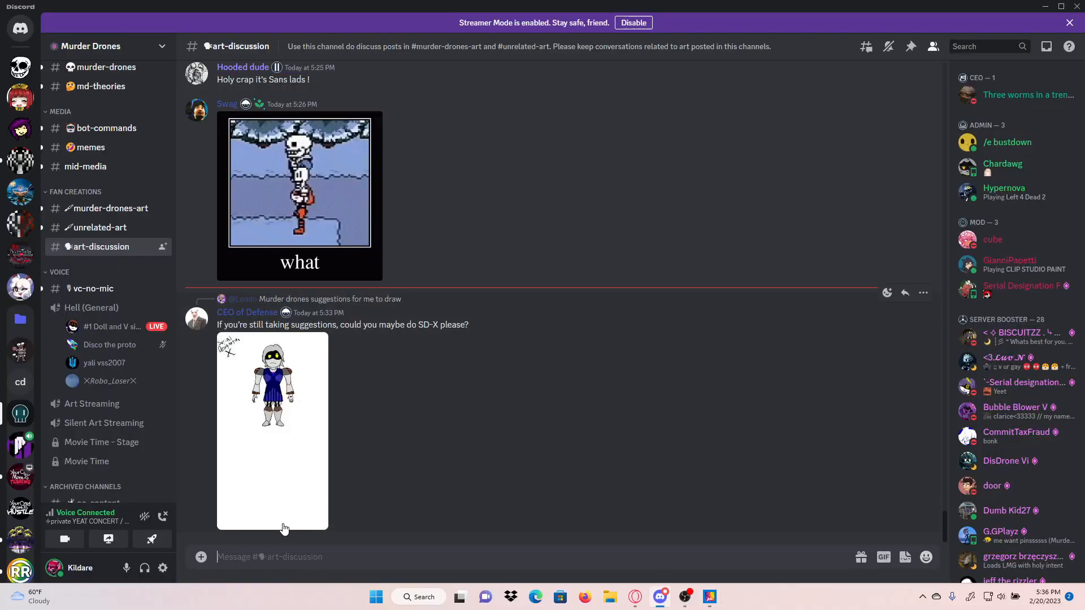
pyautogui.scroll(-1, 95, 463)
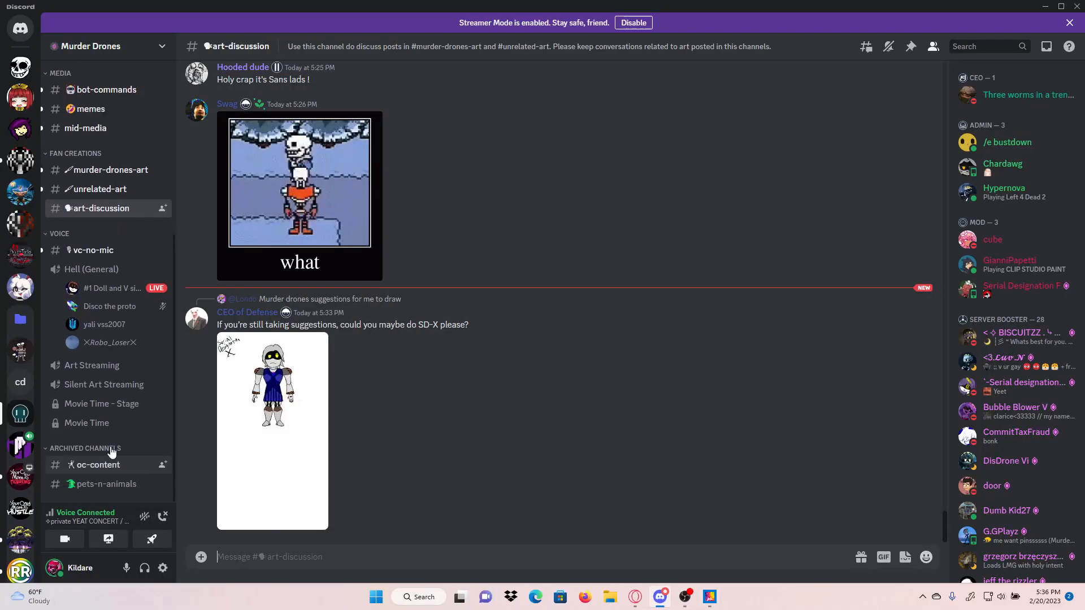
pyautogui.click(109, 540)
pyautogui.click(607, 282)
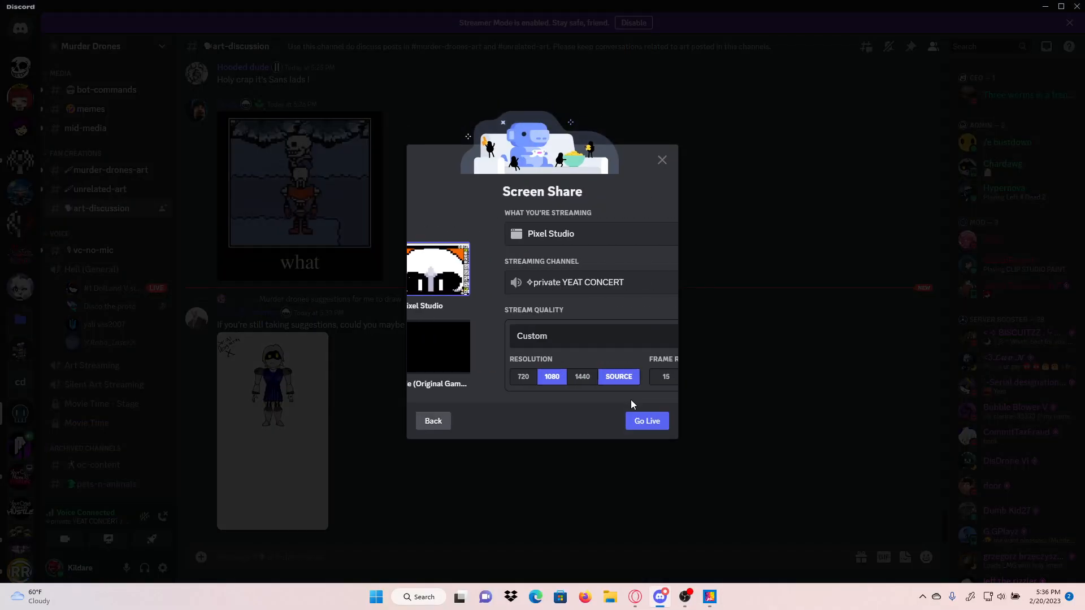
pyautogui.click(647, 421)
pyautogui.click(710, 597)
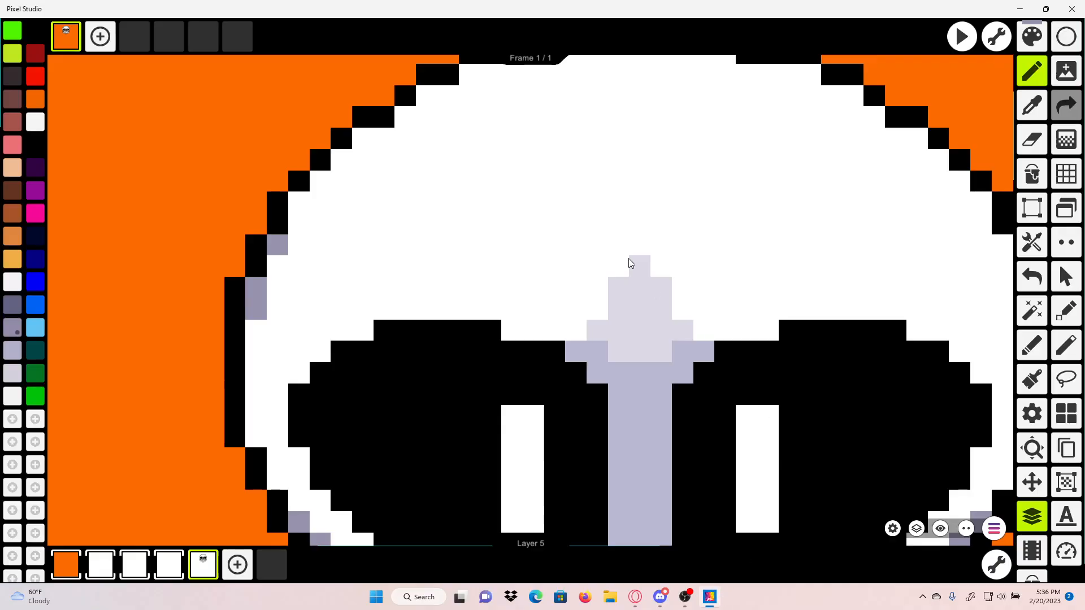
pyautogui.moveTo(603, 236); pyautogui.dragTo(597, 237)
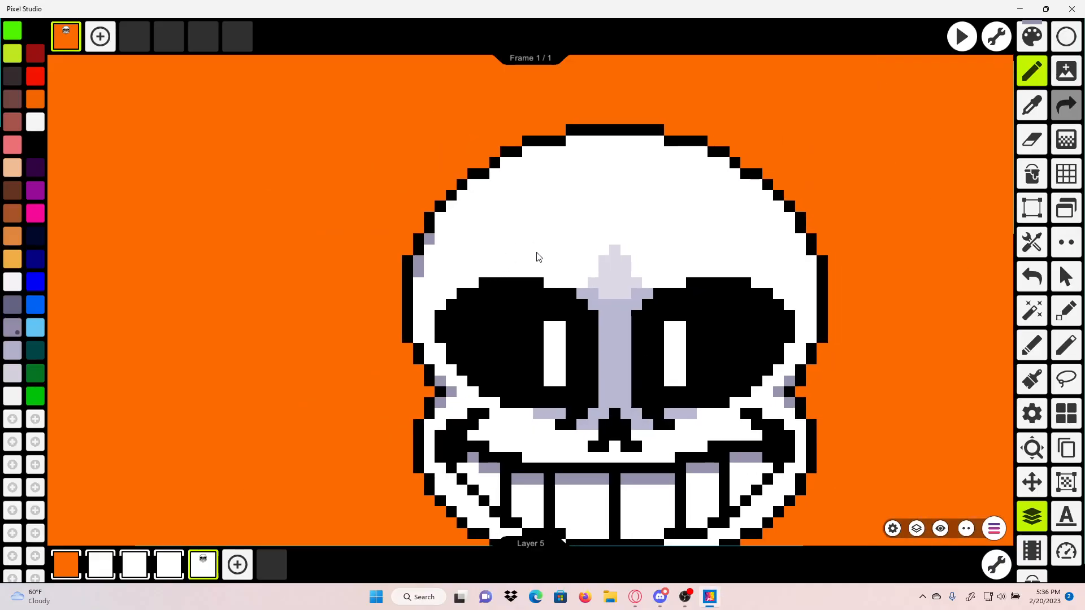
pyautogui.scroll(5, 599, 281)
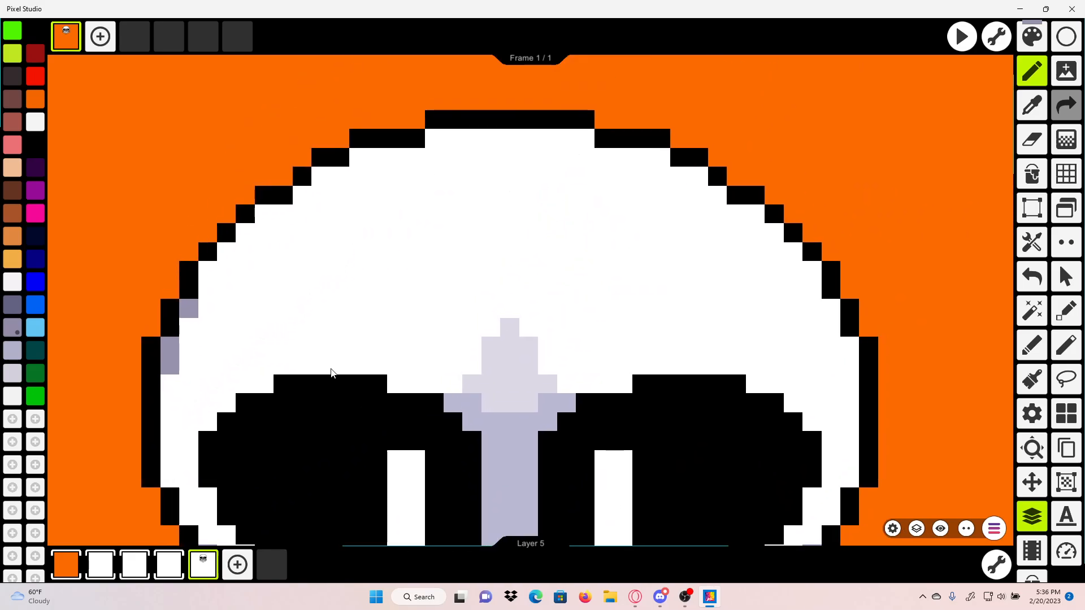
# Step: Continue the grayish-purple shading up the skull's upper left outline, adding one pixel inside each step
pyautogui.click(208, 272)
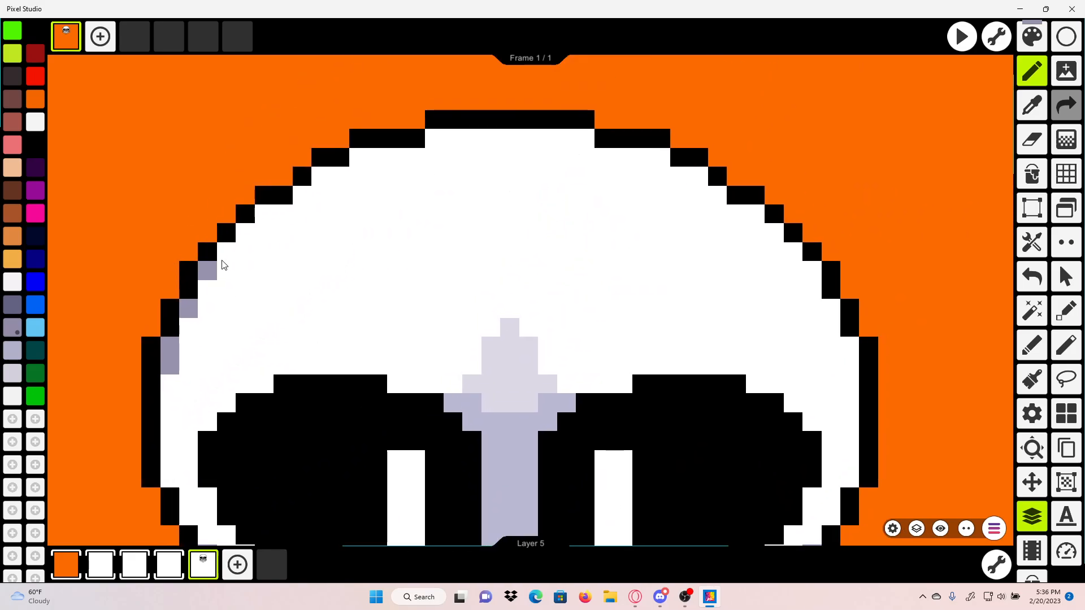
pyautogui.click(227, 252)
pyautogui.click(247, 236)
pyautogui.click(265, 218)
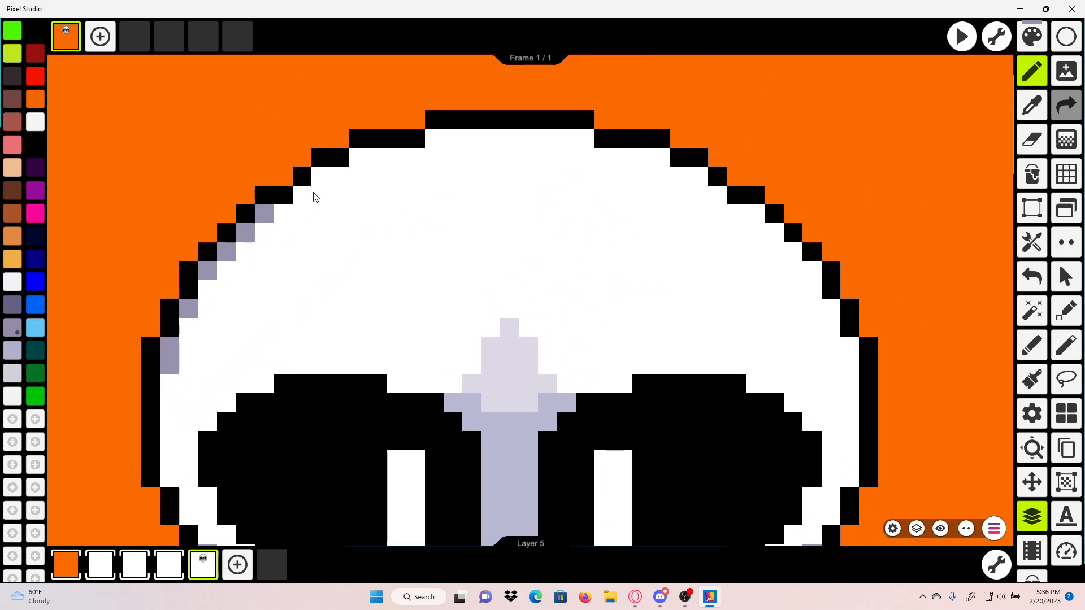
pyautogui.click(303, 196)
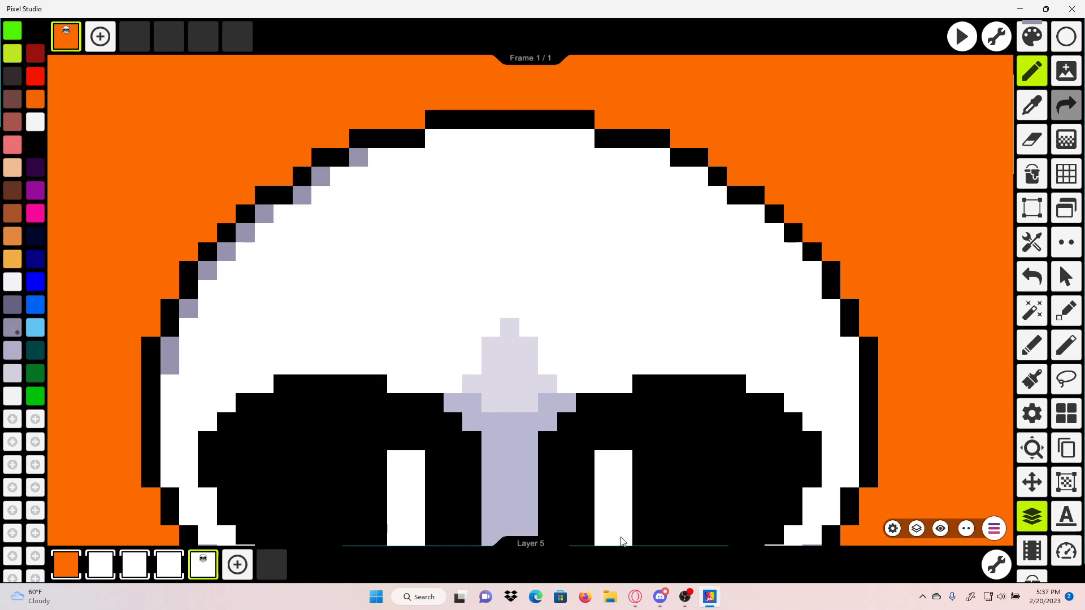
# Step: Switch to Discord, view the MEGALOBATTLES server, and return to Pixel Studio
pyautogui.click(660, 596)
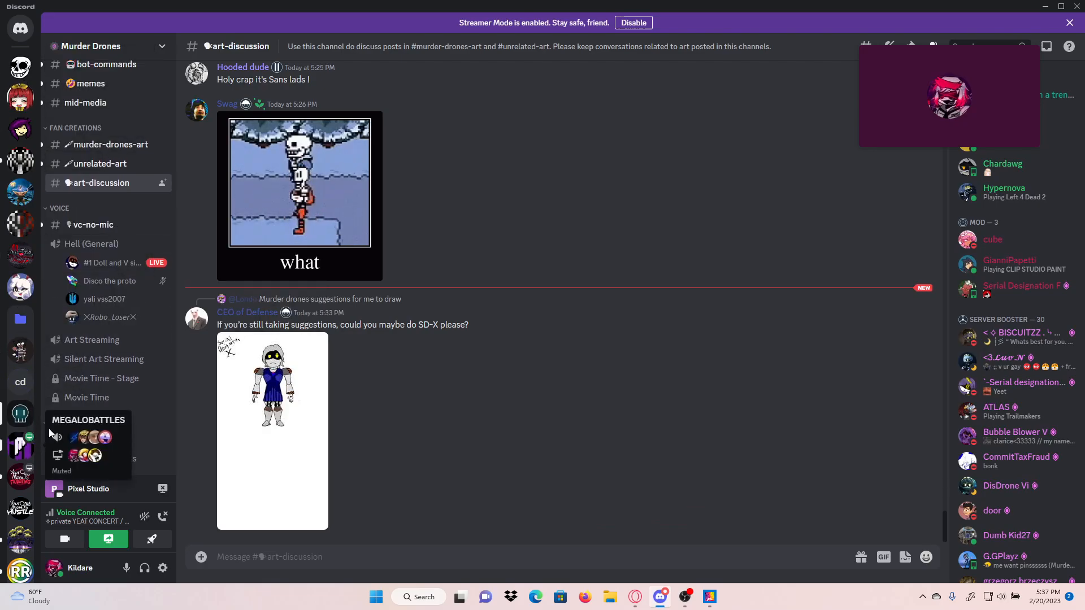
pyautogui.click(22, 443)
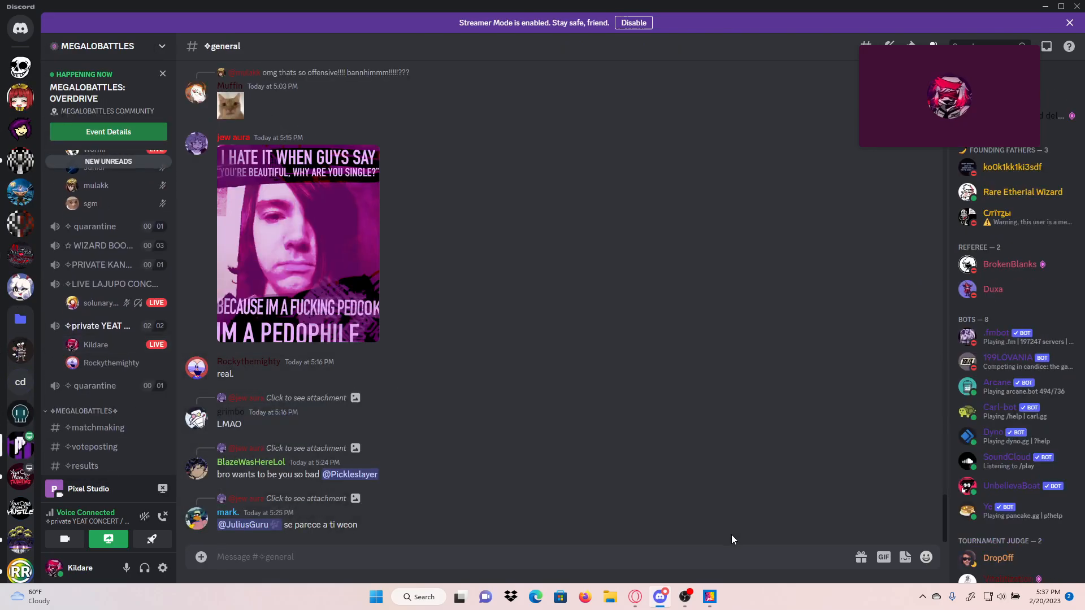
pyautogui.click(709, 596)
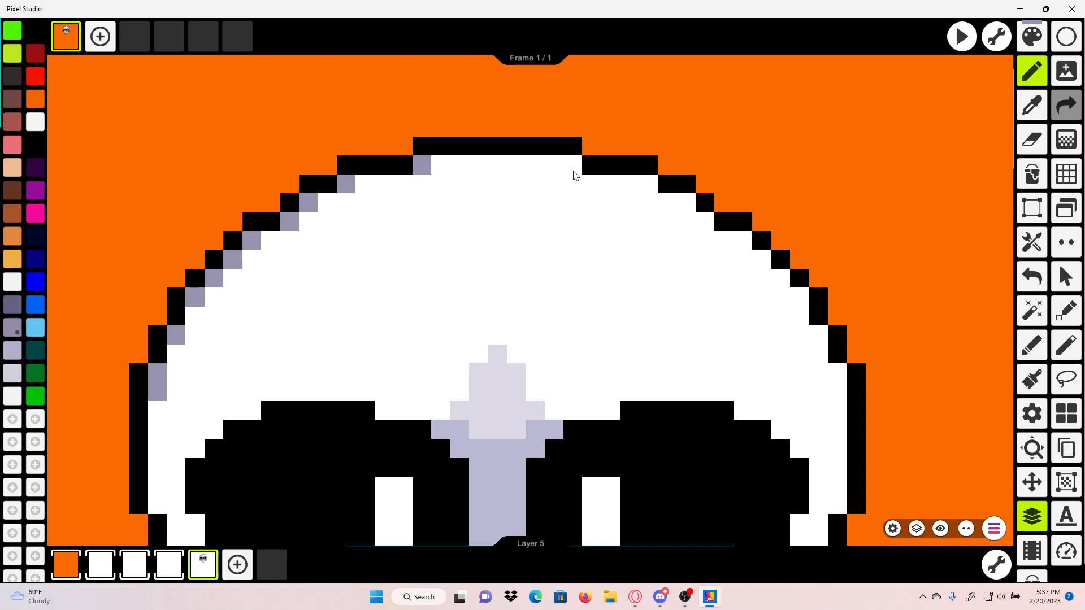
# Step: Add single grayish-purple pixels inside the outline steps from the crown down the skull's upper right curve
pyautogui.scroll(-5, 577, 201)
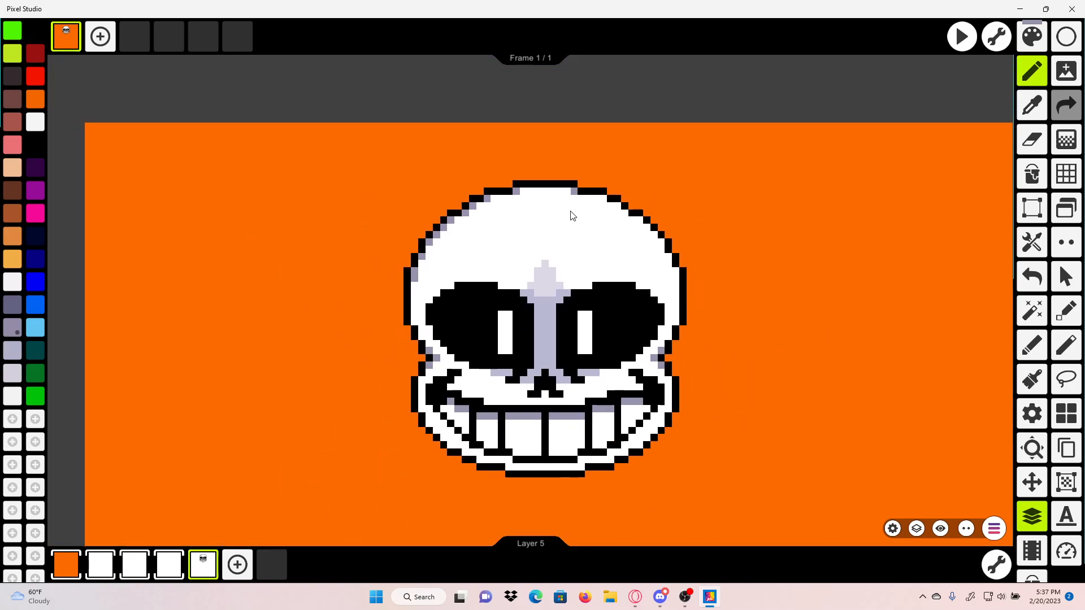
pyautogui.scroll(4, 565, 205)
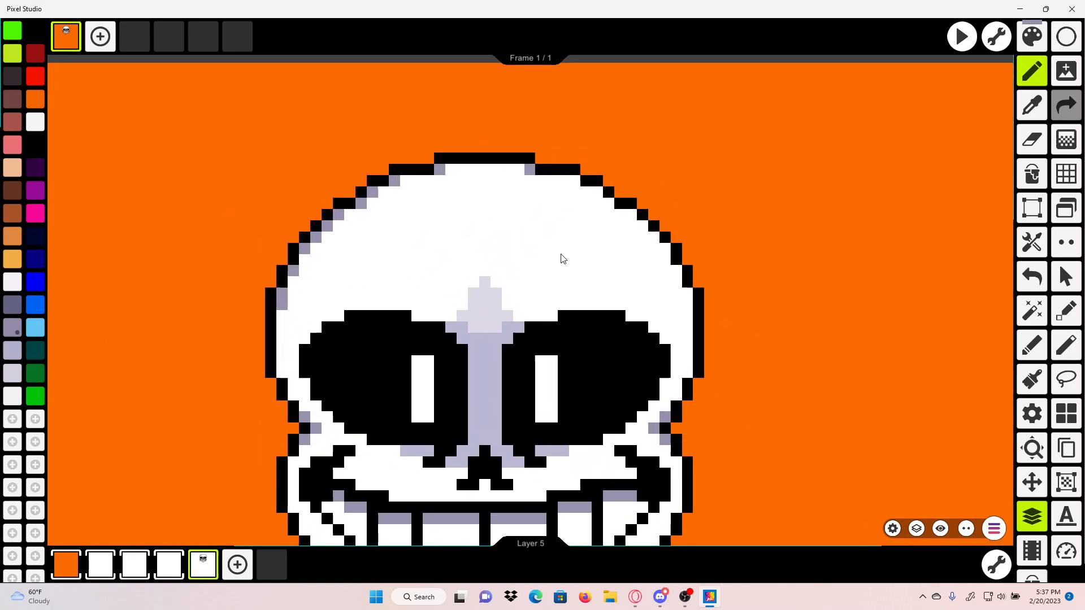
pyautogui.click(577, 163)
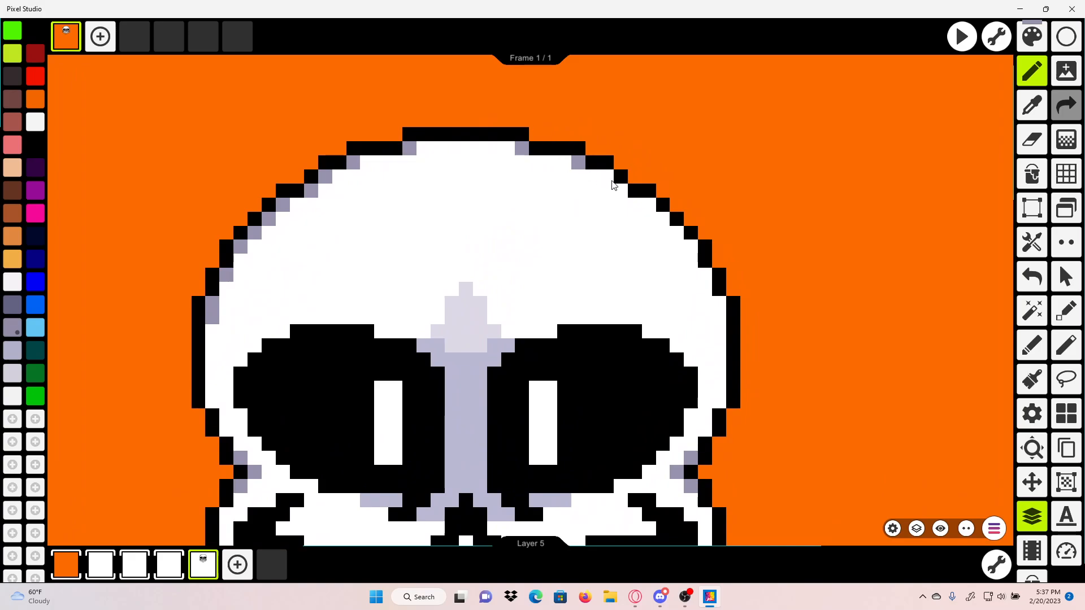
pyautogui.scroll(2, 370, 153)
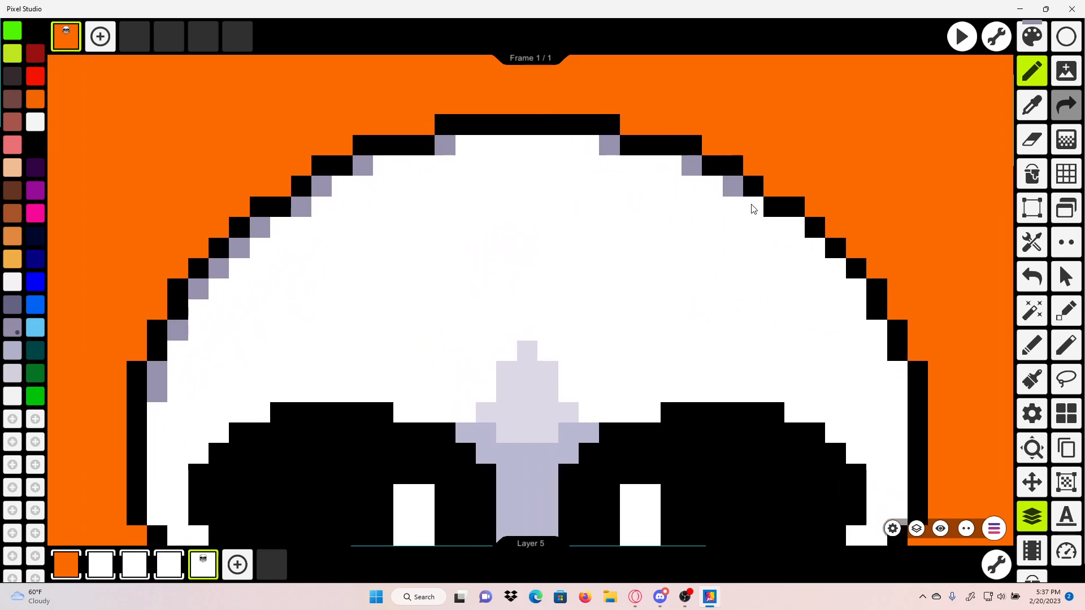
pyautogui.click(795, 230)
# Step: Try to widen the grayish-purple shading into a thick band along the skull's upper left curve
pyautogui.scroll(-4, 706, 233)
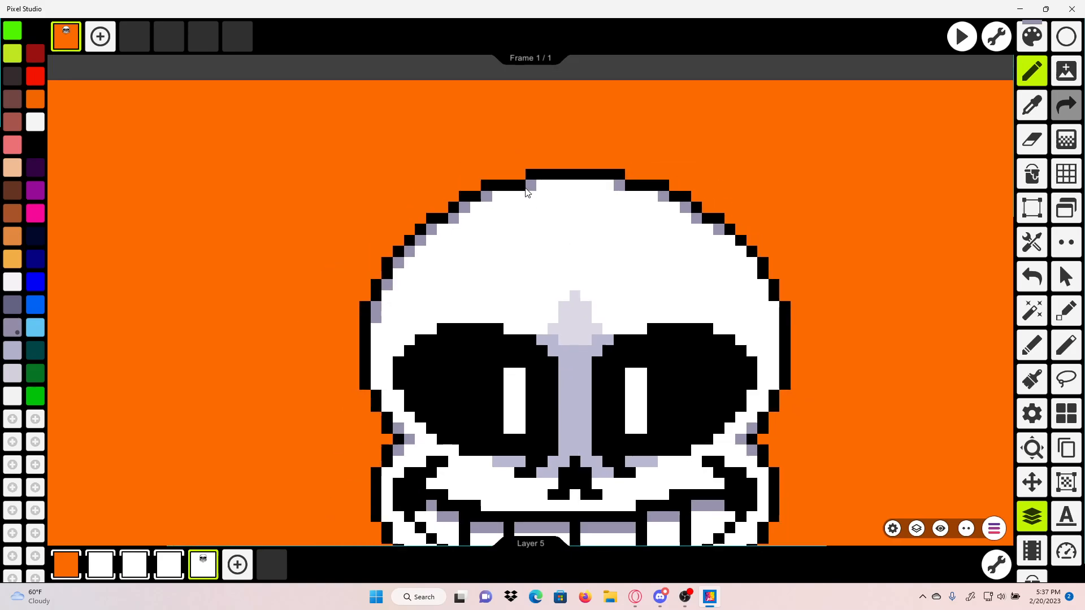
pyautogui.scroll(3, 532, 186)
pyautogui.moveTo(440, 261)
pyautogui.mouseDown()
pyautogui.moveTo(296, 388)
pyautogui.moveTo(349, 309)
pyautogui.moveTo(443, 243)
pyautogui.mouseUp()
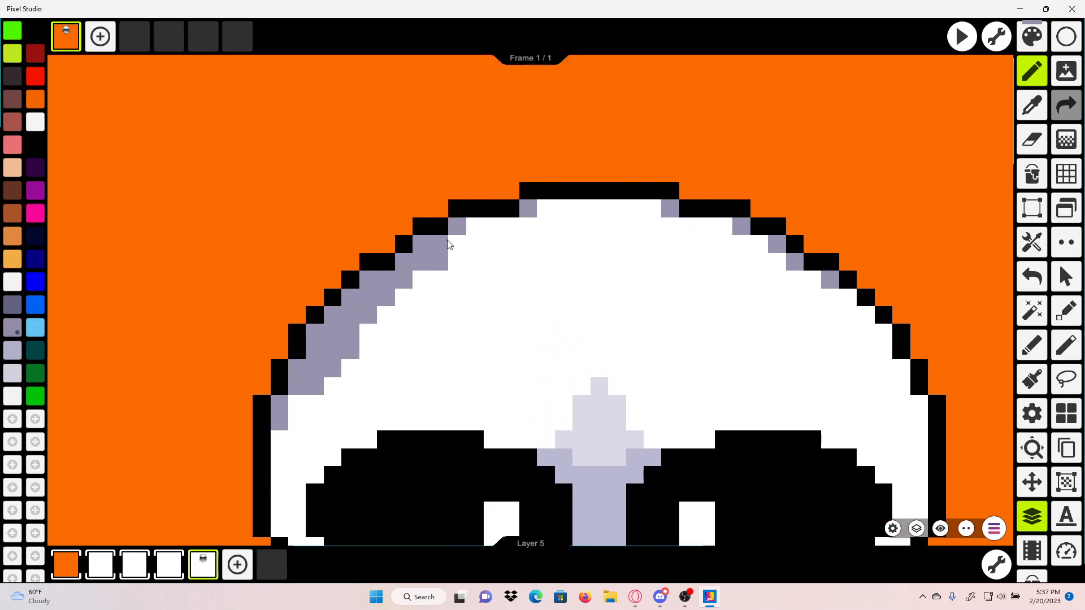
pyautogui.click(1033, 277)
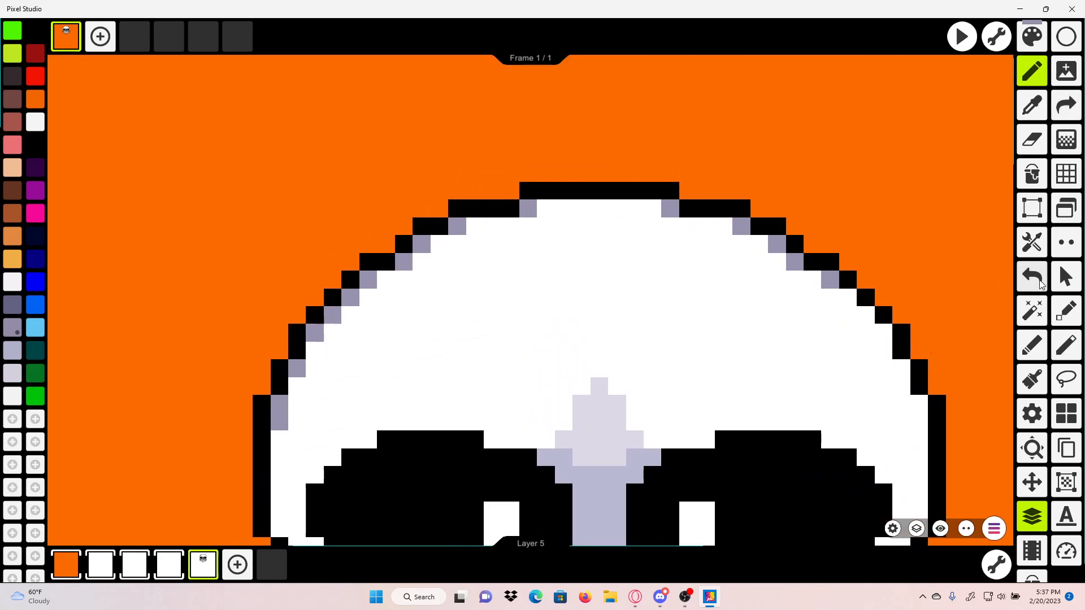
# Step: Switch to Discord, check the Voice & Video settings, and return to Pixel Studio
pyautogui.click(660, 596)
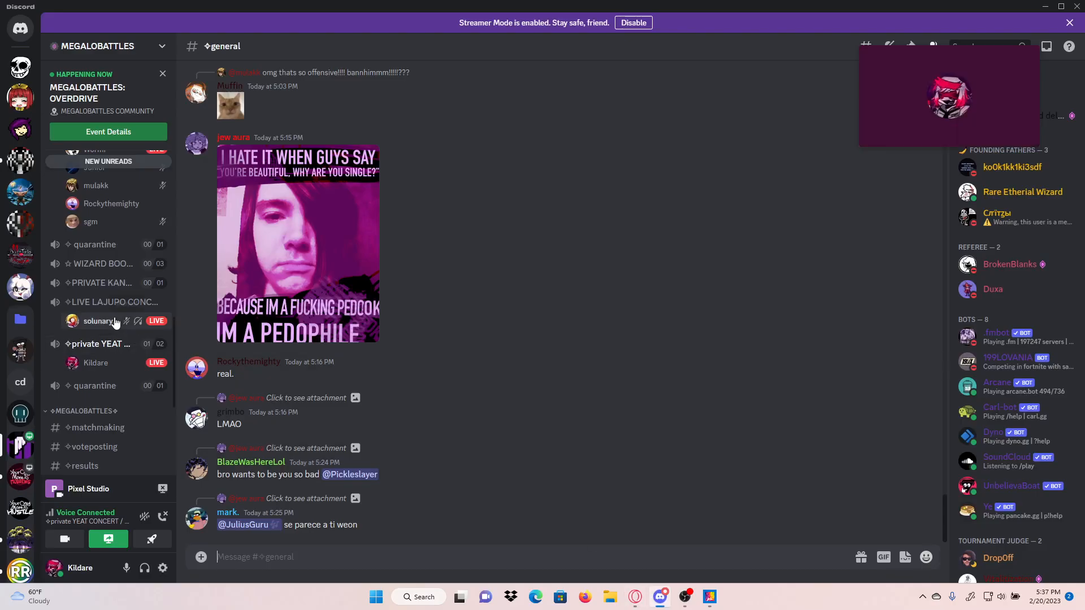
pyautogui.click(163, 568)
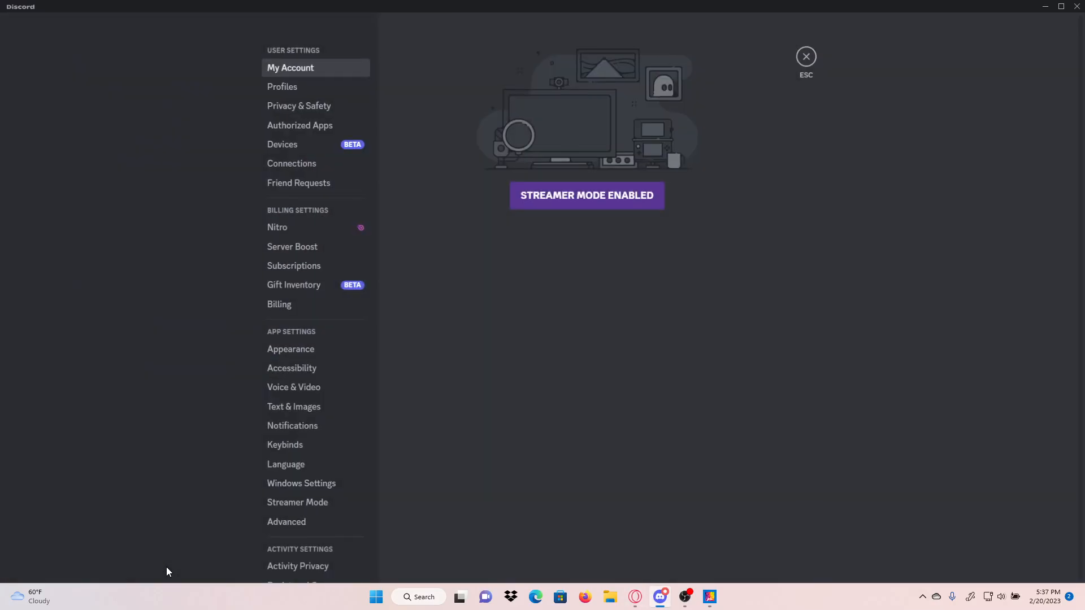
pyautogui.click(296, 389)
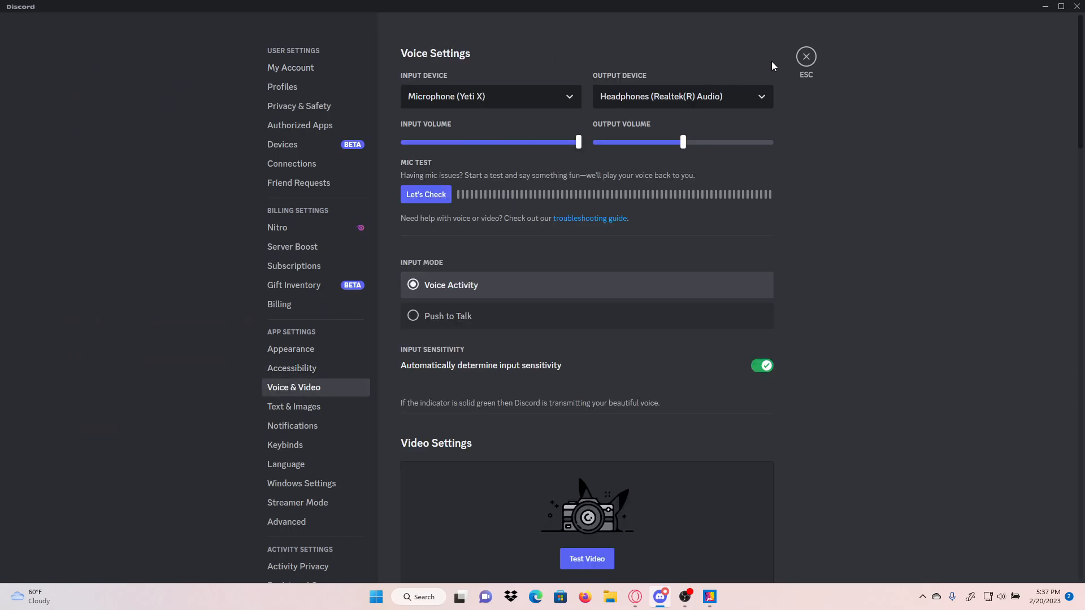
pyautogui.click(815, 59)
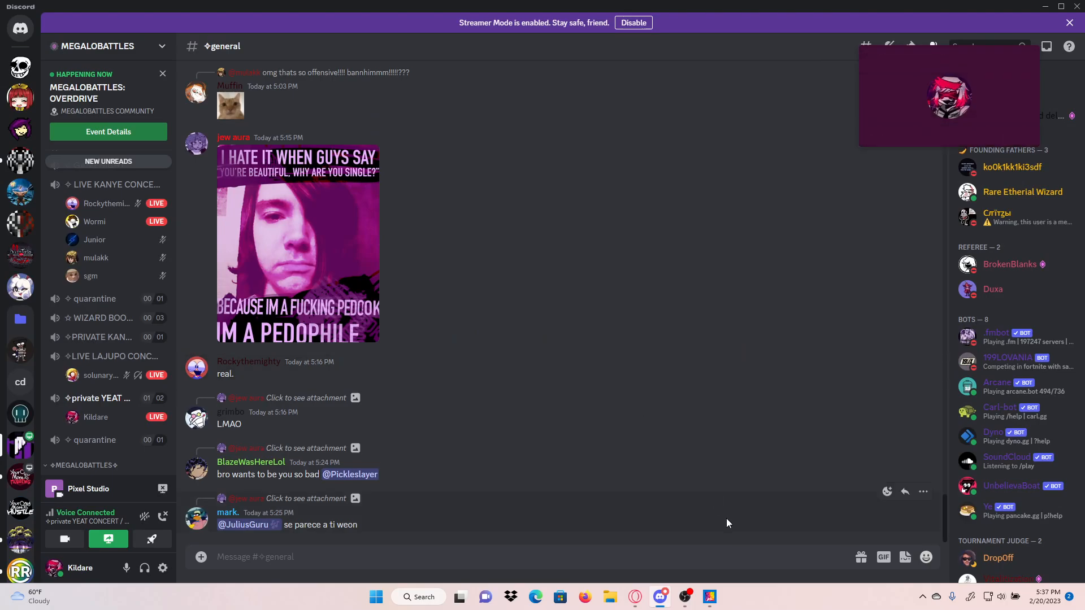
pyautogui.click(710, 596)
# Step: Continue the single grayish-purple pixels inside the outline steps down to the skull's straight right edge
pyautogui.moveTo(615, 294)
pyautogui.mouseDown()
pyautogui.moveTo(548, 269)
pyautogui.moveTo(498, 231)
pyautogui.mouseUp()
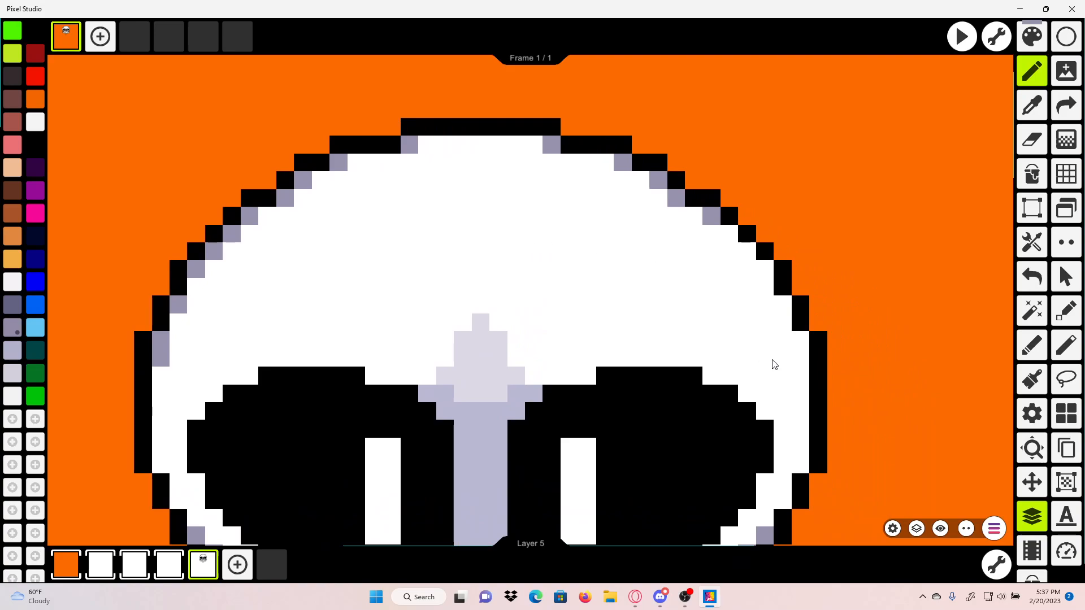
pyautogui.scroll(2, 705, 335)
pyautogui.moveTo(690, 312); pyautogui.dragTo(685, 382)
pyautogui.click(728, 256)
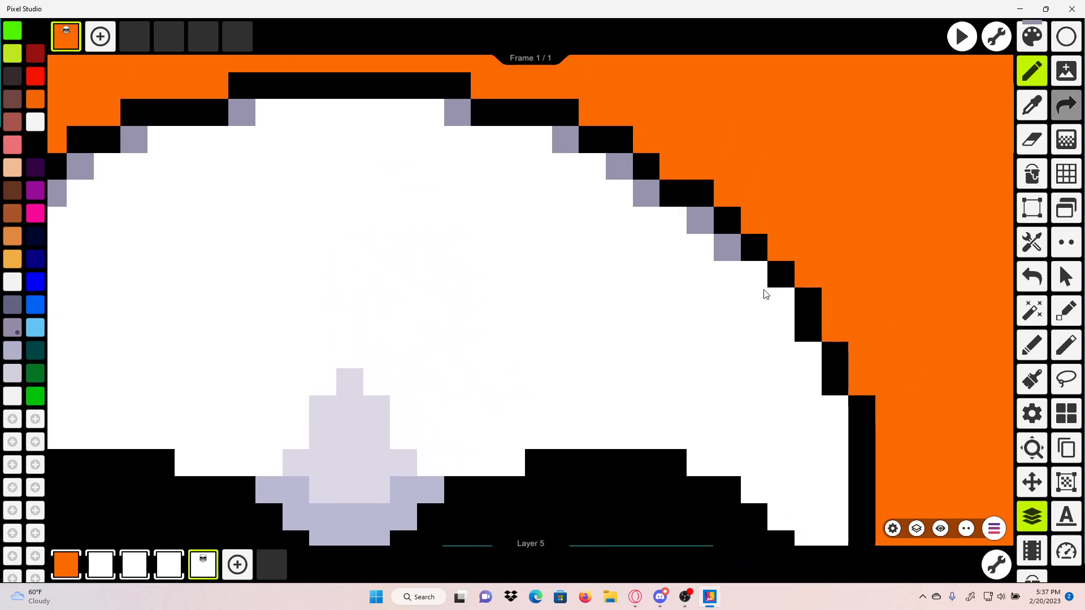
pyautogui.click(760, 283)
pyautogui.scroll(-2, 820, 287)
pyautogui.moveTo(764, 286)
pyautogui.mouseDown()
pyautogui.moveTo(781, 276)
pyautogui.moveTo(916, 313)
pyautogui.moveTo(884, 294)
pyautogui.mouseUp()
pyautogui.scroll(2, 781, 276)
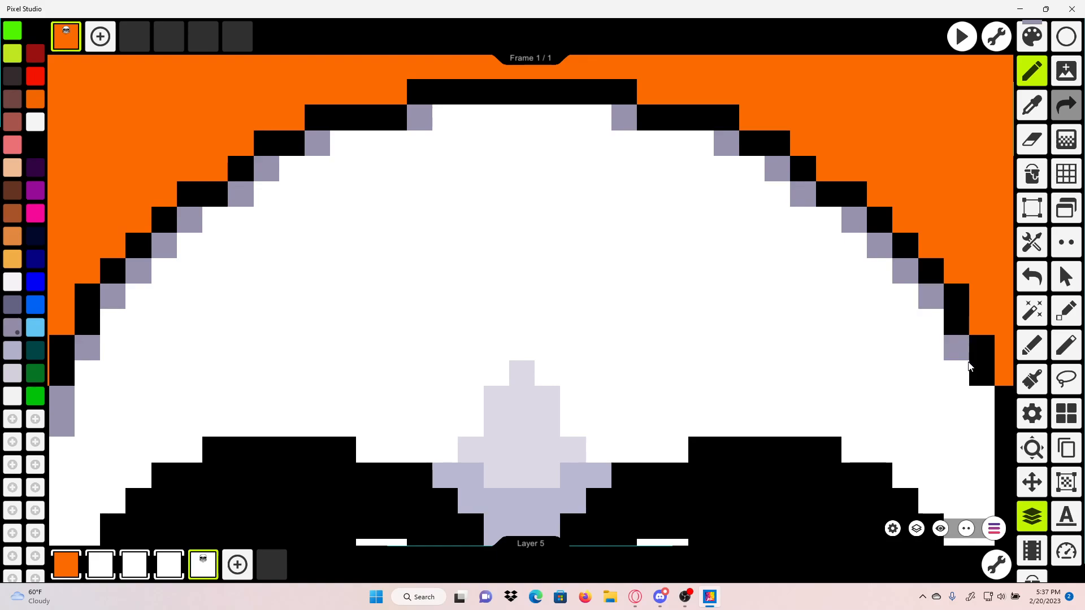
pyautogui.scroll(-5, 953, 380)
pyautogui.moveTo(952, 380); pyautogui.dragTo(732, 207)
pyautogui.scroll(3, 732, 206)
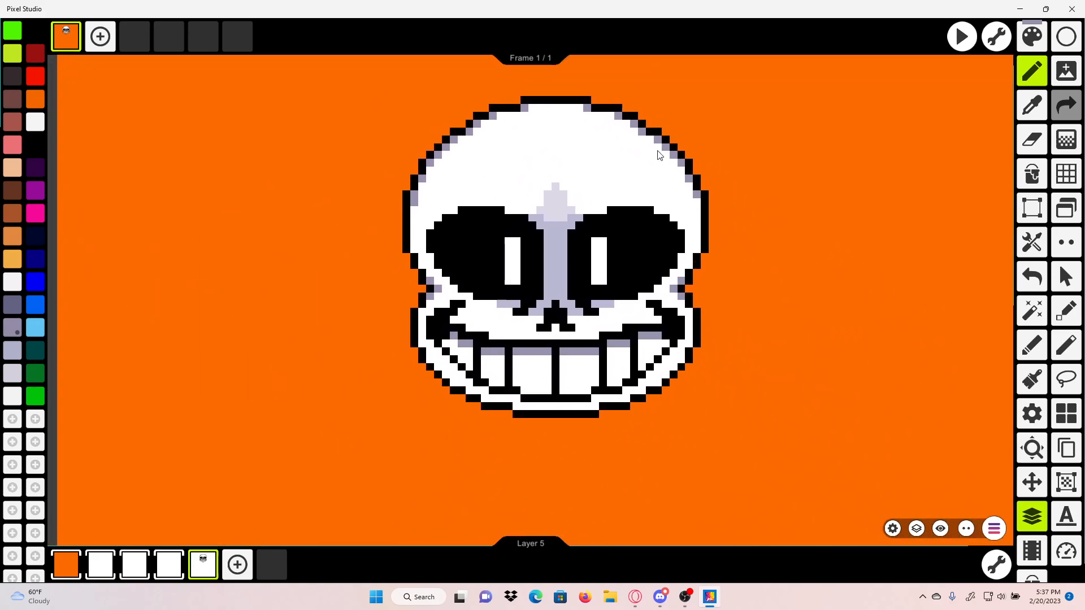
# Step: Pick lavender and line the inner side of the grayish-purple pixels along the skull's left edge and curve
pyautogui.scroll(3, 364, 295)
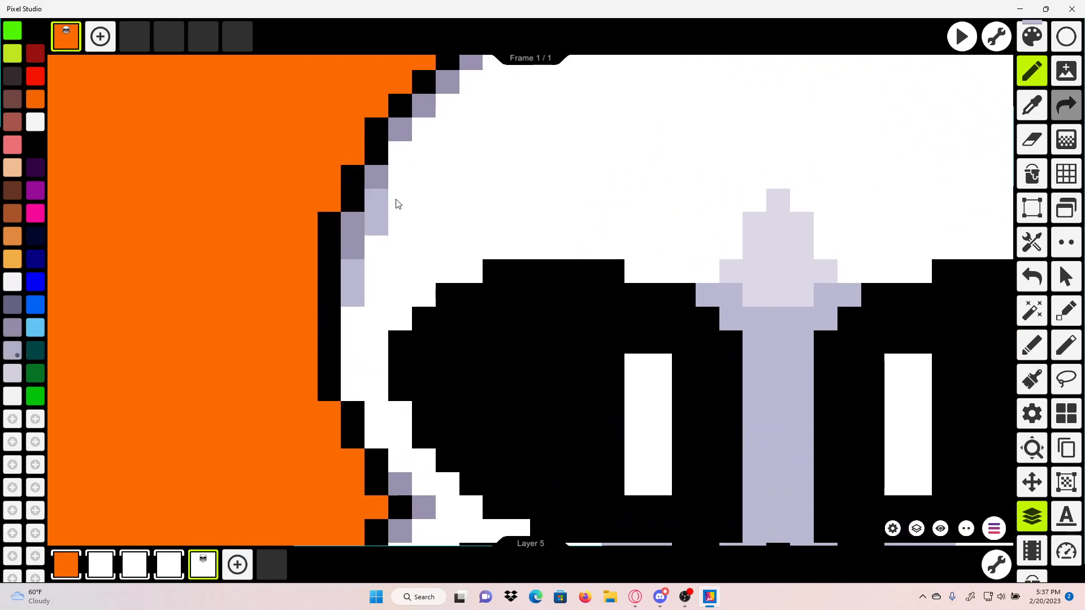
pyautogui.moveTo(414, 166); pyautogui.dragTo(393, 182)
pyautogui.click(382, 190)
pyautogui.click(403, 147)
pyautogui.moveTo(430, 146); pyautogui.dragTo(336, 178)
pyautogui.click(335, 152)
pyautogui.moveTo(377, 135); pyautogui.dragTo(351, 163)
pyautogui.click(330, 157)
pyautogui.click(351, 136)
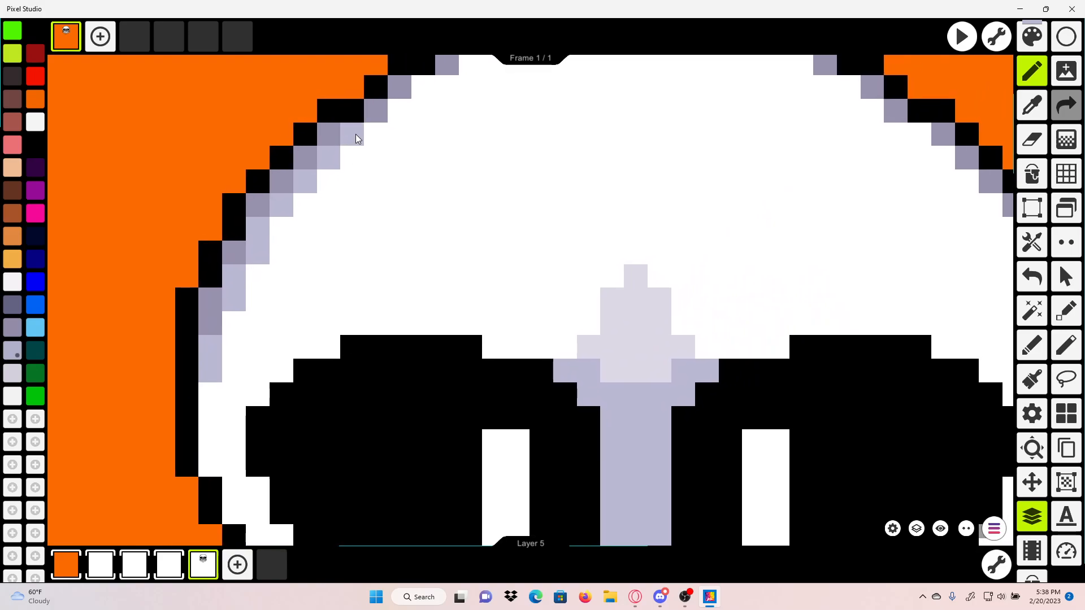
# Step: Continue the lavender shading up the skull's upper left curve, with two-pixel strips in the wide steps near the crown
pyautogui.moveTo(390, 118); pyautogui.dragTo(375, 154)
pyautogui.click(362, 170)
pyautogui.click(385, 146)
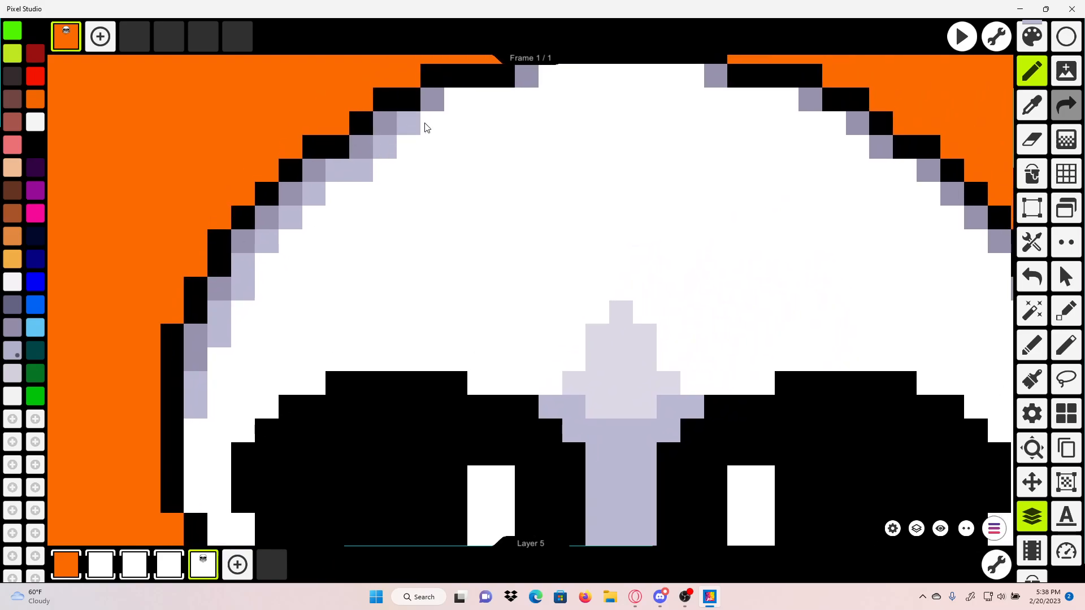
pyautogui.moveTo(475, 97); pyautogui.dragTo(444, 118)
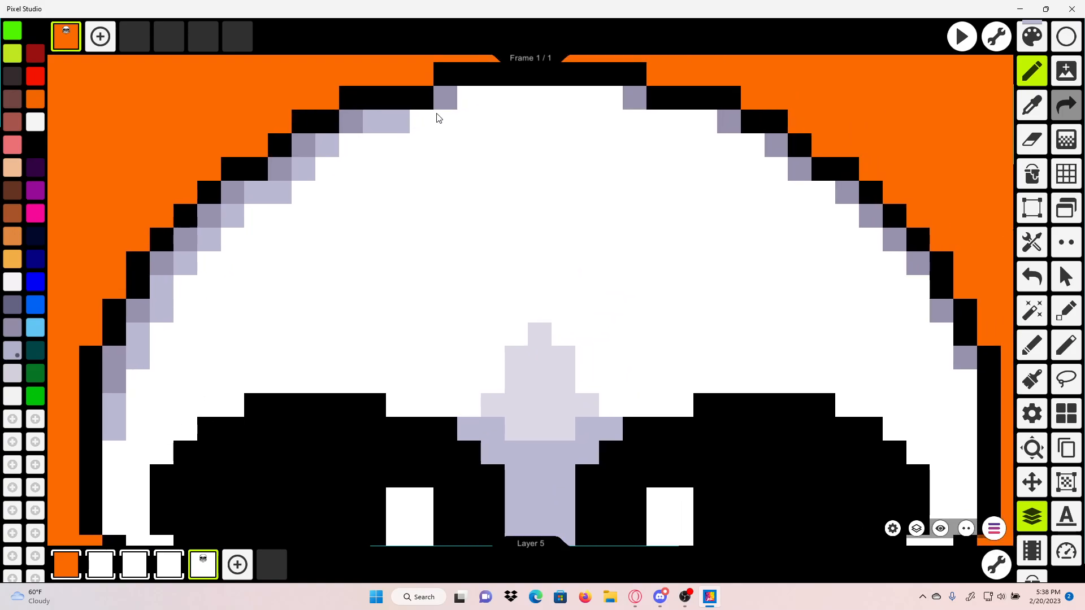
pyautogui.click(488, 103)
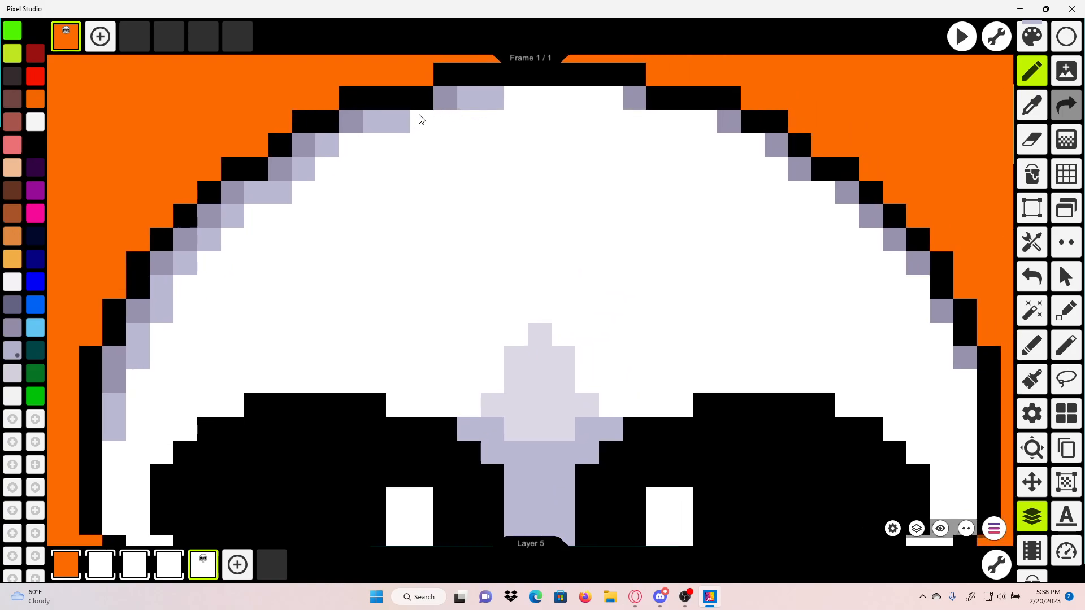
# Step: Add two-pixel lavender strips beside the two grayish-purple pixels just right of the crown
pyautogui.moveTo(583, 106); pyautogui.dragTo(457, 120)
pyautogui.click(486, 114)
pyautogui.click(464, 116)
pyautogui.click(579, 136)
pyautogui.click(561, 137)
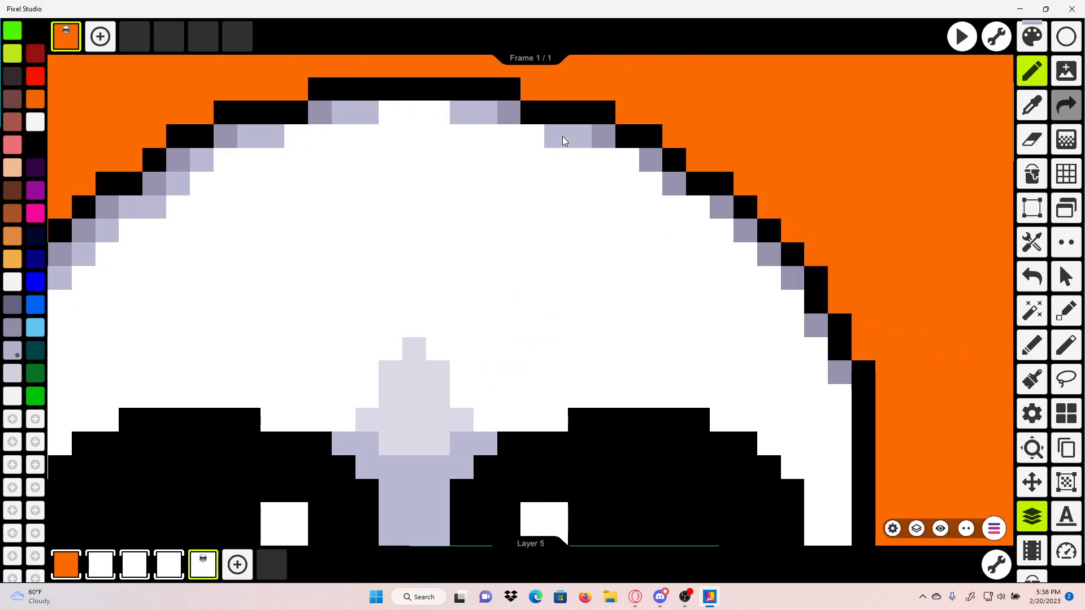
# Step: Fill the remaining white gap directly beneath the crown outline with lavender pixels
pyautogui.scroll(-2, 570, 158)
pyautogui.scroll(1, 498, 170)
pyautogui.click(451, 114)
pyautogui.click(473, 116)
pyautogui.click(430, 112)
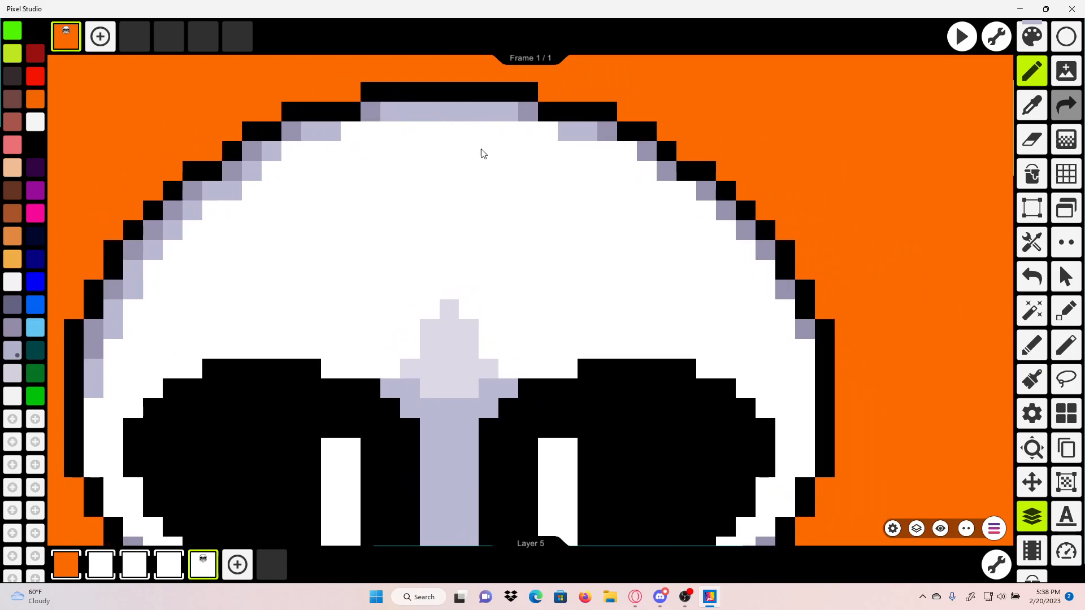
# Step: Line the inner side of the grayish-purple pixels along the skull's upper right curve with lavender
pyautogui.scroll(-2, 658, 262)
pyautogui.scroll(2, 656, 215)
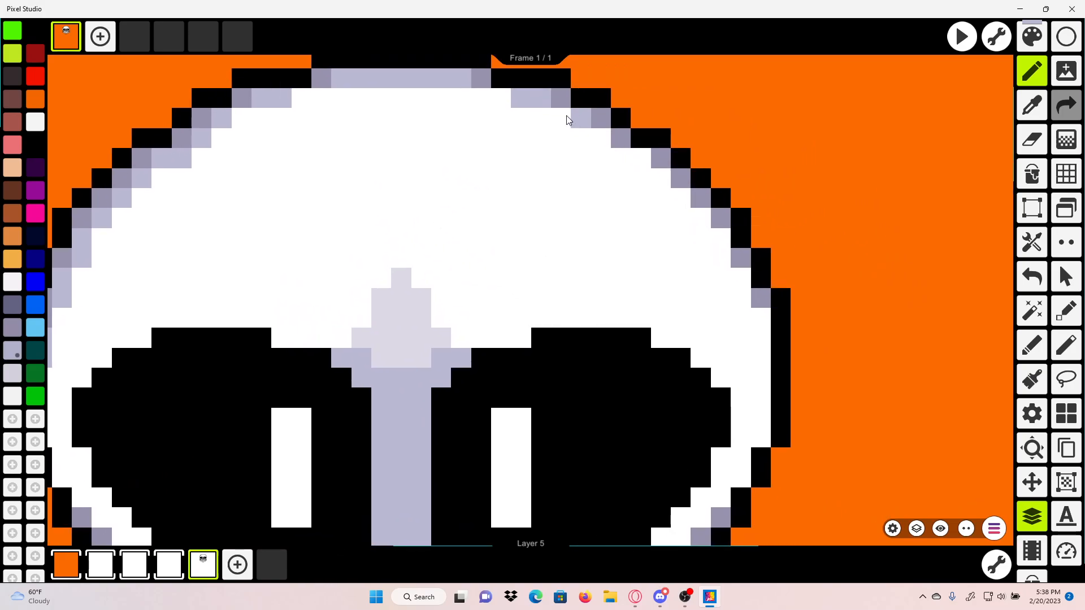
pyautogui.click(606, 134)
pyautogui.click(626, 158)
pyautogui.moveTo(658, 169); pyautogui.dragTo(627, 157)
pyautogui.click(629, 164)
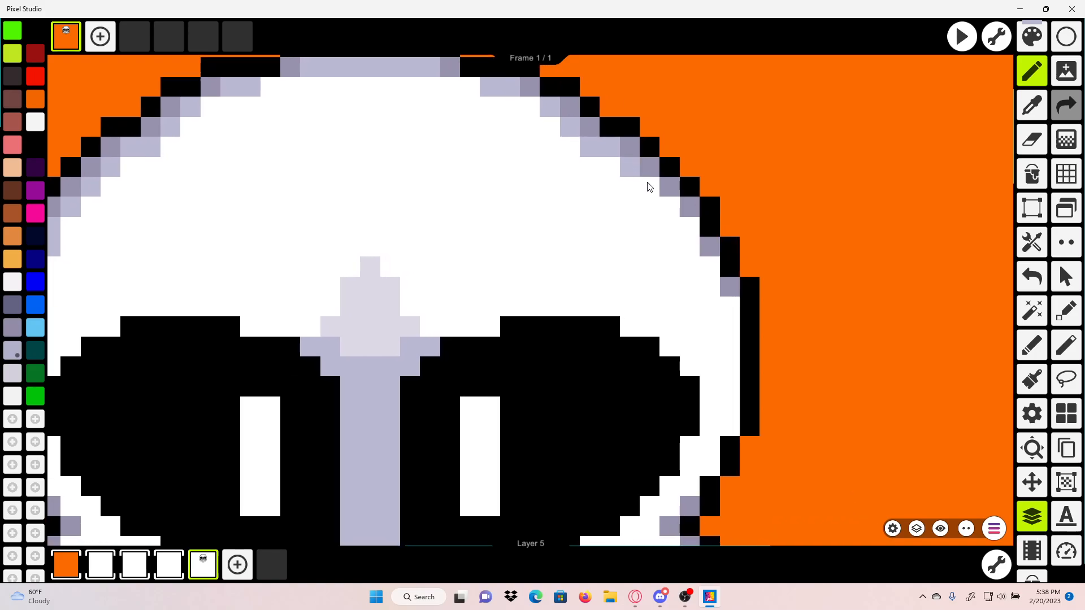
# Step: Continue the lavender shading down the right curve, ending with a two-pixel strip along the skull's straight right edge
pyautogui.click(670, 207)
pyautogui.click(690, 228)
pyautogui.click(710, 266)
pyautogui.click(718, 291)
pyautogui.click(718, 311)
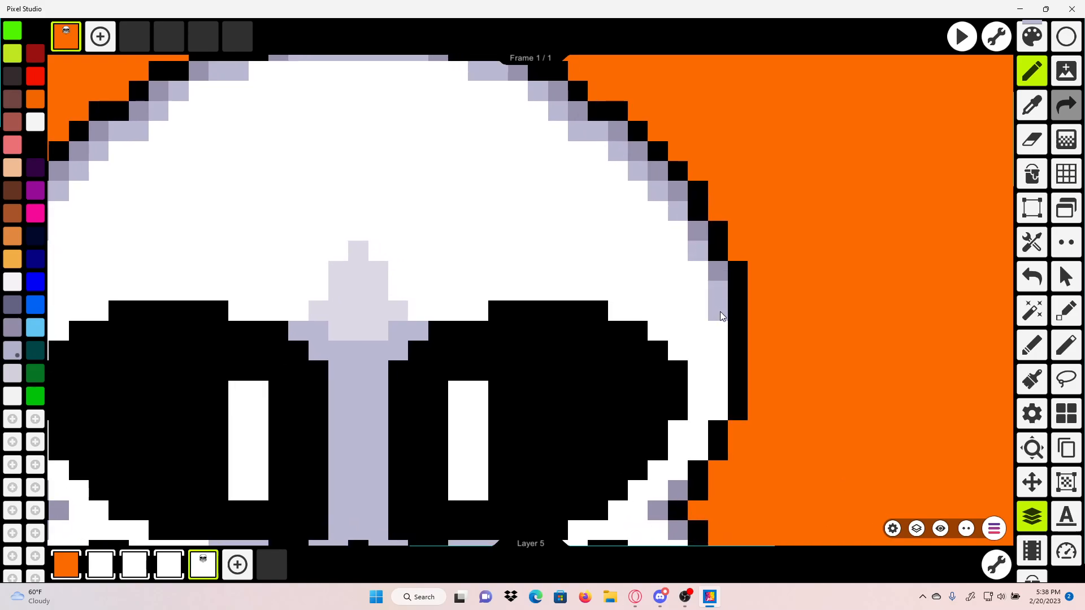
# Step: Try to extend the lavender strips down the full straight left and right edges of the skull
pyautogui.scroll(-3, 720, 311)
pyautogui.scroll(2, 720, 316)
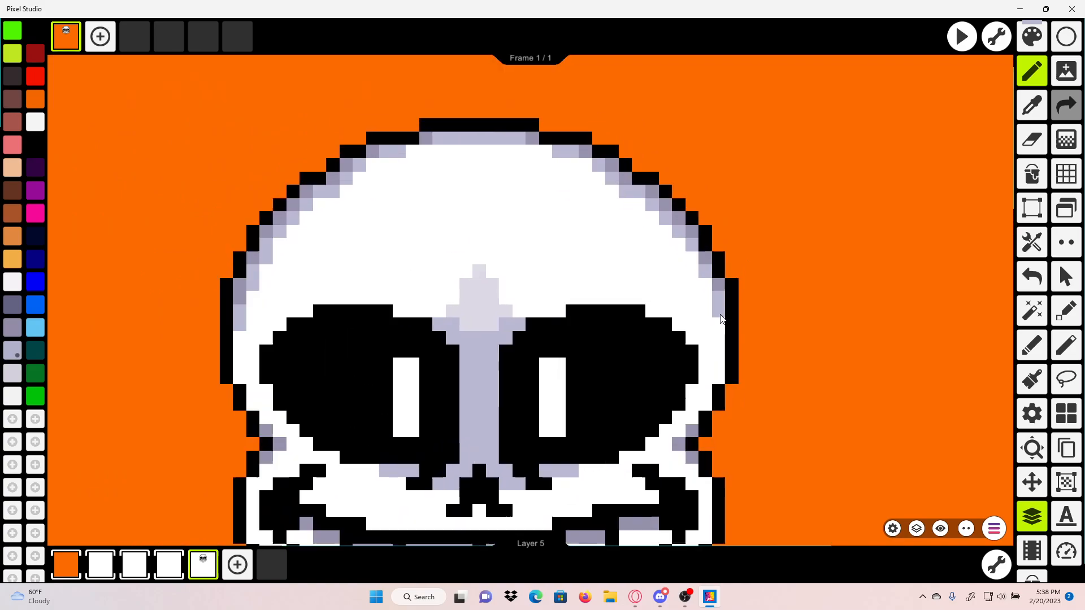
pyautogui.moveTo(720, 322)
pyautogui.mouseDown()
pyautogui.moveTo(725, 373)
pyautogui.moveTo(759, 315)
pyautogui.mouseUp()
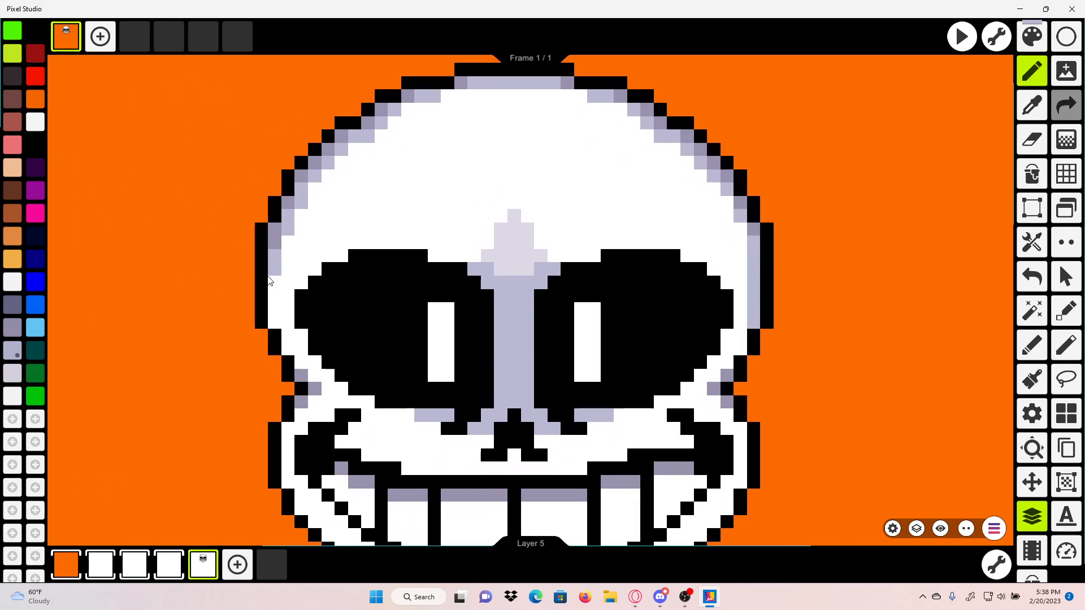
pyautogui.scroll(-2, 276, 317)
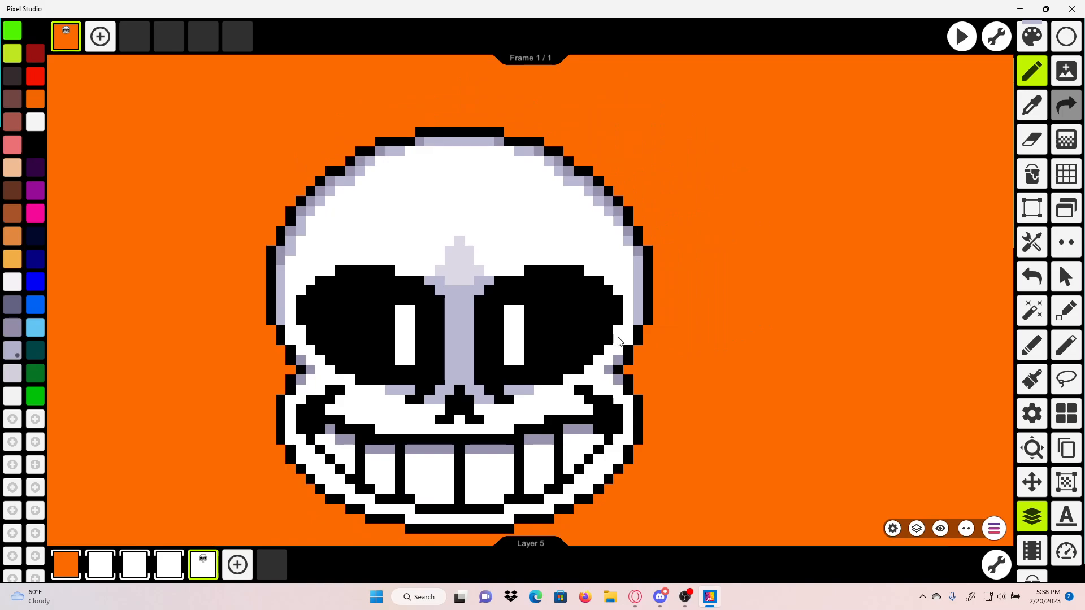
pyautogui.click(1032, 277)
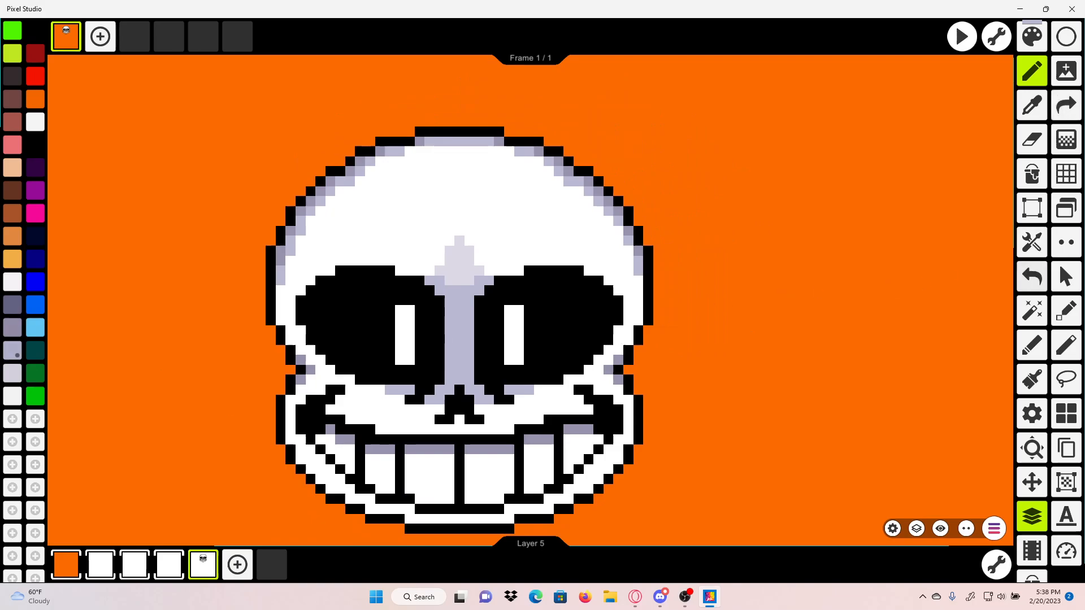
# Step: Paint pale lavender strips below the lavender pixels on the skull's straight right and left edges
pyautogui.scroll(2, 598, 277)
pyautogui.moveTo(702, 231); pyautogui.dragTo(702, 312)
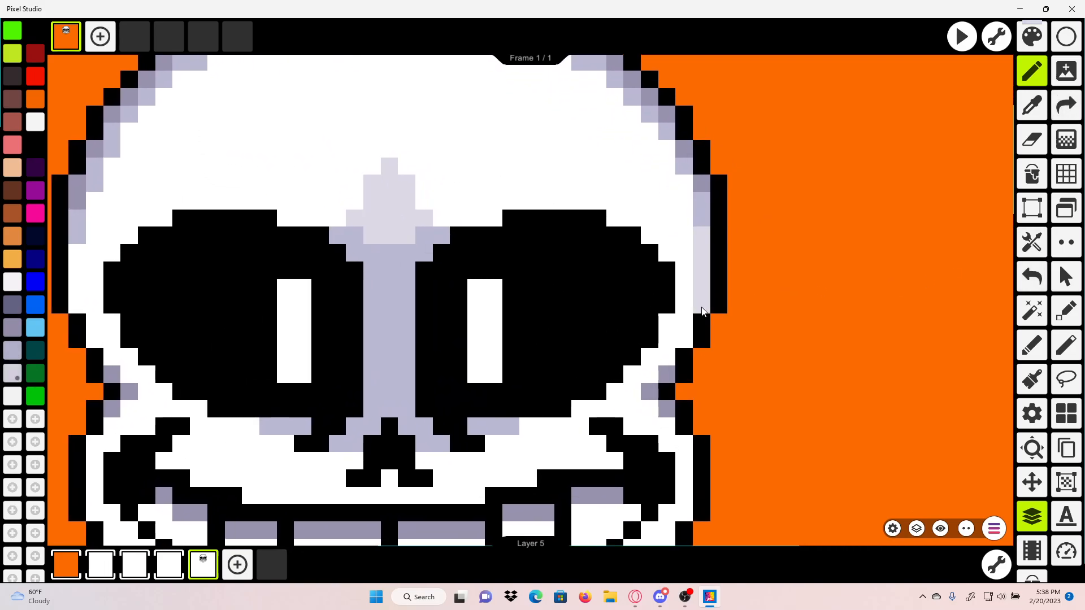
pyautogui.moveTo(107, 248); pyautogui.dragTo(108, 310)
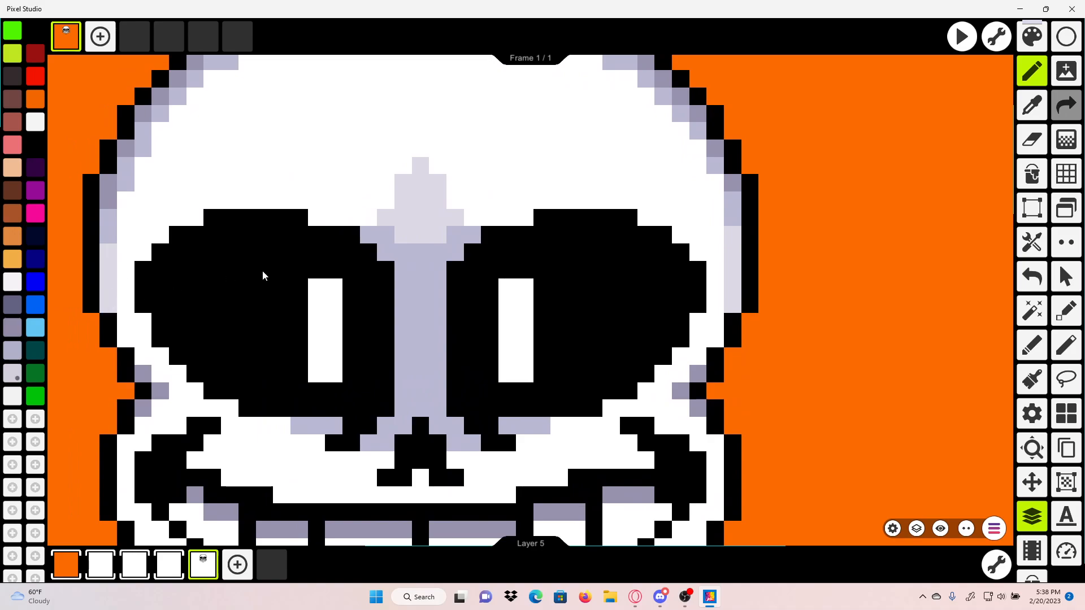
pyautogui.scroll(-3, 277, 273)
pyautogui.scroll(2, 506, 238)
# Step: Try to shade inside the skull's right curve with the dithering pen at a 10% value change
pyautogui.click(1030, 343)
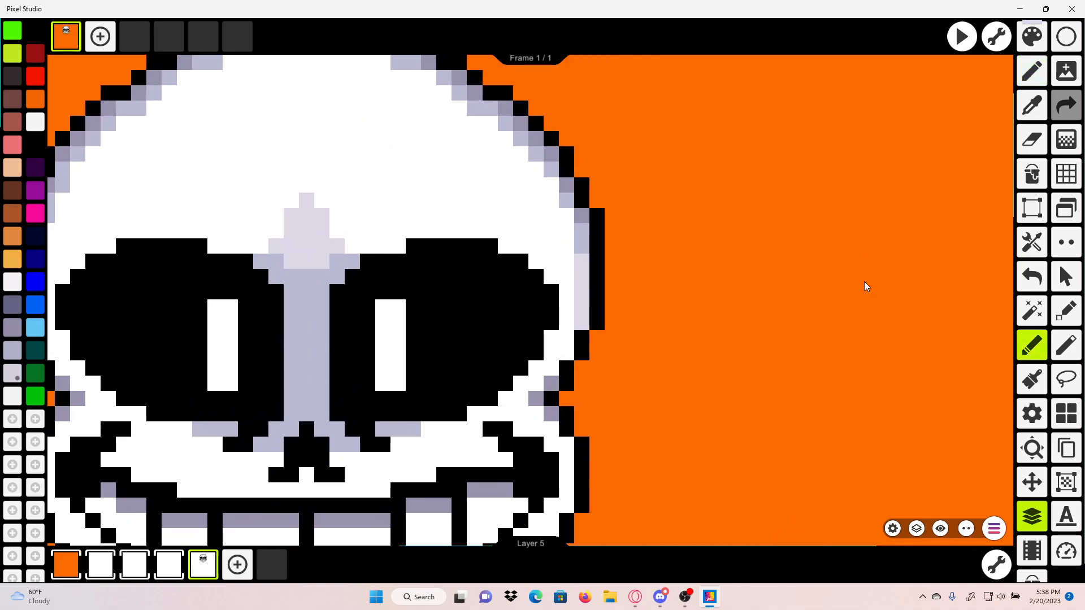
pyautogui.scroll(1, 865, 287)
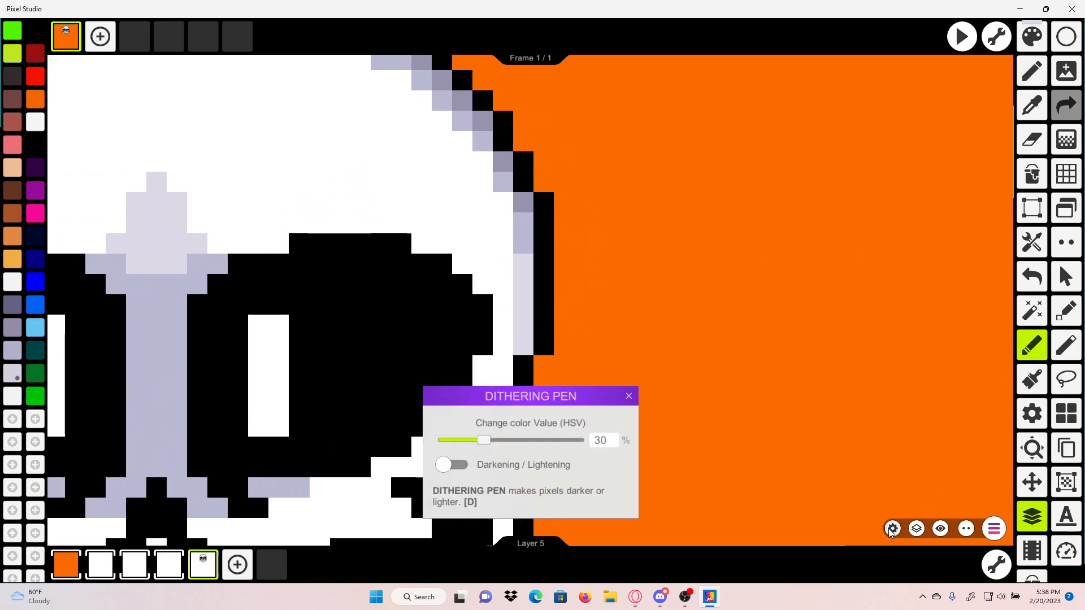
pyautogui.click(892, 529)
pyautogui.moveTo(481, 440); pyautogui.dragTo(456, 440)
pyautogui.click(450, 463)
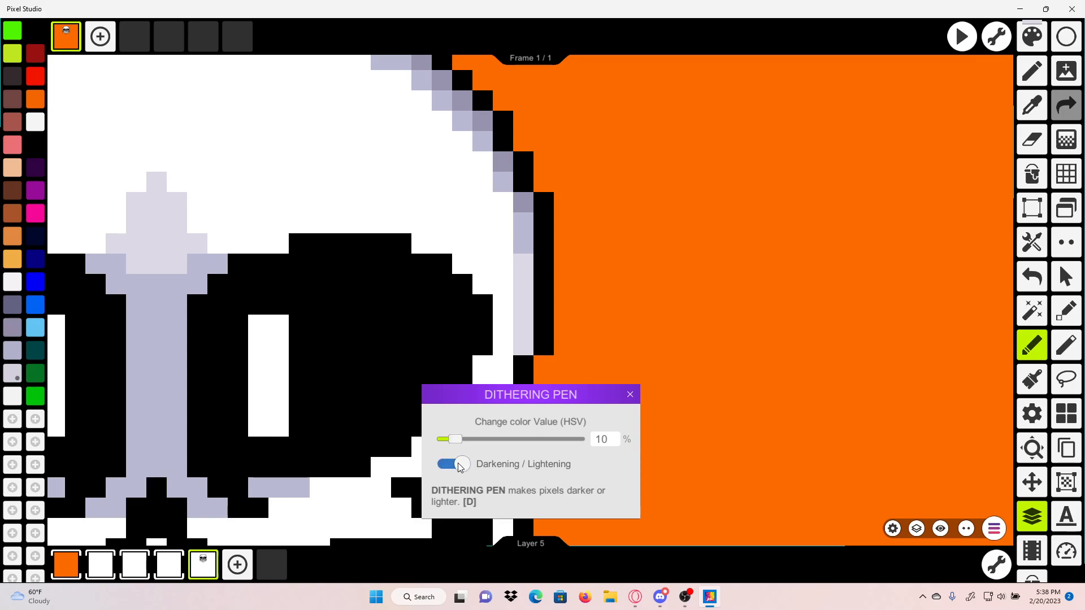
pyautogui.click(452, 463)
pyautogui.moveTo(503, 252)
pyautogui.mouseDown()
pyautogui.moveTo(501, 238)
pyautogui.moveTo(346, 121)
pyautogui.moveTo(315, 115)
pyautogui.mouseUp()
pyautogui.click(1032, 276)
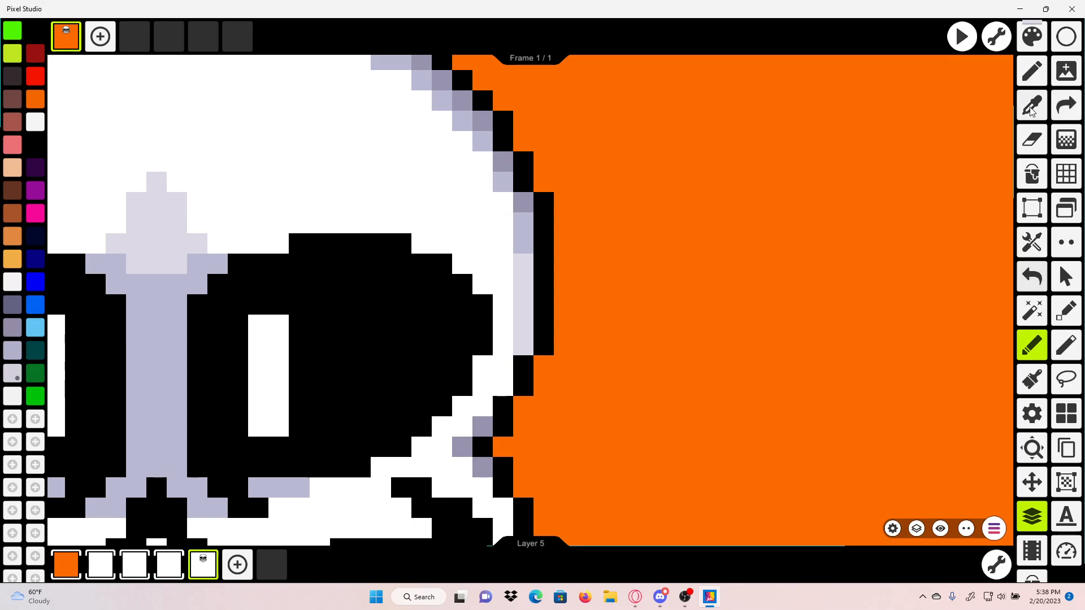
# Step: Sample the pale lavender and line the inner side of the lavender shading along the skull's upper right curve with Pencil pixels
pyautogui.click(1033, 110)
pyautogui.click(525, 271)
pyautogui.moveTo(524, 271); pyautogui.dragTo(673, 368)
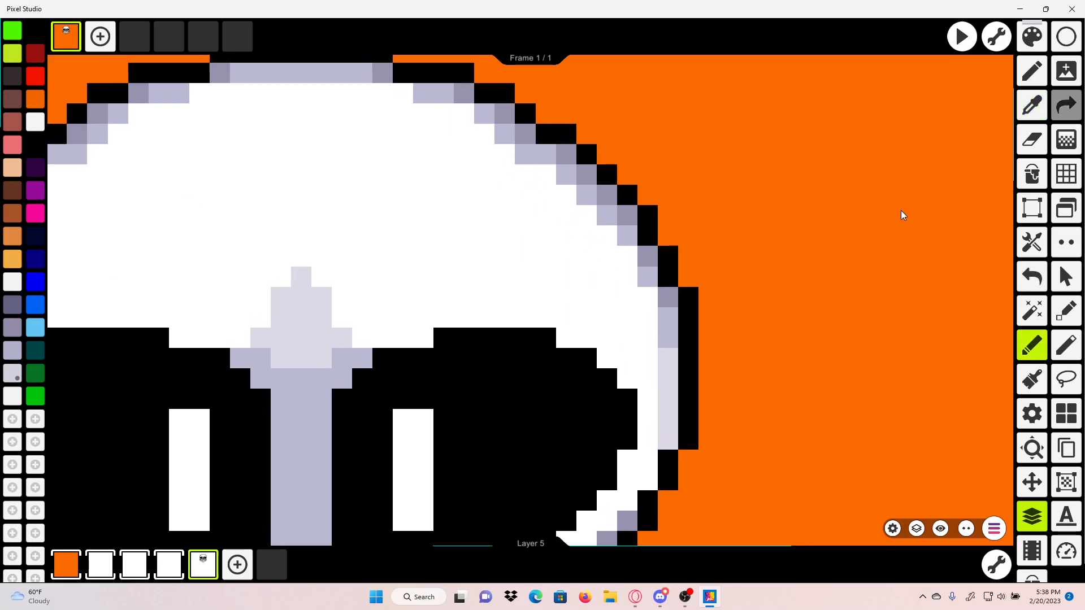
pyautogui.click(1023, 73)
pyautogui.click(646, 301)
pyautogui.click(696, 266)
pyautogui.moveTo(624, 249); pyautogui.dragTo(760, 294)
pyautogui.click(666, 239)
pyautogui.click(737, 252)
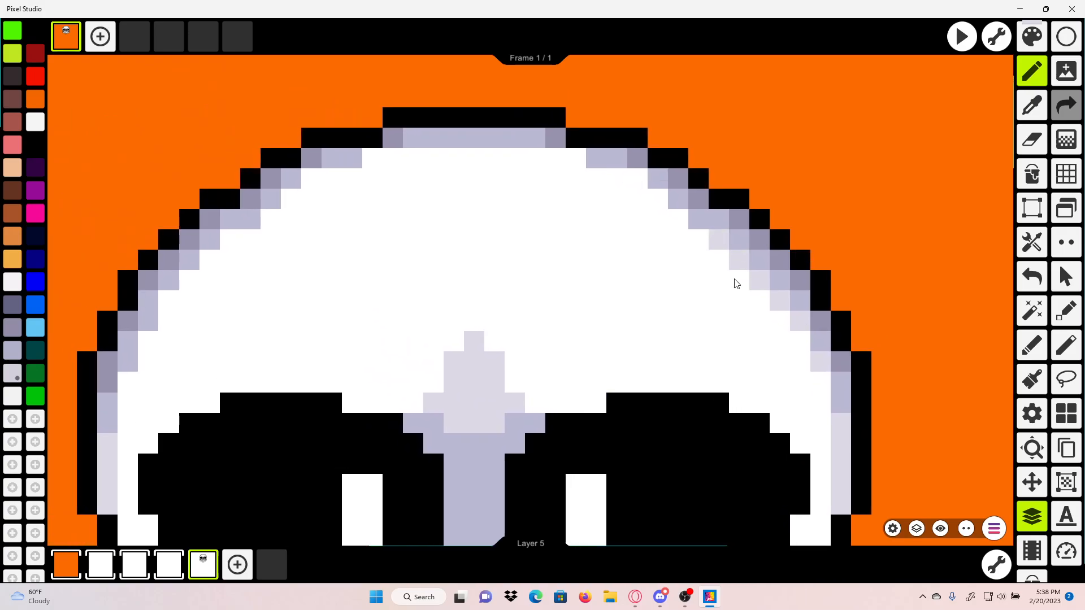
pyautogui.moveTo(627, 177); pyautogui.dragTo(685, 163)
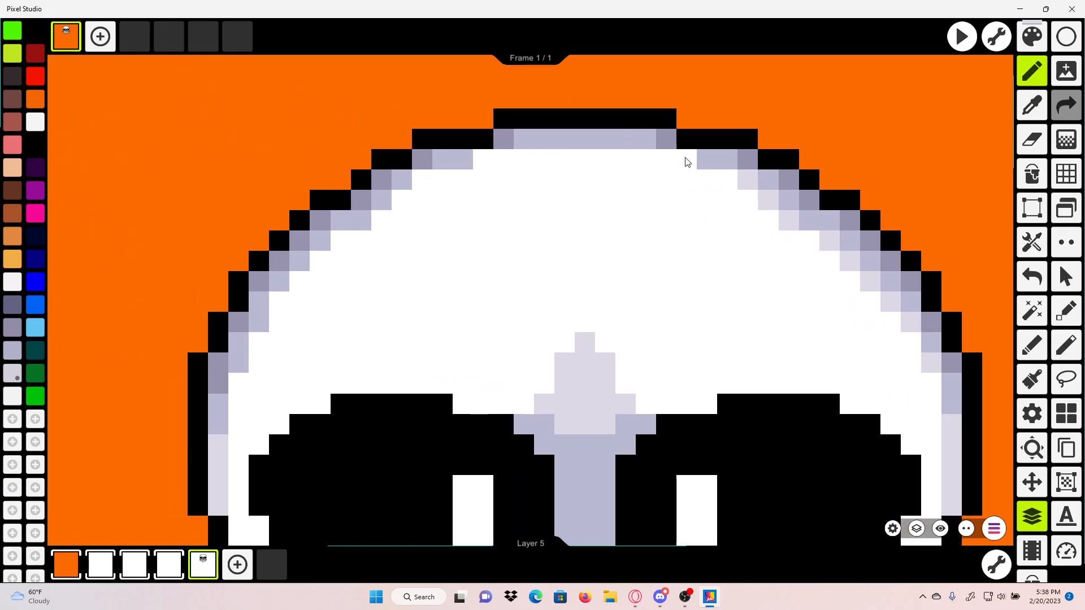
# Step: Start the matching pale lavender line inside the skull's upper left curve, undoing the stray pixels
pyautogui.click(454, 182)
pyautogui.click(428, 200)
pyautogui.click(1032, 277)
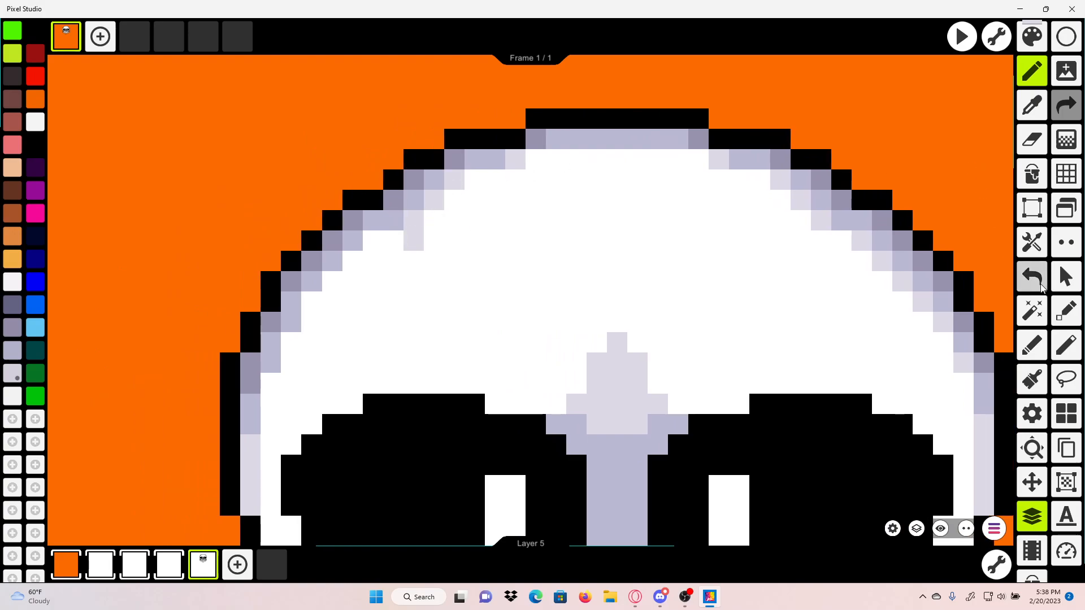
pyautogui.click(407, 222)
pyautogui.click(357, 234)
pyautogui.moveTo(843, 242); pyautogui.dragTo(891, 205)
pyautogui.click(1028, 275)
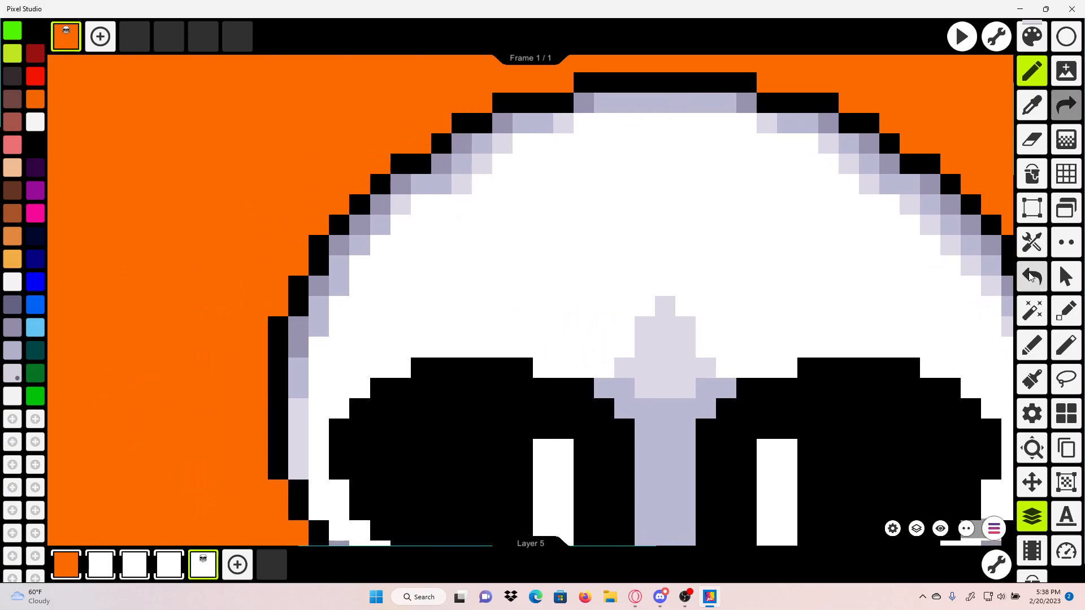
# Step: Continue the pale lavender line down the left curve to the skull's straight left edge
pyautogui.click(423, 201)
pyautogui.click(396, 223)
pyautogui.moveTo(379, 242); pyautogui.dragTo(370, 161)
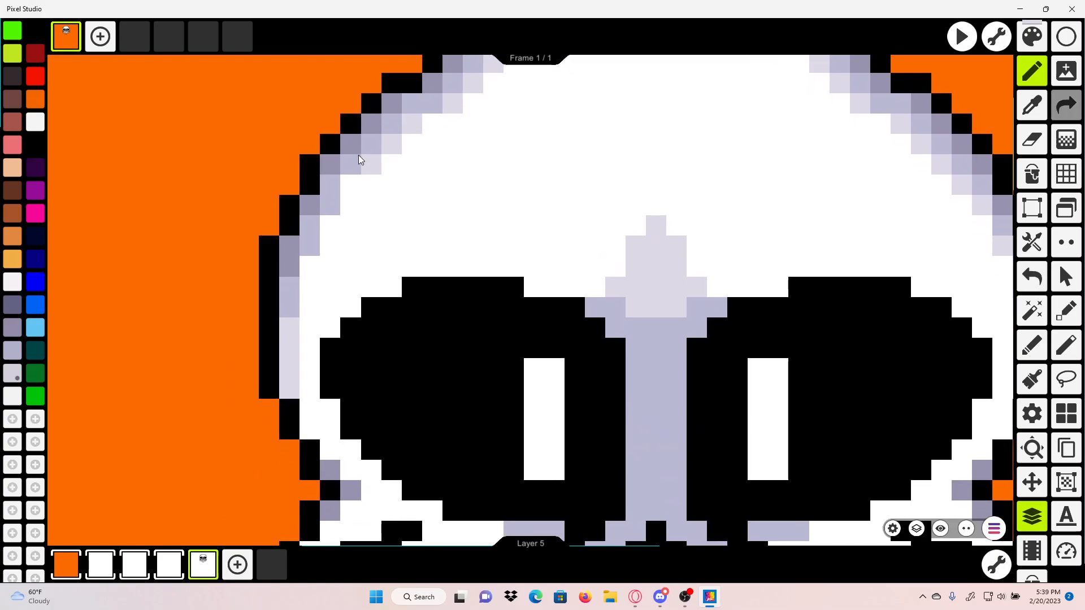
pyautogui.click(348, 184)
pyautogui.click(331, 224)
pyautogui.scroll(-3, 328, 259)
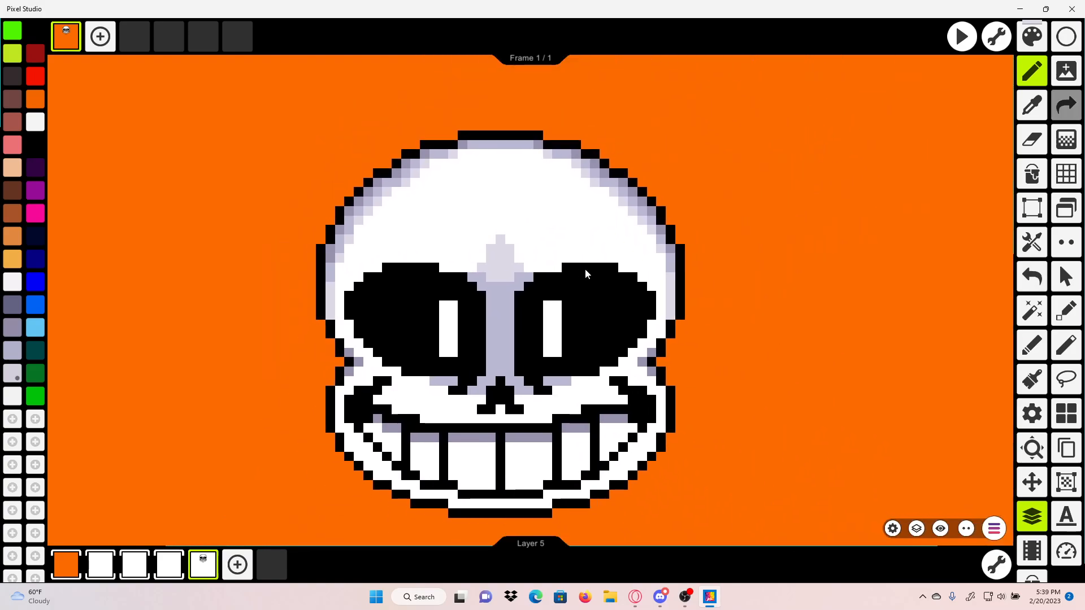
# Step: Try a pale lavender row directly beneath the lavender band at the crown
pyautogui.moveTo(585, 243); pyautogui.dragTo(571, 211)
pyautogui.scroll(1, 576, 179)
pyautogui.moveTo(420, 112); pyautogui.dragTo(492, 112)
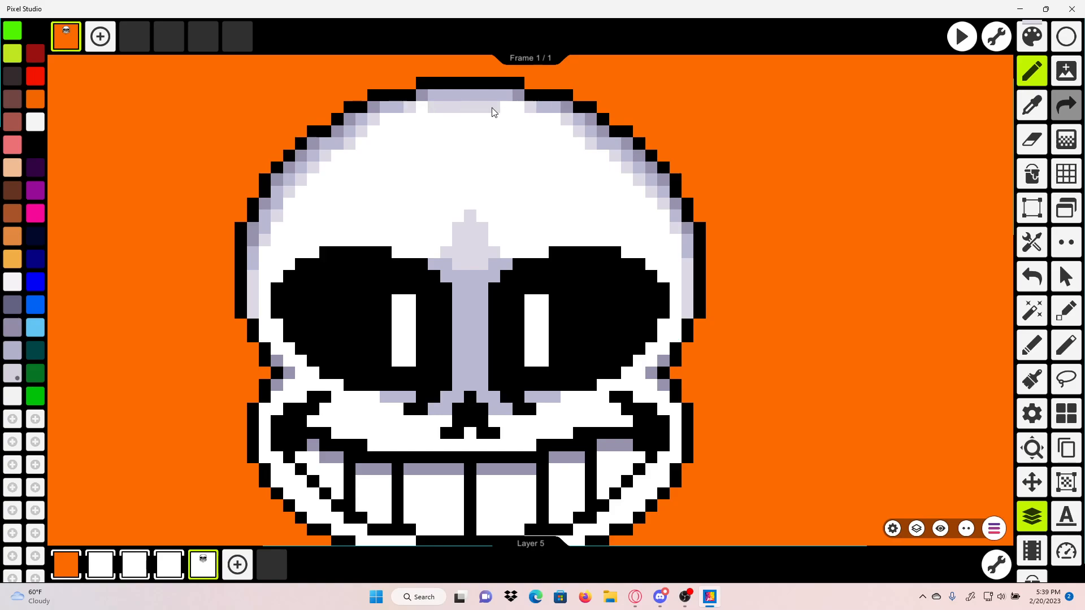
pyautogui.scroll(-2, 602, 110)
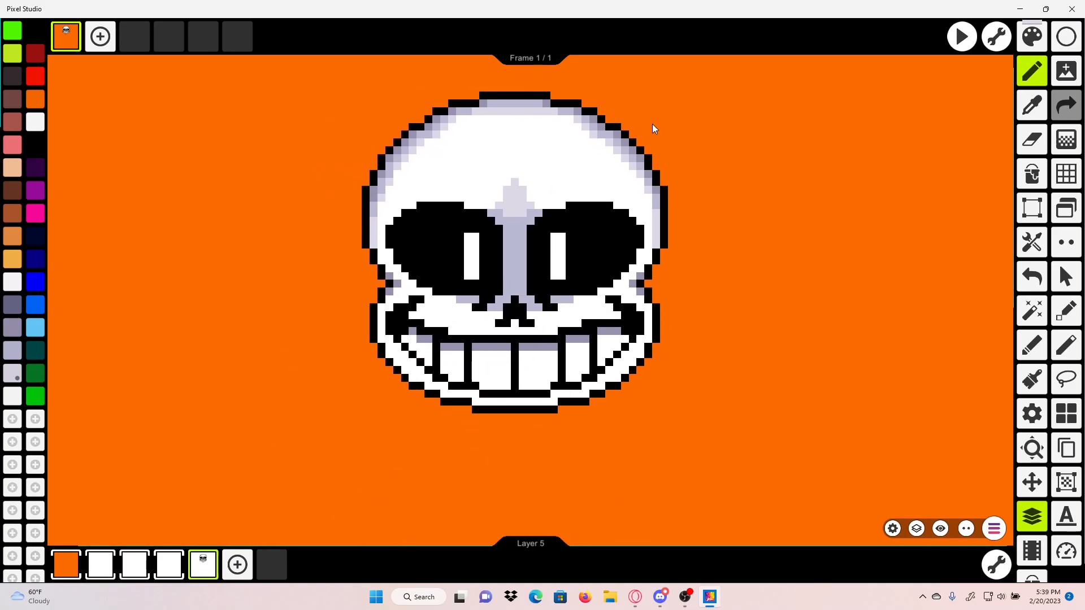
pyautogui.scroll(-3, 685, 142)
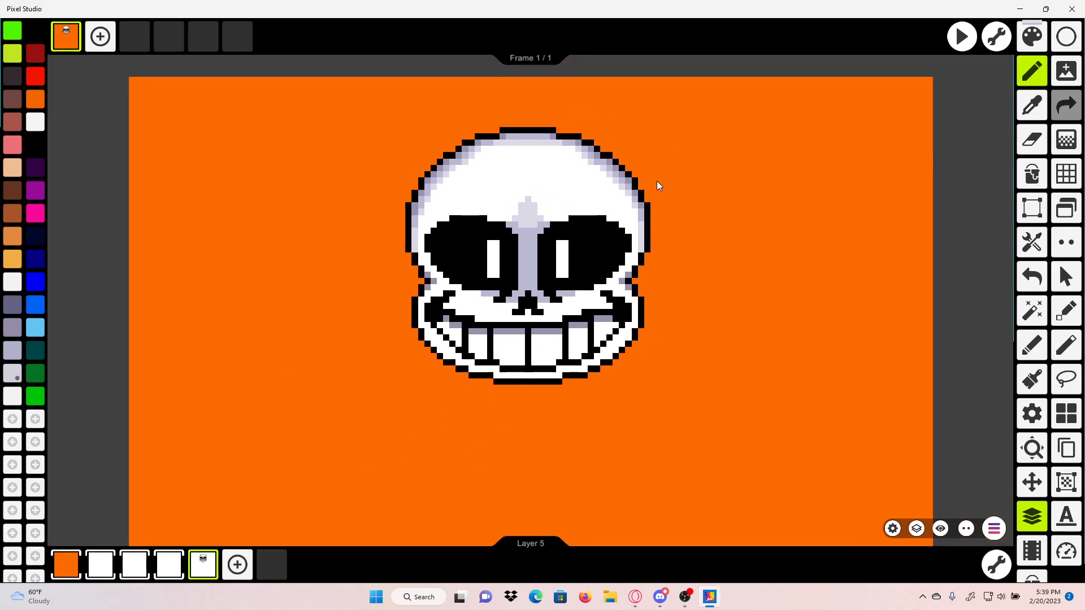
pyautogui.scroll(3, 863, 228)
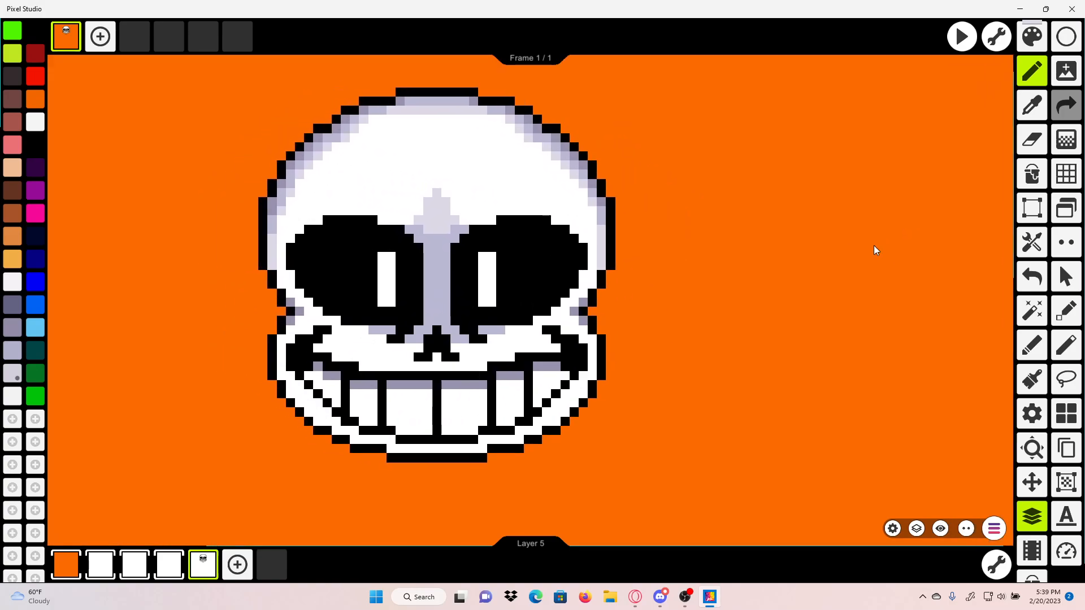
# Step: Undo the pale lavender row beneath the crown, keeping the pale shading along both skull curves
pyautogui.click(1038, 276)
pyautogui.click(1037, 277)
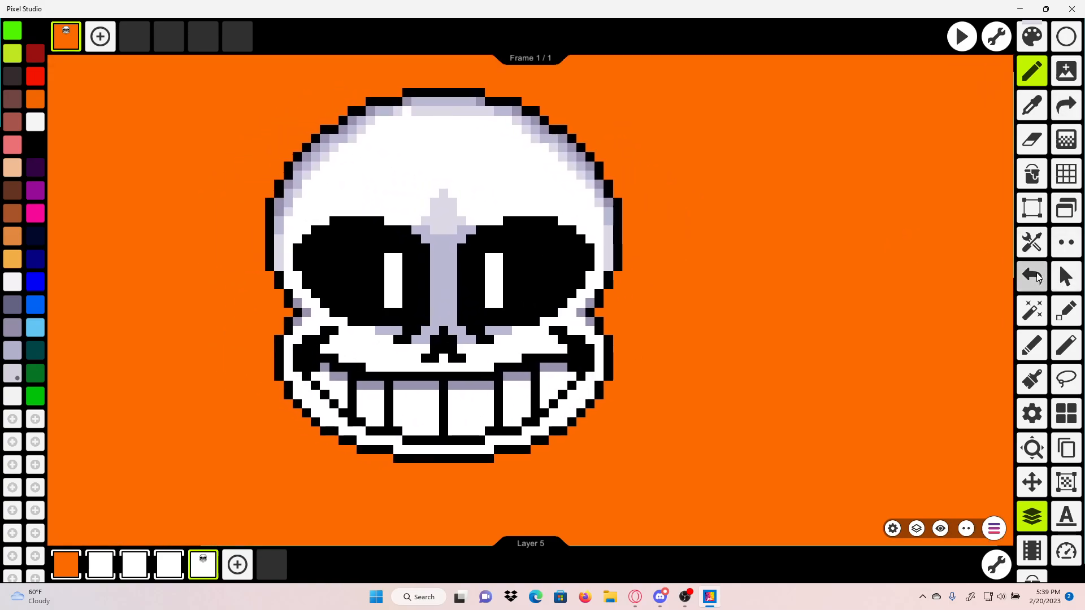
pyautogui.click(1038, 277)
pyautogui.click(1038, 277)
pyautogui.click(1038, 277)
pyautogui.scroll(2, 530, 210)
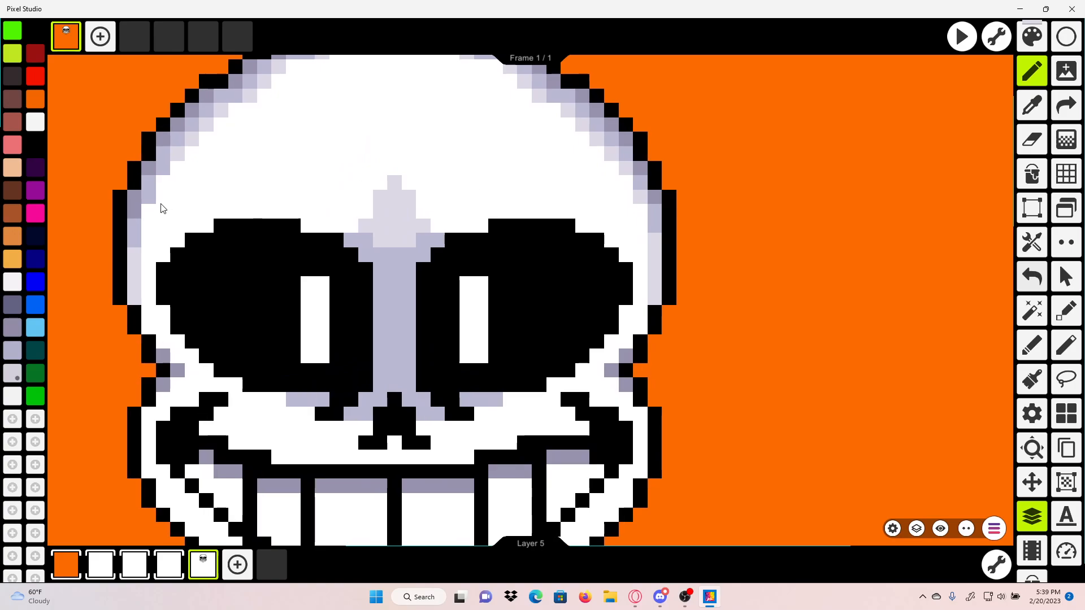
pyautogui.click(1056, 113)
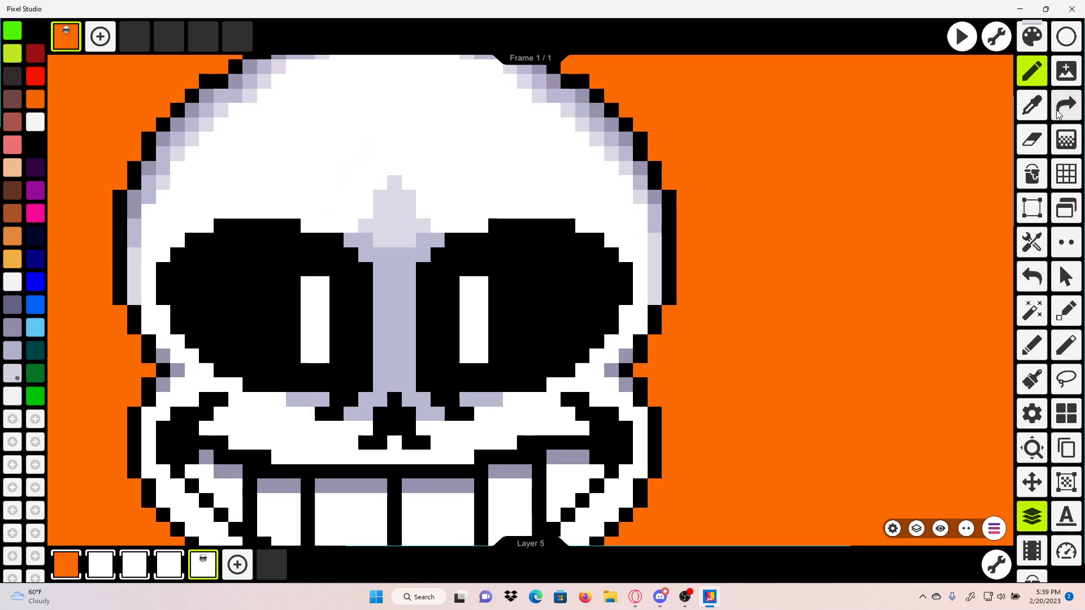
pyautogui.click(1056, 113)
pyautogui.click(1056, 113)
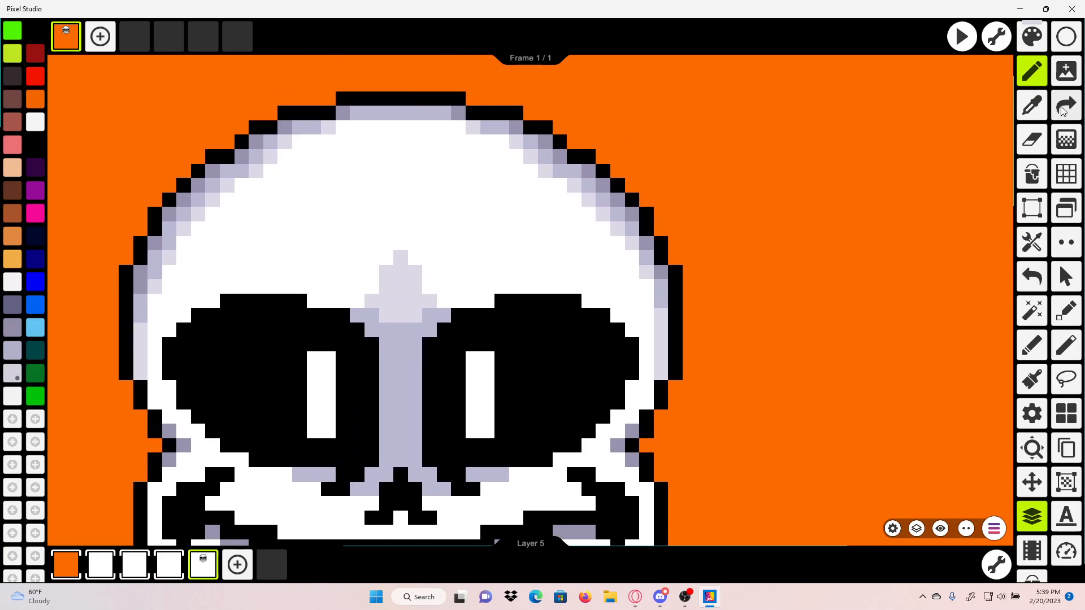
pyautogui.click(1063, 111)
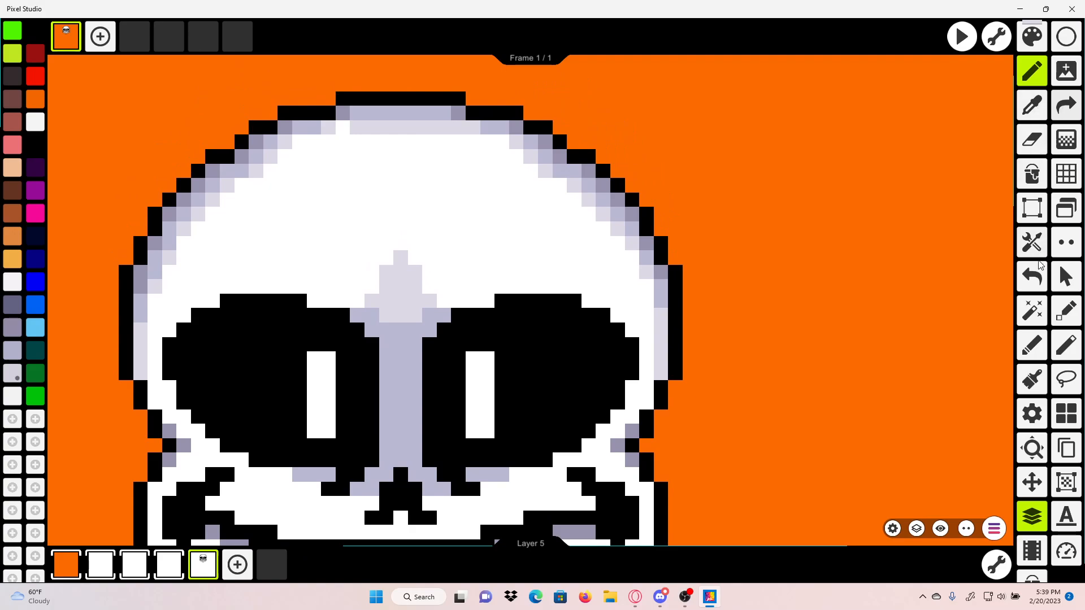
pyautogui.click(1037, 269)
# Step: Surround the grayish-purple pixels at the left cheek notch with pale lavender pixels
pyautogui.scroll(5, 446, 162)
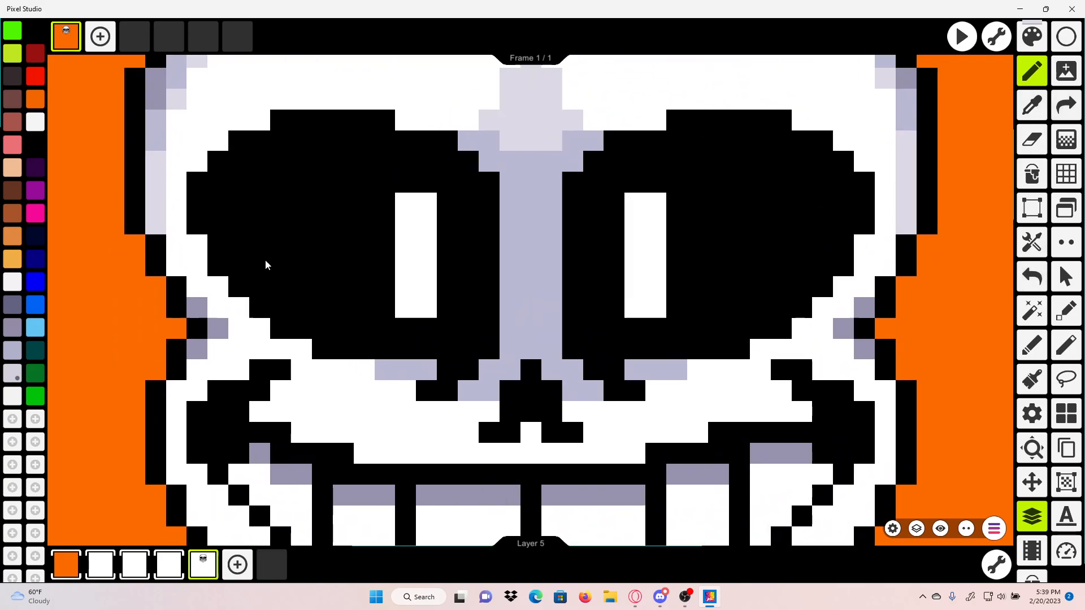
pyautogui.moveTo(265, 259); pyautogui.dragTo(330, 281)
pyautogui.click(228, 278)
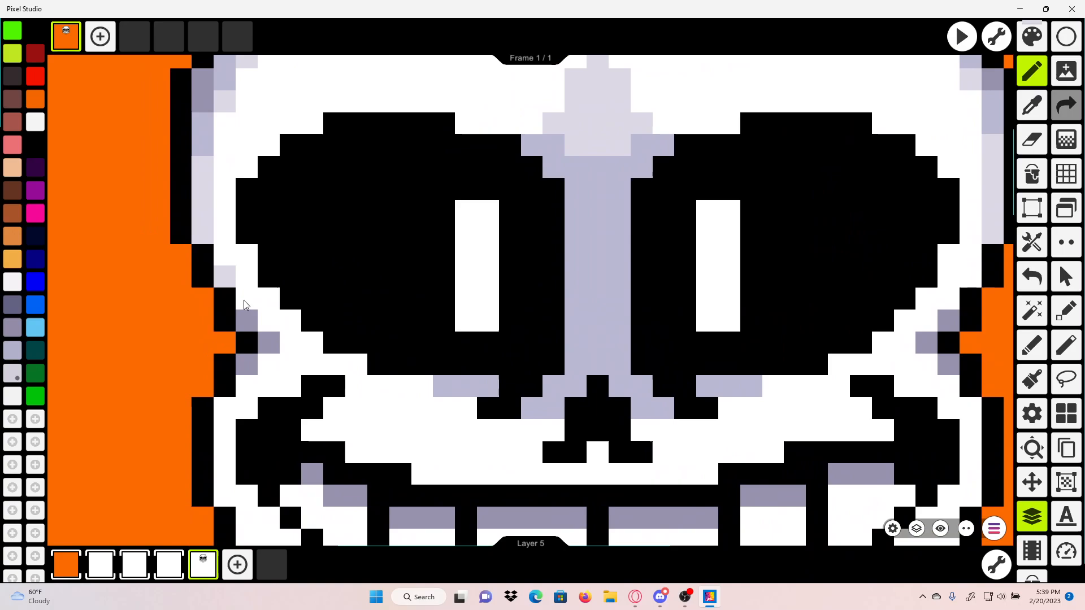
pyautogui.click(270, 324)
pyautogui.click(288, 348)
pyautogui.click(269, 364)
pyautogui.click(229, 406)
pyautogui.scroll(-3, 271, 390)
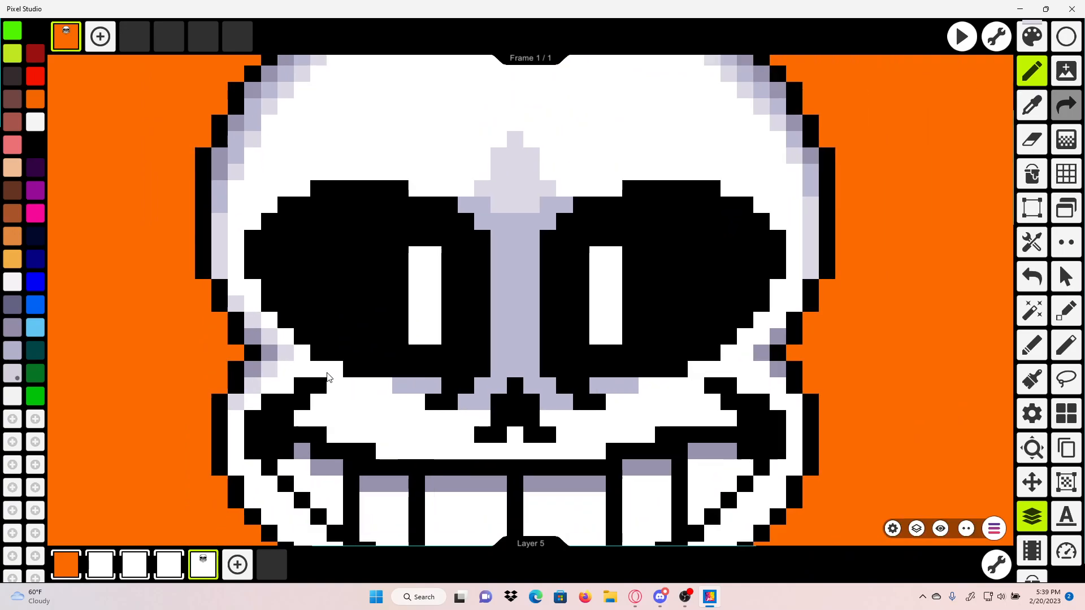
# Step: Mirror the pale lavender pixels around the grayish-purple shading at the right cheek notch
pyautogui.scroll(3, 717, 359)
pyautogui.click(756, 397)
pyautogui.click(737, 373)
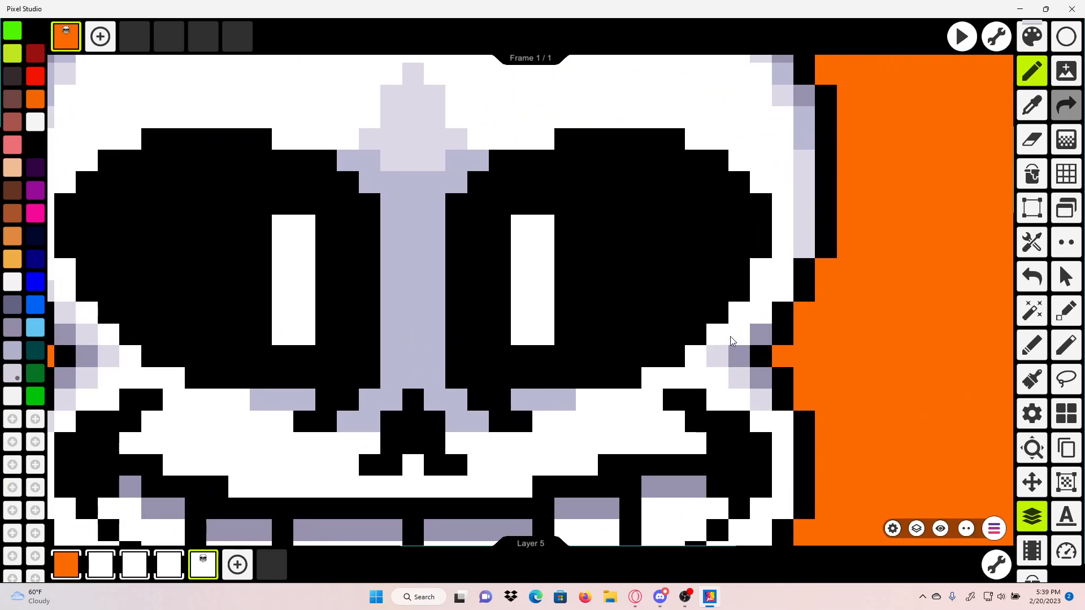
pyautogui.scroll(-3, 759, 320)
pyautogui.scroll(3, 758, 320)
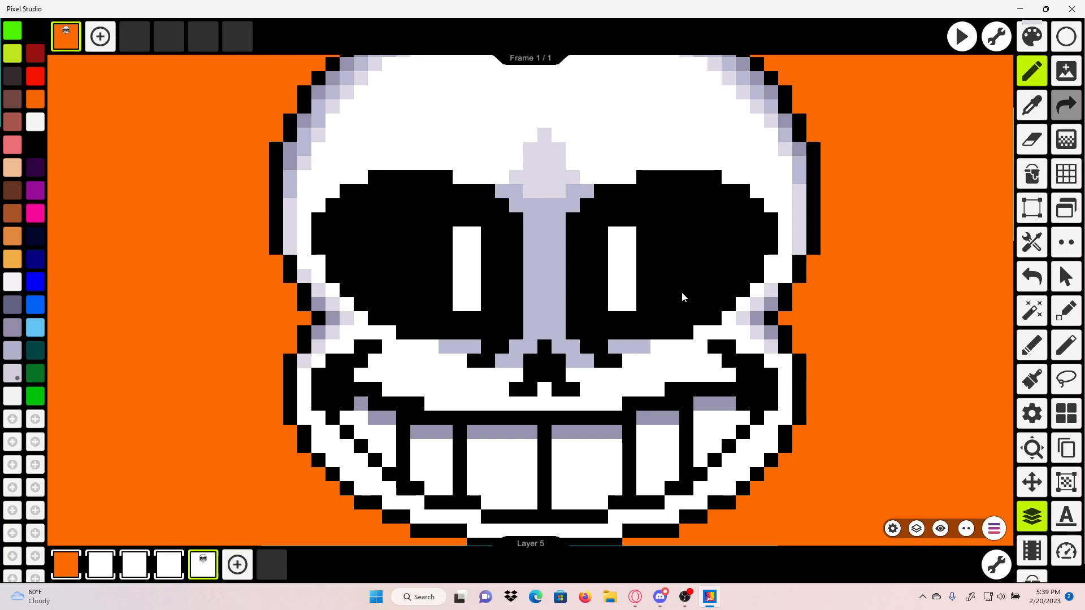
pyautogui.scroll(-3, 613, 300)
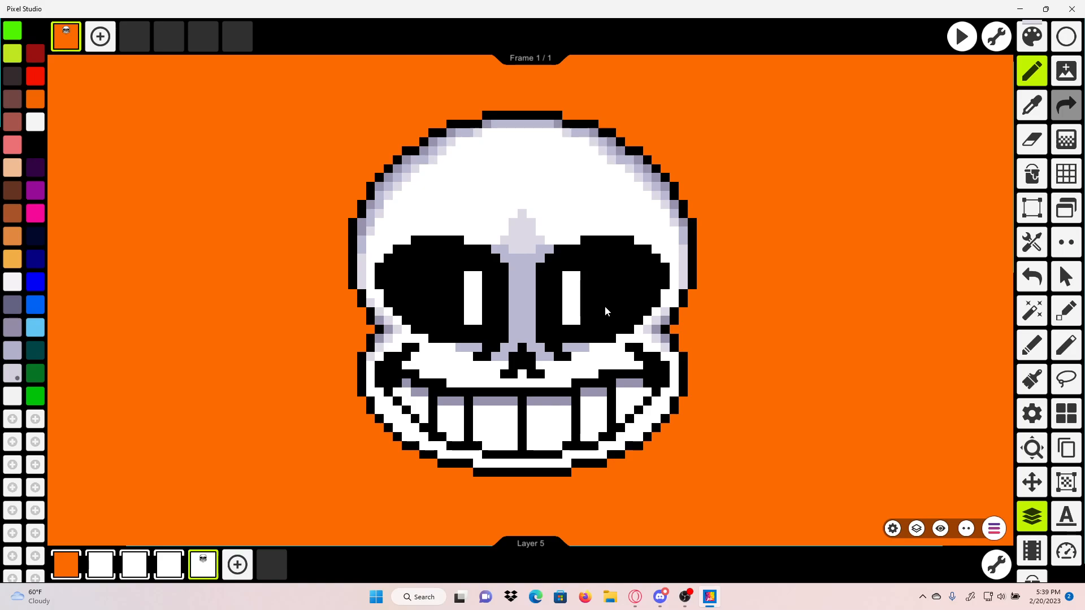
# Step: Try pale lavender pixels in the inner corners of the lower right jaw outline
pyautogui.scroll(5, 605, 306)
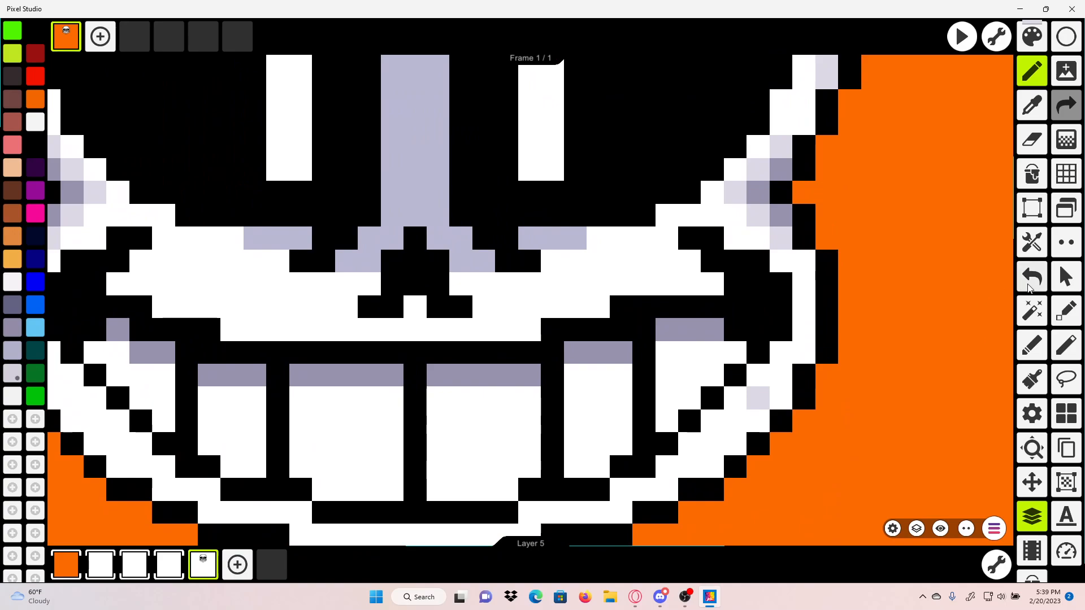
pyautogui.click(805, 353)
pyautogui.click(782, 399)
pyautogui.moveTo(792, 386); pyautogui.dragTo(869, 330)
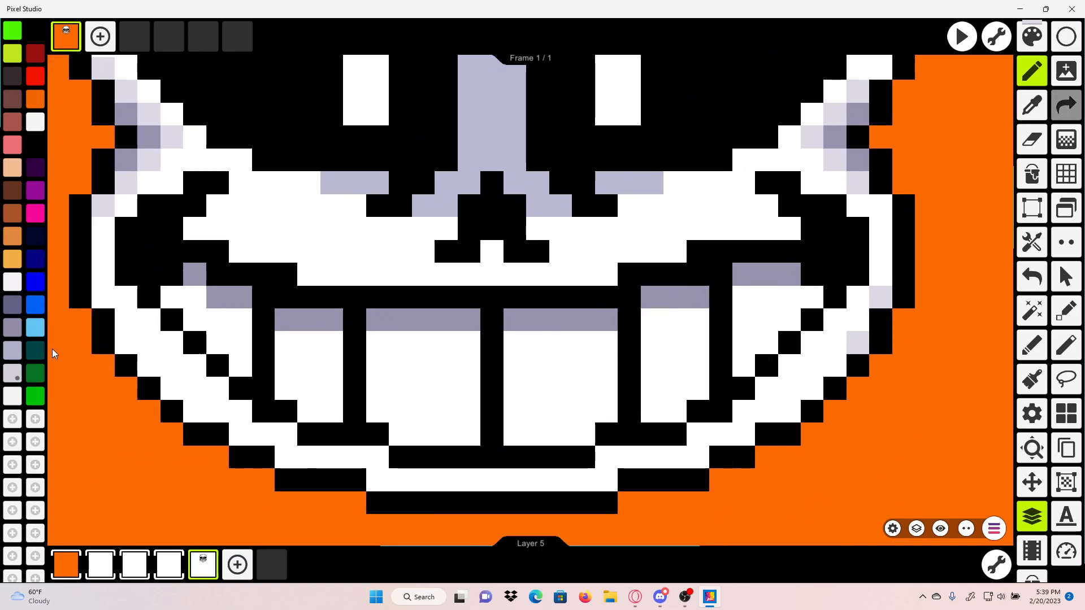
# Step: Place single lavender pixels in each inner corner of the right jaw outline, from the cheek down to the chin
pyautogui.click(13, 351)
pyautogui.click(881, 297)
pyautogui.click(858, 342)
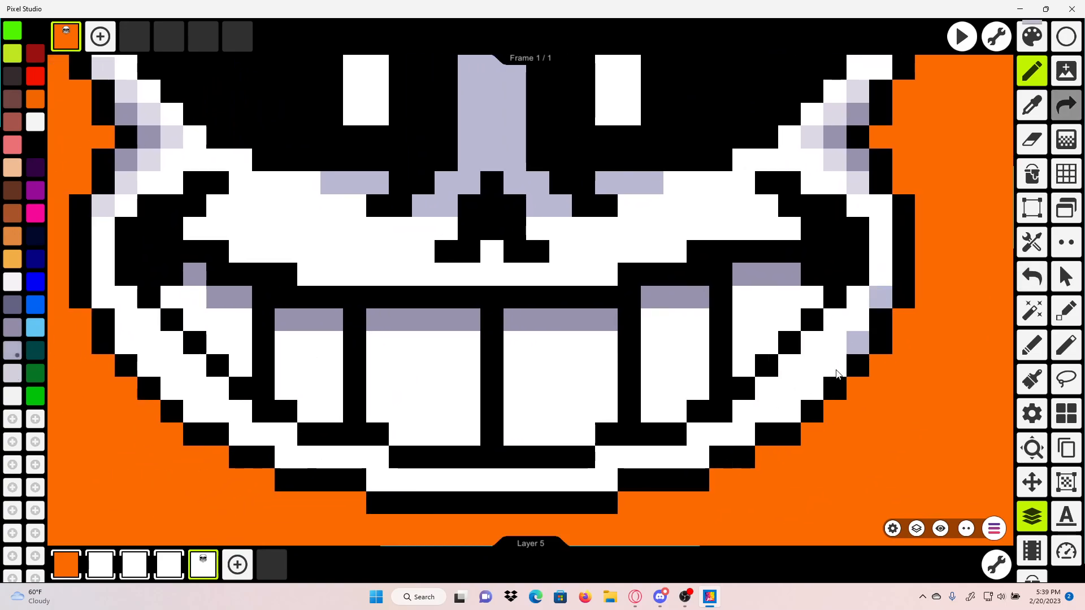
pyautogui.click(835, 365)
pyautogui.click(814, 389)
pyautogui.click(794, 407)
pyautogui.moveTo(740, 435); pyautogui.dragTo(750, 428)
pyautogui.click(751, 428)
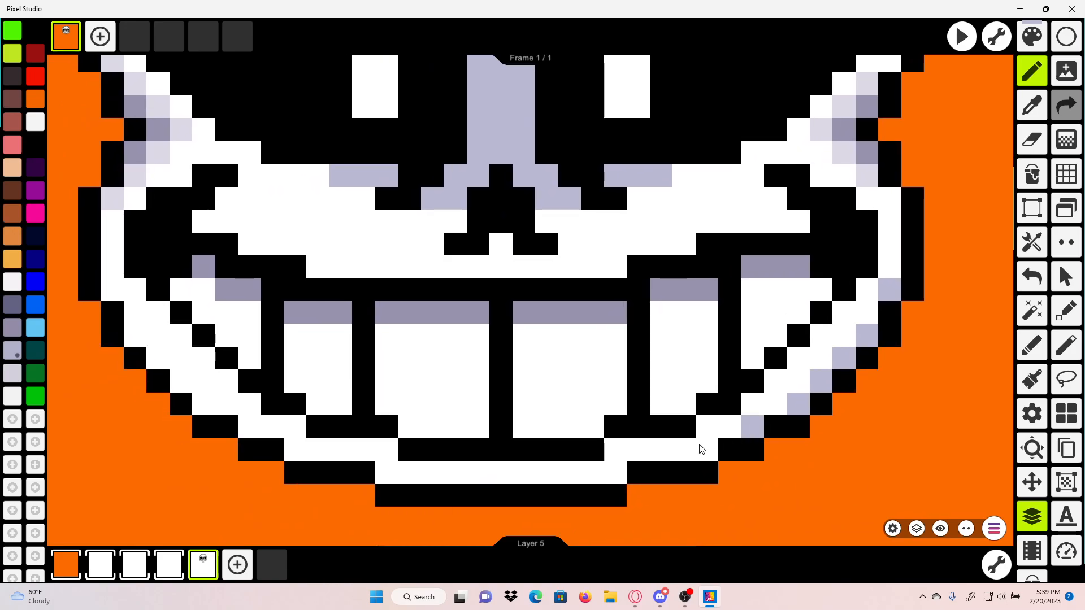
pyautogui.click(700, 444)
pyautogui.moveTo(582, 486); pyautogui.dragTo(651, 463)
pyautogui.click(686, 451)
# Step: Mirror the lavender corner pixels along the left jaw outline, from the chin up to the cheek
pyautogui.click(456, 451)
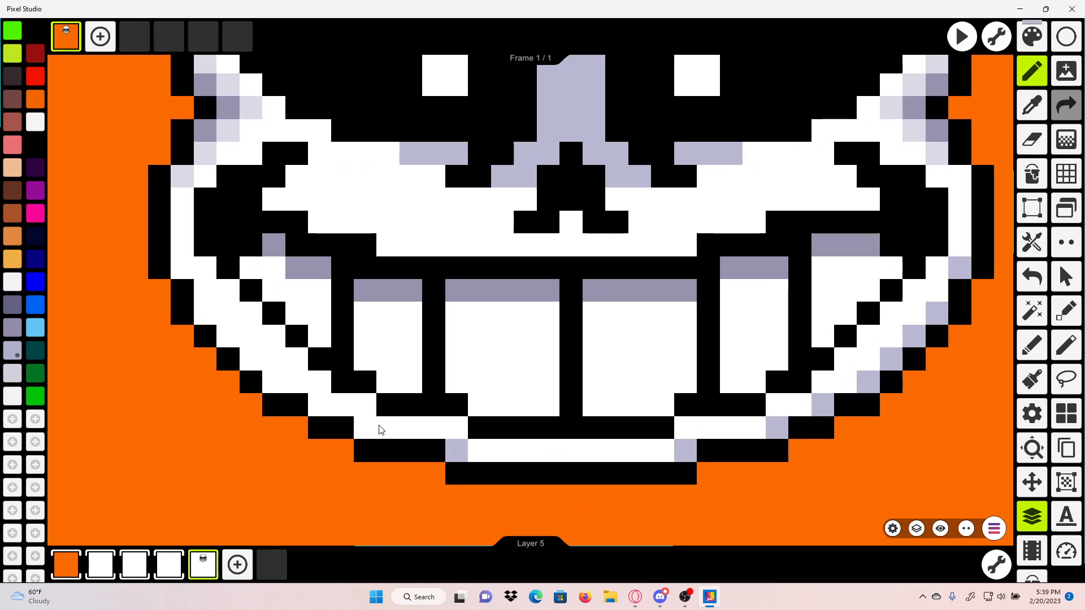
pyautogui.click(365, 428)
pyautogui.moveTo(398, 426); pyautogui.dragTo(477, 436)
pyautogui.click(399, 415)
pyautogui.click(354, 392)
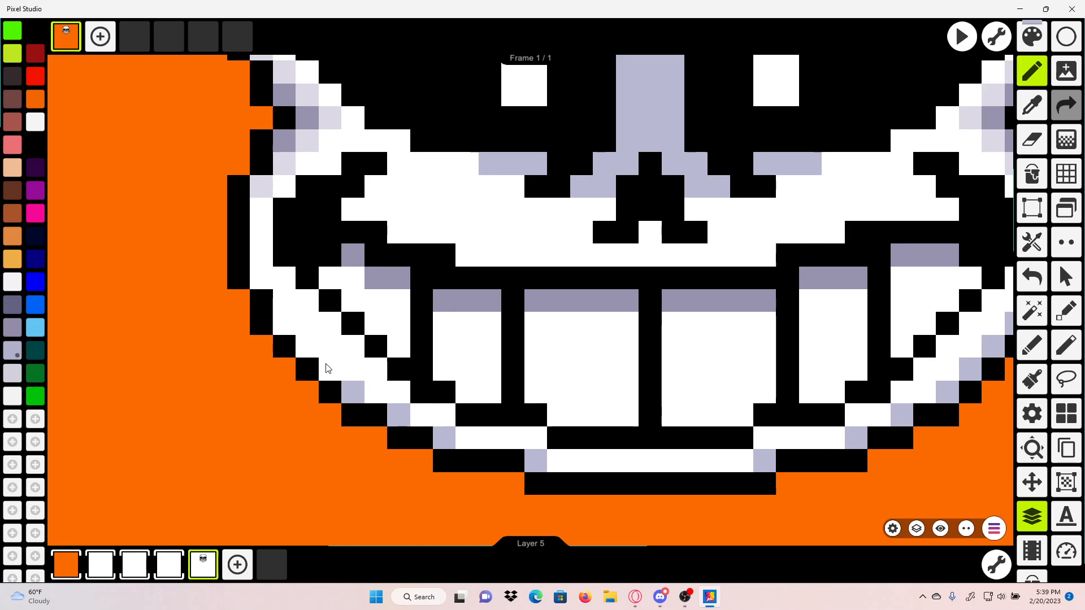
pyautogui.click(331, 369)
pyautogui.click(308, 346)
pyautogui.click(284, 324)
pyautogui.click(261, 278)
pyautogui.scroll(-3, 287, 213)
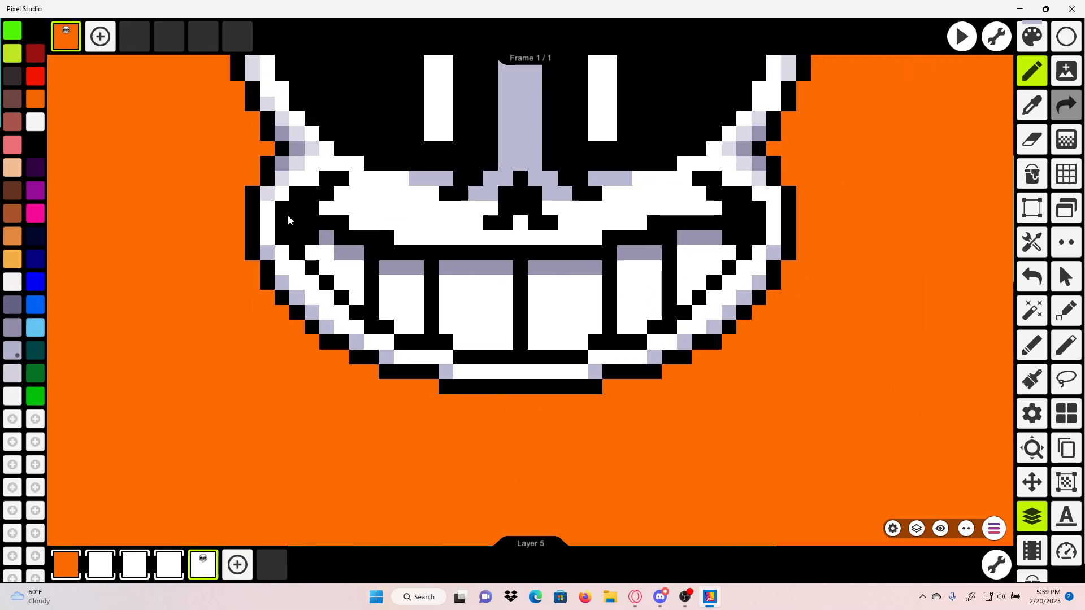
# Step: Try pale lavender shading along the chin strip and the lower right jaw
pyautogui.moveTo(287, 214); pyautogui.dragTo(289, 285)
pyautogui.click(16, 375)
pyautogui.scroll(5, 497, 373)
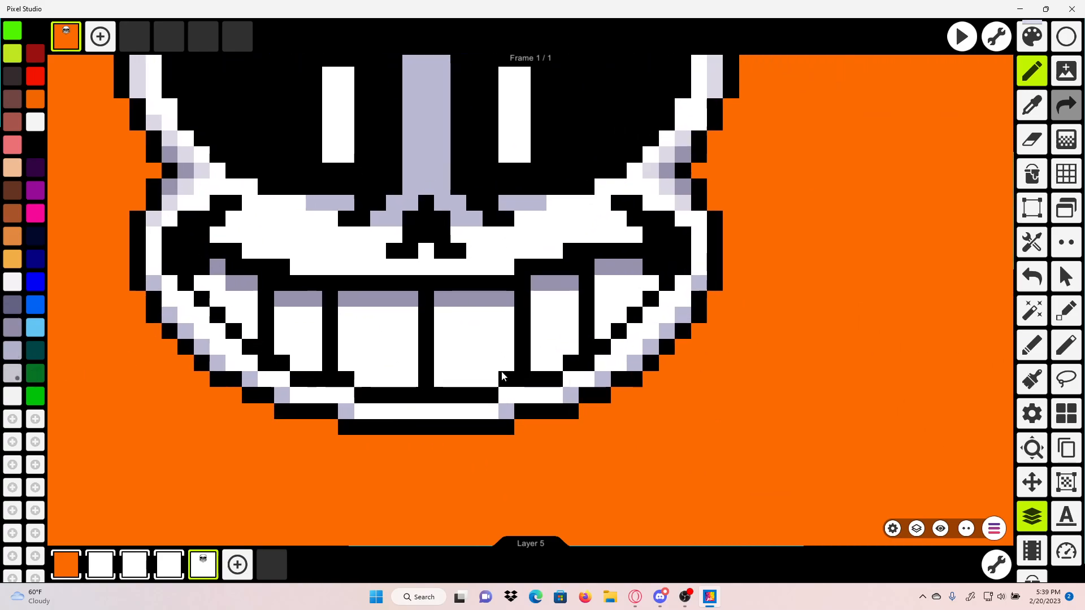
pyautogui.moveTo(316, 420)
pyautogui.mouseDown()
pyautogui.moveTo(482, 417)
pyautogui.moveTo(585, 400)
pyautogui.mouseUp()
pyautogui.click(608, 382)
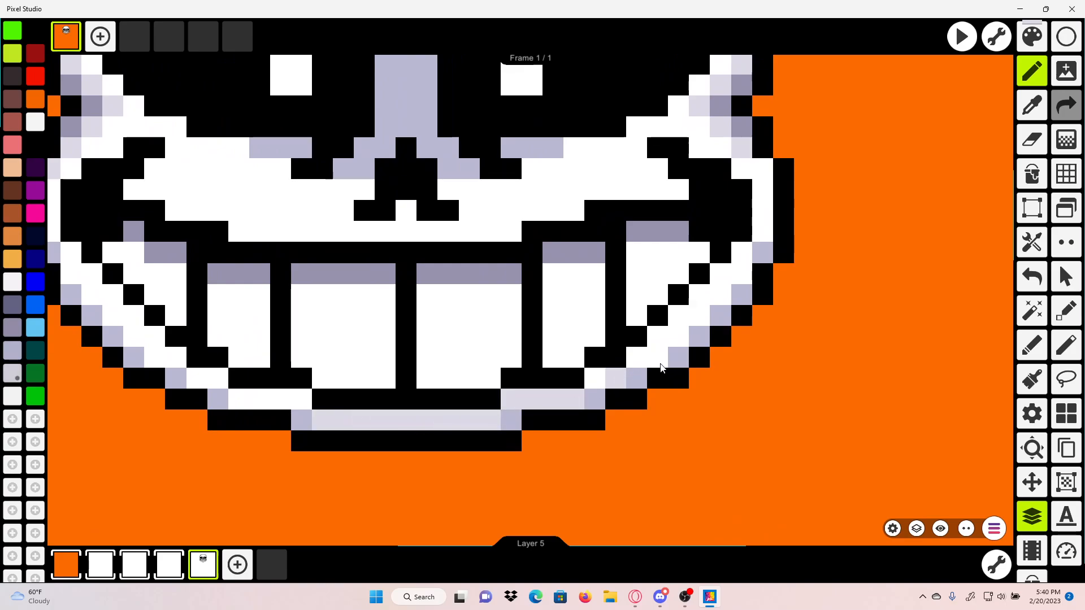
pyautogui.hotkey('ctrl', 'z')
pyautogui.hotkey('ctrl', 'z')
pyautogui.hotkey('ctrl', 'z')
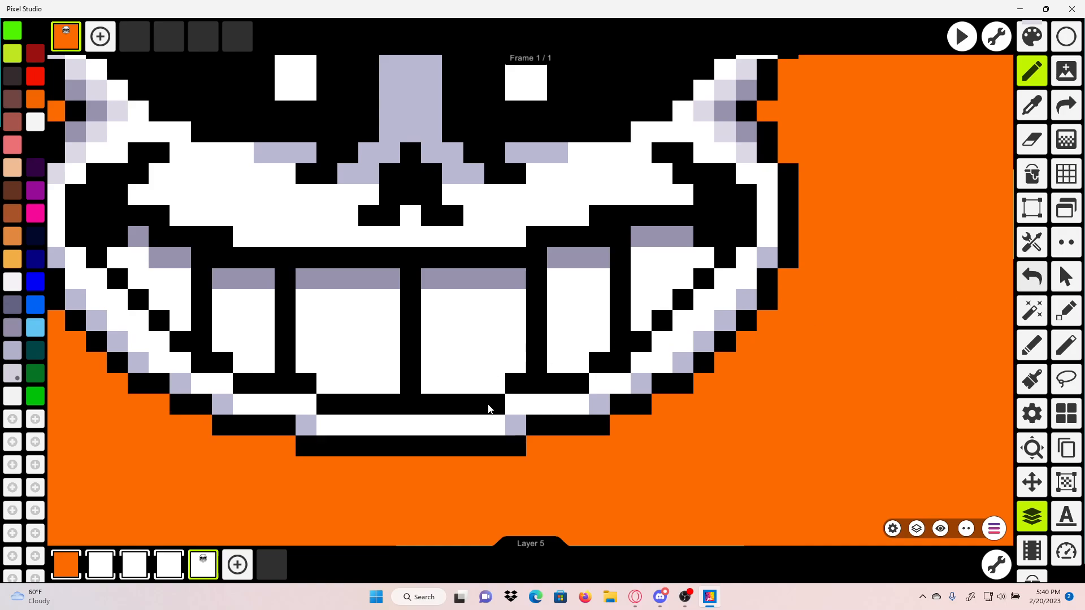
# Step: Fill the white strip along the chin between the two lavender corner pixels with pale lavender
pyautogui.moveTo(493, 420); pyautogui.dragTo(477, 420)
pyautogui.moveTo(329, 419)
pyautogui.mouseDown()
pyautogui.moveTo(479, 412)
pyautogui.moveTo(363, 425)
pyautogui.moveTo(400, 424)
pyautogui.mouseUp()
pyautogui.scroll(-4, 421, 413)
pyautogui.scroll(4, 437, 422)
pyautogui.scroll(-4, 517, 411)
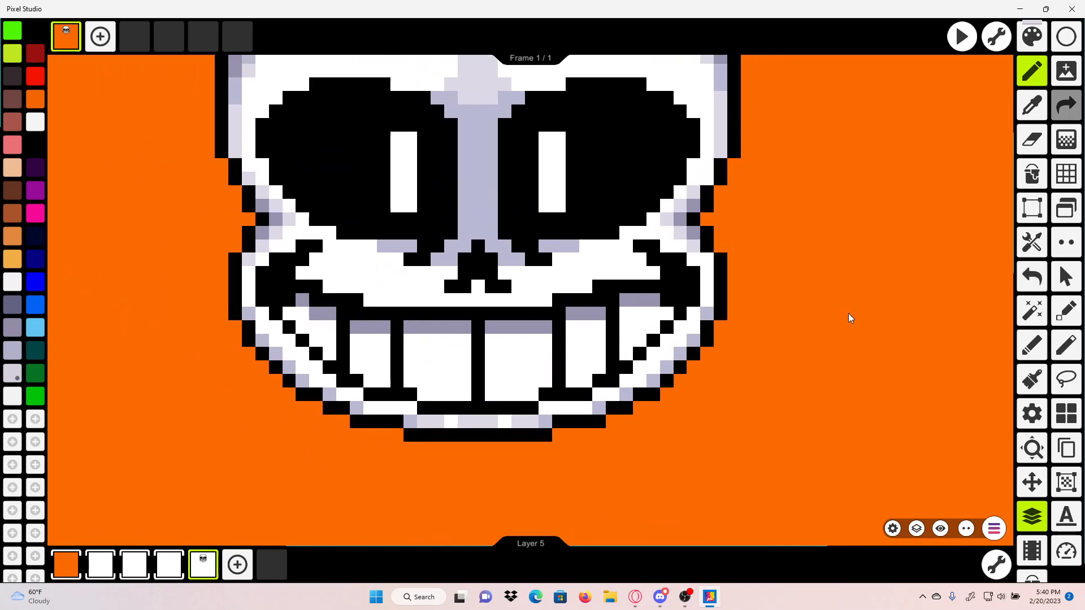
pyautogui.scroll(4, 590, 322)
pyautogui.moveTo(486, 448); pyautogui.dragTo(405, 445)
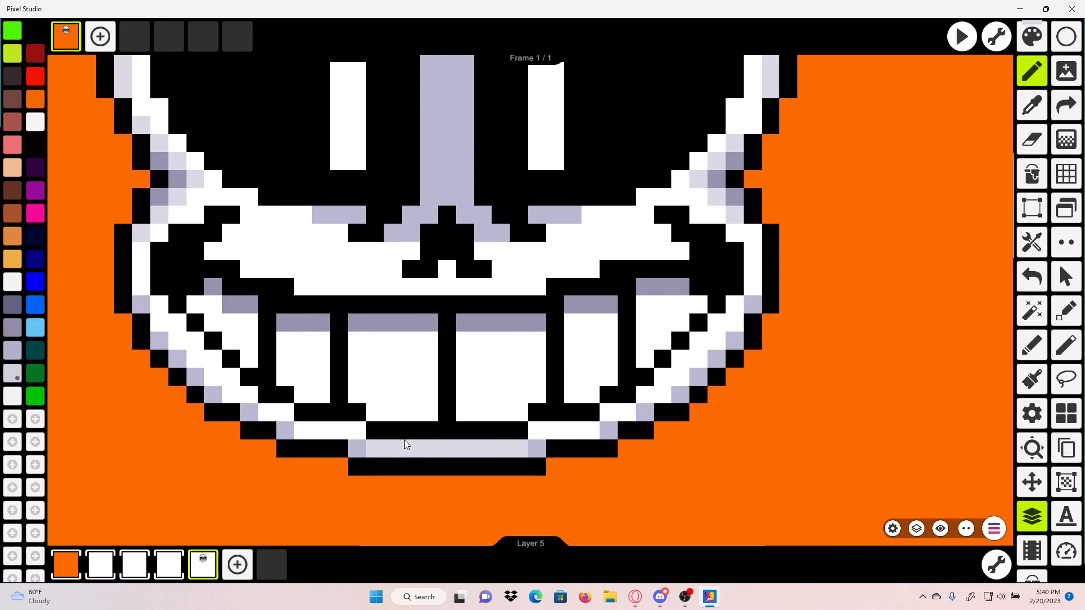
# Step: Add pale lavender pixels beside the lavender corners along the right jaw, from the chin up to the cheek
pyautogui.moveTo(588, 428); pyautogui.dragTo(573, 431)
pyautogui.click(625, 410)
pyautogui.click(659, 396)
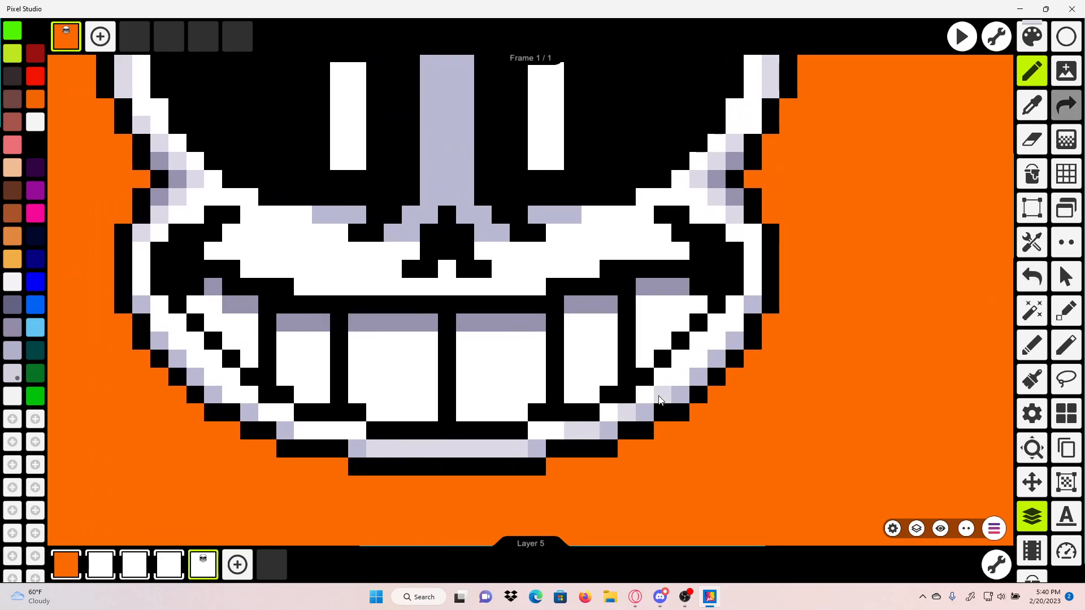
pyautogui.scroll(-3, 733, 327)
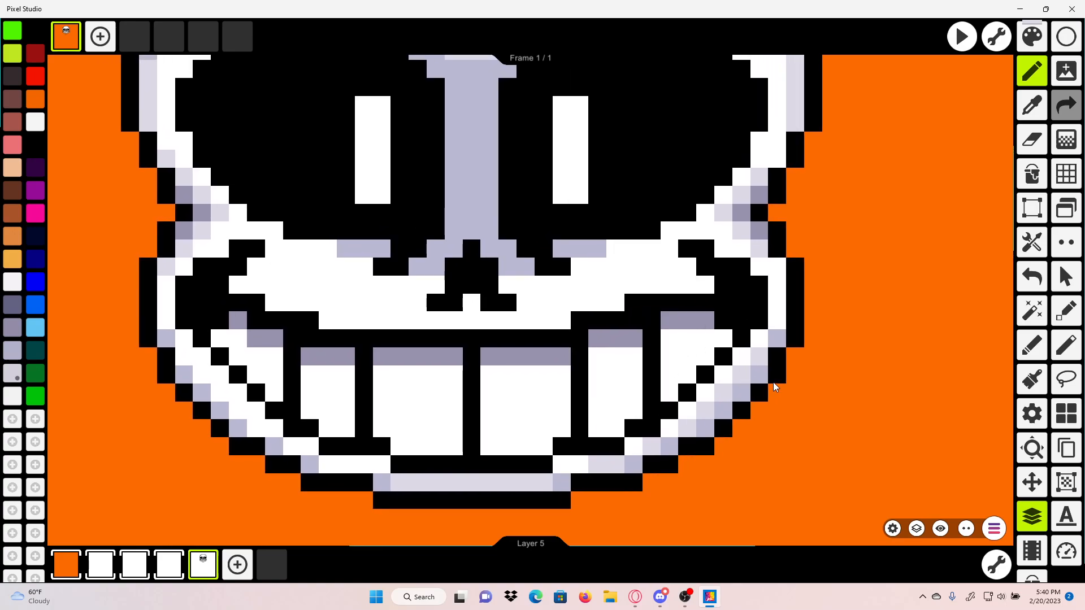
pyautogui.scroll(-2, 783, 349)
pyautogui.scroll(-1, 782, 348)
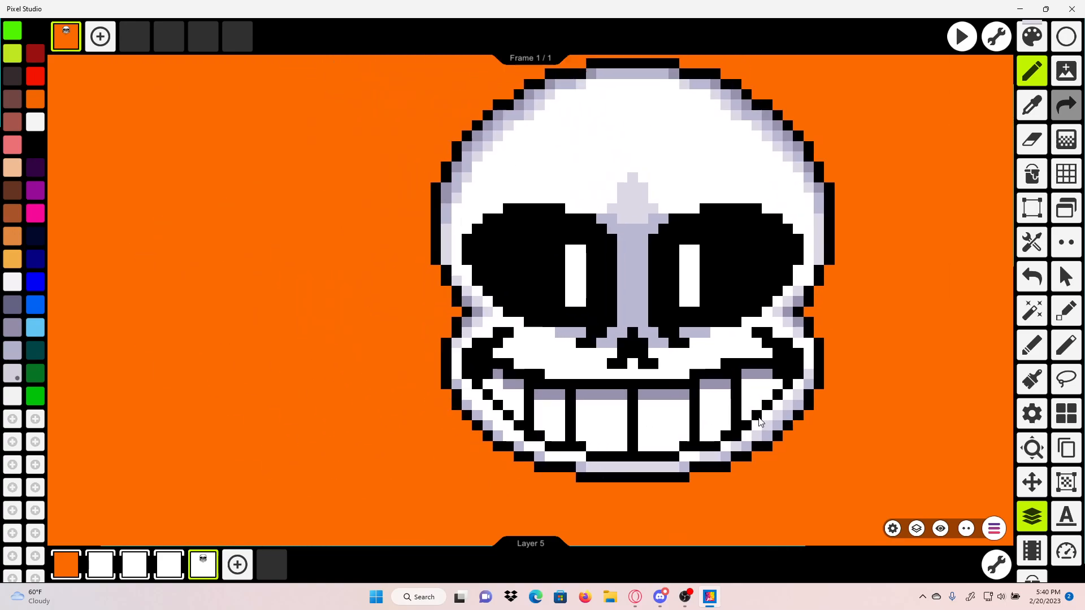
# Step: Mirror the pale lavender shading along the left jaw, from the chin up to the cheek
pyautogui.scroll(5, 687, 367)
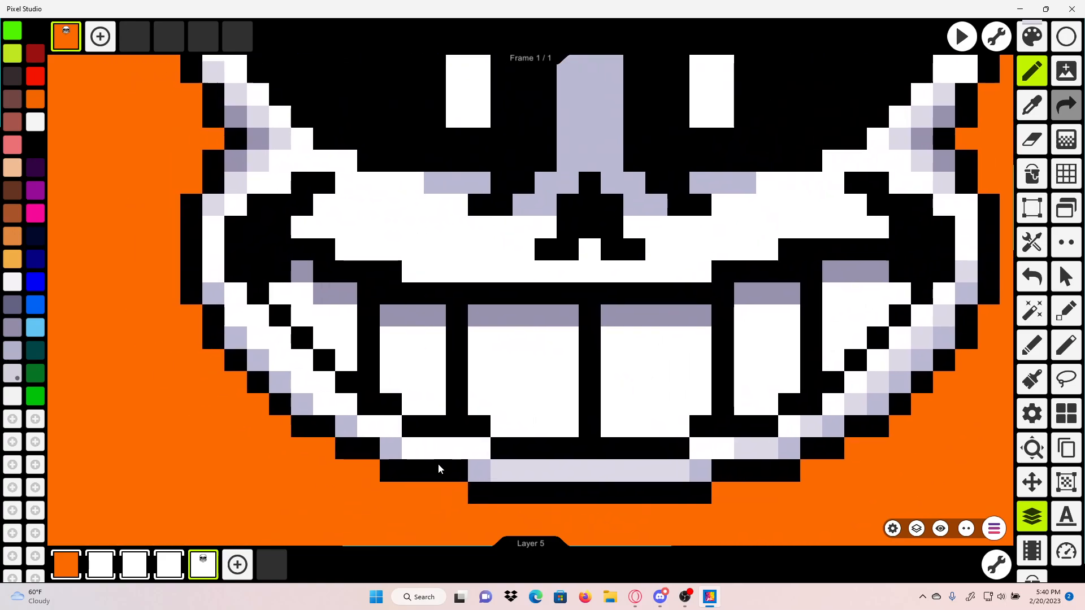
pyautogui.moveTo(421, 449)
pyautogui.mouseDown()
pyautogui.moveTo(321, 403)
pyautogui.moveTo(264, 344)
pyautogui.mouseUp()
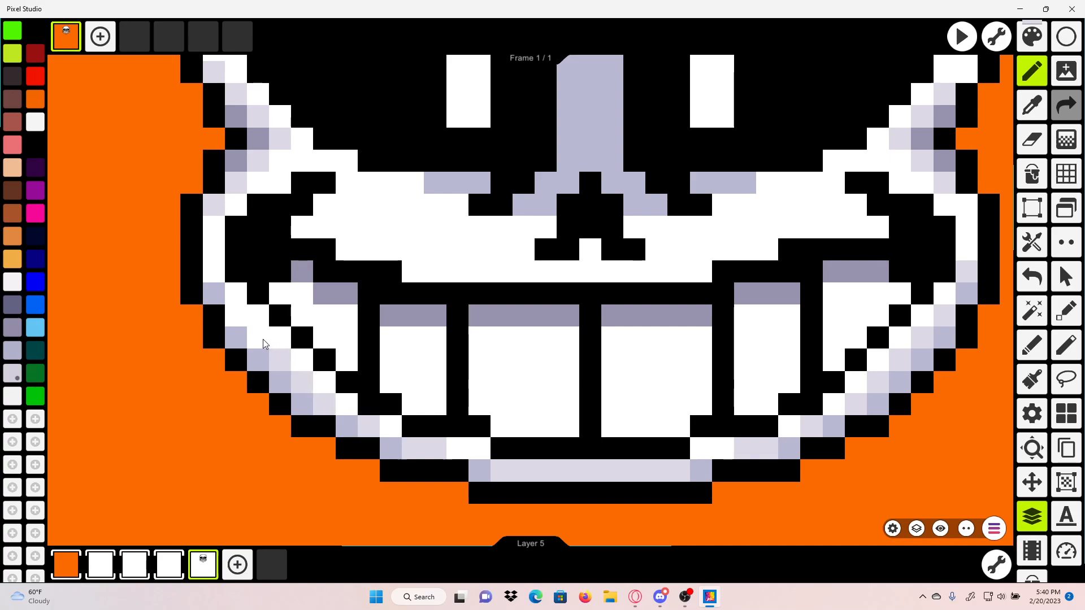
pyautogui.scroll(-4, 226, 250)
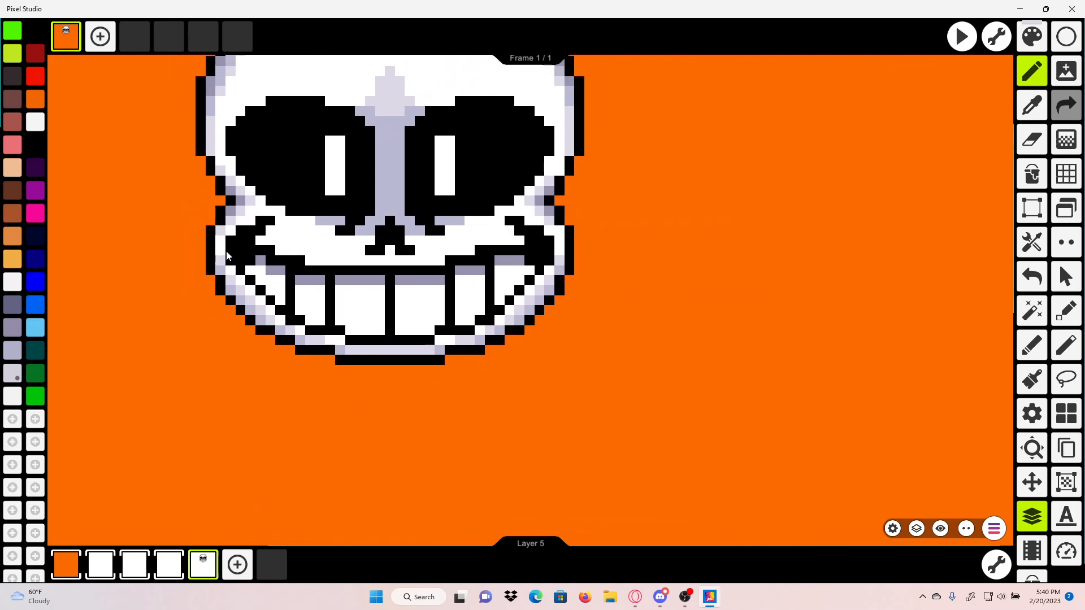
pyautogui.scroll(2, 477, 289)
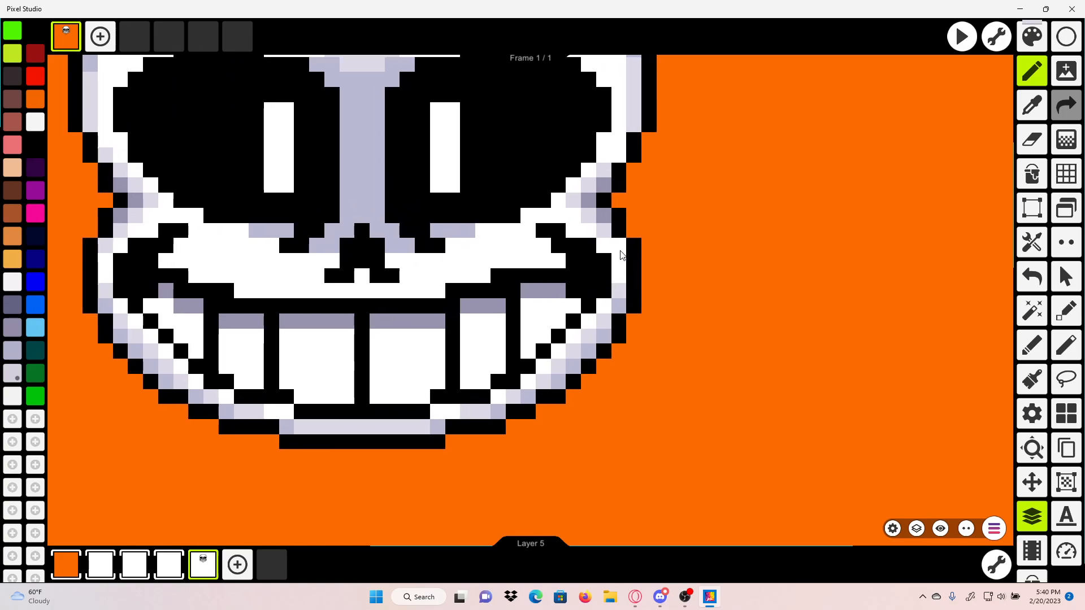
pyautogui.scroll(-2, 679, 332)
pyautogui.scroll(1, 683, 339)
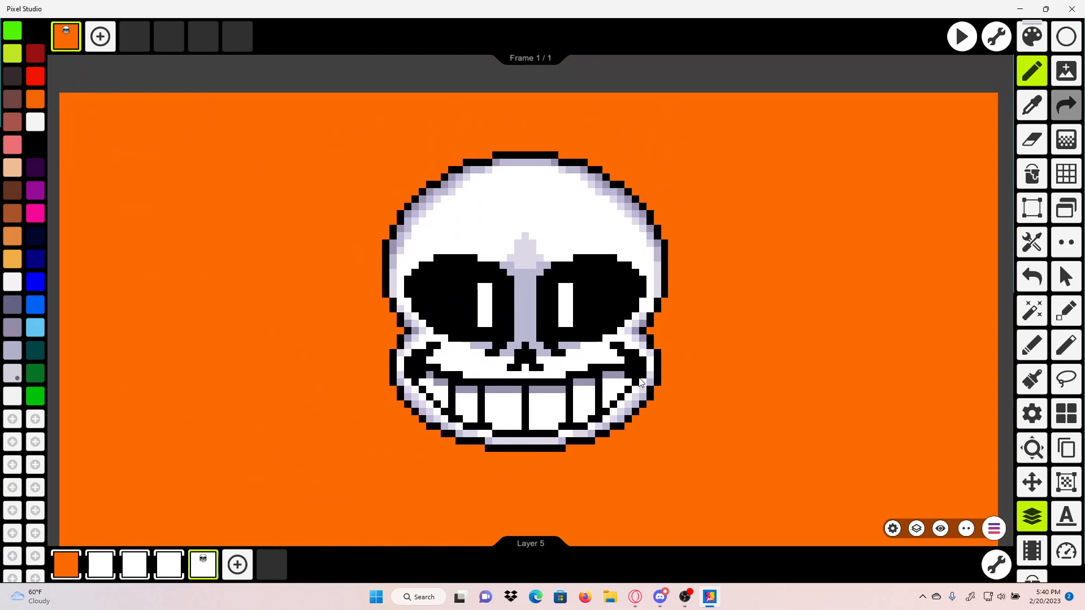
# Step: Shade the bottom pixel row of the two centre teeth pale lavender
pyautogui.scroll(3, 545, 405)
pyautogui.scroll(2, 553, 415)
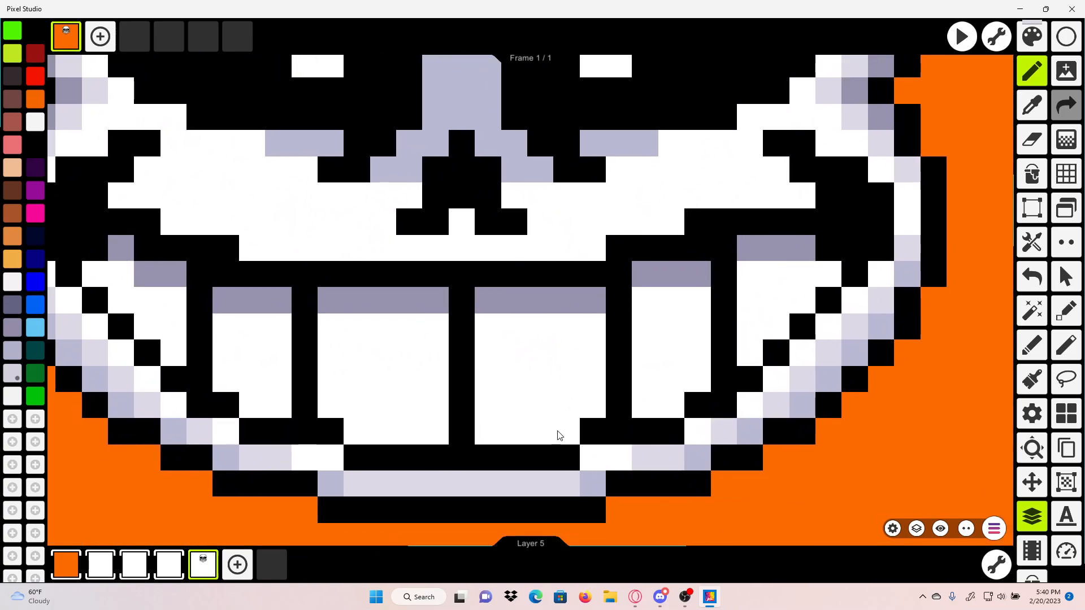
pyautogui.moveTo(559, 435); pyautogui.dragTo(494, 431)
pyautogui.moveTo(428, 432); pyautogui.dragTo(348, 431)
# Step: Shade the bottom and the stepped lower right edges of the two right-hand teeth pale lavender
pyautogui.click(650, 407)
pyautogui.click(669, 406)
pyautogui.click(689, 383)
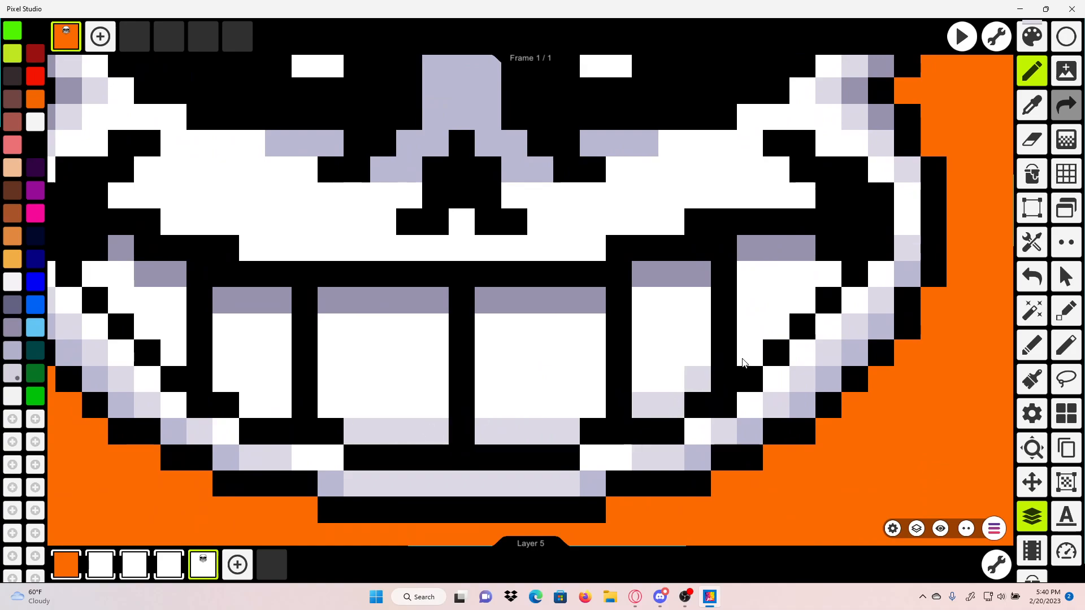
pyautogui.click(743, 359)
pyautogui.click(777, 330)
pyautogui.click(800, 309)
pyautogui.click(829, 275)
pyautogui.scroll(-3, 830, 279)
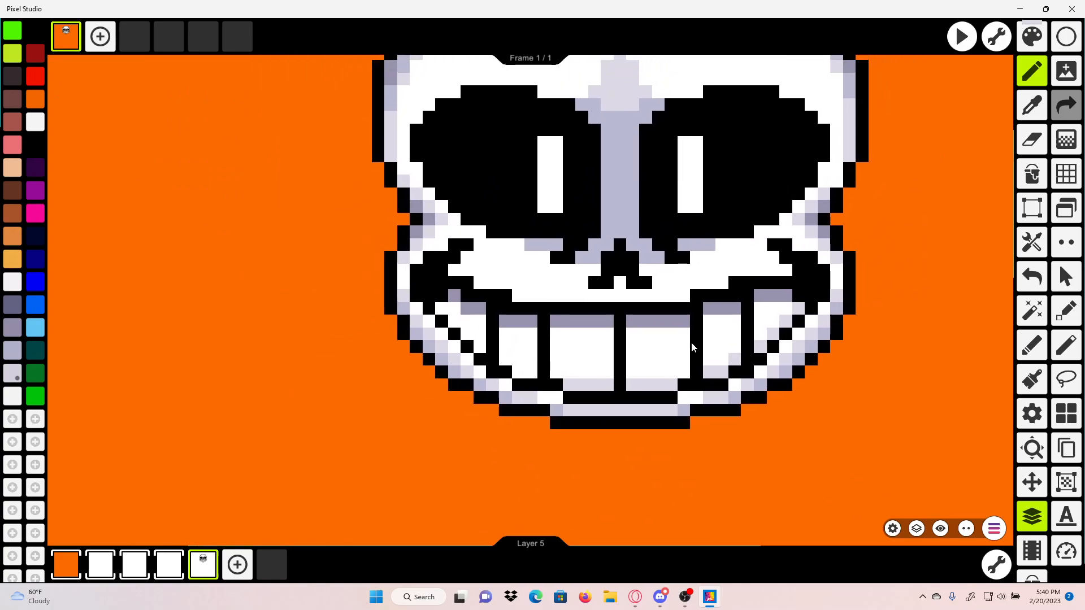
# Step: Mirror the pale lavender shading on the lower edges of the left-hand teeth, including the left centre tooth's lower corner
pyautogui.scroll(2, 630, 388)
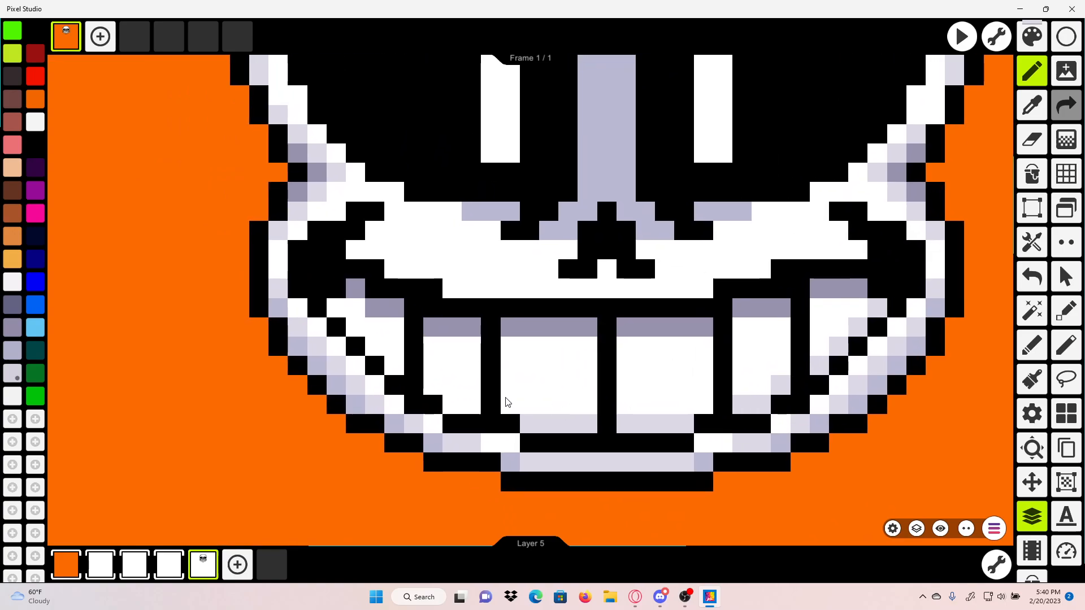
pyautogui.moveTo(472, 404); pyautogui.dragTo(457, 403)
pyautogui.click(508, 403)
pyautogui.click(432, 385)
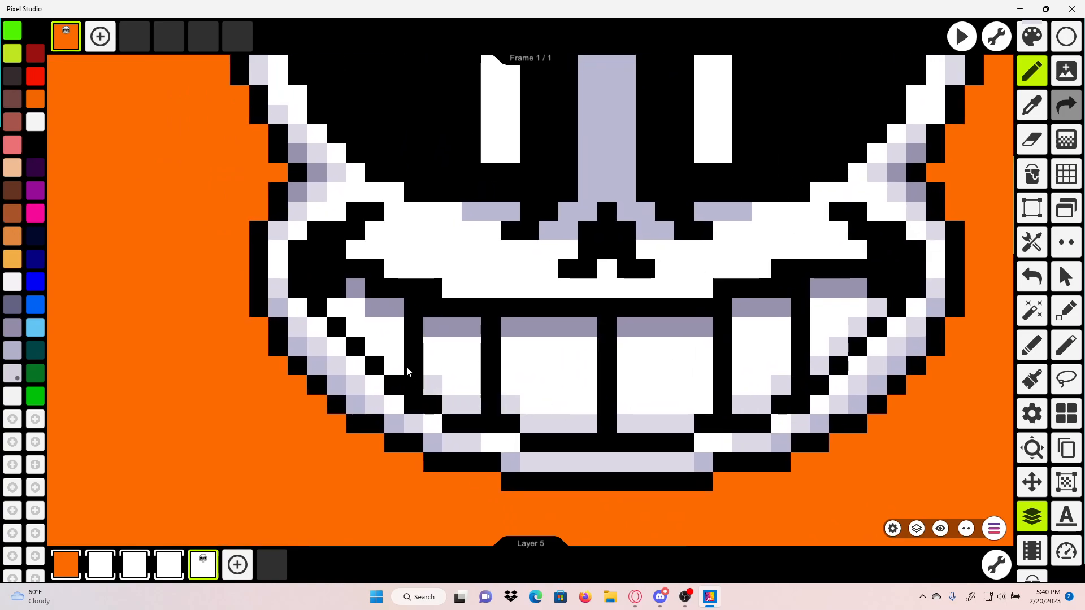
pyautogui.click(396, 366)
pyautogui.click(375, 346)
pyautogui.click(356, 326)
pyautogui.click(336, 307)
pyautogui.scroll(-3, 443, 338)
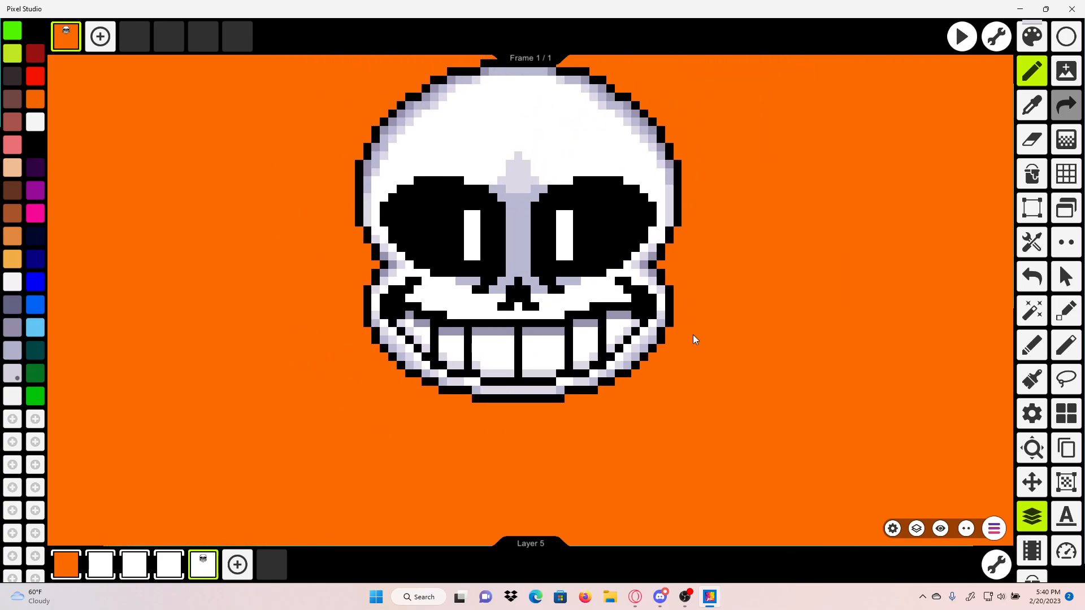
# Step: Set the drawing colour to translucent white FFFFFF1F with an opacity of 31
pyautogui.moveTo(654, 353); pyautogui.dragTo(670, 353)
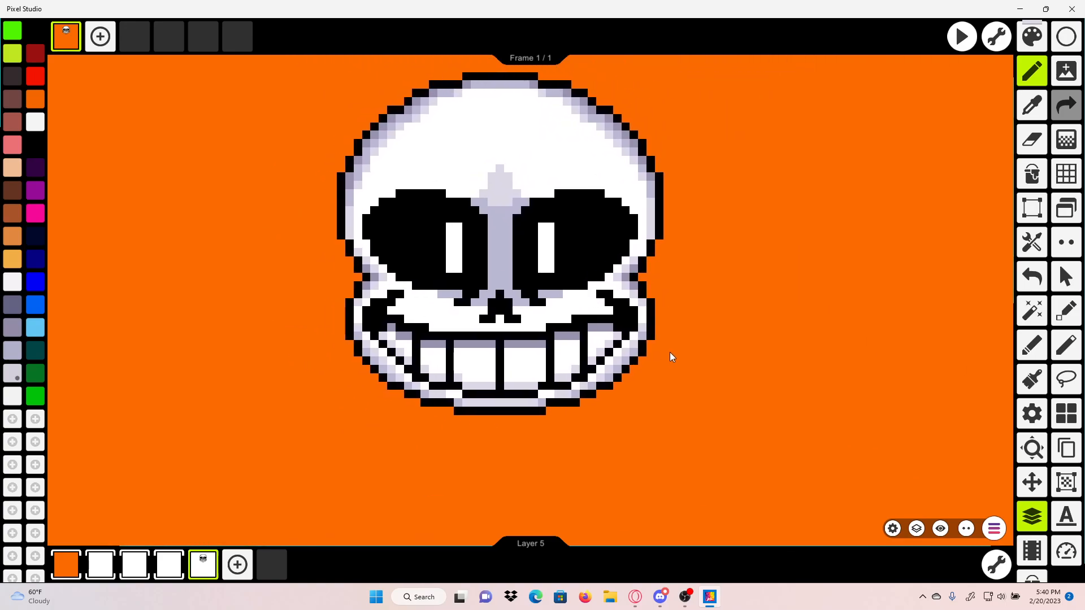
pyautogui.scroll(-2, 762, 303)
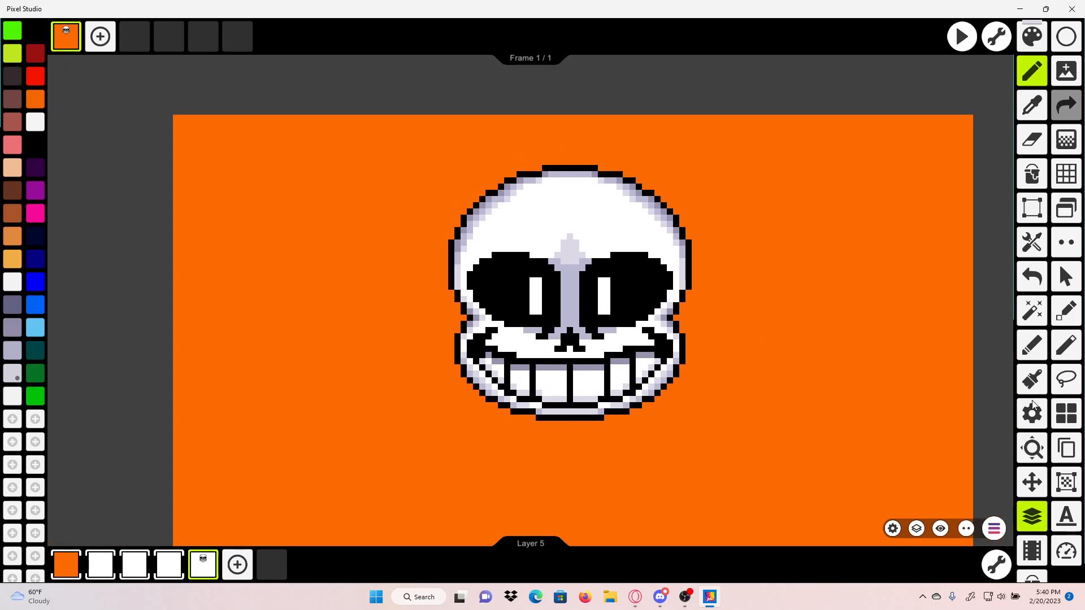
pyautogui.scroll(3, 546, 345)
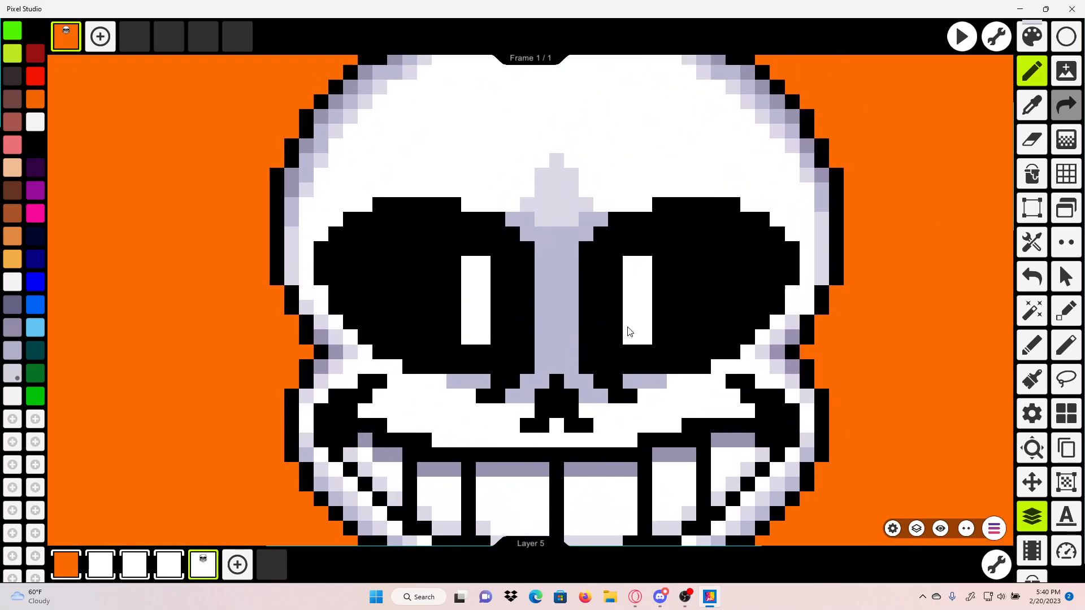
pyautogui.click(1032, 36)
pyautogui.moveTo(515, 209); pyautogui.dragTo(428, 141)
pyautogui.moveTo(612, 460)
pyautogui.mouseDown()
pyautogui.moveTo(562, 459)
pyautogui.moveTo(616, 460)
pyautogui.mouseUp()
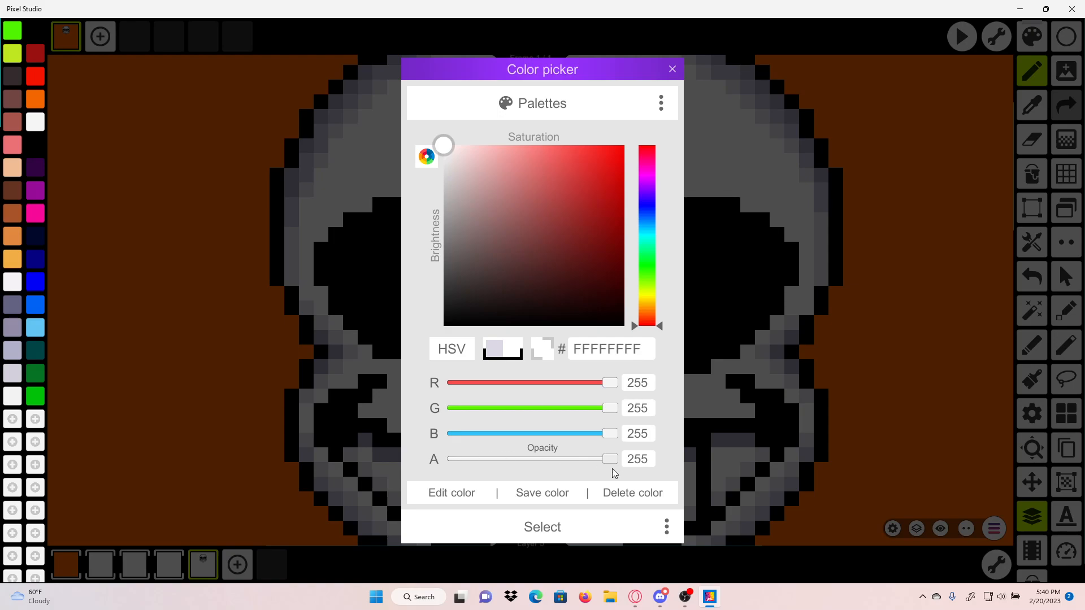
pyautogui.moveTo(609, 460); pyautogui.dragTo(470, 472)
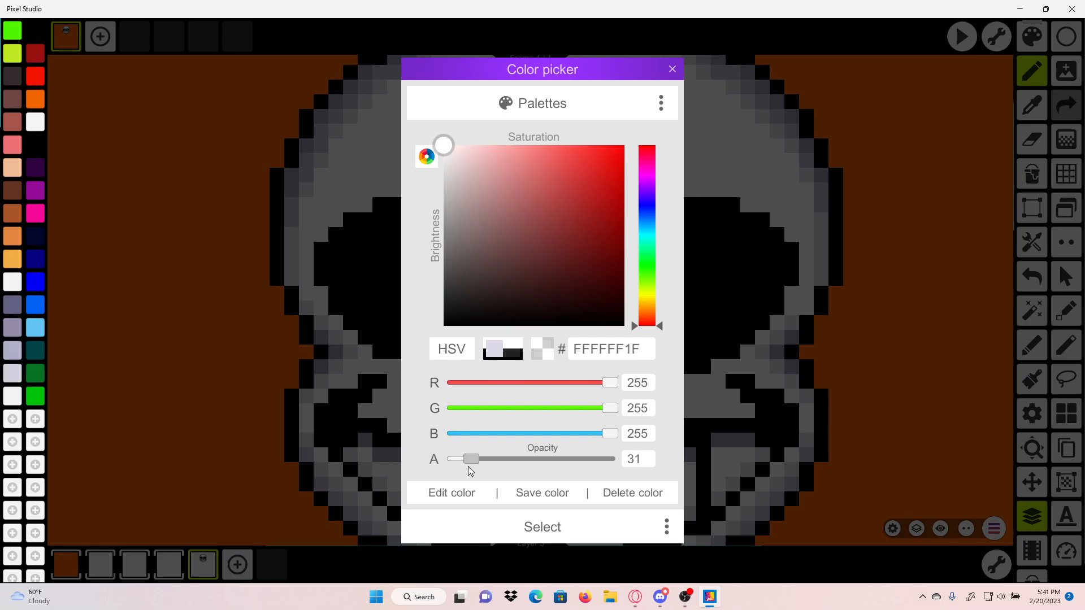
pyautogui.click(493, 525)
# Step: Paint a one-pixel translucent white glow around the left pupil, with a second coat along its right edge
pyautogui.scroll(5, 527, 365)
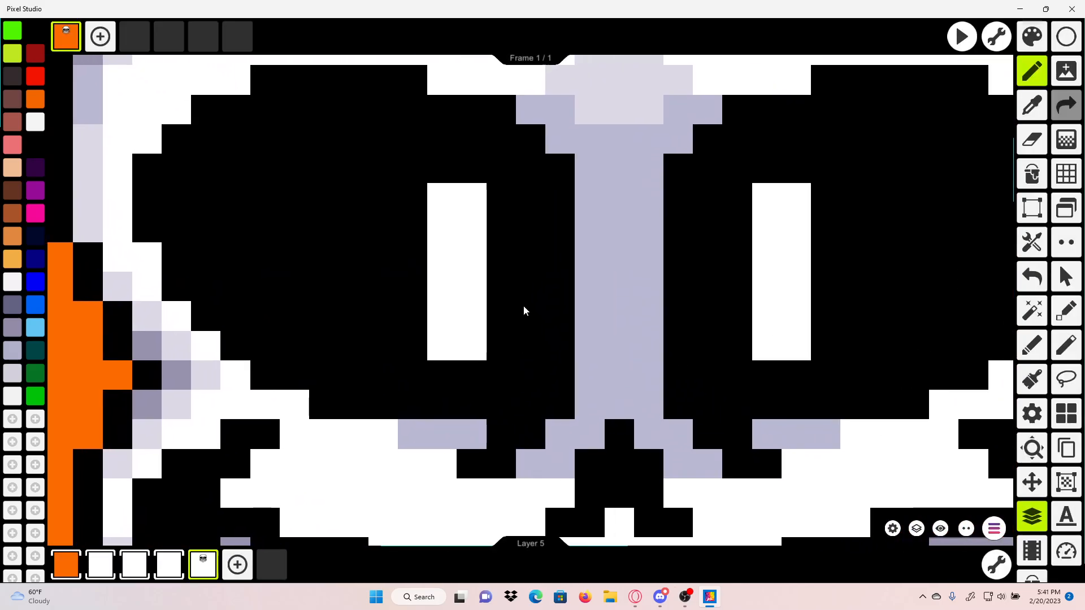
pyautogui.click(495, 206)
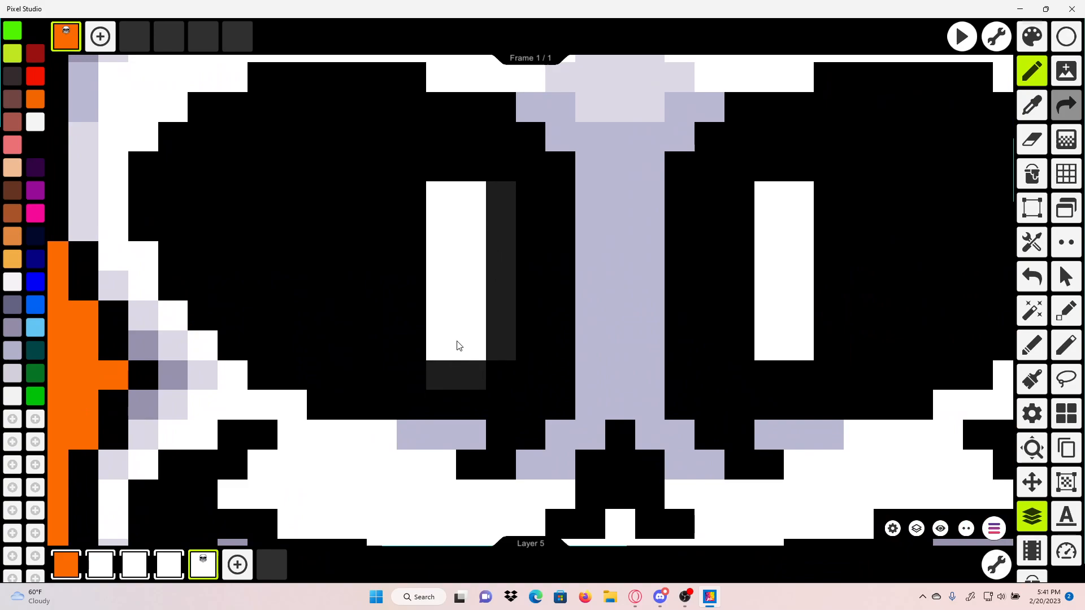
pyautogui.moveTo(435, 173); pyautogui.dragTo(472, 177)
pyautogui.moveTo(507, 213); pyautogui.dragTo(502, 296)
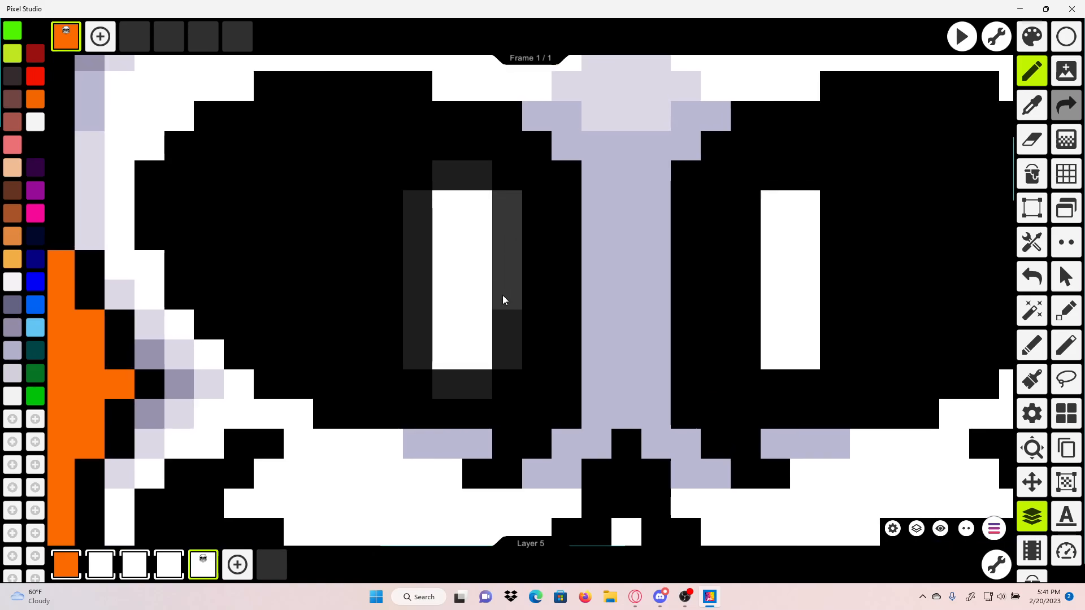
# Step: Try to thicken the glow around the left eye's white pupil with additional semi-transparent white strokes
pyautogui.moveTo(429, 358); pyautogui.dragTo(406, 246)
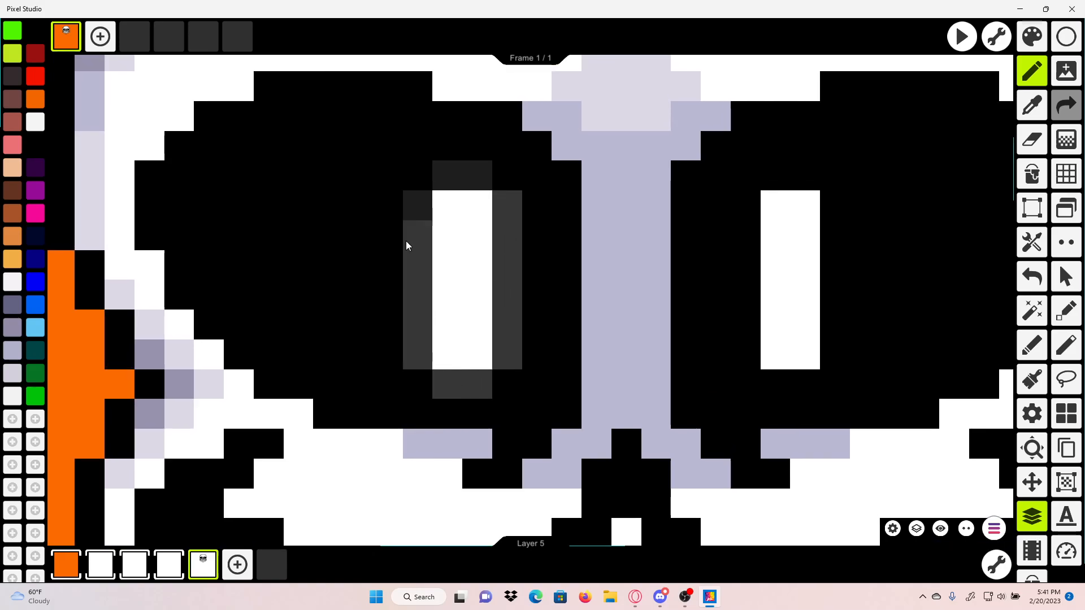
pyautogui.click(508, 184)
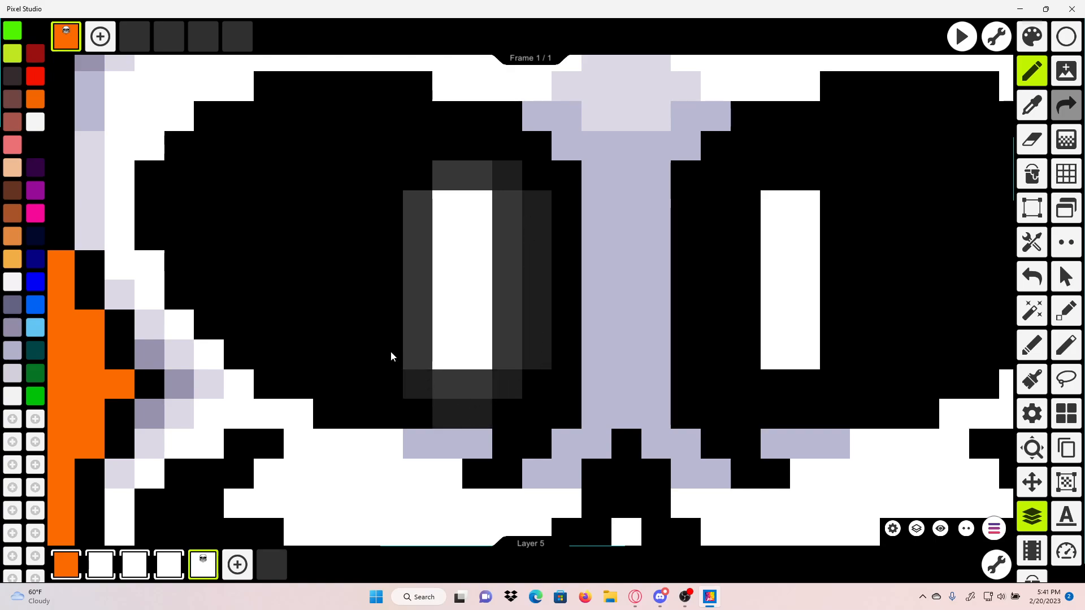
pyautogui.moveTo(391, 356); pyautogui.dragTo(395, 199)
pyautogui.scroll(-5, 452, 161)
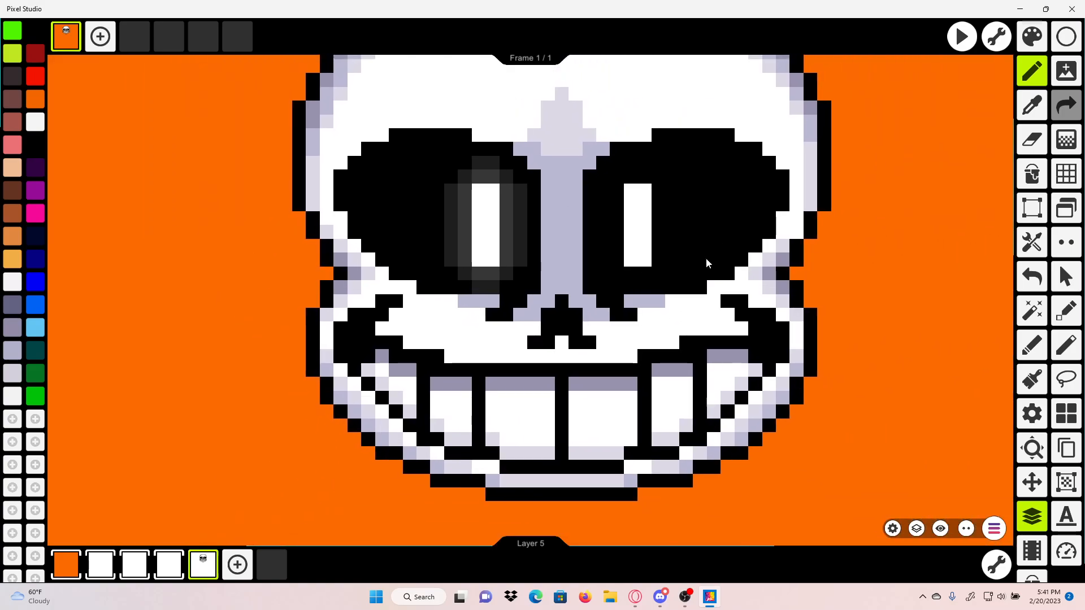
# Step: Undo the layered glow strokes around the left pupil, back to a single faint ring
pyautogui.click(1031, 277)
pyautogui.click(1030, 277)
pyautogui.click(1031, 277)
pyautogui.click(1031, 277)
pyautogui.click(1031, 277)
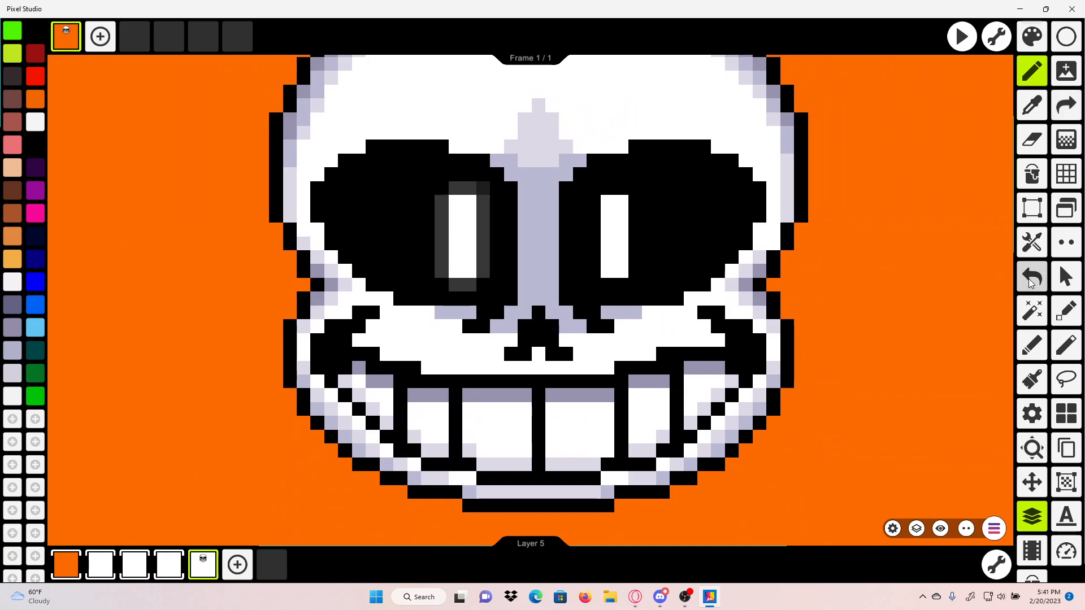
pyautogui.click(1031, 277)
pyautogui.click(1031, 277)
pyautogui.click(1031, 277)
pyautogui.click(1031, 277)
pyautogui.scroll(3, 697, 316)
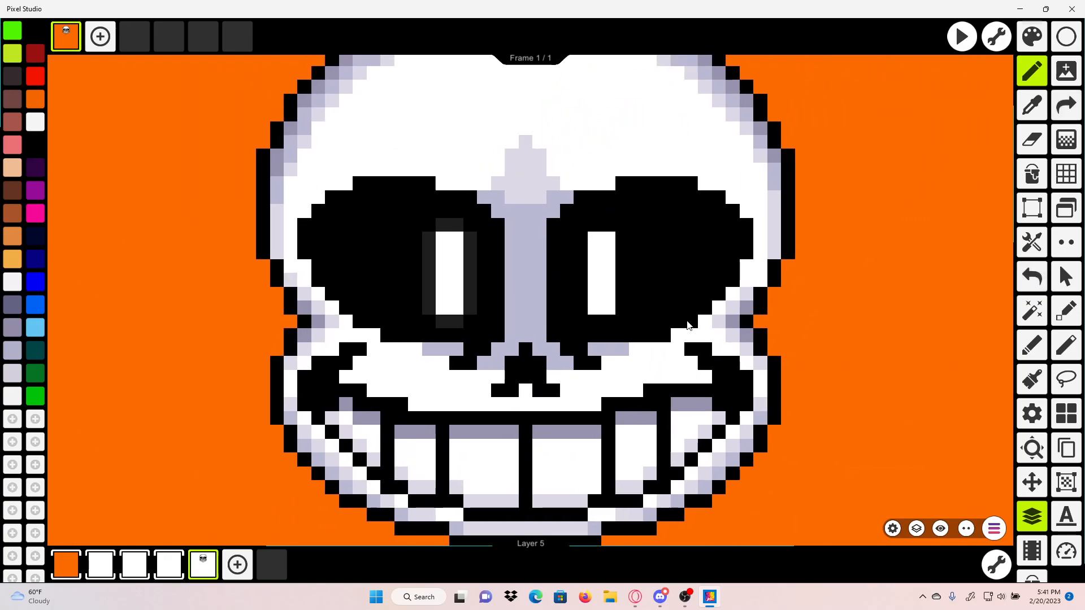
# Step: Set the white drawing colour's opacity to 40 and apply the colour
pyautogui.click(1032, 36)
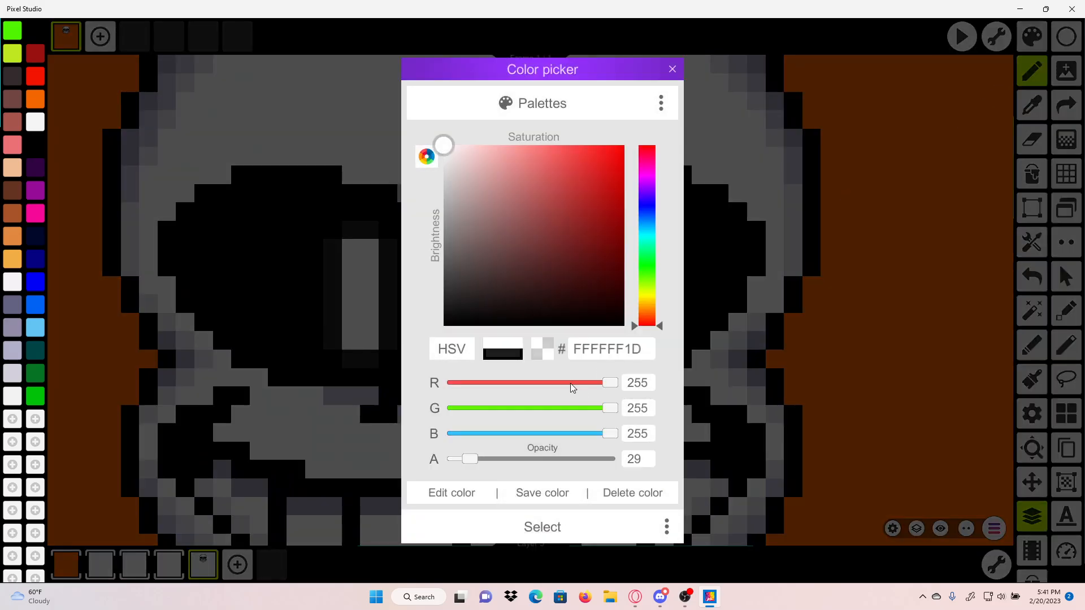
pyautogui.moveTo(476, 459); pyautogui.dragTo(484, 460)
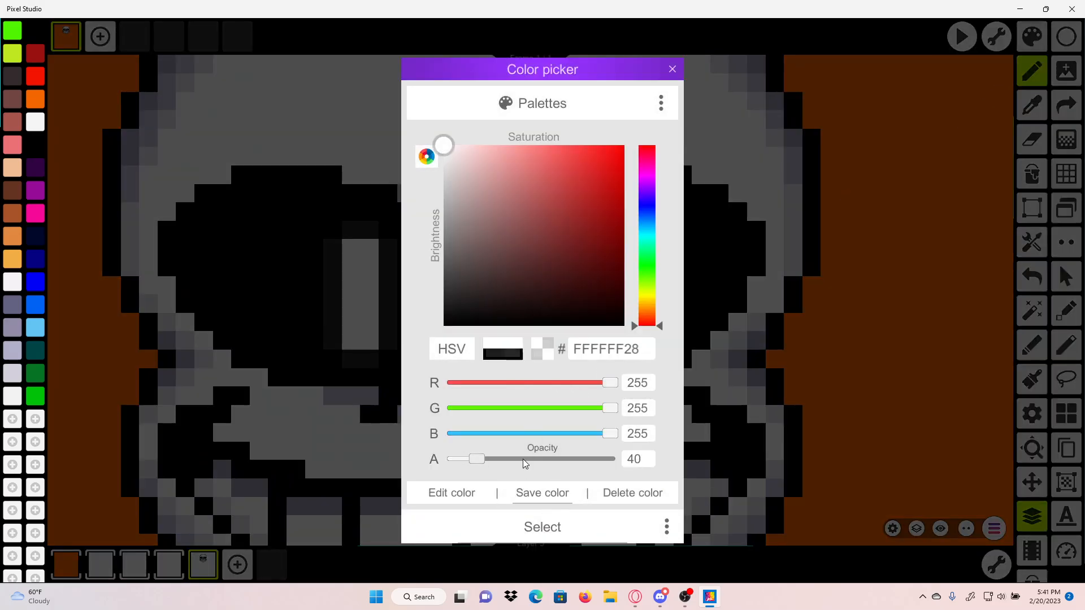
pyautogui.click(643, 520)
# Step: Undo the remaining faint glow strokes around the left pupil
pyautogui.click(1032, 277)
pyautogui.click(1032, 277)
pyautogui.click(1032, 277)
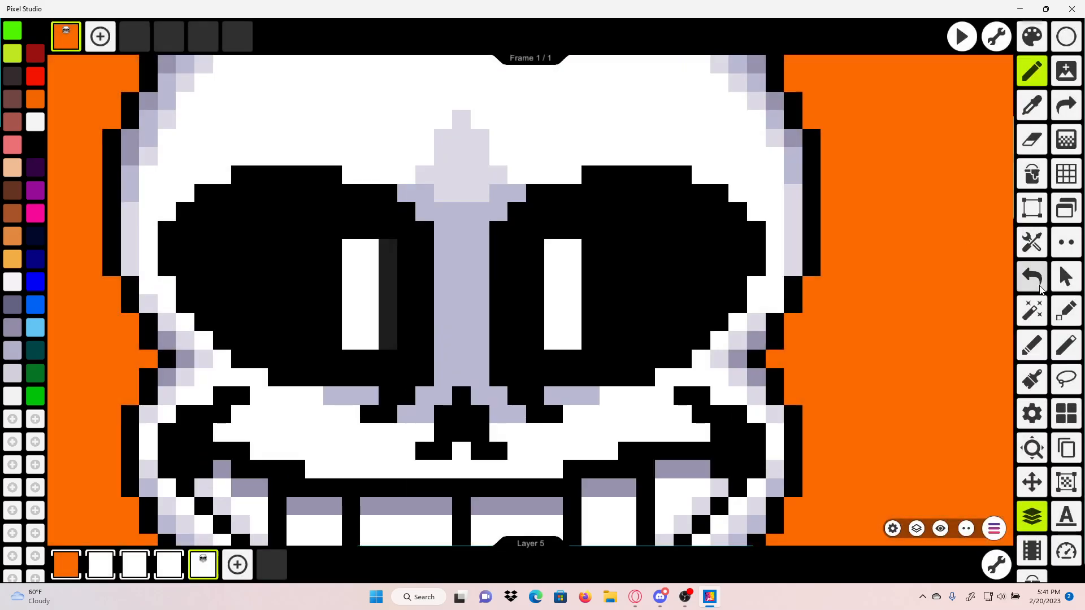
pyautogui.click(1031, 277)
# Step: Paint a one-pixel-wide translucent white glow along all four sides of the left pupil, leaving the corners empty
pyautogui.scroll(1, 368, 223)
pyautogui.scroll(3, 368, 223)
pyautogui.moveTo(294, 314)
pyautogui.mouseDown()
pyautogui.moveTo(468, 198)
pyautogui.moveTo(491, 18)
pyautogui.mouseUp()
pyautogui.scroll(3, 471, 196)
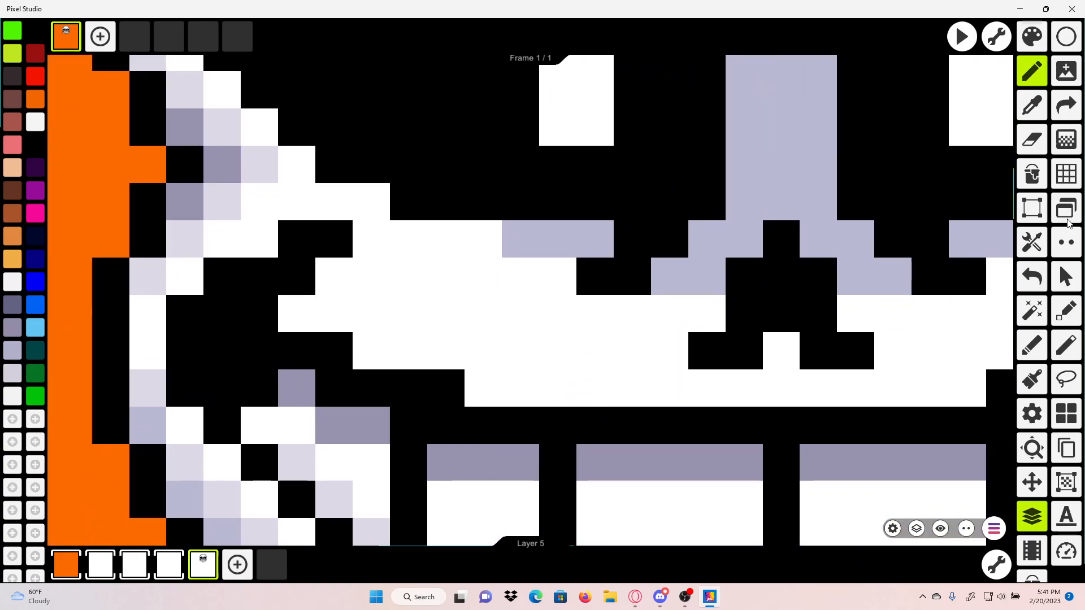
pyautogui.click(1063, 105)
pyautogui.moveTo(514, 301); pyautogui.dragTo(447, 520)
pyautogui.moveTo(491, 384); pyautogui.dragTo(540, 379)
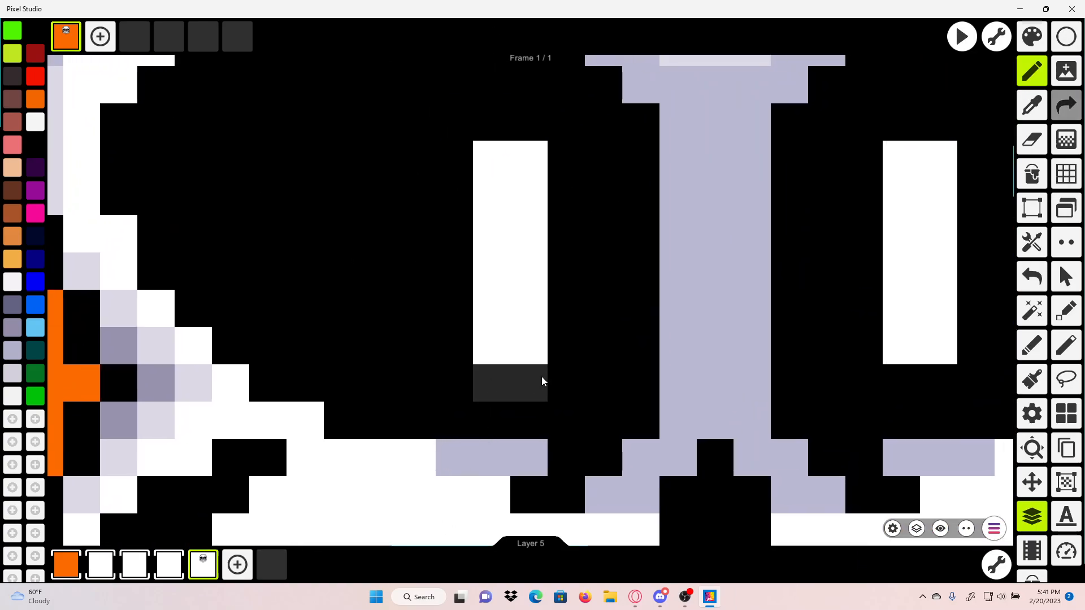
pyautogui.moveTo(560, 270)
pyautogui.mouseDown()
pyautogui.moveTo(561, 312)
pyautogui.moveTo(541, 346)
pyautogui.moveTo(547, 227)
pyautogui.moveTo(476, 206)
pyautogui.mouseUp()
pyautogui.moveTo(445, 319); pyautogui.dragTo(447, 437)
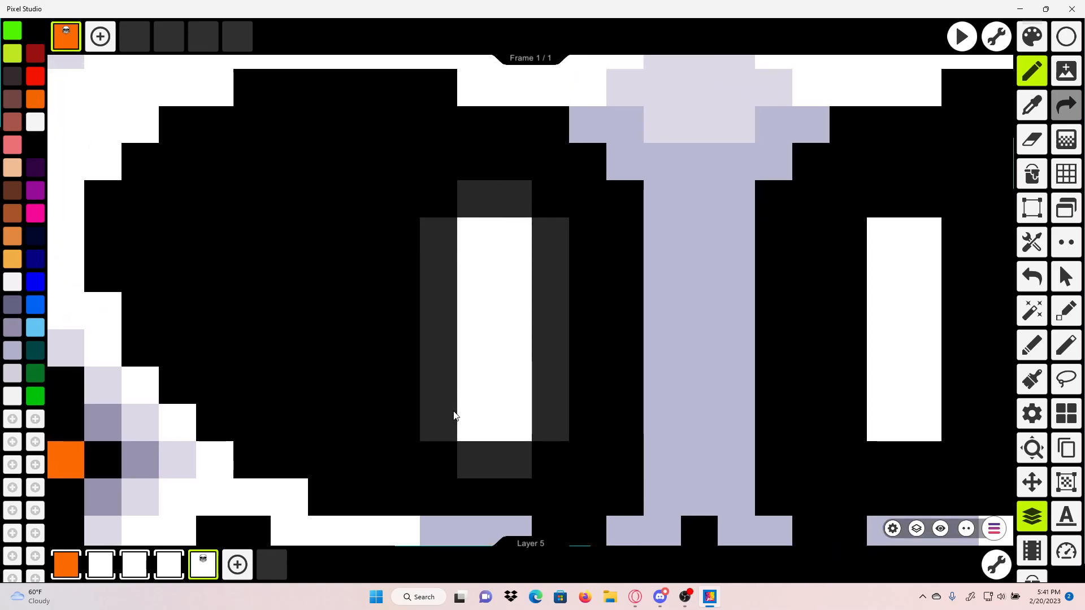
# Step: Try filling the corner pixels of the left pupil's glow, and undo them
pyautogui.scroll(-5, 452, 395)
pyautogui.scroll(3, 430, 372)
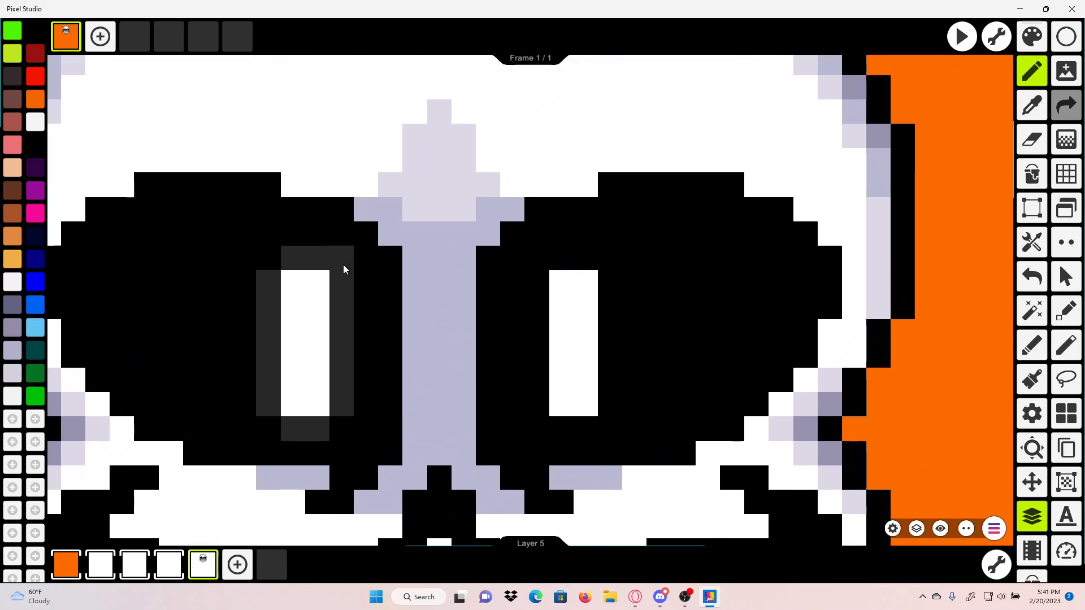
pyautogui.click(284, 258)
pyautogui.click(1021, 279)
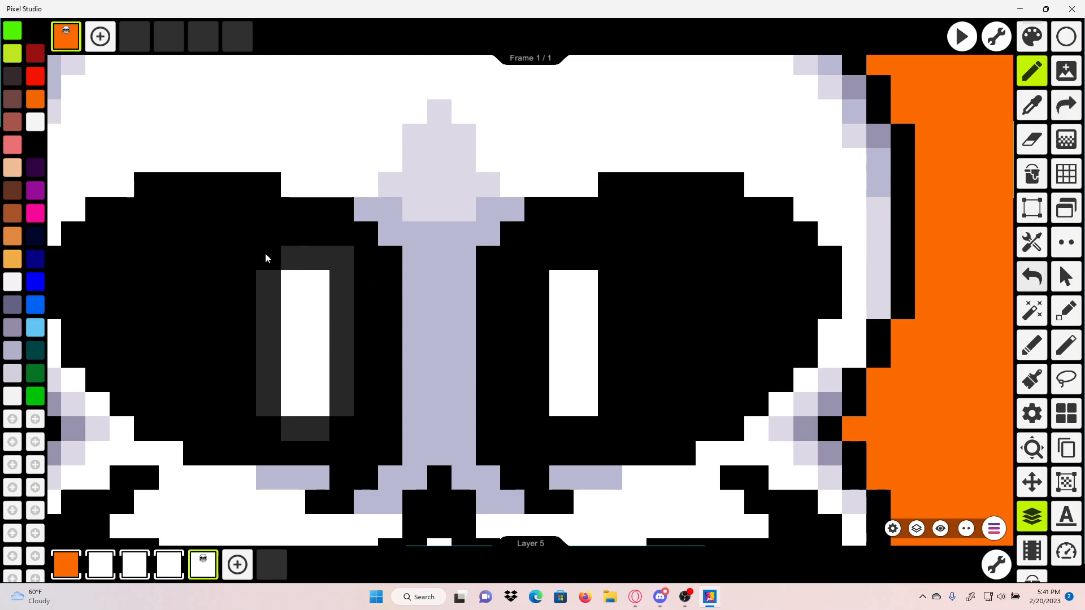
pyautogui.click(266, 253)
pyautogui.scroll(-2, 396, 384)
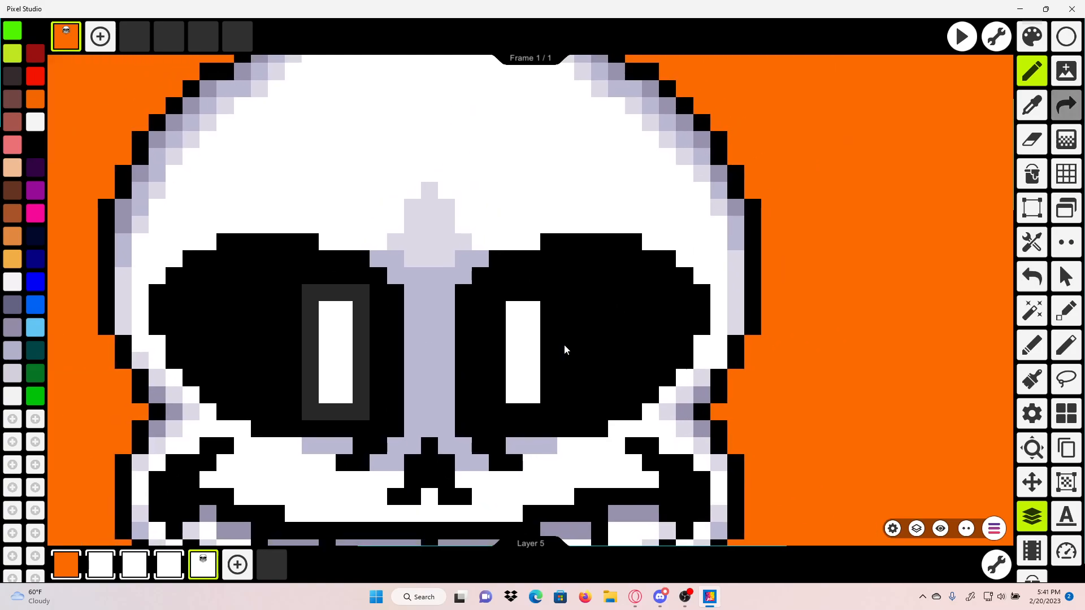
pyautogui.click(1035, 277)
pyautogui.click(1035, 278)
# Step: Paint a matching one-pixel-wide translucent glow around the right pupil, leaving the corners empty
pyautogui.scroll(2, 565, 209)
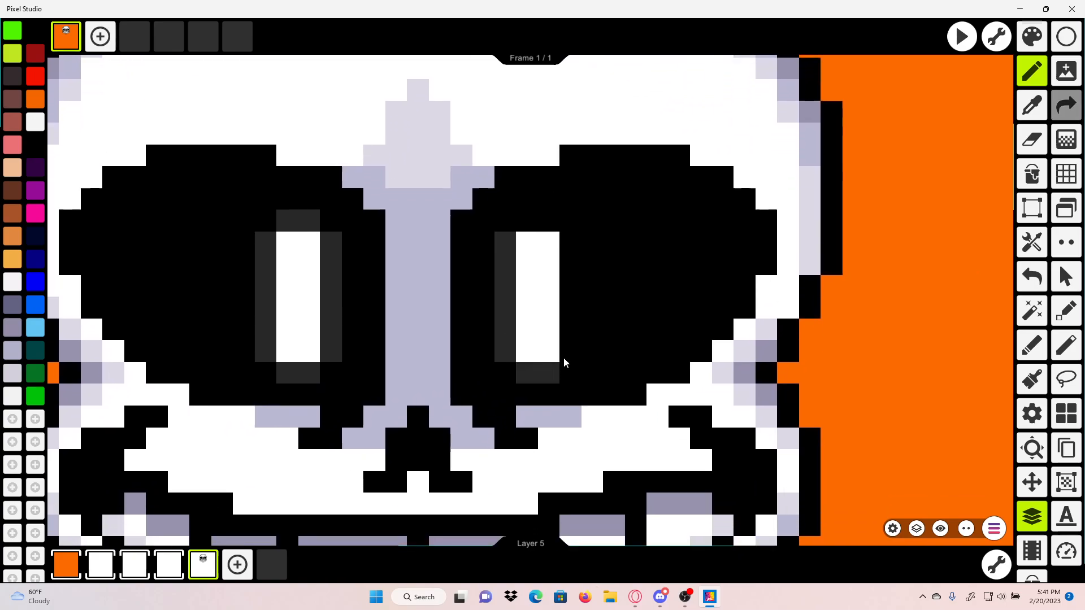
pyautogui.moveTo(564, 359); pyautogui.dragTo(575, 244)
pyautogui.scroll(-4, 532, 219)
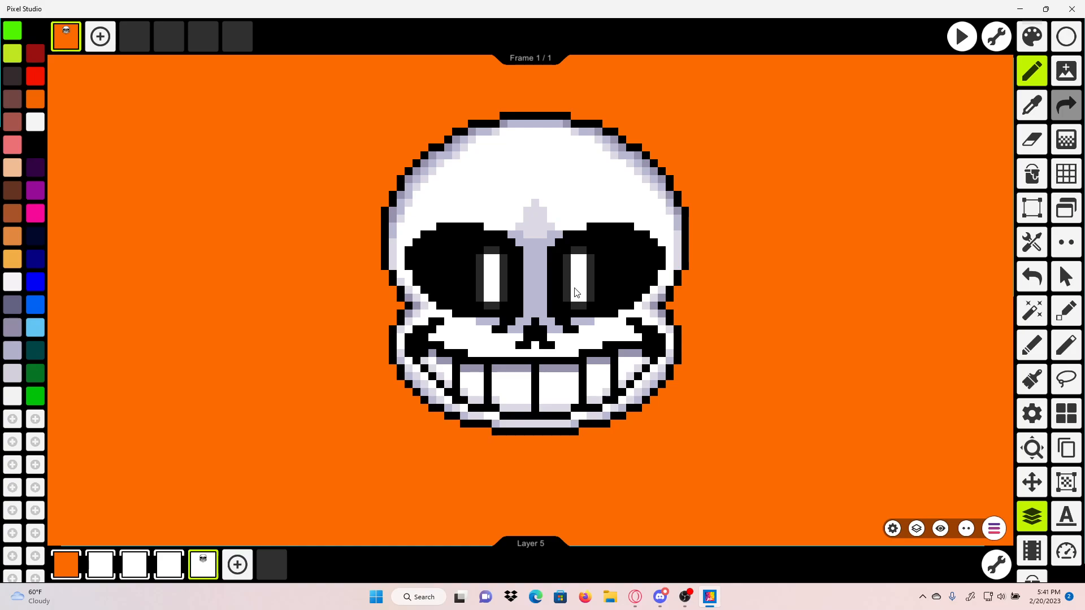
pyautogui.scroll(2, 469, 334)
pyautogui.moveTo(470, 315); pyautogui.dragTo(390, 318)
pyautogui.scroll(-3, 443, 316)
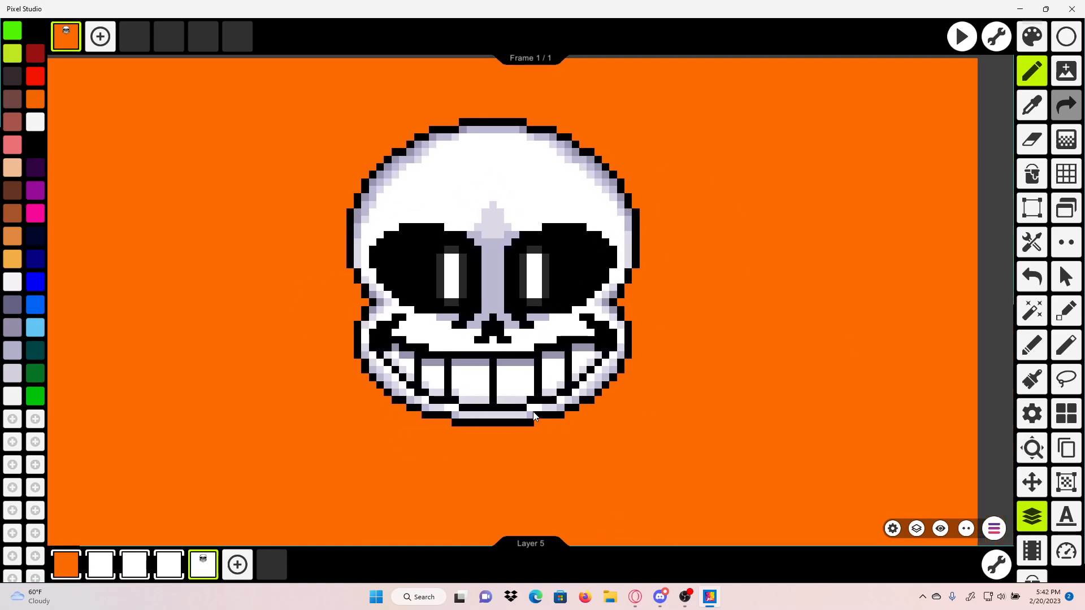
# Step: Try recolouring the outline pixels at the mouth's upper steps with the skull's white on Layer 5, and undo the change
pyautogui.click(168, 558)
pyautogui.moveTo(764, 239); pyautogui.dragTo(777, 215)
pyautogui.click(1034, 114)
pyautogui.scroll(3, 594, 309)
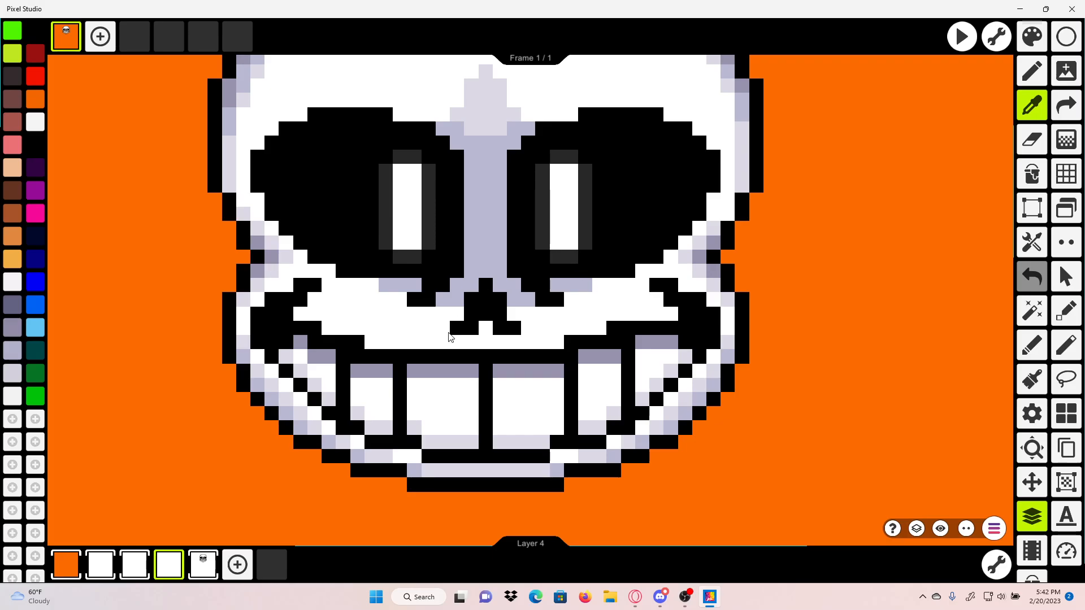
pyautogui.click(211, 561)
pyautogui.click(406, 314)
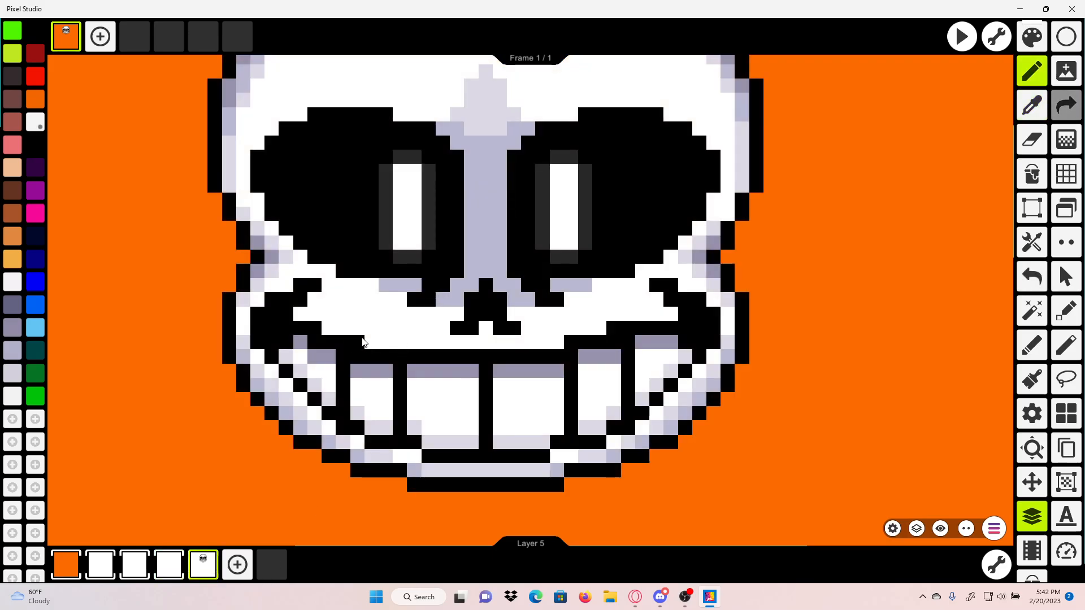
pyautogui.click(361, 340)
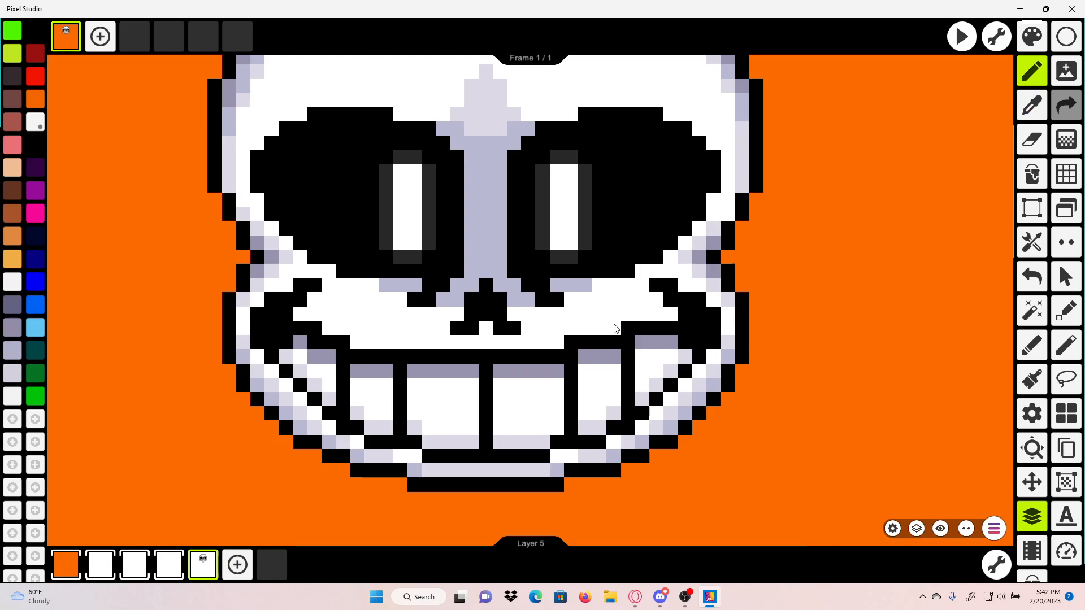
pyautogui.scroll(-5, 616, 326)
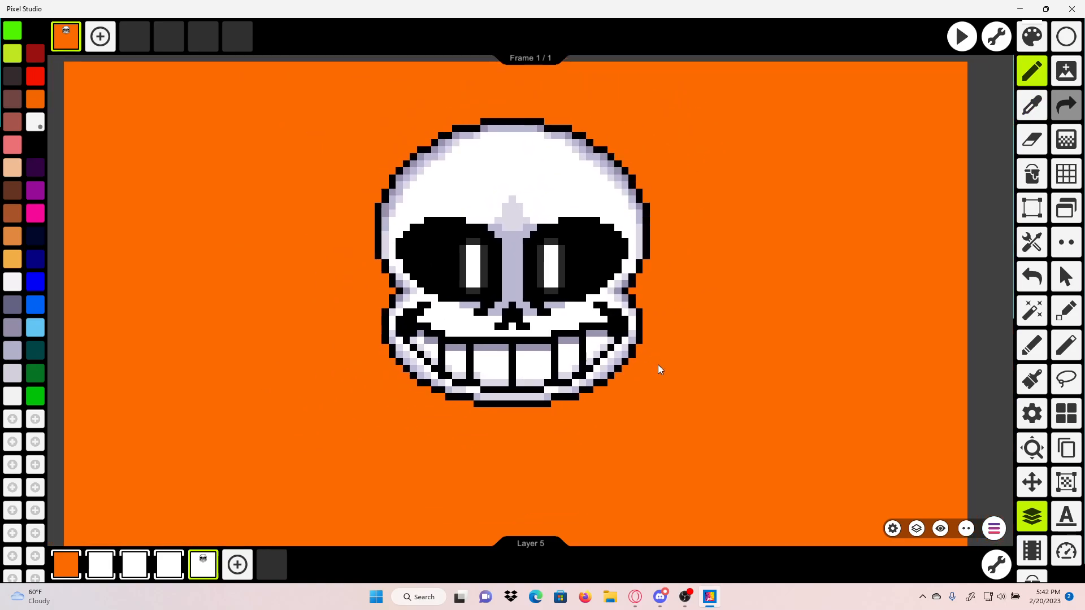
pyautogui.click(1029, 277)
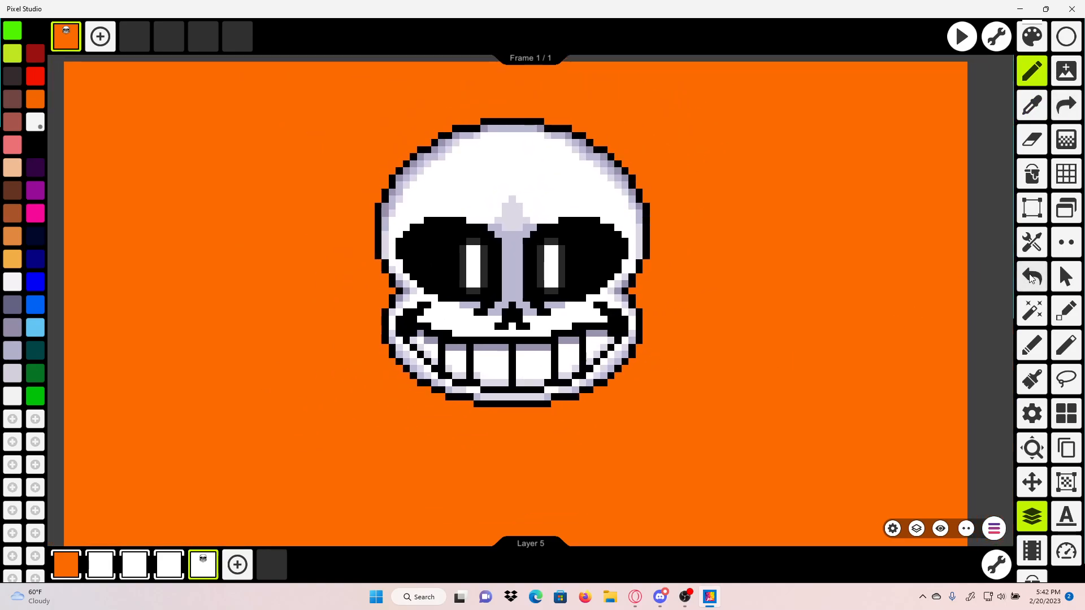
# Step: Make Layer 4 active and sample the skull's white as the drawing colour
pyautogui.moveTo(138, 559); pyautogui.dragTo(187, 530)
pyautogui.click(169, 565)
pyautogui.scroll(3, 801, 148)
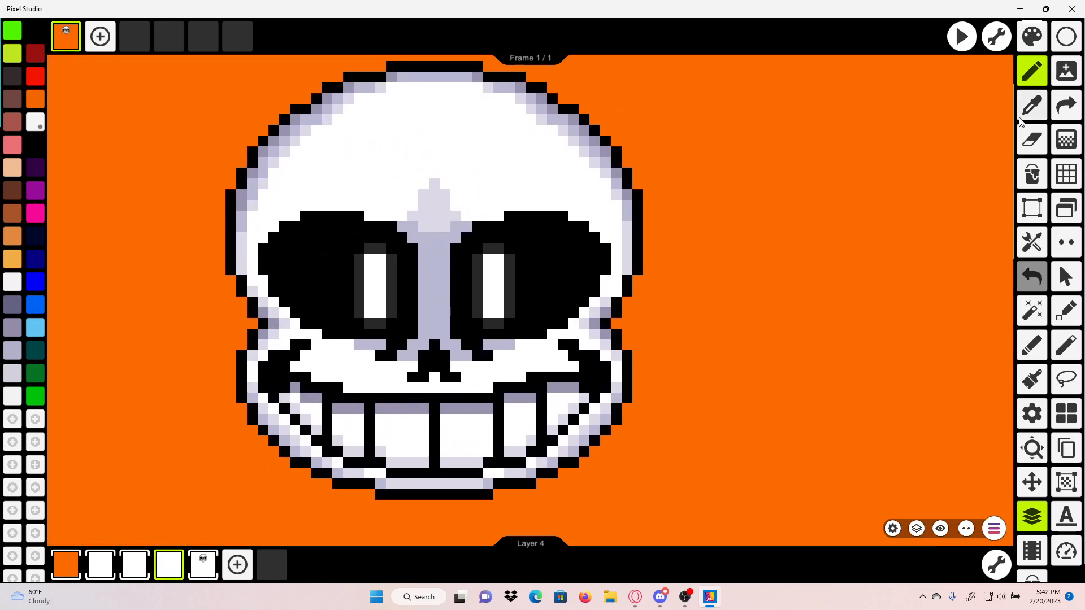
pyautogui.click(1029, 107)
pyautogui.moveTo(562, 252); pyautogui.dragTo(620, 178)
pyautogui.scroll(3, 620, 178)
pyautogui.click(506, 345)
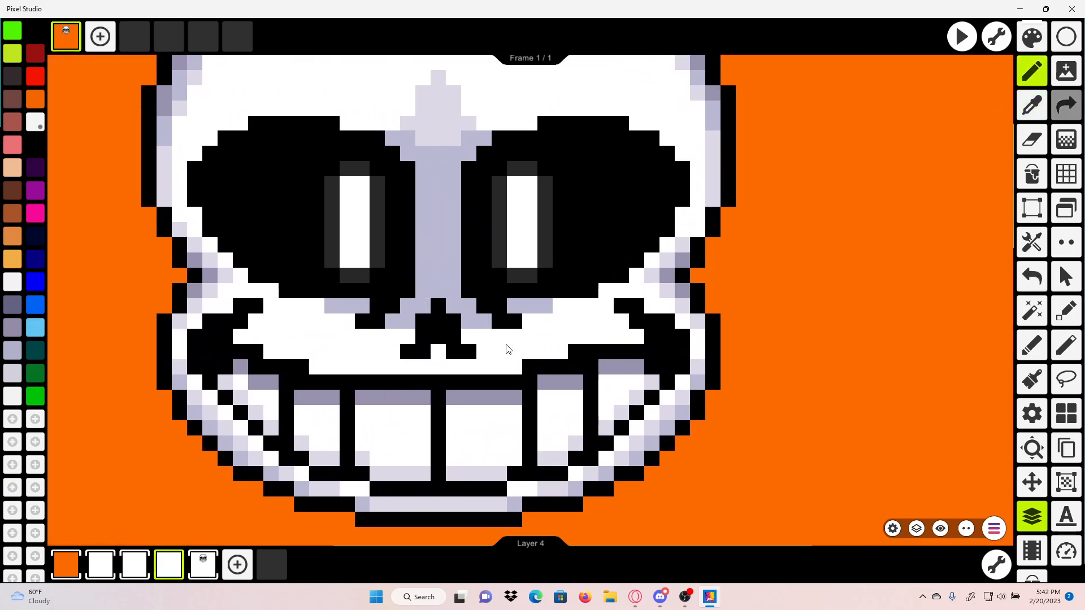
# Step: Try placing two white marker pixels directly beneath the chin outline, and undo them
pyautogui.moveTo(506, 345); pyautogui.dragTo(532, 188)
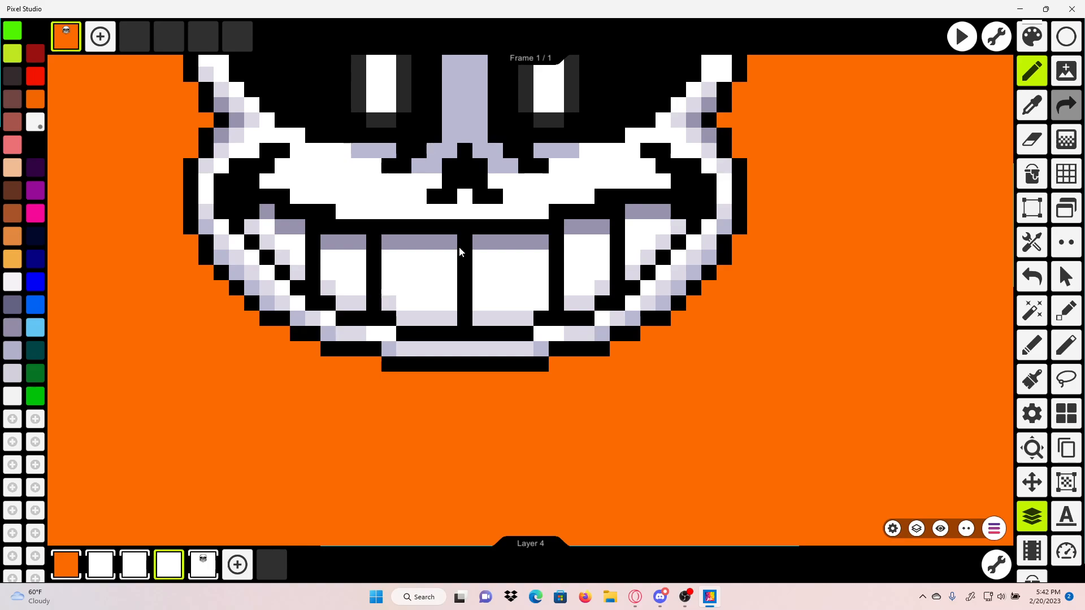
pyautogui.scroll(-10, 460, 252)
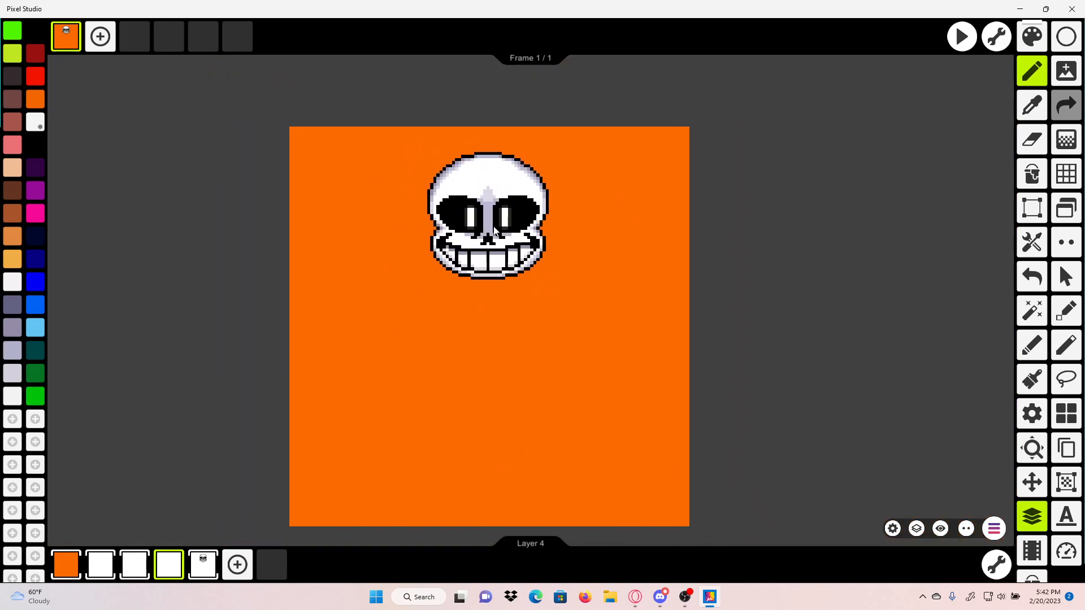
pyautogui.scroll(10, 494, 231)
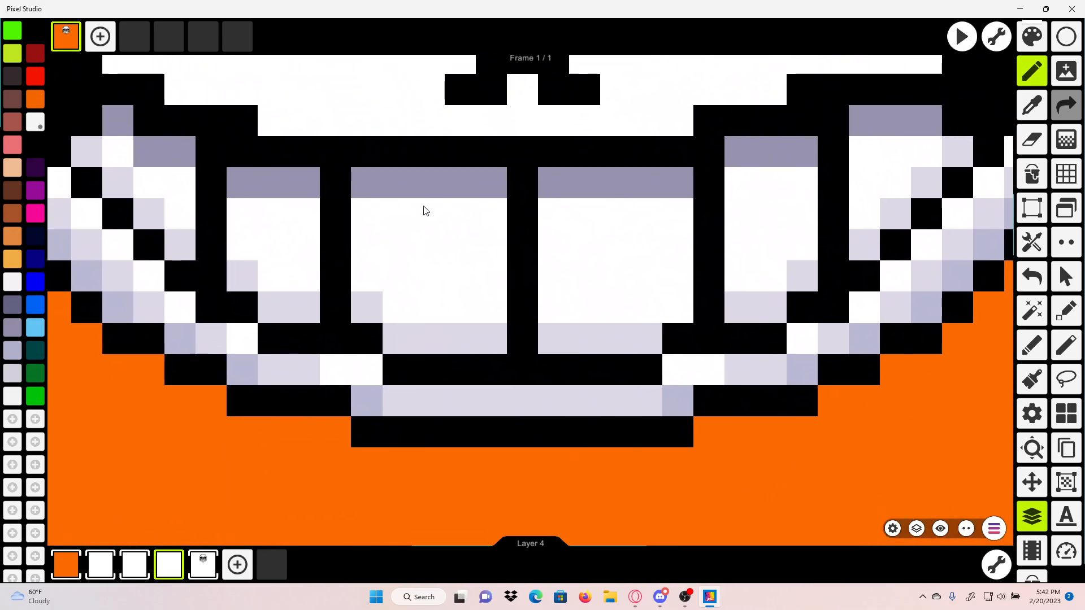
pyautogui.moveTo(424, 207); pyautogui.dragTo(424, 193)
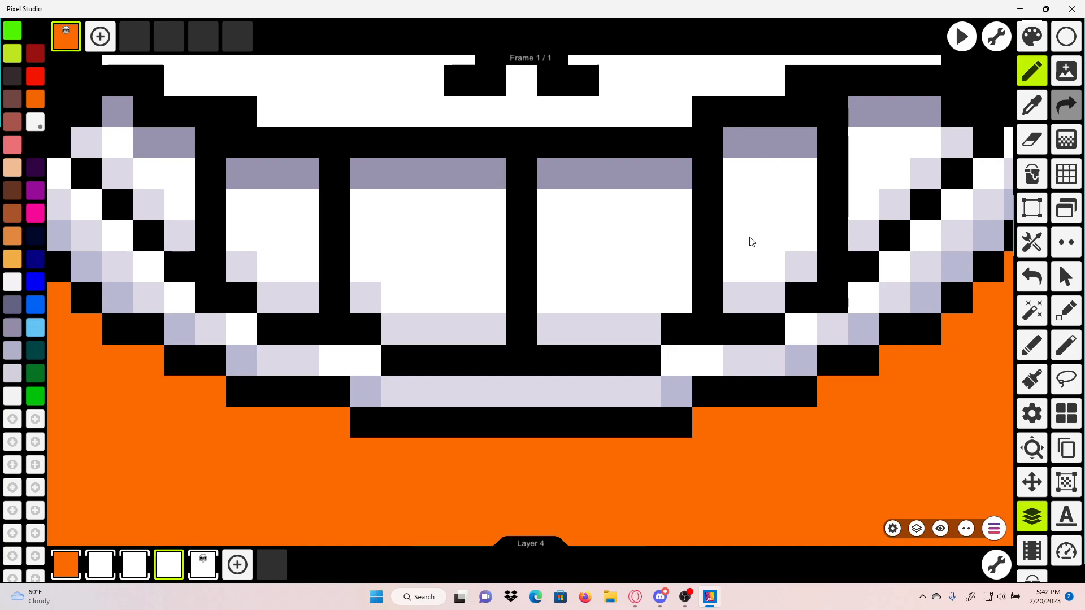
pyautogui.moveTo(751, 239); pyautogui.dragTo(544, 70)
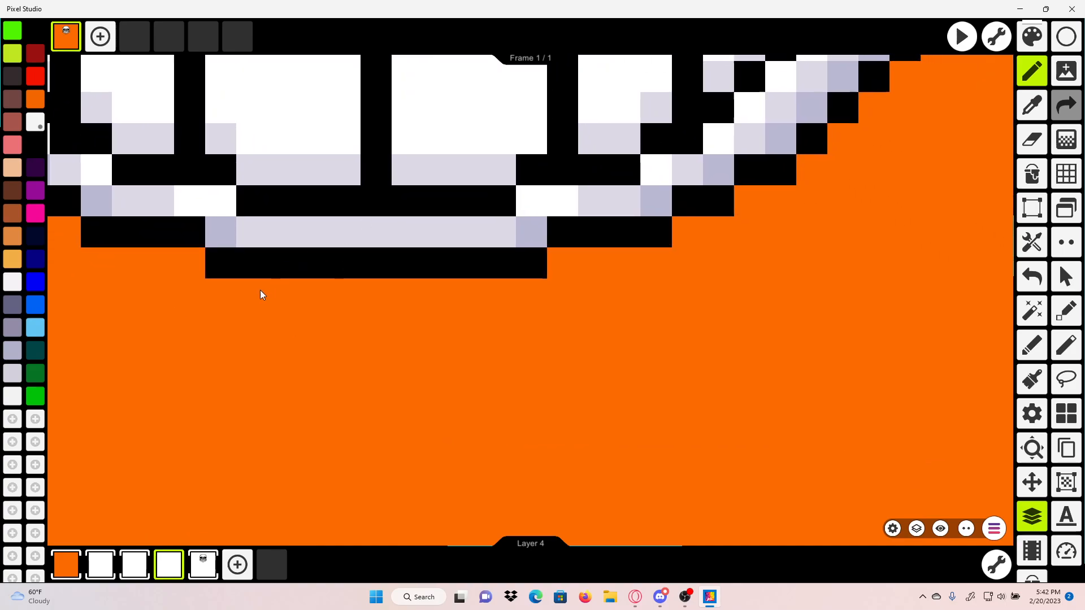
pyautogui.click(259, 290)
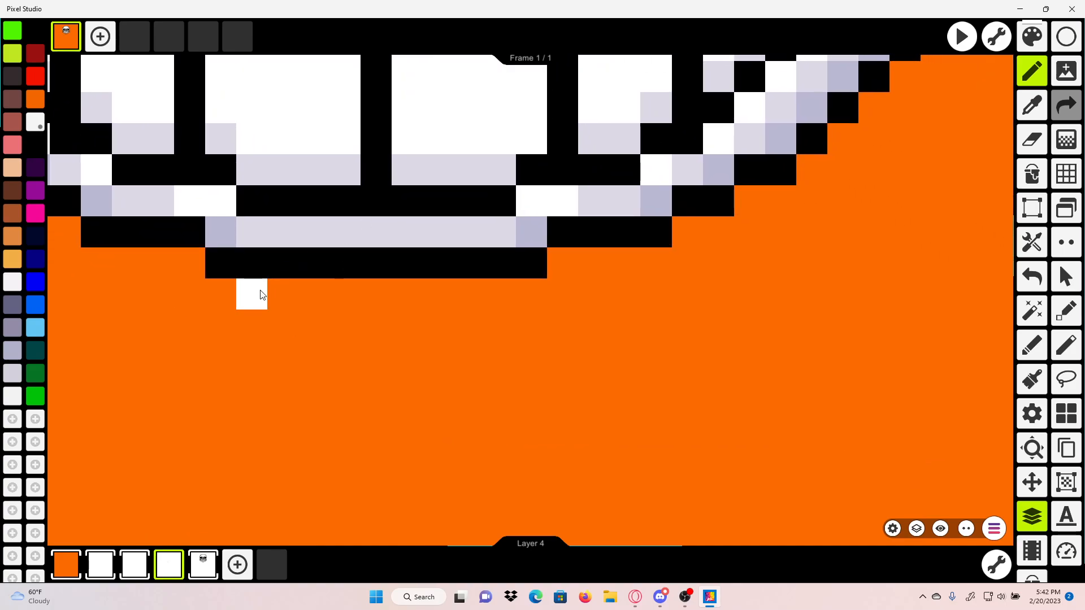
pyautogui.click(500, 293)
pyautogui.click(1032, 276)
pyautogui.click(1032, 277)
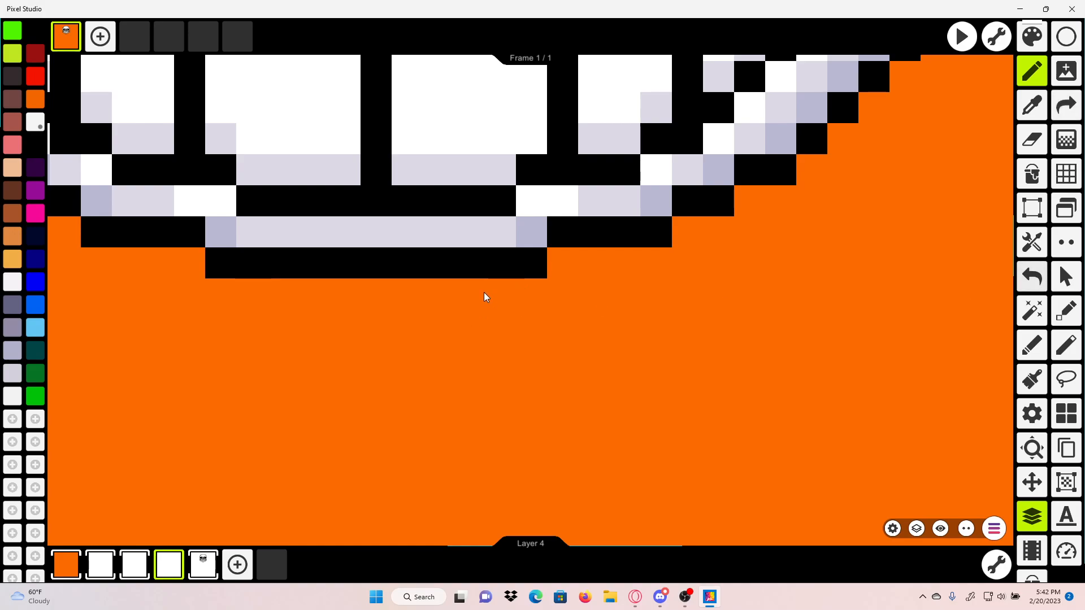
# Step: Draw a white neck piece beneath the chin on Layer 4, seven pixels wide and three tall, narrowing to five pixels at its base
pyautogui.click(483, 295)
pyautogui.moveTo(288, 322)
pyautogui.mouseDown()
pyautogui.moveTo(451, 325)
pyautogui.moveTo(459, 334)
pyautogui.moveTo(459, 349)
pyautogui.moveTo(306, 354)
pyautogui.mouseUp()
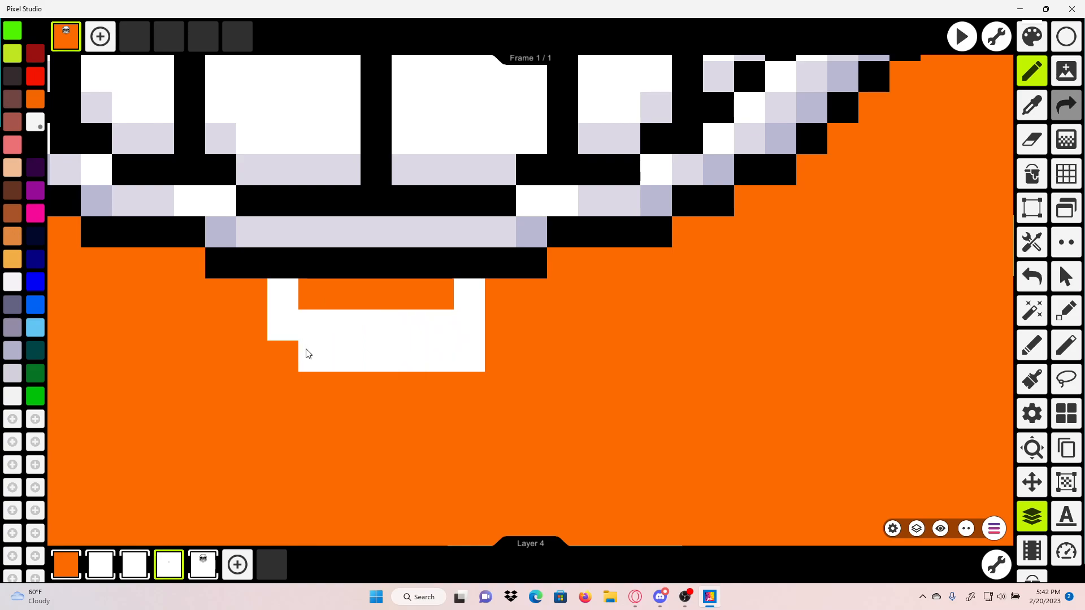
pyautogui.click(1020, 277)
pyautogui.moveTo(472, 361); pyautogui.dragTo(310, 356)
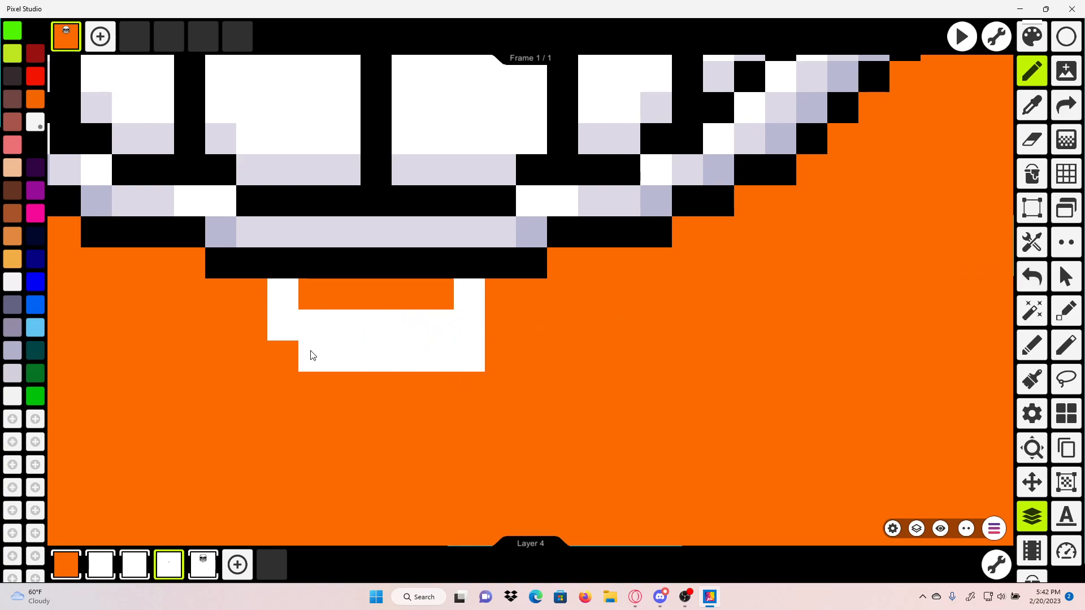
pyautogui.click(1029, 277)
pyautogui.moveTo(430, 352); pyautogui.dragTo(305, 353)
pyautogui.scroll(-5, 435, 356)
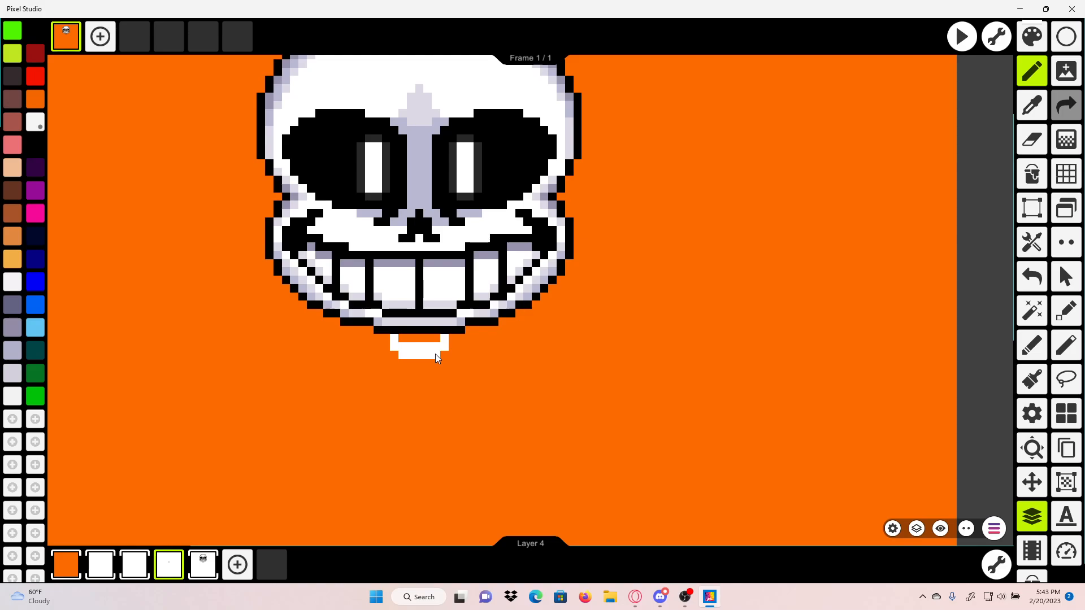
pyautogui.scroll(4, 480, 331)
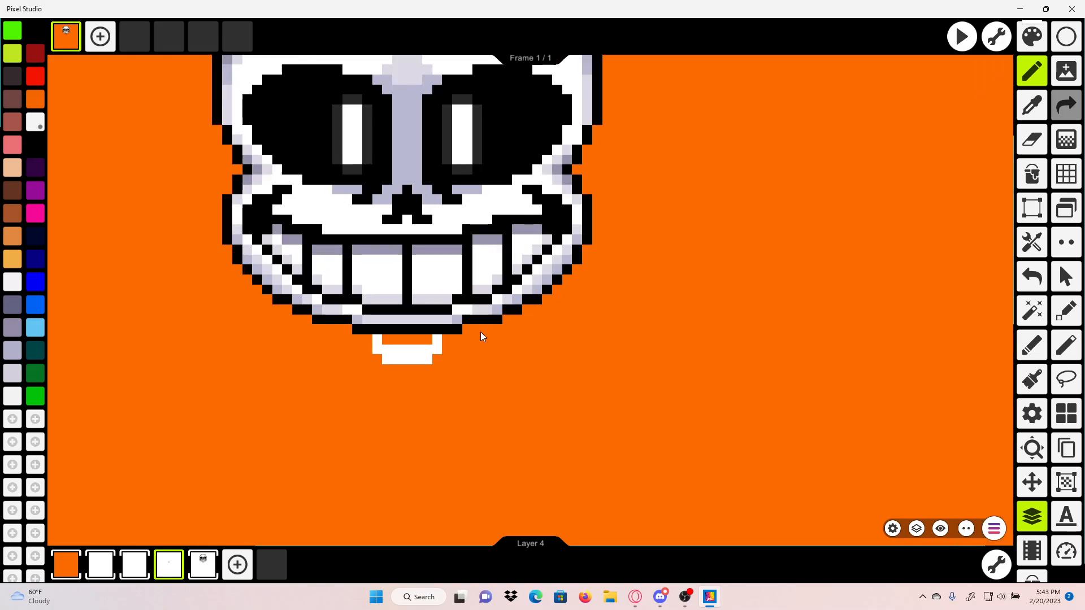
# Step: Try shading the neck's upper pixels in the jaw's light grey, undo the shading, and sample the neck's white again as the drawing colour
pyautogui.scroll(3, 363, 339)
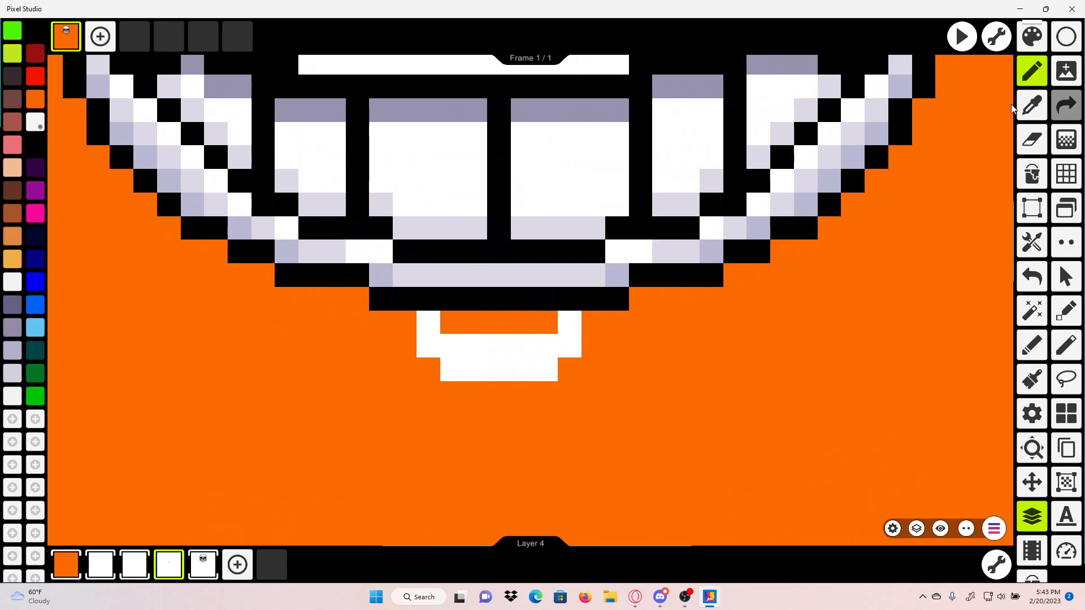
pyautogui.click(1032, 105)
pyautogui.scroll(2, 808, 178)
pyautogui.click(825, 154)
pyautogui.moveTo(596, 330); pyautogui.dragTo(680, 304)
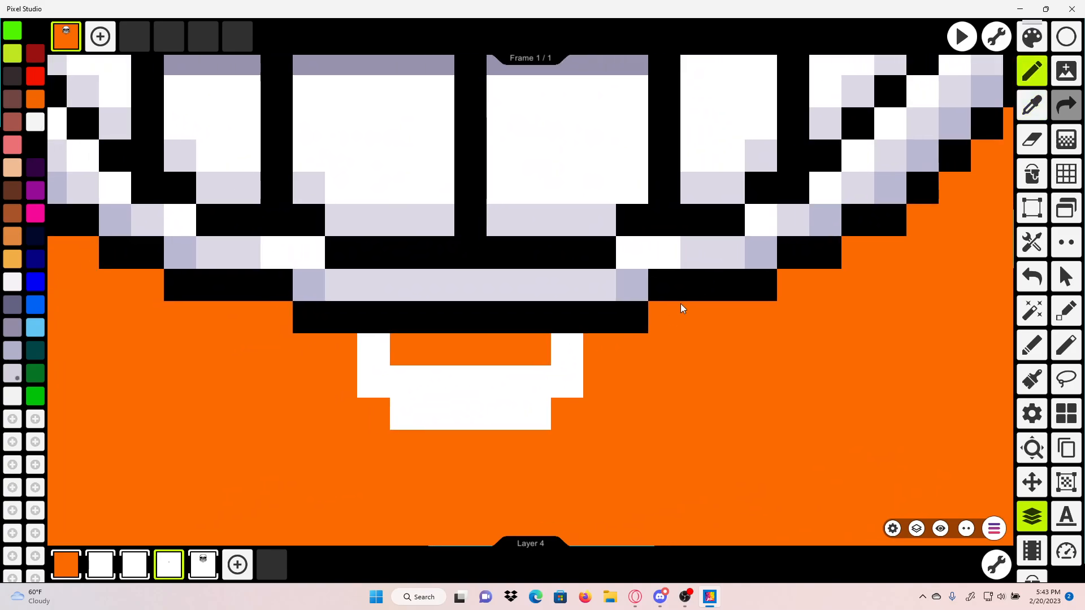
pyautogui.click(578, 357)
pyautogui.moveTo(533, 380)
pyautogui.mouseDown()
pyautogui.moveTo(397, 370)
pyautogui.moveTo(363, 346)
pyautogui.mouseUp()
pyautogui.scroll(-2, 484, 351)
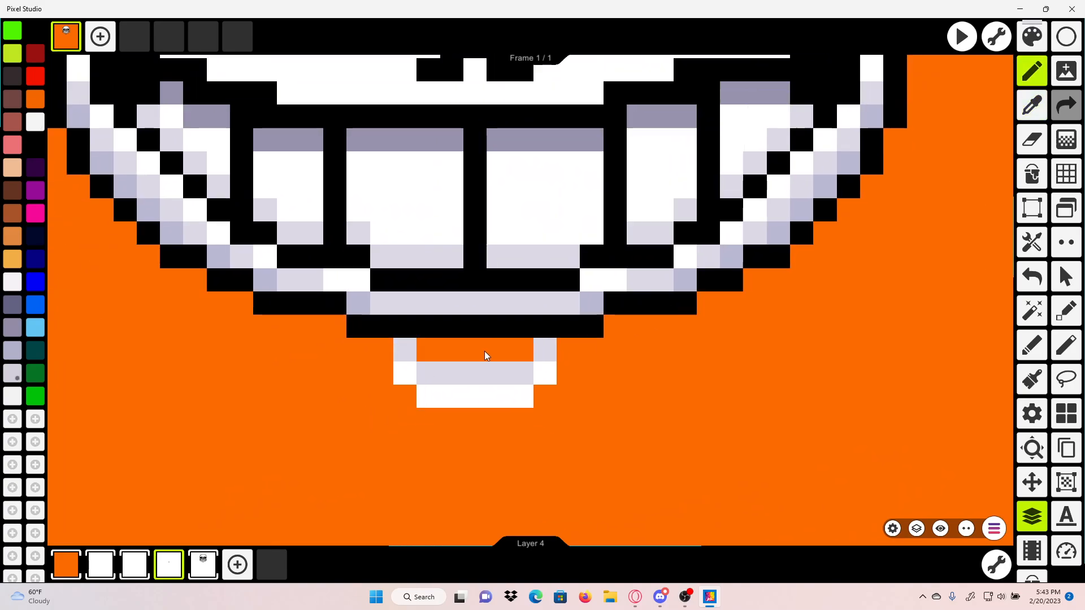
pyautogui.click(1032, 276)
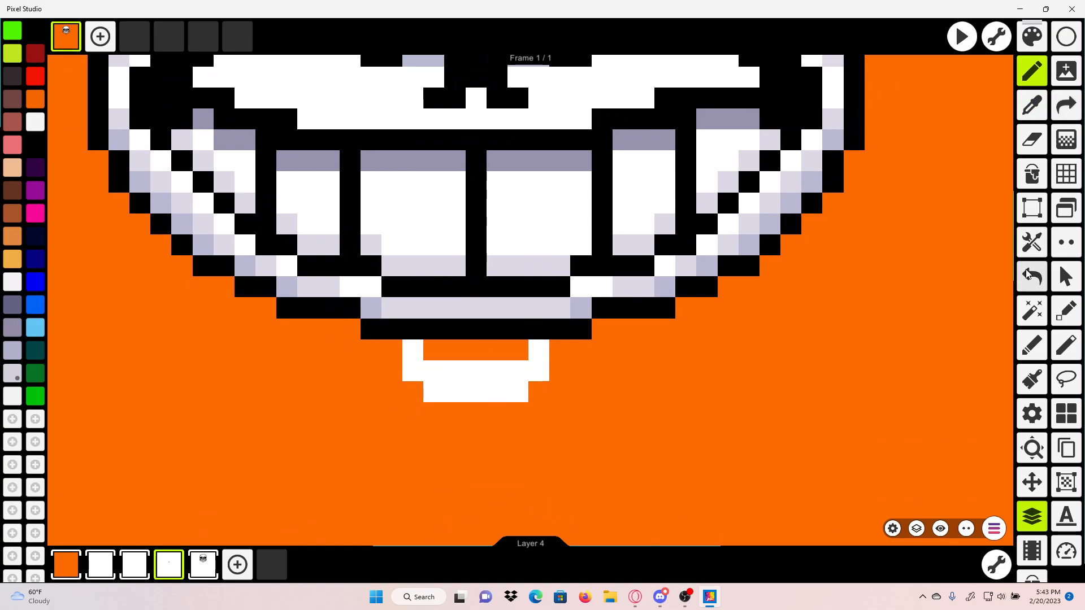
pyautogui.click(1032, 106)
pyautogui.click(470, 364)
pyautogui.scroll(-4, 452, 367)
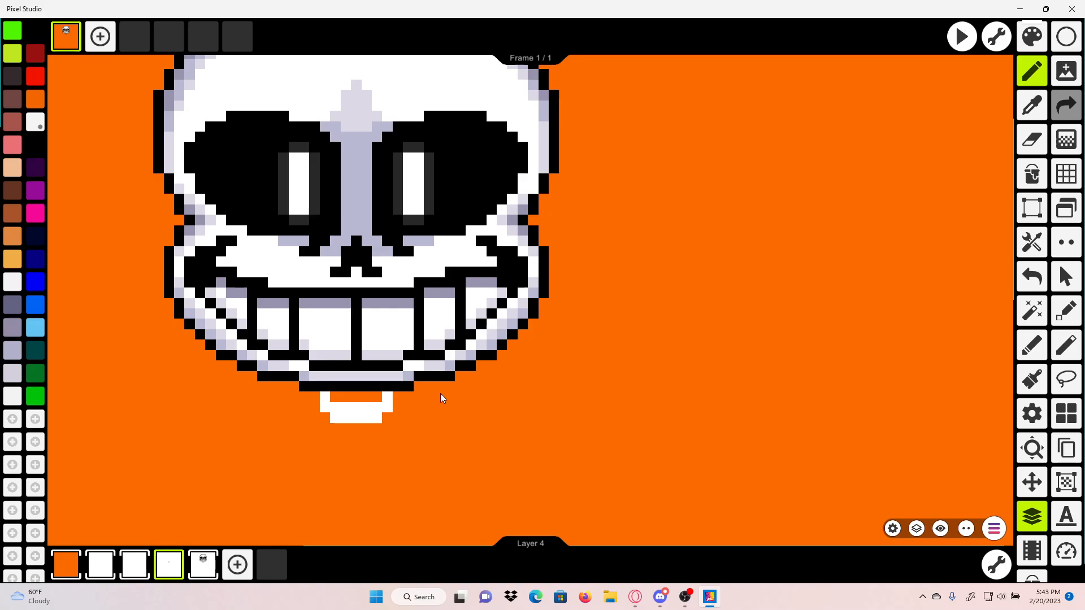
# Step: Draw a white hook-shaped tip beside the right edge of the jaw on Layer 4, about four pixels wide and three tall
pyautogui.moveTo(440, 393); pyautogui.dragTo(415, 425)
pyautogui.scroll(2, 491, 394)
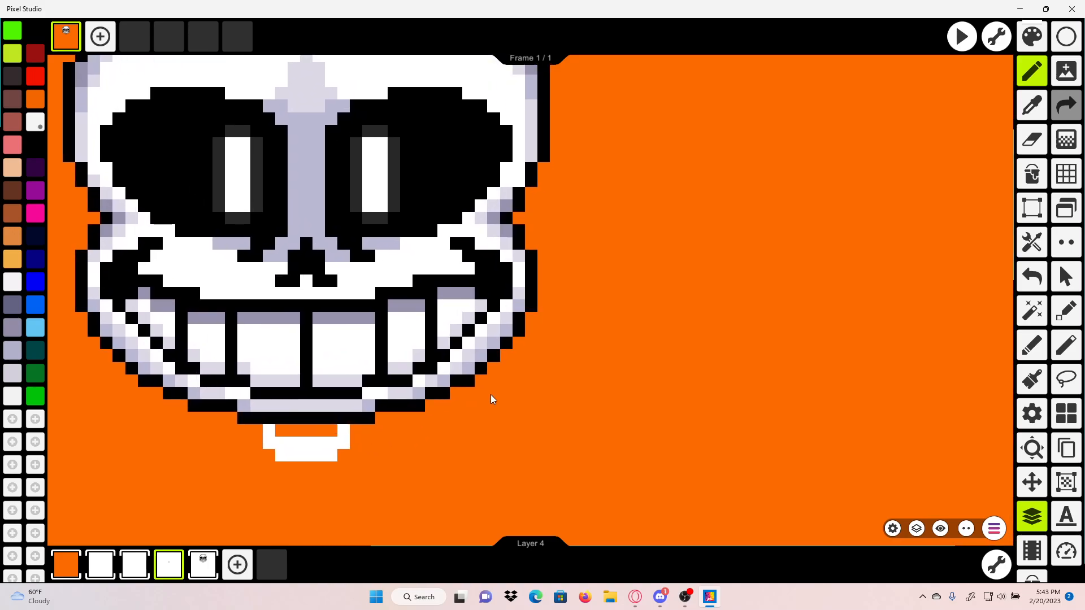
pyautogui.scroll(2, 558, 318)
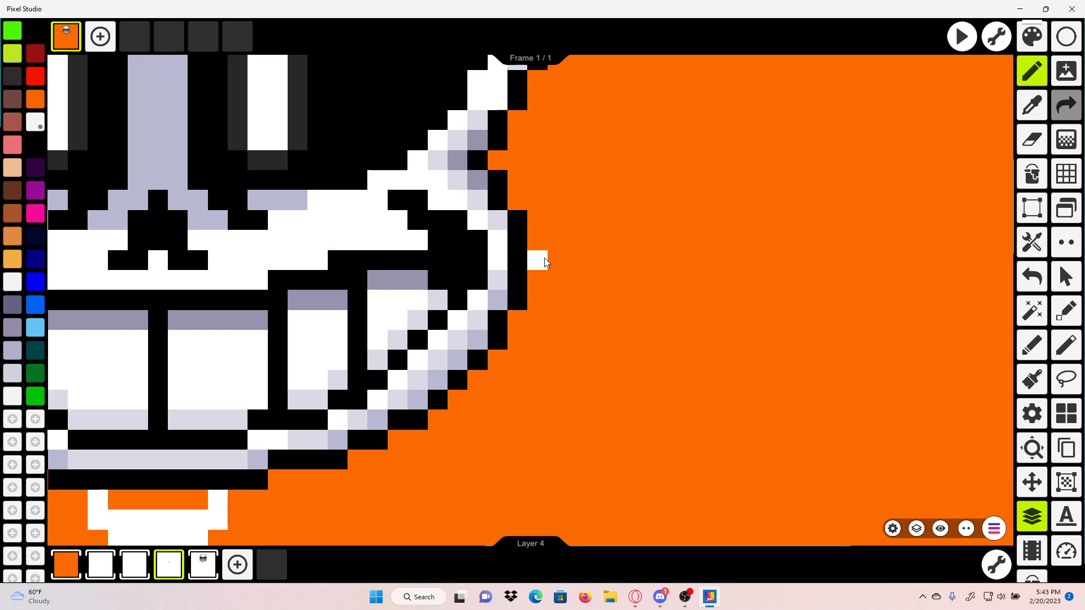
pyautogui.click(570, 261)
pyautogui.moveTo(577, 241); pyautogui.dragTo(557, 241)
pyautogui.scroll(-3, 522, 277)
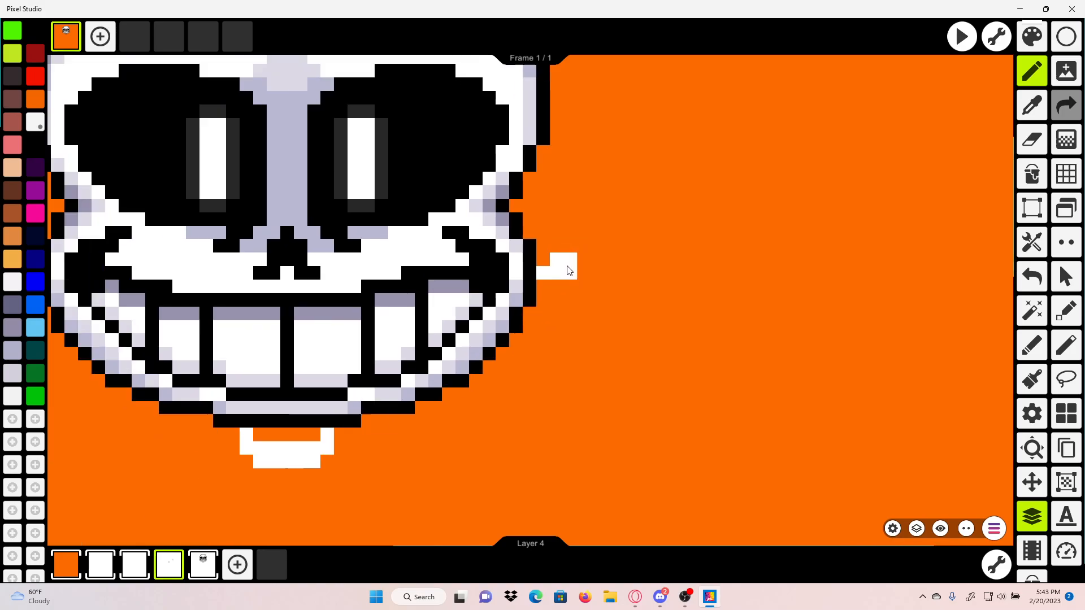
pyautogui.scroll(2, 525, 278)
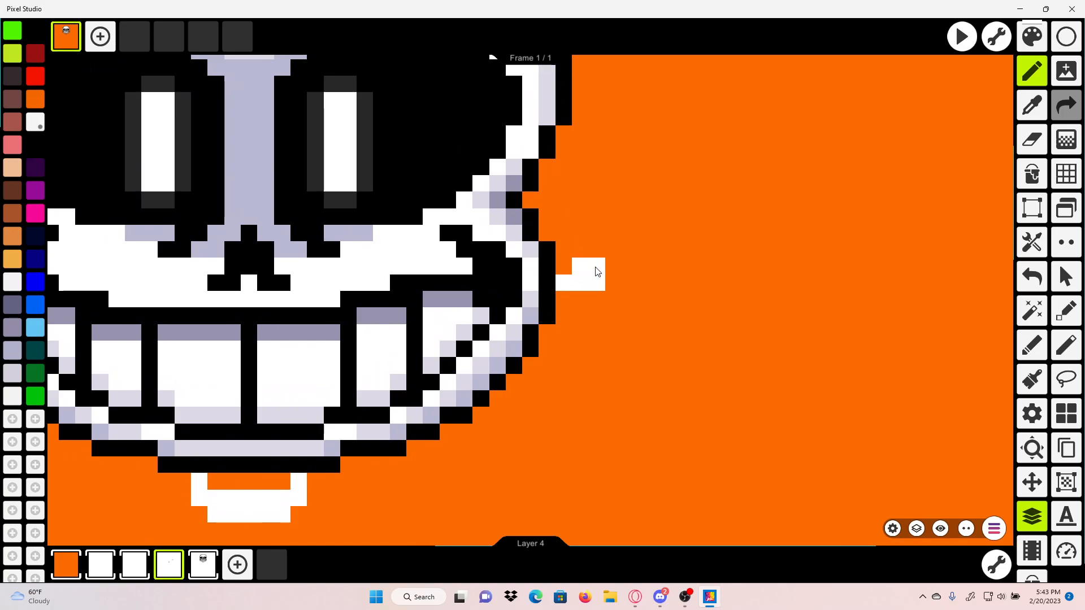
pyautogui.click(609, 282)
pyautogui.click(611, 298)
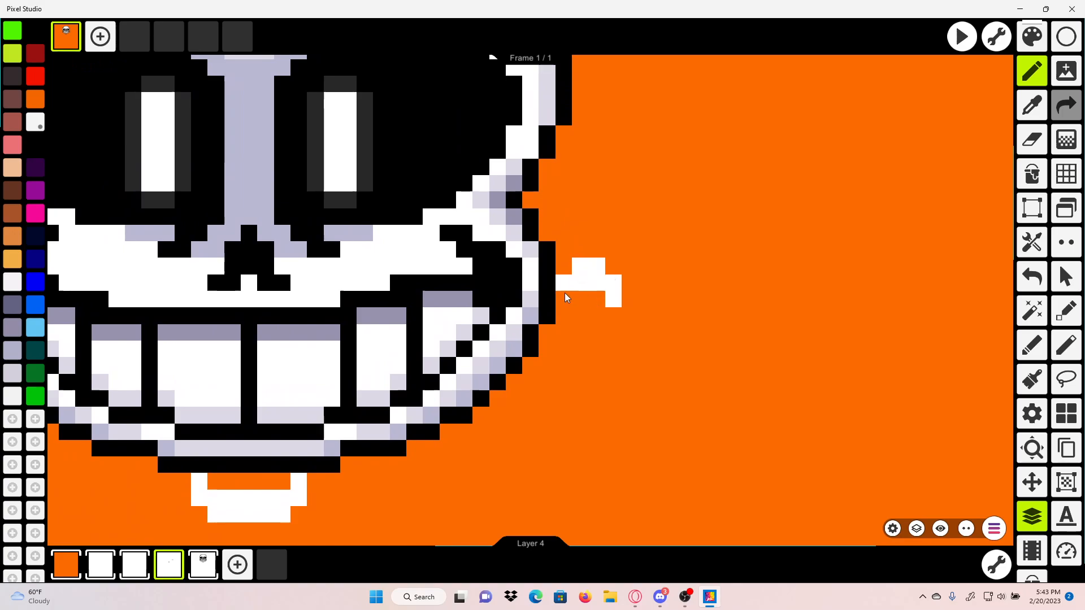
# Step: Fill in the hook and extend it as a curved white strip following the jaw's right side down past the neck
pyautogui.moveTo(564, 298)
pyautogui.mouseDown()
pyautogui.moveTo(583, 289)
pyautogui.moveTo(580, 297)
pyautogui.moveTo(599, 293)
pyautogui.moveTo(568, 380)
pyautogui.mouseUp()
pyautogui.scroll(-3, 533, 432)
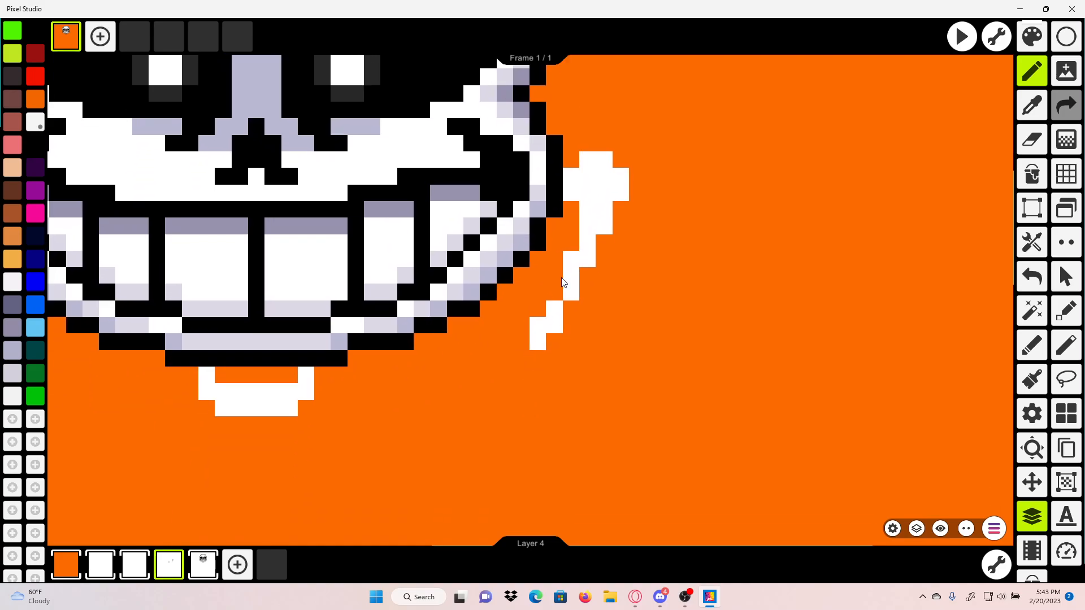
pyautogui.moveTo(564, 283)
pyautogui.mouseDown()
pyautogui.moveTo(530, 333)
pyautogui.moveTo(412, 381)
pyautogui.moveTo(389, 406)
pyautogui.mouseUp()
pyautogui.moveTo(451, 359)
pyautogui.mouseDown()
pyautogui.moveTo(503, 297)
pyautogui.moveTo(435, 344)
pyautogui.moveTo(407, 427)
pyautogui.mouseUp()
pyautogui.moveTo(442, 280); pyautogui.dragTo(455, 245)
pyautogui.moveTo(416, 391); pyautogui.dragTo(394, 450)
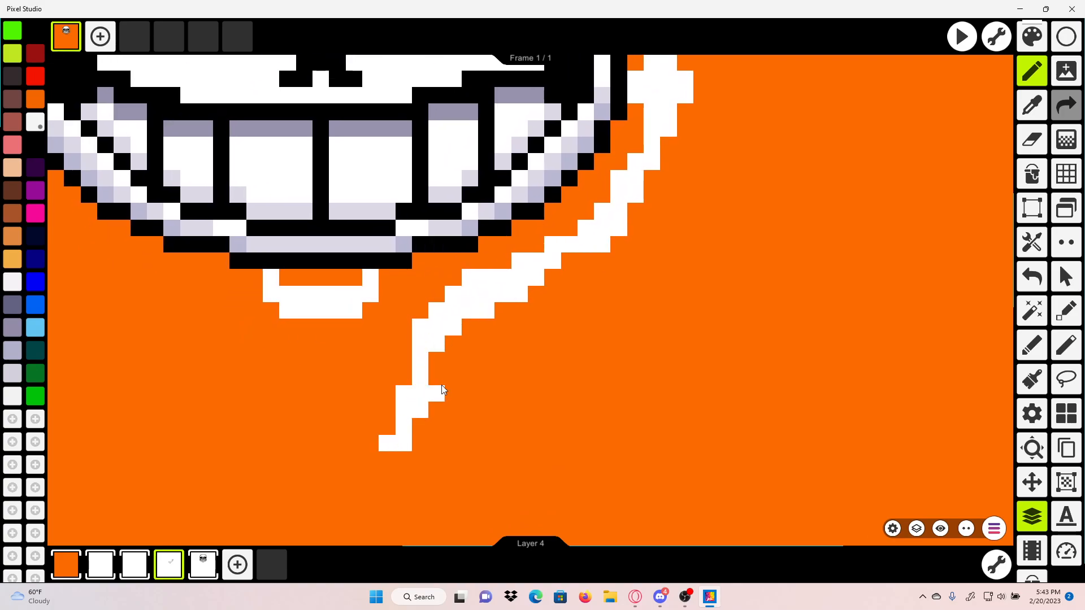
# Step: Thicken the lower part of the white strip along its outer side and tidy its bottom end
pyautogui.moveTo(442, 386); pyautogui.dragTo(439, 369)
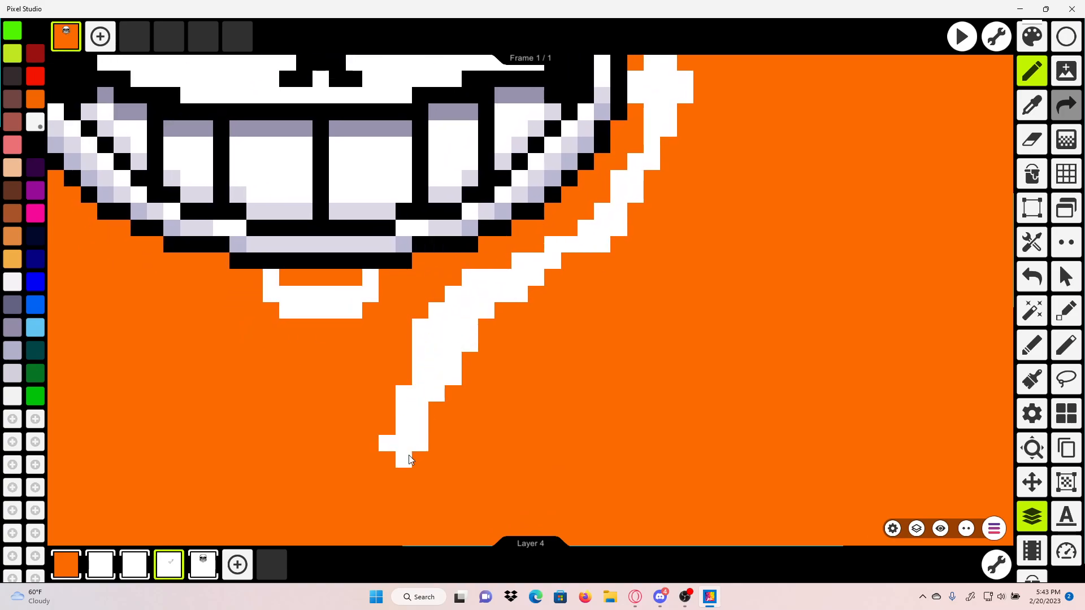
pyautogui.click(409, 456)
pyautogui.scroll(-2, 456, 361)
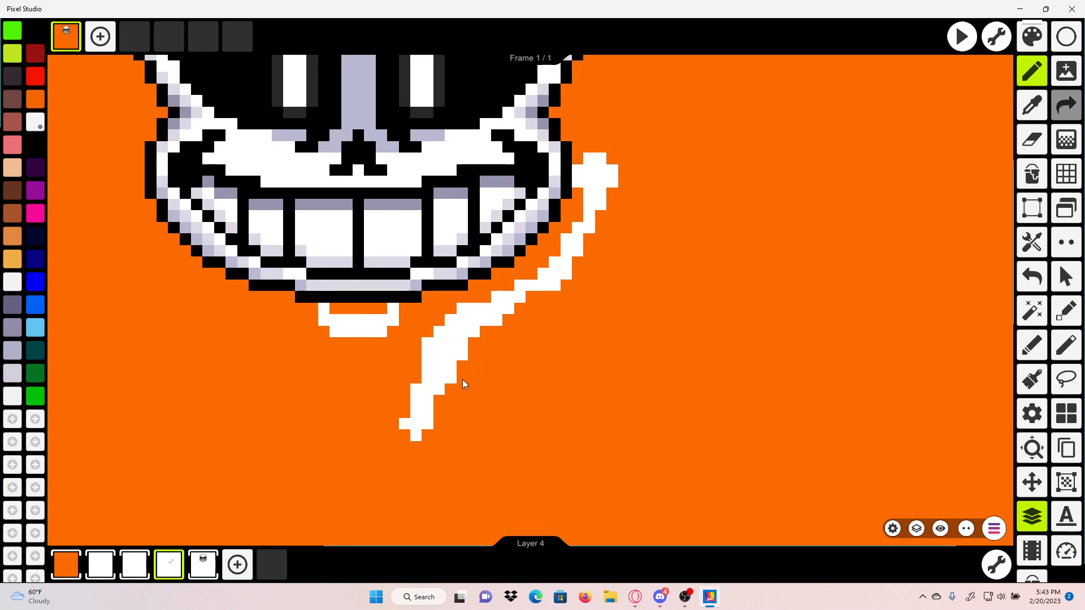
pyautogui.scroll(-2, 424, 424)
pyautogui.scroll(3, 580, 347)
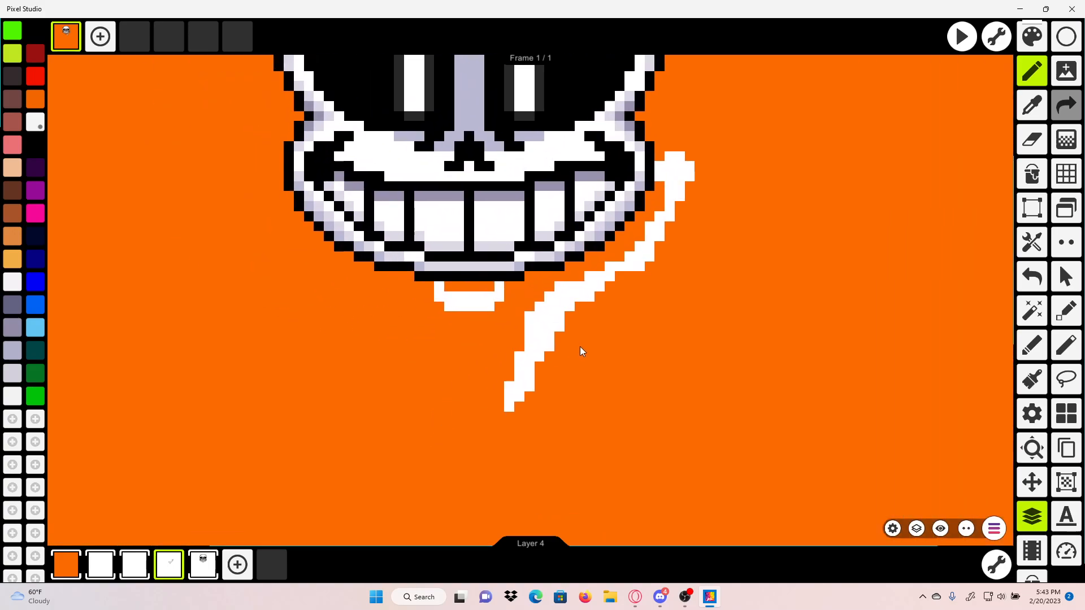
# Step: Select the strip's lower end with a 14x10 selection and move it two pixels up and one pixel right
pyautogui.click(1026, 206)
pyautogui.moveTo(413, 469); pyautogui.dragTo(592, 349)
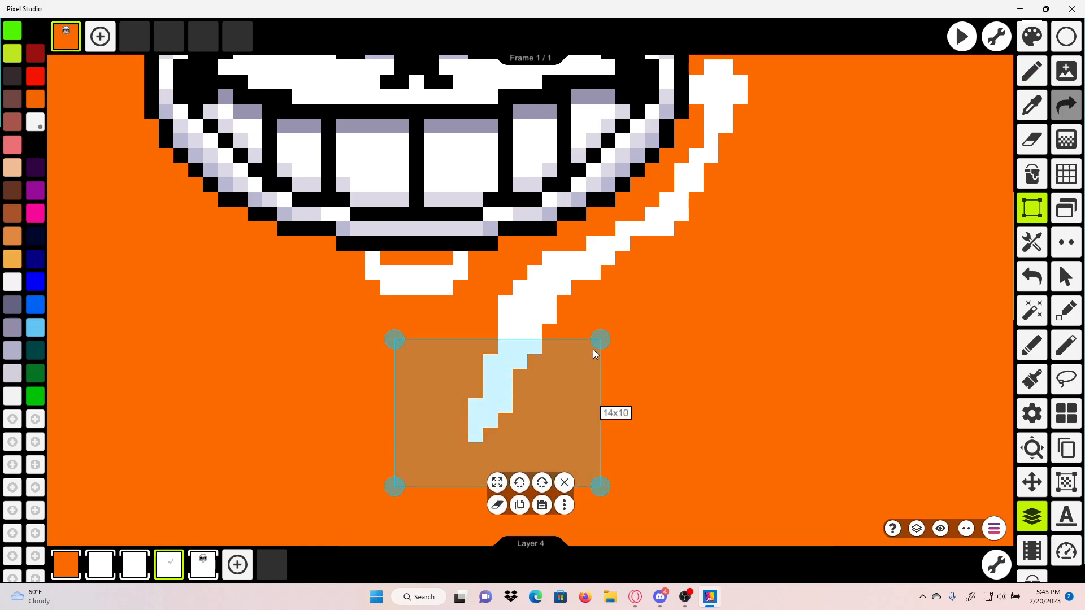
pyautogui.moveTo(541, 382); pyautogui.dragTo(537, 372)
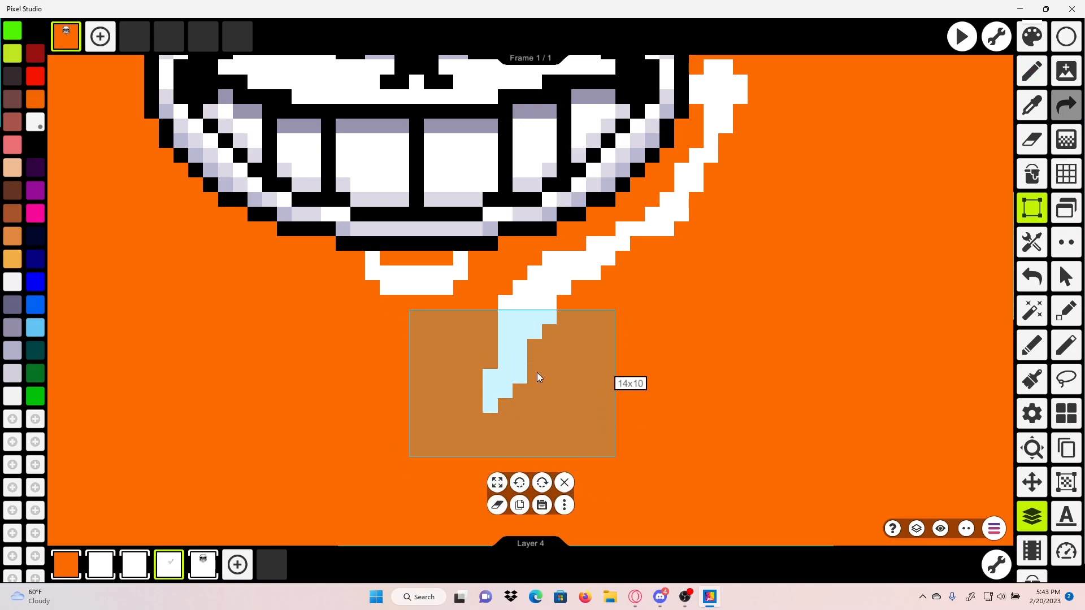
pyautogui.click(571, 243)
pyautogui.scroll(1, 536, 326)
# Step: Select the strip's lower section with a 7x15 selection that excludes the neck, and move it one pixel right
pyautogui.moveTo(534, 447)
pyautogui.mouseDown()
pyautogui.moveTo(447, 368)
pyautogui.moveTo(459, 355)
pyautogui.moveTo(456, 372)
pyautogui.moveTo(466, 372)
pyautogui.mouseUp()
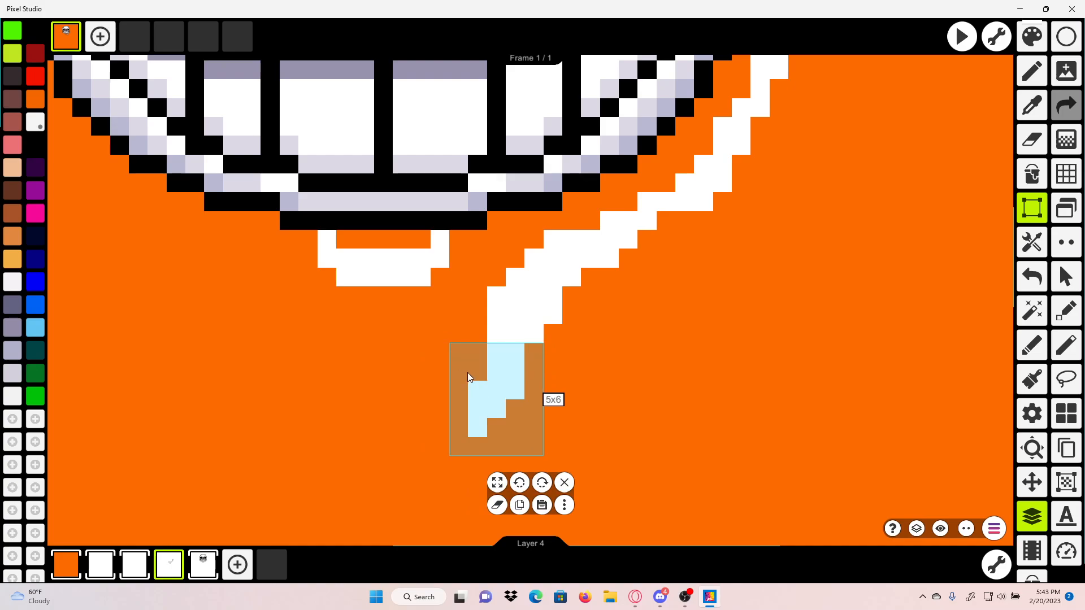
pyautogui.click(643, 304)
pyautogui.moveTo(435, 489)
pyautogui.mouseDown()
pyautogui.moveTo(584, 233)
pyautogui.moveTo(574, 226)
pyautogui.mouseUp()
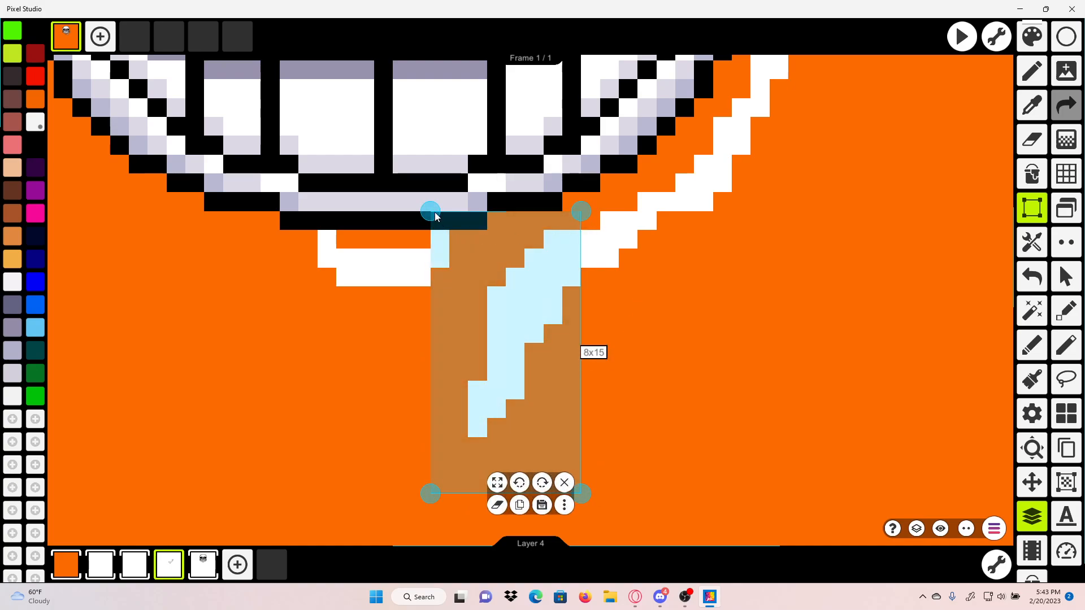
pyautogui.moveTo(435, 214); pyautogui.dragTo(462, 218)
pyautogui.moveTo(502, 258); pyautogui.dragTo(520, 262)
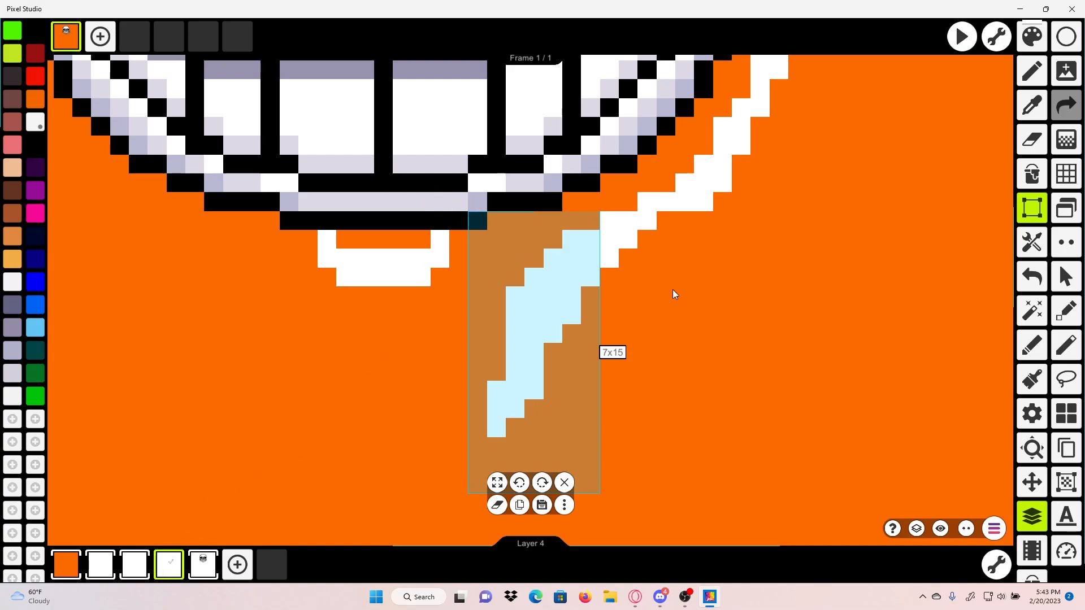
pyautogui.click(725, 311)
# Step: Widen the white strip with the pencil along its outer edge, from beside the jaw down to its lower end
pyautogui.scroll(-3, 726, 294)
pyautogui.moveTo(726, 290); pyautogui.dragTo(615, 427)
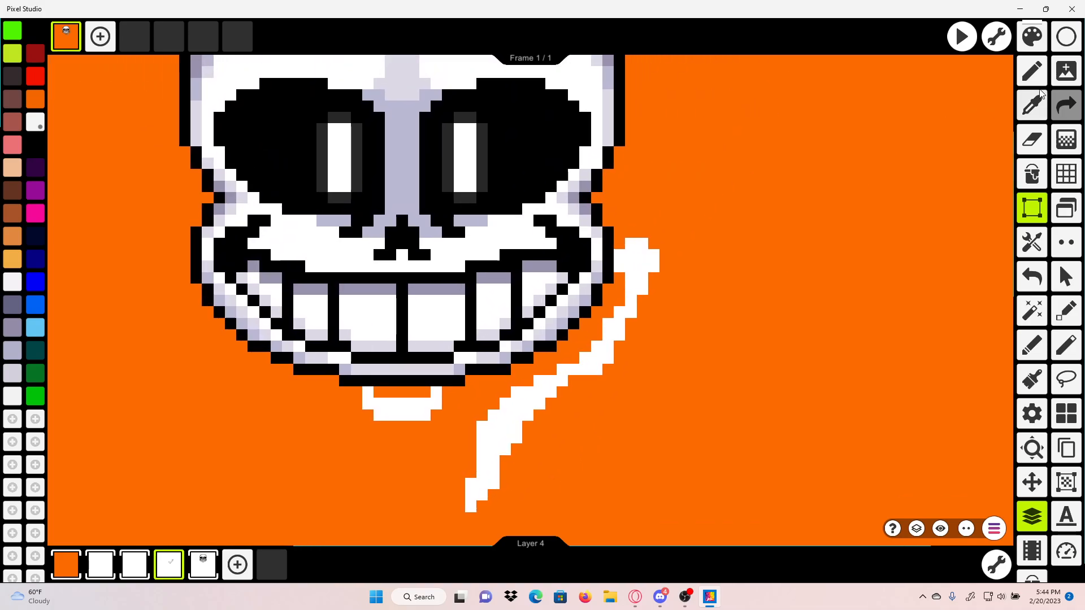
pyautogui.click(1033, 72)
pyautogui.scroll(4, 595, 401)
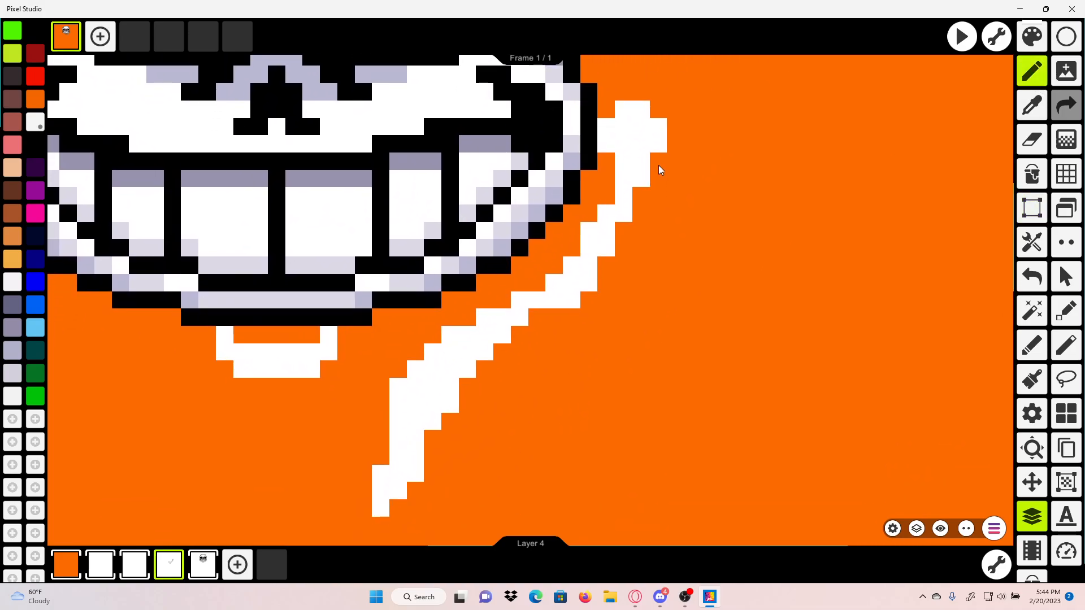
pyautogui.moveTo(659, 169)
pyautogui.mouseDown()
pyautogui.moveTo(600, 280)
pyautogui.moveTo(535, 339)
pyautogui.moveTo(520, 334)
pyautogui.moveTo(428, 441)
pyautogui.mouseUp()
pyautogui.click(535, 317)
pyautogui.moveTo(435, 404); pyautogui.dragTo(482, 298)
pyautogui.click(442, 409)
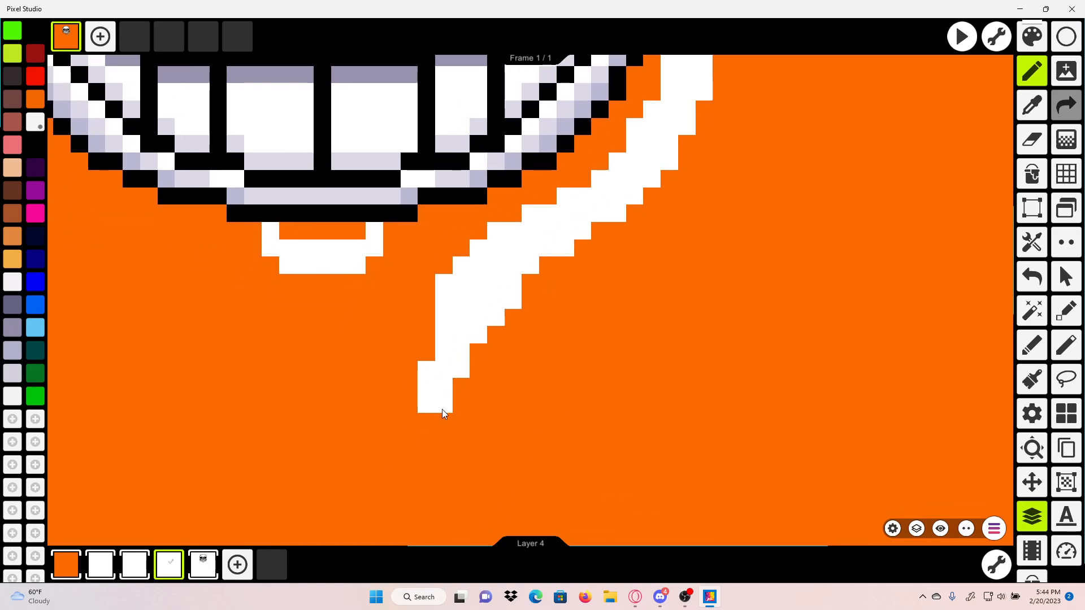
# Step: Extend the strip's bottom end by one pixel and fill the notches along the outer edge of its lower part
pyautogui.scroll(-3, 471, 347)
pyautogui.scroll(3, 471, 347)
pyautogui.click(479, 354)
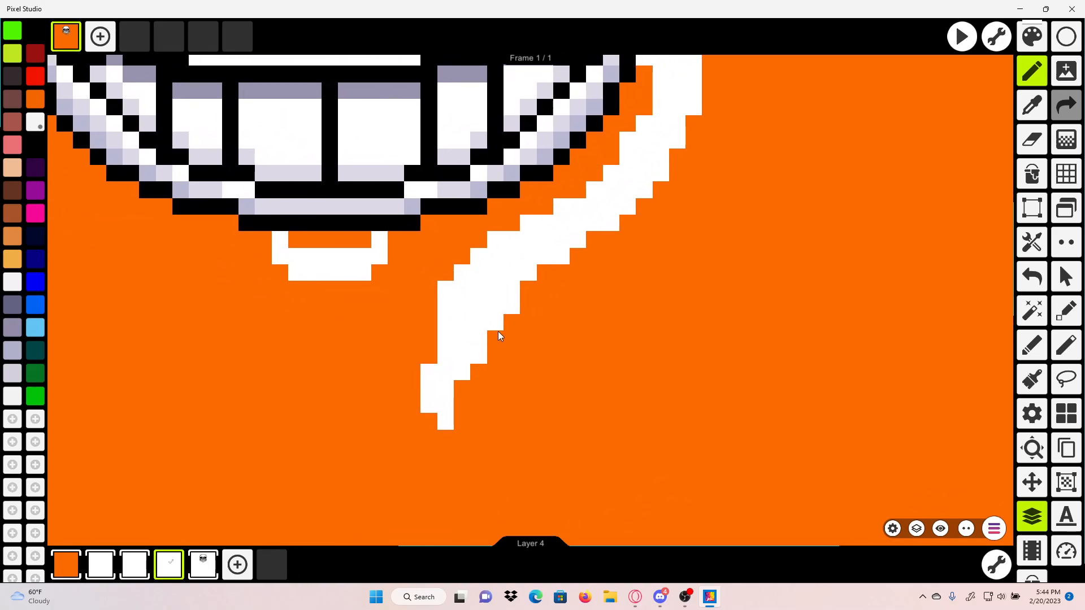
pyautogui.click(497, 336)
# Step: Widen the strip's upper end with a white column four pixels tall on its outer side
pyautogui.scroll(-2, 527, 340)
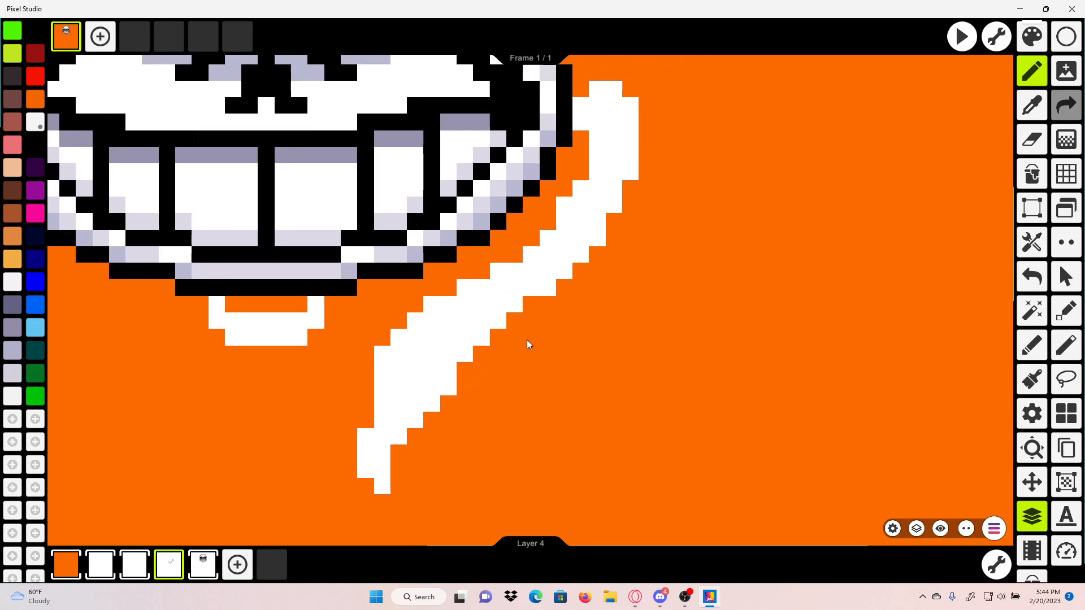
pyautogui.scroll(-1, 629, 328)
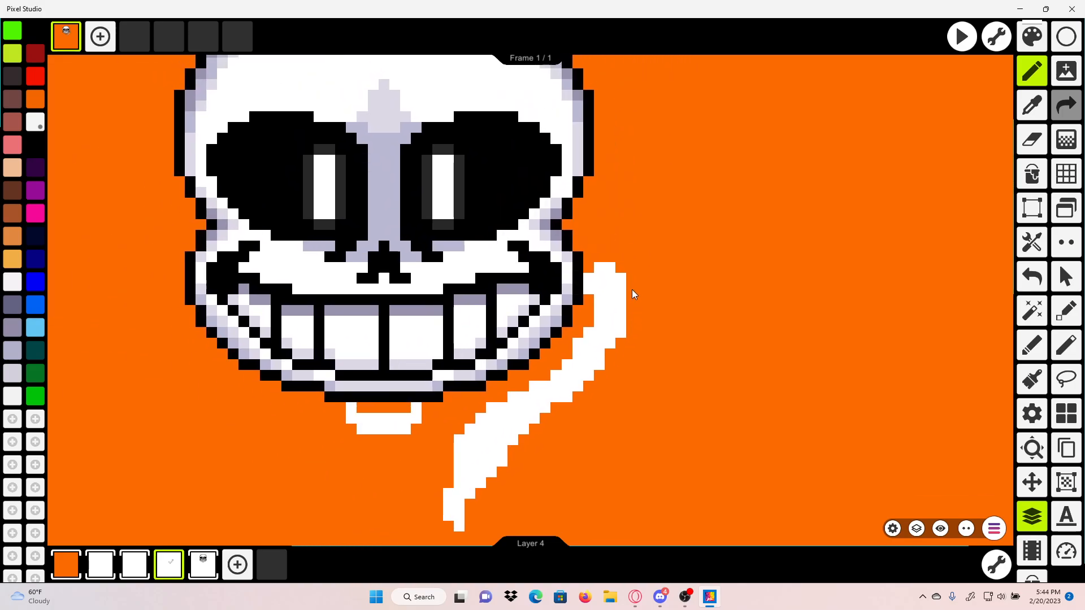
pyautogui.scroll(2, 638, 283)
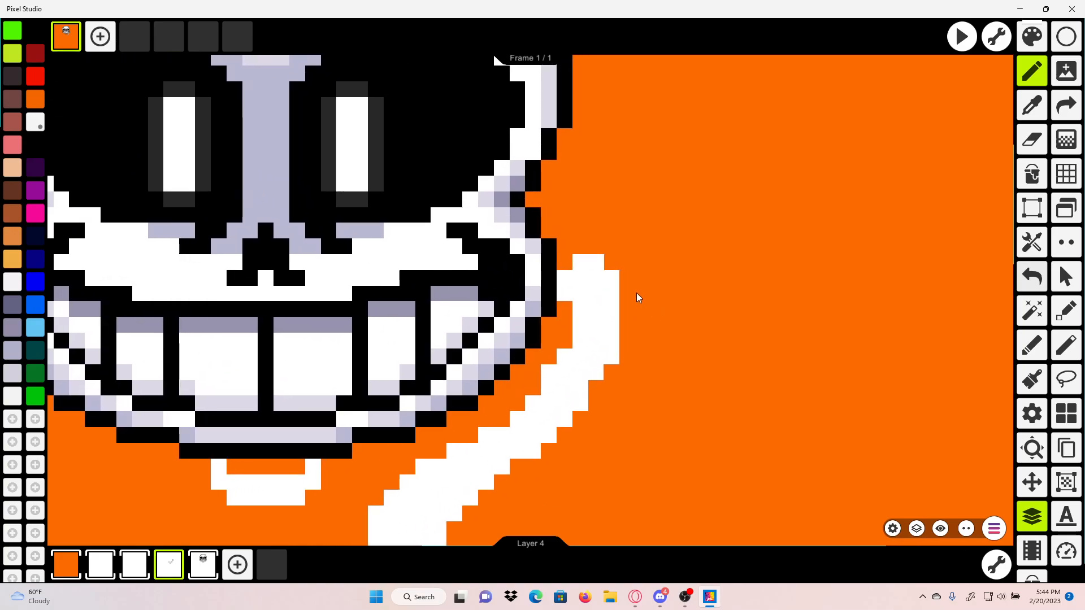
pyautogui.scroll(-2, 625, 340)
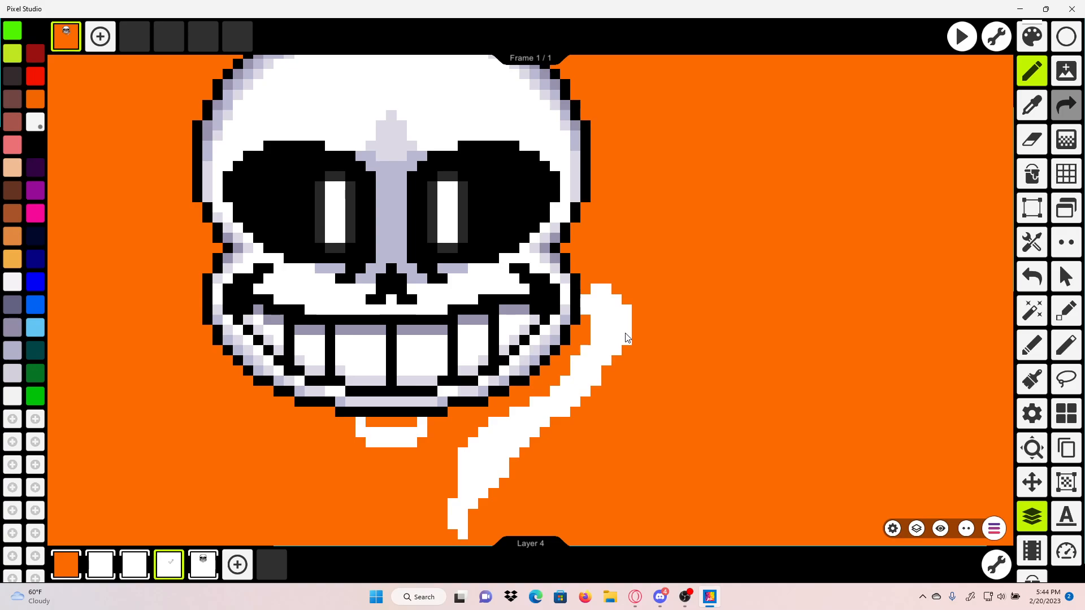
pyautogui.scroll(3, 627, 334)
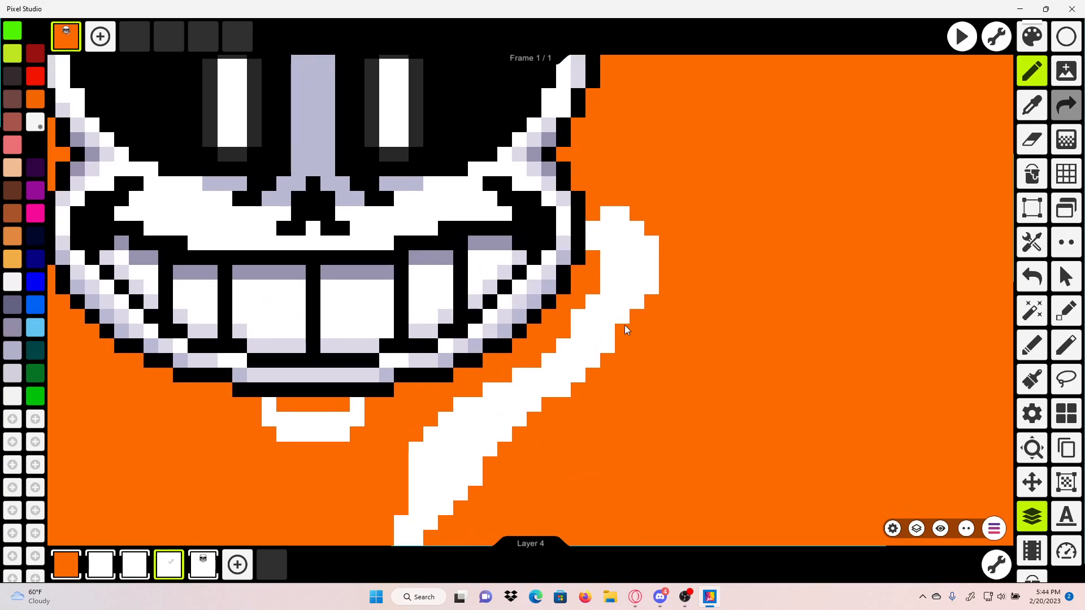
pyautogui.scroll(-3, 625, 330)
pyautogui.scroll(2, 588, 326)
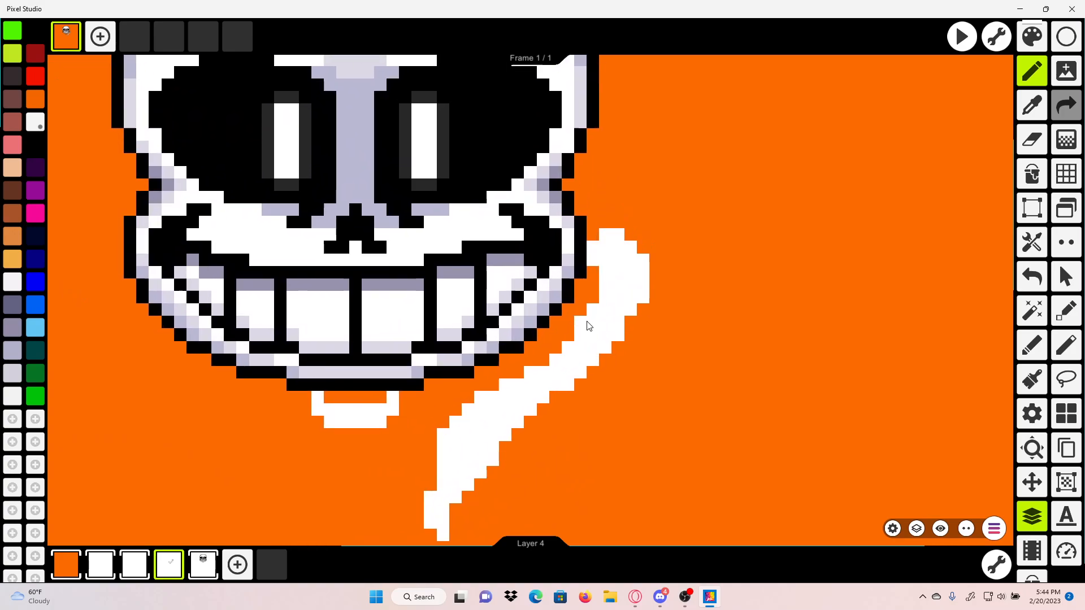
pyautogui.scroll(1, 587, 326)
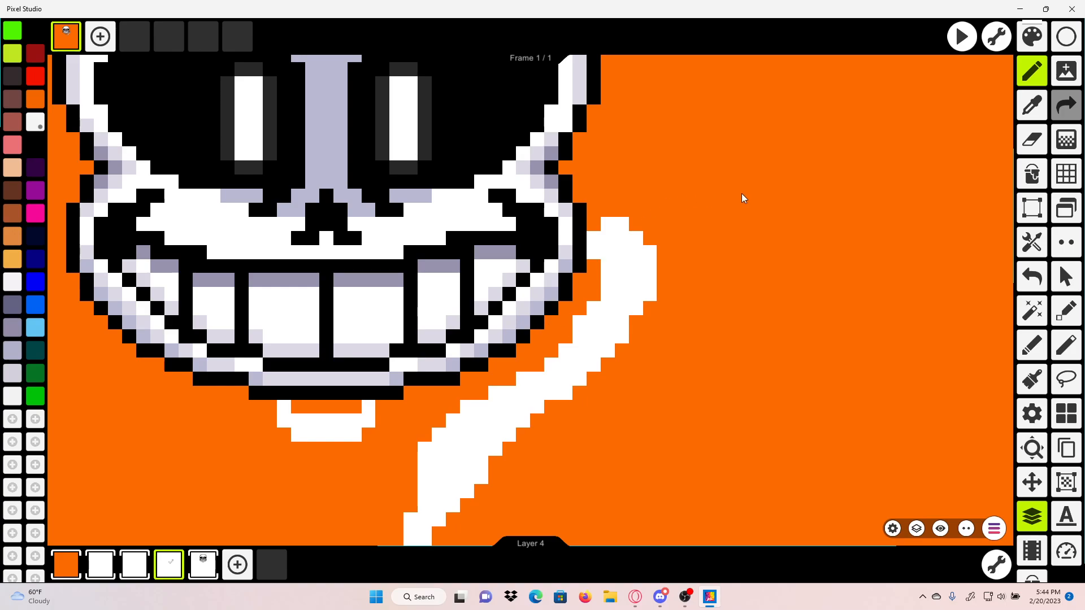
# Step: Try extending the strip's upper end outward with a stepped white spur, and undo it
pyautogui.scroll(3, 717, 286)
pyautogui.moveTo(622, 147)
pyautogui.mouseDown()
pyautogui.moveTo(574, 240)
pyautogui.moveTo(600, 249)
pyautogui.mouseUp()
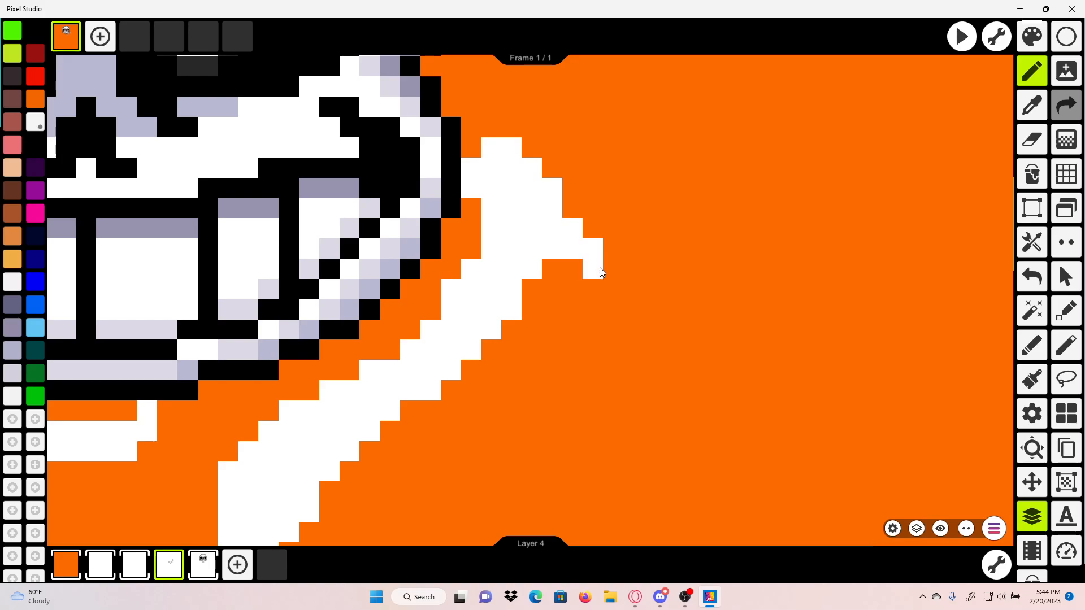
pyautogui.click(1032, 276)
# Step: Draw a white stepped spur angling up and outward from the strip's upper outer edge, thickening the strip below it
pyautogui.scroll(-2, 487, 286)
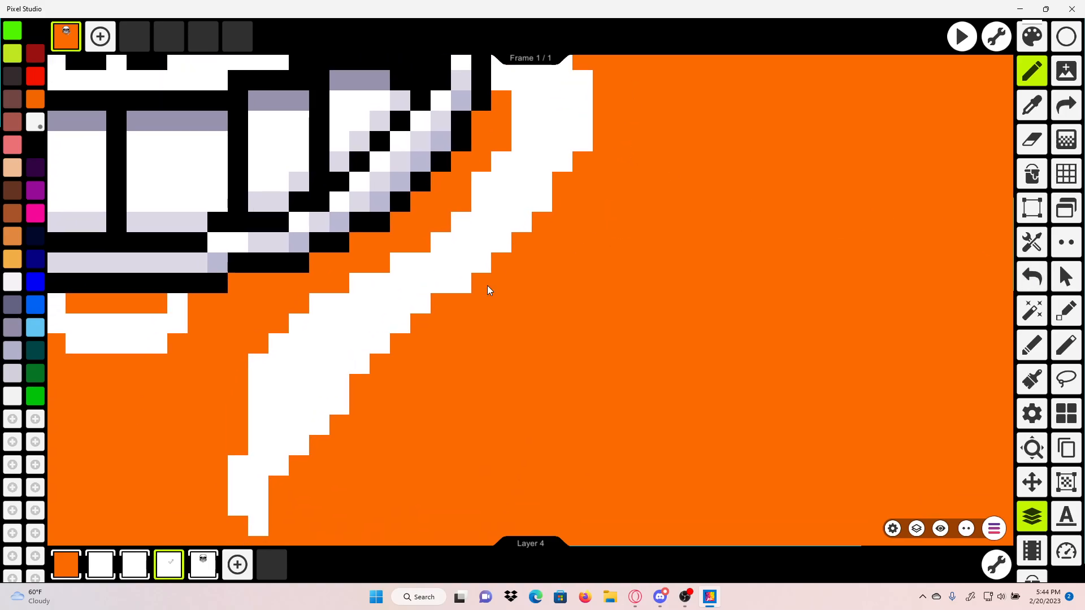
pyautogui.hotkey('ctrl', 'y')
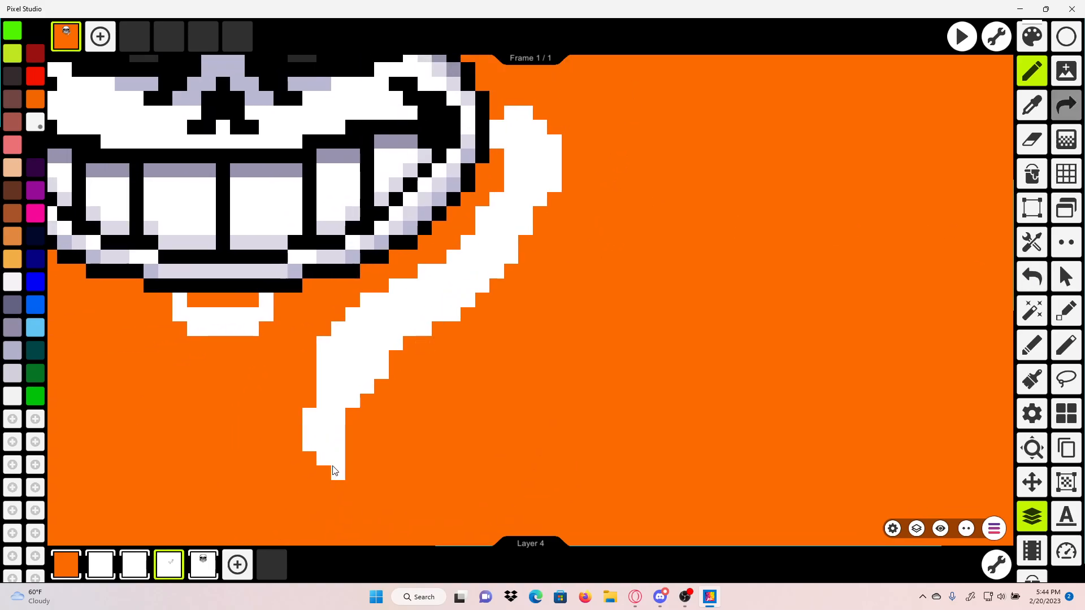
pyautogui.moveTo(539, 258); pyautogui.dragTo(504, 285)
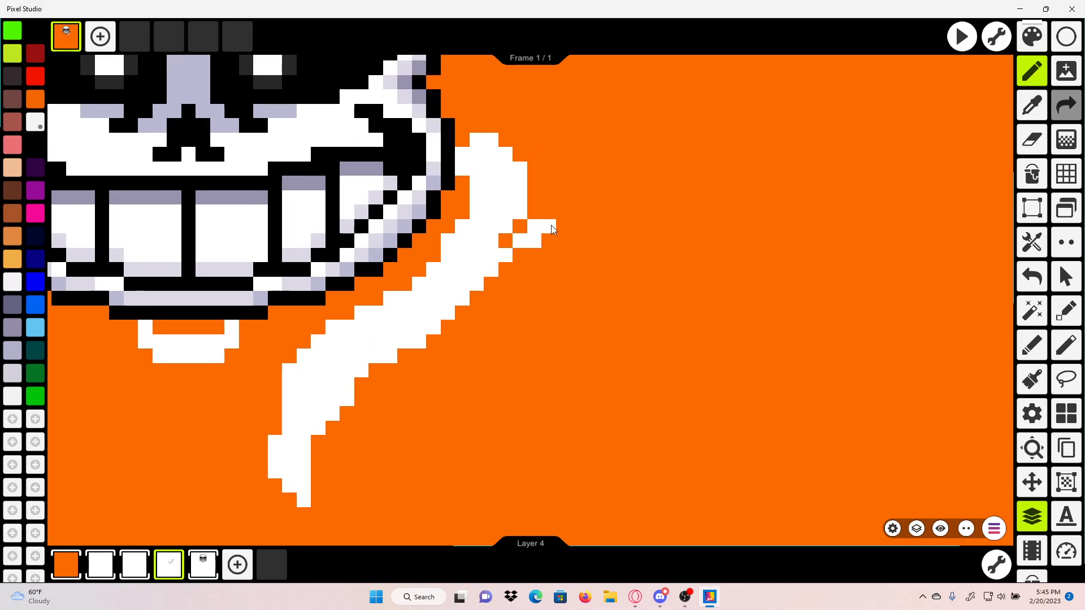
pyautogui.moveTo(566, 226); pyautogui.dragTo(508, 275)
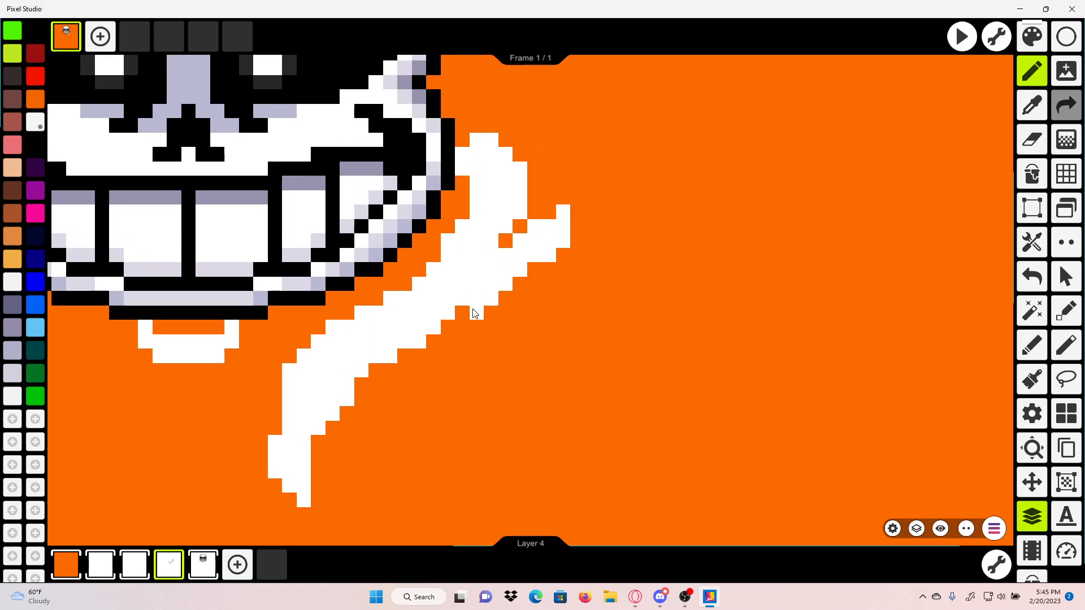
pyautogui.scroll(-5, 525, 283)
pyautogui.scroll(4, 530, 285)
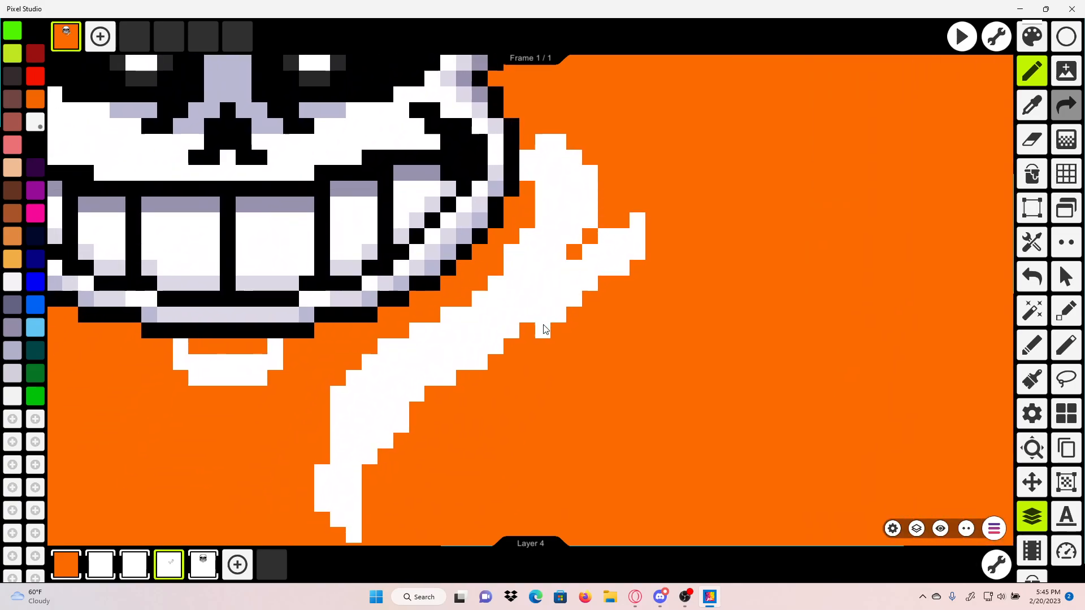
# Step: Erase the stray white pixel below the strip's outer edge and try trimming the spur's tip, undoing the tip trimming
pyautogui.click(1032, 139)
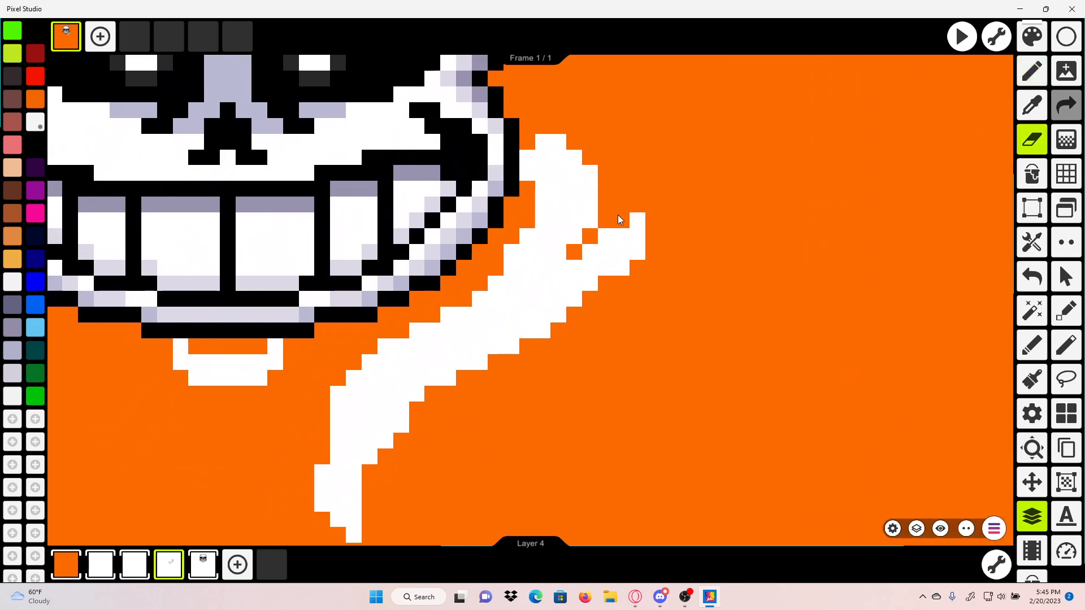
pyautogui.click(639, 236)
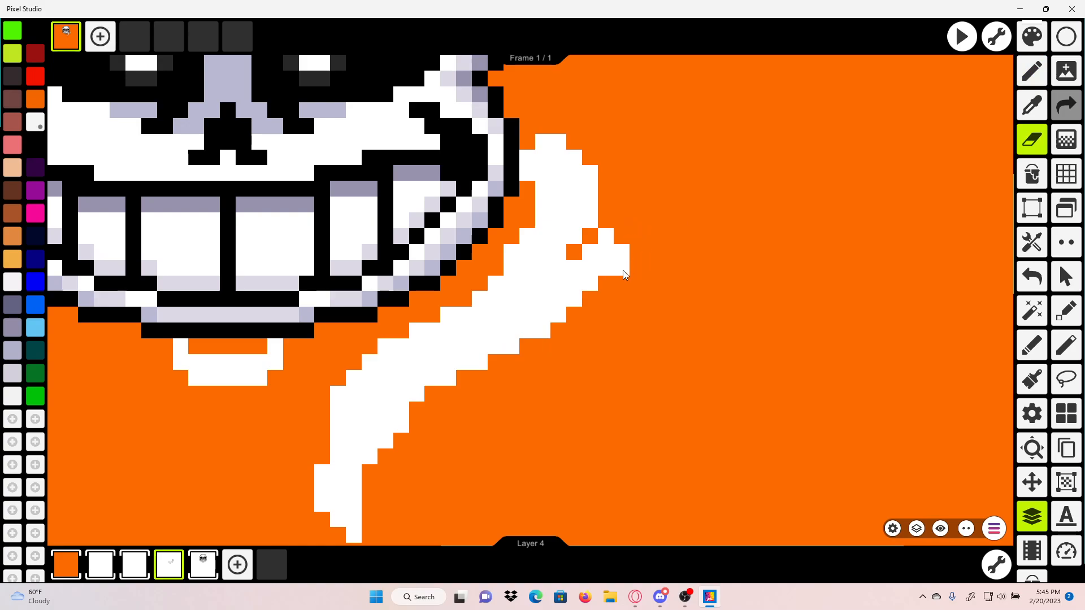
pyautogui.scroll(-3, 665, 261)
pyautogui.scroll(2, 819, 252)
pyautogui.click(1027, 277)
pyautogui.click(1027, 277)
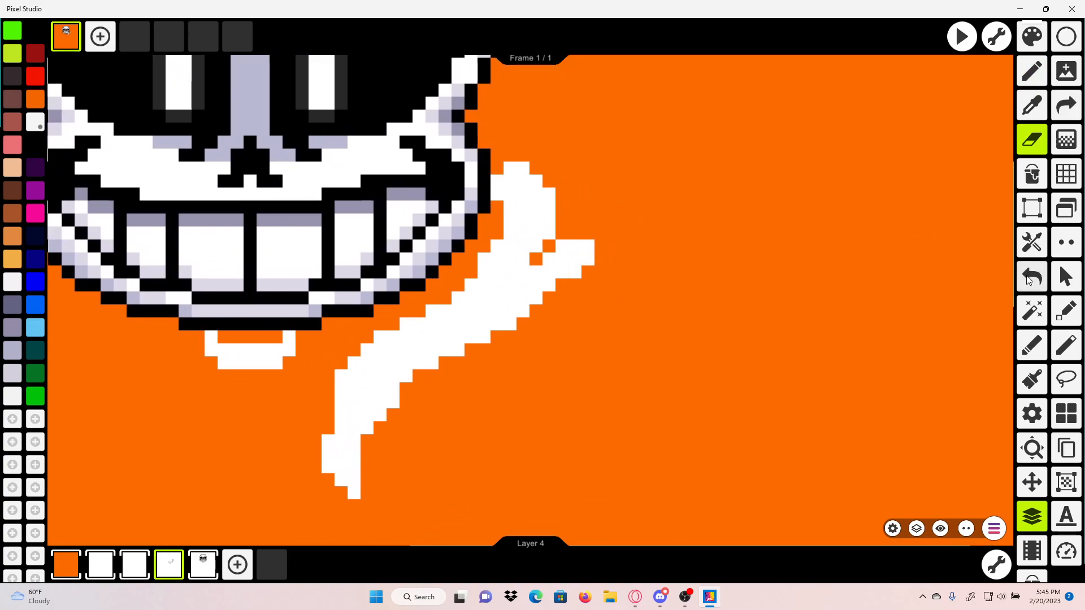
pyautogui.click(1028, 277)
pyautogui.click(1028, 277)
pyautogui.click(1065, 277)
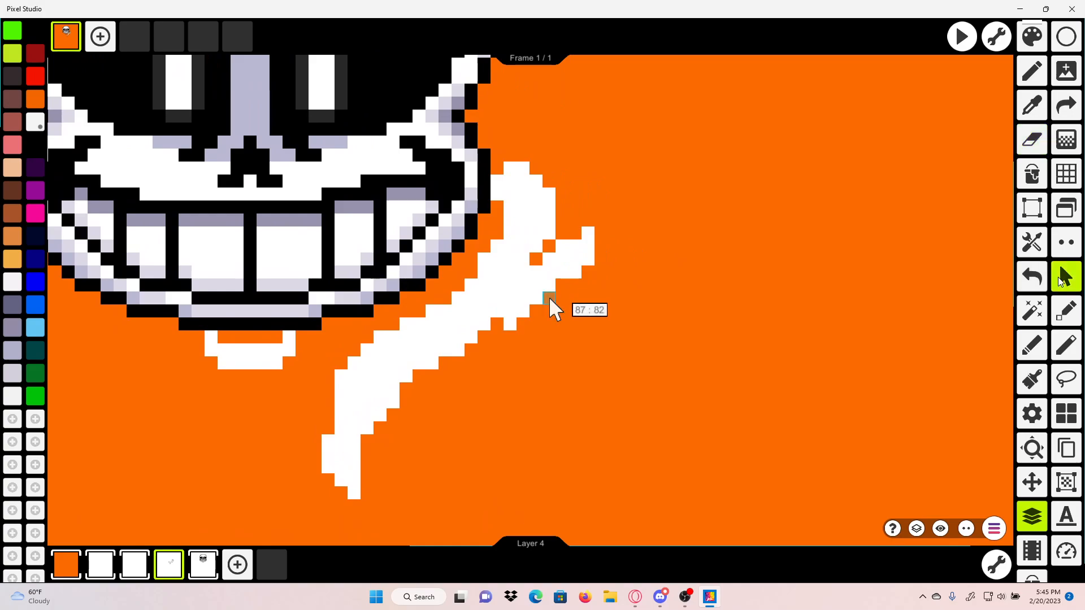
pyautogui.click(1069, 107)
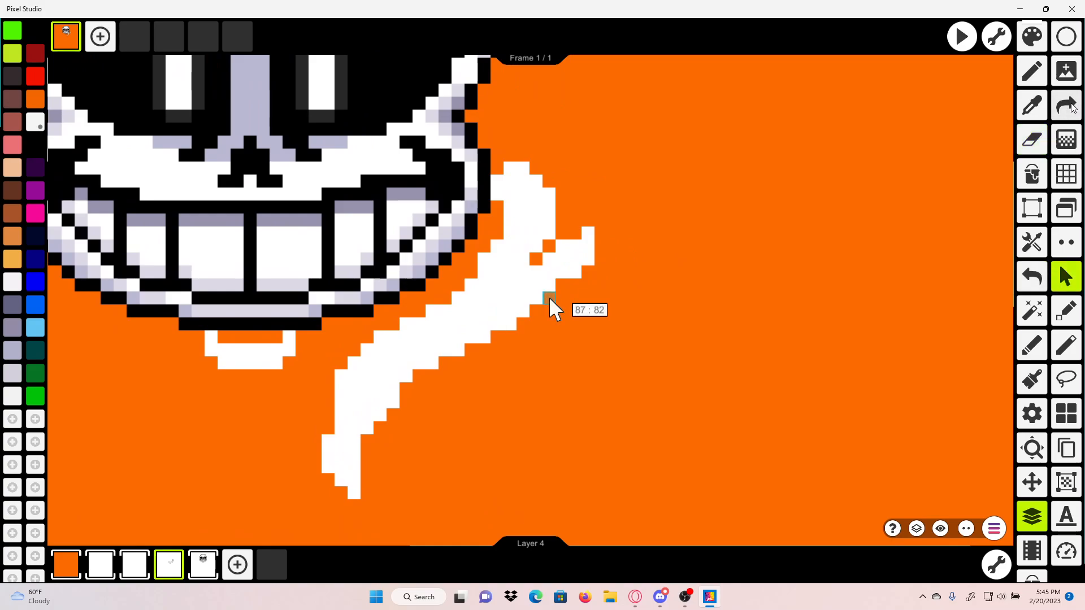
# Step: Erase the spur's top and lower corner pixels, and add a short row of white pixels along its upper side
pyautogui.click(1034, 103)
pyautogui.scroll(2, 599, 237)
pyautogui.moveTo(567, 249); pyautogui.dragTo(587, 261)
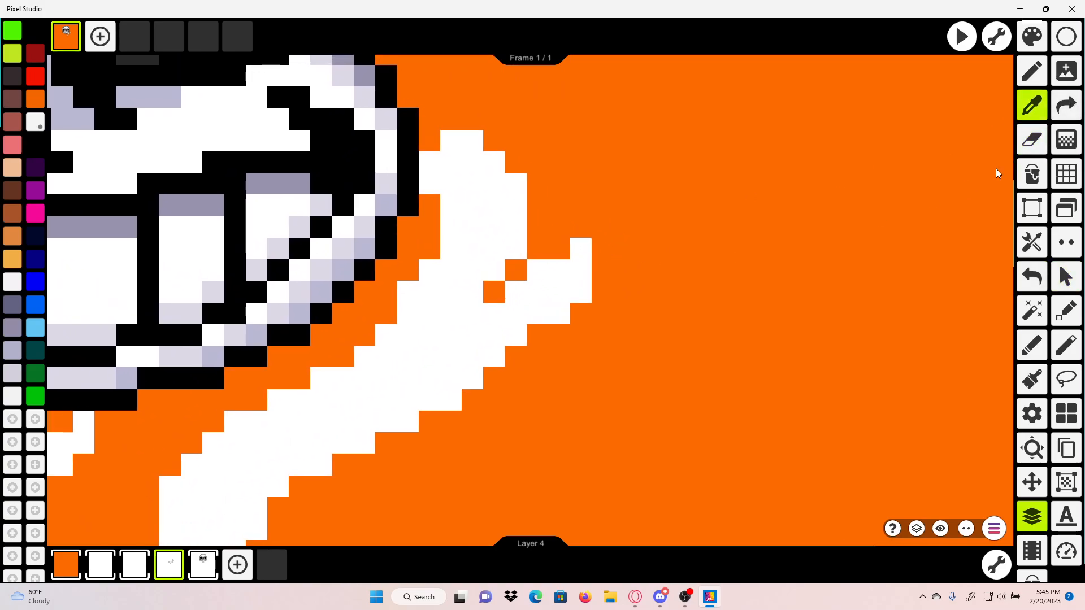
pyautogui.click(1036, 136)
pyautogui.click(586, 249)
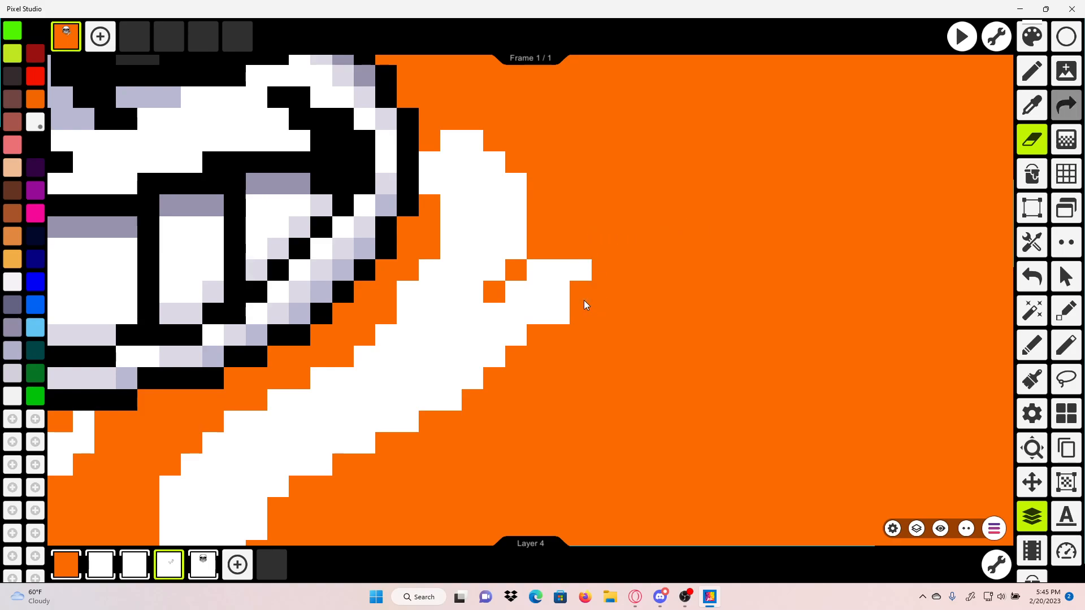
pyautogui.click(1032, 71)
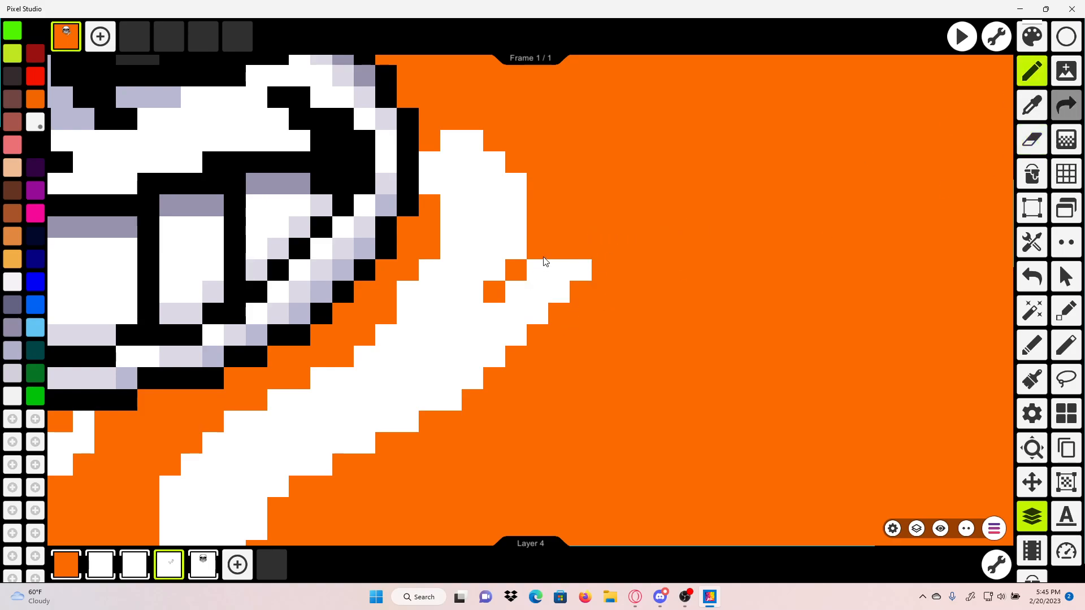
pyautogui.moveTo(540, 251); pyautogui.dragTo(562, 254)
pyautogui.scroll(1, 617, 249)
# Step: Erase a diagonal gap between the strip and the spur, and trim the spur's upper side to a single raised pixel
pyautogui.click(1032, 139)
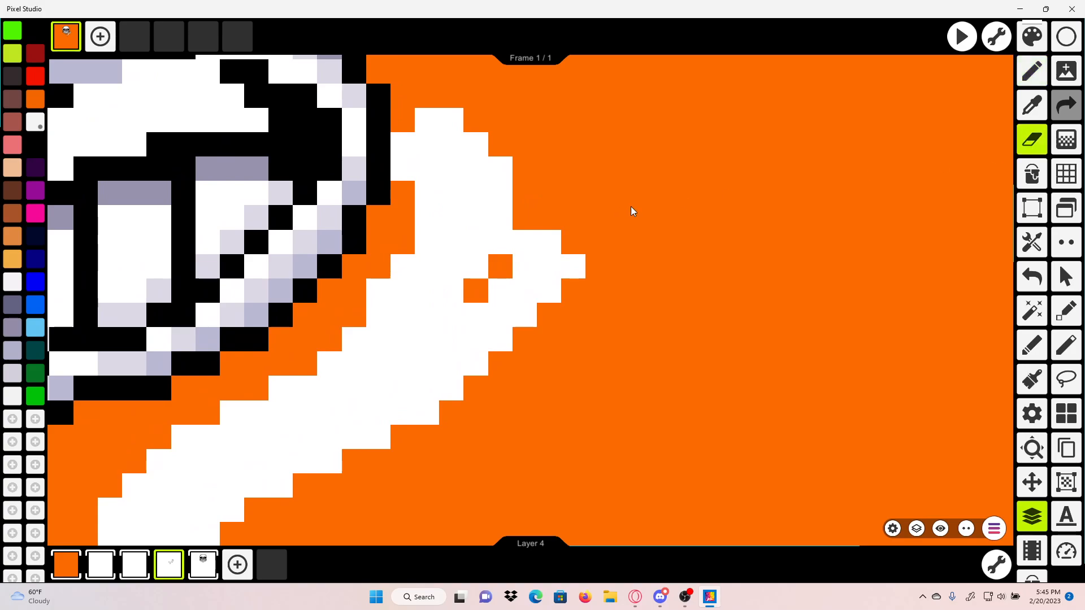
pyautogui.scroll(3, 544, 240)
pyautogui.click(499, 242)
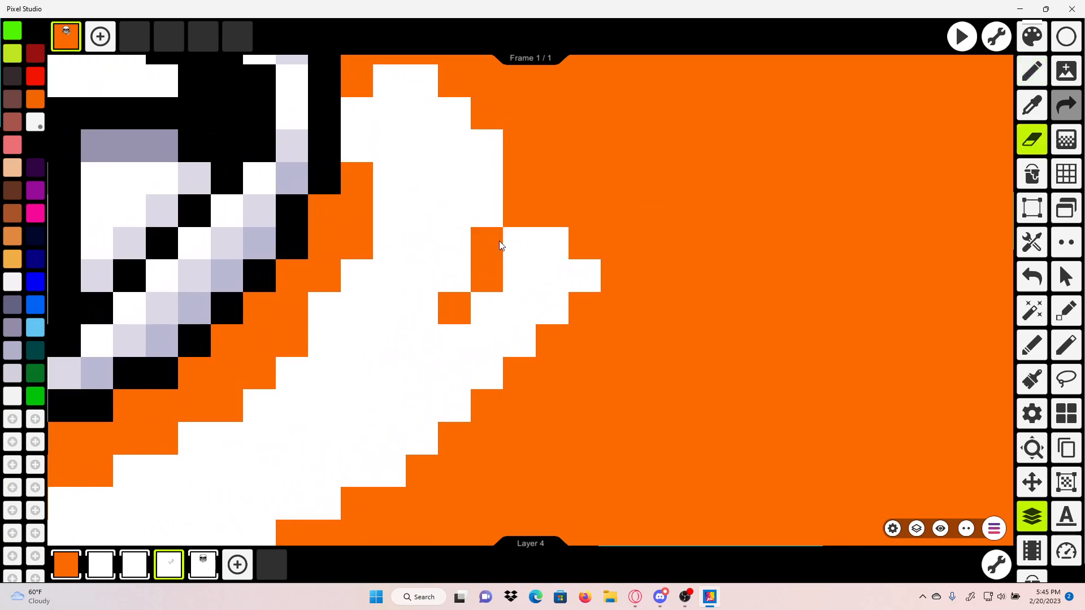
pyautogui.click(1033, 276)
pyautogui.click(516, 246)
pyautogui.moveTo(592, 186); pyautogui.dragTo(679, 123)
pyautogui.click(518, 274)
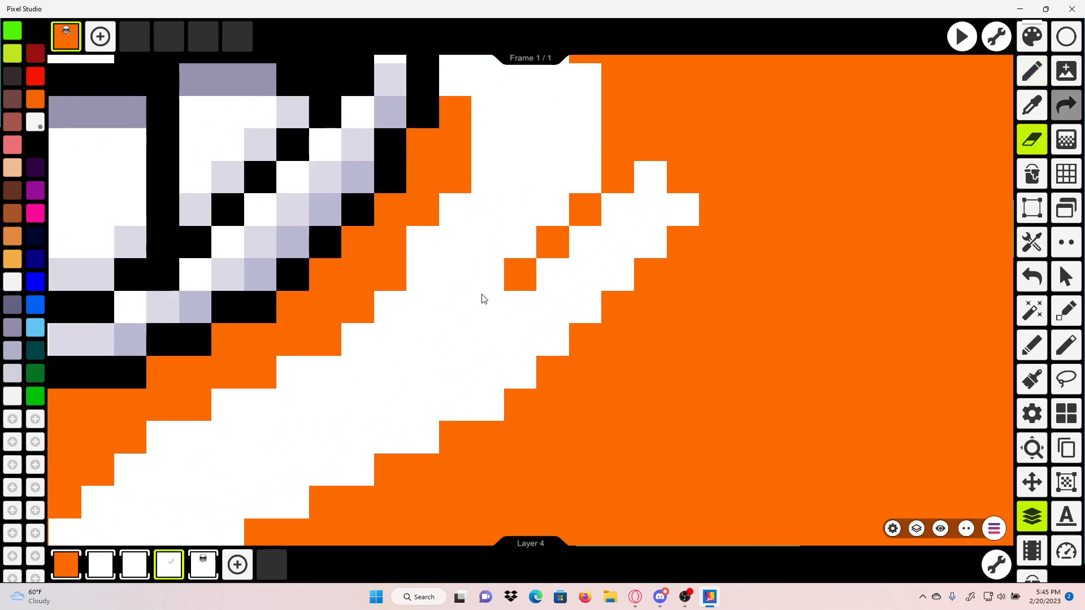
# Step: Extend the diagonal gap down into the strip until it is five pixels long
pyautogui.click(483, 297)
pyautogui.scroll(-4, 506, 275)
pyautogui.click(479, 295)
pyautogui.scroll(-2, 601, 279)
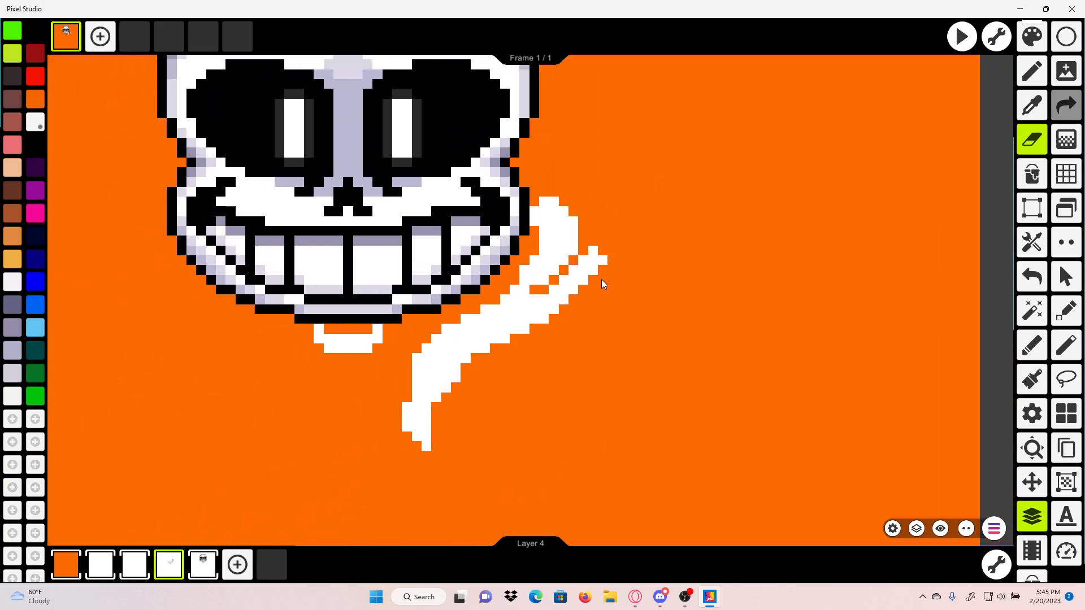
pyautogui.scroll(1, 601, 279)
pyautogui.click(1026, 279)
pyautogui.scroll(-1, 612, 212)
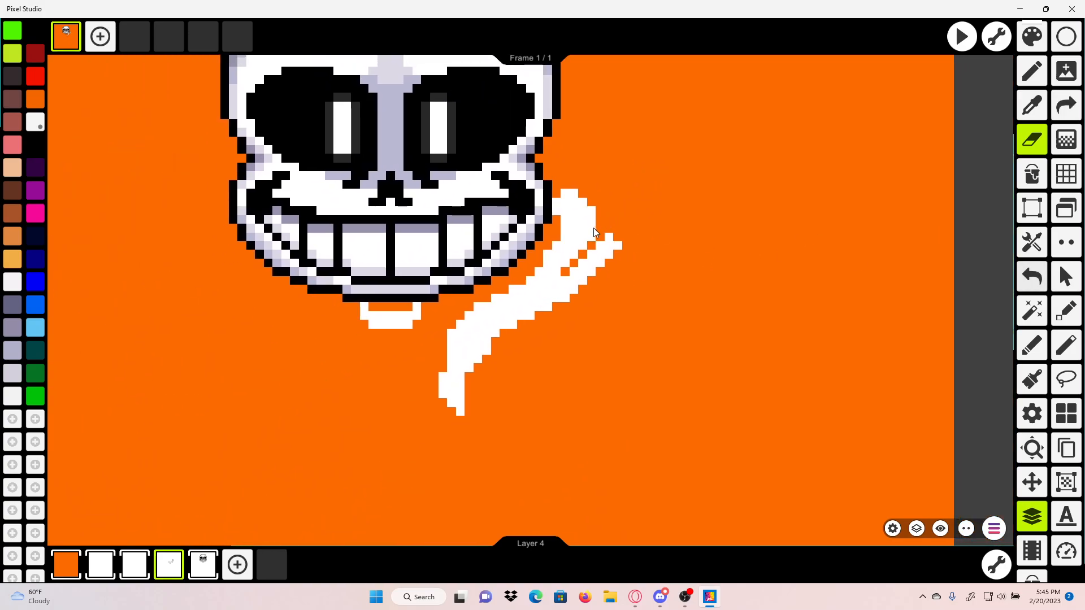
pyautogui.click(560, 281)
pyautogui.scroll(5, 587, 267)
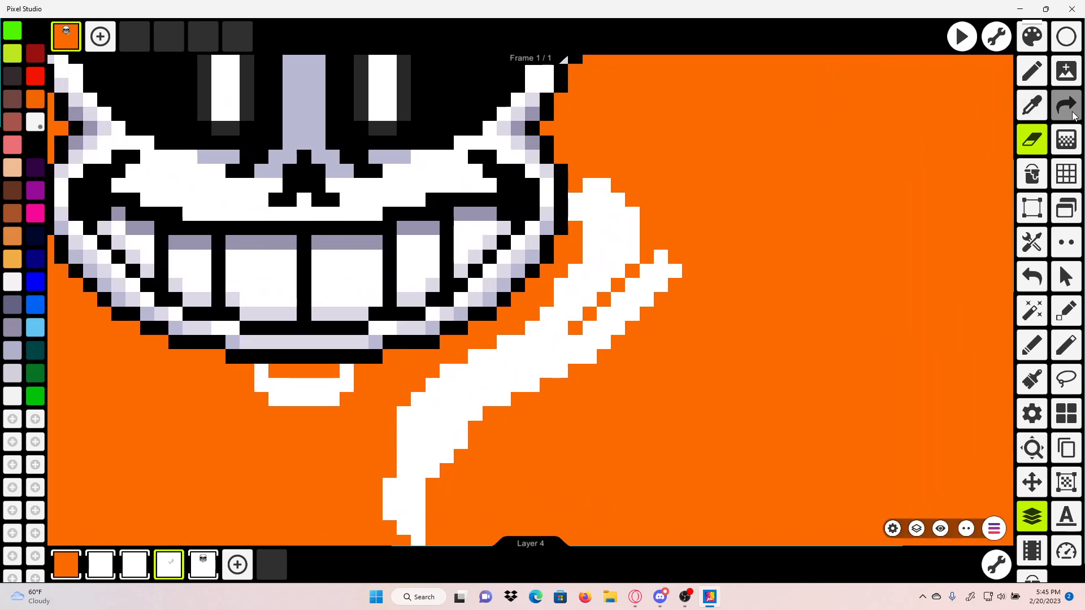
# Step: Sample black from the artwork, outline the strip's upper end down to the spur, and trace the diagonal gap in black
pyautogui.click(1032, 106)
pyautogui.click(516, 192)
pyautogui.scroll(4, 794, 176)
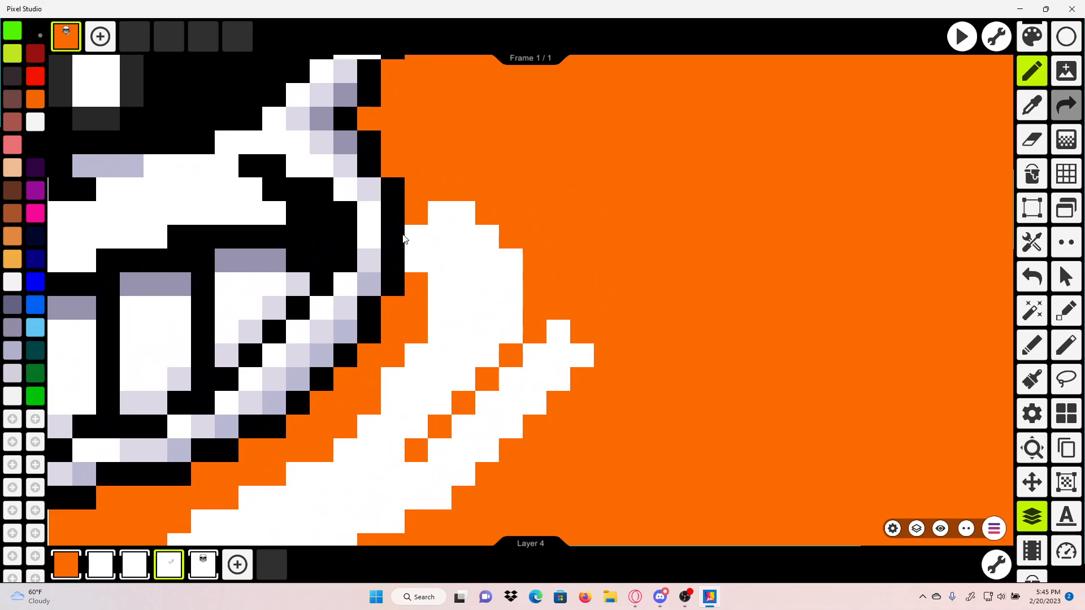
pyautogui.click(439, 189)
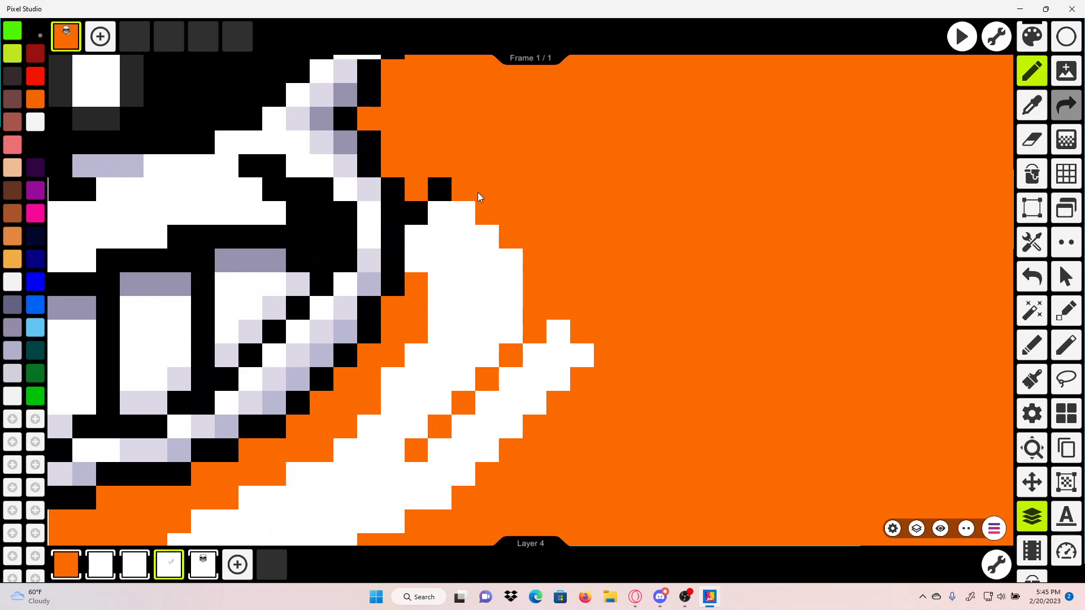
pyautogui.click(511, 241)
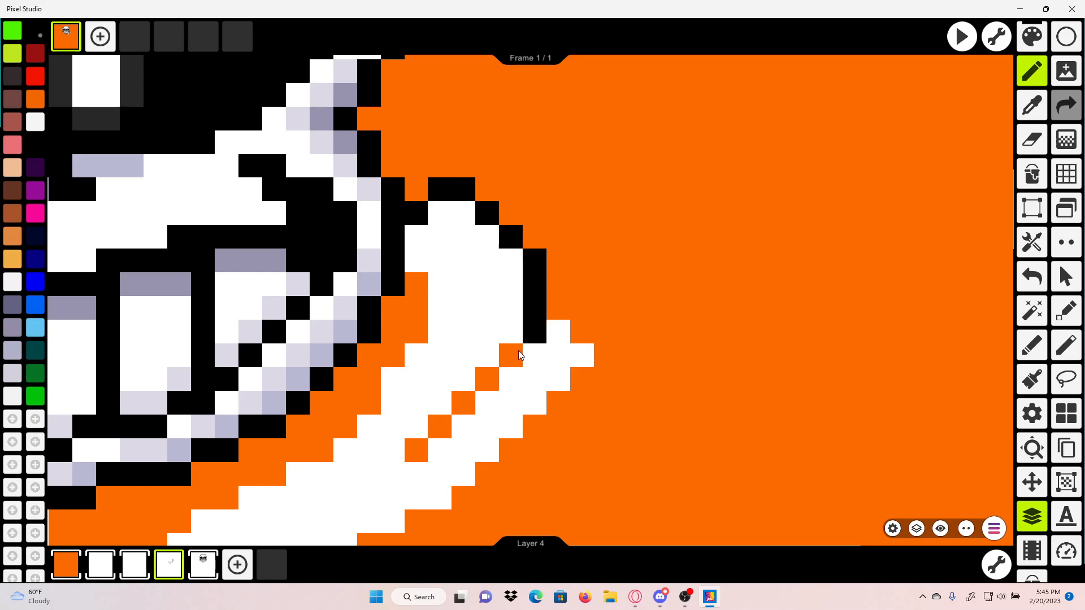
pyautogui.moveTo(459, 406); pyautogui.dragTo(416, 450)
# Step: Outline the strip's inner edge in black where it runs alongside the jaw
pyautogui.moveTo(468, 400); pyautogui.dragTo(535, 362)
pyautogui.moveTo(476, 288)
pyautogui.mouseDown()
pyautogui.moveTo(592, 282)
pyautogui.moveTo(559, 280)
pyautogui.moveTo(534, 323)
pyautogui.mouseUp()
pyautogui.moveTo(537, 323)
pyautogui.mouseDown()
pyautogui.moveTo(605, 246)
pyautogui.moveTo(582, 306)
pyautogui.moveTo(529, 321)
pyautogui.mouseUp()
pyautogui.moveTo(513, 340); pyautogui.dragTo(650, 278)
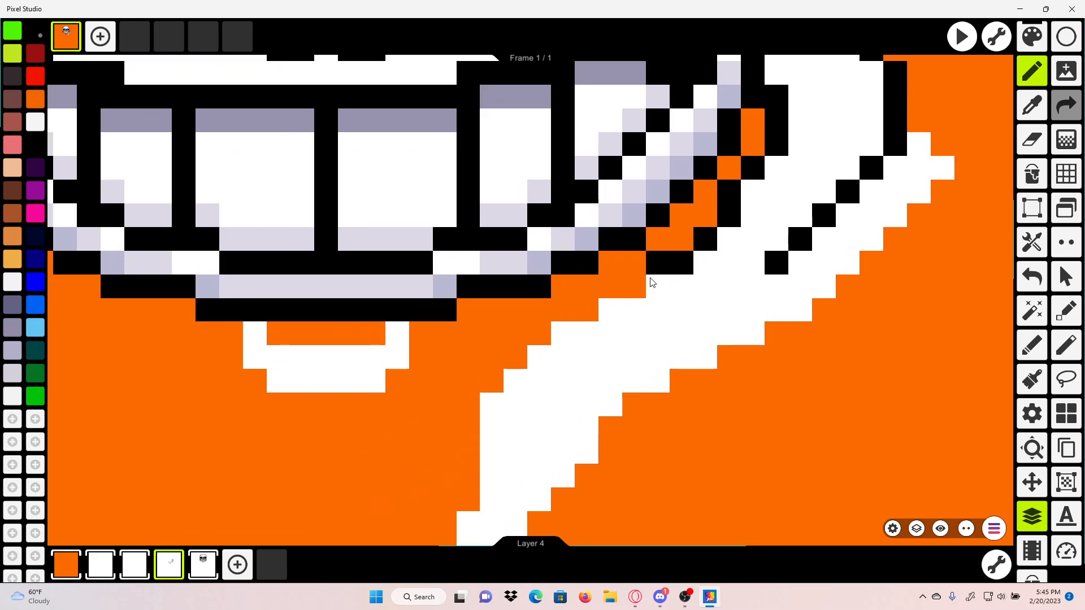
pyautogui.scroll(-5, 635, 282)
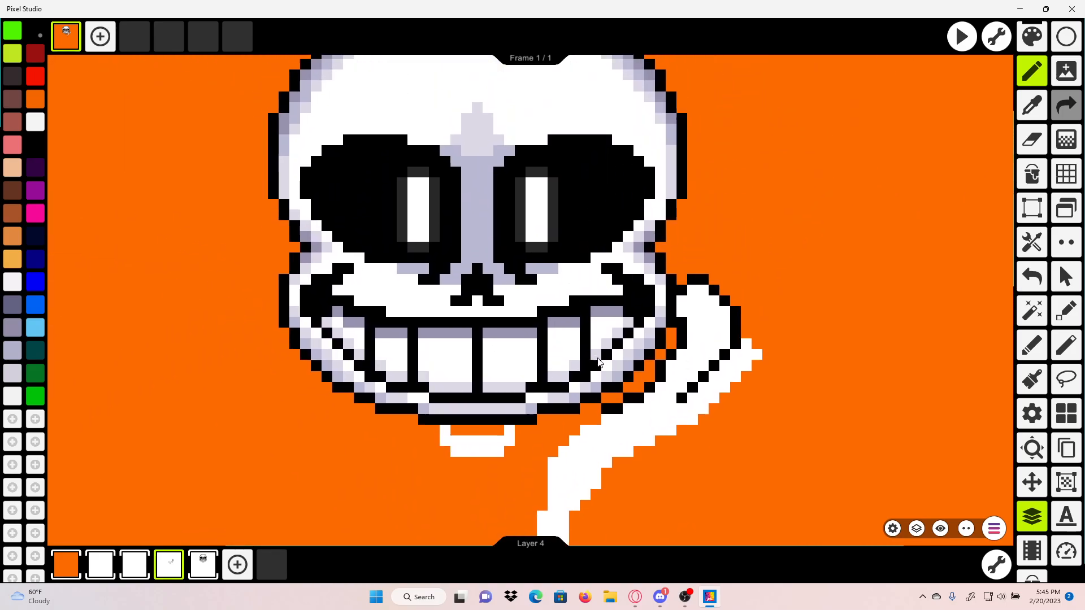
pyautogui.scroll(3, 599, 362)
pyautogui.scroll(1, 639, 255)
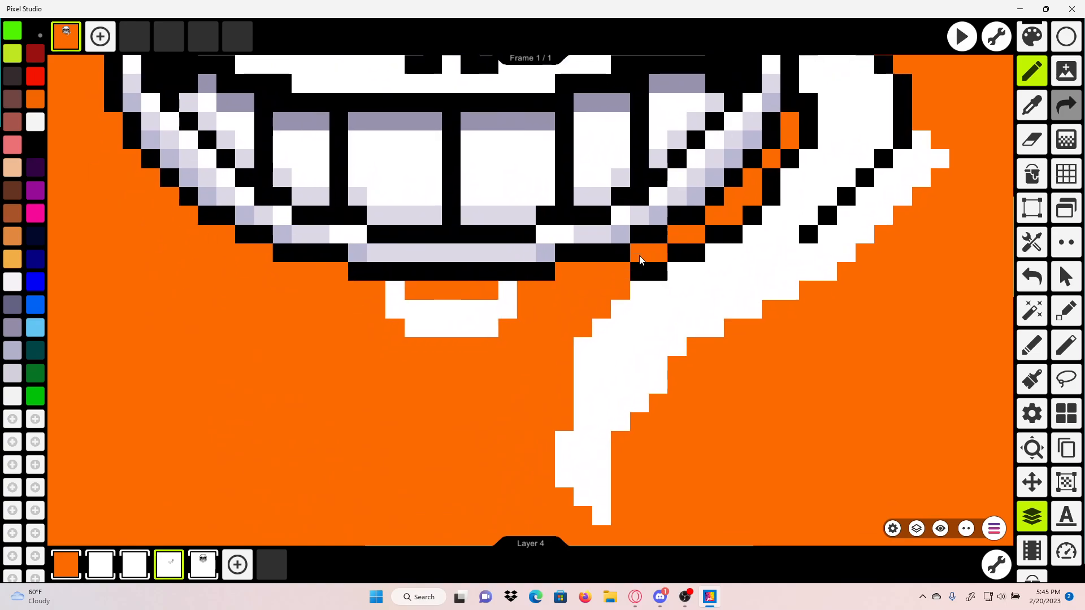
# Step: Continue the black outline down the strip's inner edge, from below the jaw along its straight vertical section
pyautogui.scroll(1, 621, 289)
pyautogui.click(619, 290)
pyautogui.click(595, 319)
pyautogui.moveTo(617, 260); pyautogui.dragTo(634, 218)
pyautogui.click(587, 304)
pyautogui.moveTo(566, 322)
pyautogui.mouseDown()
pyautogui.moveTo(576, 254)
pyautogui.moveTo(560, 376)
pyautogui.mouseUp()
pyautogui.moveTo(546, 292); pyautogui.dragTo(512, 183)
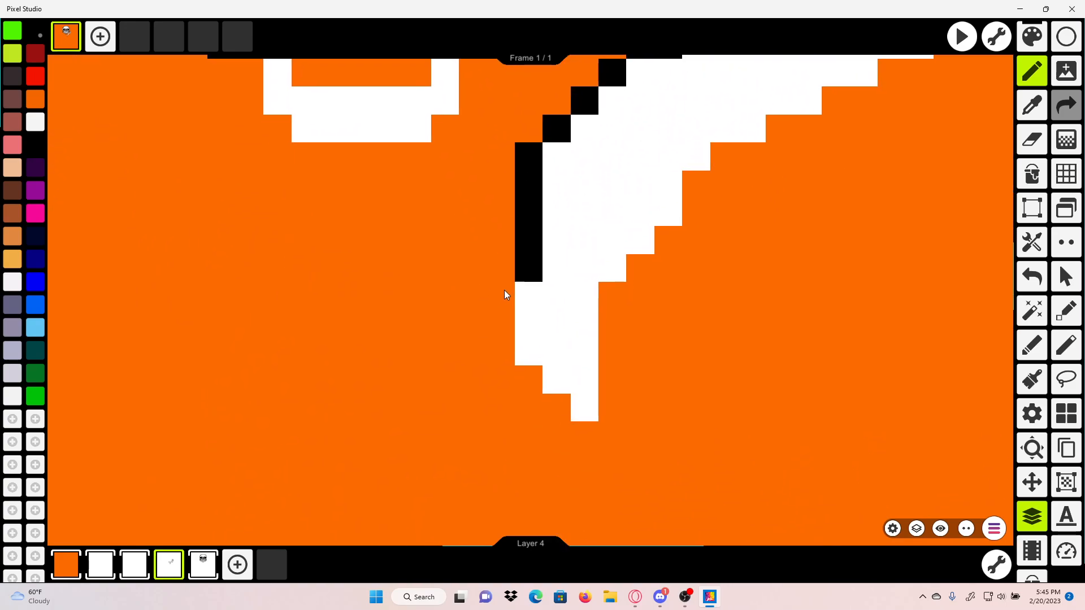
# Step: Outline the strip's lower end in black and carry the line up the lowest part of its outer edge
pyautogui.moveTo(611, 409)
pyautogui.mouseDown()
pyautogui.moveTo(608, 325)
pyautogui.moveTo(626, 289)
pyautogui.moveTo(597, 302)
pyautogui.moveTo(485, 397)
pyautogui.mouseUp()
pyautogui.click(495, 398)
pyautogui.click(521, 372)
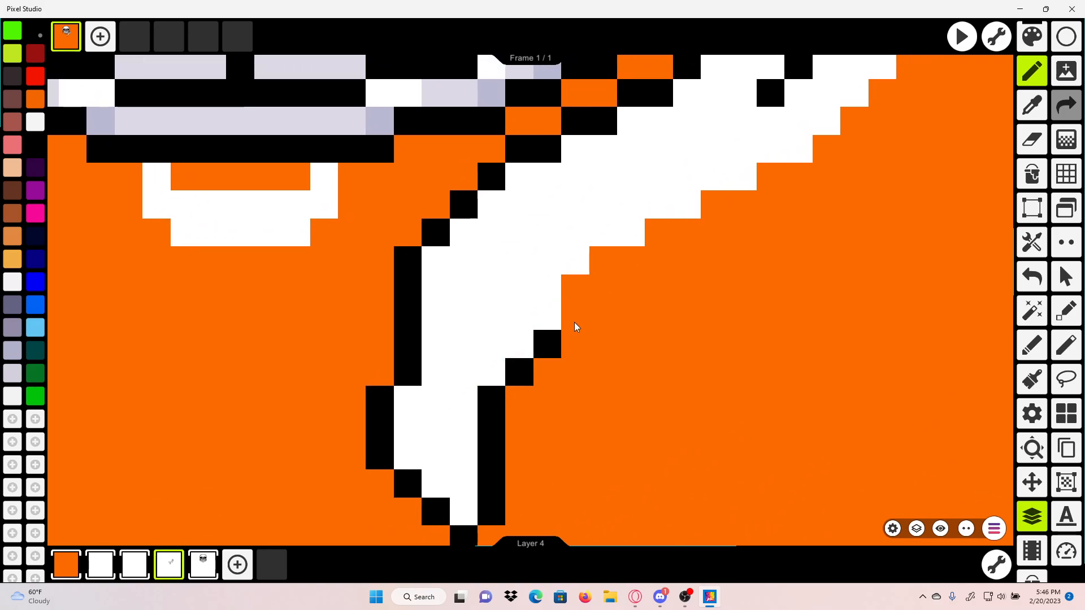
pyautogui.moveTo(575, 321); pyautogui.dragTo(575, 289)
# Step: Outline the rest of the strip's outer edge in black up to the spur and close the outline around the spur's tip
pyautogui.moveTo(500, 318); pyautogui.dragTo(293, 402)
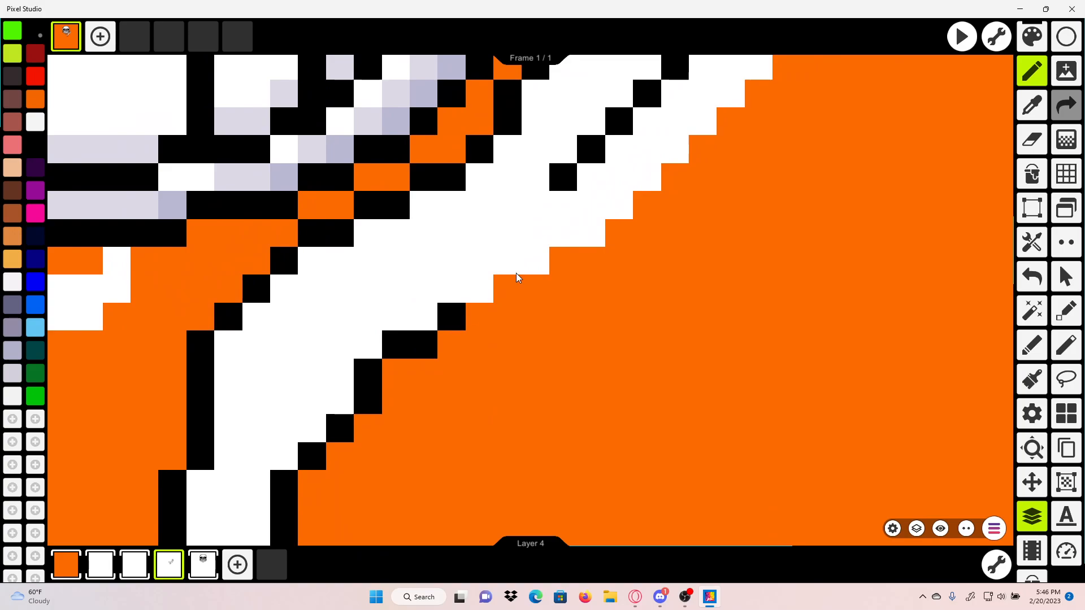
pyautogui.moveTo(516, 273); pyautogui.dragTo(428, 337)
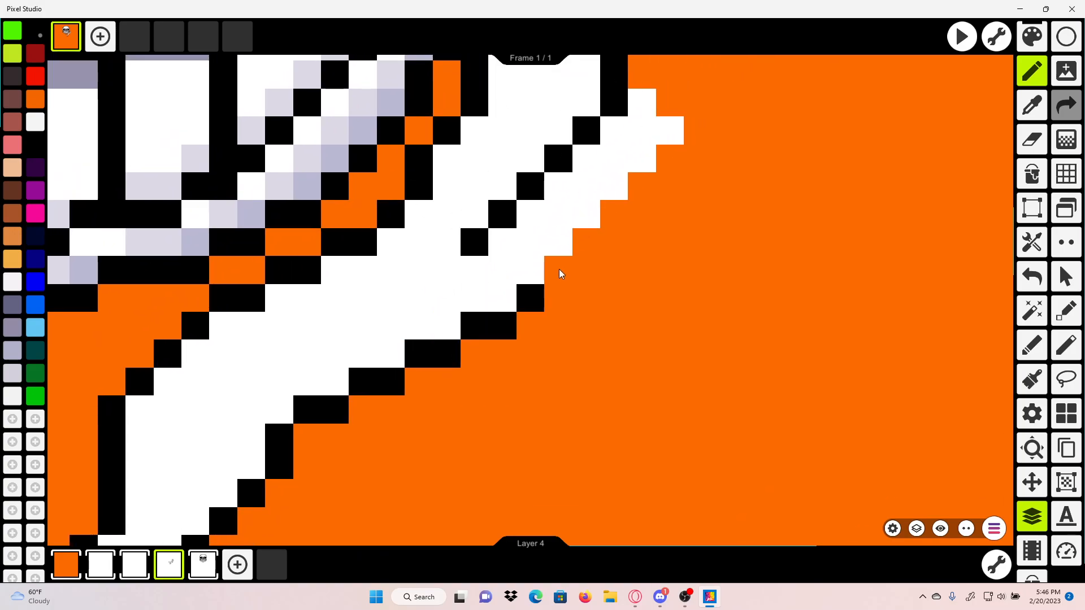
pyautogui.moveTo(559, 274); pyautogui.dragTo(503, 348)
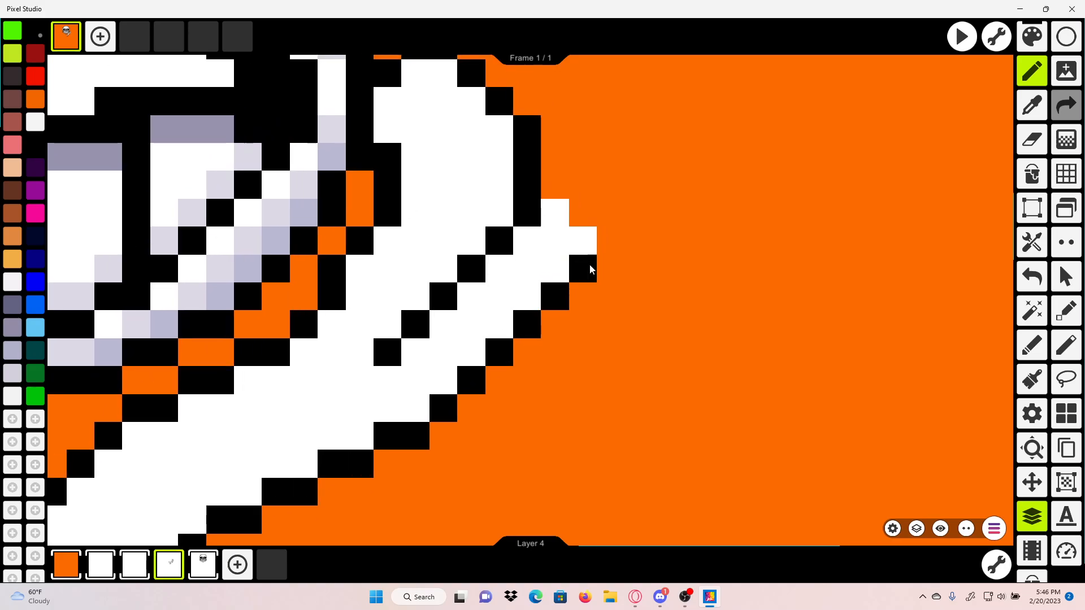
pyautogui.click(603, 247)
pyautogui.click(590, 214)
pyautogui.click(550, 191)
pyautogui.scroll(-8, 554, 237)
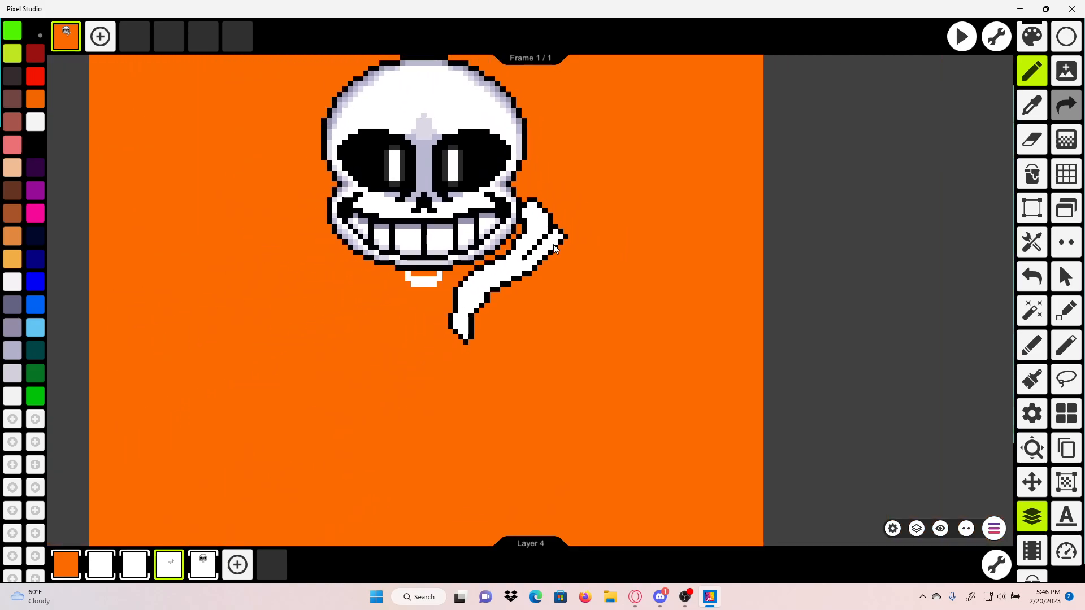
# Step: Copy a 34x55 selection around the outlined strip and place a pasted copy on the opposite side of the skull
pyautogui.click(1032, 208)
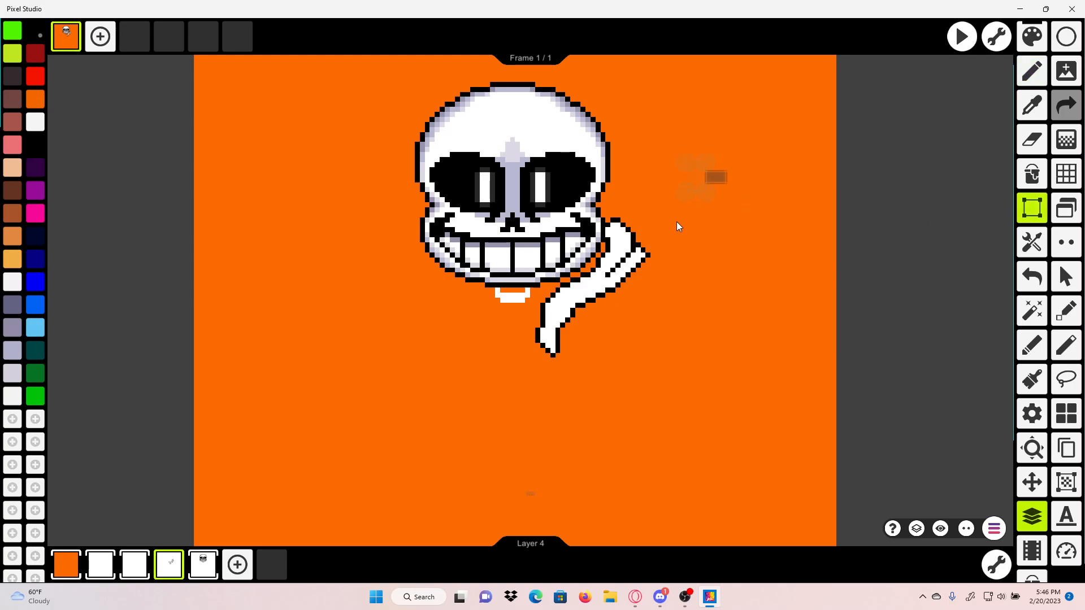
pyautogui.moveTo(706, 163); pyautogui.dragTo(538, 439)
pyautogui.click(519, 505)
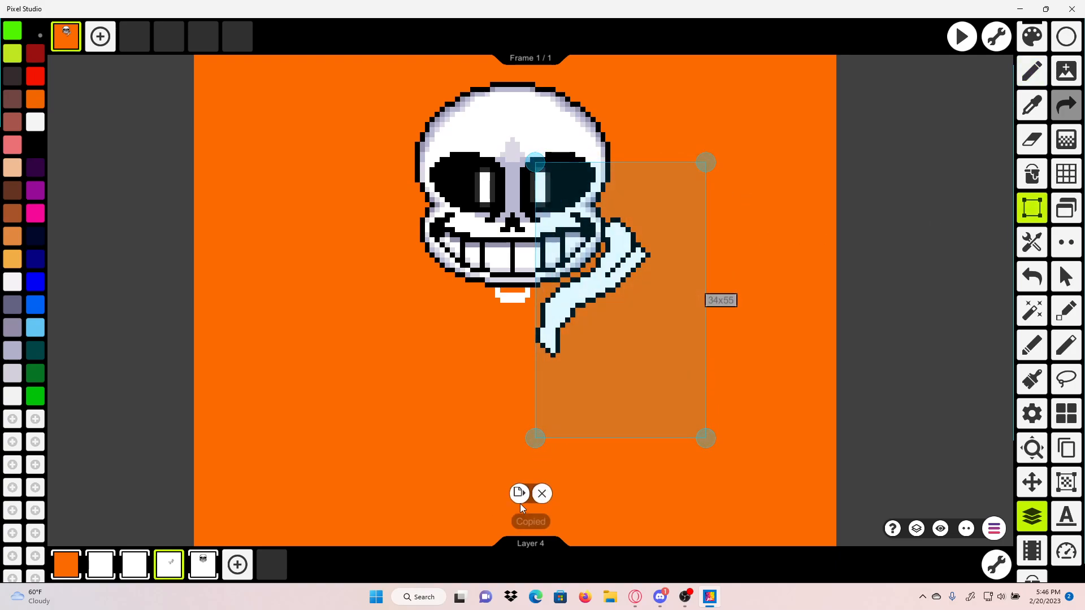
pyautogui.moveTo(645, 378); pyautogui.dragTo(536, 330)
# Step: Select the pasted strip copy, flip it by X, and release the selection
pyautogui.moveTo(410, 202); pyautogui.dragTo(209, 433)
pyautogui.click(566, 505)
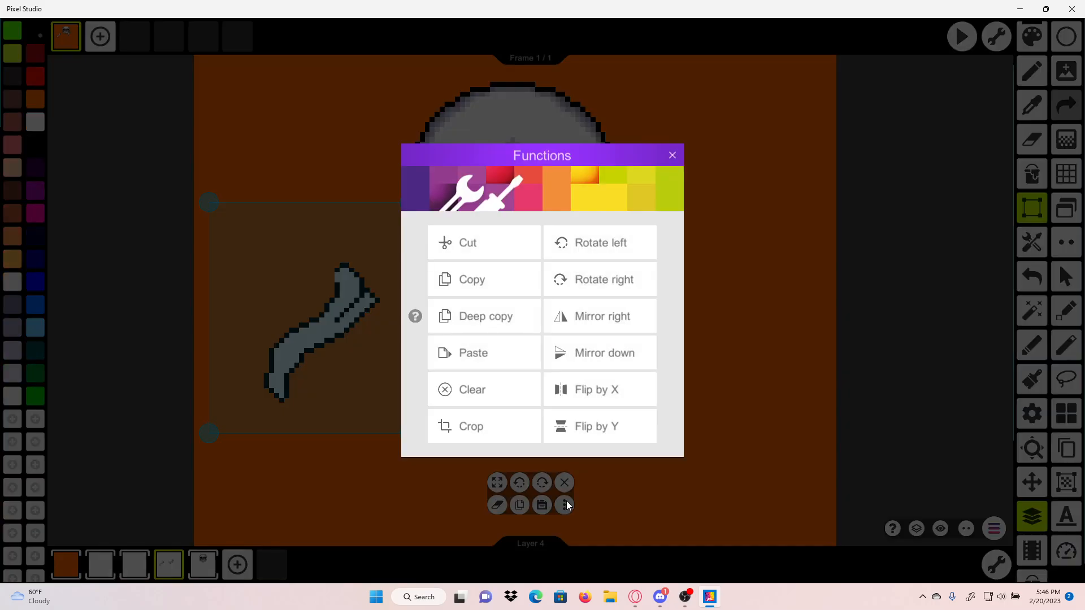
pyautogui.click(606, 391)
pyautogui.click(365, 444)
pyautogui.scroll(3, 298, 365)
pyautogui.scroll(3, 298, 365)
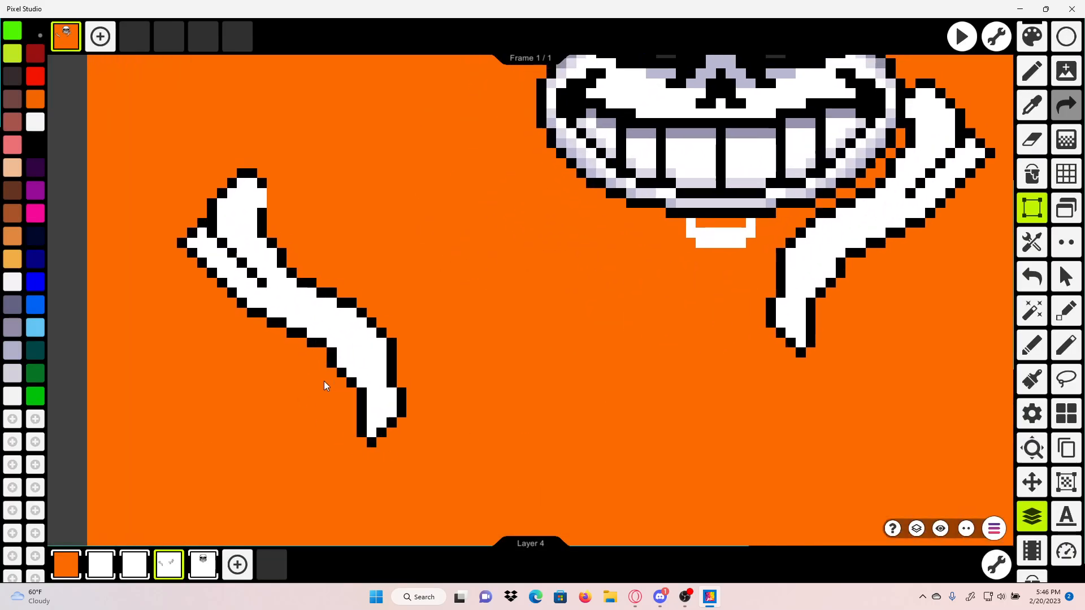
# Step: Move a 42x44 selection holding the flipped strip against the open side of the jaw, mirroring the other strip, and release the selection
pyautogui.scroll(-3, 324, 381)
pyautogui.moveTo(477, 169); pyautogui.dragTo(182, 500)
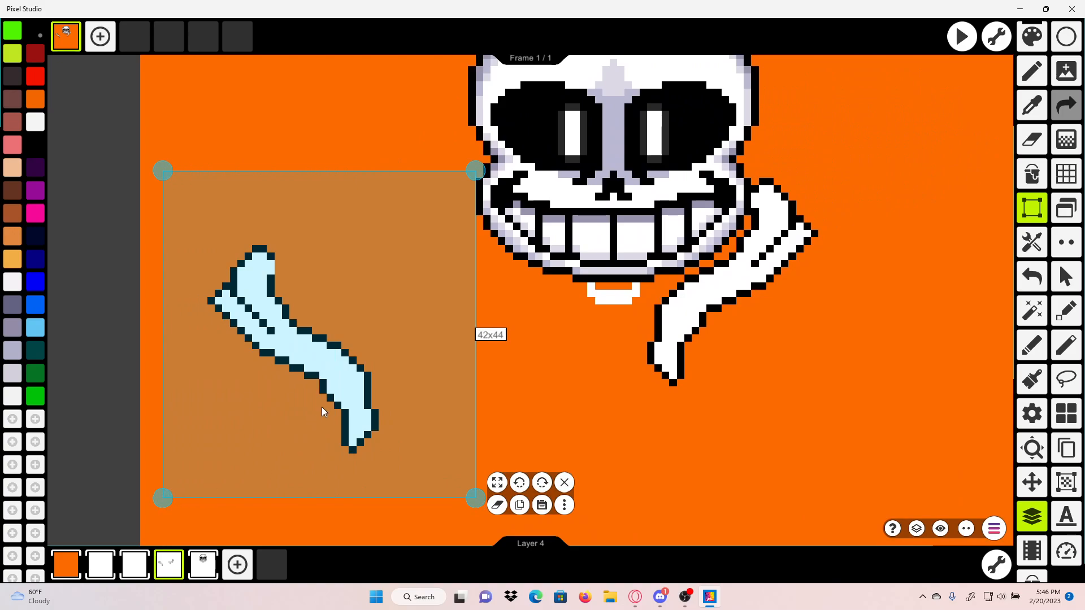
pyautogui.moveTo(321, 407); pyautogui.dragTo(520, 343)
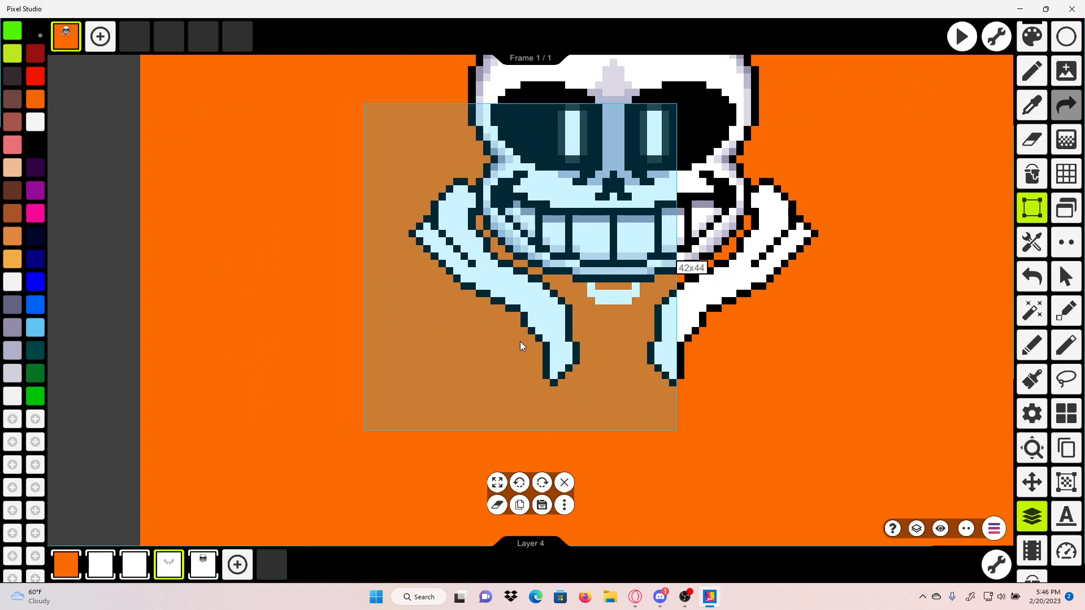
pyautogui.click(839, 351)
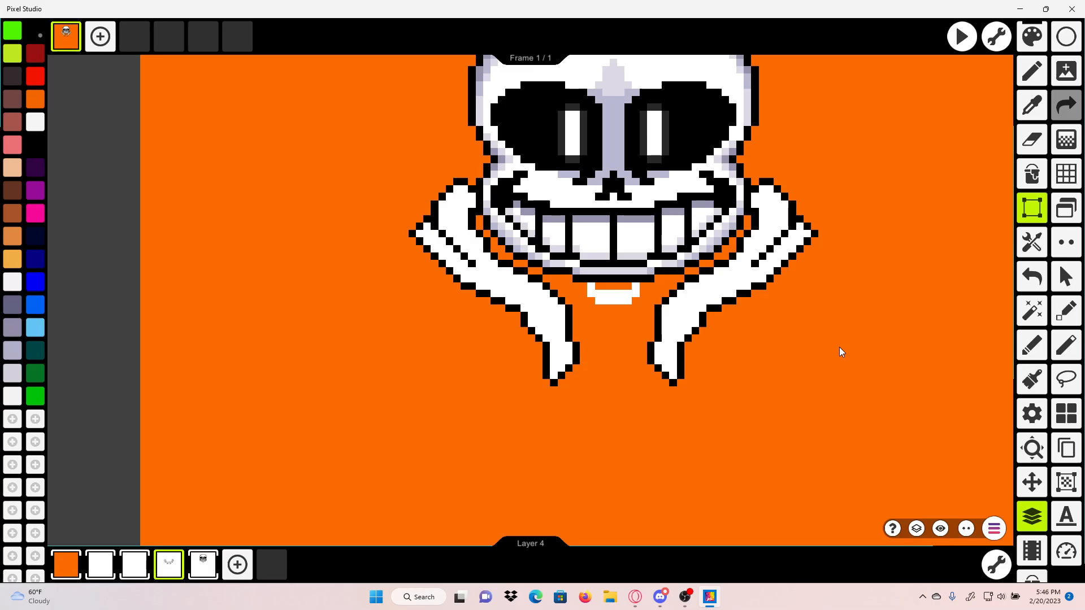
pyautogui.scroll(2, 828, 353)
pyautogui.moveTo(751, 359); pyautogui.dragTo(613, 440)
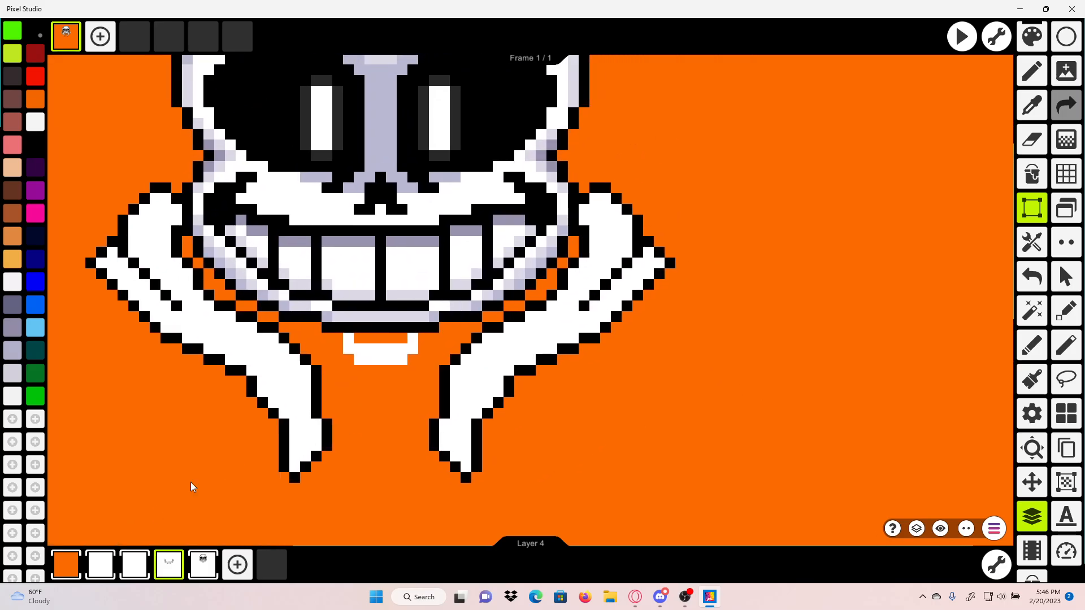
pyautogui.moveTo(319, 295); pyautogui.dragTo(446, 339)
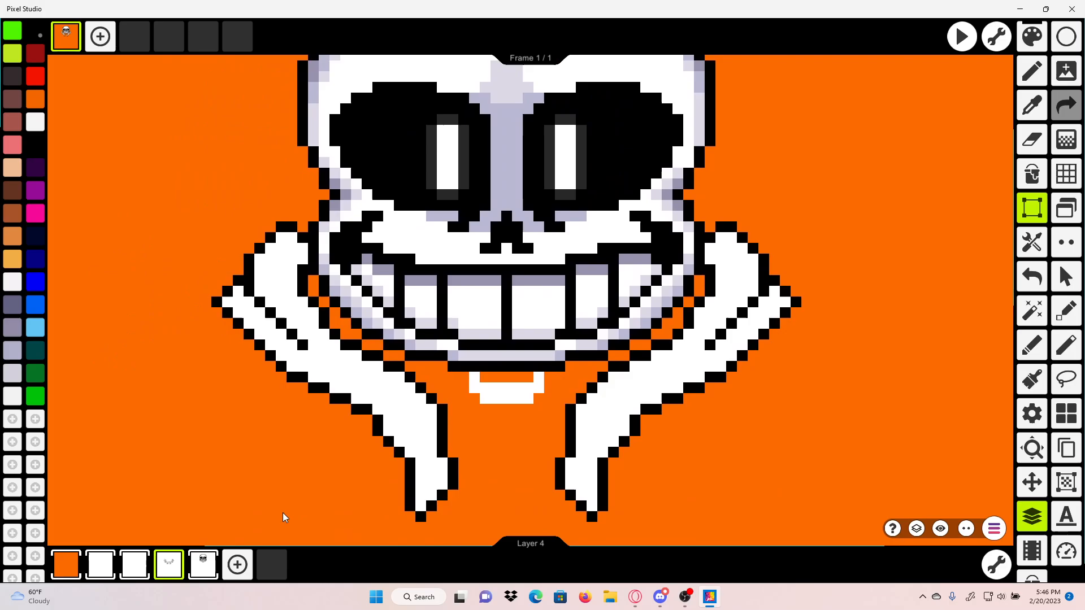
# Step: Hide the skull layer, return to Layer 4, and sample the black of the strip's outline as the drawing colour
pyautogui.click(202, 564)
pyautogui.click(203, 564)
pyautogui.click(180, 563)
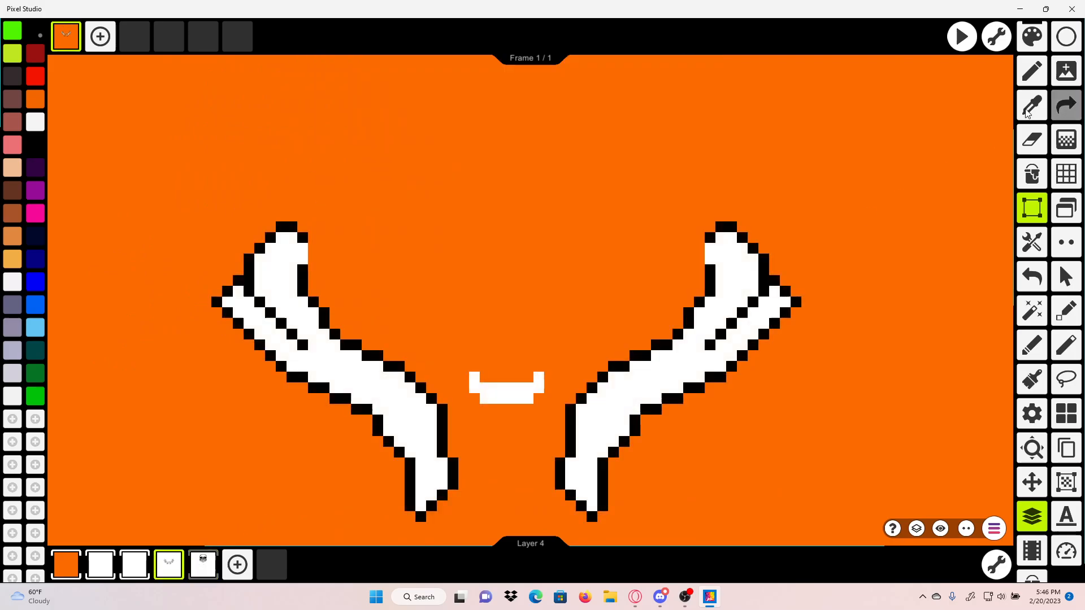
pyautogui.click(1032, 105)
pyautogui.click(727, 224)
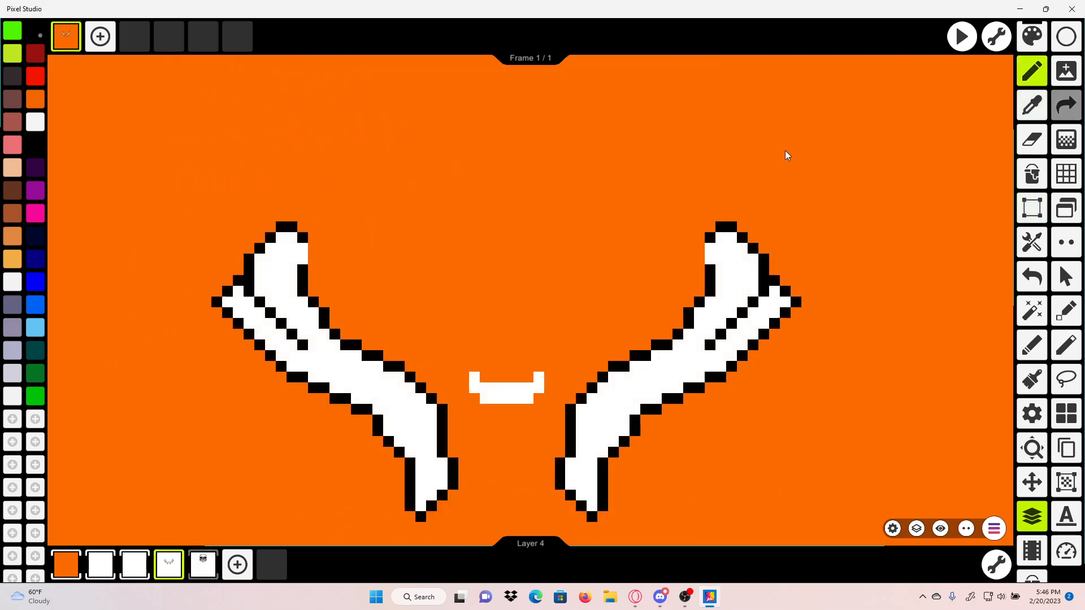
pyautogui.moveTo(719, 233); pyautogui.dragTo(740, 240)
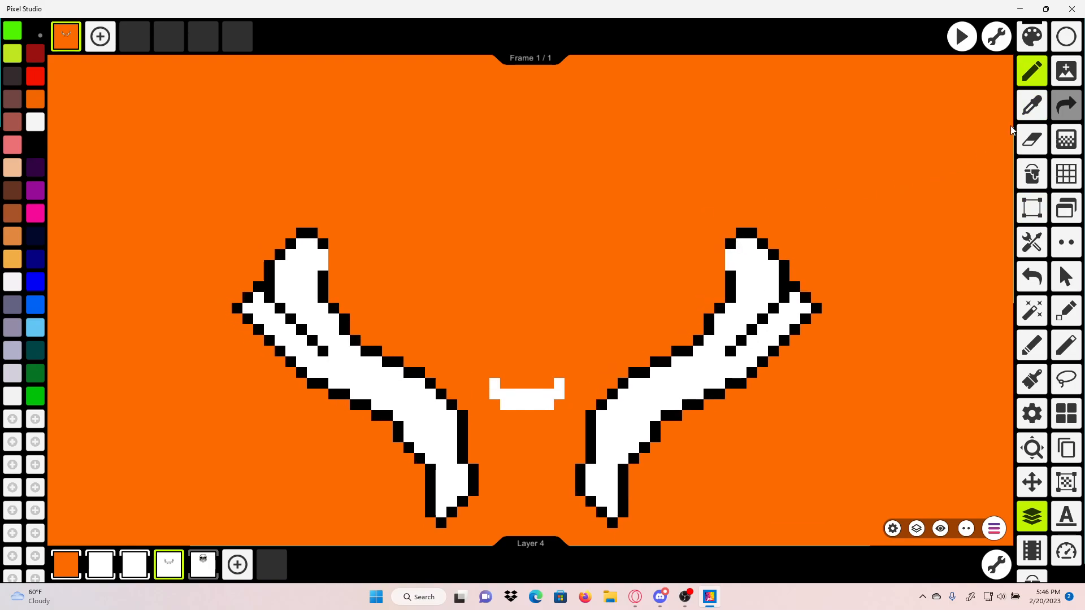
# Step: Draw a straight 39x1 black line joining the upper ends of the two strips
pyautogui.click(1065, 38)
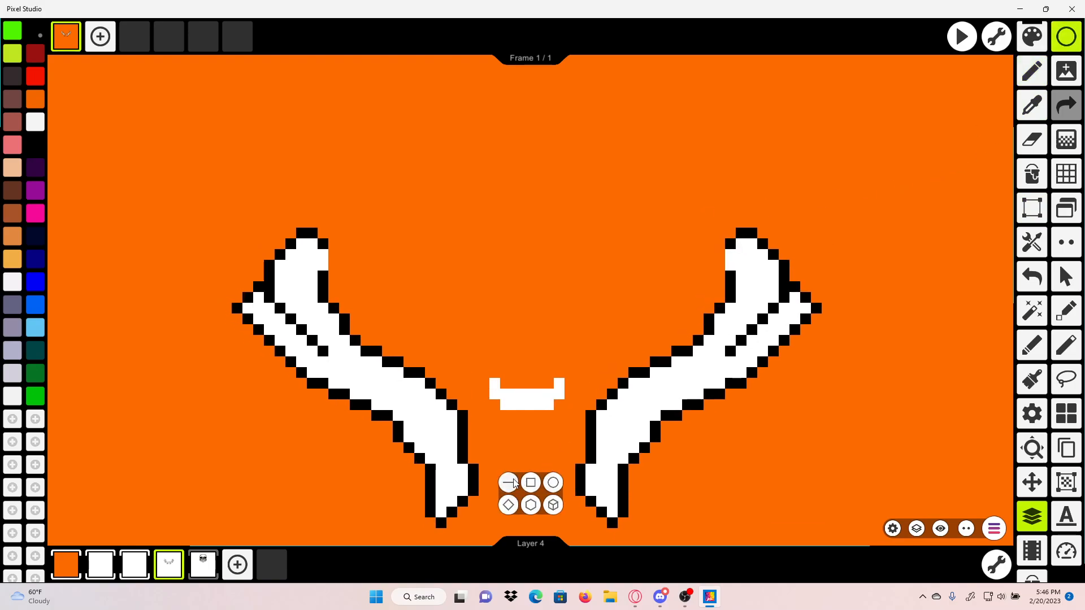
pyautogui.click(1064, 44)
pyautogui.click(509, 485)
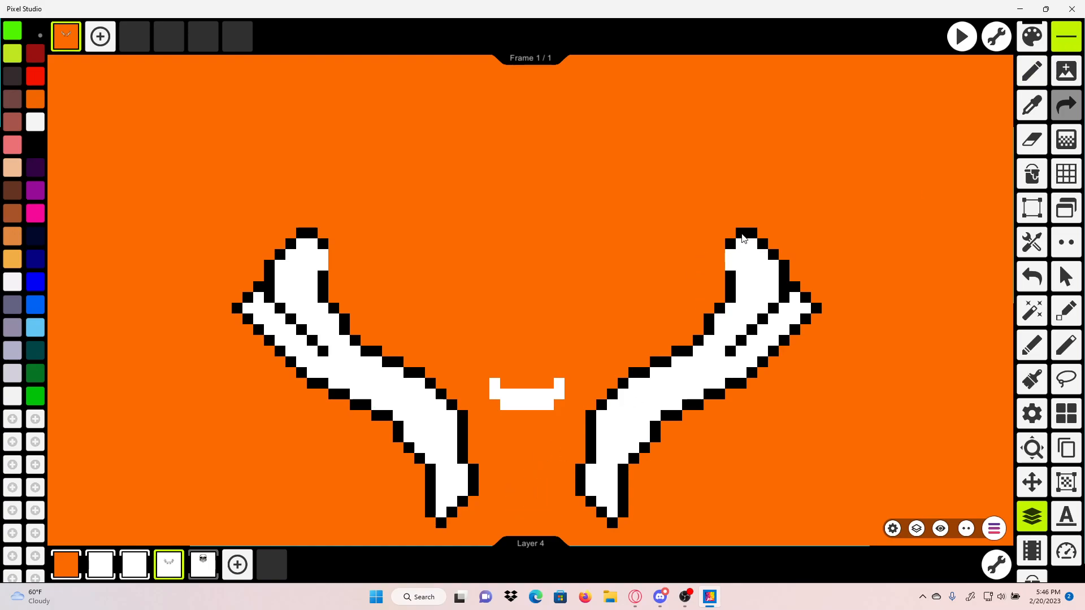
pyautogui.moveTo(732, 237); pyautogui.dragTo(323, 233)
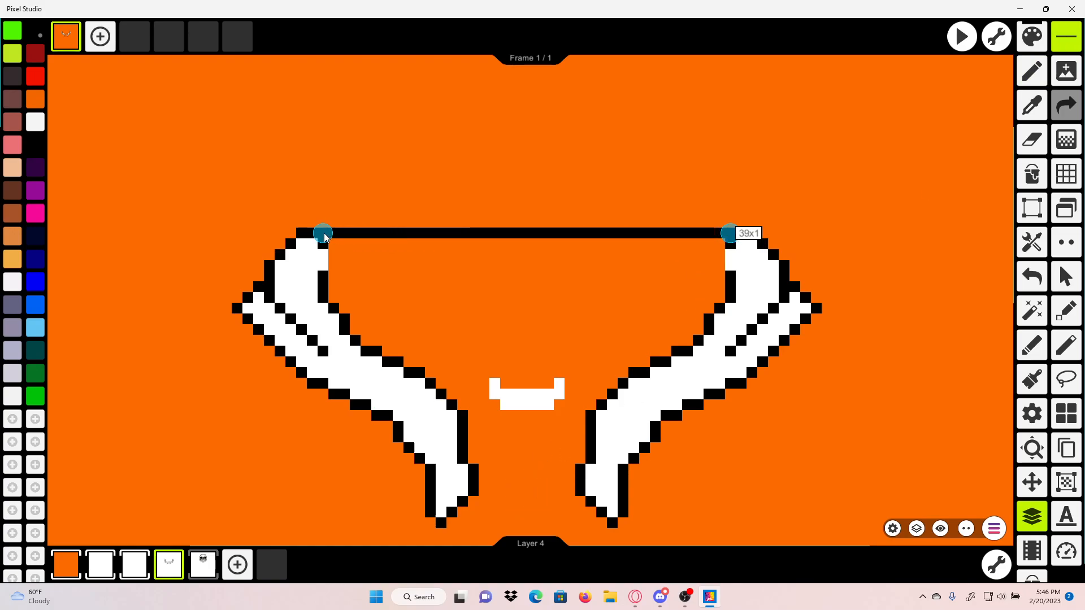
pyautogui.click(460, 376)
# Step: Join the strips' inner edges with a black line just above the white neck piece and fill the enclosed upper area black
pyautogui.scroll(2, 460, 376)
pyautogui.moveTo(415, 371)
pyautogui.mouseDown()
pyautogui.moveTo(534, 375)
pyautogui.moveTo(700, 360)
pyautogui.moveTo(733, 371)
pyautogui.mouseUp()
pyautogui.click(1032, 173)
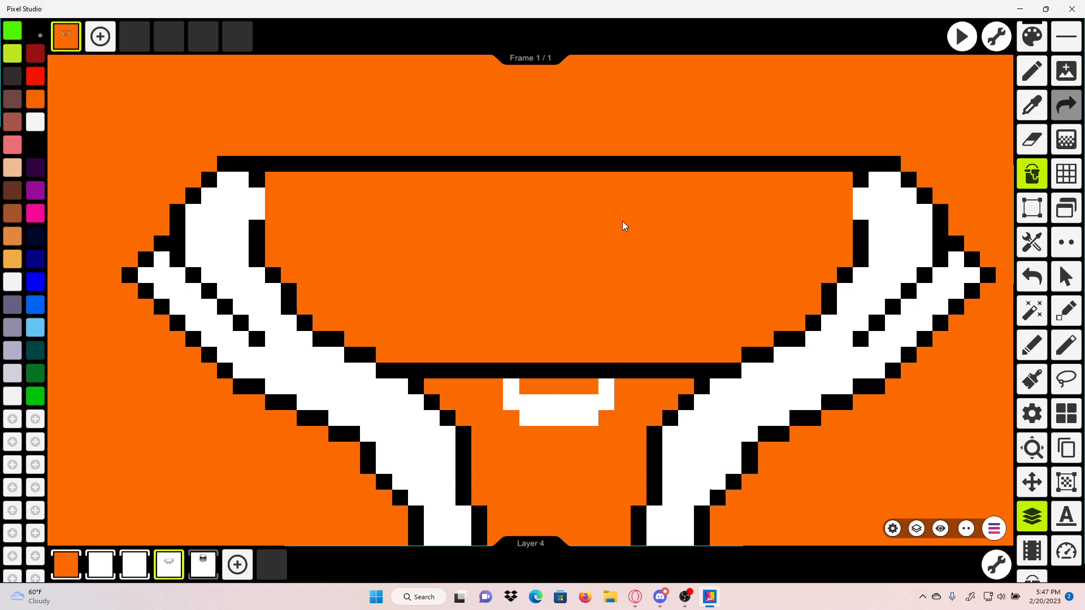
pyautogui.click(551, 274)
pyautogui.scroll(-3, 551, 274)
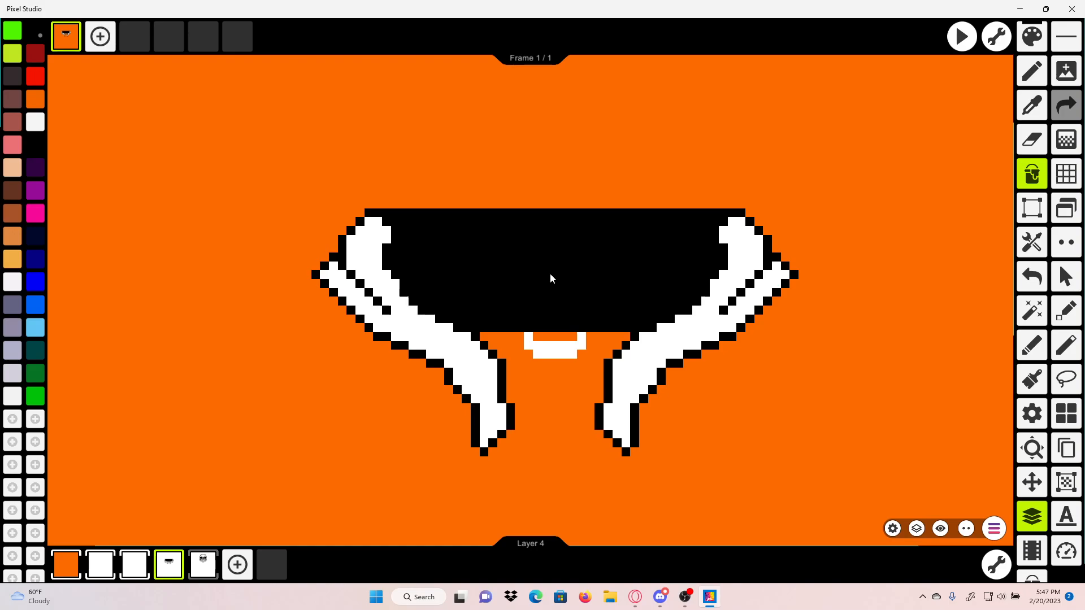
# Step: Blacken the neck piece's notch, connect the strips' lower tips with a black line, and fill the enclosed neck area black
pyautogui.scroll(3, 489, 140)
pyautogui.scroll(2, 453, 205)
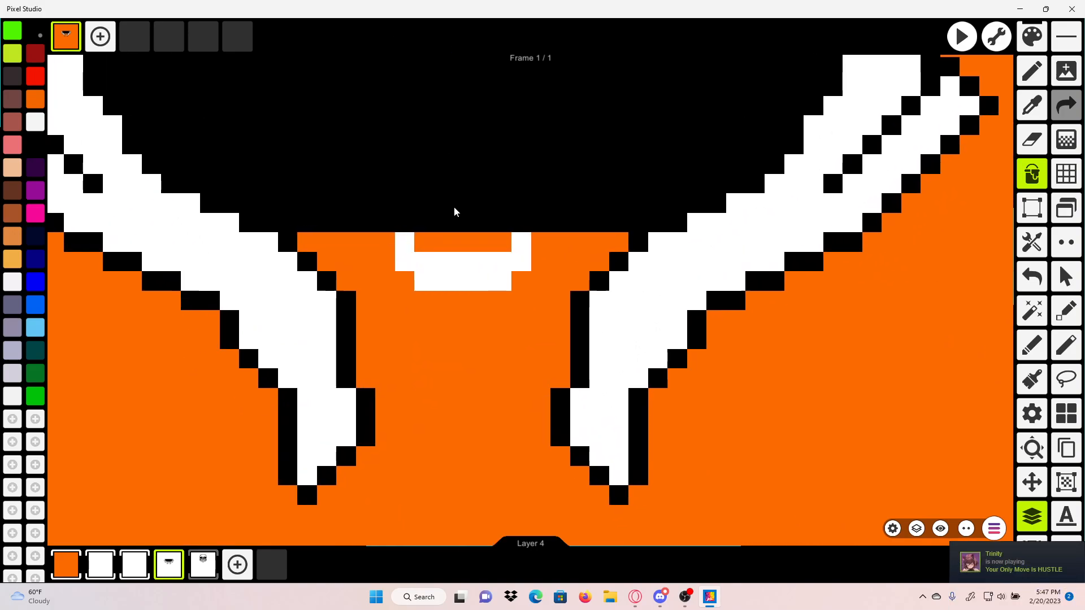
pyautogui.click(1032, 74)
pyautogui.moveTo(714, 227); pyautogui.dragTo(645, 114)
pyautogui.moveTo(258, 409); pyautogui.dragTo(549, 411)
pyautogui.click(1029, 176)
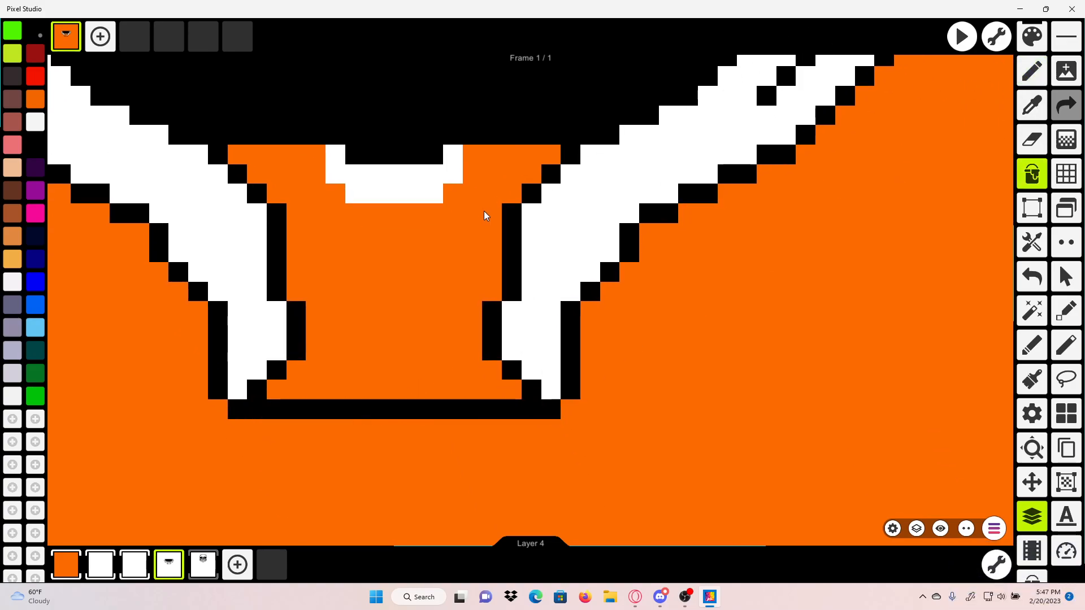
pyautogui.click(469, 230)
pyautogui.scroll(-3, 469, 229)
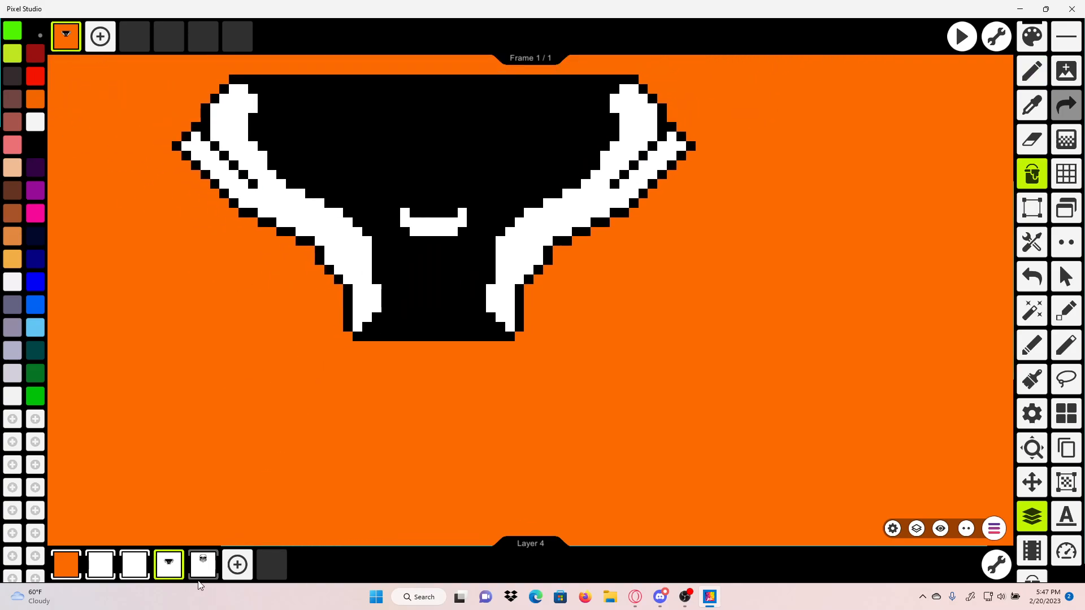
# Step: Show the skull layer again and return to Layer 4
pyautogui.doubleClick(198, 565)
pyautogui.doubleClick(174, 562)
pyautogui.moveTo(396, 161); pyautogui.dragTo(494, 303)
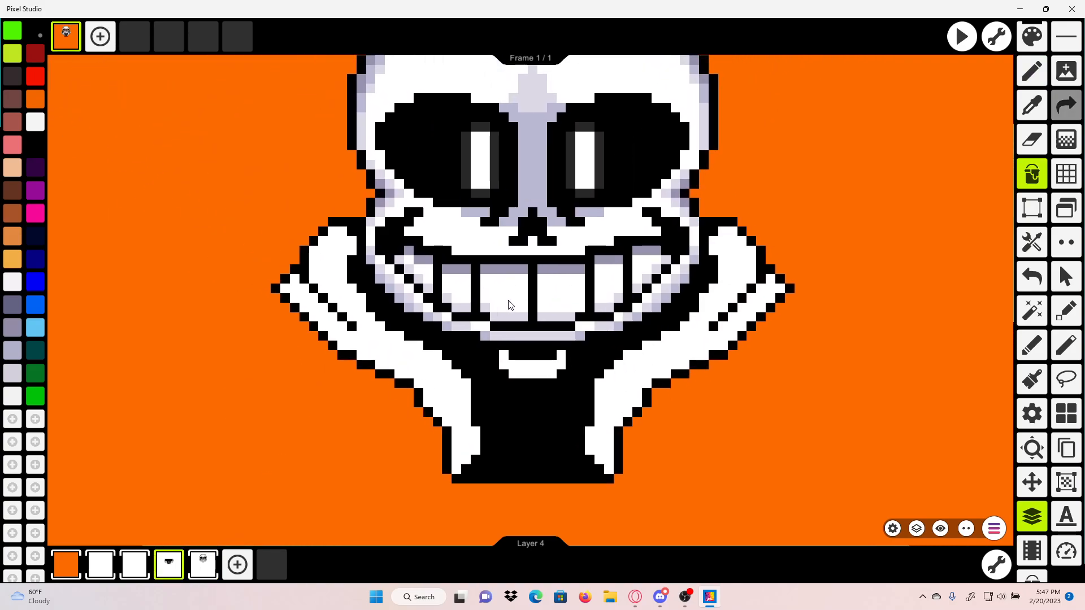
# Step: Sample white (FFFFFFFF) and draw a white arch with two uneven legs on the black area below the neck piece
pyautogui.click(1032, 105)
pyautogui.scroll(2, 555, 239)
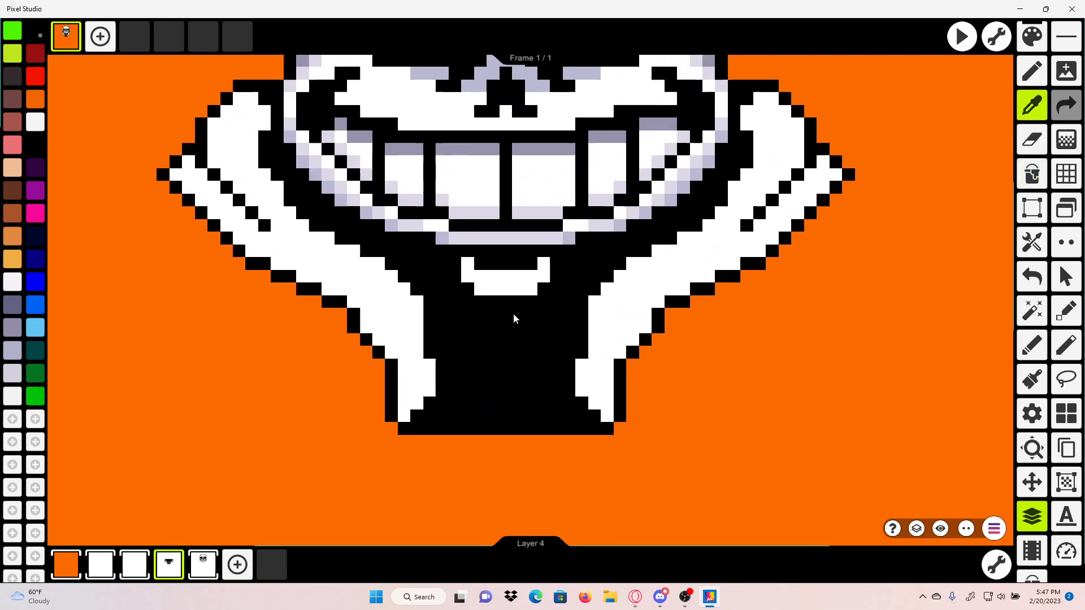
pyautogui.scroll(2, 511, 315)
pyautogui.click(505, 278)
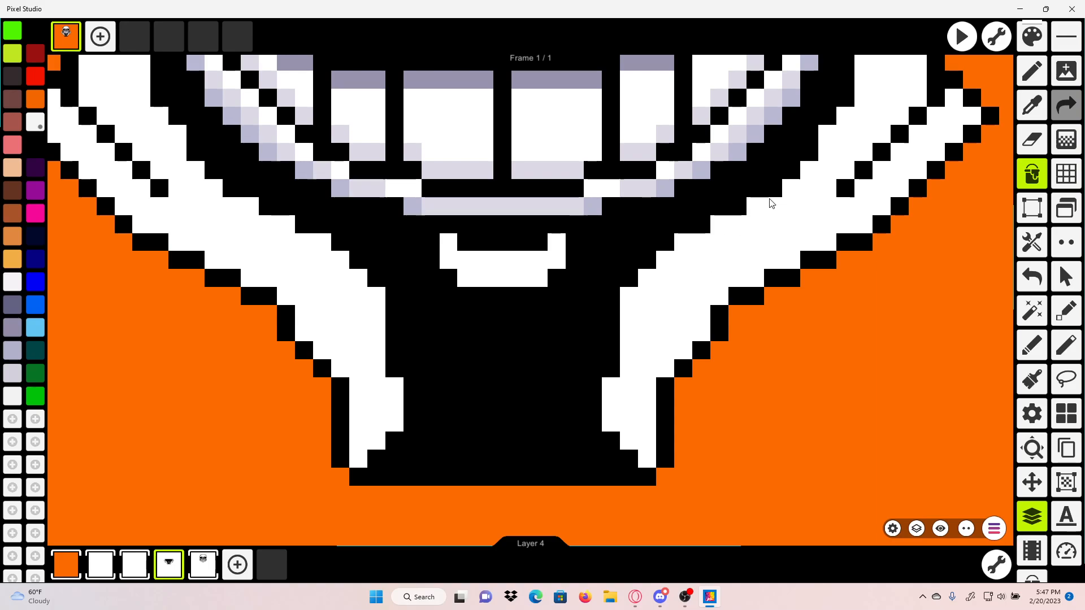
pyautogui.click(1030, 69)
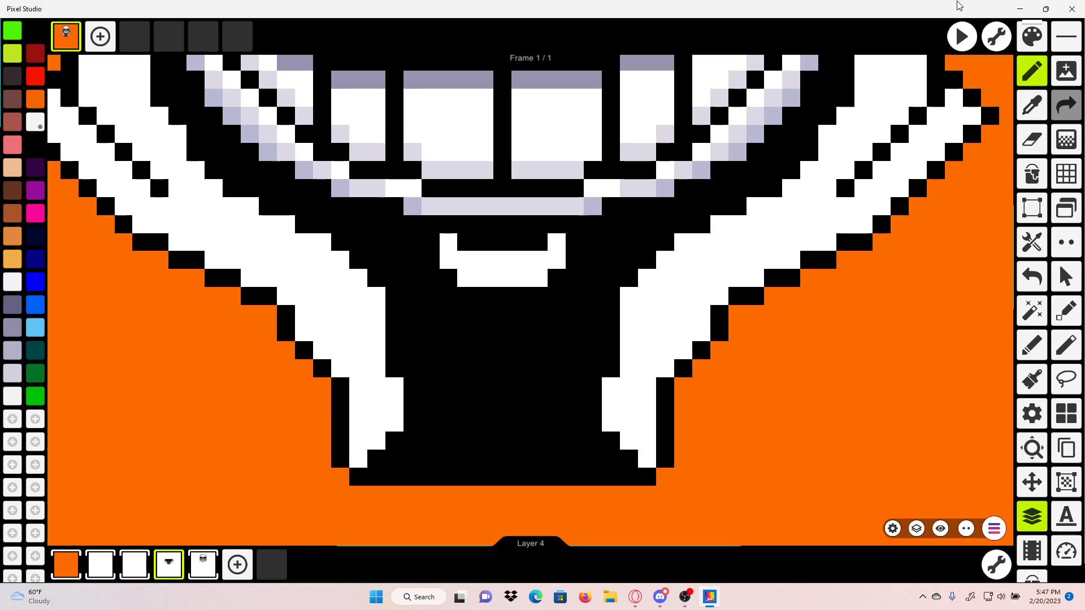
pyautogui.click(1034, 35)
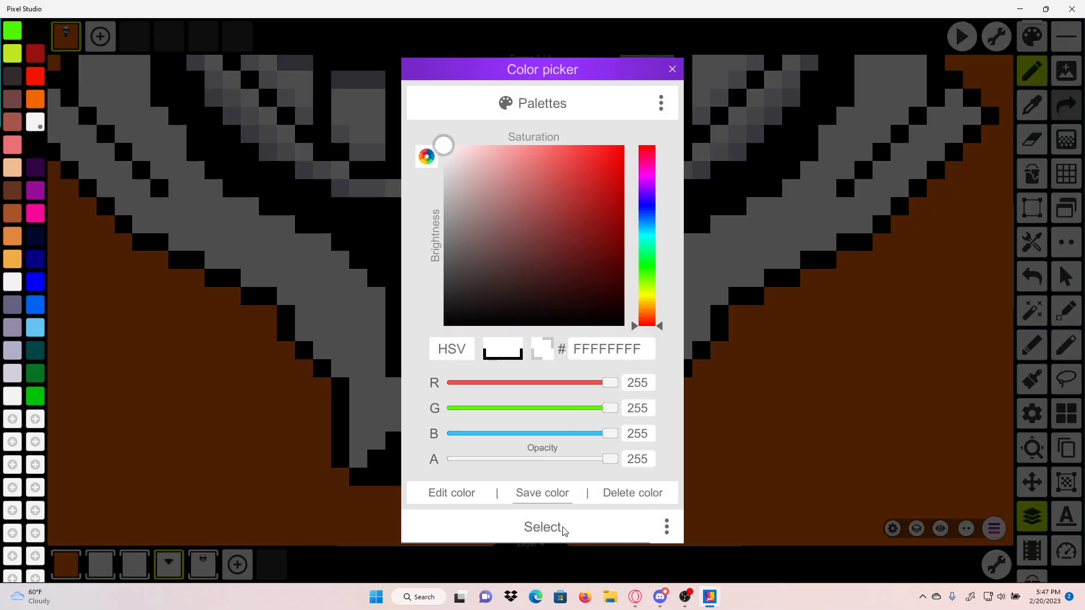
pyautogui.click(541, 519)
pyautogui.scroll(2, 546, 312)
pyautogui.moveTo(348, 243)
pyautogui.mouseDown()
pyautogui.moveTo(392, 193)
pyautogui.moveTo(529, 190)
pyautogui.moveTo(572, 196)
pyautogui.moveTo(601, 261)
pyautogui.mouseUp()
pyautogui.moveTo(420, 266)
pyautogui.mouseDown()
pyautogui.moveTo(375, 303)
pyautogui.moveTo(380, 339)
pyautogui.mouseUp()
pyautogui.scroll(-4, 380, 340)
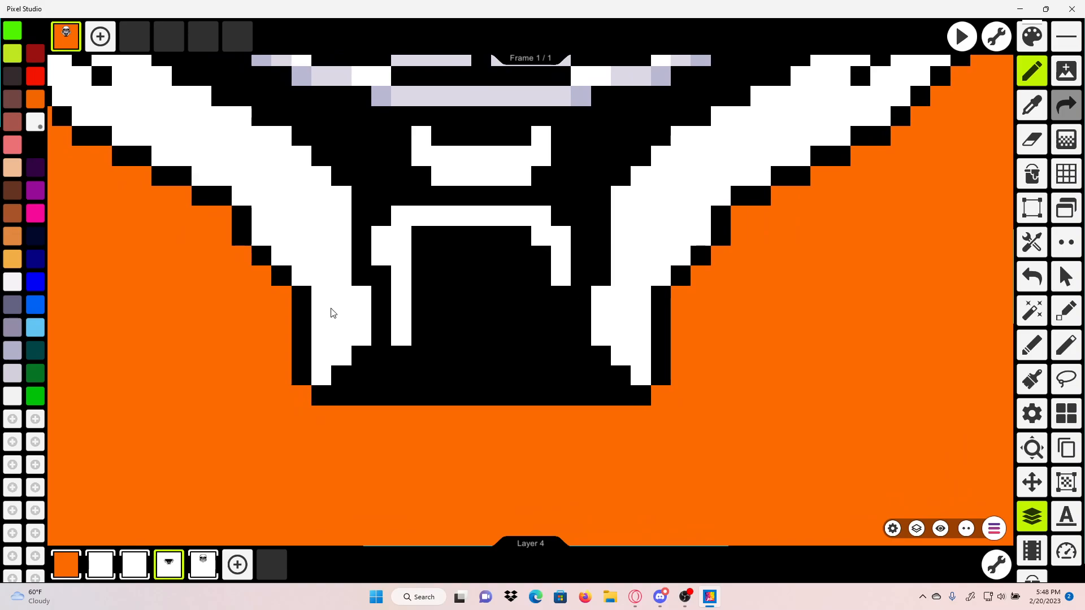
# Step: Try to paint over the inner bump of the strip nearest the arch's shorter leg in black, and undo the stroke
pyautogui.scroll(2, 331, 311)
pyautogui.click(1032, 105)
pyautogui.click(714, 220)
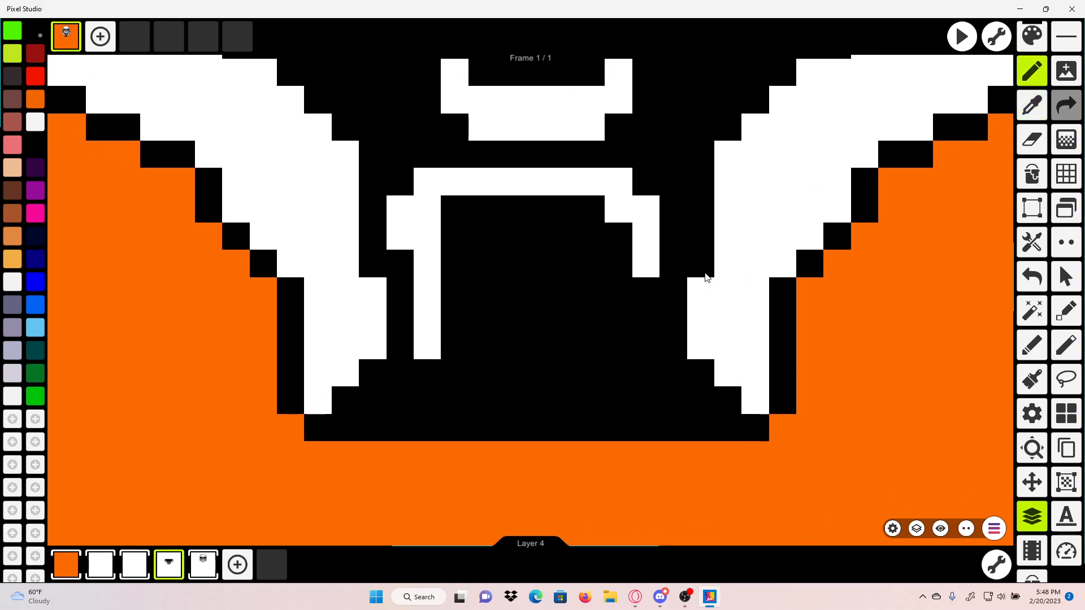
pyautogui.moveTo(701, 283); pyautogui.dragTo(707, 347)
pyautogui.scroll(-2, 729, 335)
pyautogui.click(1024, 277)
pyautogui.scroll(2, 609, 294)
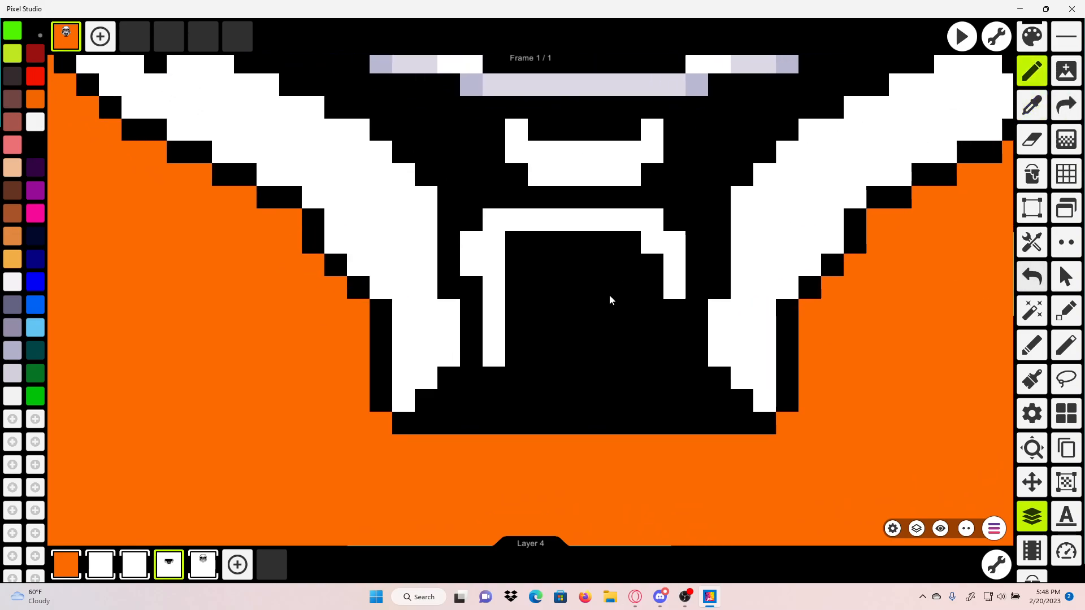
# Step: Sample white again and extend the arch's shorter leg downward
pyautogui.click(1029, 112)
pyautogui.click(680, 257)
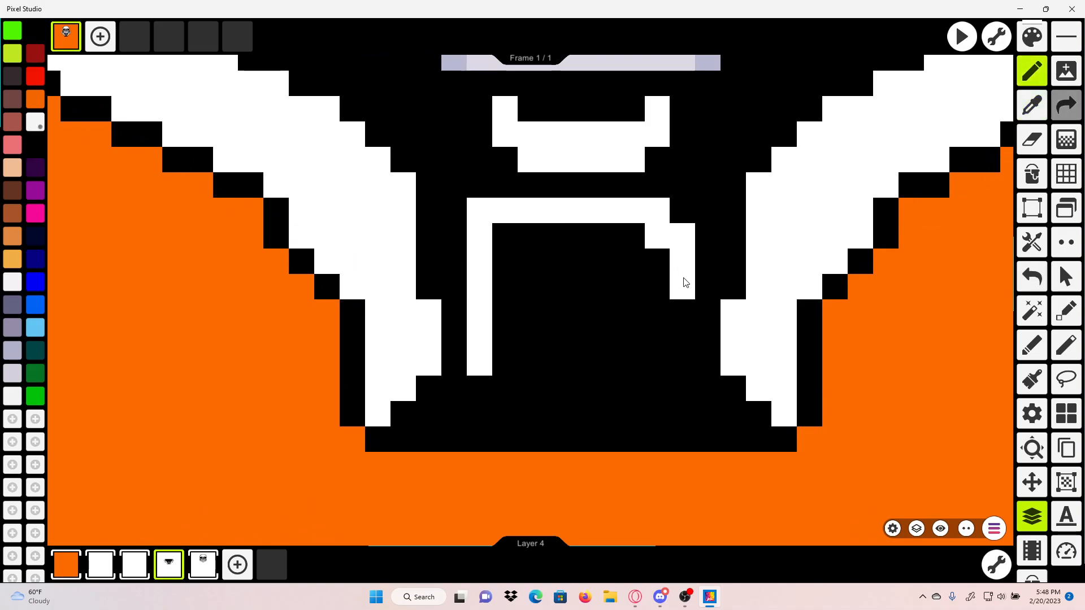
pyautogui.moveTo(682, 303); pyautogui.dragTo(683, 347)
pyautogui.scroll(-4, 794, 198)
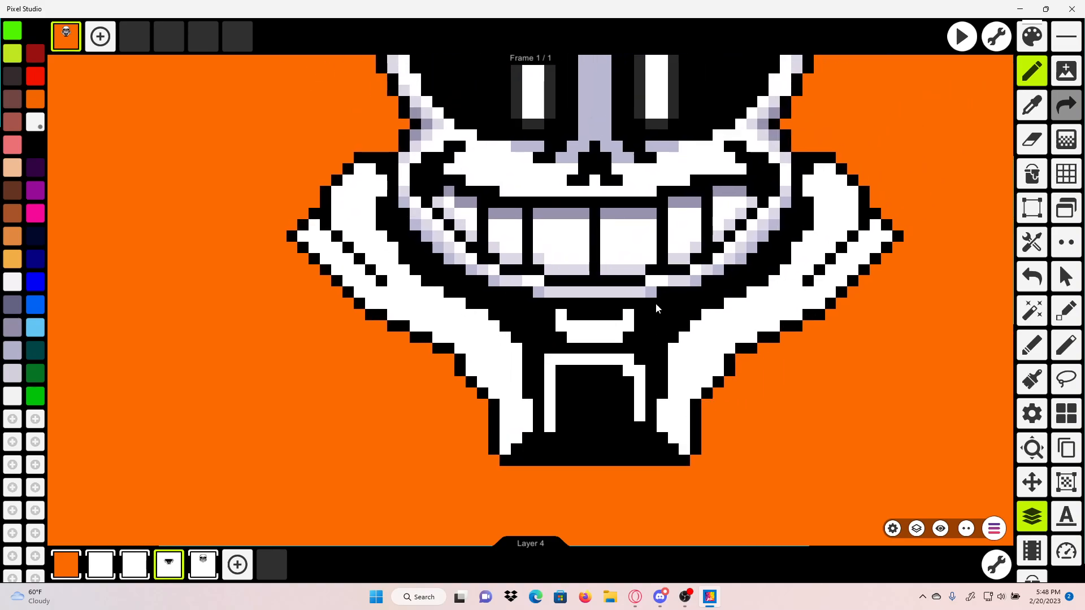
pyautogui.scroll(-2, 793, 248)
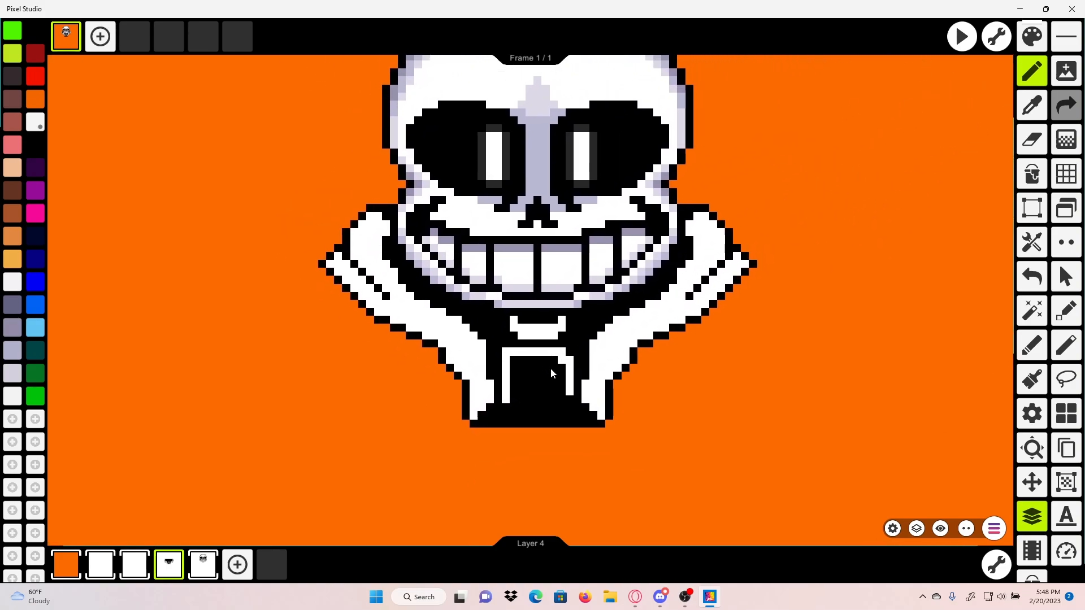
# Step: Try to lengthen the arch's shorter leg by two more white pixels, and undo the stroke
pyautogui.scroll(3, 571, 370)
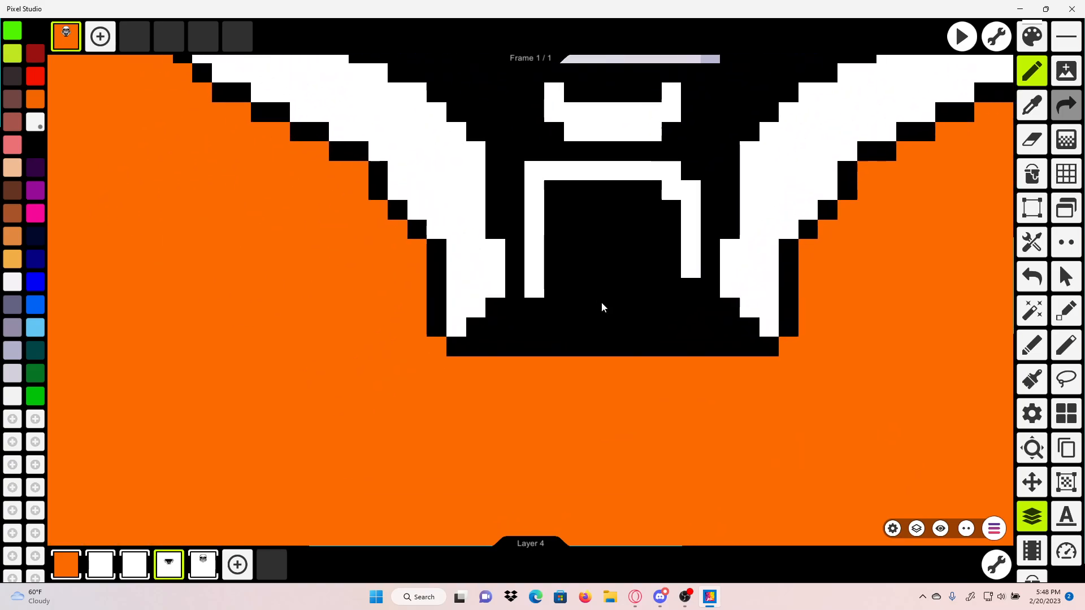
pyautogui.moveTo(696, 282); pyautogui.dragTo(695, 305)
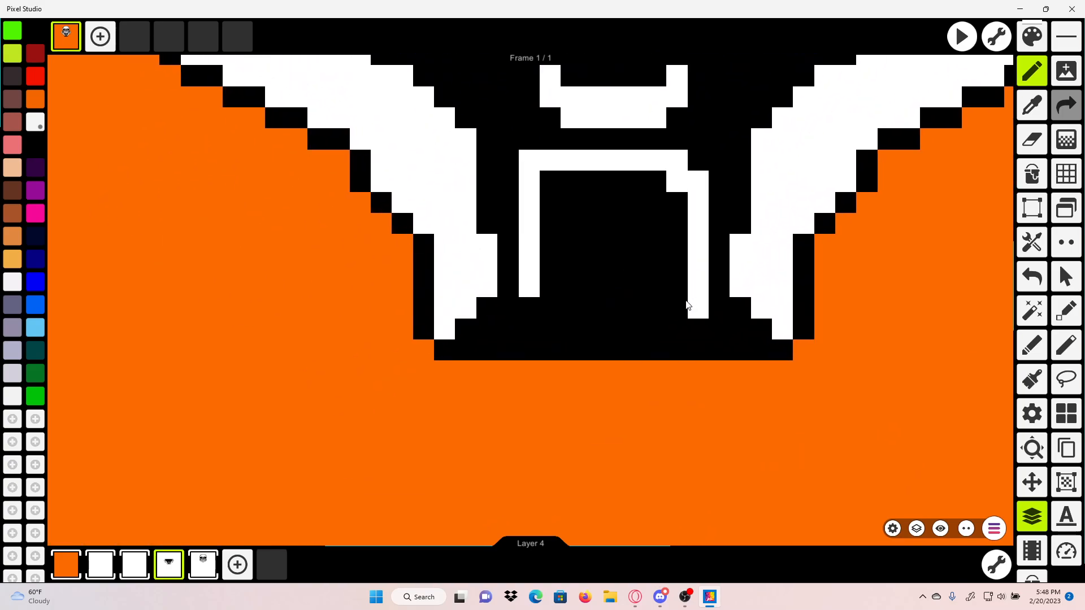
pyautogui.hotkey('ctrl', 'z')
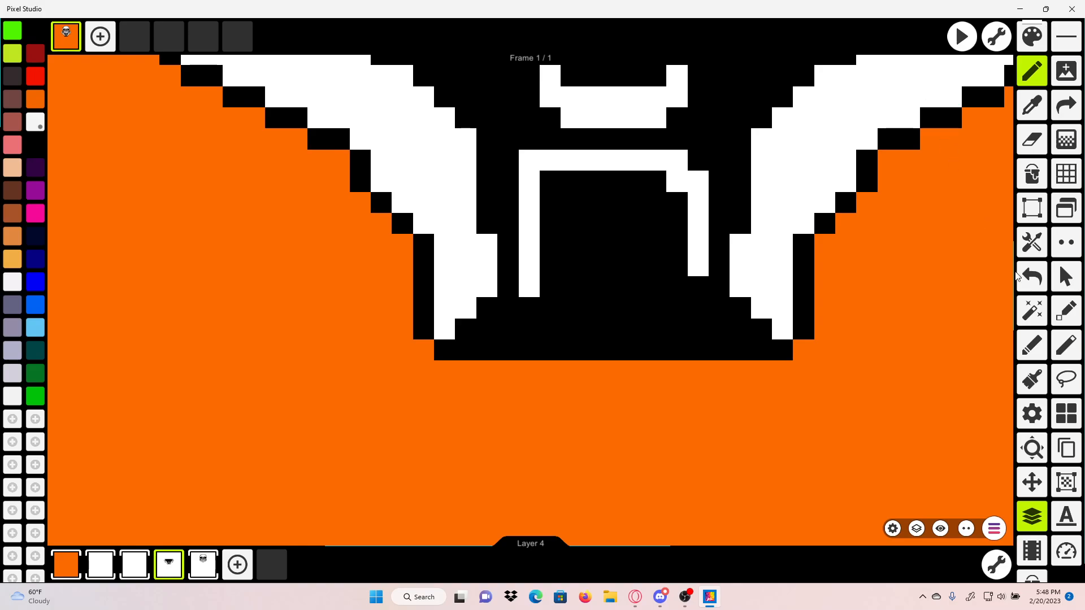
# Step: Extend both white arch legs to the lower edge of the black area, stepping their ends outward
pyautogui.scroll(2, 630, 315)
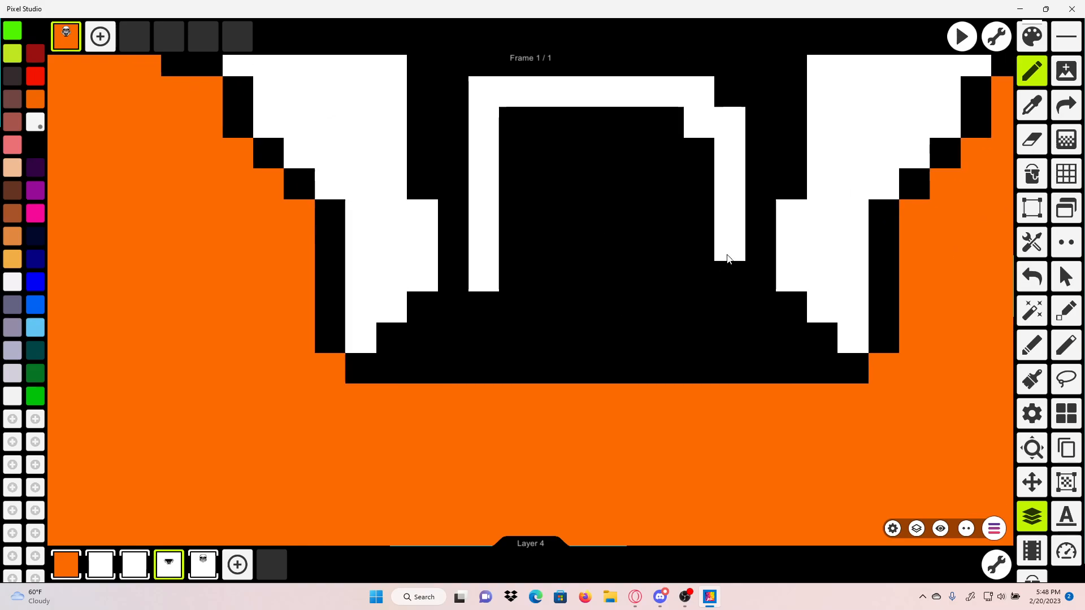
pyautogui.moveTo(744, 282); pyautogui.dragTo(735, 308)
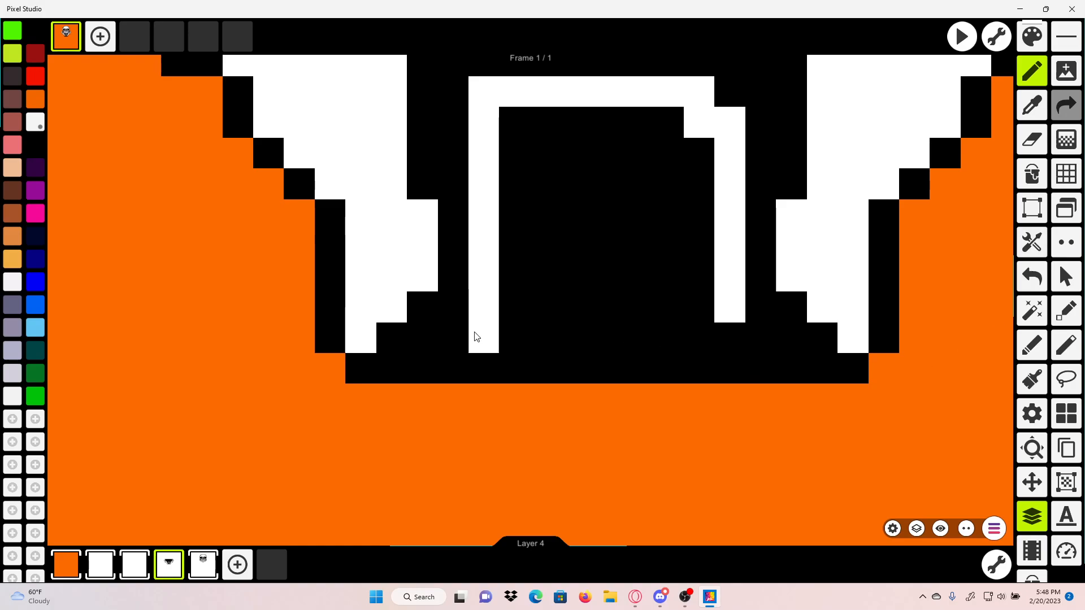
pyautogui.moveTo(474, 337); pyautogui.dragTo(455, 370)
pyautogui.moveTo(730, 339)
pyautogui.mouseDown()
pyautogui.moveTo(762, 420)
pyautogui.moveTo(740, 373)
pyautogui.moveTo(562, 186)
pyautogui.mouseUp()
pyautogui.scroll(-2, 761, 398)
pyautogui.scroll(-3, 761, 398)
pyautogui.scroll(-3, 568, 248)
pyautogui.moveTo(582, 306); pyautogui.dragTo(633, 508)
pyautogui.scroll(3, 622, 395)
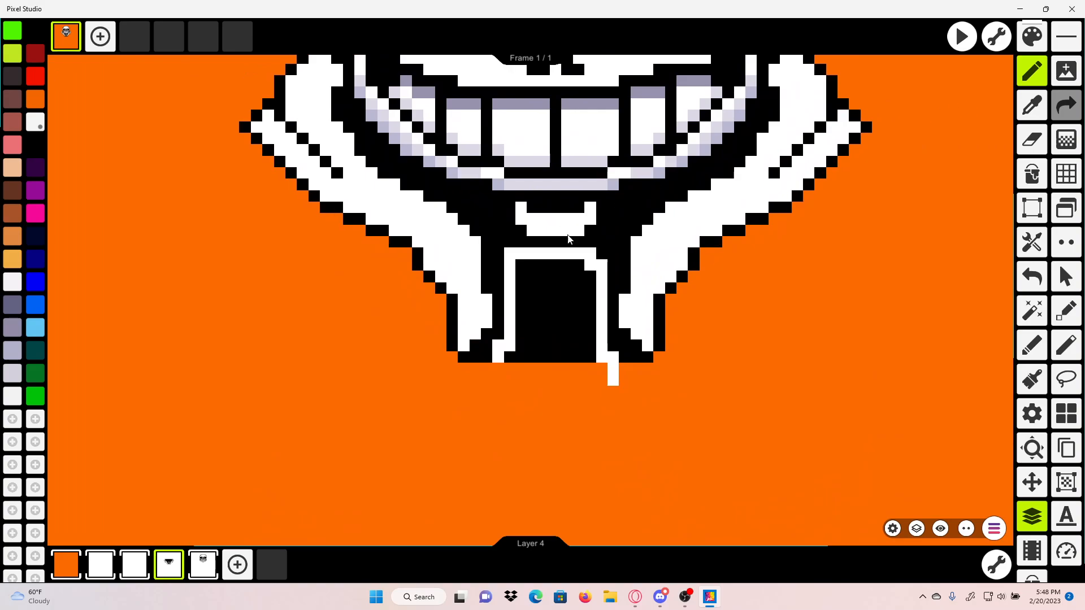
# Step: Round the arch's square corner by adding a white pixel inside it and painting its outer pixel black
pyautogui.click(523, 265)
pyautogui.moveTo(674, 306); pyautogui.dragTo(776, 340)
pyautogui.scroll(3, 776, 341)
pyautogui.click(1032, 106)
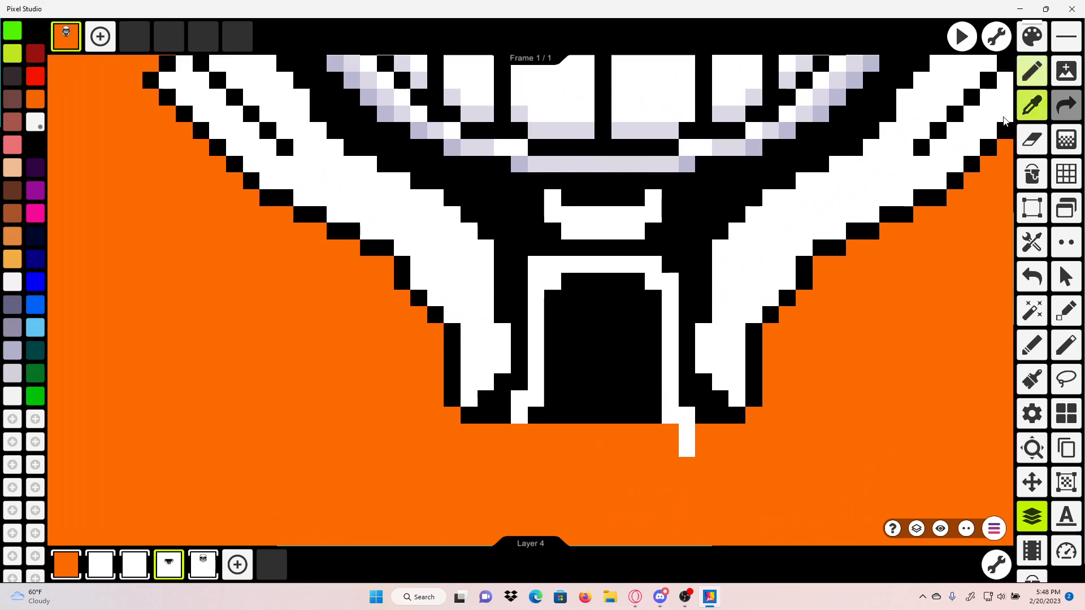
pyautogui.click(518, 250)
pyautogui.click(535, 265)
pyautogui.scroll(-4, 536, 265)
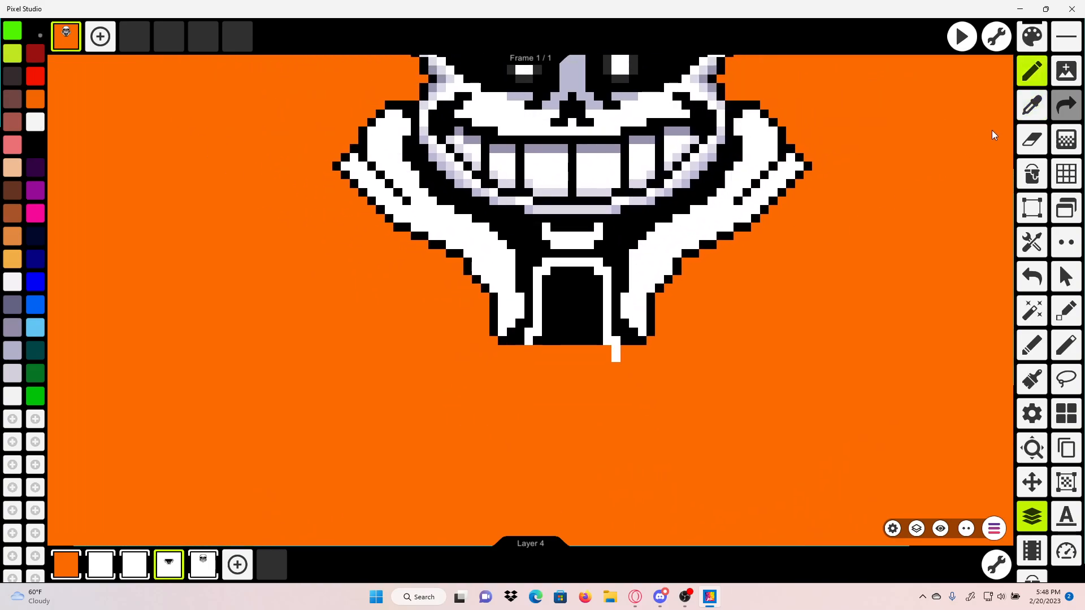
# Step: Sample white and draw a rounded outline below the arch, joining the ends of its two legs
pyautogui.click(1032, 106)
pyautogui.scroll(3, 615, 324)
pyautogui.click(628, 333)
pyautogui.moveTo(505, 371); pyautogui.dragTo(487, 302)
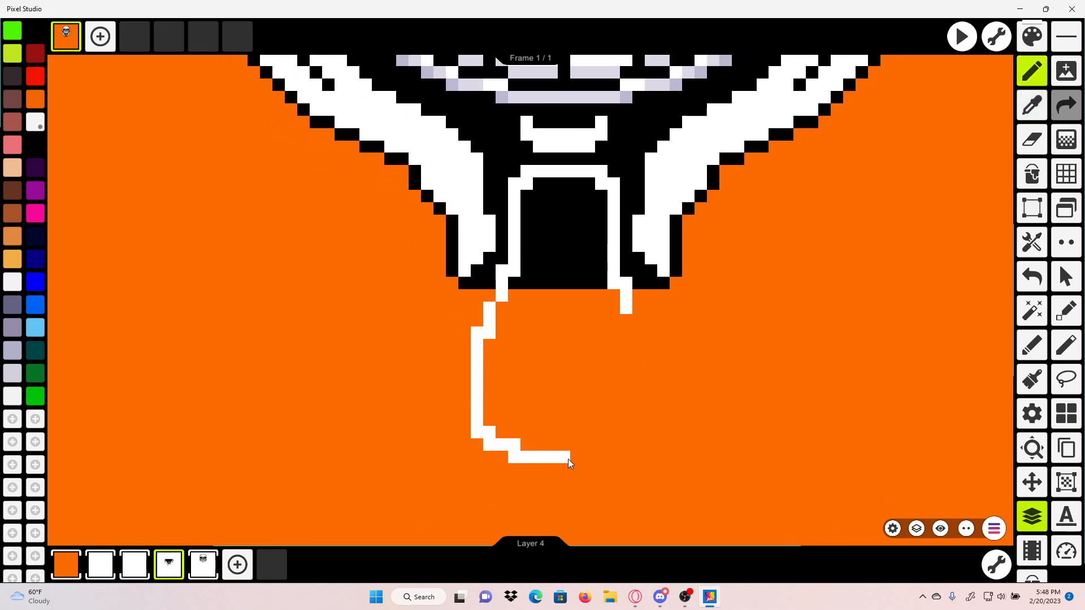
pyautogui.moveTo(643, 402)
pyautogui.mouseDown()
pyautogui.moveTo(649, 341)
pyautogui.moveTo(636, 302)
pyautogui.mouseUp()
pyautogui.scroll(-4, 634, 306)
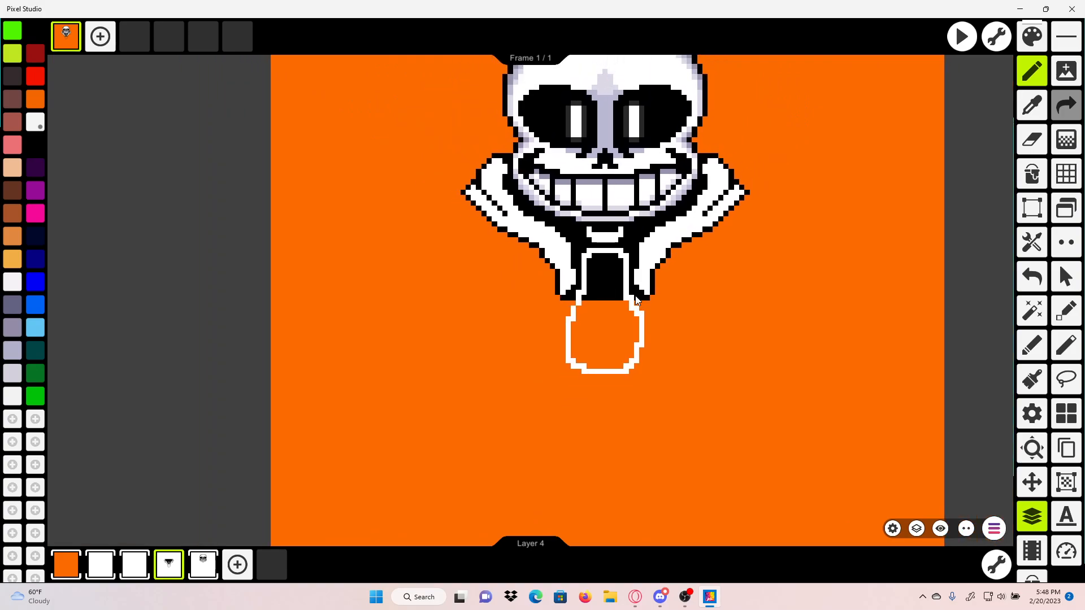
# Step: Fill the orange area inside the outline and the black arch interior with white, and return to the Pencil tool
pyautogui.scroll(3, 635, 308)
pyautogui.click(1032, 176)
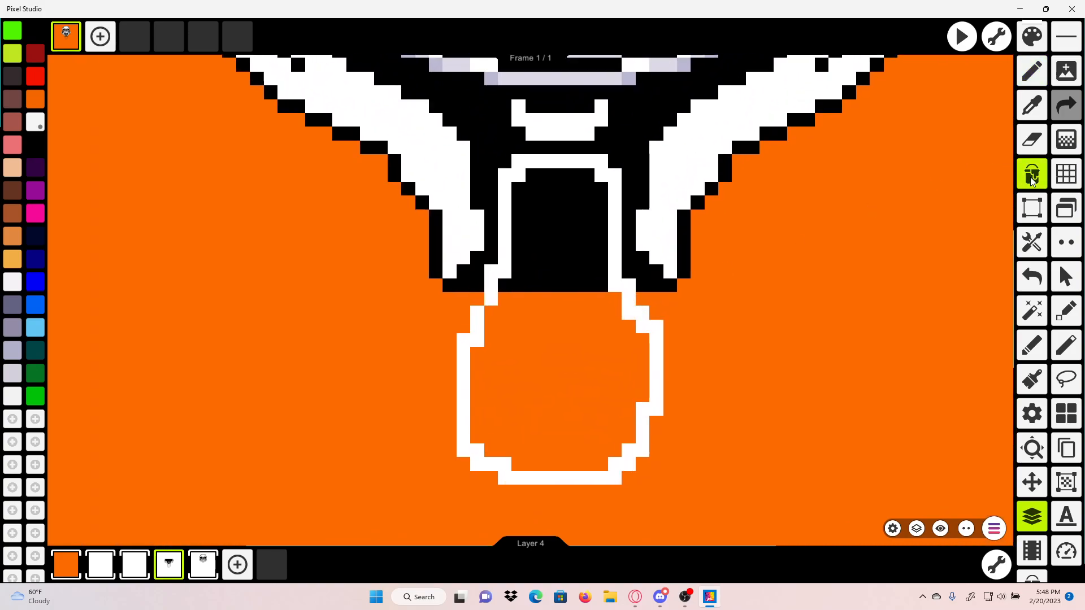
pyautogui.click(590, 379)
pyautogui.click(557, 235)
pyautogui.scroll(-4, 557, 235)
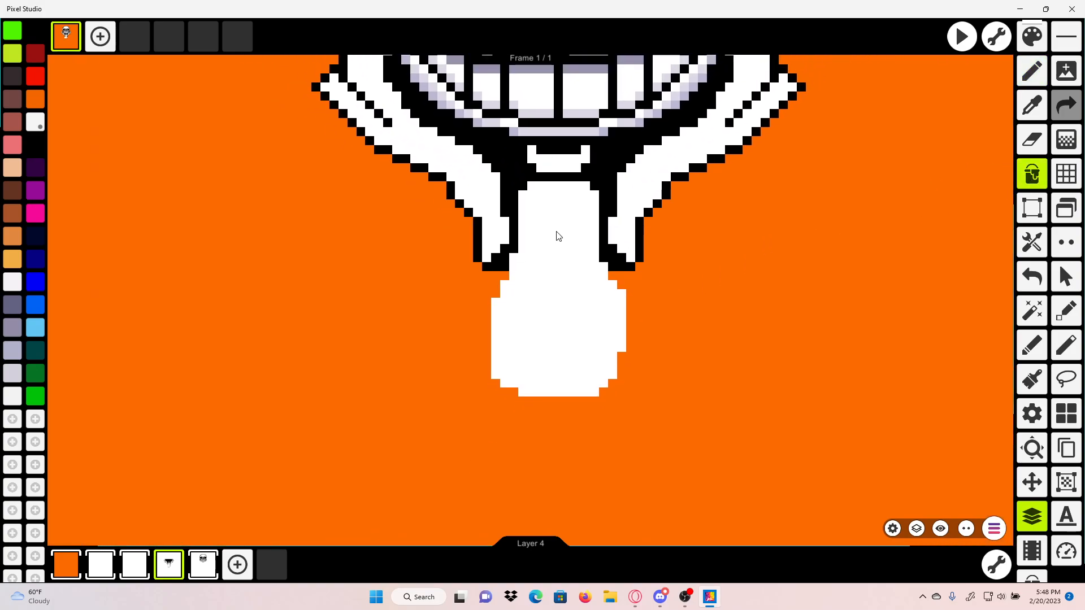
pyautogui.scroll(-1, 552, 377)
pyautogui.scroll(4, 552, 368)
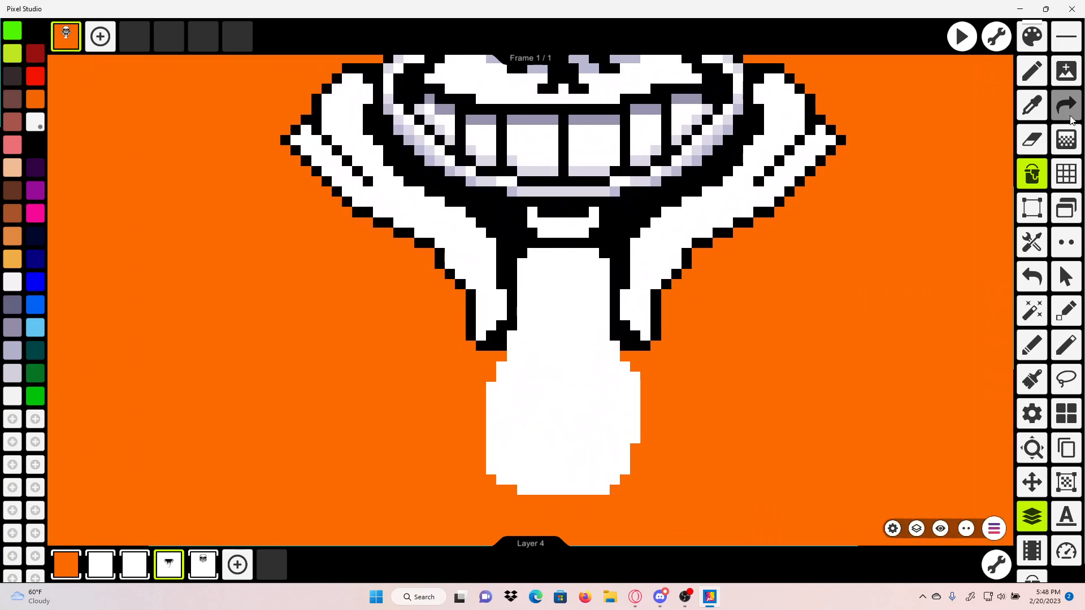
pyautogui.click(1041, 79)
# Step: Try to draw a curved white line beneath the white torso shape, and undo the strokes
pyautogui.scroll(3, 612, 203)
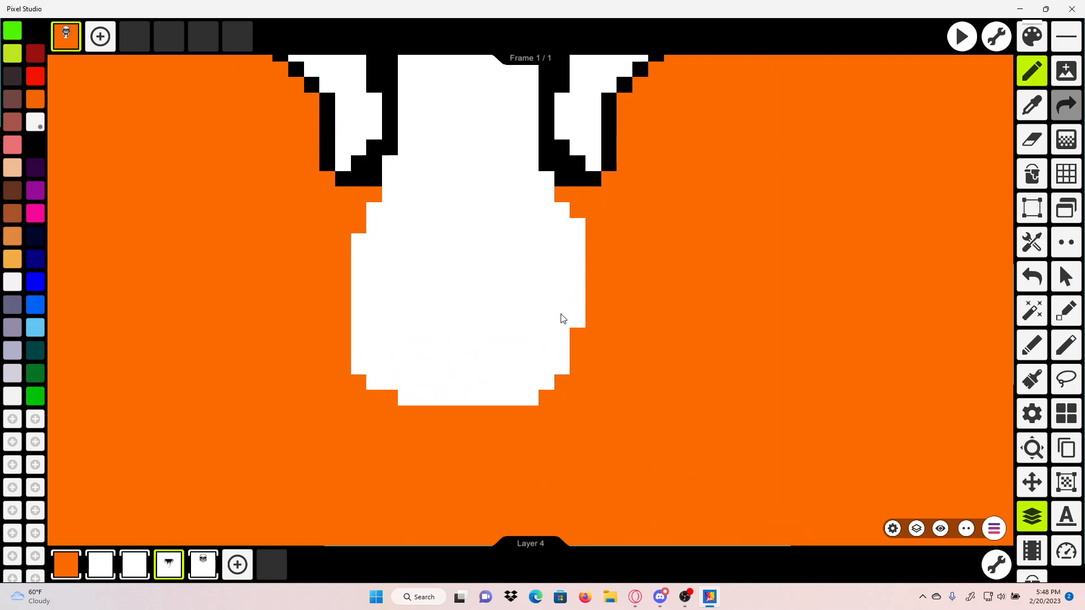
pyautogui.scroll(3, 553, 378)
pyautogui.moveTo(472, 419); pyautogui.dragTo(474, 381)
pyautogui.moveTo(410, 389); pyautogui.dragTo(442, 349)
pyautogui.scroll(3, 342, 353)
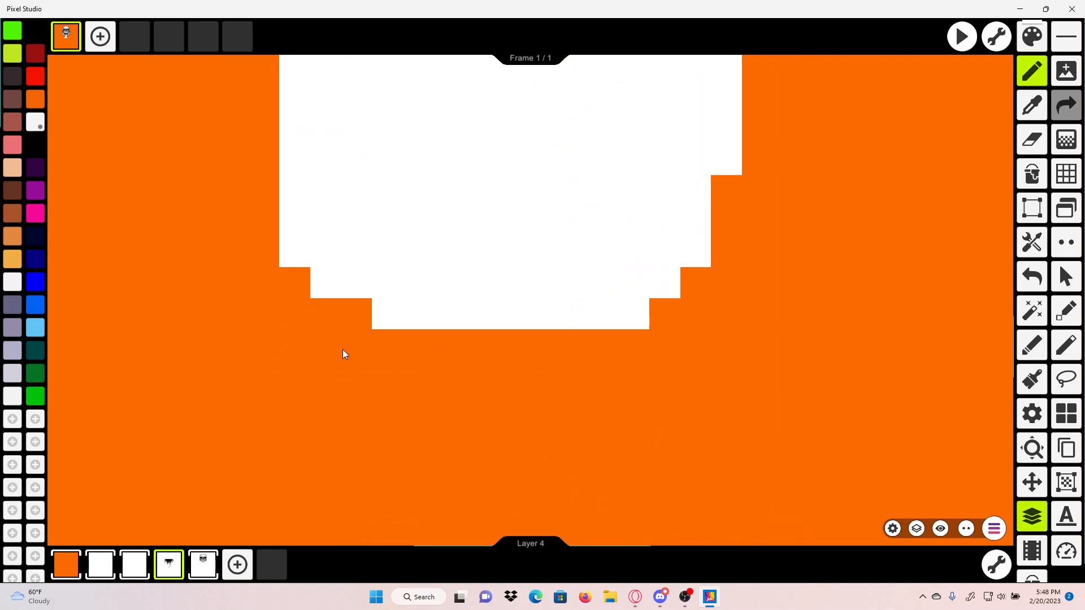
pyautogui.moveTo(343, 349); pyautogui.dragTo(331, 309)
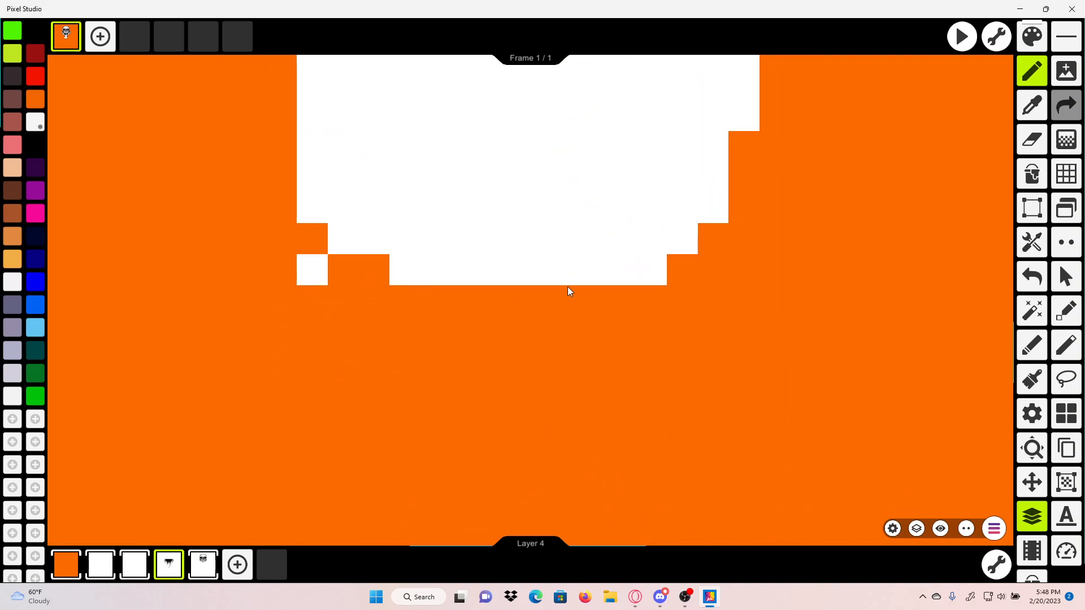
pyautogui.click(1032, 277)
pyautogui.moveTo(280, 293)
pyautogui.mouseDown()
pyautogui.moveTo(352, 321)
pyautogui.moveTo(427, 332)
pyautogui.moveTo(673, 335)
pyautogui.moveTo(753, 286)
pyautogui.moveTo(791, 242)
pyautogui.mouseUp()
pyautogui.scroll(-6, 794, 241)
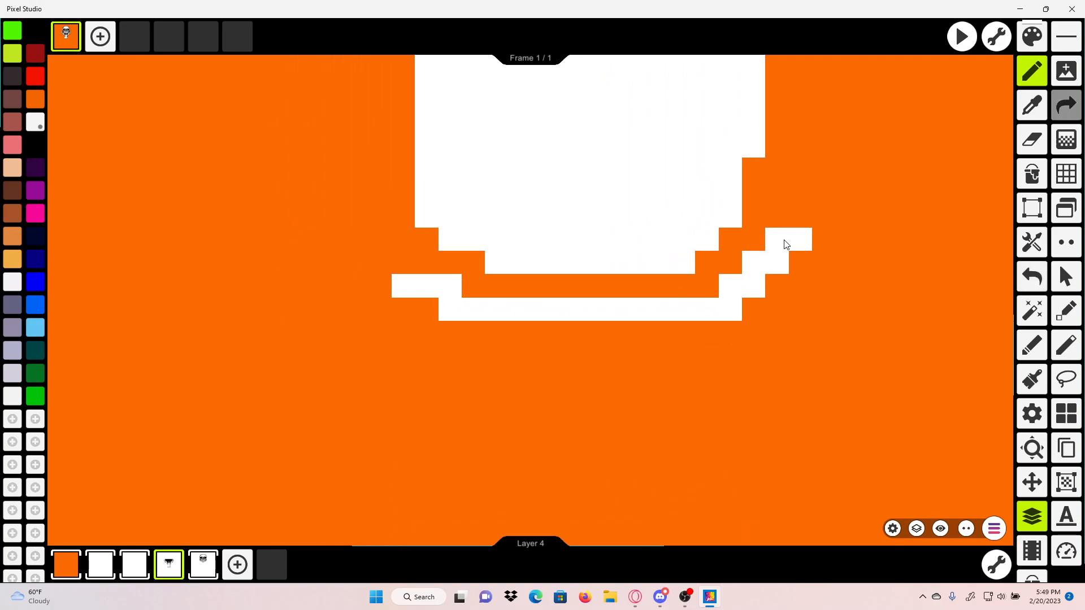
pyautogui.click(1032, 276)
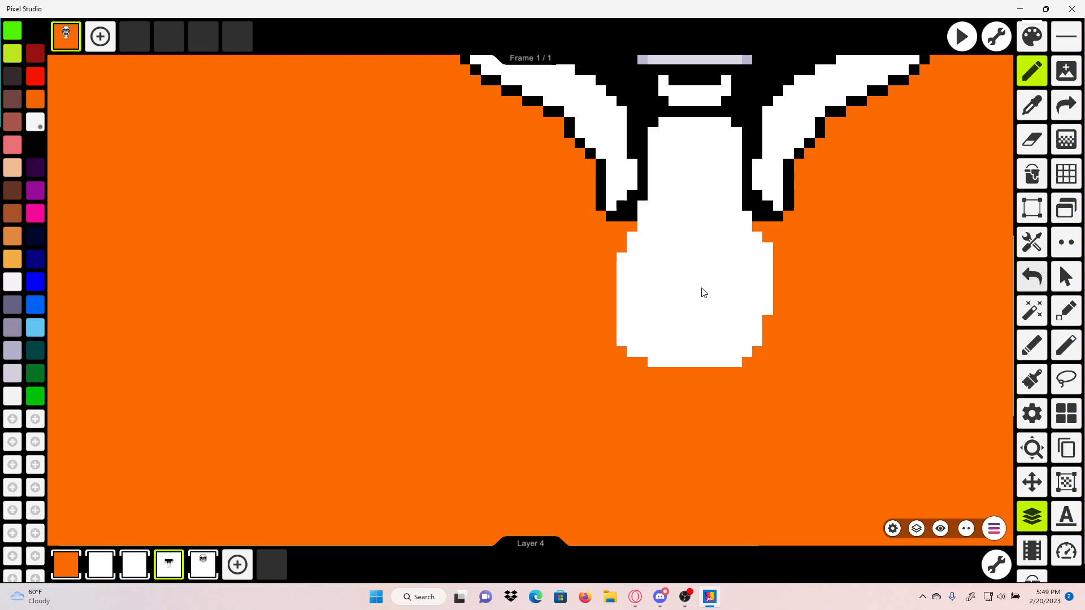
# Step: Paint three separate white blocks in an upward-curving row beneath the torso, from its right corner to the middle
pyautogui.scroll(6, 702, 290)
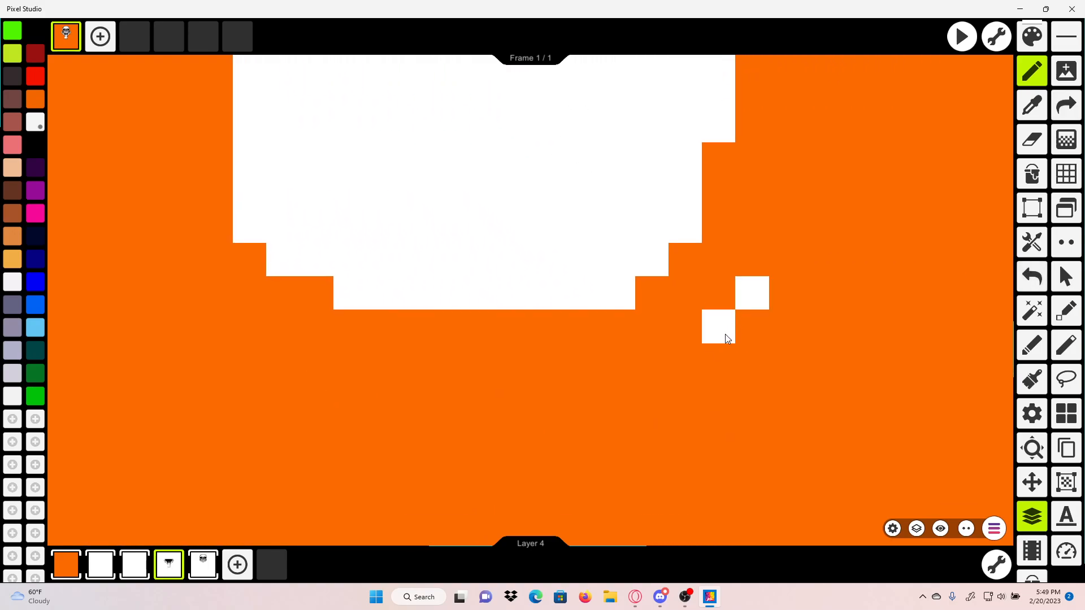
pyautogui.moveTo(725, 335)
pyautogui.mouseDown()
pyautogui.moveTo(696, 348)
pyautogui.moveTo(720, 297)
pyautogui.mouseUp()
pyautogui.moveTo(736, 292)
pyautogui.mouseDown()
pyautogui.moveTo(784, 265)
pyautogui.moveTo(795, 297)
pyautogui.mouseUp()
pyautogui.moveTo(656, 340)
pyautogui.mouseDown()
pyautogui.moveTo(610, 338)
pyautogui.moveTo(609, 366)
pyautogui.moveTo(652, 370)
pyautogui.moveTo(676, 351)
pyautogui.mouseUp()
pyautogui.hscroll(-2, 571, 330)
pyautogui.moveTo(571, 330)
pyautogui.mouseDown()
pyautogui.moveTo(481, 330)
pyautogui.moveTo(535, 364)
pyautogui.moveTo(584, 364)
pyautogui.moveTo(581, 390)
pyautogui.moveTo(534, 395)
pyautogui.mouseUp()
pyautogui.moveTo(598, 351); pyautogui.dragTo(643, 342)
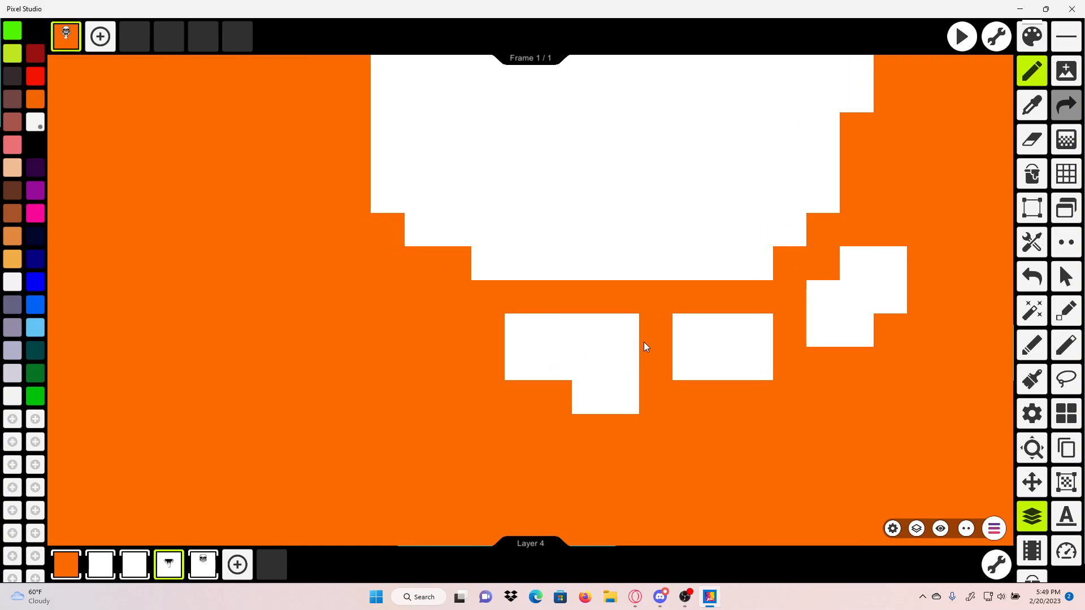
# Step: Complete the row of white blocks with a stepped block beneath the torso's left corner
pyautogui.scroll(-3, 643, 341)
pyautogui.scroll(-4, 706, 312)
pyautogui.scroll(5, 711, 315)
pyautogui.scroll(1, 710, 320)
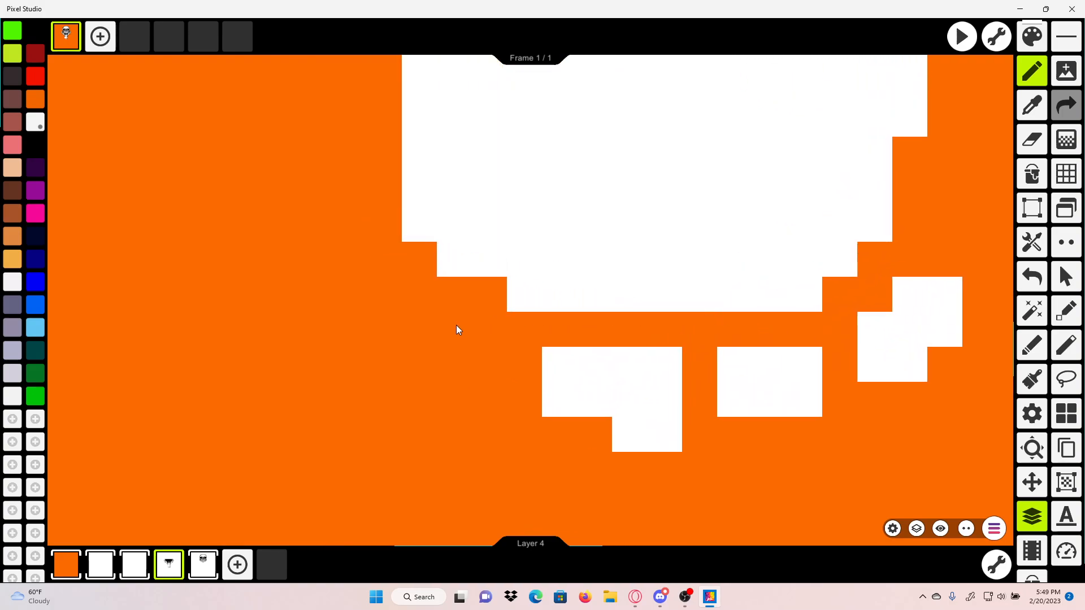
pyautogui.moveTo(455, 327)
pyautogui.mouseDown()
pyautogui.moveTo(485, 368)
pyautogui.moveTo(489, 350)
pyautogui.mouseUp()
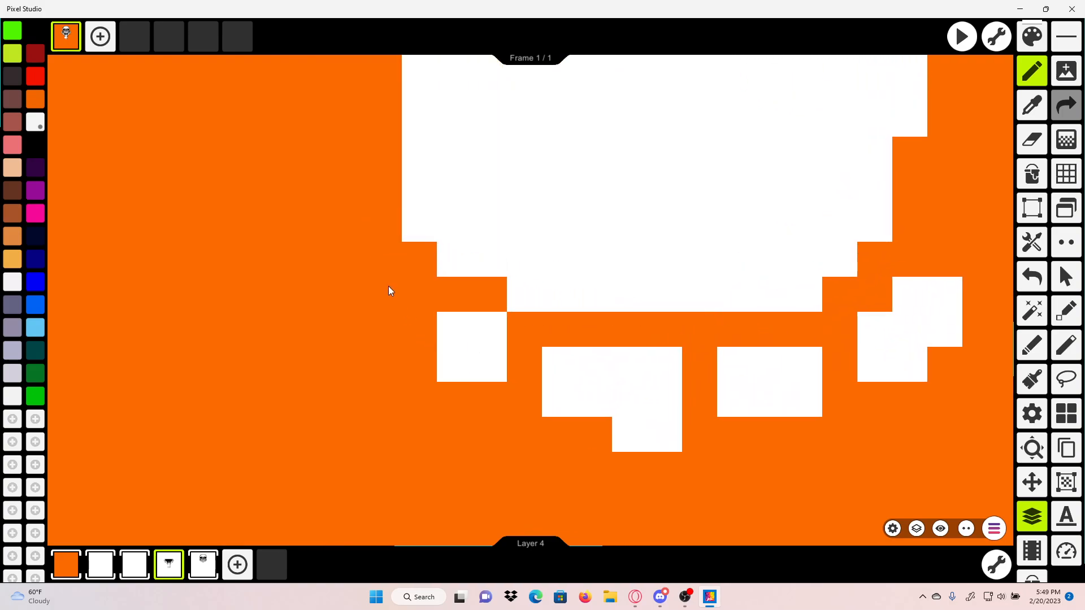
pyautogui.scroll(-2, 399, 297)
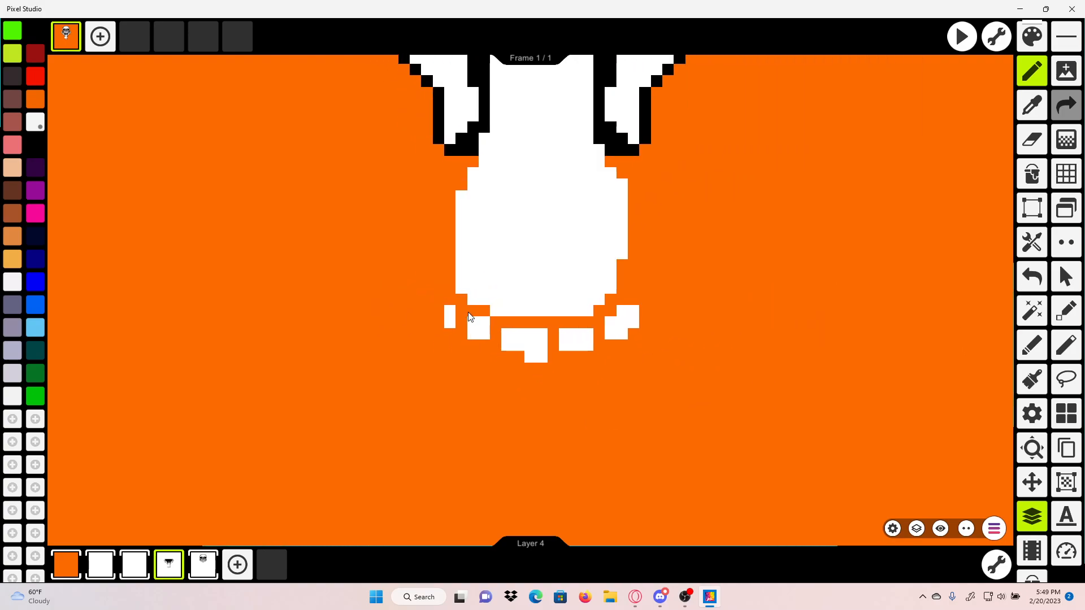
pyautogui.click(433, 330)
pyautogui.scroll(-3, 470, 320)
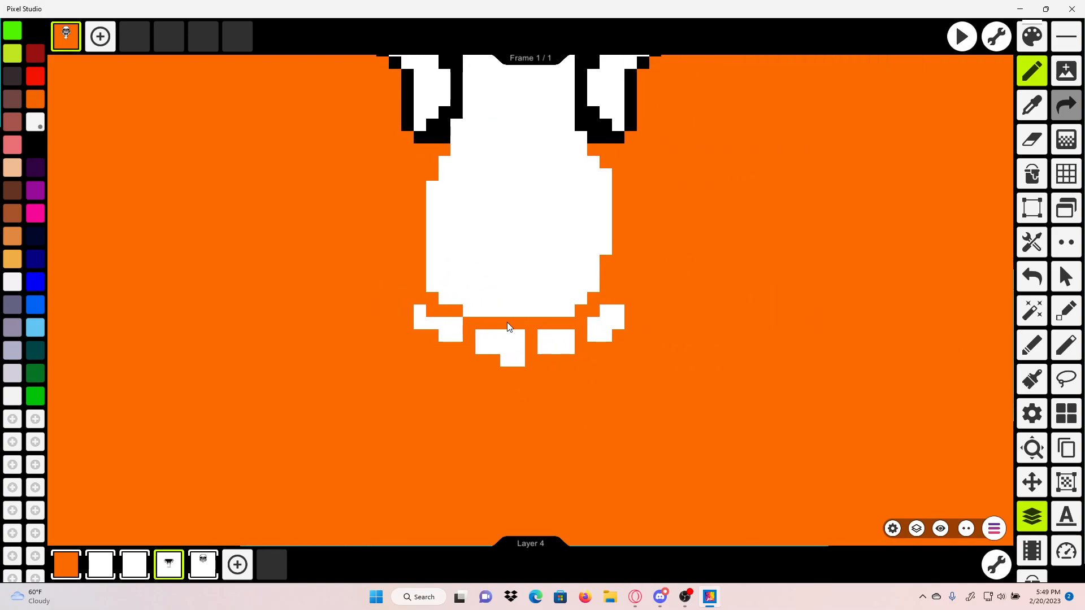
pyautogui.scroll(2, 504, 326)
pyautogui.scroll(2, 481, 341)
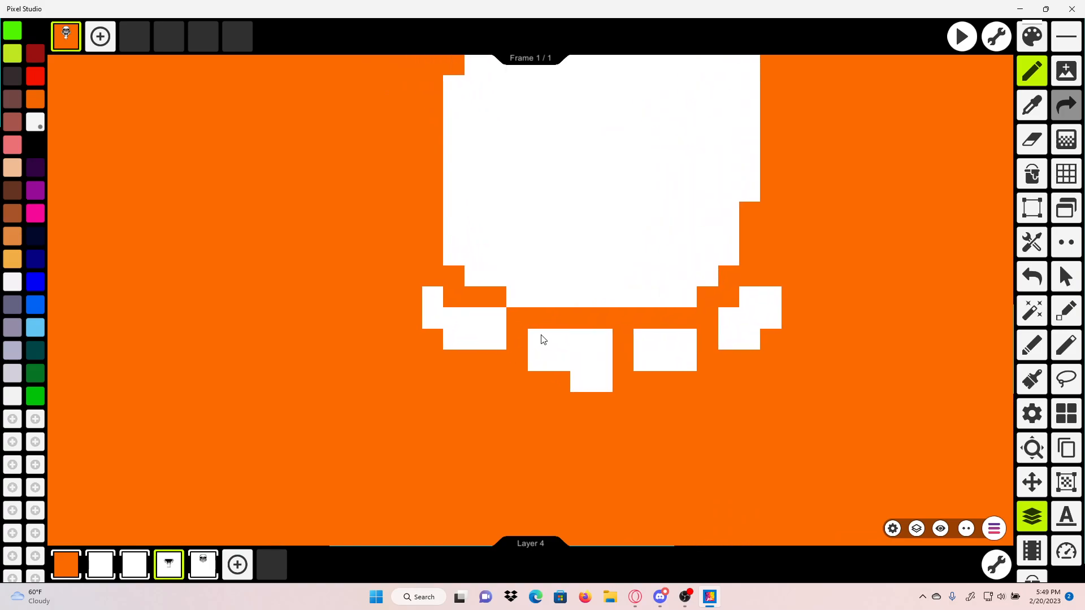
# Step: Draw a long white strip down the torso's right side from the collar, stepping outward as it descends
pyautogui.press('e')
pyautogui.scroll(-5, 693, 269)
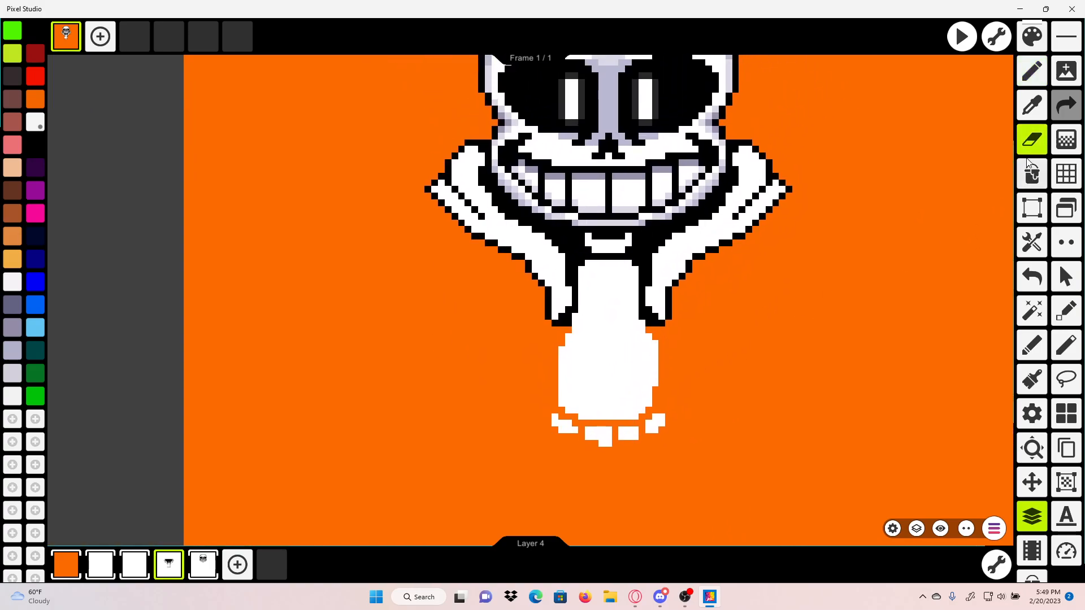
pyautogui.press('i')
pyautogui.scroll(4, 661, 320)
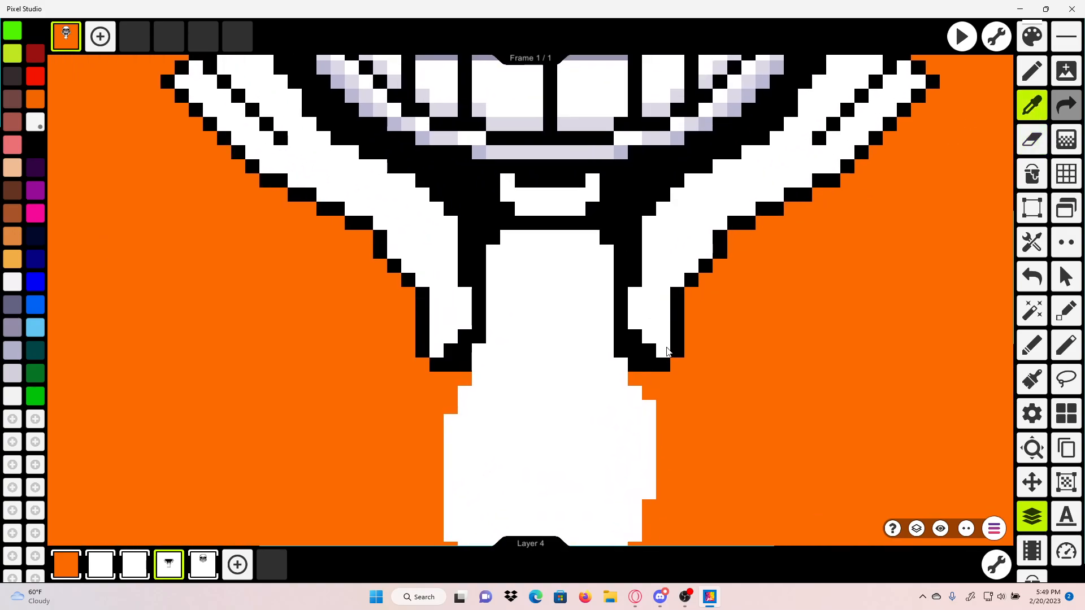
pyautogui.click(805, 261)
pyautogui.scroll(3, 703, 253)
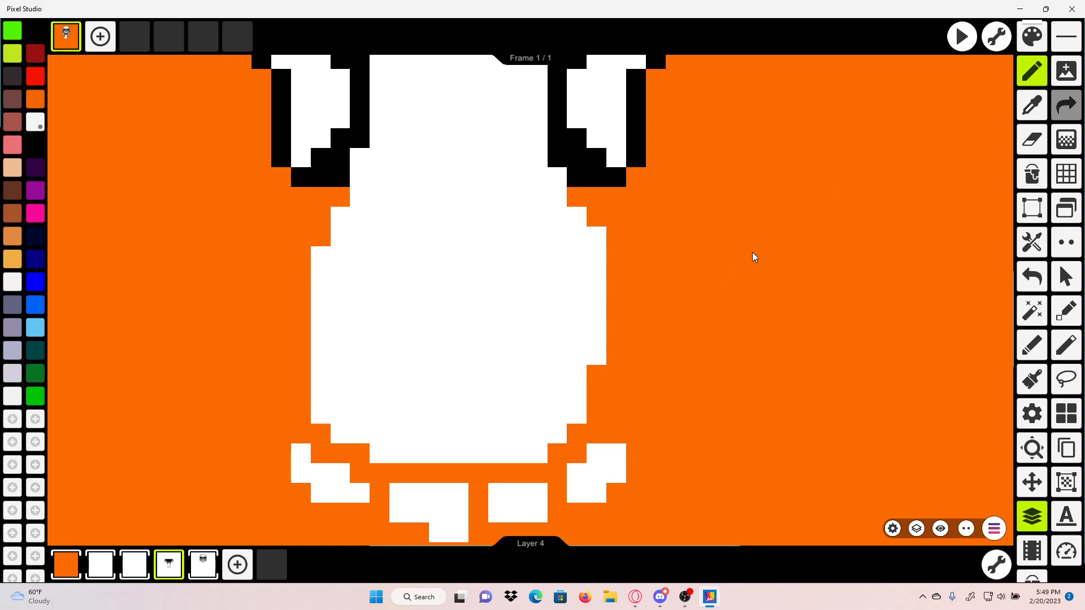
pyautogui.moveTo(628, 233)
pyautogui.mouseDown()
pyautogui.moveTo(588, 225)
pyautogui.moveTo(596, 195)
pyautogui.moveTo(597, 314)
pyautogui.moveTo(612, 289)
pyautogui.moveTo(620, 386)
pyautogui.mouseUp()
pyautogui.moveTo(622, 351); pyautogui.dragTo(634, 250)
pyautogui.click(626, 310)
pyautogui.scroll(-2, 637, 373)
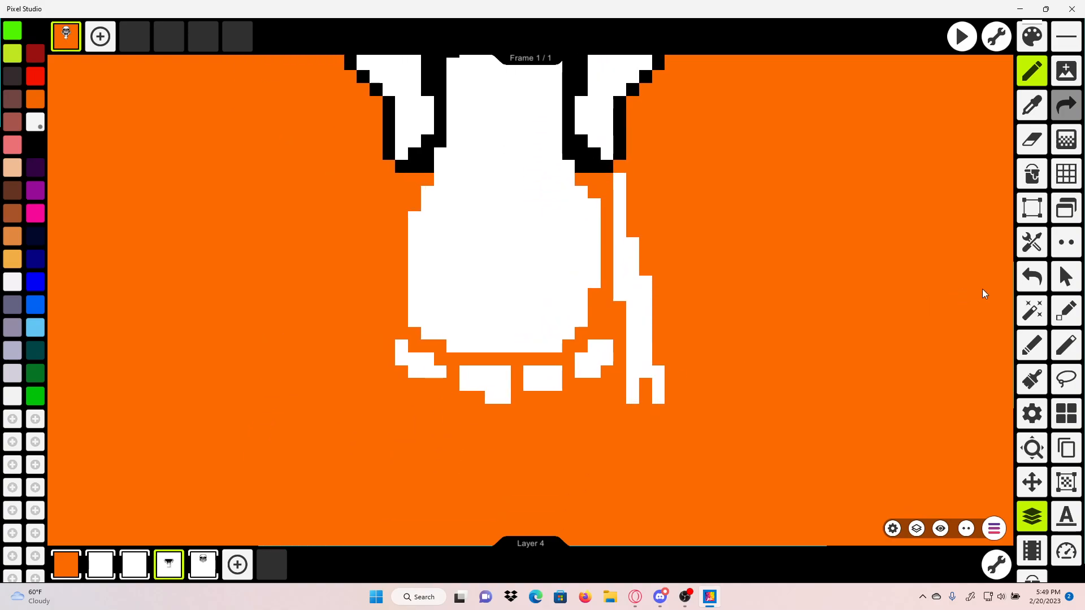
# Step: Undo the outermost pixels at the strip's foot and extend its outer edge one pixel below the inner edge
pyautogui.click(1032, 276)
pyautogui.scroll(2, 615, 286)
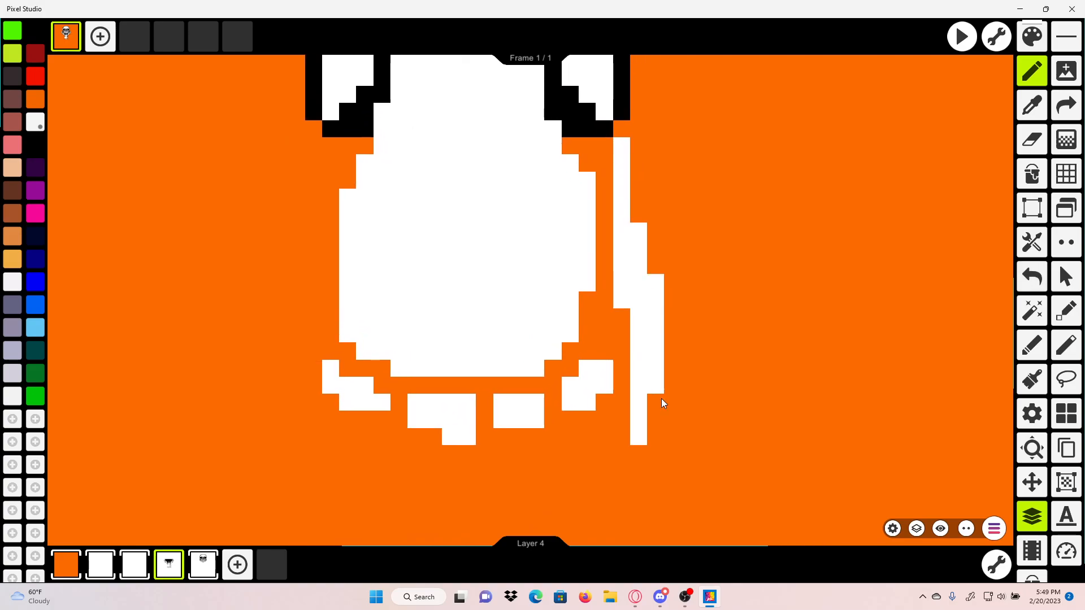
pyautogui.scroll(-2, 659, 413)
pyautogui.scroll(2, 988, 262)
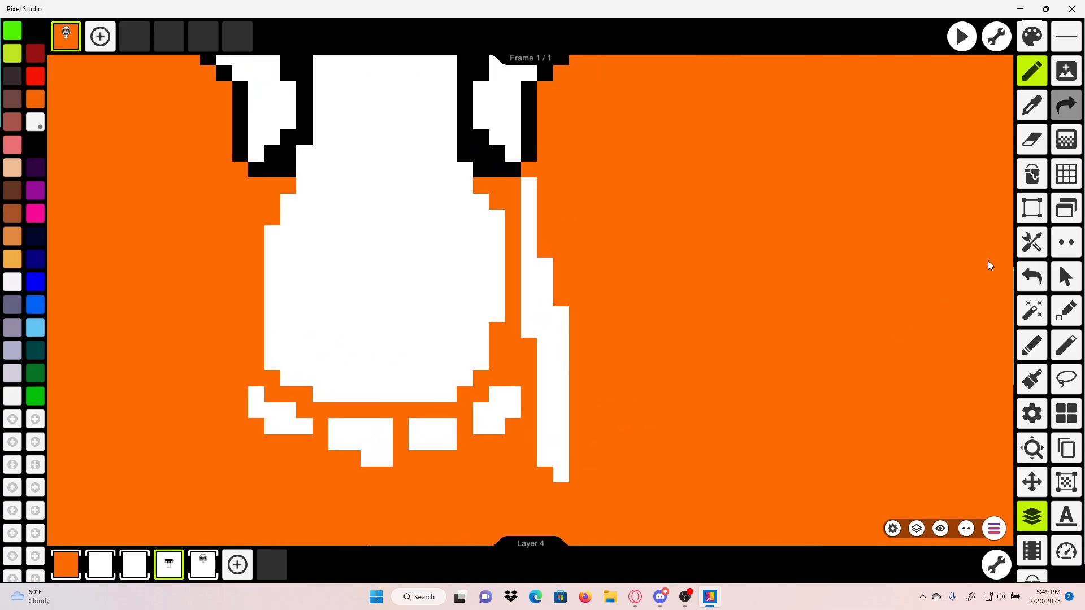
# Step: Select a 6x5 area around the strip's lower end and move it up one pixel
pyautogui.click(1035, 218)
pyautogui.moveTo(633, 431); pyautogui.dragTo(543, 495)
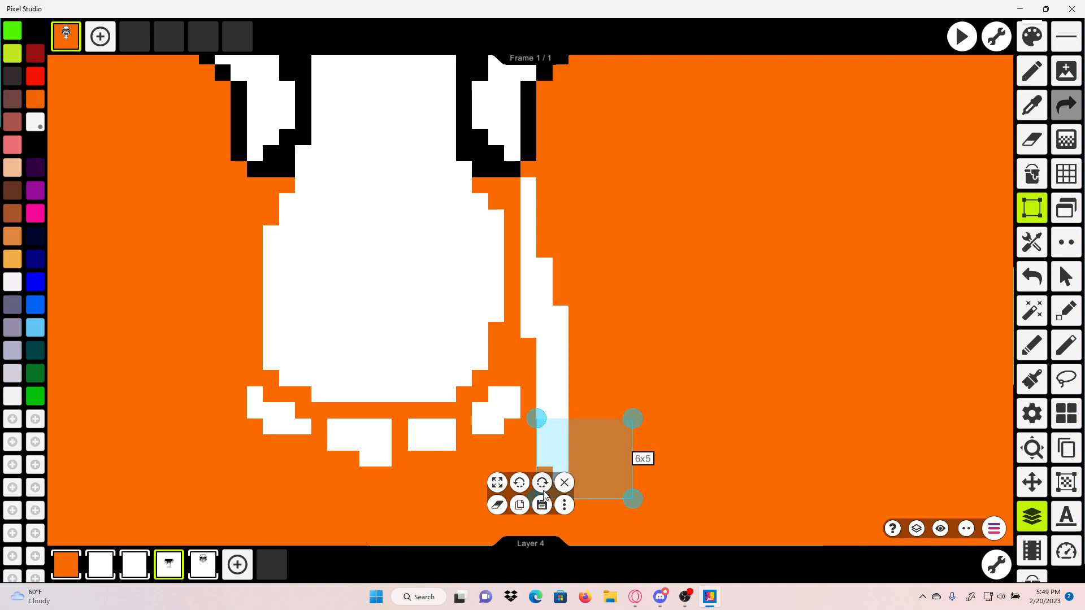
pyautogui.moveTo(568, 446); pyautogui.dragTo(569, 441)
pyautogui.click(697, 333)
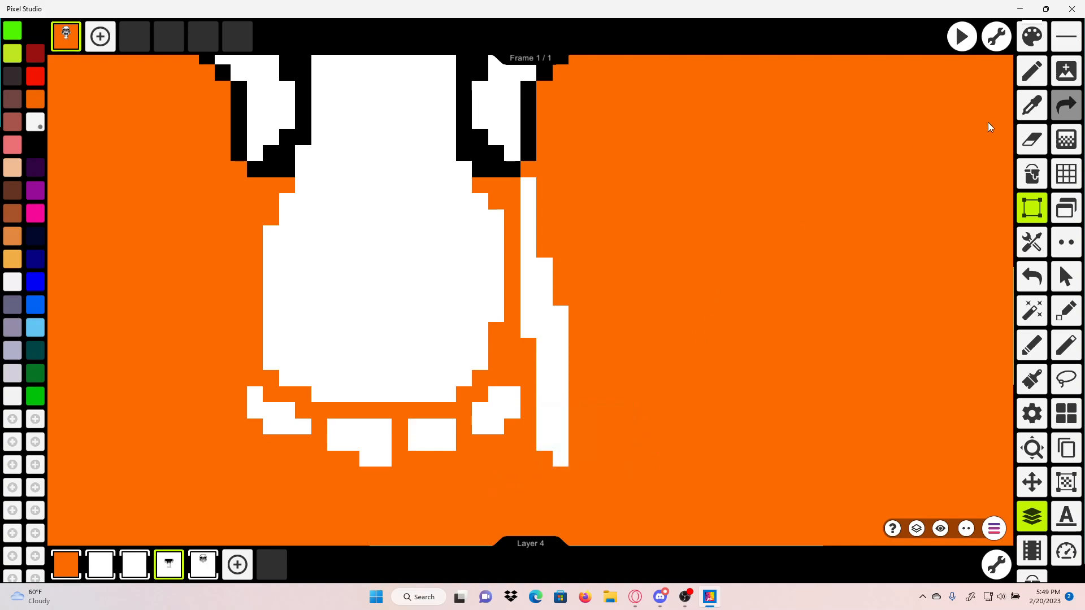
# Step: Extend the strip's upper outer step two pixels upward, and erase and repaint its top pixel
pyautogui.click(1030, 81)
pyautogui.click(537, 234)
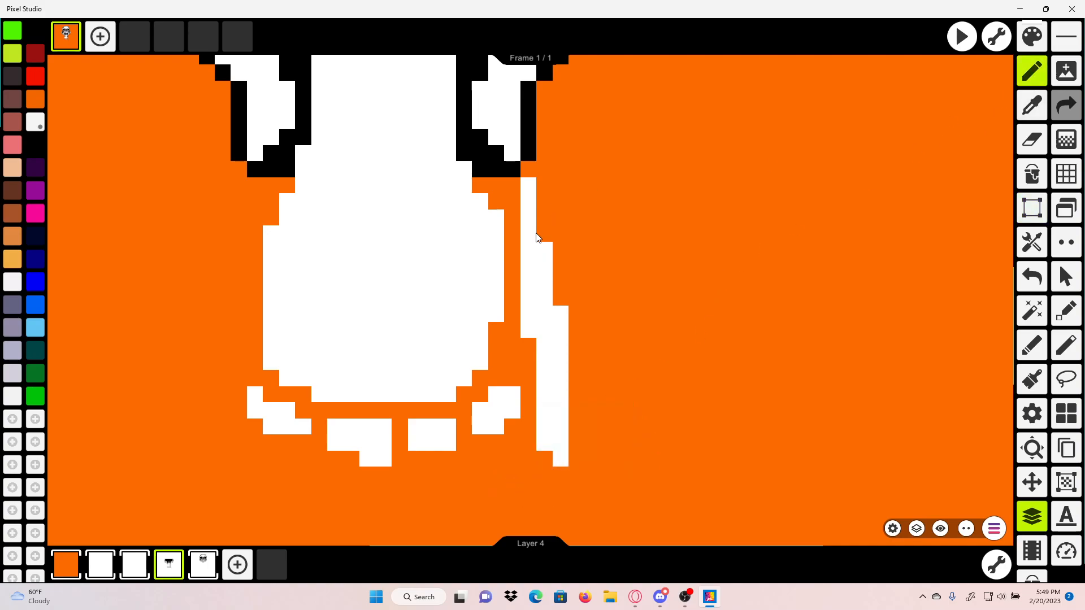
pyautogui.click(1030, 139)
pyautogui.scroll(-4, 592, 205)
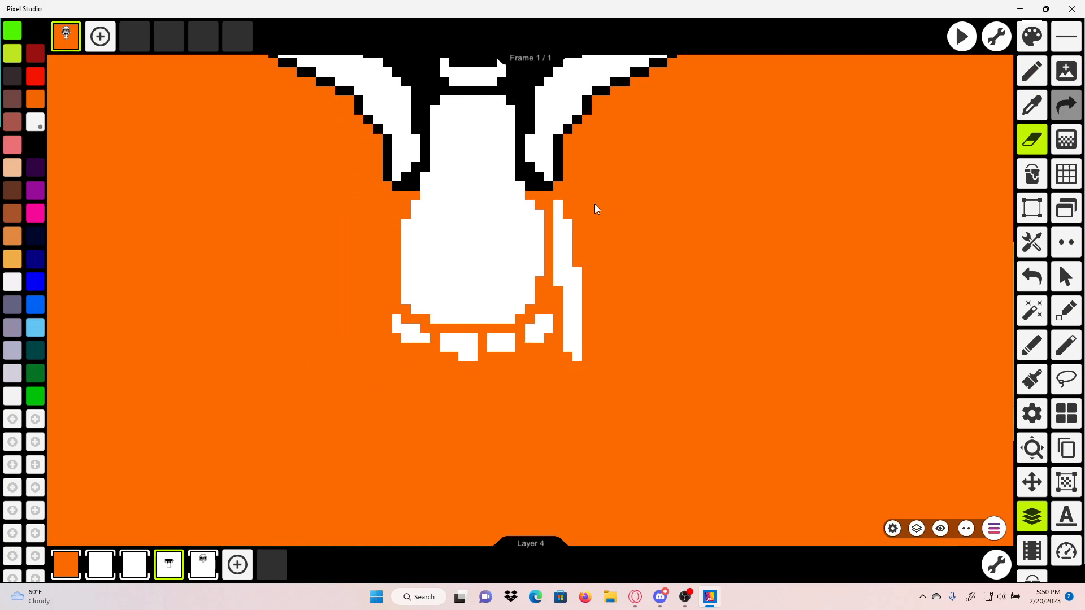
pyautogui.scroll(3, 595, 205)
pyautogui.click(1040, 79)
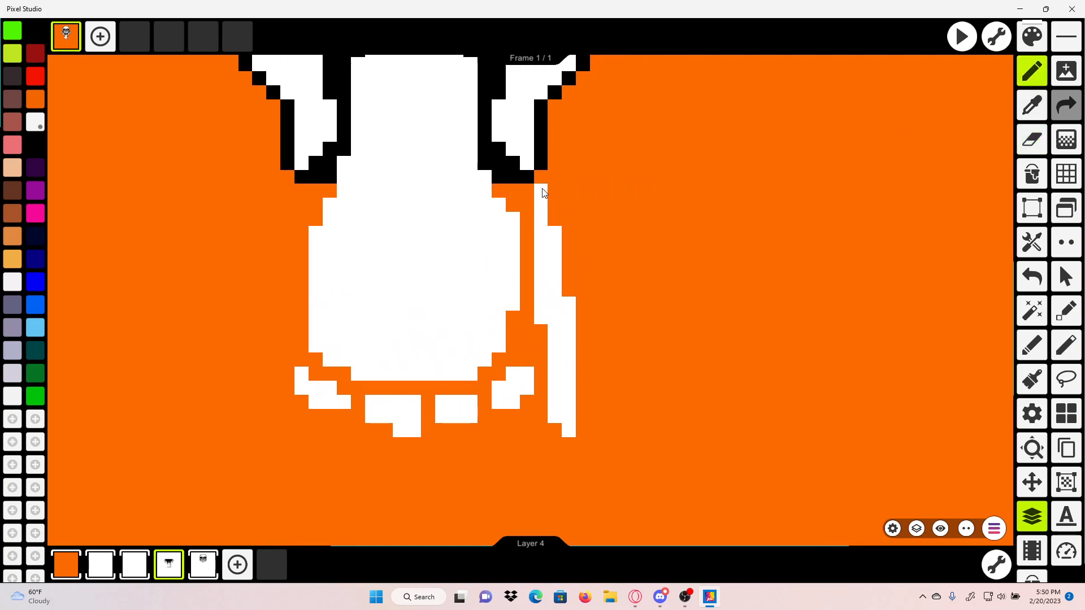
# Step: Widen the torso's left side with a five-pixel white column centred on its bulge
pyautogui.scroll(-4, 550, 194)
pyautogui.scroll(2, 551, 314)
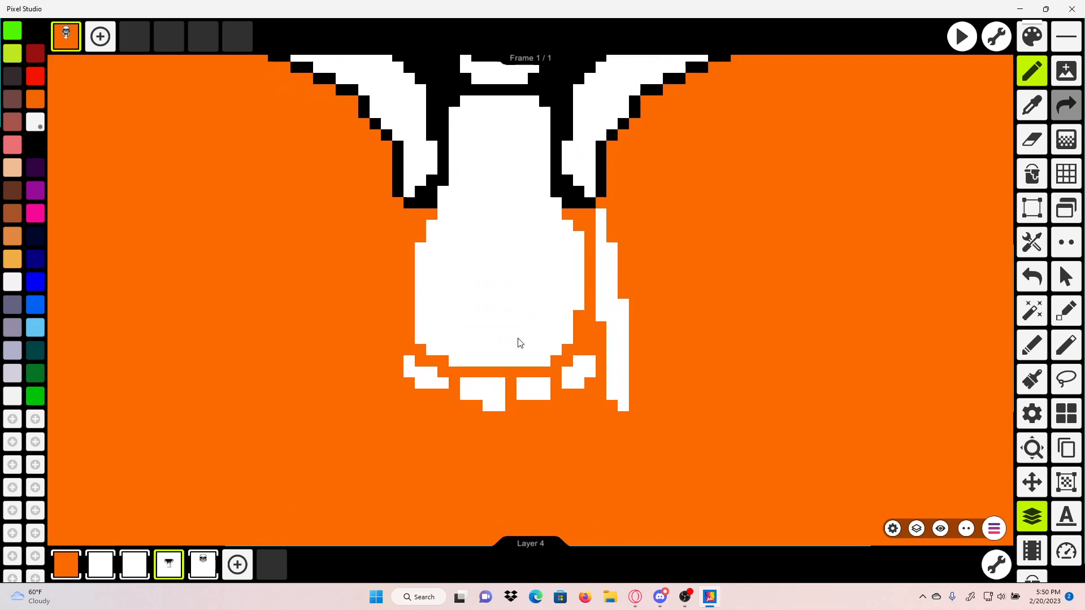
pyautogui.scroll(1, 595, 298)
pyautogui.scroll(-2, 666, 410)
pyautogui.scroll(3, 571, 375)
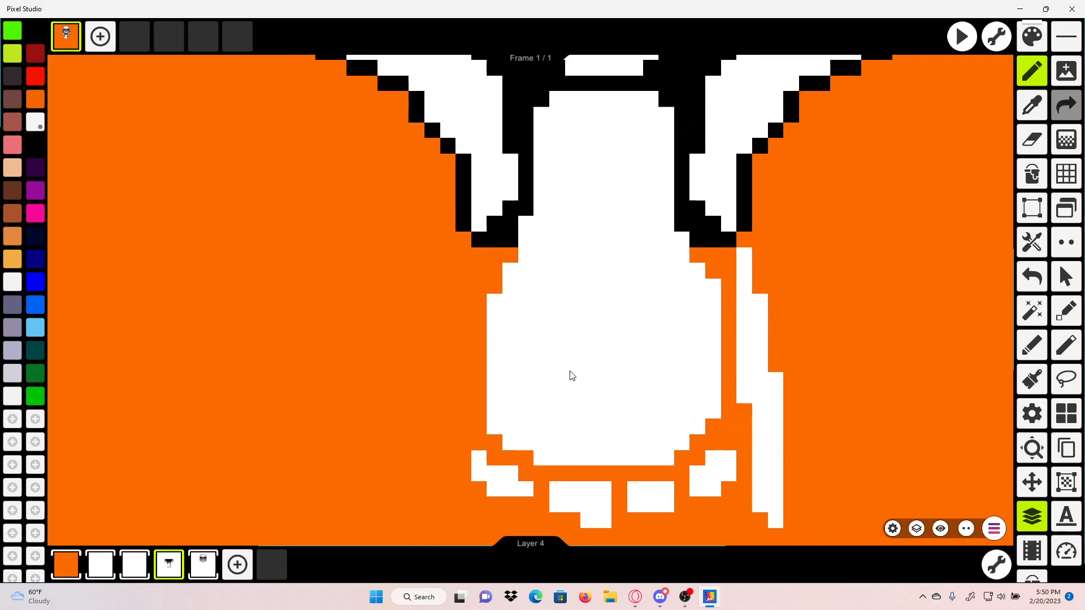
pyautogui.moveTo(481, 332); pyautogui.dragTo(484, 401)
pyautogui.scroll(-3, 536, 398)
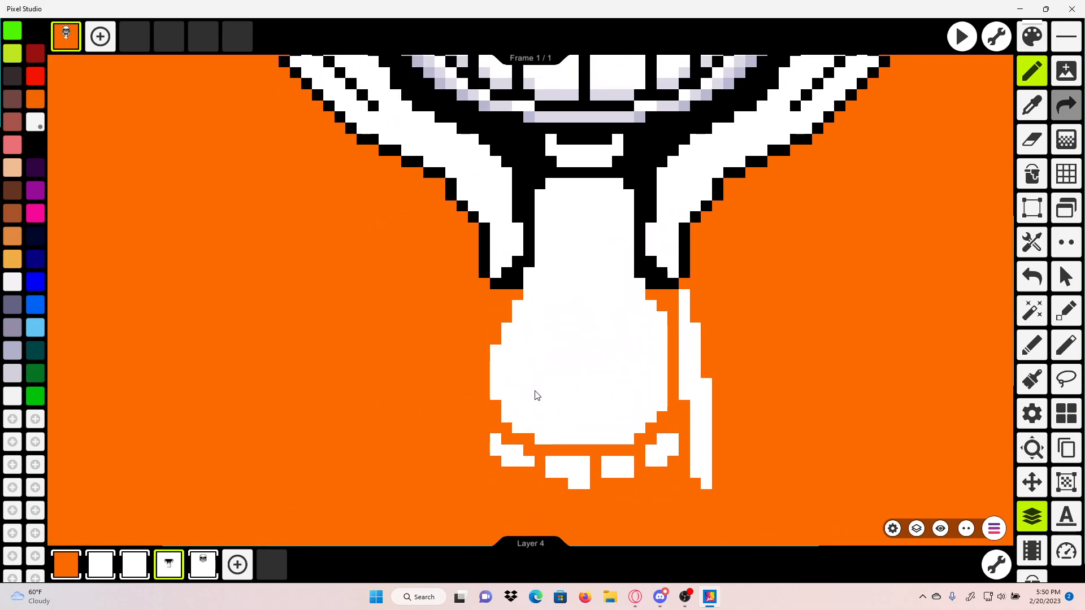
pyautogui.scroll(3, 535, 392)
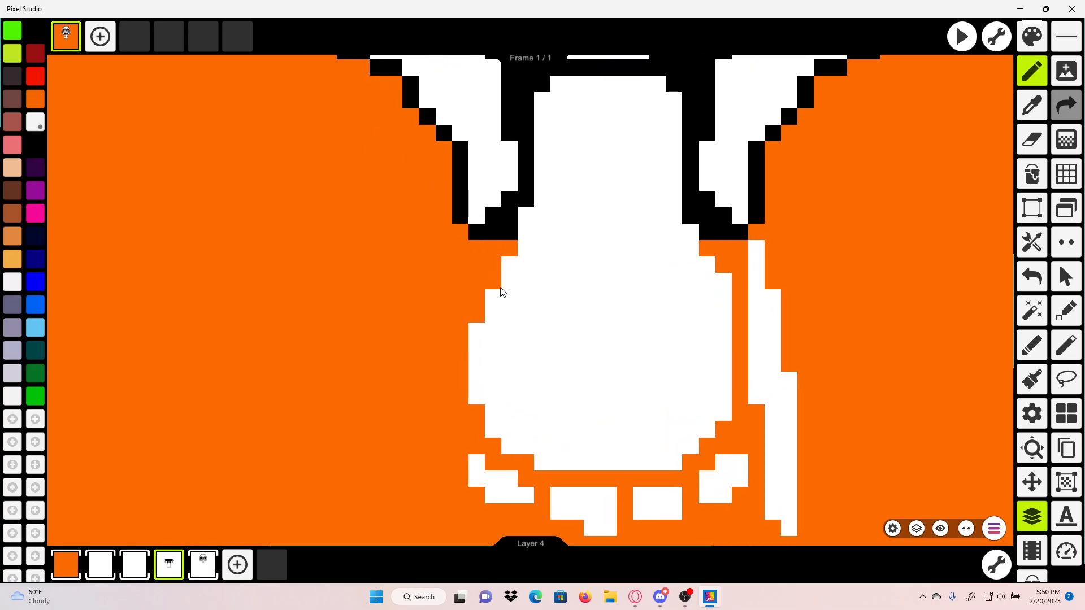
# Step: Paint a white strip beside the torso's left side: a four-pixel column, plus a twelve-pixel column one pixel further out that overlaps its lower end
pyautogui.scroll(-3, 501, 291)
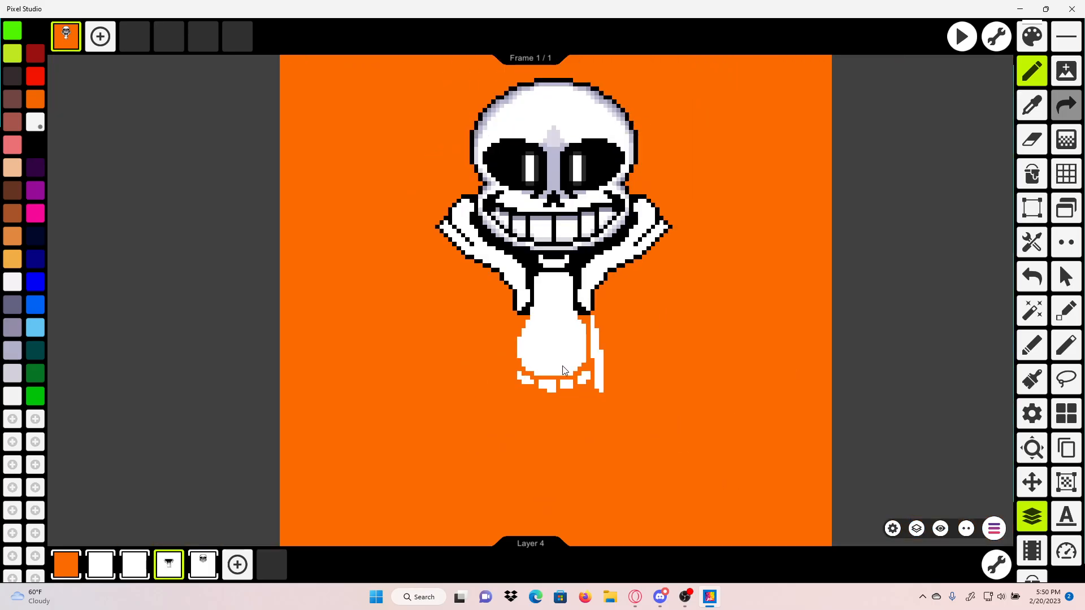
pyautogui.scroll(5, 563, 370)
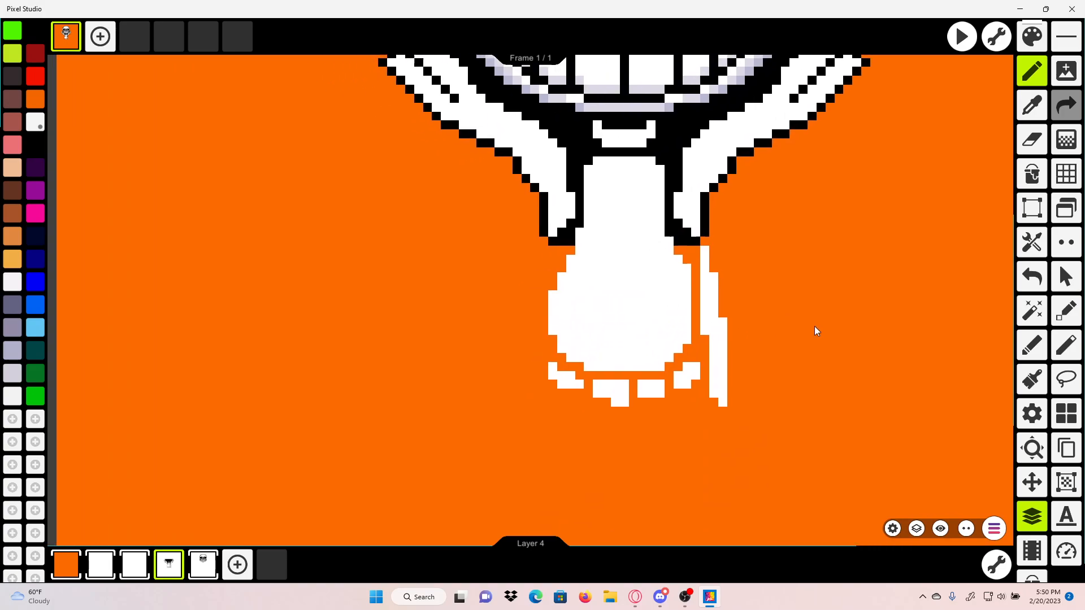
pyautogui.scroll(4, 697, 356)
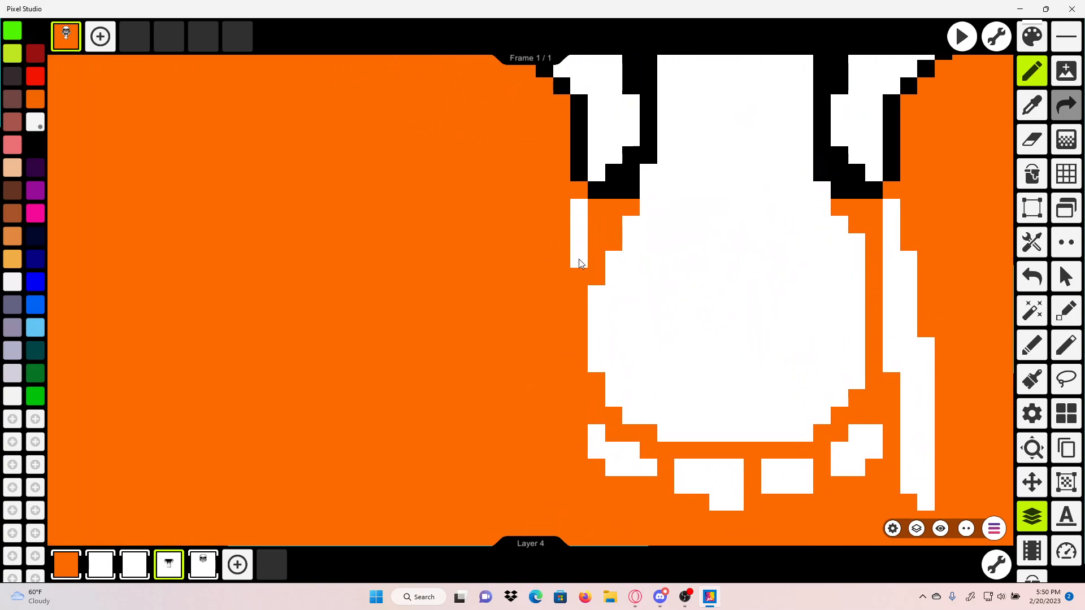
pyautogui.moveTo(564, 259); pyautogui.dragTo(561, 330)
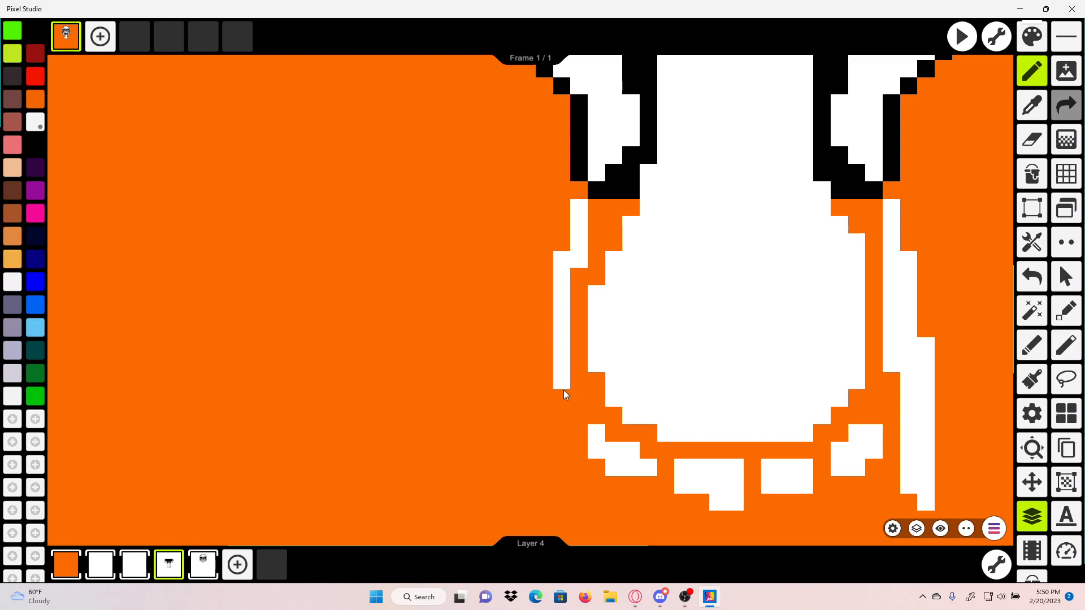
pyautogui.moveTo(552, 270); pyautogui.dragTo(543, 402)
pyautogui.click(1032, 275)
pyautogui.moveTo(542, 242); pyautogui.dragTo(560, 249)
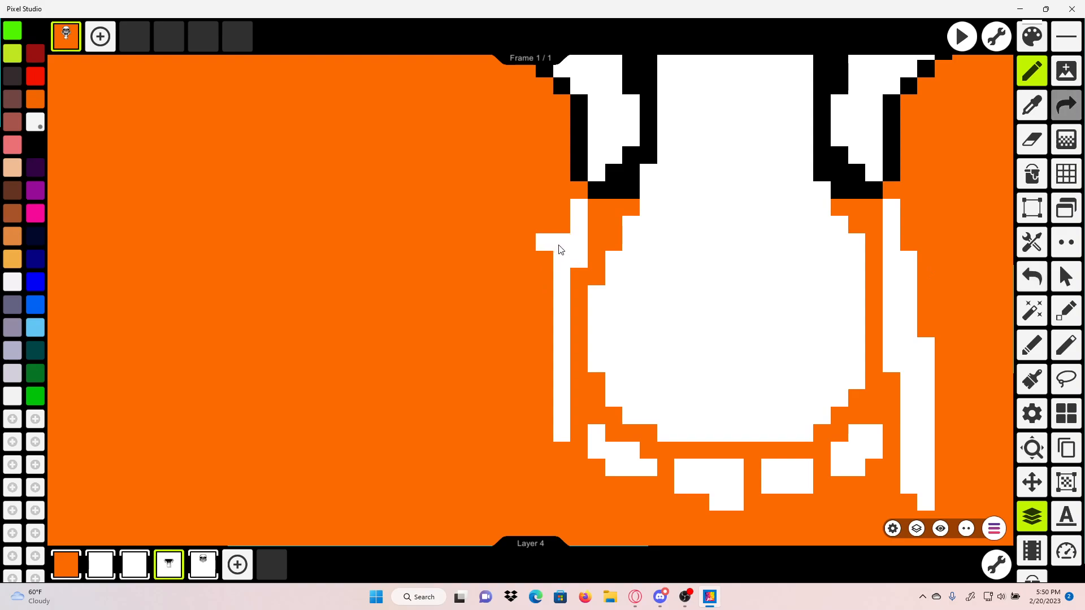
pyautogui.click(1032, 276)
pyautogui.click(568, 243)
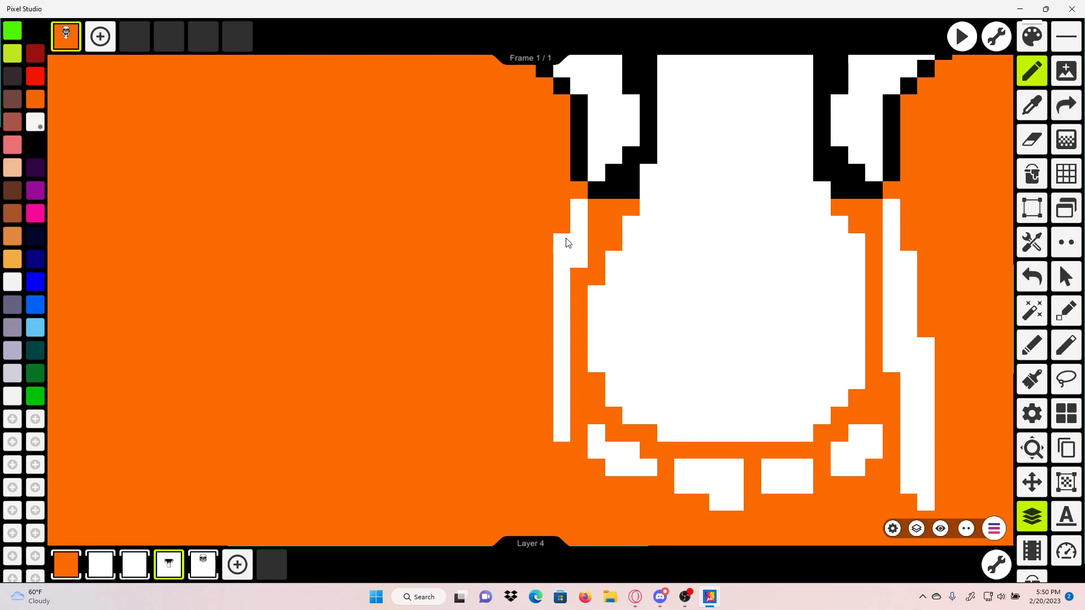
# Step: Widen the left strip with a white outer column starting one pixel lower and ending one pixel below the inner column
pyautogui.moveTo(552, 254); pyautogui.dragTo(545, 277)
pyautogui.click(1024, 275)
pyautogui.scroll(-1, 688, 169)
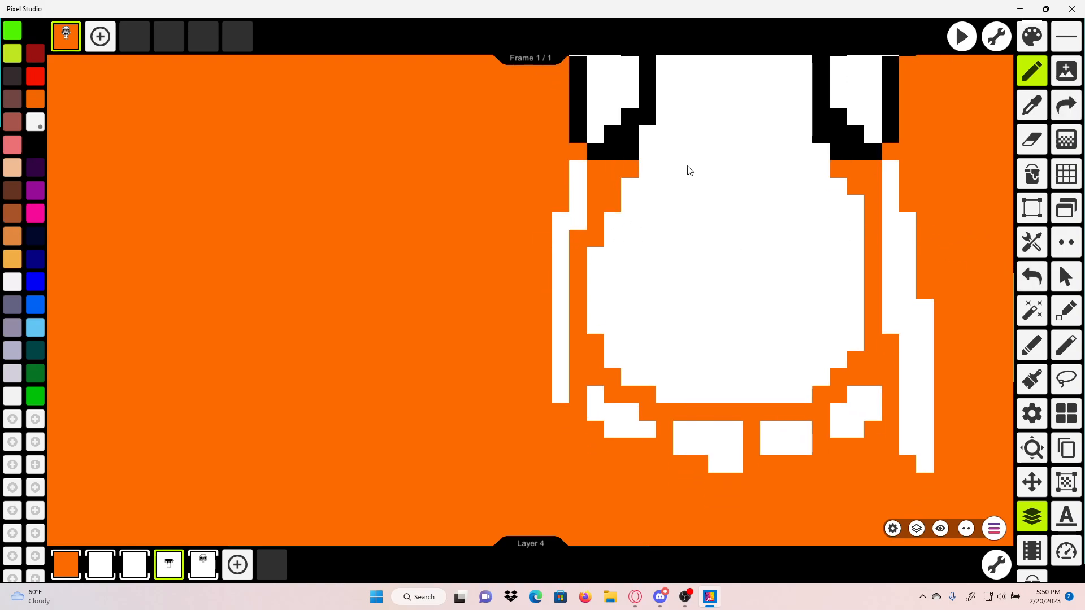
pyautogui.click(565, 193)
pyautogui.moveTo(550, 212); pyautogui.dragTo(547, 258)
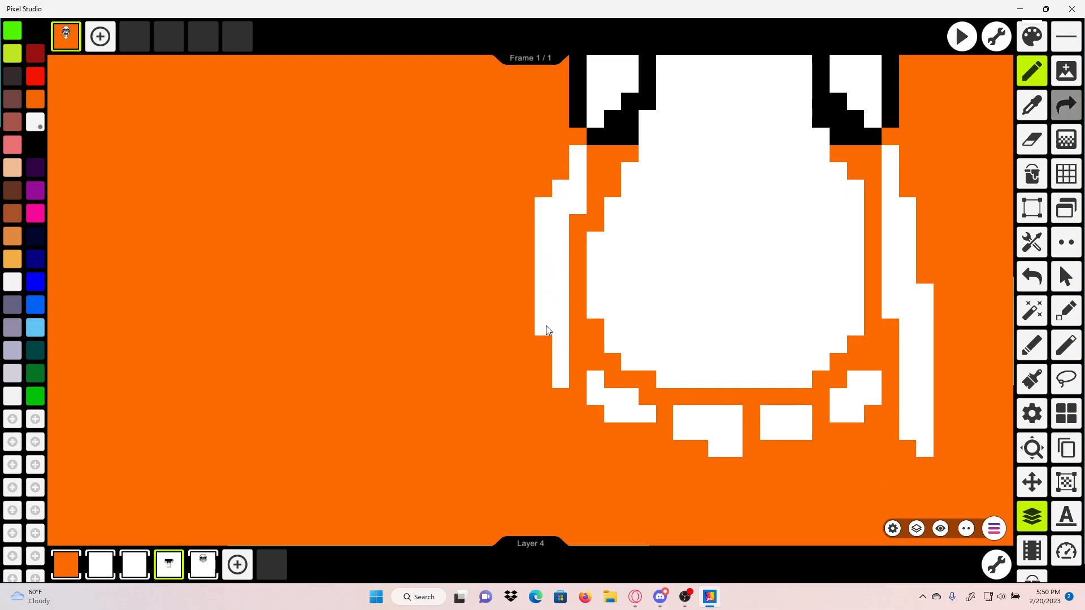
pyautogui.scroll(-5, 468, 306)
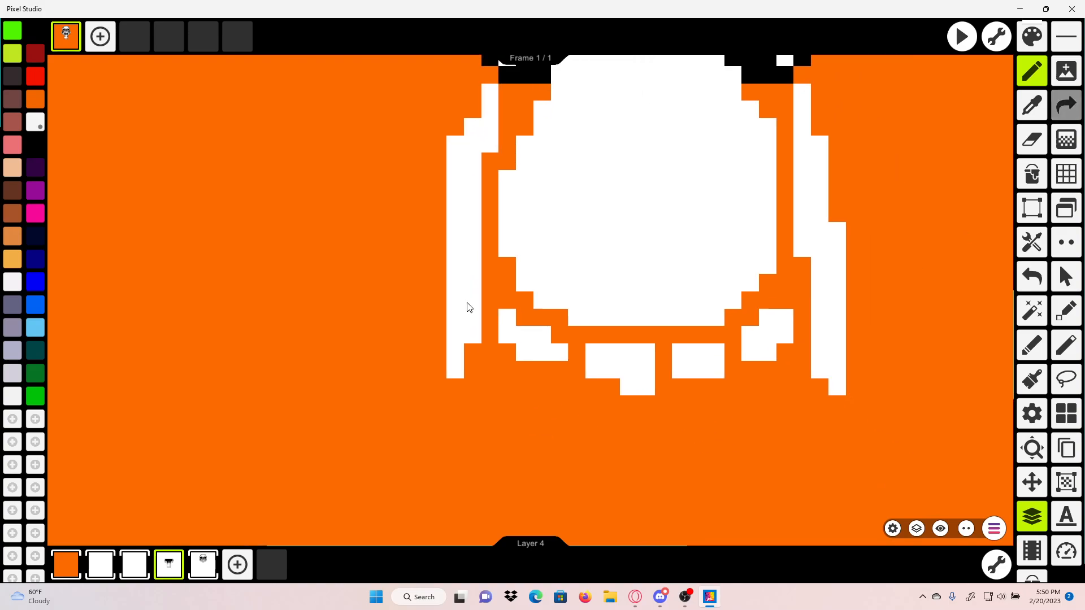
pyautogui.scroll(4, 445, 244)
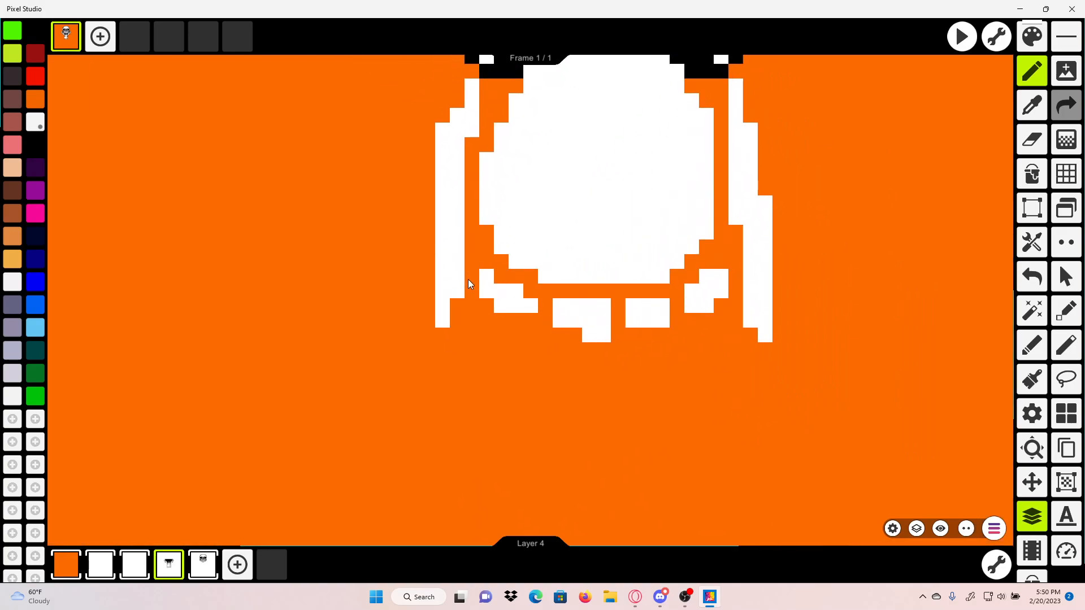
pyautogui.scroll(-3, 453, 324)
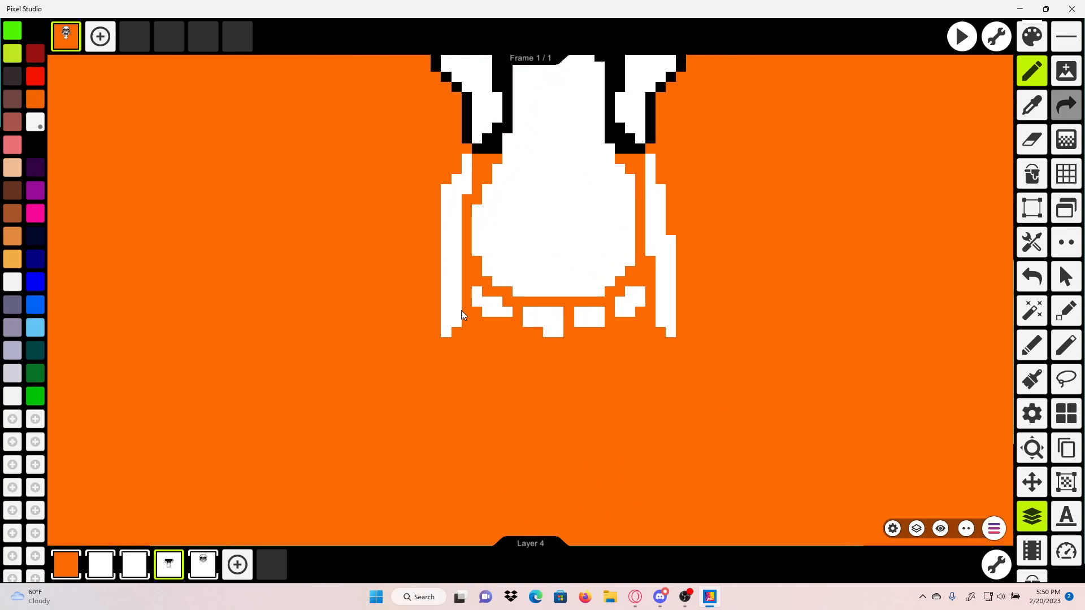
# Step: Select a 6x4 area around the right arm's lower end and move it up two pixels
pyautogui.scroll(-2, 596, 399)
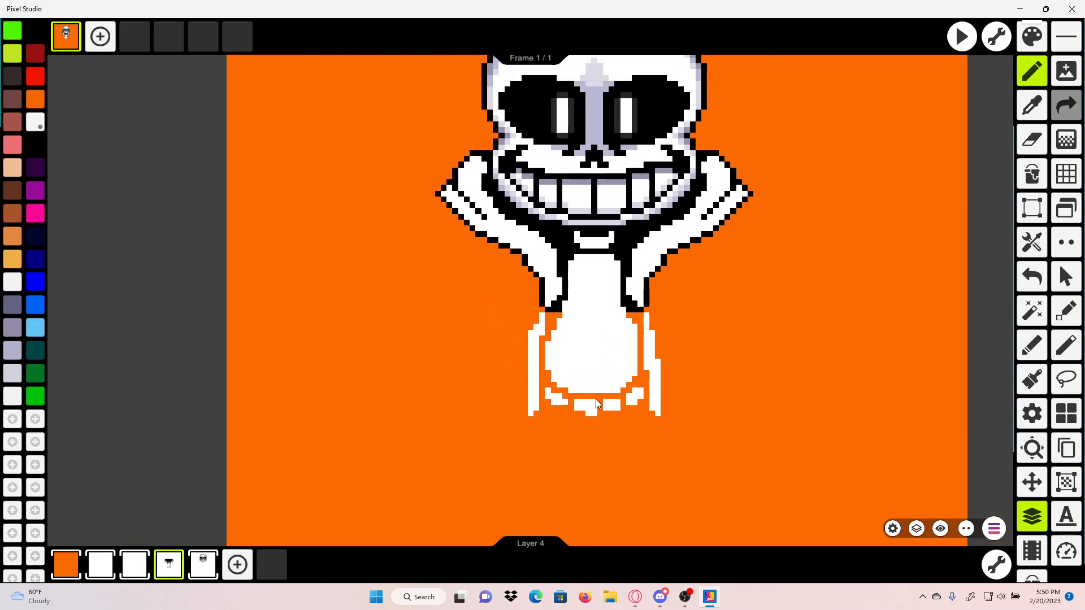
pyautogui.scroll(4, 596, 398)
pyautogui.scroll(2, 704, 281)
pyautogui.click(1032, 208)
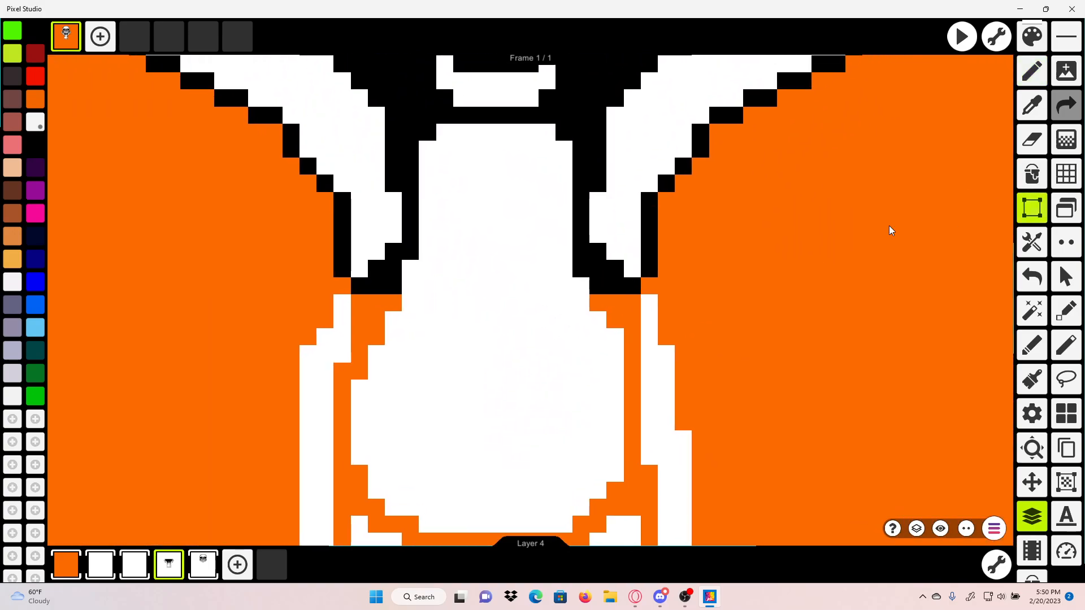
pyautogui.moveTo(690, 211); pyautogui.dragTo(621, 227)
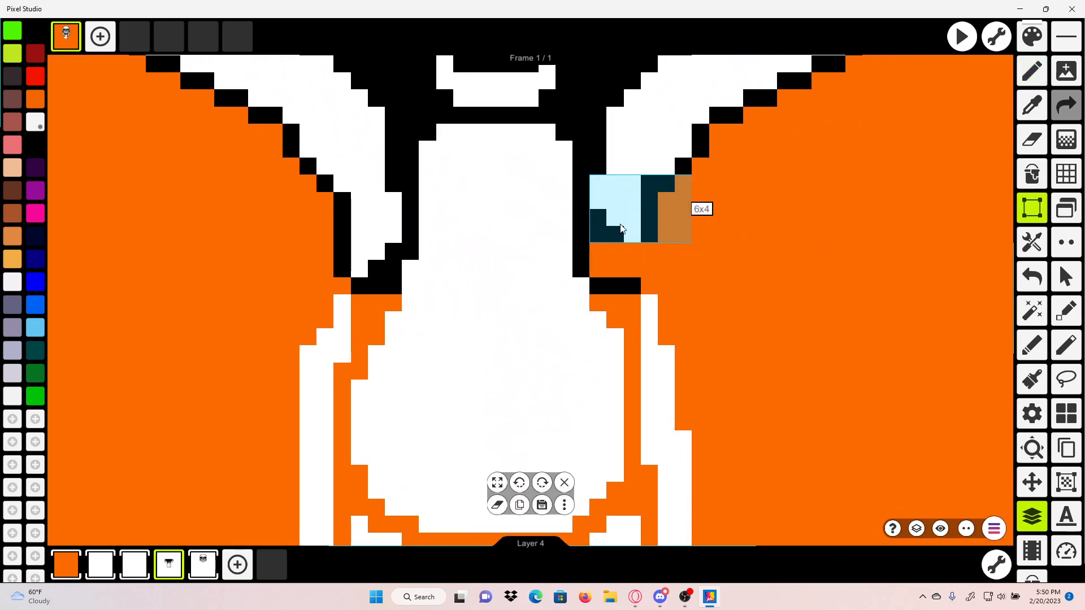
pyautogui.click(736, 162)
# Step: Select a 5x5 area around the left arm's lower end and move it up one pixel
pyautogui.moveTo(380, 232); pyautogui.dragTo(474, 267)
pyautogui.moveTo(418, 305); pyautogui.dragTo(491, 237)
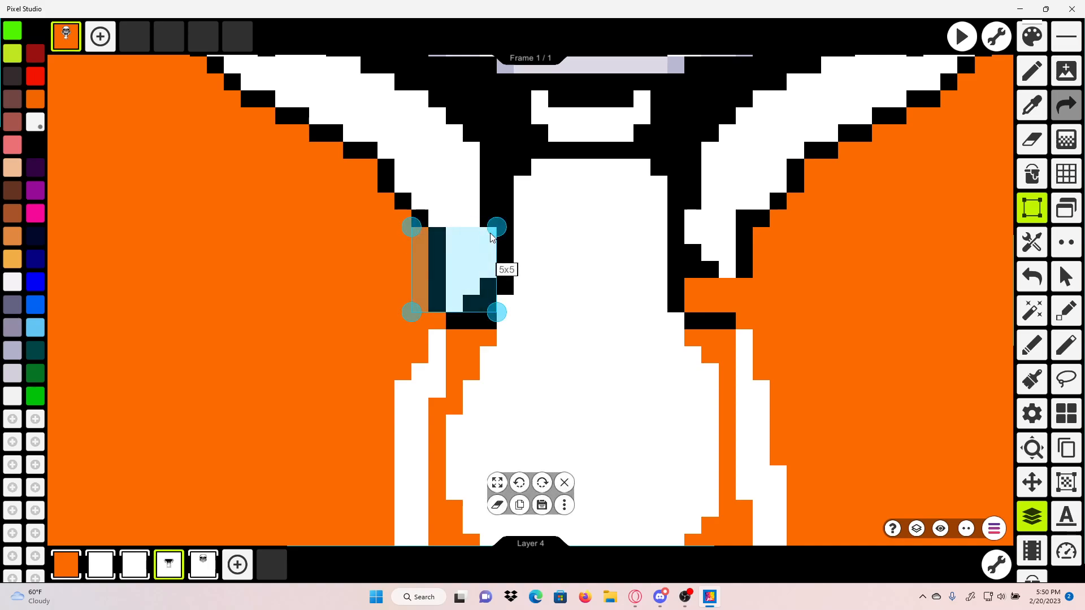
pyautogui.moveTo(480, 275)
pyautogui.mouseDown()
pyautogui.moveTo(480, 241)
pyautogui.moveTo(480, 258)
pyautogui.mouseUp()
pyautogui.click(510, 203)
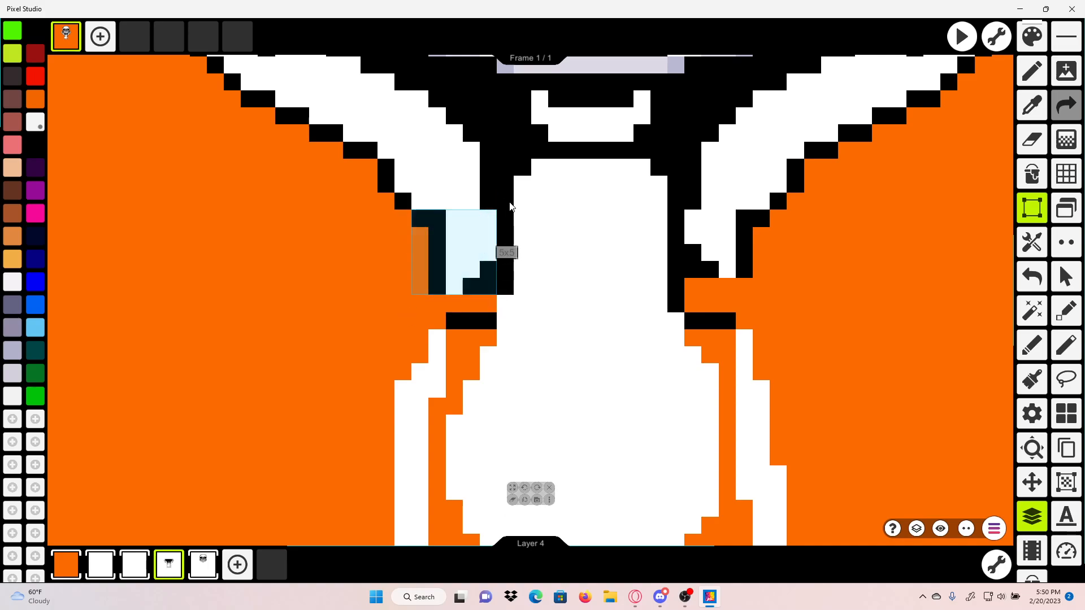
pyautogui.scroll(-2, 510, 202)
pyautogui.scroll(-3, 521, 210)
pyautogui.scroll(4, 628, 253)
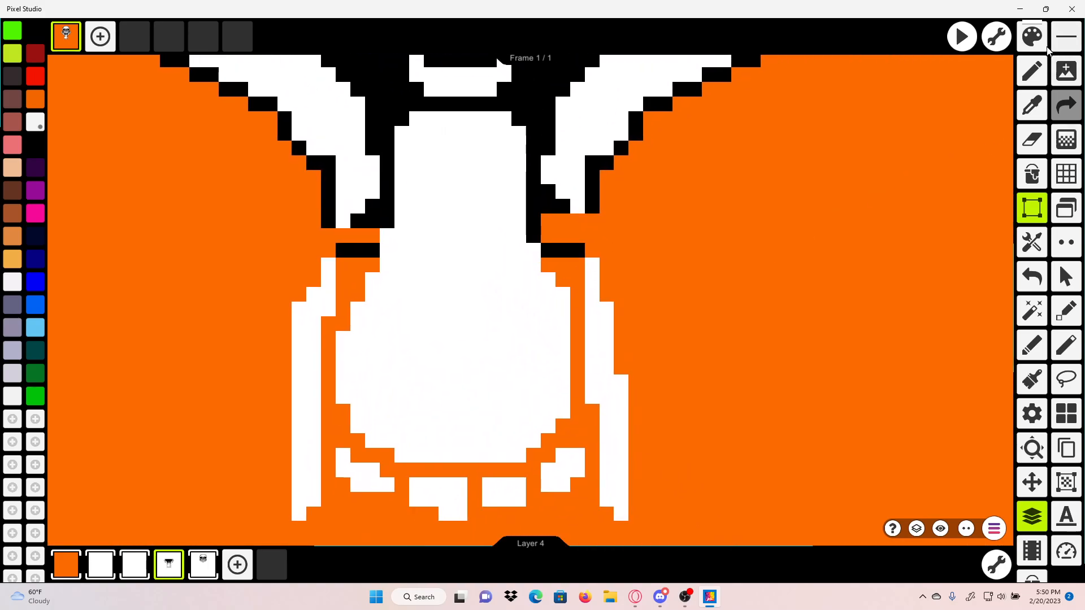
# Step: Extend the tops of both white side strips one pixel upward
pyautogui.click(1033, 69)
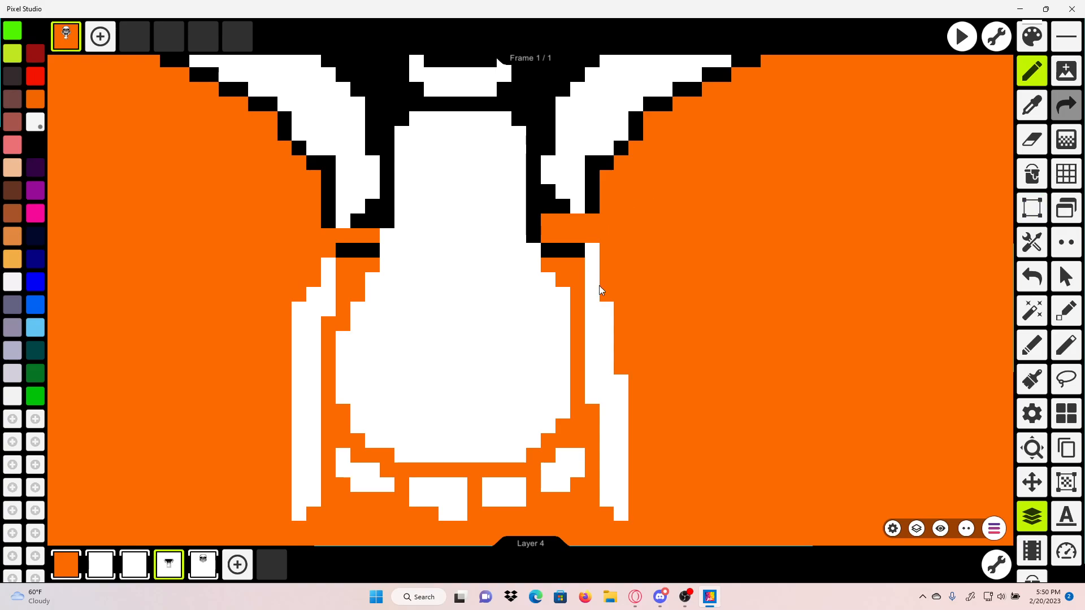
pyautogui.click(330, 250)
pyautogui.moveTo(338, 255)
pyautogui.mouseDown()
pyautogui.moveTo(461, 245)
pyautogui.moveTo(556, 210)
pyautogui.mouseUp()
pyautogui.scroll(-2, 461, 264)
pyautogui.scroll(4, 461, 266)
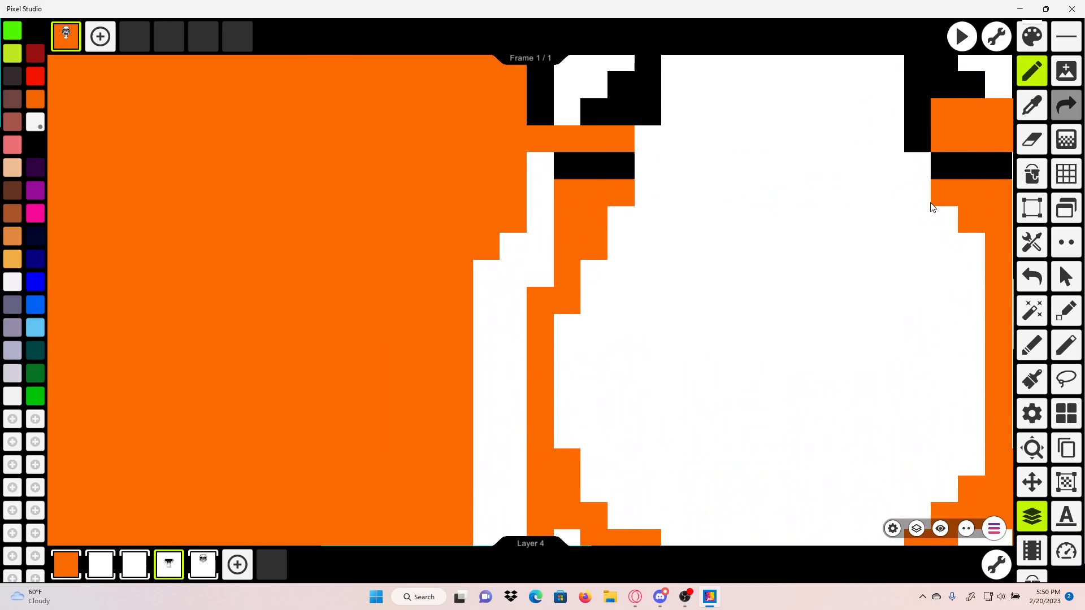
# Step: Erase the five-pixel column on the torso's left bulge and one pixel at its upper right edge
pyautogui.click(1034, 147)
pyautogui.moveTo(551, 432)
pyautogui.mouseDown()
pyautogui.moveTo(566, 381)
pyautogui.moveTo(561, 317)
pyautogui.mouseUp()
pyautogui.scroll(-2, 563, 321)
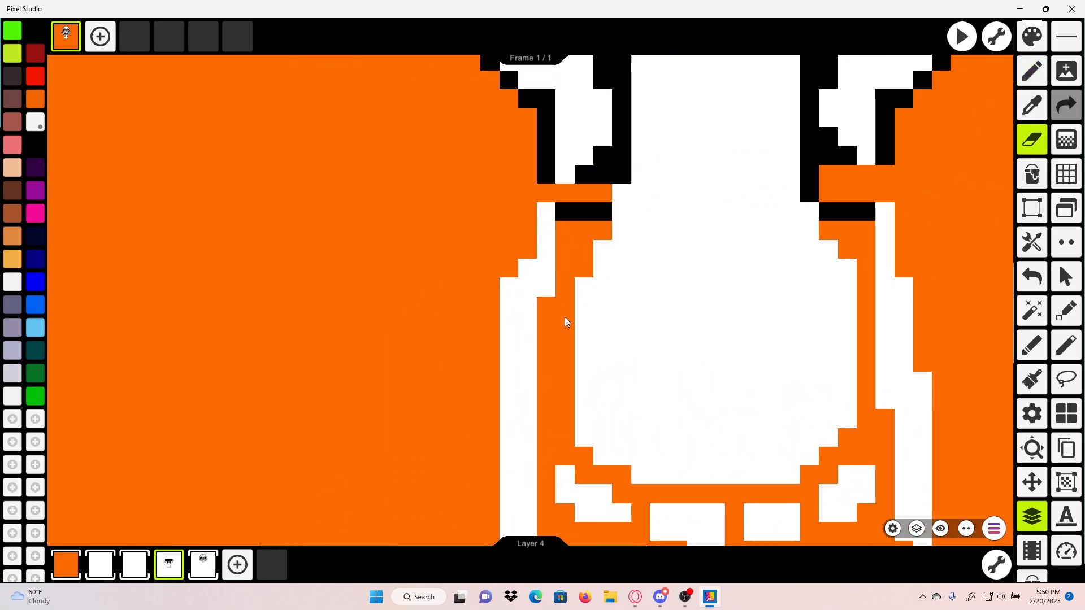
pyautogui.scroll(3, 564, 323)
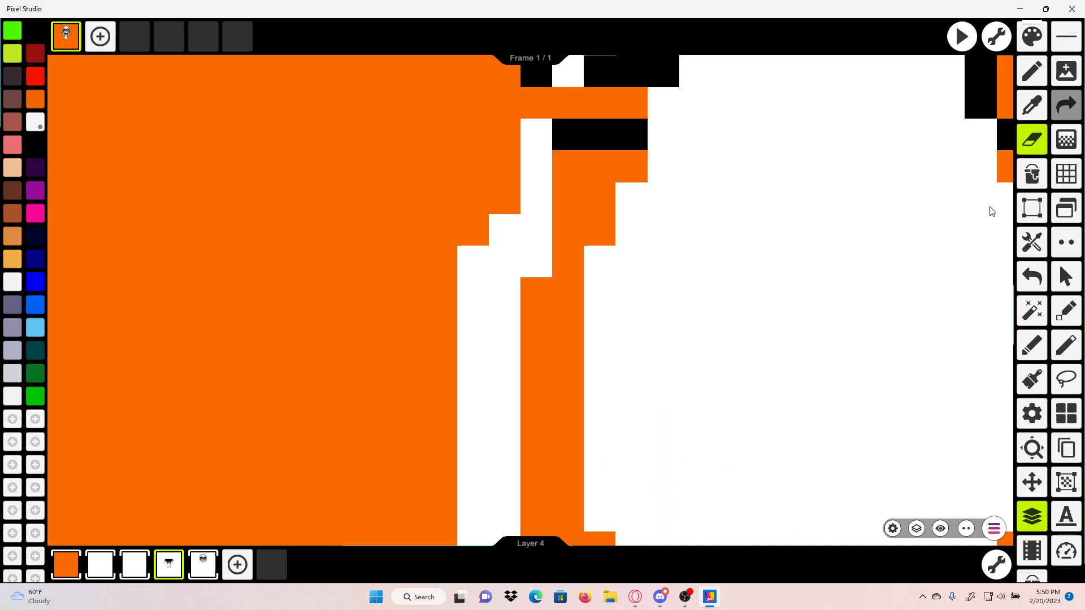
pyautogui.click(1009, 210)
# Step: Move a 7x4 section of the left strip one pixel toward the torso and erase the protruding outer pixels above it
pyautogui.click(1032, 209)
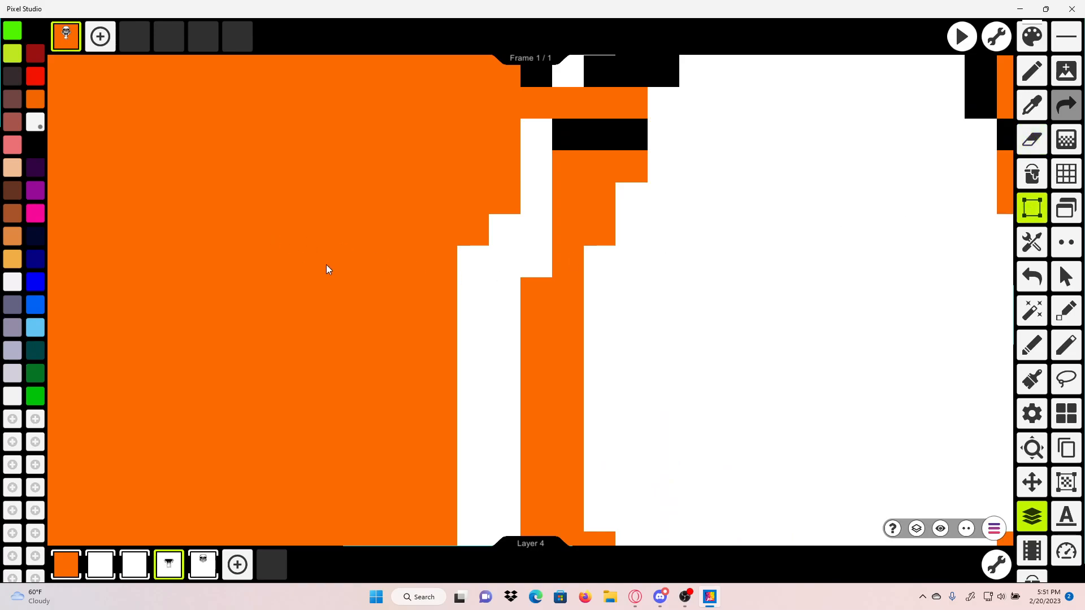
pyautogui.moveTo(331, 280); pyautogui.dragTo(546, 384)
pyautogui.moveTo(433, 325); pyautogui.dragTo(465, 324)
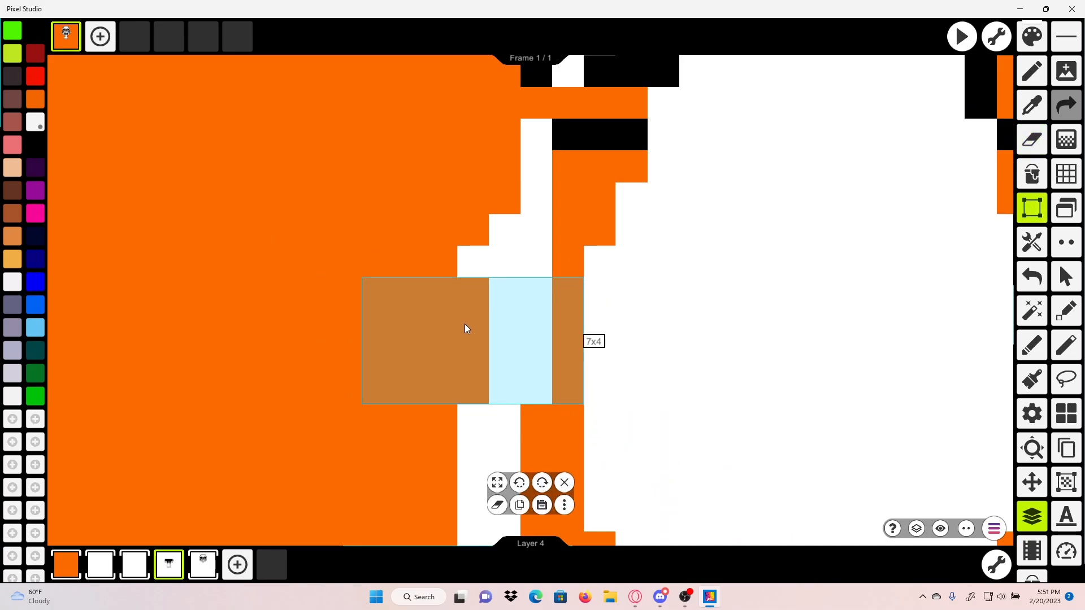
pyautogui.click(408, 179)
pyautogui.click(1032, 140)
pyautogui.click(488, 267)
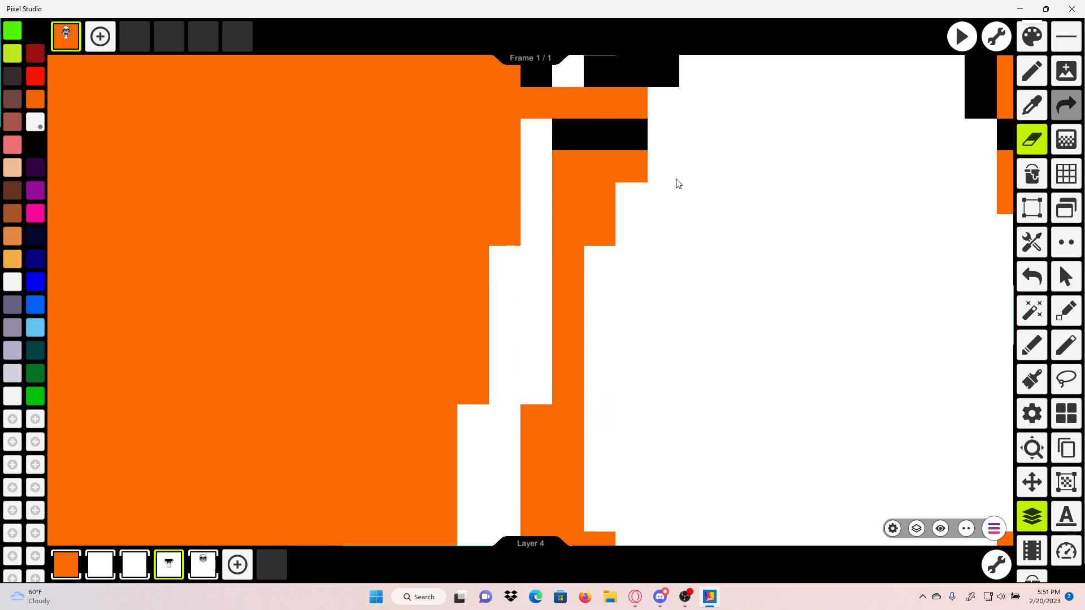
# Step: Shift the left strip's top three pixels one column inward by repainting and erasing, and add a pixel above the step below
pyautogui.click(1031, 73)
pyautogui.moveTo(565, 212); pyautogui.dragTo(564, 138)
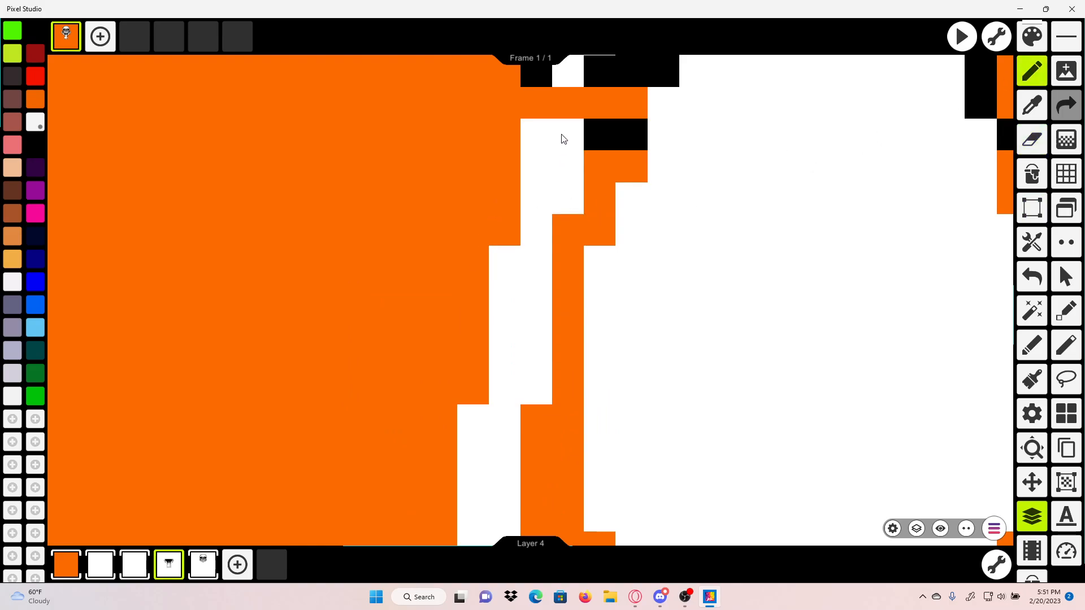
pyautogui.click(1032, 140)
pyautogui.click(537, 195)
pyautogui.scroll(-5, 573, 171)
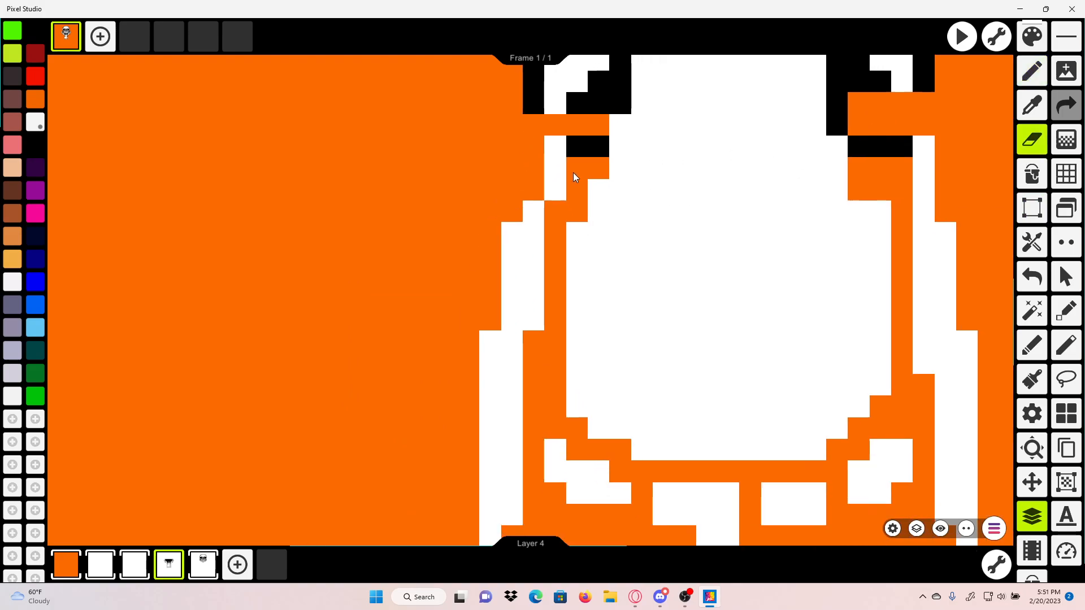
pyautogui.scroll(5, 775, 209)
pyautogui.click(1032, 72)
pyautogui.click(523, 187)
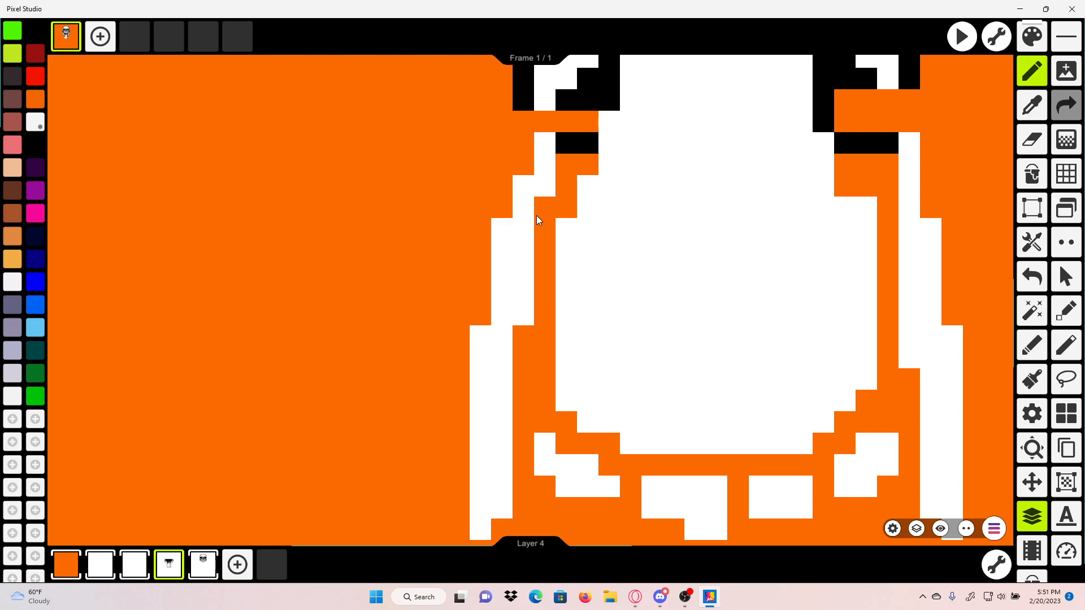
# Step: Extend the right strip's top one pixel in white and fill the gap between the right arm and torso with black
pyautogui.moveTo(671, 137); pyautogui.dragTo(581, 254)
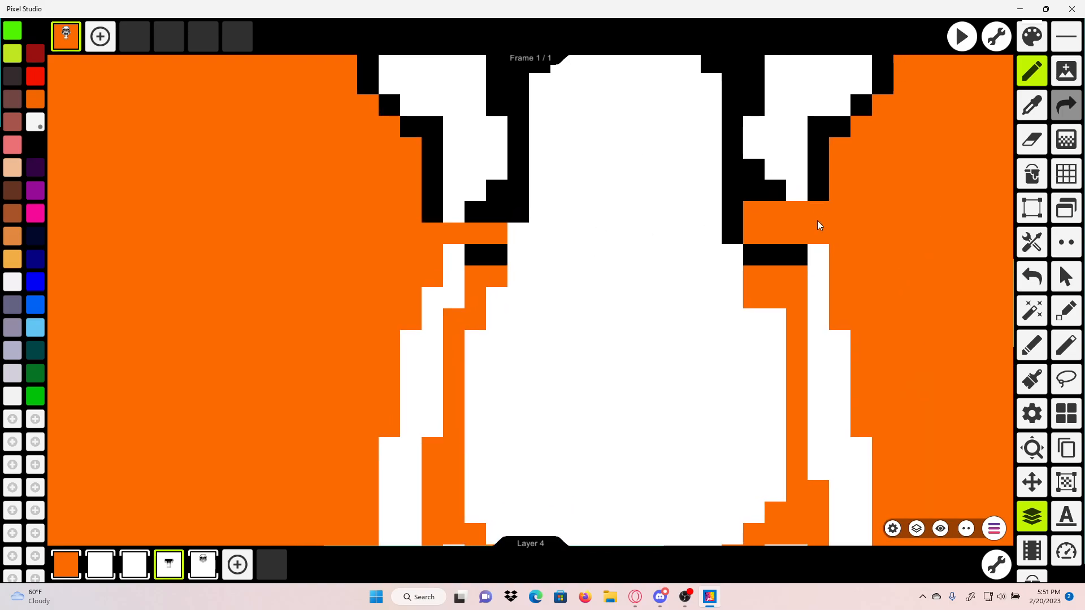
pyautogui.scroll(2, 819, 198)
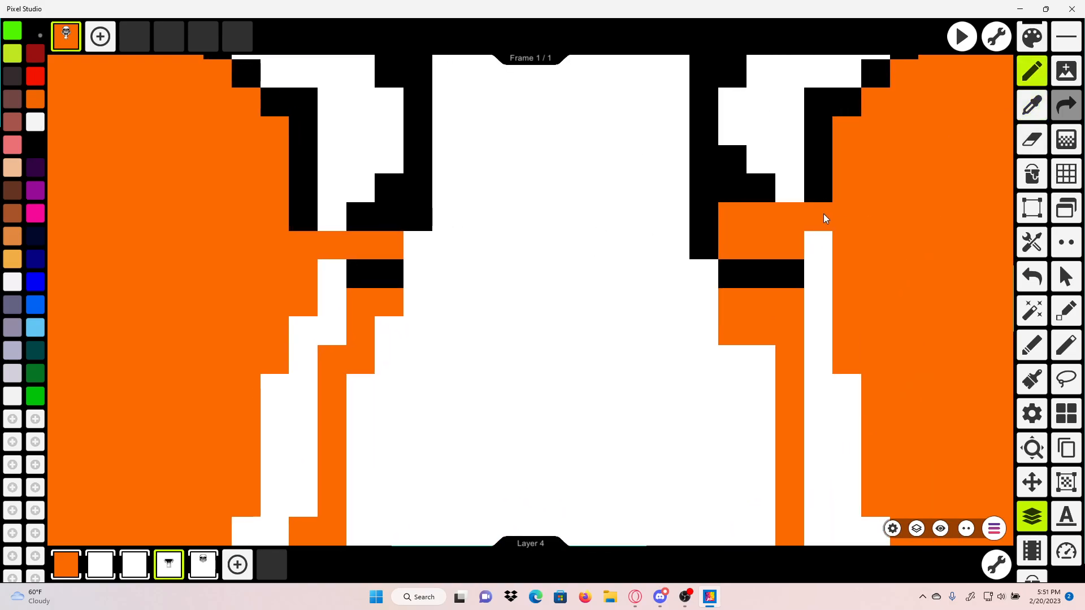
pyautogui.moveTo(789, 235); pyautogui.dragTo(792, 217)
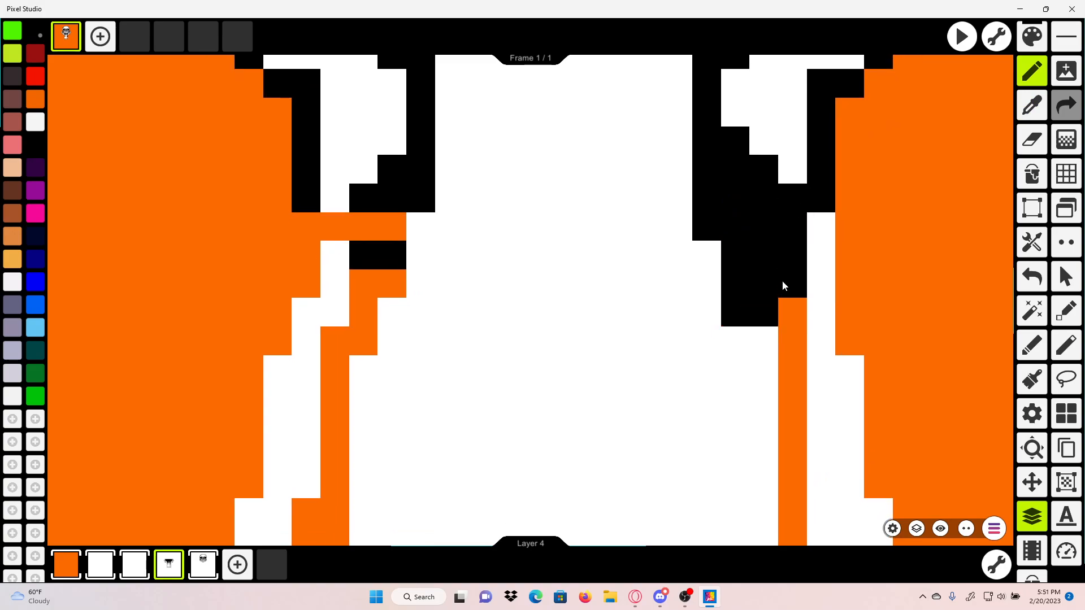
pyautogui.click(789, 308)
pyautogui.moveTo(788, 308); pyautogui.dragTo(789, 281)
# Step: Fill the gap under the left arm with black and extend its outer outline down to the strip's step
pyautogui.click(391, 203)
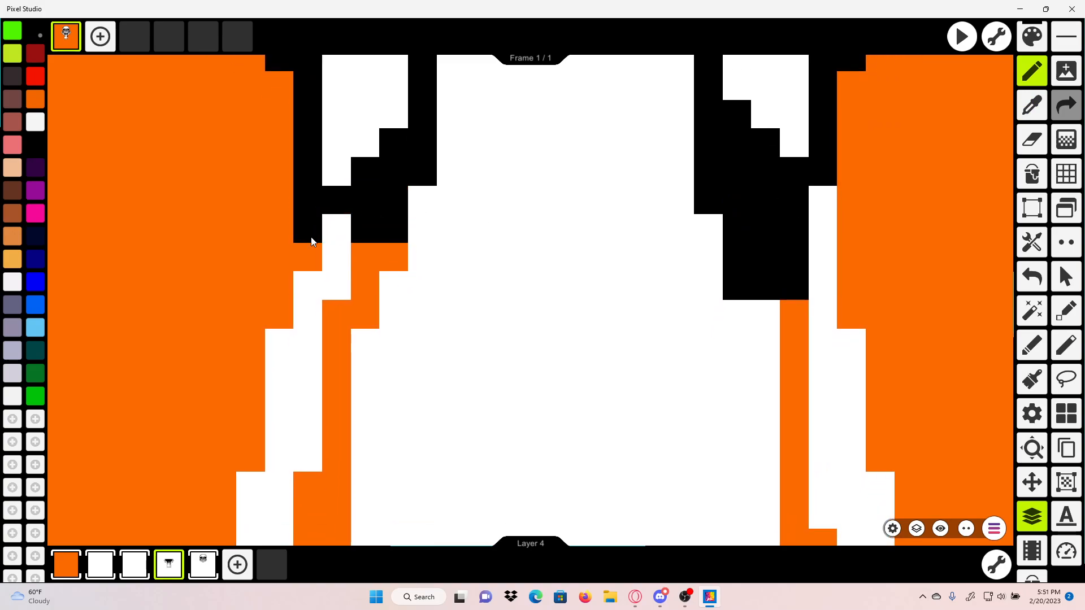
pyautogui.click(311, 254)
pyautogui.moveTo(336, 216); pyautogui.dragTo(432, 124)
# Step: Draw a black bottom line below the hem blocks joining both strips, and bucket-fill the space around the torso and blocks with black
pyautogui.scroll(-5, 496, 192)
pyautogui.scroll(3, 504, 311)
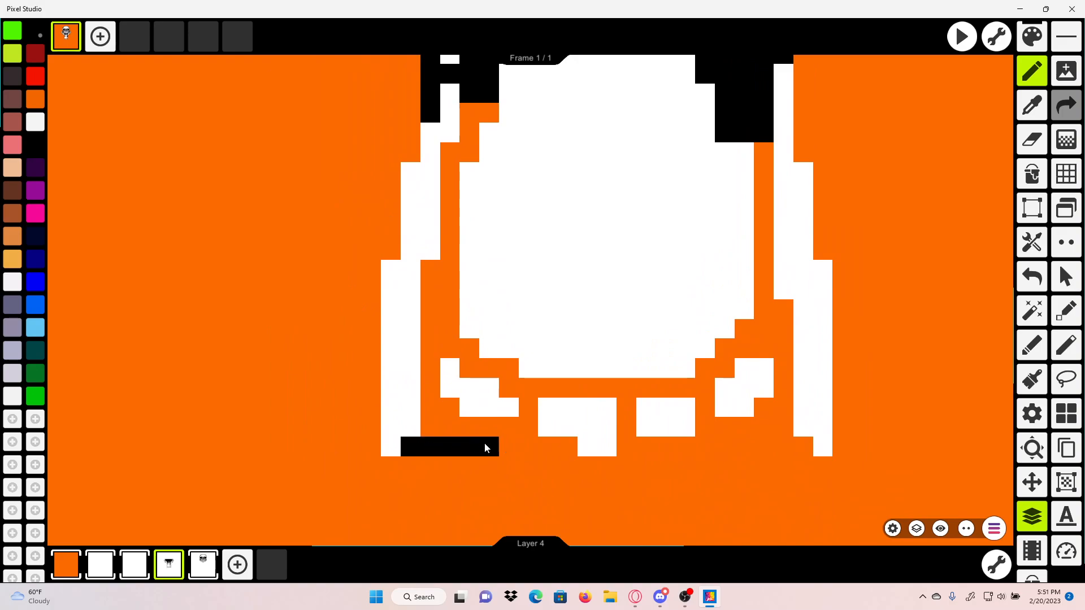
pyautogui.moveTo(566, 456); pyautogui.dragTo(806, 450)
pyautogui.click(1032, 175)
pyautogui.click(740, 328)
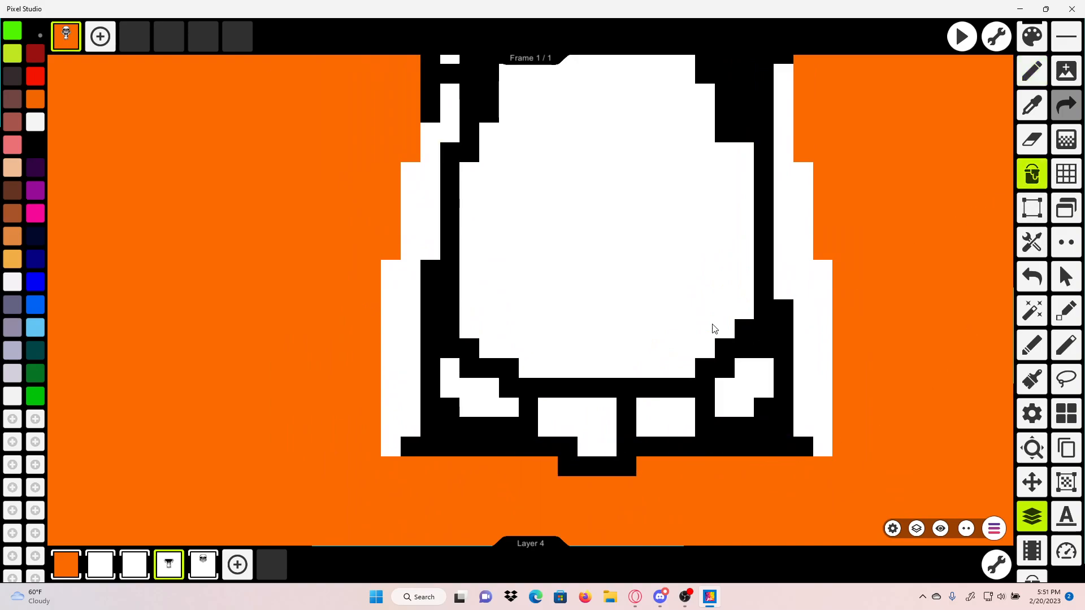
# Step: Outline the right strip's stepped outer edge and foot with a one-pixel black line
pyautogui.scroll(-3, 667, 316)
pyautogui.scroll(-2, 670, 291)
pyautogui.scroll(2, 675, 280)
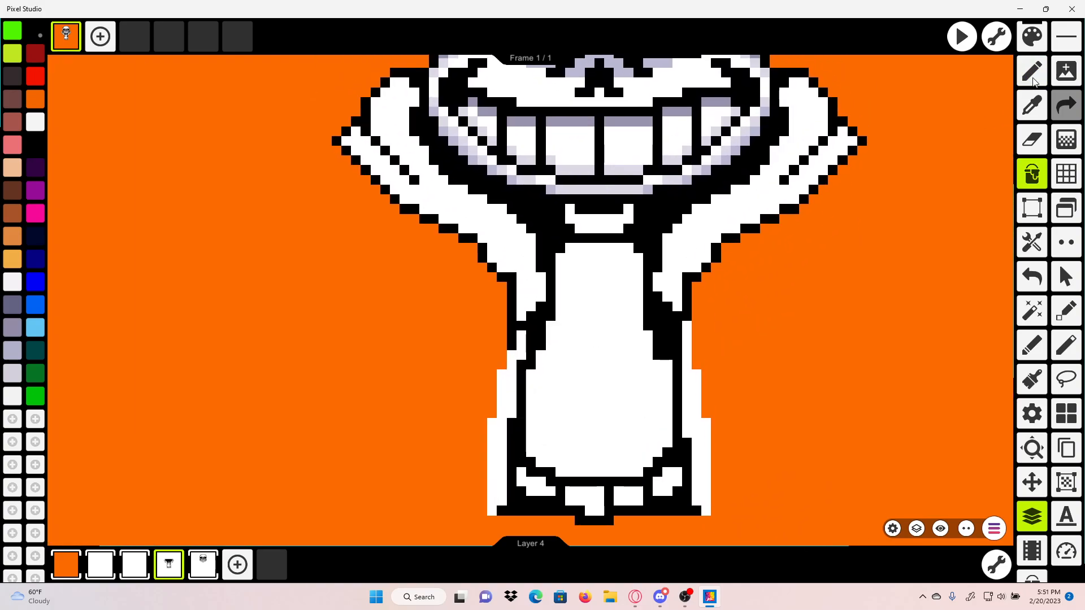
pyautogui.click(1032, 71)
pyautogui.scroll(3, 661, 415)
pyautogui.scroll(3, 633, 408)
pyautogui.moveTo(684, 156); pyautogui.dragTo(685, 269)
pyautogui.moveTo(666, 228); pyautogui.dragTo(630, 143)
pyautogui.moveTo(674, 184)
pyautogui.mouseDown()
pyautogui.moveTo(677, 287)
pyautogui.moveTo(665, 225)
pyautogui.moveTo(656, 277)
pyautogui.mouseUp()
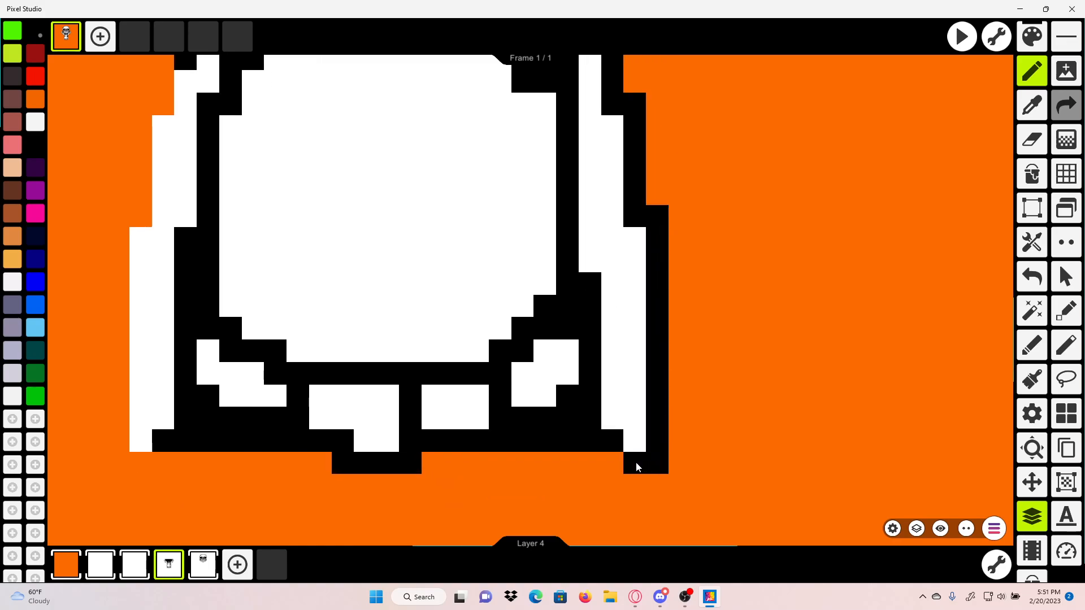
# Step: Outline the left strip's foot and stepped outer edge with a one-pixel black line up to the existing outline
pyautogui.moveTo(185, 336); pyautogui.dragTo(498, 315)
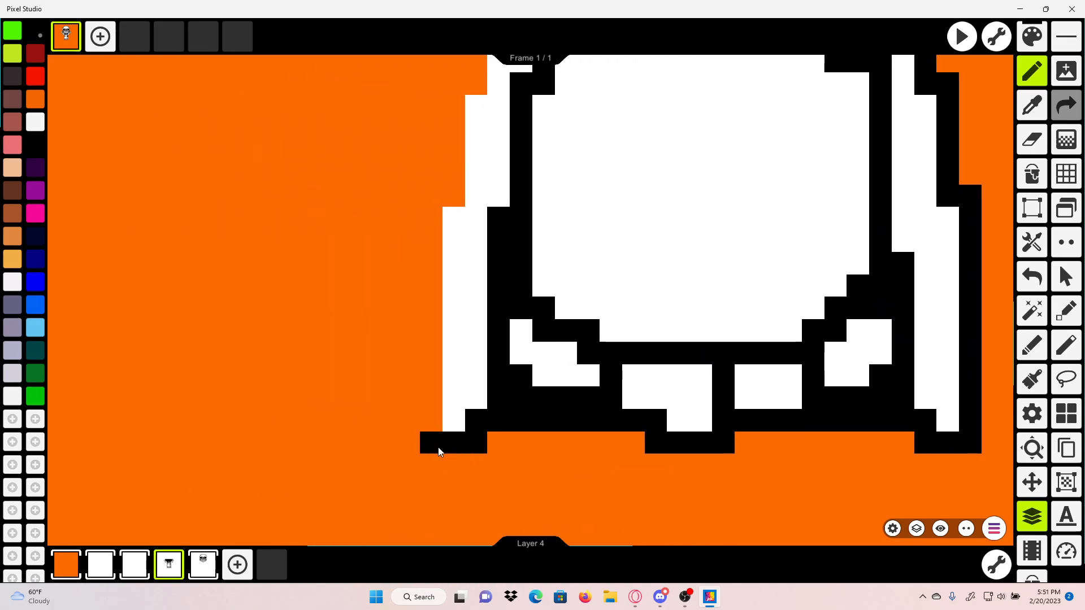
pyautogui.moveTo(439, 446); pyautogui.dragTo(423, 344)
pyautogui.moveTo(423, 225); pyautogui.dragTo(427, 198)
pyautogui.moveTo(431, 207)
pyautogui.mouseDown()
pyautogui.moveTo(431, 442)
pyautogui.moveTo(451, 439)
pyautogui.moveTo(462, 320)
pyautogui.mouseUp()
pyautogui.scroll(-5, 478, 283)
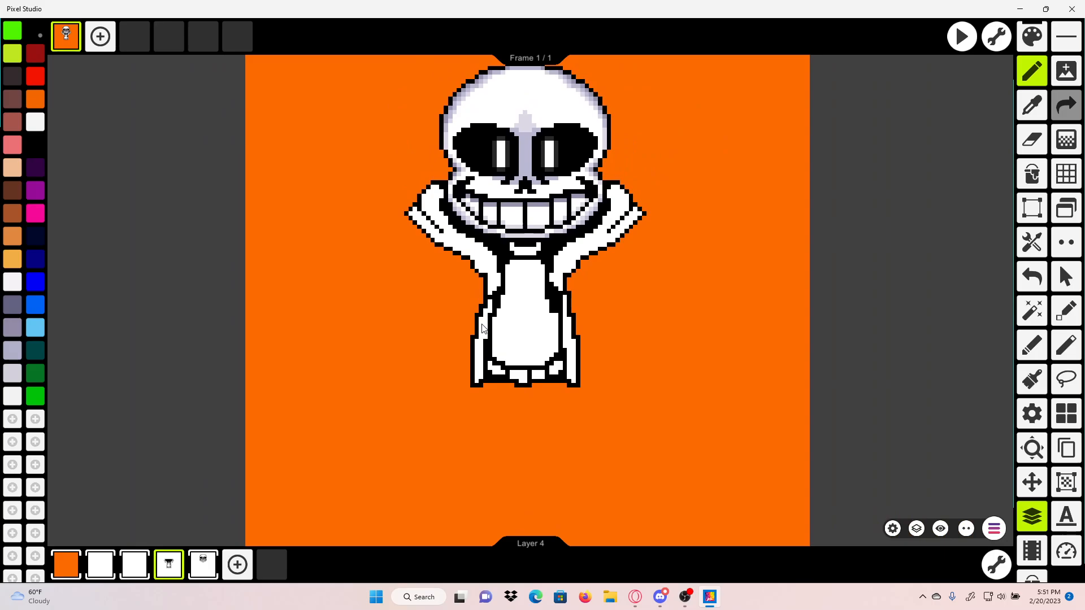
# Step: Trim the excess black along the torso's upper right edge by painting it white, leaving a narrow stepped outline
pyautogui.scroll(5, 648, 306)
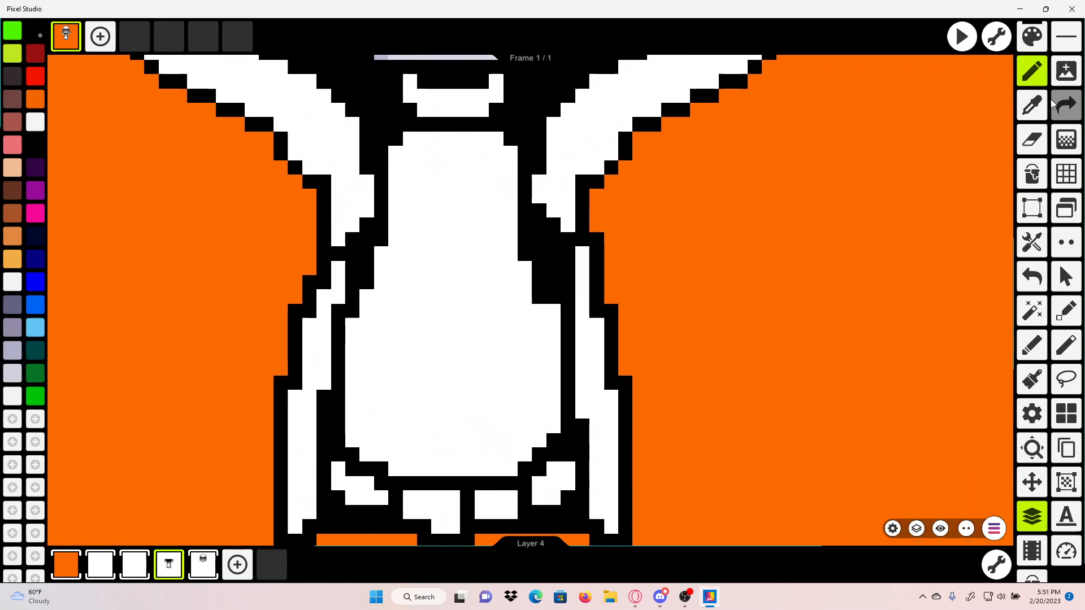
pyautogui.scroll(2, 526, 354)
pyautogui.scroll(-2, 511, 317)
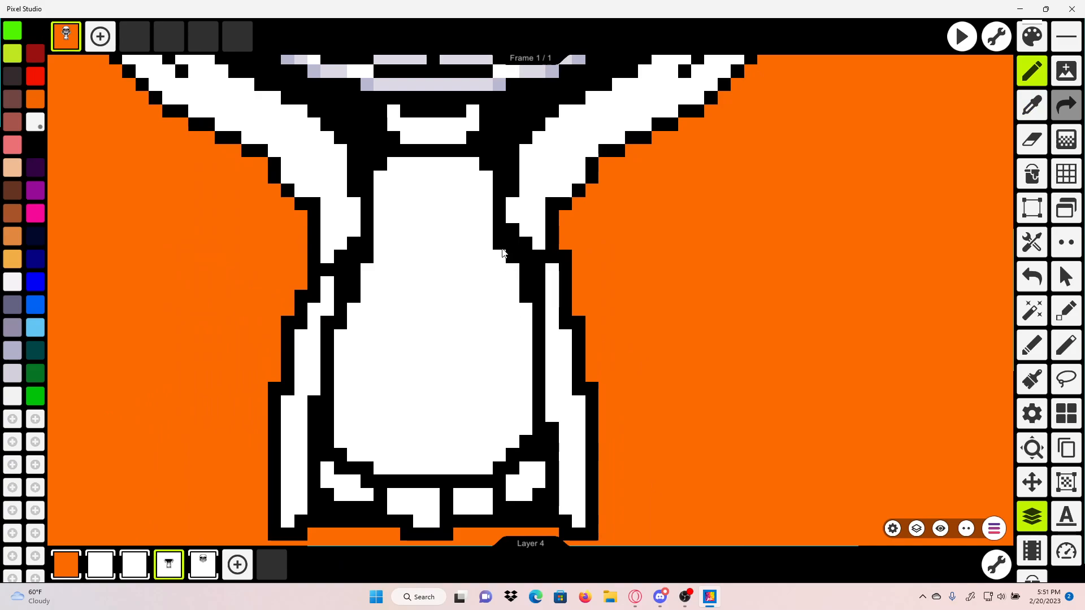
pyautogui.click(501, 246)
pyautogui.scroll(-3, 525, 282)
pyautogui.scroll(2, 531, 311)
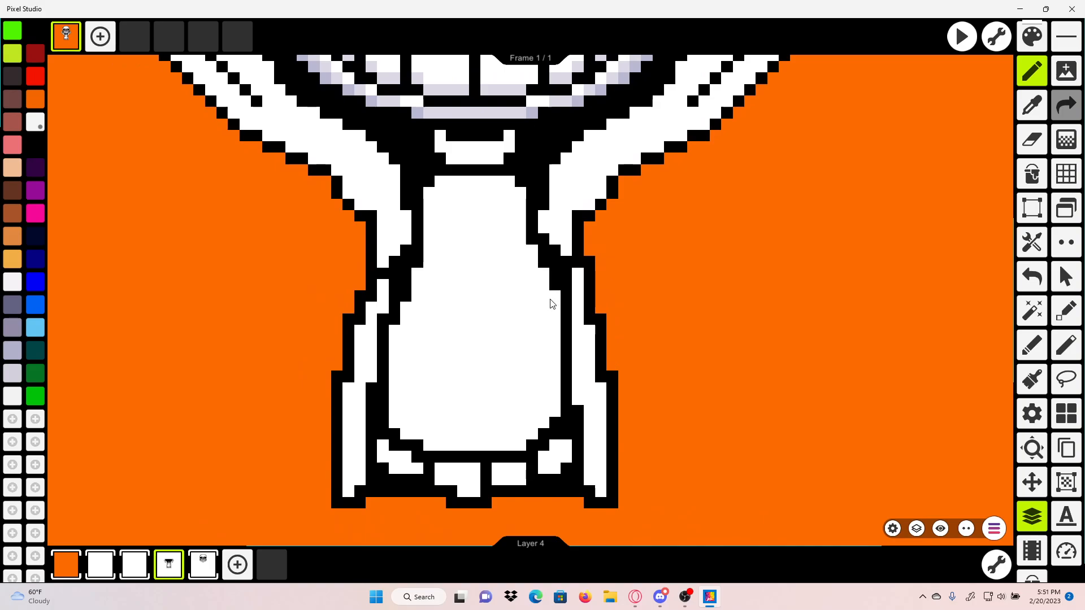
pyautogui.scroll(-1, 413, 298)
pyautogui.scroll(1, 415, 283)
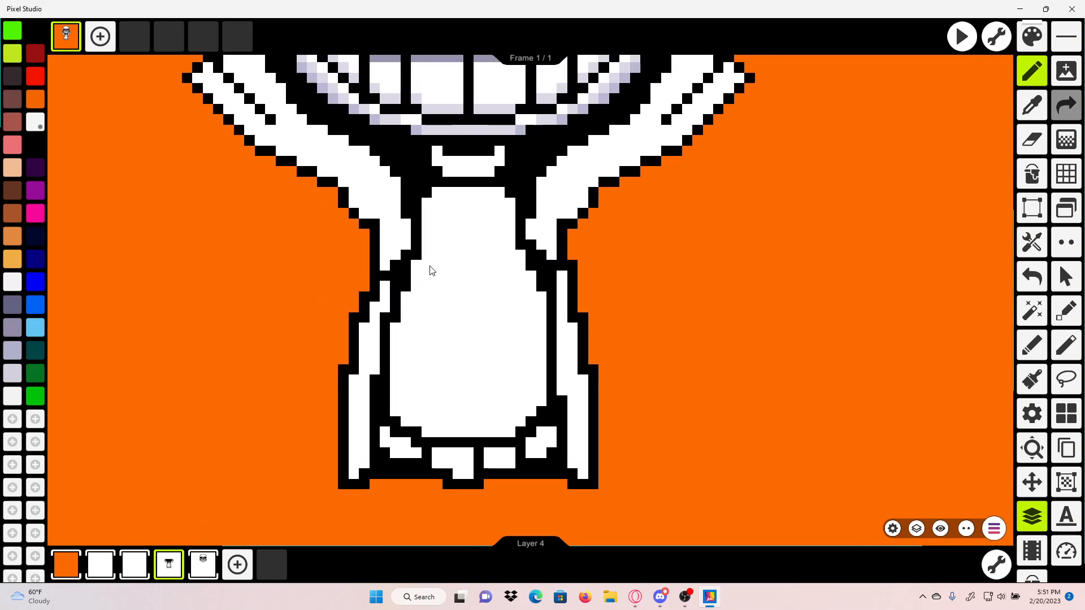
# Step: Pick black from the outline and draw a short stepped crease line across the lower torso
pyautogui.scroll(-2, 452, 271)
pyautogui.moveTo(470, 271); pyautogui.dragTo(499, 272)
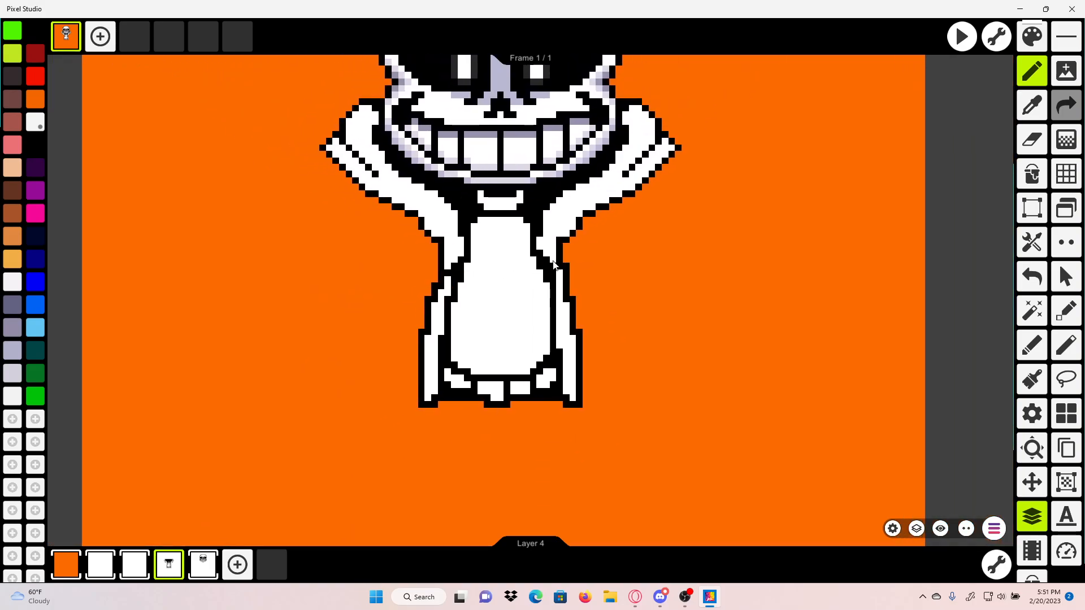
pyautogui.click(1032, 106)
pyautogui.scroll(-1, 692, 307)
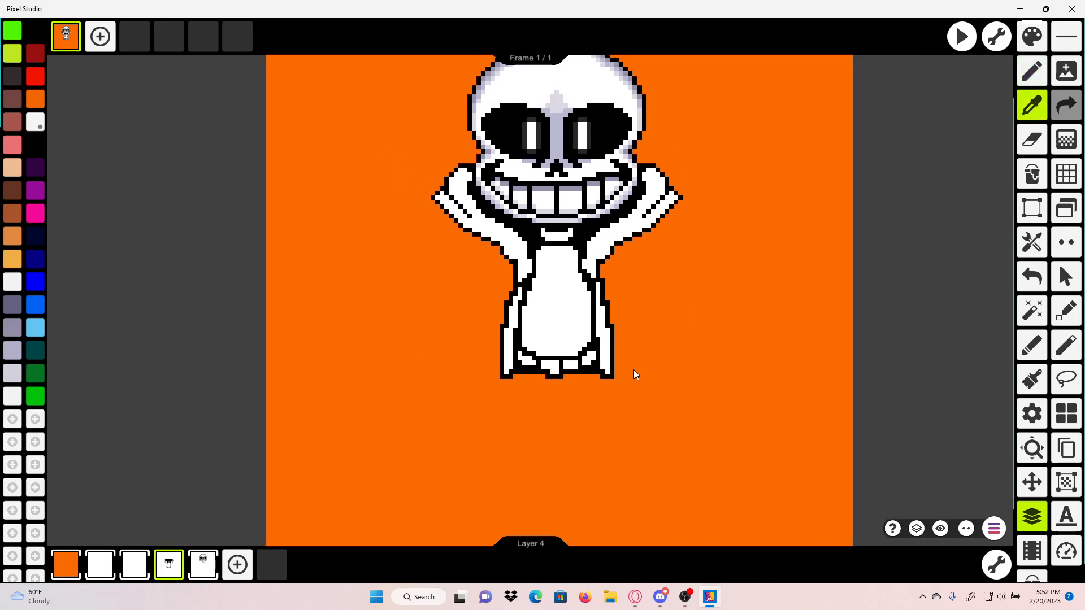
pyautogui.scroll(2, 579, 243)
pyautogui.moveTo(593, 310); pyautogui.dragTo(586, 236)
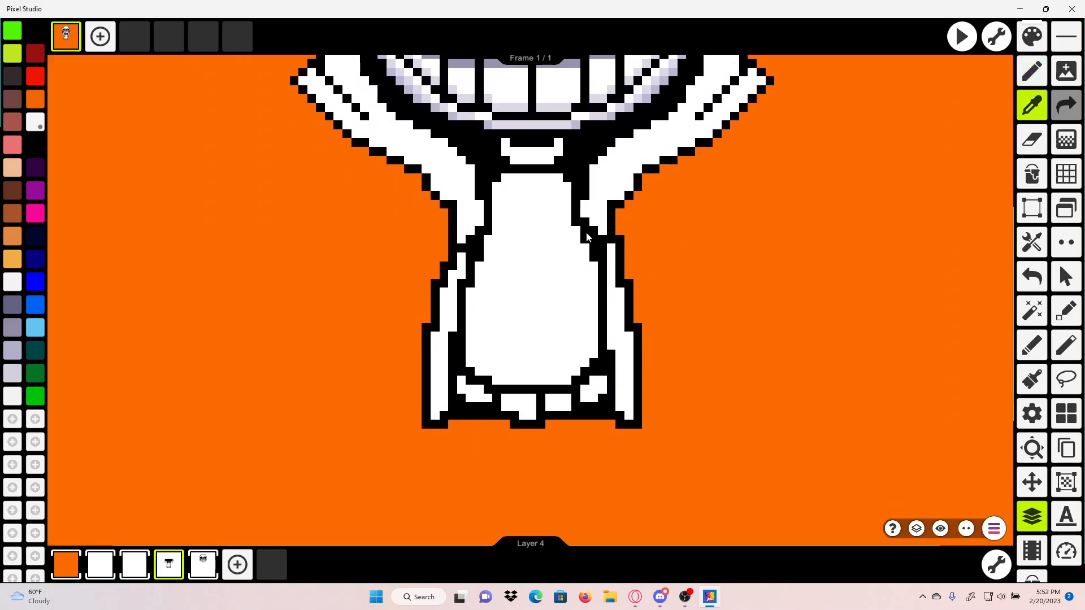
pyautogui.click(587, 235)
pyautogui.scroll(1, 587, 237)
pyautogui.moveTo(545, 289); pyautogui.dragTo(473, 334)
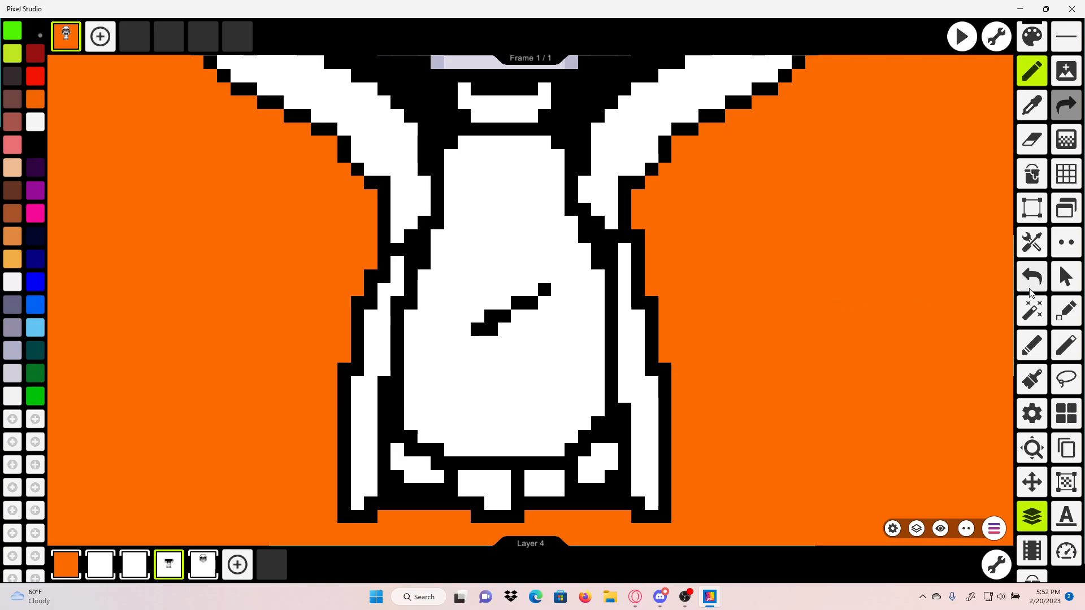
pyautogui.click(1032, 276)
pyautogui.moveTo(464, 396); pyautogui.dragTo(558, 369)
pyautogui.moveTo(474, 226)
pyautogui.mouseDown()
pyautogui.moveTo(538, 196)
pyautogui.moveTo(589, 239)
pyautogui.moveTo(496, 319)
pyautogui.moveTo(580, 328)
pyautogui.mouseUp()
pyautogui.scroll(-3, 536, 198)
pyautogui.click(1033, 275)
pyautogui.scroll(2, 516, 252)
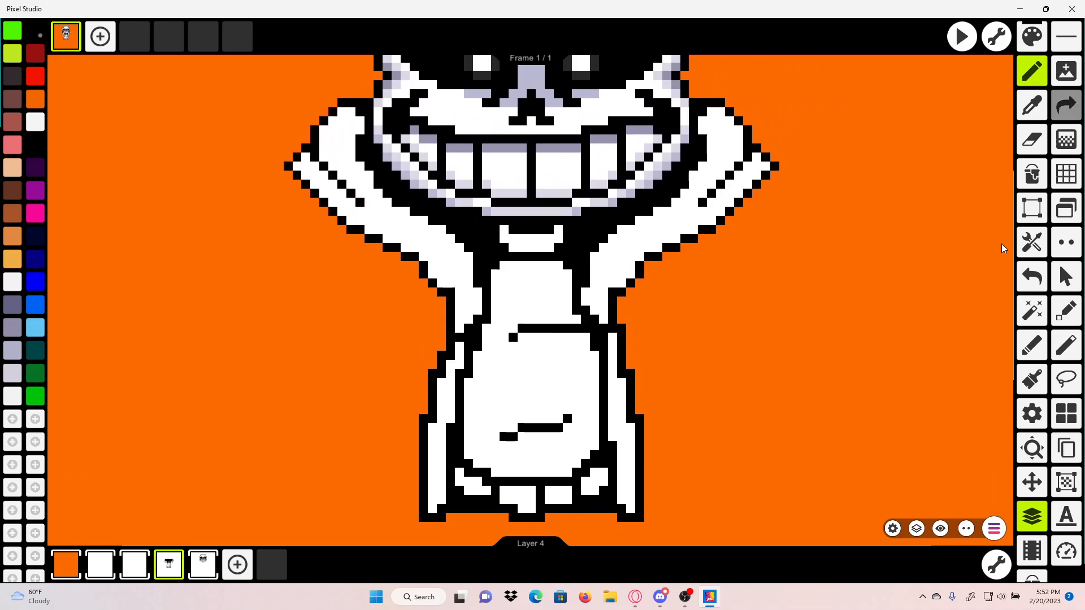
pyautogui.click(1043, 277)
pyautogui.scroll(2, 552, 308)
pyautogui.moveTo(519, 349)
pyautogui.mouseDown()
pyautogui.moveTo(541, 349)
pyautogui.moveTo(568, 321)
pyautogui.mouseUp()
pyautogui.scroll(-2, 642, 318)
pyautogui.click(1032, 272)
pyautogui.scroll(2, 531, 282)
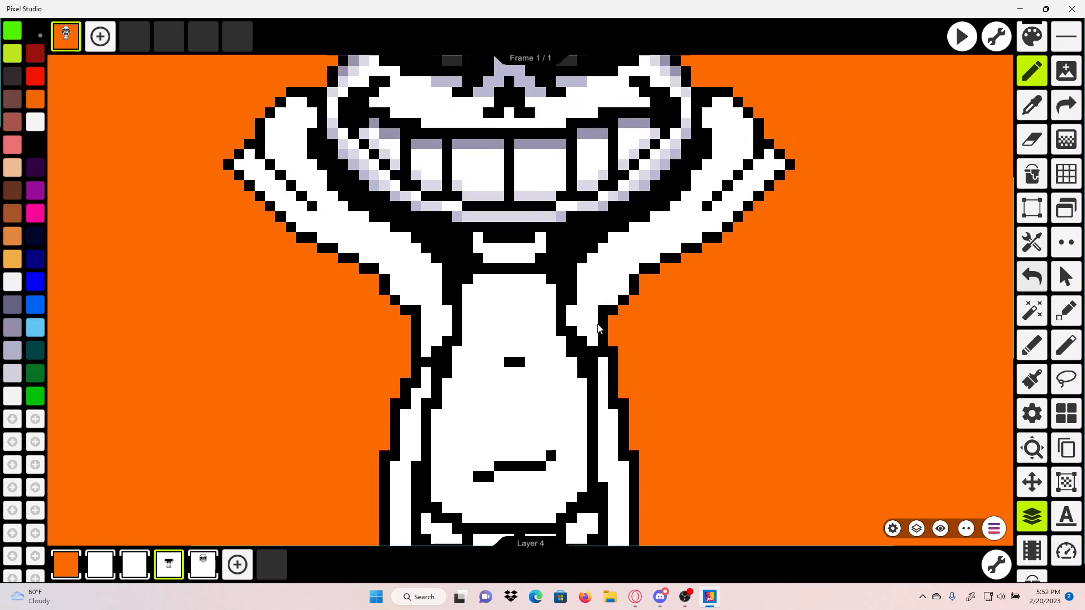
pyautogui.click(1042, 279)
# Step: Draw a short L-shaped black crease on the torso's left side below the left armpit
pyautogui.moveTo(759, 138); pyautogui.dragTo(751, 5)
pyautogui.scroll(2, 577, 257)
pyautogui.moveTo(577, 257); pyautogui.dragTo(545, 299)
pyautogui.moveTo(398, 210); pyautogui.dragTo(432, 228)
pyautogui.scroll(-2, 539, 231)
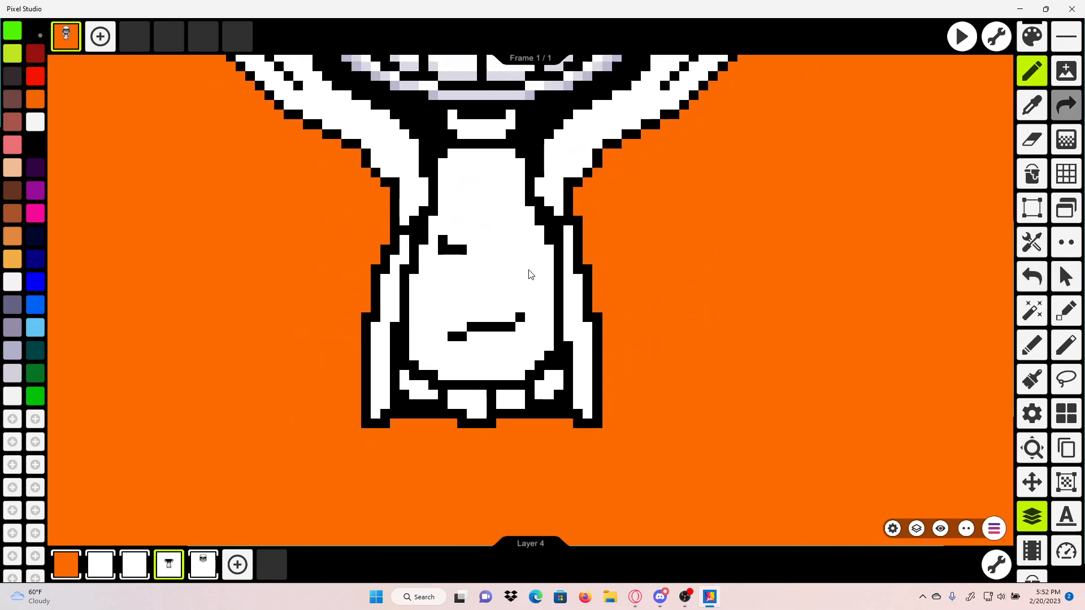
pyautogui.moveTo(518, 215); pyautogui.dragTo(478, 215)
pyautogui.click(1032, 276)
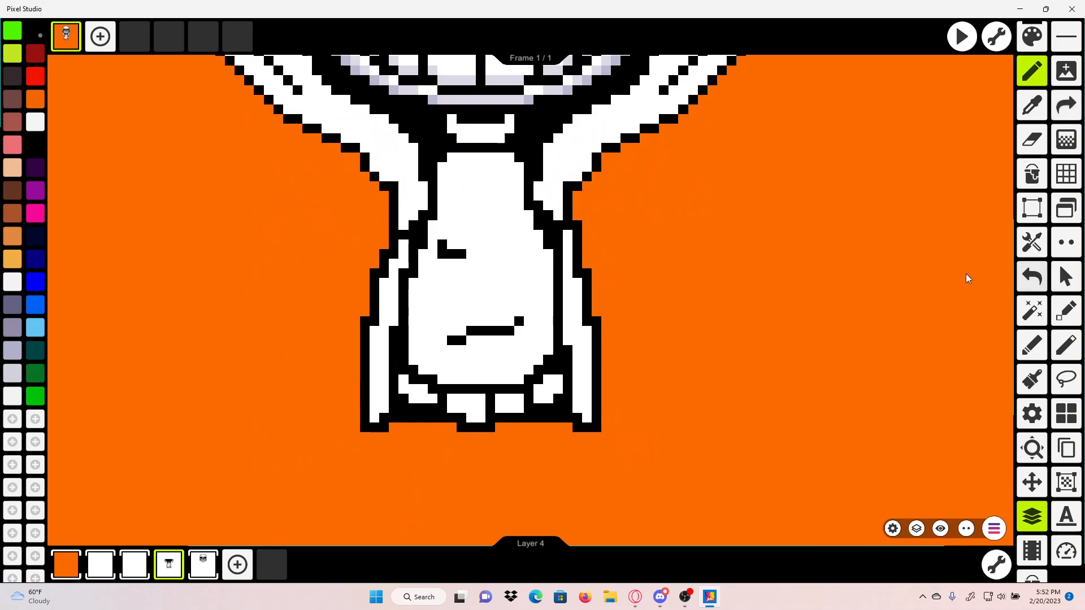
# Step: Draw a short stepped black crease on the upper right part of the torso
pyautogui.scroll(2, 504, 203)
pyautogui.moveTo(528, 176); pyautogui.dragTo(504, 196)
pyautogui.scroll(-3, 504, 196)
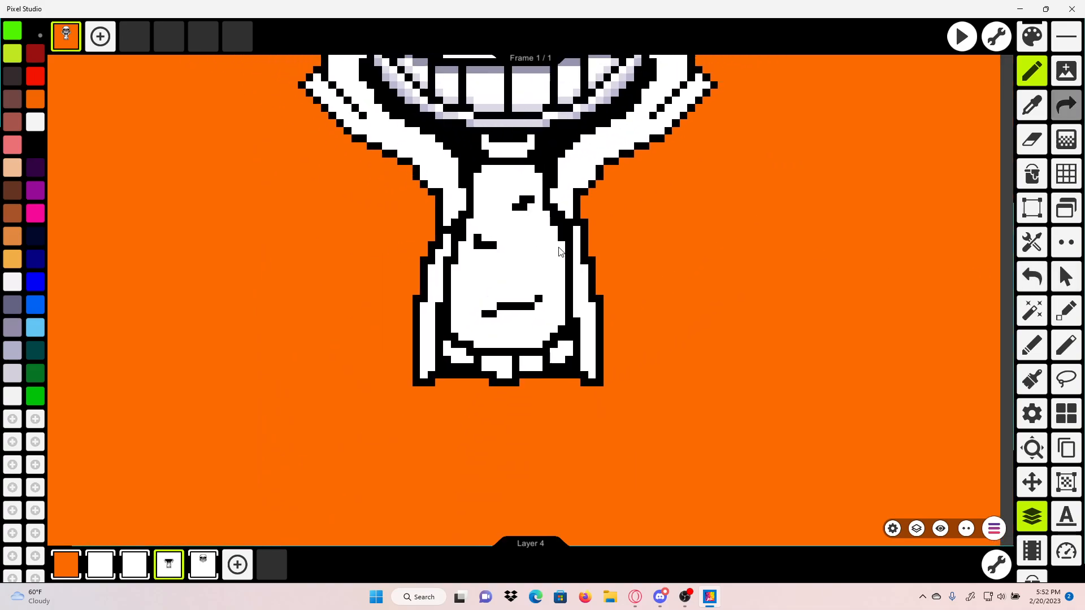
pyautogui.click(1030, 276)
pyautogui.scroll(3, 650, 279)
pyautogui.click(513, 299)
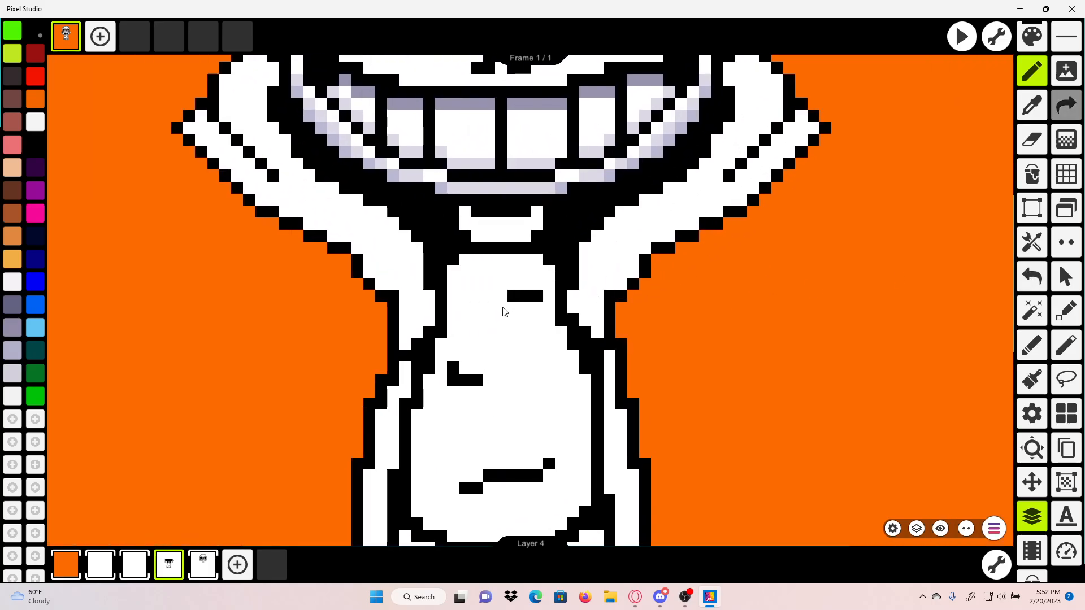
pyautogui.scroll(-3, 594, 316)
pyautogui.scroll(-2, 751, 339)
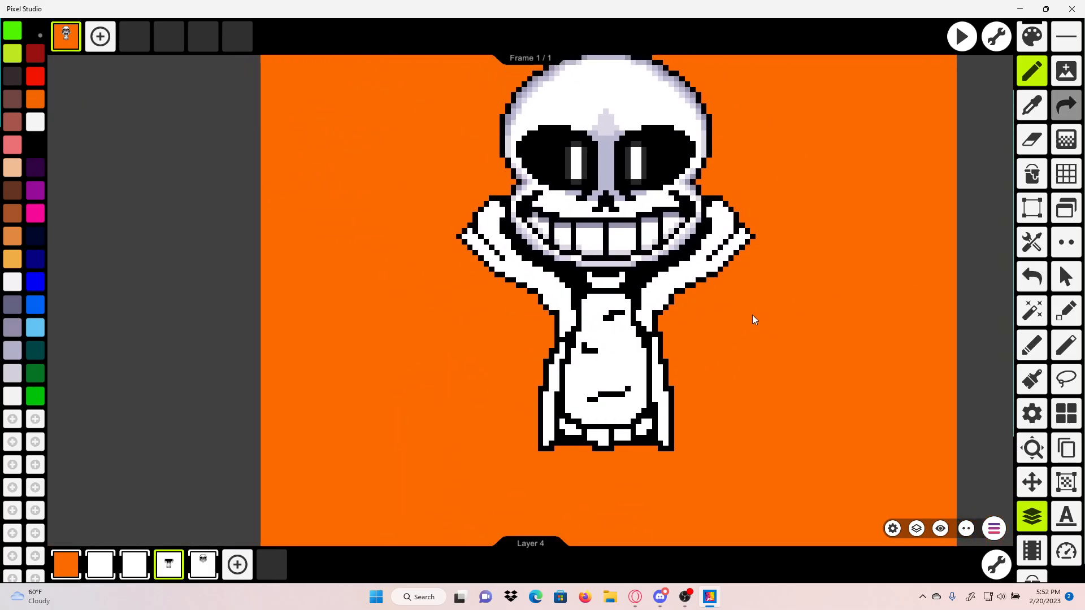
pyautogui.scroll(3, 661, 373)
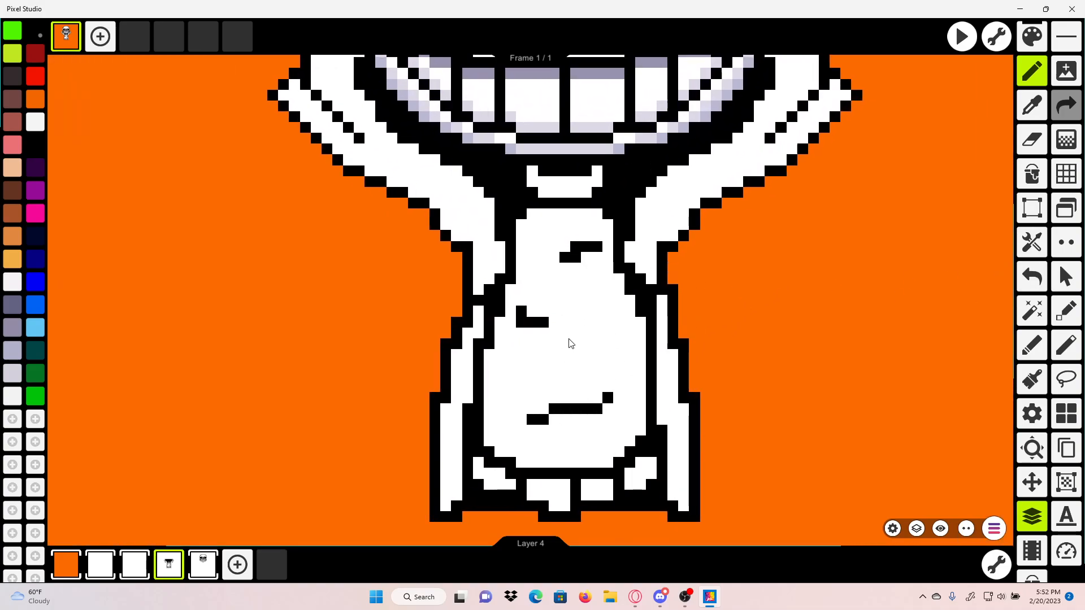
pyautogui.moveTo(586, 311)
pyautogui.mouseDown()
pyautogui.moveTo(533, 344)
pyautogui.moveTo(582, 366)
pyautogui.mouseUp()
pyautogui.click(1032, 277)
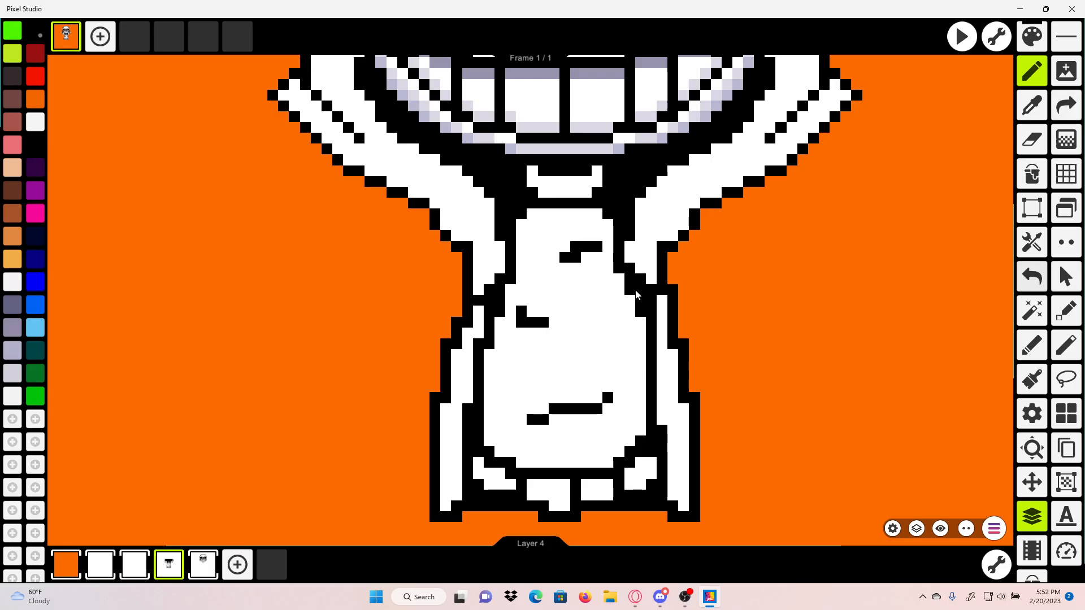
# Step: Pick white from the right strip as the drawing colour
pyautogui.scroll(-3, 525, 353)
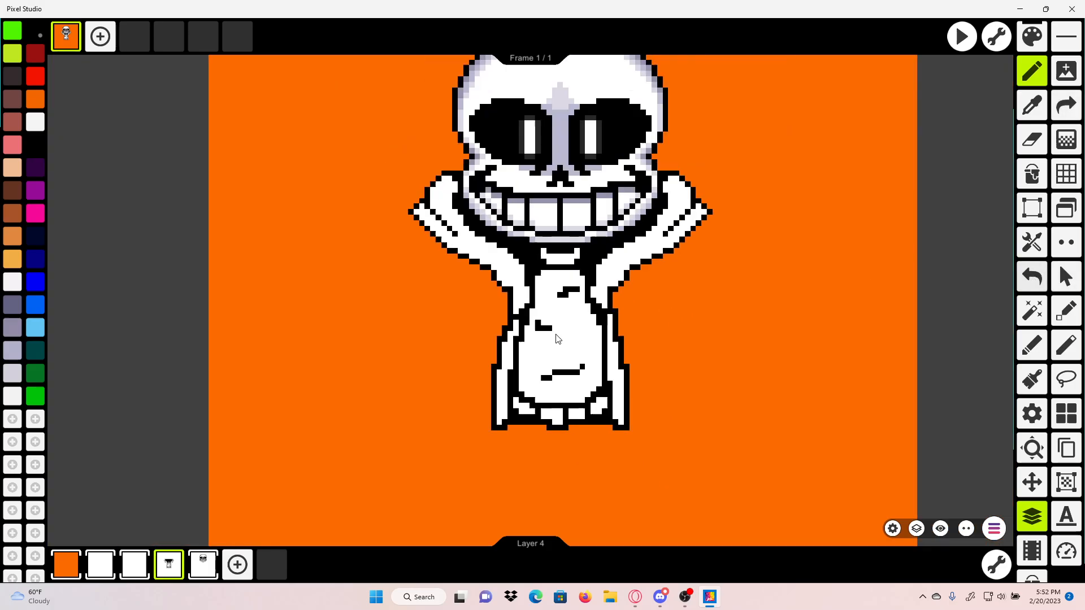
pyautogui.click(1032, 105)
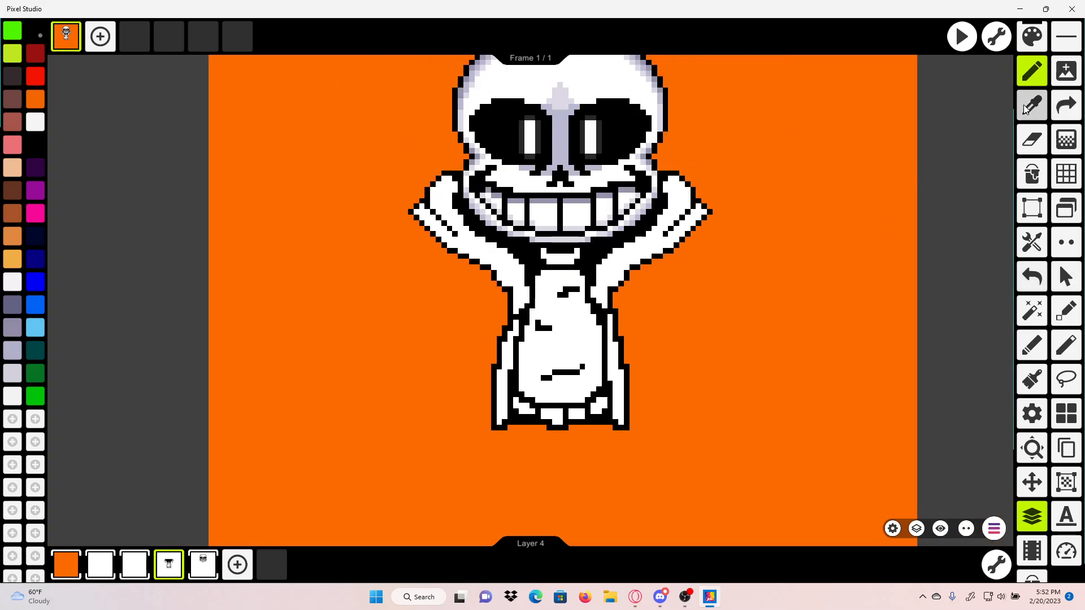
pyautogui.scroll(3, 623, 365)
pyautogui.click(575, 377)
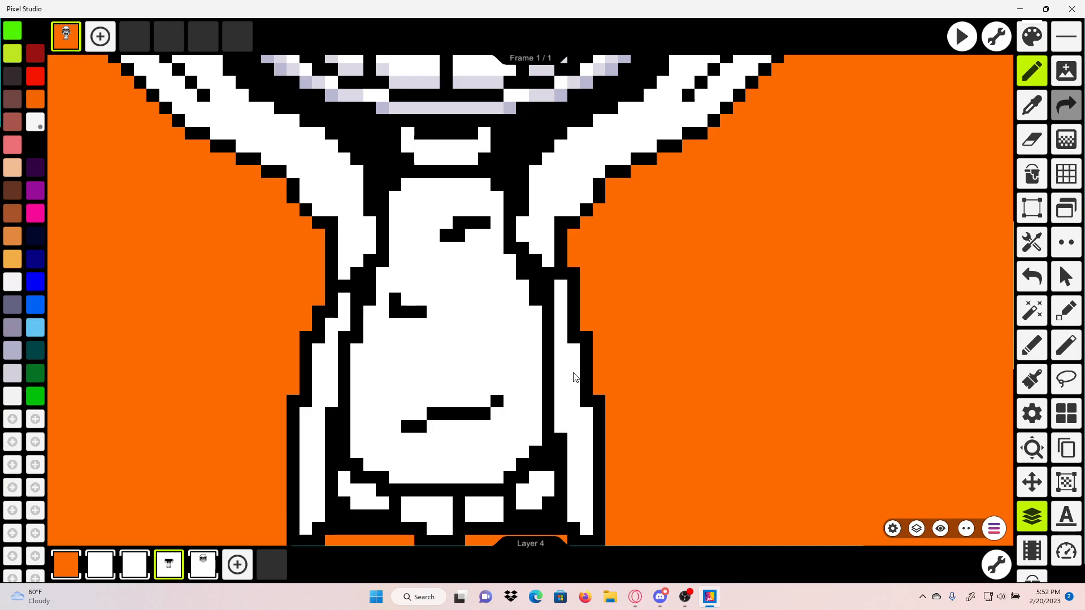
pyautogui.moveTo(635, 382)
pyautogui.mouseDown()
pyautogui.moveTo(581, 289)
pyautogui.moveTo(561, 291)
pyautogui.moveTo(630, 287)
pyautogui.mouseUp()
pyautogui.click(1038, 271)
pyautogui.moveTo(541, 294)
pyautogui.mouseDown()
pyautogui.moveTo(654, 307)
pyautogui.moveTo(683, 328)
pyautogui.mouseUp()
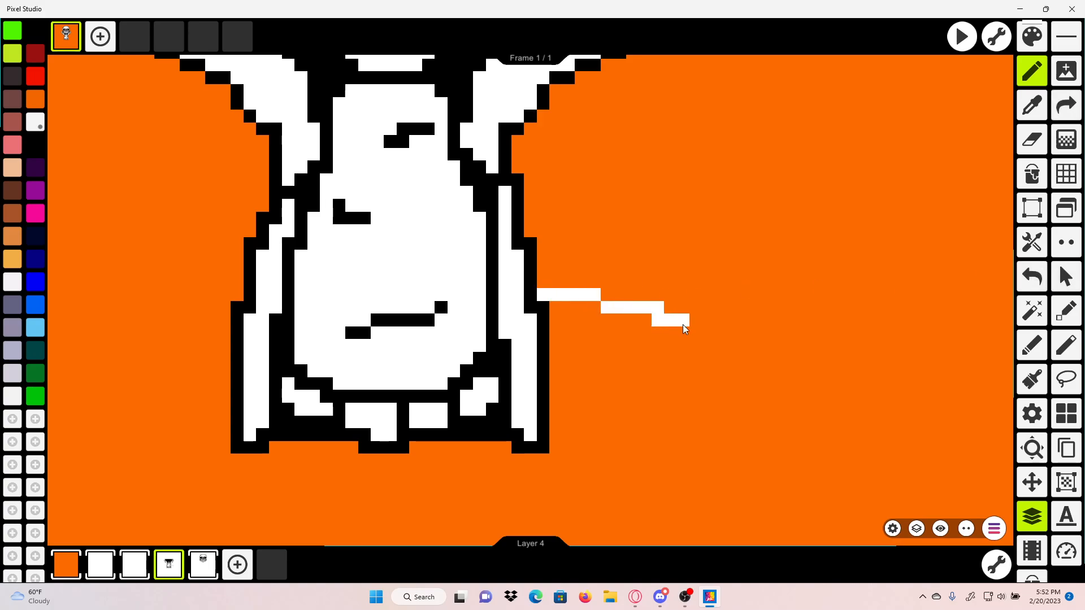
pyautogui.click(1032, 277)
# Step: Draw a rounded white outline bulging out from the right strip, from its lower step down to its foot
pyautogui.moveTo(541, 295)
pyautogui.mouseDown()
pyautogui.moveTo(646, 284)
pyautogui.moveTo(697, 326)
pyautogui.moveTo(709, 359)
pyautogui.moveTo(712, 402)
pyautogui.moveTo(689, 436)
pyautogui.moveTo(553, 448)
pyautogui.mouseUp()
pyautogui.scroll(-3, 605, 396)
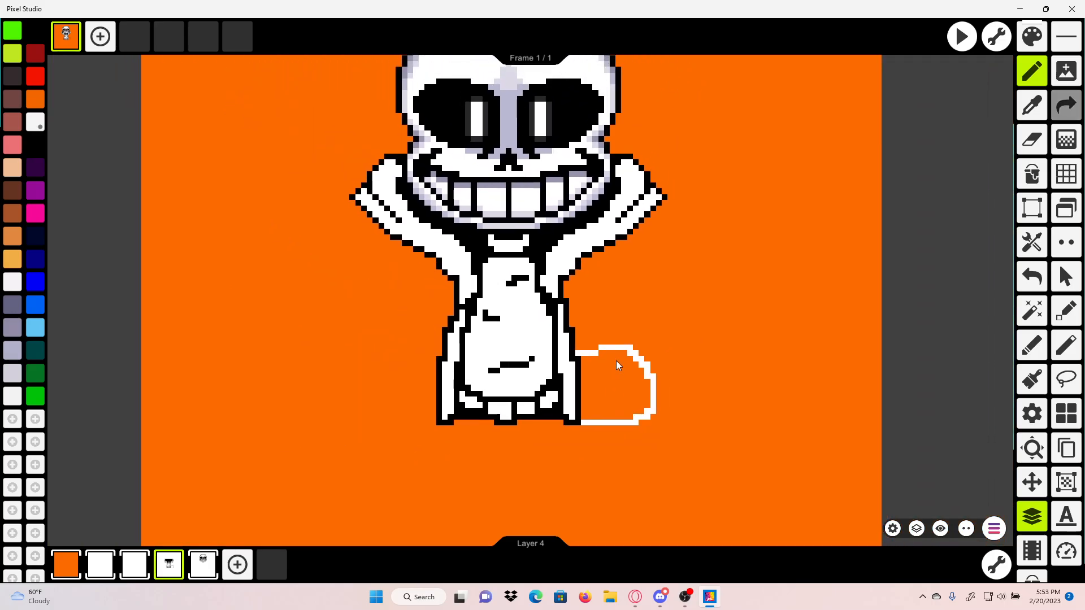
pyautogui.scroll(3, 616, 361)
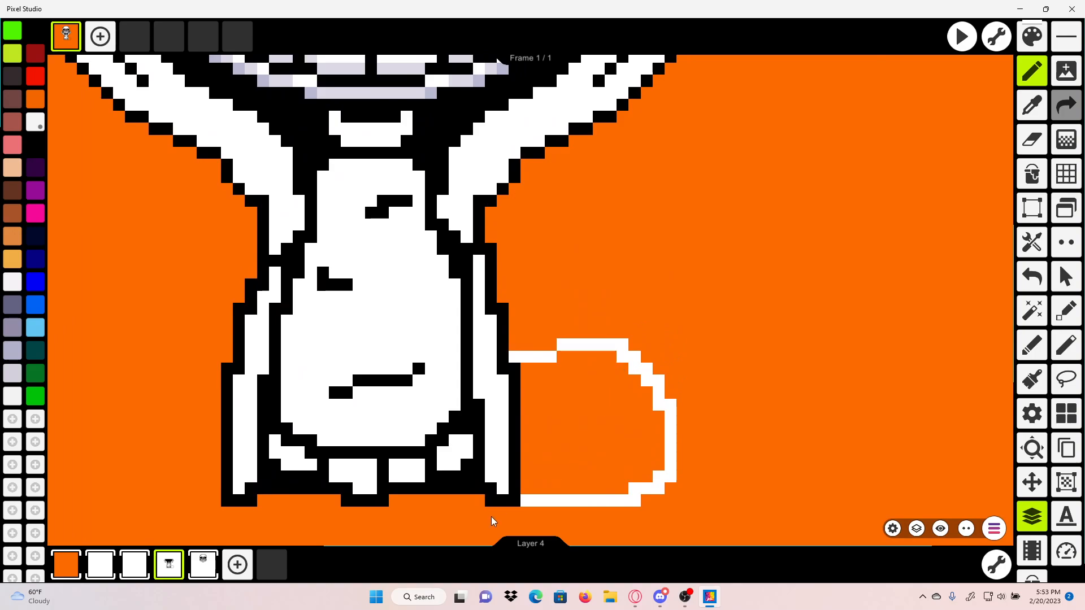
# Step: Erase surplus pixels at the rounded white outline's upper right corner to leave a thin stepped curve
pyautogui.moveTo(620, 346)
pyautogui.mouseDown()
pyautogui.moveTo(623, 416)
pyautogui.moveTo(672, 475)
pyautogui.mouseUp()
pyautogui.scroll(3, 656, 441)
pyautogui.press('e')
pyautogui.scroll(1, 599, 366)
pyautogui.moveTo(585, 445)
pyautogui.mouseDown()
pyautogui.moveTo(599, 366)
pyautogui.moveTo(564, 424)
pyautogui.moveTo(600, 474)
pyautogui.mouseUp()
pyautogui.click(558, 390)
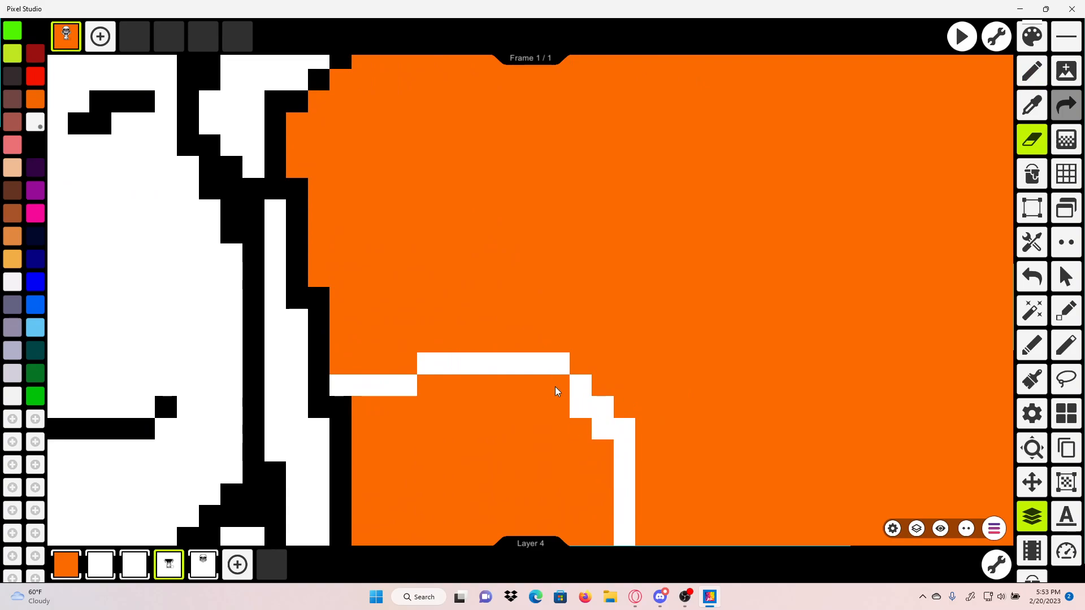
pyautogui.scroll(-2, 642, 287)
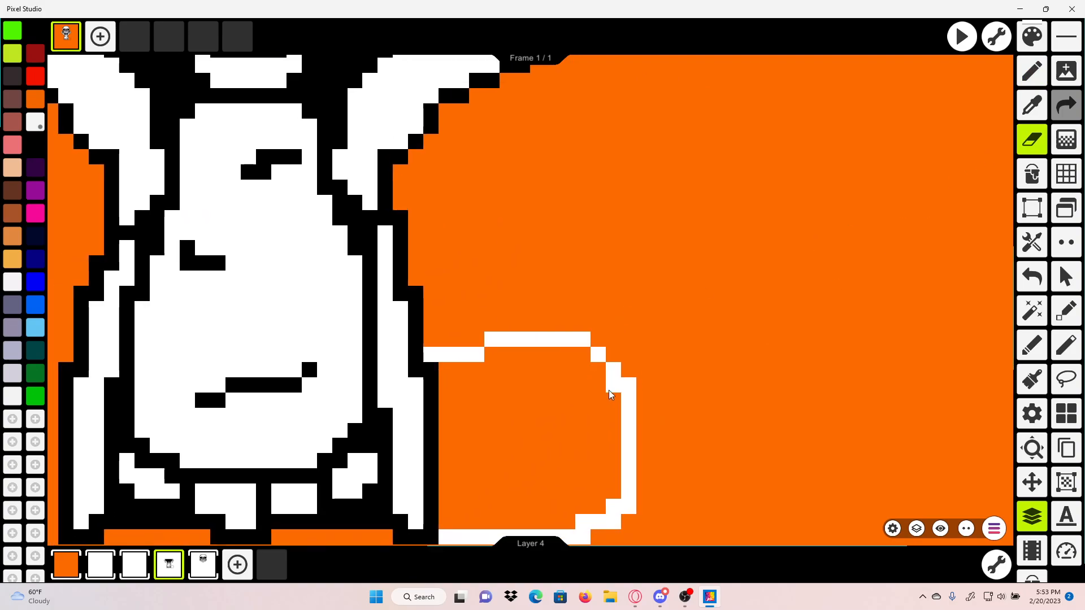
pyautogui.scroll(1, 684, 382)
# Step: Draw a white vertical line up from the rounded outline's upper right corner, with its tip stepped one pixel left
pyautogui.click(1032, 70)
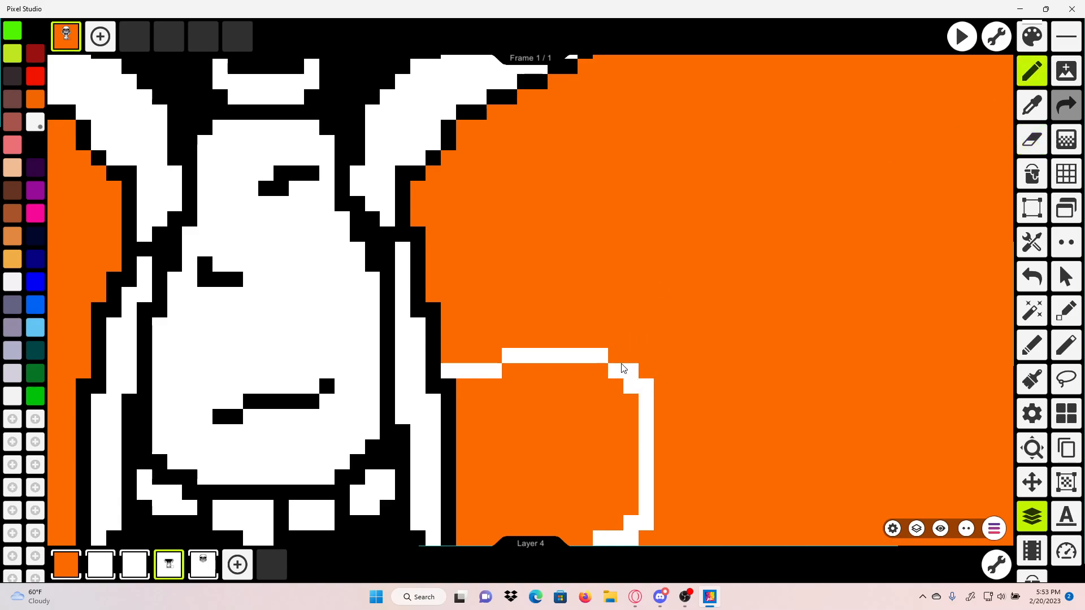
pyautogui.moveTo(609, 339)
pyautogui.mouseDown()
pyautogui.moveTo(606, 223)
pyautogui.moveTo(574, 210)
pyautogui.moveTo(601, 196)
pyautogui.mouseUp()
pyautogui.scroll(1, 615, 231)
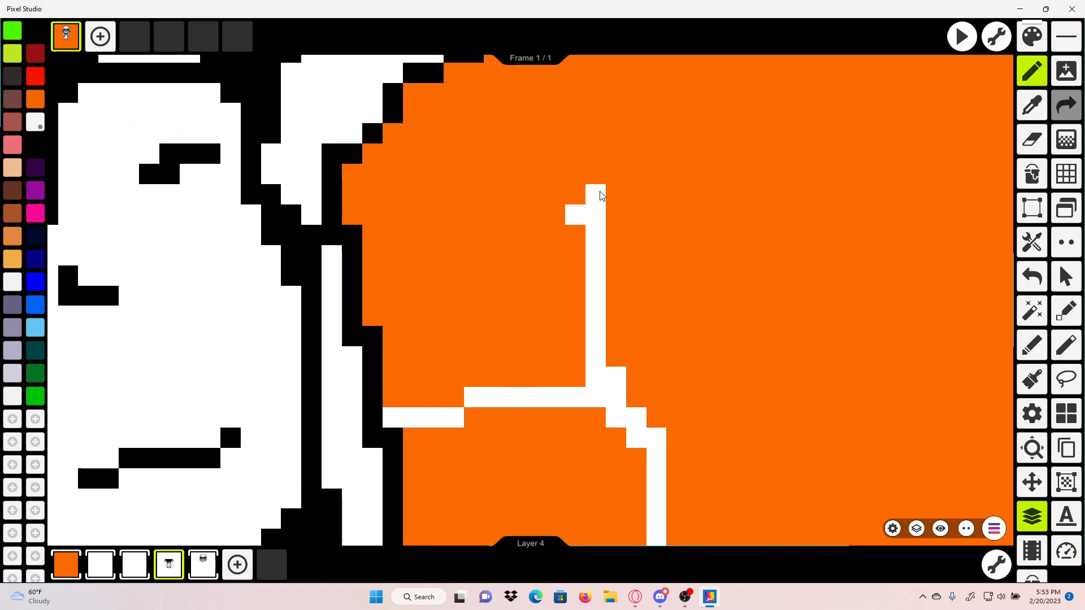
pyautogui.scroll(-2, 629, 249)
pyautogui.scroll(2, 600, 270)
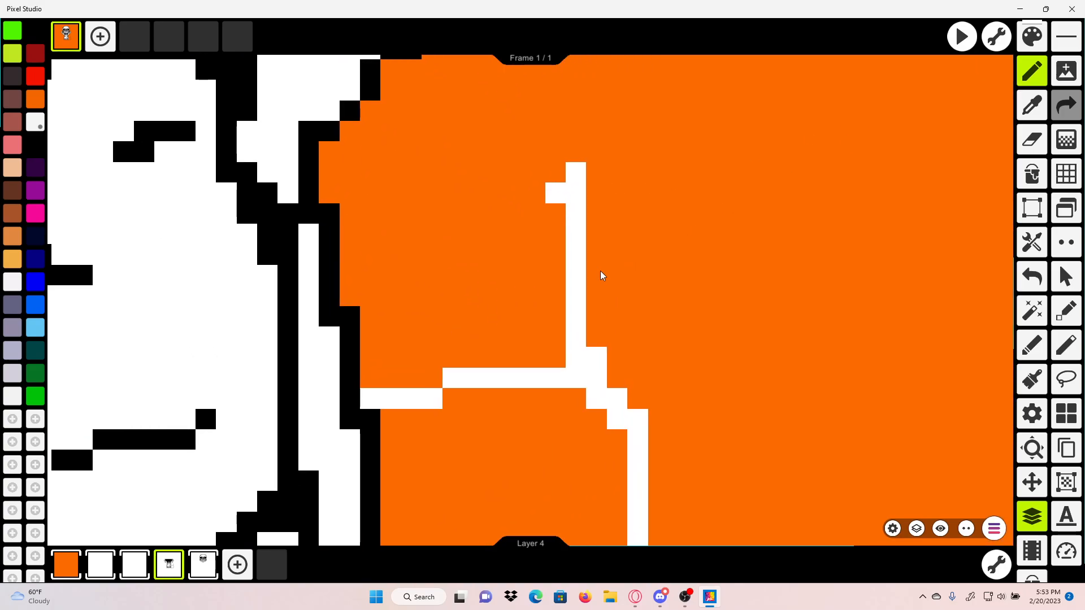
pyautogui.click(561, 181)
pyautogui.click(1030, 141)
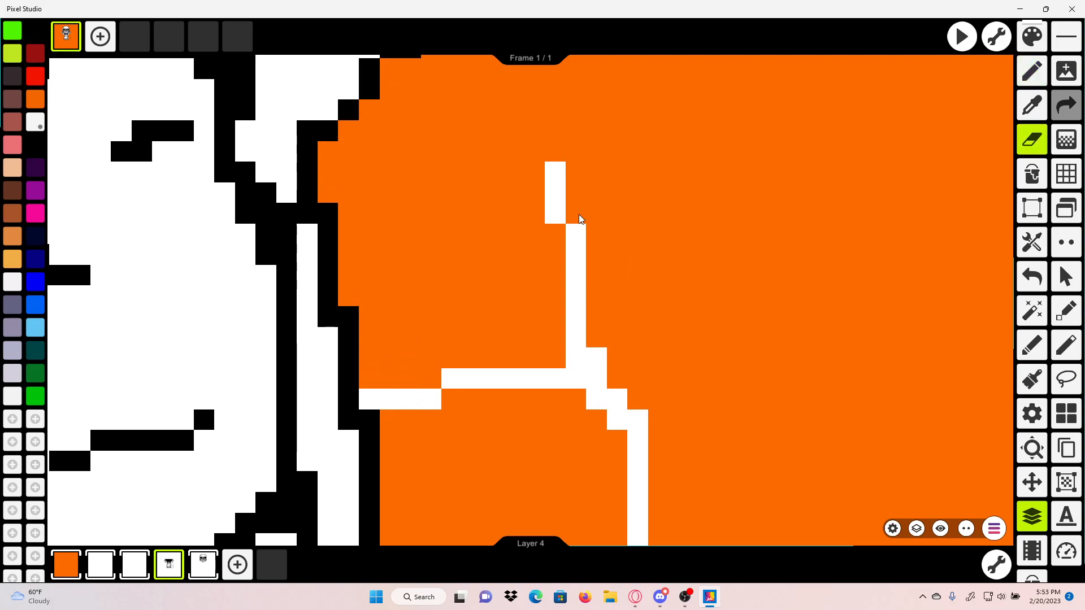
pyautogui.scroll(-3, 605, 267)
pyautogui.scroll(1, 603, 271)
pyautogui.scroll(-2, 604, 275)
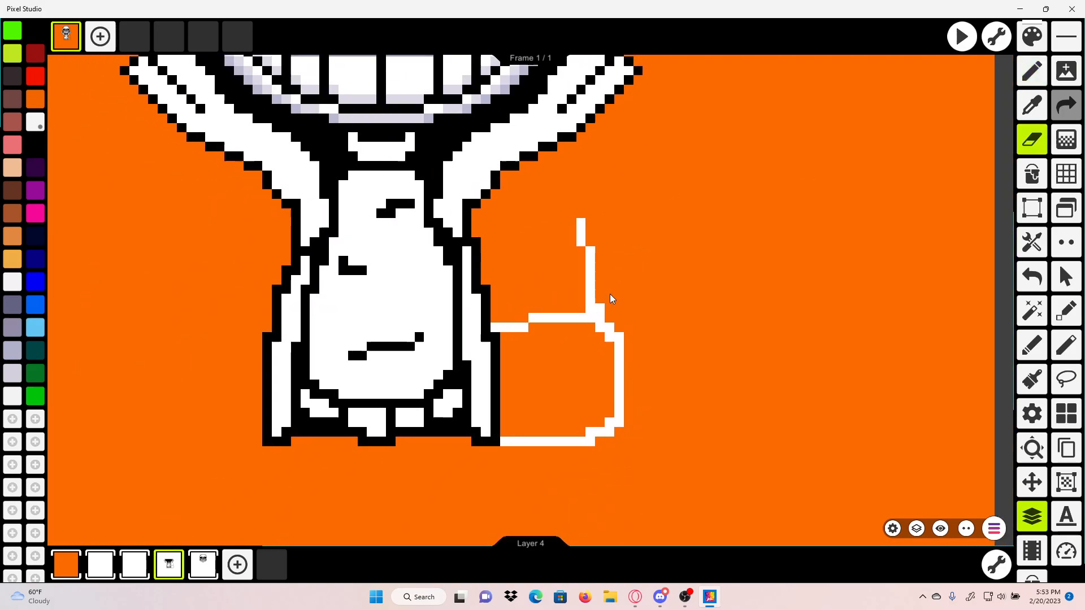
# Step: Try to move the rounded outline's right side one pixel inward using a 2x11 selection
pyautogui.scroll(2, 608, 296)
pyautogui.click(1032, 214)
pyautogui.scroll(2, 777, 221)
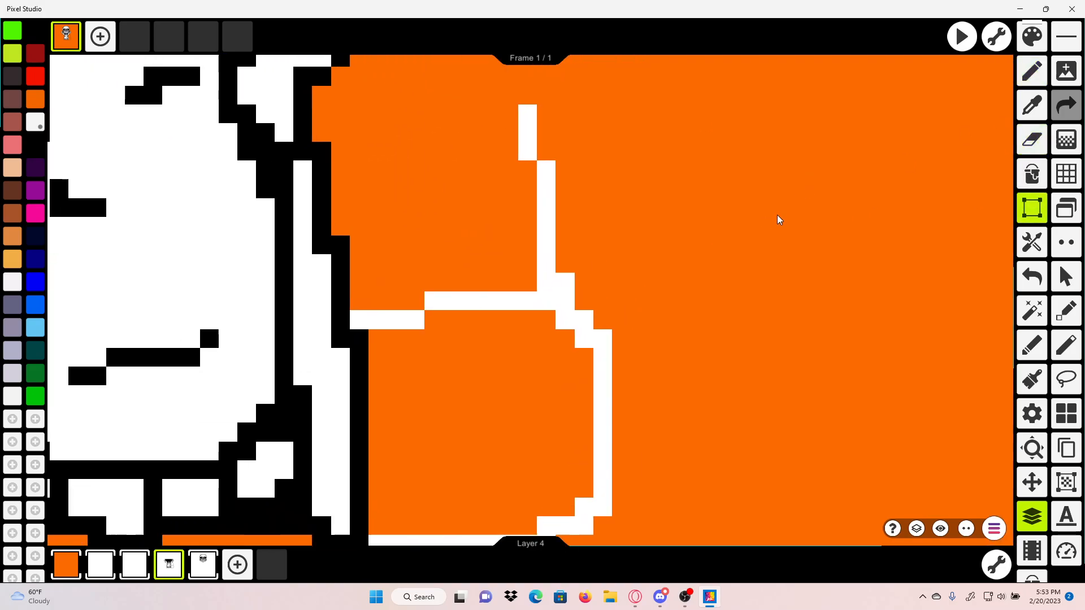
pyautogui.moveTo(591, 293); pyautogui.dragTo(561, 523)
pyautogui.moveTo(573, 430); pyautogui.dragTo(558, 433)
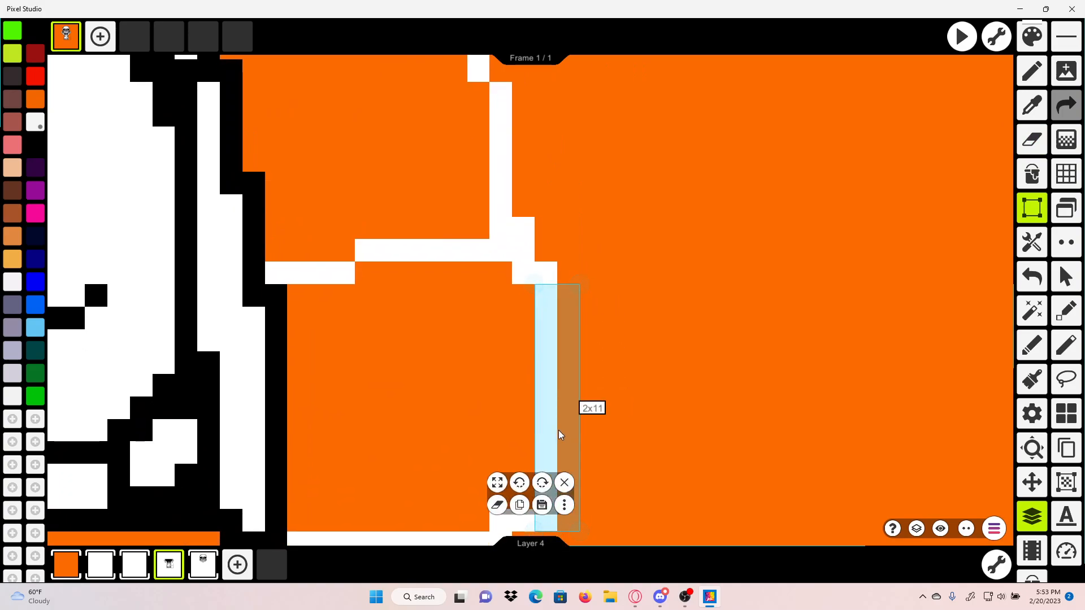
pyautogui.click(626, 413)
pyautogui.scroll(-2, 626, 413)
pyautogui.click(1032, 278)
pyautogui.scroll(-3, 638, 302)
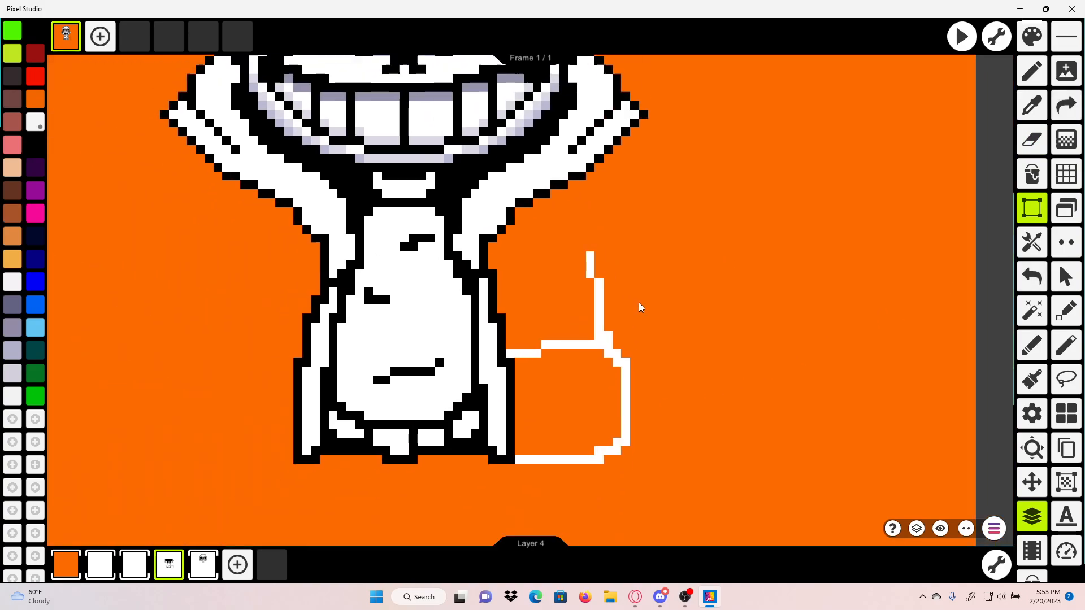
# Step: Copy the white outline on the torso's right side, including its vertical line, and paste the copy
pyautogui.scroll(2, 640, 306)
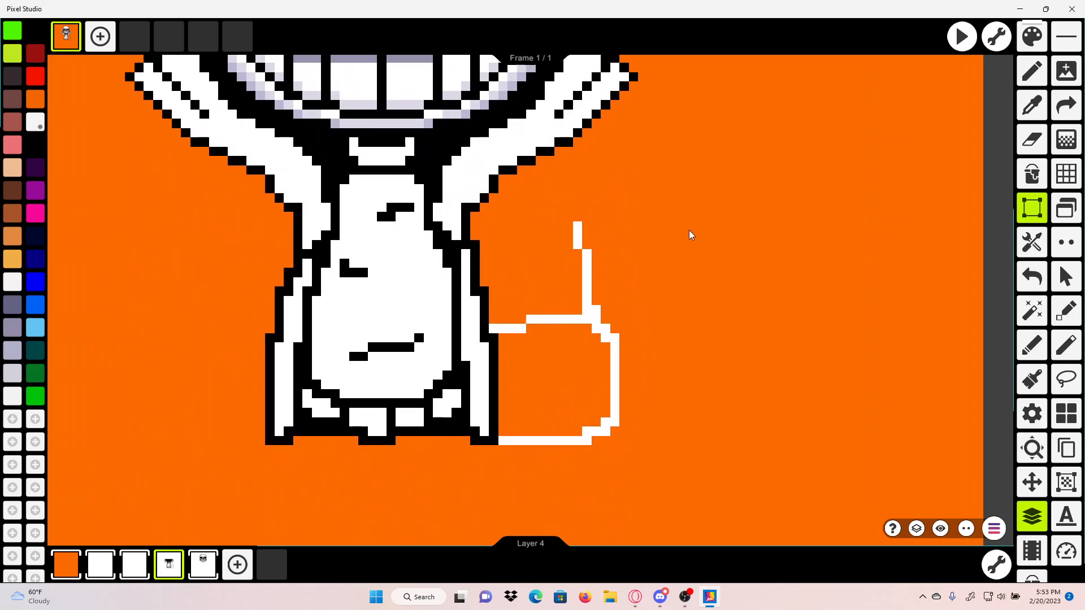
pyautogui.moveTo(694, 194)
pyautogui.mouseDown()
pyautogui.moveTo(516, 460)
pyautogui.moveTo(490, 473)
pyautogui.mouseUp()
pyautogui.click(524, 504)
pyautogui.scroll(-3, 602, 387)
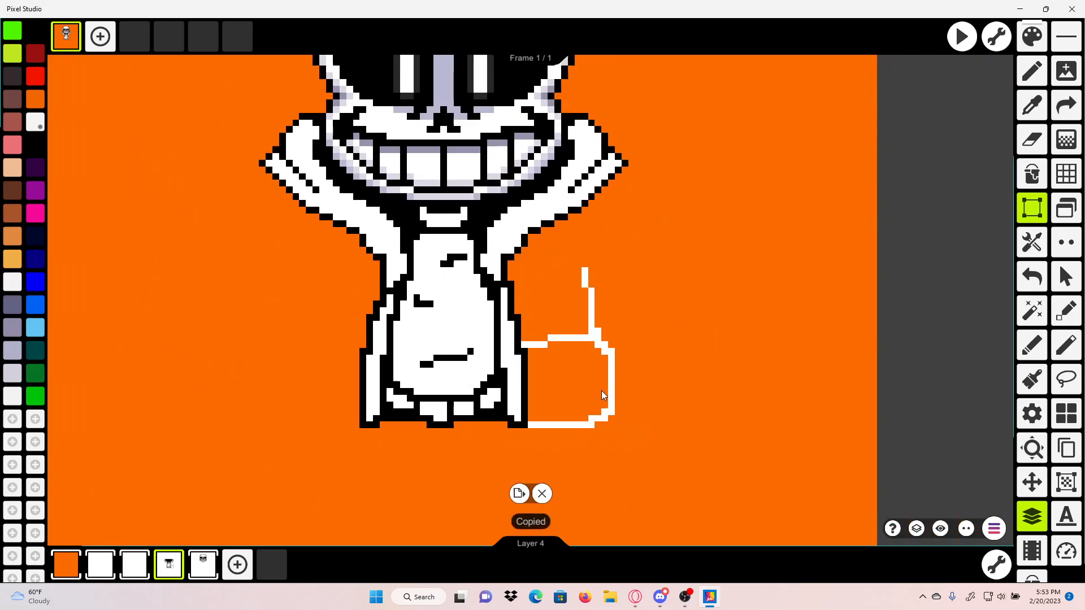
pyautogui.click(520, 494)
# Step: Place the pasted outline on empty canvas beside the original, select it with a 24x45 area and flip it horizontally
pyautogui.moveTo(616, 376); pyautogui.dragTo(773, 421)
pyautogui.click(747, 187)
pyautogui.moveTo(656, 247); pyautogui.dragTo(807, 535)
pyautogui.click(564, 504)
pyautogui.click(600, 390)
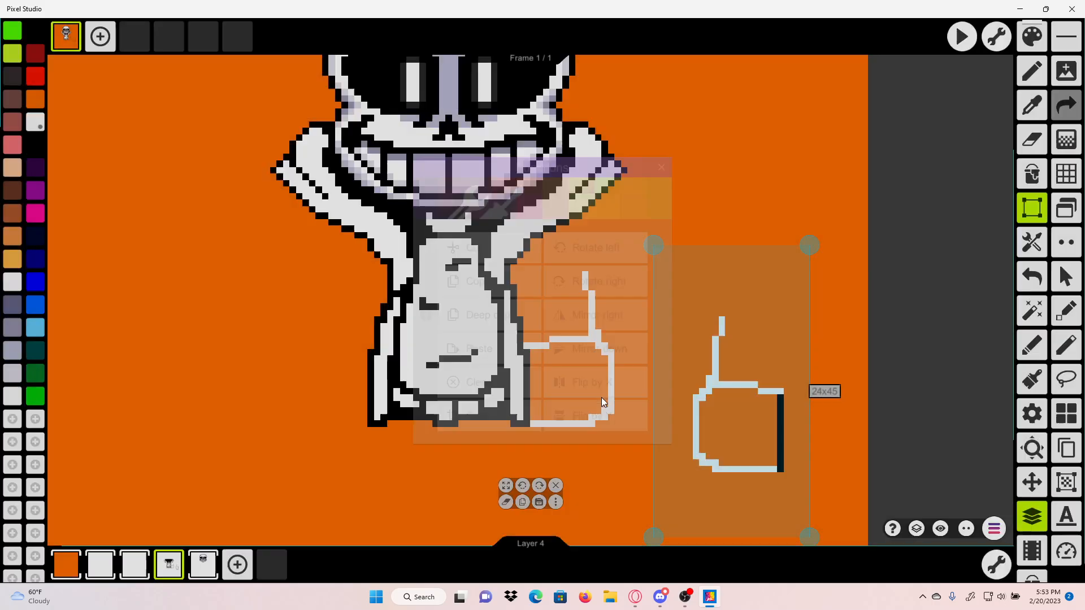
# Step: Move the flipped outline to the torso's left side so it mirrors the right one, and apply it
pyautogui.moveTo(704, 199); pyautogui.dragTo(835, 473)
pyautogui.moveTo(796, 384); pyautogui.dragTo(387, 339)
pyautogui.click(561, 362)
pyautogui.scroll(-5, 568, 379)
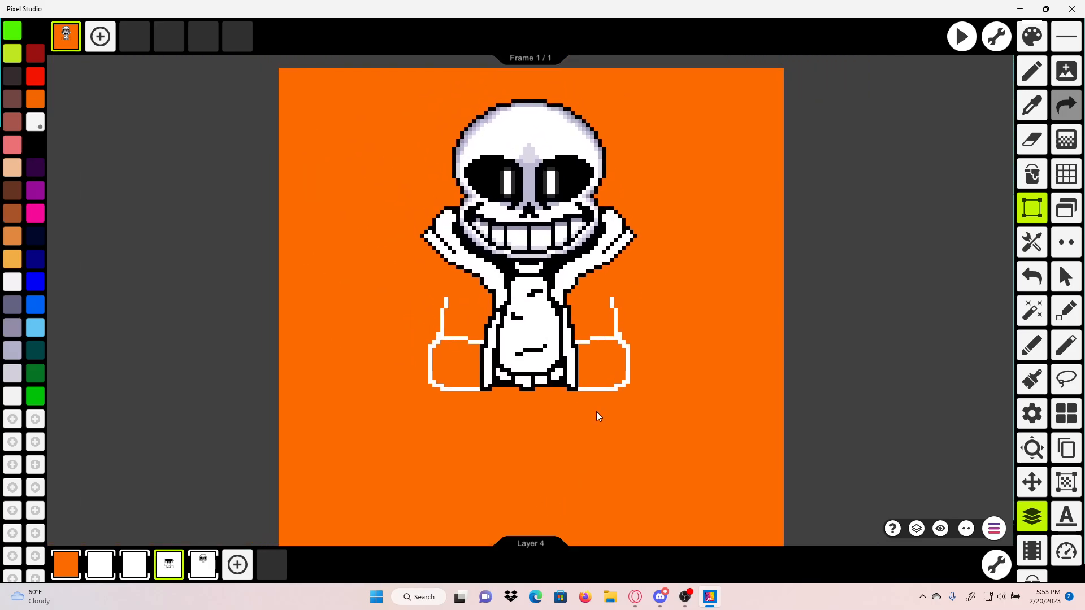
pyautogui.scroll(4, 598, 386)
pyautogui.scroll(-2, 588, 367)
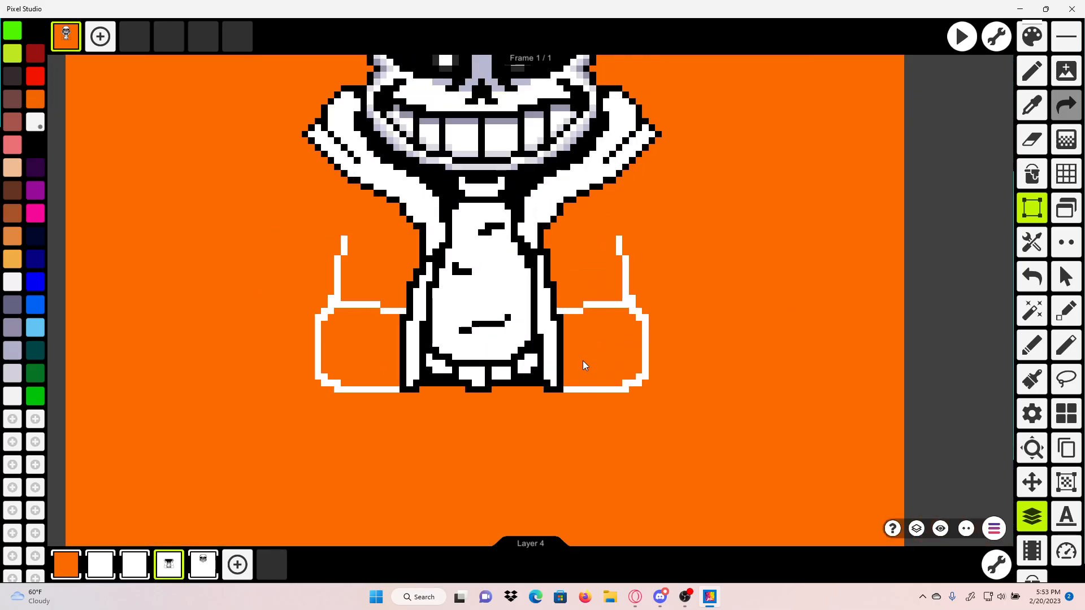
pyautogui.scroll(2, 632, 267)
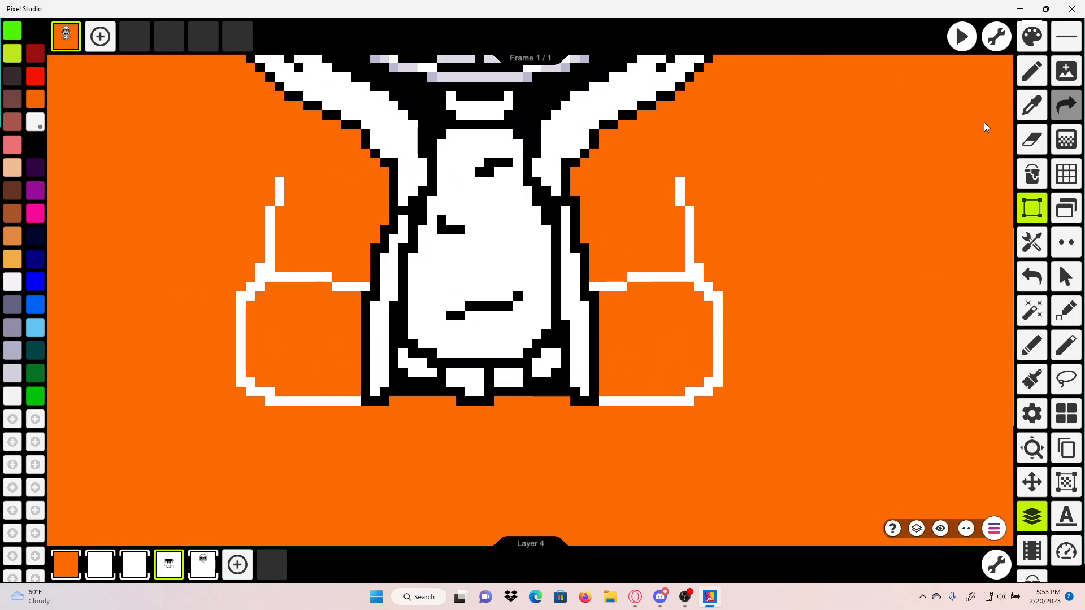
# Step: Sample black and draw a vertical line from each white outline's upper tip up to the collar above it
pyautogui.click(1029, 105)
pyautogui.moveTo(624, 147); pyautogui.dragTo(550, 278)
pyautogui.click(503, 331)
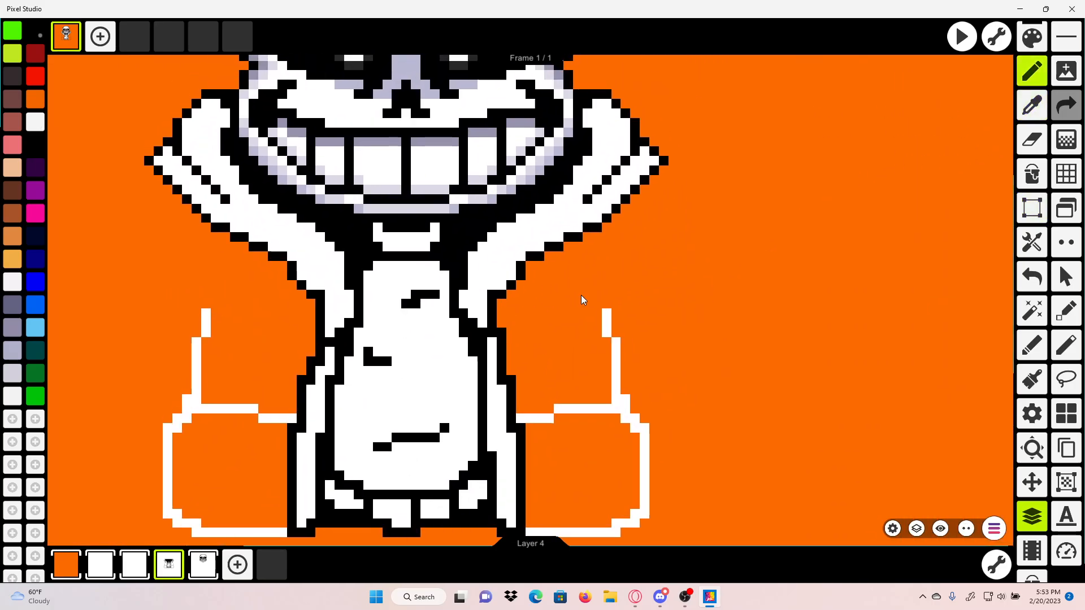
pyautogui.scroll(3, 567, 316)
pyautogui.scroll(1, 416, 450)
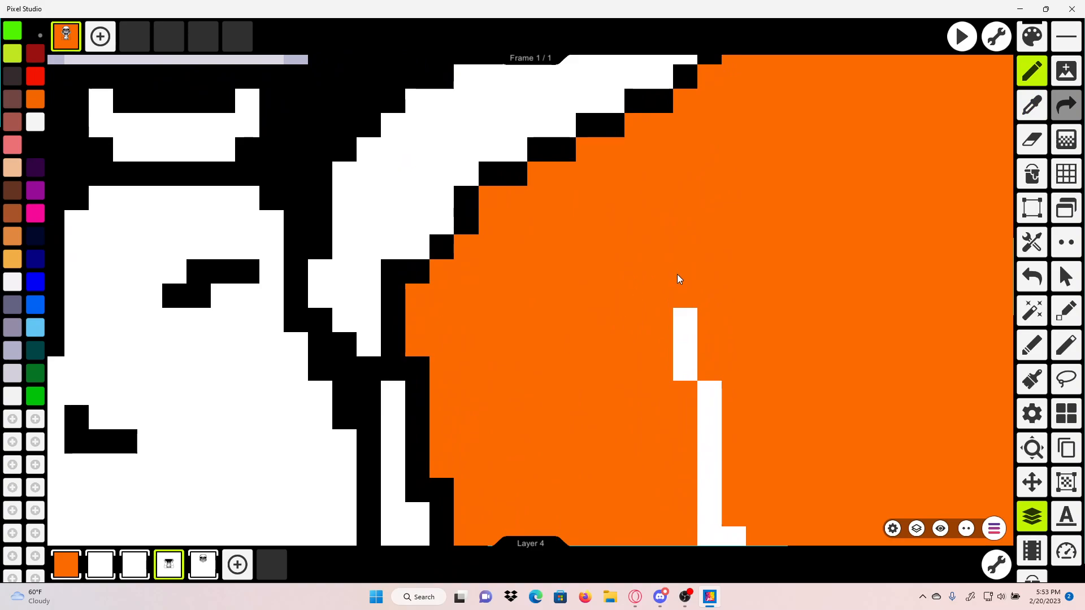
pyautogui.moveTo(677, 274)
pyautogui.mouseDown()
pyautogui.moveTo(677, 323)
pyautogui.moveTo(687, 155)
pyautogui.moveTo(1025, 144)
pyautogui.mouseUp()
pyautogui.moveTo(94, 247); pyautogui.dragTo(516, 266)
pyautogui.moveTo(425, 332); pyautogui.dragTo(429, 136)
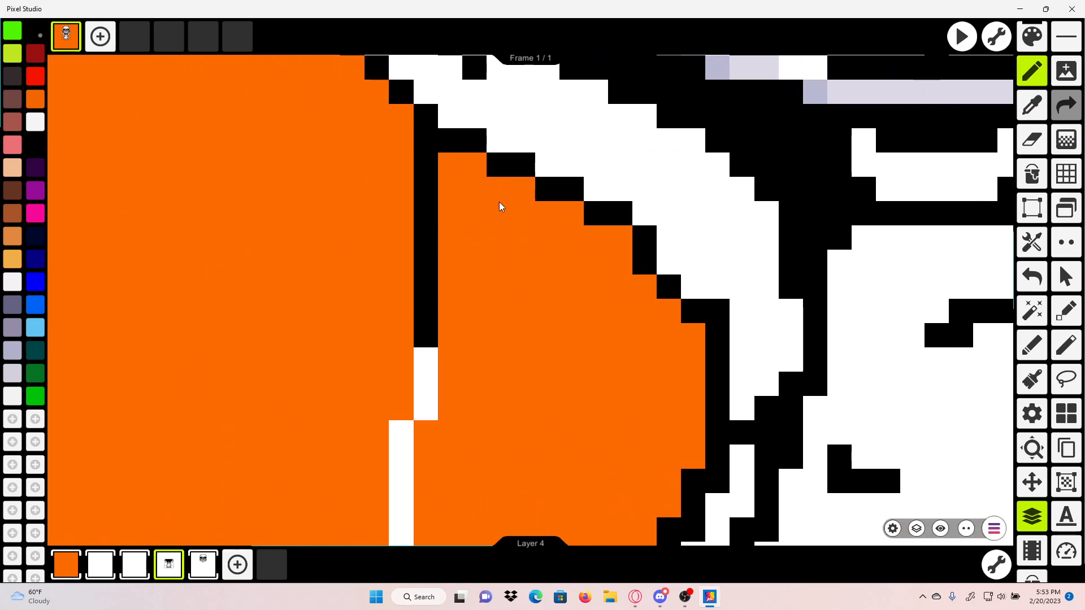
pyautogui.scroll(-5, 588, 278)
# Step: Fill the enclosed upper and lower areas on both sides of the torso with black
pyautogui.click(1031, 173)
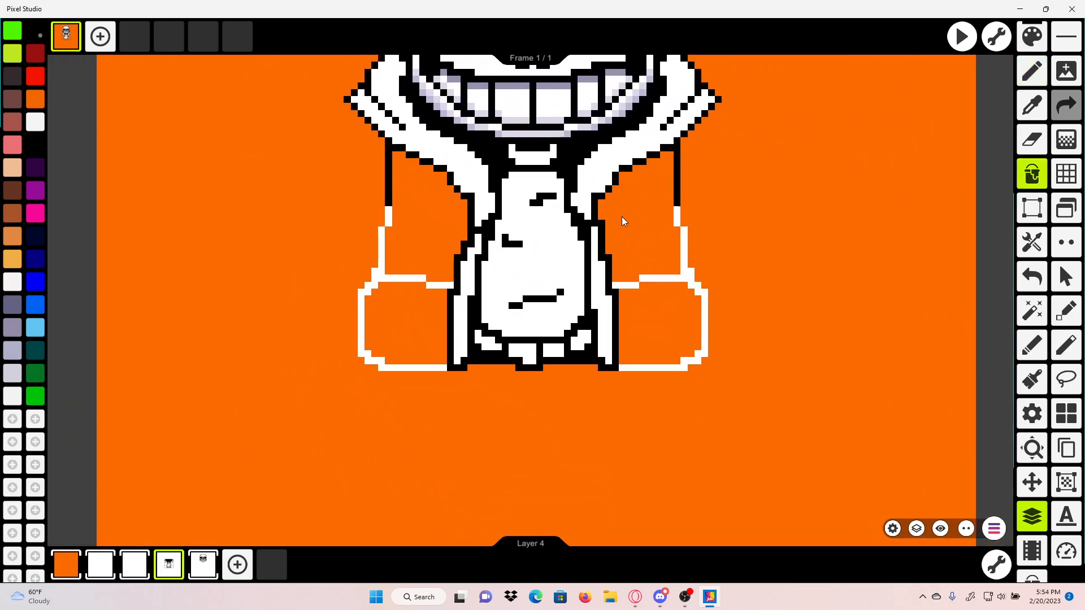
pyautogui.click(640, 232)
pyautogui.click(658, 310)
pyautogui.click(413, 299)
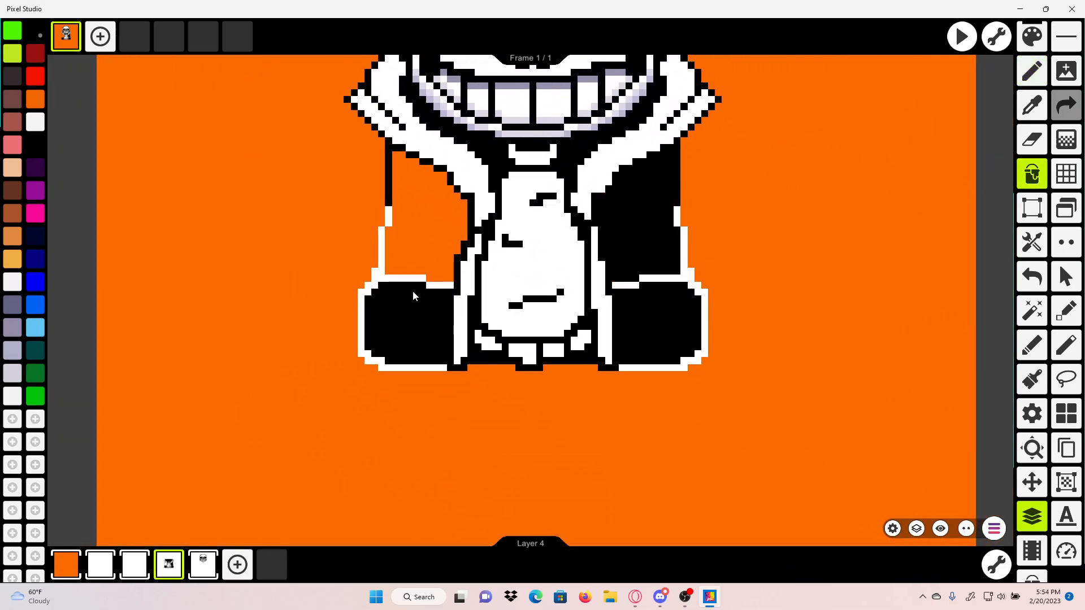
pyautogui.click(439, 228)
pyautogui.scroll(-3, 439, 231)
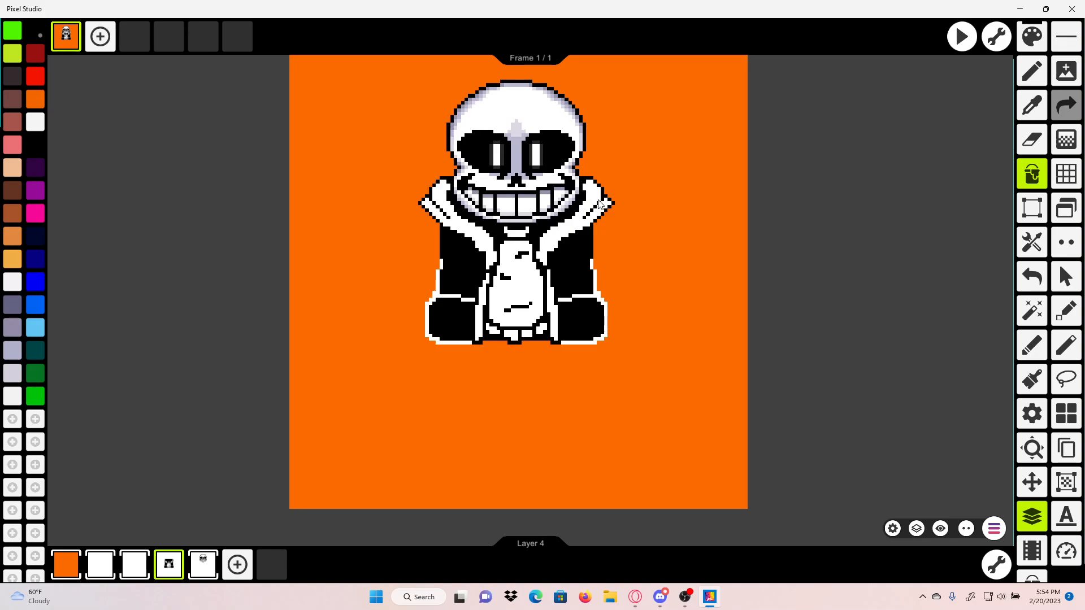
# Step: Draw a stepped black outline along the outer edge of the right white outline, down from its upper tip
pyautogui.click(1029, 73)
pyautogui.scroll(3, 615, 316)
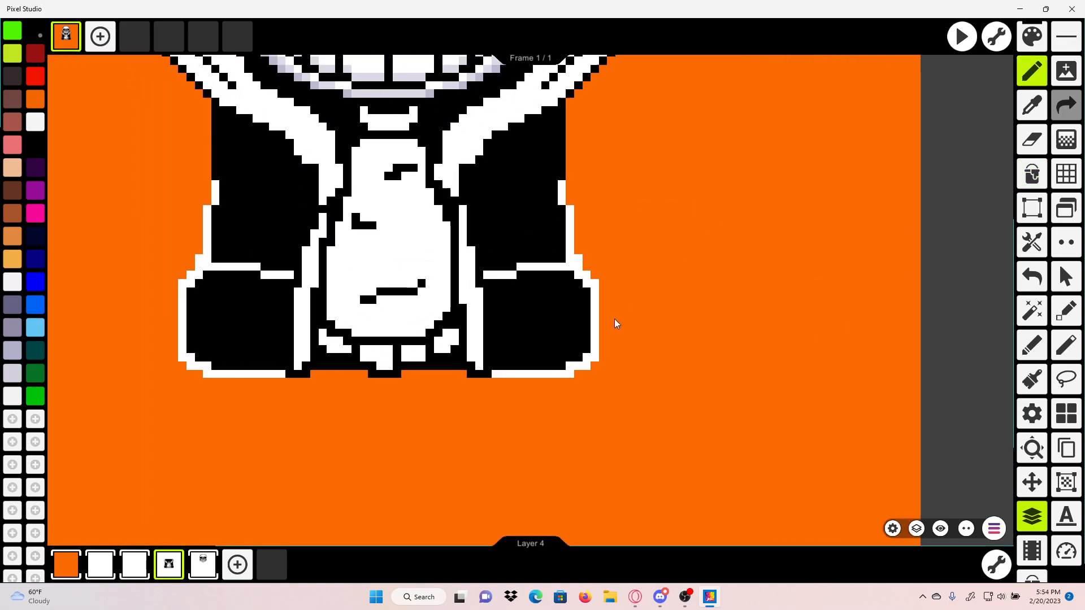
pyautogui.scroll(4, 571, 348)
pyautogui.moveTo(538, 306); pyautogui.dragTo(545, 453)
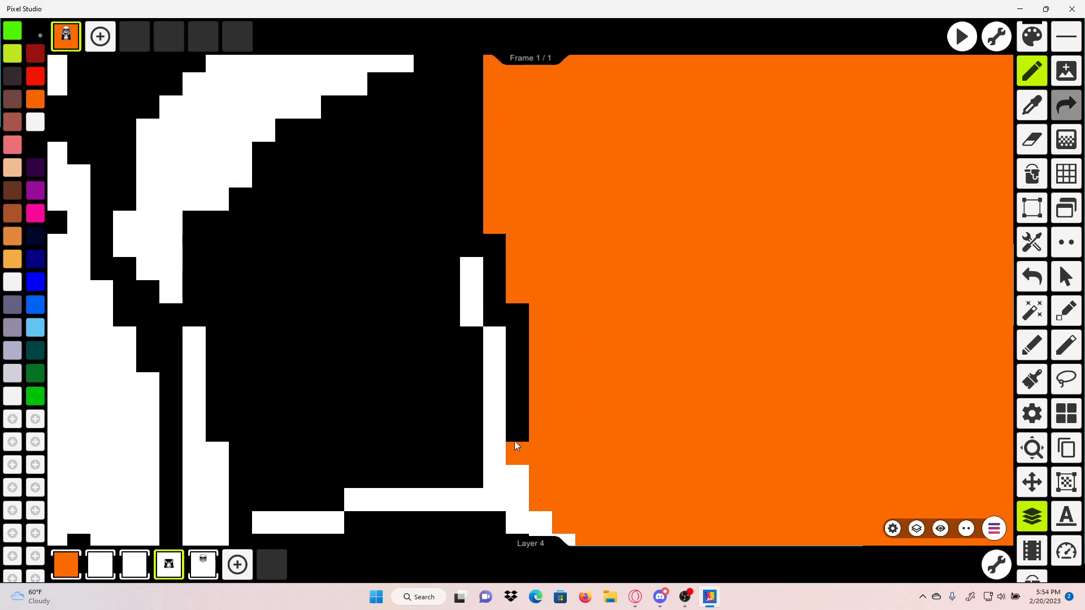
pyautogui.moveTo(514, 441); pyautogui.dragTo(504, 263)
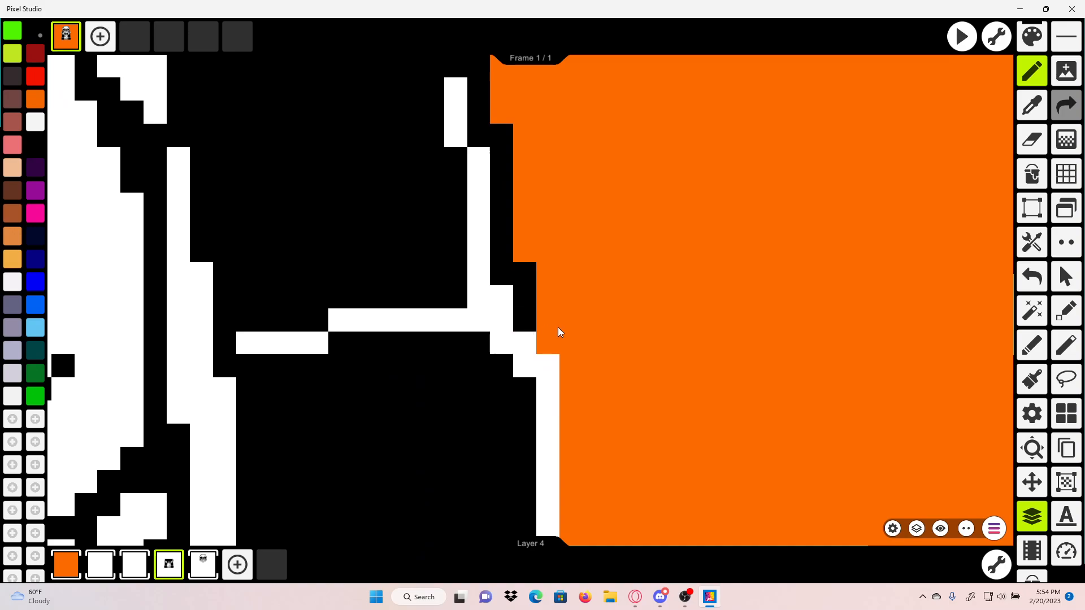
pyautogui.moveTo(558, 340)
pyautogui.mouseDown()
pyautogui.moveTo(542, 288)
pyautogui.moveTo(545, 348)
pyautogui.mouseUp()
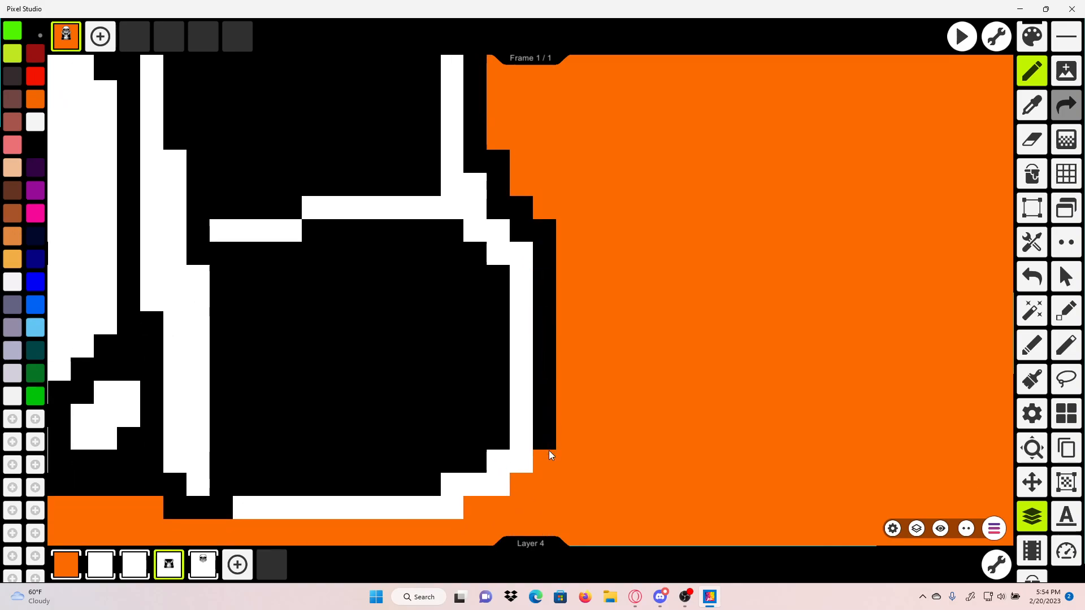
# Step: Extend the black outline around the lower corner and along the underside of both rounded shapes
pyautogui.moveTo(551, 455)
pyautogui.mouseDown()
pyautogui.moveTo(710, 319)
pyautogui.moveTo(716, 332)
pyautogui.moveTo(698, 357)
pyautogui.moveTo(651, 355)
pyautogui.mouseUp()
pyautogui.moveTo(737, 354); pyautogui.dragTo(908, 355)
pyautogui.moveTo(825, 377); pyautogui.dragTo(572, 373)
pyautogui.moveTo(577, 303); pyautogui.dragTo(871, 298)
pyautogui.moveTo(345, 306); pyautogui.dragTo(702, 307)
pyautogui.moveTo(665, 373); pyautogui.dragTo(419, 373)
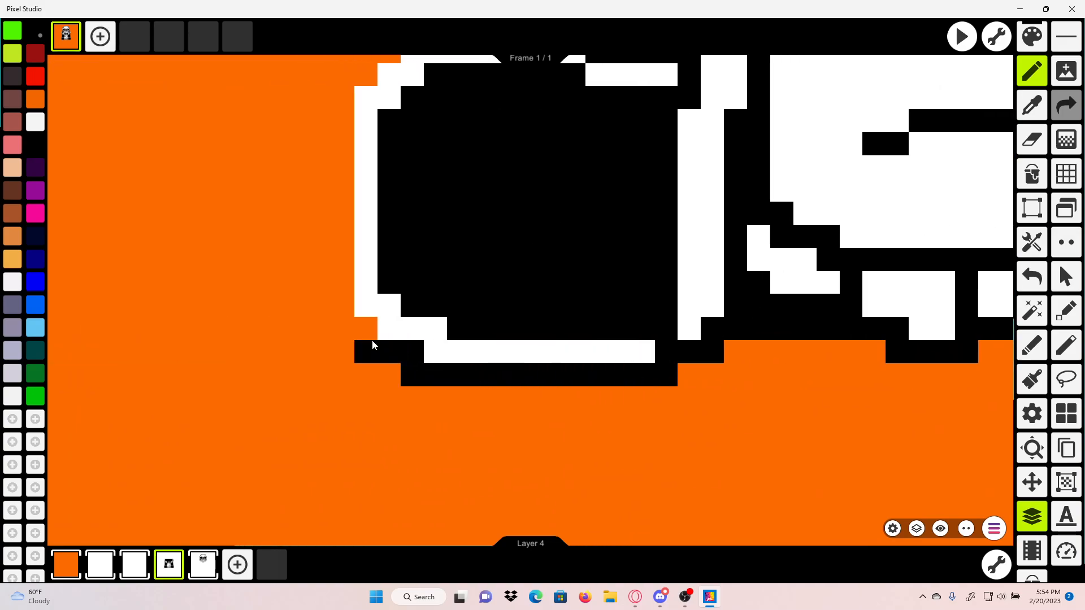
# Step: Draw the stepped black outline up the outer edge of the left rounded shape to its upper tip, undoing misplaced strokes
pyautogui.moveTo(348, 289); pyautogui.dragTo(346, 433)
pyautogui.moveTo(341, 427); pyautogui.dragTo(319, 287)
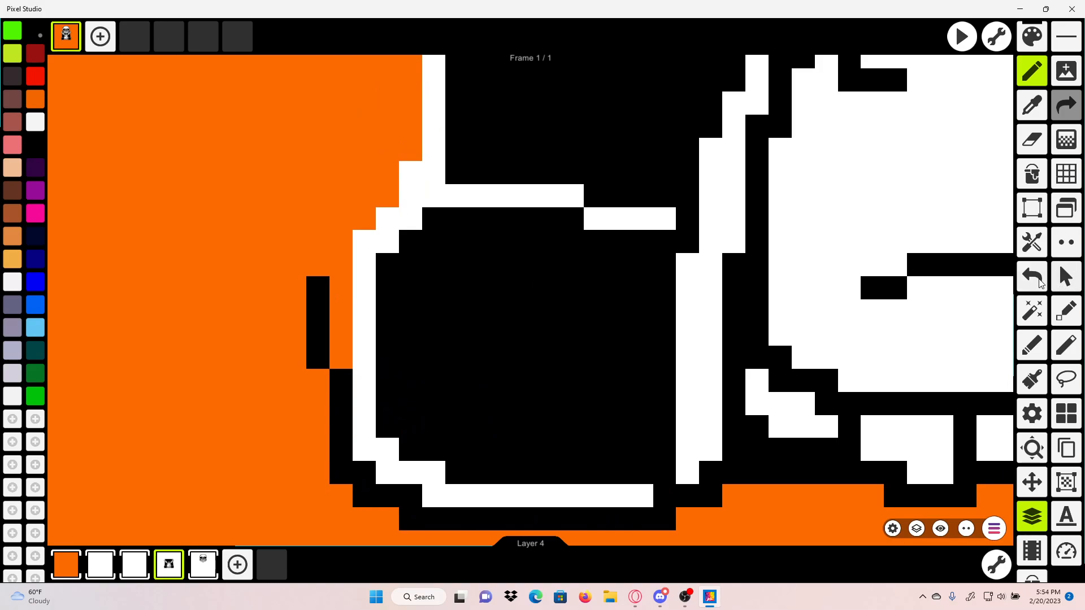
pyautogui.click(1040, 279)
pyautogui.moveTo(344, 402)
pyautogui.mouseDown()
pyautogui.moveTo(350, 232)
pyautogui.moveTo(363, 214)
pyautogui.moveTo(426, 426)
pyautogui.mouseUp()
pyautogui.moveTo(459, 343); pyautogui.dragTo(476, 291)
pyautogui.moveTo(482, 350); pyautogui.dragTo(483, 396)
pyautogui.moveTo(476, 317)
pyautogui.mouseDown()
pyautogui.moveTo(488, 267)
pyautogui.moveTo(412, 378)
pyautogui.mouseUp()
pyautogui.click(1038, 279)
pyautogui.moveTo(447, 269); pyautogui.dragTo(453, 221)
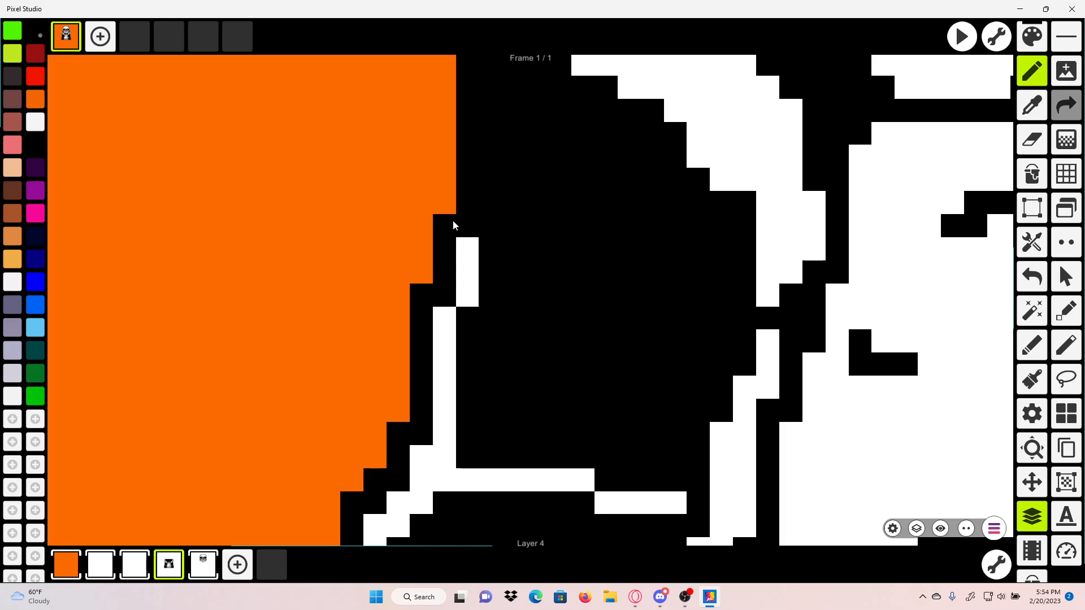
pyautogui.scroll(-5, 452, 220)
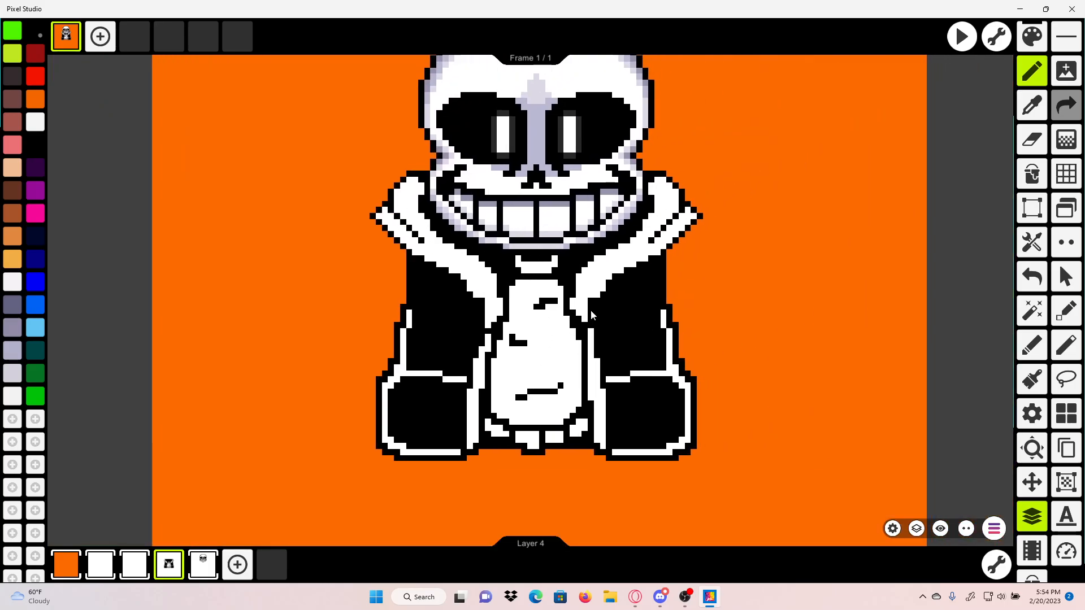
# Step: Sample the lavender-grey shade from the skull's nose bridge as the pencil colour
pyautogui.moveTo(614, 359); pyautogui.dragTo(555, 413)
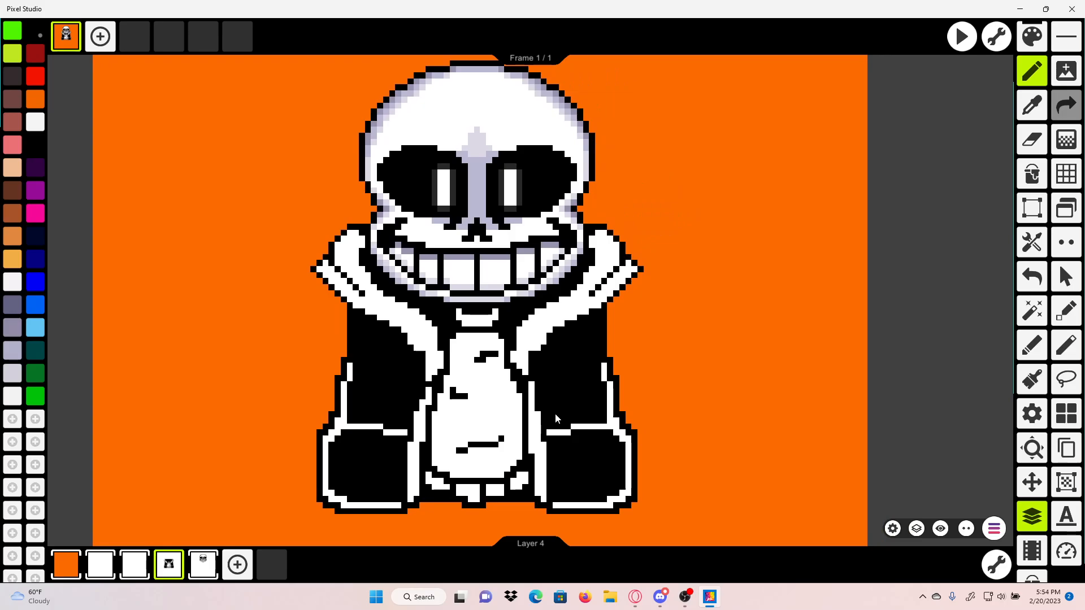
pyautogui.scroll(3, 551, 342)
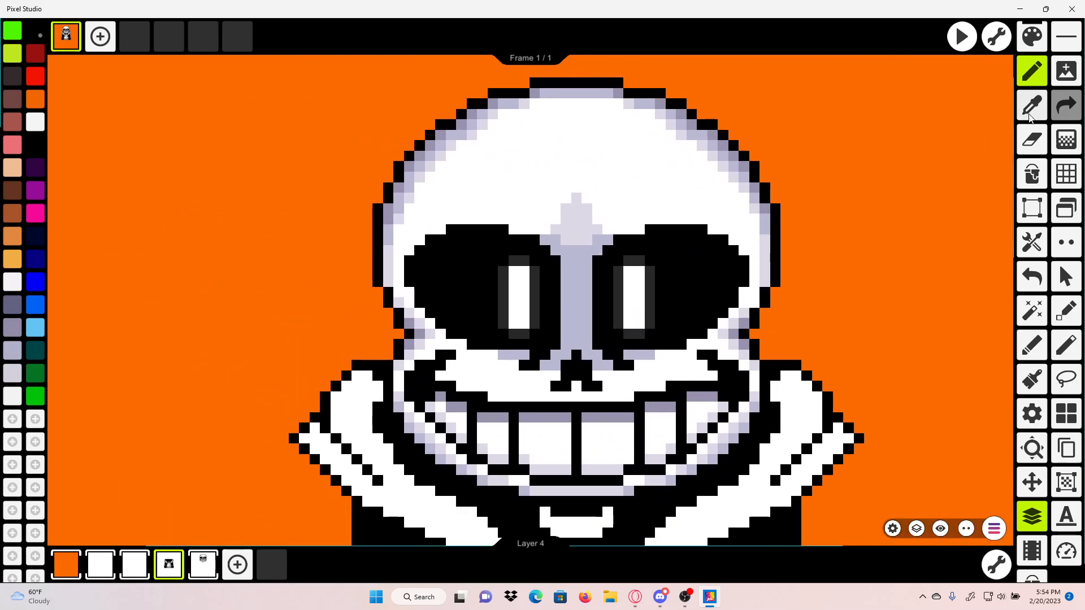
pyautogui.click(1030, 115)
pyautogui.moveTo(706, 211); pyautogui.dragTo(537, 193)
pyautogui.click(405, 242)
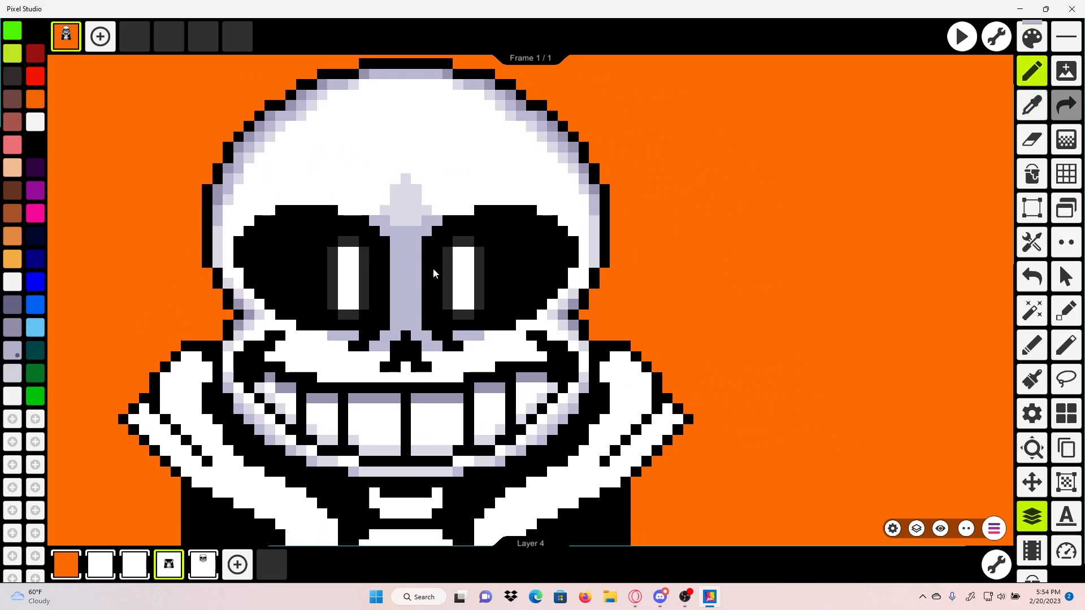
pyautogui.scroll(2, 433, 273)
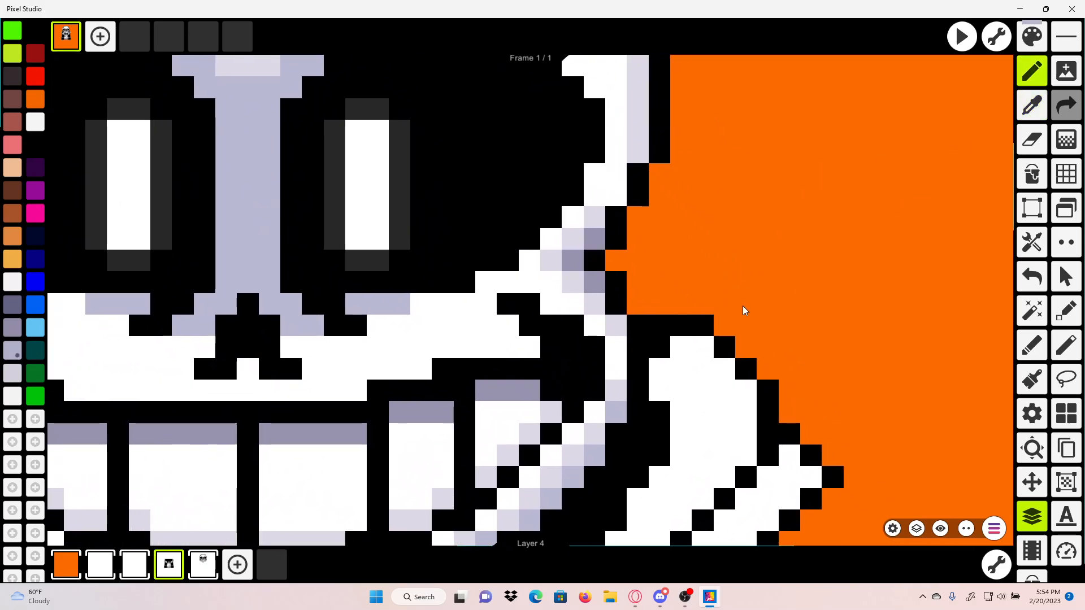
pyautogui.scroll(1, 746, 278)
pyautogui.moveTo(707, 361); pyautogui.dragTo(699, 197)
pyautogui.scroll(-5, 688, 213)
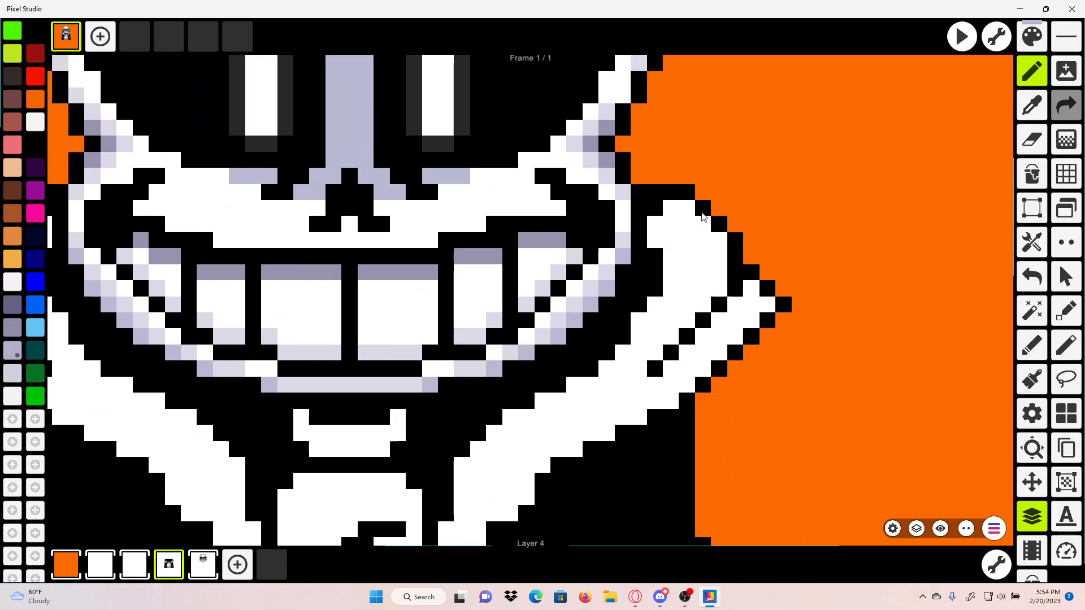
pyautogui.scroll(-1, 700, 213)
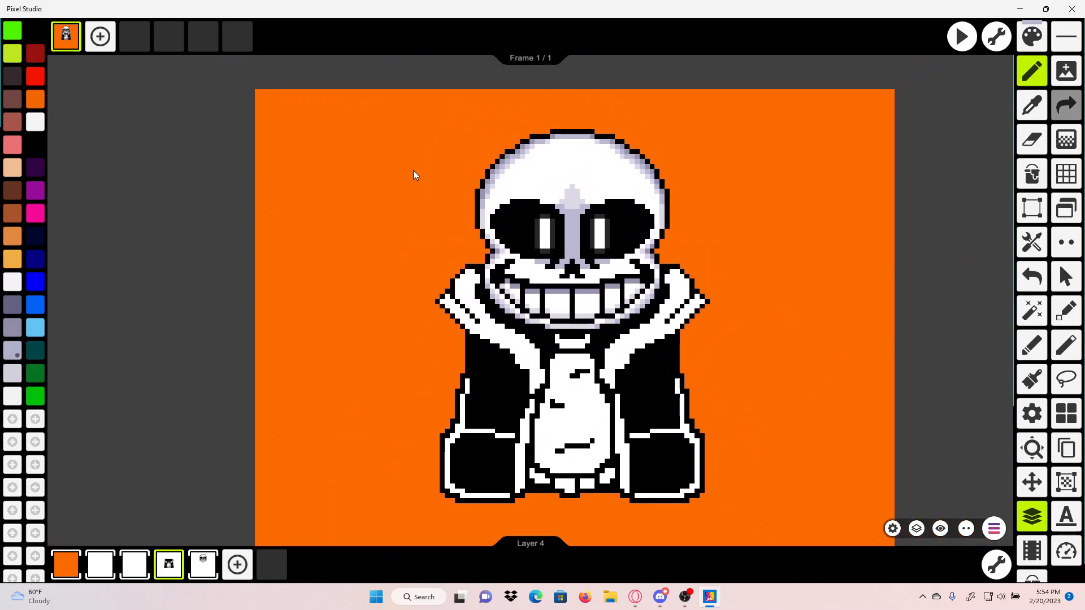
pyautogui.moveTo(276, 201); pyautogui.dragTo(357, 103)
pyautogui.click(1032, 277)
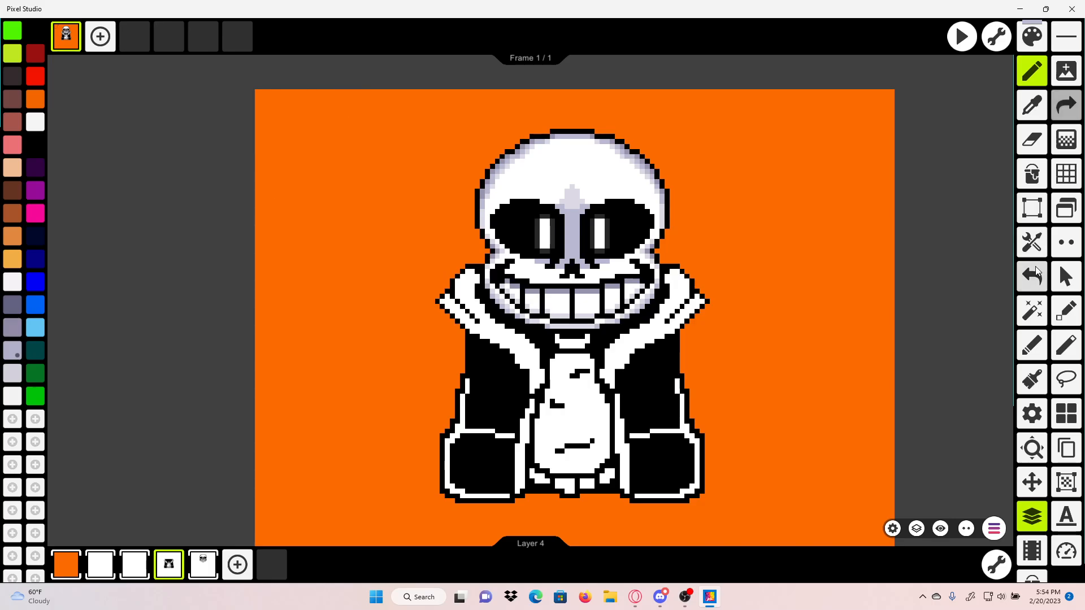
# Step: Shade the upper end of the right collar's inner white area in lavender-grey, stepping down at both sides
pyautogui.scroll(6, 670, 256)
pyautogui.moveTo(510, 196); pyautogui.dragTo(518, 202)
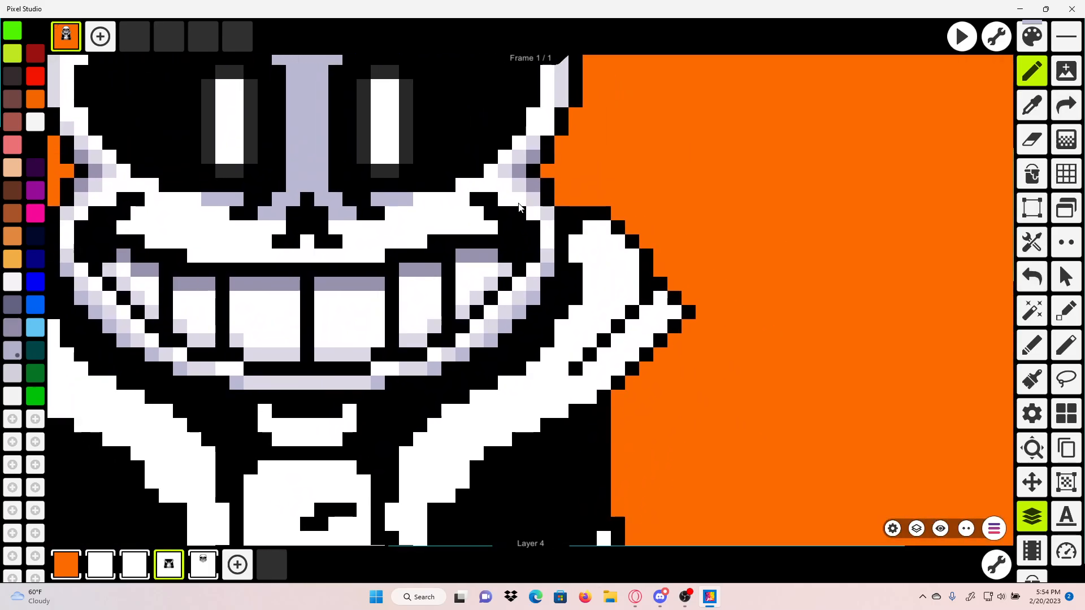
pyautogui.scroll(4, 599, 249)
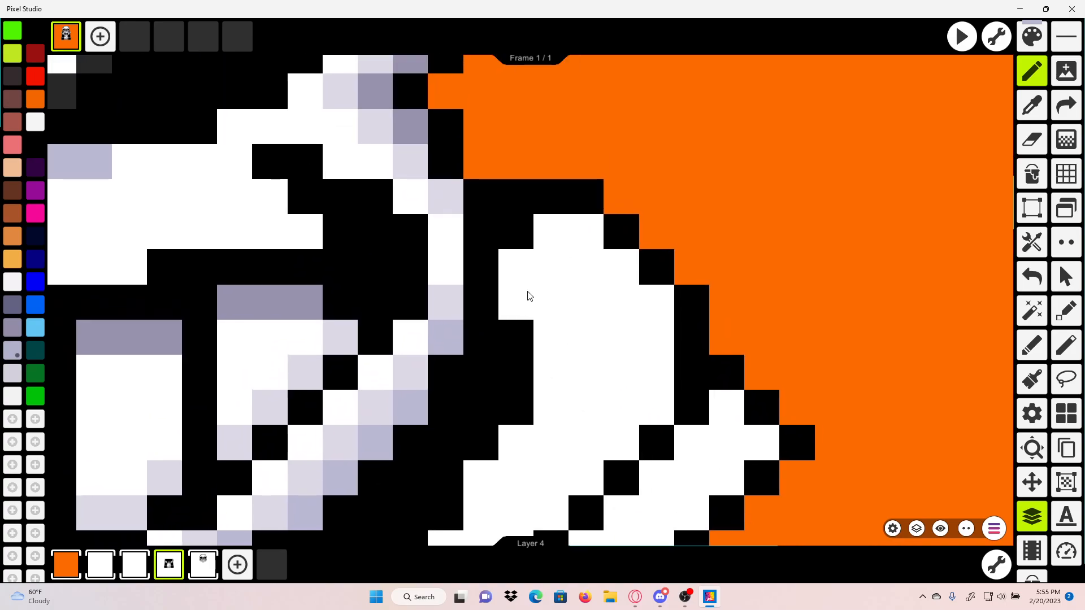
pyautogui.moveTo(519, 278)
pyautogui.mouseDown()
pyautogui.moveTo(555, 240)
pyautogui.moveTo(584, 241)
pyautogui.moveTo(549, 263)
pyautogui.moveTo(527, 298)
pyautogui.moveTo(585, 271)
pyautogui.moveTo(545, 334)
pyautogui.mouseUp()
pyautogui.moveTo(620, 272)
pyautogui.mouseDown()
pyautogui.moveTo(603, 301)
pyautogui.moveTo(648, 296)
pyautogui.moveTo(632, 297)
pyautogui.moveTo(647, 323)
pyautogui.mouseUp()
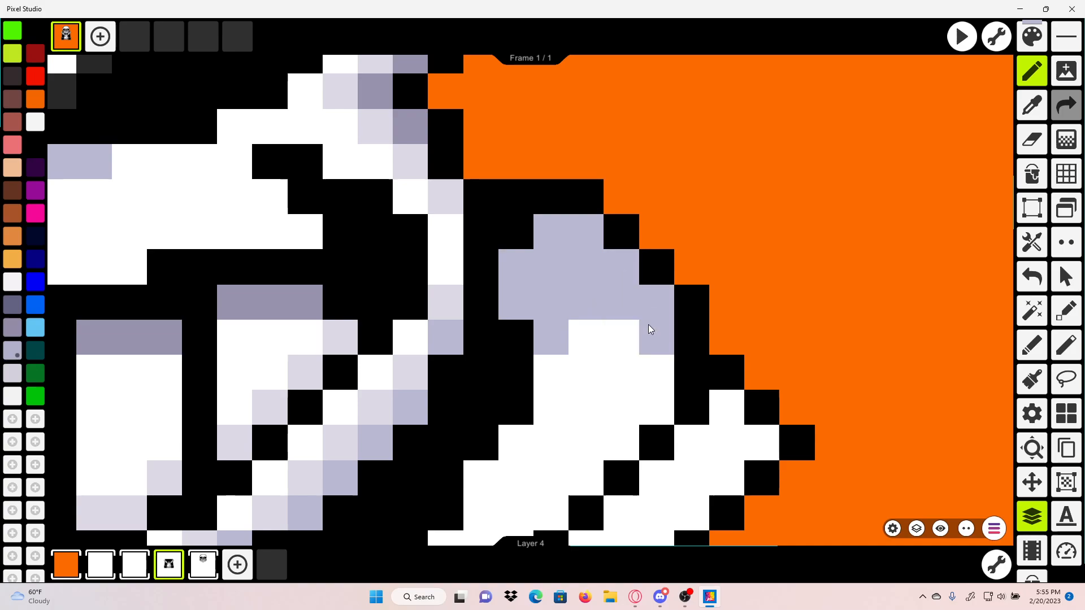
# Step: Shade the right collar's outer point and the diagonal row of pixels just below its black crease in lavender-grey
pyautogui.moveTo(726, 276); pyautogui.dragTo(567, 102)
pyautogui.scroll(1, 567, 102)
pyautogui.click(580, 247)
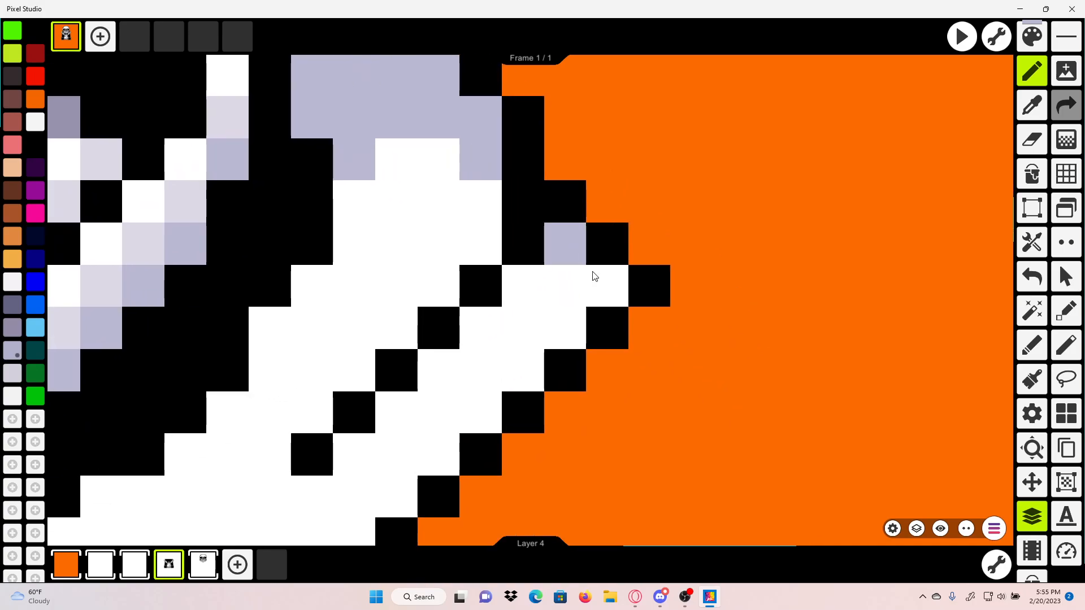
pyautogui.click(530, 283)
pyautogui.click(494, 330)
pyautogui.click(446, 364)
pyautogui.moveTo(416, 409); pyautogui.dragTo(468, 372)
pyautogui.click(465, 374)
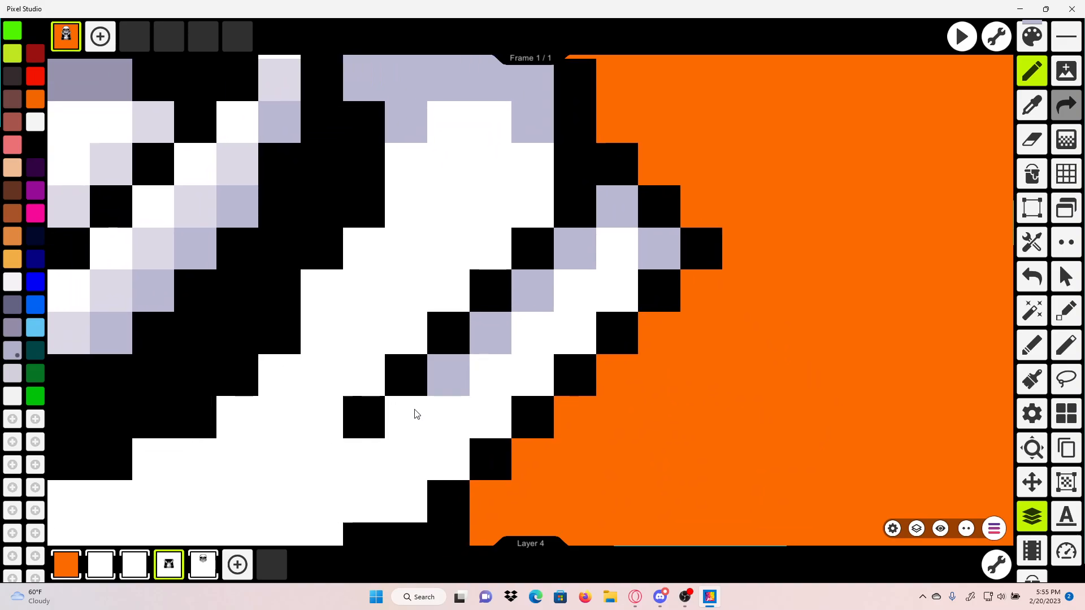
pyautogui.click(416, 414)
pyautogui.click(378, 451)
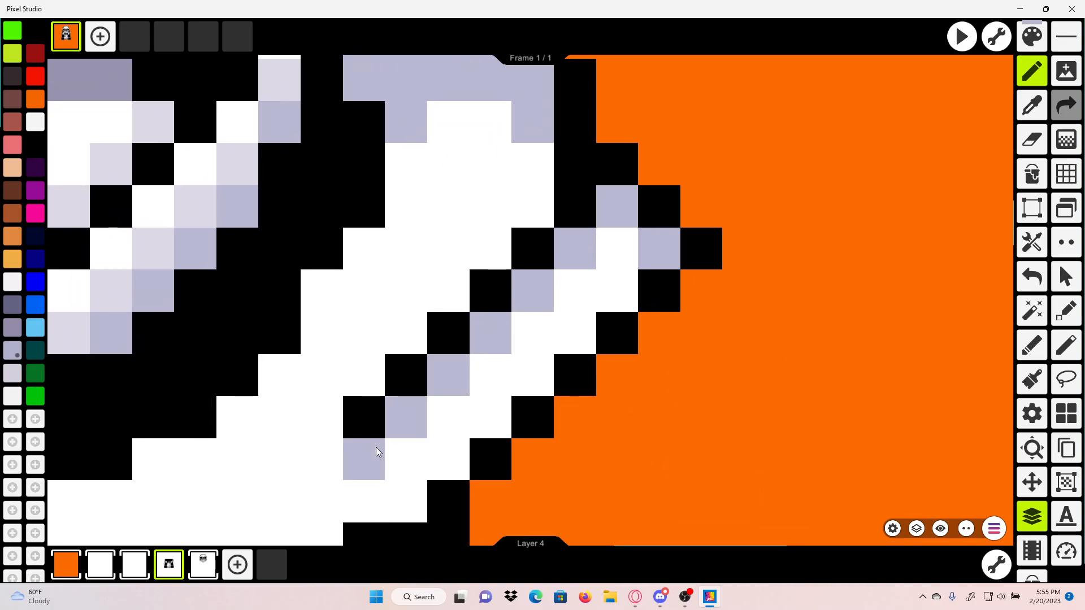
# Step: Shade the lower edge of the right collar's outer flap and the inner side of its upper outline in lavender-grey
pyautogui.click(567, 346)
pyautogui.scroll(-5, 518, 387)
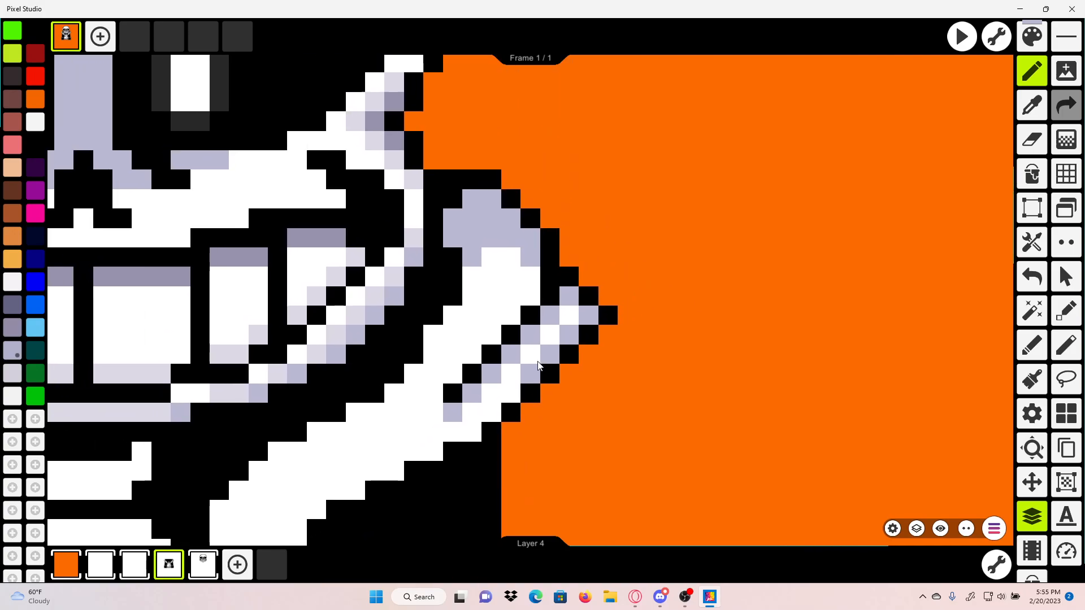
pyautogui.scroll(3, 680, 341)
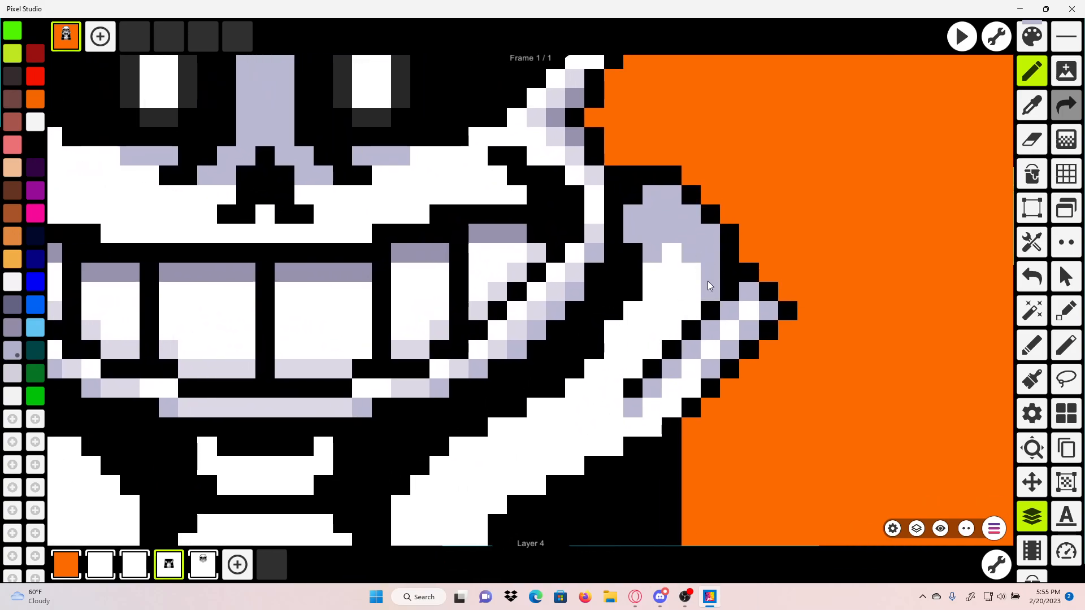
pyautogui.moveTo(618, 267); pyautogui.dragTo(572, 278)
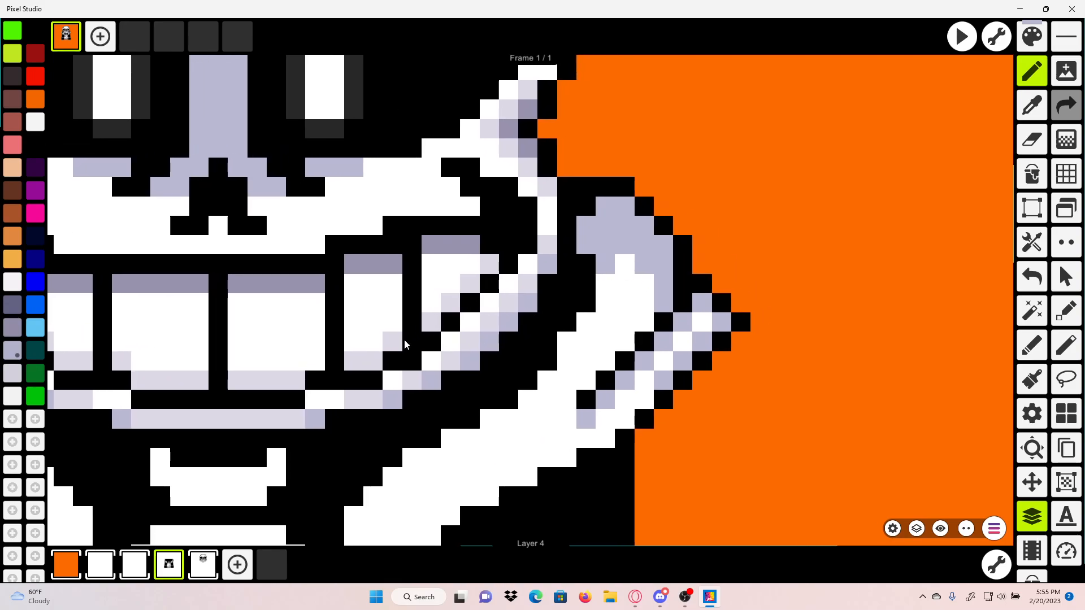
# Step: Shade the white area under the right collar's lavender-grey cap and the diagonal above the black crease in pale lavender
pyautogui.scroll(3, 412, 303)
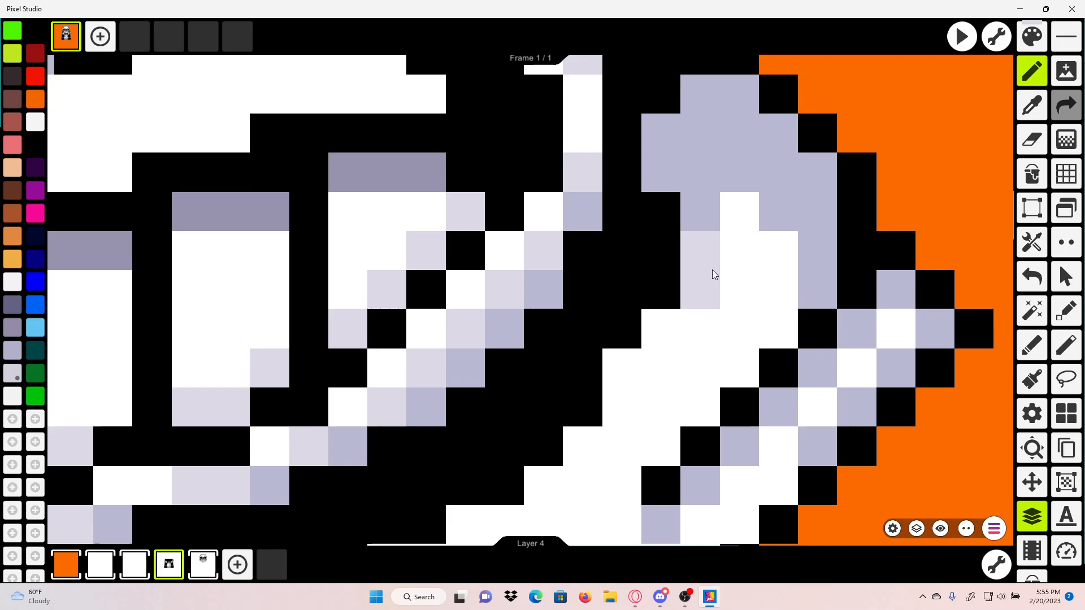
pyautogui.moveTo(738, 212)
pyautogui.mouseDown()
pyautogui.moveTo(764, 293)
pyautogui.moveTo(754, 309)
pyautogui.moveTo(744, 295)
pyautogui.mouseUp()
pyautogui.moveTo(751, 315); pyautogui.dragTo(729, 282)
pyautogui.click(716, 332)
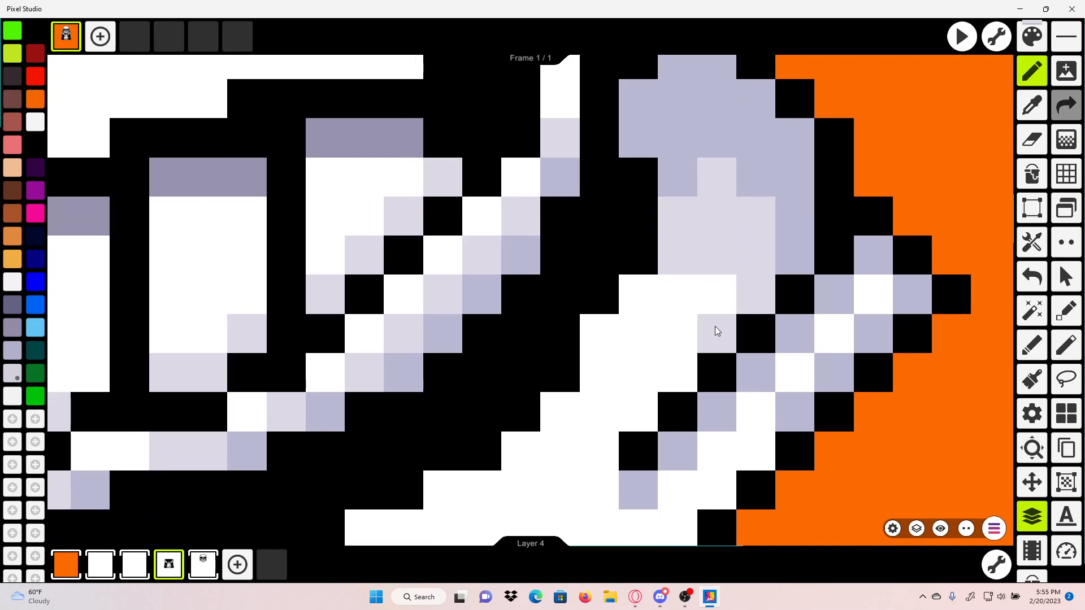
pyautogui.moveTo(684, 363); pyautogui.dragTo(643, 404)
# Step: Fill the white middle of the right collar's outer flap with pale lavender, down to the flap's lower end
pyautogui.moveTo(883, 293); pyautogui.dragTo(800, 369)
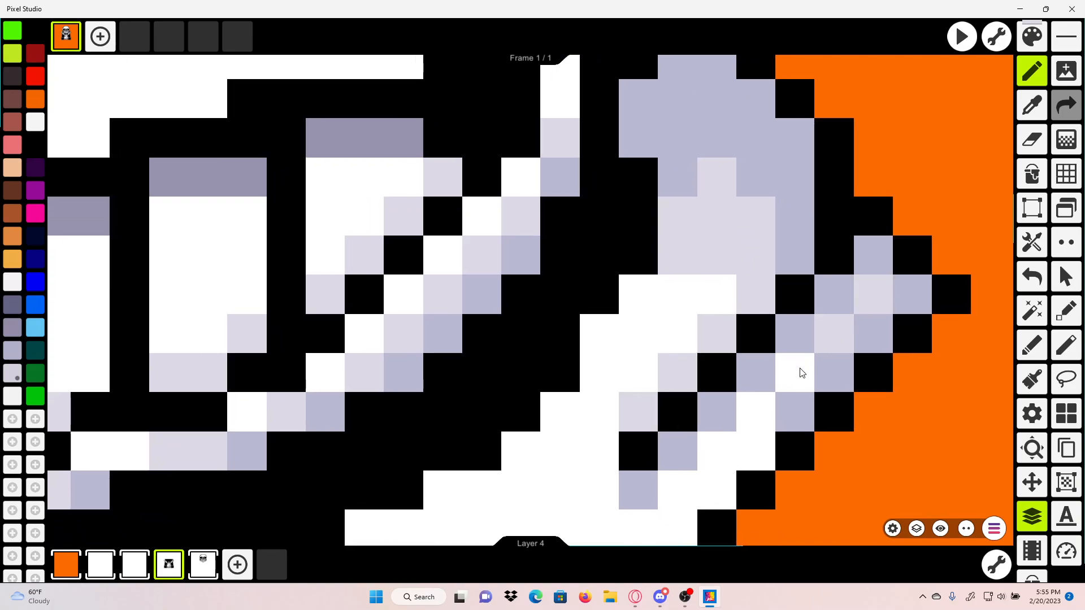
pyautogui.moveTo(762, 409); pyautogui.dragTo(729, 464)
pyautogui.scroll(-6, 726, 456)
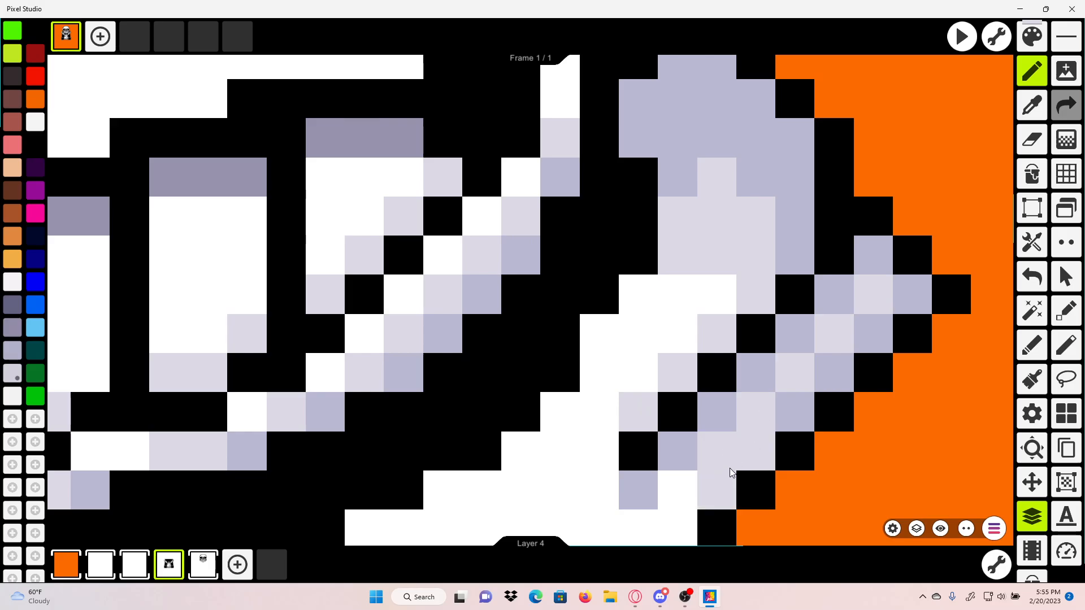
pyautogui.scroll(3, 795, 363)
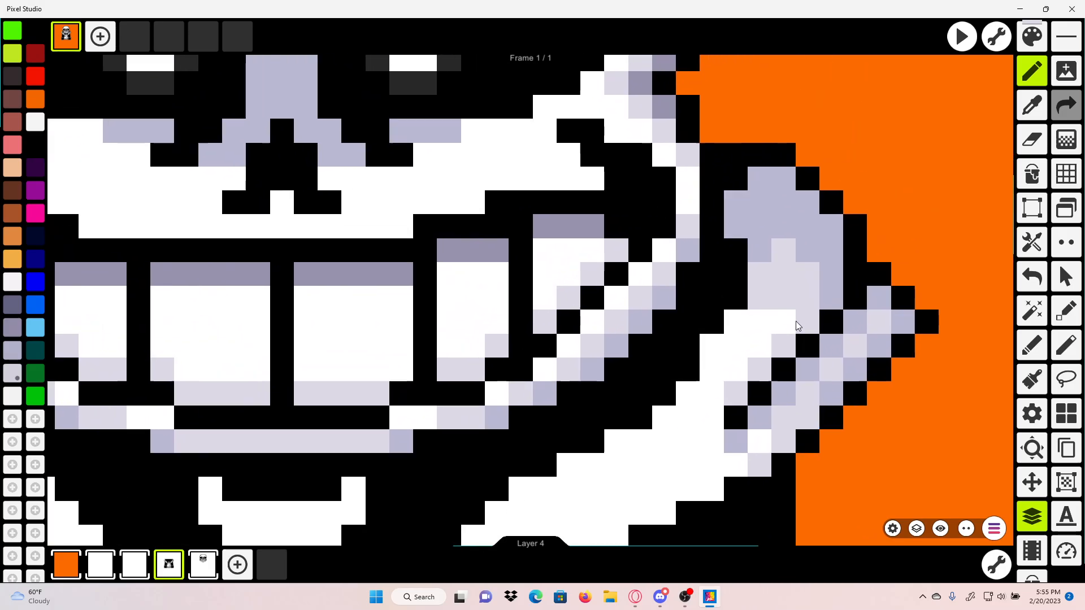
# Step: Fill the remaining white of the right collar's upper section above the crease with pale lavender
pyautogui.click(789, 326)
pyautogui.click(759, 352)
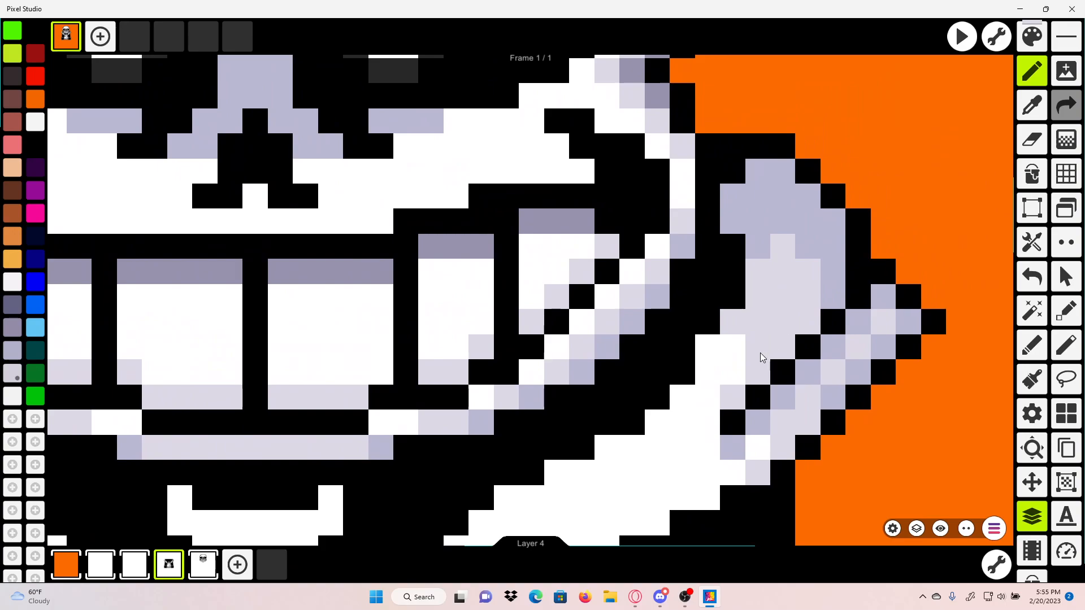
pyautogui.click(739, 372)
pyautogui.moveTo(727, 360)
pyautogui.mouseDown()
pyautogui.moveTo(795, 315)
pyautogui.moveTo(756, 288)
pyautogui.moveTo(779, 290)
pyautogui.mouseUp()
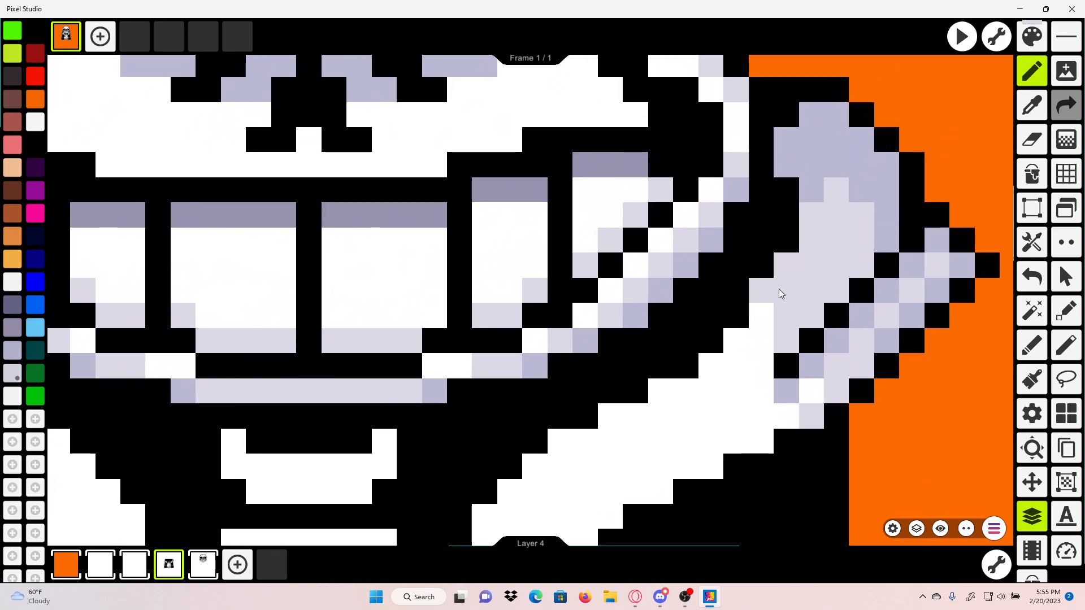
pyautogui.moveTo(755, 335)
pyautogui.mouseDown()
pyautogui.moveTo(766, 295)
pyautogui.moveTo(657, 298)
pyautogui.moveTo(729, 330)
pyautogui.moveTo(710, 333)
pyautogui.moveTo(783, 298)
pyautogui.moveTo(808, 243)
pyautogui.mouseUp()
# Step: Shade the stepped lower edge of the right collar band in pale lavender, undoing the misplaced last pixel
pyautogui.click(748, 295)
pyautogui.click(721, 325)
pyautogui.scroll(2, 659, 299)
pyautogui.click(700, 450)
pyautogui.click(729, 338)
pyautogui.click(686, 385)
pyautogui.moveTo(730, 317)
pyautogui.mouseDown()
pyautogui.moveTo(849, 240)
pyautogui.moveTo(814, 223)
pyautogui.mouseUp()
pyautogui.click(760, 314)
pyautogui.click(731, 348)
pyautogui.click(700, 331)
pyautogui.click(692, 338)
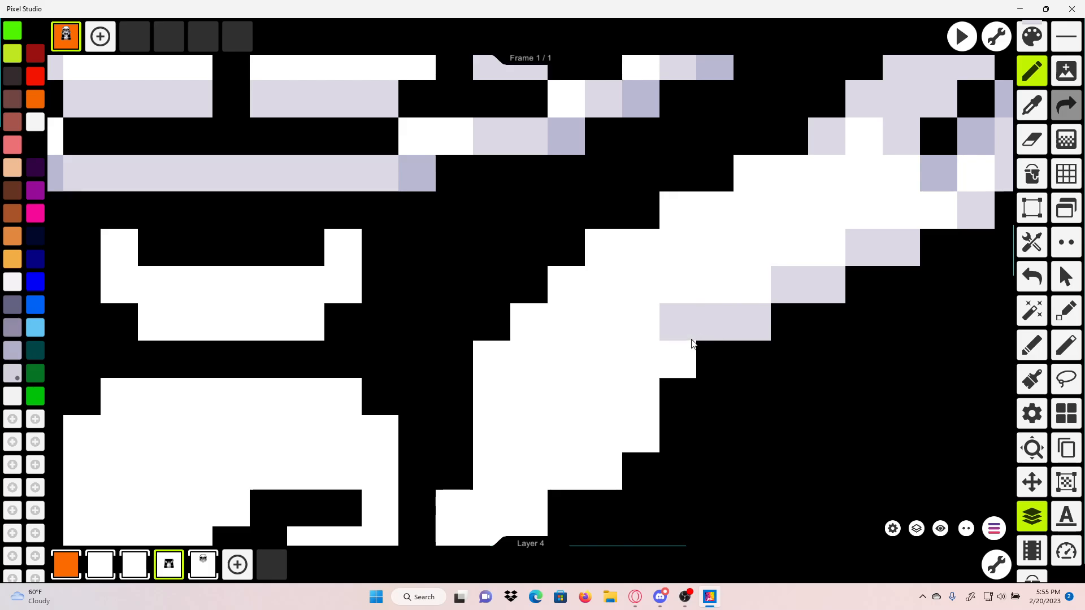
pyautogui.click(1021, 266)
# Step: Shade the corner pixels along the stepped upper edge of the right collar band in pale lavender, down towards the chest
pyautogui.click(772, 177)
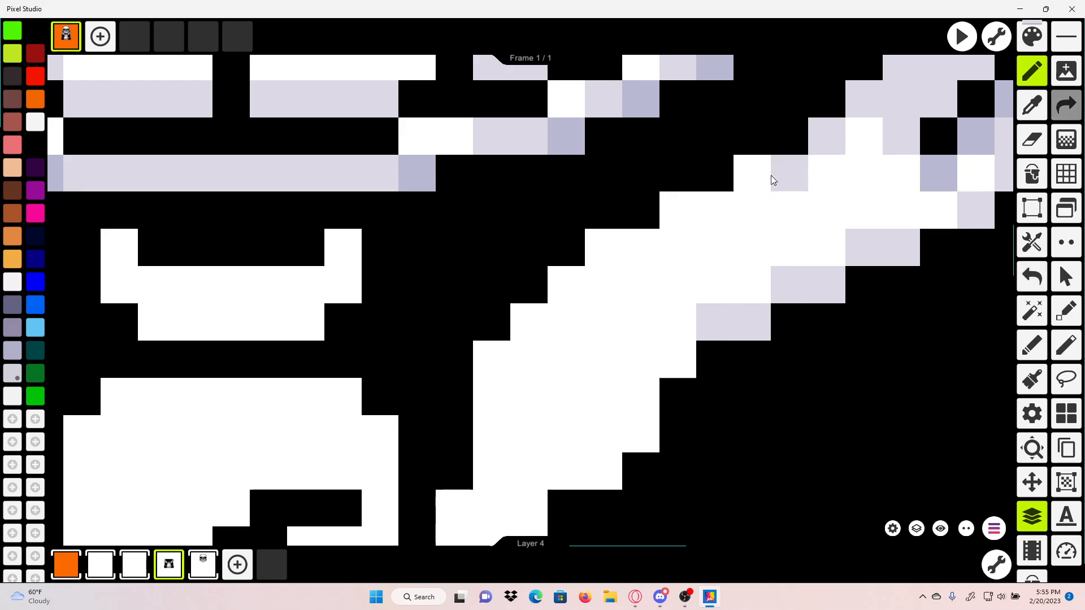
pyautogui.click(689, 206)
pyautogui.moveTo(744, 179)
pyautogui.mouseDown()
pyautogui.moveTo(692, 203)
pyautogui.moveTo(793, 152)
pyautogui.moveTo(819, 253)
pyautogui.moveTo(741, 244)
pyautogui.mouseUp()
pyautogui.scroll(-8, 768, 169)
pyautogui.scroll(2, 741, 244)
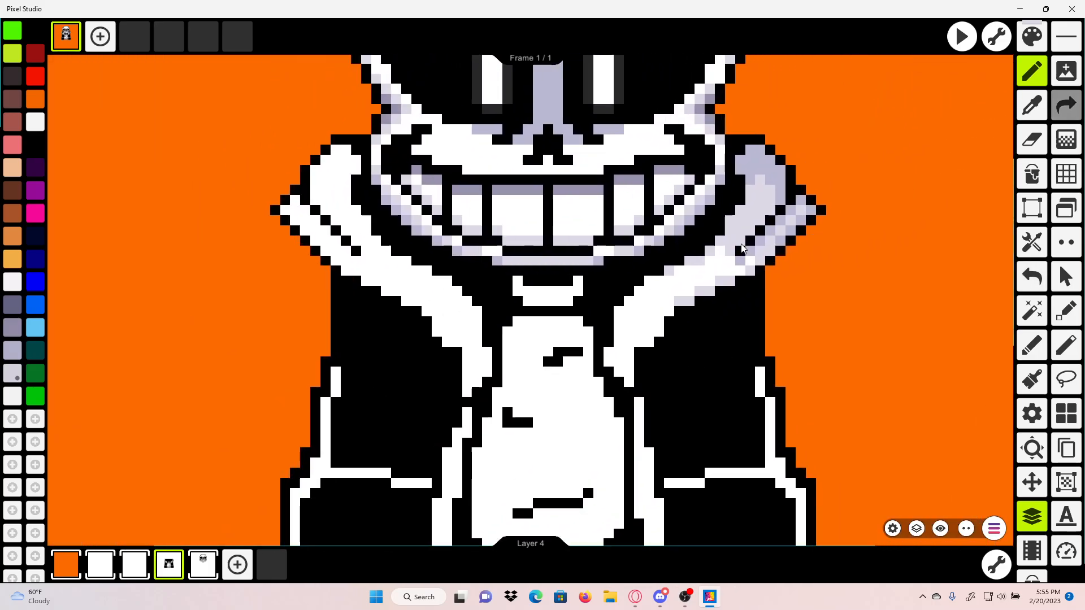
pyautogui.scroll(3, 742, 249)
pyautogui.scroll(2, 594, 264)
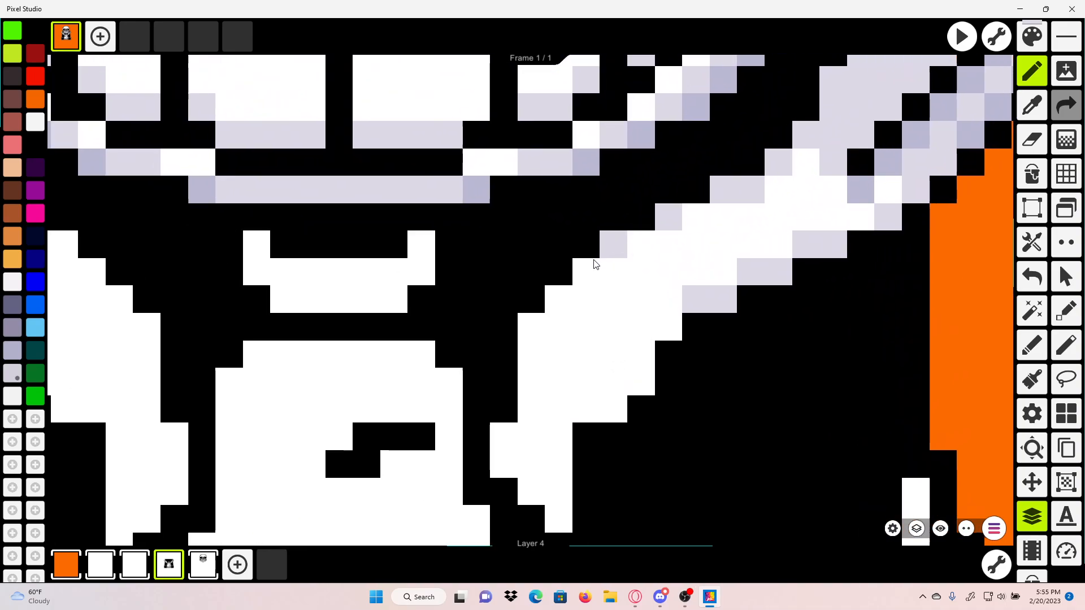
pyautogui.click(584, 274)
pyautogui.click(558, 299)
pyautogui.moveTo(537, 294); pyautogui.dragTo(510, 242)
pyautogui.click(501, 274)
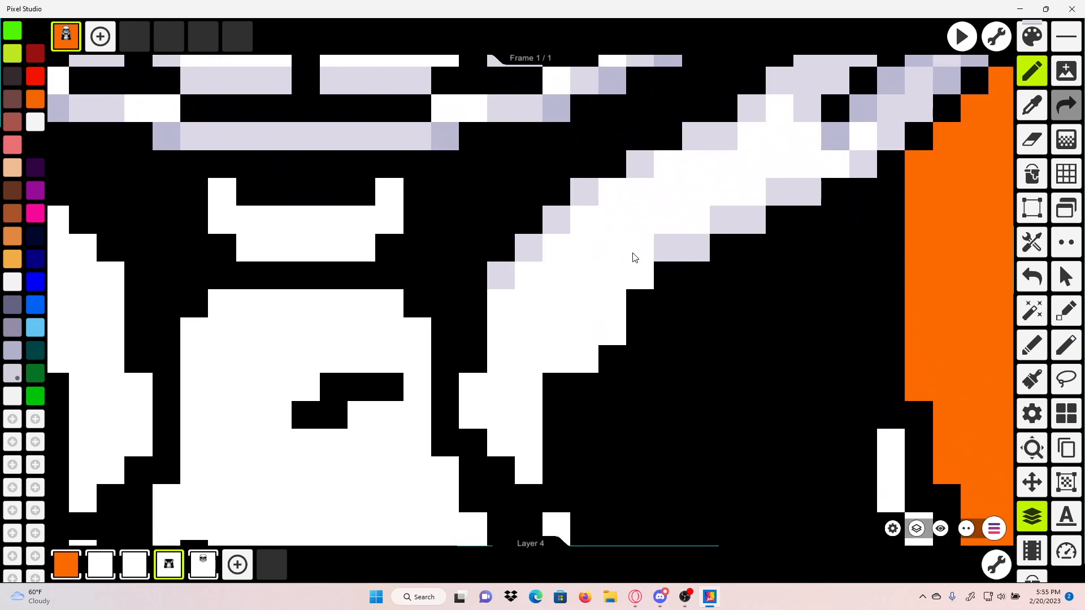
# Step: Shade the edge pixels around the right collar band's lower end in pale lavender, including its inner side and bottom tip
pyautogui.click(610, 321)
pyautogui.moveTo(656, 264); pyautogui.dragTo(667, 229)
pyautogui.click(592, 316)
pyautogui.moveTo(507, 341); pyautogui.dragTo(521, 299)
pyautogui.click(507, 340)
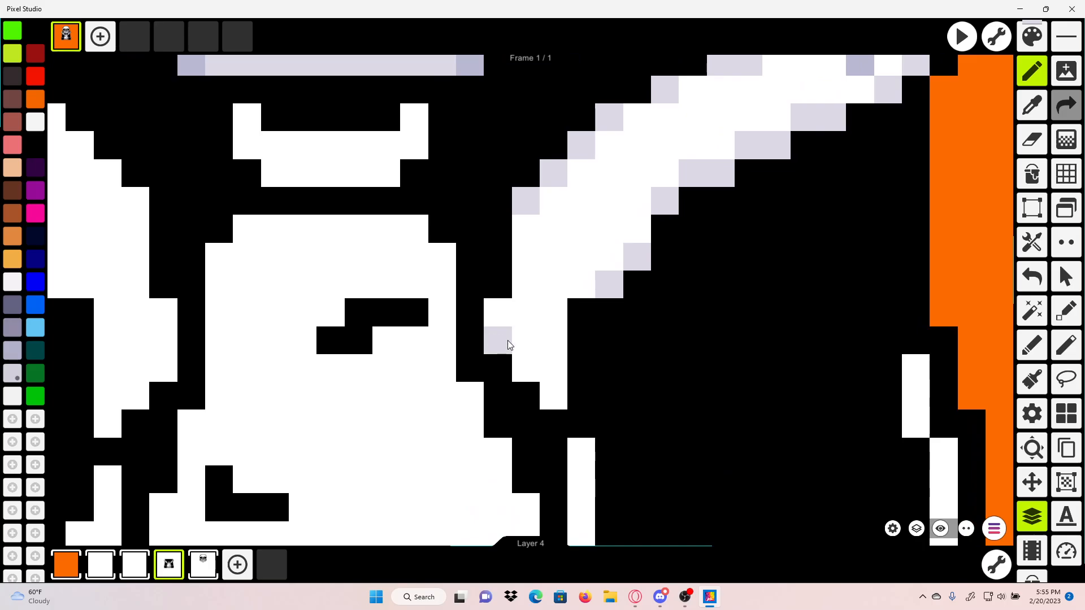
pyautogui.click(525, 368)
pyautogui.click(553, 396)
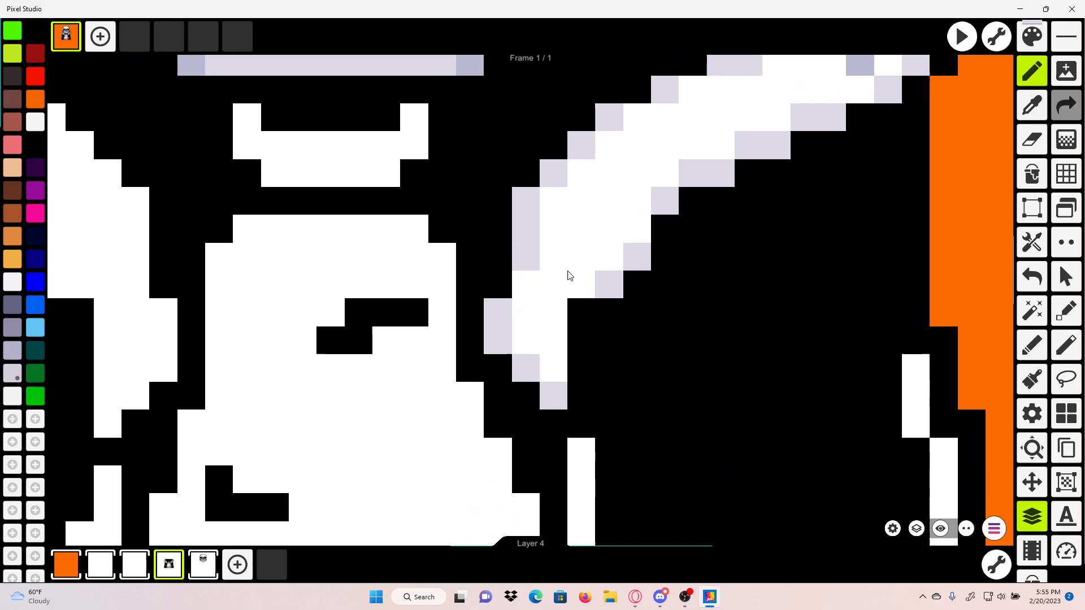
# Step: Try a wider band of pale lavender shading along the right collar's lower edge, then undo it
pyautogui.moveTo(554, 315); pyautogui.dragTo(555, 285)
pyautogui.moveTo(610, 255); pyautogui.dragTo(637, 229)
pyautogui.click(666, 148)
pyautogui.scroll(-5, 731, 124)
pyautogui.moveTo(723, 190); pyautogui.dragTo(681, 327)
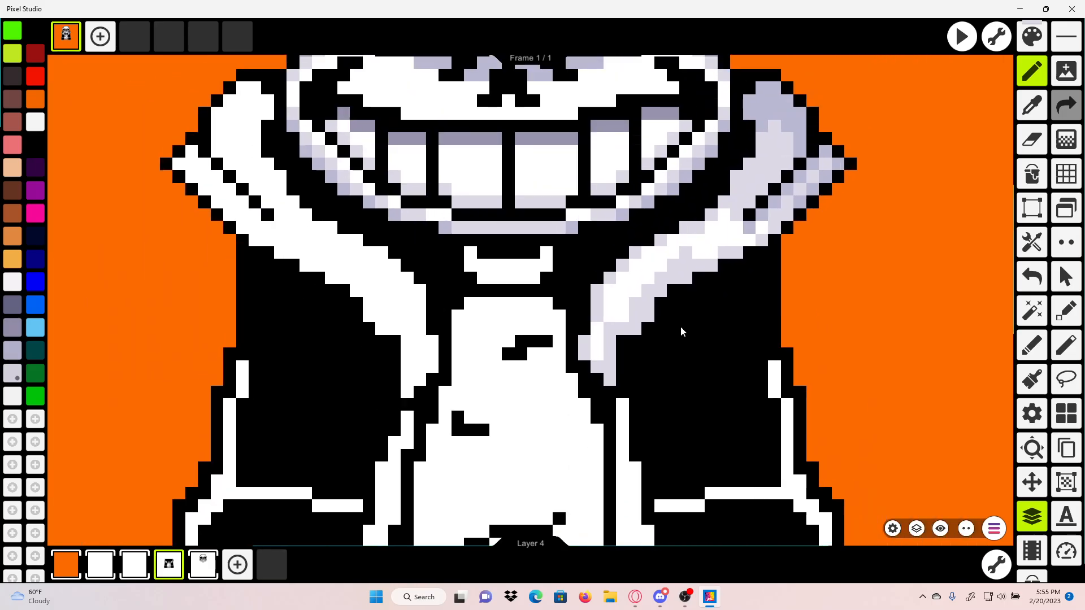
pyautogui.scroll(-3, 680, 326)
pyautogui.click(1034, 276)
pyautogui.click(1034, 277)
# Step: Switch to the darker lavender-grey and accent the outer corner pixels along the right collar band's lower edge
pyautogui.scroll(4, 763, 263)
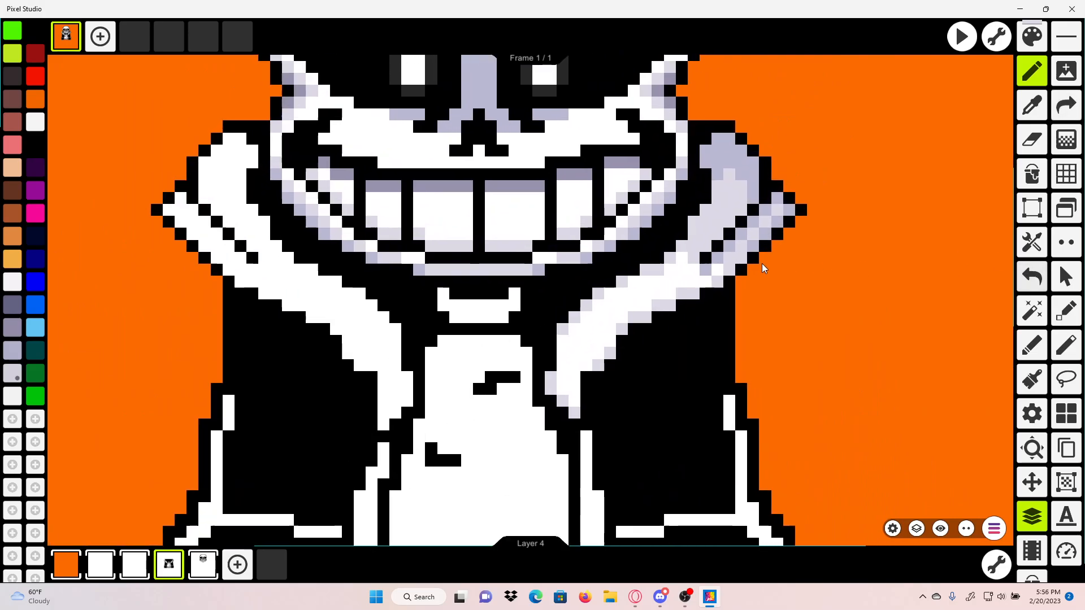
pyautogui.scroll(2, 593, 335)
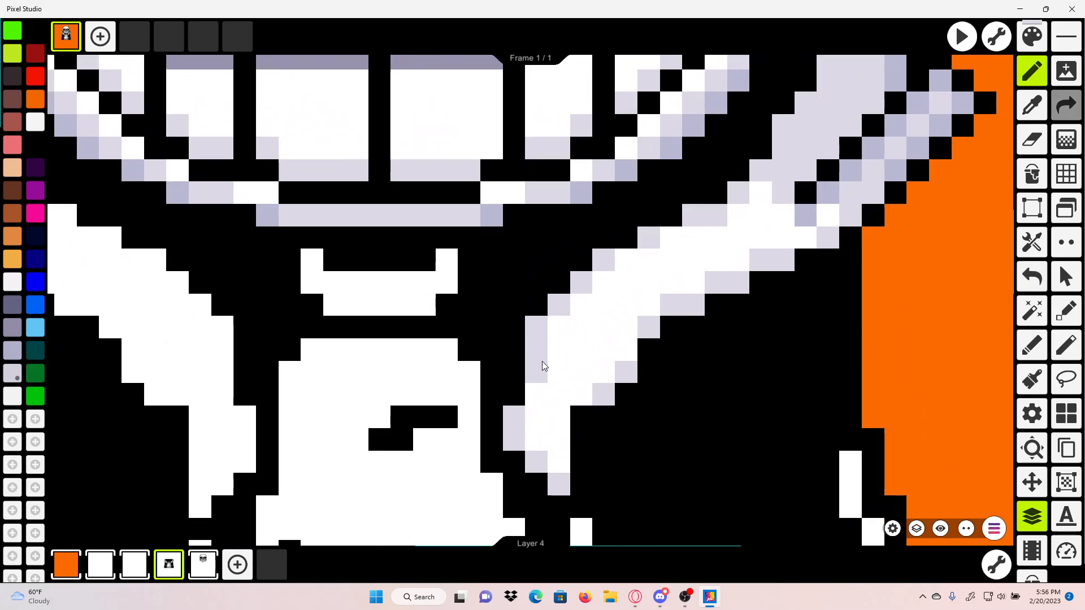
pyautogui.scroll(3, 644, 308)
pyautogui.moveTo(738, 263); pyautogui.dragTo(683, 271)
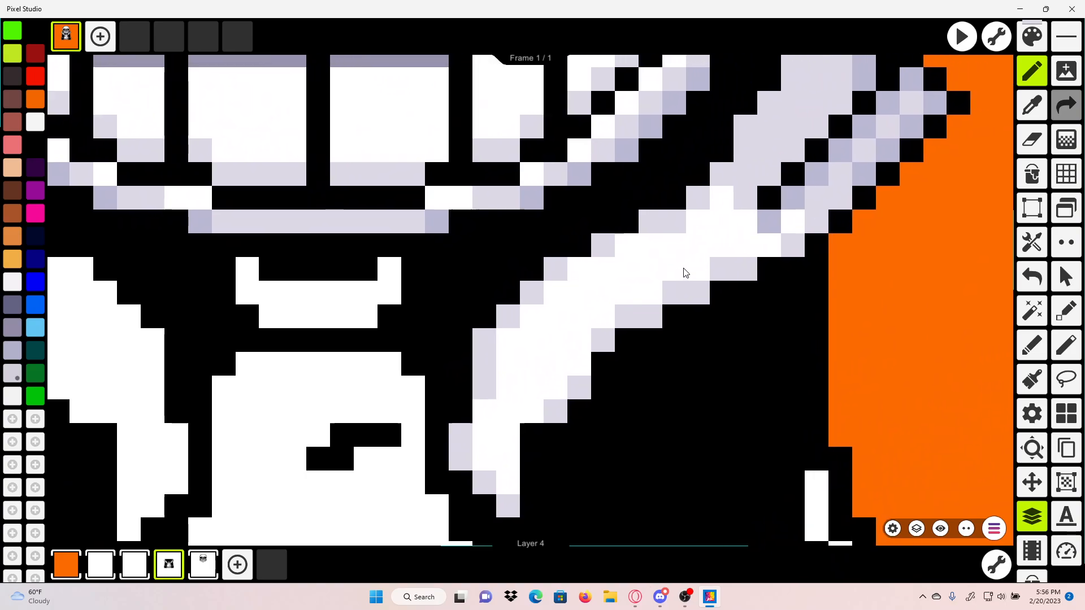
pyautogui.scroll(-2, 681, 271)
pyautogui.click(20, 352)
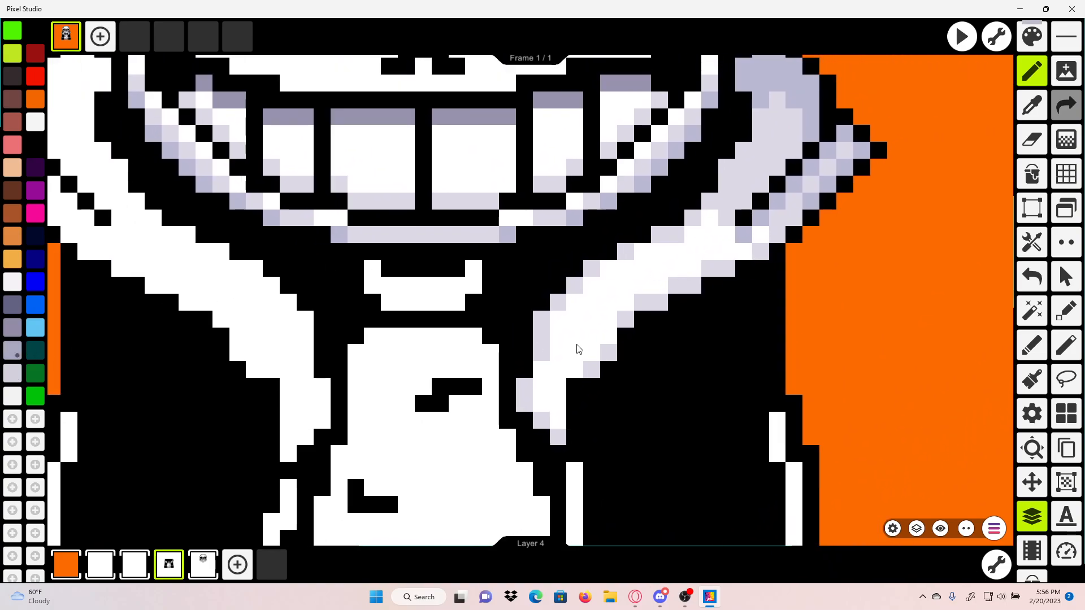
pyautogui.scroll(4, 576, 347)
pyautogui.click(619, 384)
pyautogui.moveTo(619, 364); pyautogui.dragTo(565, 387)
pyautogui.click(681, 300)
pyautogui.moveTo(797, 208); pyautogui.dragTo(665, 291)
pyautogui.click(777, 257)
# Step: Add lavender-grey accent pixels along the right collar's inner upper edge and just above its black crease
pyautogui.click(703, 291)
pyautogui.click(593, 227)
pyautogui.moveTo(721, 140)
pyautogui.mouseDown()
pyautogui.moveTo(632, 259)
pyautogui.moveTo(507, 294)
pyautogui.mouseUp()
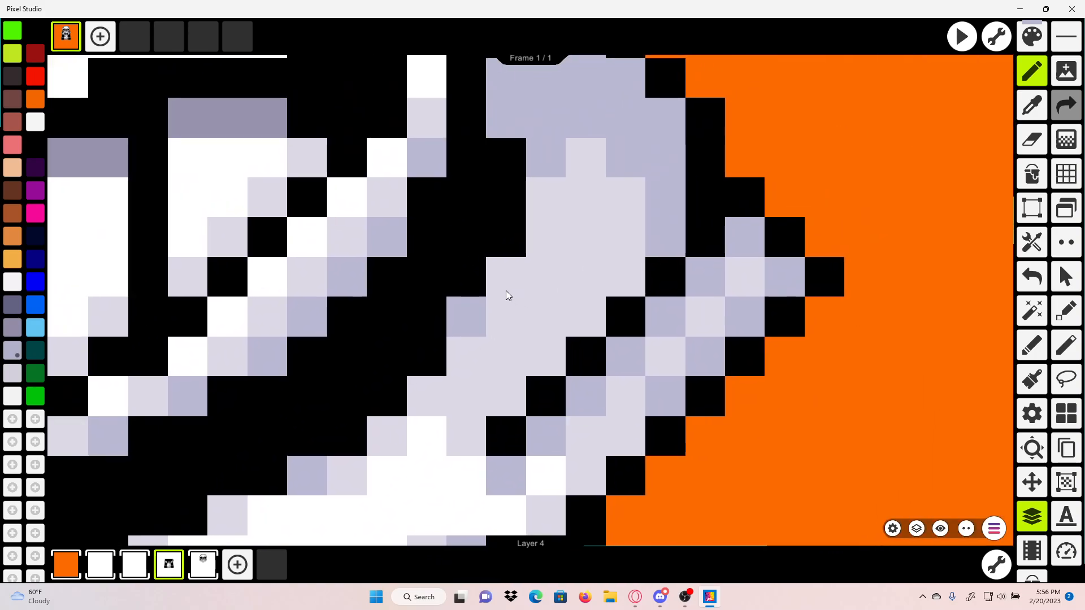
pyautogui.scroll(-6, 591, 324)
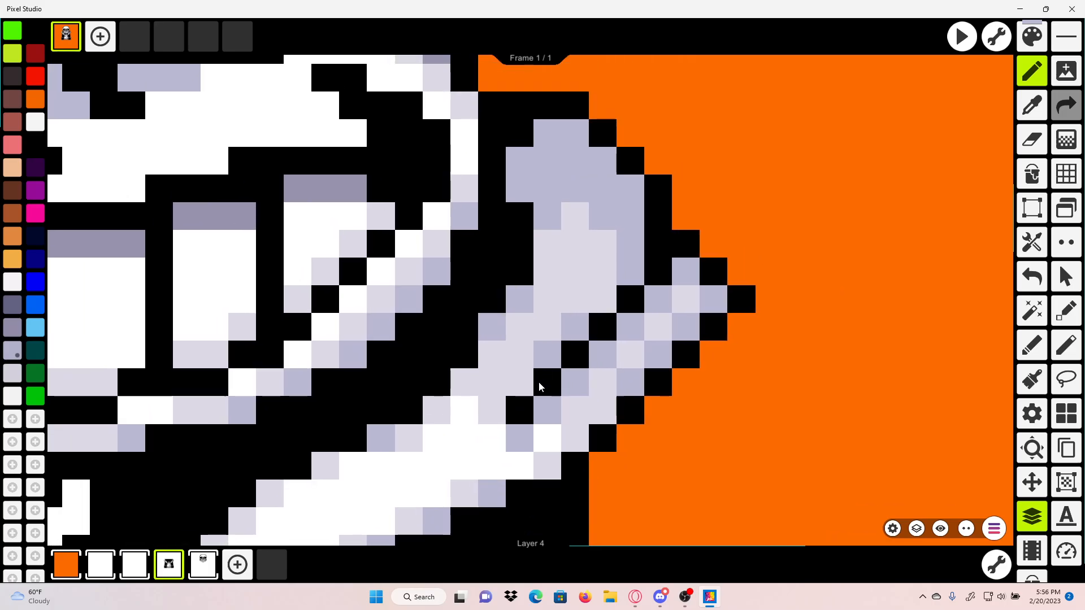
pyautogui.scroll(-2, 618, 275)
pyautogui.scroll(2, 617, 299)
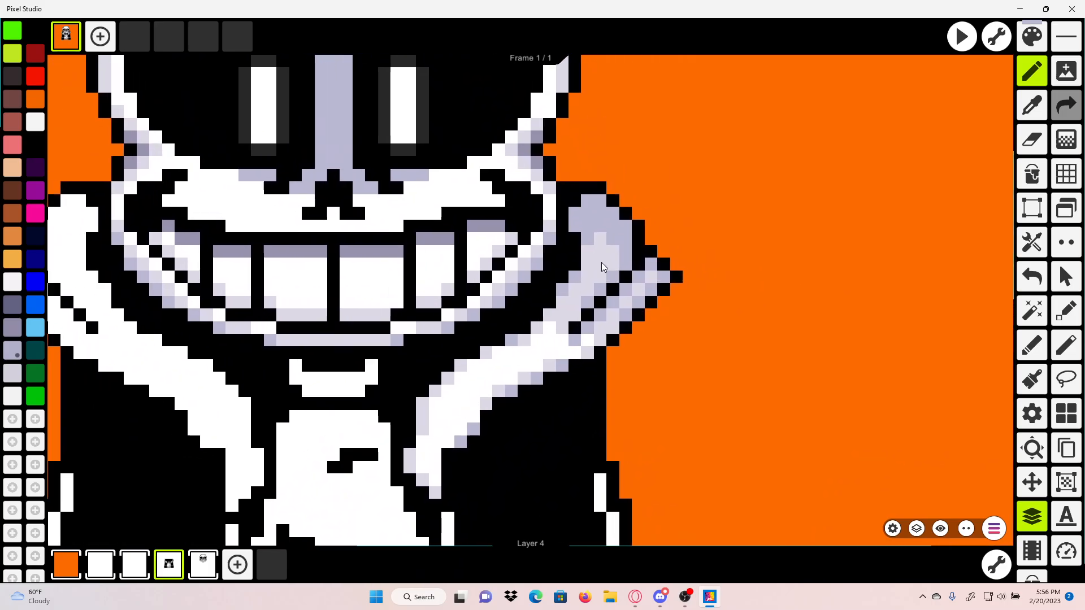
pyautogui.scroll(-1, 617, 323)
# Step: Add lavender-grey accents to the corner pixels on the right collar band's upper edge near the chest
pyautogui.scroll(5, 617, 318)
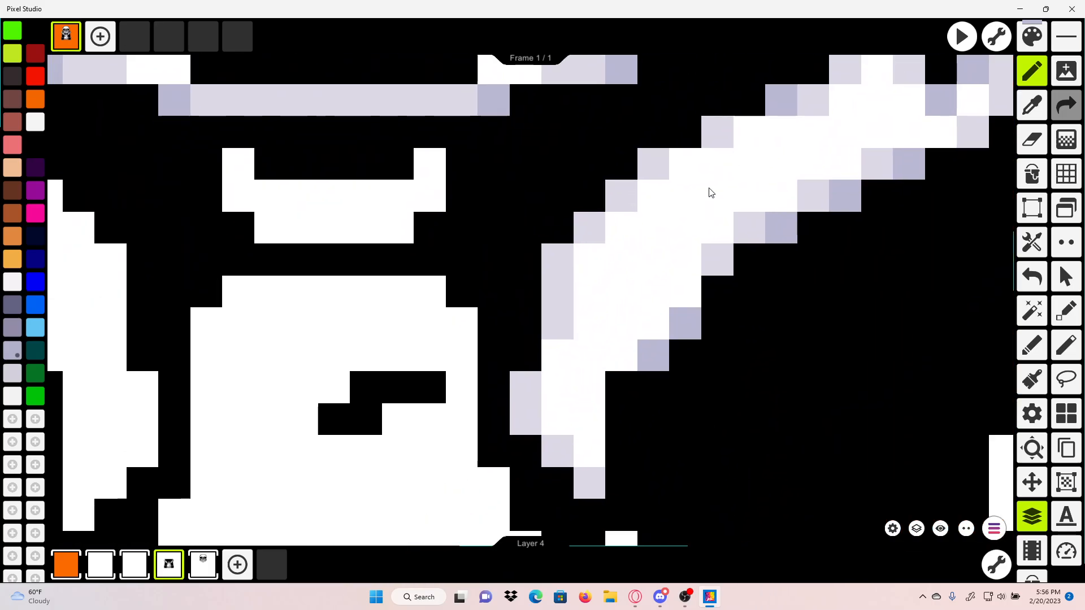
pyautogui.scroll(-3, 504, 314)
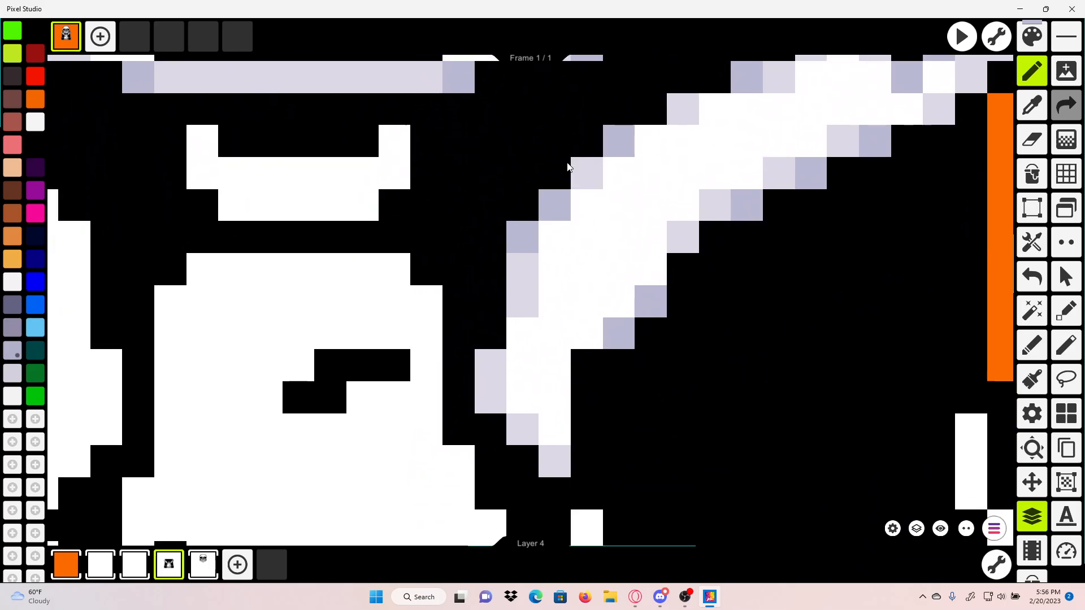
pyautogui.scroll(2, 582, 225)
pyautogui.moveTo(557, 282); pyautogui.dragTo(517, 317)
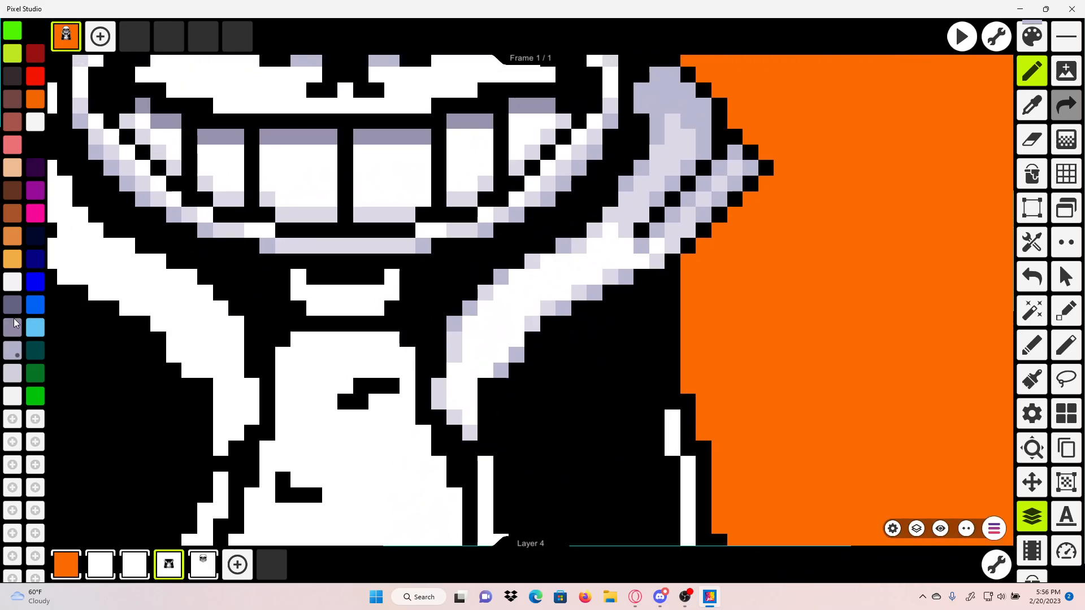
pyautogui.scroll(-2, 515, 244)
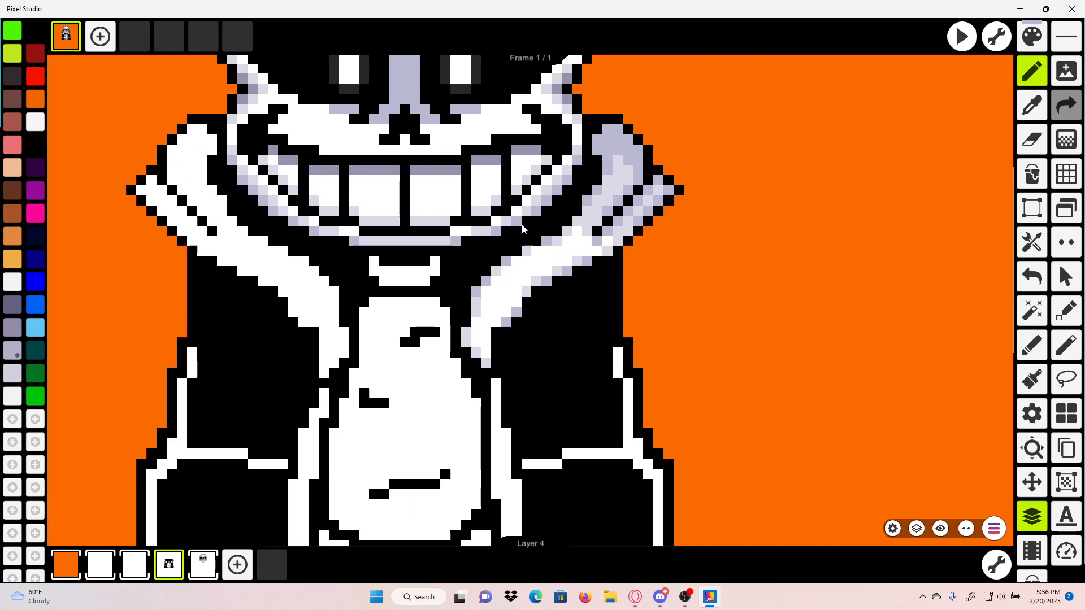
# Step: Copy a 23x27 region around the shaded right collar and paste it onto the empty orange area beside the character
pyautogui.click(1032, 208)
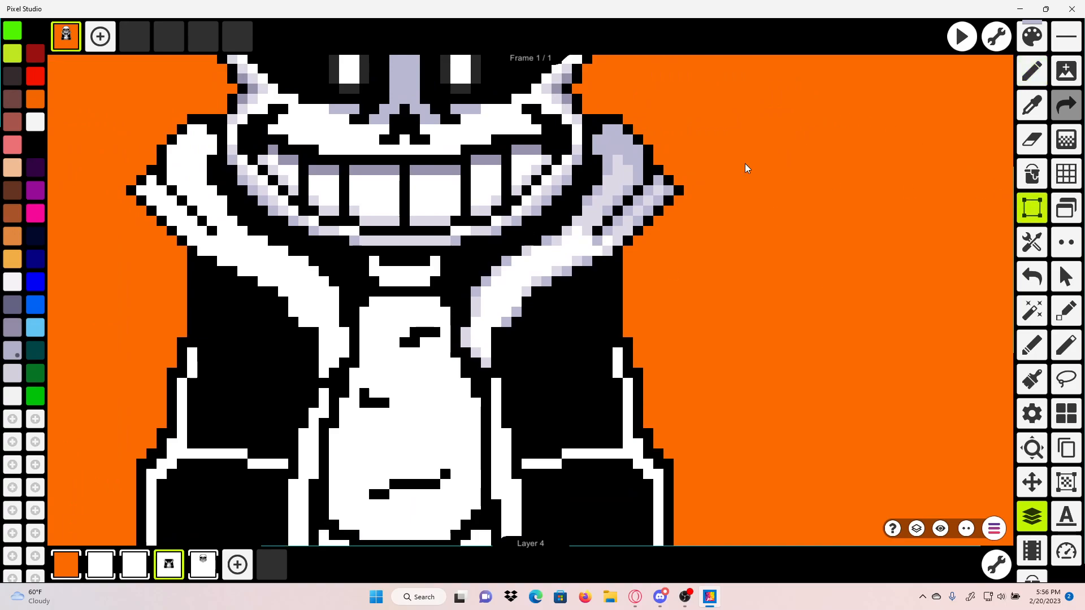
pyautogui.moveTo(693, 93); pyautogui.dragTo(468, 368)
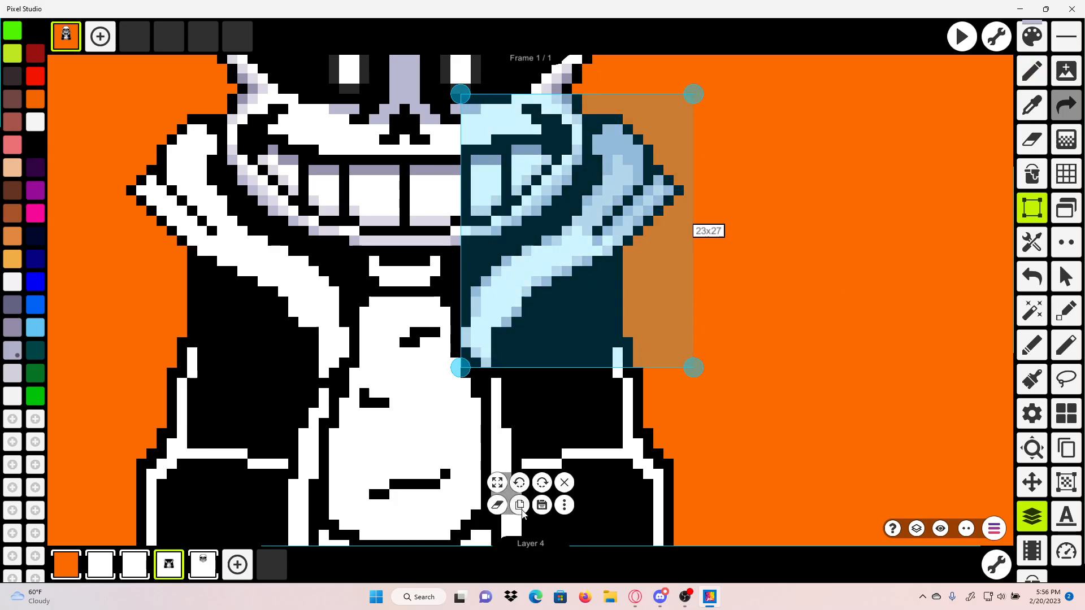
pyautogui.click(520, 504)
pyautogui.scroll(-2, 517, 497)
pyautogui.click(518, 495)
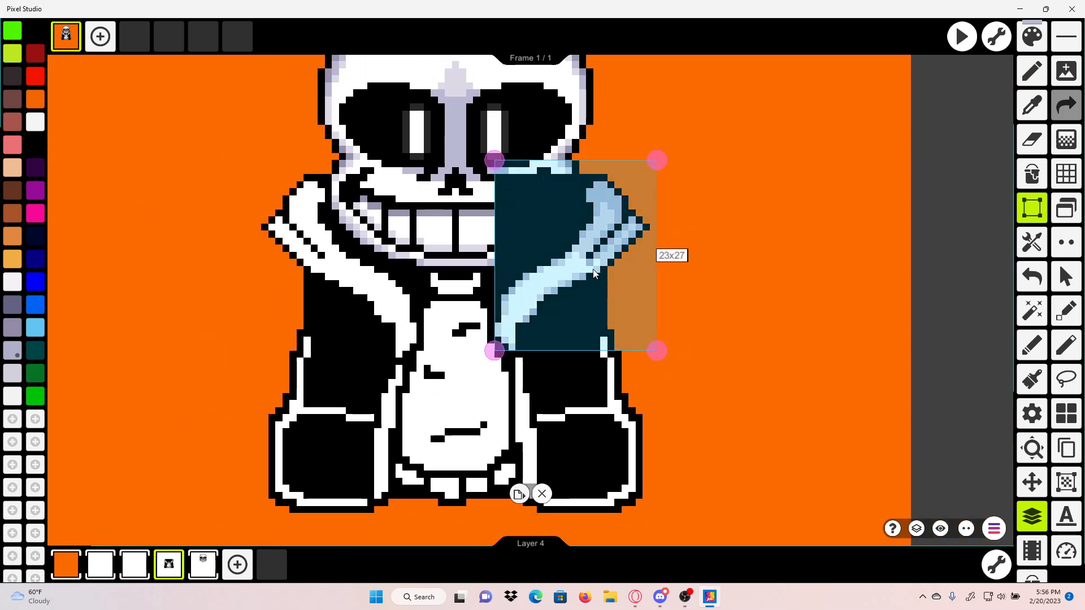
pyautogui.moveTo(595, 271); pyautogui.dragTo(807, 310)
pyautogui.click(823, 95)
# Step: Select the pasted collar copy with a 31x34 region, flip it horizontally and place it exactly over the left collar
pyautogui.moveTo(866, 135)
pyautogui.mouseDown()
pyautogui.moveTo(852, 248)
pyautogui.moveTo(700, 448)
pyautogui.moveTo(811, 184)
pyautogui.moveTo(907, 148)
pyautogui.mouseUp()
pyautogui.click(564, 505)
pyautogui.click(607, 388)
pyautogui.moveTo(718, 151); pyautogui.dragTo(694, 179)
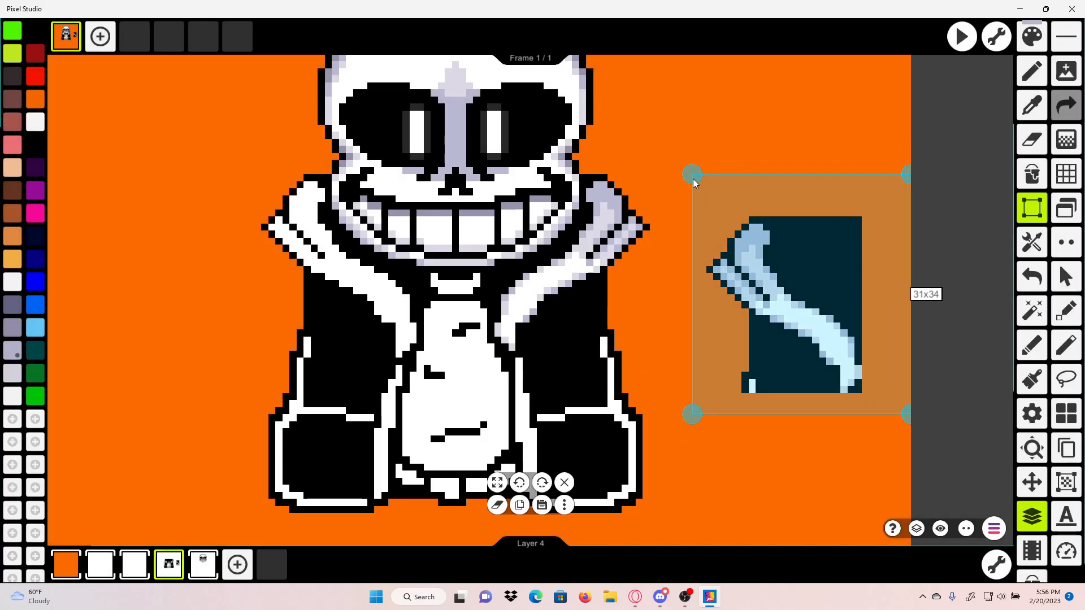
pyautogui.moveTo(785, 260); pyautogui.dragTo(341, 223)
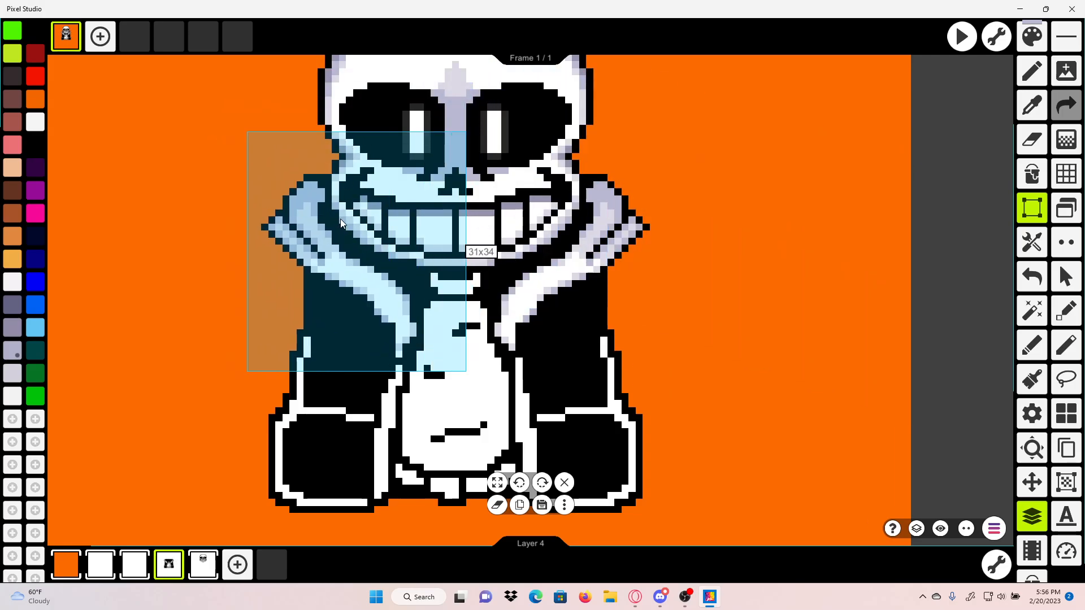
pyautogui.click(755, 229)
pyautogui.scroll(-4, 755, 228)
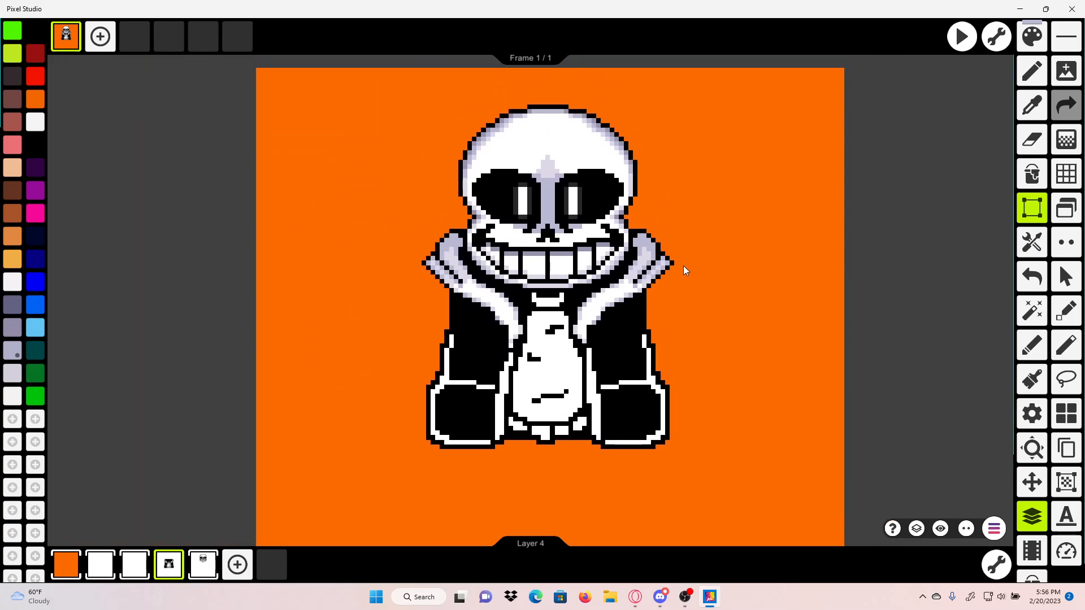
# Step: Sample the lavender-grey from the right collar and shade the upper rim and corners of the small white neck piece
pyautogui.scroll(5, 497, 309)
pyautogui.scroll(3, 498, 310)
pyautogui.moveTo(550, 334); pyautogui.dragTo(518, 358)
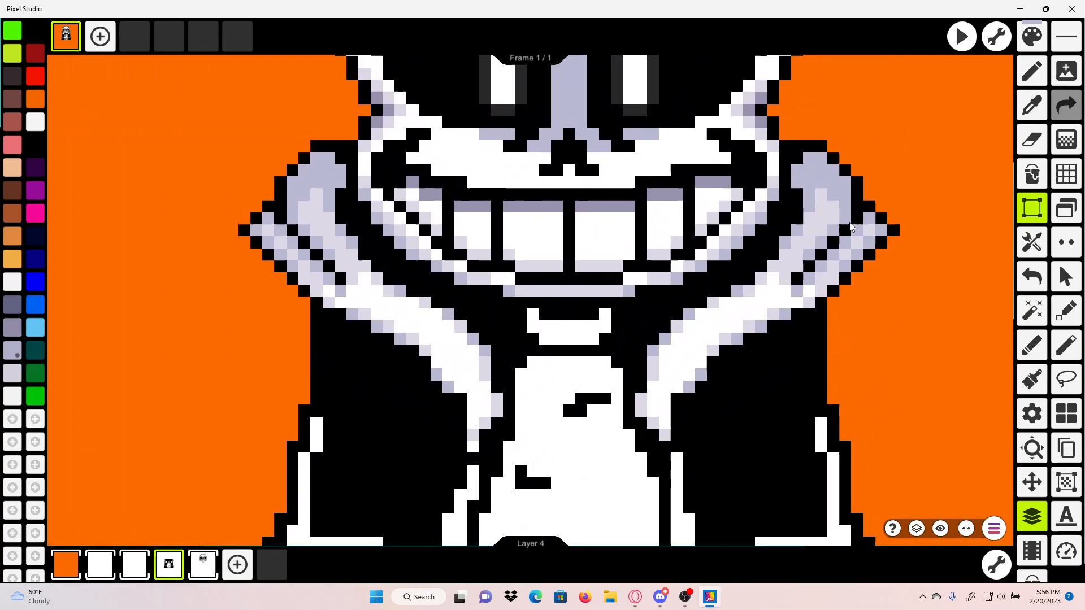
pyautogui.click(1029, 106)
pyautogui.scroll(2, 859, 197)
pyautogui.moveTo(859, 197); pyautogui.dragTo(833, 215)
pyautogui.scroll(2, 817, 208)
pyautogui.click(816, 209)
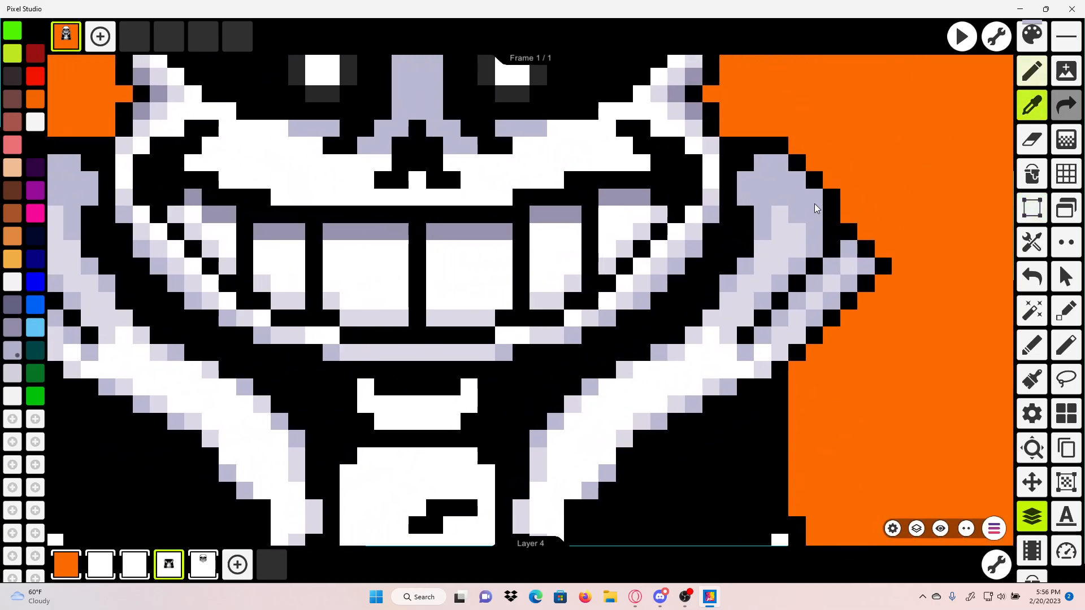
pyautogui.moveTo(559, 321); pyautogui.dragTo(634, 233)
pyautogui.scroll(3, 406, 367)
pyautogui.moveTo(405, 368); pyautogui.dragTo(584, 338)
pyautogui.click(635, 251)
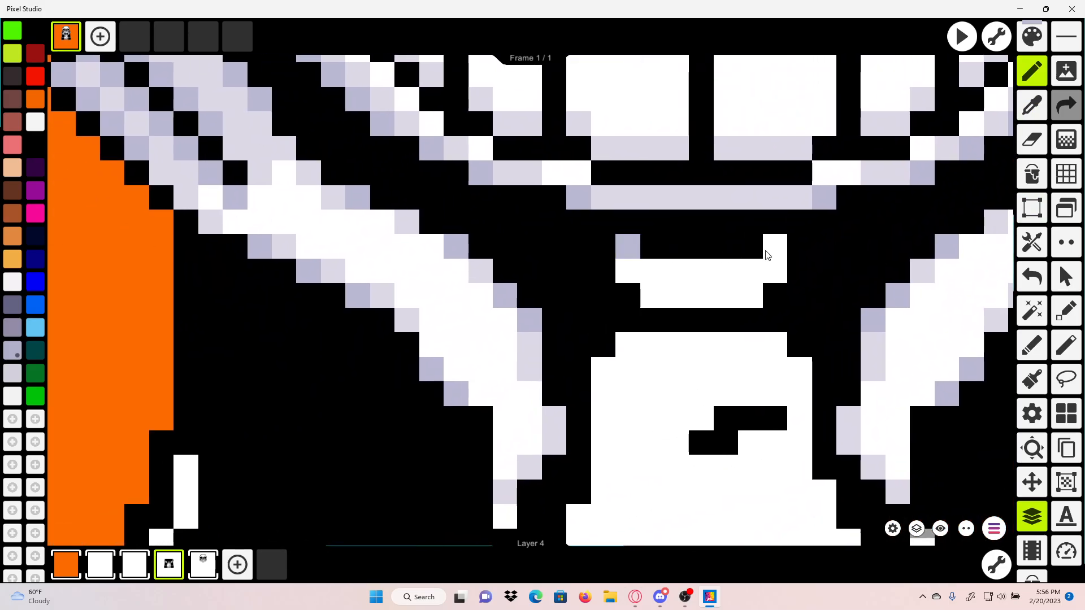
pyautogui.moveTo(767, 255); pyautogui.dragTo(638, 270)
pyautogui.scroll(-3, 668, 327)
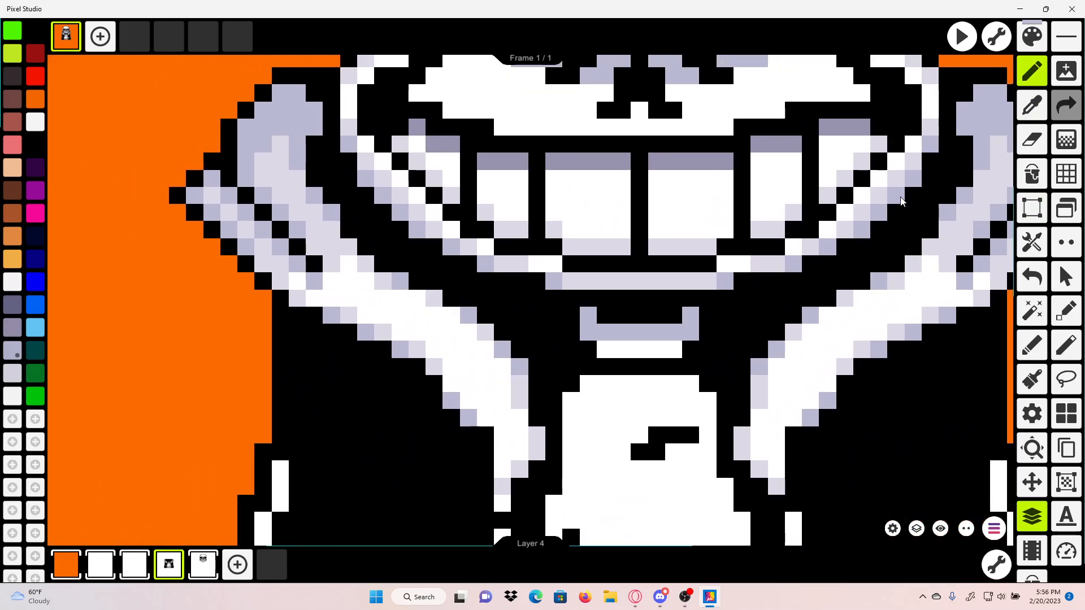
# Step: Repaint the neck piece's middle band in light lavender between lavender-grey upper corners, and undo the extra pixels on its bottom row
pyautogui.scroll(3, 742, 326)
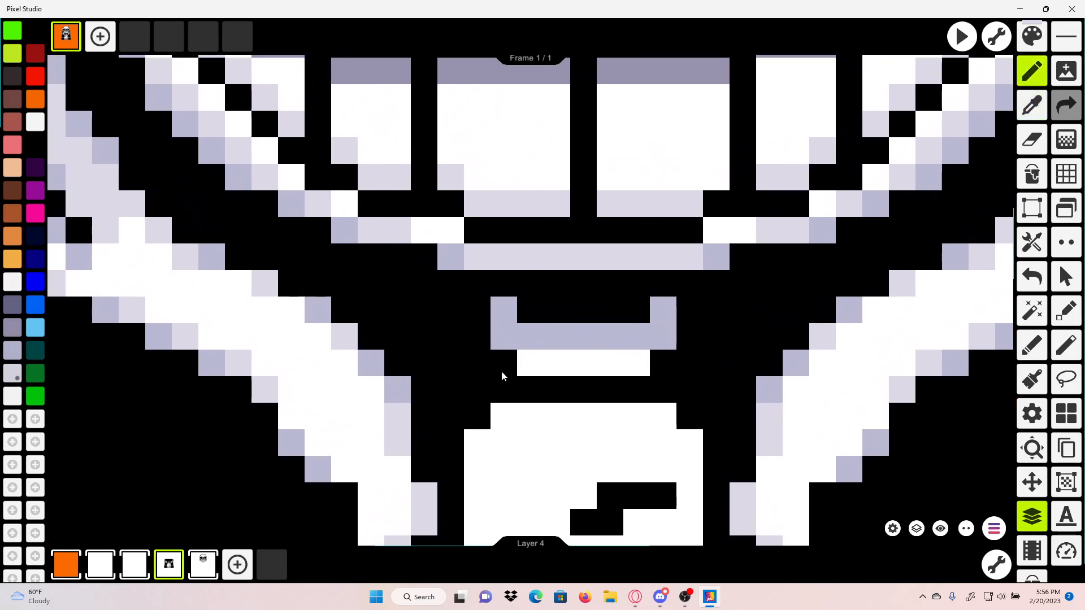
pyautogui.scroll(-5, 583, 363)
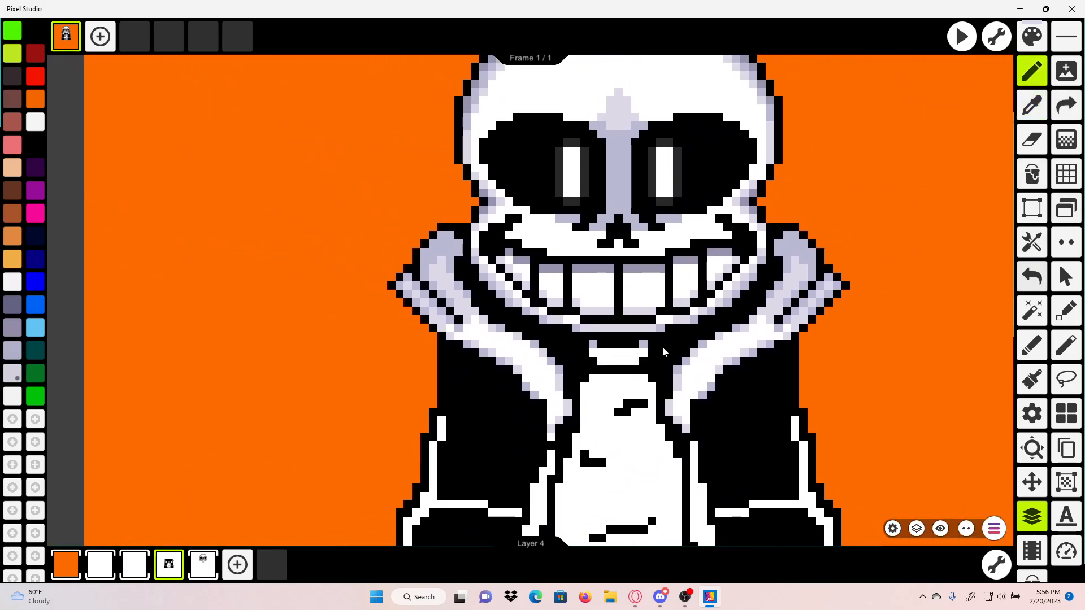
pyautogui.scroll(3, 644, 350)
pyautogui.scroll(-5, 650, 354)
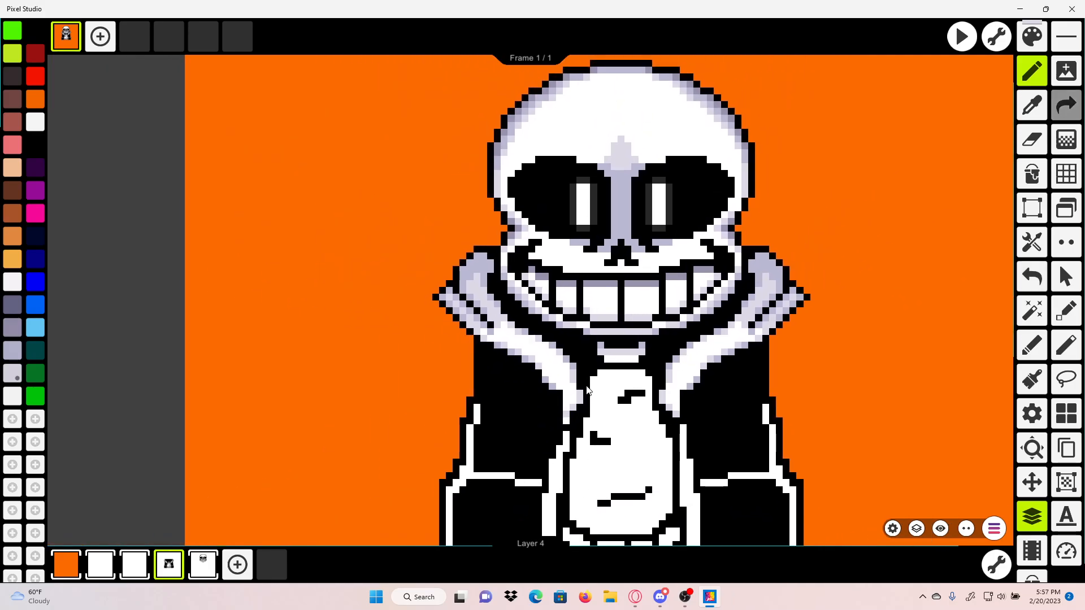
pyautogui.scroll(3, 588, 389)
pyautogui.scroll(-2, 721, 390)
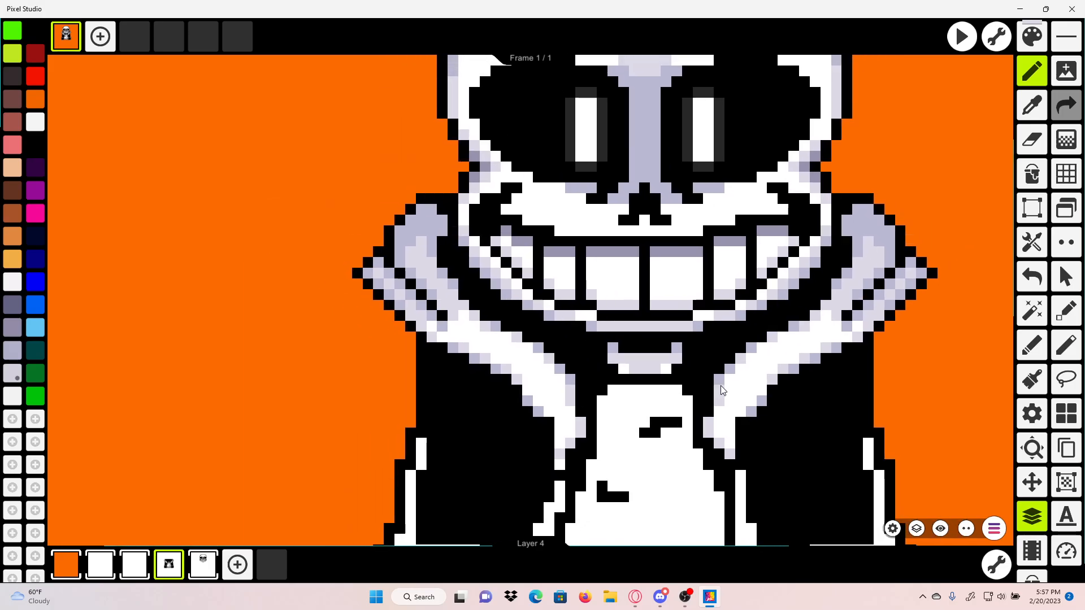
pyautogui.click(1030, 273)
pyautogui.click(1027, 276)
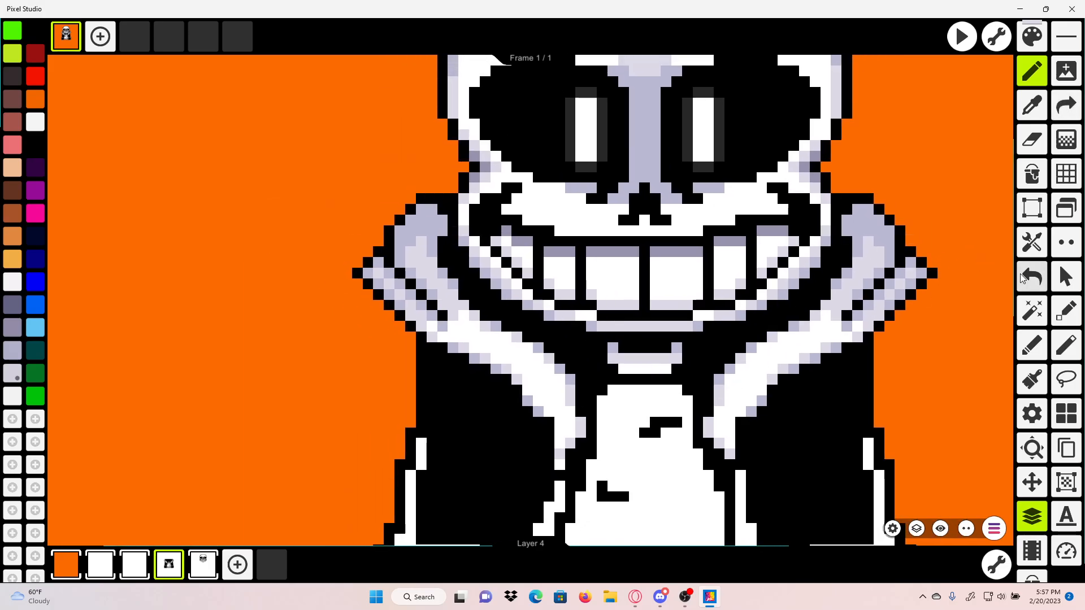
# Step: Cover the stray white pixel below the left collar's tip with black
pyautogui.moveTo(661, 283); pyautogui.dragTo(529, 202)
pyautogui.scroll(3, 616, 254)
pyautogui.moveTo(585, 280); pyautogui.dragTo(705, 211)
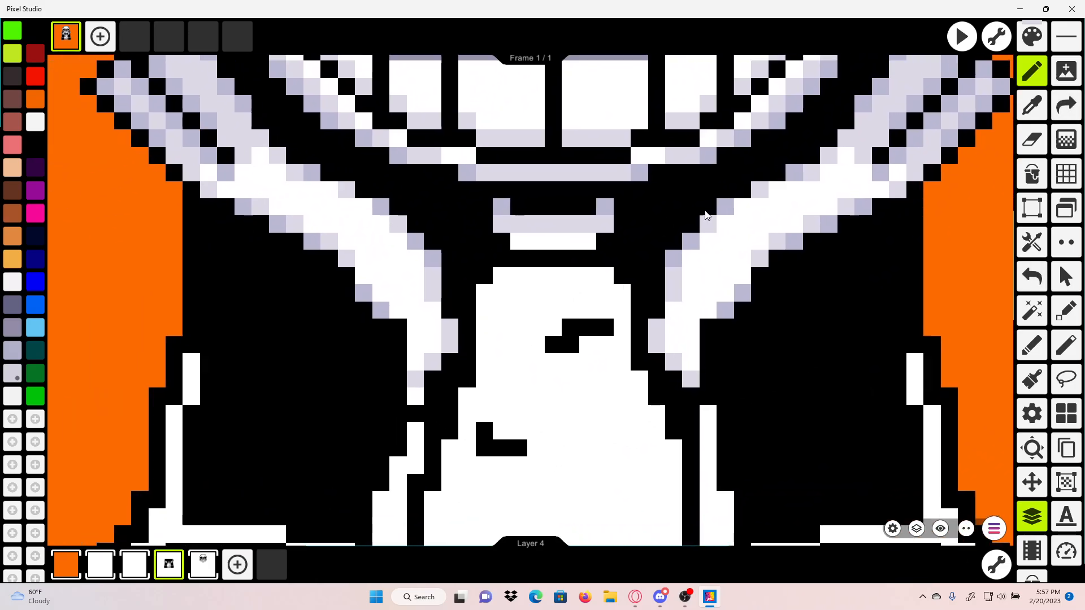
pyautogui.scroll(-5, 678, 237)
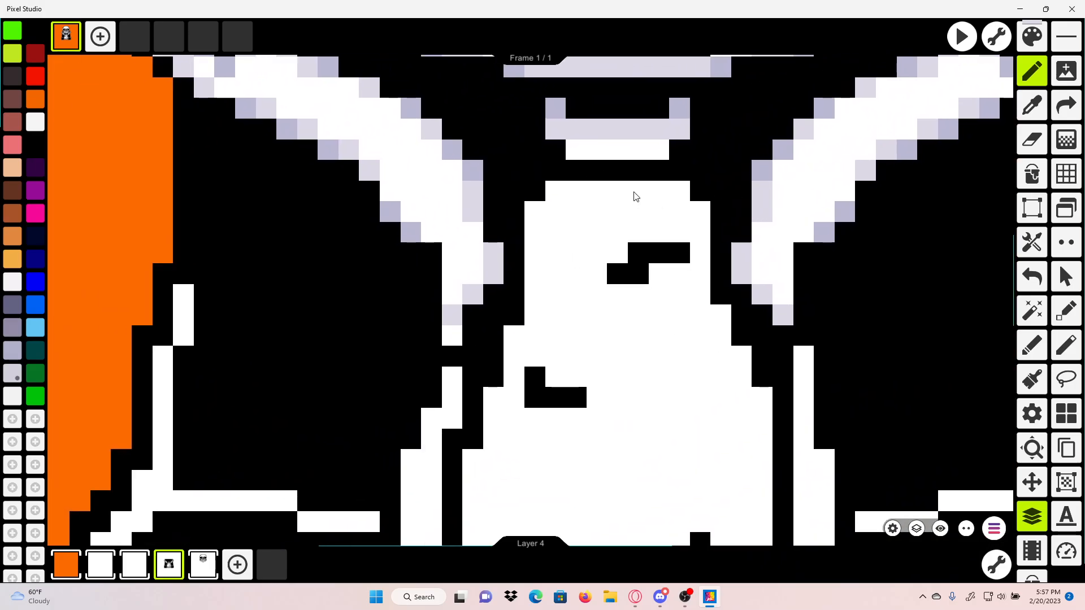
pyautogui.scroll(4, 610, 381)
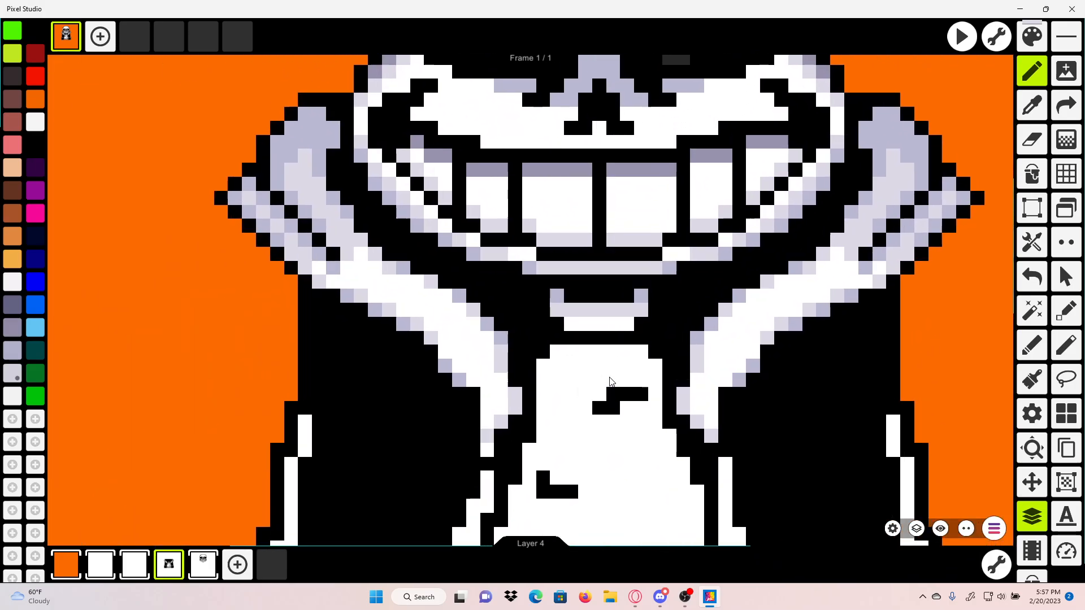
pyautogui.click(1031, 143)
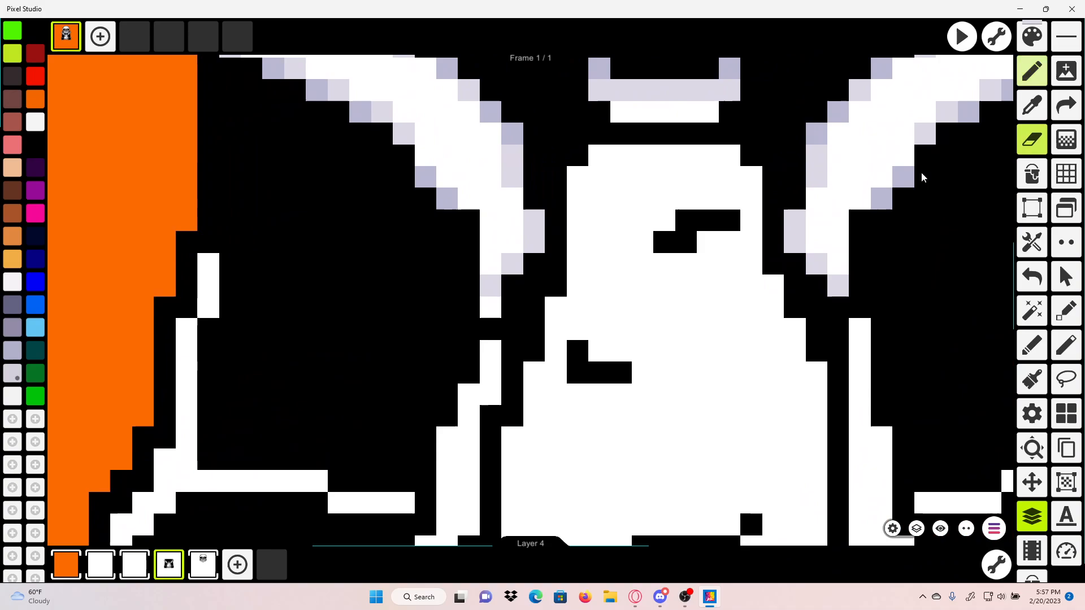
pyautogui.click(490, 308)
pyautogui.click(1032, 71)
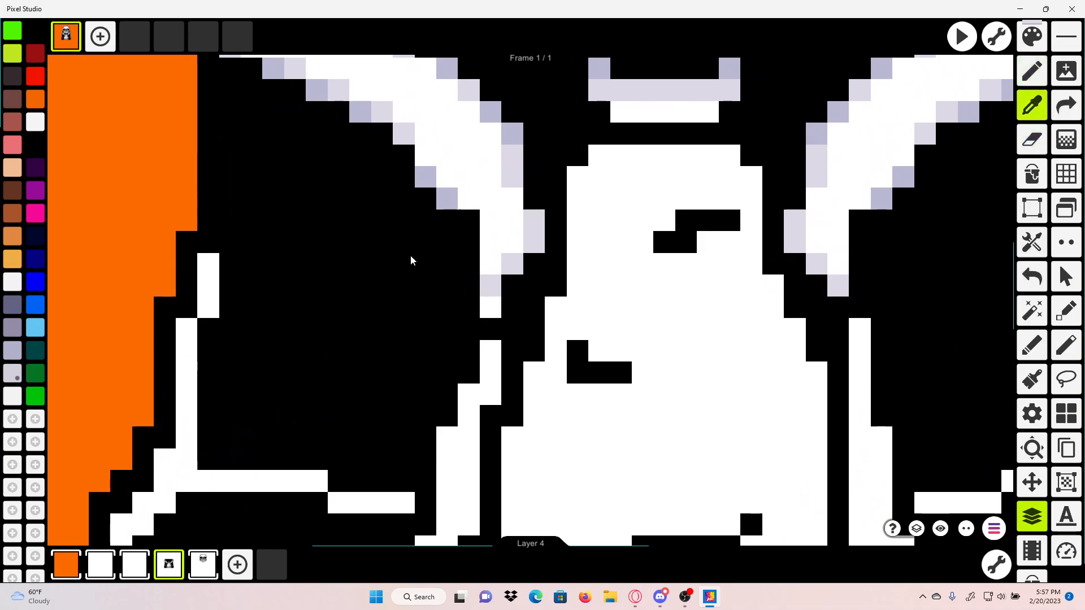
pyautogui.scroll(-2, 498, 306)
pyautogui.scroll(1, 501, 306)
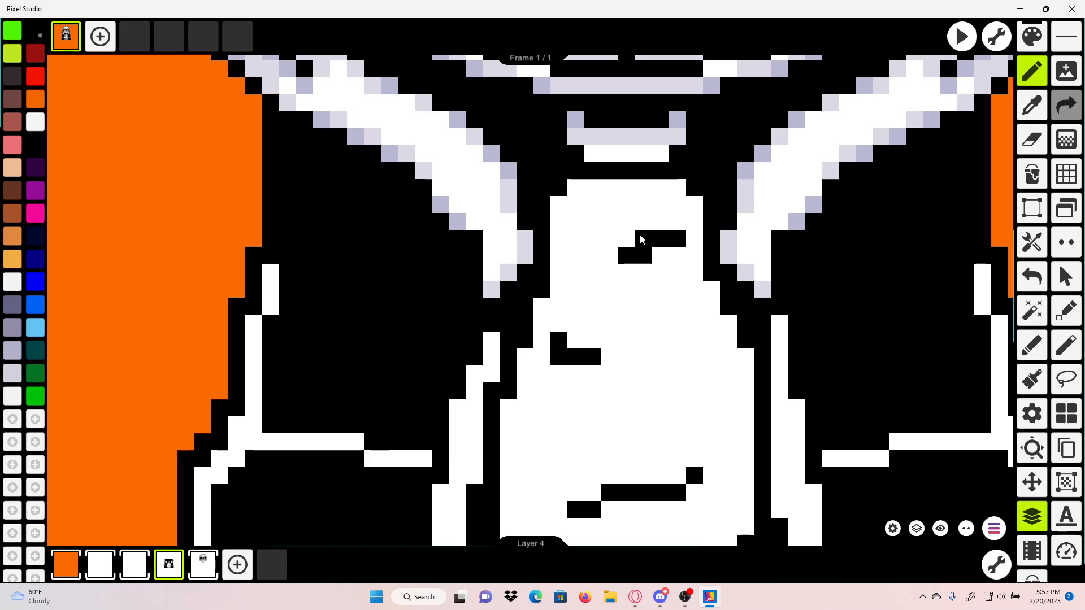
pyautogui.scroll(-3, 640, 239)
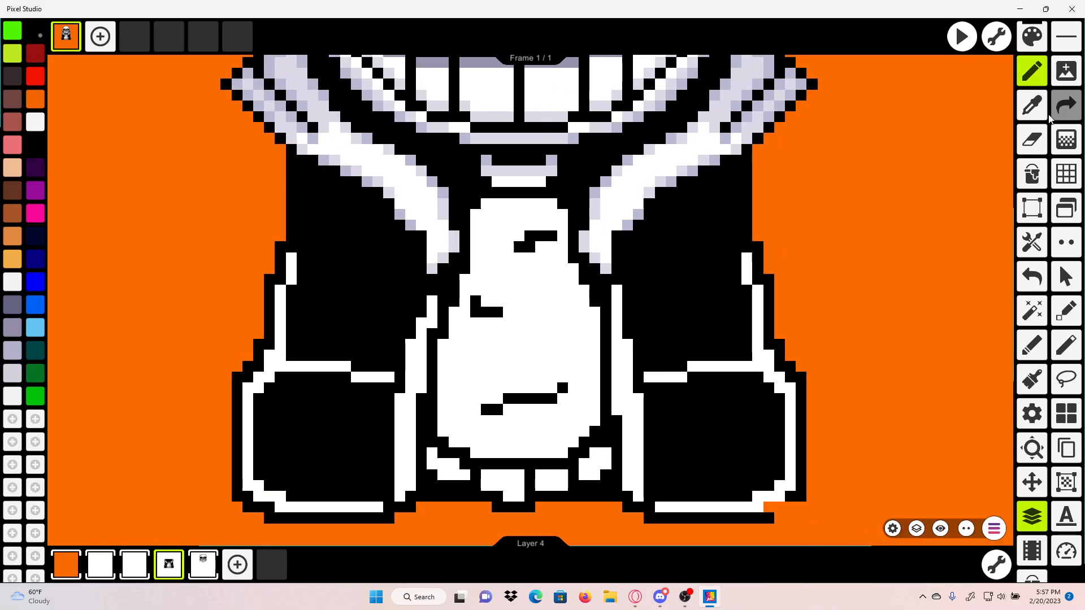
# Step: Sample the lavender-grey from the right collar and shade directly beneath the lower black crease on the white shirt
pyautogui.click(1035, 109)
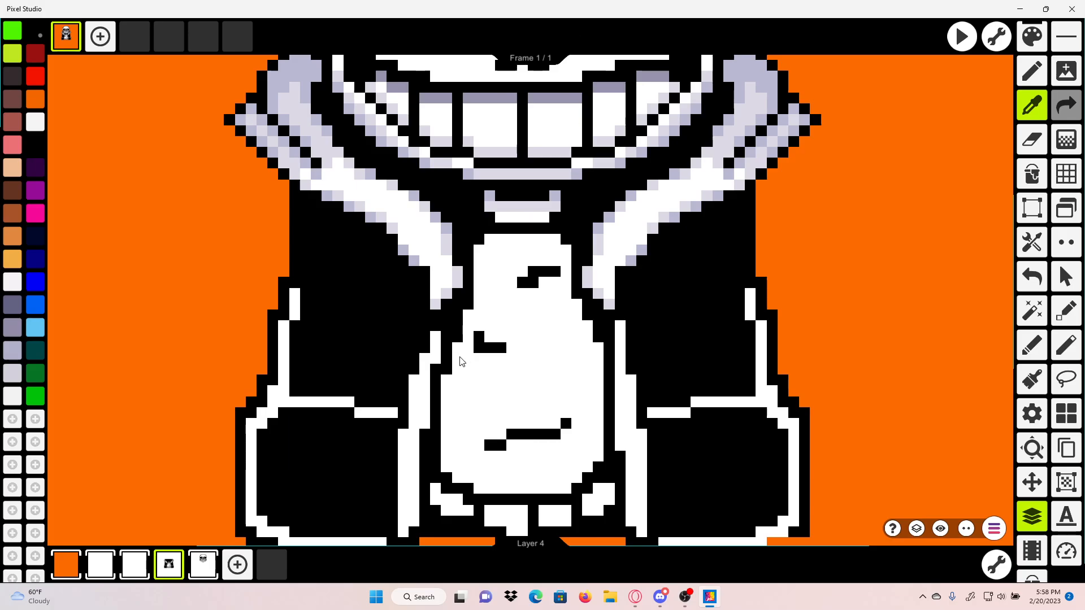
pyautogui.scroll(4, 461, 362)
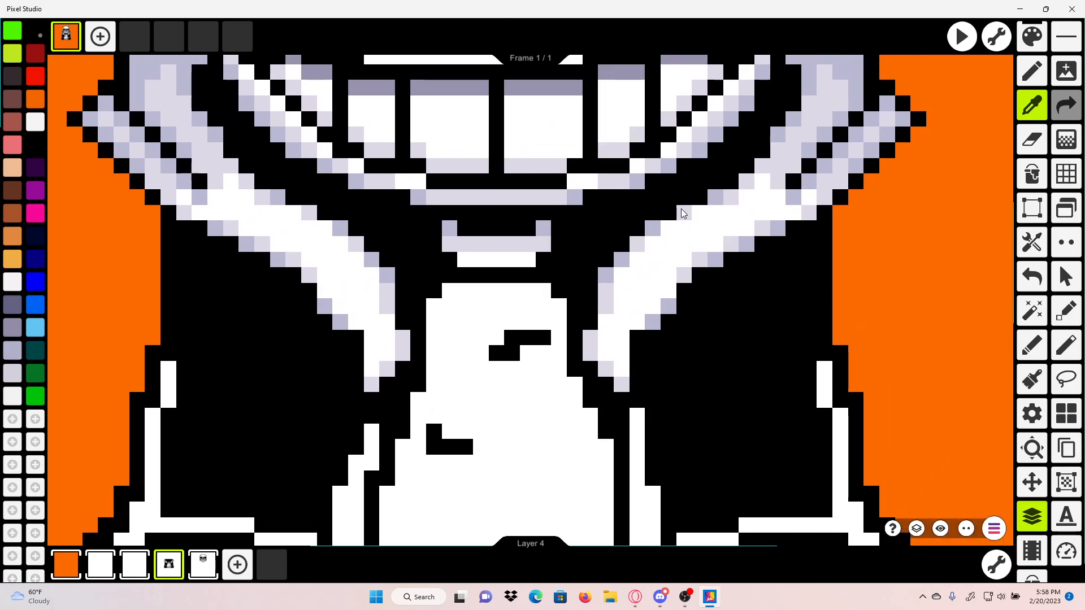
pyautogui.moveTo(749, 193); pyautogui.dragTo(608, 232)
pyautogui.moveTo(650, 183); pyautogui.dragTo(629, 256)
pyautogui.moveTo(556, 204); pyautogui.dragTo(699, 185)
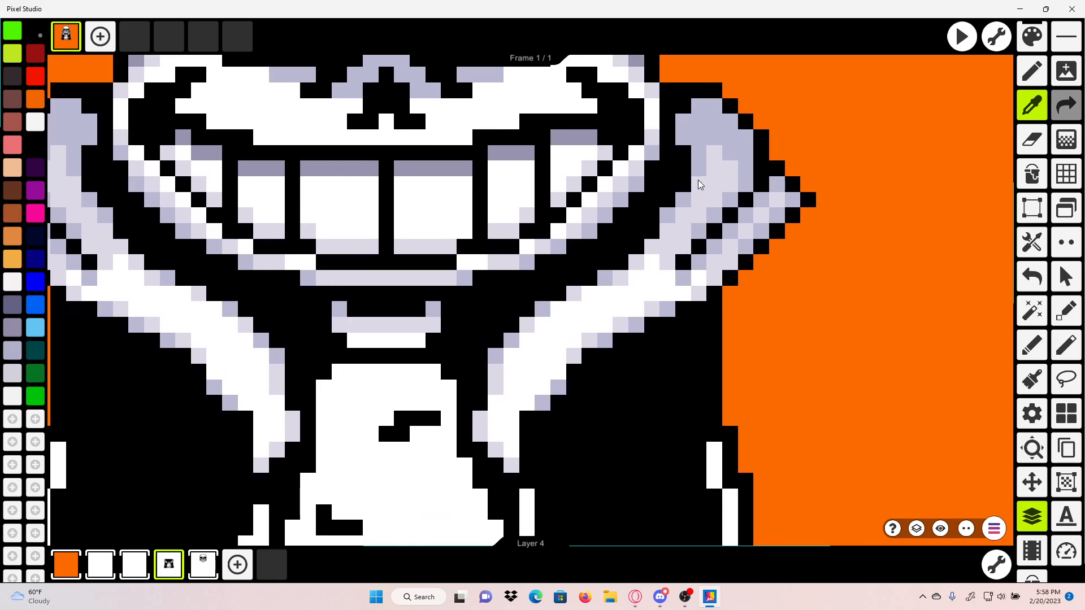
pyautogui.moveTo(618, 362); pyautogui.dragTo(695, 236)
pyautogui.moveTo(625, 307); pyautogui.dragTo(590, 285)
pyautogui.moveTo(754, 78); pyautogui.dragTo(712, 176)
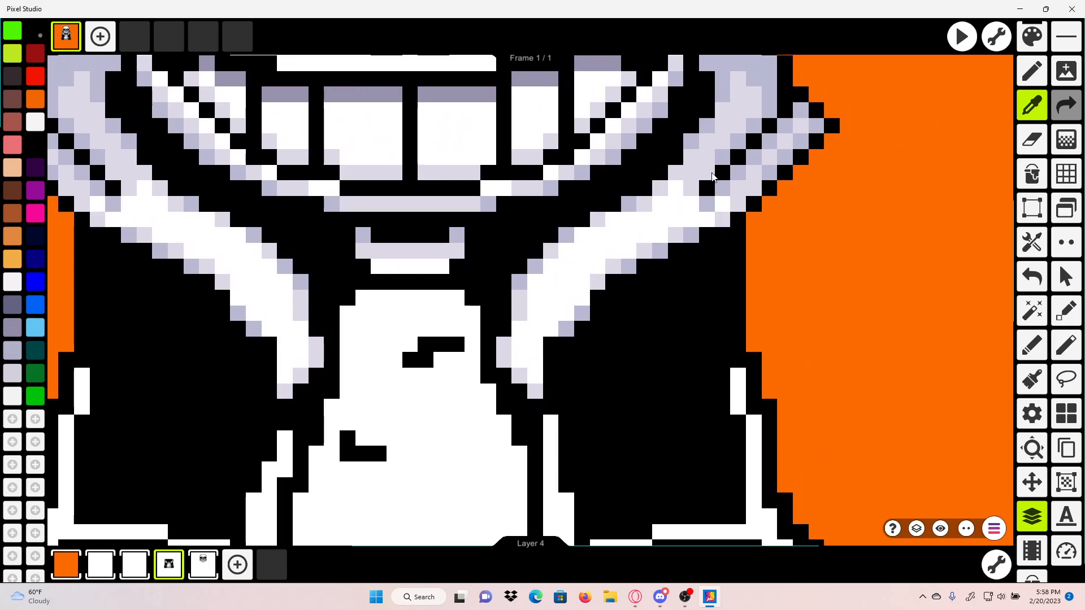
pyautogui.click(728, 152)
pyautogui.moveTo(543, 517)
pyautogui.mouseDown()
pyautogui.moveTo(625, 428)
pyautogui.moveTo(686, 248)
pyautogui.moveTo(671, 279)
pyautogui.mouseUp()
pyautogui.scroll(3, 663, 247)
pyautogui.moveTo(460, 356)
pyautogui.mouseDown()
pyautogui.moveTo(586, 335)
pyautogui.moveTo(611, 320)
pyautogui.moveTo(586, 347)
pyautogui.mouseUp()
pyautogui.click(1023, 273)
pyautogui.click(1024, 274)
pyautogui.moveTo(398, 371); pyautogui.dragTo(440, 374)
pyautogui.scroll(-3, 541, 290)
pyautogui.moveTo(523, 155); pyautogui.dragTo(509, 326)
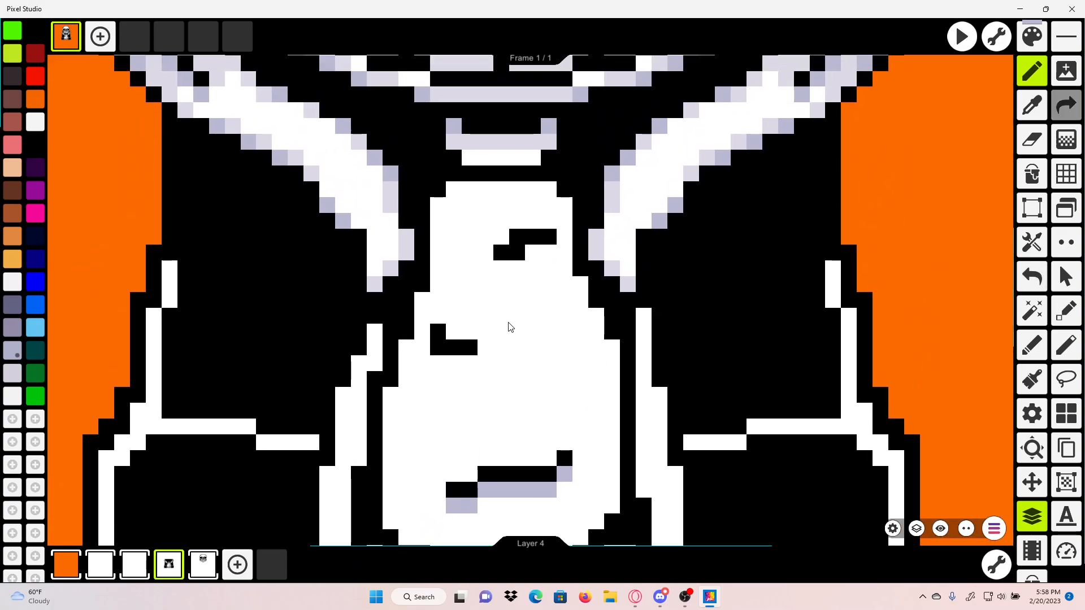
# Step: Add lavender-grey pixels beneath the middle-left and upper-right black creases on the white shirt
pyautogui.scroll(2, 479, 351)
pyautogui.moveTo(421, 373); pyautogui.dragTo(408, 351)
pyautogui.click(444, 371)
pyautogui.moveTo(496, 340); pyautogui.dragTo(472, 375)
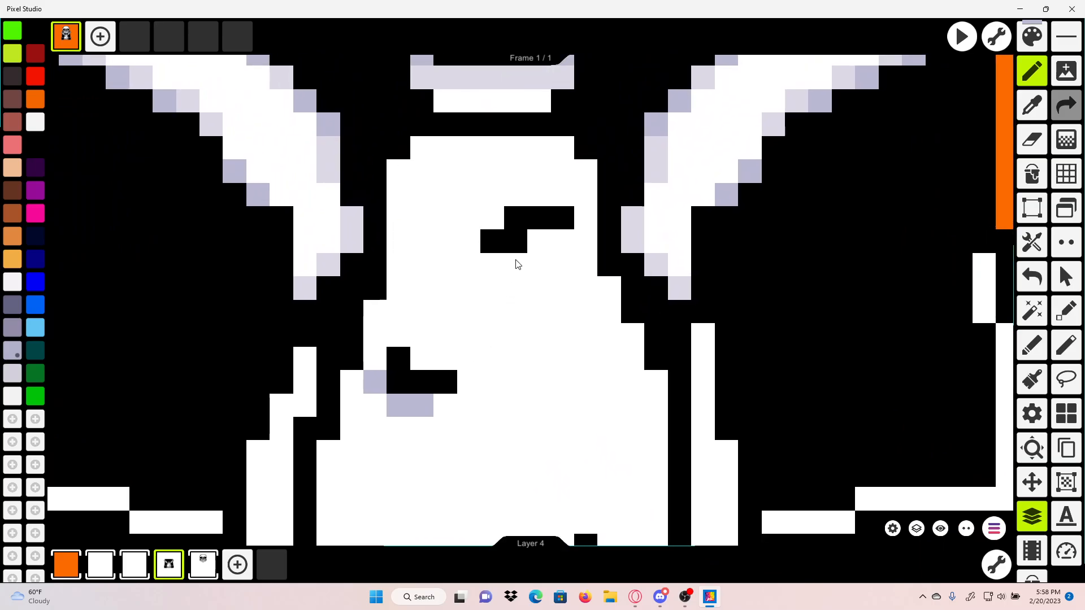
pyautogui.moveTo(515, 262); pyautogui.dragTo(541, 242)
# Step: Sample the light lavender from the right collar and shade the lower right edge of the white shirt down to its corner
pyautogui.moveTo(919, 65)
pyautogui.mouseDown()
pyautogui.moveTo(853, 188)
pyautogui.moveTo(868, 157)
pyautogui.moveTo(832, 201)
pyautogui.mouseUp()
pyautogui.scroll(-2, 853, 188)
pyautogui.click(1029, 106)
pyautogui.click(826, 145)
pyautogui.moveTo(713, 389)
pyautogui.mouseDown()
pyautogui.moveTo(801, 192)
pyautogui.moveTo(807, 113)
pyautogui.mouseUp()
pyautogui.scroll(2, 807, 113)
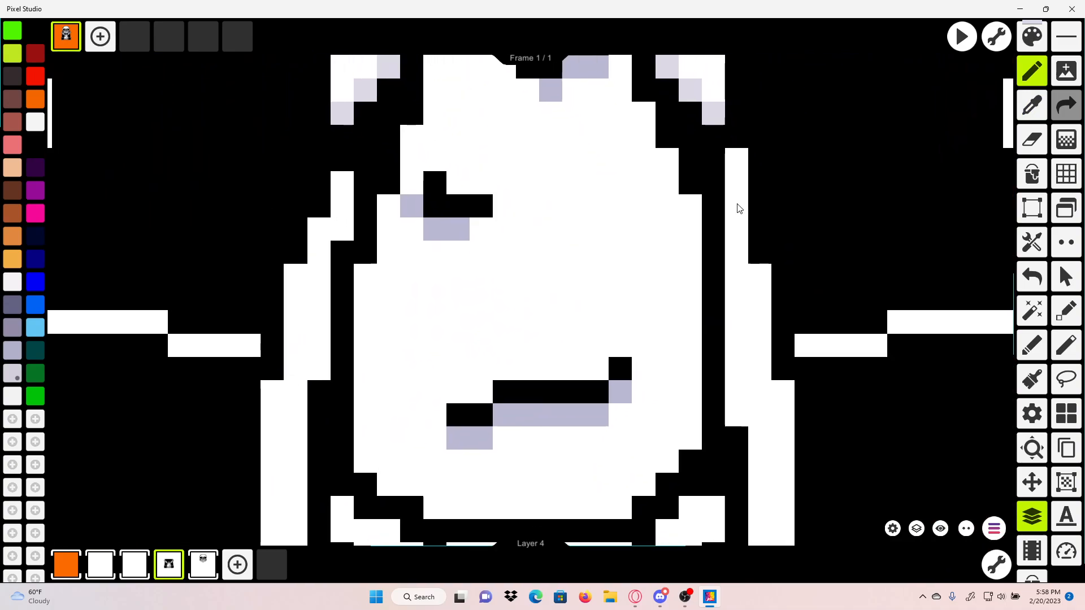
pyautogui.moveTo(691, 201); pyautogui.dragTo(686, 418)
pyautogui.moveTo(697, 342); pyautogui.dragTo(685, 412)
pyautogui.click(678, 505)
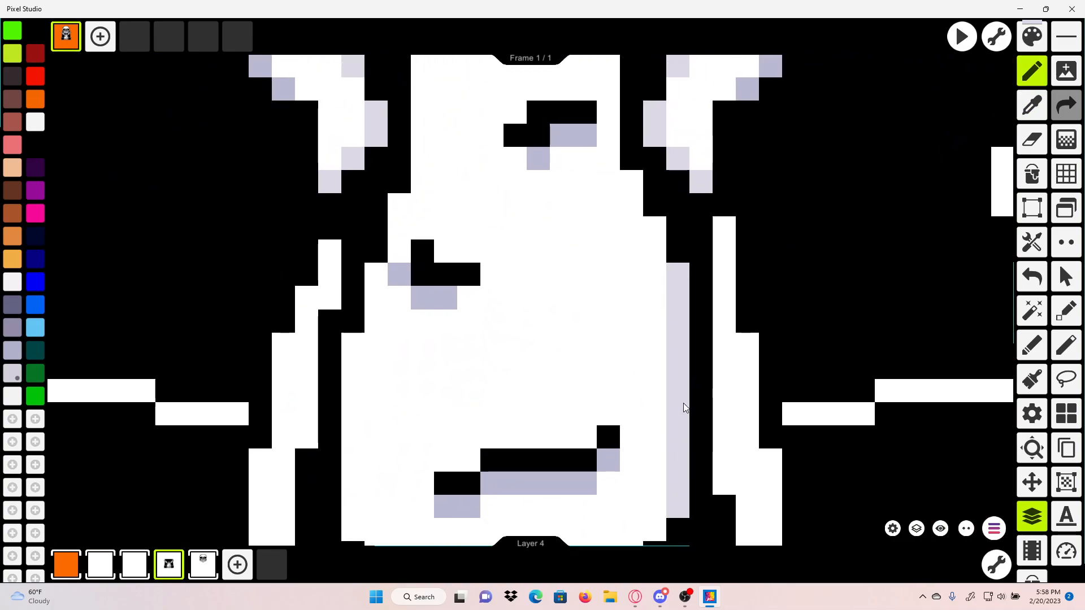
# Step: Continue the light lavender shading up the shirt's stepped right edge to its top corner
pyautogui.moveTo(691, 293); pyautogui.dragTo(674, 366)
pyautogui.click(645, 318)
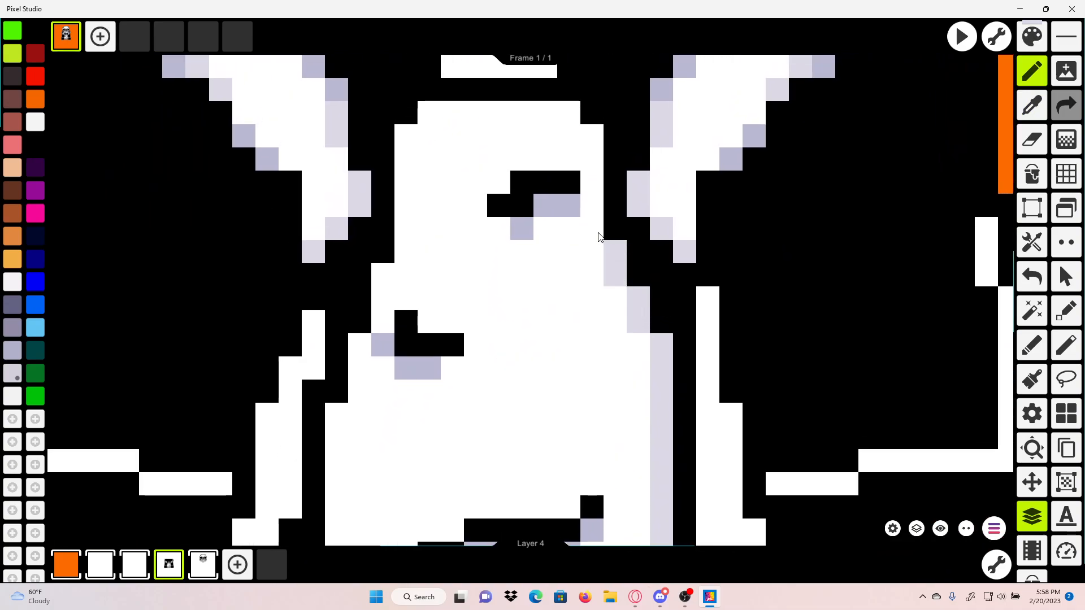
pyautogui.moveTo(599, 233); pyautogui.dragTo(597, 138)
pyautogui.moveTo(592, 161); pyautogui.dragTo(625, 285)
pyautogui.click(606, 241)
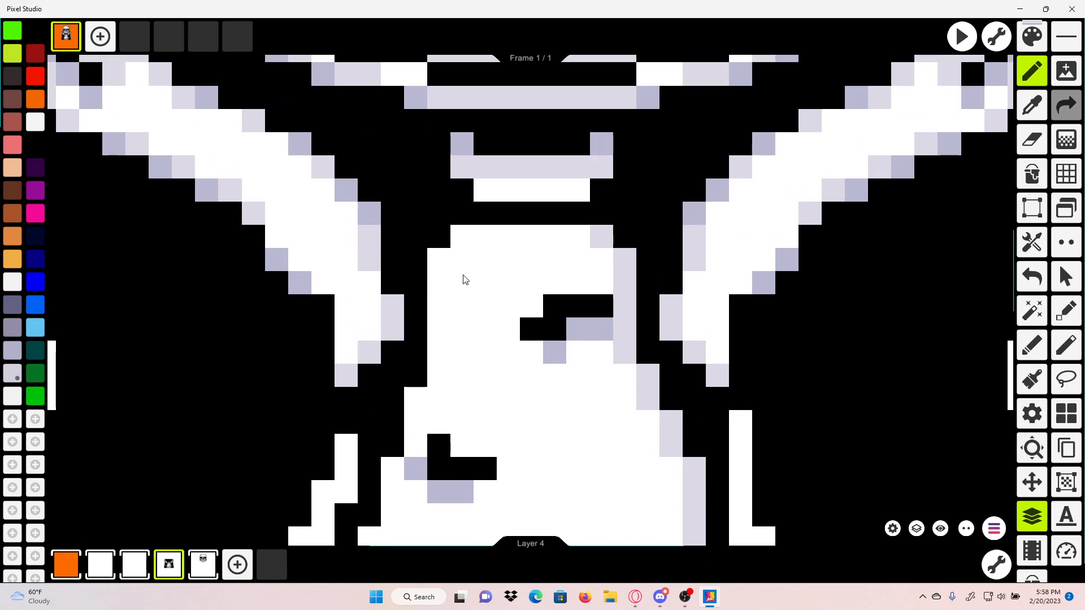
# Step: Shade the white shirt's entire left edge in light lavender from the top corner to the bottom corner
pyautogui.moveTo(440, 259)
pyautogui.mouseDown()
pyautogui.moveTo(440, 376)
pyautogui.moveTo(543, 198)
pyautogui.mouseUp()
pyautogui.click(462, 241)
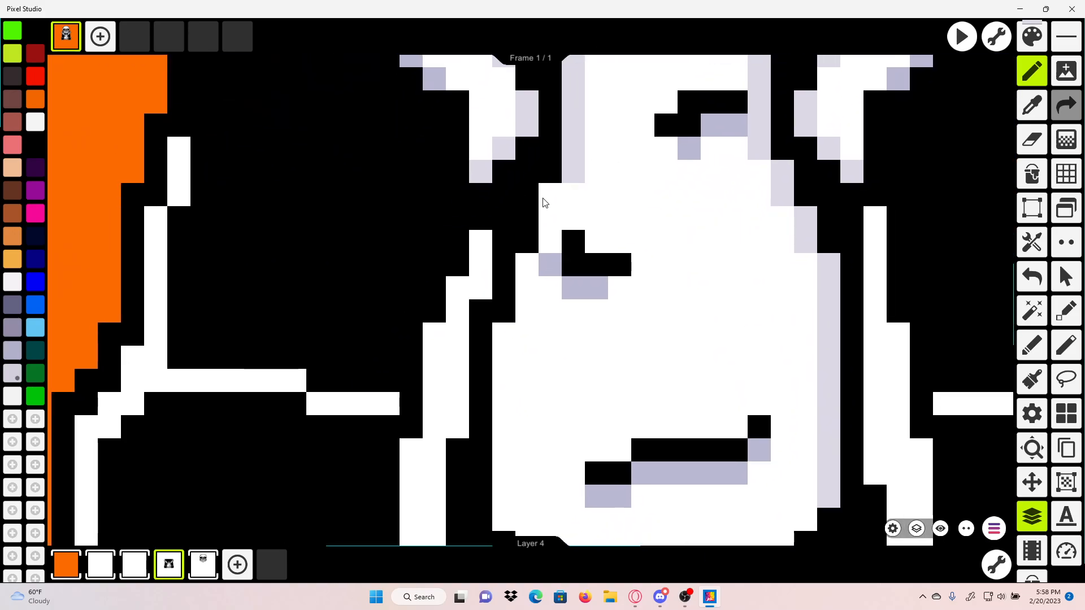
pyautogui.click(540, 243)
pyautogui.click(520, 302)
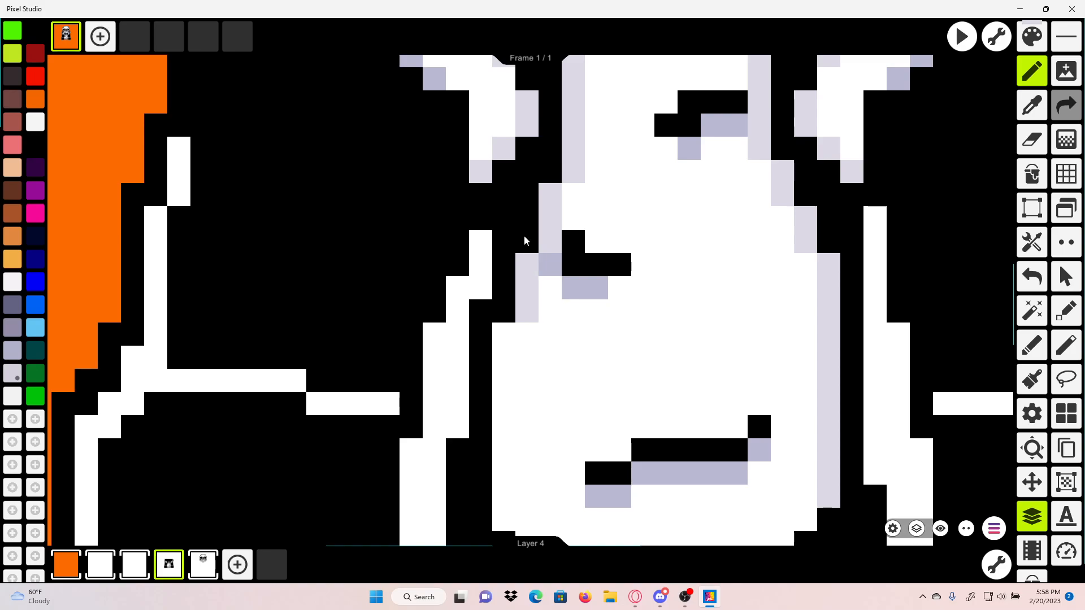
pyautogui.moveTo(525, 236); pyautogui.dragTo(489, 59)
pyautogui.moveTo(460, 160); pyautogui.dragTo(470, 327)
pyautogui.click(476, 336)
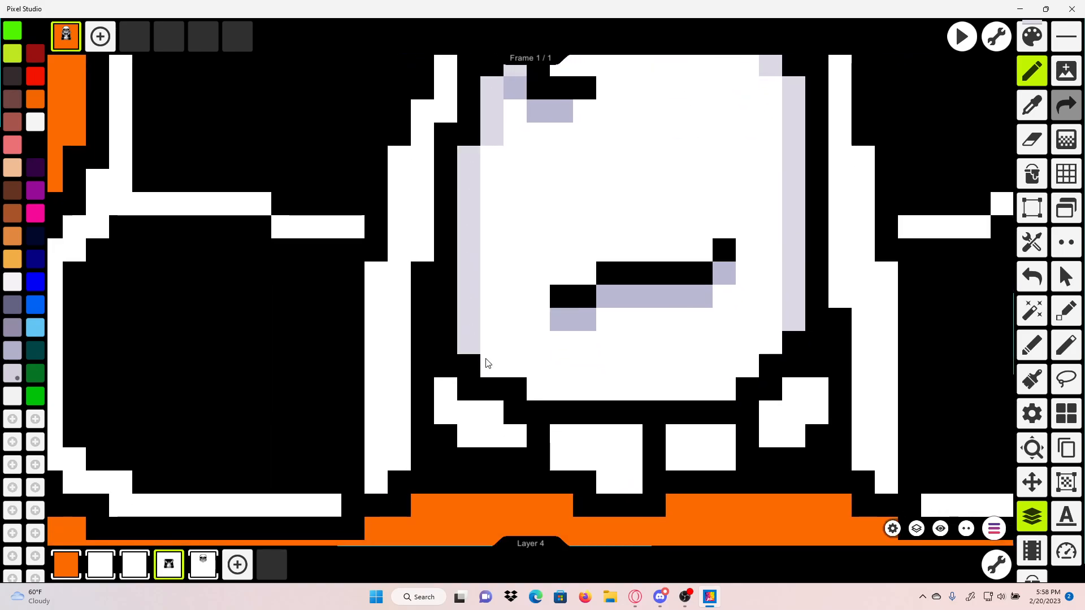
# Step: Sample the lavender-grey from the collar and shade the outer sides of the two outermost white pieces below the shirt
pyautogui.scroll(-2, 676, 362)
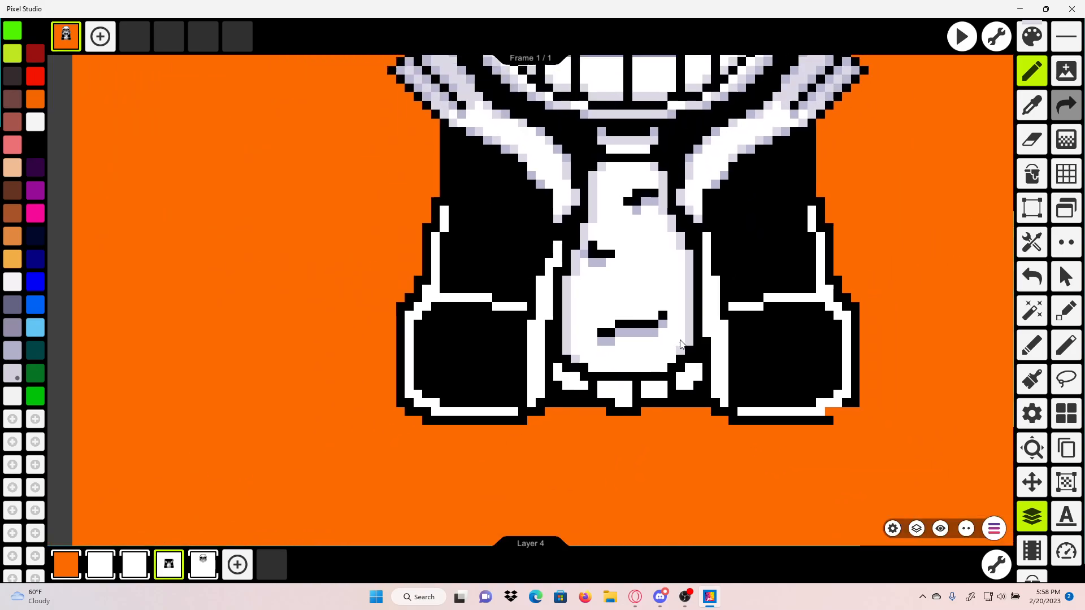
pyautogui.scroll(-2, 673, 362)
pyautogui.scroll(3, 673, 359)
pyautogui.scroll(-2, 780, 311)
pyautogui.moveTo(744, 233); pyautogui.dragTo(741, 410)
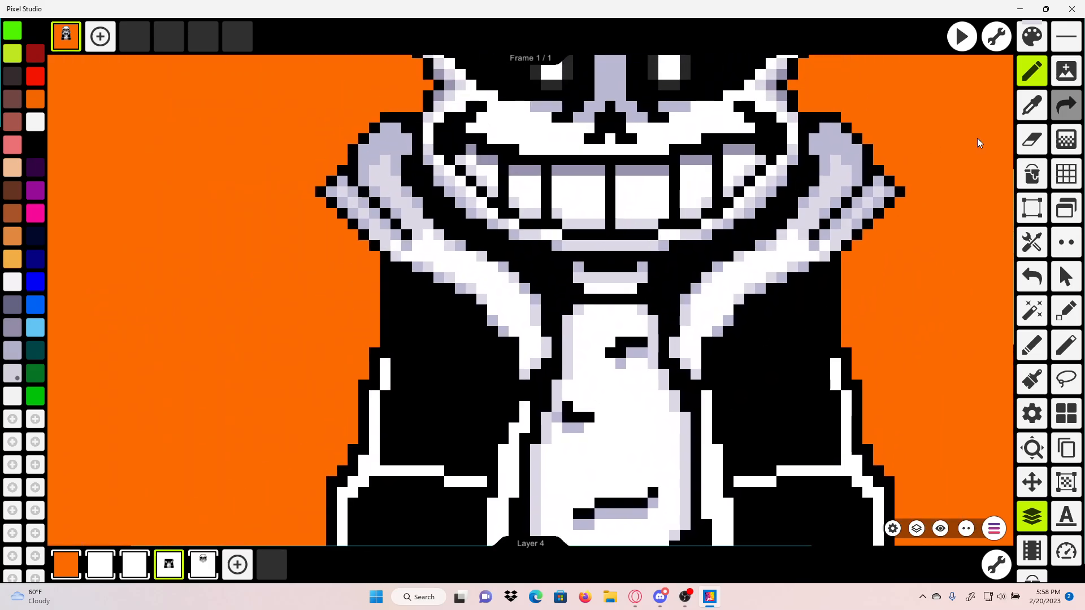
pyautogui.click(1044, 112)
pyautogui.click(822, 146)
pyautogui.moveTo(729, 272); pyautogui.dragTo(729, 192)
pyautogui.scroll(2, 693, 317)
pyautogui.moveTo(678, 316); pyautogui.dragTo(701, 107)
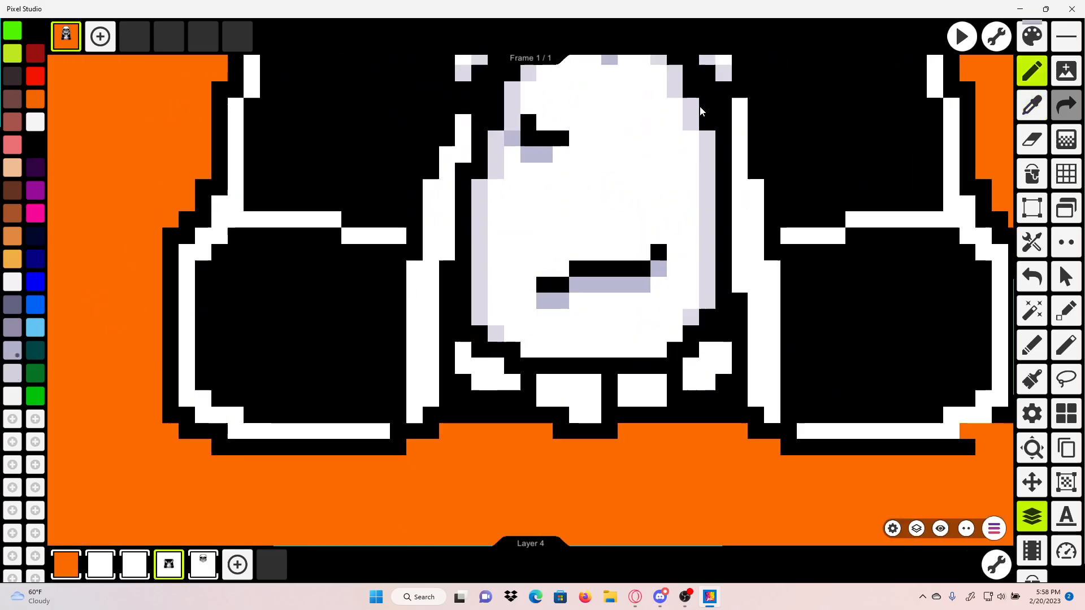
pyautogui.scroll(2, 727, 356)
pyautogui.moveTo(727, 357)
pyautogui.mouseDown()
pyautogui.moveTo(760, 285)
pyautogui.moveTo(752, 269)
pyautogui.mouseUp()
pyautogui.moveTo(396, 269)
pyautogui.mouseDown()
pyautogui.moveTo(400, 296)
pyautogui.moveTo(429, 317)
pyautogui.mouseUp()
pyautogui.click(1032, 276)
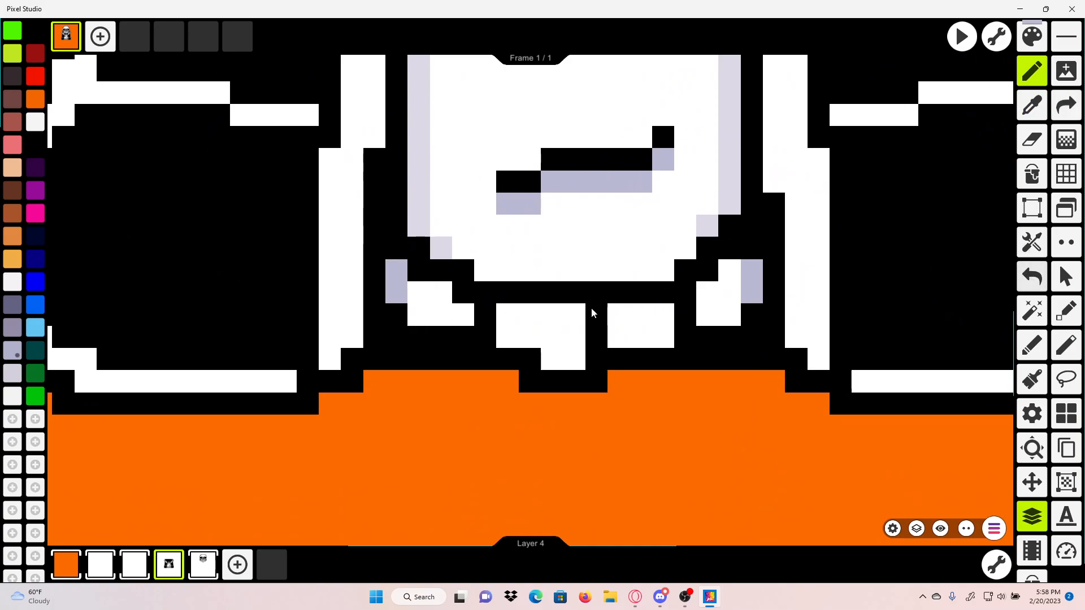
# Step: Shade the bottom edges of the four small white pieces below the shirt in lavender-grey
pyautogui.click(568, 362)
pyautogui.moveTo(626, 346); pyautogui.dragTo(660, 333)
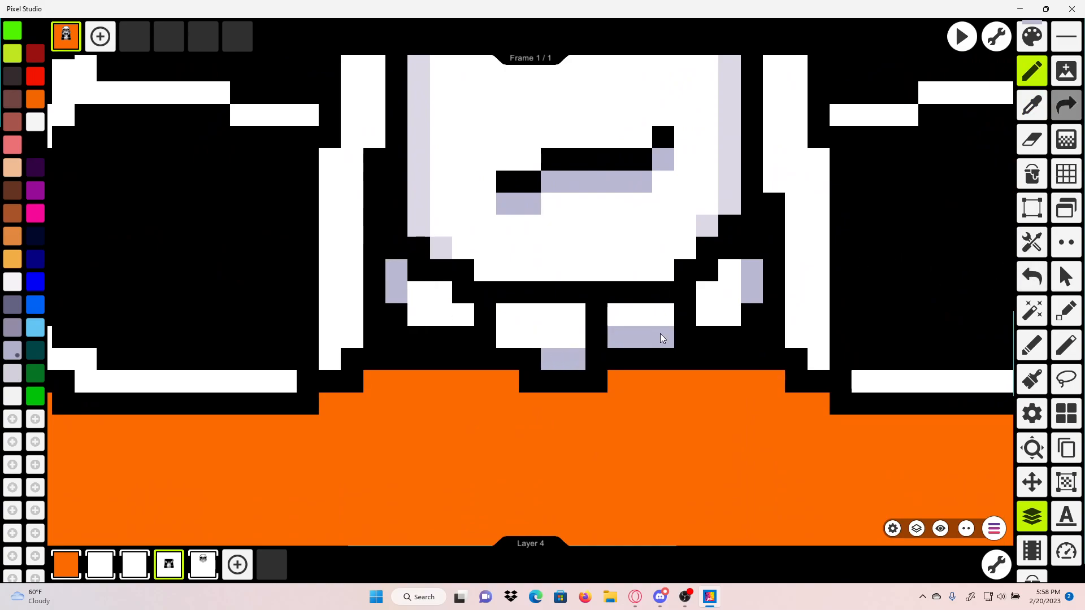
pyautogui.click(720, 318)
pyautogui.moveTo(515, 334); pyautogui.dragTo(529, 334)
pyautogui.moveTo(465, 319); pyautogui.dragTo(420, 316)
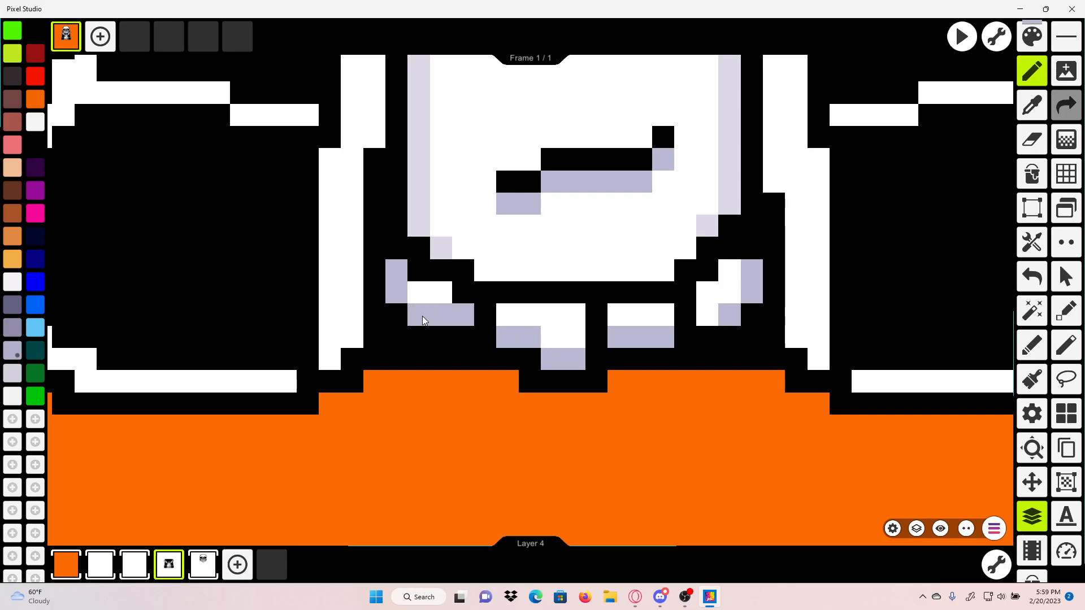
# Step: Darken the pixels at the shirt's two top corners and at the upper steps of both its side edges in lavender-grey
pyautogui.scroll(-3, 420, 316)
pyautogui.scroll(-5, 668, 296)
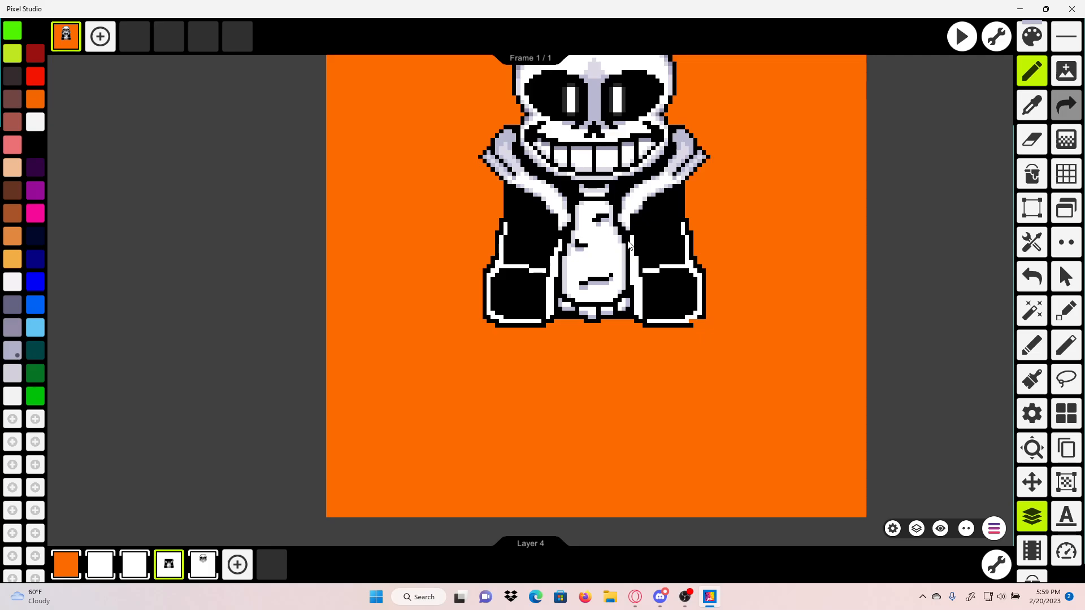
pyautogui.scroll(6, 568, 271)
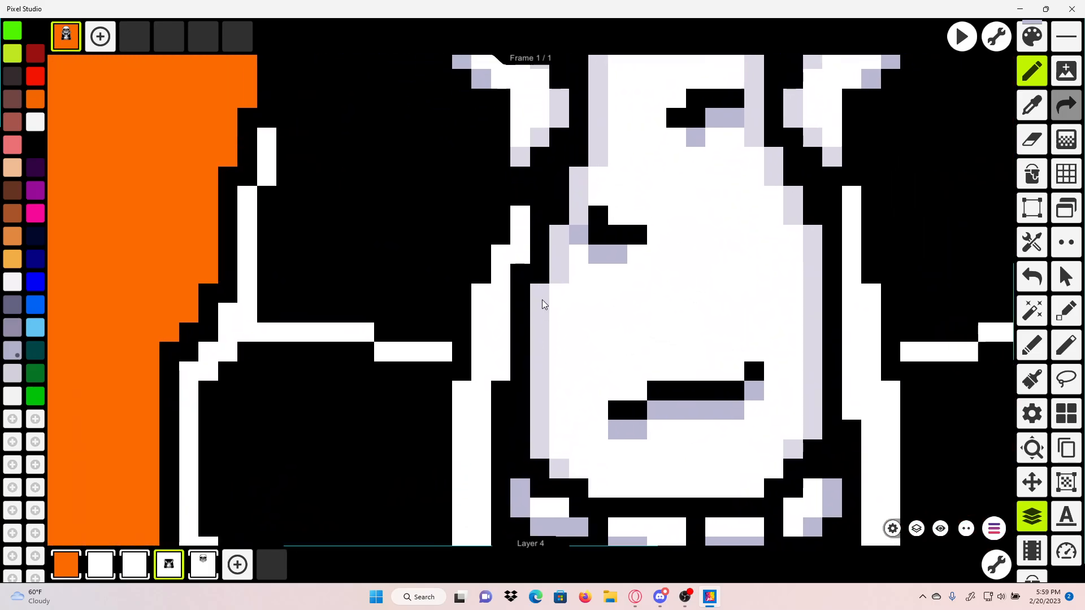
pyautogui.click(543, 294)
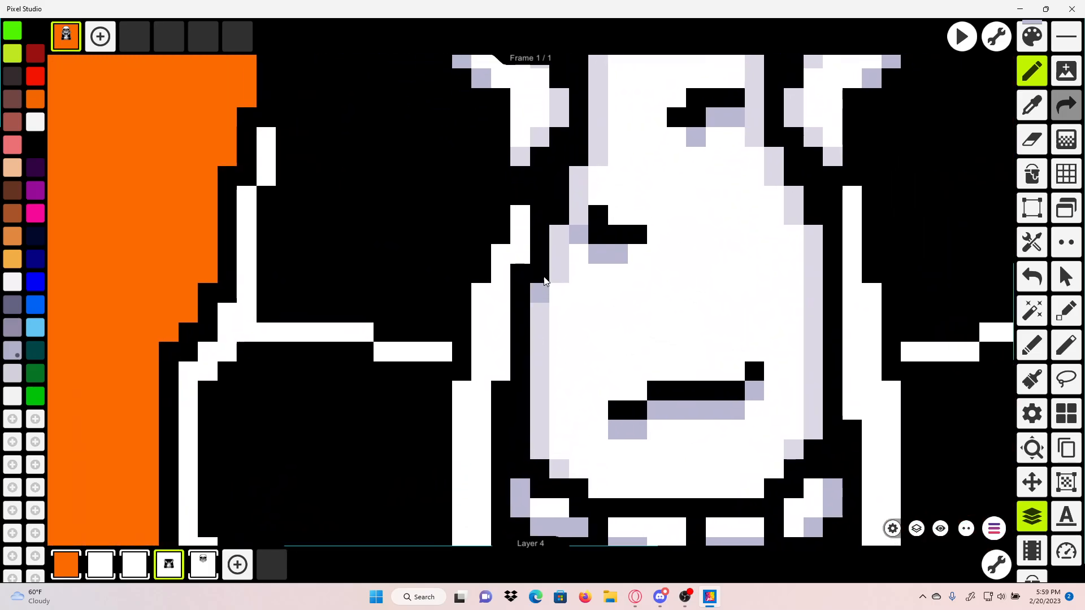
pyautogui.click(580, 178)
pyautogui.moveTo(561, 214); pyautogui.dragTo(517, 289)
pyautogui.click(572, 118)
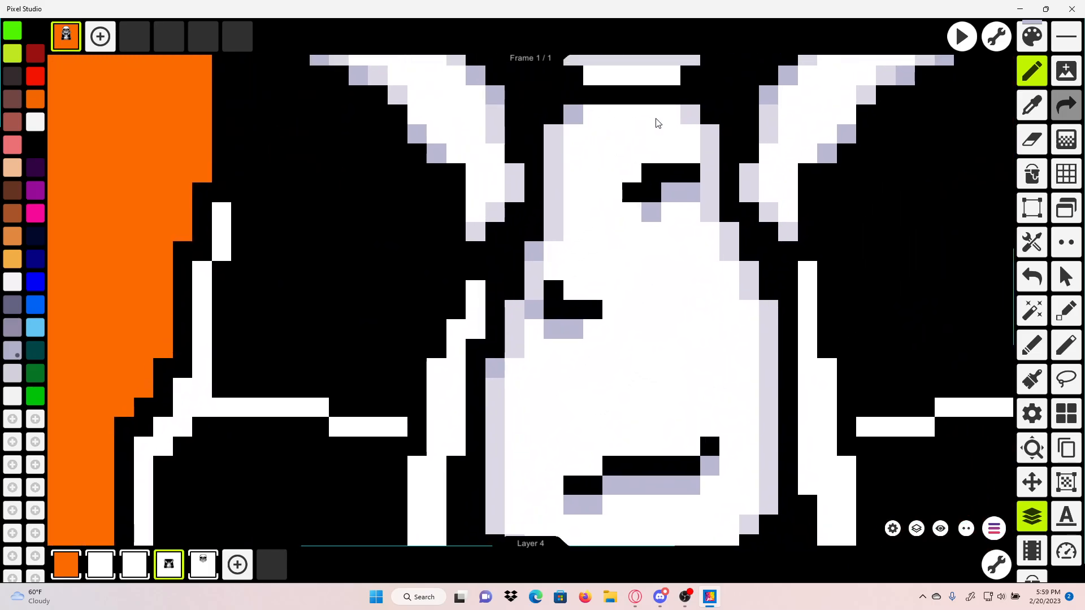
pyautogui.click(688, 114)
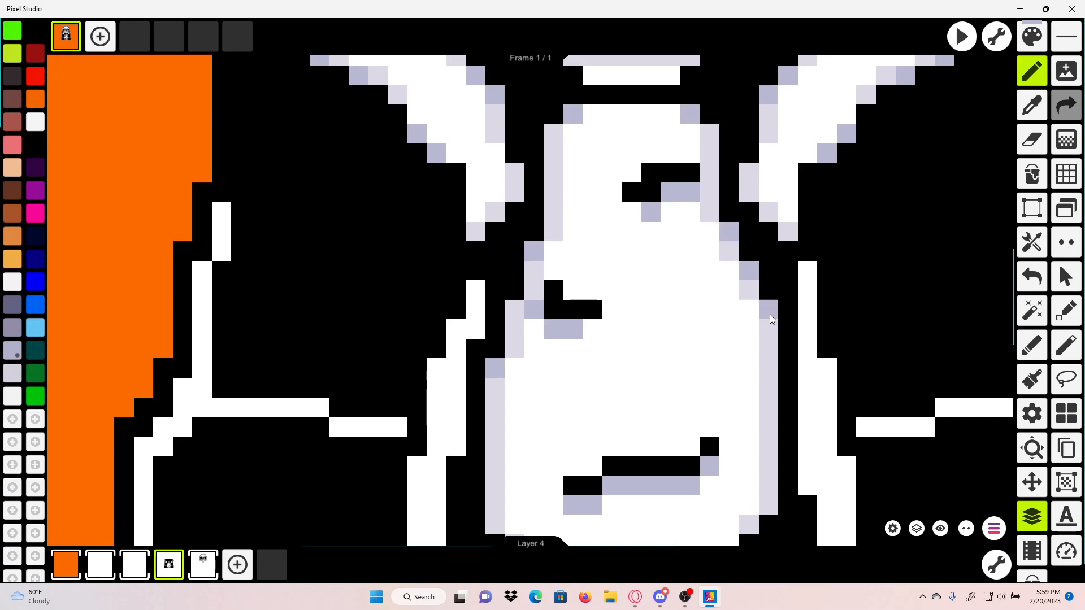
pyautogui.scroll(-3, 770, 314)
pyautogui.scroll(3, 743, 229)
pyautogui.moveTo(716, 287); pyautogui.dragTo(678, 306)
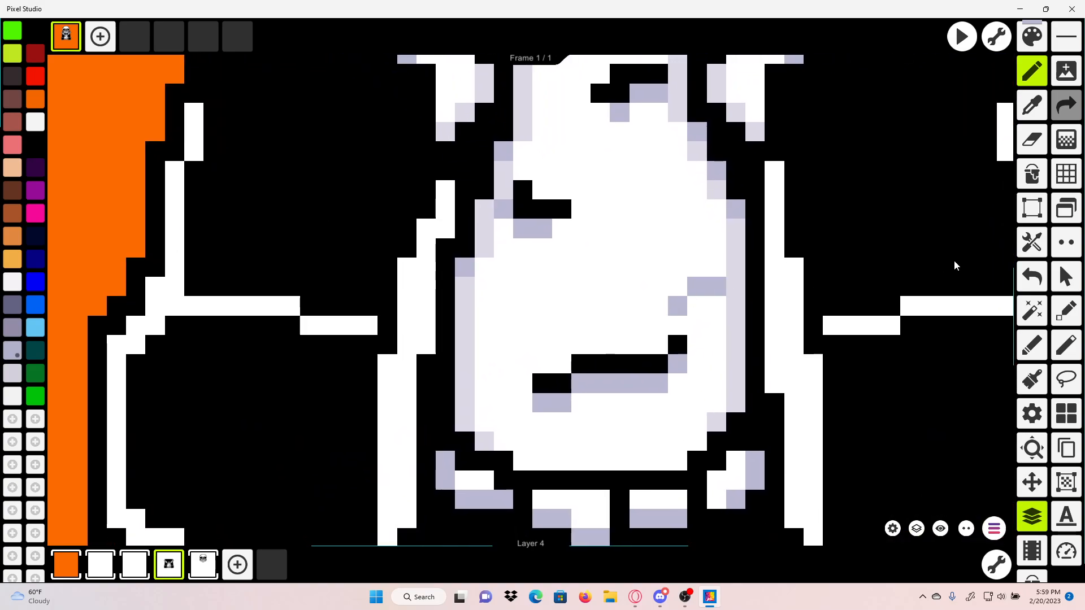
pyautogui.click(1032, 276)
pyautogui.click(1032, 104)
pyautogui.click(733, 263)
pyautogui.moveTo(659, 267); pyautogui.dragTo(584, 308)
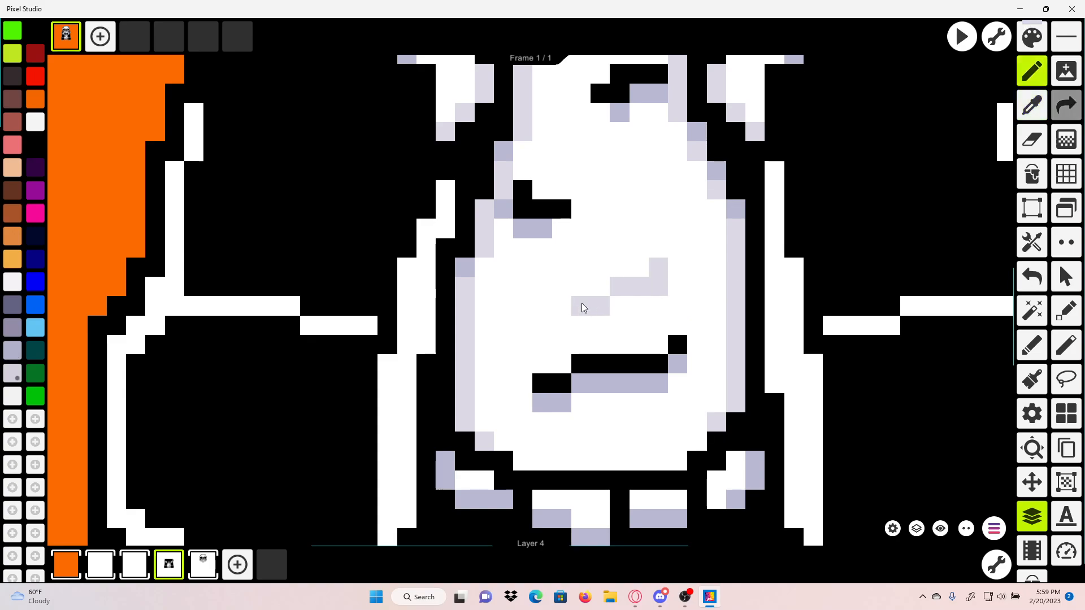
pyautogui.scroll(-3, 664, 236)
pyautogui.moveTo(659, 264); pyautogui.dragTo(614, 315)
pyautogui.moveTo(616, 280); pyautogui.dragTo(641, 280)
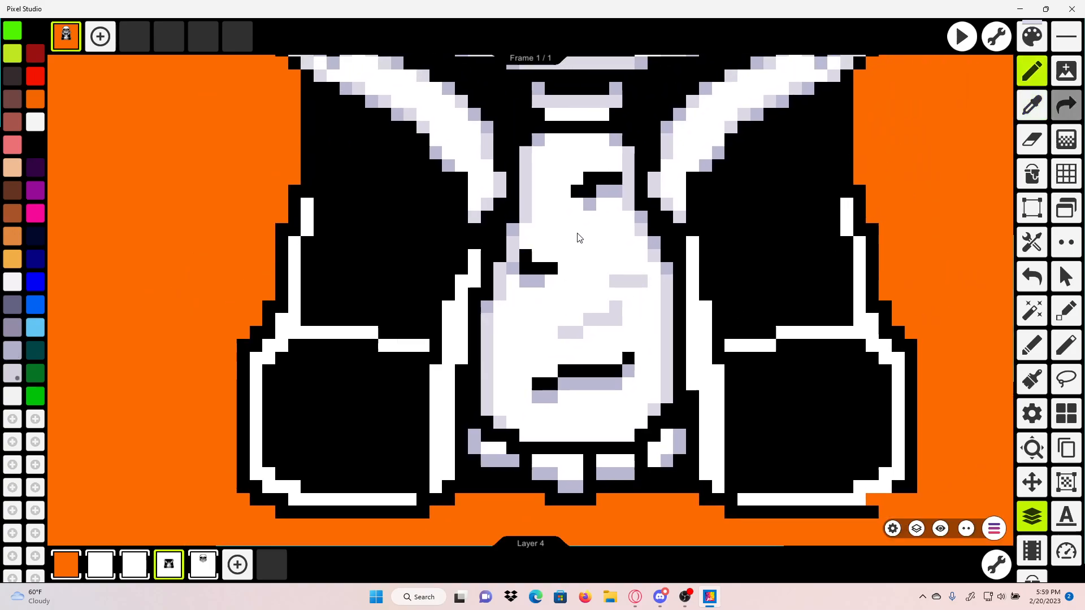
pyautogui.click(566, 229)
pyautogui.click(1032, 277)
pyautogui.click(1032, 276)
pyautogui.scroll(4, 604, 373)
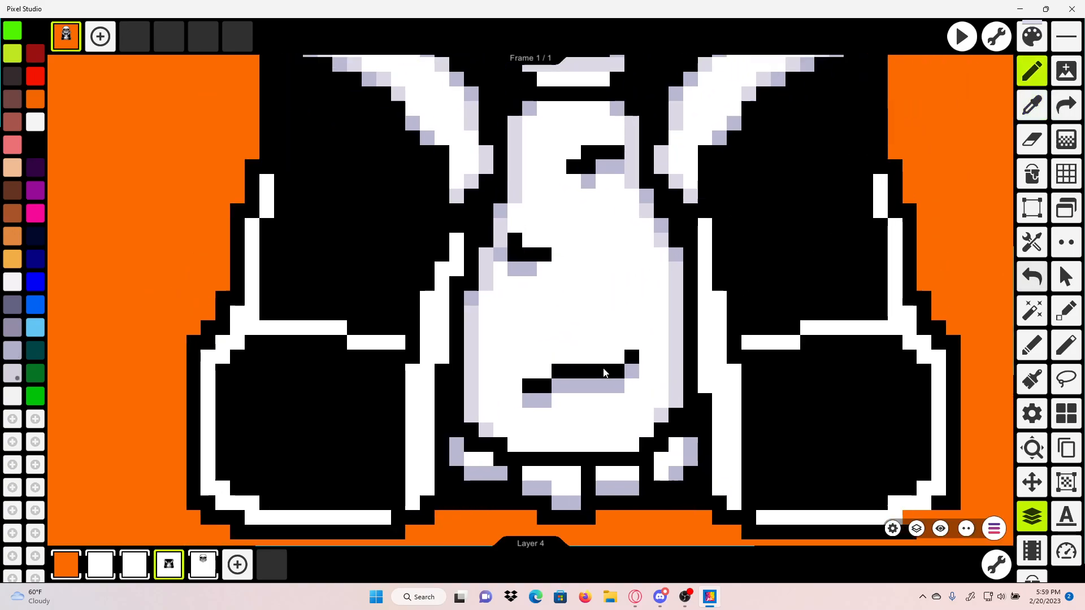
# Step: Sample the shirt edge's light lavender and shade the outer side of the white jacket trim right of the shirt down to its bottom
pyautogui.scroll(-5, 603, 368)
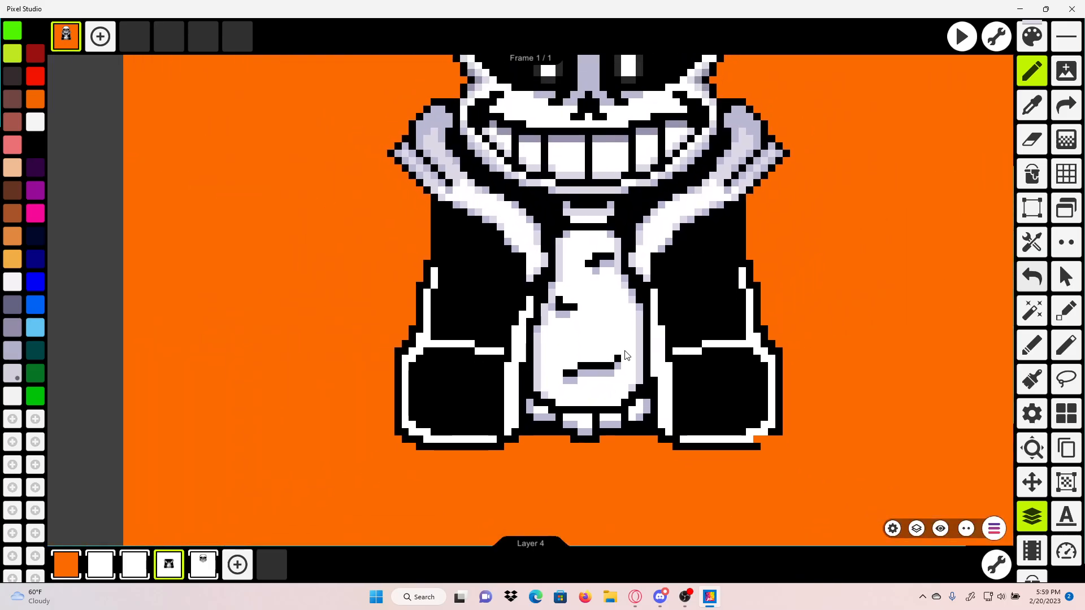
pyautogui.scroll(3, 631, 354)
pyautogui.scroll(-3, 632, 359)
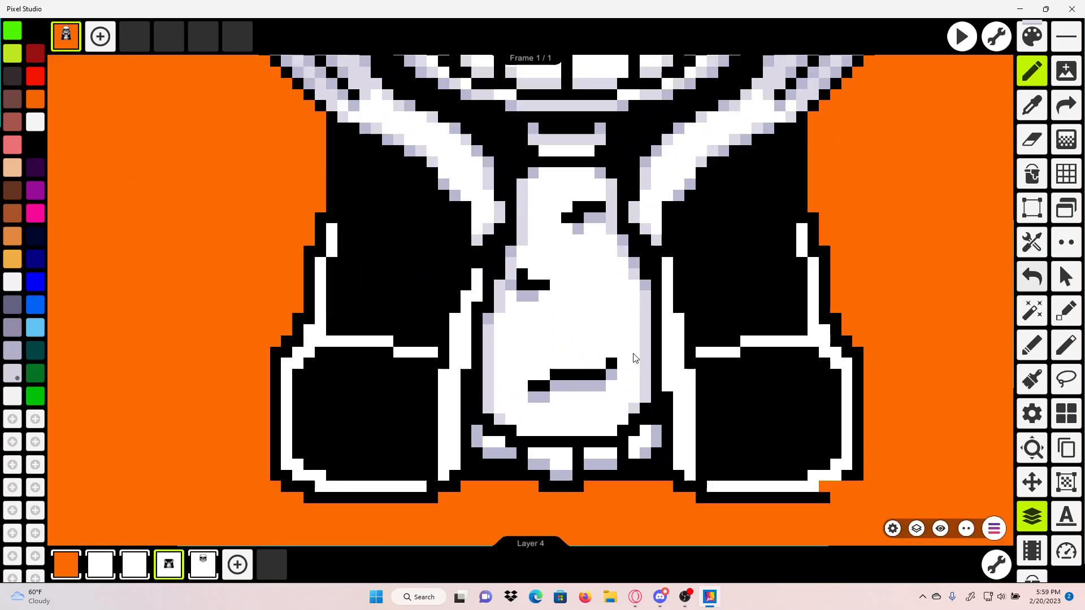
pyautogui.scroll(5, 632, 363)
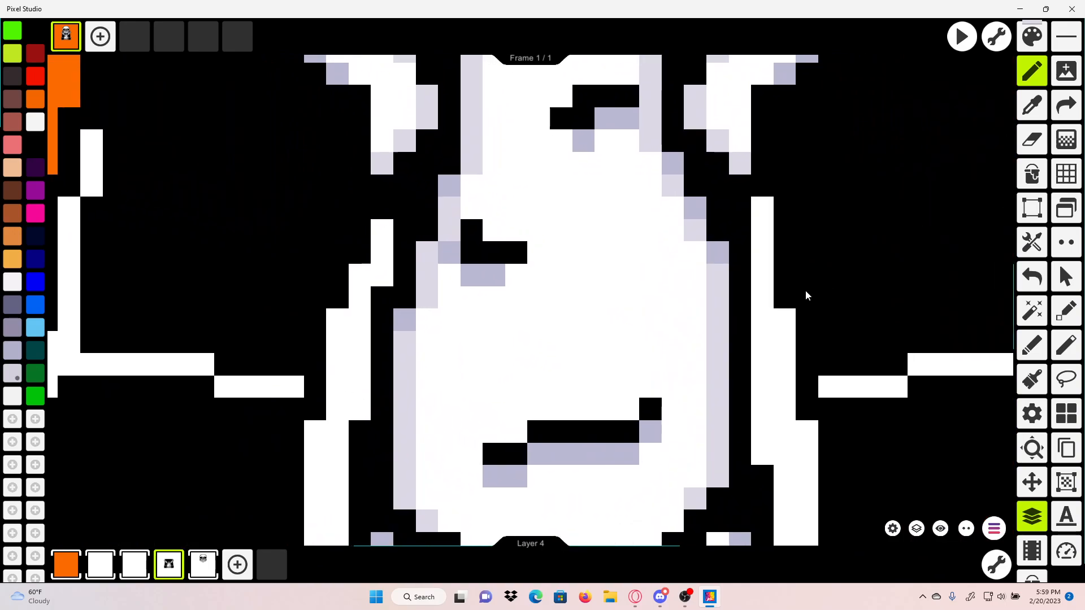
pyautogui.scroll(2, 646, 266)
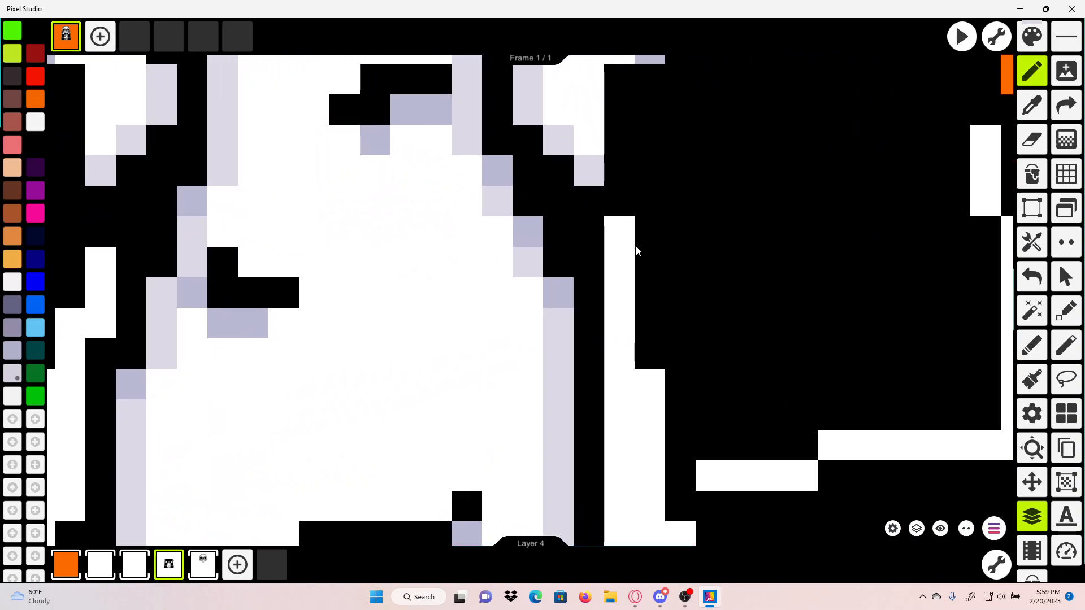
pyautogui.click(1032, 104)
pyautogui.click(561, 322)
pyautogui.moveTo(619, 229); pyautogui.dragTo(629, 341)
pyautogui.moveTo(647, 376)
pyautogui.mouseDown()
pyautogui.moveTo(647, 286)
pyautogui.moveTo(638, 431)
pyautogui.mouseUp()
pyautogui.scroll(-2, 668, 283)
pyautogui.moveTo(673, 281); pyautogui.dragTo(674, 463)
pyautogui.scroll(-3, 690, 384)
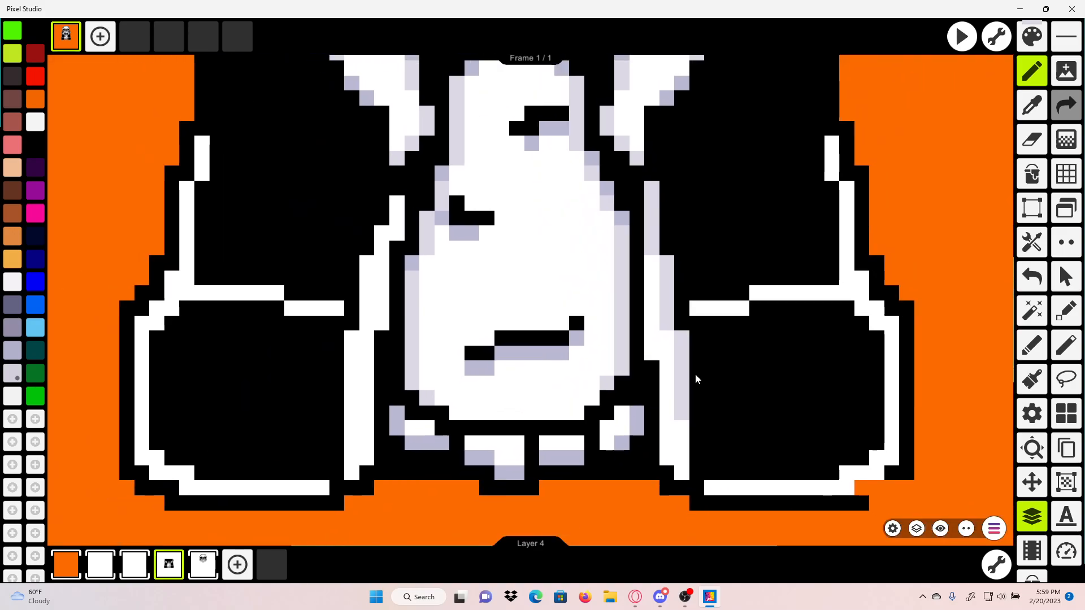
pyautogui.moveTo(687, 399); pyautogui.dragTo(690, 465)
pyautogui.click(688, 469)
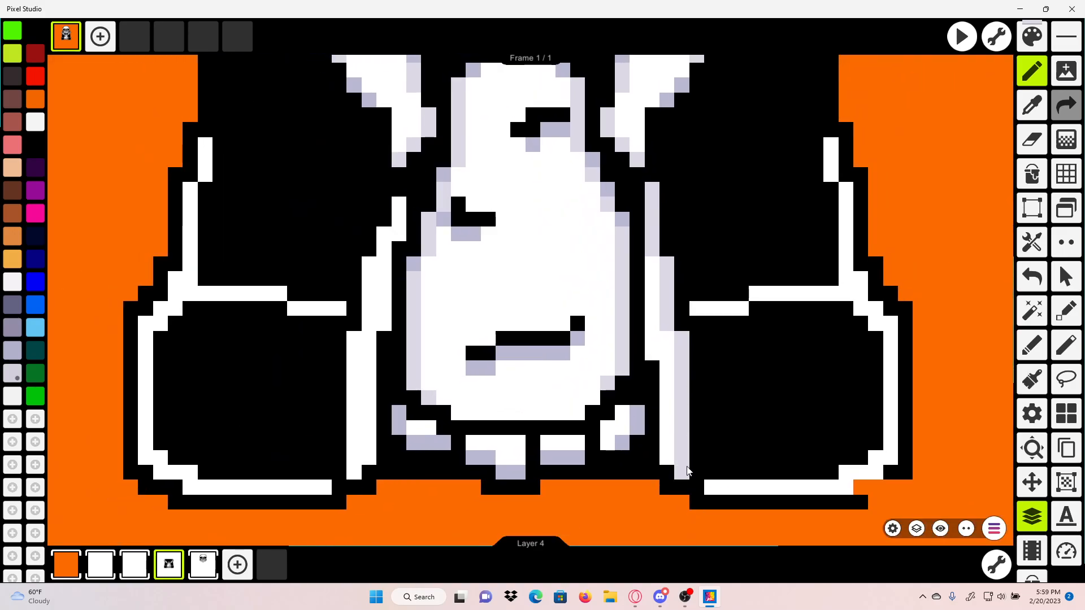
# Step: Shade the outer side of the white jacket trim left of the shirt in the same light lavender
pyautogui.press('Left')
pyautogui.scroll(1, 499, 273)
pyautogui.moveTo(543, 190); pyautogui.dragTo(548, 228)
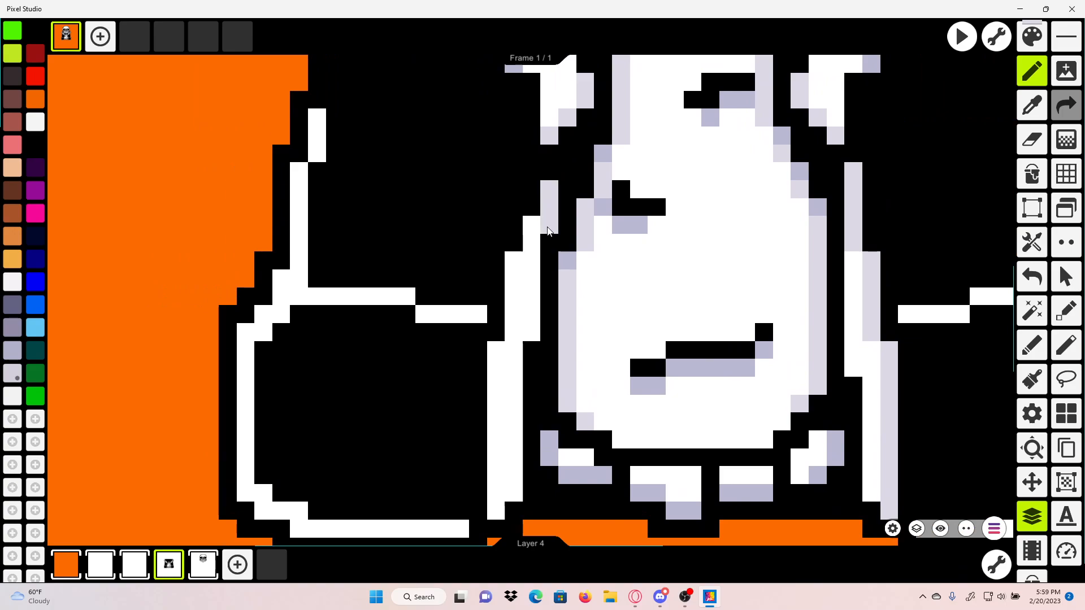
pyautogui.click(532, 226)
pyautogui.click(532, 243)
pyautogui.moveTo(513, 272)
pyautogui.mouseDown()
pyautogui.moveTo(513, 331)
pyautogui.moveTo(511, 267)
pyautogui.moveTo(533, 291)
pyautogui.moveTo(528, 308)
pyautogui.moveTo(515, 250)
pyautogui.moveTo(499, 258)
pyautogui.moveTo(500, 391)
pyautogui.mouseUp()
pyautogui.click(512, 264)
# Step: Sample the lavender-grey and shade the stepped corner where the left sleeve's white outline meets the cuff
pyautogui.scroll(-5, 567, 321)
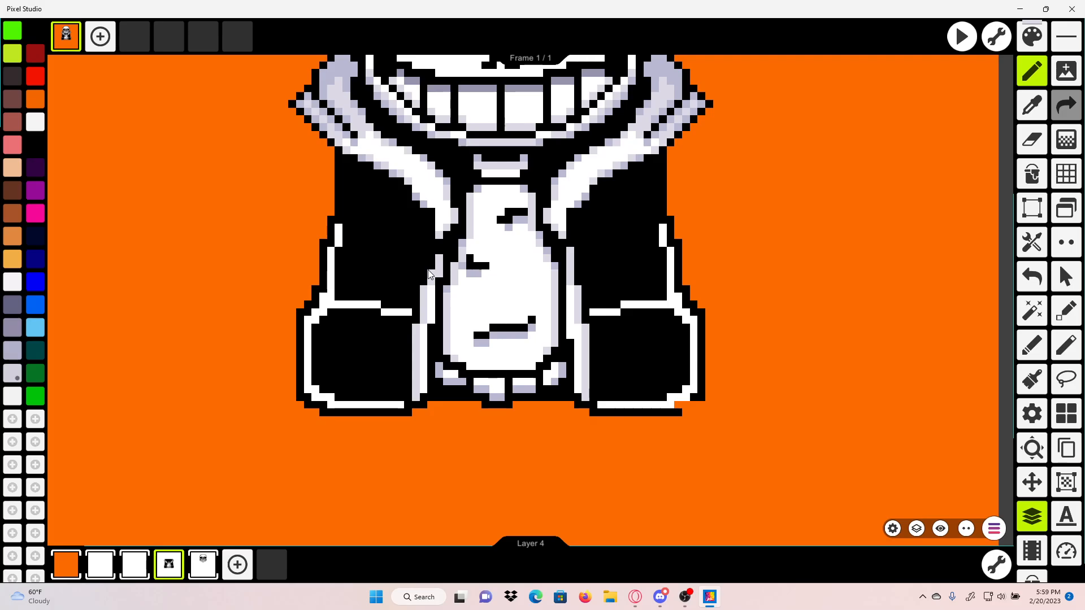
pyautogui.scroll(-3, 497, 316)
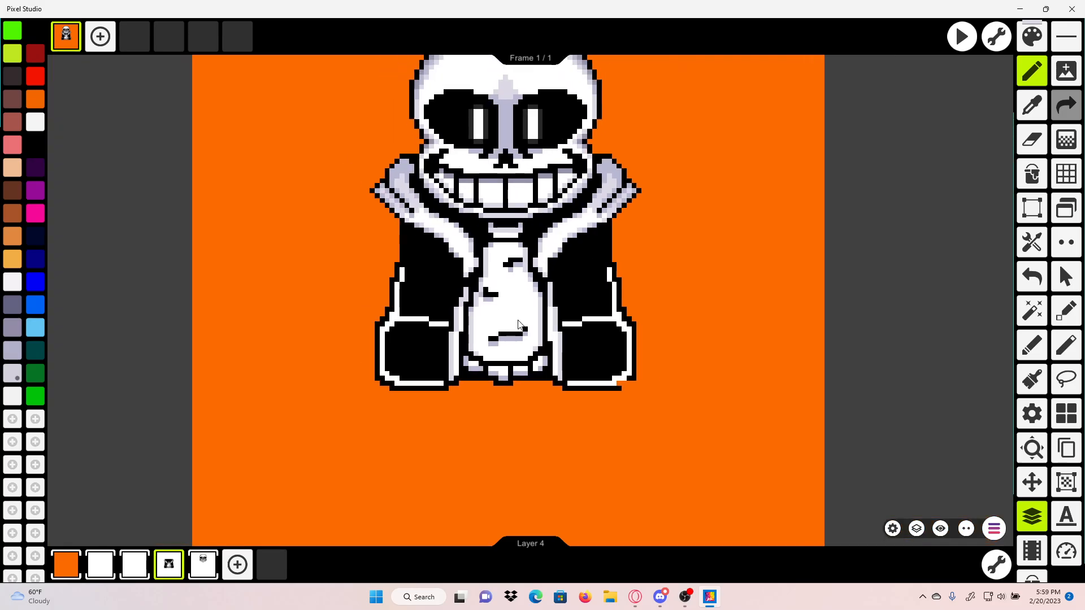
pyautogui.scroll(5, 498, 361)
pyautogui.moveTo(403, 382); pyautogui.dragTo(533, 340)
pyautogui.scroll(2, 533, 339)
pyautogui.moveTo(673, 277); pyautogui.dragTo(790, 229)
pyautogui.click(1025, 104)
pyautogui.click(904, 190)
pyautogui.scroll(2, 523, 281)
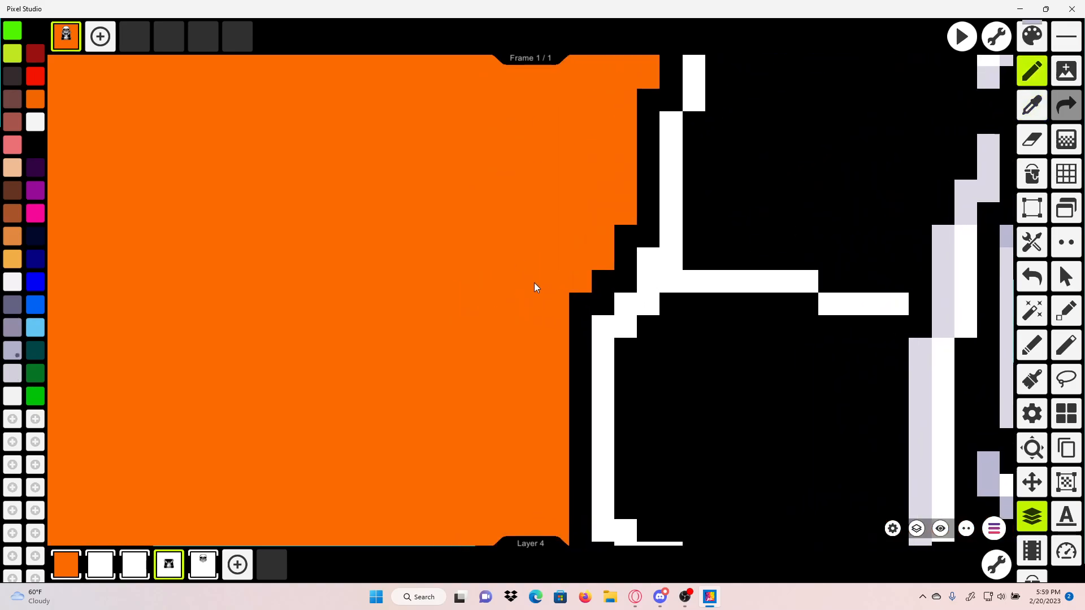
pyautogui.moveTo(534, 283); pyautogui.dragTo(517, 302)
pyautogui.moveTo(622, 298); pyautogui.dragTo(645, 293)
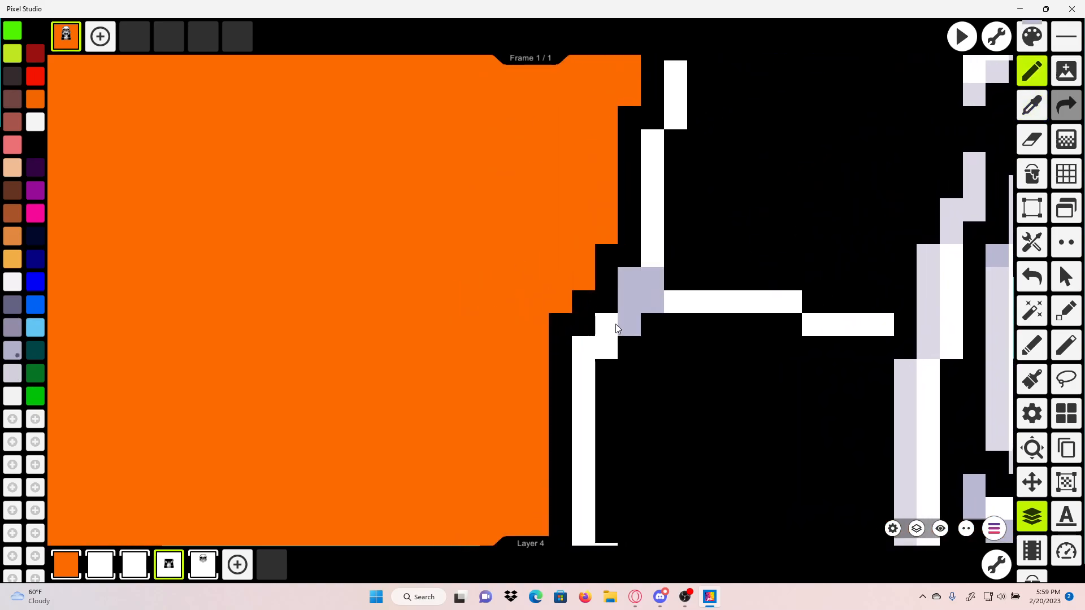
pyautogui.moveTo(613, 325); pyautogui.dragTo(605, 350)
pyautogui.click(585, 349)
pyautogui.moveTo(635, 300); pyautogui.dragTo(617, 322)
pyautogui.click(636, 281)
pyautogui.click(654, 321)
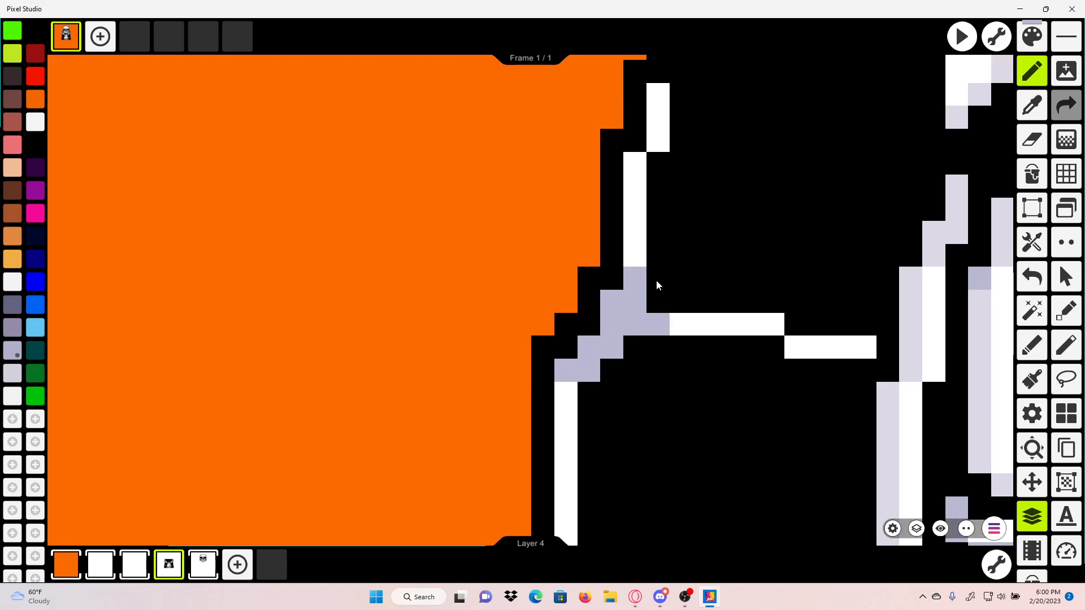
# Step: Shade the upper pixels of the short white line on each sleeve's outer side in lavender-grey
pyautogui.moveTo(658, 265); pyautogui.dragTo(634, 314)
pyautogui.click(634, 150)
pyautogui.click(634, 166)
pyautogui.moveTo(547, 251); pyautogui.dragTo(128, 285)
pyautogui.moveTo(835, 238); pyautogui.dragTo(648, 261)
pyautogui.click(793, 229)
pyautogui.click(1032, 277)
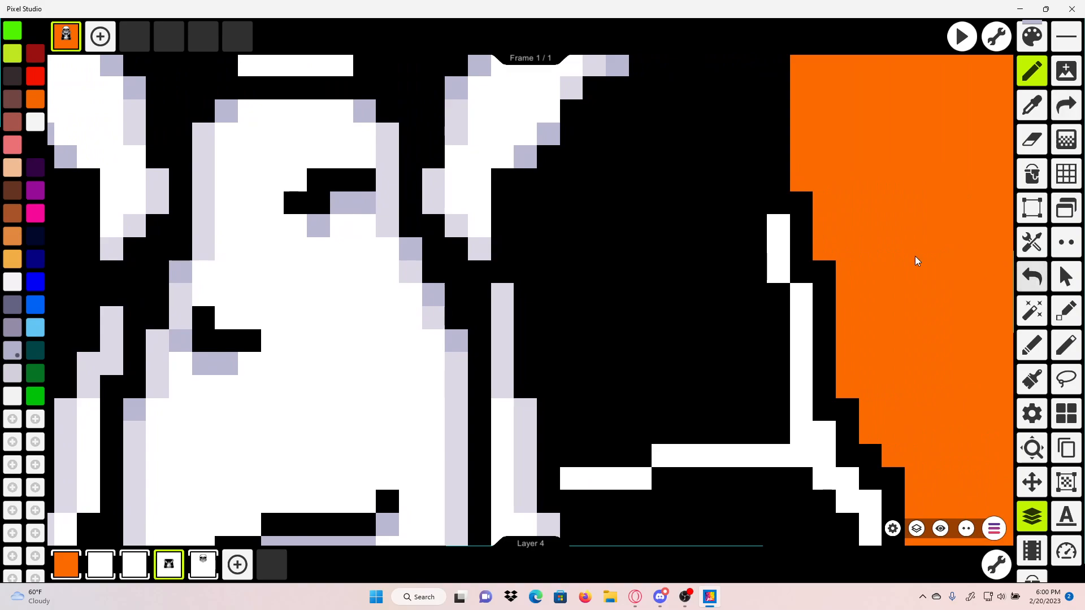
pyautogui.click(779, 226)
pyautogui.click(778, 248)
# Step: Shade the stepped corner where the right sleeve's white outline meets the cuff in lavender-grey to match the left
pyautogui.scroll(-2, 786, 243)
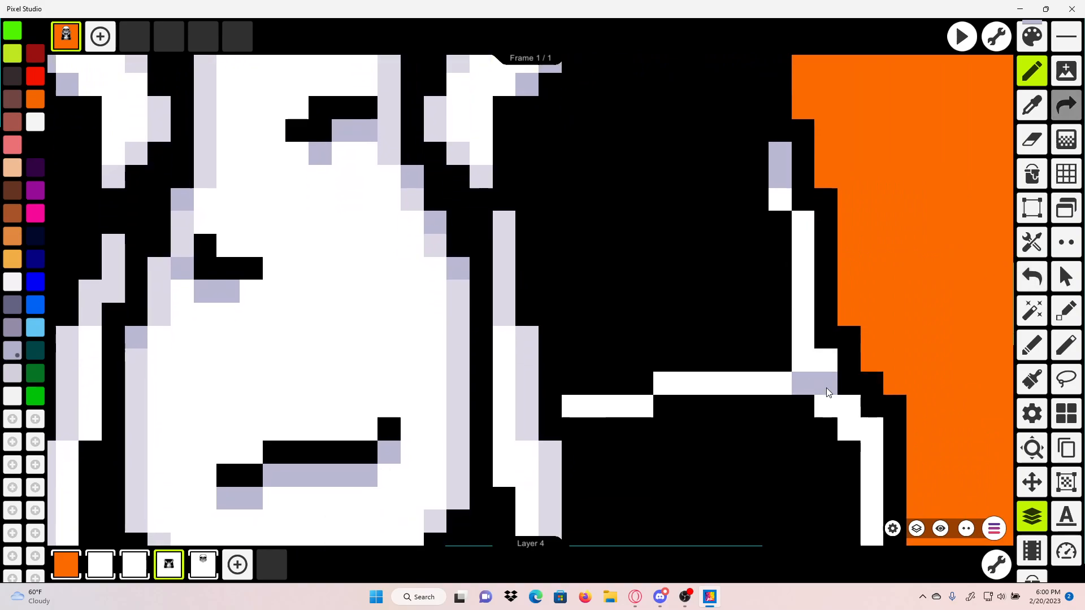
pyautogui.click(785, 388)
pyautogui.click(830, 356)
pyautogui.click(865, 425)
# Step: Sample black and fill in the missing outline at the right cuff's lower outer corner
pyautogui.moveTo(894, 258); pyautogui.dragTo(954, 170)
pyautogui.scroll(-3, 954, 170)
pyautogui.scroll(2, 879, 375)
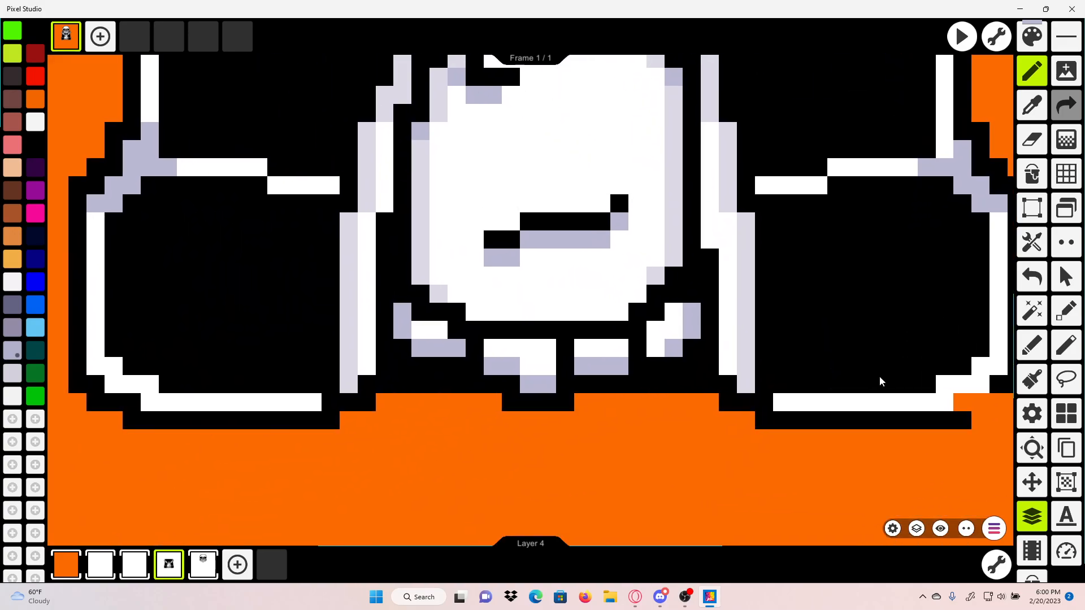
pyautogui.scroll(2, 879, 375)
pyautogui.moveTo(879, 375); pyautogui.dragTo(541, 347)
pyautogui.click(1032, 105)
pyautogui.click(732, 364)
pyautogui.moveTo(712, 385); pyautogui.dragTo(661, 387)
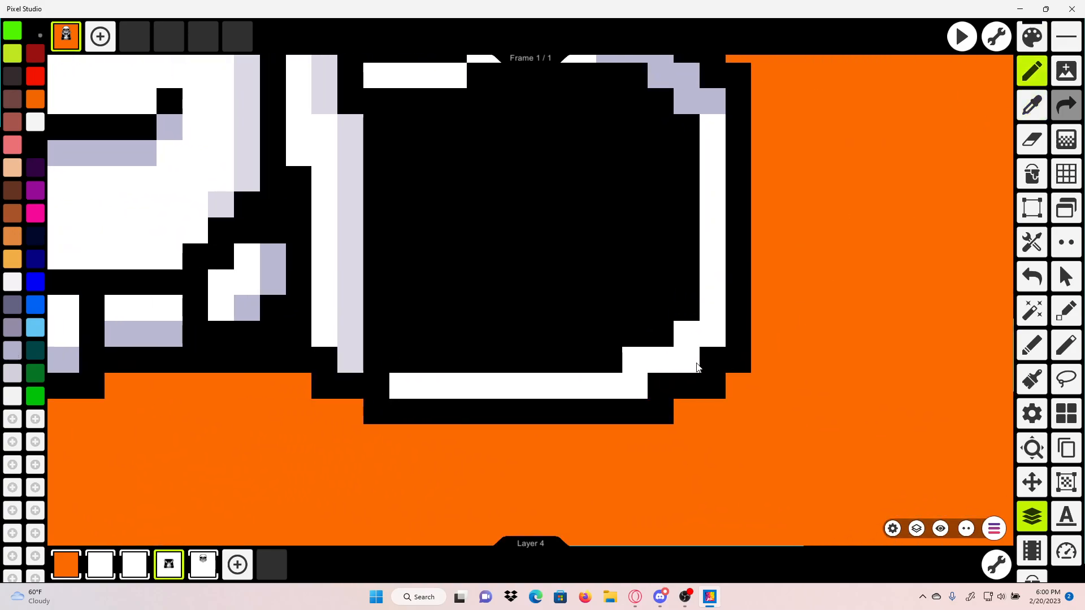
# Step: Sample the lavender-grey again and shade the inner ends of the white lines along the bottoms of both cuffs
pyautogui.click(1032, 105)
pyautogui.moveTo(795, 265); pyautogui.dragTo(791, 286)
pyautogui.moveTo(549, 242); pyautogui.dragTo(634, 310)
pyautogui.scroll(-2, 636, 308)
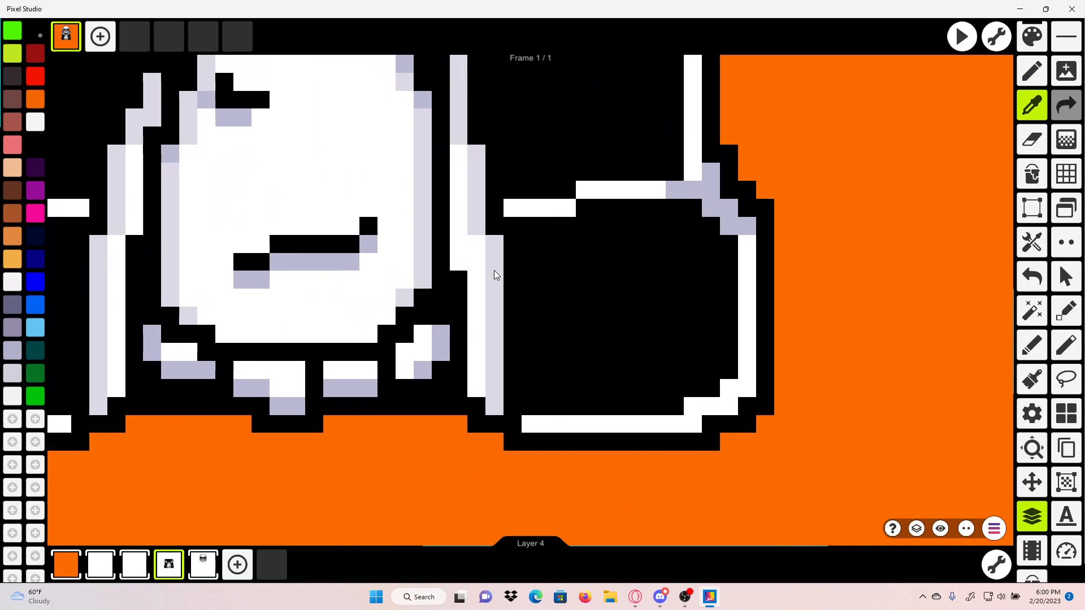
pyautogui.moveTo(494, 270); pyautogui.dragTo(634, 288)
pyautogui.click(812, 212)
pyautogui.moveTo(638, 232); pyautogui.dragTo(819, 161)
pyautogui.scroll(2, 413, 376)
pyautogui.moveTo(370, 374); pyautogui.dragTo(314, 374)
pyautogui.moveTo(179, 374); pyautogui.dragTo(51, 374)
pyautogui.moveTo(929, 367)
pyautogui.mouseDown()
pyautogui.moveTo(647, 367)
pyautogui.moveTo(726, 367)
pyautogui.mouseUp()
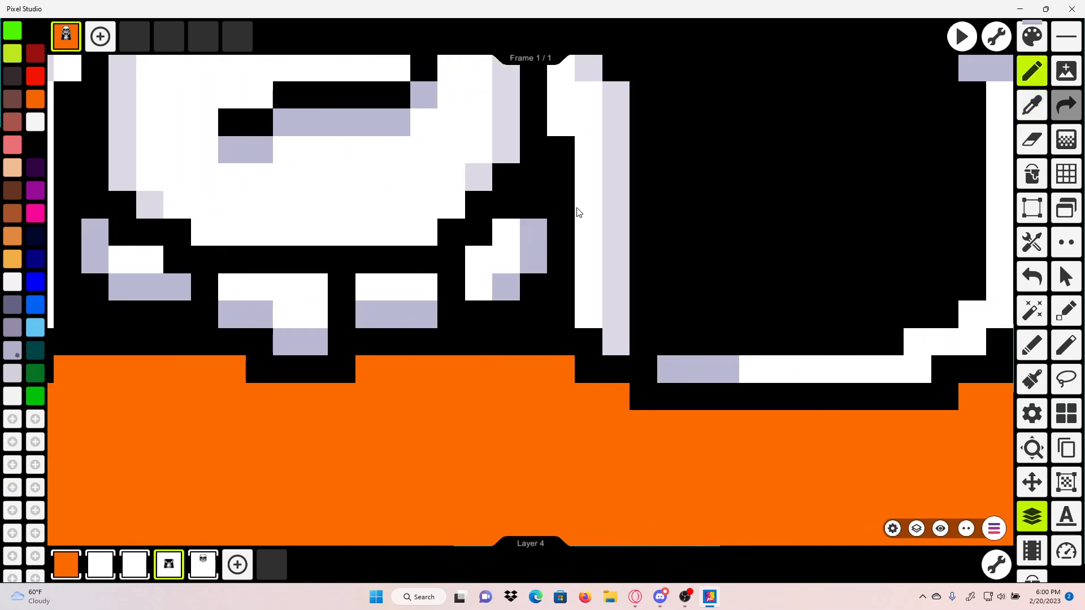
# Step: Sample the shirt edge's light lavender and add lighter shading pixels to the small white pieces below the shirt
pyautogui.moveTo(576, 207); pyautogui.dragTo(741, 320)
pyautogui.scroll(-2, 745, 322)
pyautogui.click(1043, 110)
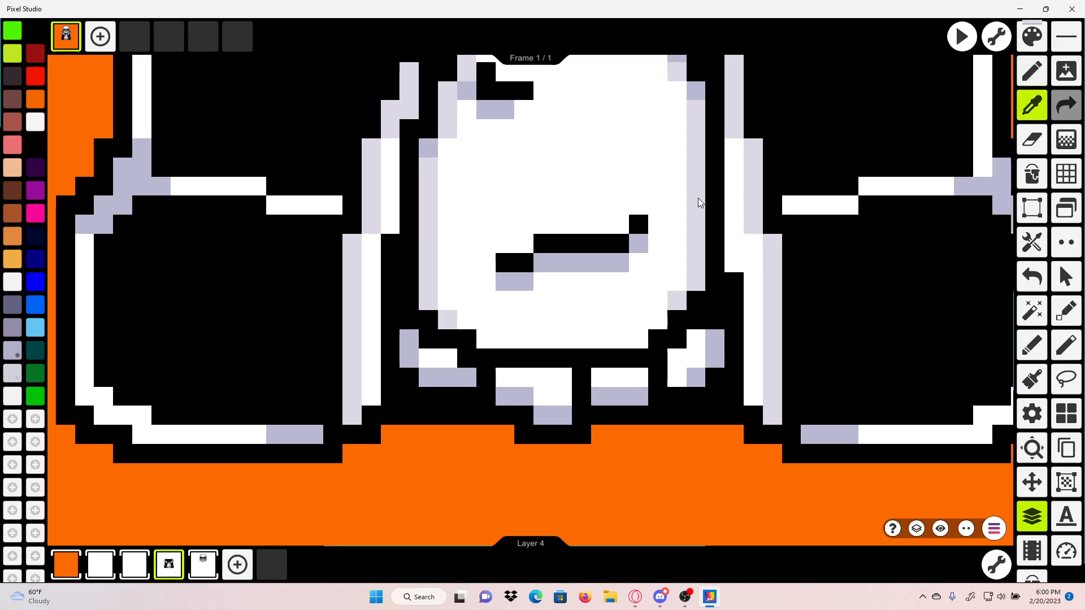
pyautogui.click(699, 199)
pyautogui.moveTo(750, 251)
pyautogui.mouseDown()
pyautogui.moveTo(710, 247)
pyautogui.moveTo(681, 261)
pyautogui.mouseUp()
pyautogui.scroll(2, 630, 349)
pyautogui.moveTo(628, 350)
pyautogui.mouseDown()
pyautogui.moveTo(604, 376)
pyautogui.moveTo(620, 375)
pyautogui.moveTo(599, 398)
pyautogui.mouseUp()
pyautogui.click(1031, 278)
pyautogui.moveTo(513, 410); pyautogui.dragTo(560, 395)
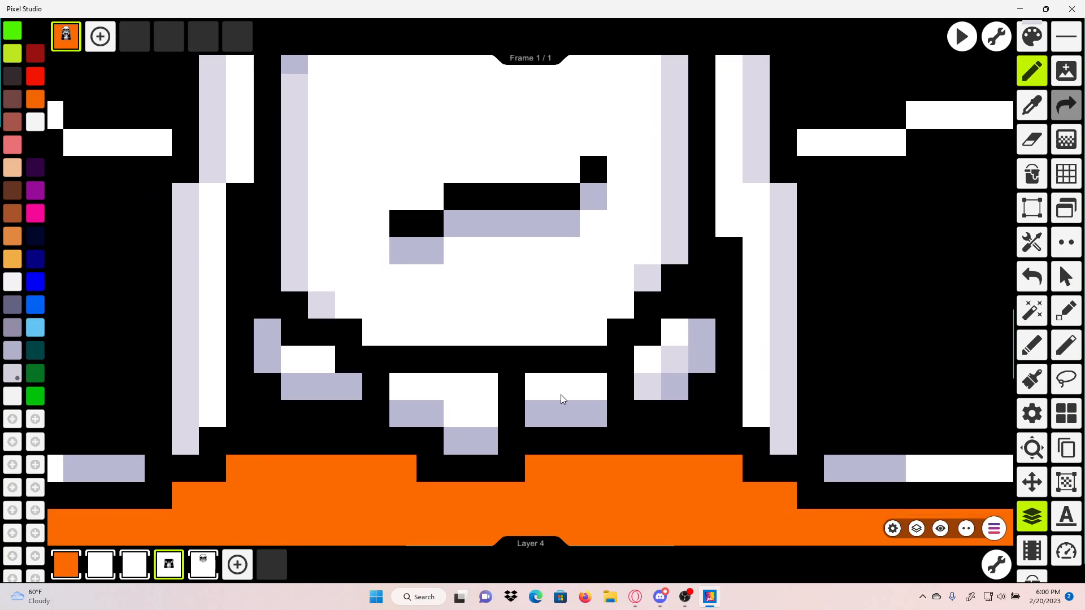
pyautogui.click(472, 415)
pyautogui.scroll(-1, 462, 375)
pyautogui.scroll(-1, 533, 358)
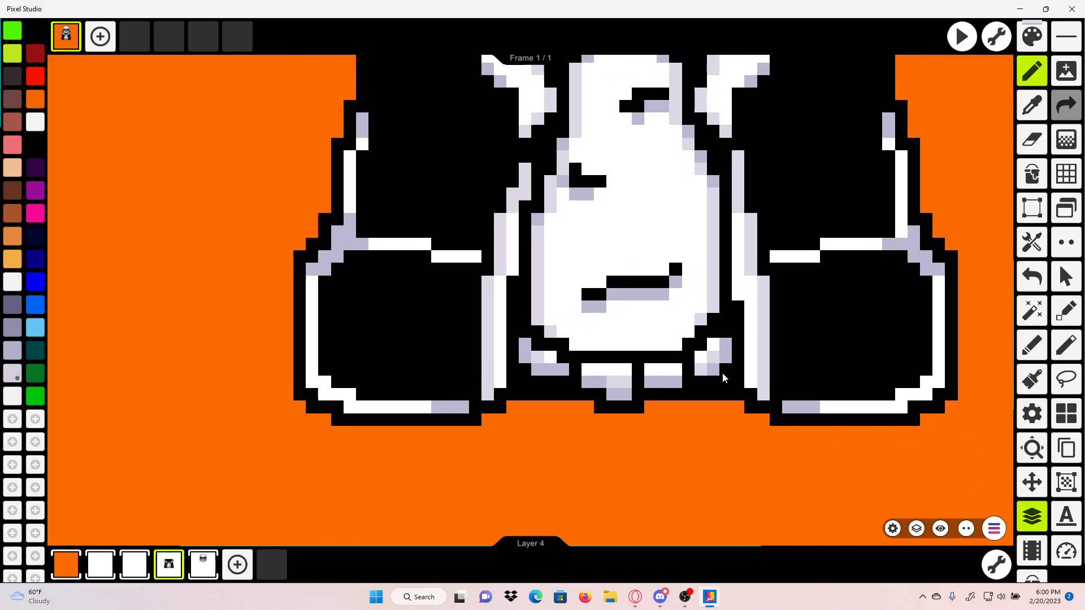
pyautogui.scroll(-1, 729, 395)
pyautogui.scroll(-1, 740, 410)
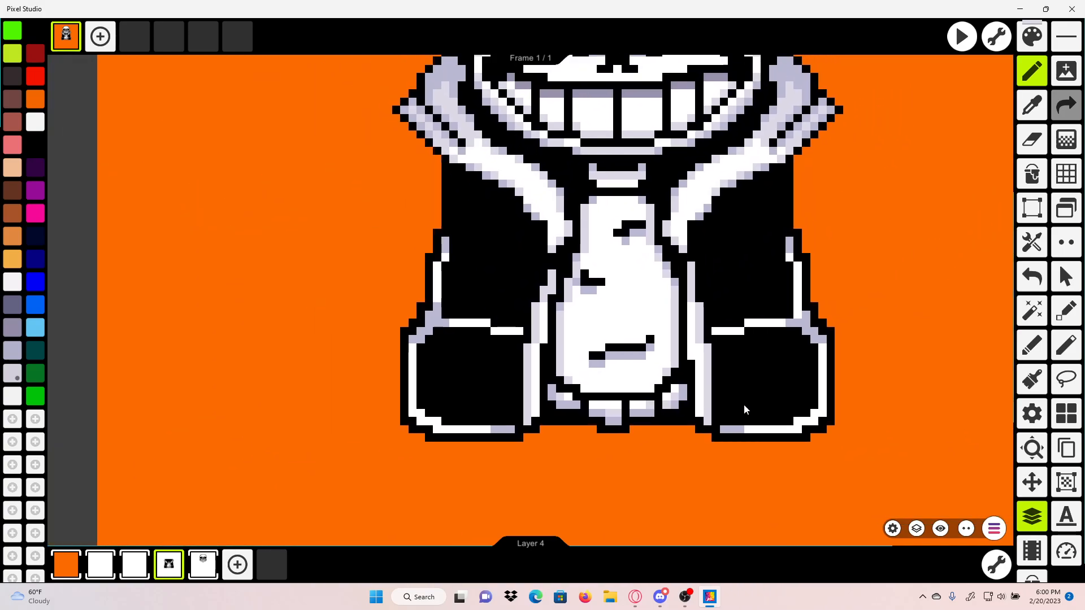
pyautogui.scroll(-1, 744, 404)
pyautogui.moveTo(694, 358); pyautogui.dragTo(550, 342)
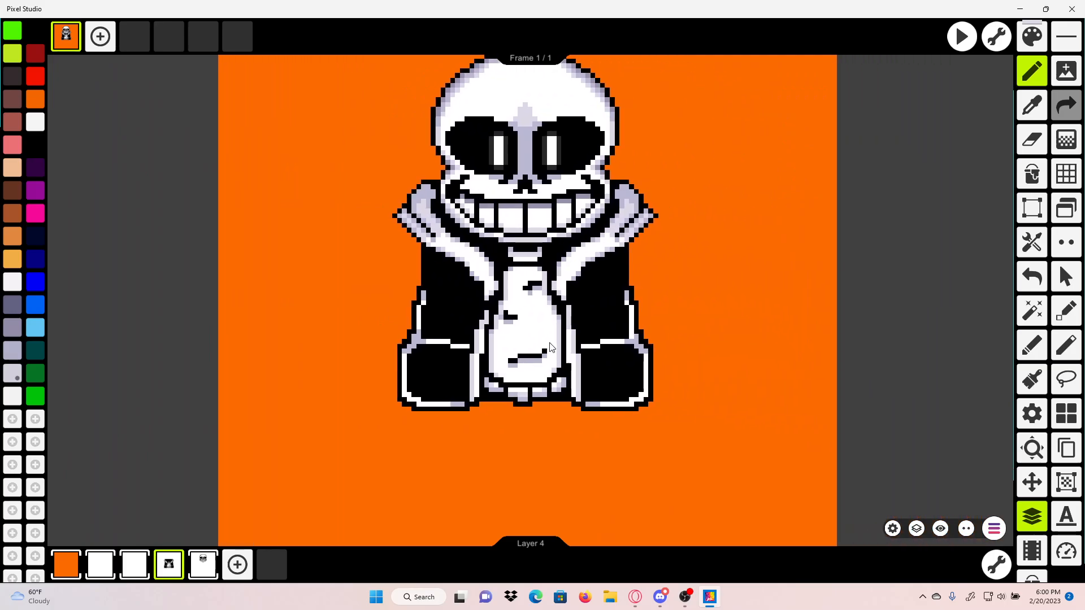
# Step: Add an empty layer between the body layer and the head layer and make it the active one
pyautogui.scroll(3, 531, 336)
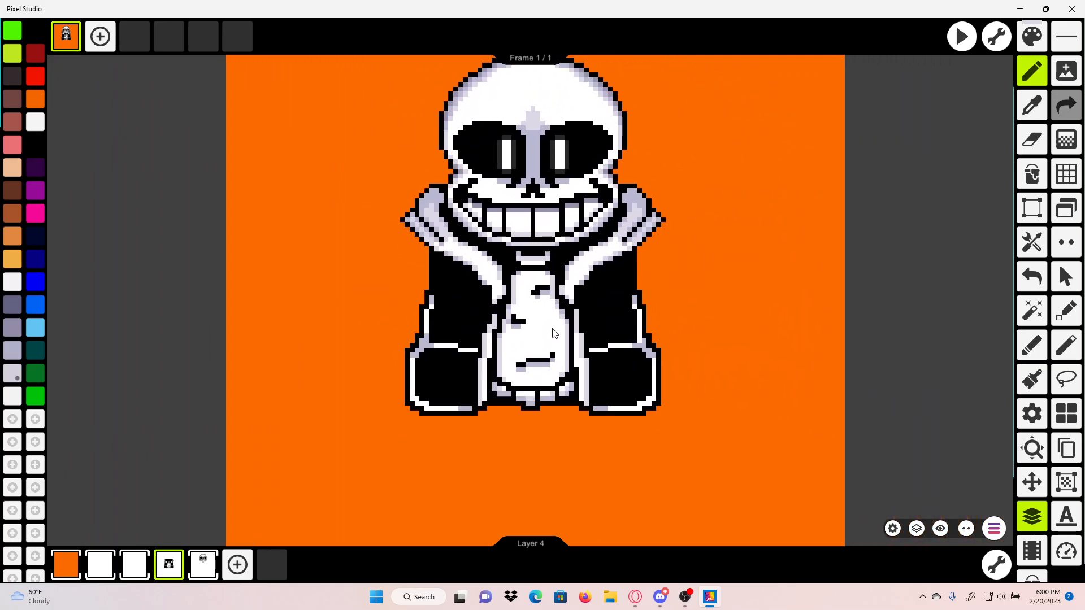
pyautogui.scroll(4, 553, 325)
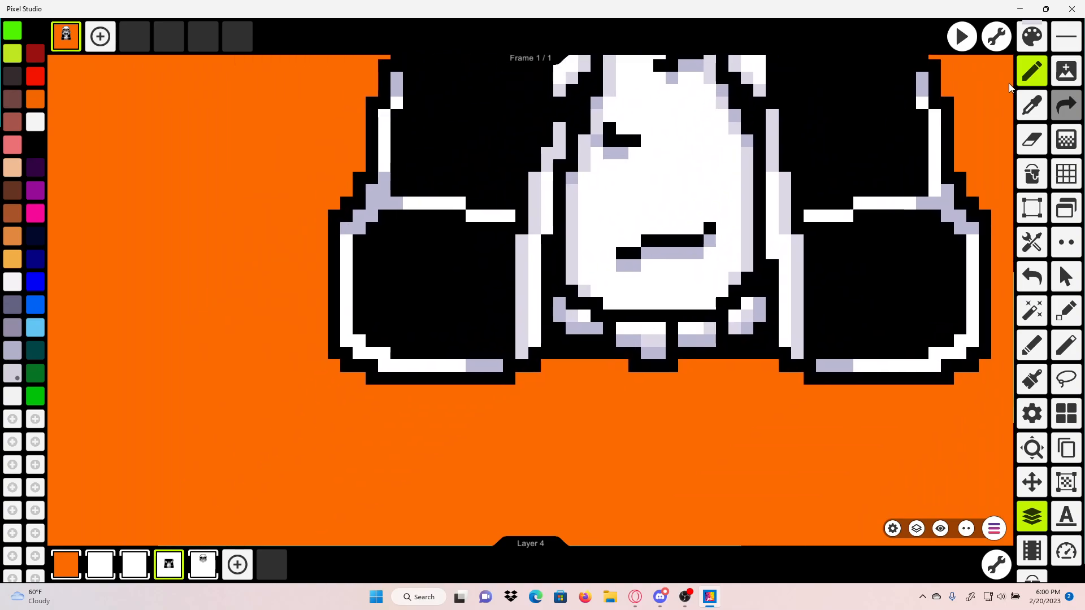
pyautogui.click(1041, 108)
pyautogui.moveTo(865, 170)
pyautogui.mouseDown()
pyautogui.moveTo(792, 242)
pyautogui.moveTo(690, 394)
pyautogui.mouseUp()
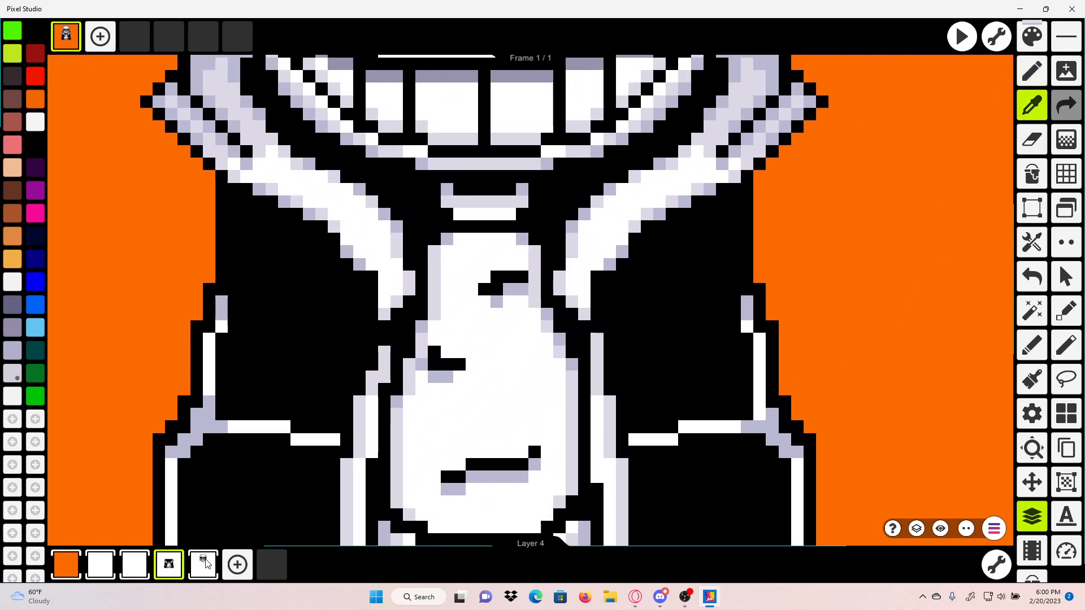
pyautogui.click(228, 567)
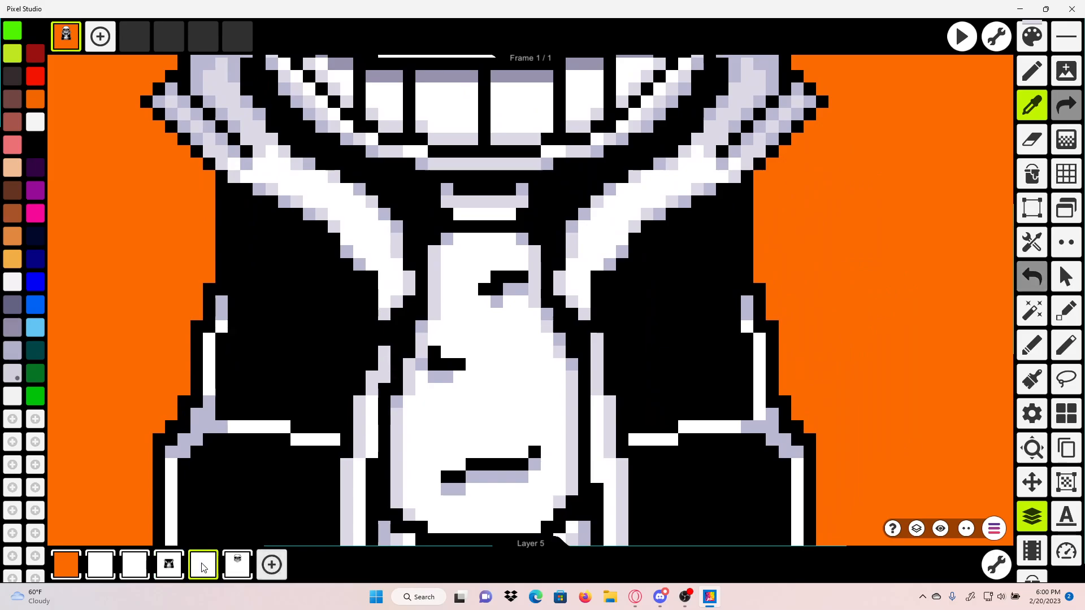
pyautogui.click(181, 570)
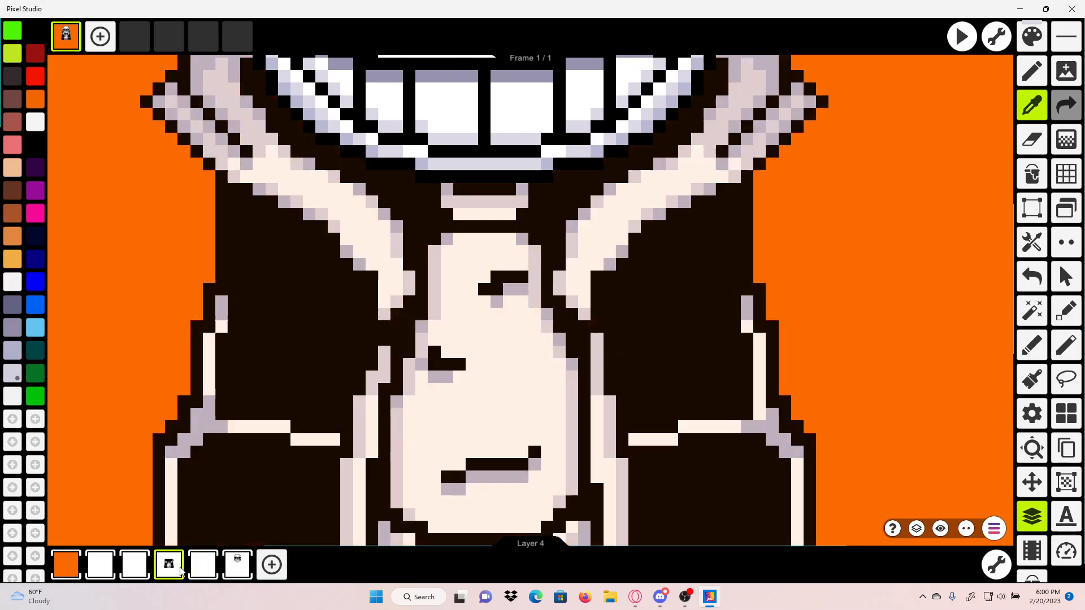
pyautogui.click(200, 556)
# Step: Pick white from the sprite and draw a curved outline from the right collar tip outward and down to the sleeve's lower corner
pyautogui.scroll(-5, 221, 424)
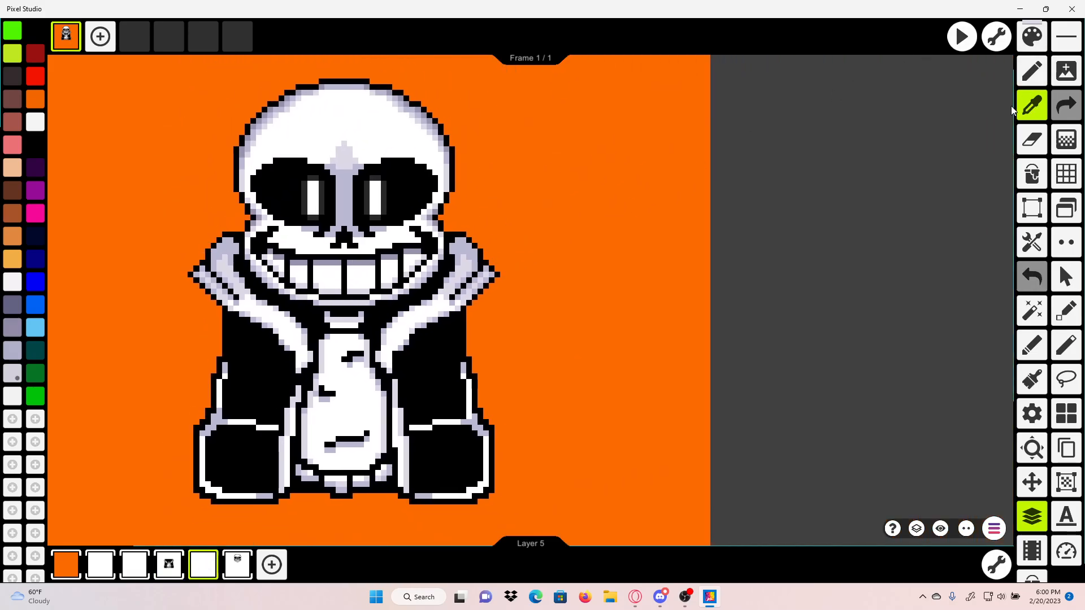
pyautogui.press('Left')
pyautogui.click(462, 325)
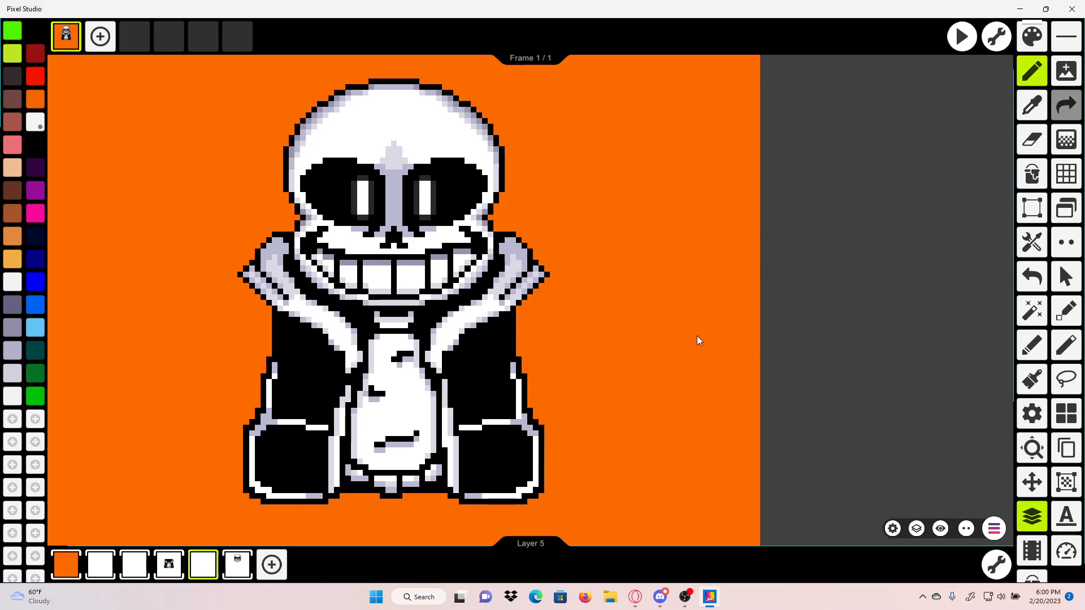
pyautogui.scroll(6, 493, 269)
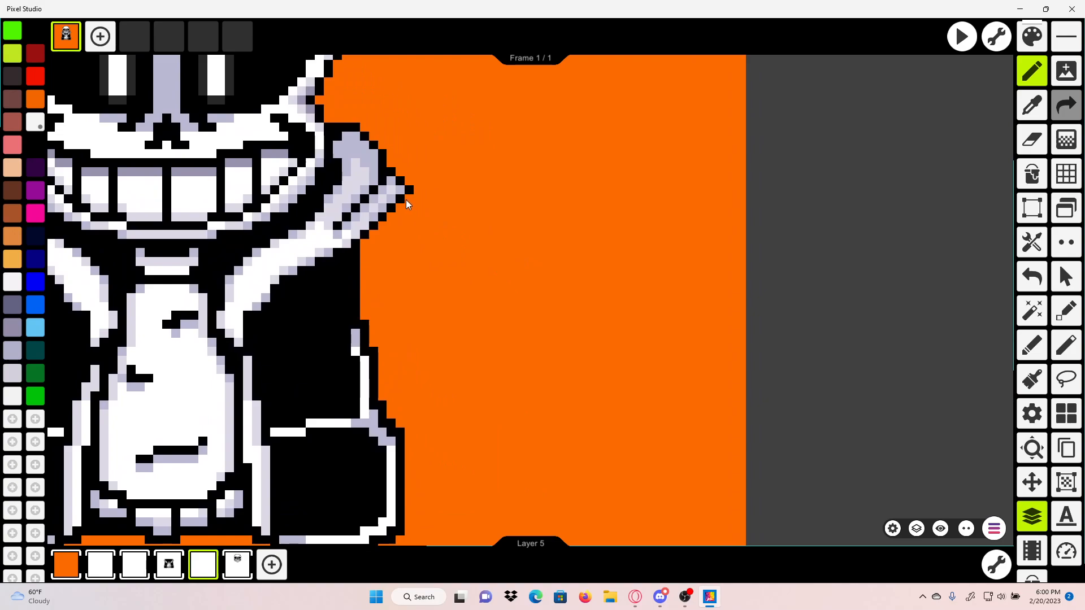
pyautogui.moveTo(406, 199); pyautogui.dragTo(478, 209)
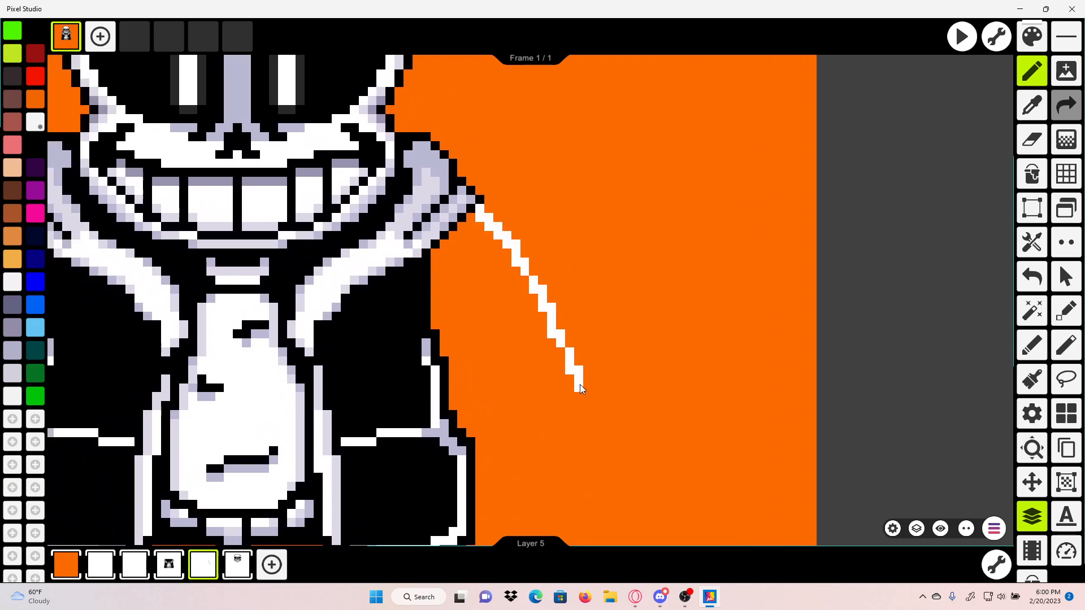
pyautogui.moveTo(588, 406); pyautogui.dragTo(622, 273)
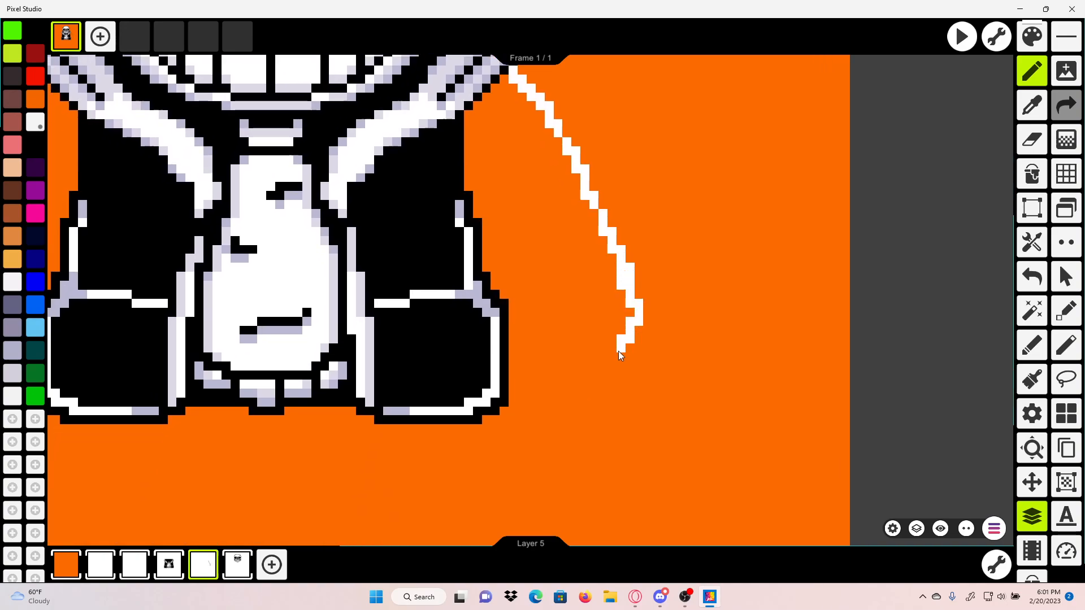
pyautogui.click(510, 413)
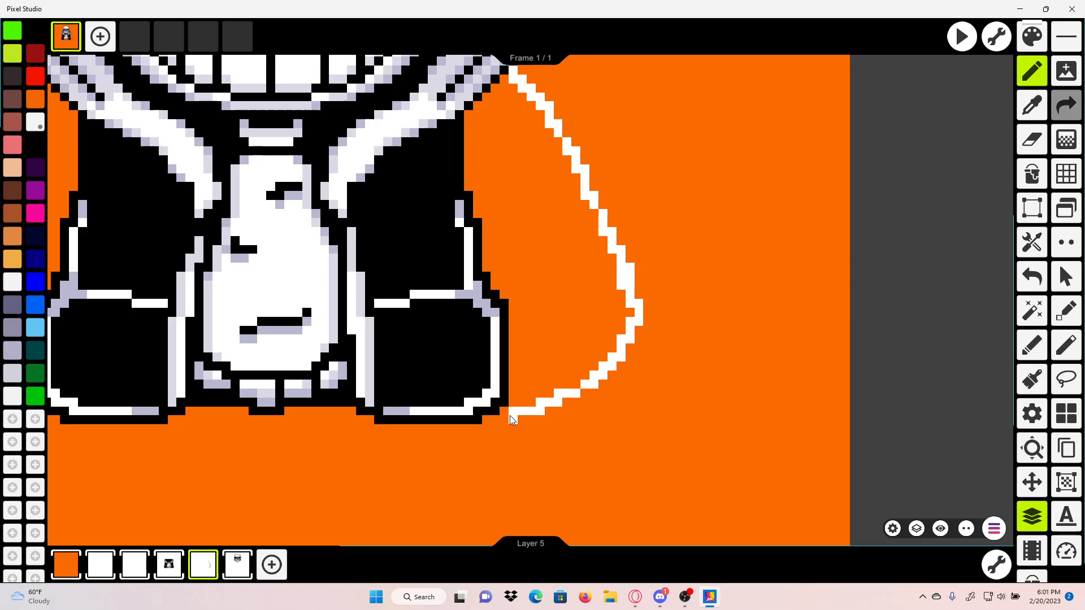
pyautogui.scroll(-5, 537, 351)
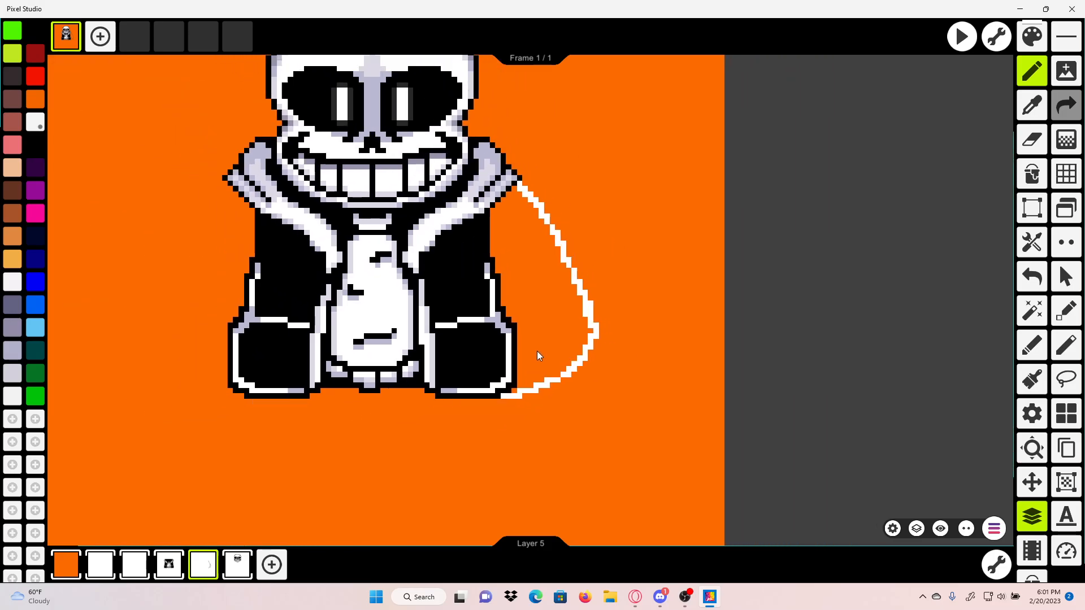
# Step: Draw a short white spur sticking out of the jacket where the right arm meets the cuff
pyautogui.scroll(3, 540, 343)
pyautogui.scroll(5, 540, 348)
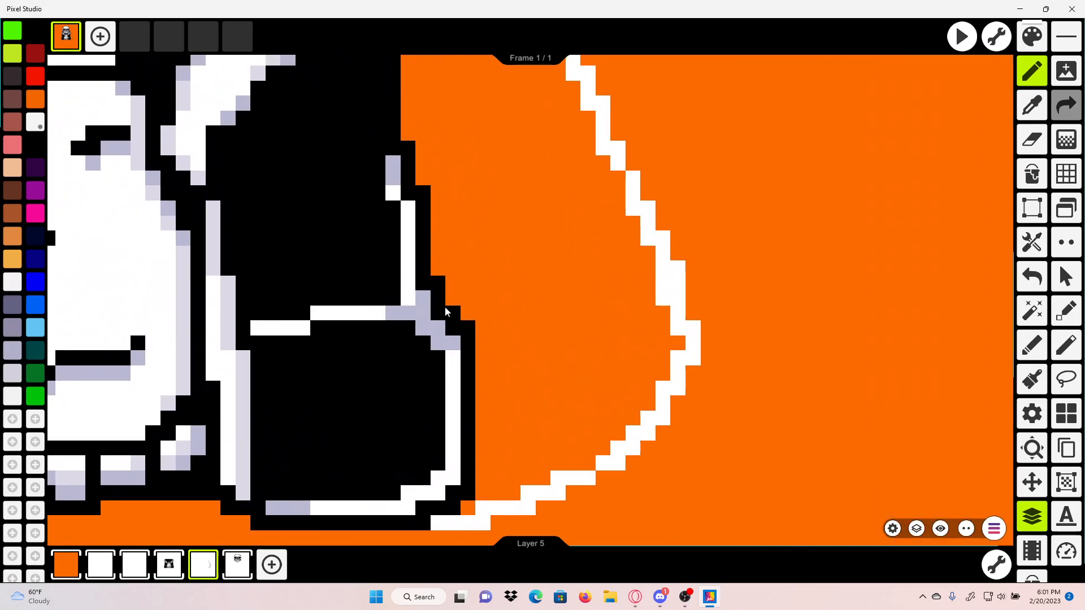
pyautogui.moveTo(431, 315)
pyautogui.mouseDown()
pyautogui.moveTo(484, 281)
pyautogui.moveTo(440, 303)
pyautogui.mouseUp()
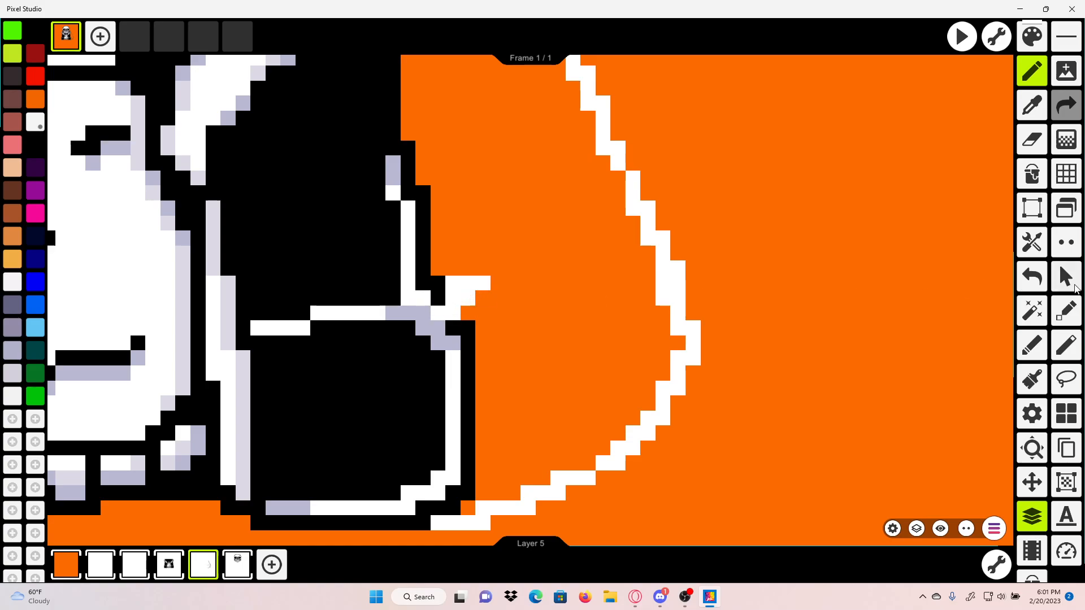
pyautogui.scroll(2, 316, 259)
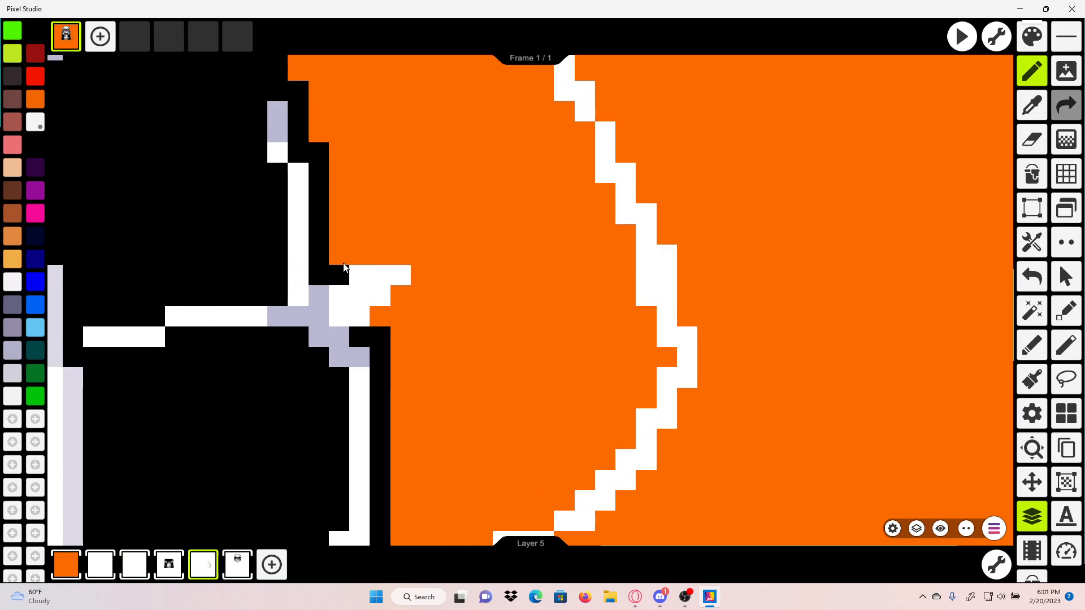
pyautogui.scroll(-5, 383, 320)
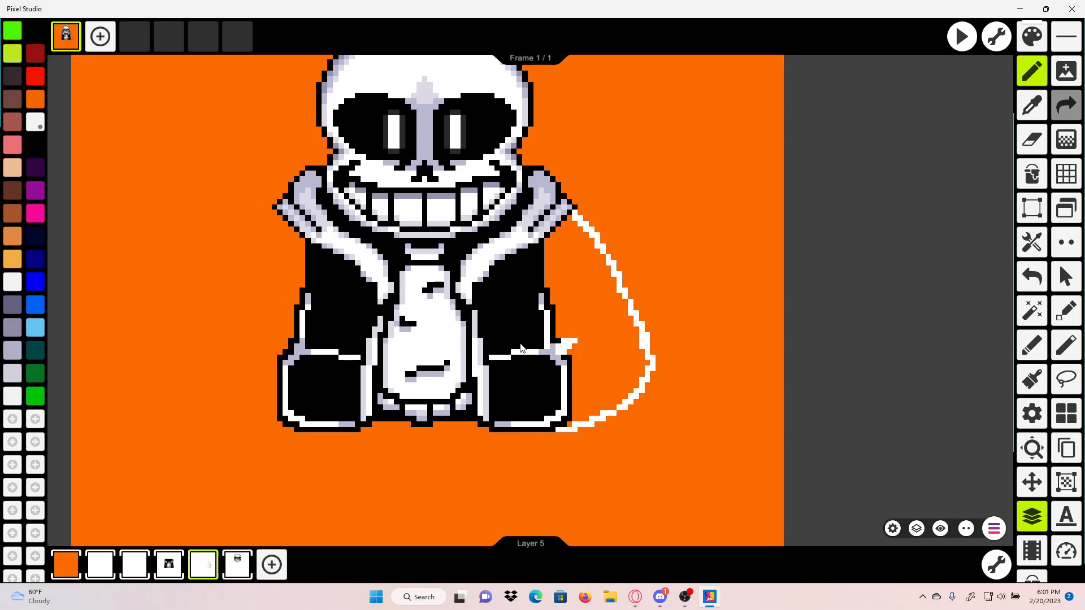
pyautogui.scroll(4, 524, 345)
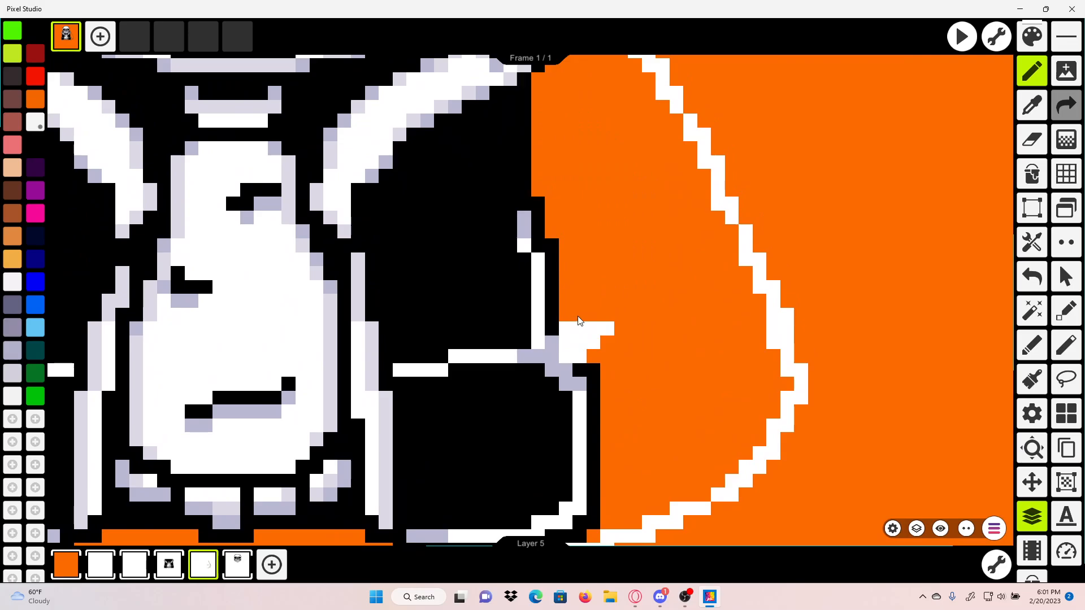
pyautogui.scroll(3, 644, 310)
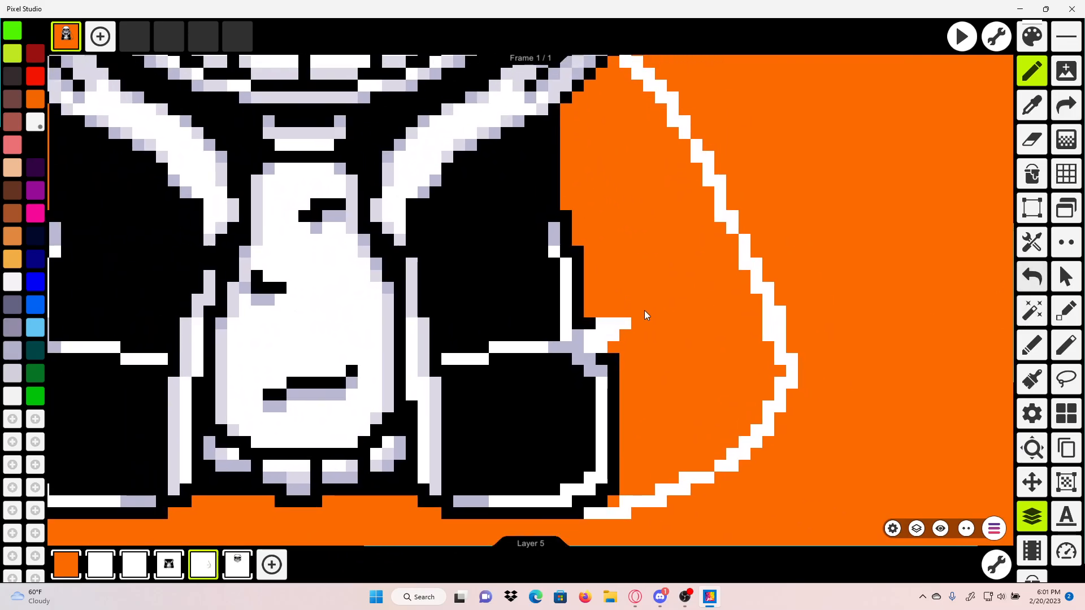
# Step: Pick black from the sprite, outline the small white spur, and thicken the right arm's edge up to the collar
pyautogui.click(1032, 105)
pyautogui.scroll(2, 637, 240)
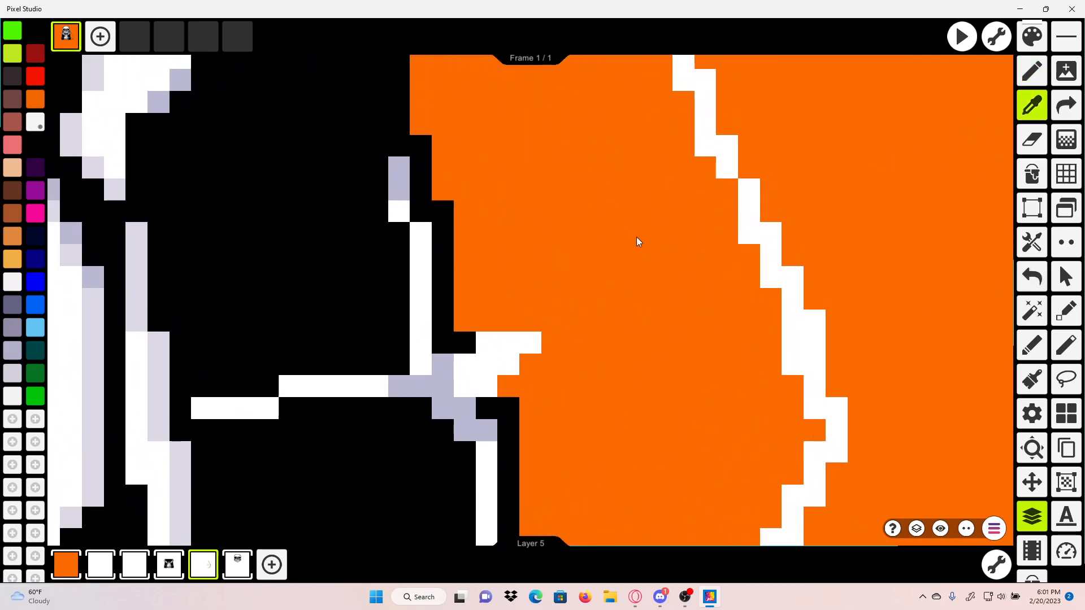
pyautogui.scroll(2, 494, 446)
pyautogui.click(479, 425)
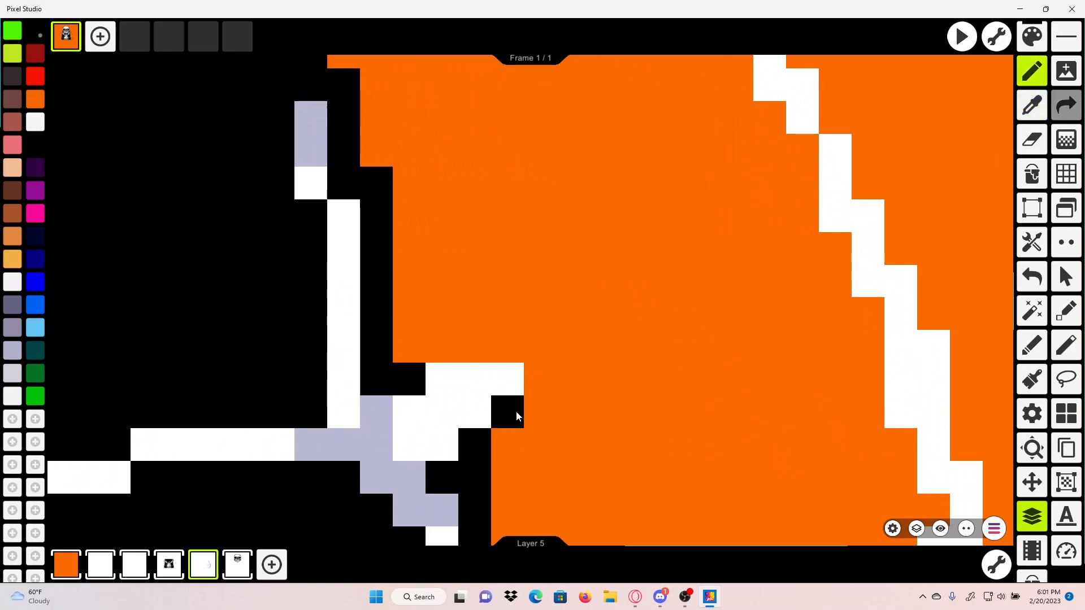
pyautogui.moveTo(512, 348); pyautogui.dragTo(438, 341)
pyautogui.scroll(-2, 439, 341)
pyautogui.moveTo(464, 466); pyautogui.dragTo(465, 542)
pyautogui.moveTo(388, 152); pyautogui.dragTo(401, 361)
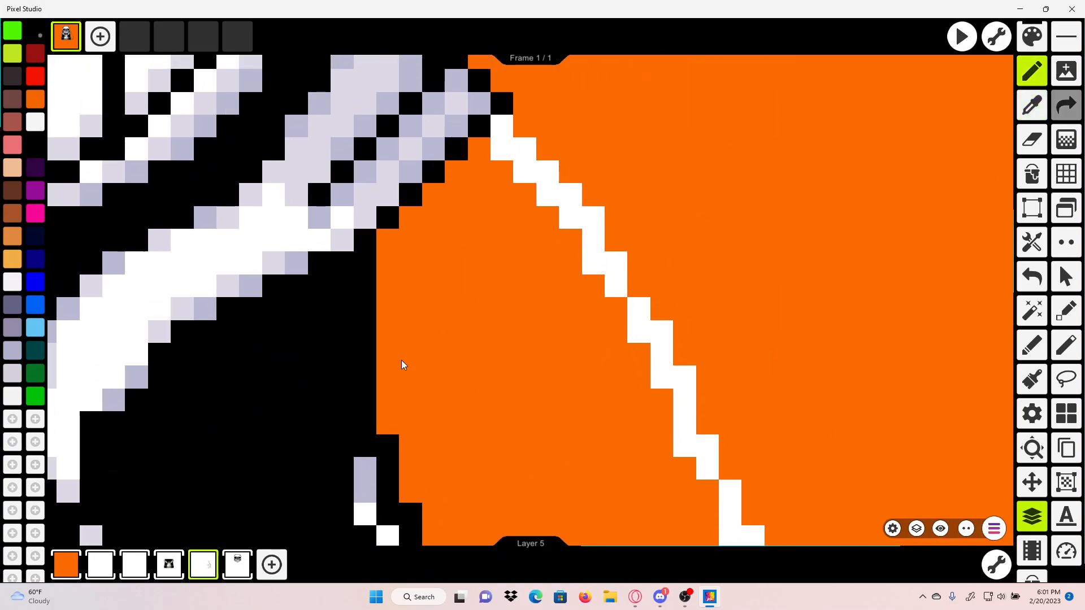
pyautogui.moveTo(381, 279)
pyautogui.mouseDown()
pyautogui.moveTo(389, 241)
pyautogui.moveTo(412, 209)
pyautogui.mouseUp()
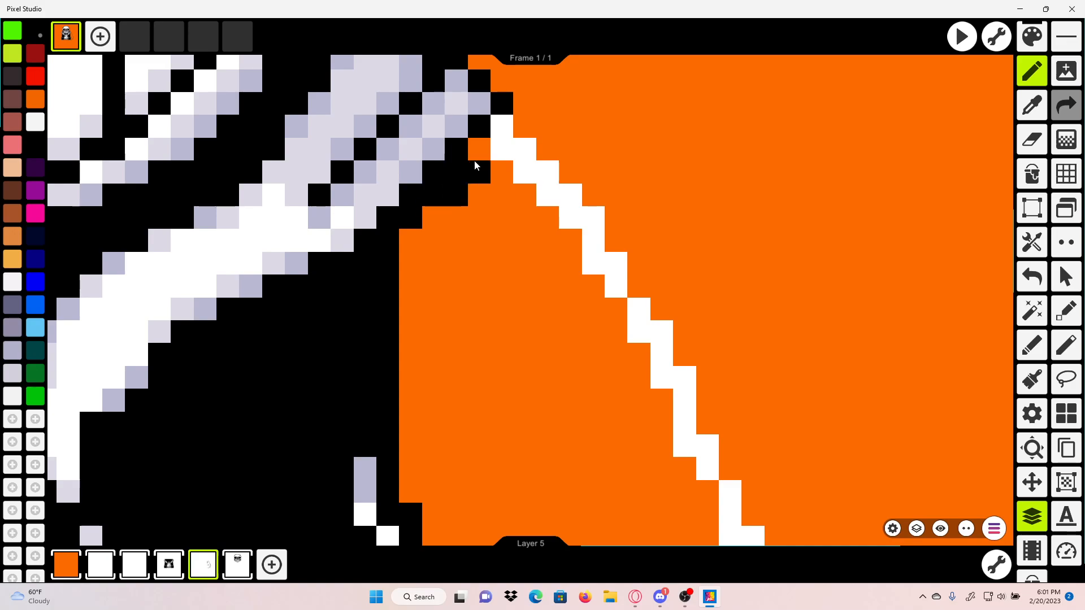
# Step: Trace a black pixel border along the outer side of the white curve, from the collar tip down to its lower end
pyautogui.moveTo(474, 163); pyautogui.dragTo(479, 150)
pyautogui.moveTo(492, 159); pyautogui.dragTo(457, 217)
pyautogui.moveTo(484, 179)
pyautogui.mouseDown()
pyautogui.moveTo(564, 273)
pyautogui.moveTo(537, 194)
pyautogui.moveTo(559, 249)
pyautogui.mouseUp()
pyautogui.moveTo(609, 305)
pyautogui.mouseDown()
pyautogui.moveTo(524, 217)
pyautogui.moveTo(514, 231)
pyautogui.moveTo(547, 233)
pyautogui.moveTo(554, 276)
pyautogui.mouseUp()
pyautogui.click(493, 180)
pyautogui.moveTo(538, 204); pyautogui.dragTo(503, 96)
pyautogui.moveTo(541, 188); pyautogui.dragTo(545, 216)
pyautogui.moveTo(560, 231); pyautogui.dragTo(564, 259)
pyautogui.moveTo(576, 279)
pyautogui.mouseDown()
pyautogui.moveTo(571, 214)
pyautogui.moveTo(602, 283)
pyautogui.mouseUp()
pyautogui.moveTo(597, 287)
pyautogui.mouseDown()
pyautogui.moveTo(584, 219)
pyautogui.moveTo(617, 307)
pyautogui.mouseUp()
pyautogui.moveTo(621, 294); pyautogui.dragTo(618, 161)
pyautogui.moveTo(636, 218); pyautogui.dragTo(639, 250)
pyautogui.moveTo(615, 285); pyautogui.dragTo(616, 303)
pyautogui.moveTo(588, 341)
pyautogui.mouseDown()
pyautogui.moveTo(660, 251)
pyautogui.moveTo(661, 269)
pyautogui.moveTo(786, 167)
pyautogui.mouseUp()
pyautogui.click(639, 293)
pyautogui.click(618, 311)
pyautogui.click(729, 220)
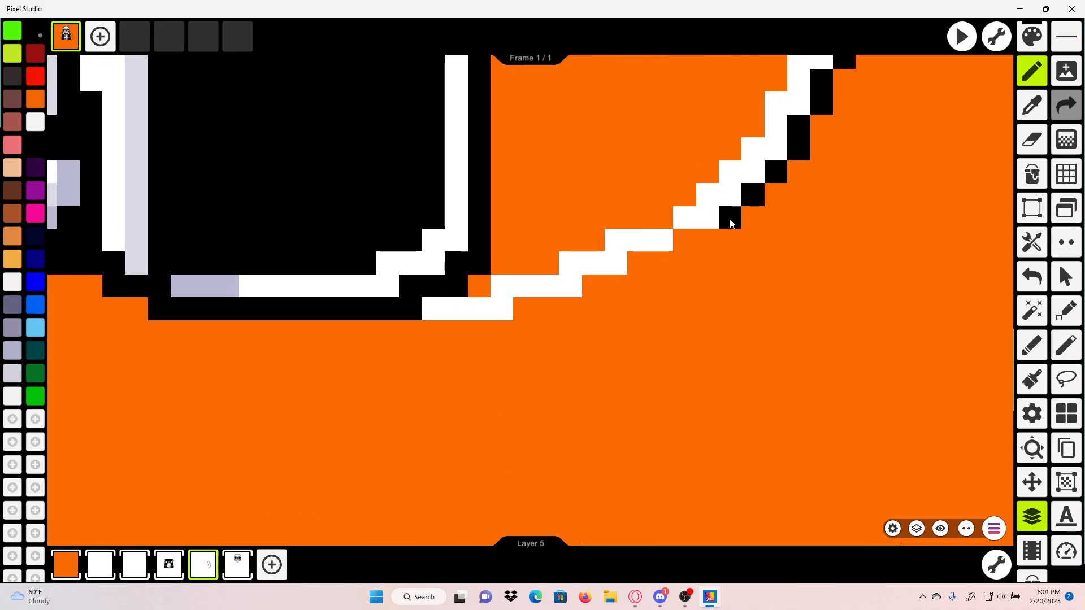
pyautogui.moveTo(707, 239)
pyautogui.mouseDown()
pyautogui.moveTo(551, 298)
pyautogui.moveTo(477, 308)
pyautogui.mouseUp()
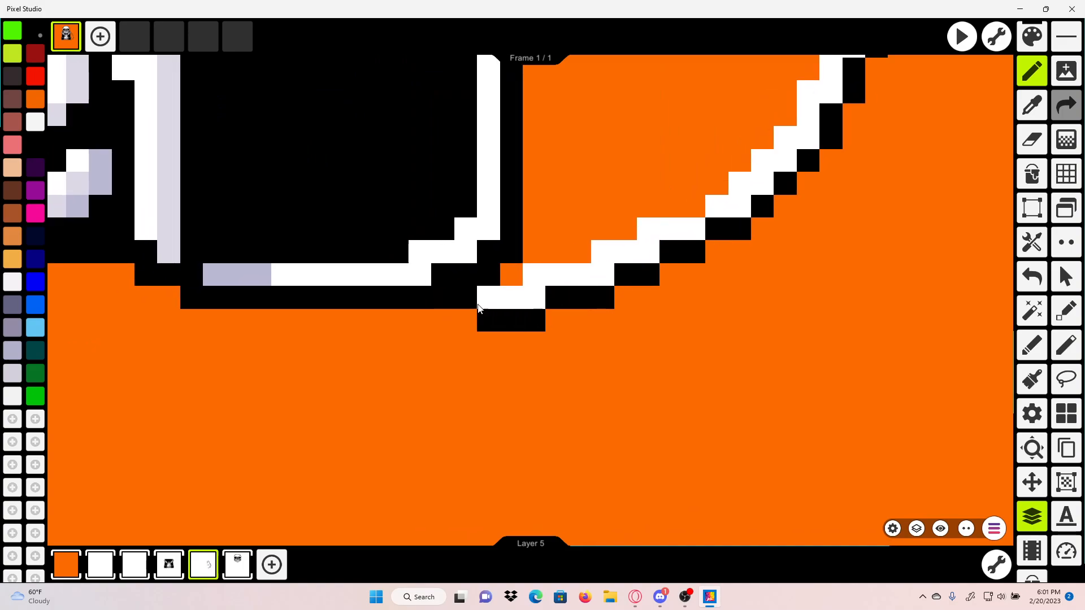
pyautogui.click(1022, 284)
pyautogui.moveTo(553, 320)
pyautogui.mouseDown()
pyautogui.moveTo(652, 329)
pyautogui.moveTo(541, 329)
pyautogui.mouseUp()
# Step: Fill the orange area enclosed between the right arm and the white curve with black
pyautogui.scroll(-2, 723, 222)
pyautogui.moveTo(819, 148)
pyautogui.mouseDown()
pyautogui.moveTo(722, 221)
pyautogui.moveTo(654, 342)
pyautogui.mouseUp()
pyautogui.scroll(-2, 722, 221)
pyautogui.scroll(2, 655, 341)
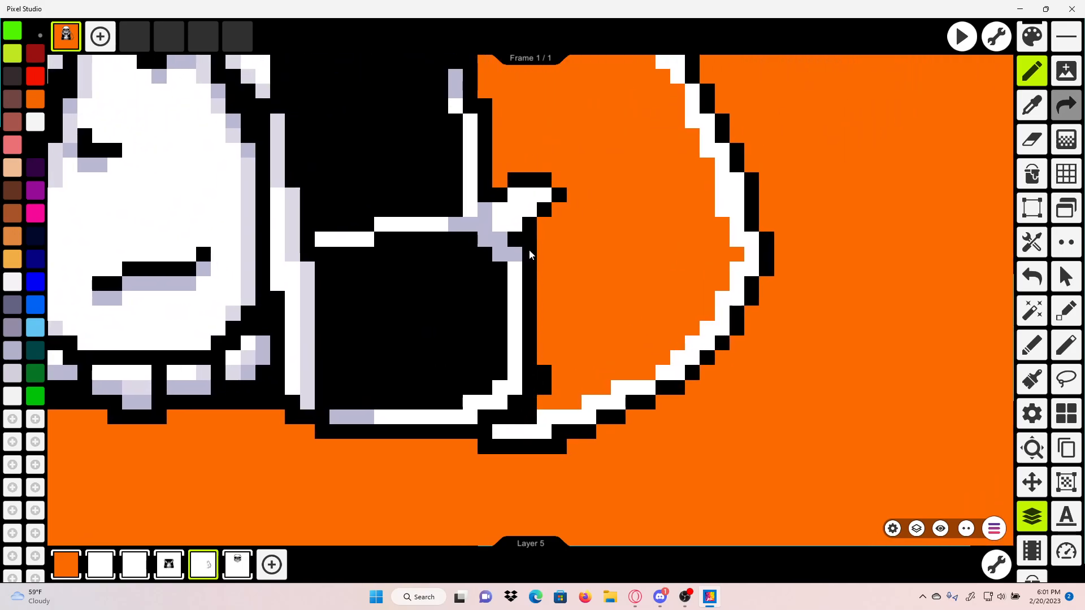
pyautogui.moveTo(515, 232); pyautogui.dragTo(512, 325)
pyautogui.click(483, 190)
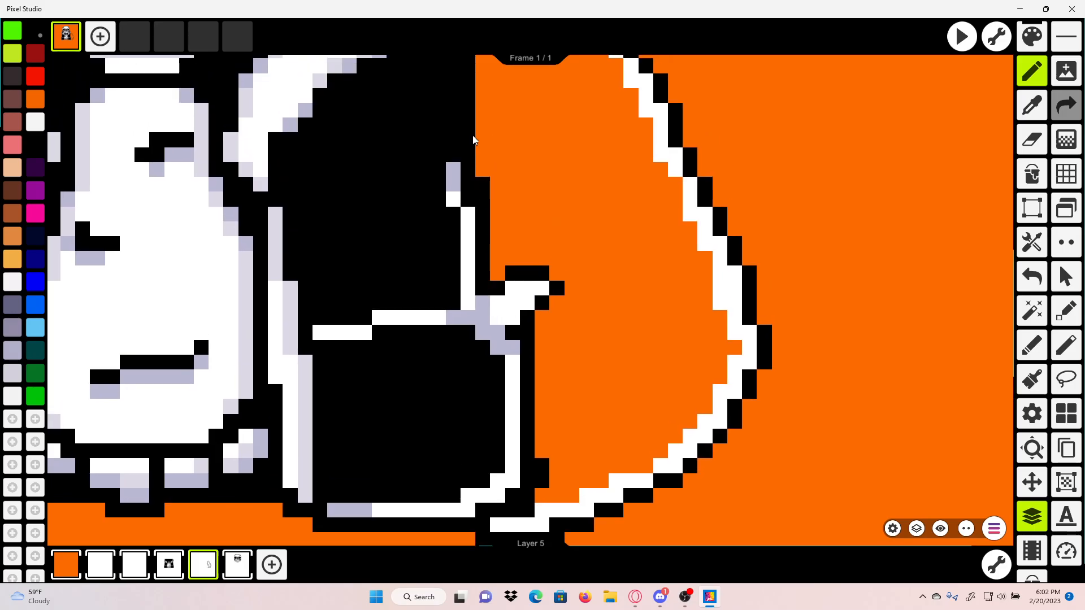
pyautogui.click(1032, 174)
pyautogui.click(619, 297)
pyautogui.scroll(-3, 618, 297)
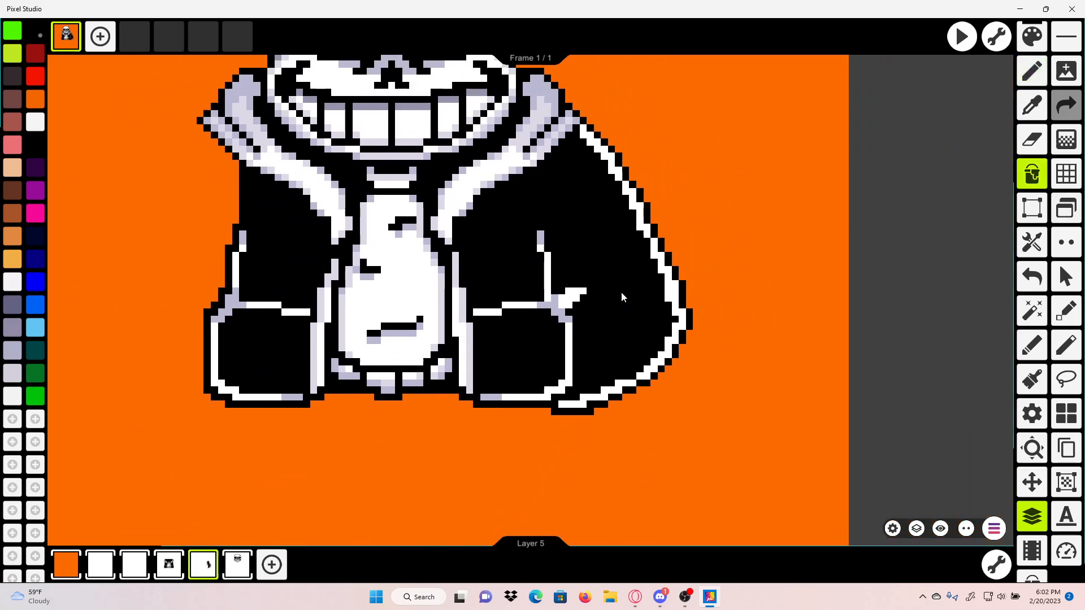
pyautogui.scroll(-2, 619, 294)
# Step: Try to select the 4x2 pixel block at the curve's lower end and shift it one pixel outward
pyautogui.scroll(6, 626, 351)
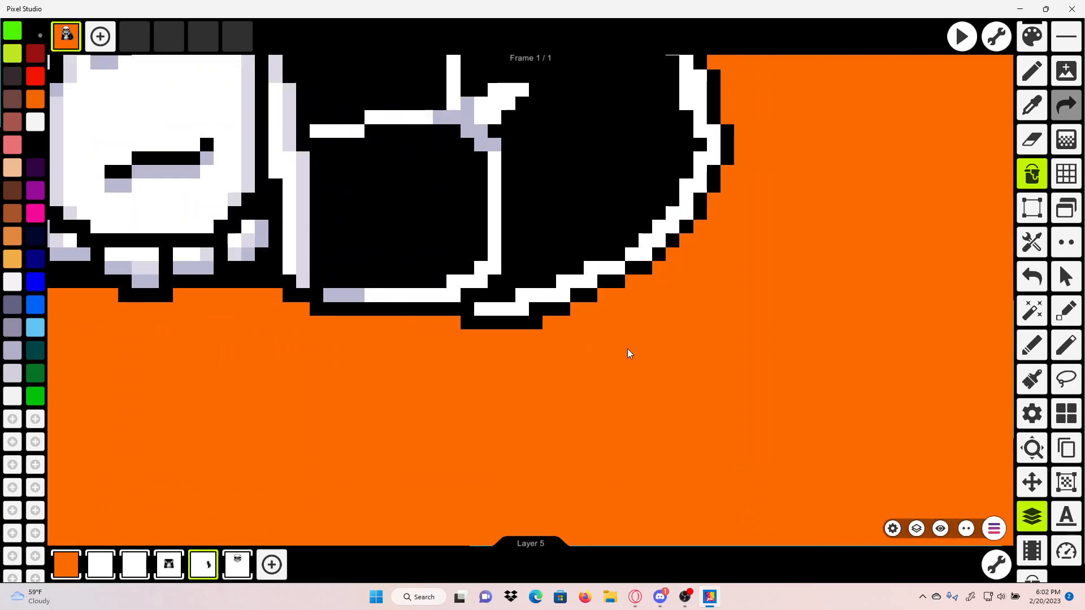
pyautogui.click(1032, 208)
pyautogui.moveTo(414, 367); pyautogui.dragTo(544, 330)
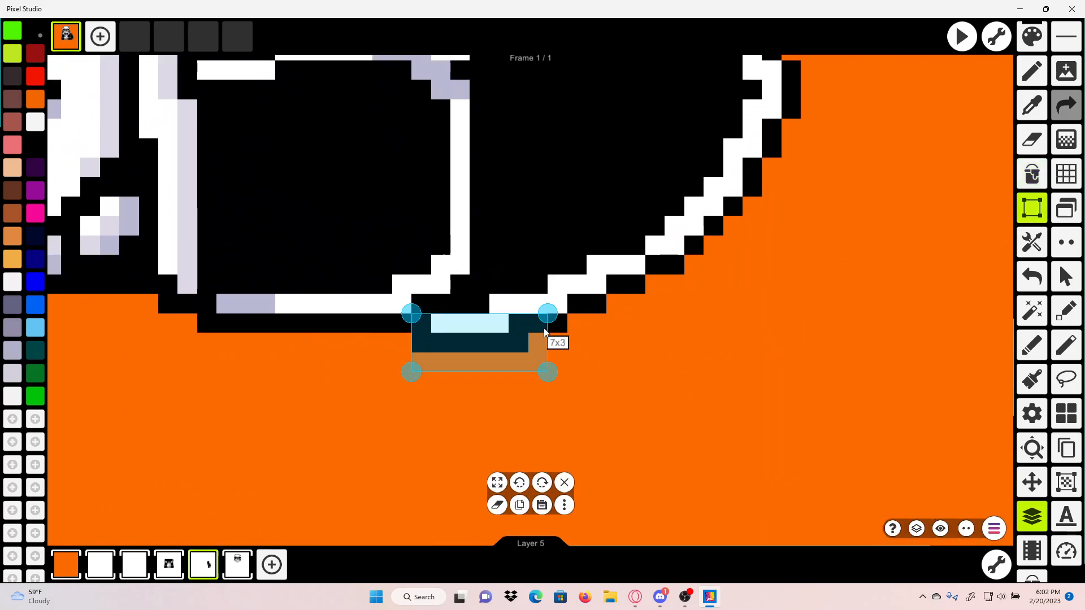
pyautogui.moveTo(482, 351)
pyautogui.mouseDown()
pyautogui.moveTo(486, 338)
pyautogui.moveTo(498, 358)
pyautogui.mouseUp()
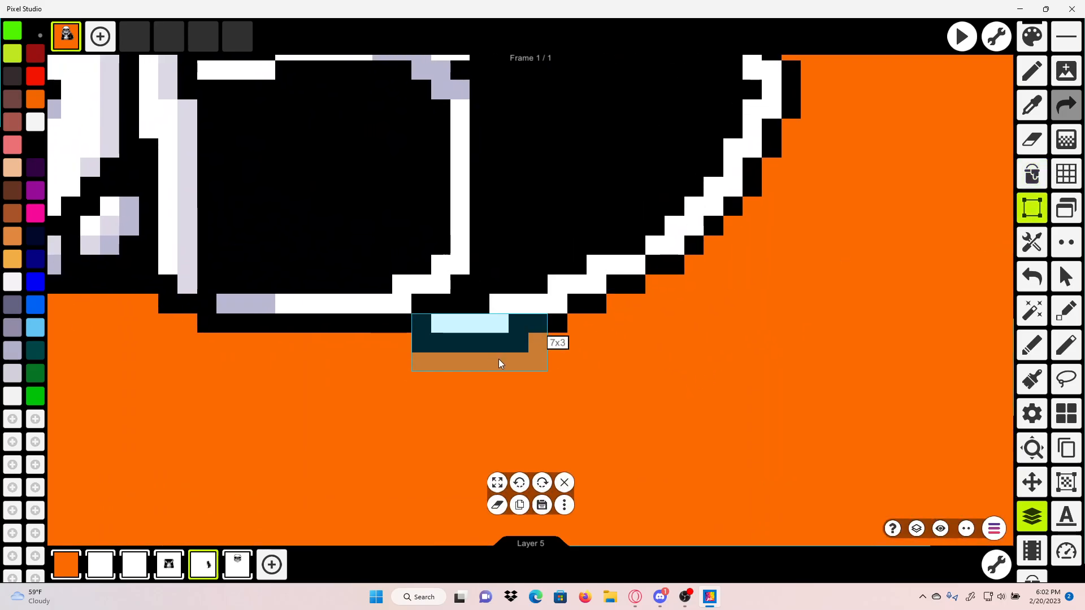
pyautogui.click(498, 358)
pyautogui.moveTo(435, 346); pyautogui.dragTo(494, 316)
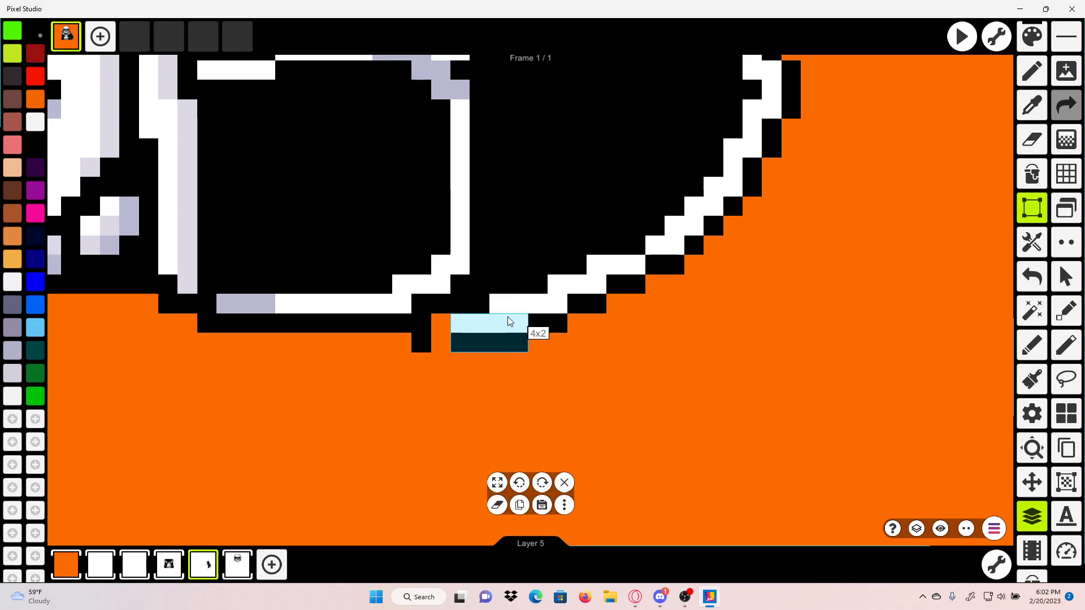
pyautogui.scroll(-5, 514, 268)
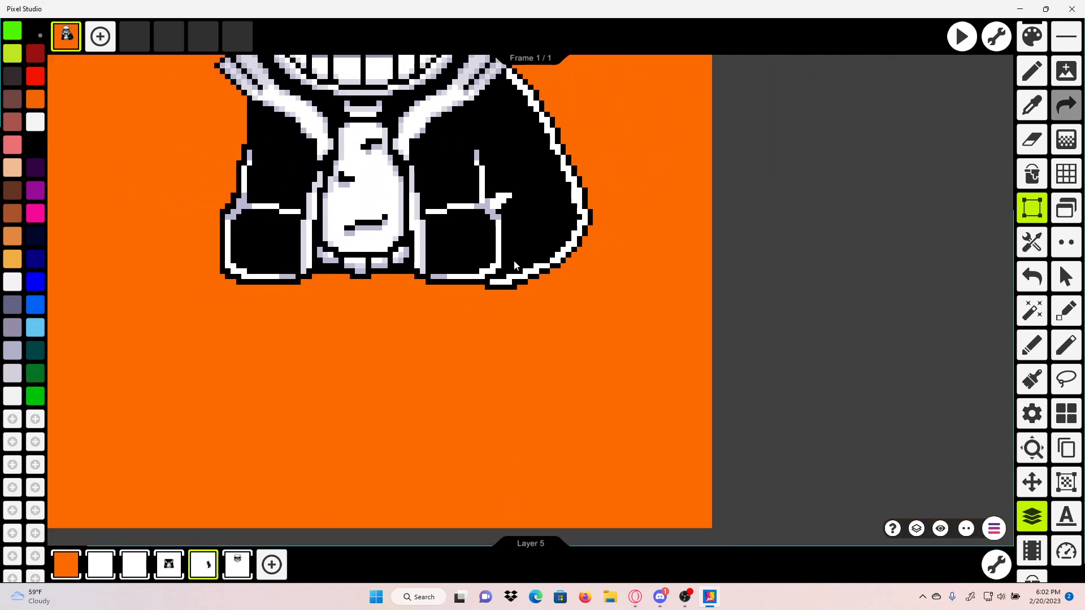
pyautogui.scroll(4, 625, 501)
pyautogui.scroll(4, 664, 378)
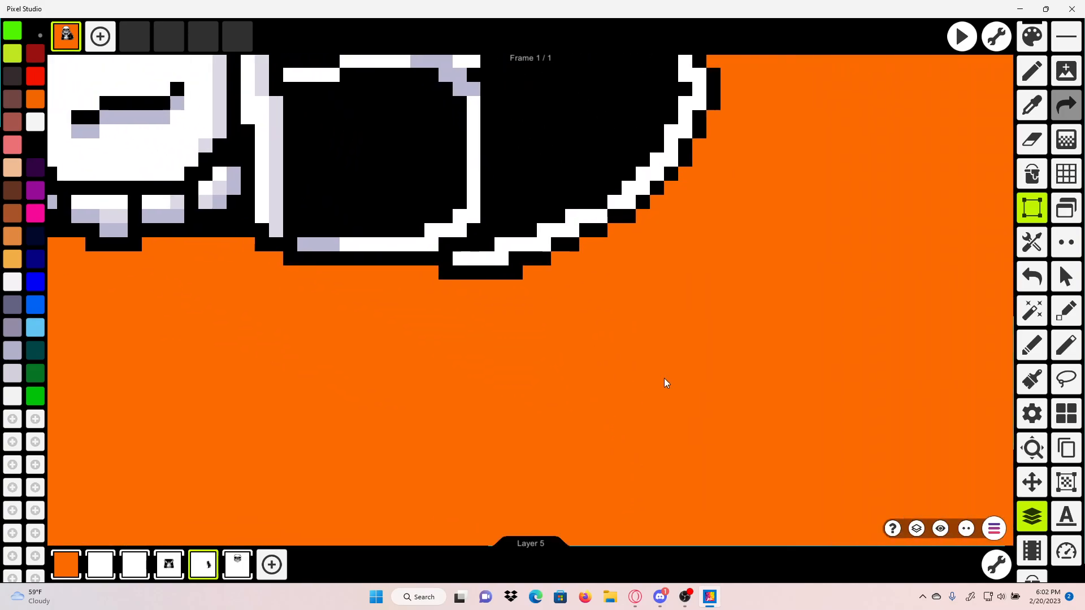
# Step: Erase the lowest white row at the curve's end together with the black border pixels around and below it
pyautogui.click(1033, 143)
pyautogui.moveTo(687, 297); pyautogui.dragTo(585, 298)
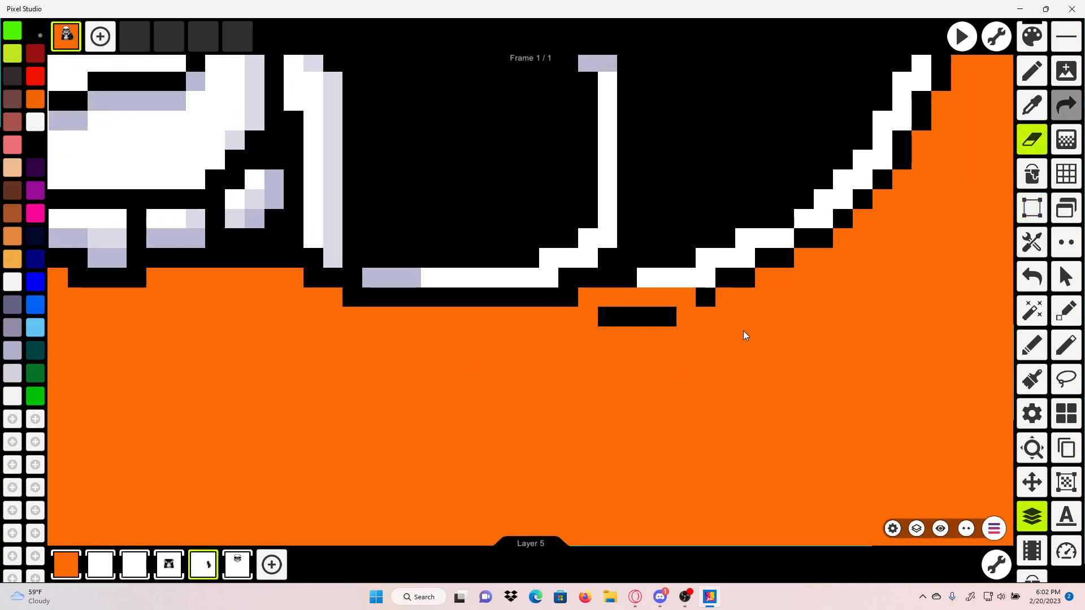
pyautogui.moveTo(673, 317); pyautogui.dragTo(599, 318)
pyautogui.click(1035, 79)
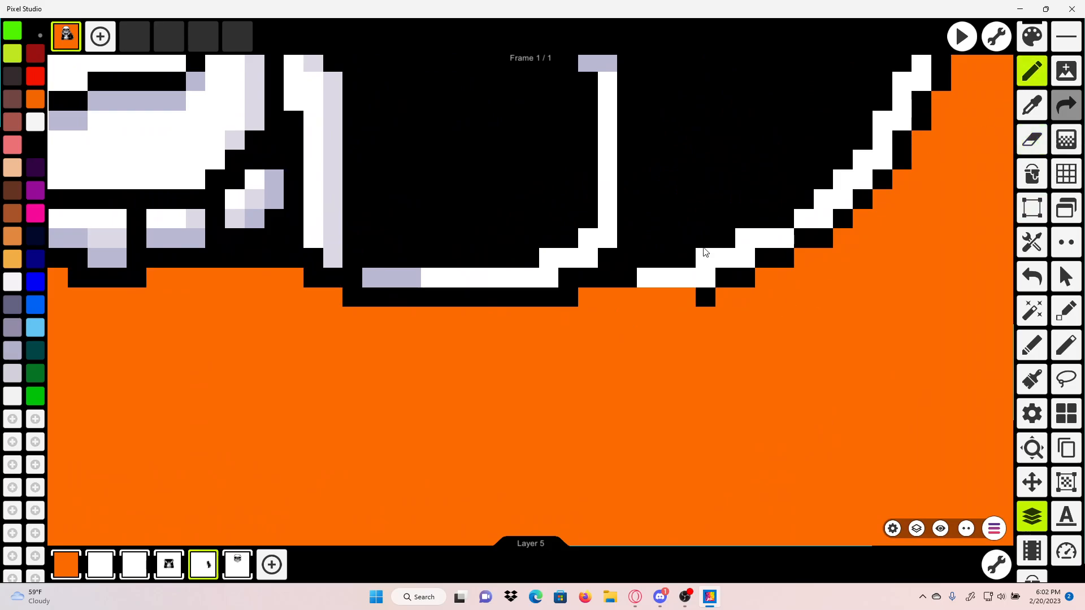
# Step: Complete the black pixel border beneath the white curve's lower end so it joins the sleeve's lower border
pyautogui.scroll(-3, 586, 303)
pyautogui.scroll(6, 660, 468)
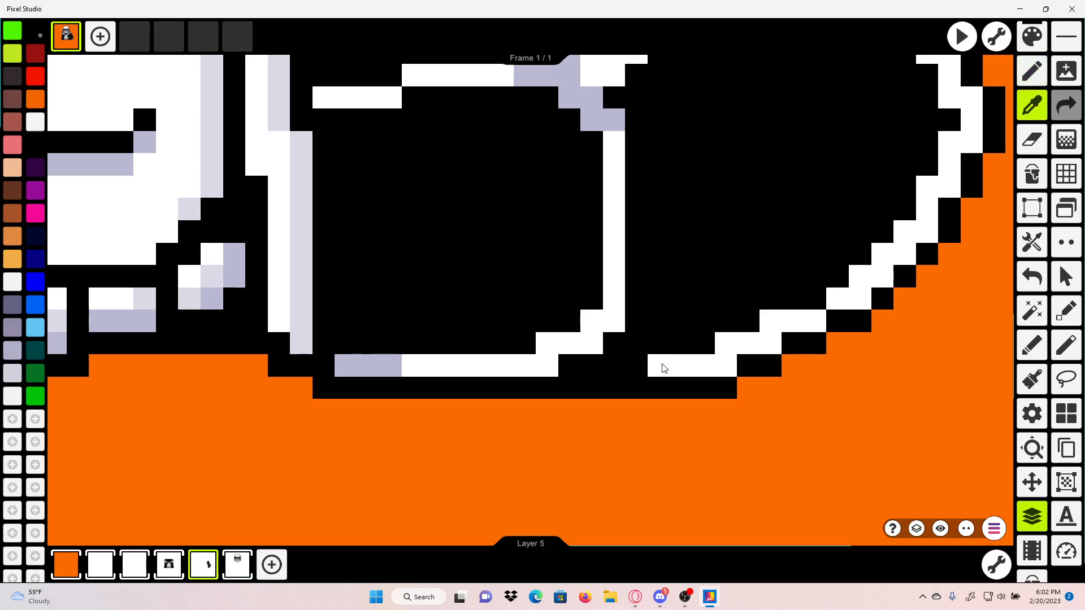
pyautogui.scroll(-4, 659, 364)
pyautogui.scroll(-2, 625, 434)
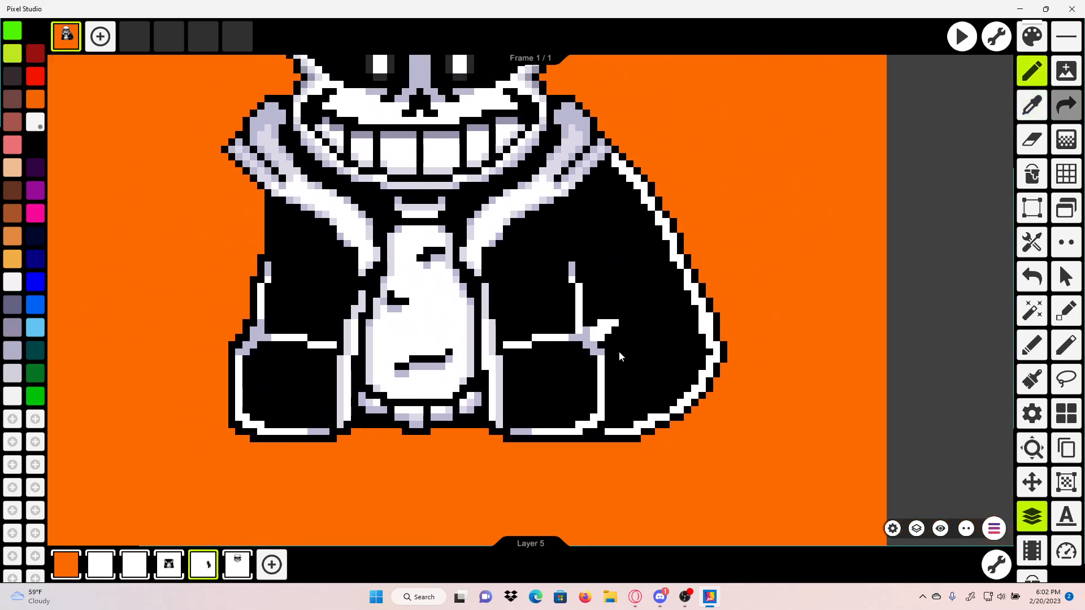
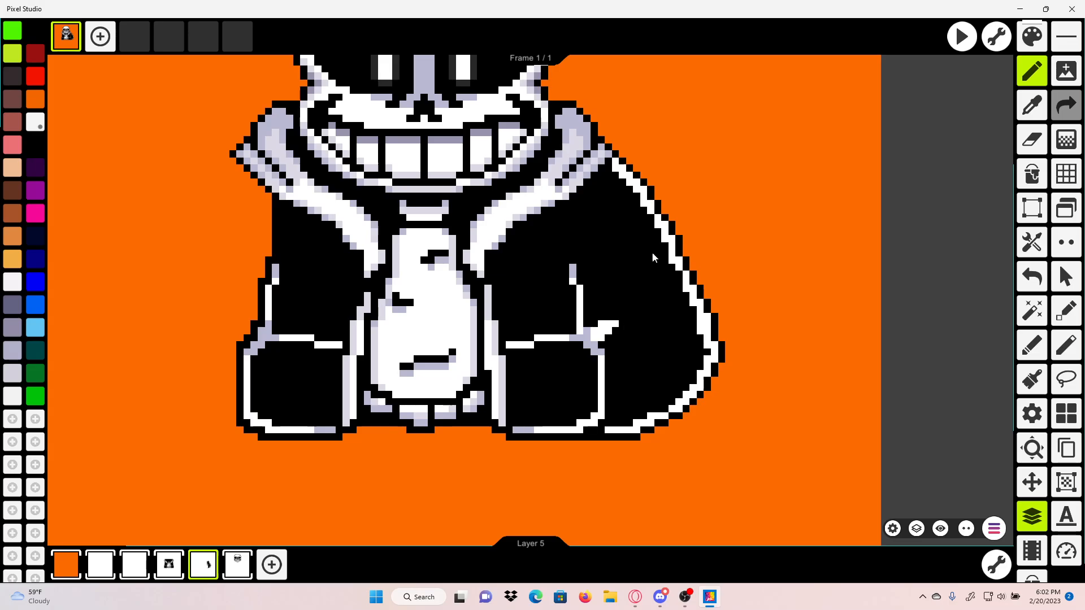
# Step: Recolor the white fold pixels beside the right arm's elbow with the lavender shade on Layer 5
pyautogui.scroll(2, 892, 109)
pyautogui.scroll(3, 666, 207)
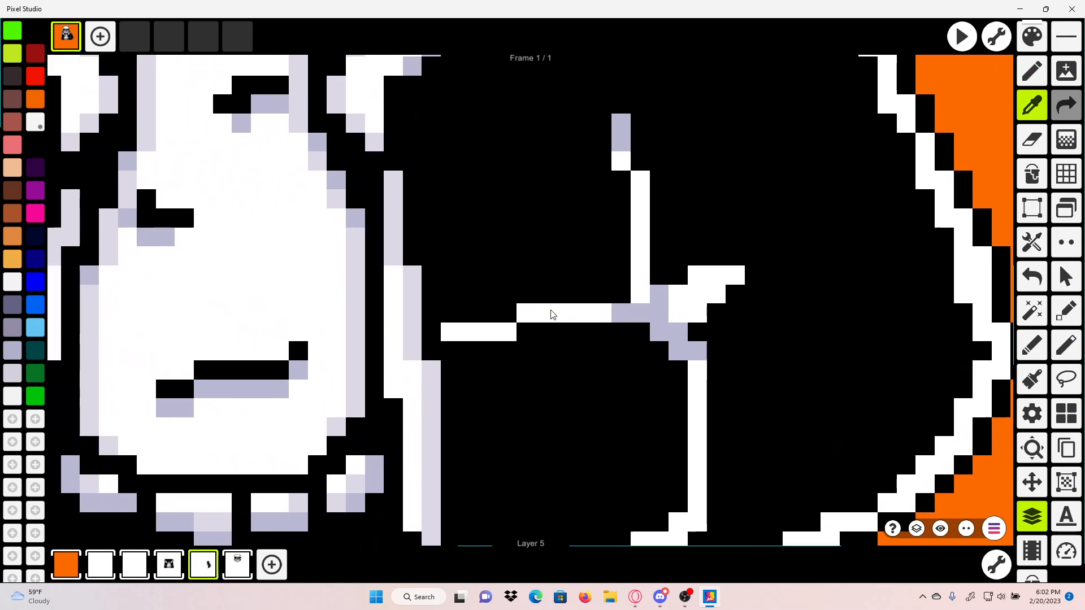
pyautogui.moveTo(686, 318)
pyautogui.mouseDown()
pyautogui.moveTo(717, 295)
pyautogui.moveTo(703, 298)
pyautogui.moveTo(705, 285)
pyautogui.moveTo(736, 278)
pyautogui.mouseUp()
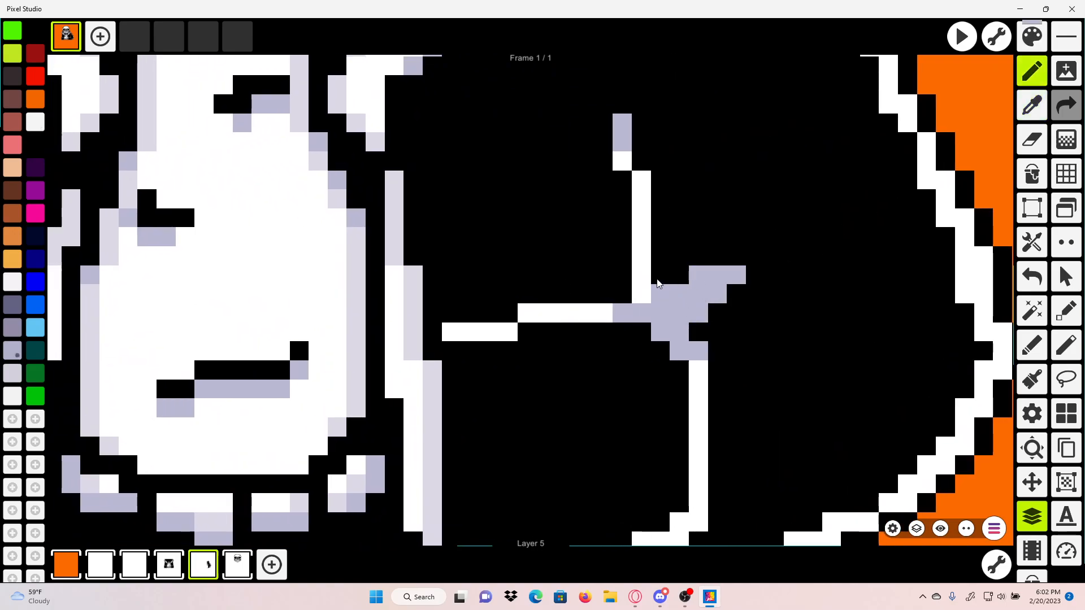
pyautogui.moveTo(646, 289)
pyautogui.mouseDown()
pyautogui.moveTo(645, 274)
pyautogui.moveTo(640, 290)
pyautogui.moveTo(950, 315)
pyautogui.mouseUp()
pyautogui.scroll(-3, 639, 290)
pyautogui.scroll(2, 678, 282)
# Step: On Layer 4, blend the right arm's white outlines with pale lavender pixels next to the darker lavender ones, down to the cuff's lower edge
pyautogui.click(169, 564)
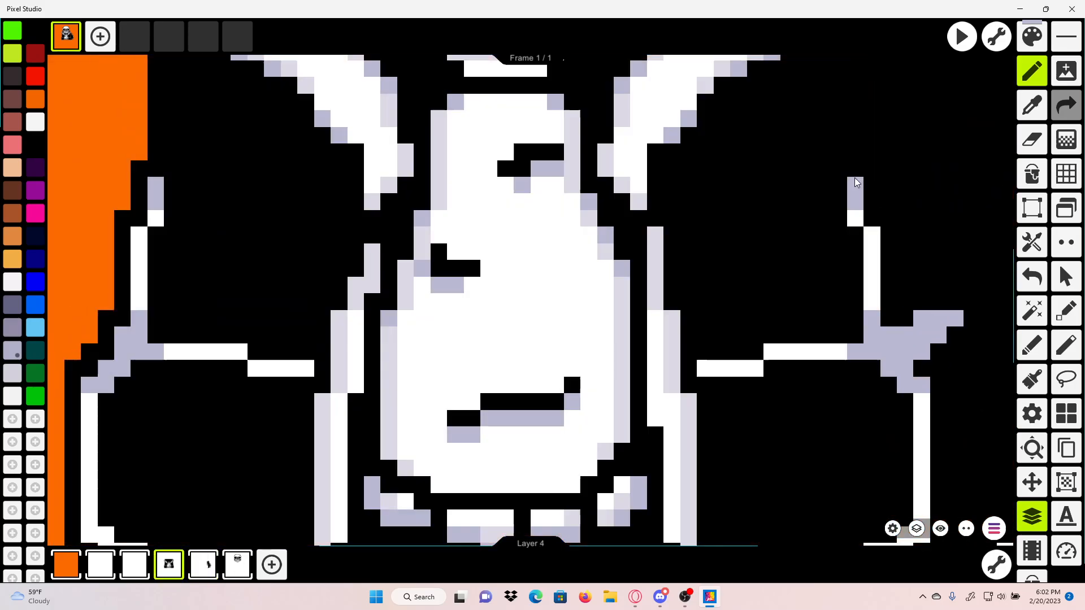
pyautogui.click(1032, 104)
pyautogui.click(652, 283)
pyautogui.scroll(2, 877, 257)
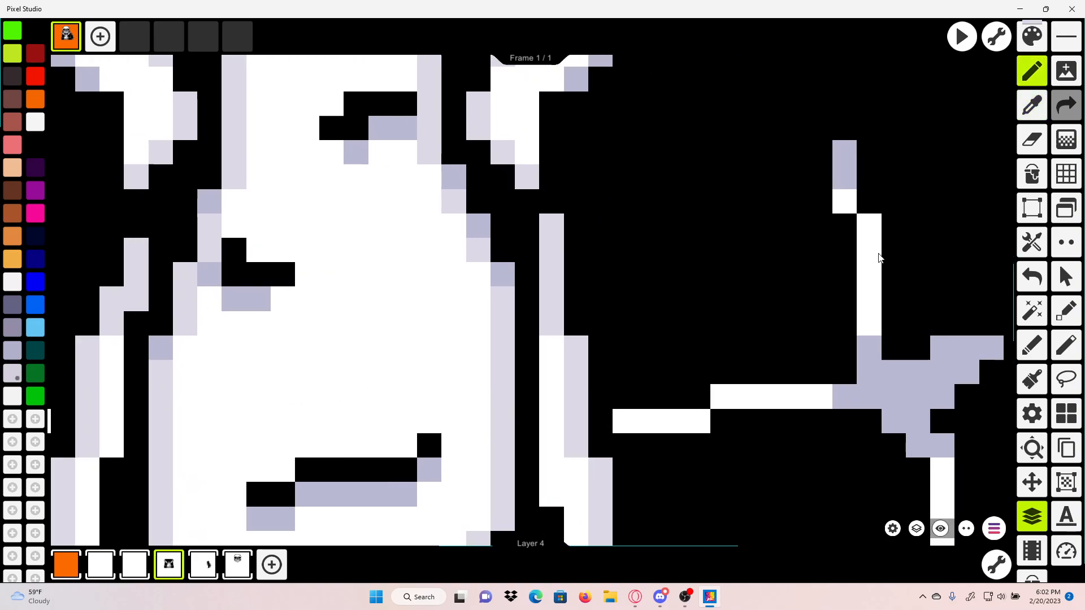
pyautogui.click(847, 202)
pyautogui.moveTo(872, 222)
pyautogui.mouseDown()
pyautogui.moveTo(869, 262)
pyautogui.moveTo(853, 129)
pyautogui.mouseUp()
pyautogui.moveTo(846, 345)
pyautogui.mouseDown()
pyautogui.moveTo(822, 181)
pyautogui.moveTo(815, 207)
pyautogui.mouseUp()
pyautogui.click(778, 172)
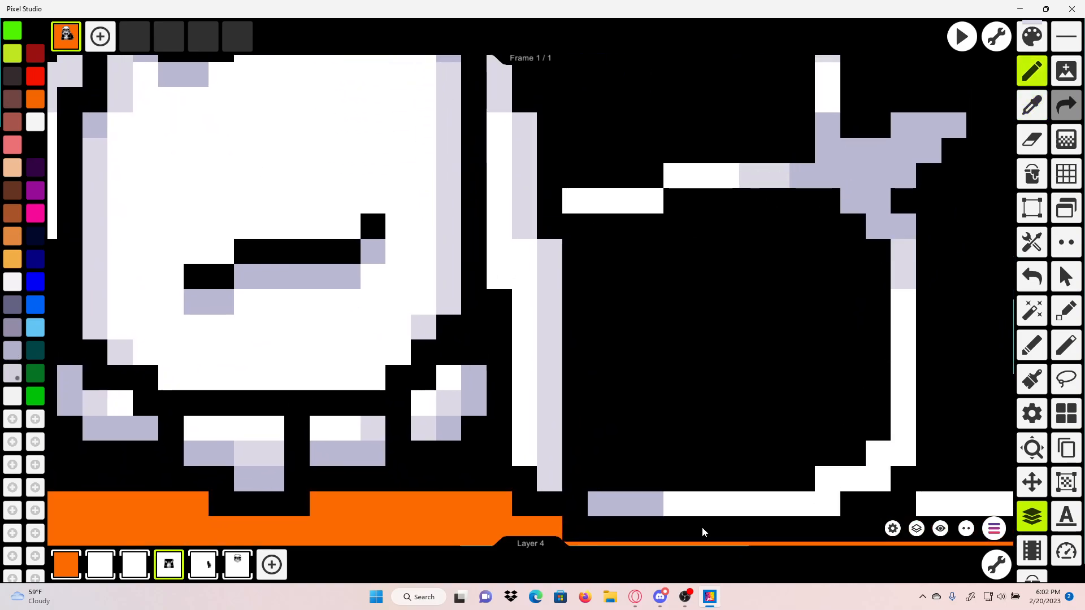
pyautogui.moveTo(674, 505); pyautogui.dragTo(727, 504)
# Step: Add matching pale lavender transition pixels to the left arm's cuff and sleeve outlines
pyautogui.moveTo(333, 368)
pyautogui.mouseDown()
pyautogui.moveTo(674, 297)
pyautogui.moveTo(864, 322)
pyautogui.mouseUp()
pyautogui.moveTo(403, 460); pyautogui.dragTo(353, 463)
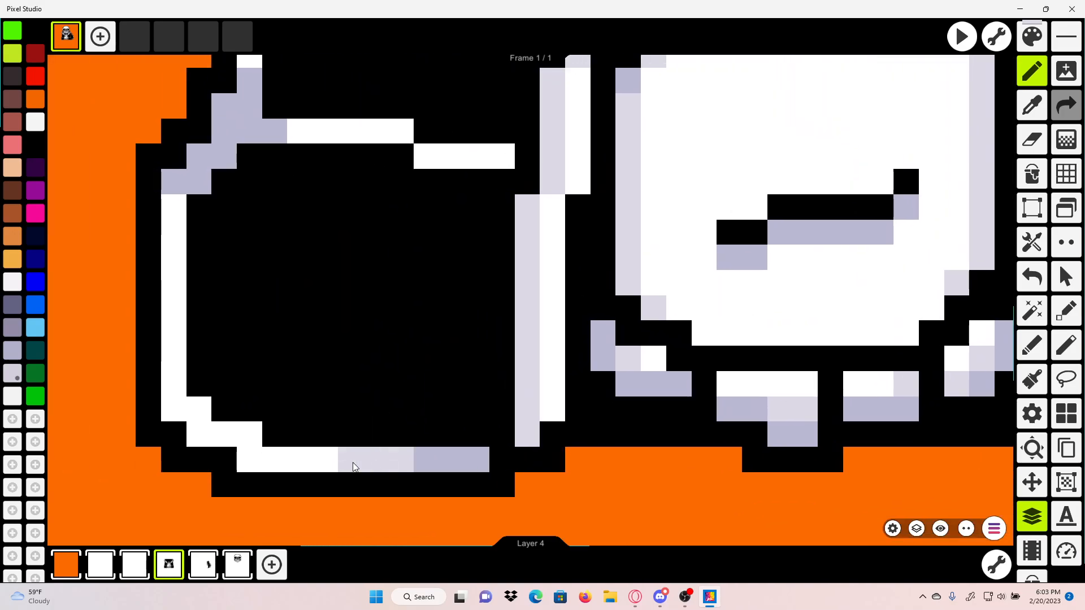
pyautogui.moveTo(329, 113)
pyautogui.mouseDown()
pyautogui.moveTo(465, 191)
pyautogui.moveTo(476, 214)
pyautogui.mouseUp()
pyautogui.moveTo(306, 293); pyautogui.dragTo(310, 337)
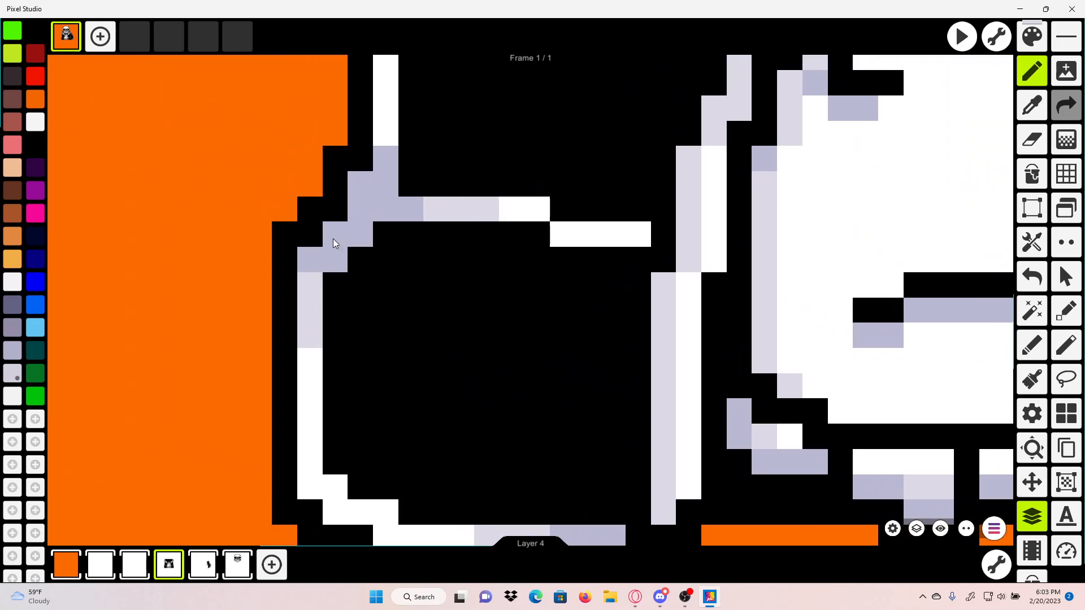
pyautogui.moveTo(390, 79); pyautogui.dragTo(384, 347)
pyautogui.click(403, 224)
pyautogui.click(384, 250)
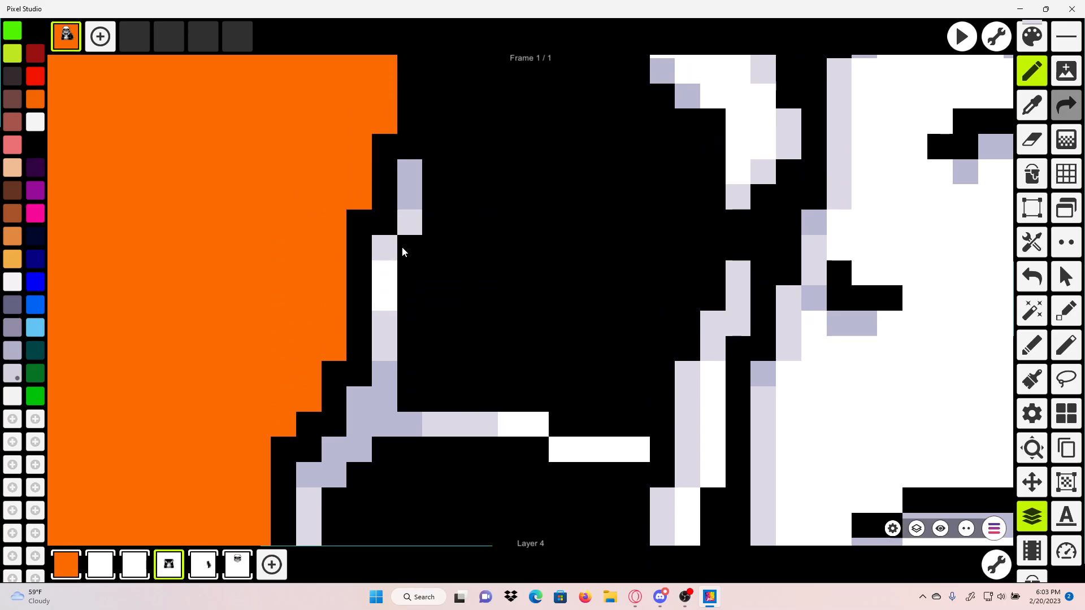
# Step: On Layer 5, shade the upper end of the flared shape's white edge with lavender, starting at the collar tip
pyautogui.scroll(-5, 402, 252)
pyautogui.click(1032, 104)
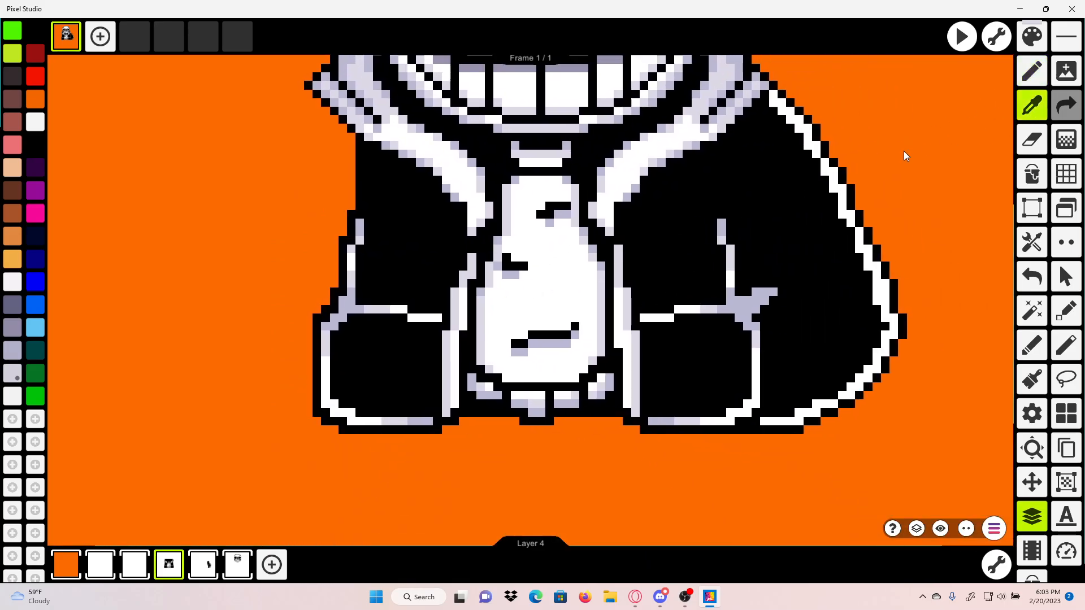
pyautogui.scroll(3, 812, 185)
pyautogui.scroll(3, 585, 314)
pyautogui.click(638, 354)
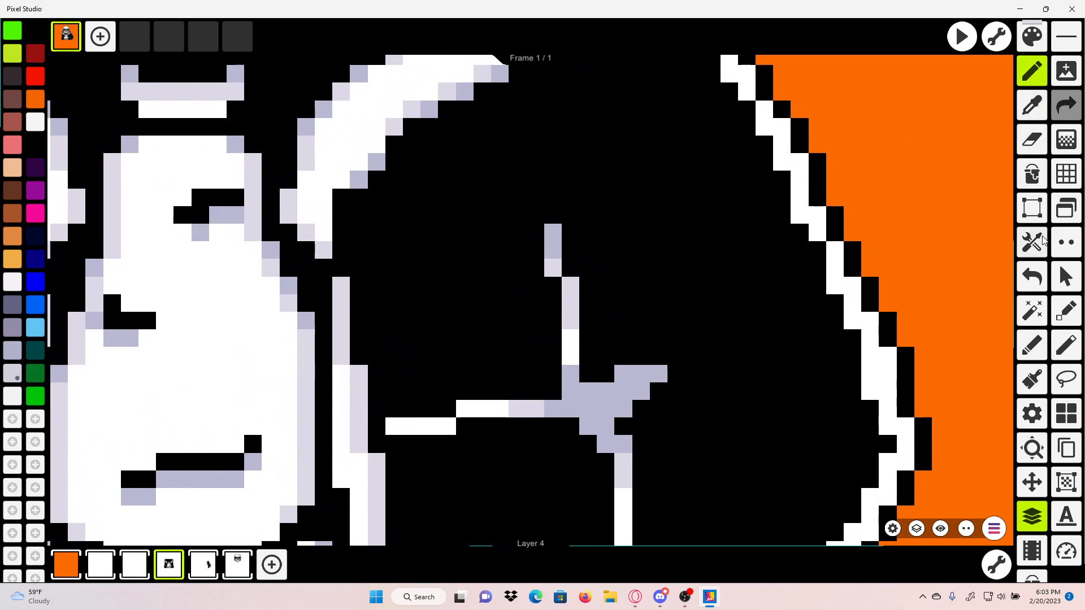
pyautogui.click(1030, 289)
pyautogui.click(204, 562)
pyautogui.moveTo(650, 311); pyautogui.dragTo(607, 512)
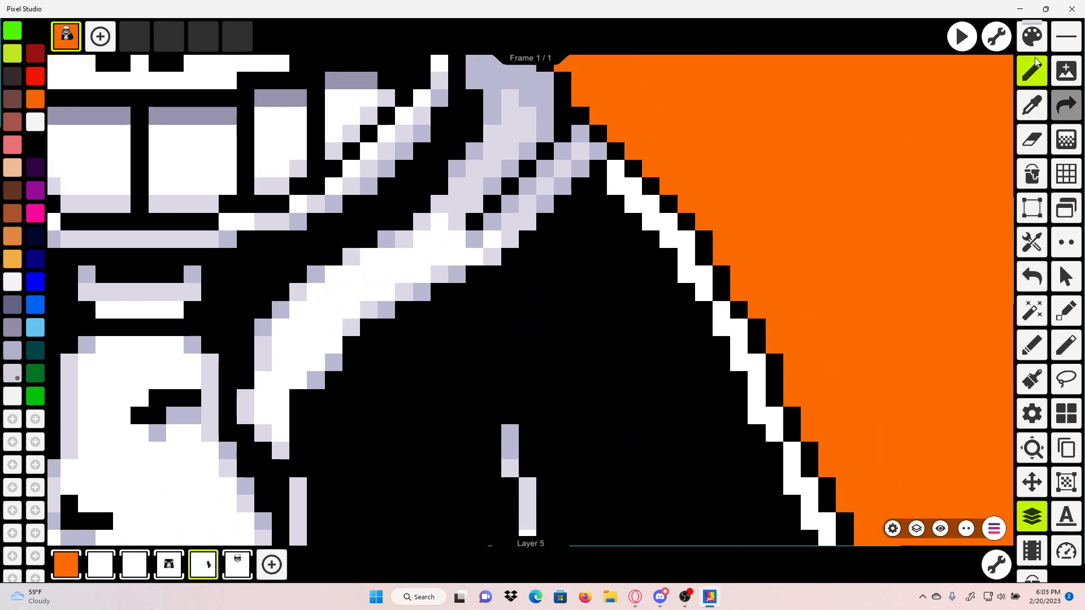
pyautogui.scroll(2, 533, 147)
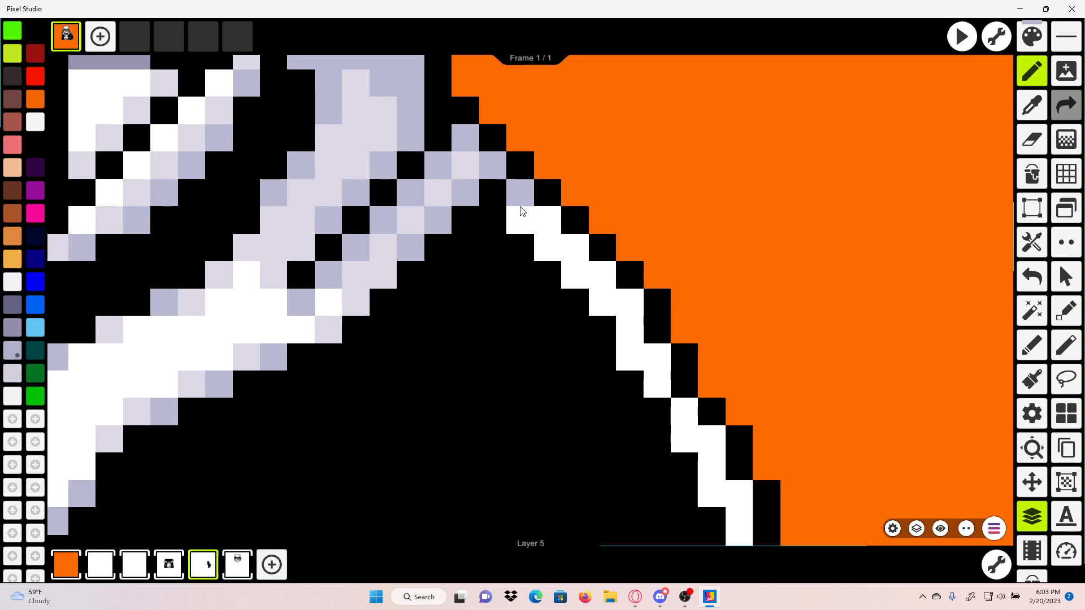
pyautogui.moveTo(520, 211)
pyautogui.mouseDown()
pyautogui.moveTo(542, 221)
pyautogui.moveTo(549, 250)
pyautogui.moveTo(571, 254)
pyautogui.moveTo(583, 281)
pyautogui.moveTo(598, 290)
pyautogui.moveTo(602, 280)
pyautogui.moveTo(630, 322)
pyautogui.mouseUp()
# Step: Continue the shading down the upper part of the curve with the paler lavender sampled from the collar
pyautogui.click(1030, 118)
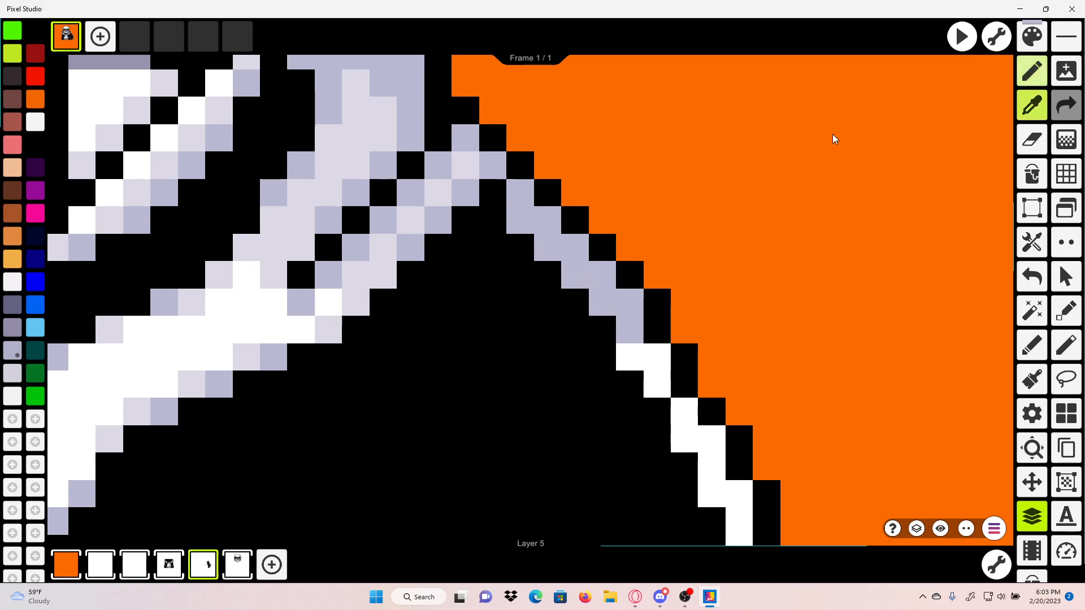
pyautogui.click(377, 264)
pyautogui.scroll(-5, 612, 191)
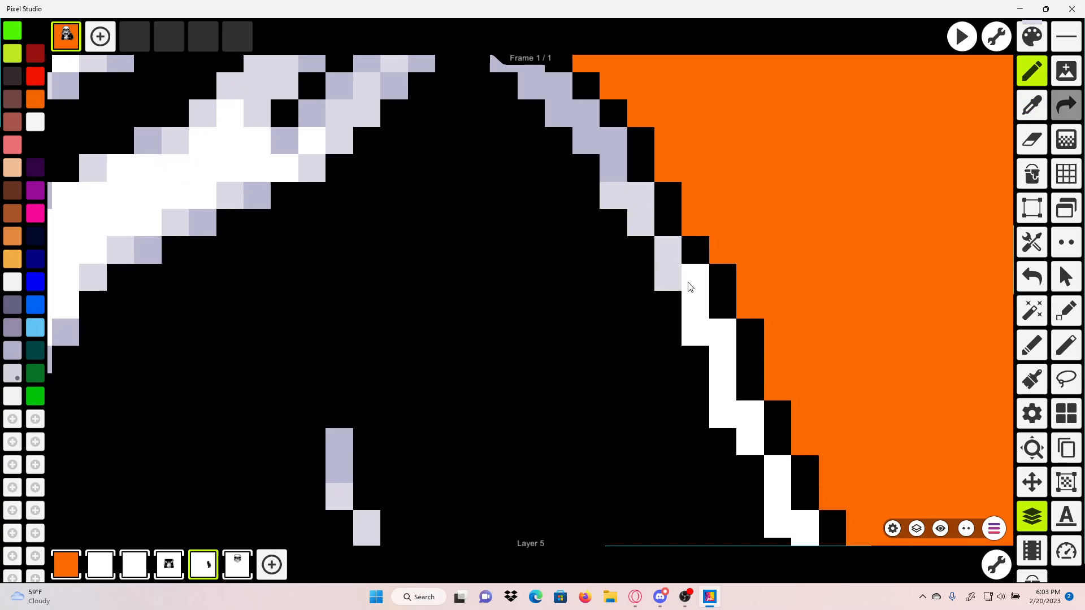
pyautogui.moveTo(690, 287)
pyautogui.mouseDown()
pyautogui.moveTo(699, 329)
pyautogui.moveTo(667, 249)
pyautogui.moveTo(679, 246)
pyautogui.moveTo(701, 306)
pyautogui.moveTo(701, 281)
pyautogui.moveTo(703, 317)
pyautogui.moveTo(714, 298)
pyautogui.moveTo(681, 158)
pyautogui.mouseUp()
pyautogui.scroll(-2, 698, 326)
pyautogui.click(701, 311)
pyautogui.scroll(-6, 703, 317)
pyautogui.scroll(4, 695, 159)
pyautogui.moveTo(673, 272)
pyautogui.mouseDown()
pyautogui.moveTo(779, 157)
pyautogui.moveTo(869, 21)
pyautogui.mouseUp()
pyautogui.scroll(4, 872, 346)
# Step: Sample the cuff's darker lavender and recolor the lower end of the white curve with it
pyautogui.click(1032, 109)
pyautogui.click(330, 347)
pyautogui.moveTo(643, 347); pyautogui.dragTo(671, 347)
pyautogui.moveTo(689, 348); pyautogui.dragTo(562, 349)
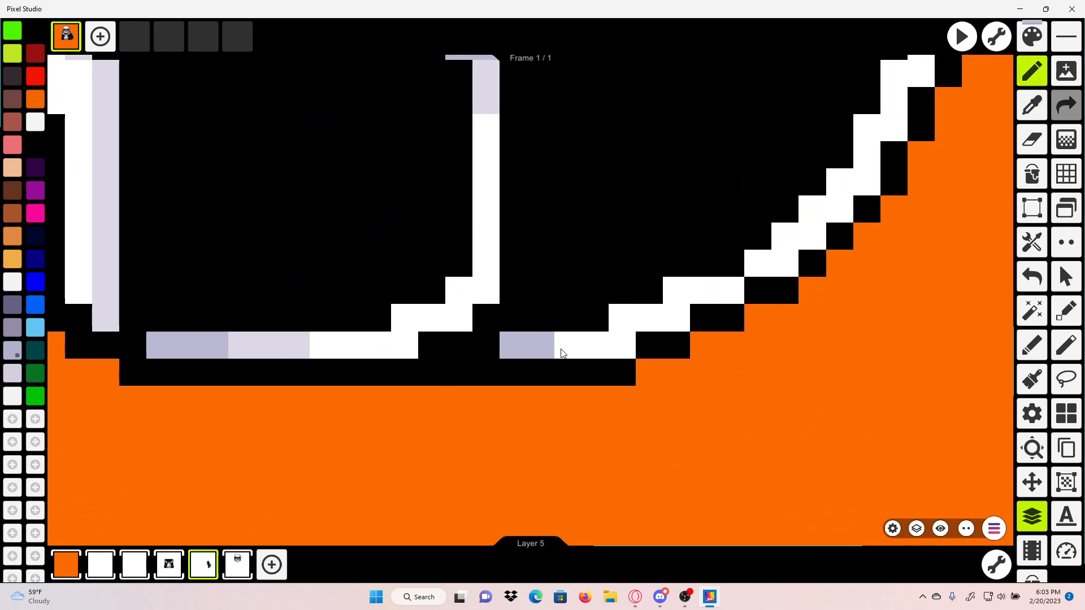
pyautogui.click(563, 350)
pyautogui.moveTo(616, 318); pyautogui.dragTo(645, 318)
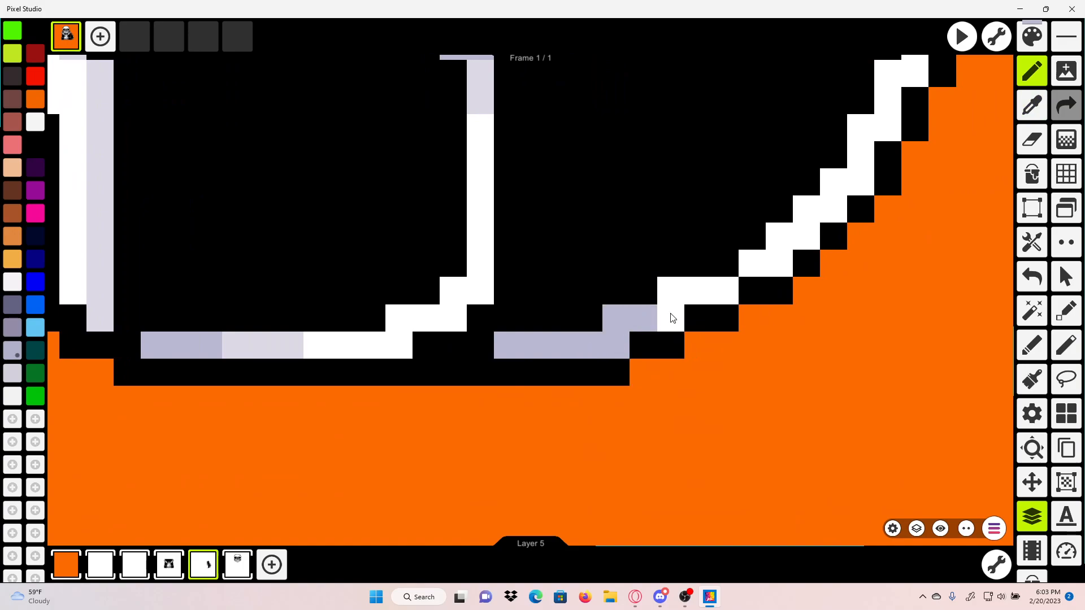
# Step: Sample the cuff's pale lavender and shade the curve's lower steps above the darker end
pyautogui.click(1023, 108)
pyautogui.click(291, 350)
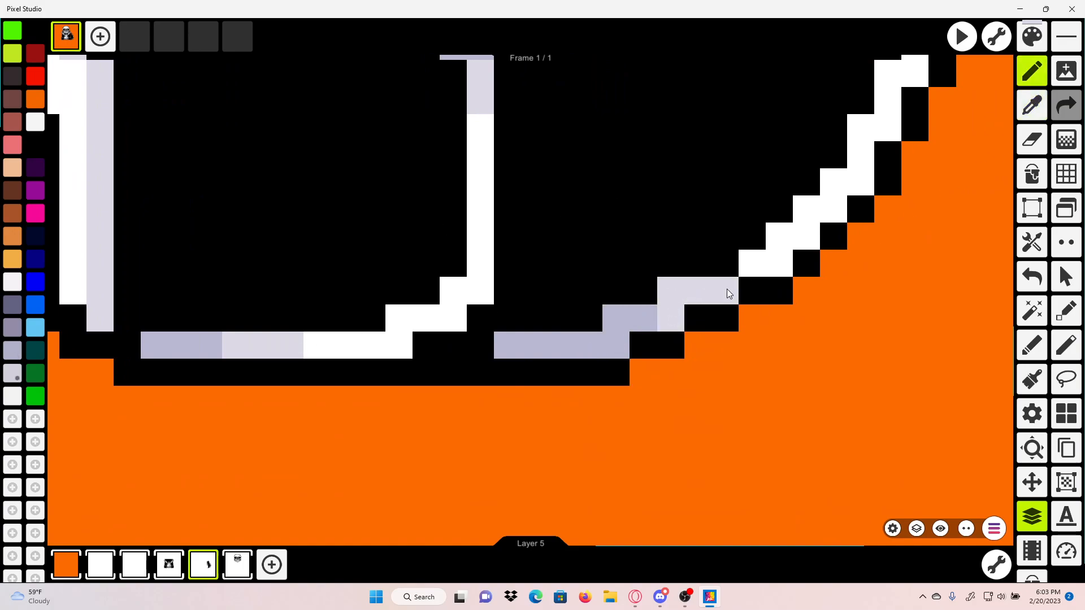
pyautogui.moveTo(727, 290); pyautogui.dragTo(702, 305)
pyautogui.click(784, 232)
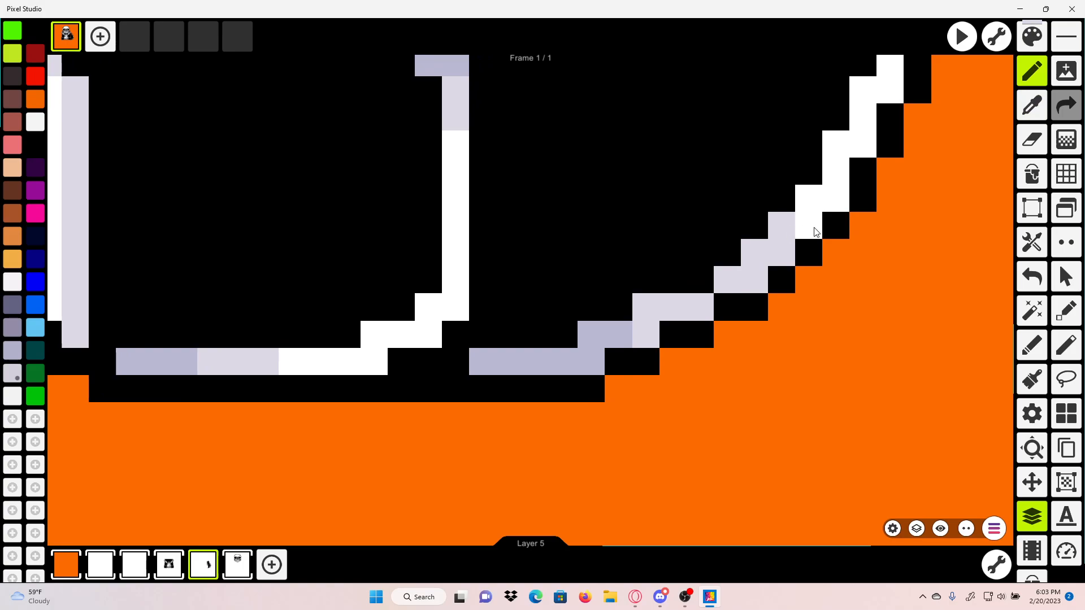
pyautogui.click(817, 231)
pyautogui.scroll(-5, 829, 200)
pyautogui.scroll(5, 690, 306)
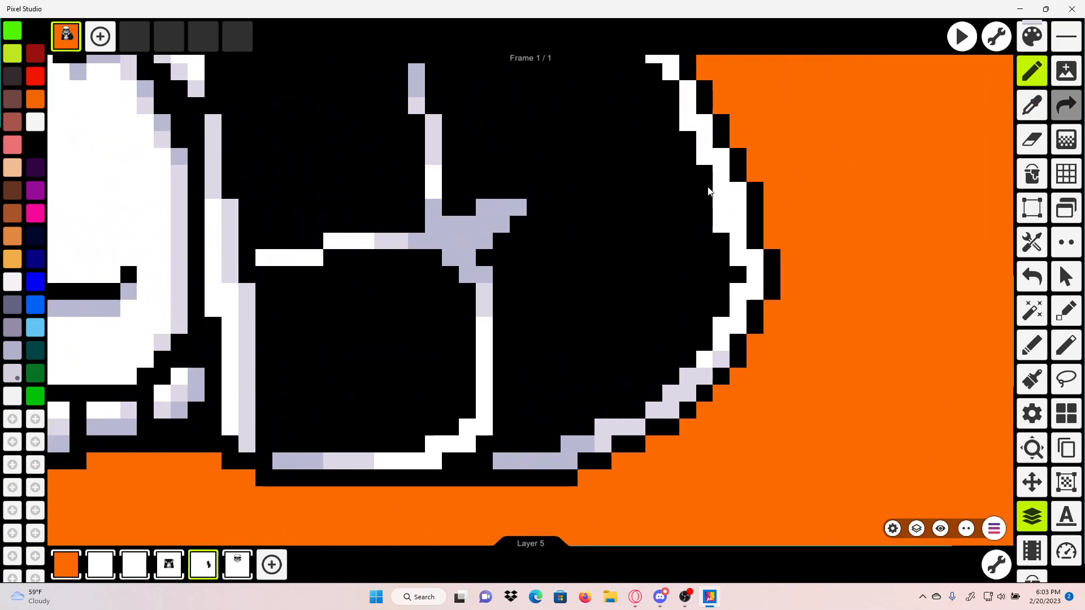
# Step: Thin the white curve around its widest bulge to one pixel by painting its inner pixels black
pyautogui.click(1036, 107)
pyautogui.moveTo(625, 244); pyautogui.dragTo(563, 284)
pyautogui.click(649, 304)
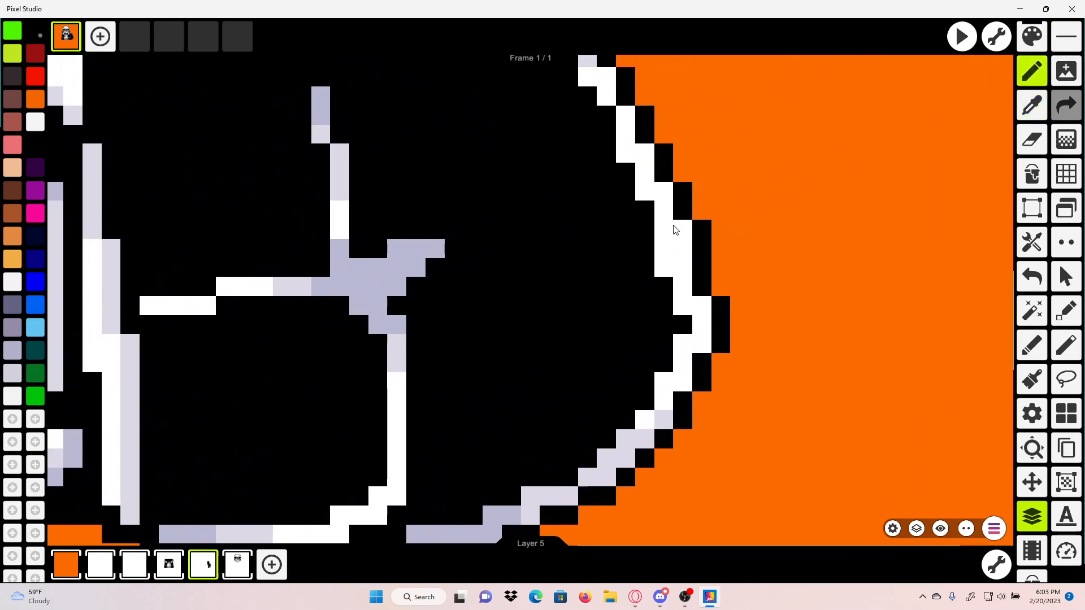
pyautogui.moveTo(665, 227); pyautogui.dragTo(662, 324)
pyautogui.click(645, 250)
pyautogui.click(626, 211)
pyautogui.moveTo(644, 362)
pyautogui.mouseDown()
pyautogui.moveTo(695, 468)
pyautogui.moveTo(704, 284)
pyautogui.mouseUp()
pyautogui.click(705, 286)
pyautogui.click(705, 322)
pyautogui.click(683, 360)
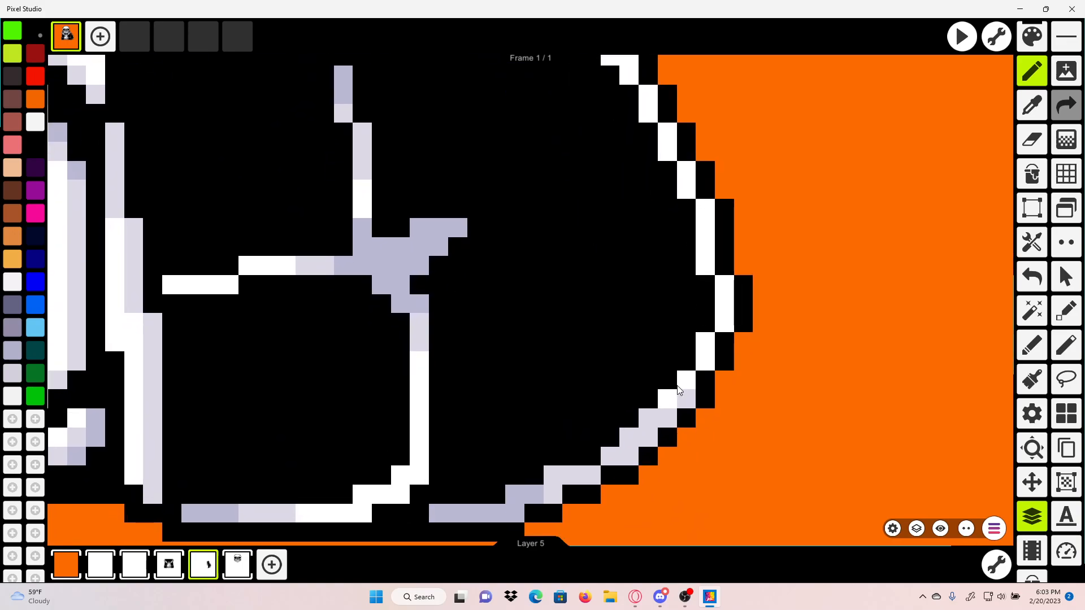
pyautogui.moveTo(659, 363); pyautogui.dragTo(660, 369)
# Step: Thin the shaded upper part of the curve up to the collar by blacking out its inner pixels
pyautogui.moveTo(659, 191); pyautogui.dragTo(663, 280)
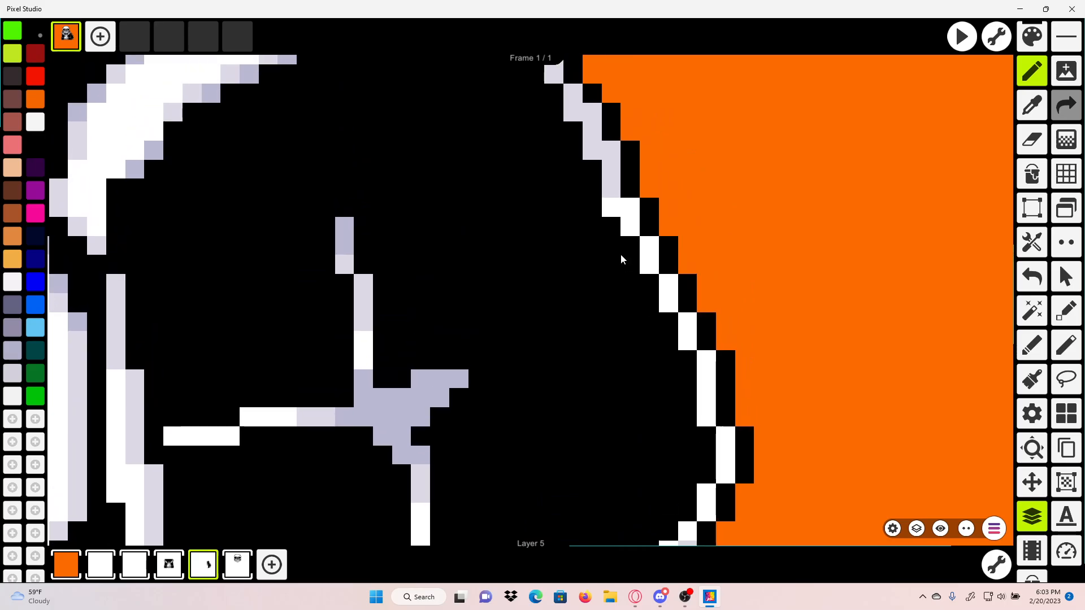
pyautogui.scroll(-3, 607, 214)
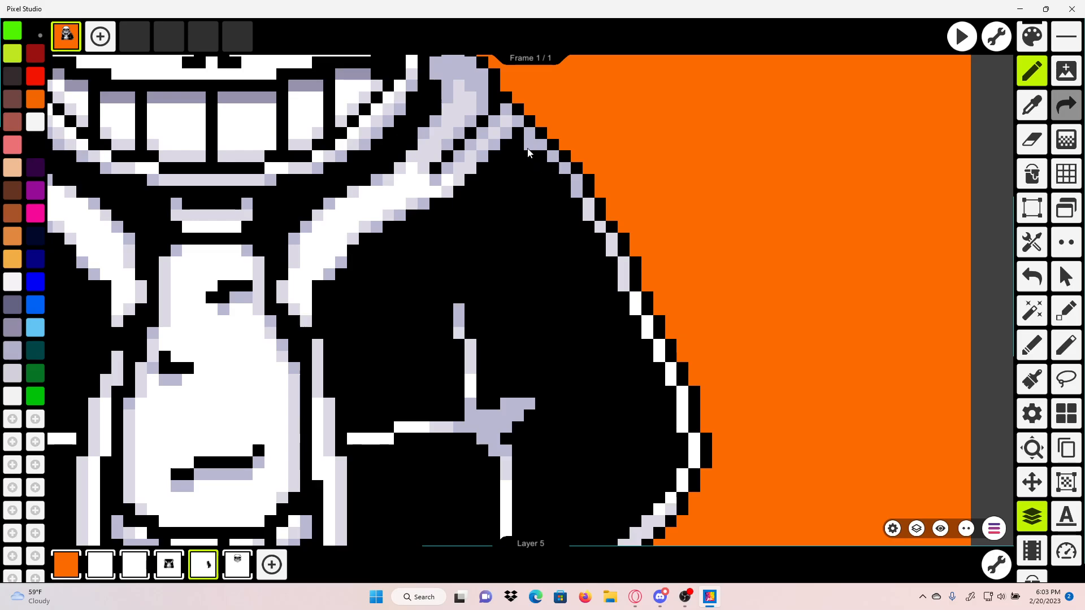
pyautogui.scroll(-3, 528, 152)
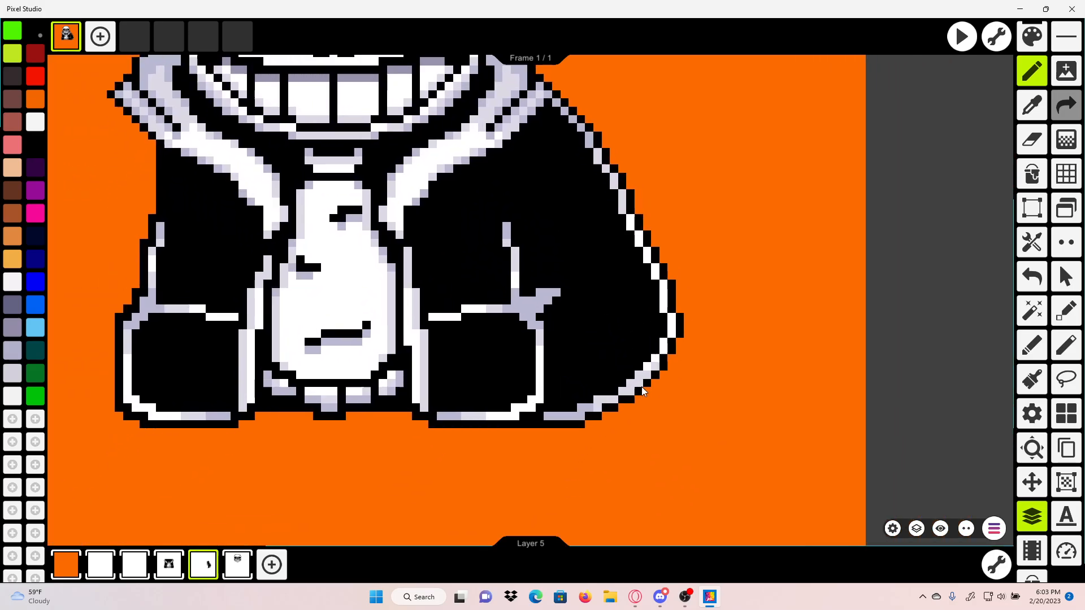
# Step: Thin the curve's shaded lower part with black inner pixels, undoing the excess stroke
pyautogui.scroll(2, 642, 388)
pyautogui.scroll(3, 649, 356)
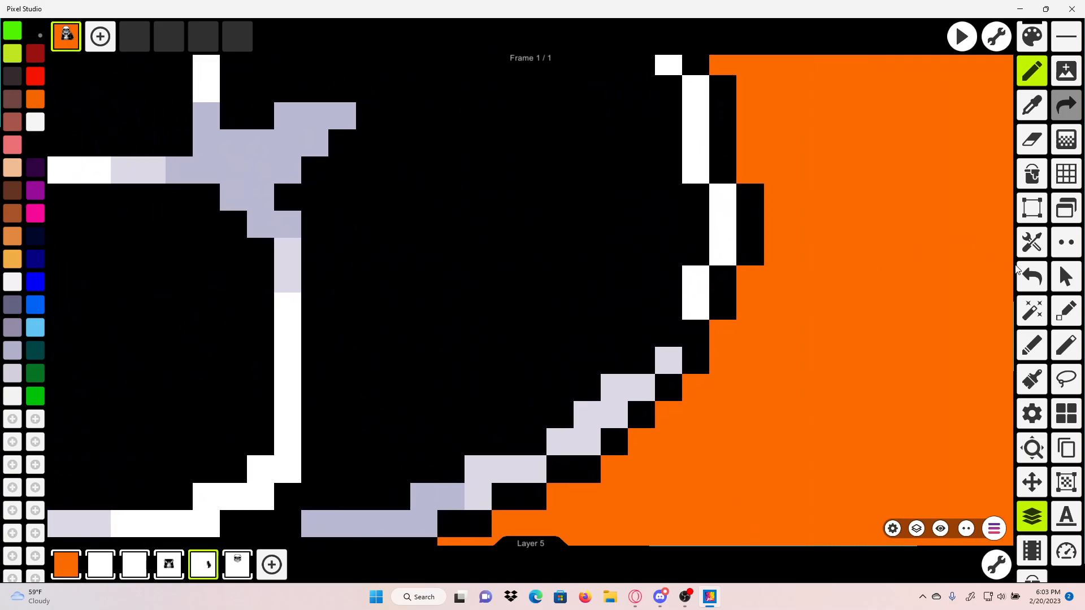
pyautogui.moveTo(589, 406); pyautogui.dragTo(704, 325)
pyautogui.click(610, 403)
pyautogui.click(1032, 276)
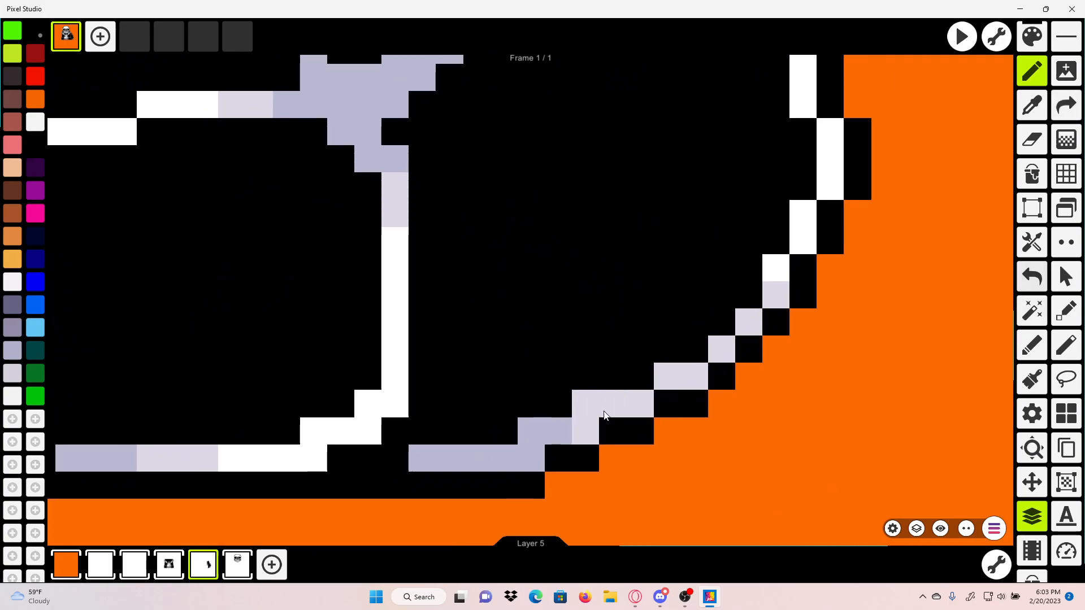
pyautogui.click(538, 430)
pyautogui.scroll(-5, 557, 378)
pyautogui.scroll(-3, 566, 356)
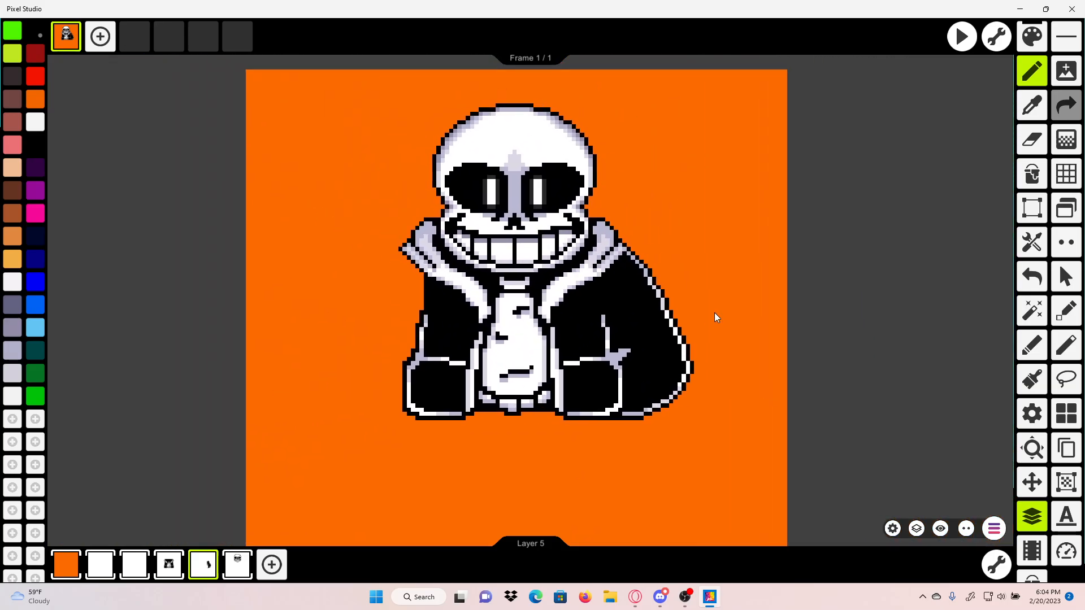
pyautogui.scroll(3, 714, 313)
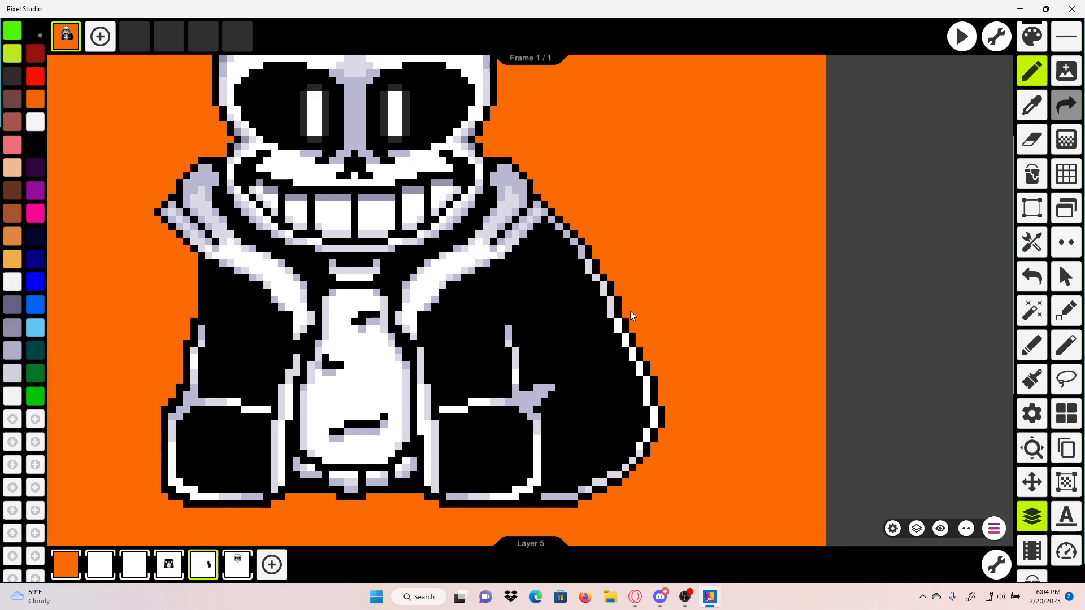
pyautogui.scroll(-3, 628, 311)
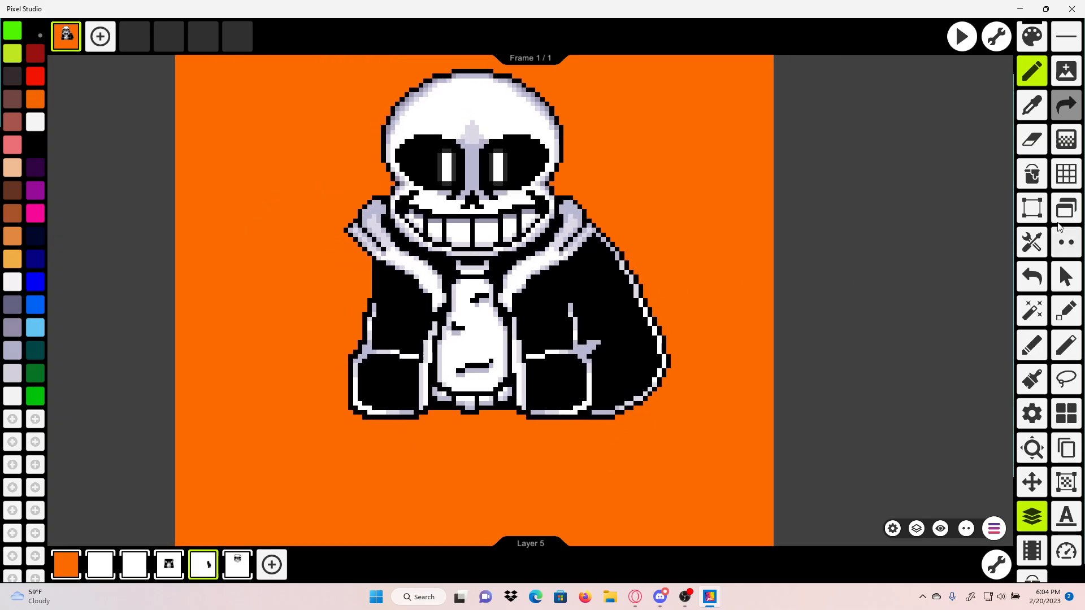
# Step: Copy the black flared jacket shape beside the right arm and paste the copy on the same layer below the left arm
pyautogui.click(1026, 208)
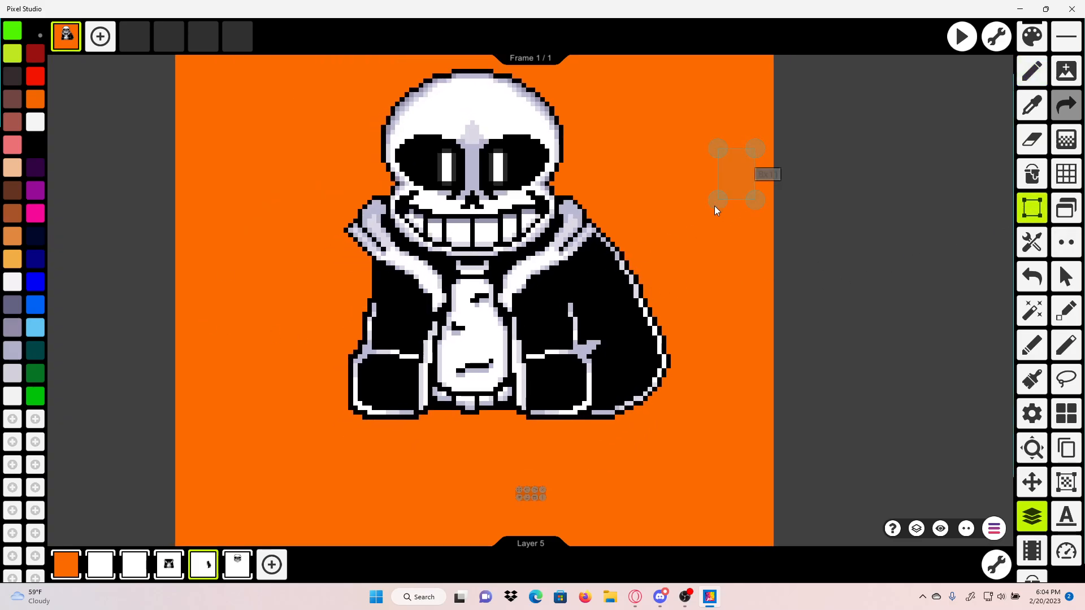
pyautogui.moveTo(716, 211); pyautogui.dragTo(538, 462)
pyautogui.click(520, 505)
pyautogui.scroll(-2, 629, 337)
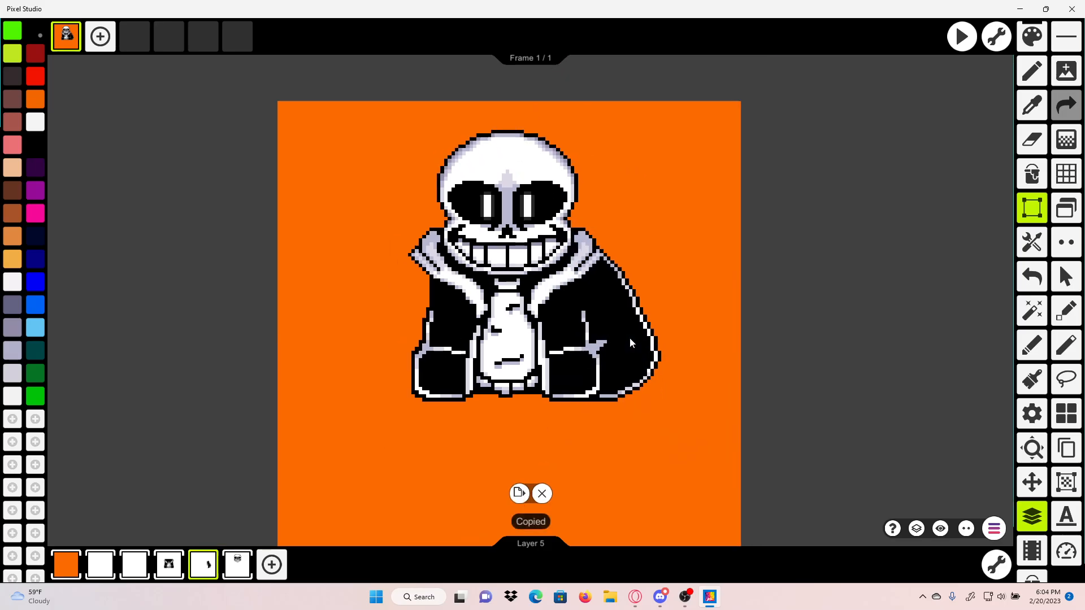
pyautogui.click(519, 494)
pyautogui.moveTo(610, 386); pyautogui.dragTo(397, 491)
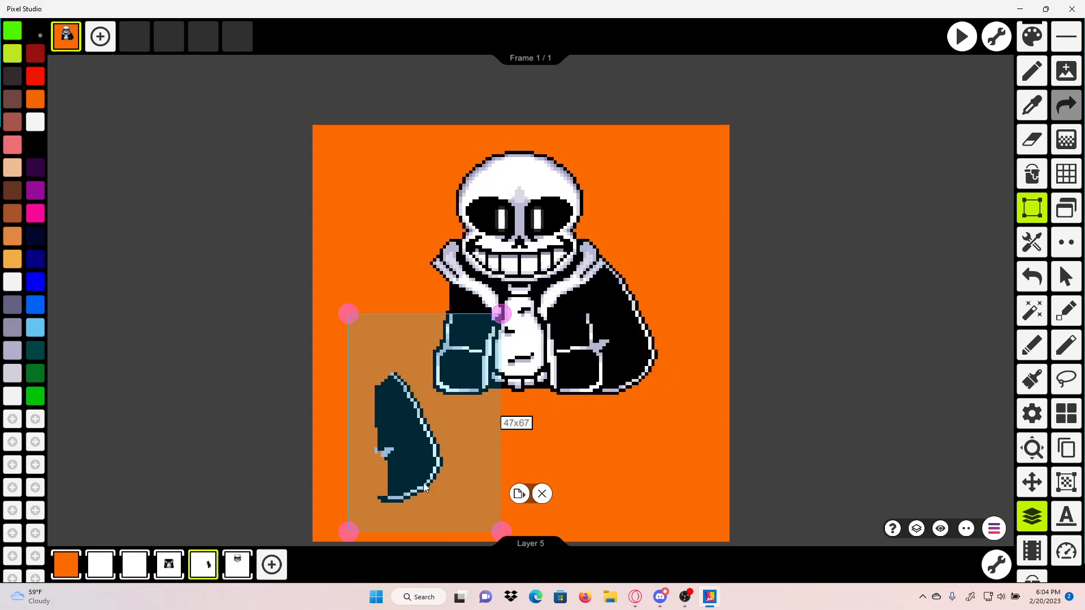
pyautogui.click(519, 493)
# Step: Select the pasted jacket shape and flip it horizontally
pyautogui.moveTo(482, 337)
pyautogui.mouseDown()
pyautogui.moveTo(450, 416)
pyautogui.moveTo(345, 525)
pyautogui.mouseUp()
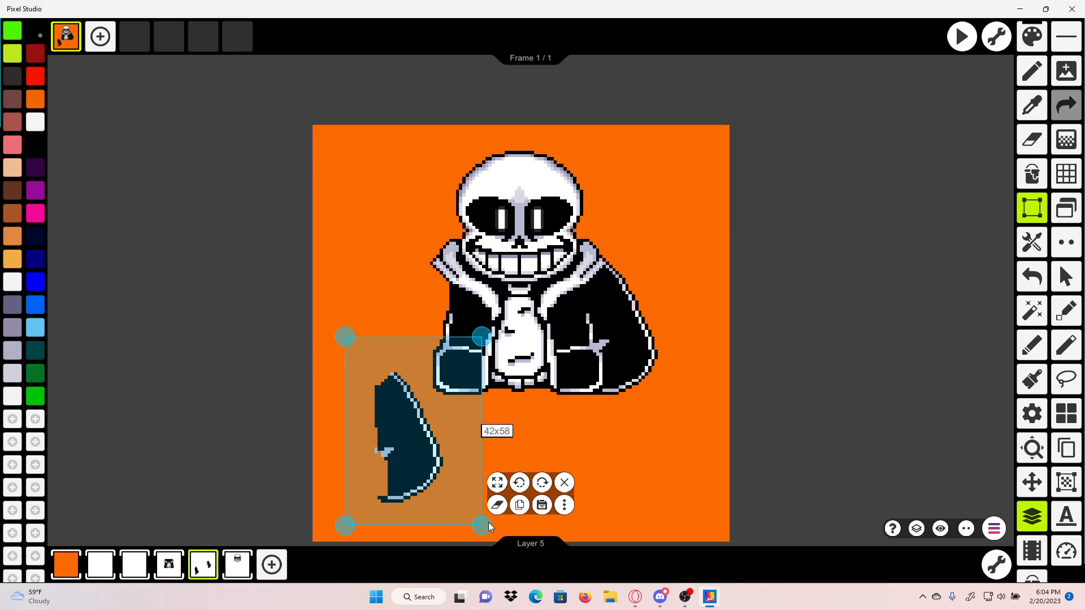
pyautogui.click(564, 505)
pyautogui.click(636, 388)
pyautogui.scroll(4, 503, 419)
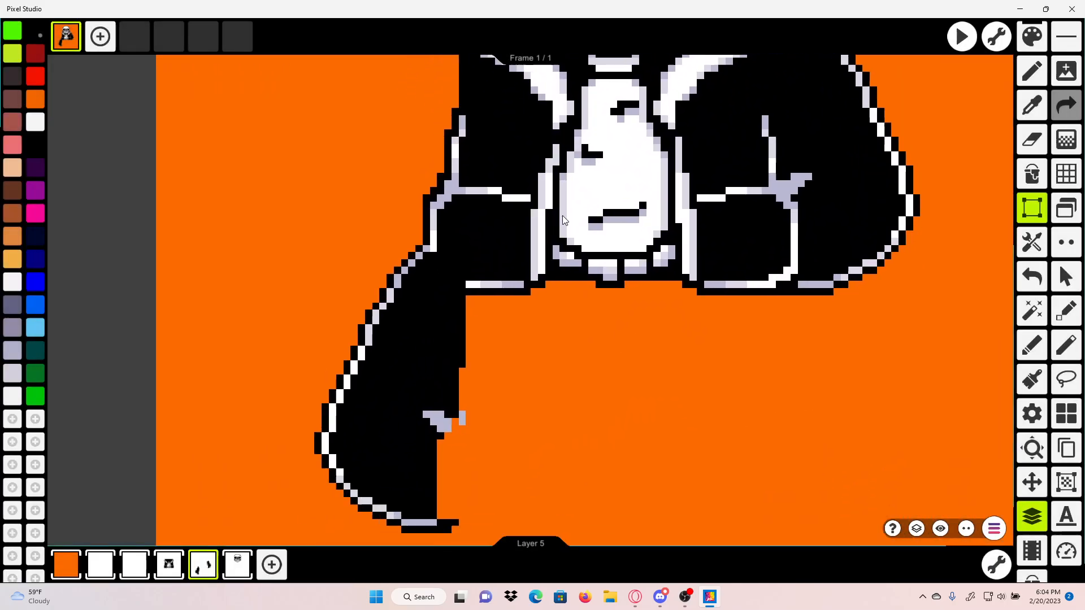
# Step: Move the flipped jacket shape up beside the left arm so it mirrors the right side, and release the selection
pyautogui.moveTo(512, 510); pyautogui.dragTo(307, 149)
pyautogui.scroll(-2, 559, 281)
pyautogui.moveTo(568, 279); pyautogui.dragTo(586, 387)
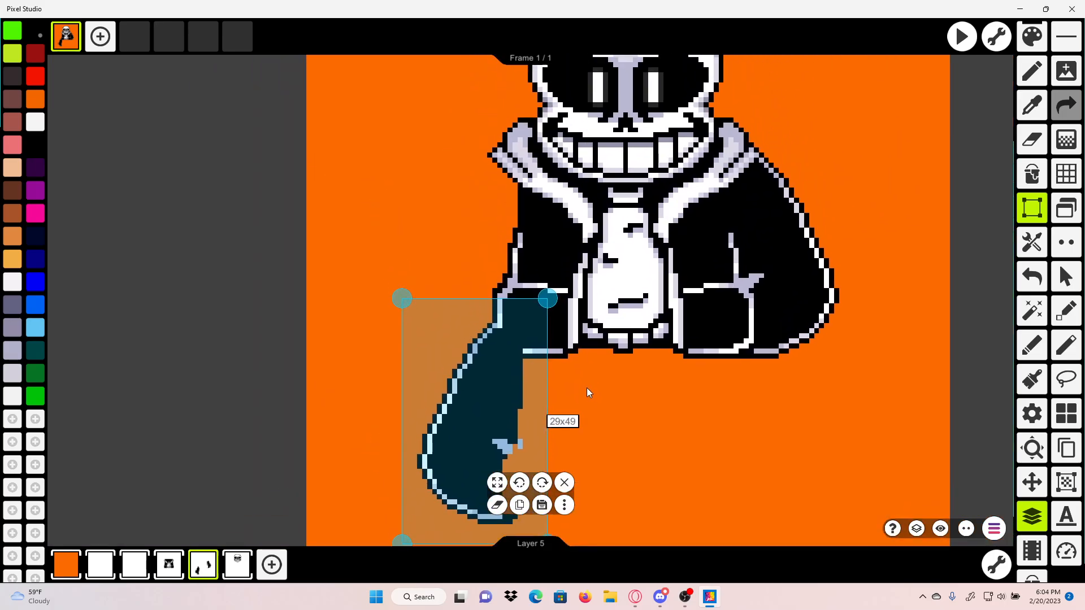
pyautogui.moveTo(515, 427); pyautogui.dragTo(514, 263)
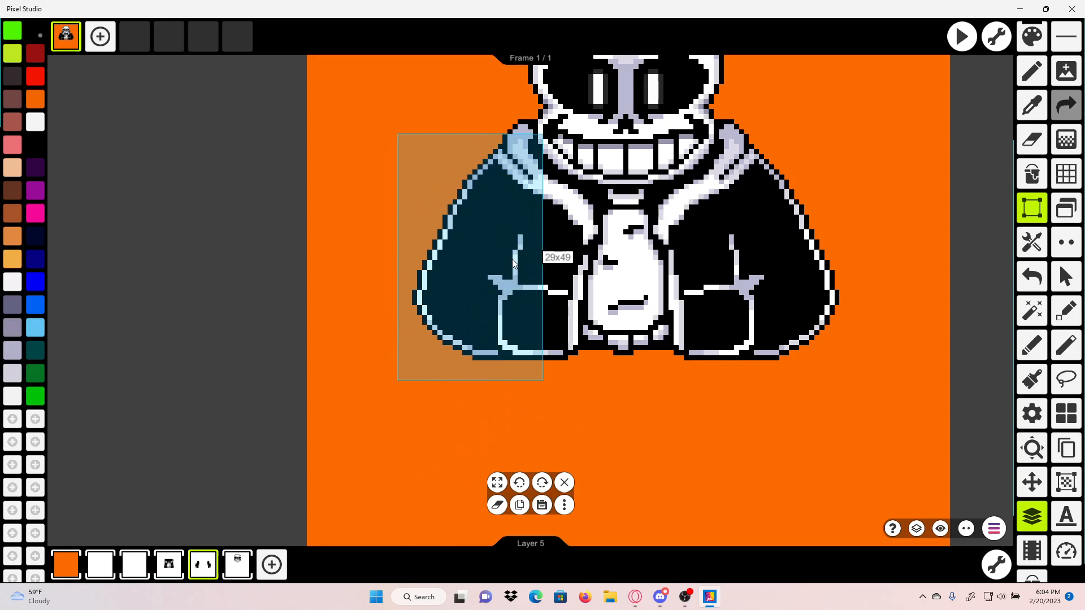
pyautogui.click(753, 461)
# Step: Make the empty Layer 3 beneath the torso and jacket layers the active layer
pyautogui.scroll(-2, 754, 461)
pyautogui.moveTo(753, 457); pyautogui.dragTo(673, 459)
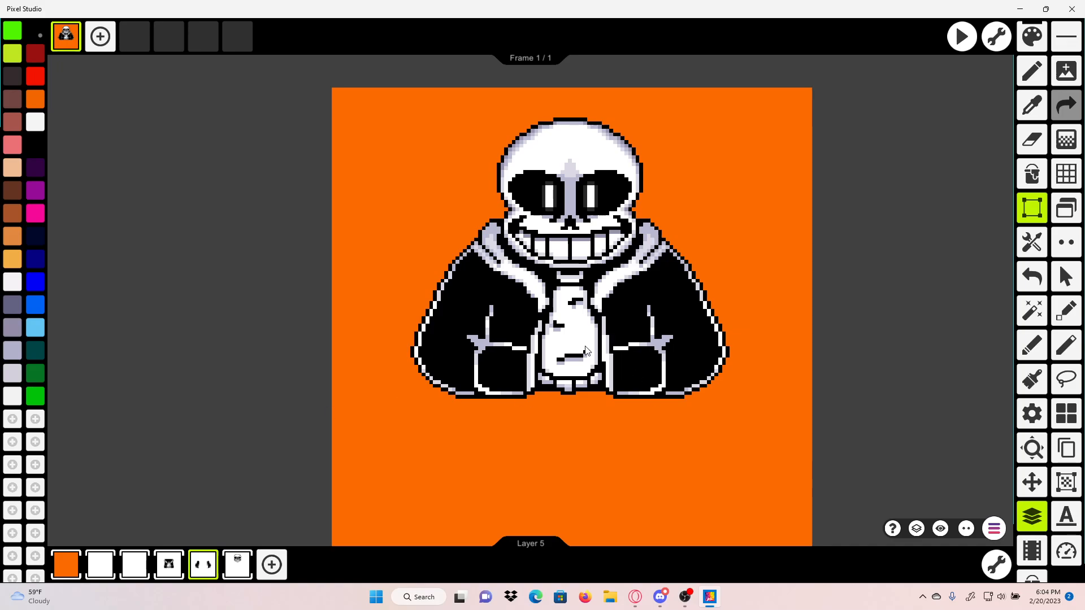
pyautogui.moveTo(553, 319); pyautogui.dragTo(530, 285)
pyautogui.click(142, 554)
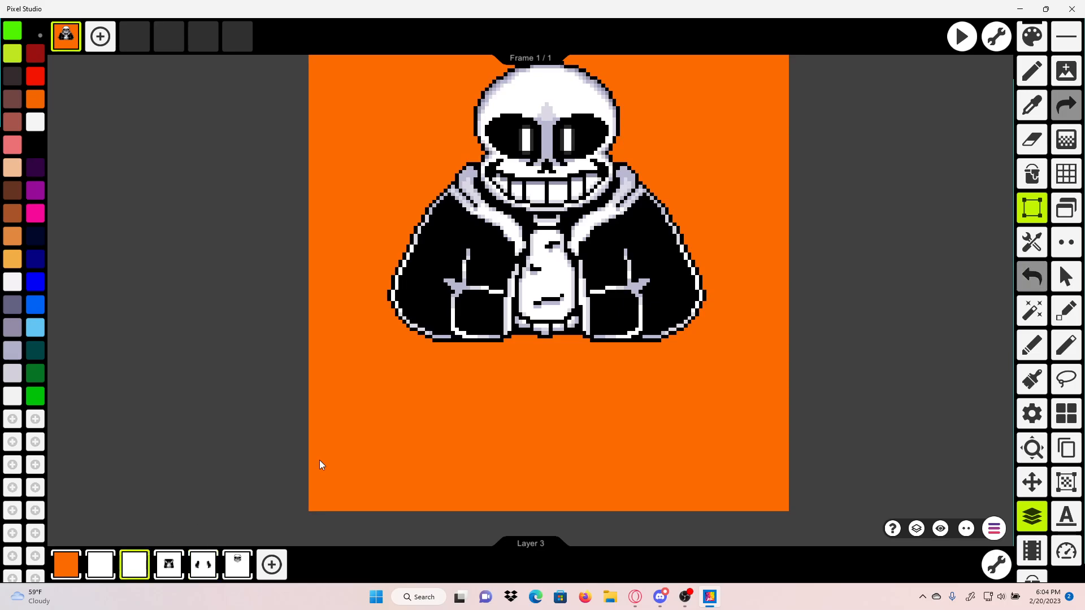
pyautogui.scroll(5, 695, 271)
pyautogui.click(65, 565)
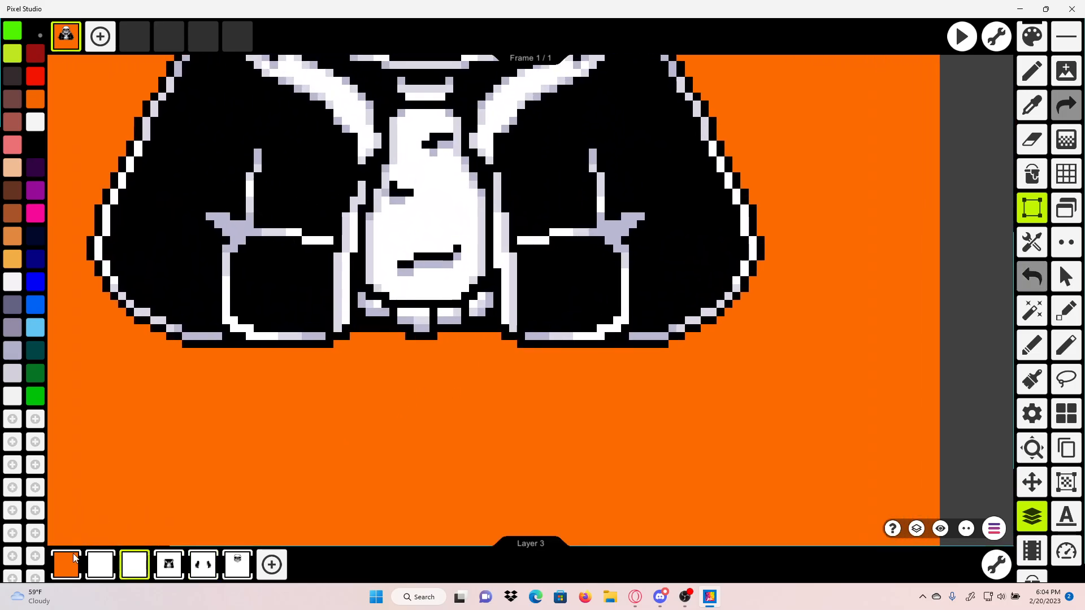
pyautogui.click(148, 571)
pyautogui.scroll(-3, 242, 419)
pyautogui.scroll(3, 300, 358)
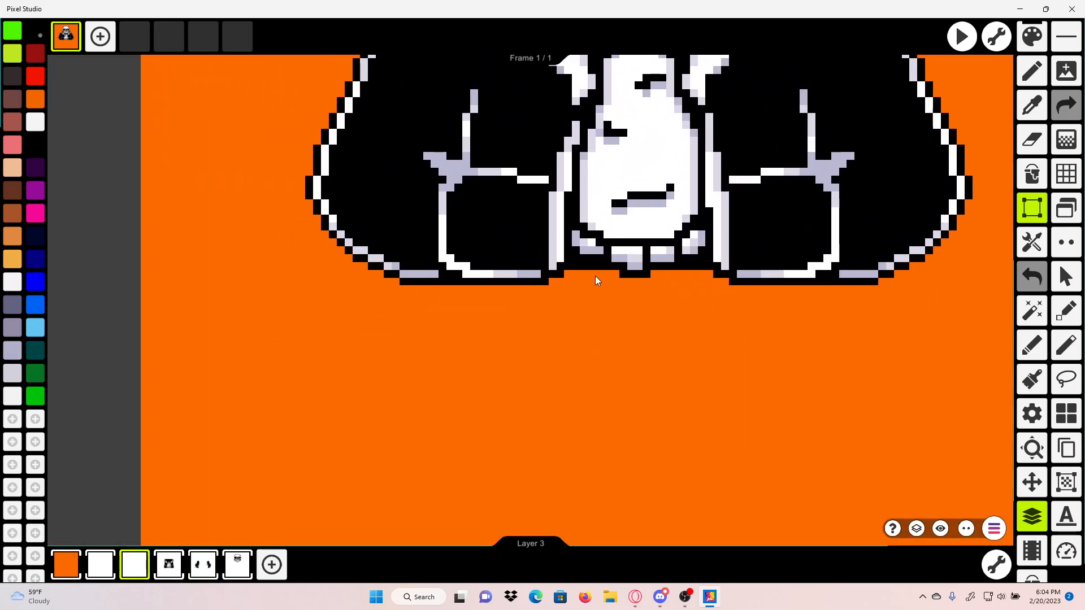
pyautogui.moveTo(554, 392); pyautogui.dragTo(565, 338)
pyautogui.scroll(3, 581, 307)
# Step: Sample white from the sprite as the pencil colour
pyautogui.click(1032, 105)
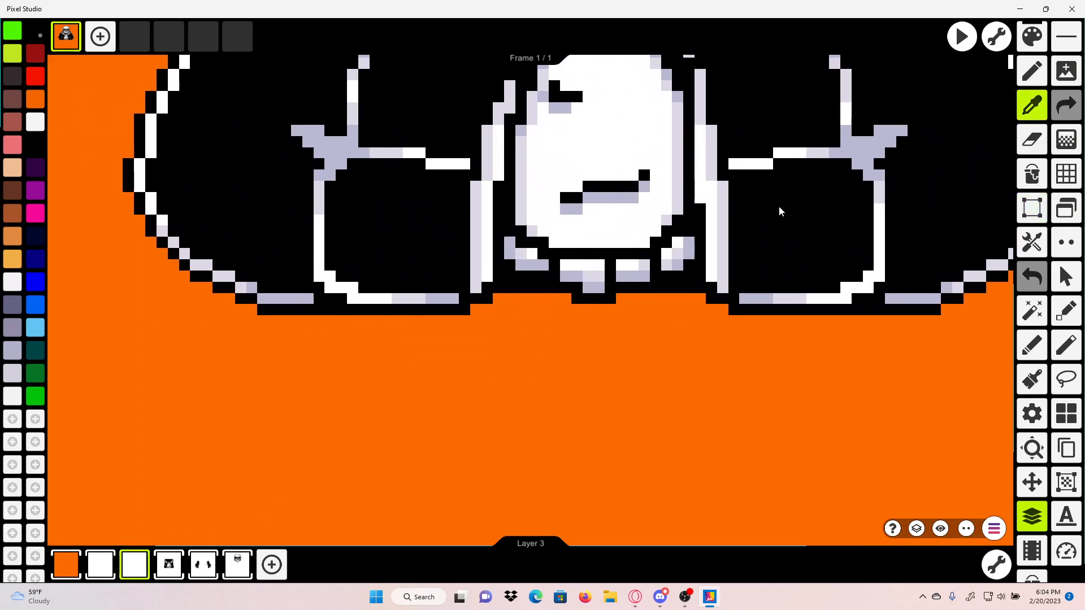
pyautogui.moveTo(690, 255); pyautogui.dragTo(555, 308)
pyautogui.scroll(3, 555, 308)
pyautogui.click(542, 333)
pyautogui.scroll(-3, 499, 280)
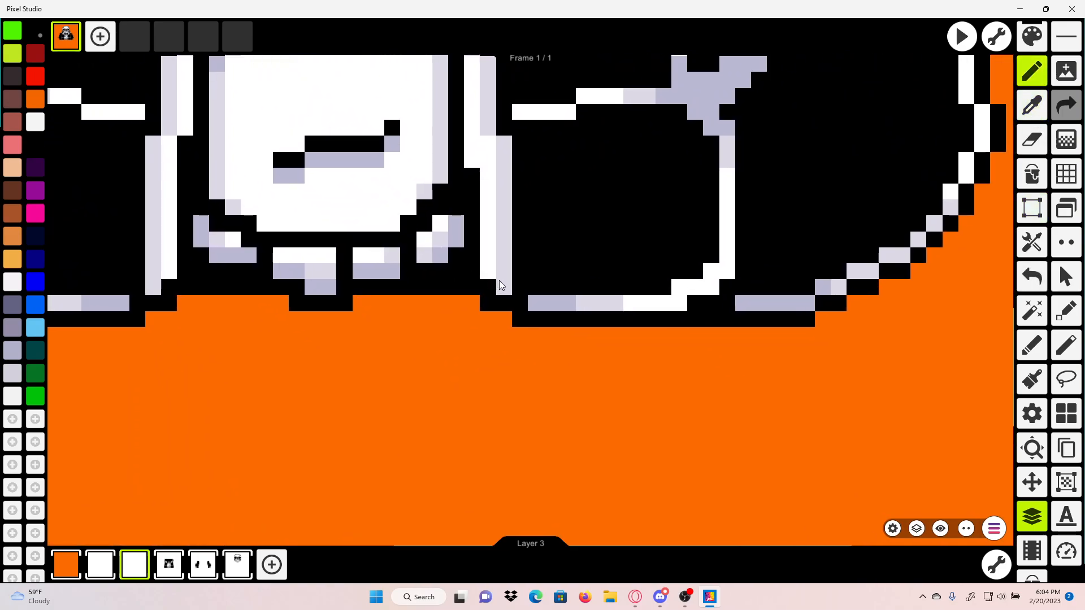
pyautogui.click(1017, 110)
pyautogui.click(589, 169)
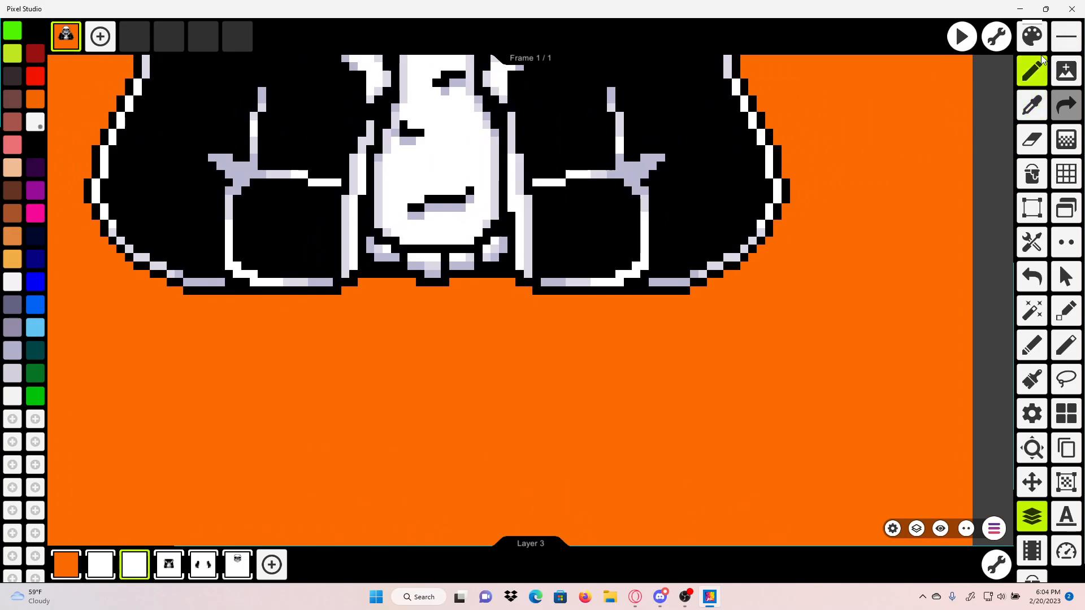
# Step: Try a freehand white line running down from beneath the right cuff, and undo it
pyautogui.click(1066, 36)
pyautogui.click(1038, 76)
pyautogui.moveTo(645, 419); pyautogui.dragTo(646, 422)
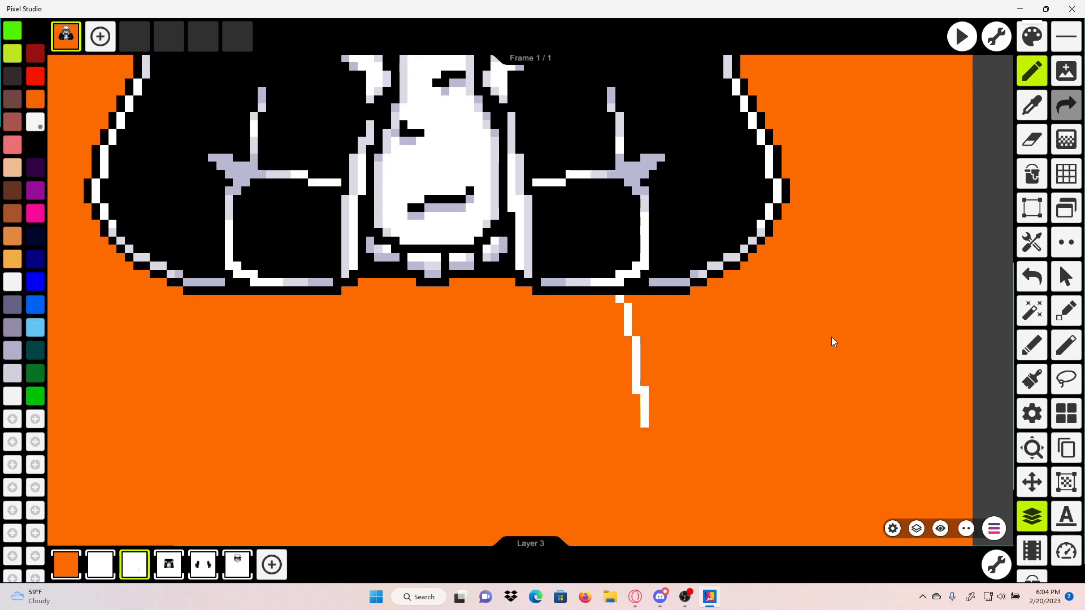
pyautogui.scroll(-3, 737, 318)
pyautogui.scroll(3, 737, 317)
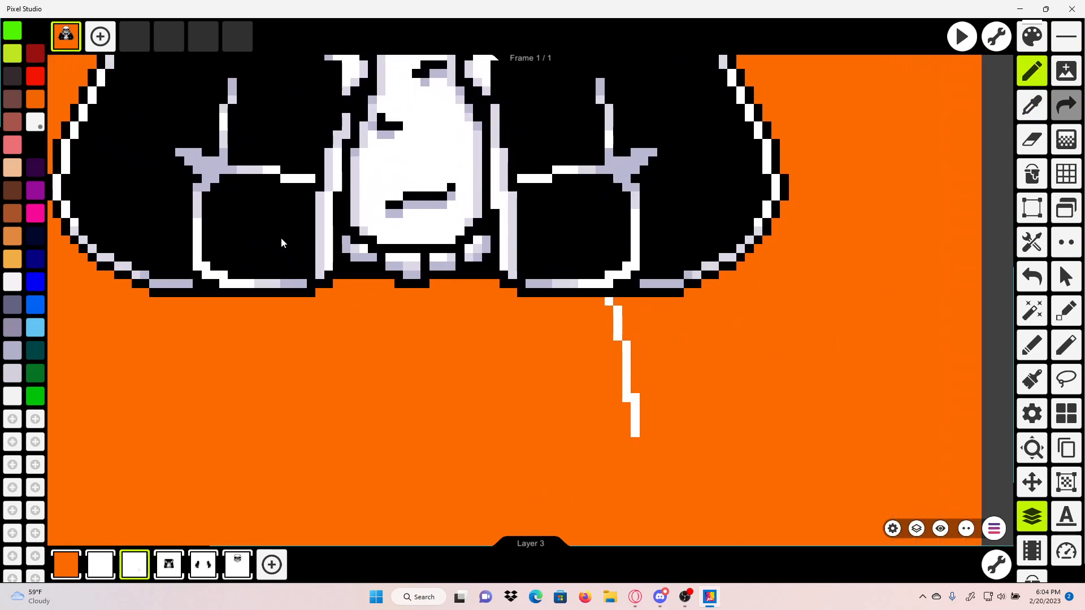
pyautogui.moveTo(281, 237); pyautogui.dragTo(347, 218)
pyautogui.click(1032, 276)
pyautogui.scroll(2, 658, 271)
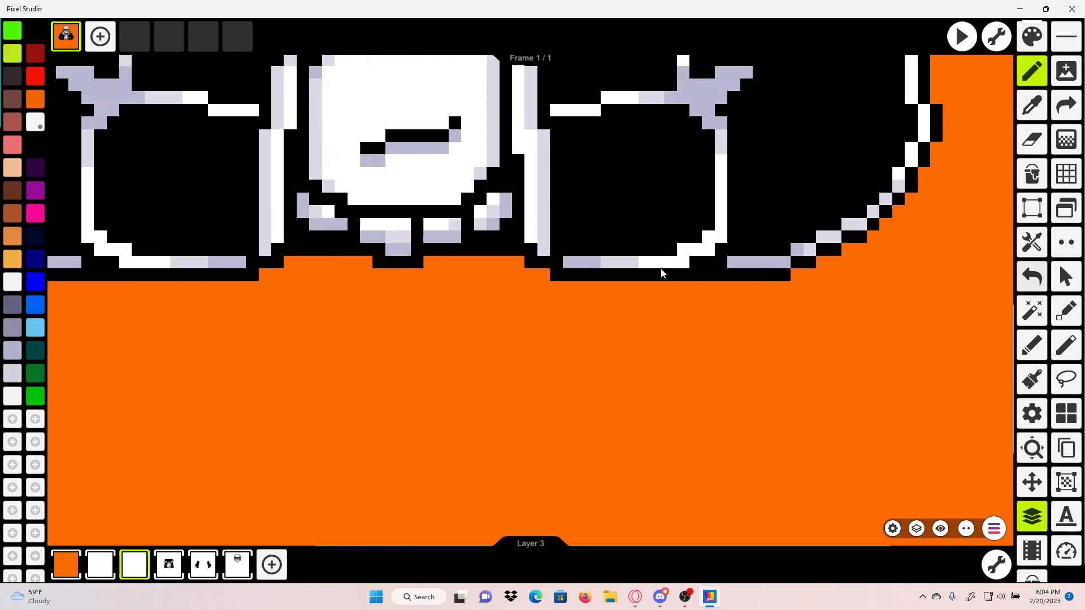
# Step: Try a straight 5x18 pixel white line slanting down from beneath the right cuff, and undo it
pyautogui.click(1061, 41)
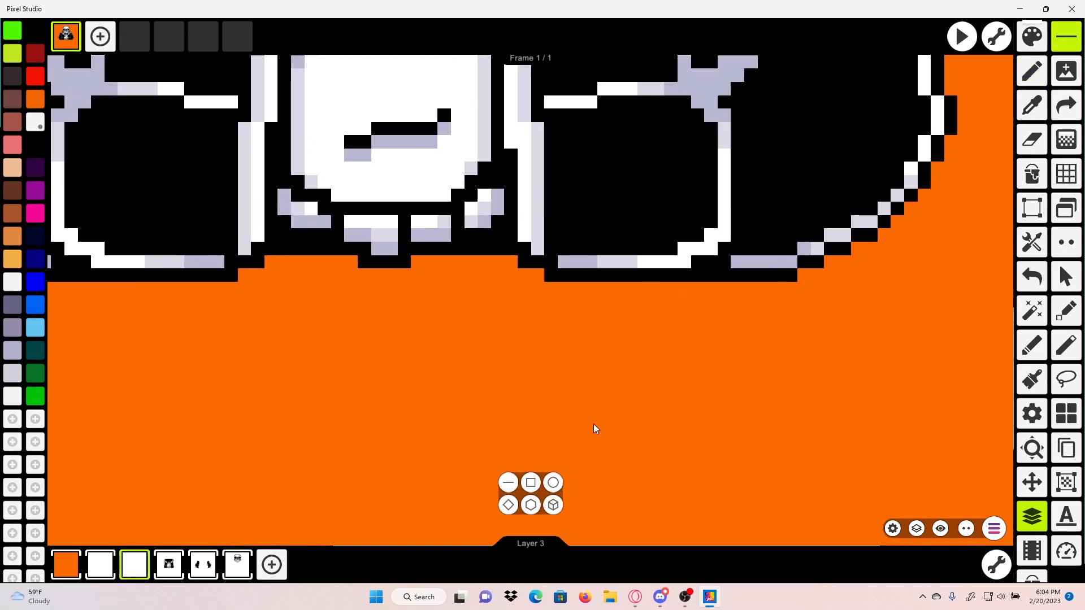
pyautogui.click(508, 481)
pyautogui.moveTo(669, 308)
pyautogui.mouseDown()
pyautogui.moveTo(699, 230)
pyautogui.moveTo(767, 438)
pyautogui.mouseUp()
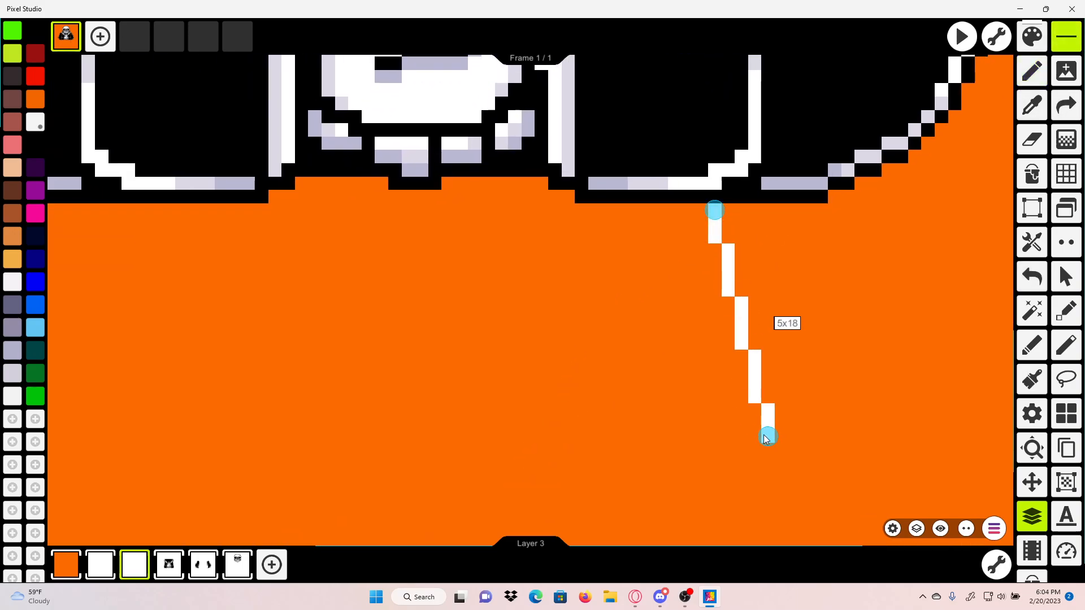
pyautogui.scroll(-2, 759, 321)
pyautogui.moveTo(758, 320); pyautogui.dragTo(701, 337)
pyautogui.click(1032, 276)
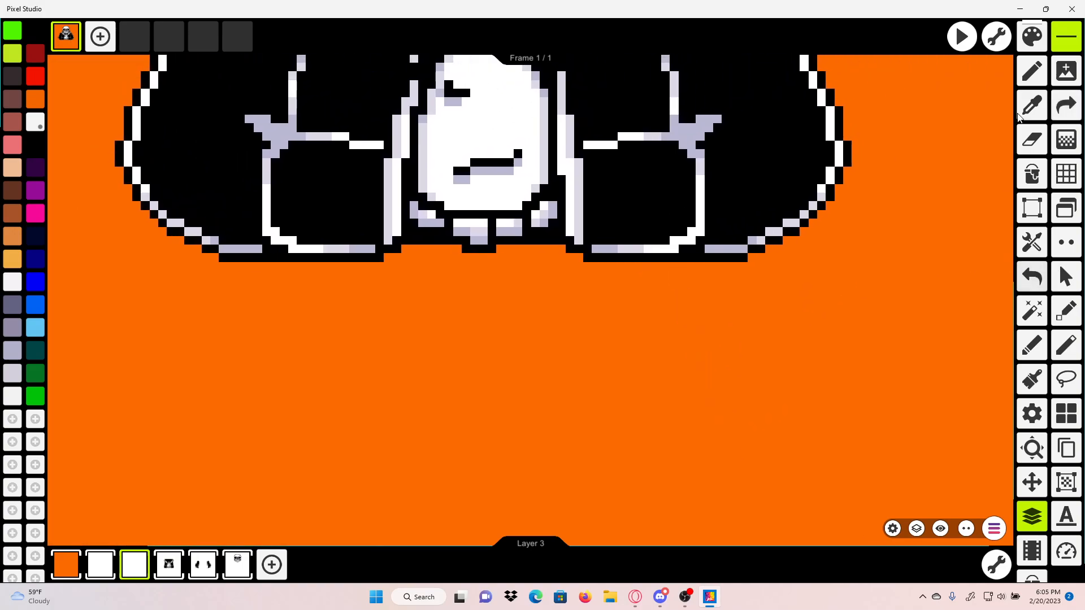
# Step: Draw a stepped white freehand line slanting down and outward from beneath the right cuff
pyautogui.click(1032, 70)
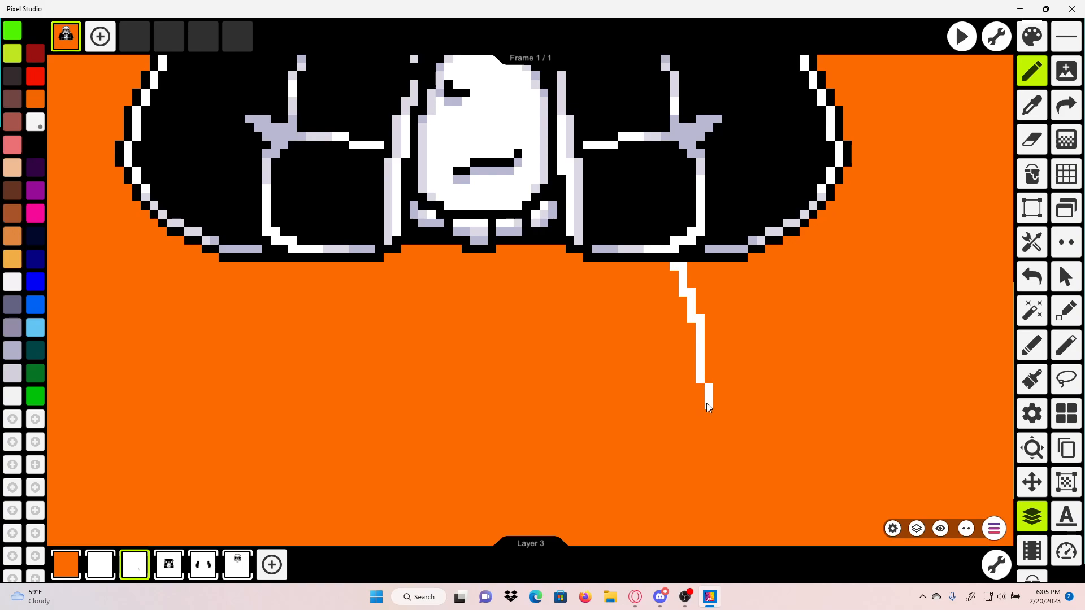
pyautogui.moveTo(706, 402); pyautogui.dragTo(707, 404)
pyautogui.scroll(-3, 730, 342)
pyautogui.scroll(2, 604, 324)
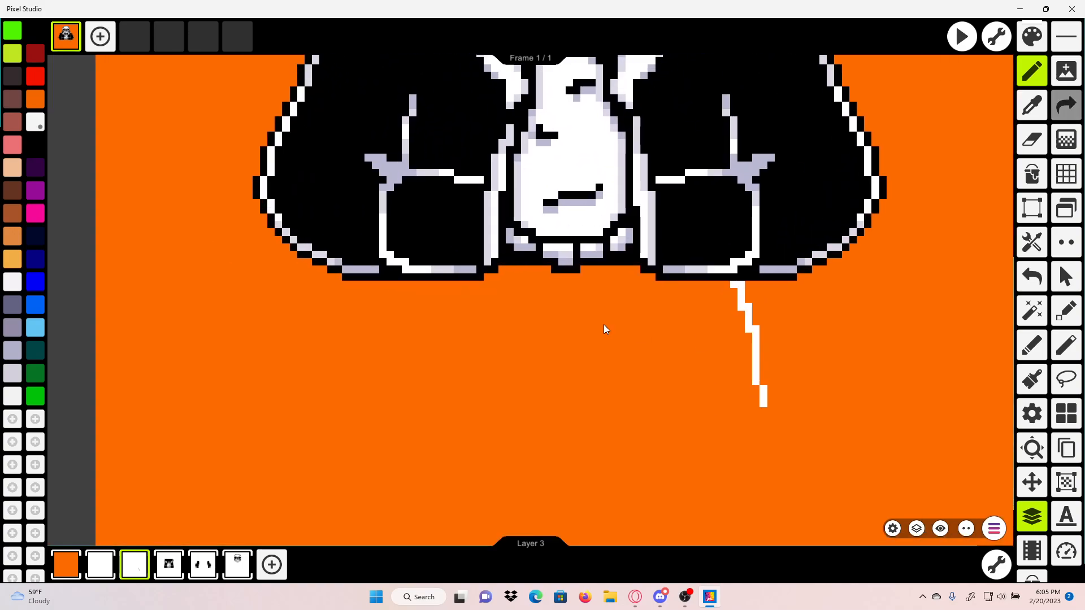
pyautogui.click(1024, 198)
pyautogui.scroll(2, 904, 271)
pyautogui.moveTo(636, 471)
pyautogui.mouseDown()
pyautogui.moveTo(820, 397)
pyautogui.moveTo(782, 405)
pyautogui.moveTo(781, 395)
pyautogui.mouseUp()
pyautogui.click(779, 348)
pyautogui.moveTo(816, 272); pyautogui.dragTo(844, 239)
# Step: Draw a mirrored stepped white line below the left cuff and erase the extra pixel at its lower end
pyautogui.click(1029, 74)
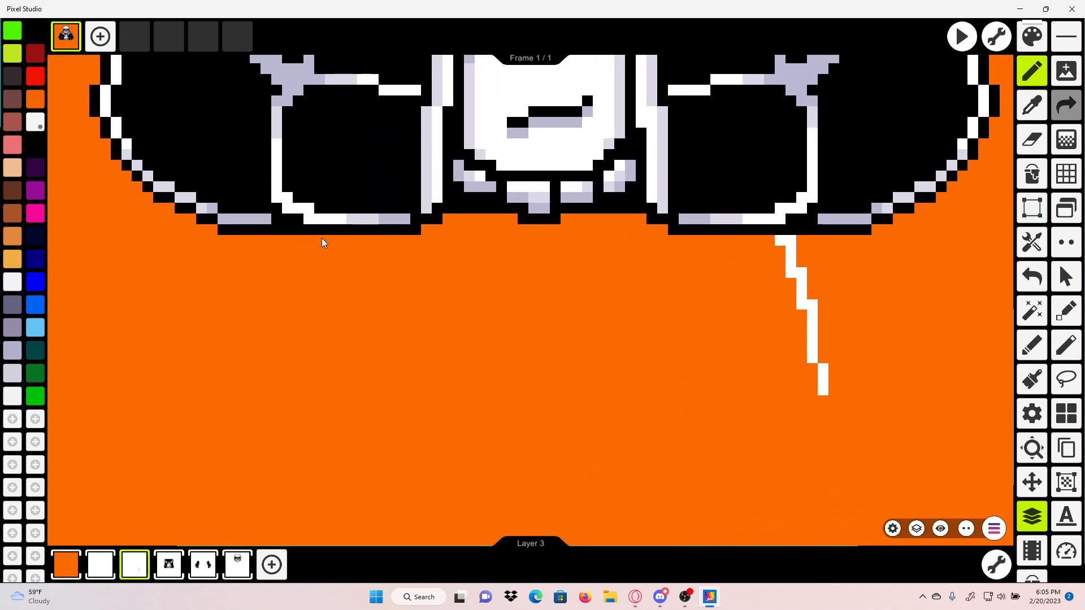
pyautogui.click(319, 240)
pyautogui.click(312, 248)
pyautogui.click(309, 269)
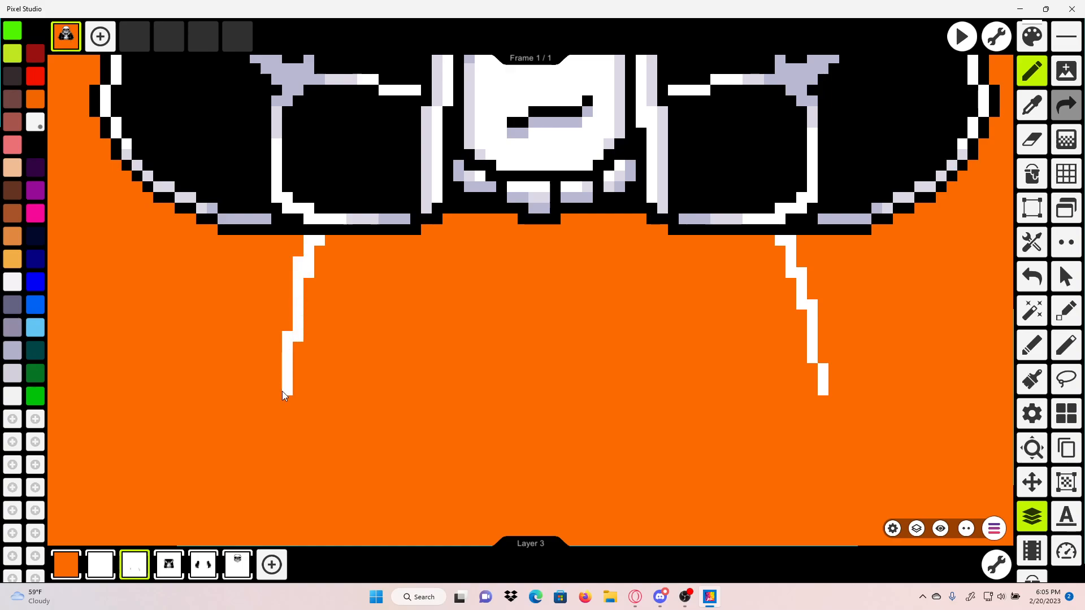
pyautogui.scroll(3, 629, 296)
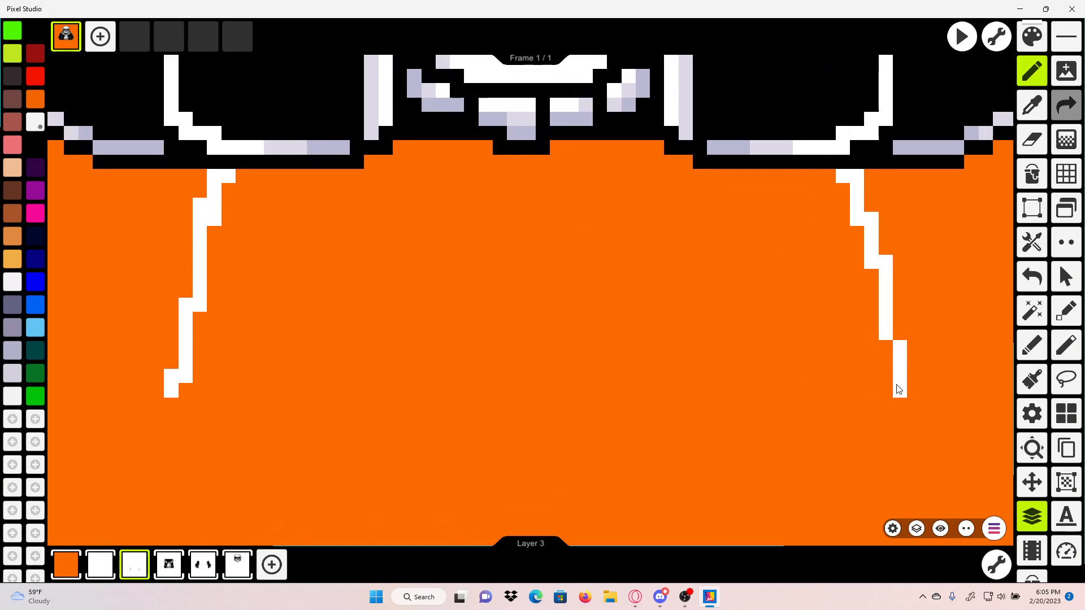
pyautogui.scroll(-2, 898, 389)
pyautogui.scroll(2, 873, 363)
pyautogui.press('e')
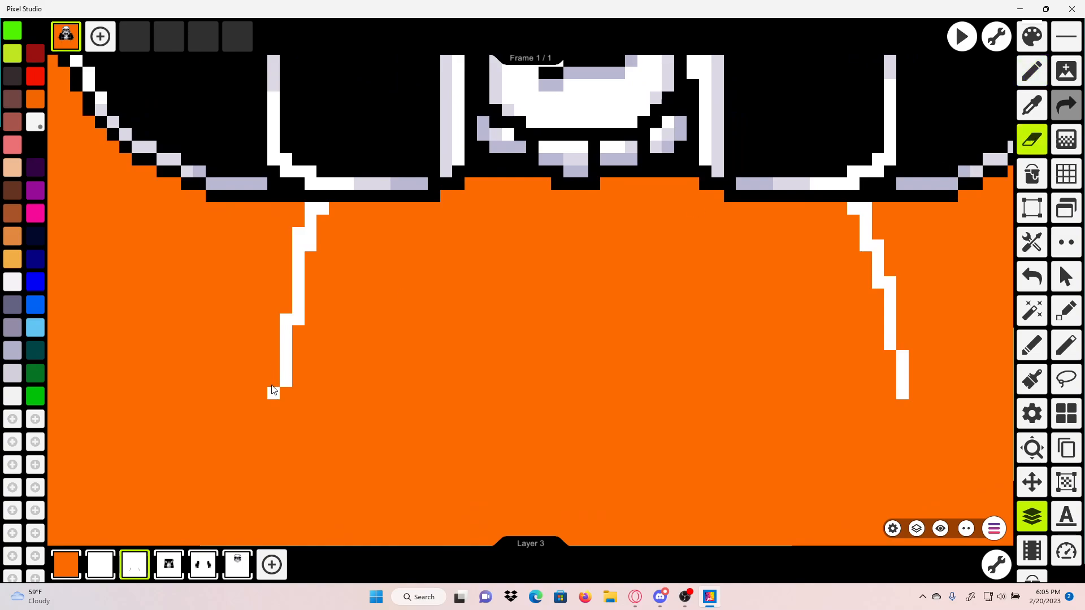
# Step: Draw horizontal white lines inward from the two side lines' lower ends, 17x1 pixels at the left and 20x1 at the right
pyautogui.click(1066, 37)
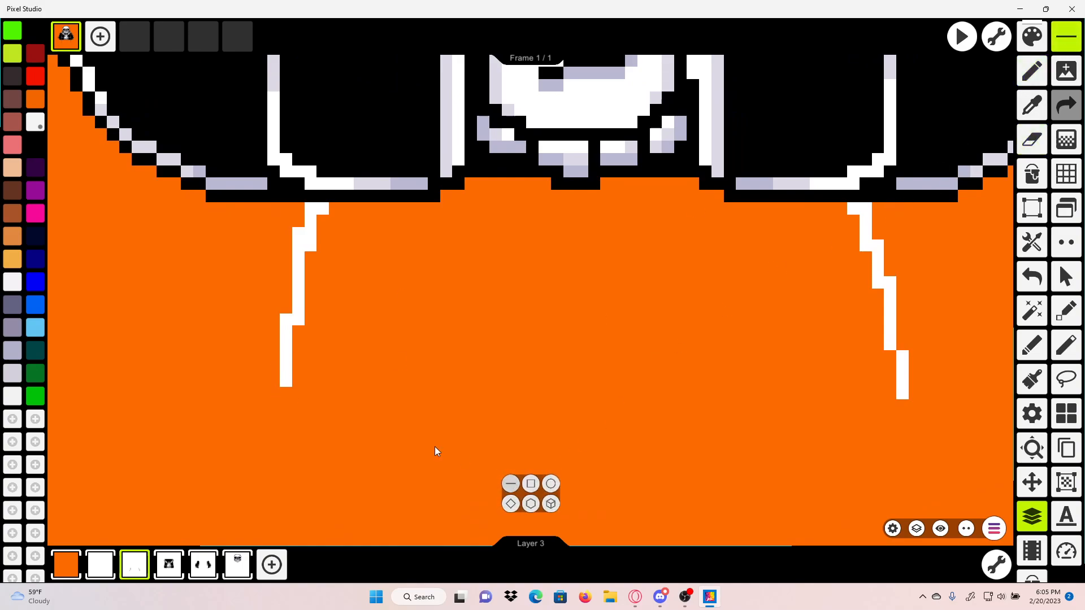
pyautogui.moveTo(286, 393)
pyautogui.mouseDown()
pyautogui.moveTo(479, 403)
pyautogui.moveTo(483, 392)
pyautogui.mouseUp()
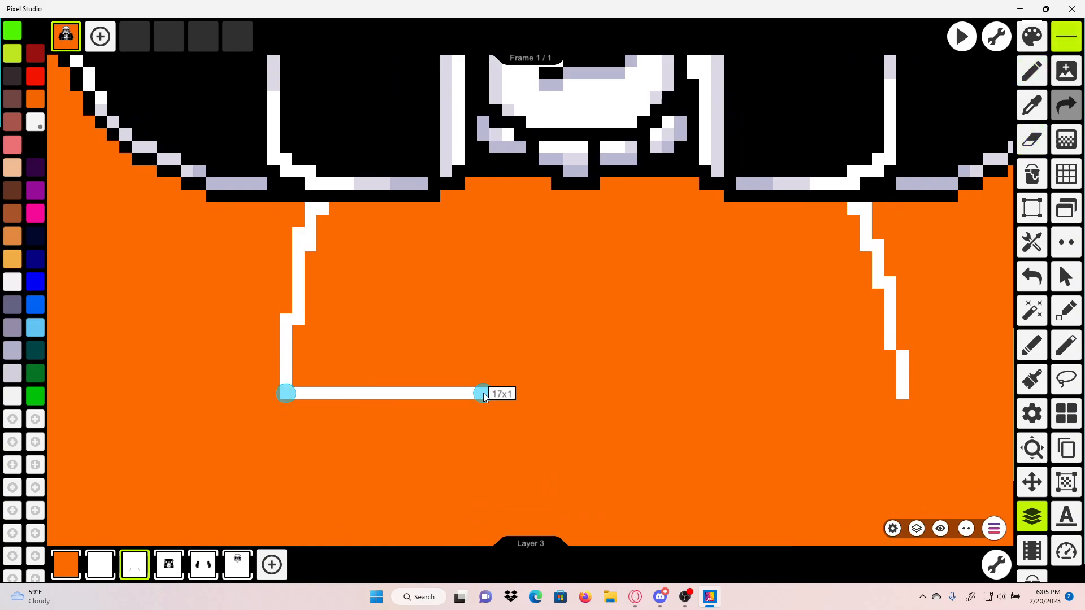
pyautogui.moveTo(409, 389); pyautogui.dragTo(425, 389)
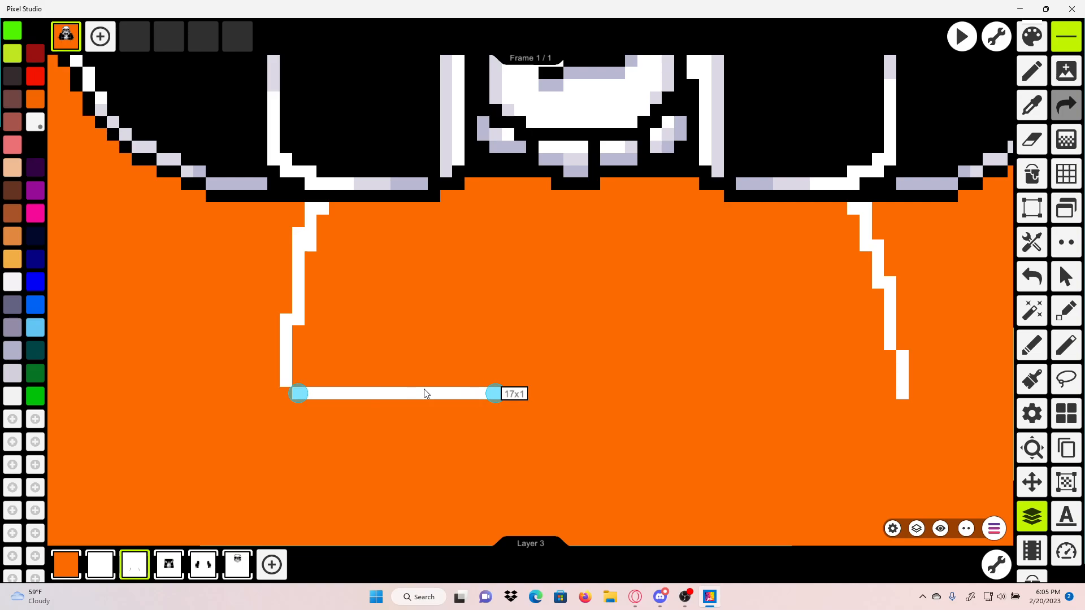
pyautogui.moveTo(901, 395); pyautogui.dragTo(668, 399)
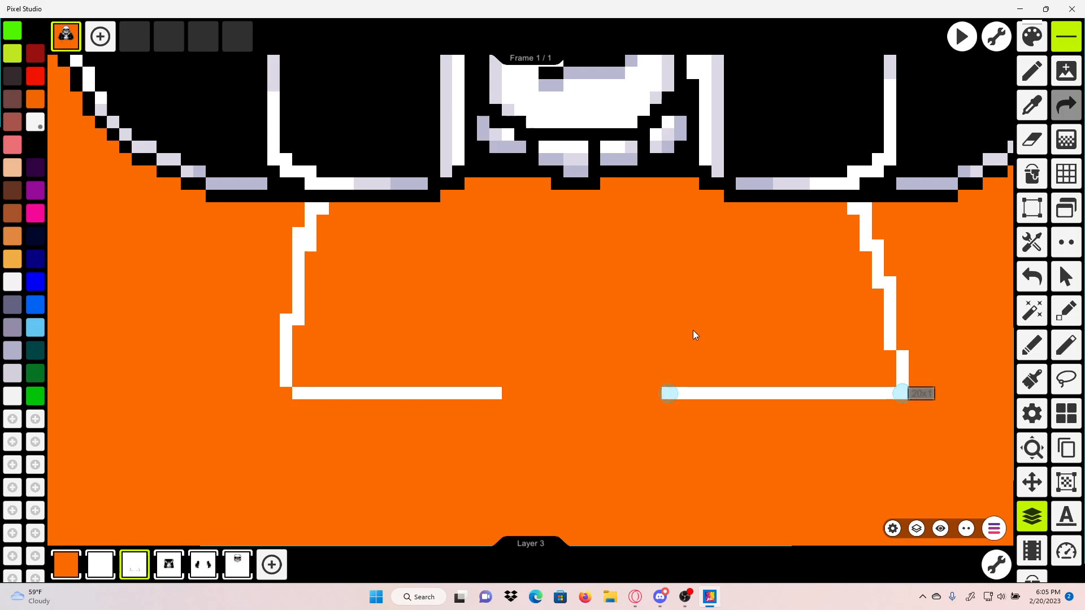
# Step: Erase the corner pixel where the right side line meets its horizontal line, undoing the misplaced erasure
pyautogui.click(1033, 151)
pyautogui.click(893, 396)
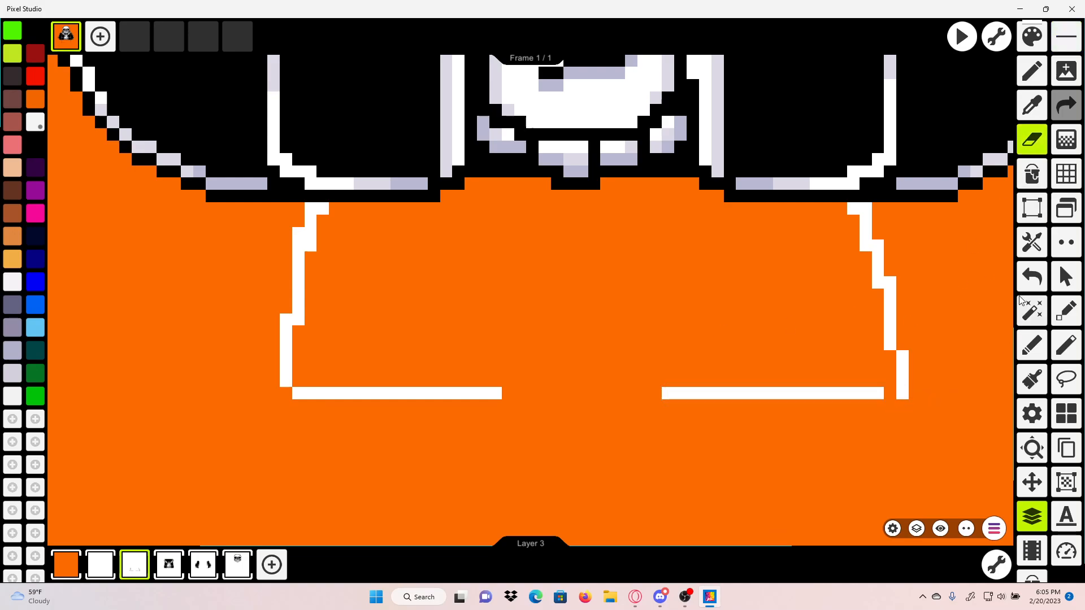
pyautogui.click(1029, 280)
pyautogui.click(901, 391)
# Step: Extend both horizontal lines toward the centre and draw a stepped white diagonal up from the left one's inner end, undoing the first attempt
pyautogui.scroll(3, 858, 384)
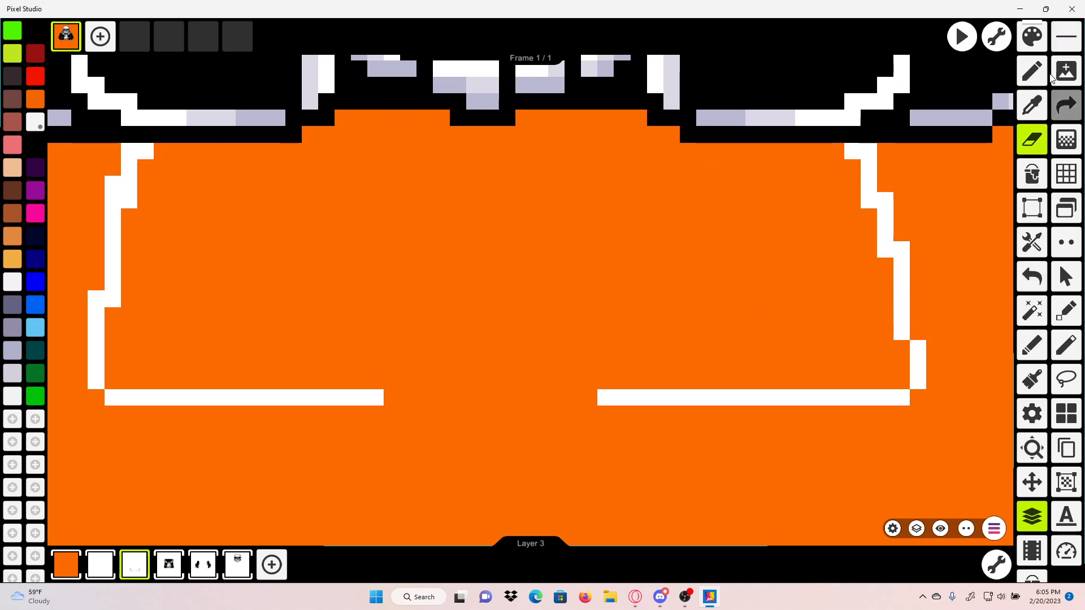
pyautogui.click(1029, 74)
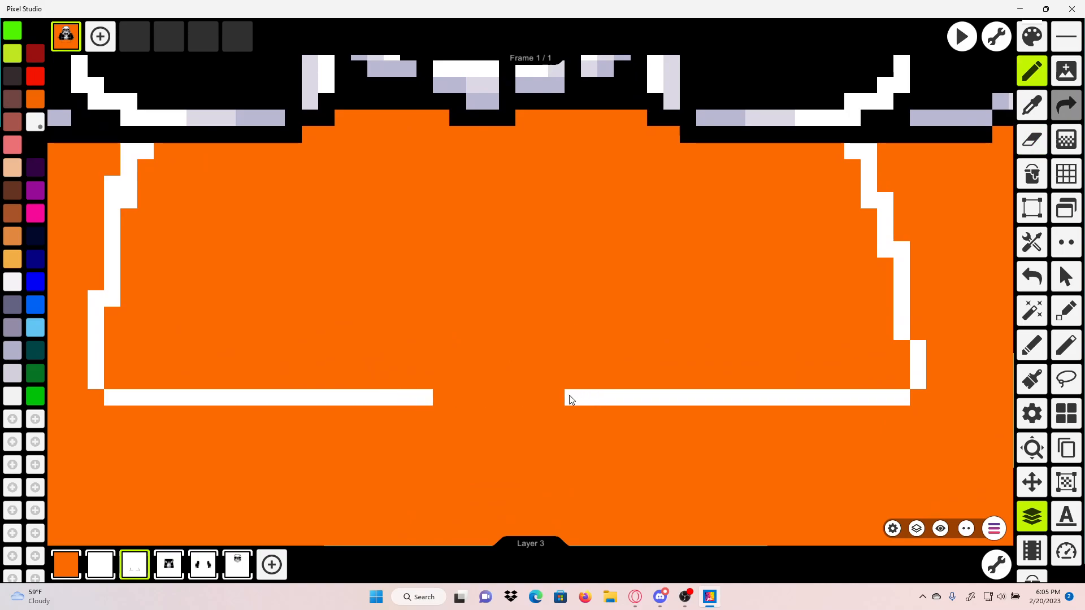
pyautogui.moveTo(428, 386); pyautogui.dragTo(464, 278)
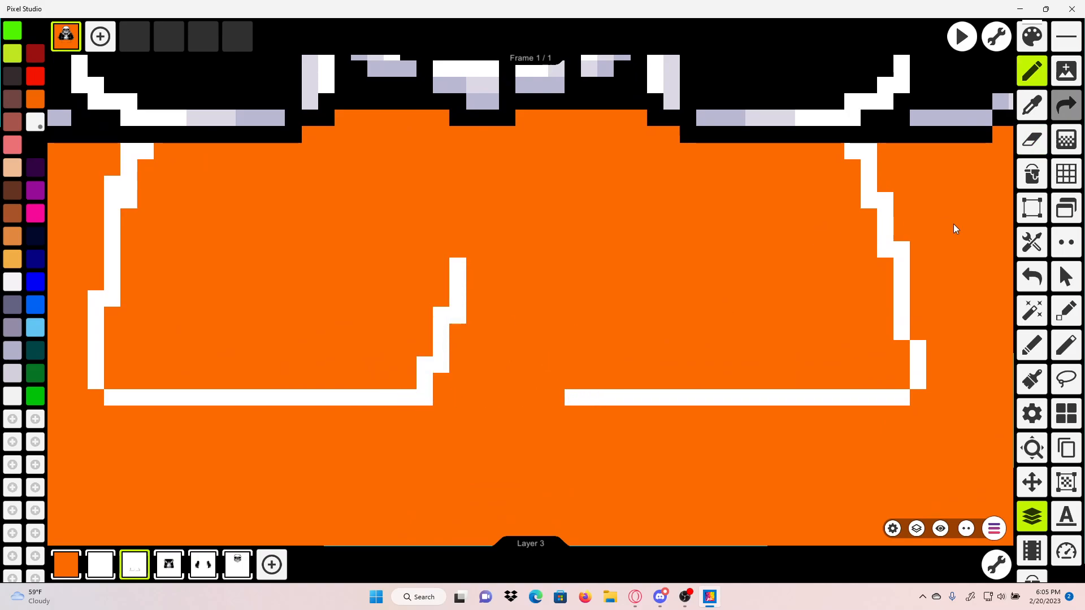
pyautogui.click(1034, 277)
pyautogui.moveTo(435, 397); pyautogui.dragTo(507, 265)
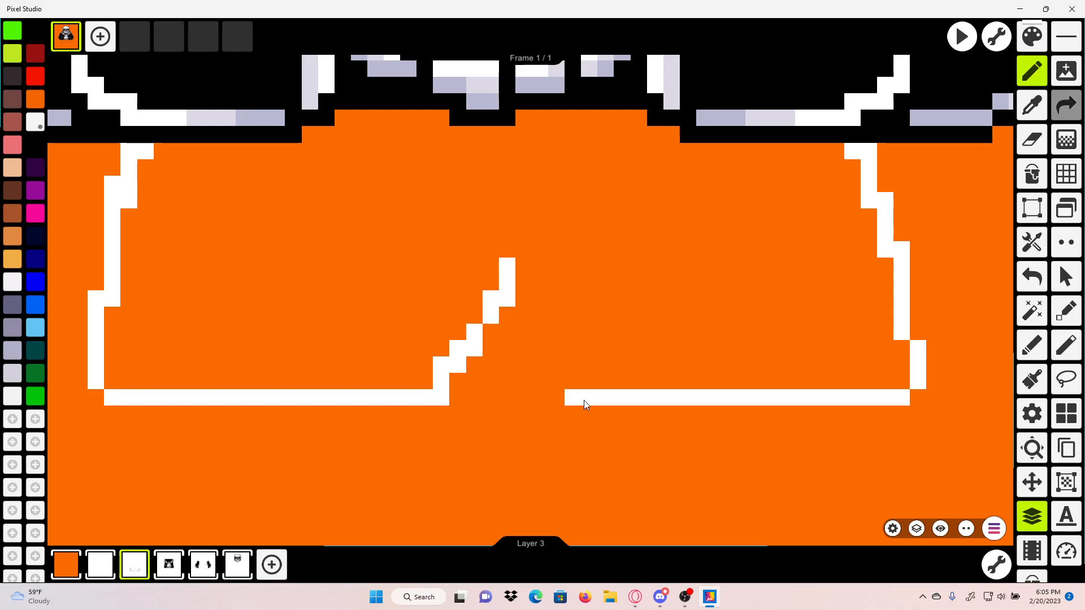
pyautogui.moveTo(582, 399); pyautogui.dragTo(521, 282)
pyautogui.scroll(-3, 488, 356)
pyautogui.moveTo(460, 302); pyautogui.dragTo(570, 261)
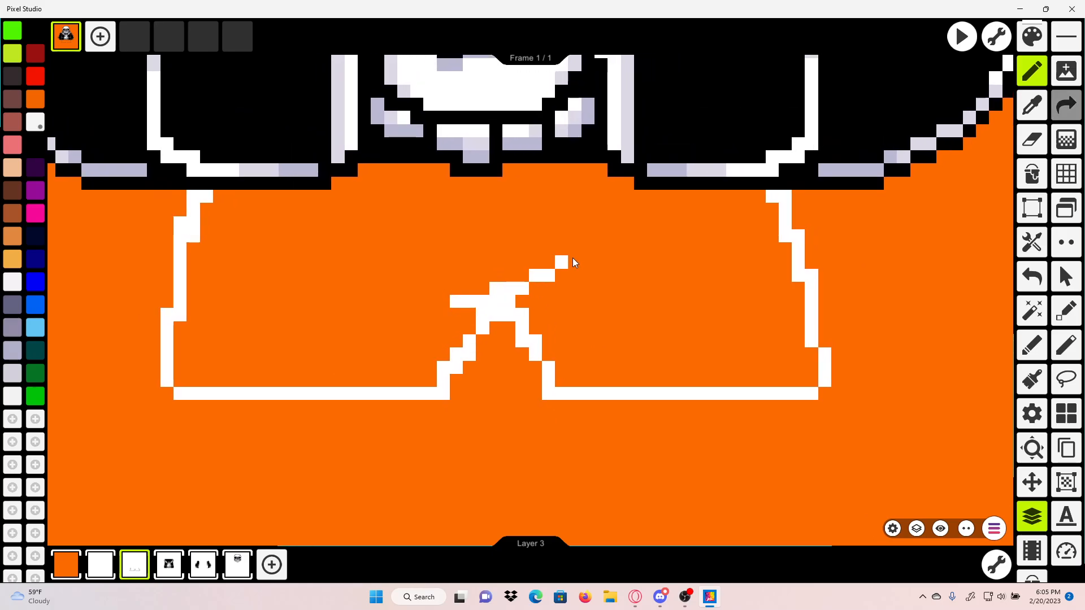
pyautogui.scroll(-3, 553, 290)
pyautogui.scroll(-5, 643, 419)
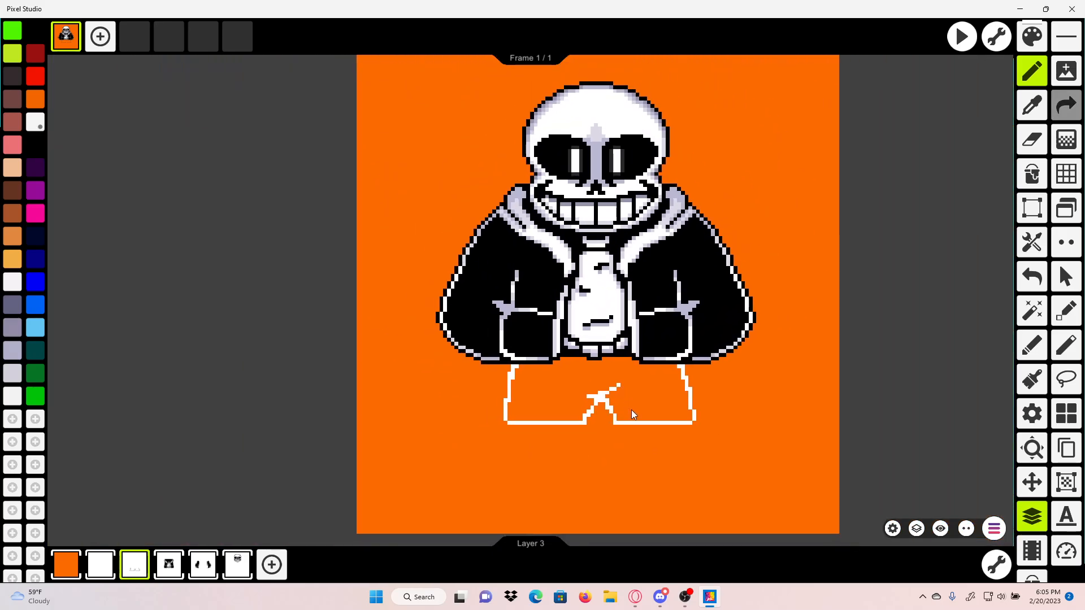
# Step: Undo the crossing stroke and both inner diagonals between the two bottom lines
pyautogui.scroll(5, 637, 411)
pyautogui.click(1032, 276)
pyautogui.click(1032, 276)
pyautogui.click(1032, 276)
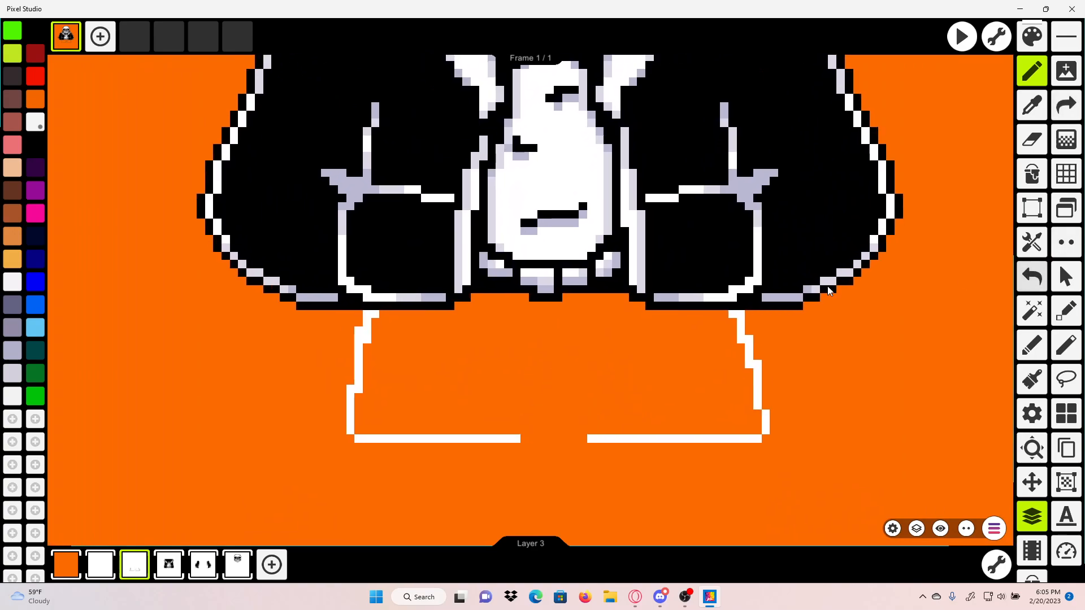
# Step: Draw upright white lines from the inner ends of both bottom lines and erase the surplus pixel column beside the left one
pyautogui.scroll(3, 632, 217)
pyautogui.moveTo(448, 404); pyautogui.dragTo(454, 335)
pyautogui.moveTo(529, 398); pyautogui.dragTo(529, 363)
pyautogui.moveTo(466, 401); pyautogui.dragTo(466, 299)
pyautogui.scroll(4, 701, 271)
pyautogui.click(1031, 137)
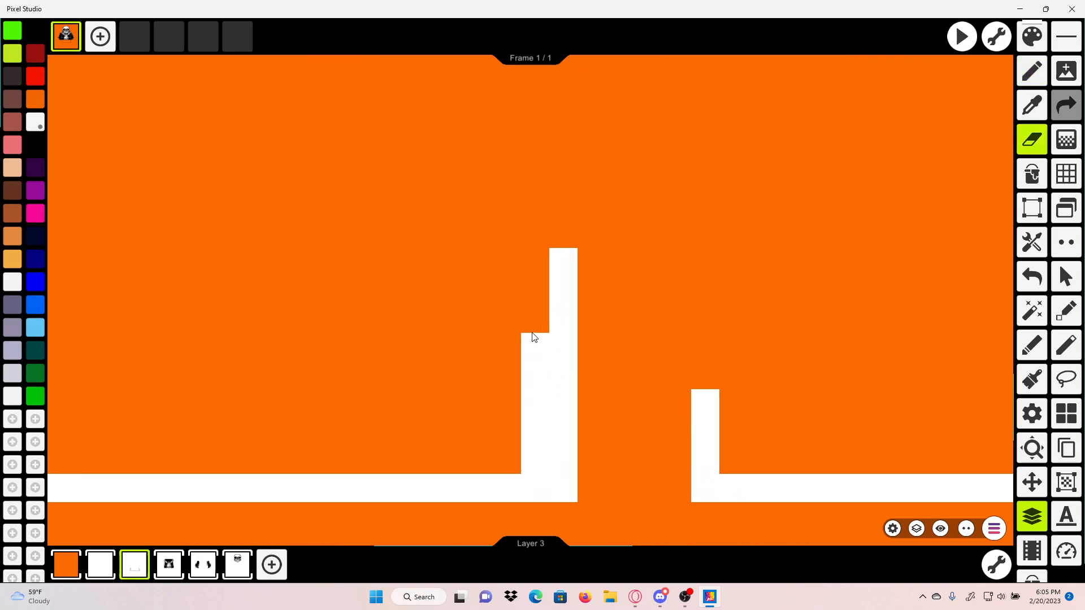
pyautogui.moveTo(528, 334); pyautogui.dragTo(534, 444)
# Step: Extend the right inner line upward with a step toward the centre and add a stepped pixel atop the left inner line
pyautogui.click(1032, 79)
pyautogui.moveTo(701, 373)
pyautogui.mouseDown()
pyautogui.moveTo(702, 317)
pyautogui.moveTo(672, 208)
pyautogui.mouseUp()
pyautogui.moveTo(671, 208); pyautogui.dragTo(633, 308)
pyautogui.scroll(-3, 551, 347)
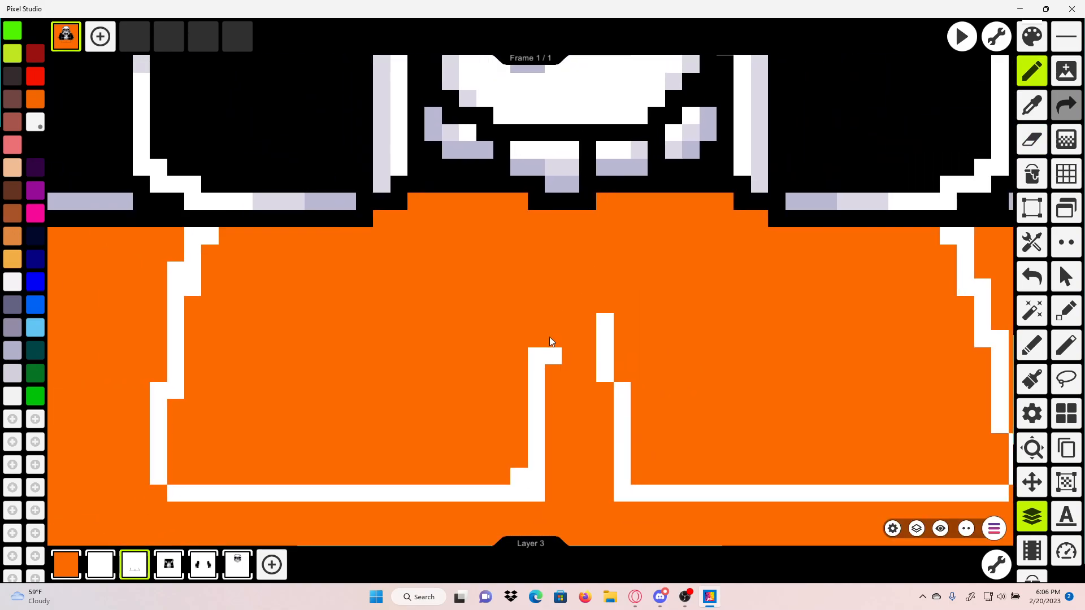
pyautogui.click(551, 341)
pyautogui.scroll(-3, 557, 340)
pyautogui.scroll(3, 576, 337)
pyautogui.click(1067, 36)
pyautogui.scroll(2, 439, 505)
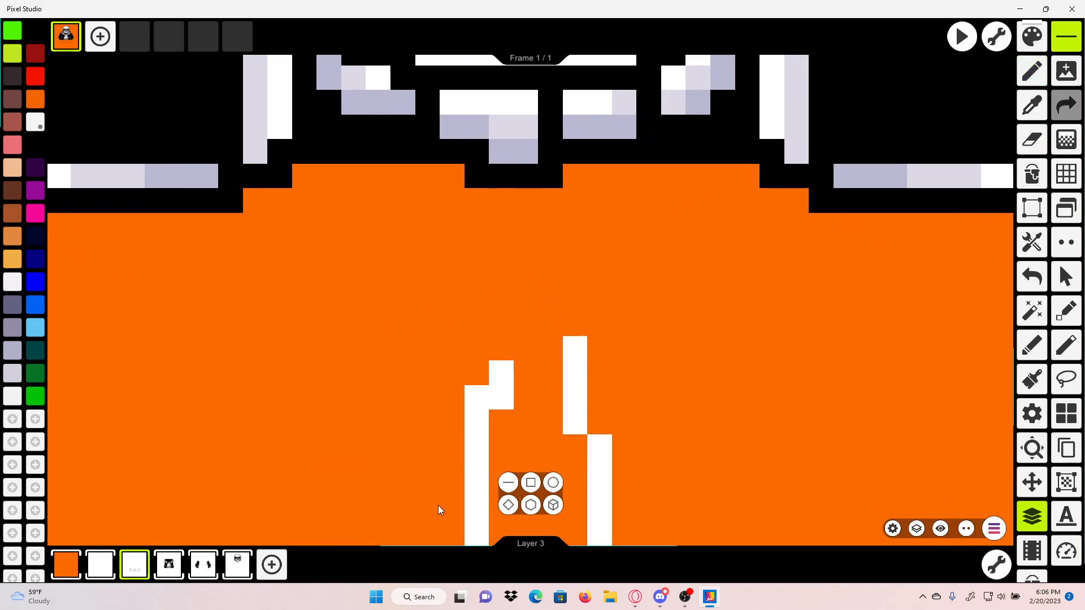
pyautogui.moveTo(402, 423); pyautogui.dragTo(649, 324)
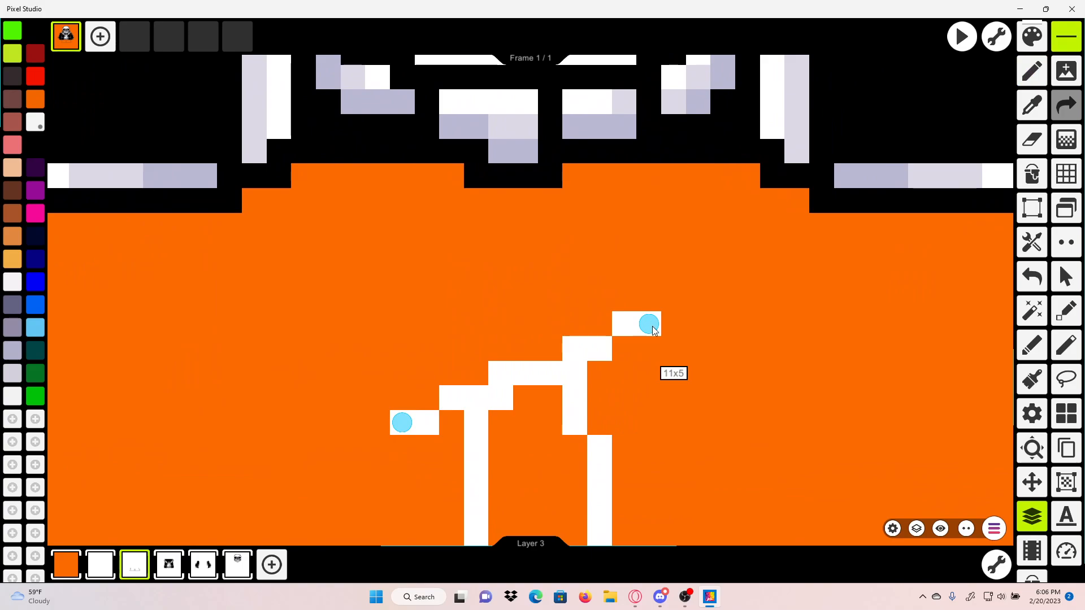
pyautogui.moveTo(392, 417); pyautogui.dragTo(401, 222)
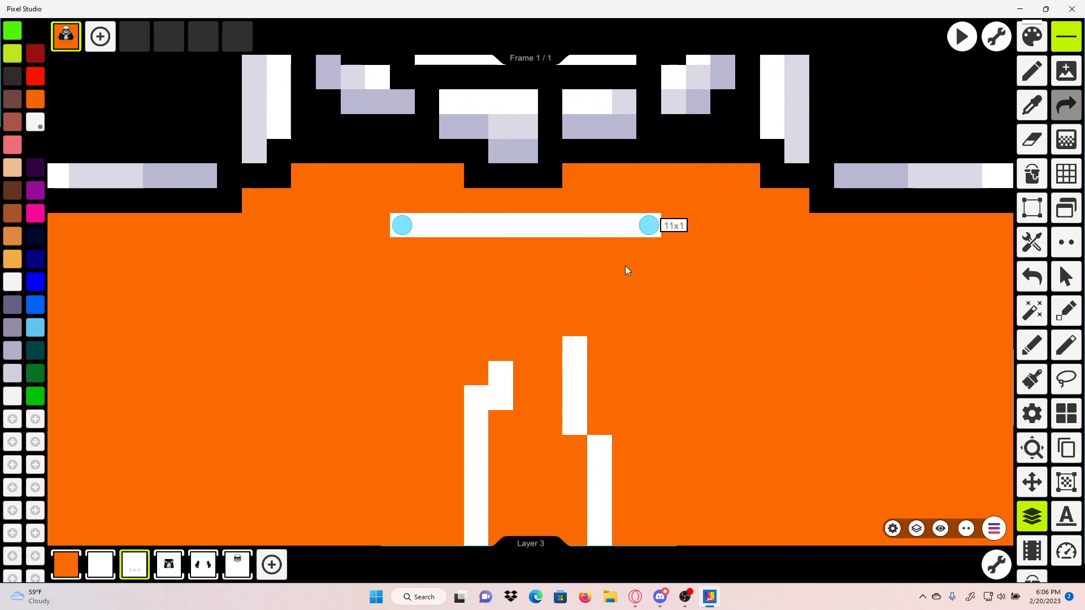
pyautogui.moveTo(647, 228); pyautogui.dragTo(667, 328)
pyautogui.moveTo(461, 260); pyautogui.dragTo(459, 359)
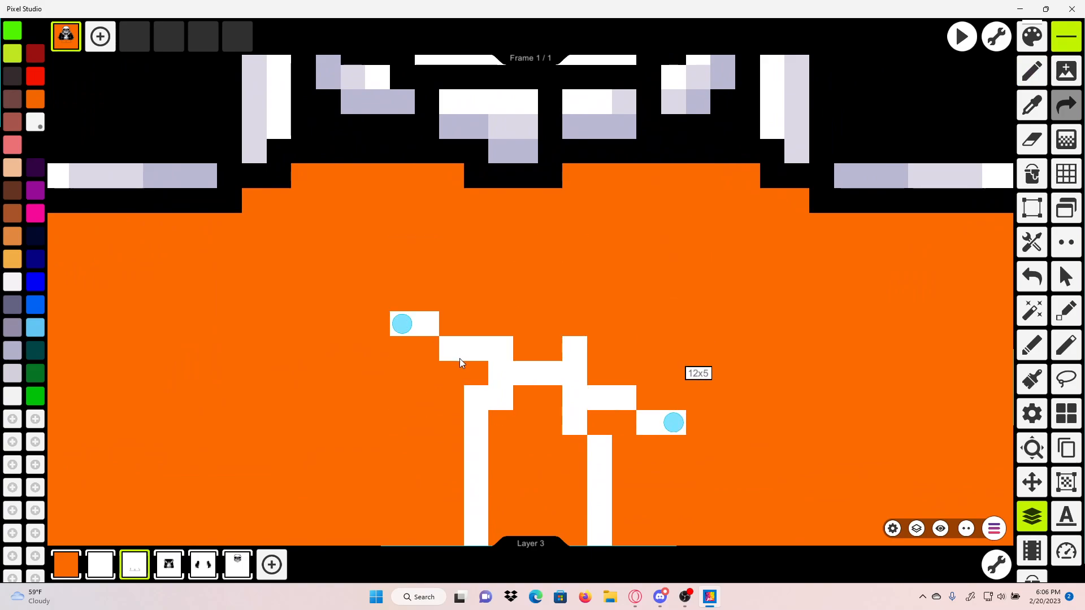
pyautogui.click(626, 239)
pyautogui.scroll(-5, 626, 240)
pyautogui.scroll(5, 582, 275)
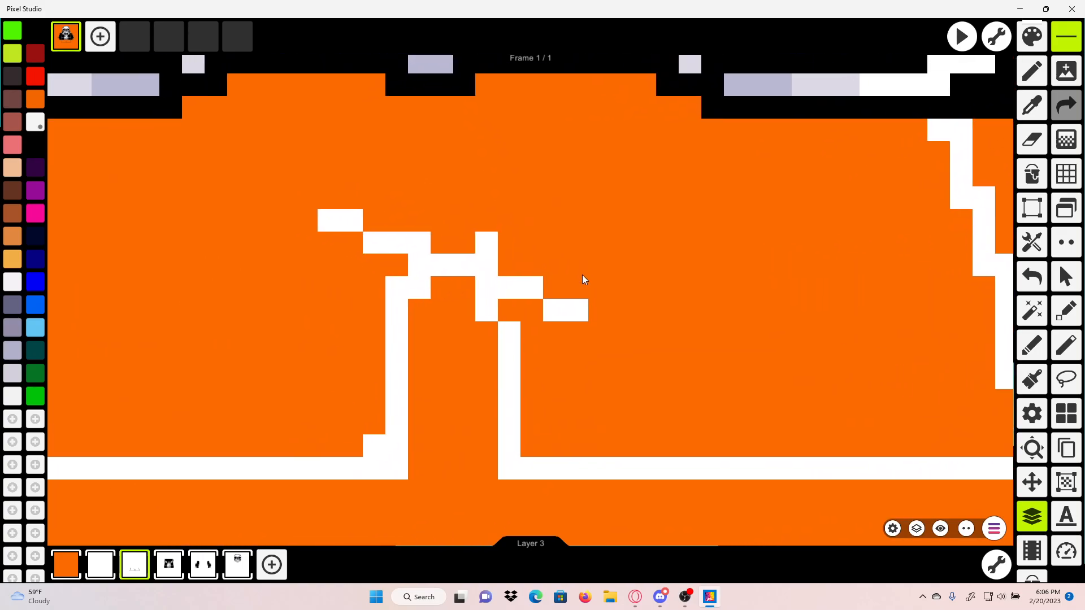
pyautogui.moveTo(629, 401); pyautogui.dragTo(638, 416)
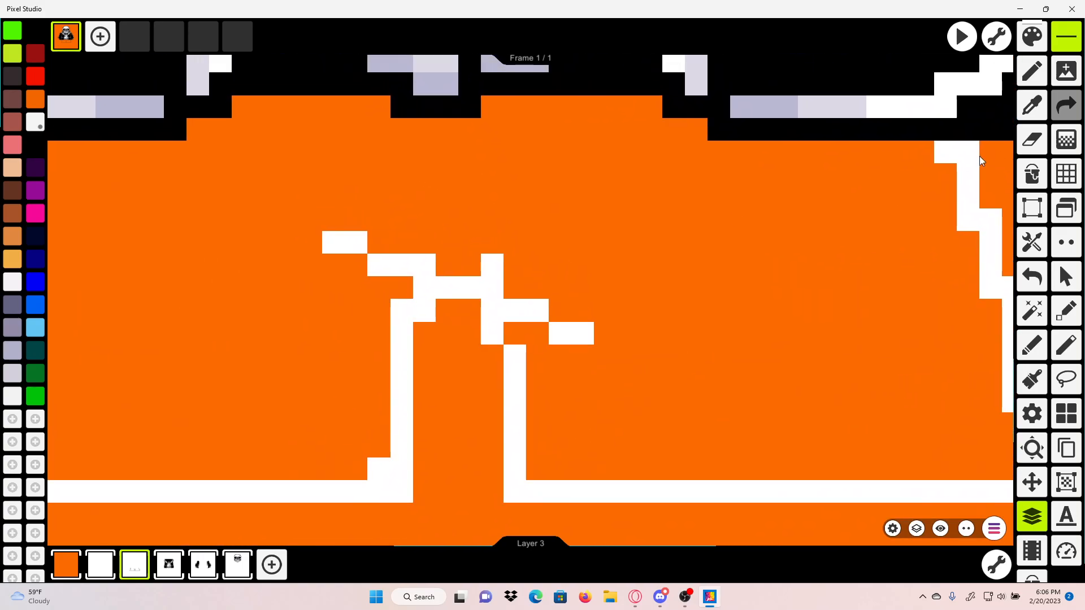
pyautogui.click(1024, 141)
pyautogui.moveTo(333, 242); pyautogui.dragTo(366, 248)
pyautogui.scroll(-5, 442, 246)
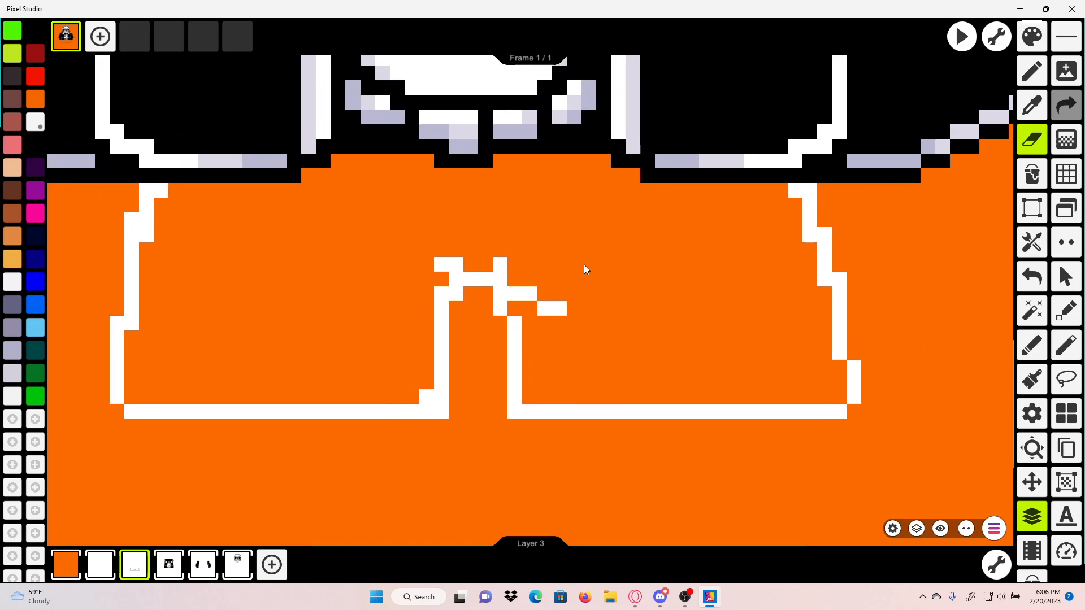
pyautogui.click(1065, 277)
pyautogui.click(1032, 277)
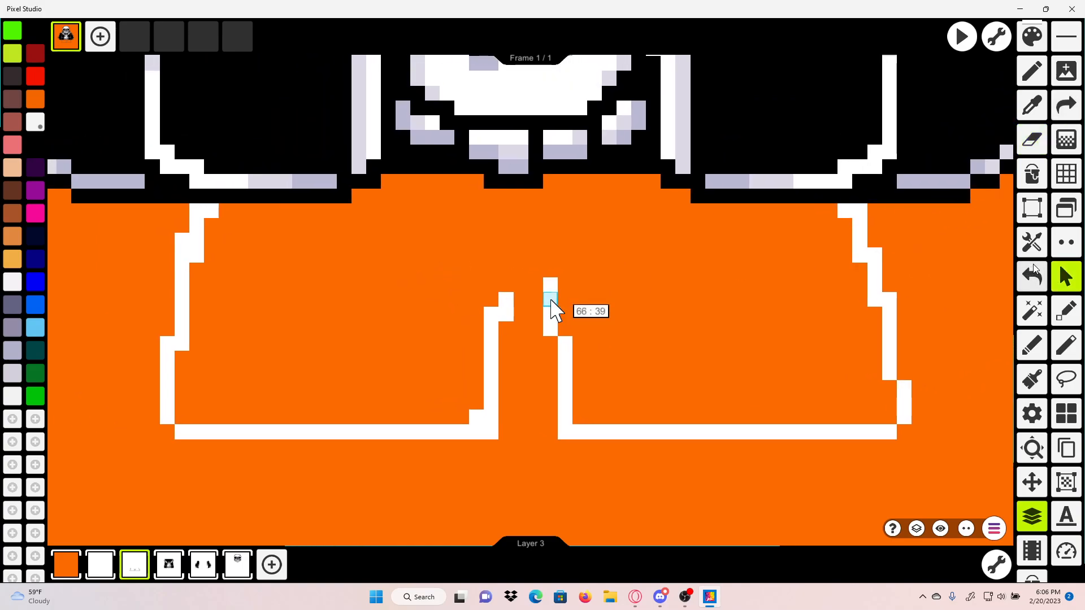
# Step: Draw a stepped white crotch line rising to the right across both inner leg lines and erase its uppermost pixel
pyautogui.click(1032, 70)
pyautogui.scroll(2, 852, 166)
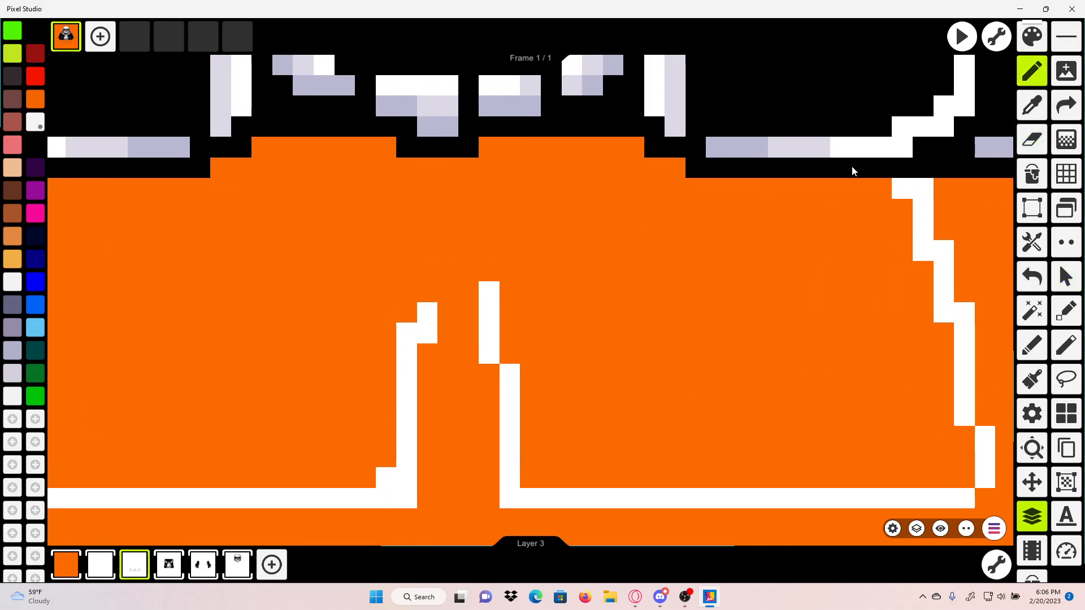
pyautogui.scroll(1, 436, 317)
pyautogui.moveTo(393, 312); pyautogui.dragTo(556, 229)
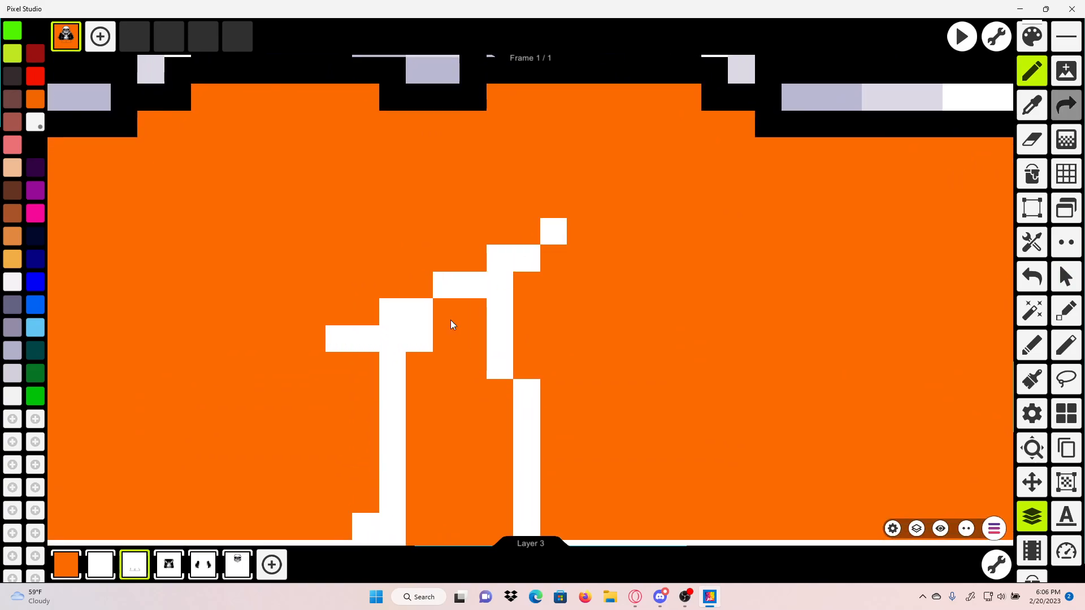
pyautogui.scroll(-2, 450, 320)
pyautogui.scroll(1, 497, 307)
pyautogui.click(1032, 139)
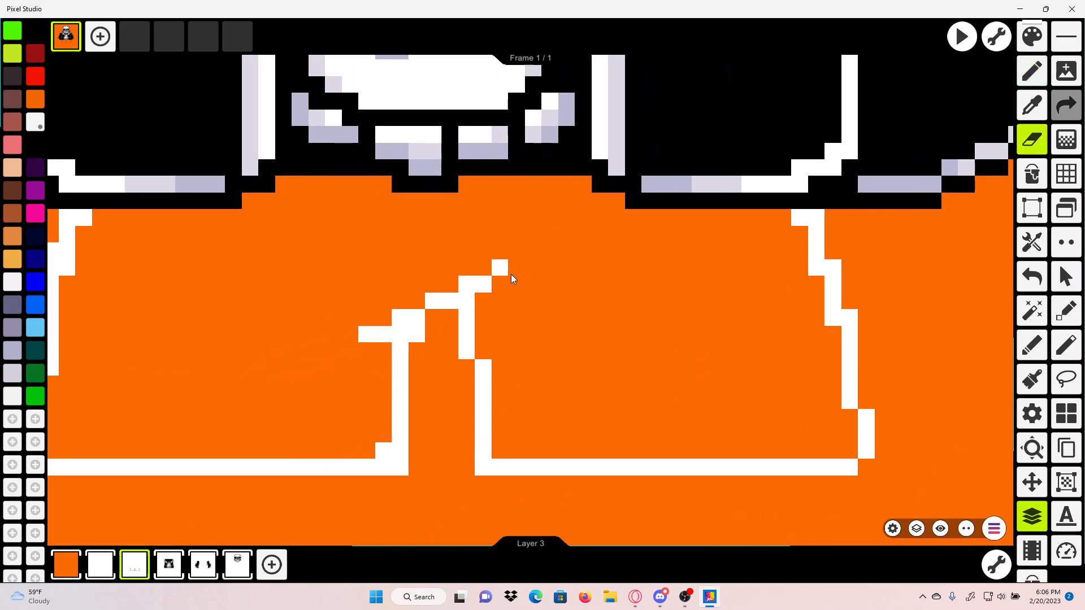
pyautogui.click(507, 263)
pyautogui.scroll(-2, 508, 263)
pyautogui.scroll(2, 669, 310)
# Step: Choose black for the pencil, hide the torso layer and make Layer 3 active again
pyautogui.click(1043, 72)
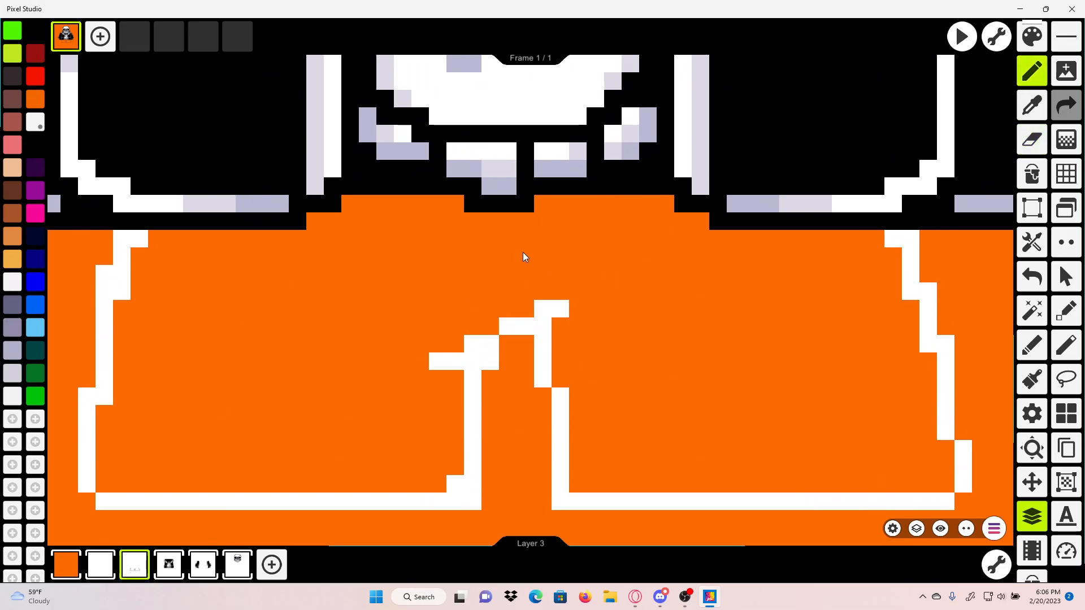
pyautogui.scroll(-4, 571, 313)
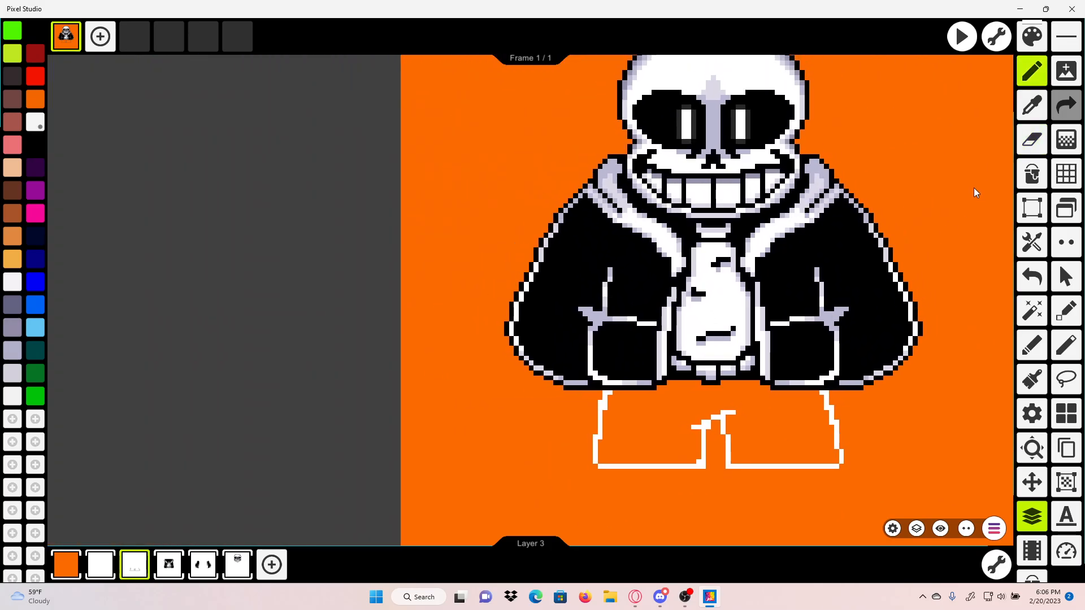
pyautogui.scroll(1, 637, 259)
pyautogui.scroll(1, 765, 273)
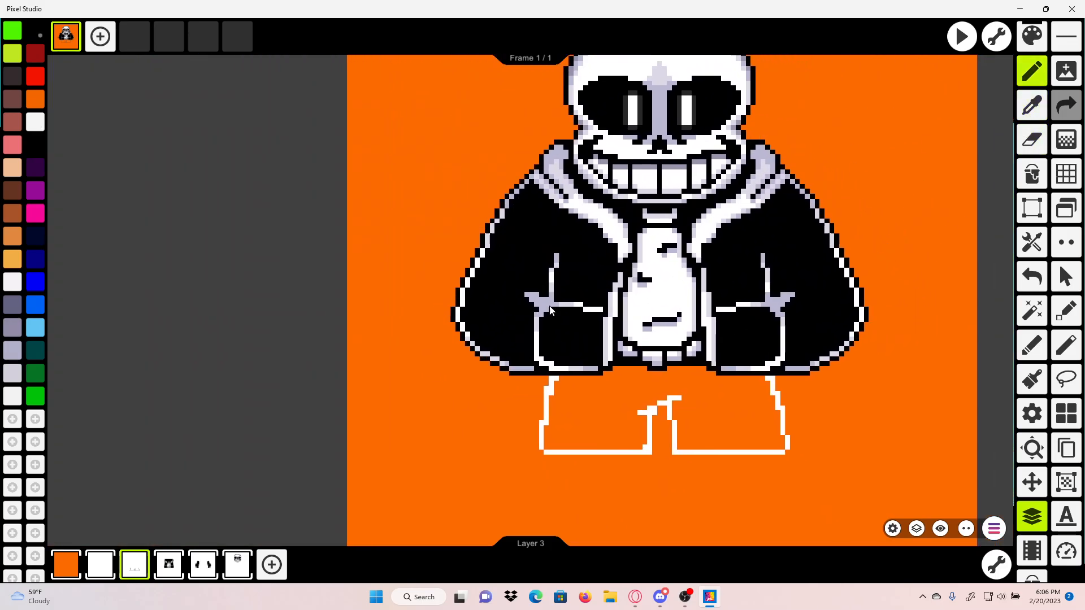
pyautogui.scroll(2, 530, 395)
pyautogui.scroll(-1, 530, 395)
pyautogui.scroll(1, 518, 355)
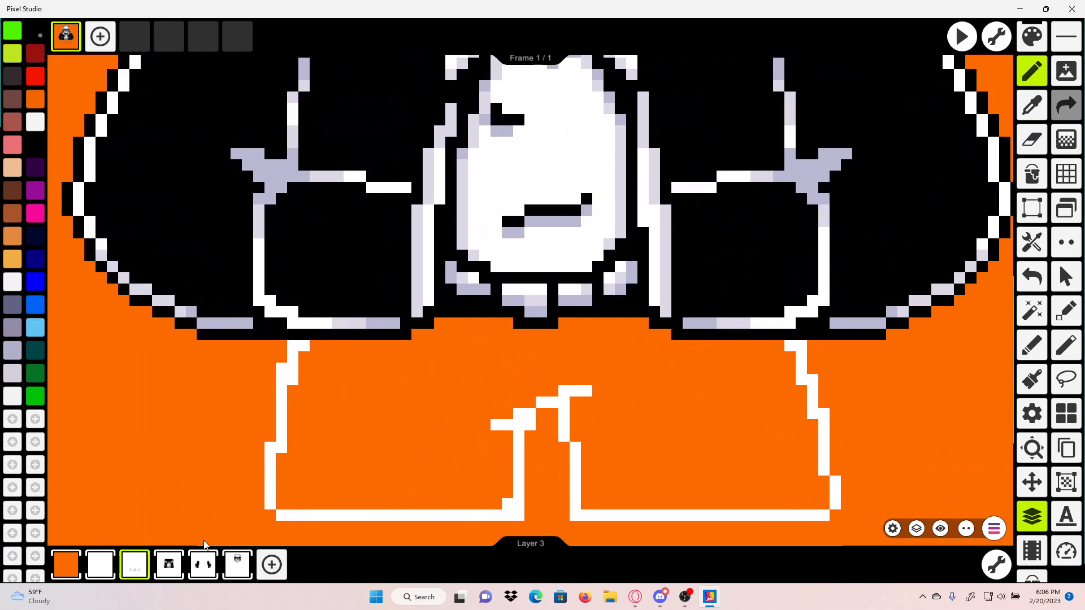
pyautogui.doubleClick(170, 569)
pyautogui.click(132, 569)
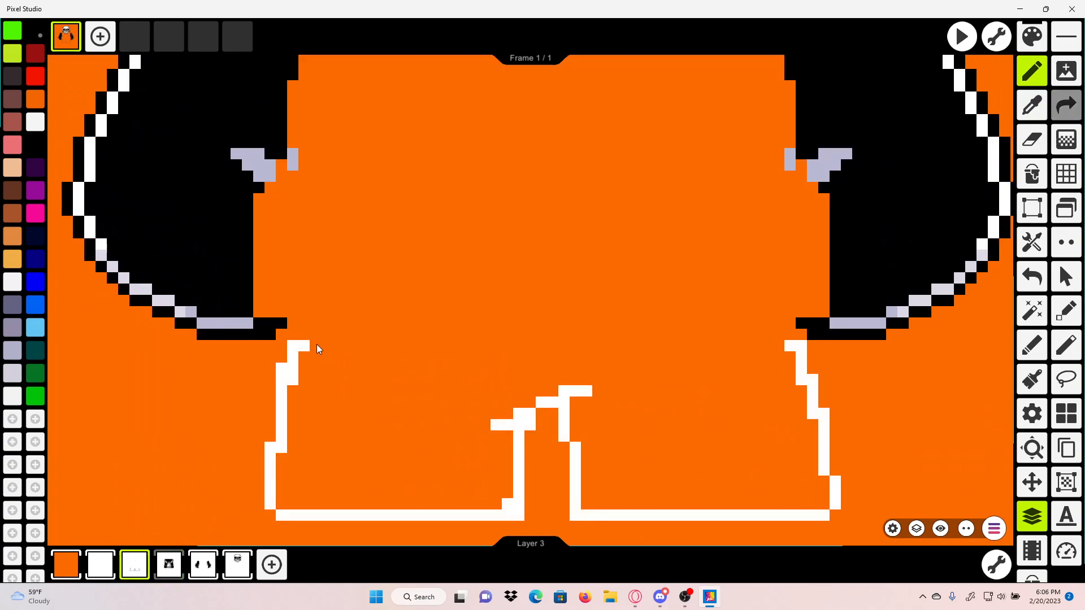
# Step: Close the lower garment's open top with a thick black band and fill its interior with black
pyautogui.moveTo(574, 337)
pyautogui.mouseDown()
pyautogui.moveTo(778, 344)
pyautogui.moveTo(441, 344)
pyautogui.mouseUp()
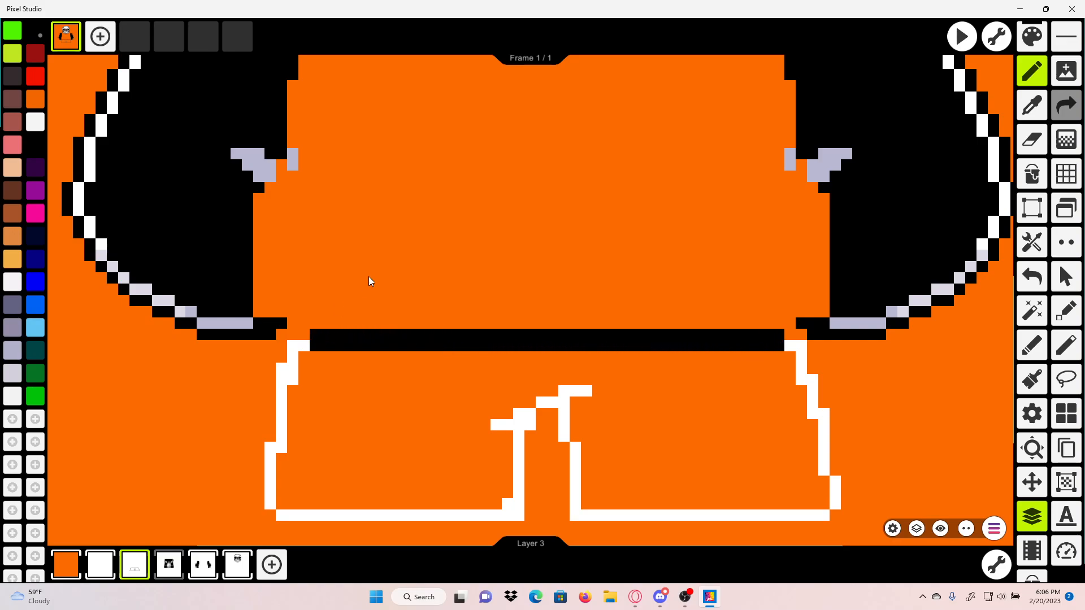
pyautogui.moveTo(328, 321); pyautogui.dragTo(737, 317)
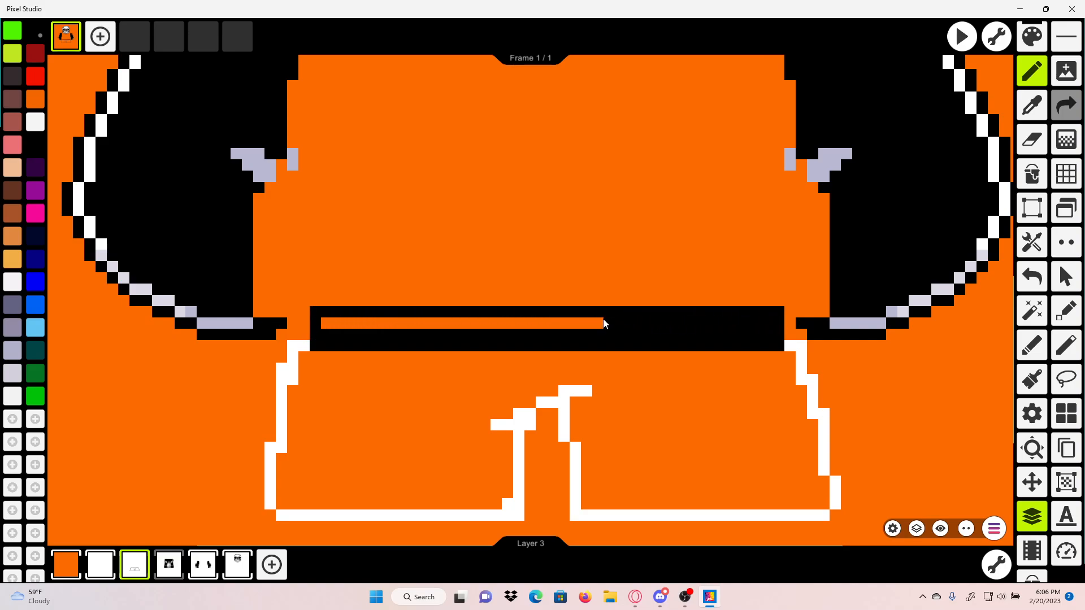
pyautogui.moveTo(443, 229); pyautogui.dragTo(482, 168)
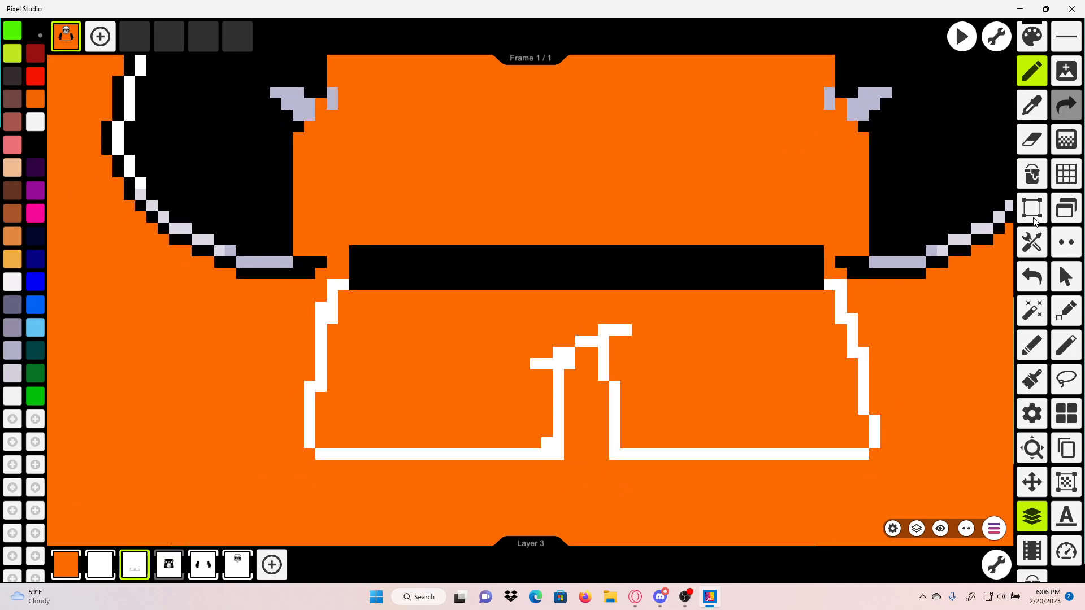
pyautogui.click(1024, 180)
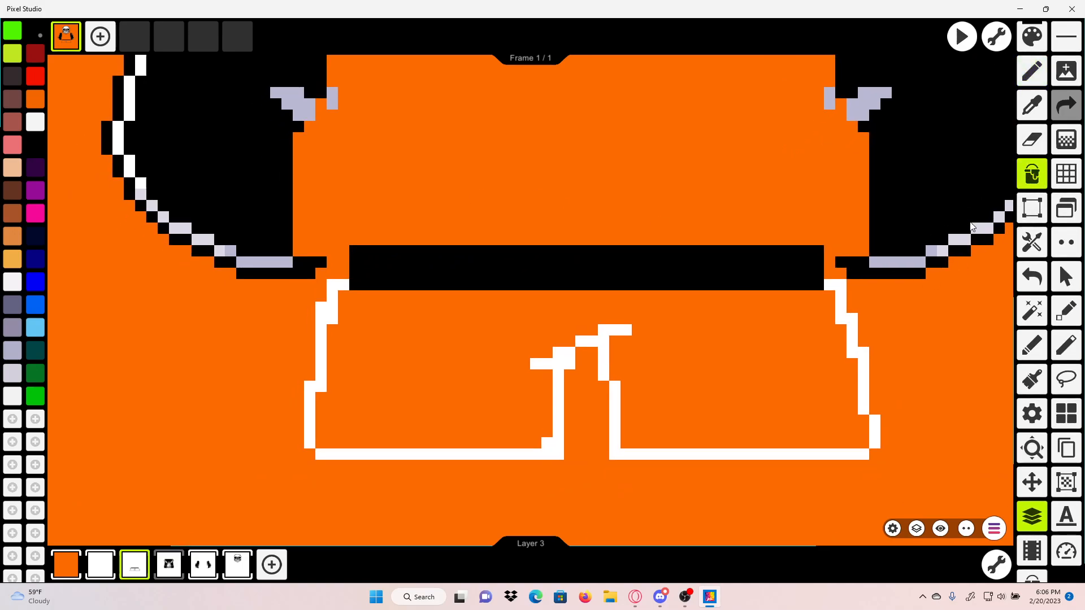
pyautogui.click(799, 347)
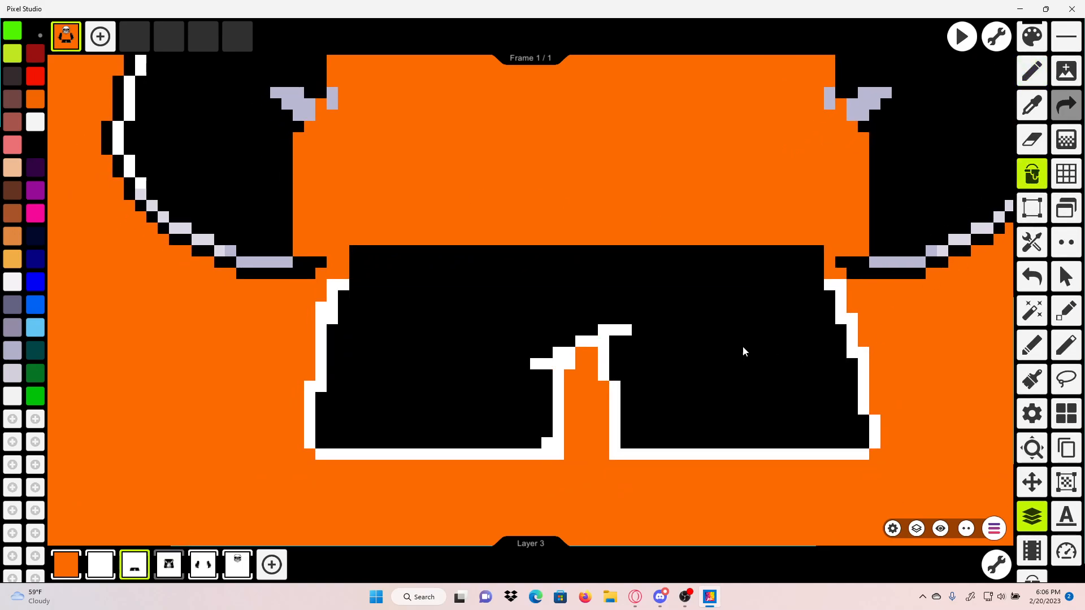
# Step: Show the torso layer again and return to Layer 3
pyautogui.click(175, 556)
pyautogui.click(135, 564)
pyautogui.moveTo(613, 277); pyautogui.dragTo(577, 328)
pyautogui.scroll(-3, 577, 327)
pyautogui.scroll(3, 848, 228)
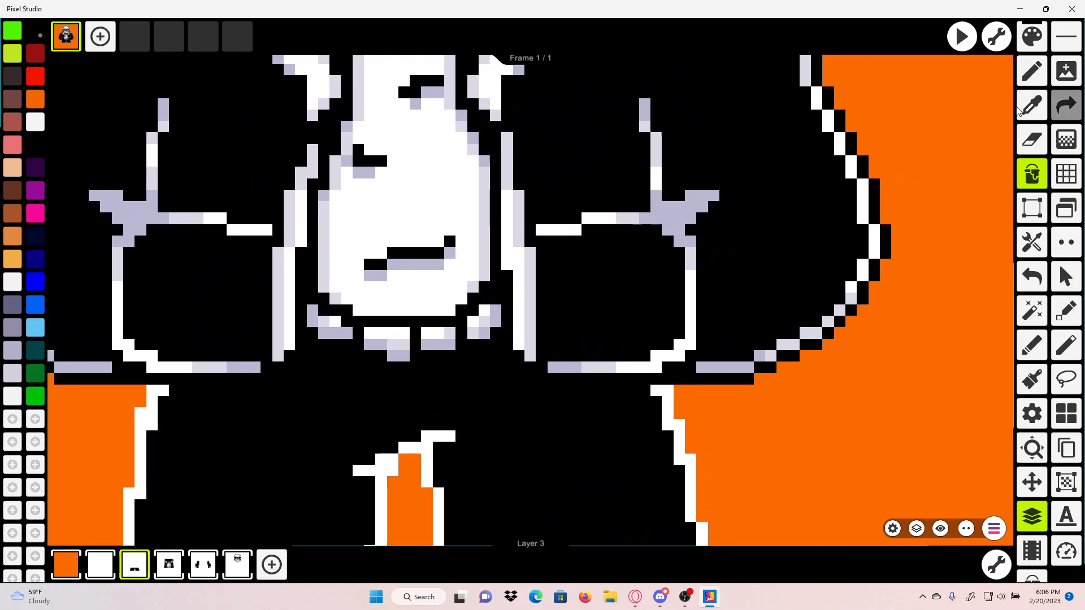
# Step: Trace a black outline outside the right leg's outer side and bottom edge, undoing the misplaced bottom stroke
pyautogui.click(1032, 70)
pyautogui.scroll(4, 707, 339)
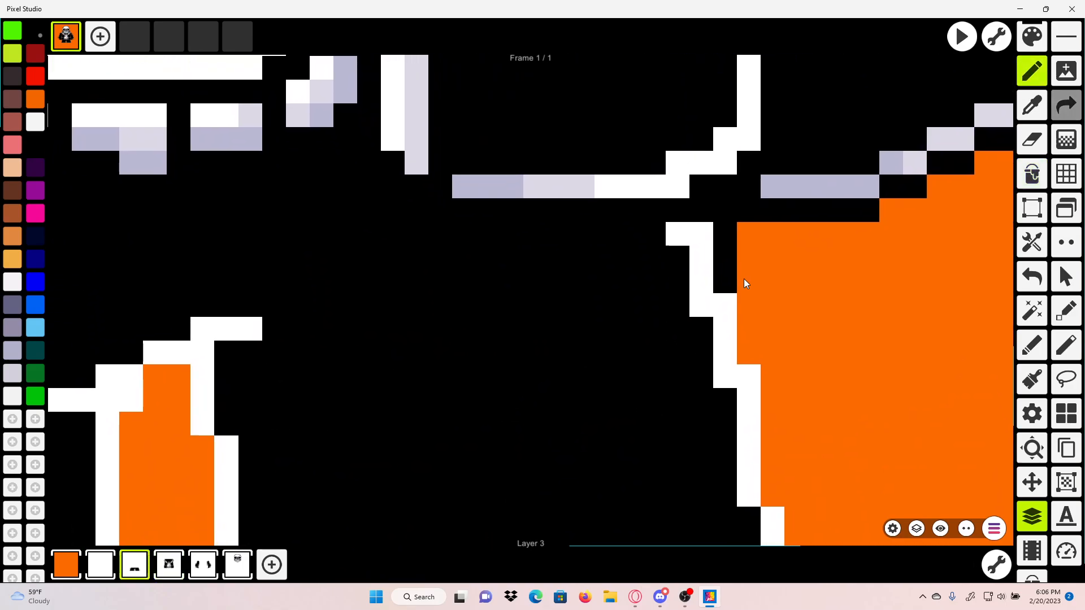
pyautogui.moveTo(745, 281)
pyautogui.mouseDown()
pyautogui.moveTo(751, 350)
pyautogui.moveTo(724, 262)
pyautogui.moveTo(737, 271)
pyautogui.moveTo(747, 400)
pyautogui.moveTo(855, 307)
pyautogui.mouseUp()
pyautogui.moveTo(853, 398)
pyautogui.mouseDown()
pyautogui.moveTo(923, 395)
pyautogui.moveTo(505, 411)
pyautogui.moveTo(387, 403)
pyautogui.mouseUp()
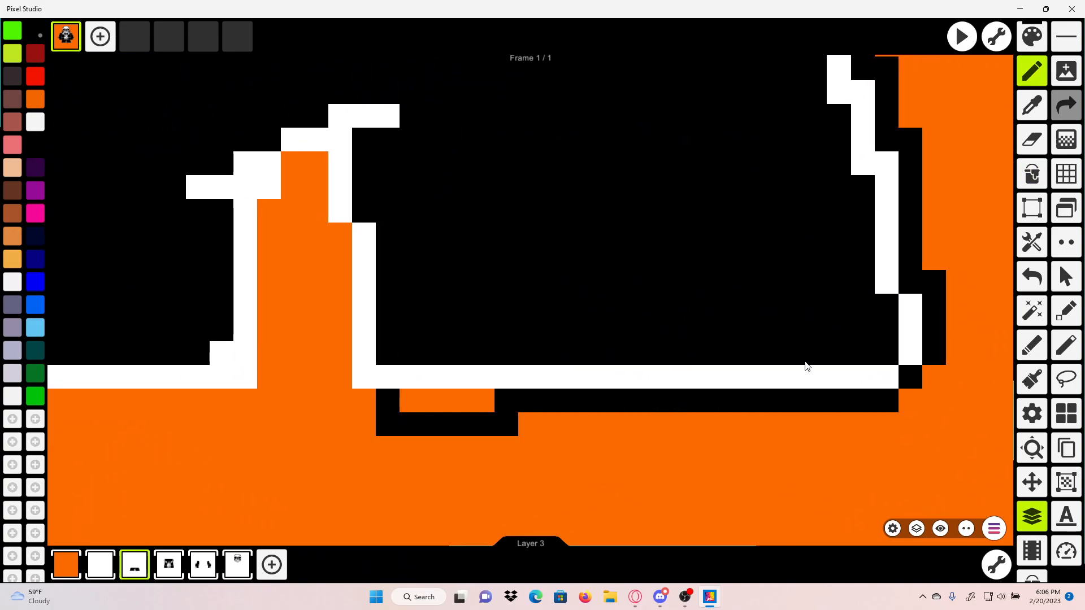
pyautogui.click(1031, 278)
pyautogui.moveTo(904, 401)
pyautogui.mouseDown()
pyautogui.moveTo(355, 395)
pyautogui.moveTo(470, 448)
pyautogui.moveTo(437, 421)
pyautogui.moveTo(435, 280)
pyautogui.mouseUp()
# Step: Continue the black outline around the inside of the leg gap and along the inner part of the left leg's bottom edge
pyautogui.moveTo(540, 356); pyautogui.dragTo(639, 402)
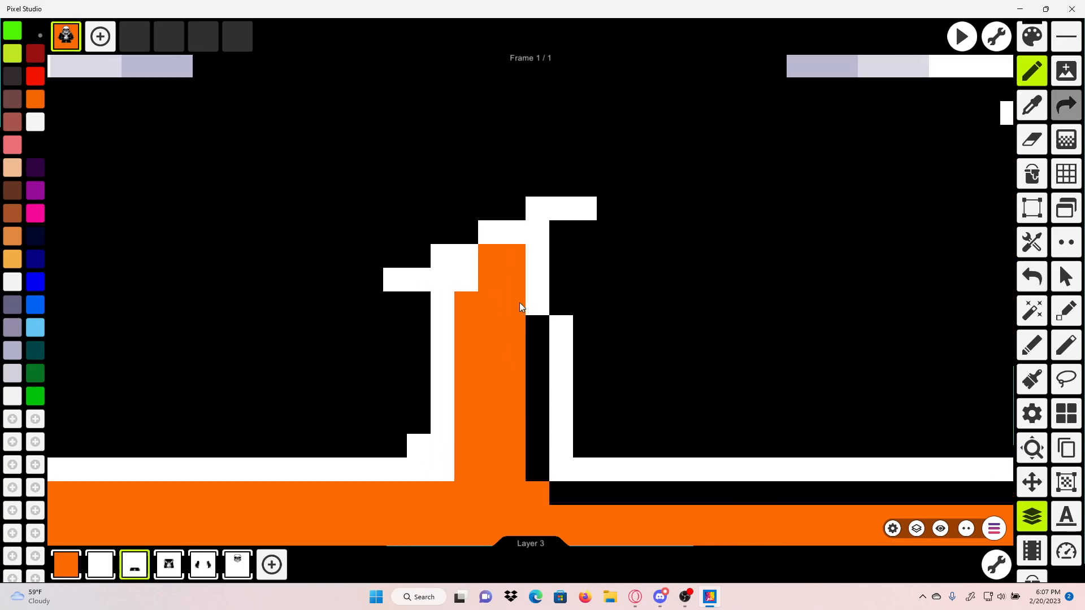
pyautogui.moveTo(500, 266)
pyautogui.mouseDown()
pyautogui.moveTo(468, 374)
pyautogui.moveTo(484, 405)
pyautogui.moveTo(645, 277)
pyautogui.mouseUp()
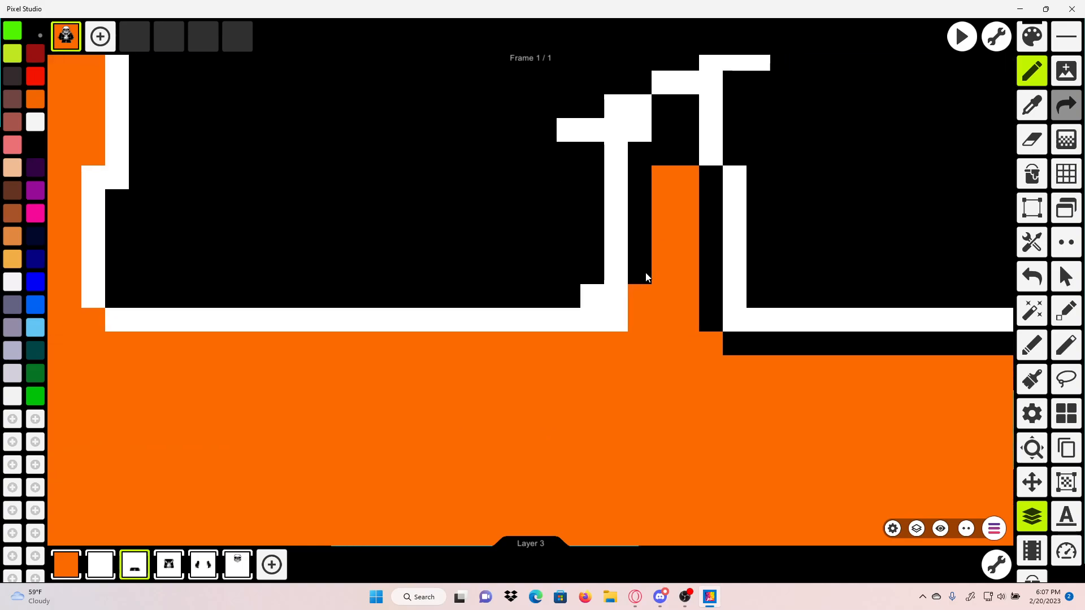
pyautogui.moveTo(618, 340); pyautogui.dragTo(426, 341)
pyautogui.scroll(-5, 554, 333)
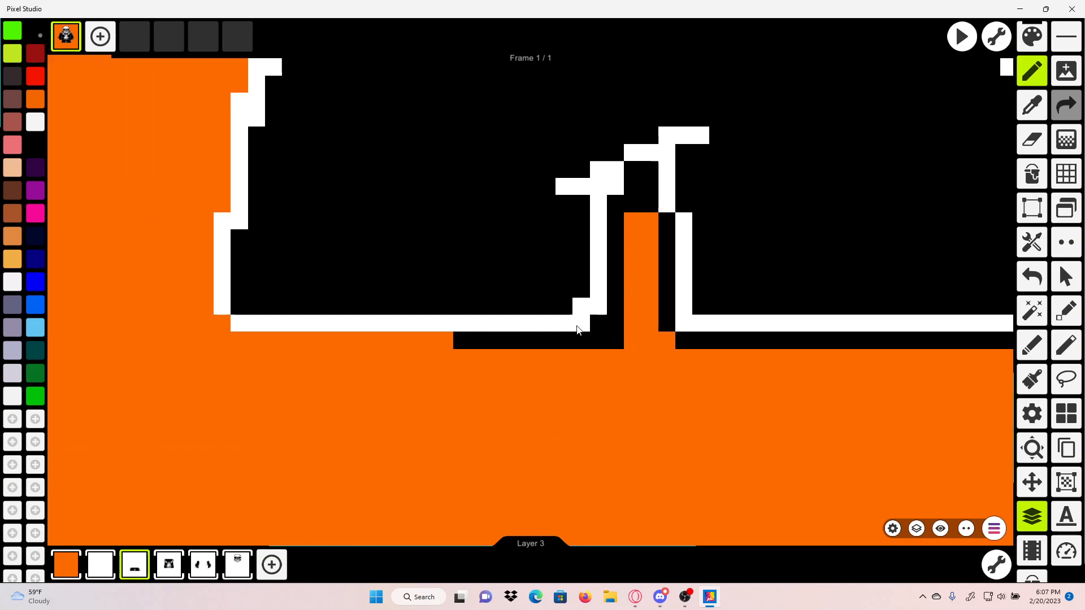
# Step: Round the legs' lower inner corners by blackening the corner pixels and erasing the protruding outline pixel
pyautogui.moveTo(636, 342)
pyautogui.mouseDown()
pyautogui.moveTo(708, 365)
pyautogui.moveTo(815, 377)
pyautogui.mouseUp()
pyautogui.click(729, 350)
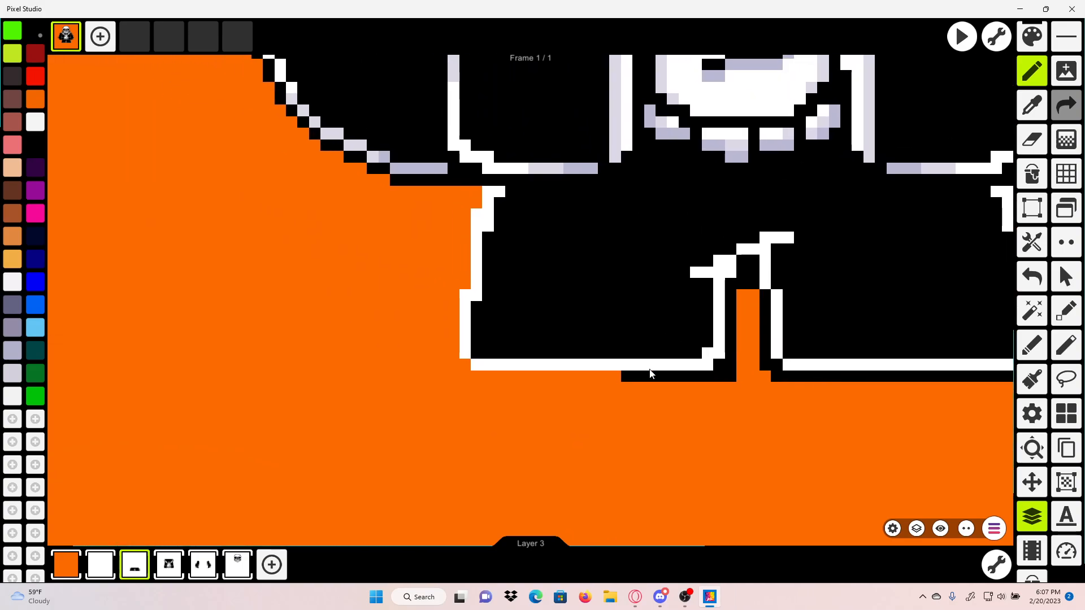
pyautogui.scroll(4, 644, 372)
pyautogui.moveTo(643, 372)
pyautogui.mouseDown()
pyautogui.moveTo(809, 369)
pyautogui.moveTo(675, 373)
pyautogui.mouseUp()
pyautogui.click(1032, 141)
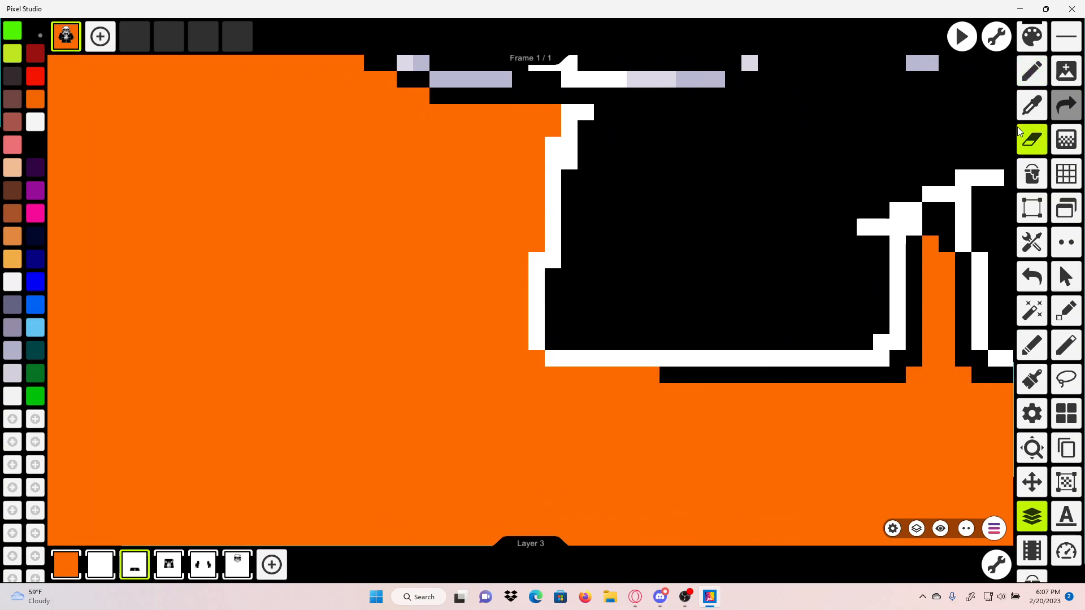
pyautogui.click(1025, 79)
pyautogui.scroll(3, 802, 284)
pyautogui.moveTo(640, 291)
pyautogui.mouseDown()
pyautogui.moveTo(803, 283)
pyautogui.moveTo(565, 336)
pyautogui.mouseUp()
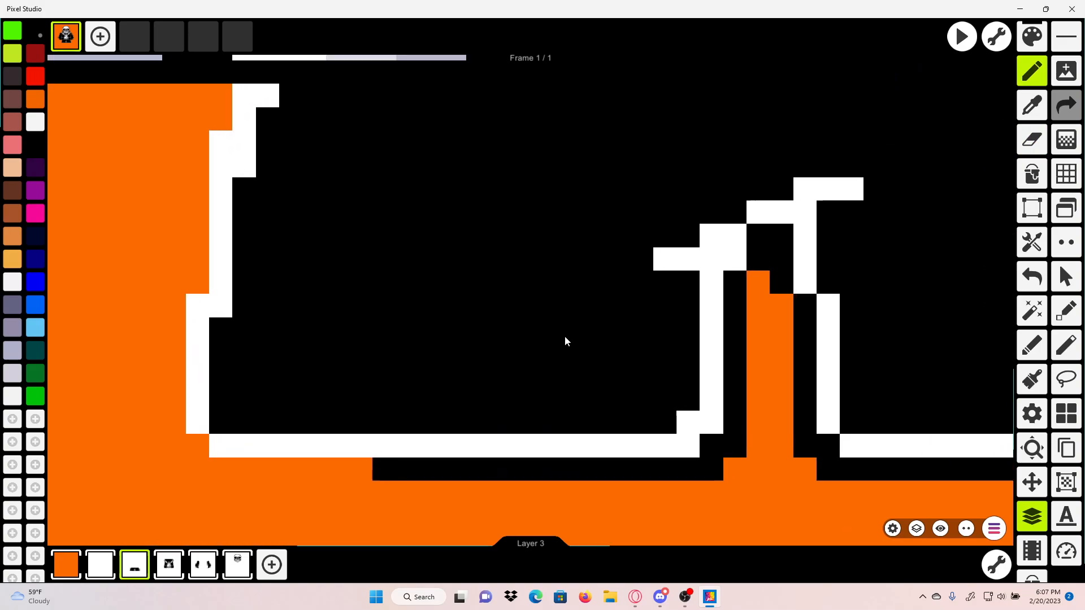
# Step: Continue the black outline along the rest of the left leg's bottom edge and up its outer side to the jacket
pyautogui.scroll(-3, 752, 281)
pyautogui.moveTo(752, 280); pyautogui.dragTo(911, 263)
pyautogui.scroll(2, 734, 333)
pyautogui.moveTo(596, 426); pyautogui.dragTo(419, 426)
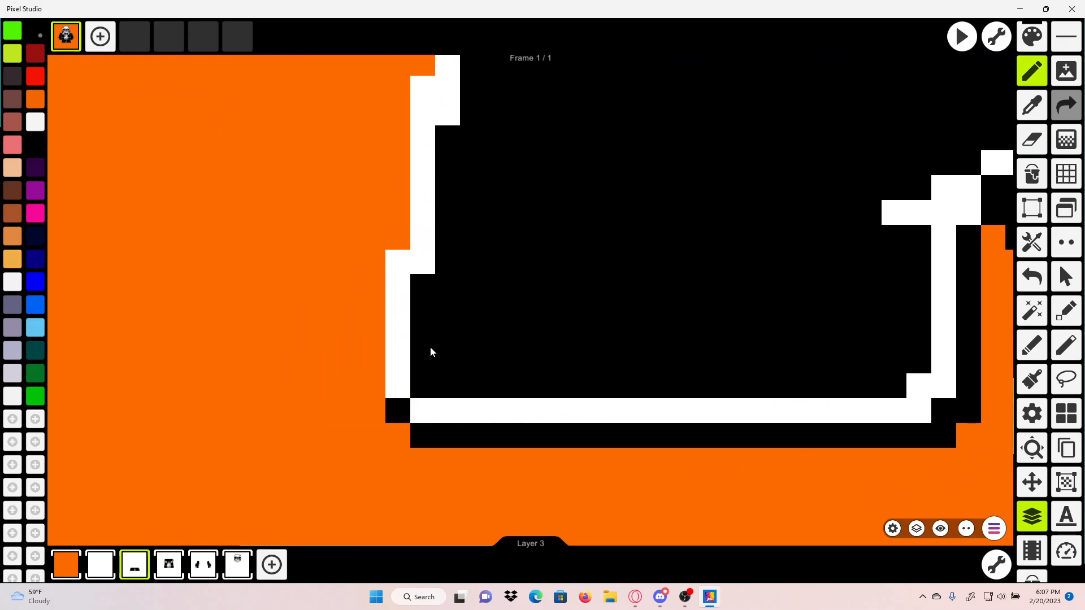
pyautogui.moveTo(368, 263); pyautogui.dragTo(374, 387)
pyautogui.moveTo(393, 221)
pyautogui.mouseDown()
pyautogui.moveTo(384, 402)
pyautogui.moveTo(382, 313)
pyautogui.mouseUp()
pyautogui.scroll(-3, 411, 236)
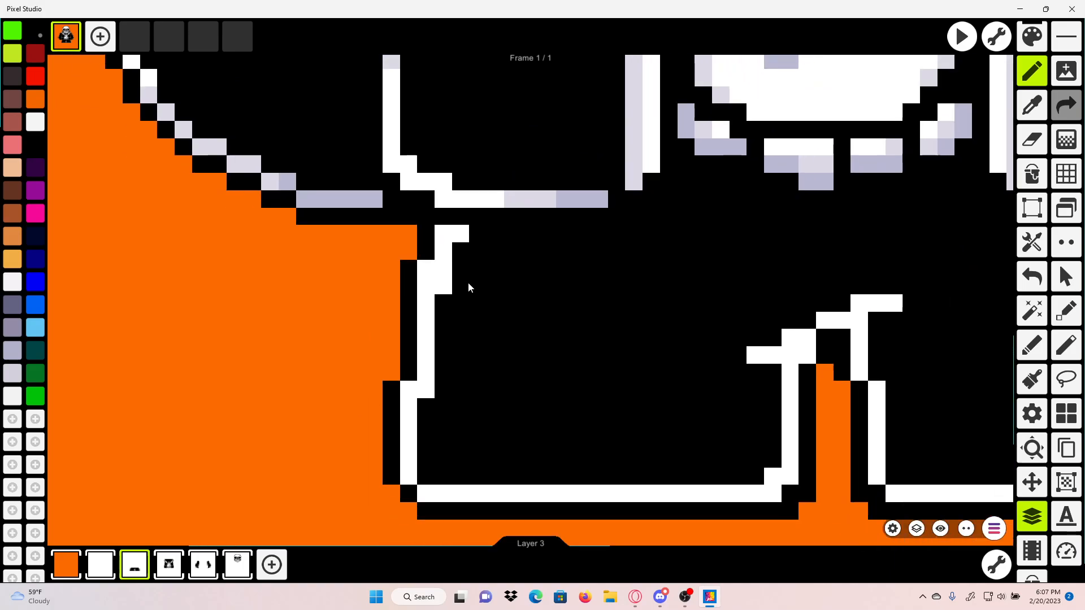
# Step: Pick the outline's white and draw a slanted 4x15 pixel line down the left leg with the Line tool
pyautogui.scroll(2, 653, 265)
pyautogui.click(1043, 97)
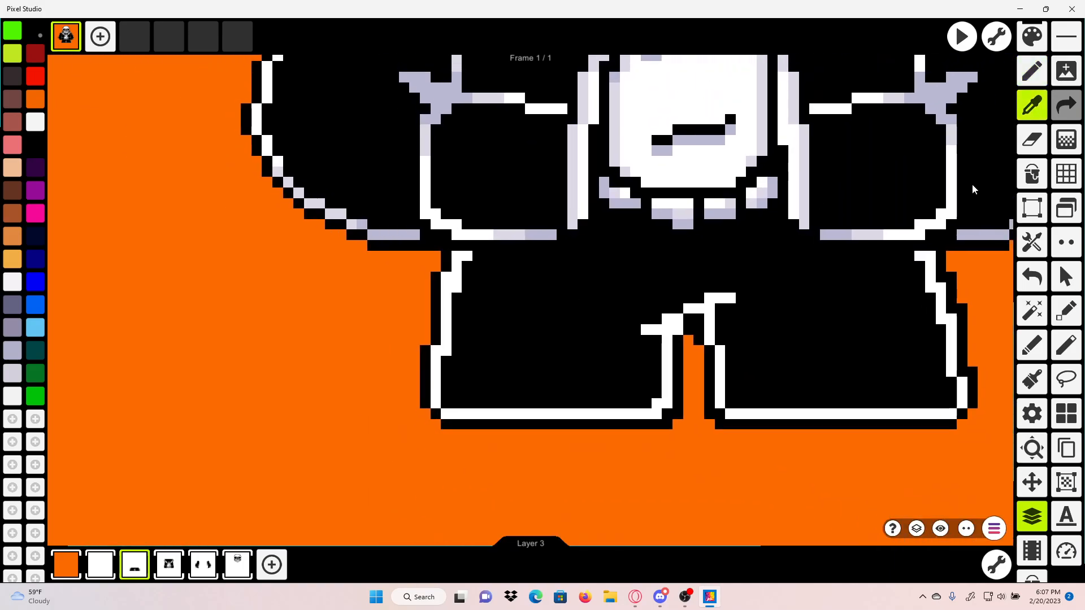
pyautogui.click(933, 257)
pyautogui.click(1068, 42)
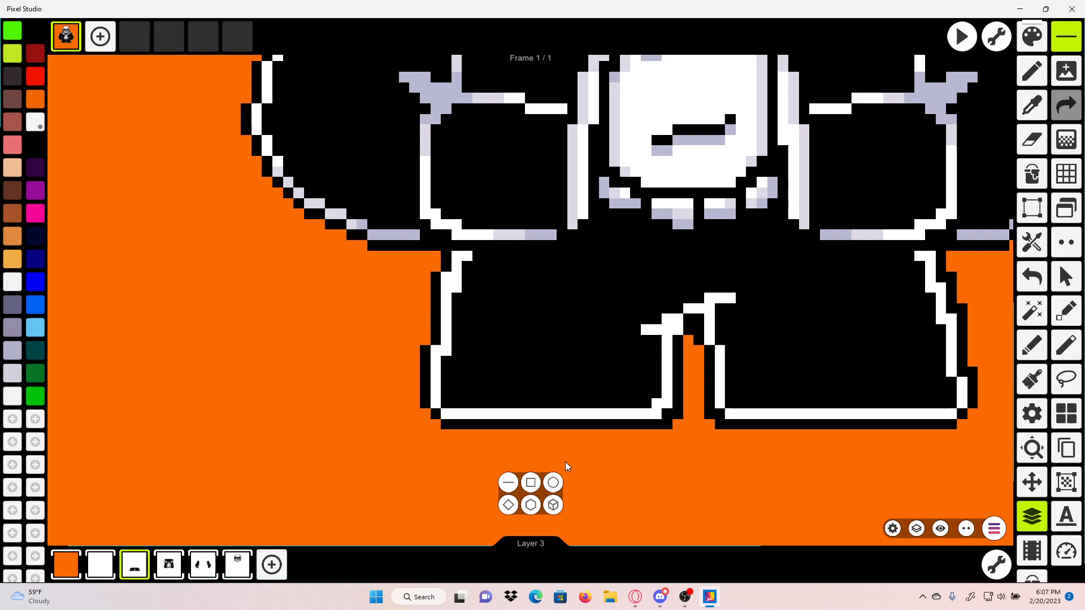
pyautogui.click(507, 481)
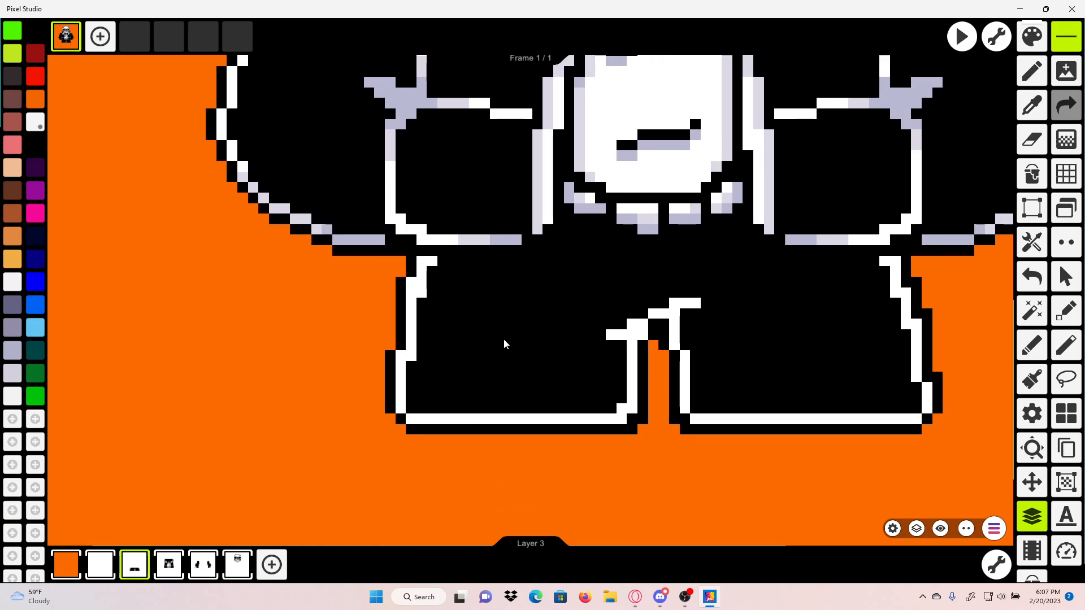
pyautogui.scroll(1, 505, 345)
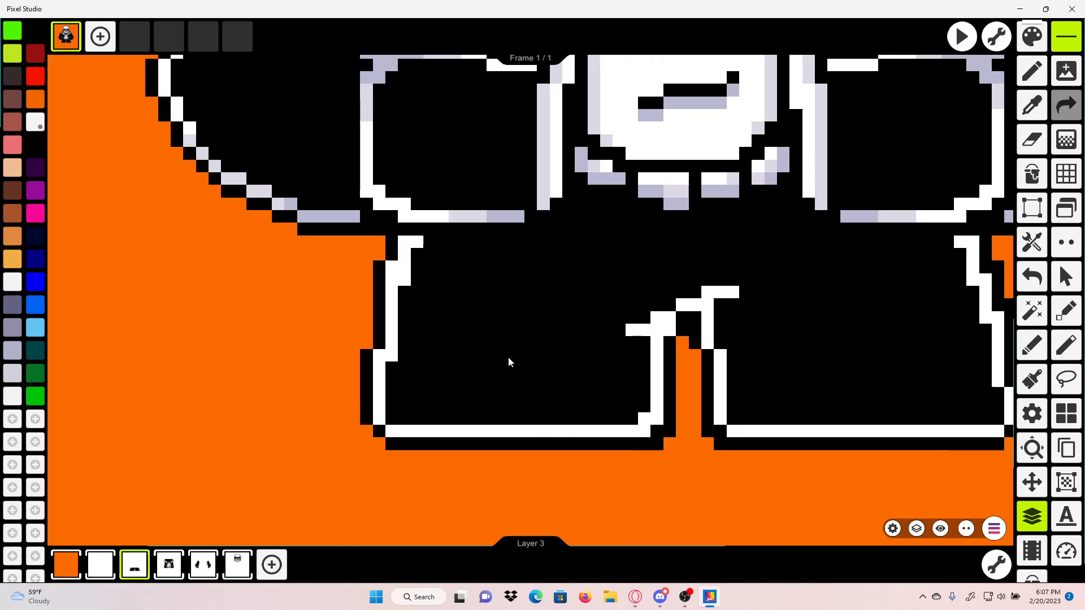
pyautogui.scroll(2, 508, 361)
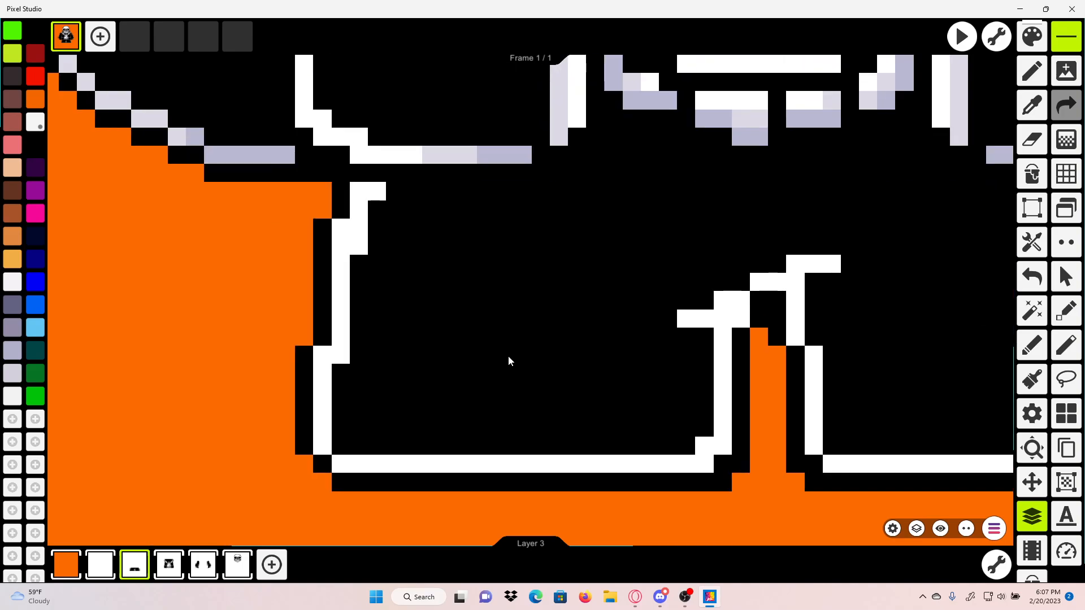
pyautogui.moveTo(388, 274); pyautogui.dragTo(342, 534)
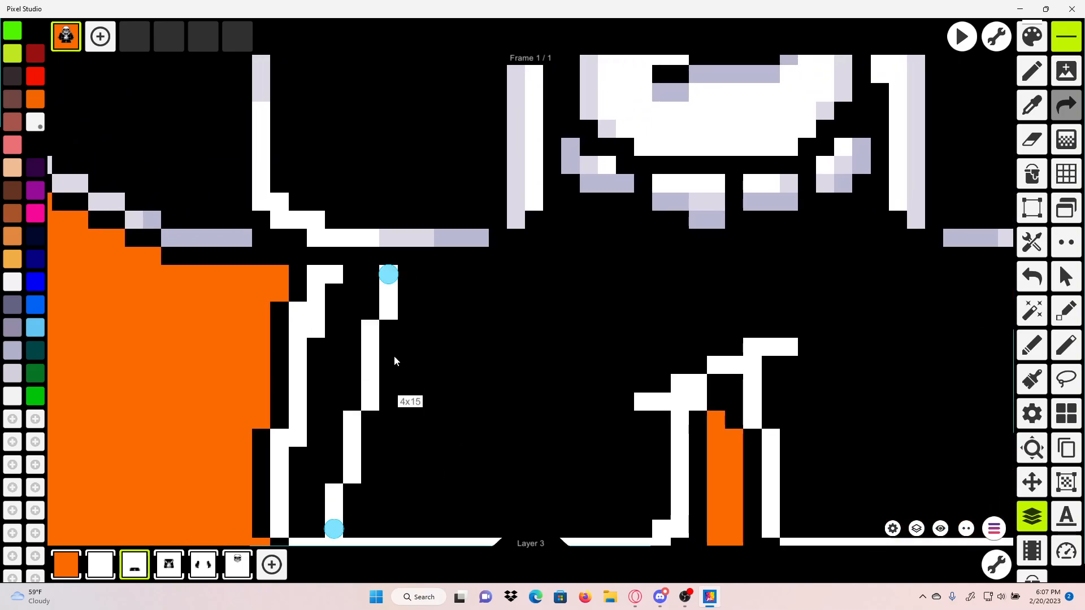
pyautogui.scroll(3, 449, 358)
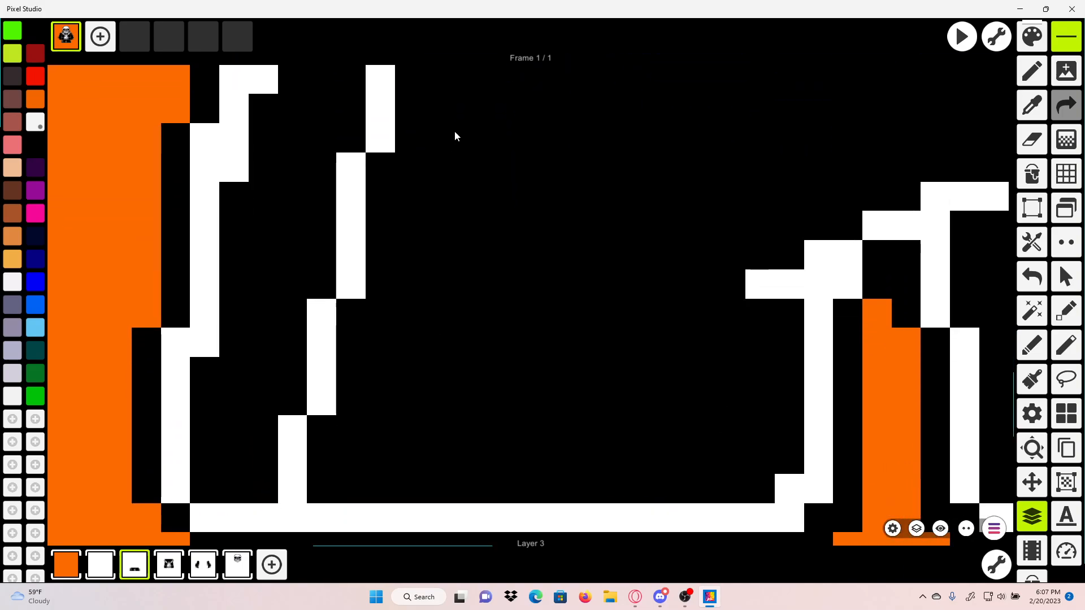
# Step: Draw a second slanted white line parallel to it, join their upper ends, and fill the stripe with white
pyautogui.moveTo(458, 98); pyautogui.dragTo(373, 486)
pyautogui.moveTo(624, 351); pyautogui.dragTo(624, 445)
pyautogui.click(1032, 72)
pyautogui.scroll(-2, 452, 190)
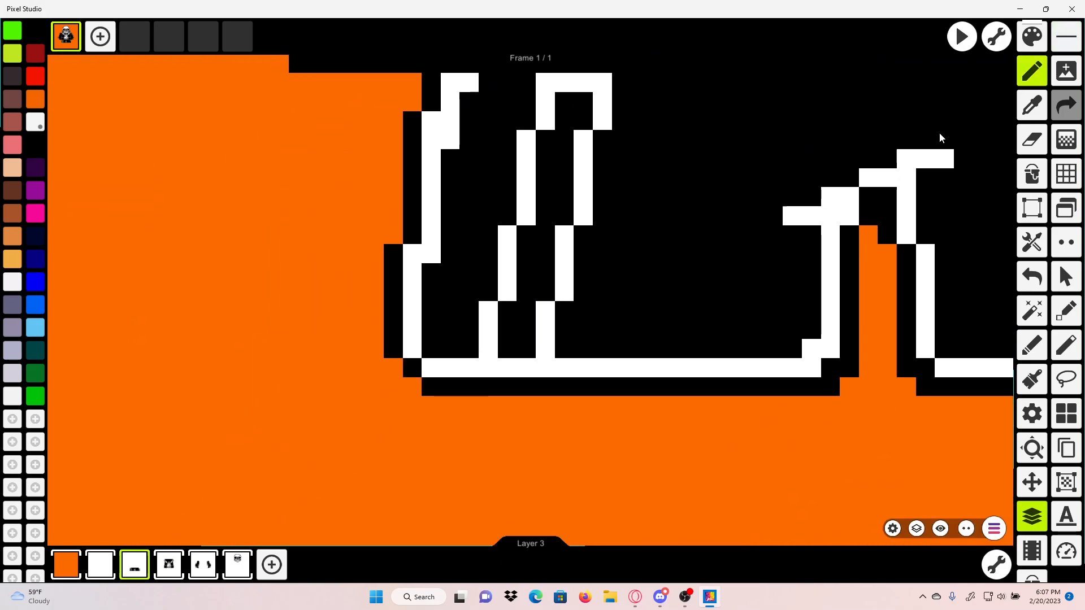
pyautogui.click(1032, 173)
pyautogui.click(565, 165)
pyautogui.scroll(-3, 565, 167)
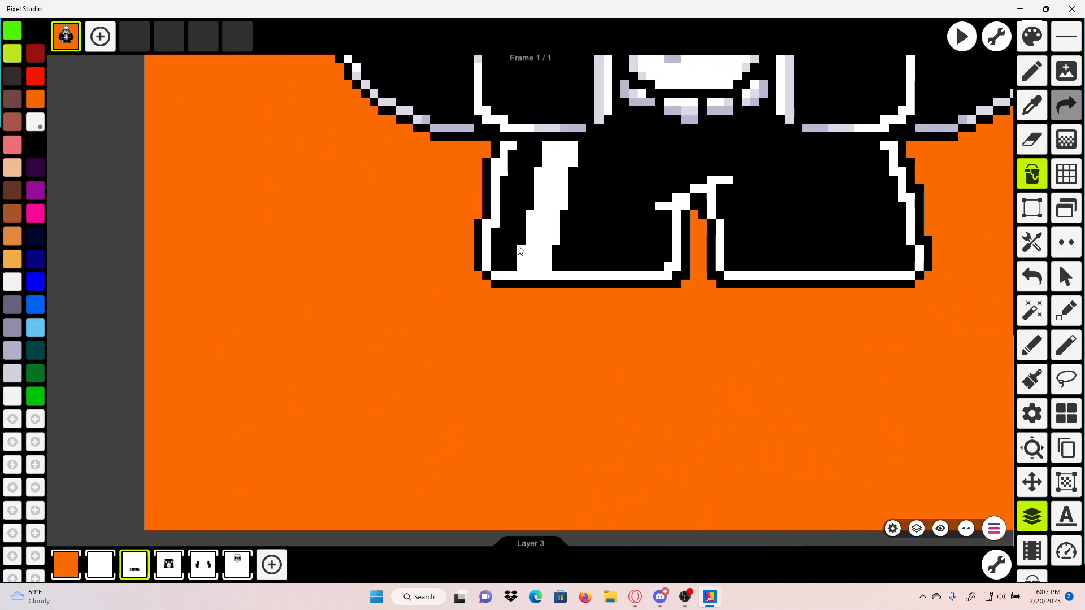
# Step: Trim the left stripe's outer edge by painting its protruding corner pixels black
pyautogui.moveTo(801, 71); pyautogui.dragTo(736, 175)
pyautogui.scroll(2, 658, 215)
pyautogui.moveTo(657, 218); pyautogui.dragTo(702, 204)
pyautogui.click(1032, 139)
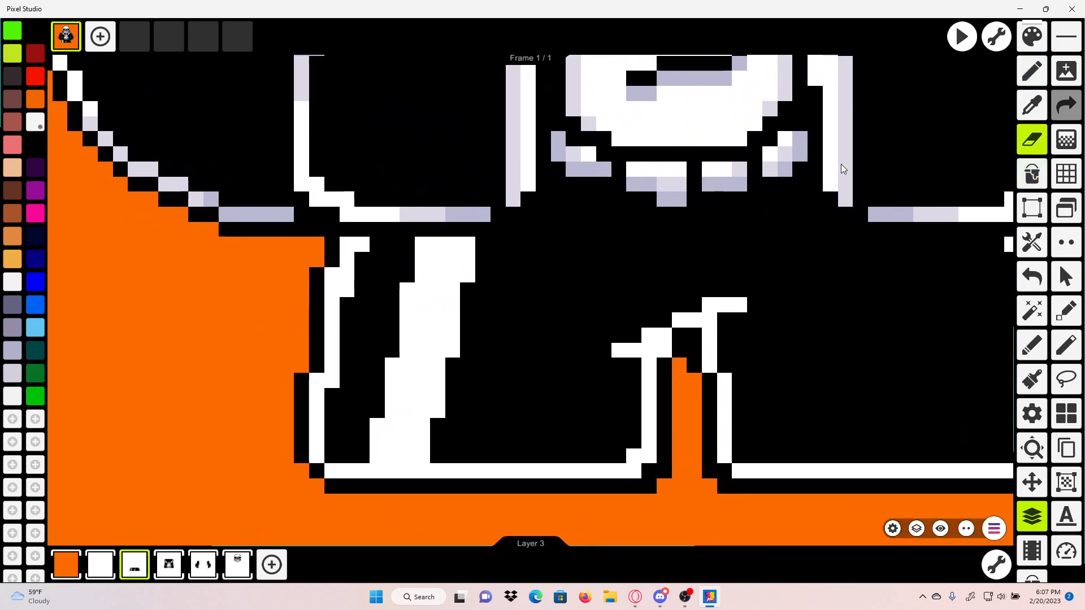
pyautogui.click(1030, 107)
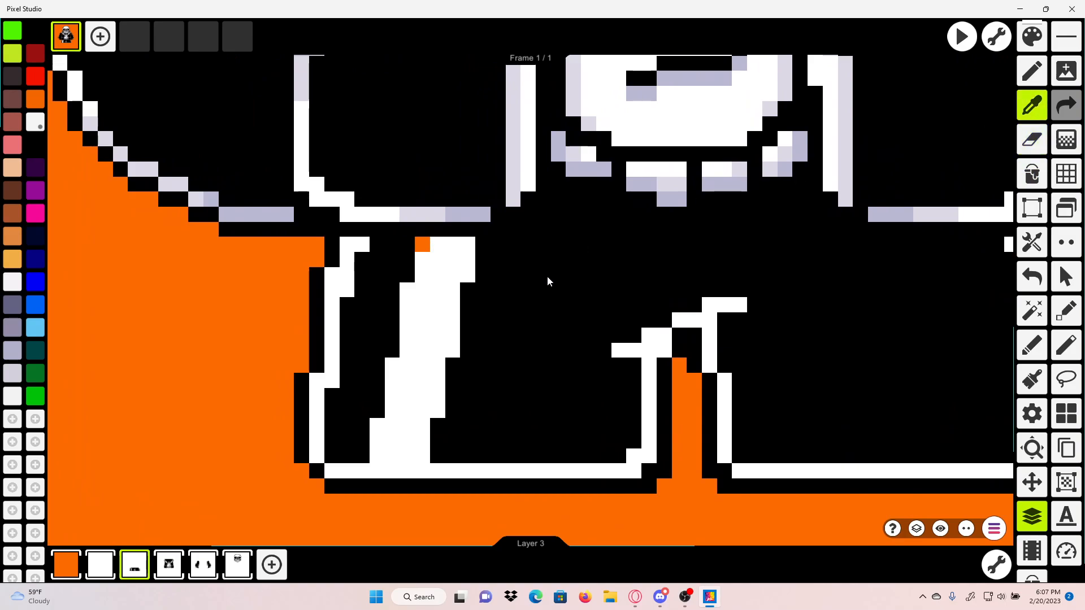
pyautogui.click(547, 279)
pyautogui.click(425, 247)
pyautogui.click(1037, 72)
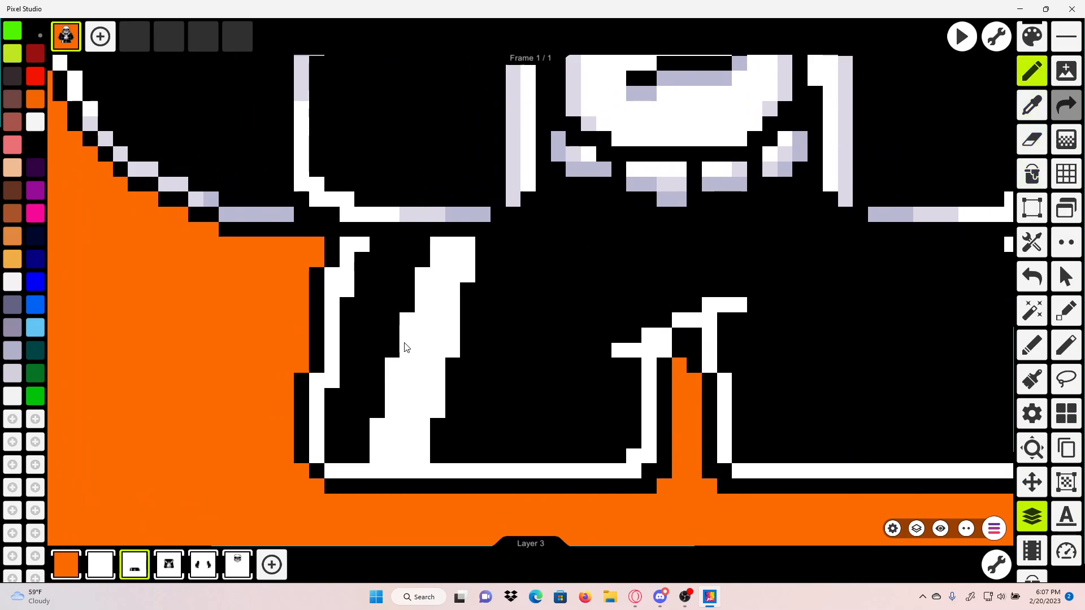
pyautogui.moveTo(407, 320); pyautogui.dragTo(391, 373)
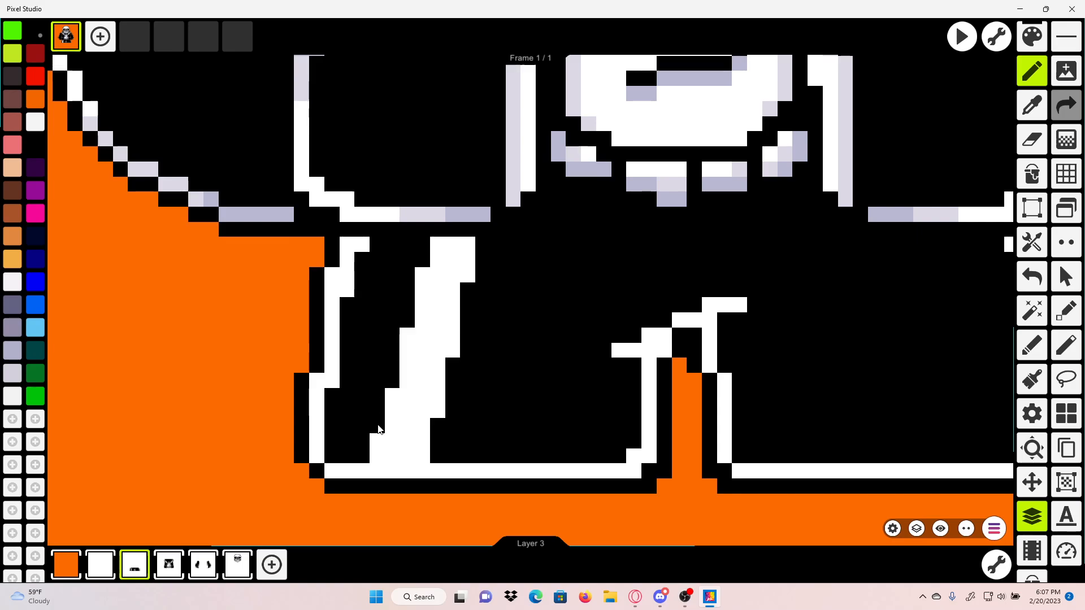
pyautogui.scroll(-5, 450, 384)
pyautogui.scroll(4, 451, 371)
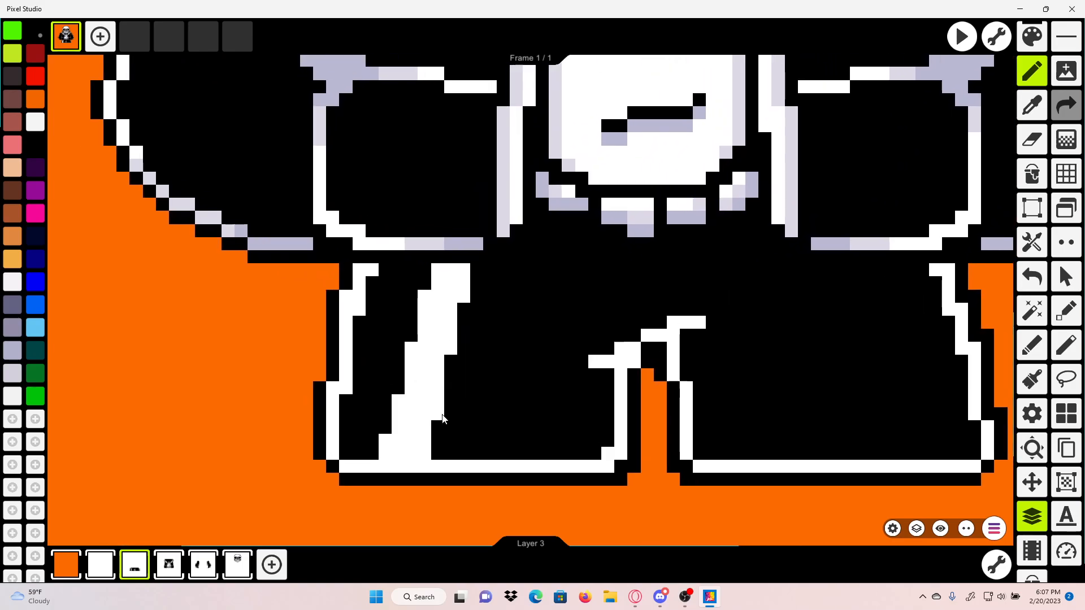
pyautogui.scroll(-3, 524, 347)
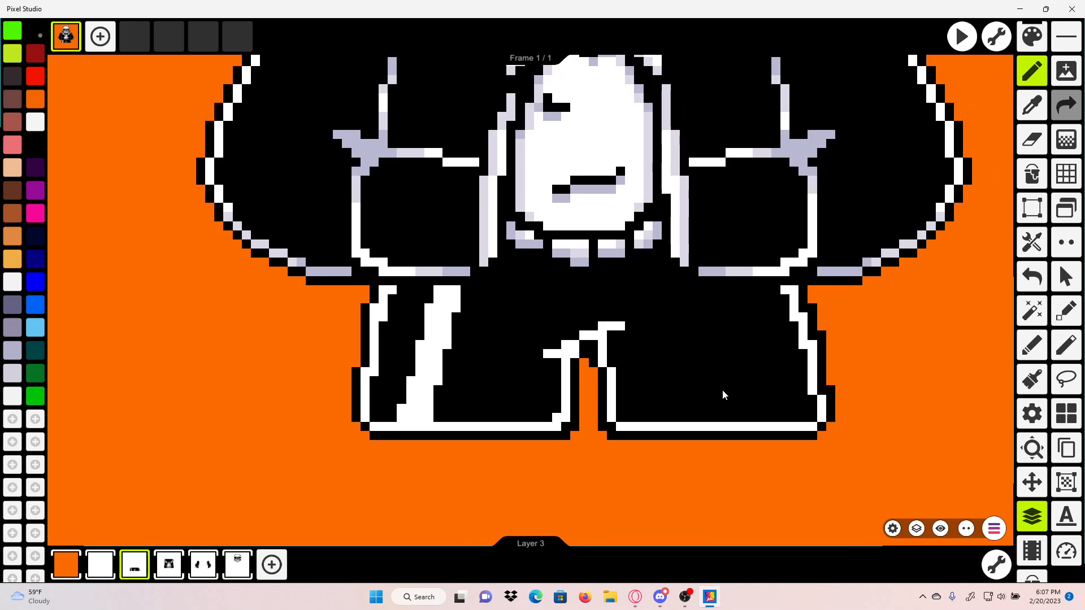
# Step: Set the colour to white and draw a slanted 4x15 pixel line down the right leg with the Line tool
pyautogui.click(1066, 36)
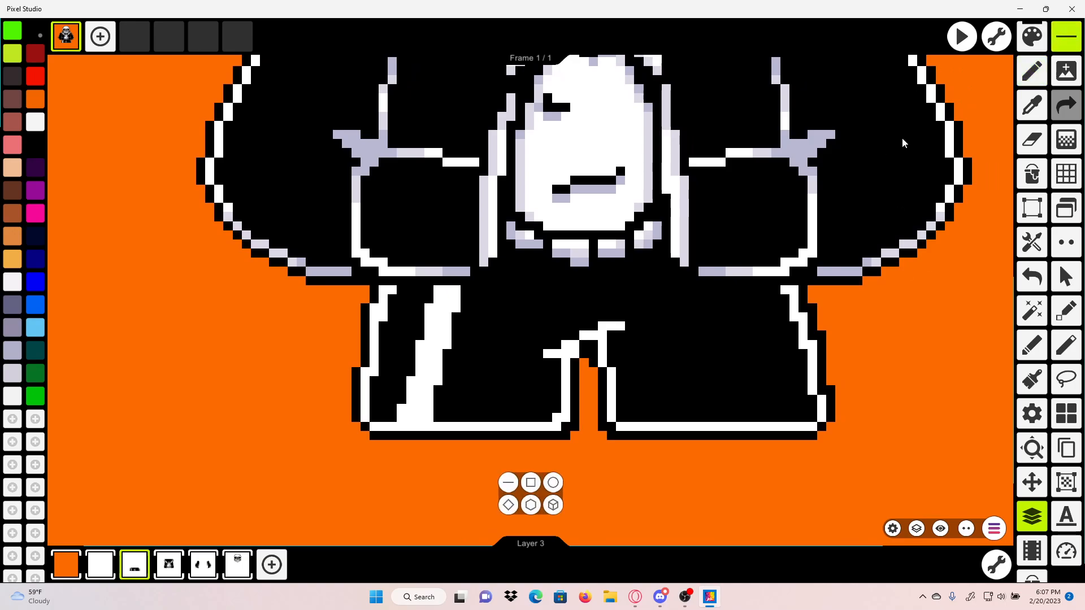
pyautogui.click(1019, 41)
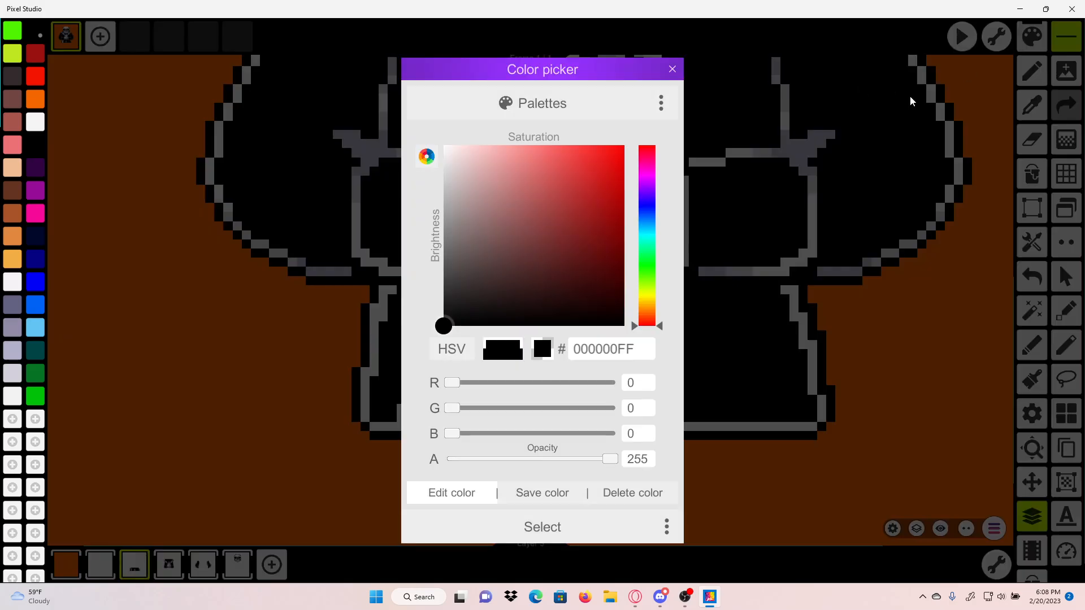
pyautogui.moveTo(492, 164); pyautogui.dragTo(356, 92)
pyautogui.click(593, 522)
pyautogui.moveTo(608, 413); pyautogui.dragTo(596, 412)
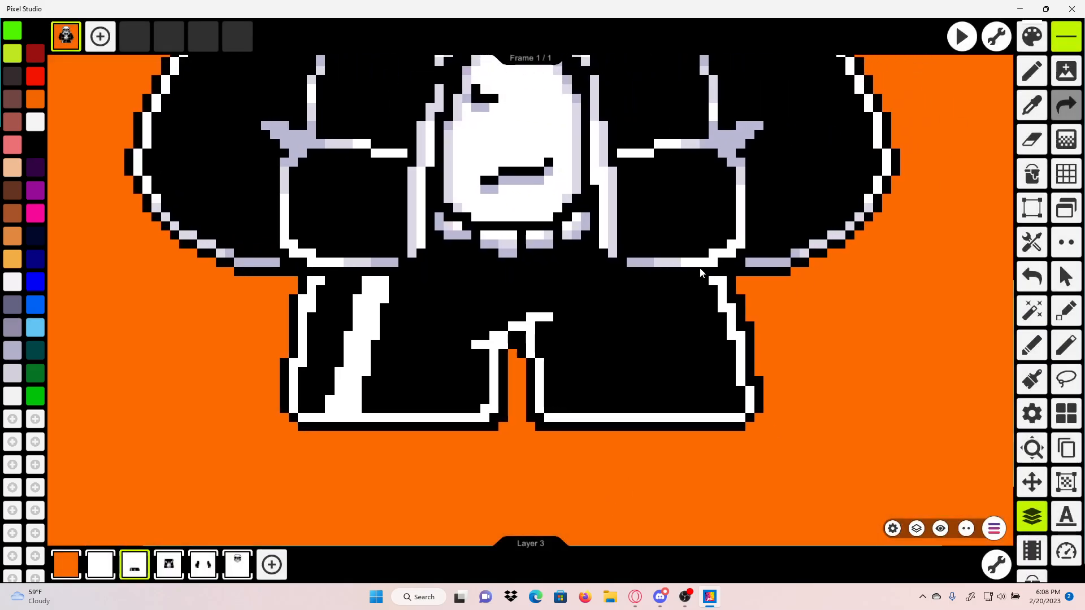
pyautogui.moveTo(685, 281)
pyautogui.mouseDown()
pyautogui.moveTo(731, 415)
pyautogui.moveTo(703, 384)
pyautogui.moveTo(696, 408)
pyautogui.mouseUp()
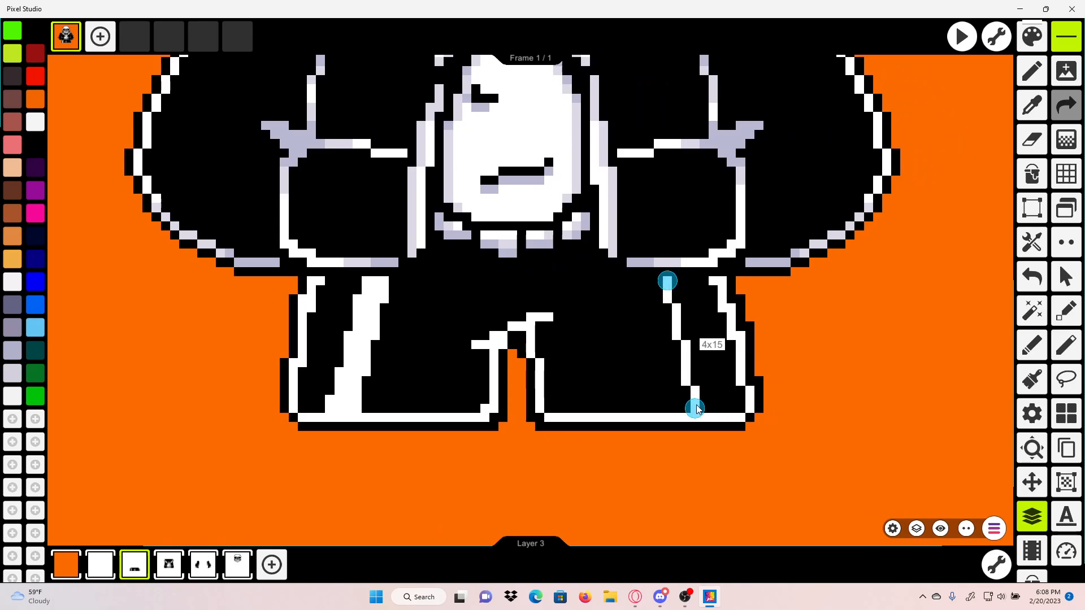
# Step: Add two more parallel white lines beside it on the right leg and fill the gaps into a solid stripe
pyautogui.scroll(2, 719, 323)
pyautogui.moveTo(685, 266); pyautogui.dragTo(735, 450)
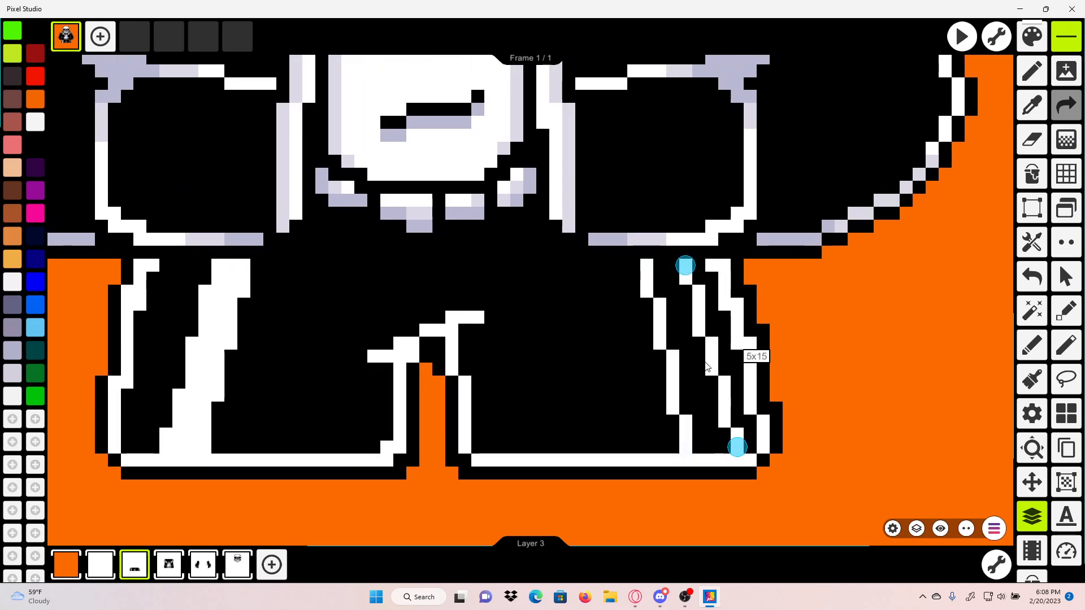
pyautogui.moveTo(706, 366); pyautogui.dragTo(642, 362)
pyautogui.scroll(2, 676, 309)
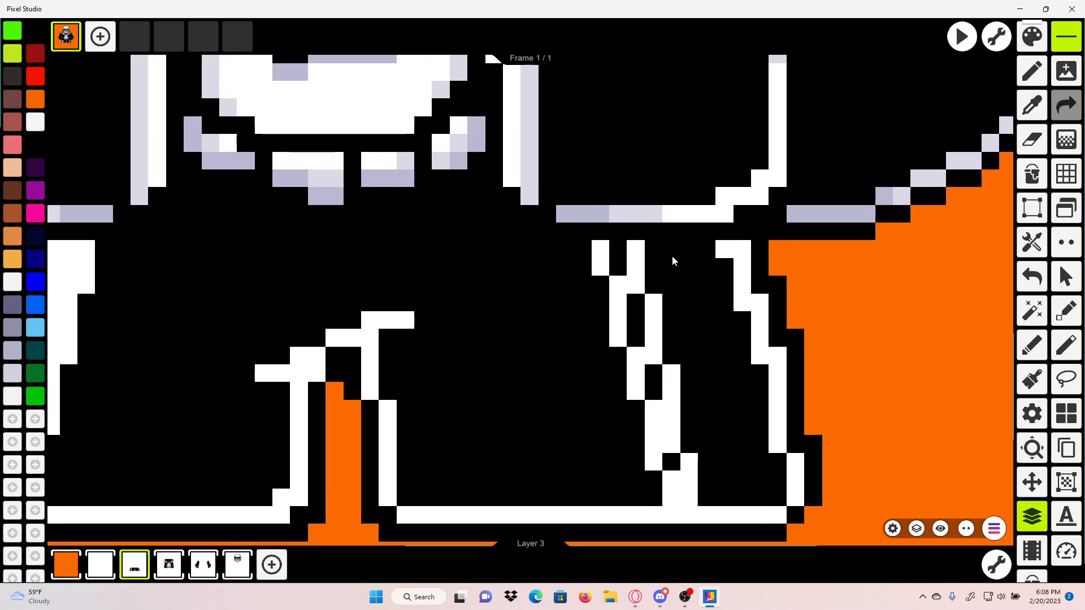
pyautogui.moveTo(673, 261); pyautogui.dragTo(723, 499)
pyautogui.click(1032, 71)
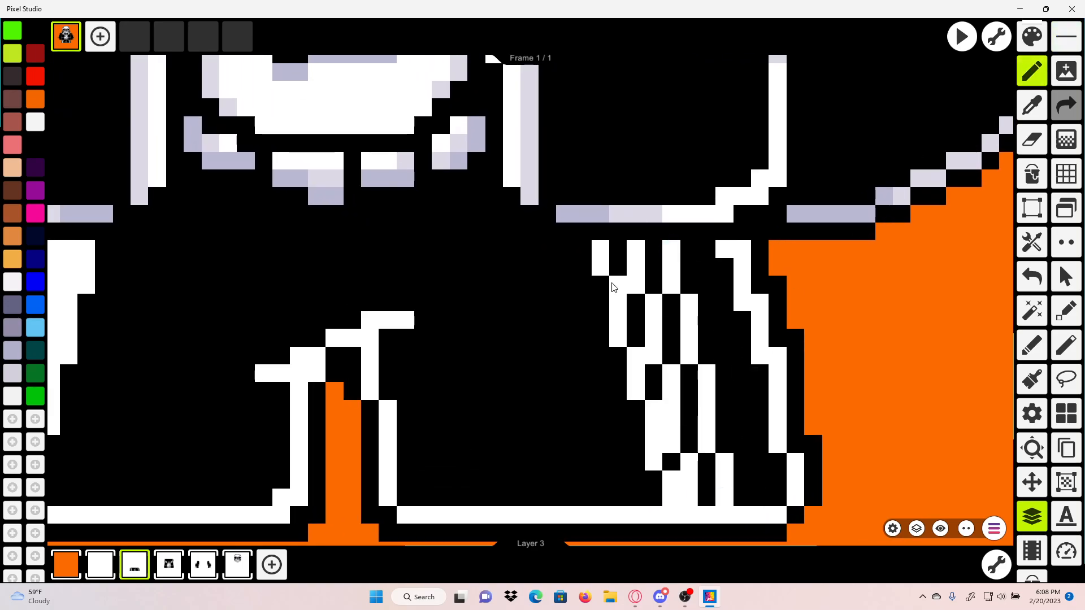
pyautogui.moveTo(613, 287)
pyautogui.mouseDown()
pyautogui.moveTo(627, 242)
pyautogui.moveTo(643, 314)
pyautogui.moveTo(670, 316)
pyautogui.moveTo(667, 355)
pyautogui.mouseUp()
pyautogui.moveTo(668, 353)
pyautogui.mouseDown()
pyautogui.moveTo(647, 270)
pyautogui.moveTo(684, 406)
pyautogui.mouseUp()
pyautogui.click(633, 307)
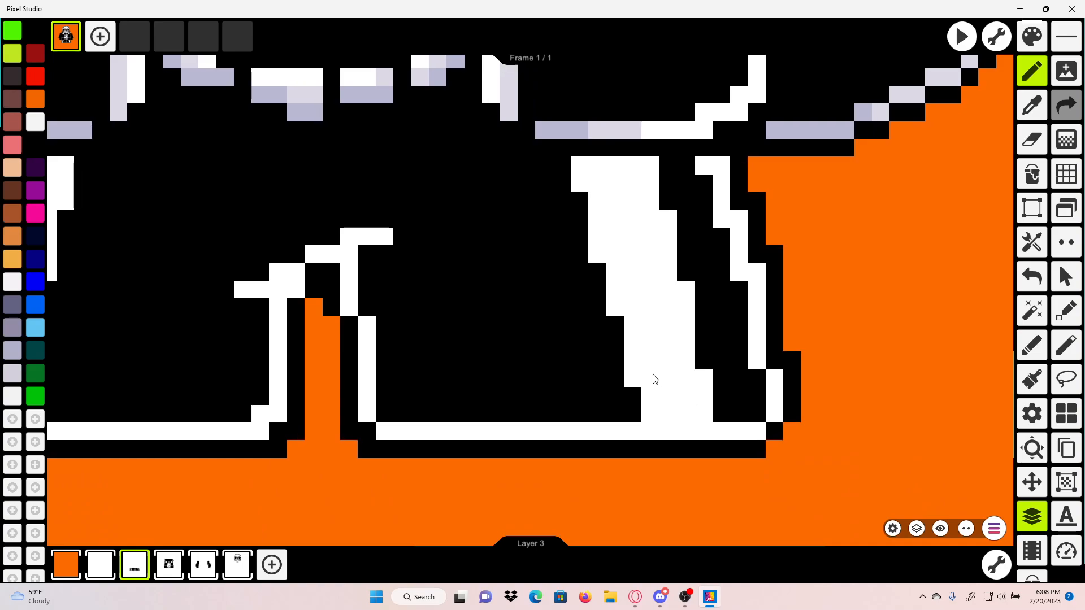
# Step: Narrow the right stripe's upper end and smooth its stepped edges with black pixels, undoing the last stray edit
pyautogui.scroll(-5, 653, 377)
pyautogui.scroll(5, 644, 333)
pyautogui.click(1033, 104)
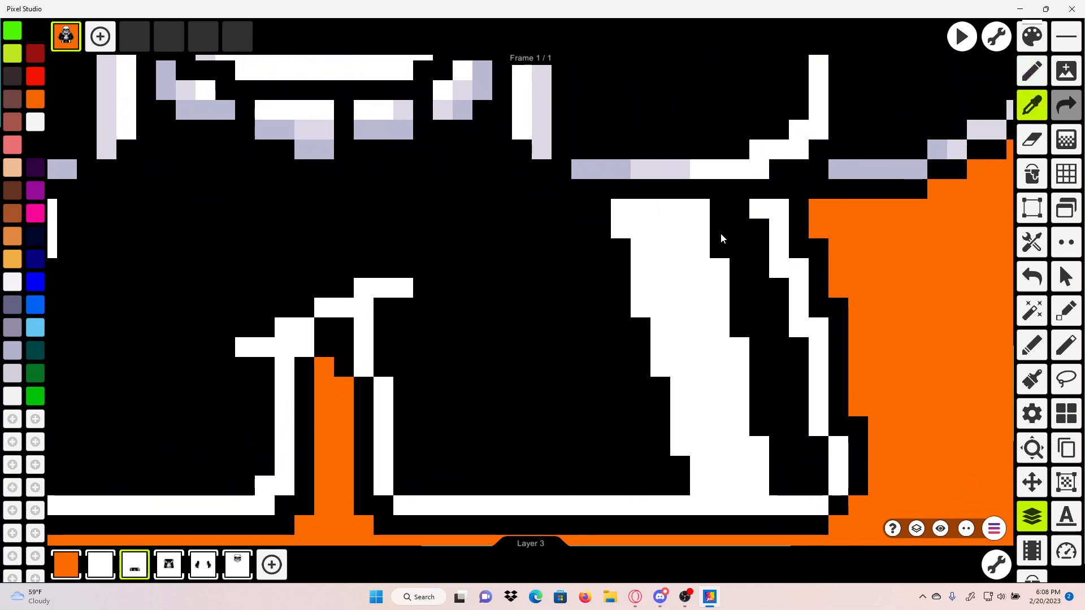
pyautogui.click(720, 237)
pyautogui.moveTo(701, 212); pyautogui.dragTo(706, 225)
pyautogui.moveTo(627, 213); pyautogui.dragTo(629, 234)
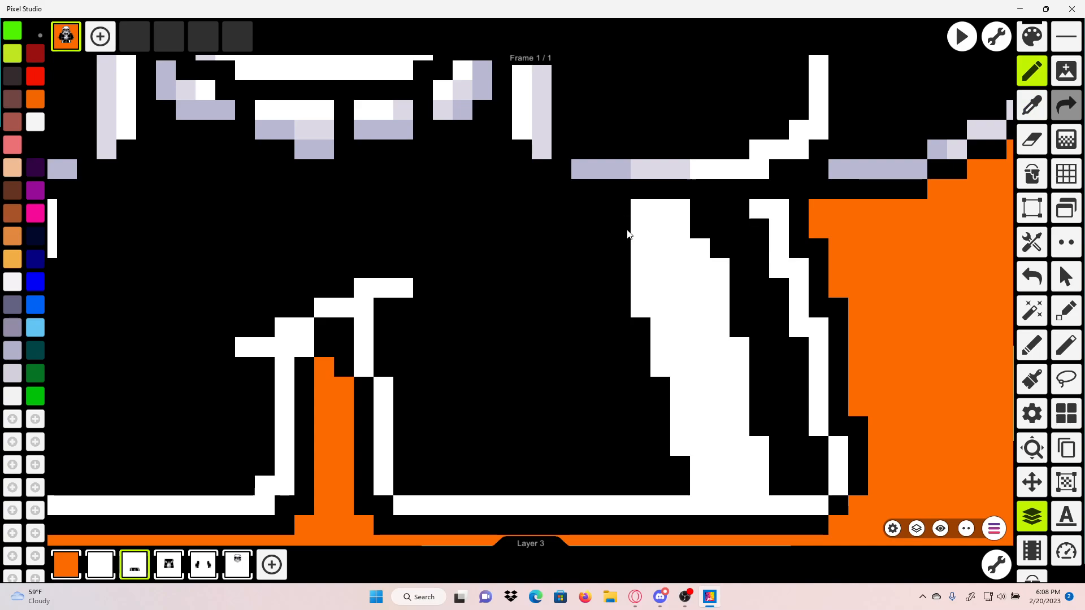
pyautogui.click(719, 268)
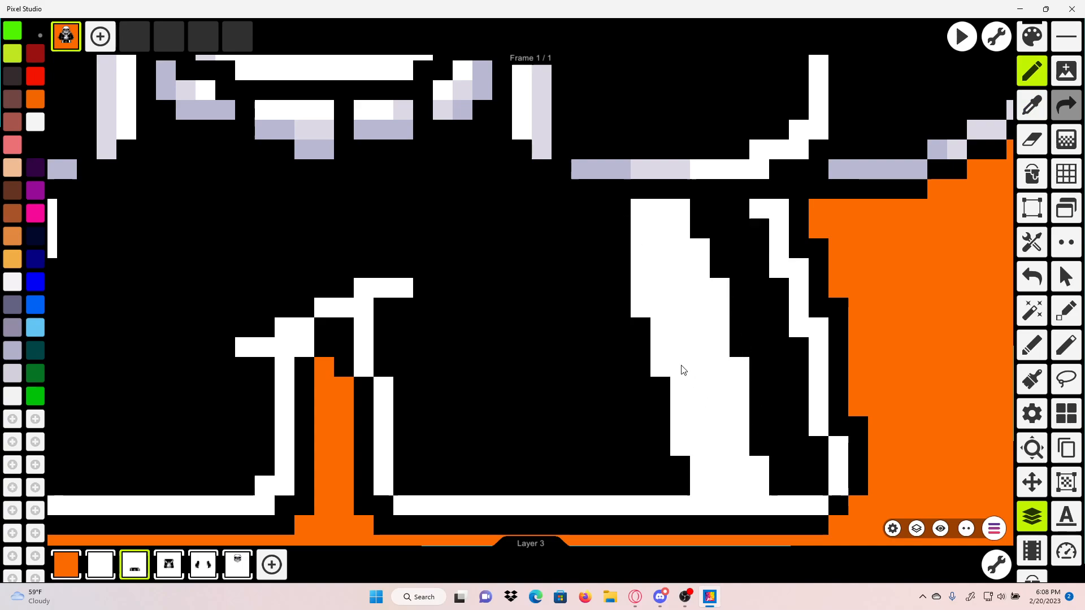
pyautogui.moveTo(632, 313); pyautogui.dragTo(676, 411)
pyautogui.scroll(-3, 690, 467)
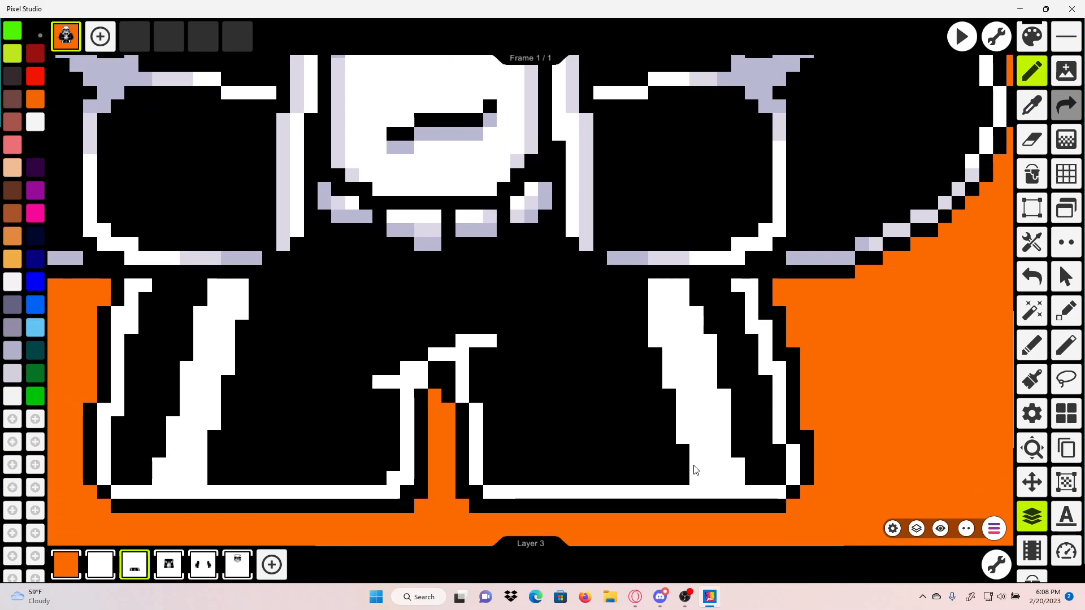
pyautogui.scroll(-1, 696, 478)
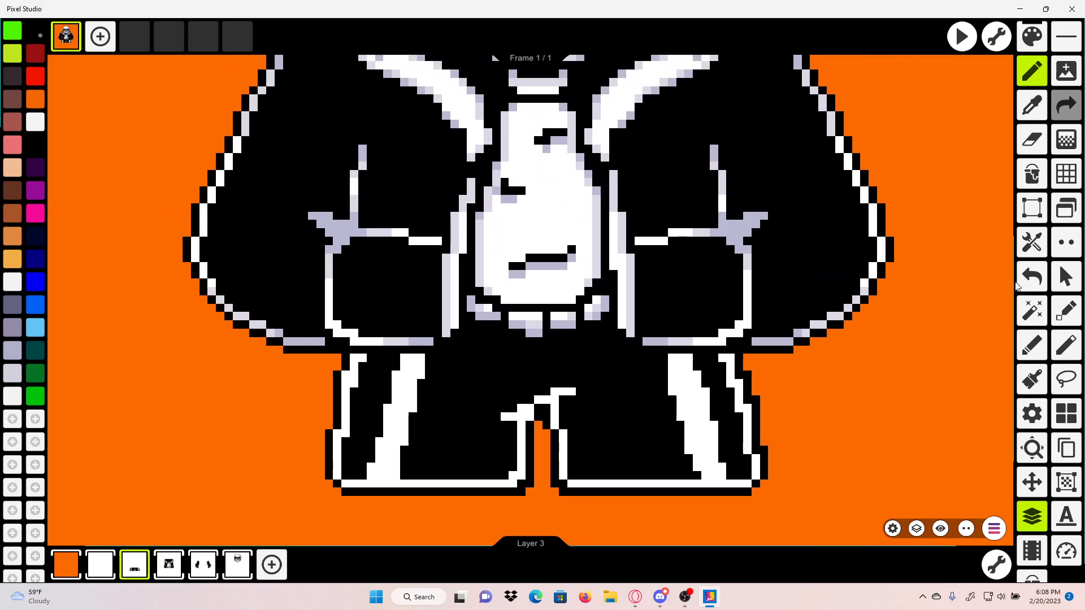
pyautogui.click(1031, 280)
# Step: Try widening the right stripe with a white 4x16 pixel line along its inner edge, and undo it
pyautogui.click(1067, 39)
pyautogui.scroll(3, 642, 429)
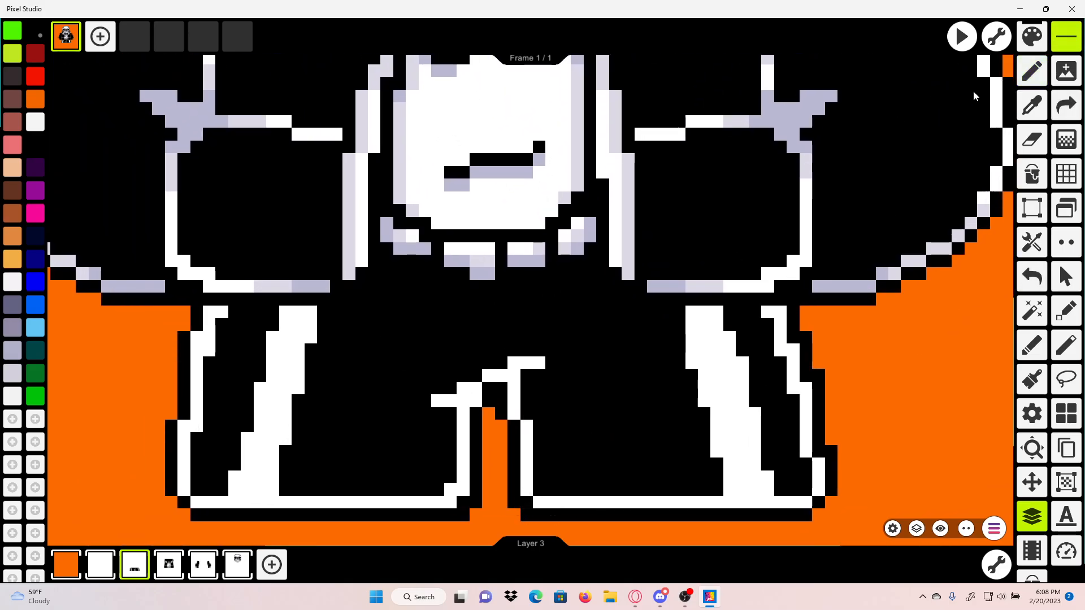
pyautogui.click(1021, 47)
pyautogui.click(582, 528)
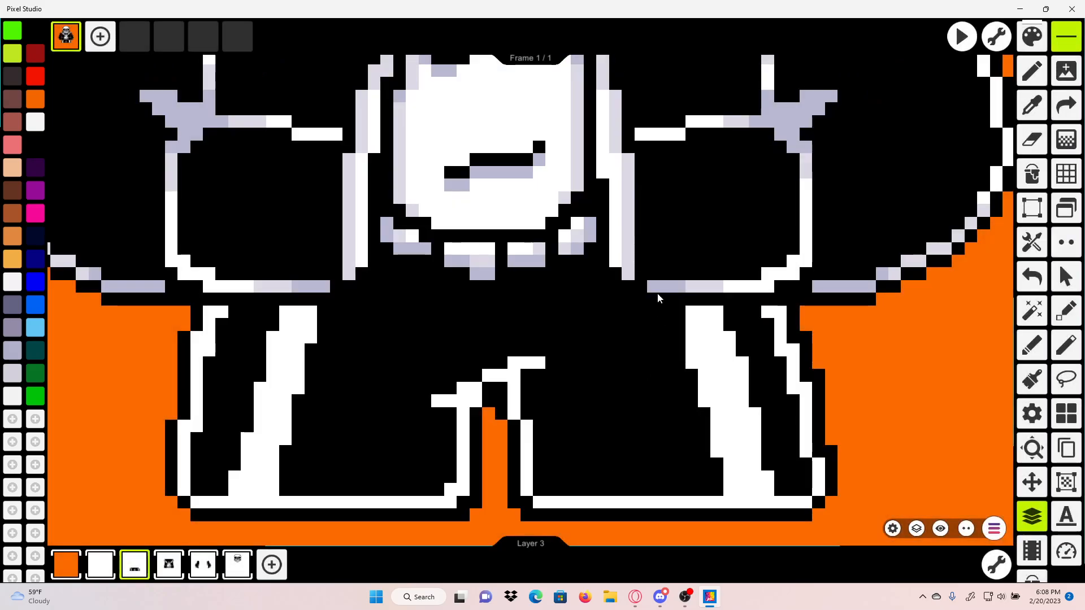
pyautogui.moveTo(653, 325); pyautogui.dragTo(703, 507)
pyautogui.moveTo(654, 325); pyautogui.dragTo(667, 311)
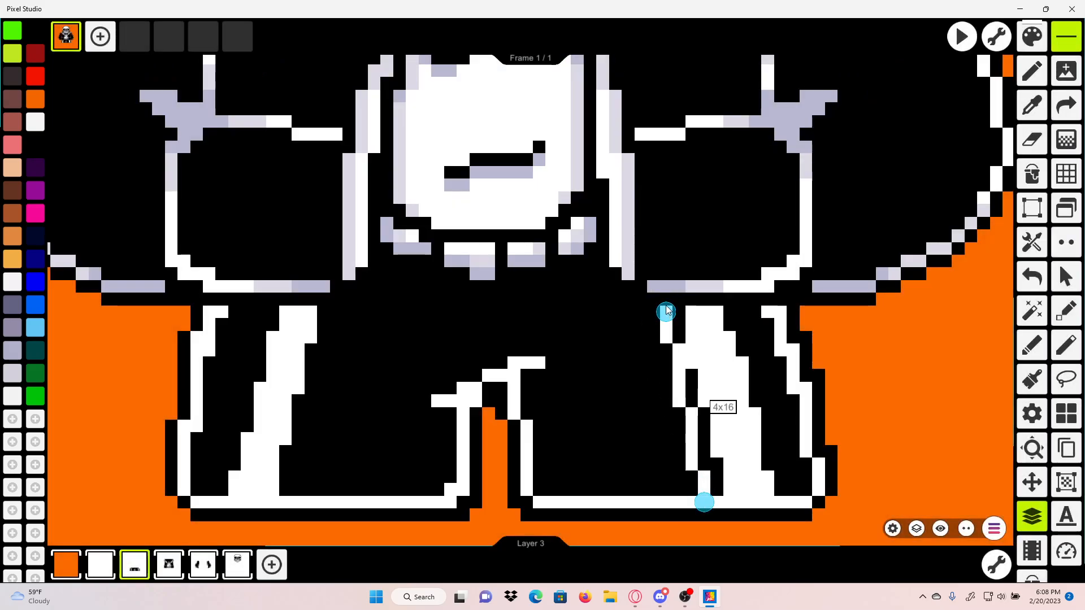
pyautogui.click(823, 310)
pyautogui.scroll(-3, 846, 308)
pyautogui.click(1033, 277)
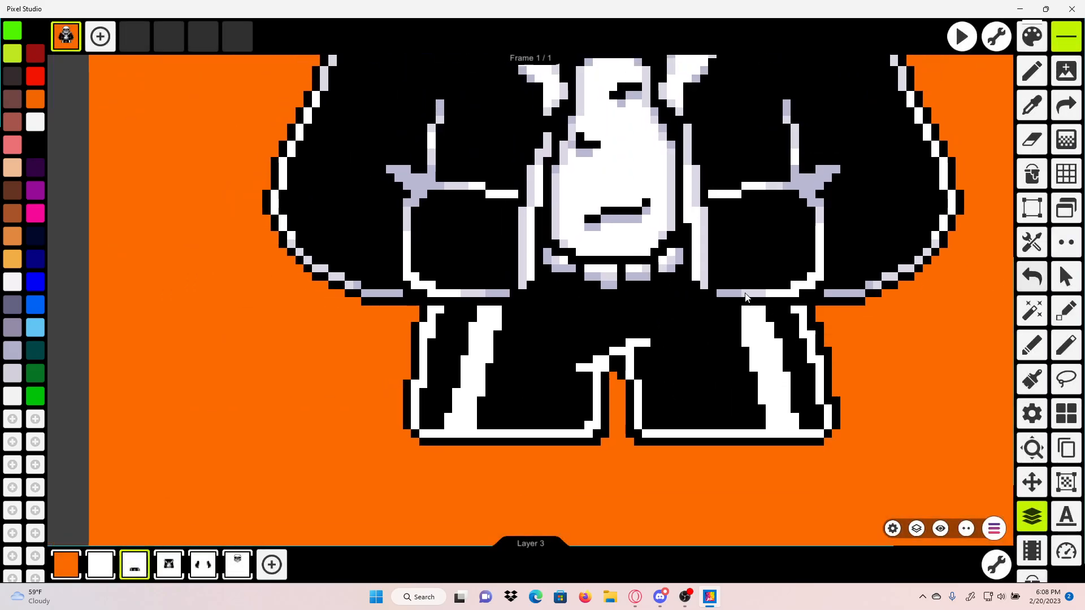
pyautogui.scroll(-3, 745, 298)
pyautogui.scroll(3, 703, 300)
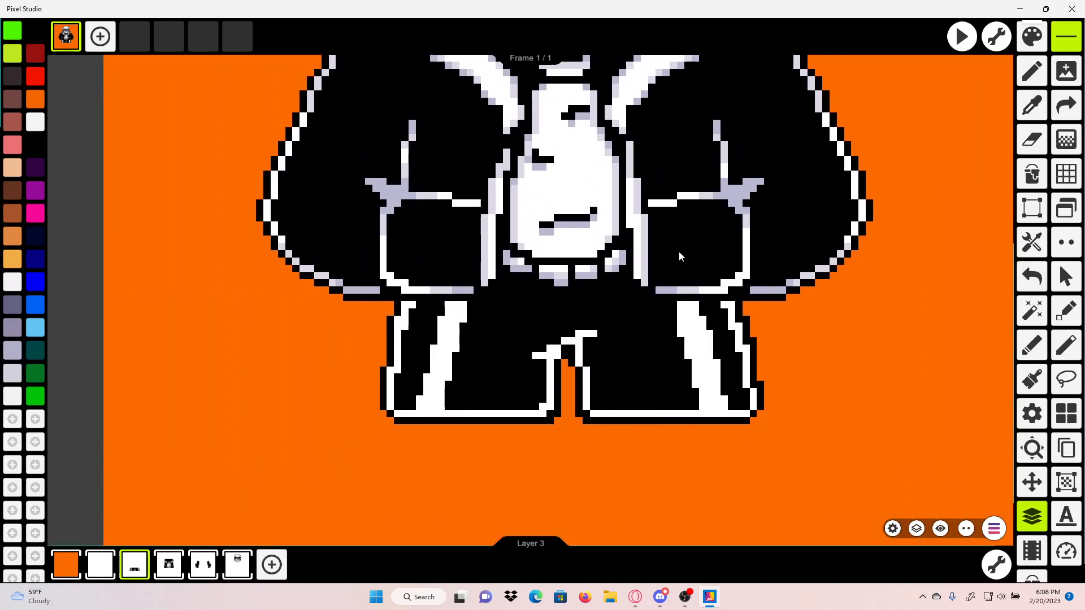
# Step: Pick white and, with the Pencil on Layer 3, draw a cuff 7 pixels wide and 3 high beneath the right leg's hem
pyautogui.scroll(-3, 680, 253)
pyautogui.scroll(5, 514, 288)
pyautogui.click(1036, 101)
pyautogui.moveTo(832, 217); pyautogui.dragTo(815, 241)
pyautogui.click(814, 240)
pyautogui.click(109, 564)
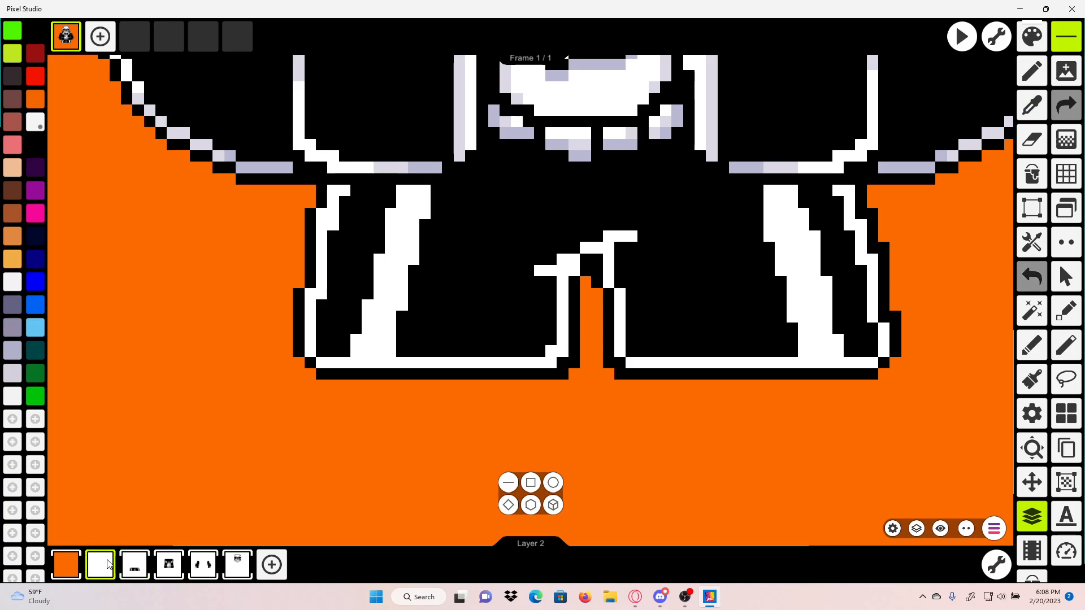
pyautogui.click(125, 564)
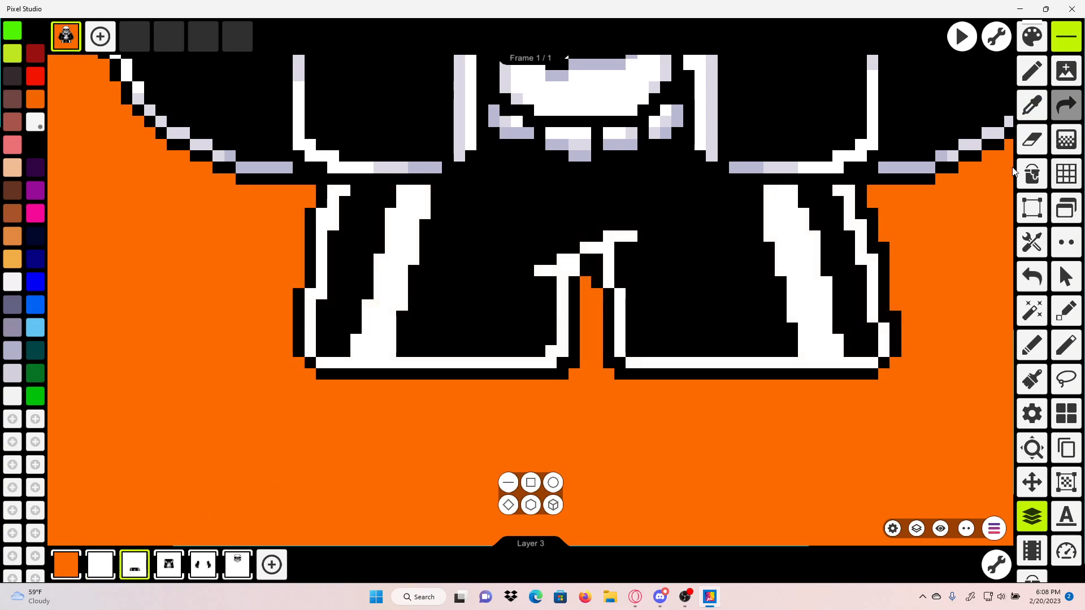
pyautogui.click(1032, 71)
pyautogui.scroll(5, 682, 390)
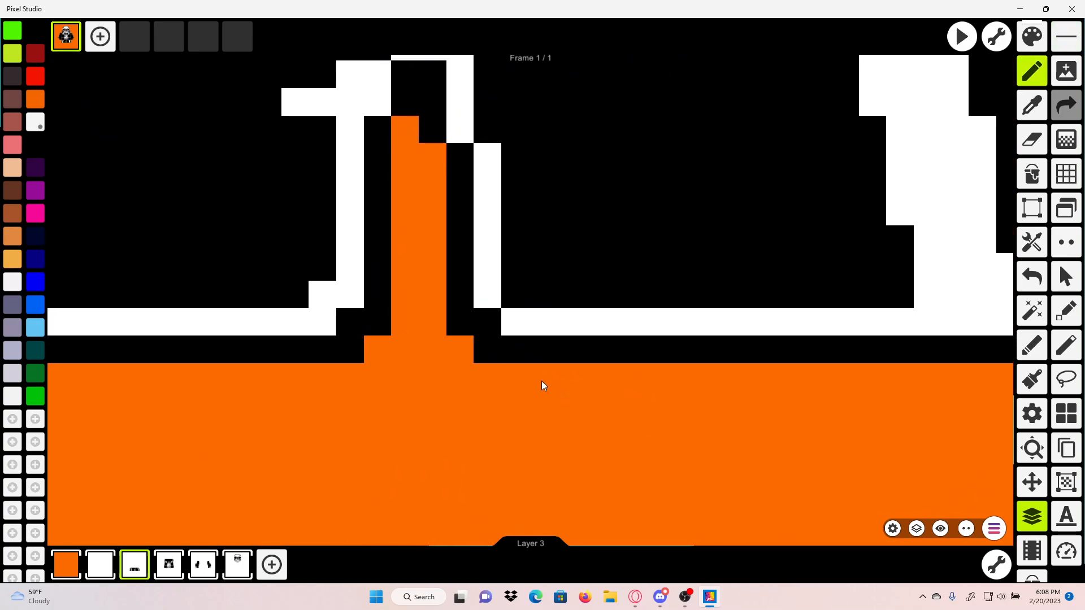
pyautogui.scroll(-5, 541, 381)
pyautogui.scroll(5, 554, 391)
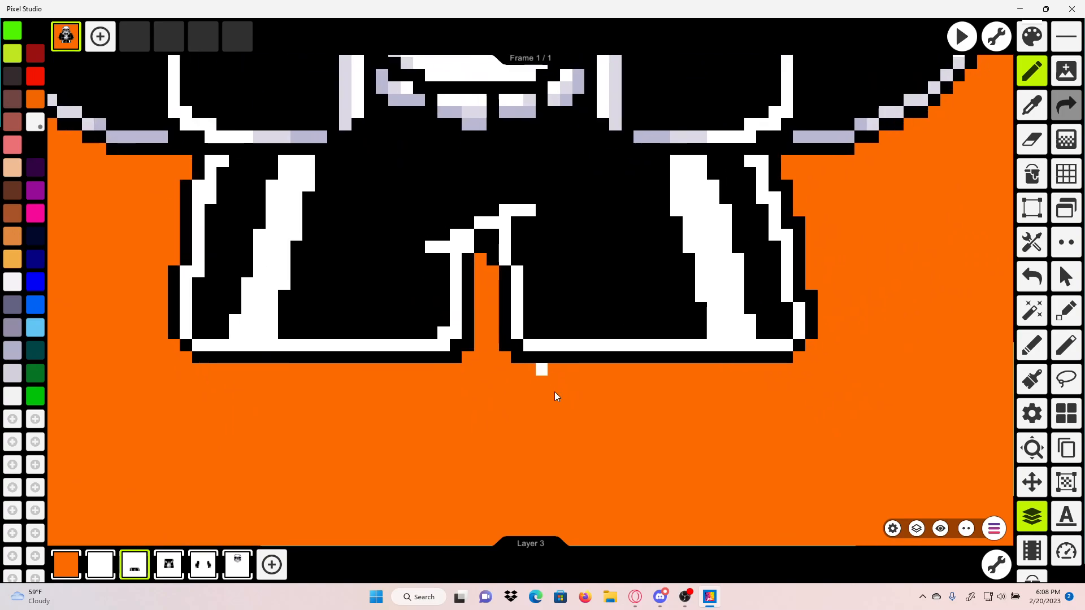
pyautogui.moveTo(518, 349); pyautogui.dragTo(495, 357)
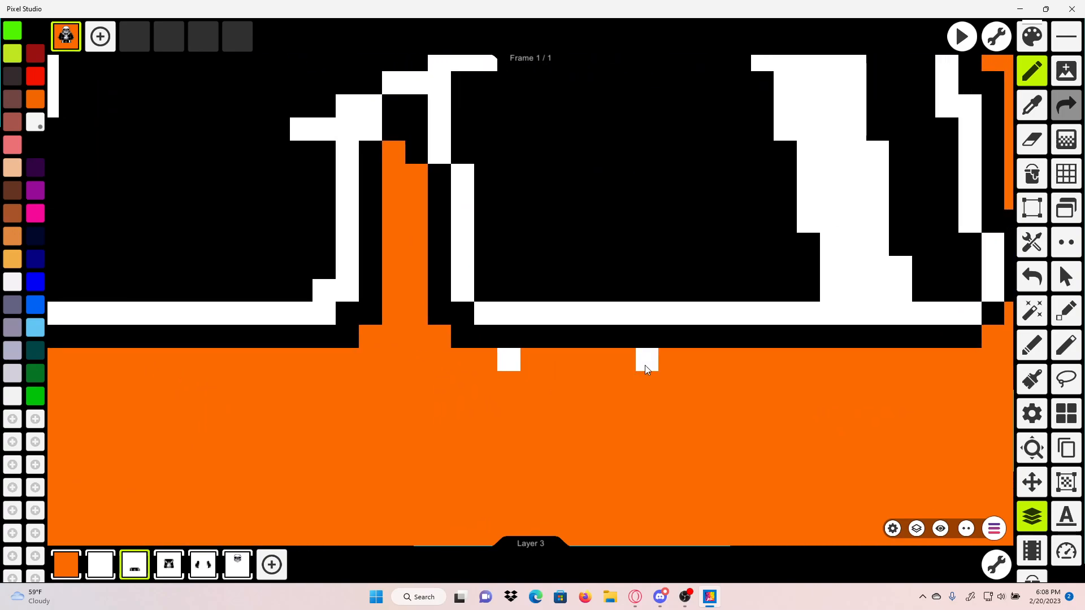
pyautogui.moveTo(642, 380); pyautogui.dragTo(508, 383)
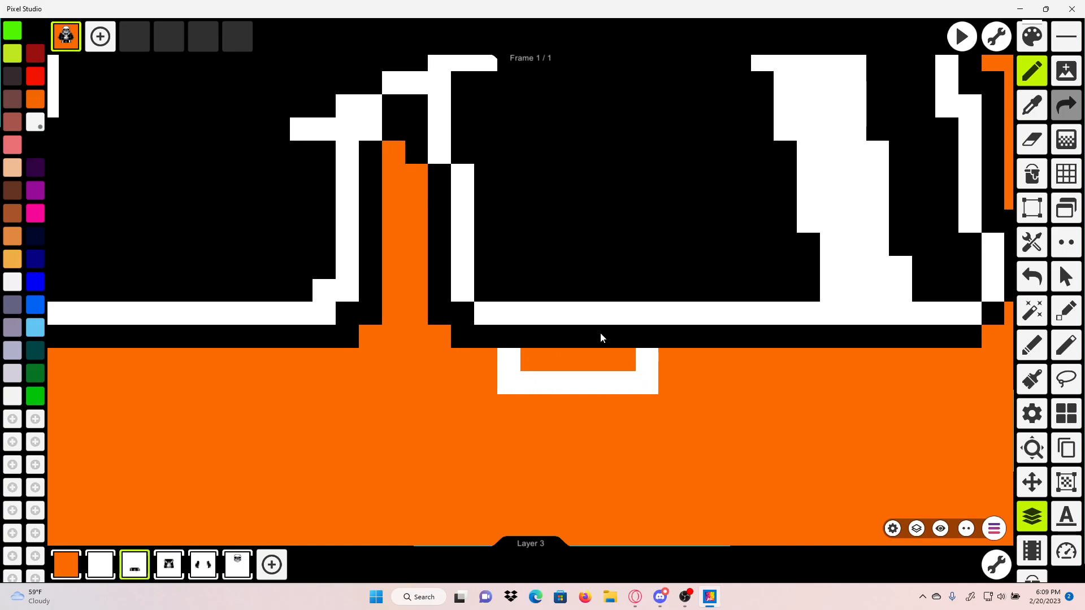
pyautogui.scroll(-2, 613, 403)
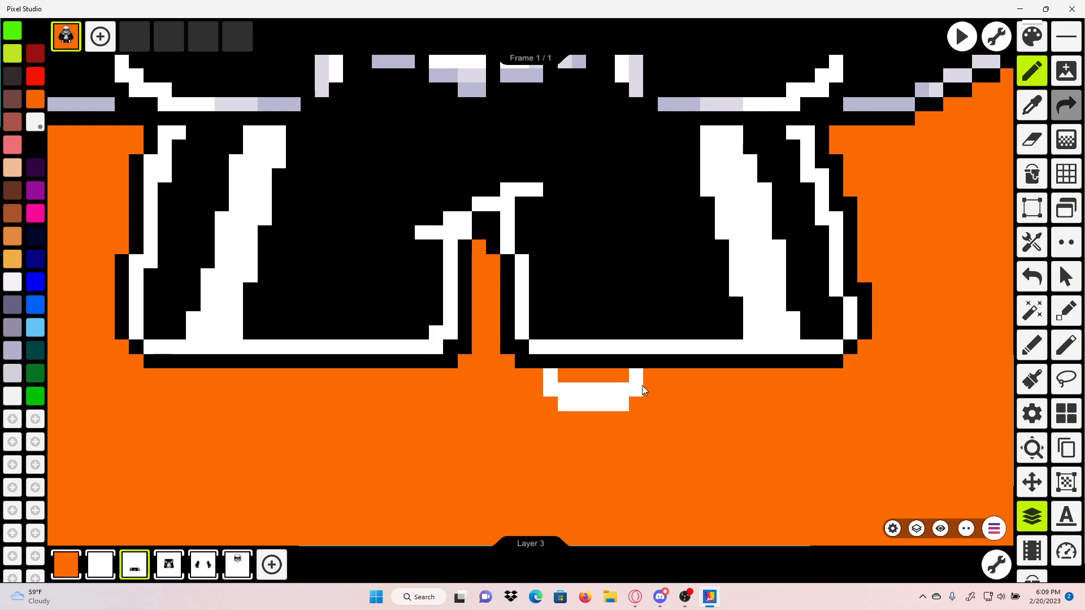
pyautogui.scroll(3, 642, 385)
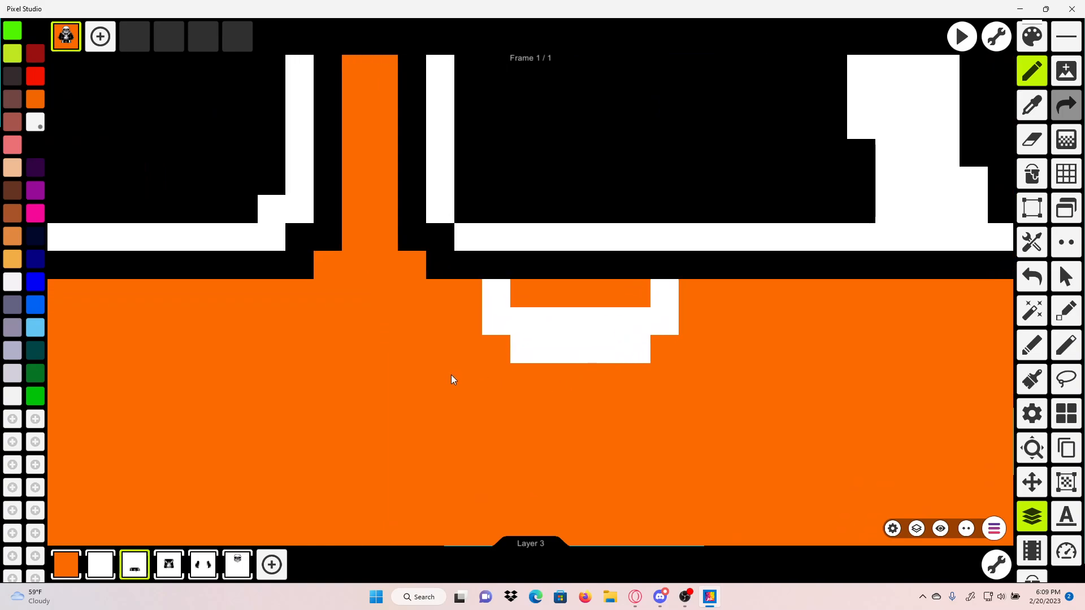
pyautogui.scroll(2, 539, 368)
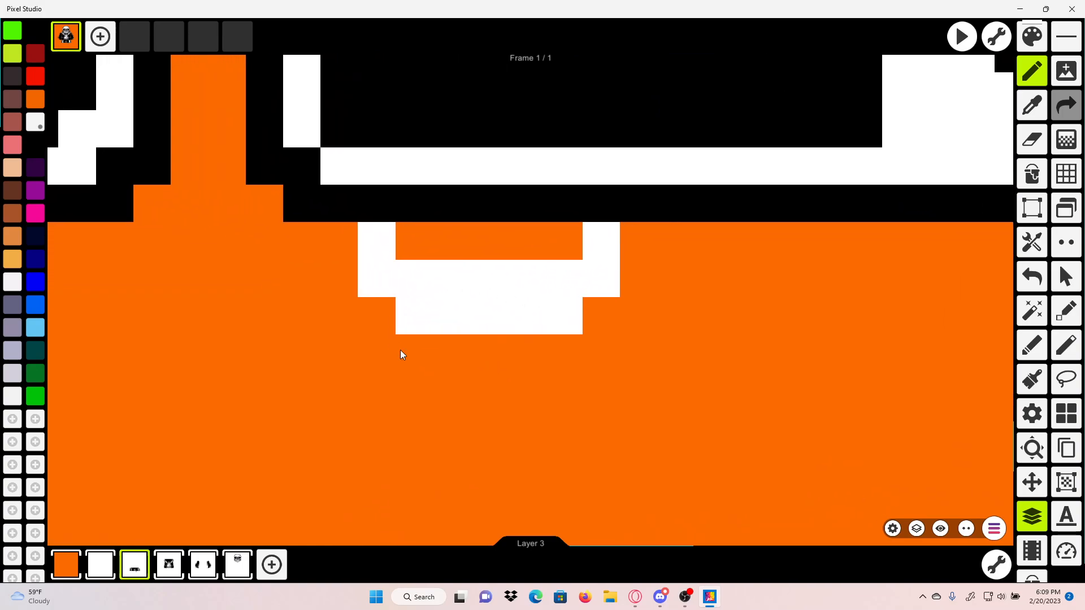
# Step: Draw a wider solid white sock shape below the cuff, about 11 pixels wide and 5 high with a pointed upper right tip
pyautogui.moveTo(364, 377)
pyautogui.mouseDown()
pyautogui.moveTo(599, 386)
pyautogui.moveTo(672, 342)
pyautogui.mouseUp()
pyautogui.moveTo(449, 454); pyautogui.dragTo(485, 388)
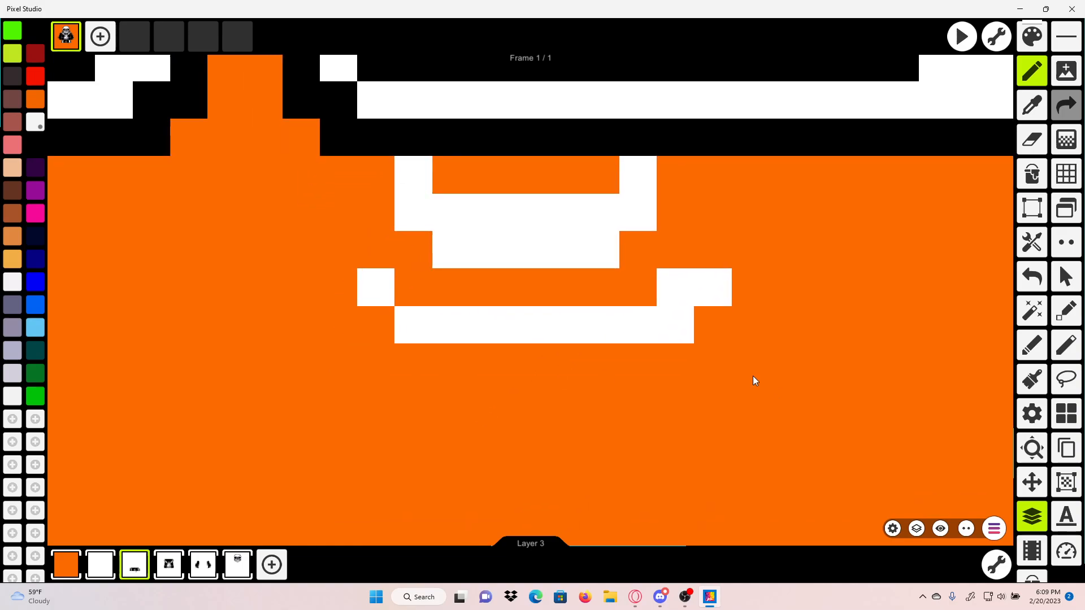
pyautogui.moveTo(752, 297)
pyautogui.mouseDown()
pyautogui.moveTo(623, 356)
pyautogui.moveTo(508, 368)
pyautogui.moveTo(465, 370)
pyautogui.moveTo(383, 324)
pyautogui.mouseUp()
pyautogui.moveTo(458, 304); pyautogui.dragTo(506, 282)
pyautogui.moveTo(498, 367)
pyautogui.mouseDown()
pyautogui.moveTo(590, 371)
pyautogui.moveTo(749, 336)
pyautogui.moveTo(687, 384)
pyautogui.moveTo(476, 378)
pyautogui.moveTo(471, 355)
pyautogui.moveTo(471, 383)
pyautogui.moveTo(428, 412)
pyautogui.moveTo(404, 382)
pyautogui.moveTo(630, 391)
pyautogui.mouseUp()
pyautogui.scroll(-2, 428, 416)
pyautogui.scroll(-3, 633, 391)
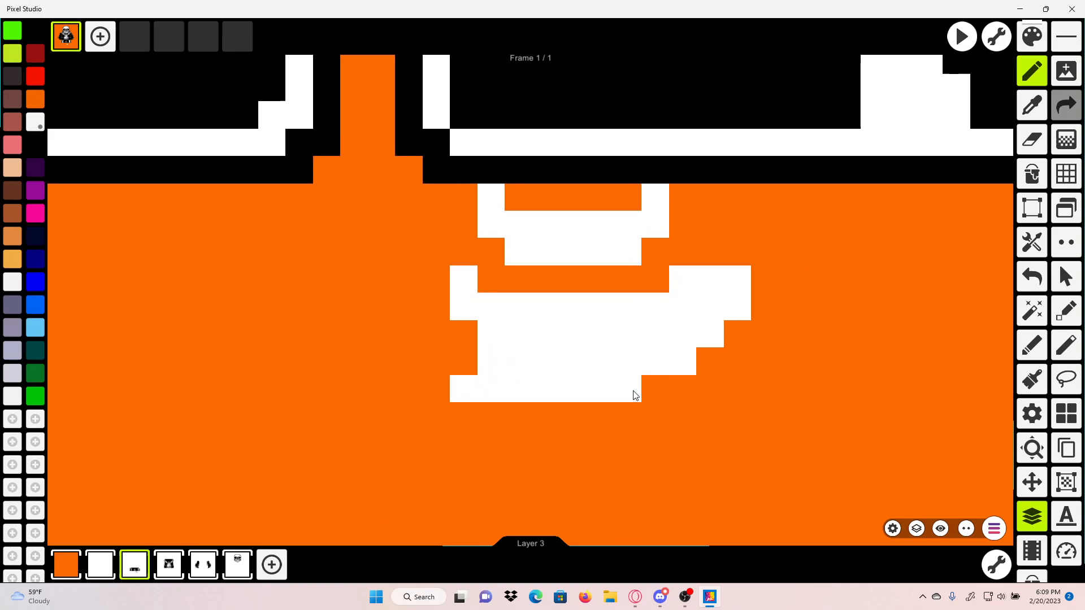
pyautogui.scroll(1, 633, 391)
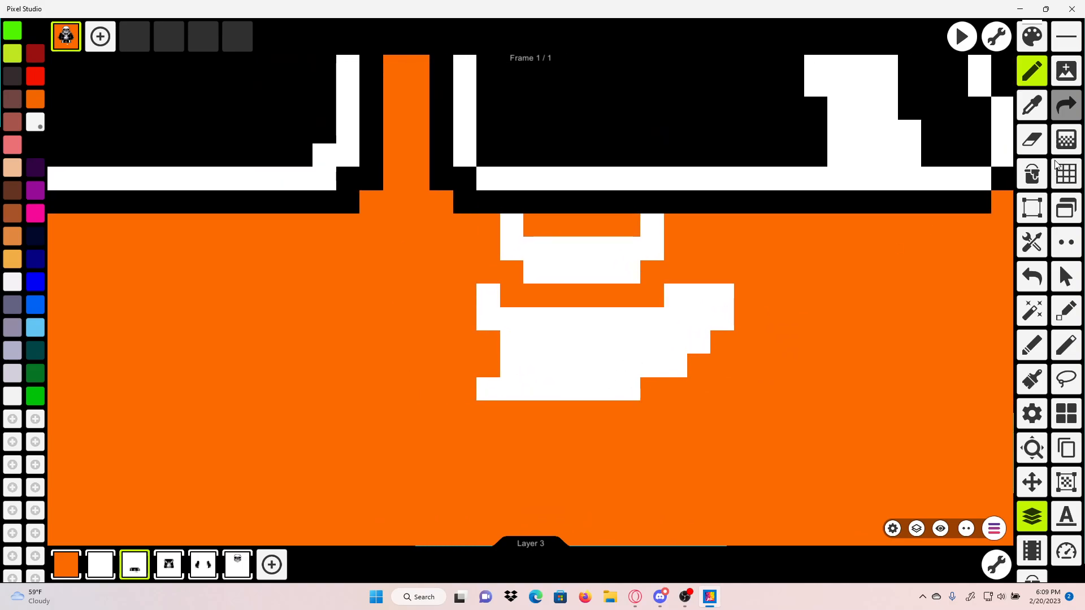
# Step: Shorten the sock shape's upper right tip by one pixel column using a rectangular selection
pyautogui.click(1027, 204)
pyautogui.moveTo(763, 269)
pyautogui.mouseDown()
pyautogui.moveTo(715, 343)
pyautogui.moveTo(697, 318)
pyautogui.mouseUp()
pyautogui.click(822, 320)
pyautogui.scroll(-1, 755, 346)
pyautogui.scroll(2, 752, 347)
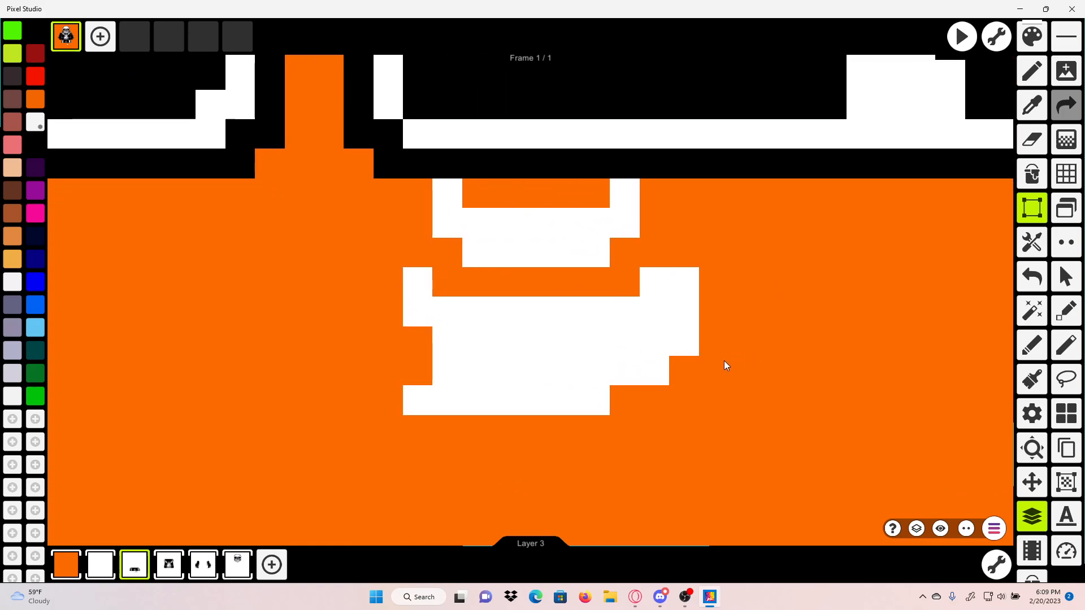
pyautogui.scroll(-4, 711, 366)
pyautogui.scroll(4, 710, 366)
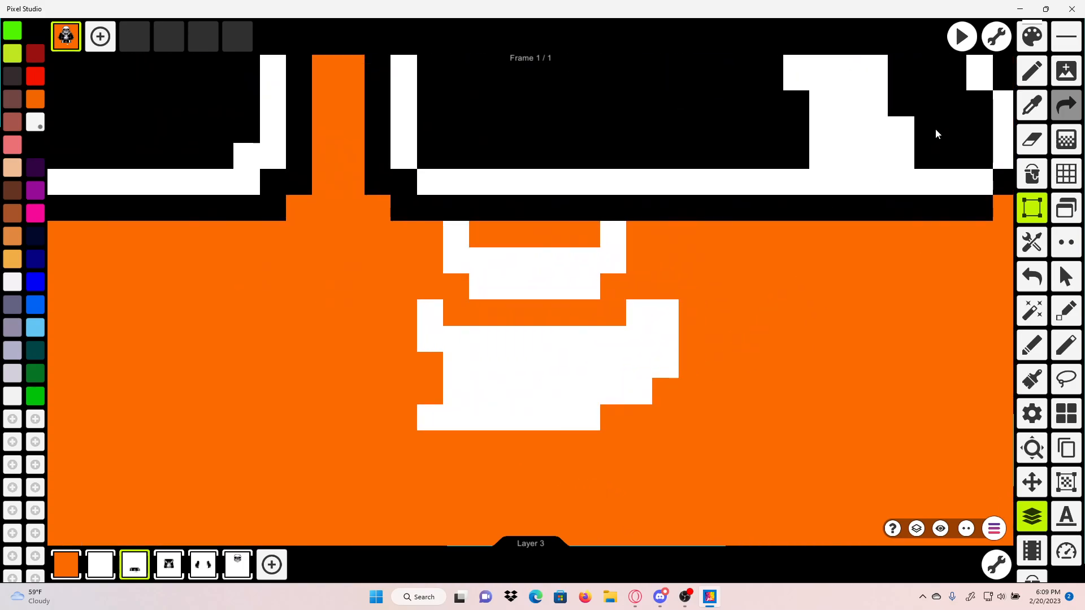
# Step: Draw a white sole bar 9 pixels wide under the sock and a closed dome-shaped toe outline about 17x7 pixels beside it
pyautogui.click(1032, 72)
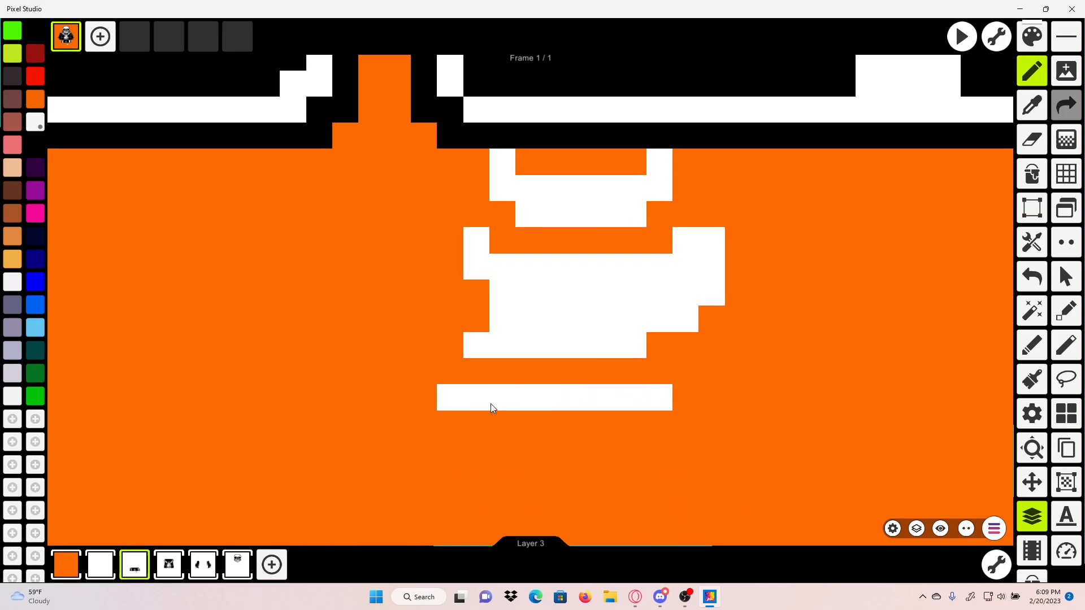
pyautogui.moveTo(491, 403); pyautogui.dragTo(250, 426)
pyautogui.moveTo(495, 392); pyautogui.dragTo(589, 290)
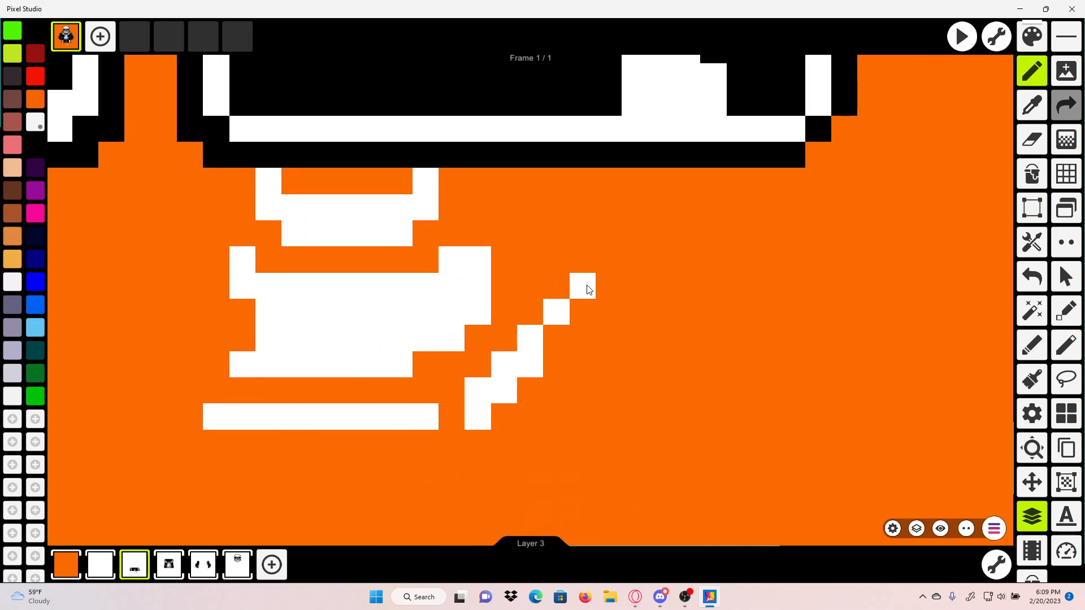
pyautogui.moveTo(649, 266)
pyautogui.mouseDown()
pyautogui.moveTo(732, 265)
pyautogui.moveTo(817, 297)
pyautogui.moveTo(862, 331)
pyautogui.moveTo(899, 422)
pyautogui.mouseUp()
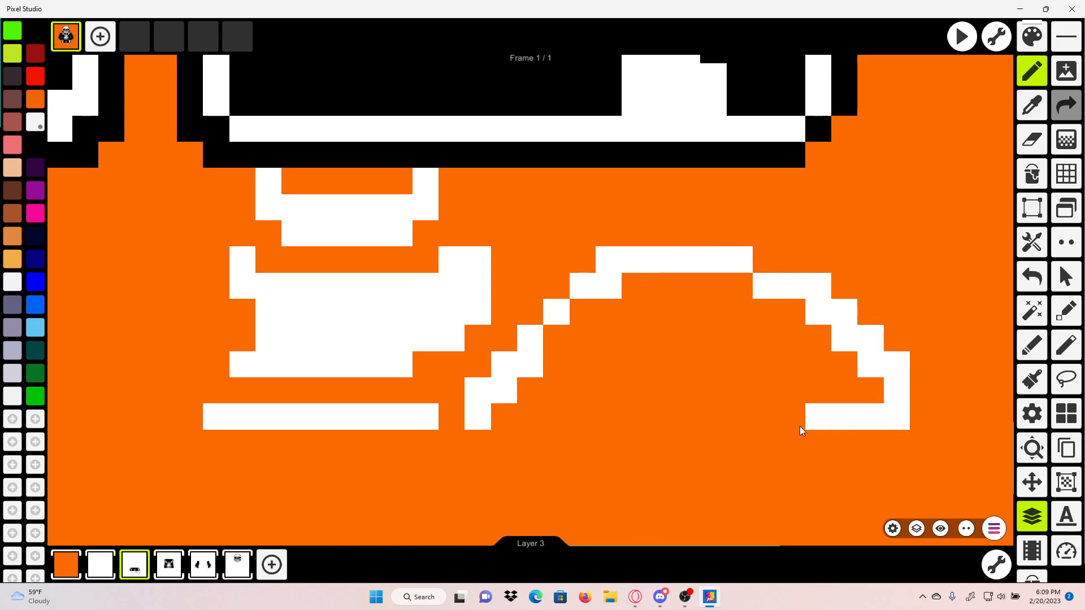
pyautogui.moveTo(801, 431); pyautogui.dragTo(497, 426)
pyautogui.scroll(-2, 509, 435)
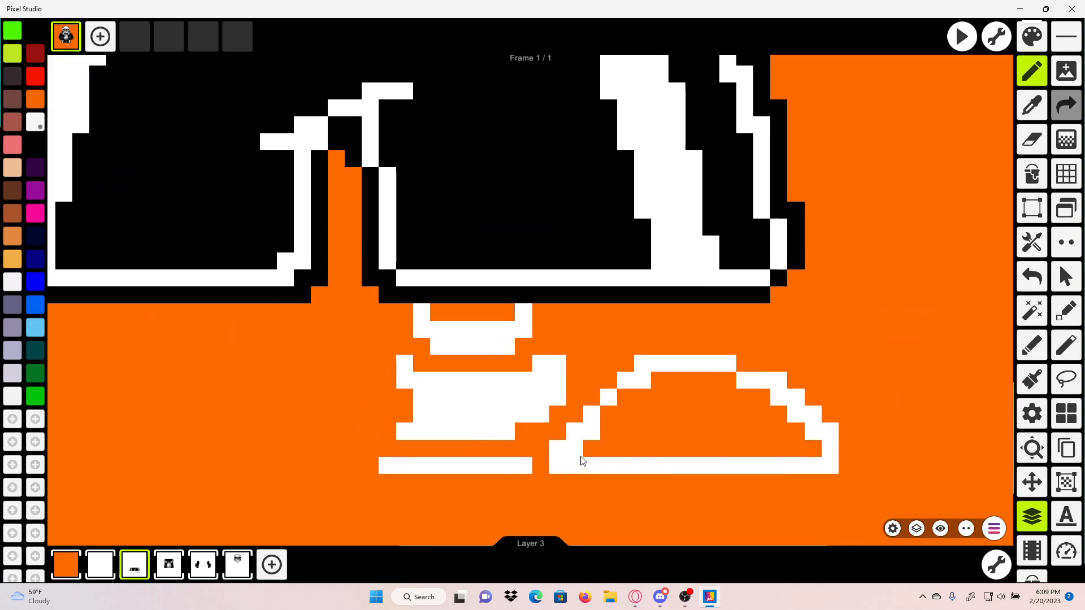
pyautogui.scroll(3, 582, 461)
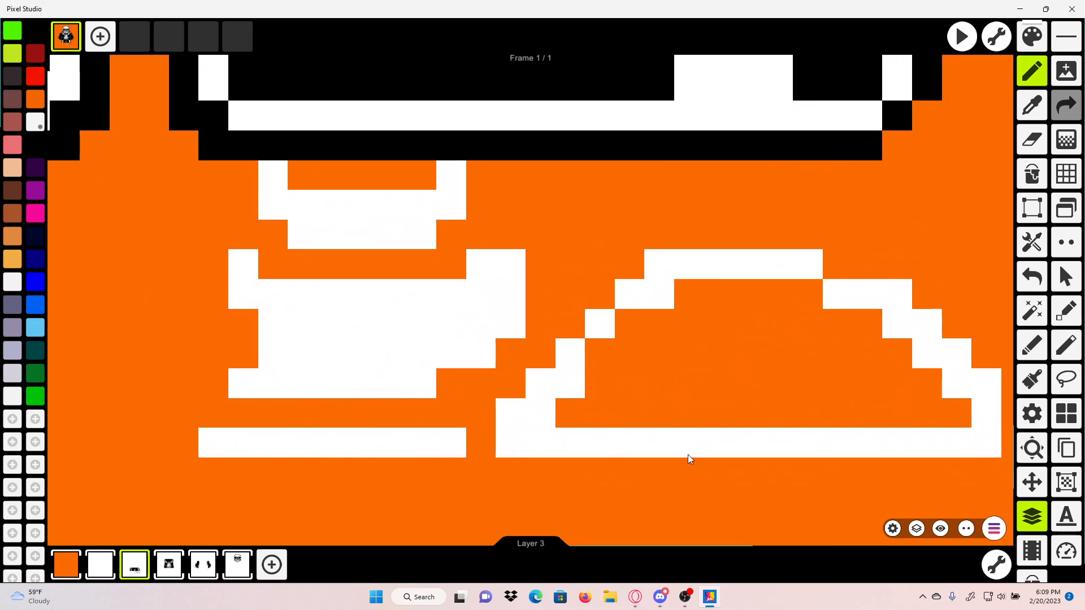
# Step: Fill the inside of the dome-shaped toe outline with white
pyautogui.click(1032, 180)
pyautogui.click(748, 364)
pyautogui.scroll(-3, 751, 363)
pyautogui.scroll(3, 855, 341)
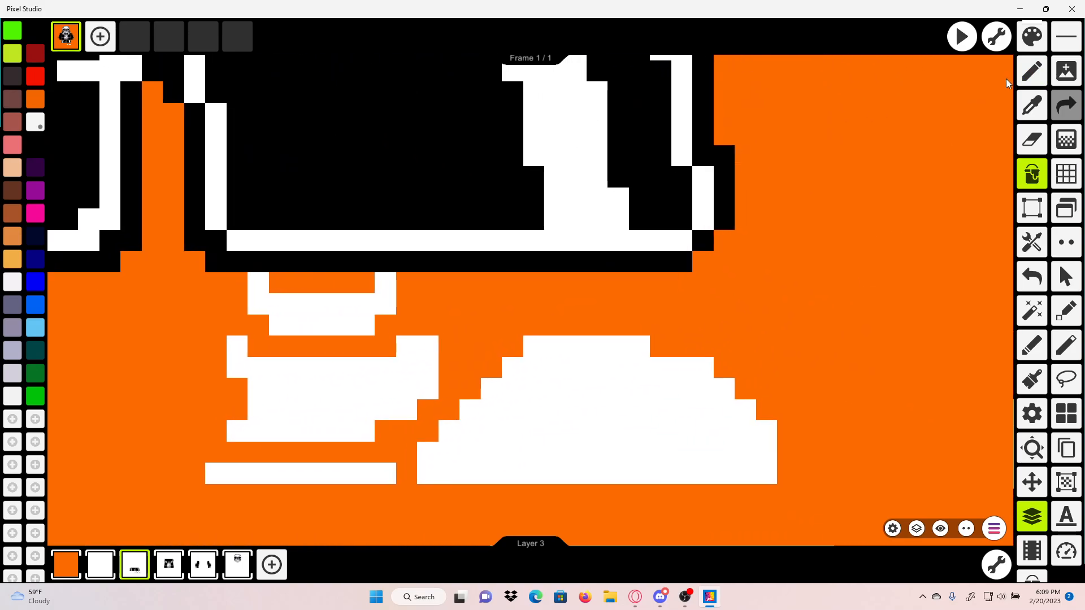
# Step: Erase the toe's lower right corner pixel, and undo a further erasure along its upper right edge
pyautogui.click(1032, 140)
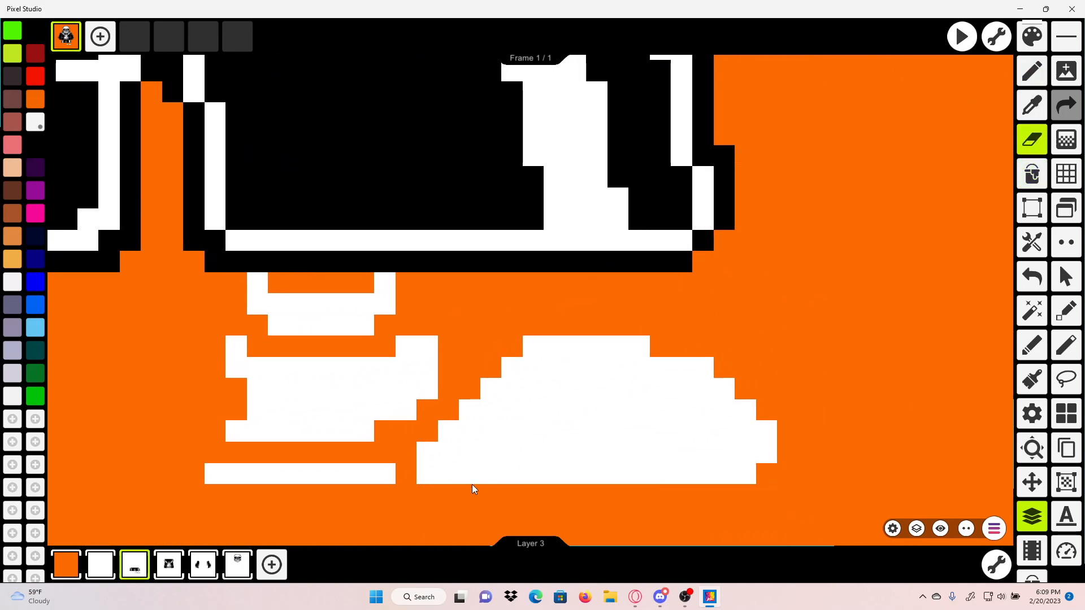
pyautogui.moveTo(715, 359); pyautogui.dragTo(890, 334)
pyautogui.click(1031, 276)
pyautogui.moveTo(897, 296); pyautogui.dragTo(844, 302)
pyautogui.scroll(-3, 874, 295)
pyautogui.scroll(3, 761, 292)
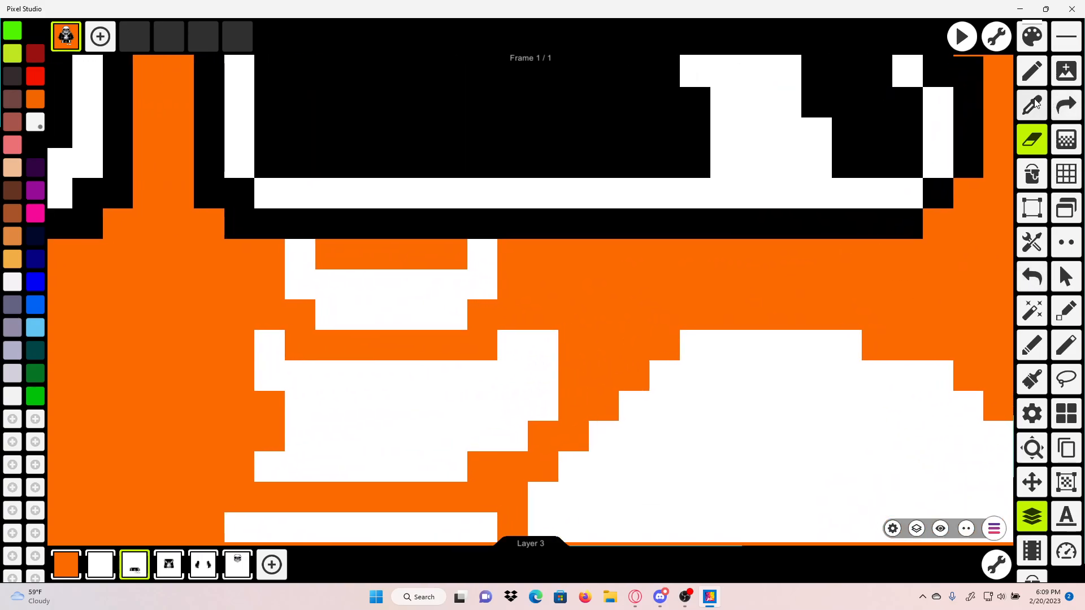
# Step: Try extending the sock's upper right tip outward with white pixels, and undo it
pyautogui.click(1032, 105)
pyautogui.click(550, 363)
pyautogui.click(1032, 71)
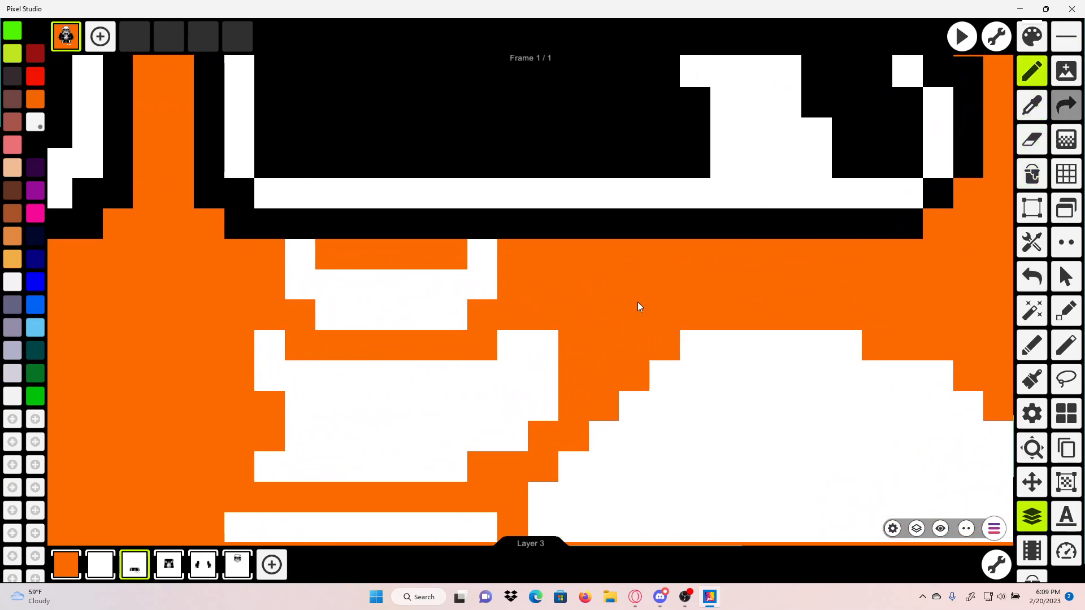
pyautogui.moveTo(573, 375)
pyautogui.mouseDown()
pyautogui.moveTo(577, 344)
pyautogui.moveTo(610, 337)
pyautogui.mouseUp()
pyautogui.scroll(-3, 616, 334)
pyautogui.scroll(2, 722, 324)
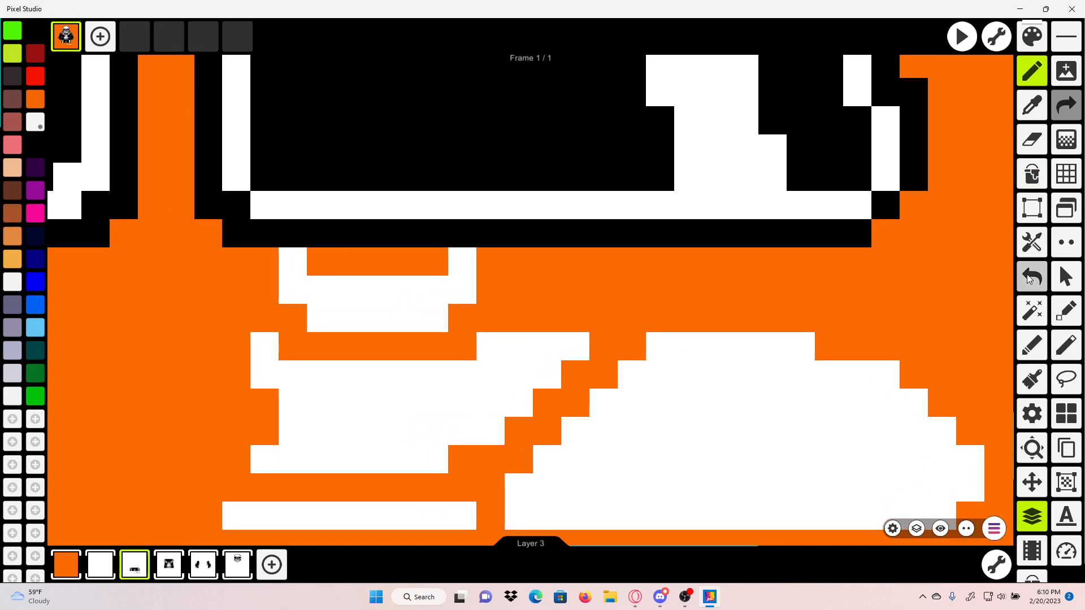
pyautogui.click(1027, 275)
pyautogui.scroll(-2, 650, 245)
pyautogui.scroll(3, 986, 182)
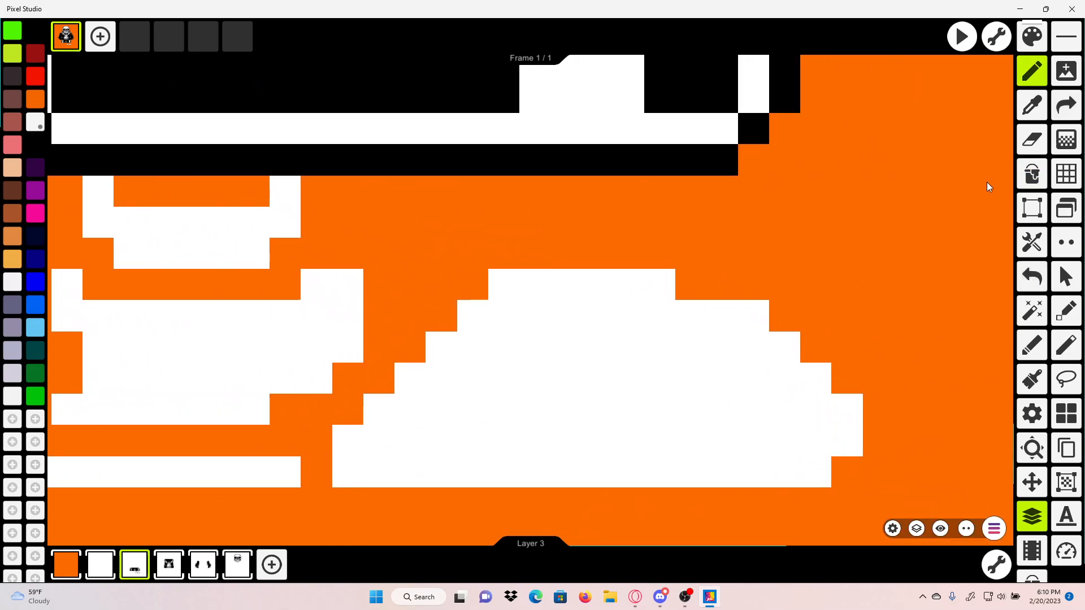
# Step: Erase one pixel along the toe's right slope and its lower right corner pixel to narrow the shape
pyautogui.click(1028, 140)
pyautogui.moveTo(862, 426)
pyautogui.mouseDown()
pyautogui.moveTo(827, 364)
pyautogui.moveTo(766, 315)
pyautogui.moveTo(671, 287)
pyautogui.mouseUp()
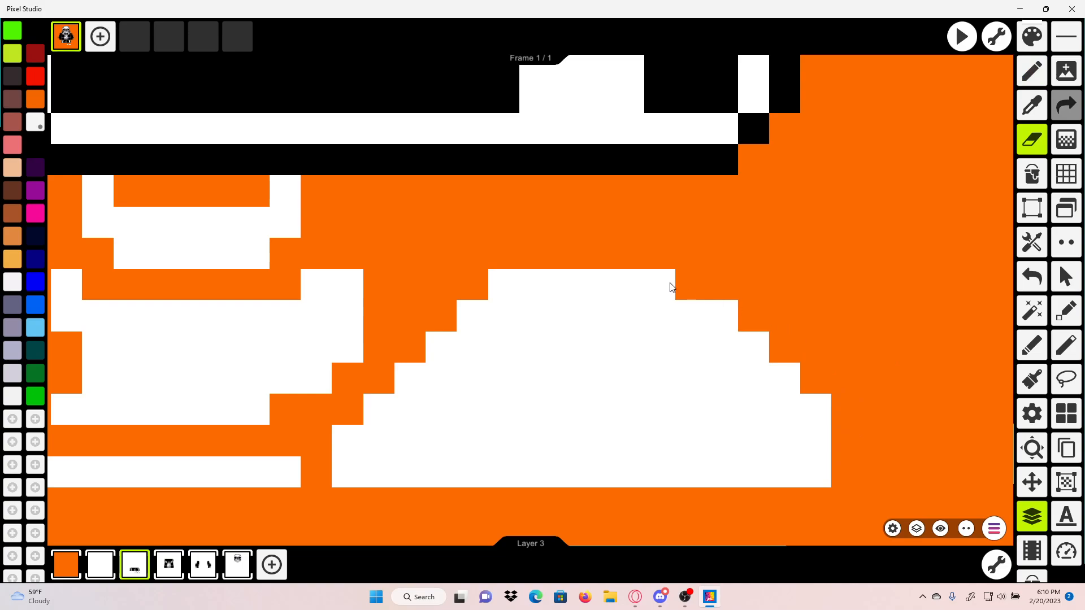
pyautogui.scroll(-2, 815, 479)
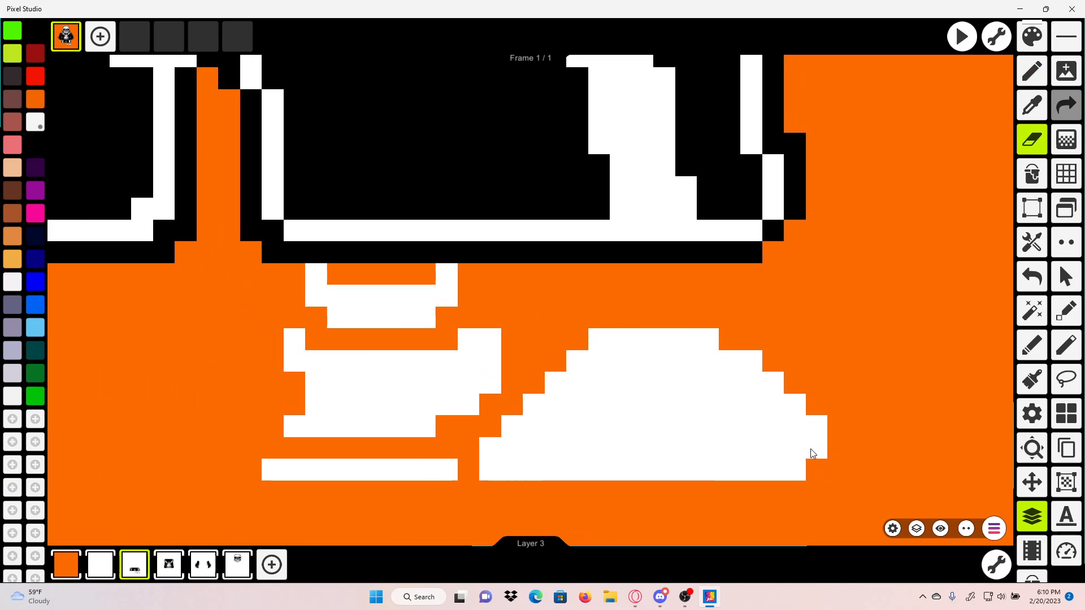
# Step: Try flattening the toe by erasing its top row and trimming the stepped pixels along its left slope
pyautogui.scroll(2, 684, 314)
pyautogui.moveTo(636, 328); pyautogui.dragTo(643, 237)
pyautogui.moveTo(545, 290); pyautogui.dragTo(716, 284)
pyautogui.moveTo(496, 332); pyautogui.dragTo(471, 356)
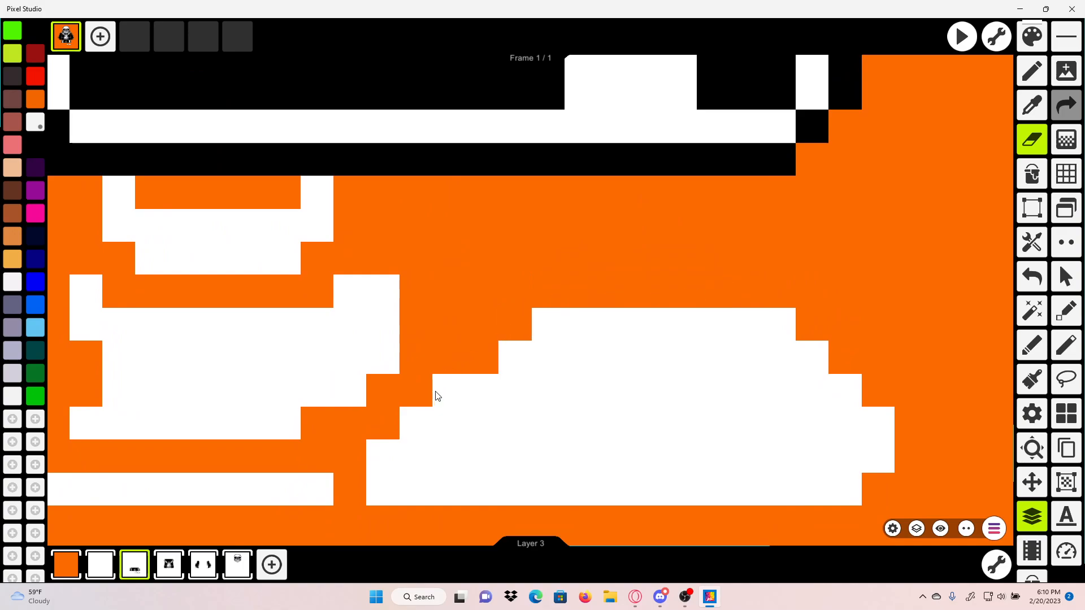
pyautogui.click(418, 416)
pyautogui.scroll(-1, 486, 381)
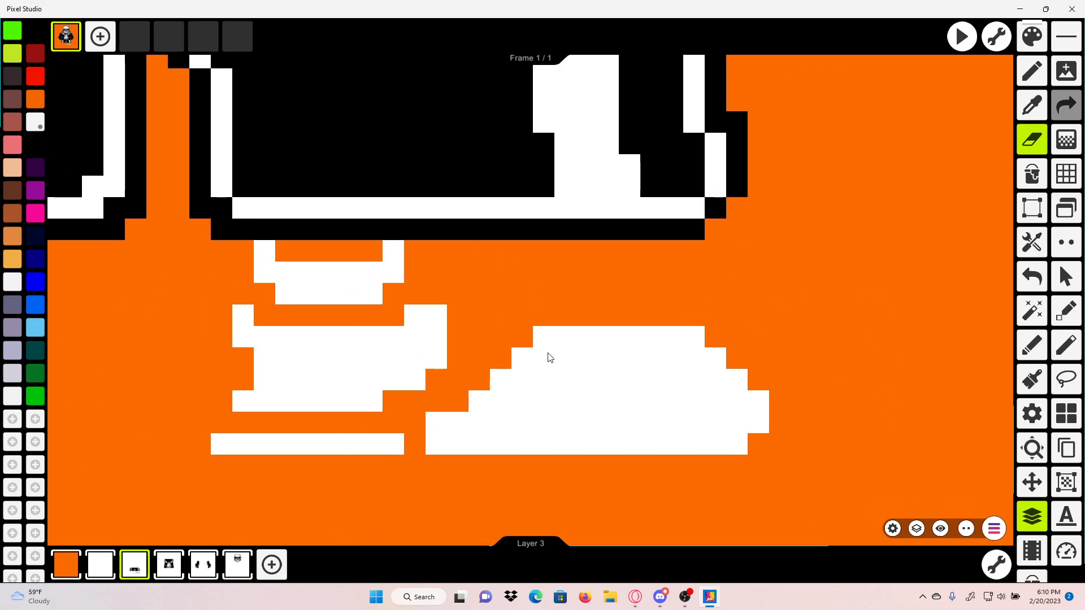
pyautogui.click(431, 421)
pyautogui.moveTo(471, 404); pyautogui.dragTo(545, 400)
pyautogui.scroll(-3, 549, 395)
pyautogui.scroll(2, 627, 364)
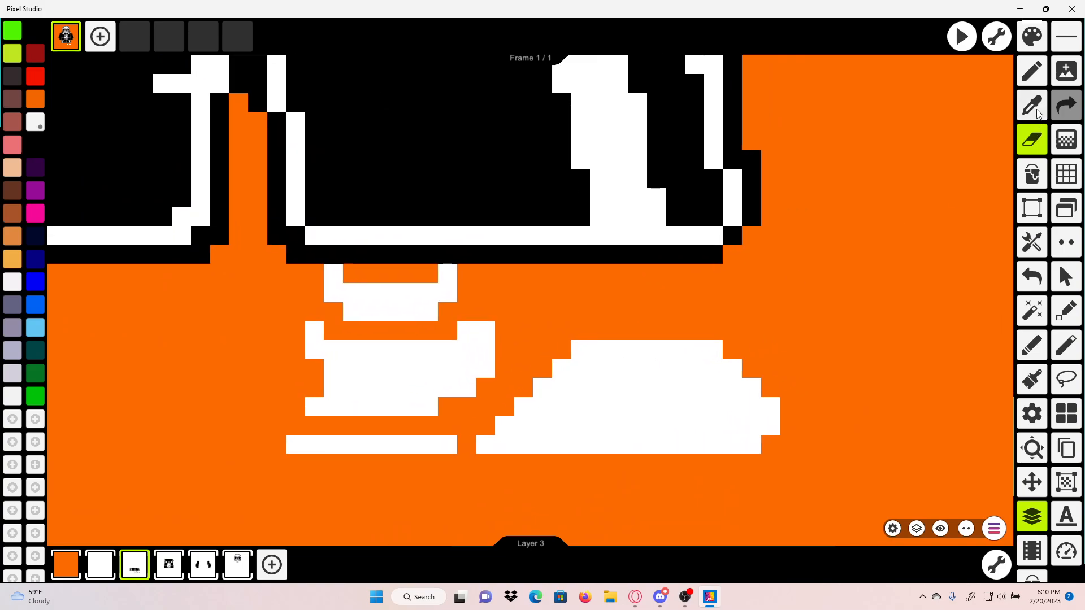
# Step: Try adding a 5-pixel white row on top of the flattened toe, and undo the edits back to its taller shape
pyautogui.click(1033, 75)
pyautogui.moveTo(615, 338); pyautogui.dragTo(683, 333)
pyautogui.scroll(-4, 635, 332)
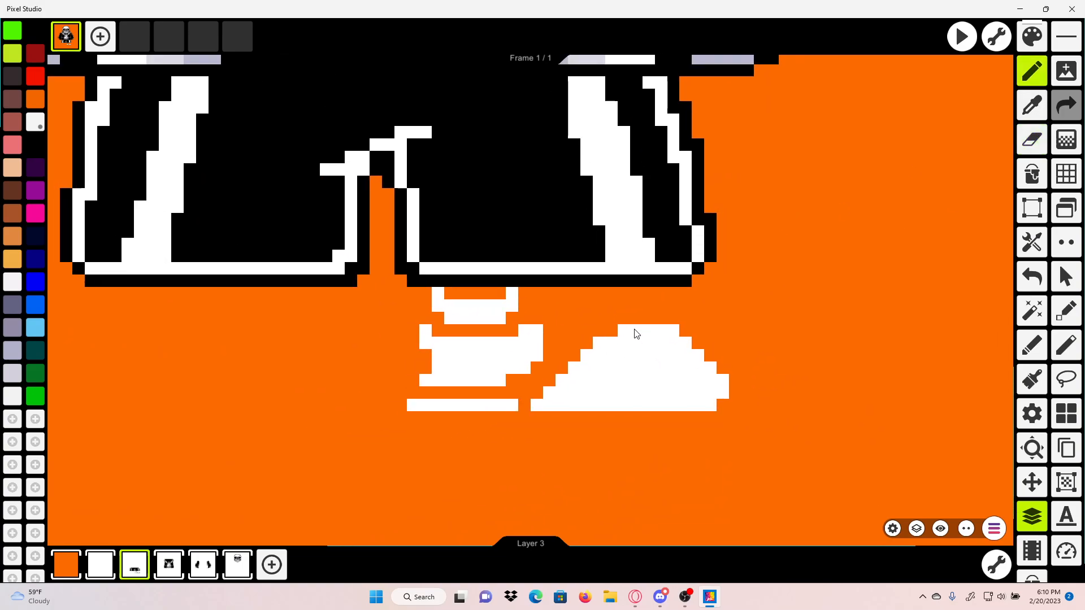
pyautogui.scroll(-1, 754, 327)
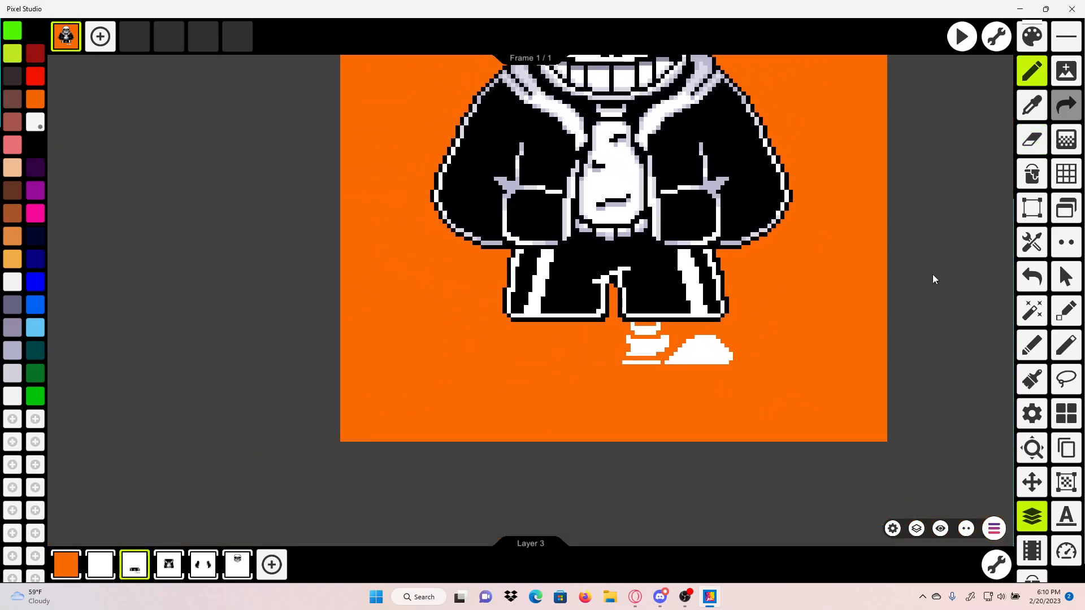
pyautogui.click(1033, 276)
pyautogui.click(1035, 277)
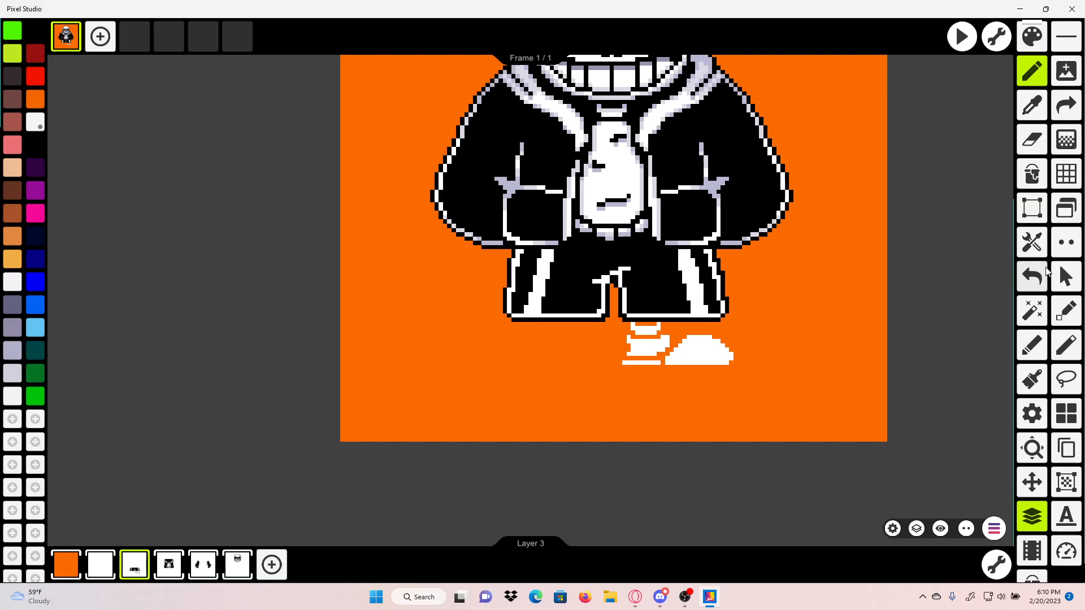
pyautogui.click(1069, 114)
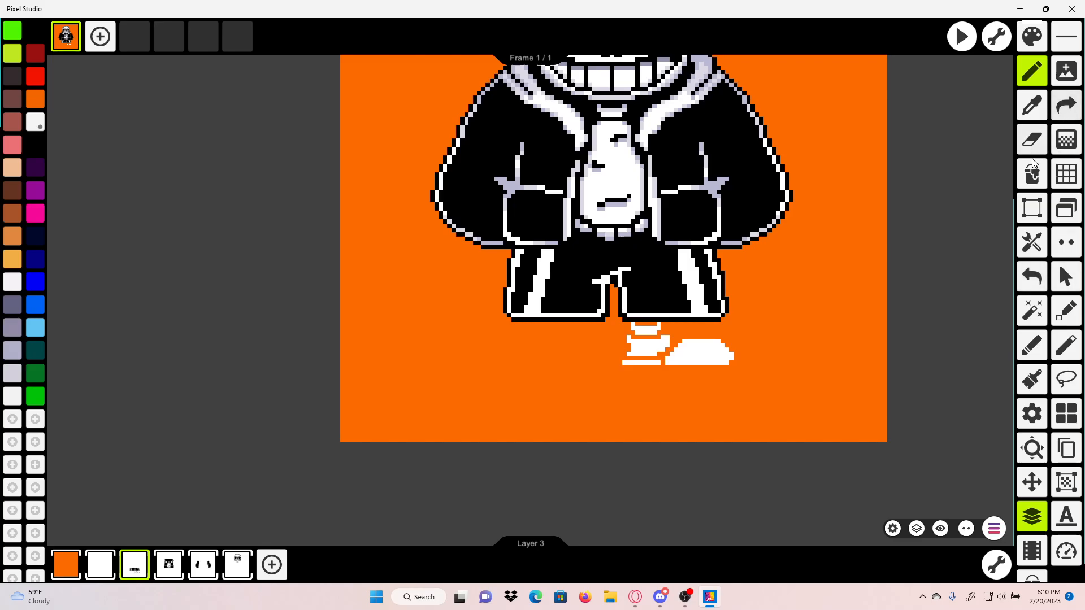
pyautogui.click(1033, 276)
pyautogui.scroll(4, 733, 259)
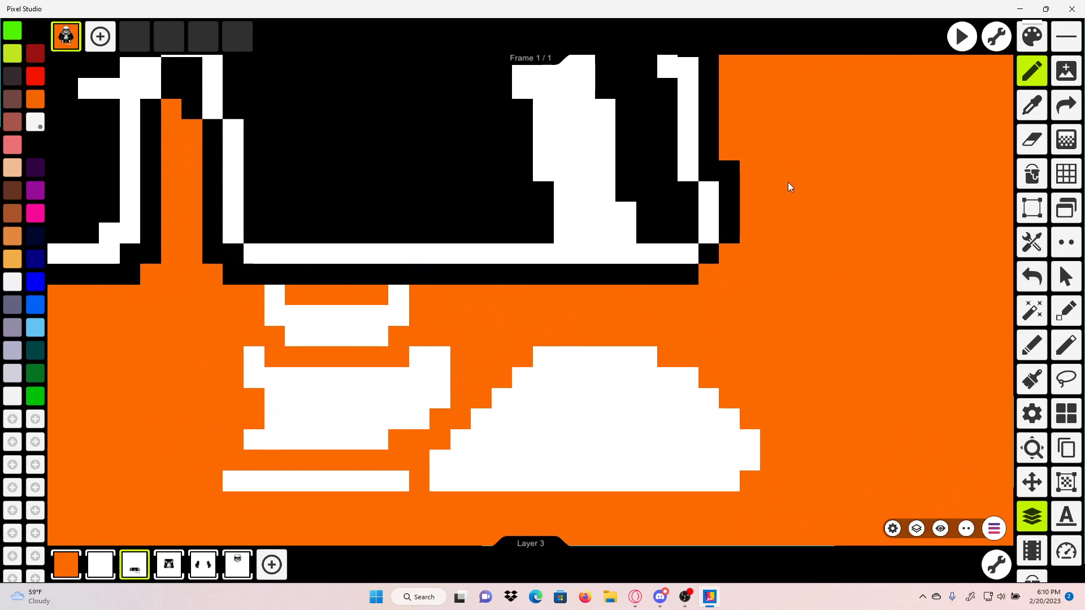
# Step: Try trimming the stepped pixels along the toe's right slope, and undo the edits
pyautogui.moveTo(740, 237); pyautogui.dragTo(735, 220)
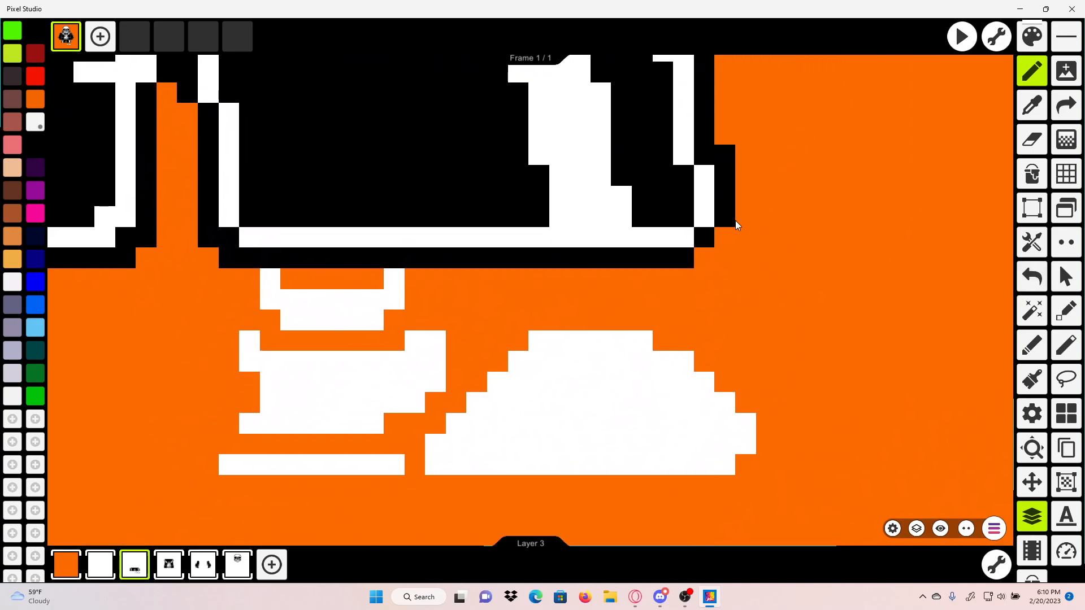
pyautogui.click(1030, 137)
pyautogui.click(683, 362)
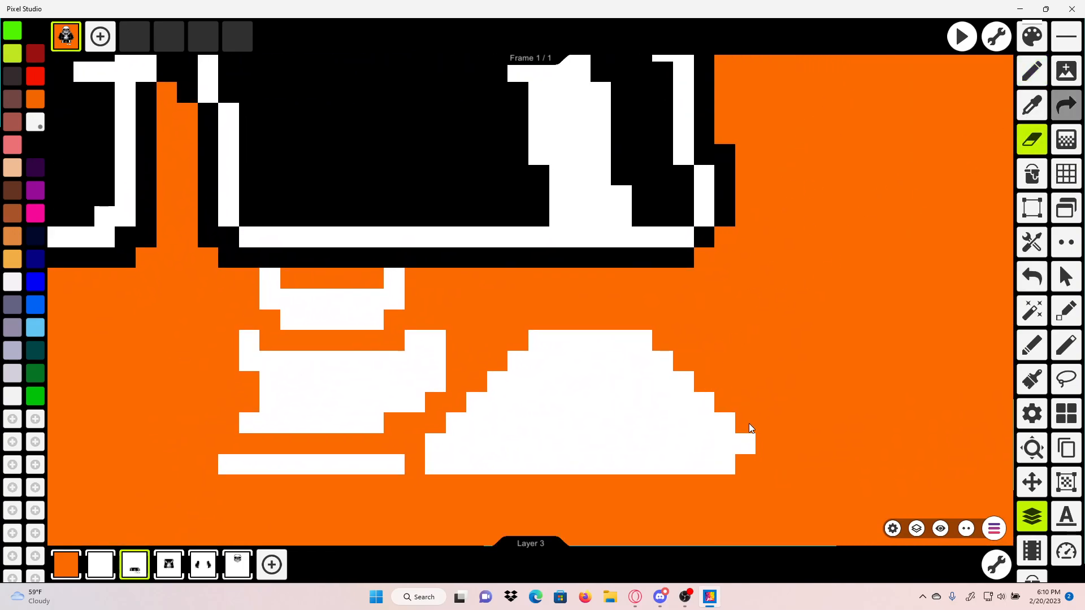
pyautogui.click(1032, 276)
pyautogui.click(1032, 277)
pyautogui.click(1032, 276)
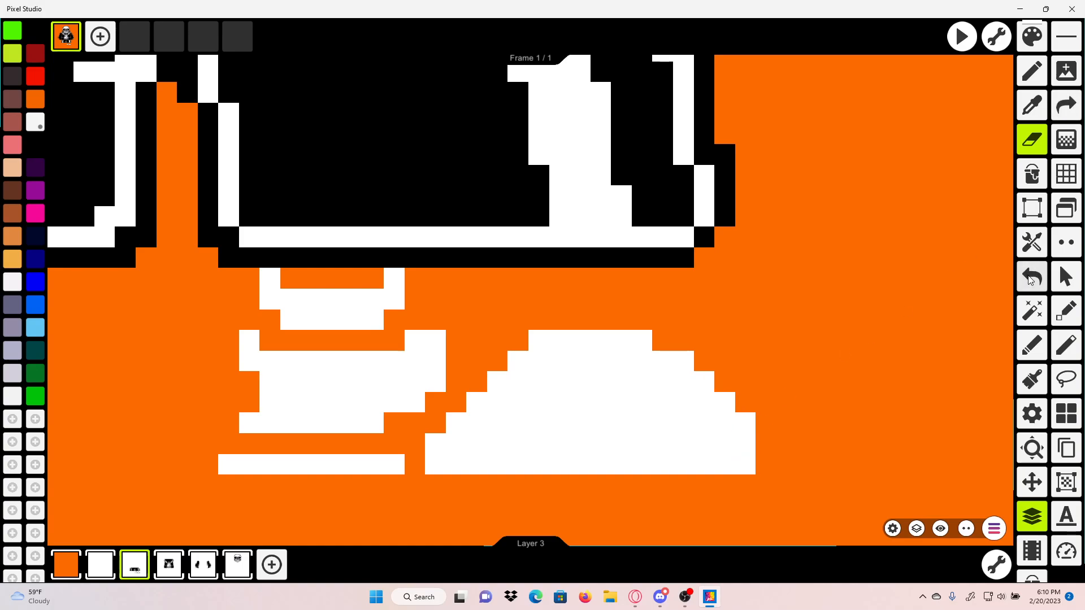
pyautogui.click(1032, 73)
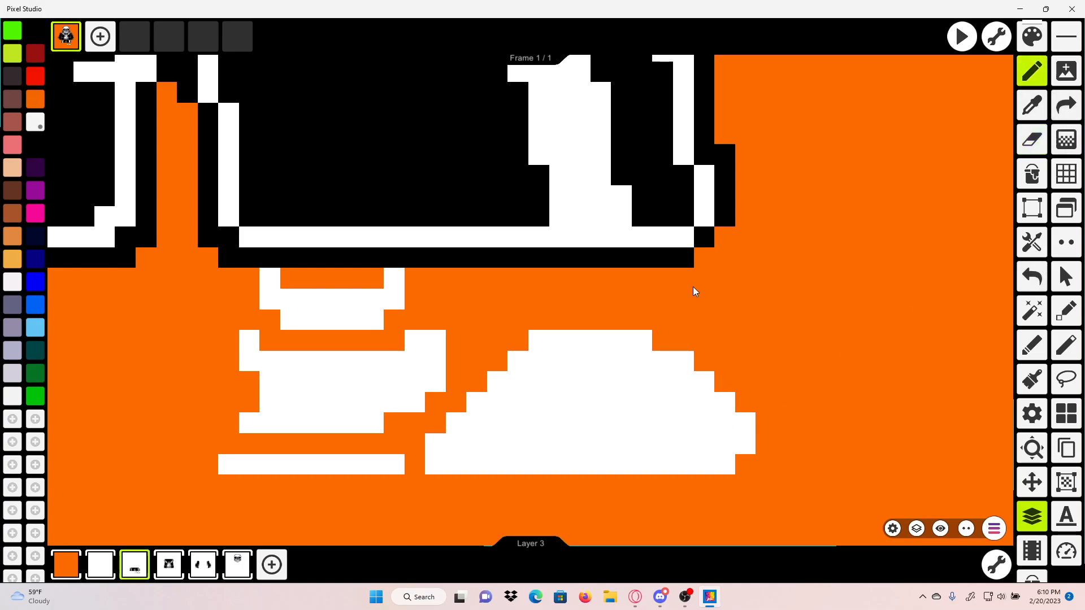
pyautogui.scroll(-2, 689, 340)
pyautogui.scroll(2, 689, 340)
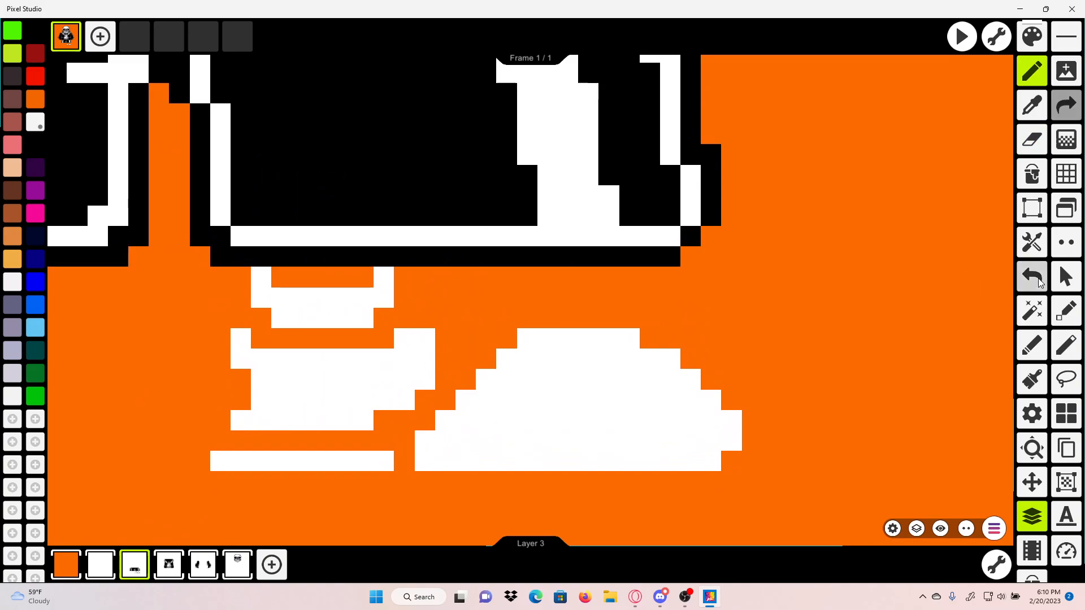
# Step: Erase the leftmost pixel of the toe's top row to shorten that row to five pixels
pyautogui.click(1032, 139)
pyautogui.click(528, 338)
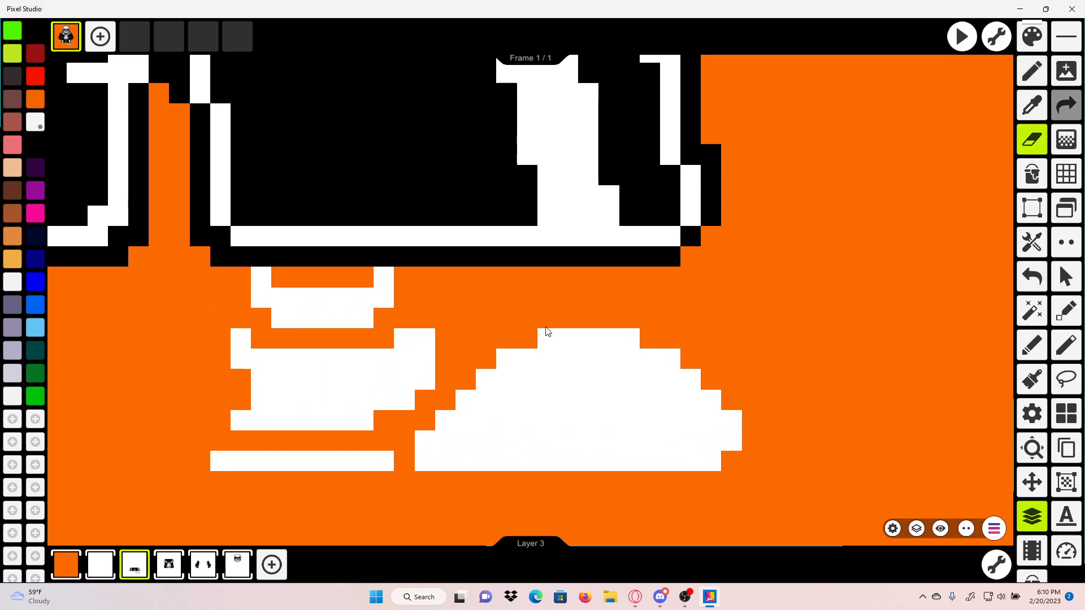
pyautogui.scroll(-1, 638, 299)
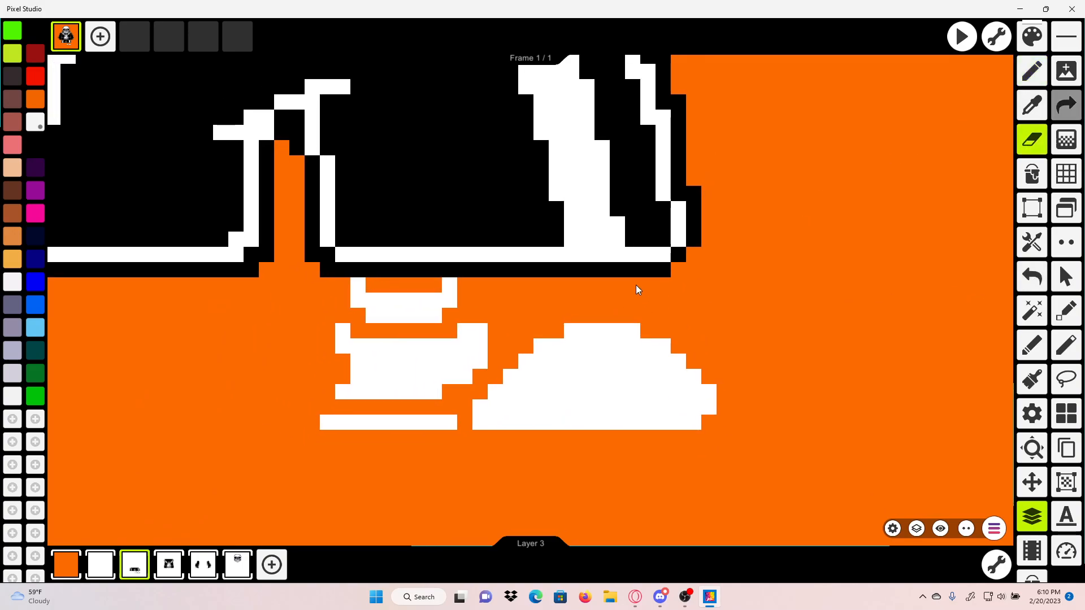
pyautogui.scroll(2, 795, 205)
# Step: Sample black, fill the gap between the sock cuff's tips, and outline the cuff's sides and bottom in black
pyautogui.click(1029, 107)
pyautogui.moveTo(478, 246); pyautogui.dragTo(788, 239)
pyautogui.click(670, 200)
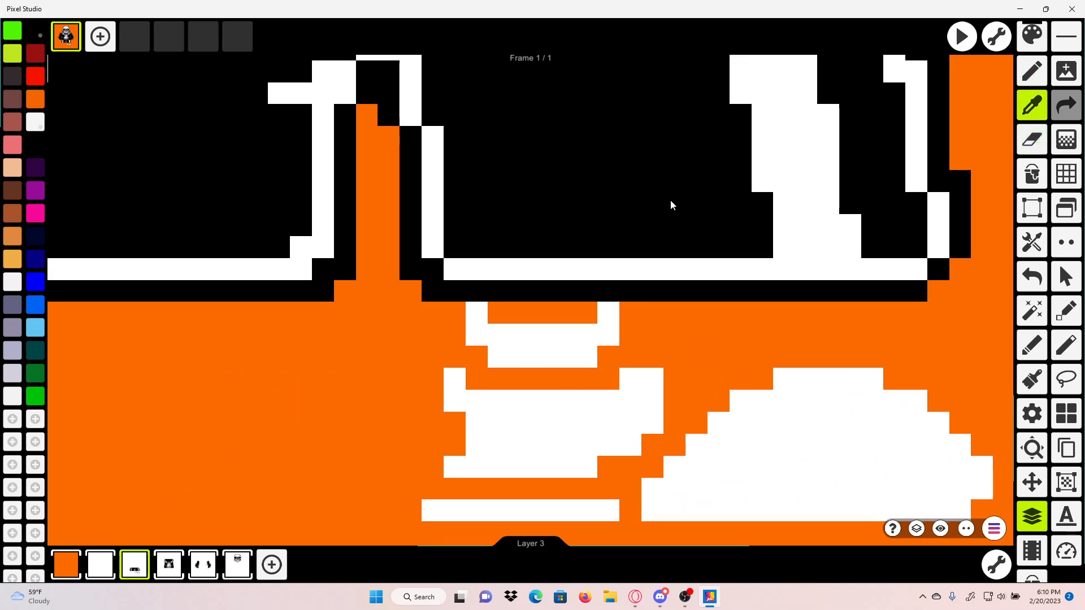
pyautogui.scroll(2, 850, 202)
pyautogui.moveTo(407, 339); pyautogui.dragTo(690, 199)
pyautogui.moveTo(639, 217); pyautogui.dragTo(761, 226)
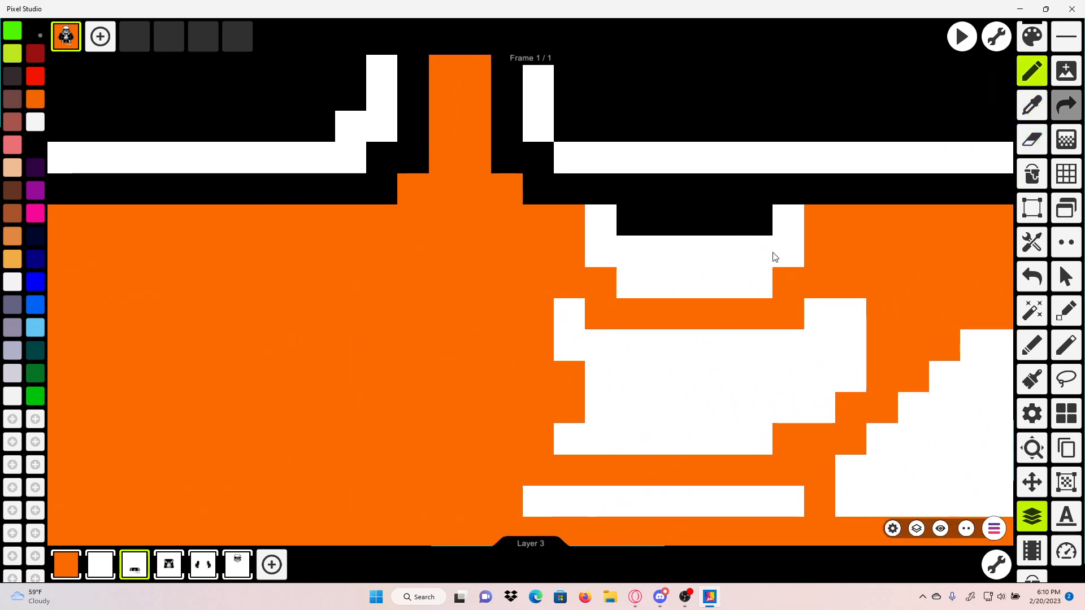
pyautogui.moveTo(764, 314)
pyautogui.mouseDown()
pyautogui.moveTo(606, 280)
pyautogui.moveTo(570, 218)
pyautogui.mouseUp()
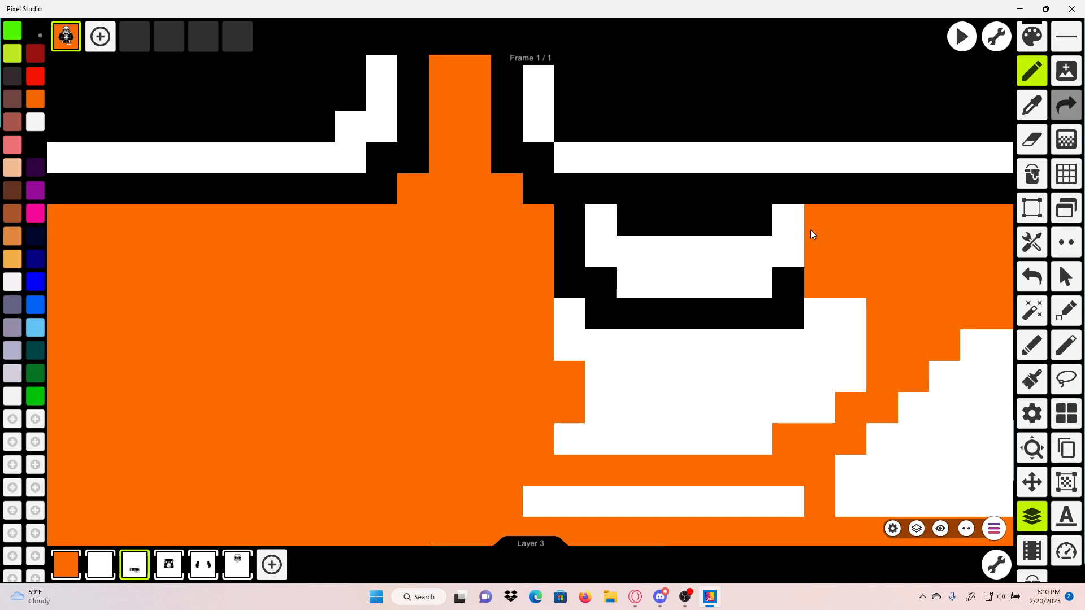
pyautogui.moveTo(815, 224); pyautogui.dragTo(820, 277)
# Step: Outline the heel shape and the sole strip beneath it with one-pixel black lines, closing the border up to the cuff
pyautogui.moveTo(820, 272)
pyautogui.mouseDown()
pyautogui.moveTo(683, 222)
pyautogui.moveTo(722, 256)
pyautogui.mouseUp()
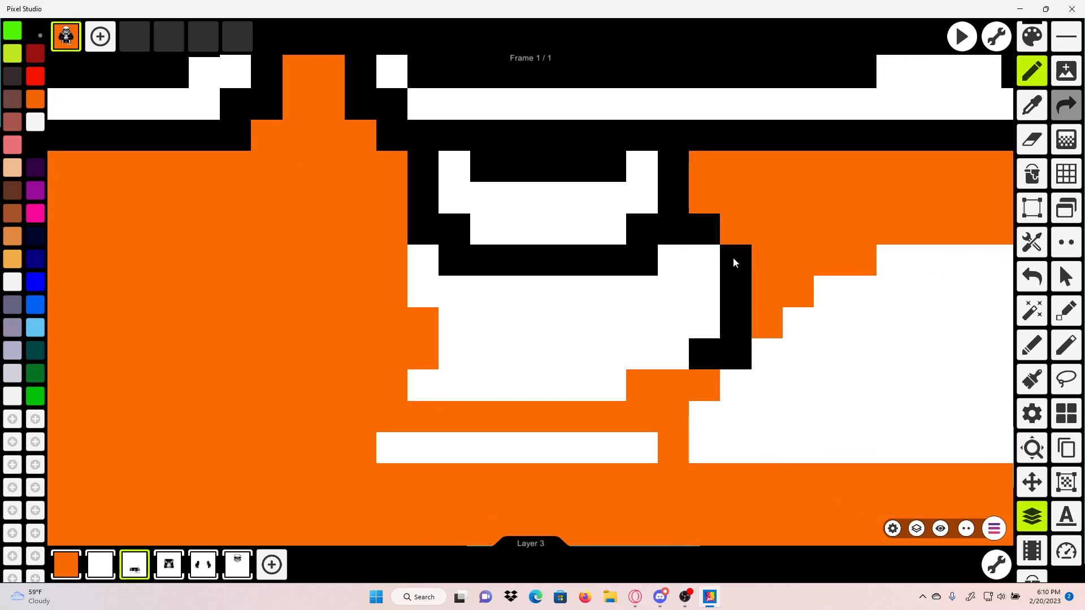
pyautogui.moveTo(716, 368)
pyautogui.mouseDown()
pyautogui.moveTo(699, 383)
pyautogui.moveTo(652, 398)
pyautogui.mouseUp()
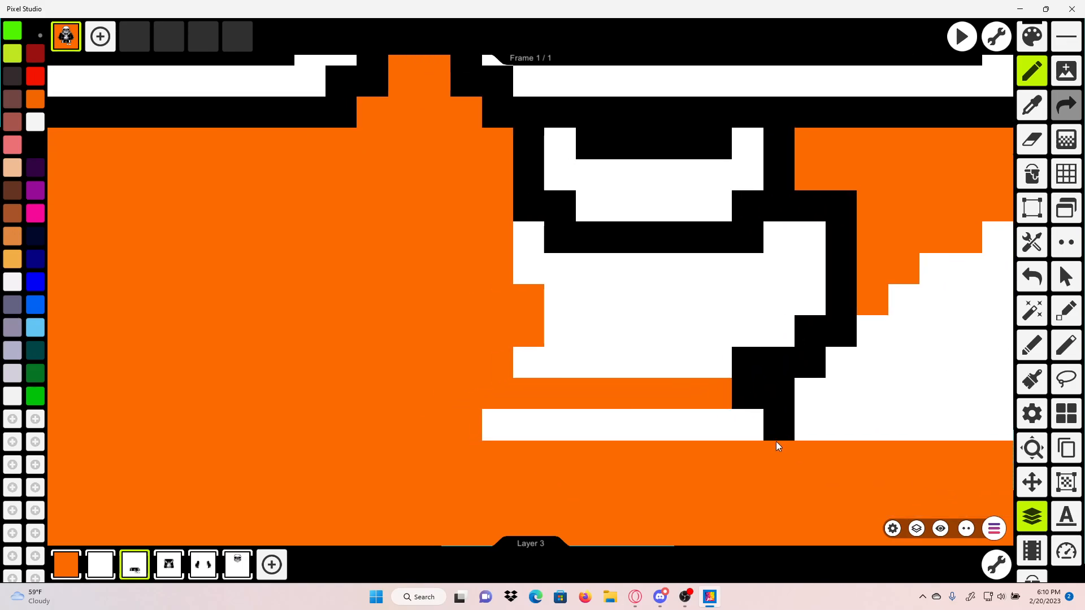
pyautogui.moveTo(775, 442)
pyautogui.mouseDown()
pyautogui.moveTo(625, 456)
pyautogui.moveTo(470, 447)
pyautogui.moveTo(469, 403)
pyautogui.moveTo(691, 396)
pyautogui.moveTo(489, 365)
pyautogui.moveTo(525, 308)
pyautogui.moveTo(494, 294)
pyautogui.moveTo(511, 171)
pyautogui.mouseUp()
# Step: Erase the surplus black pixels beside the cuff and the heel's left notch to thin the outline
pyautogui.scroll(-3, 511, 170)
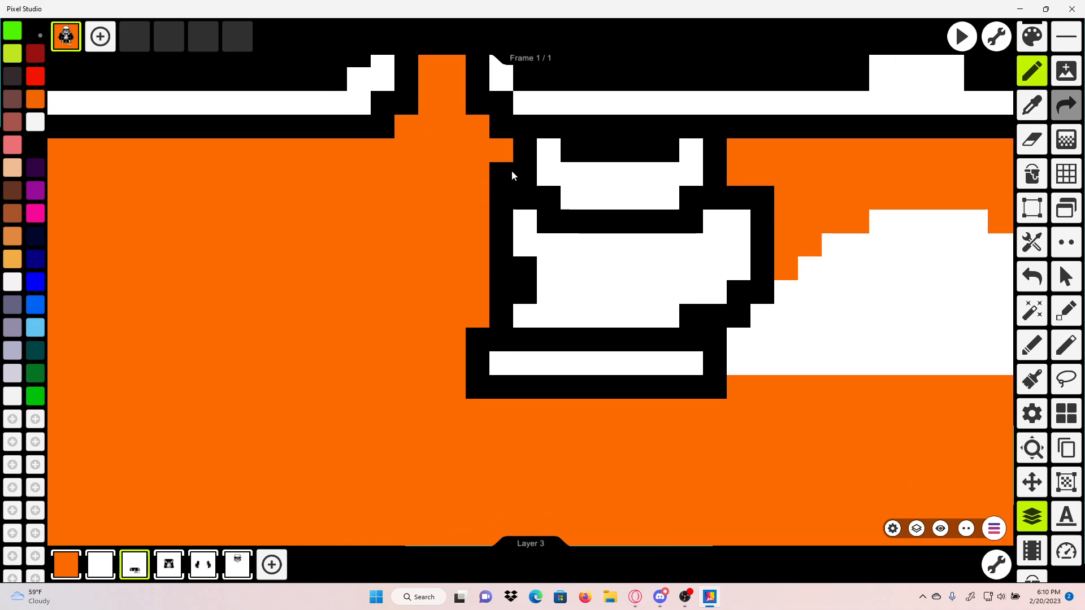
pyautogui.scroll(2, 512, 243)
pyautogui.click(1033, 145)
pyautogui.moveTo(501, 273); pyautogui.dragTo(496, 287)
pyautogui.moveTo(728, 186); pyautogui.dragTo(339, 156)
pyautogui.click(326, 157)
# Step: Outline the white toe in black along both stepped slopes, the top and the bottom edge, removing the extra corner pixel
pyautogui.click(1032, 72)
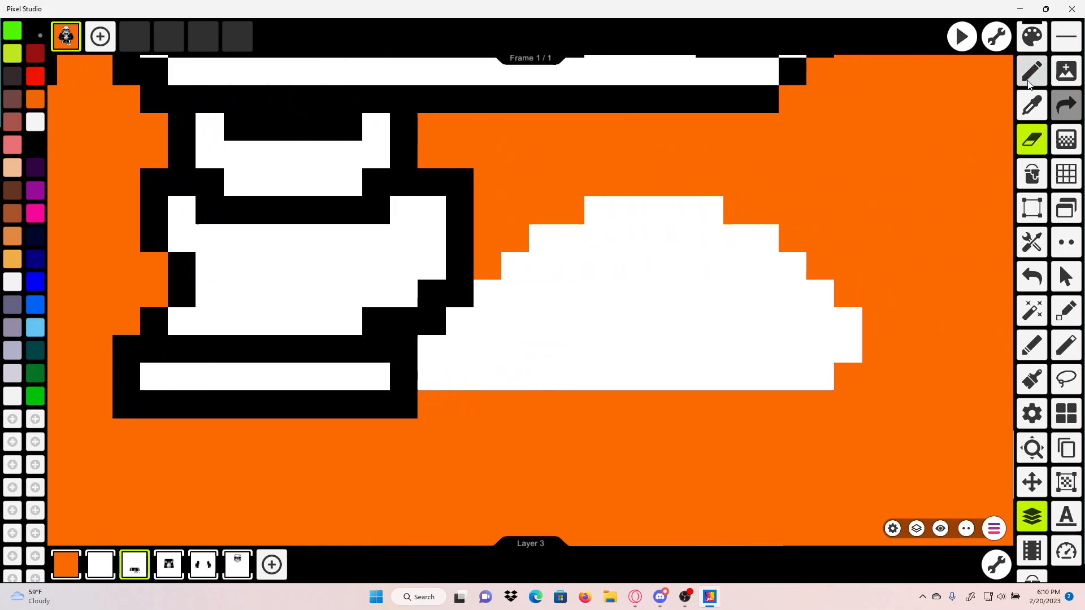
pyautogui.moveTo(487, 266)
pyautogui.mouseDown()
pyautogui.moveTo(590, 191)
pyautogui.moveTo(711, 192)
pyautogui.moveTo(780, 218)
pyautogui.moveTo(768, 217)
pyautogui.moveTo(785, 235)
pyautogui.mouseUp()
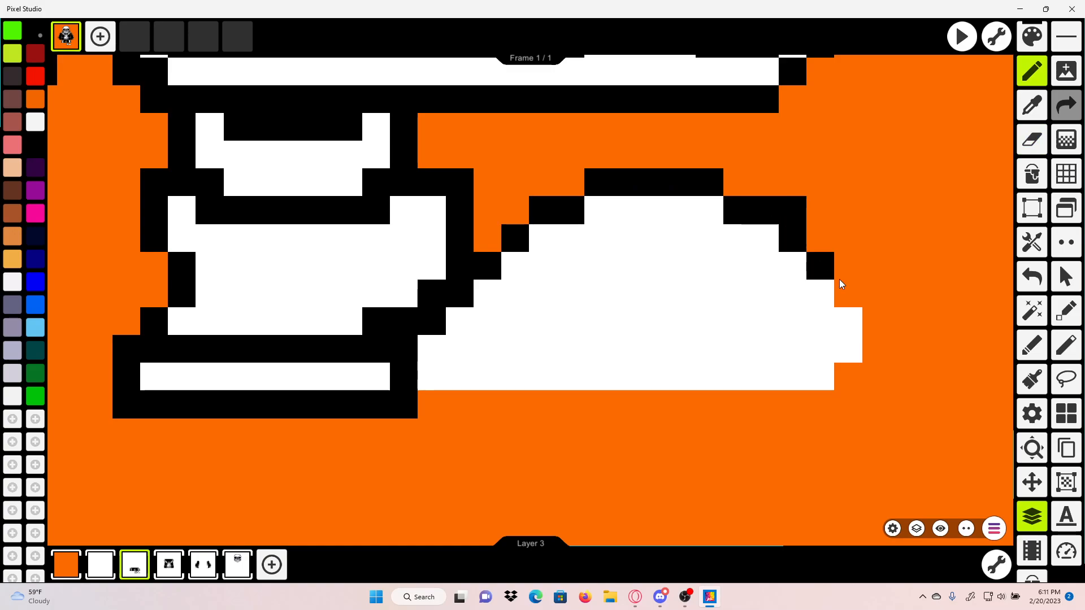
pyautogui.moveTo(840, 279); pyautogui.dragTo(848, 294)
pyautogui.click(1032, 139)
pyautogui.click(1033, 79)
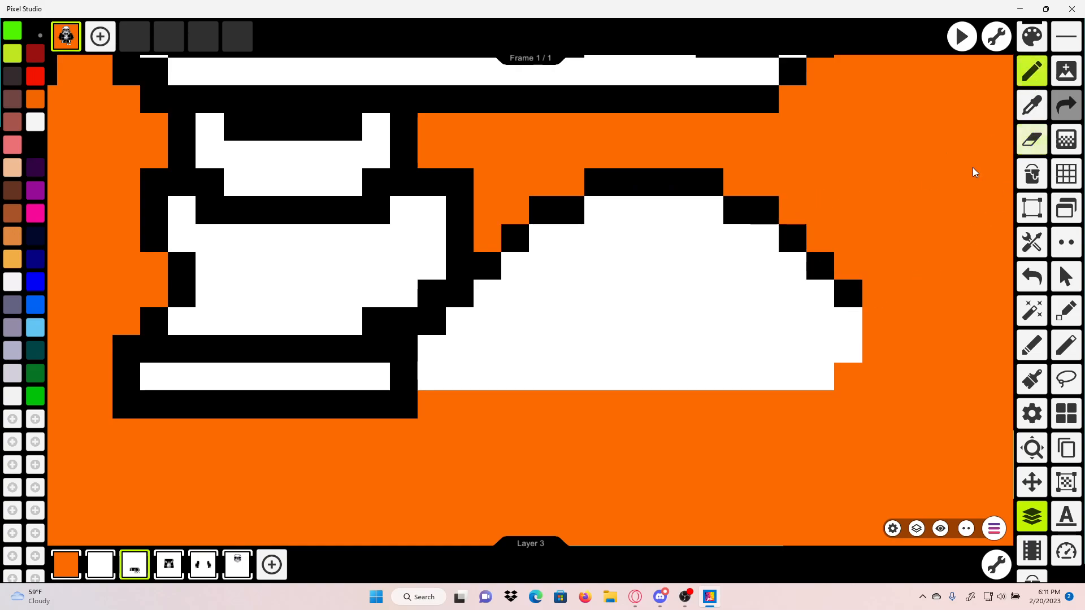
pyautogui.moveTo(869, 349)
pyautogui.mouseDown()
pyautogui.moveTo(828, 399)
pyautogui.moveTo(514, 403)
pyautogui.moveTo(432, 404)
pyautogui.mouseUp()
# Step: Sample white and recolour one black pixel at the heel's lower right corner to thin the outline
pyautogui.scroll(-2, 456, 382)
pyautogui.scroll(-5, 453, 383)
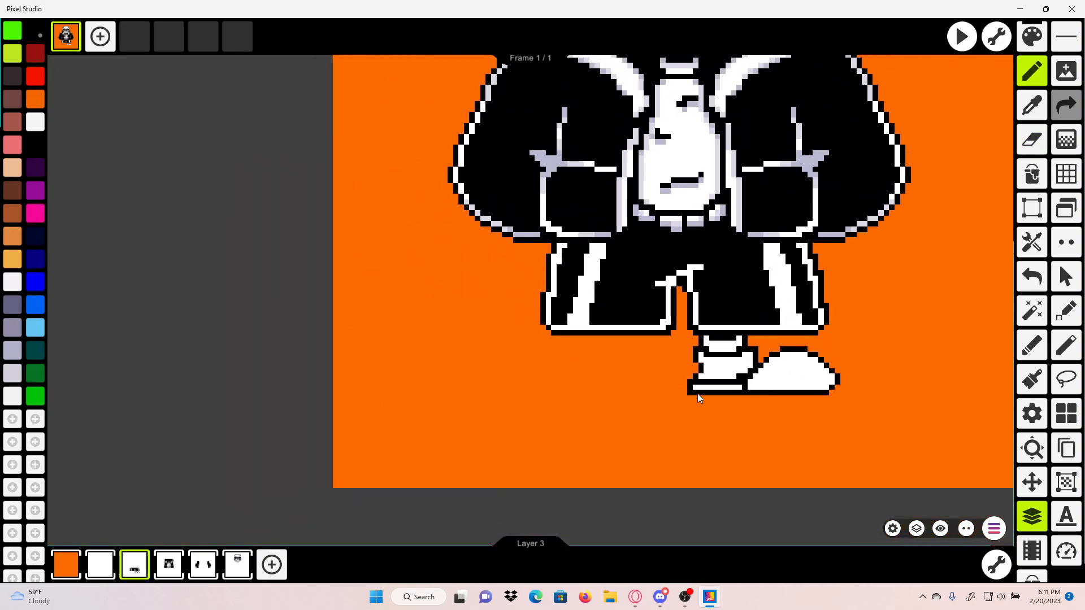
pyautogui.scroll(6, 698, 394)
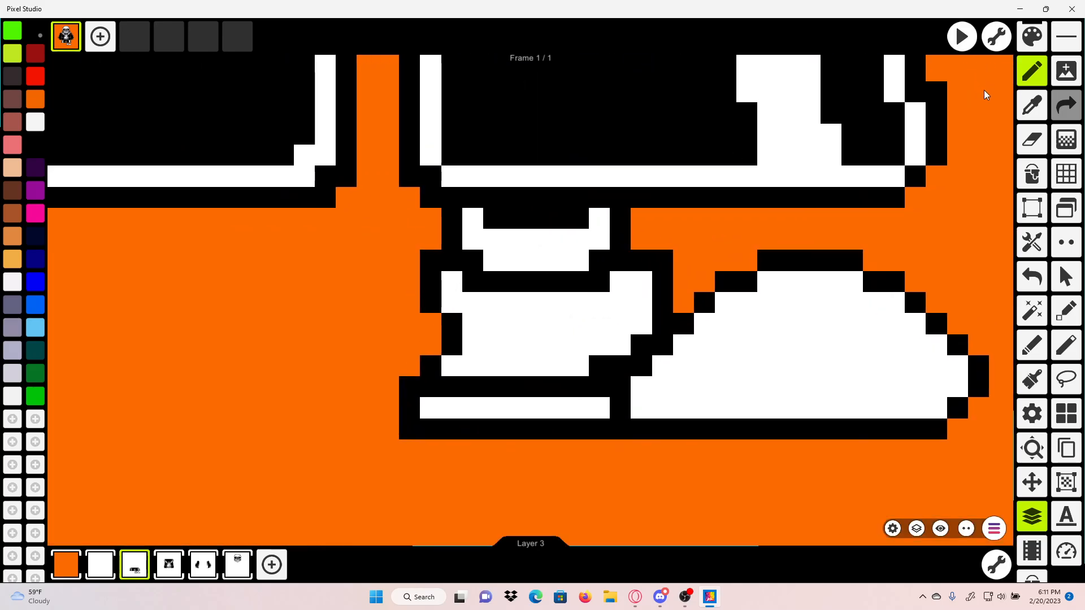
pyautogui.click(1028, 101)
pyautogui.click(623, 297)
pyautogui.click(599, 362)
pyautogui.scroll(-5, 634, 299)
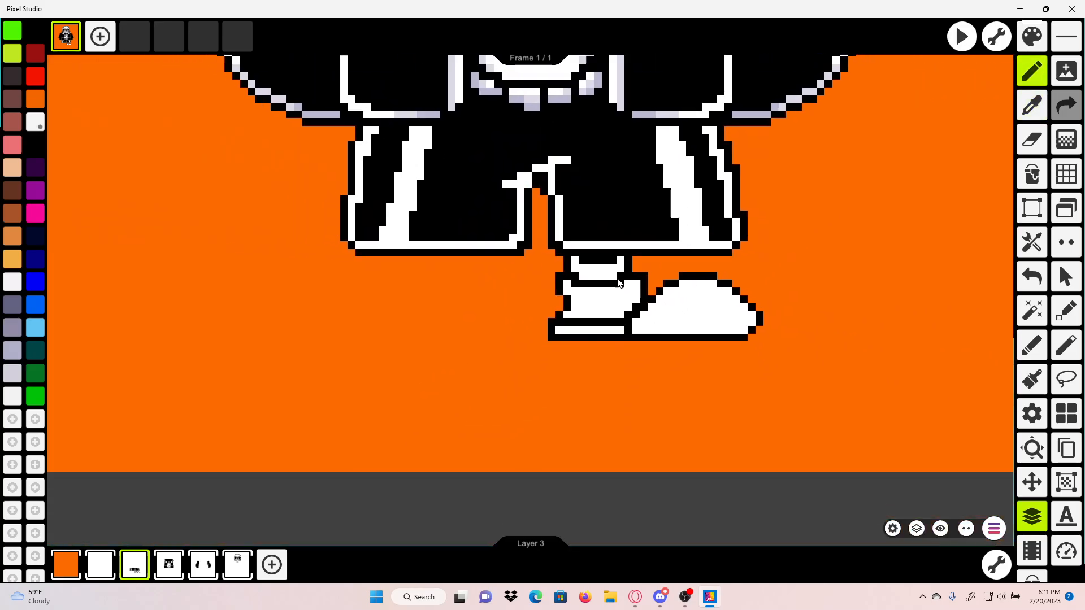
pyautogui.scroll(-4, 618, 283)
pyautogui.scroll(5, 735, 396)
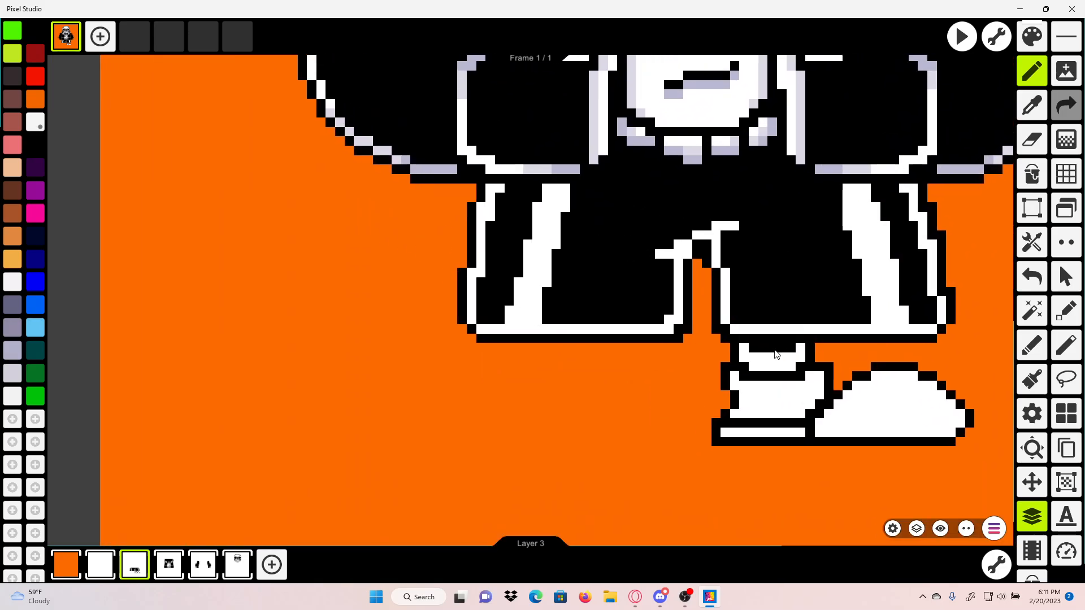
pyautogui.scroll(-2, 711, 286)
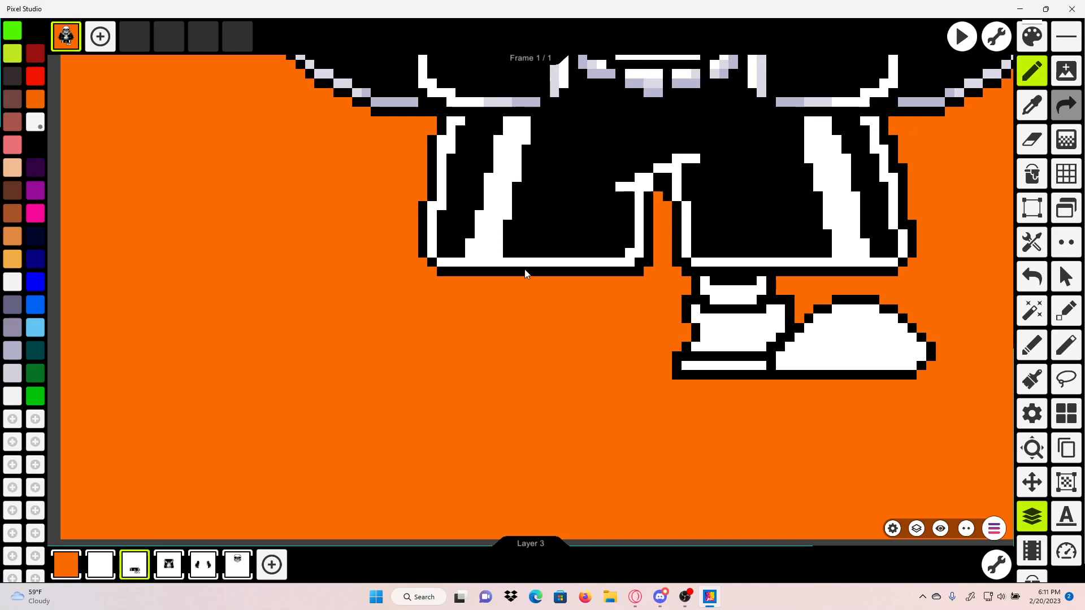
# Step: Draw a white sock cuff six pixels wide under the left shorts leg, with two raised tips and a narrower bottom row
pyautogui.scroll(3, 517, 282)
pyautogui.moveTo(594, 250); pyautogui.dragTo(576, 252)
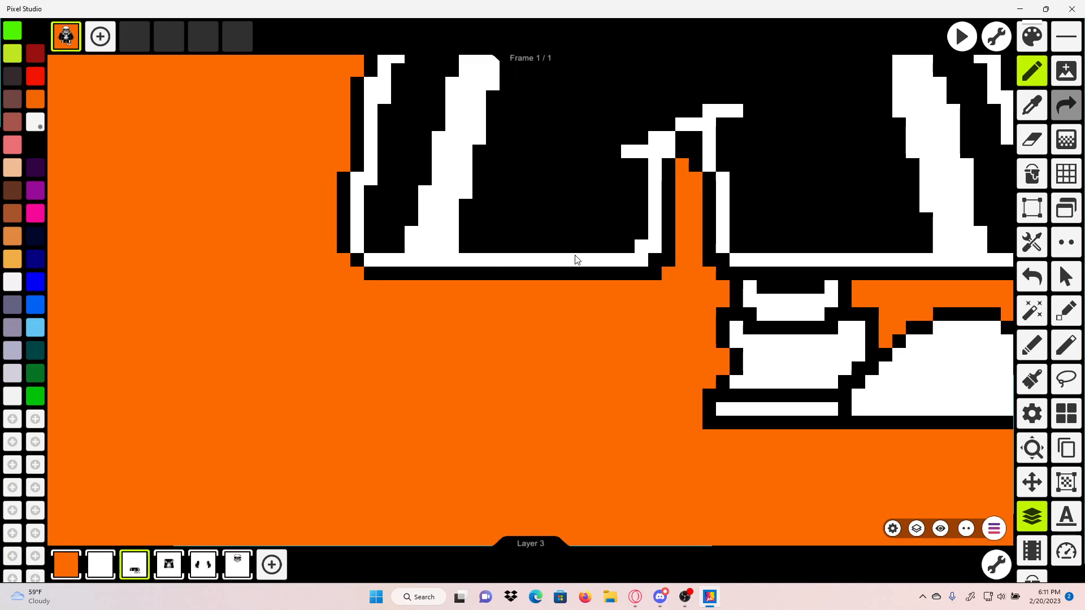
pyautogui.scroll(1, 576, 250)
pyautogui.moveTo(565, 315); pyautogui.dragTo(522, 229)
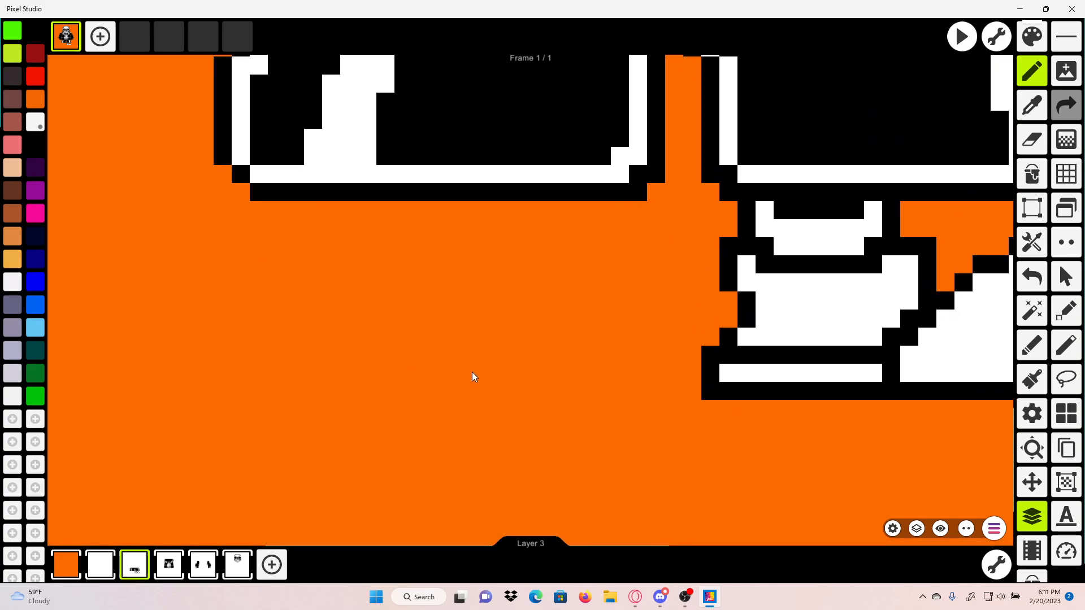
pyautogui.click(608, 210)
pyautogui.scroll(1, 608, 211)
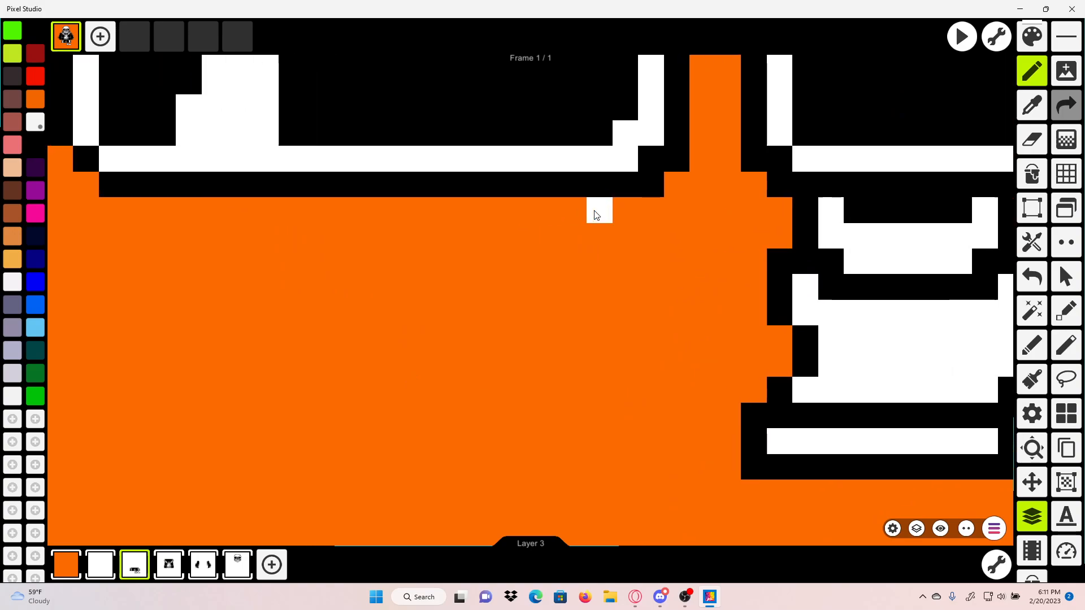
pyautogui.click(469, 208)
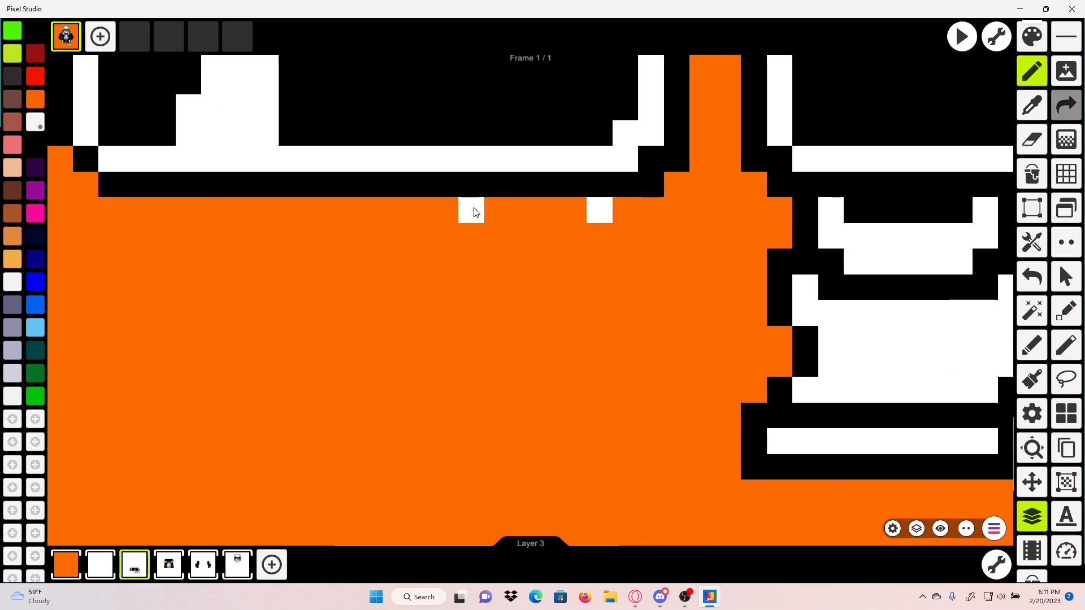
pyautogui.moveTo(608, 238)
pyautogui.mouseDown()
pyautogui.moveTo(470, 241)
pyautogui.moveTo(579, 255)
pyautogui.mouseUp()
pyautogui.scroll(-2, 583, 255)
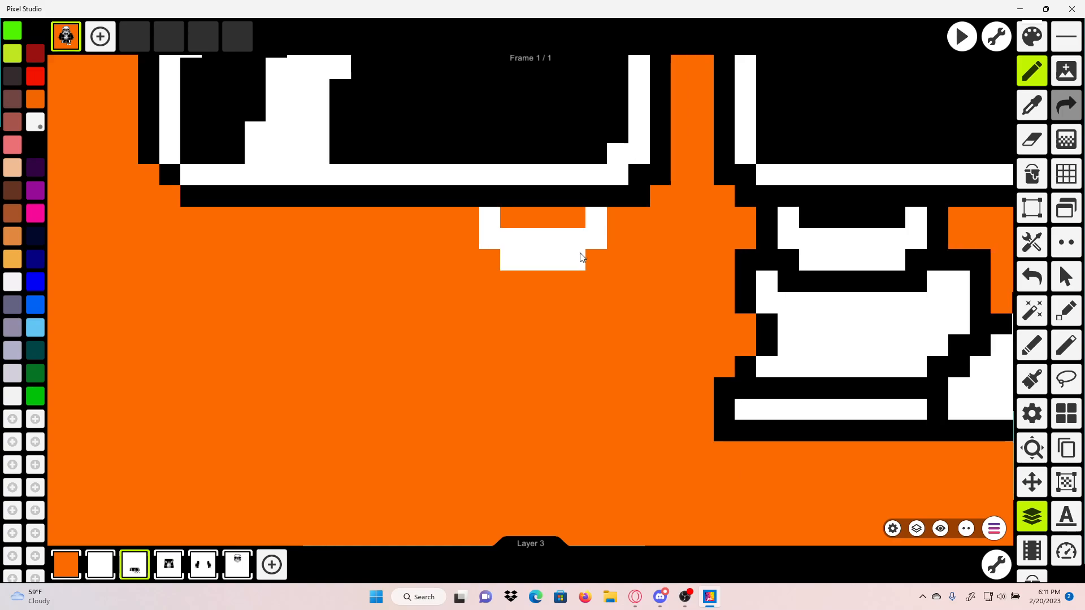
# Step: Widen the left leg's white sock cuff to seven pixels by extending its left side
pyautogui.click(1030, 209)
pyautogui.moveTo(467, 275)
pyautogui.mouseDown()
pyautogui.moveTo(536, 228)
pyautogui.moveTo(511, 229)
pyautogui.moveTo(473, 283)
pyautogui.mouseUp()
pyautogui.click(654, 225)
pyautogui.click(1032, 70)
# Step: Draw a stepped white dome outline with a flat base for the left foot's toe, and fill it white
pyautogui.scroll(2, 516, 259)
pyautogui.scroll(-2, 596, 230)
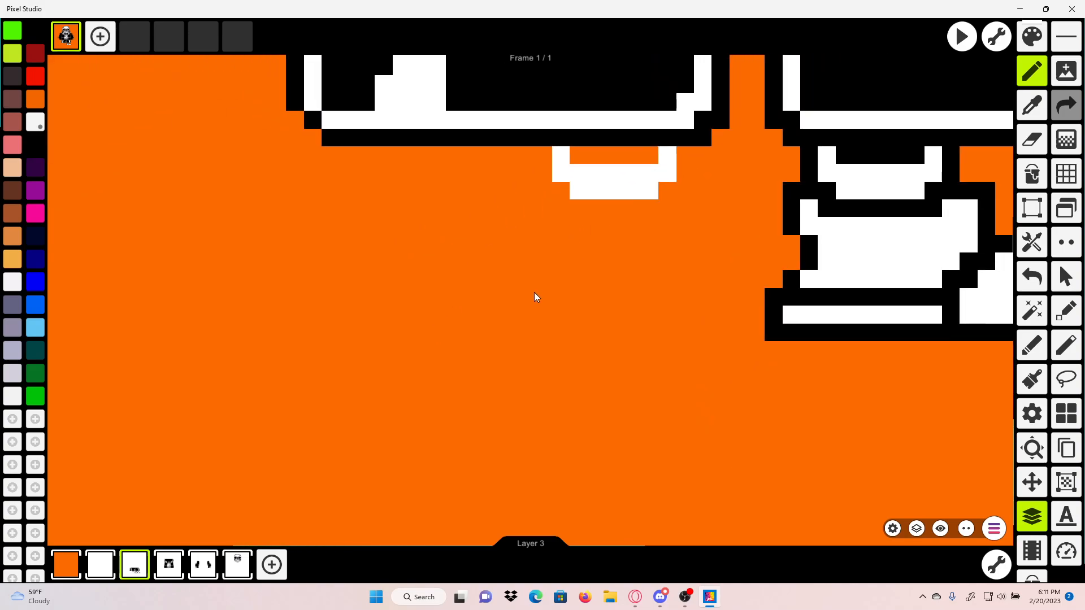
pyautogui.moveTo(542, 316)
pyautogui.mouseDown()
pyautogui.moveTo(506, 255)
pyautogui.moveTo(441, 220)
pyautogui.mouseUp()
pyautogui.moveTo(337, 230); pyautogui.dragTo(305, 290)
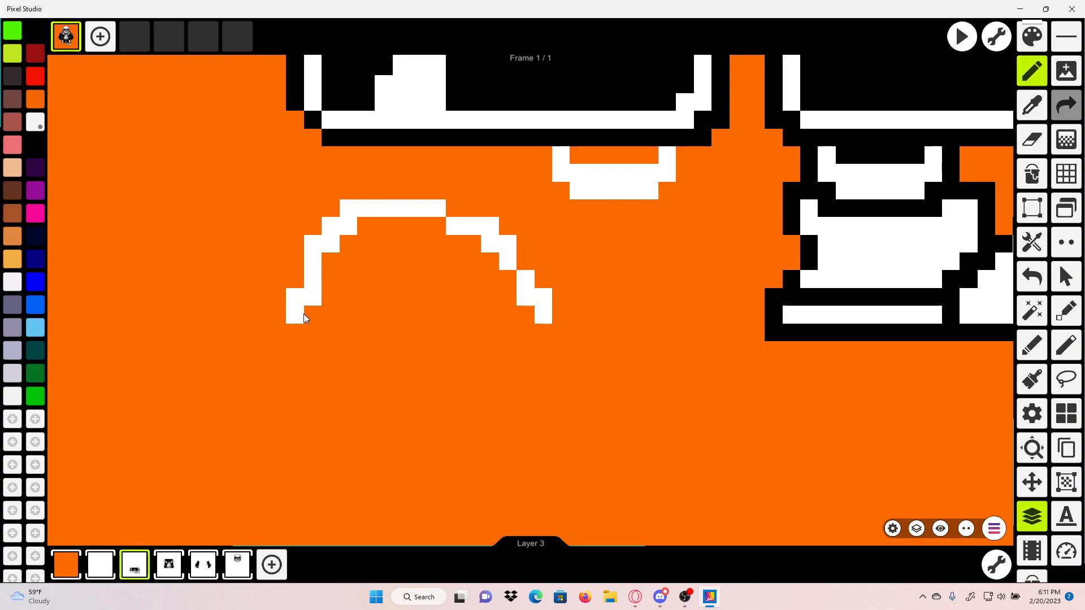
pyautogui.moveTo(352, 318); pyautogui.dragTo(532, 315)
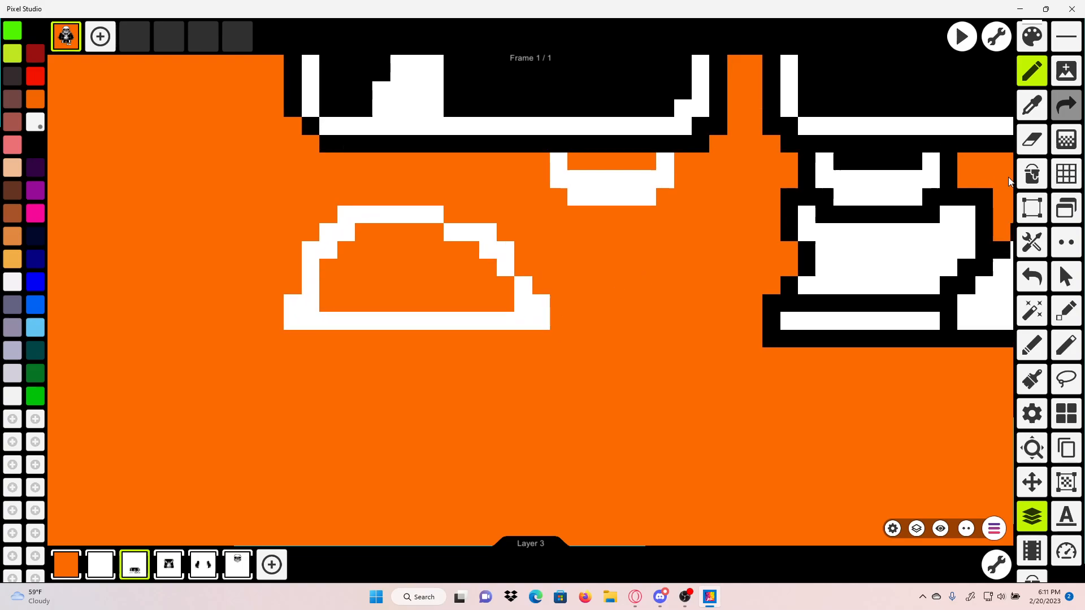
pyautogui.click(1032, 174)
pyautogui.click(472, 279)
# Step: Erase stepped pixels along both slopes and the lower left corner of the left toe to round its shape
pyautogui.scroll(-3, 465, 279)
pyautogui.scroll(3, 461, 266)
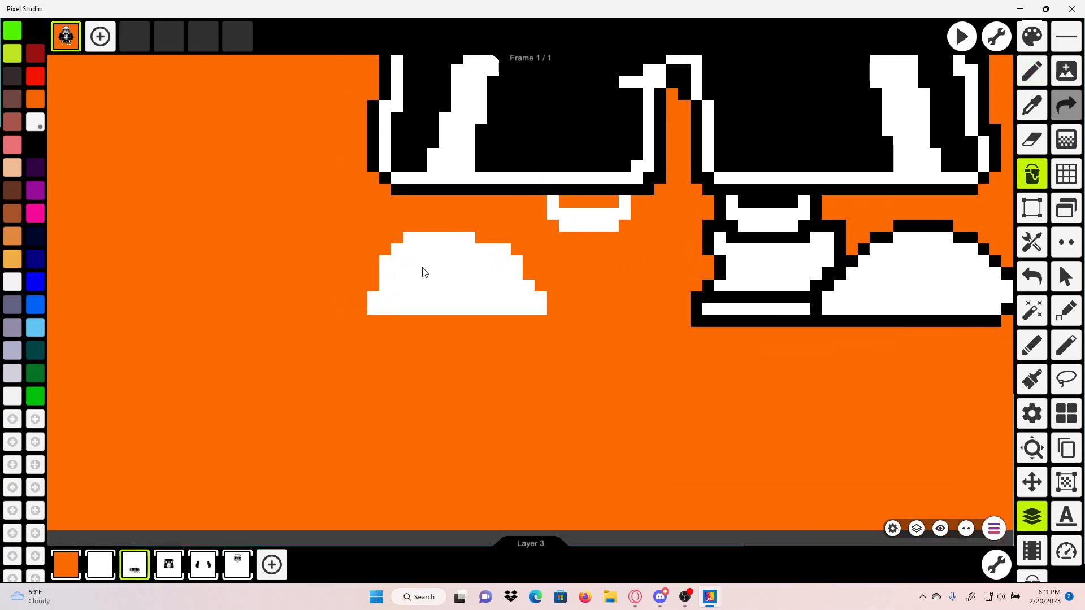
pyautogui.scroll(-3, 458, 246)
pyautogui.scroll(3, 494, 286)
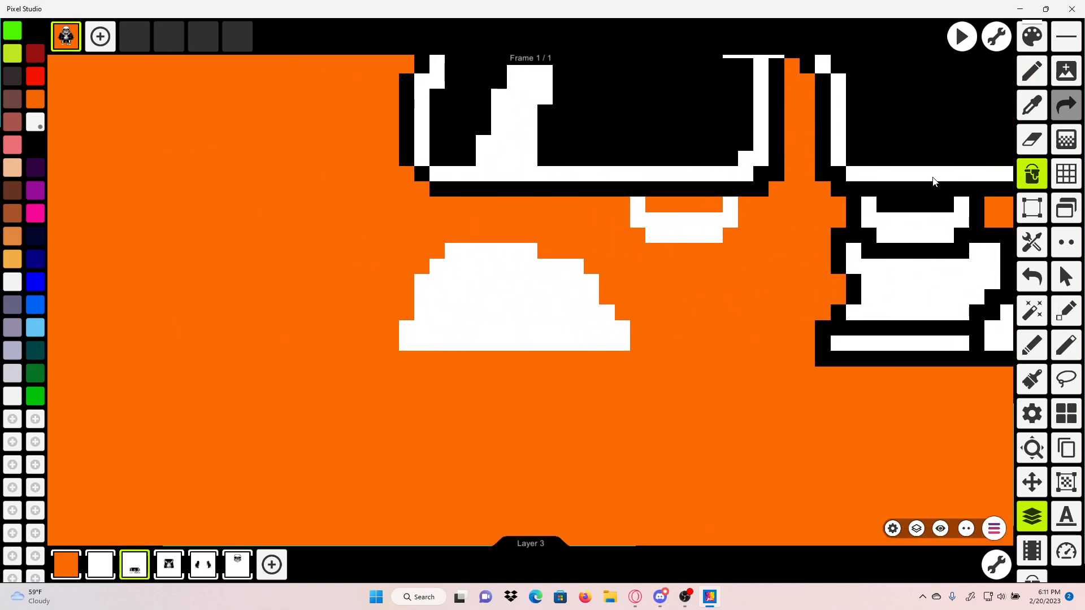
pyautogui.press('e')
pyautogui.click(405, 328)
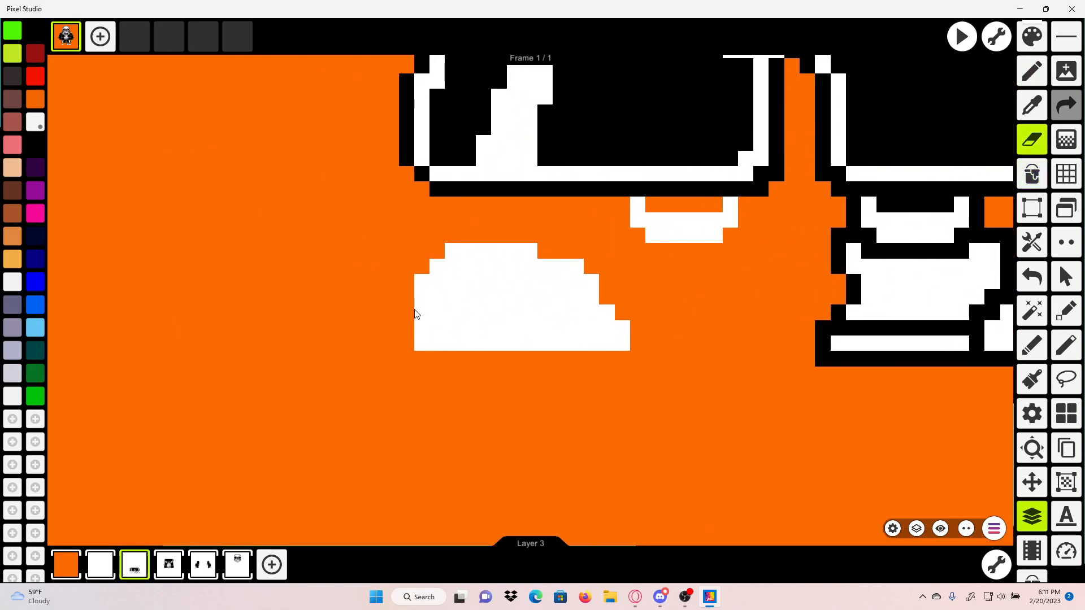
pyautogui.click(422, 281)
pyautogui.click(437, 266)
pyautogui.click(453, 251)
pyautogui.click(468, 251)
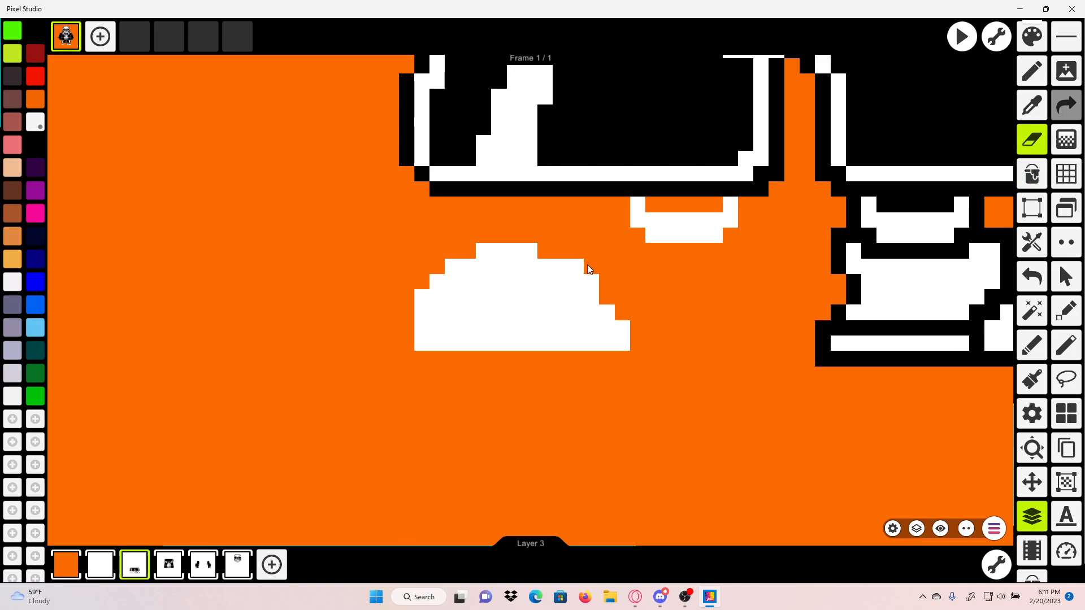
pyautogui.scroll(-2, 446, 347)
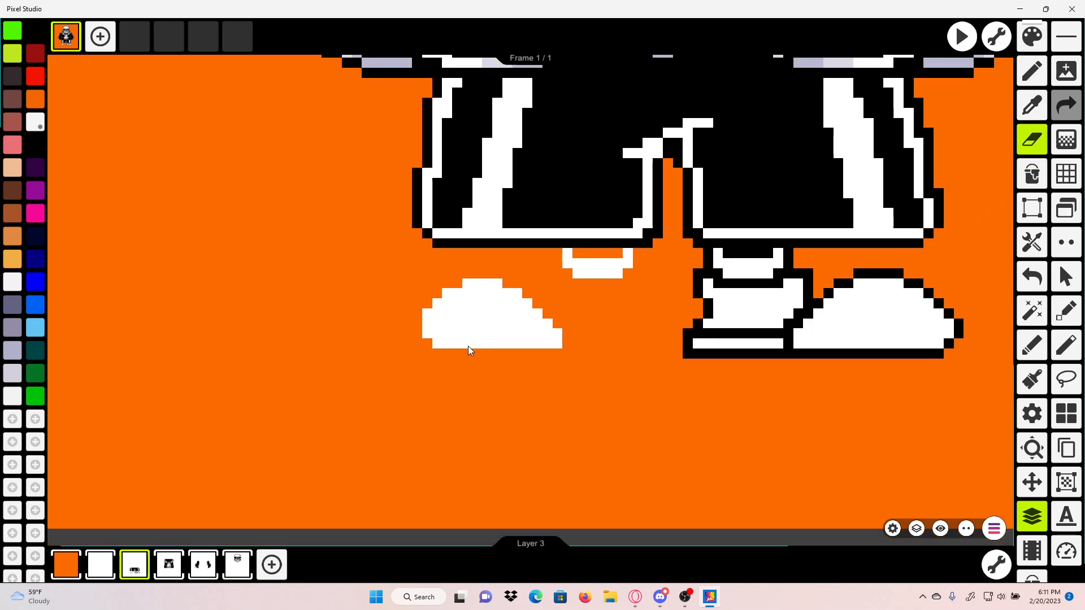
pyautogui.scroll(-2, 633, 319)
pyautogui.scroll(4, 968, 259)
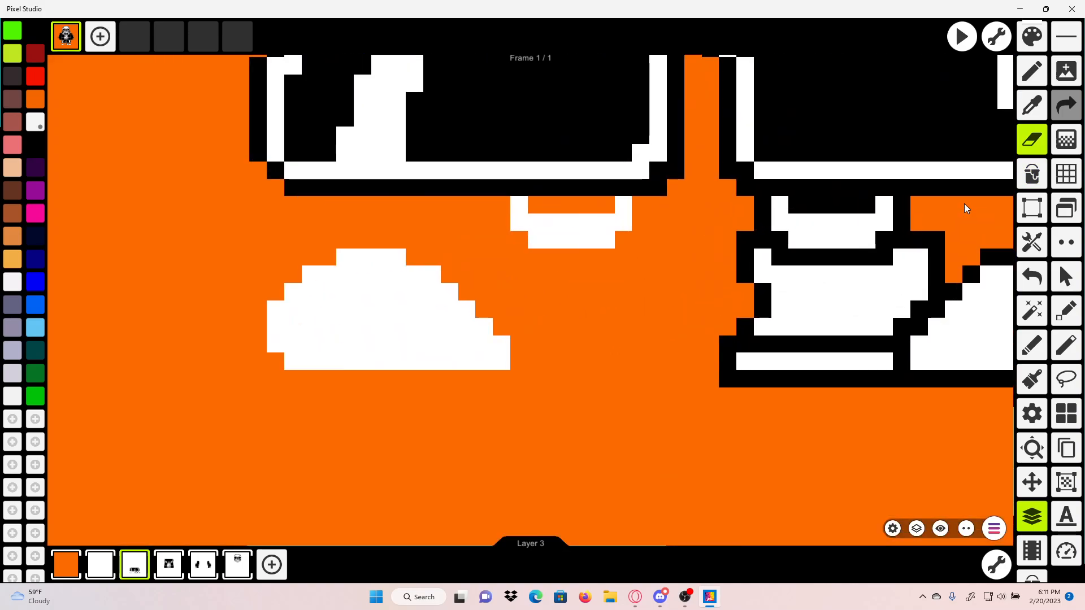
# Step: Draw a white sole strip seven pixels wide level with the left toe's base, one pixel from its inner edge
pyautogui.click(1038, 82)
pyautogui.moveTo(644, 362); pyautogui.dragTo(531, 361)
pyautogui.scroll(3, 680, 317)
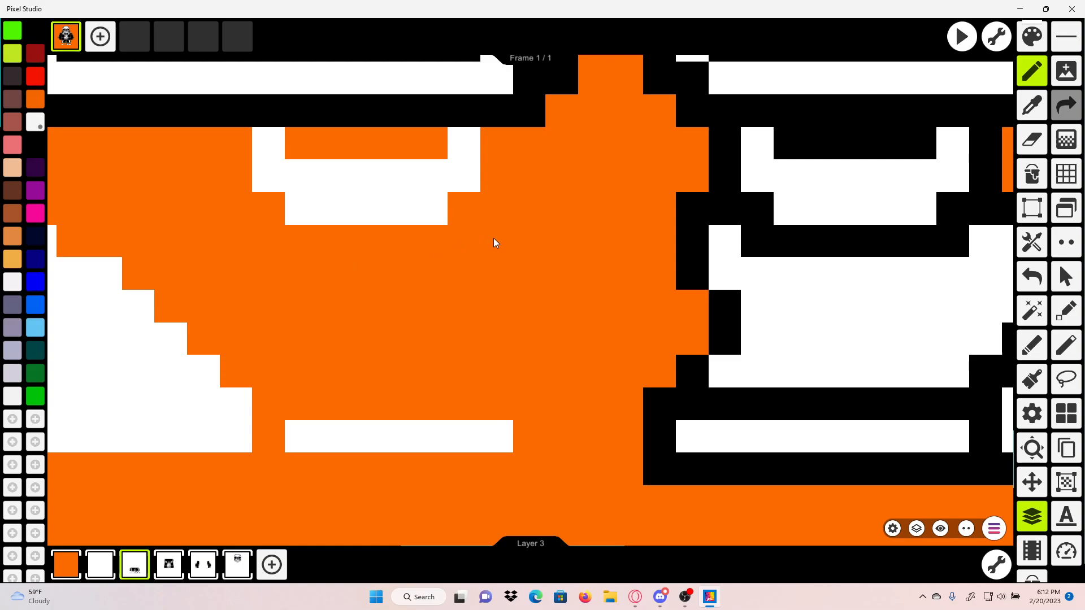
# Step: Draw the white ankle section between the left cuff and sole strip, with a notched heel side and an edge stepping parallel to the toe
pyautogui.moveTo(492, 264)
pyautogui.mouseDown()
pyautogui.moveTo(252, 276)
pyautogui.moveTo(227, 258)
pyautogui.moveTo(232, 248)
pyautogui.moveTo(266, 291)
pyautogui.moveTo(484, 304)
pyautogui.moveTo(256, 306)
pyautogui.mouseUp()
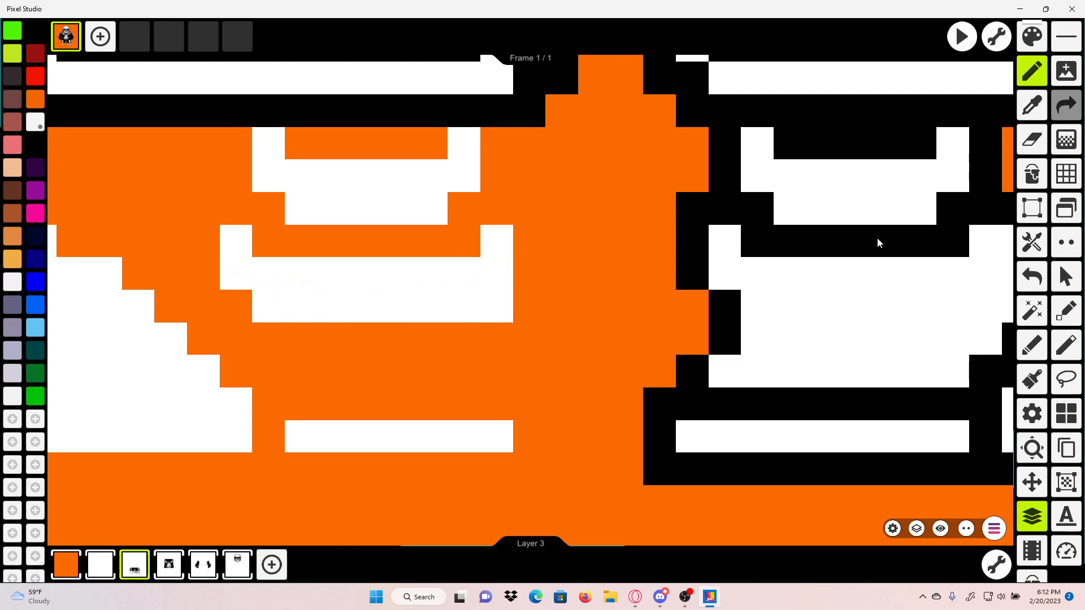
pyautogui.click(1030, 141)
pyautogui.click(493, 300)
pyautogui.moveTo(547, 290); pyautogui.dragTo(580, 279)
pyautogui.click(1030, 84)
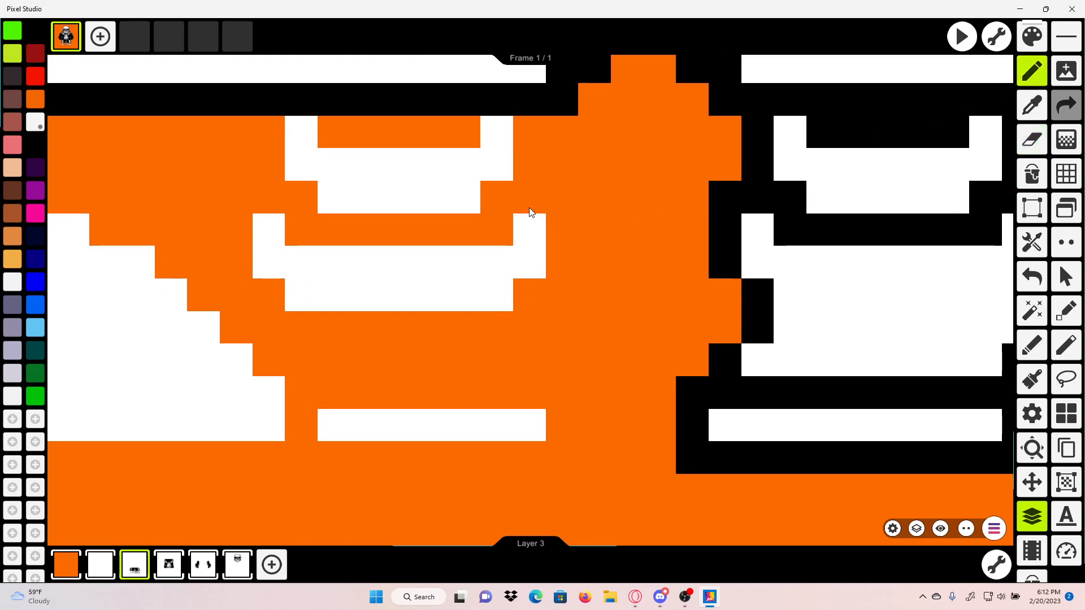
pyautogui.moveTo(347, 324)
pyautogui.mouseDown()
pyautogui.moveTo(499, 341)
pyautogui.moveTo(338, 363)
pyautogui.mouseUp()
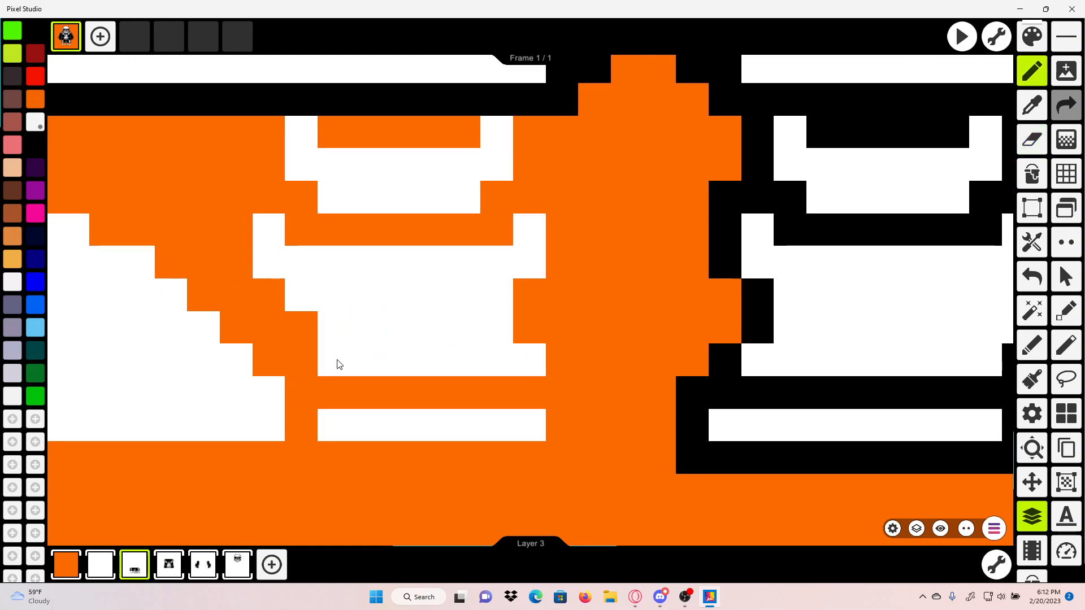
pyautogui.click(264, 288)
pyautogui.moveTo(299, 296); pyautogui.dragTo(414, 313)
pyautogui.scroll(-3, 386, 280)
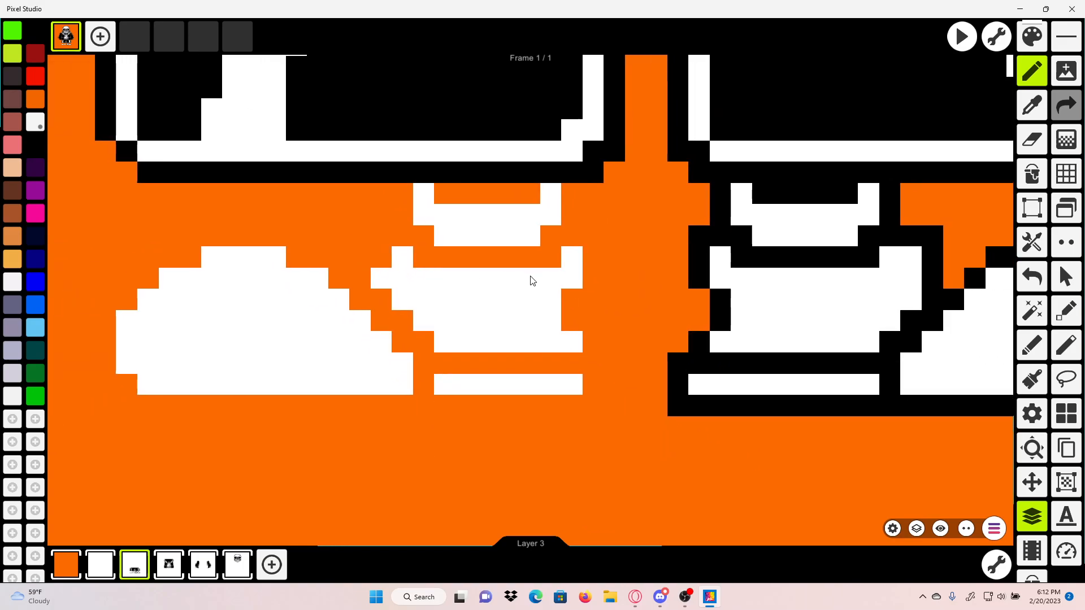
# Step: Pick black from the artwork, outline the left sock cuff on both sides and underneath, and fill the gap between its tips
pyautogui.scroll(-4, 432, 269)
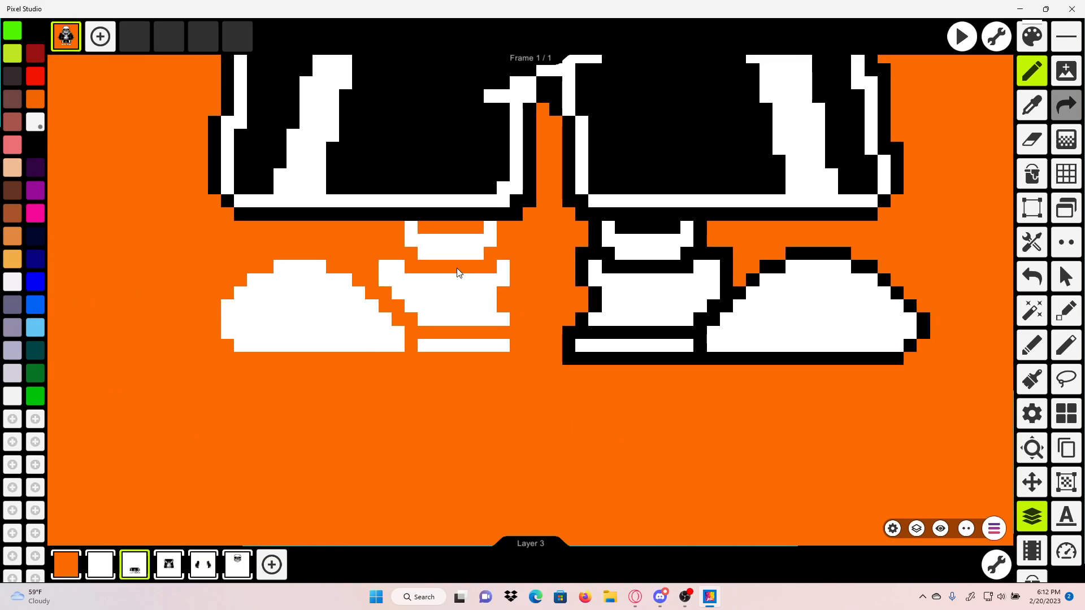
pyautogui.moveTo(485, 269); pyautogui.dragTo(595, 277)
pyautogui.scroll(2, 594, 277)
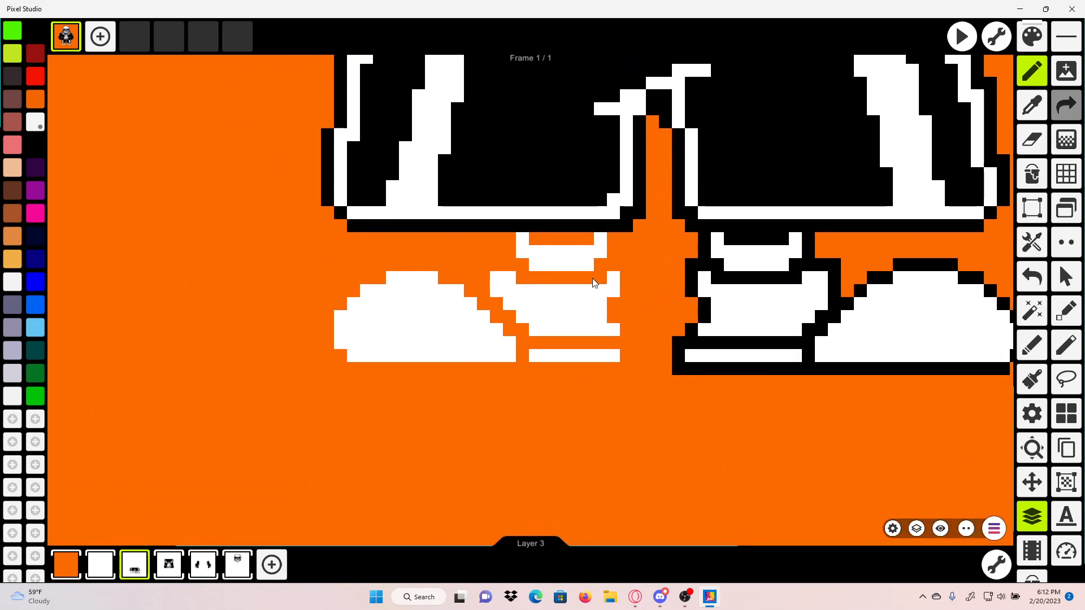
pyautogui.scroll(-3, 593, 281)
pyautogui.scroll(4, 593, 281)
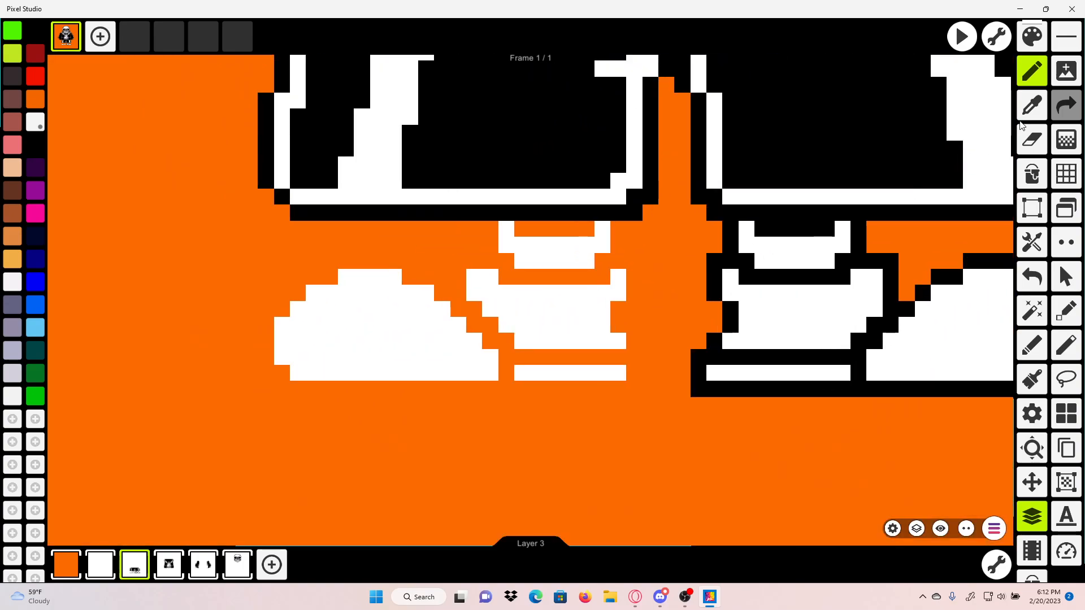
pyautogui.click(1027, 114)
pyautogui.click(756, 164)
pyautogui.scroll(3, 666, 215)
pyautogui.moveTo(543, 233); pyautogui.dragTo(459, 235)
pyautogui.moveTo(475, 232); pyautogui.dragTo(523, 220)
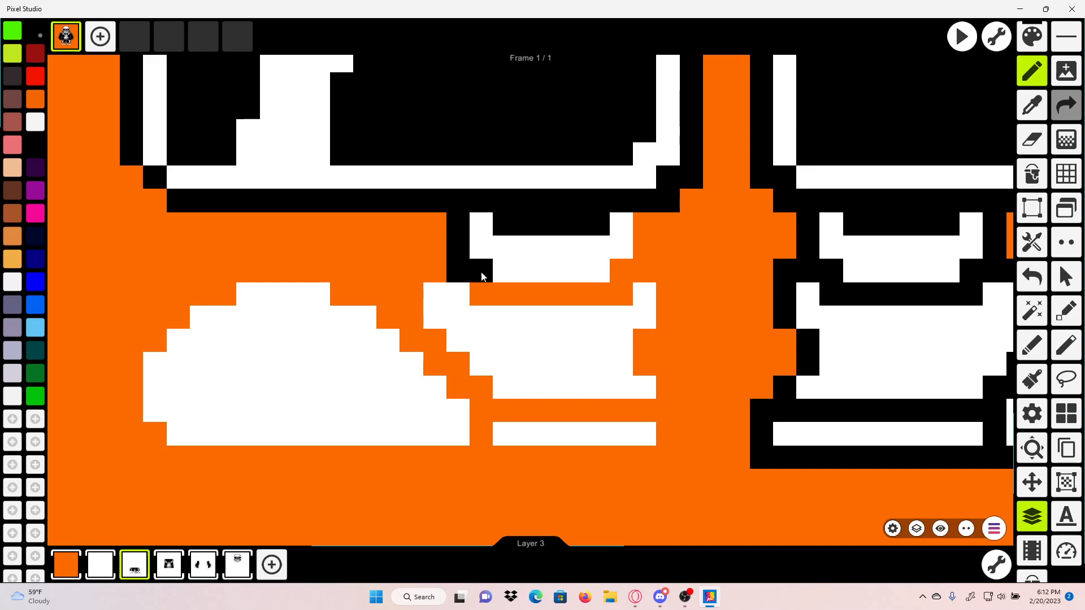
pyautogui.scroll(-3, 647, 231)
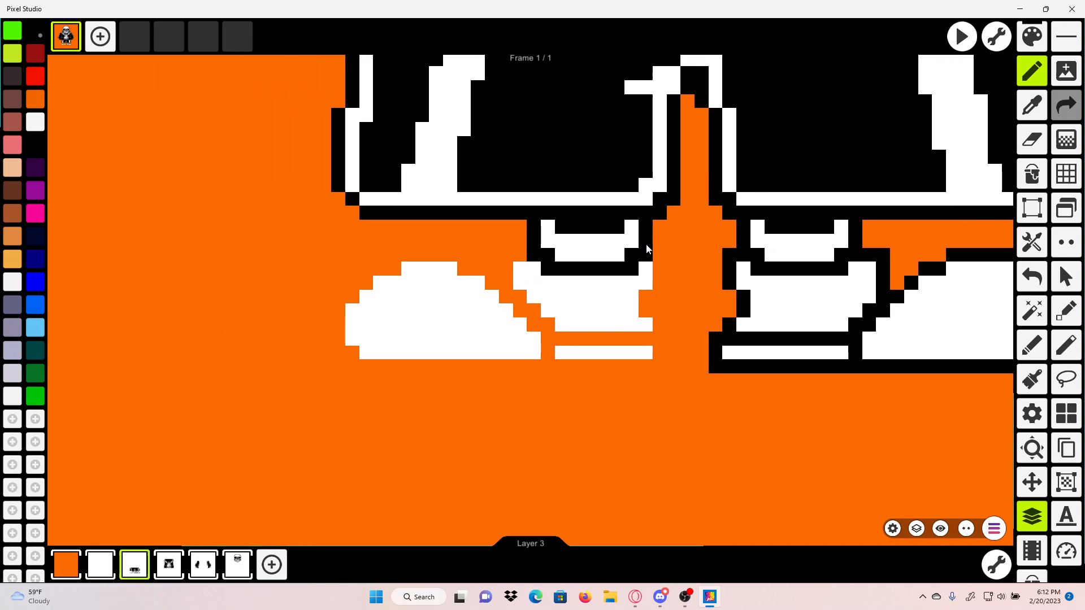
# Step: Outline the left foot's heel side in black with a two-pixel recess, and line the sole strip above and below
pyautogui.moveTo(647, 249); pyautogui.dragTo(659, 287)
pyautogui.scroll(5, 657, 299)
pyautogui.moveTo(660, 375); pyautogui.dragTo(664, 408)
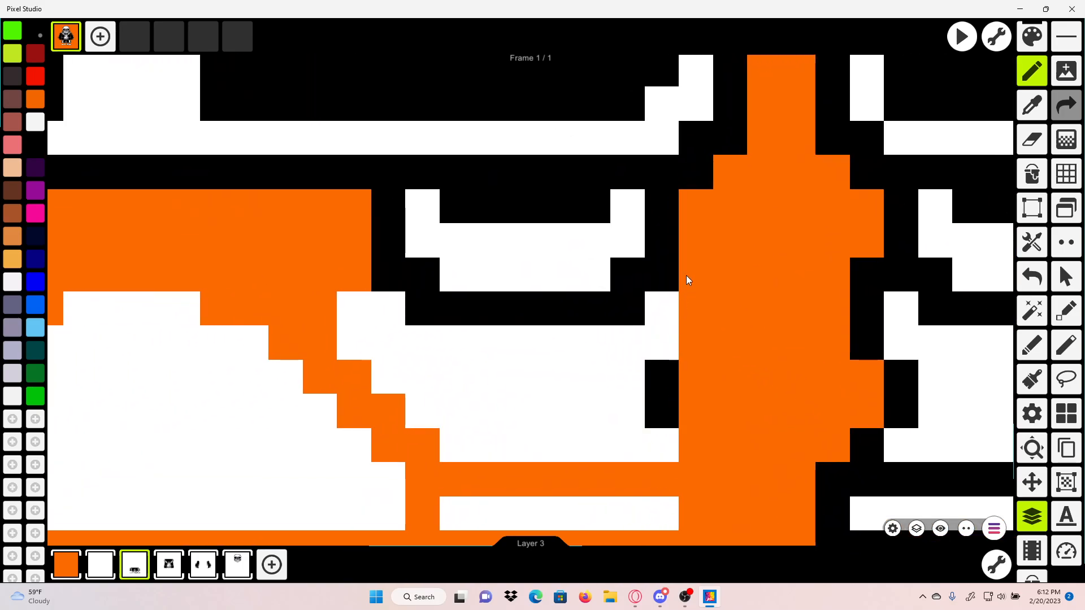
pyautogui.moveTo(686, 276); pyautogui.dragTo(696, 373)
pyautogui.moveTo(699, 348)
pyautogui.mouseDown()
pyautogui.moveTo(710, 309)
pyautogui.moveTo(709, 411)
pyautogui.moveTo(695, 389)
pyautogui.moveTo(704, 468)
pyautogui.moveTo(686, 432)
pyautogui.moveTo(741, 388)
pyautogui.moveTo(737, 415)
pyautogui.moveTo(553, 414)
pyautogui.mouseUp()
pyautogui.click(1035, 145)
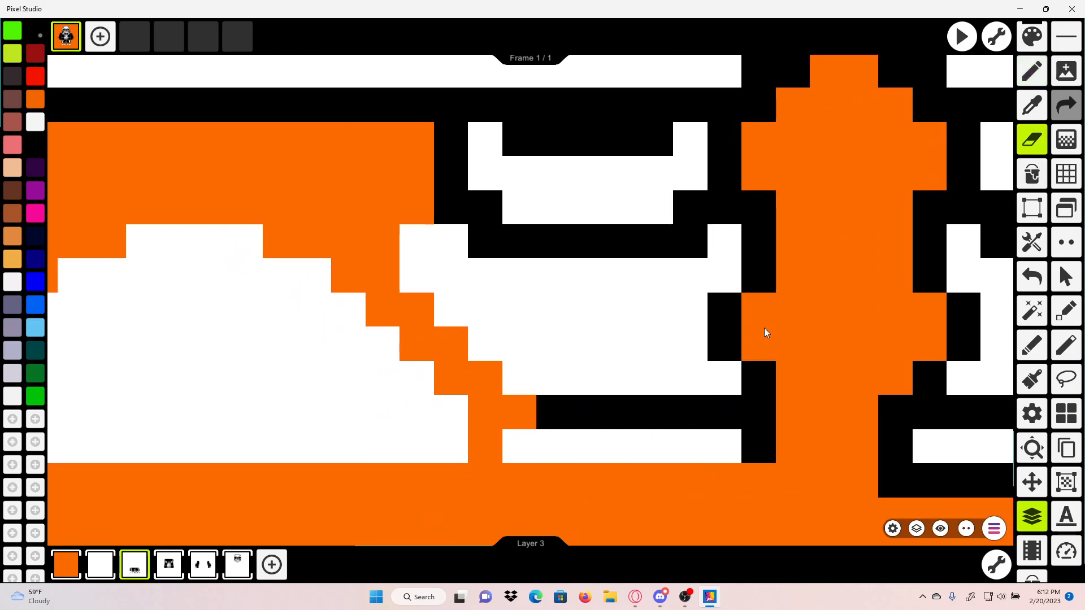
pyautogui.moveTo(764, 328); pyautogui.dragTo(794, 288)
pyautogui.click(1032, 73)
pyautogui.moveTo(781, 434); pyautogui.dragTo(537, 438)
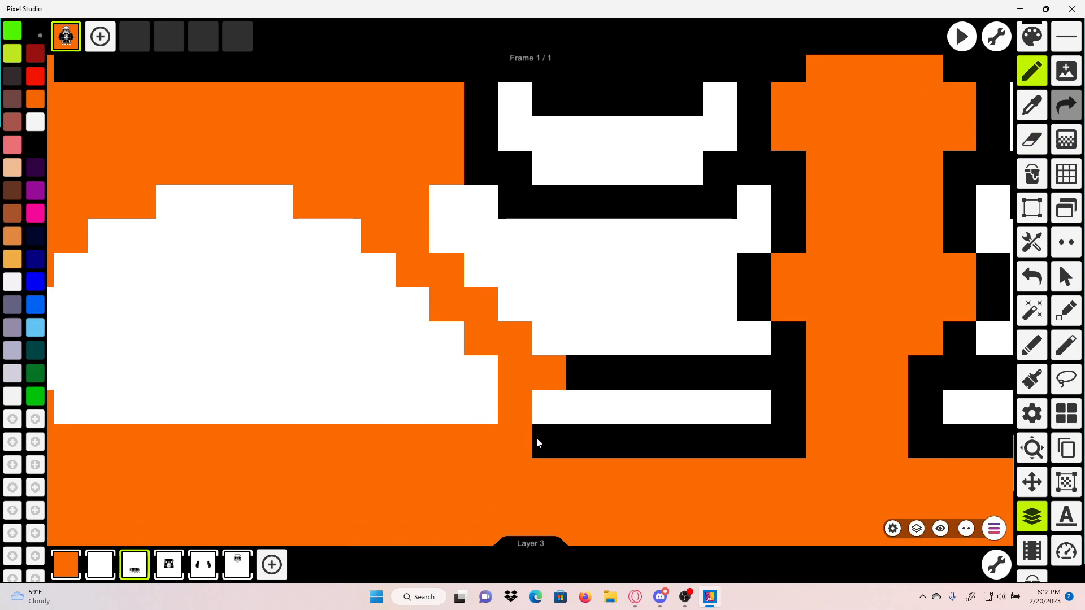
# Step: Draw the black stepped line separating the left toe from the ankle section and complete the outline around the toe
pyautogui.moveTo(483, 334)
pyautogui.mouseDown()
pyautogui.moveTo(612, 317)
pyautogui.moveTo(612, 294)
pyautogui.moveTo(551, 248)
pyautogui.moveTo(671, 253)
pyautogui.mouseUp()
pyautogui.click(664, 254)
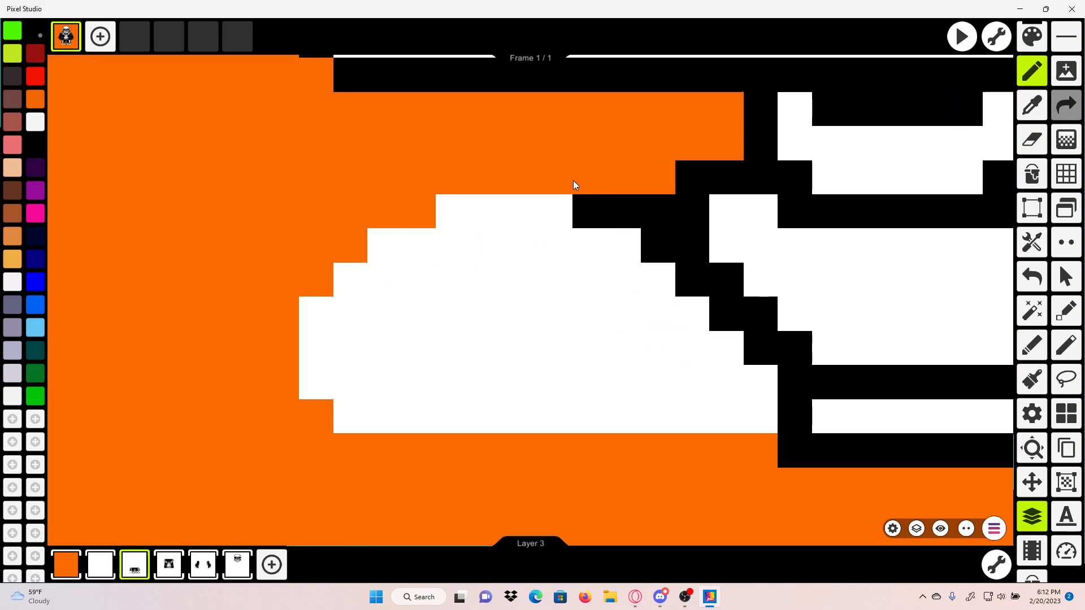
pyautogui.moveTo(573, 185)
pyautogui.mouseDown()
pyautogui.moveTo(461, 184)
pyautogui.moveTo(675, 153)
pyautogui.moveTo(534, 185)
pyautogui.mouseUp()
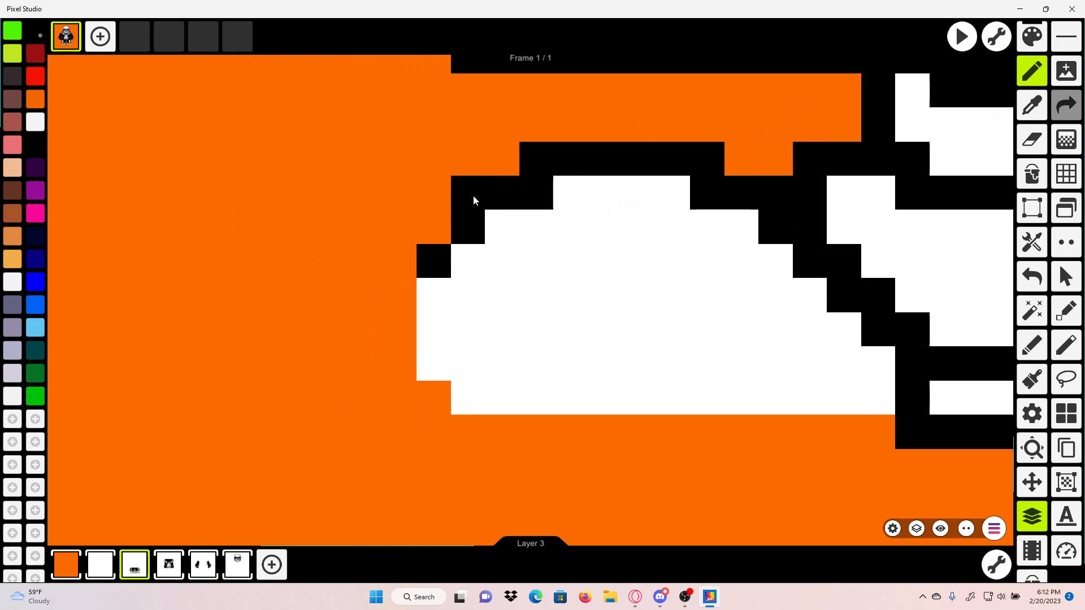
pyautogui.moveTo(411, 278)
pyautogui.mouseDown()
pyautogui.moveTo(410, 393)
pyautogui.moveTo(450, 428)
pyautogui.moveTo(841, 439)
pyautogui.mouseUp()
pyautogui.scroll(-5, 867, 417)
pyautogui.scroll(-10, 450, 375)
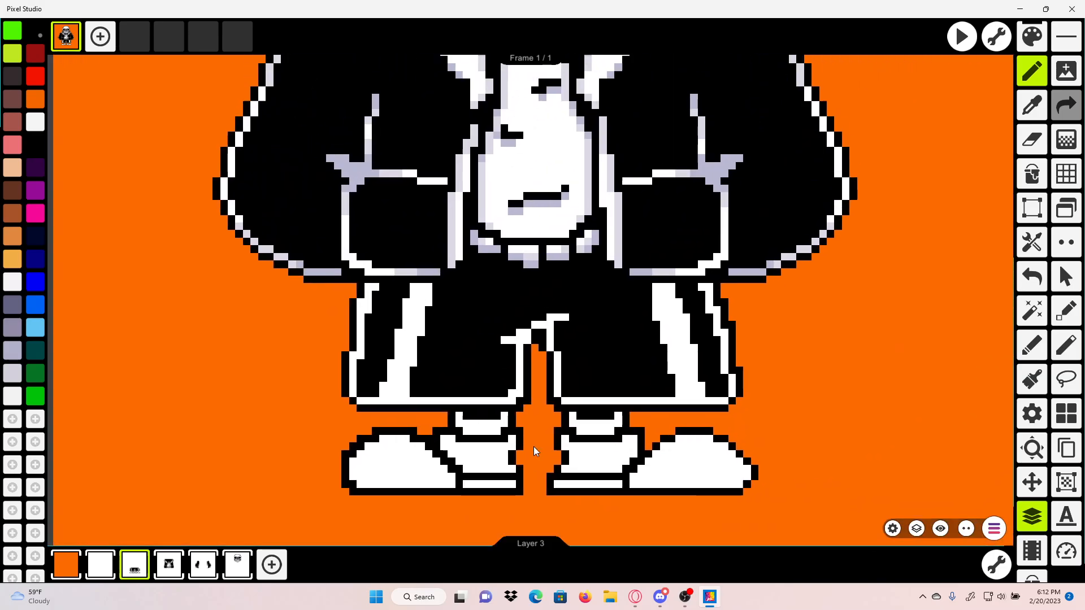
pyautogui.moveTo(614, 384); pyautogui.dragTo(639, 269)
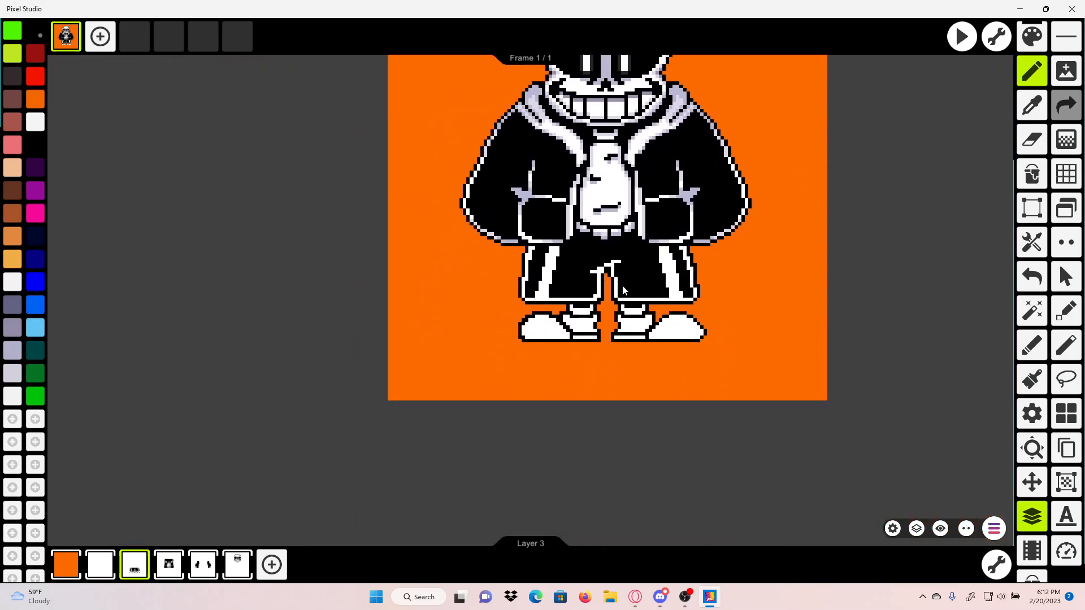
pyautogui.scroll(5, 623, 291)
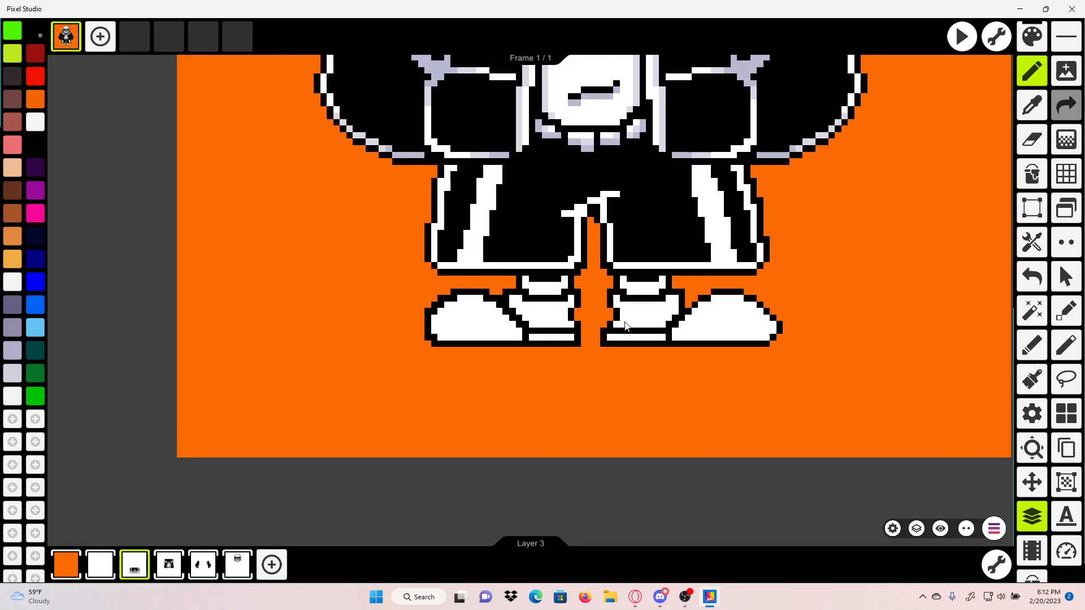
pyautogui.scroll(3, 577, 236)
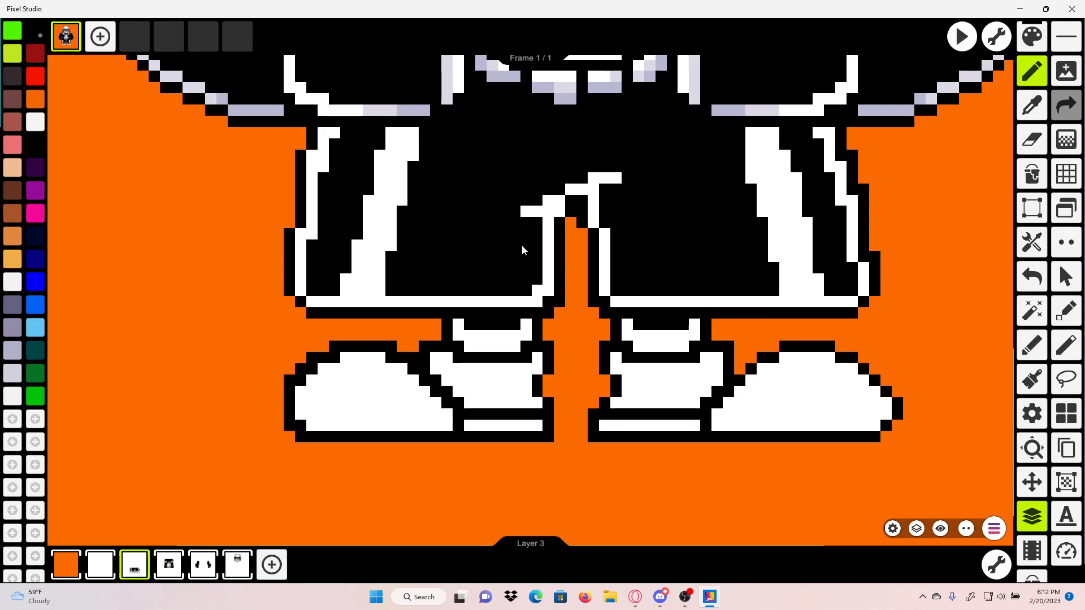
pyautogui.scroll(-2, 521, 246)
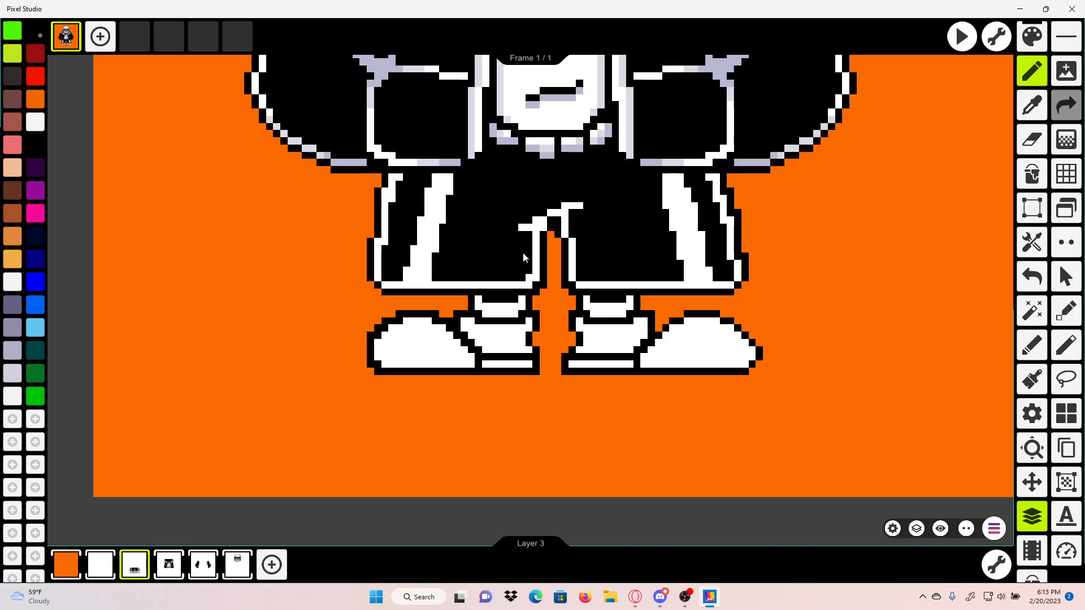
pyautogui.scroll(5, 523, 252)
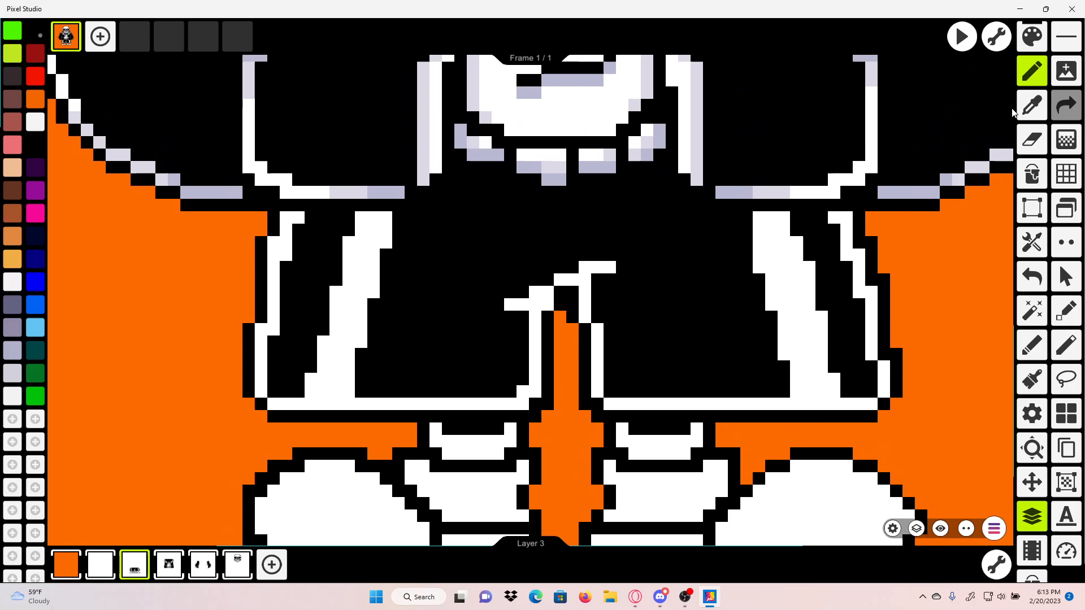
# Step: Pick the lavender-grey shading colour from the artwork and shade the top three rows of the right shorts leg's wide stripe
pyautogui.click(1025, 107)
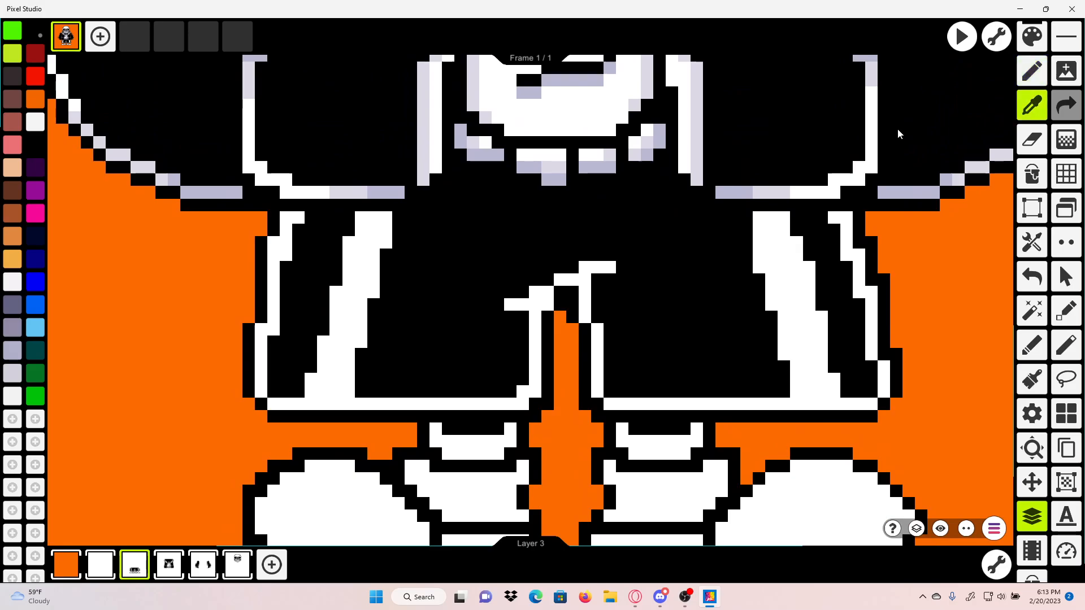
pyautogui.scroll(3, 550, 153)
pyautogui.click(547, 198)
pyautogui.moveTo(751, 202); pyautogui.dragTo(473, 211)
pyautogui.scroll(3, 473, 211)
pyautogui.moveTo(718, 226); pyautogui.dragTo(590, 212)
pyautogui.scroll(-4, 584, 211)
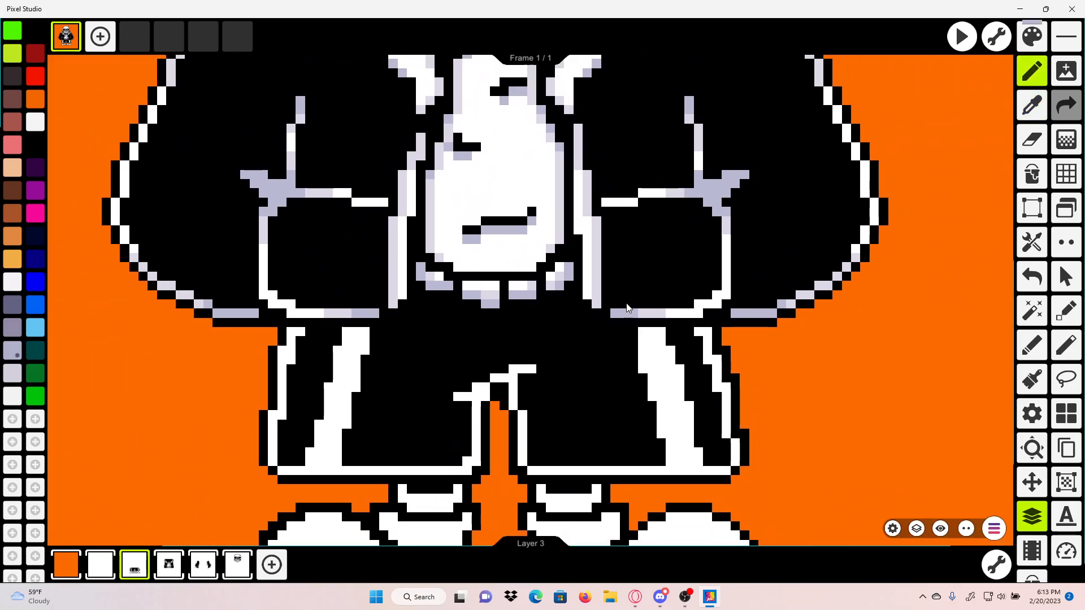
pyautogui.scroll(3, 615, 324)
pyautogui.moveTo(702, 332); pyautogui.dragTo(746, 335)
pyautogui.moveTo(605, 290); pyautogui.dragTo(571, 276)
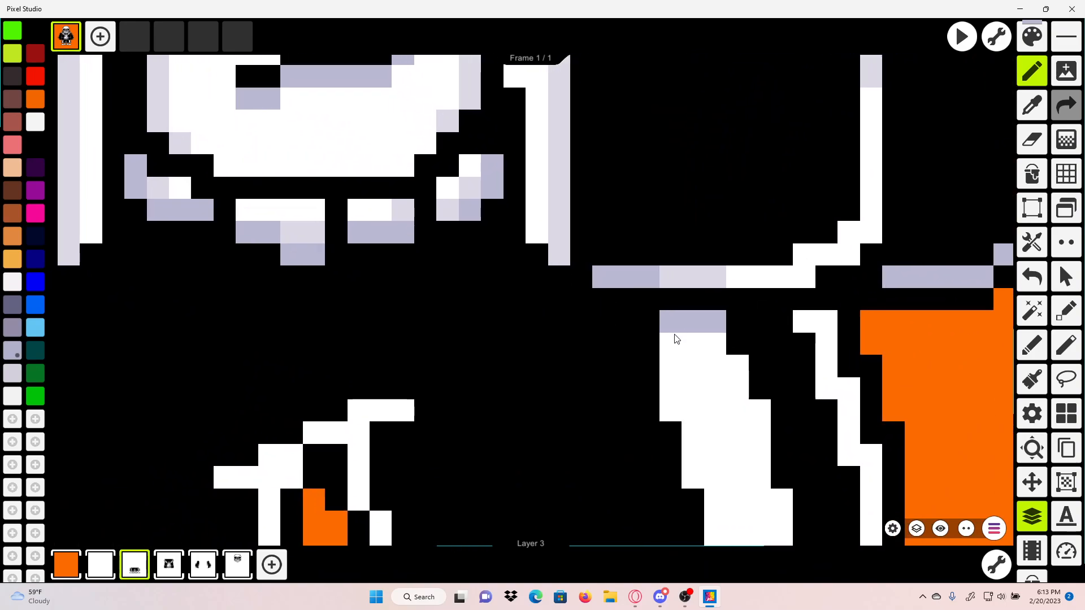
pyautogui.moveTo(672, 339); pyautogui.dragTo(721, 340)
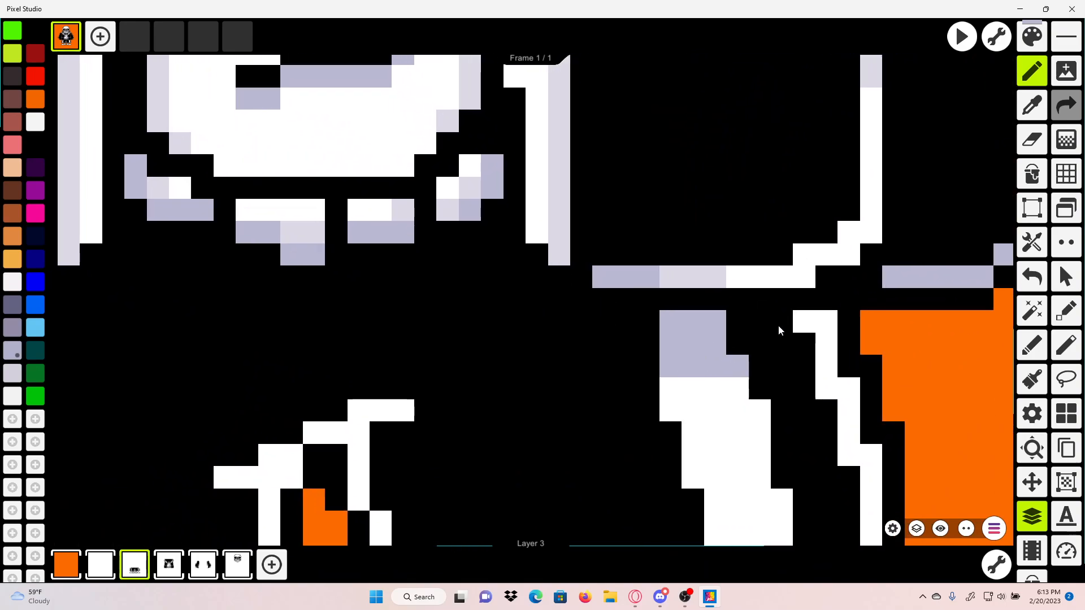
# Step: Shade the top four rows of the right shorts leg's thin outer stripe lavender-grey, undoing and redrawing the first stroke
pyautogui.moveTo(801, 321); pyautogui.dragTo(834, 353)
pyautogui.click(1027, 281)
pyautogui.scroll(2, 838, 317)
pyautogui.moveTo(787, 325)
pyautogui.mouseDown()
pyautogui.moveTo(829, 382)
pyautogui.moveTo(823, 412)
pyautogui.mouseUp()
pyautogui.moveTo(681, 397); pyautogui.dragTo(741, 347)
pyautogui.scroll(-2, 741, 347)
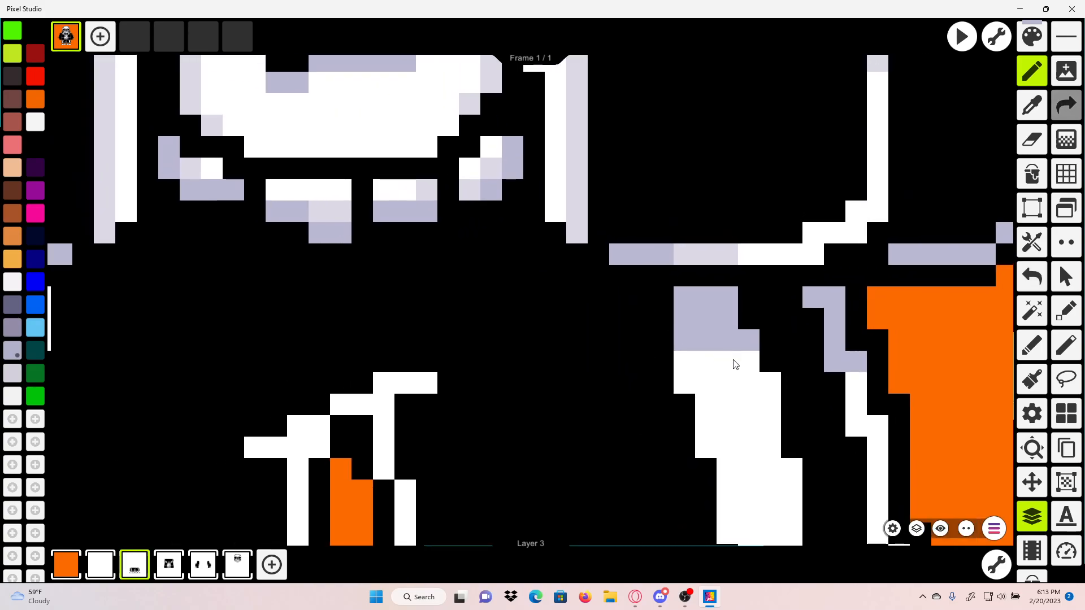
# Step: Shade the crotch fold lines and the upper ends of both inner leg seams lavender-grey
pyautogui.scroll(2, 646, 306)
pyautogui.moveTo(460, 276); pyautogui.dragTo(699, 128)
pyautogui.moveTo(744, 164); pyautogui.dragTo(700, 176)
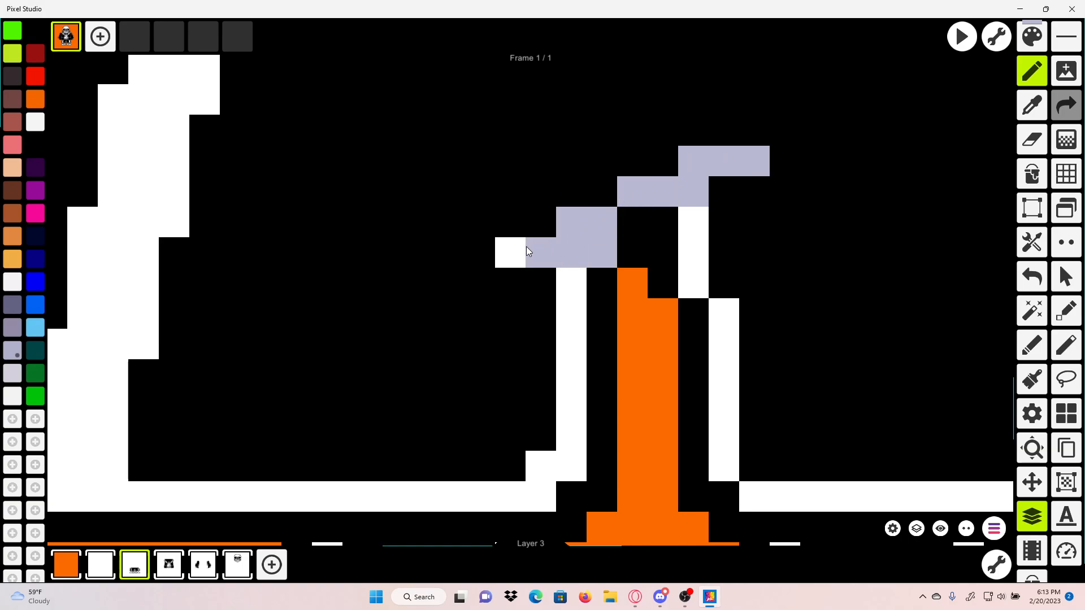
pyautogui.moveTo(524, 252)
pyautogui.mouseDown()
pyautogui.moveTo(562, 261)
pyautogui.moveTo(571, 316)
pyautogui.mouseUp()
pyautogui.scroll(-2, 573, 251)
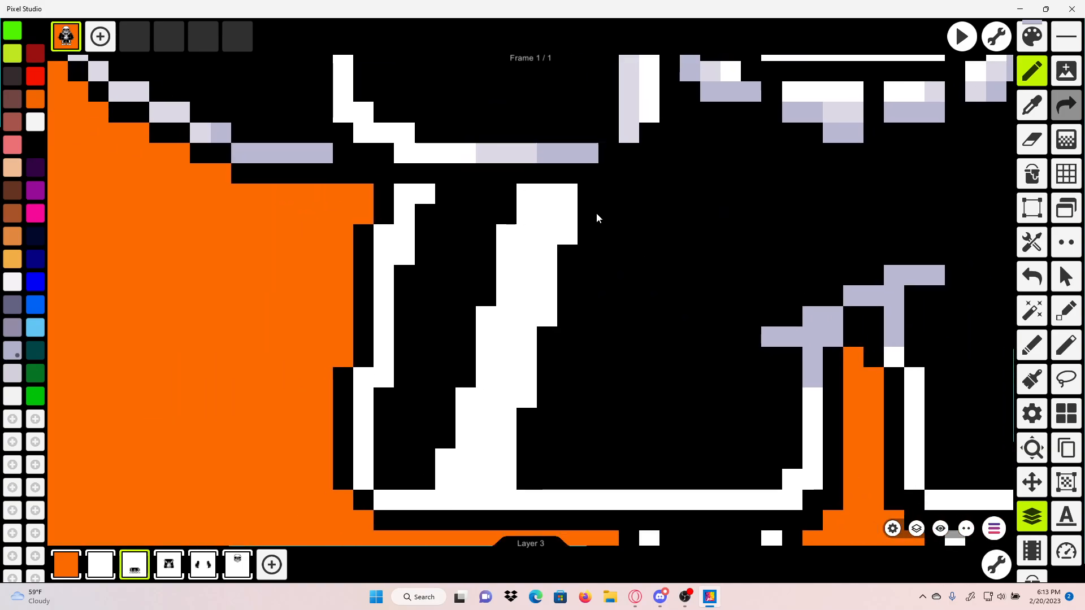
# Step: Shade the top three rows of the left leg's wide stripe and top four rows of its thin outer stripe lavender-grey
pyautogui.scroll(2, 595, 212)
pyautogui.moveTo(557, 194)
pyautogui.mouseDown()
pyautogui.moveTo(517, 191)
pyautogui.moveTo(557, 236)
pyautogui.moveTo(482, 244)
pyautogui.mouseUp()
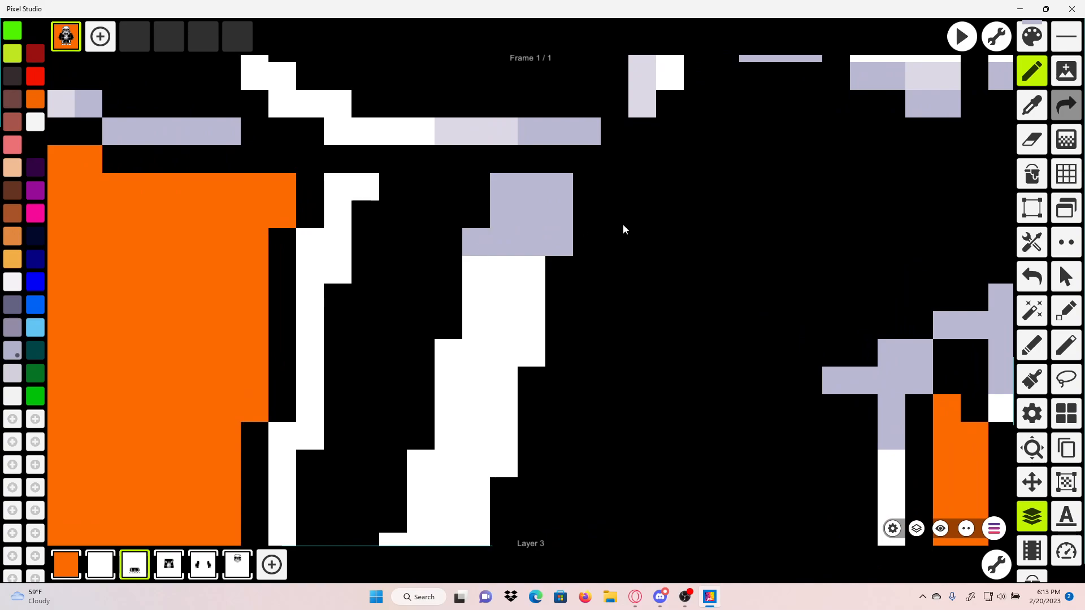
pyautogui.moveTo(363, 189)
pyautogui.mouseDown()
pyautogui.moveTo(326, 209)
pyautogui.moveTo(333, 244)
pyautogui.mouseUp()
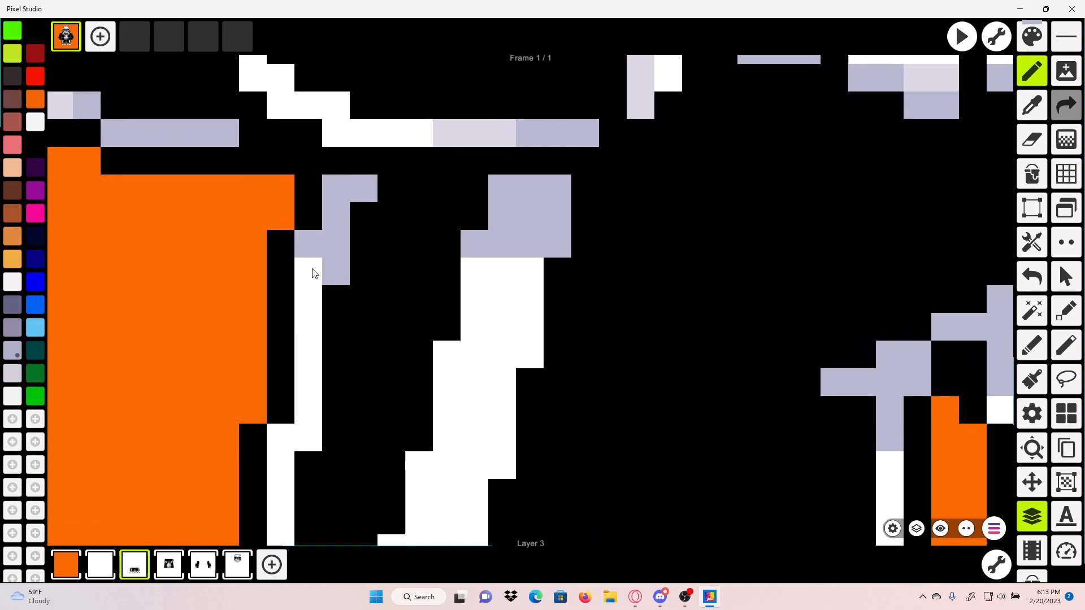
pyautogui.scroll(-3, 521, 209)
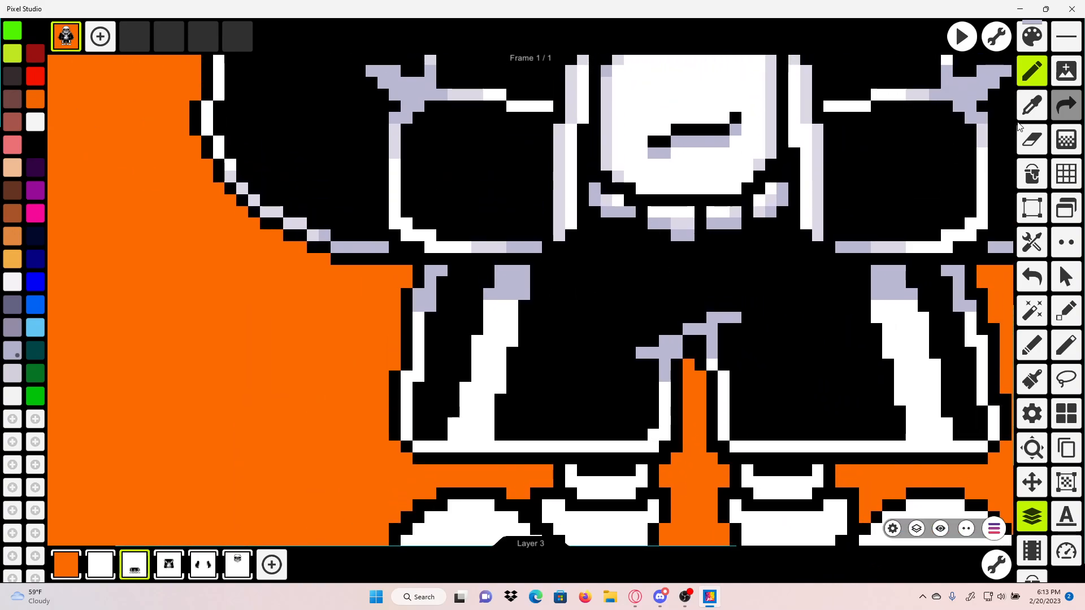
# Step: Pick the lighter grey from the artwork and shade three pixels of each inner leg seam directly below the lavender
pyautogui.click(1032, 108)
pyautogui.click(733, 215)
pyautogui.scroll(3, 717, 215)
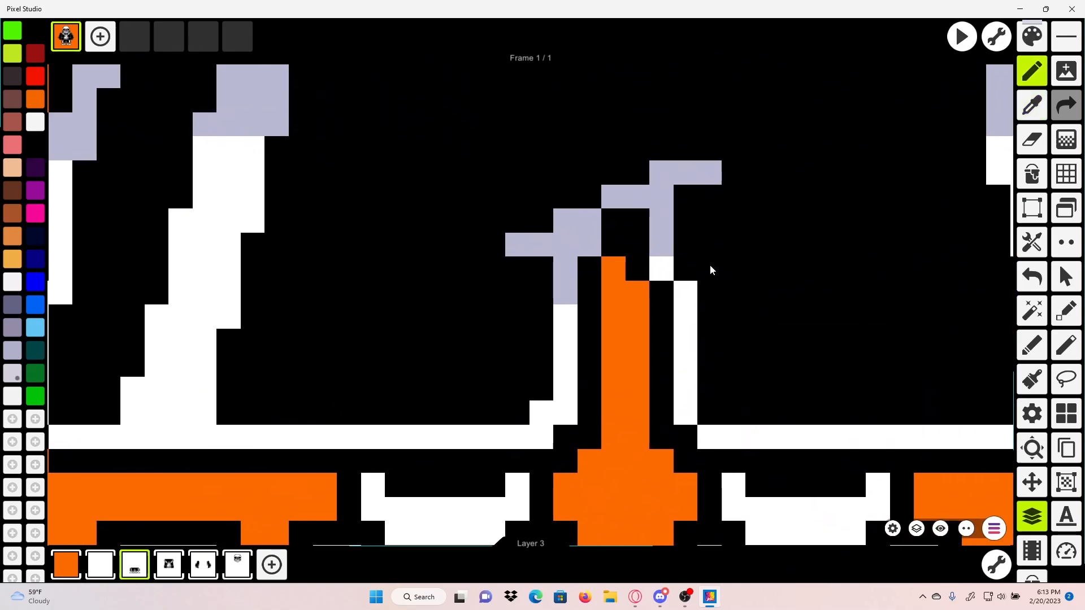
pyautogui.moveTo(940, 212)
pyautogui.mouseDown()
pyautogui.moveTo(818, 246)
pyautogui.moveTo(545, 257)
pyautogui.mouseUp()
# Step: Shade four rows of the right leg's wide stripe light grey below the lavender, undoing stray strokes and evening the lower edge
pyautogui.moveTo(613, 192)
pyautogui.mouseDown()
pyautogui.moveTo(679, 195)
pyautogui.moveTo(625, 213)
pyautogui.moveTo(697, 222)
pyautogui.moveTo(707, 228)
pyautogui.moveTo(644, 240)
pyautogui.moveTo(708, 256)
pyautogui.moveTo(695, 263)
pyautogui.moveTo(686, 242)
pyautogui.mouseUp()
pyautogui.scroll(-3, 686, 242)
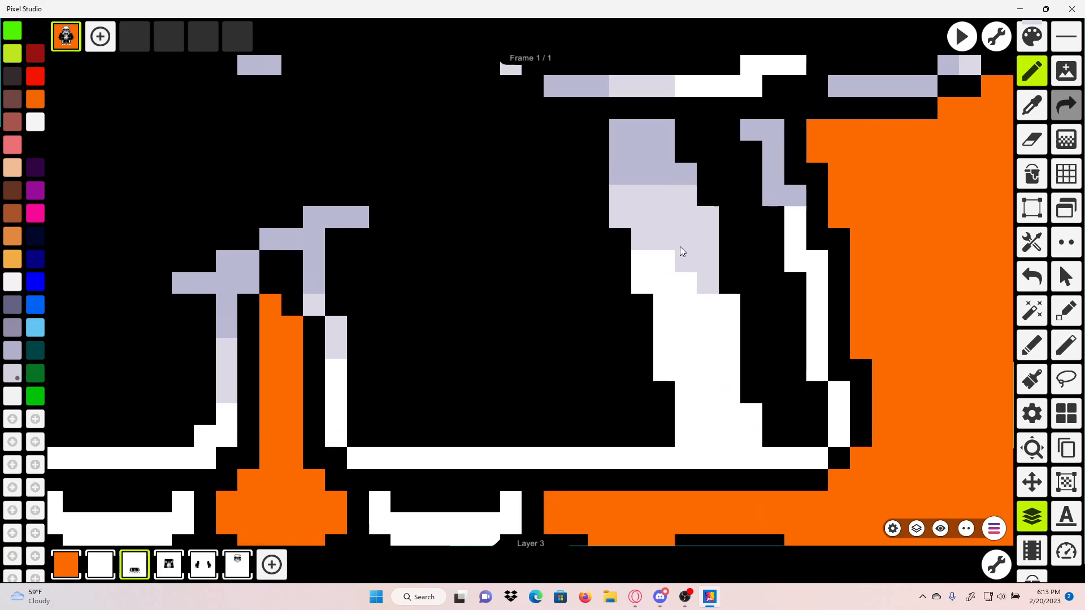
pyautogui.scroll(3, 859, 234)
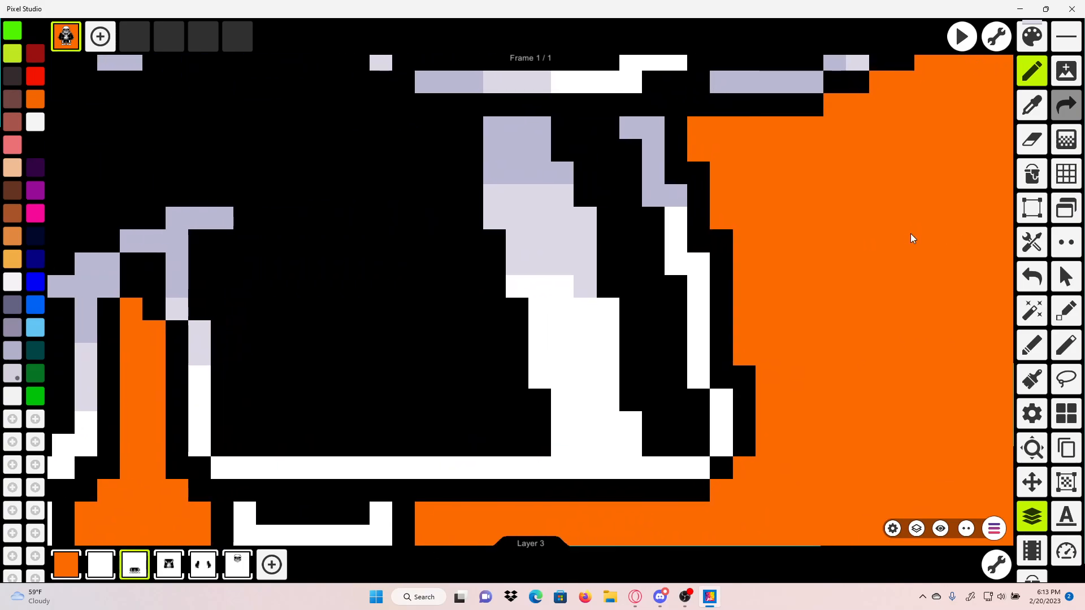
pyautogui.click(1030, 275)
pyautogui.click(1025, 282)
pyautogui.moveTo(534, 262); pyautogui.dragTo(524, 264)
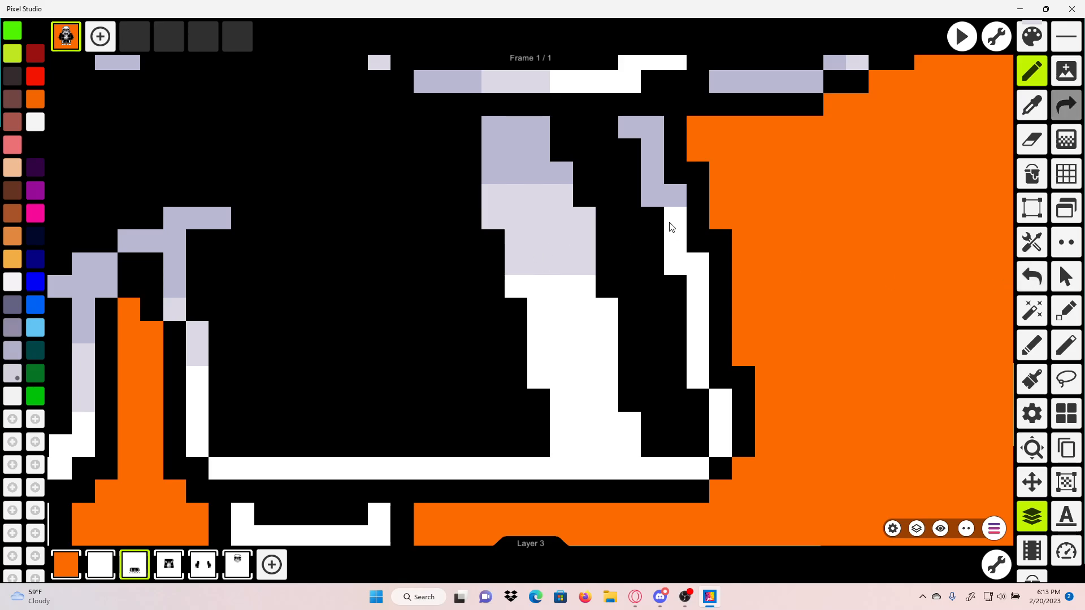
# Step: Shade the right leg's thin outer stripe light grey directly below its lavender part
pyautogui.moveTo(669, 223); pyautogui.dragTo(693, 261)
pyautogui.scroll(-5, 696, 283)
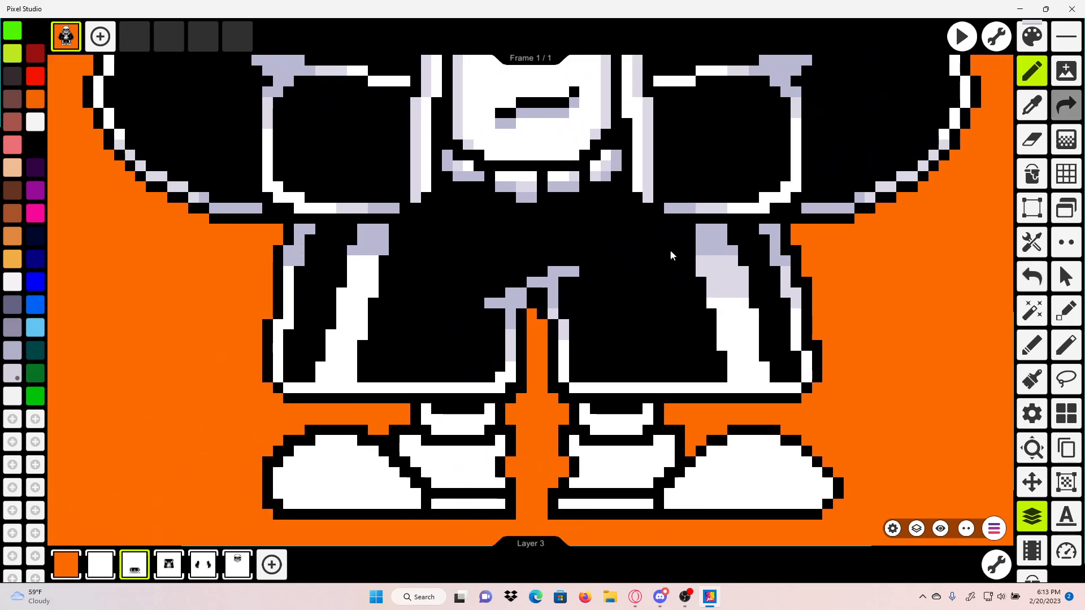
pyautogui.scroll(5, 670, 249)
pyautogui.scroll(-3, 575, 253)
# Step: Shade the left leg's thin outer stripe and four rows of its wide stripe light grey below the lavender
pyautogui.scroll(4, 594, 311)
pyautogui.moveTo(449, 229); pyautogui.dragTo(452, 278)
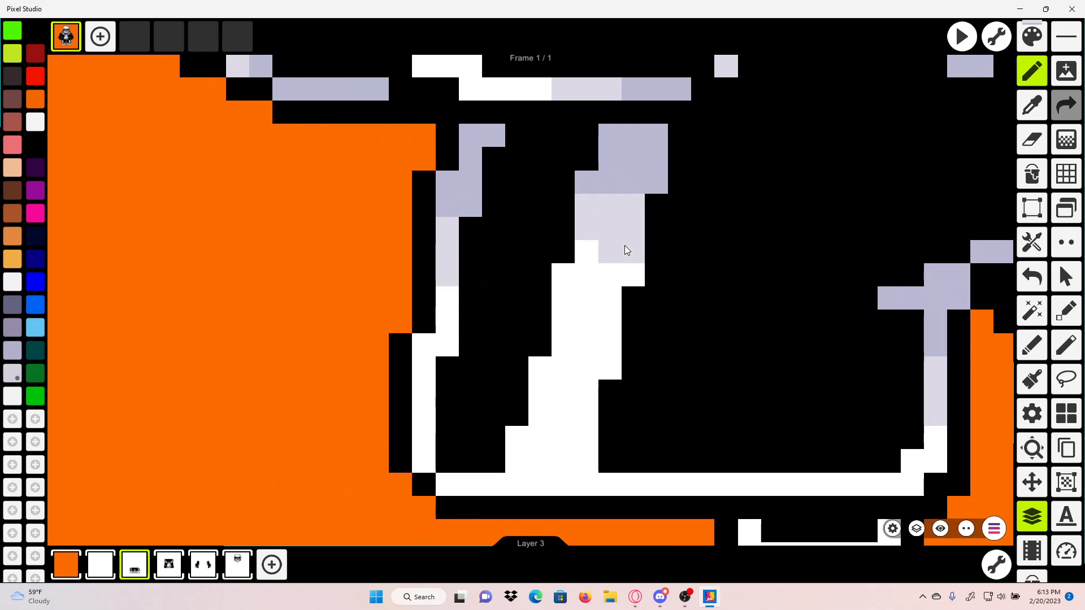
pyautogui.scroll(-4, 626, 249)
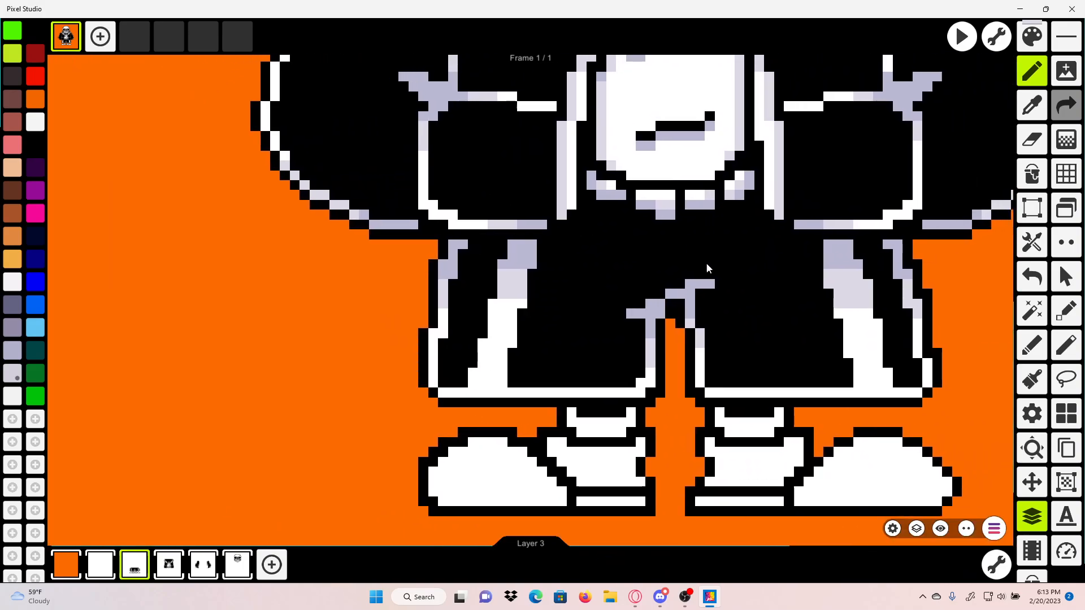
pyautogui.scroll(5, 525, 253)
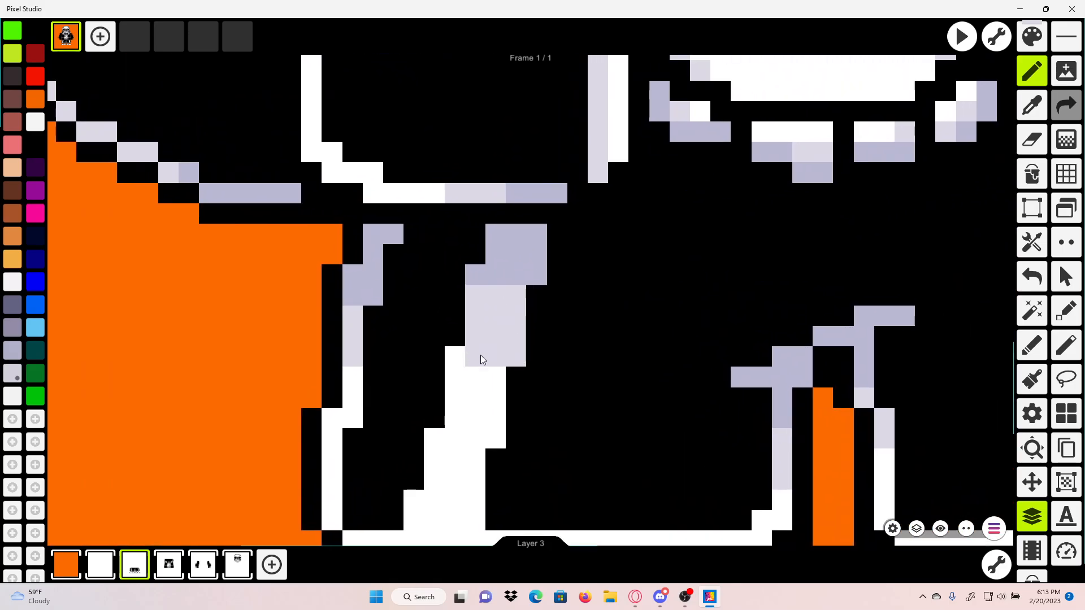
pyautogui.scroll(-4, 358, 251)
pyautogui.scroll(3, 314, 269)
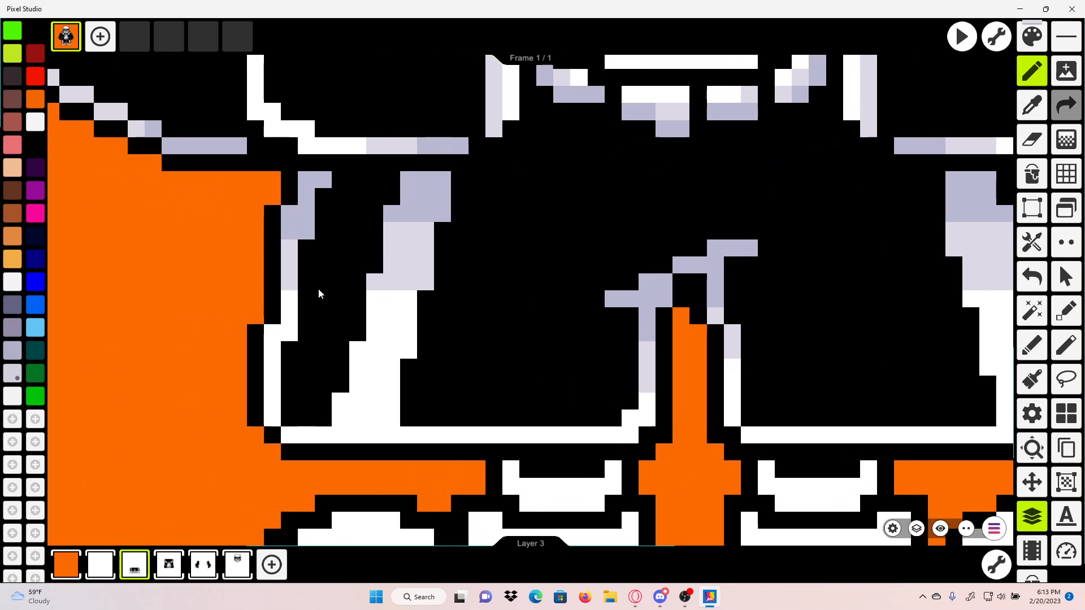
pyautogui.scroll(-5, 318, 289)
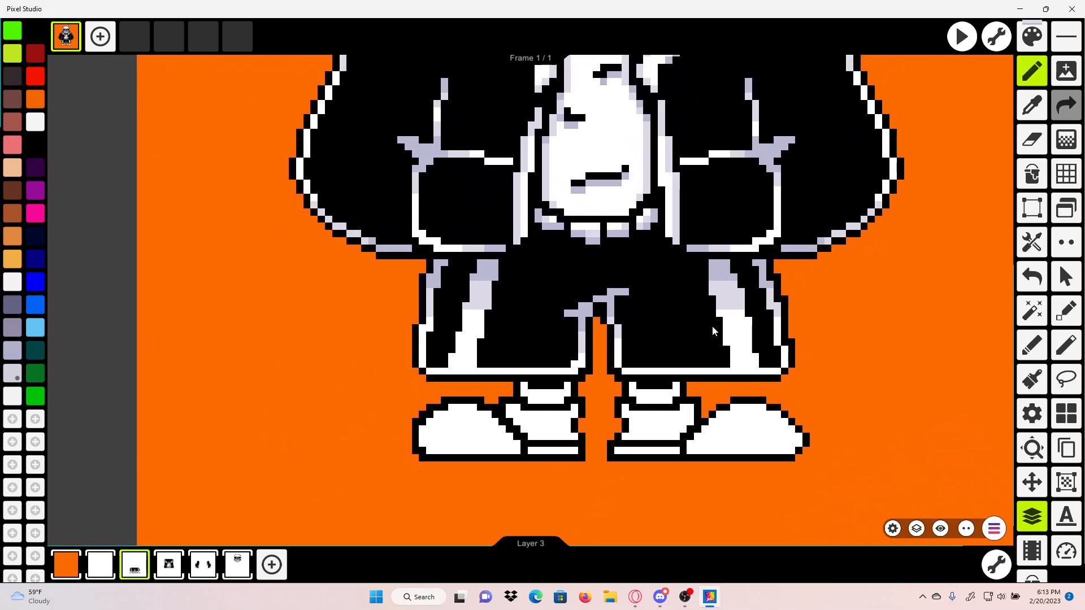
pyautogui.scroll(1, 632, 301)
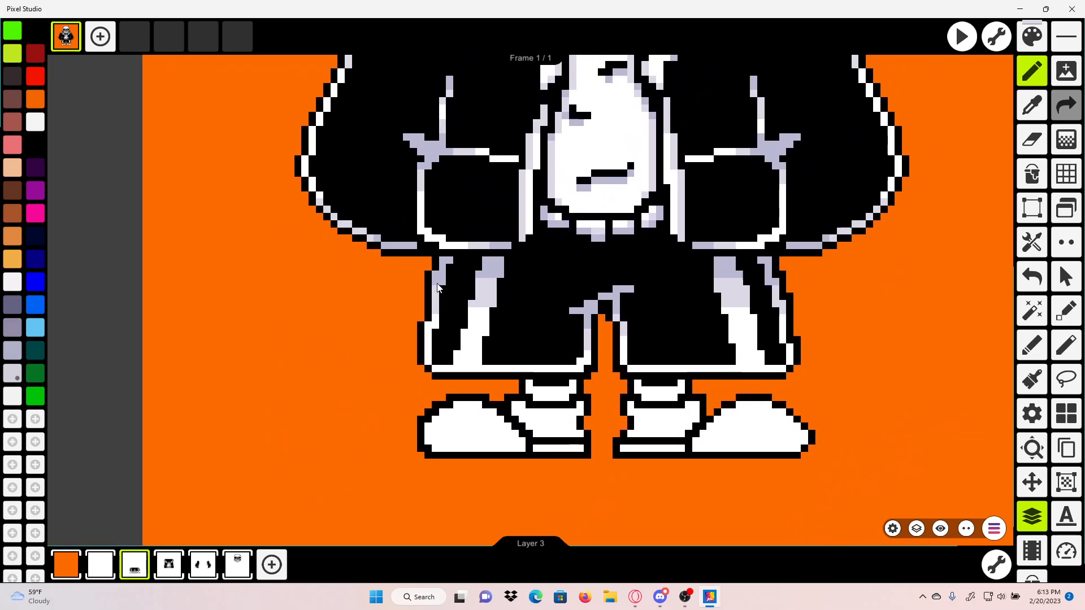
# Step: Pick the lavender-grey from the artwork and shade the upper corner pixels of both socks
pyautogui.scroll(4, 460, 296)
pyautogui.scroll(4, 562, 275)
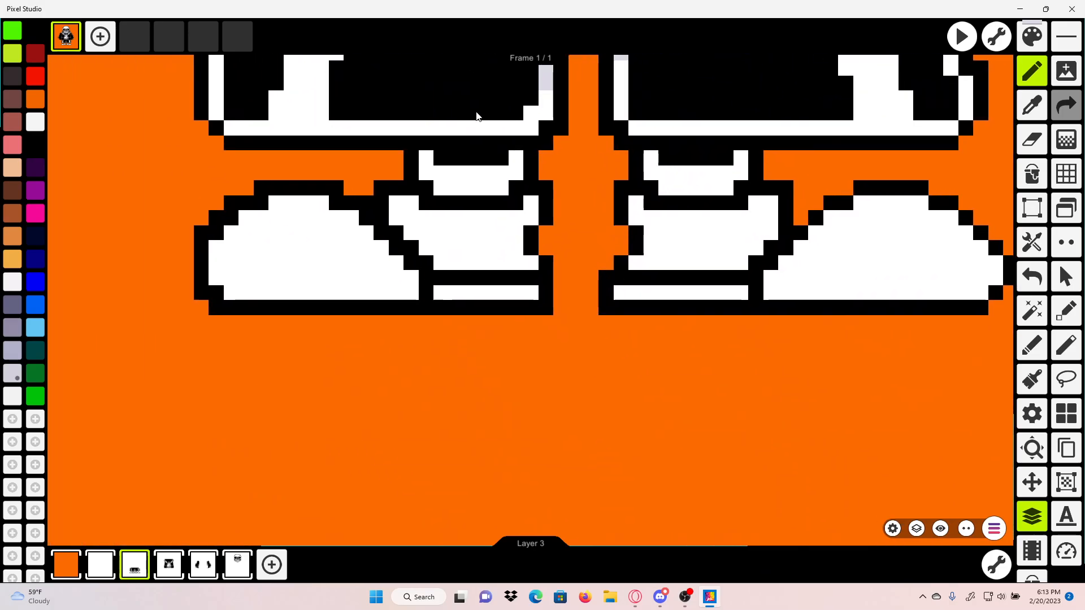
pyautogui.scroll(2, 507, 207)
pyautogui.scroll(-2, 782, 214)
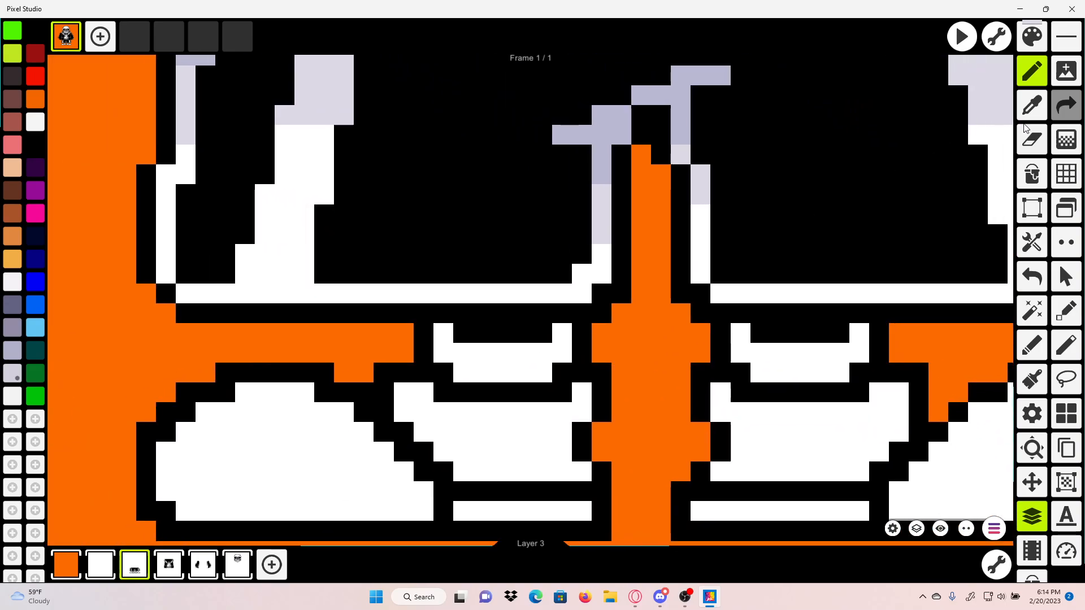
pyautogui.click(1031, 107)
pyautogui.click(618, 122)
pyautogui.scroll(2, 679, 161)
pyautogui.click(649, 261)
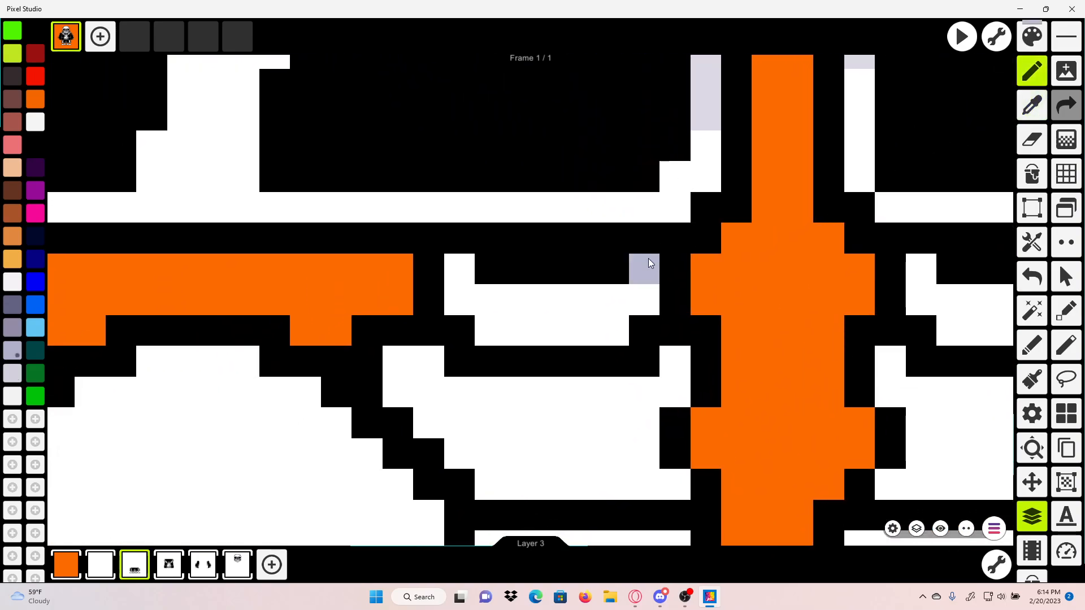
pyautogui.click(458, 271)
pyautogui.moveTo(710, 227); pyautogui.dragTo(477, 255)
pyautogui.click(688, 307)
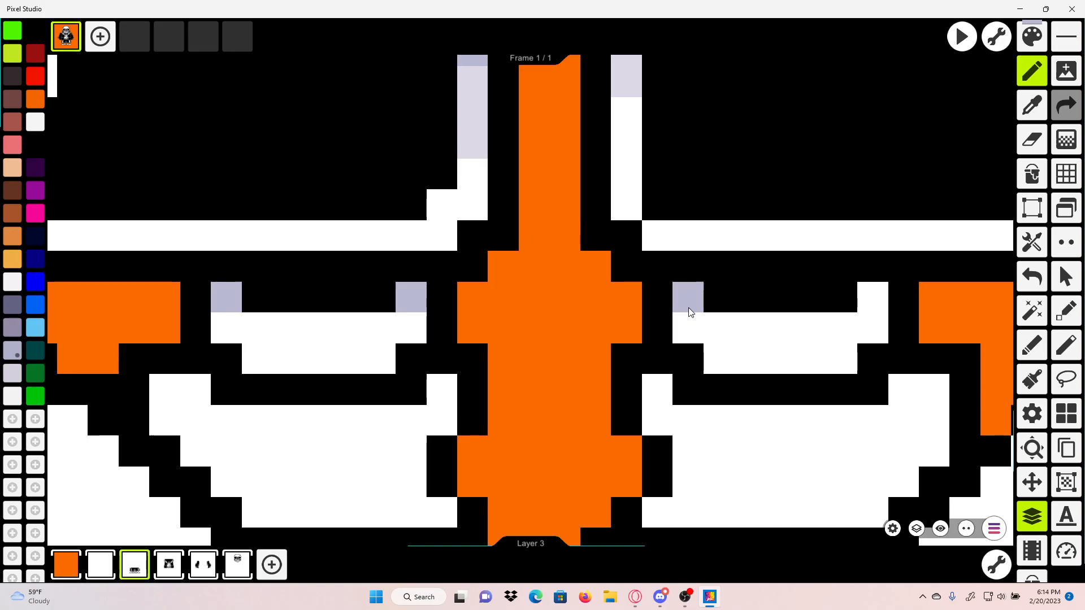
pyautogui.moveTo(860, 305); pyautogui.dragTo(864, 316)
# Step: Pick the lighter grey from the artwork and shade the right sock's row between the lavender corners
pyautogui.click(1032, 106)
pyautogui.moveTo(859, 155); pyautogui.dragTo(555, 232)
pyautogui.moveTo(893, 291); pyautogui.dragTo(597, 234)
pyautogui.moveTo(664, 145); pyautogui.dragTo(683, 293)
pyautogui.scroll(-2, 683, 292)
pyautogui.click(708, 203)
pyautogui.moveTo(571, 228); pyautogui.dragTo(828, 142)
pyautogui.scroll(2, 591, 238)
pyautogui.scroll(1, 575, 229)
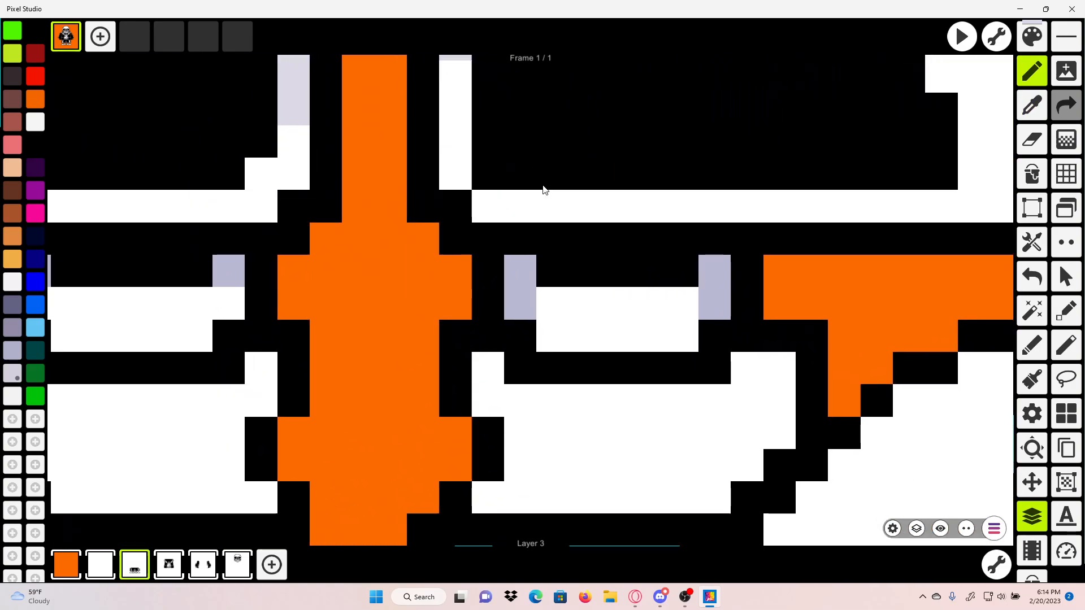
pyautogui.click(589, 292)
pyautogui.scroll(-2, 651, 278)
pyautogui.moveTo(630, 247); pyautogui.dragTo(729, 277)
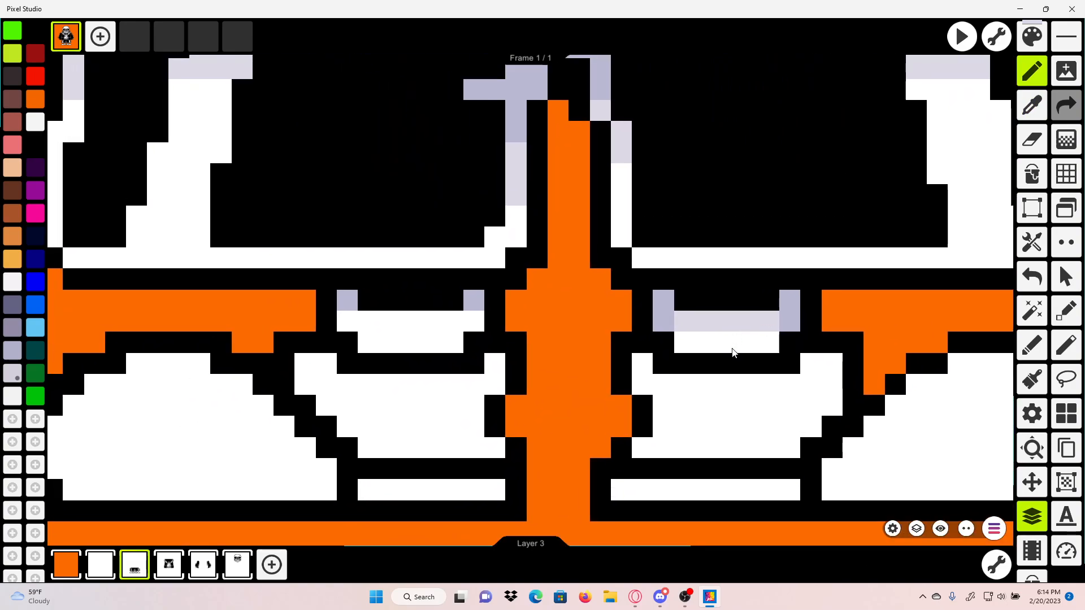
# Step: Try shading the right sock's bottom row light grey, and undo the strokes
pyautogui.moveTo(685, 343); pyautogui.dragTo(797, 346)
pyautogui.click(1026, 268)
pyautogui.click(766, 341)
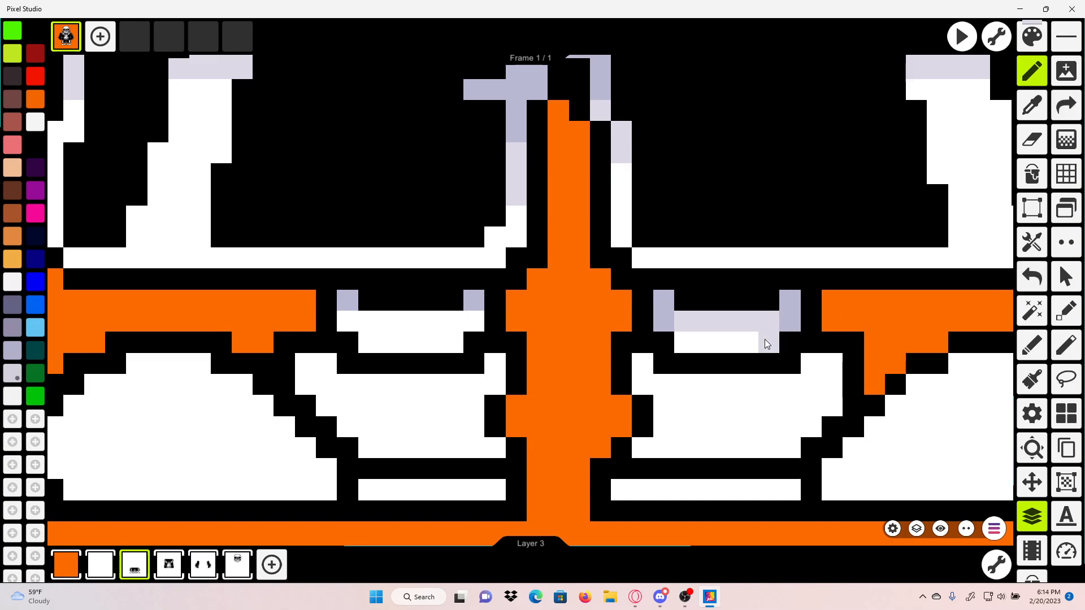
pyautogui.click(698, 341)
pyautogui.moveTo(687, 342); pyautogui.dragTo(738, 340)
pyautogui.scroll(-2, 740, 344)
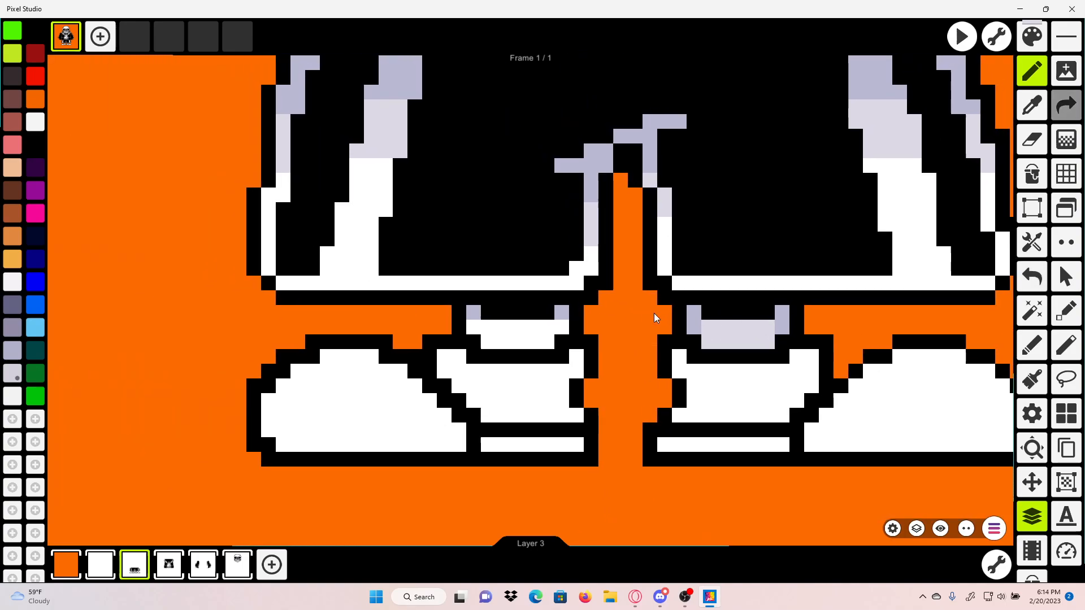
pyautogui.scroll(2, 654, 314)
pyautogui.click(1041, 277)
pyautogui.click(1039, 277)
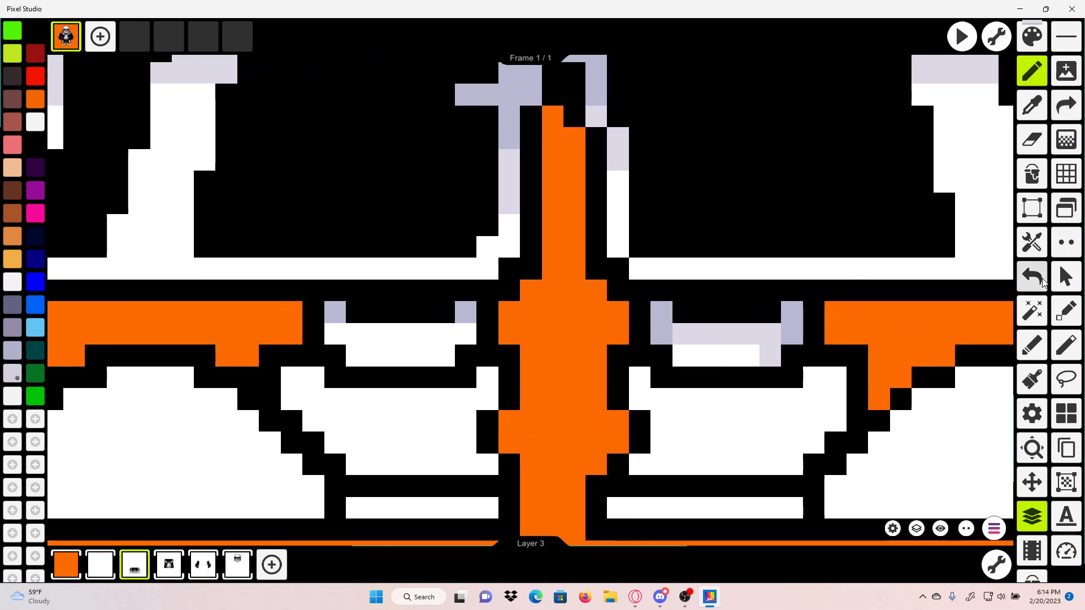
pyautogui.click(1042, 279)
# Step: Shade both end pixels of the right sock's bottom row light grey and restore the middle of the row above to white
pyautogui.moveTo(885, 294); pyautogui.dragTo(683, 232)
pyautogui.scroll(3, 682, 232)
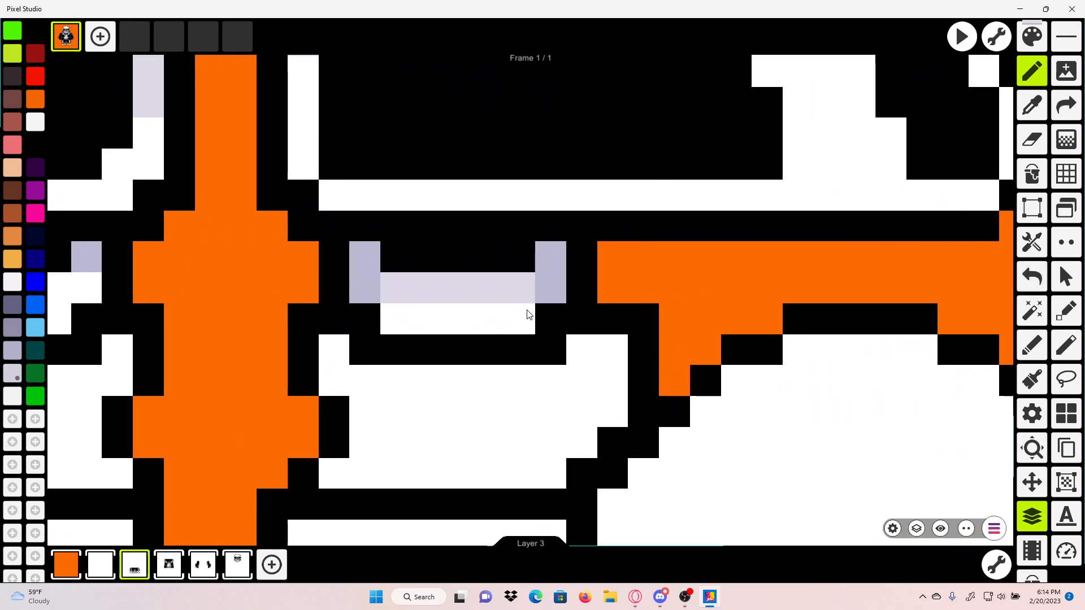
pyautogui.click(527, 315)
pyautogui.click(392, 315)
pyautogui.moveTo(477, 282)
pyautogui.mouseDown()
pyautogui.moveTo(758, 222)
pyautogui.moveTo(583, 287)
pyautogui.moveTo(631, 267)
pyautogui.moveTo(541, 268)
pyautogui.moveTo(649, 258)
pyautogui.moveTo(601, 273)
pyautogui.moveTo(533, 267)
pyautogui.mouseUp()
pyautogui.click(1032, 104)
pyautogui.click(585, 290)
pyautogui.click(1039, 275)
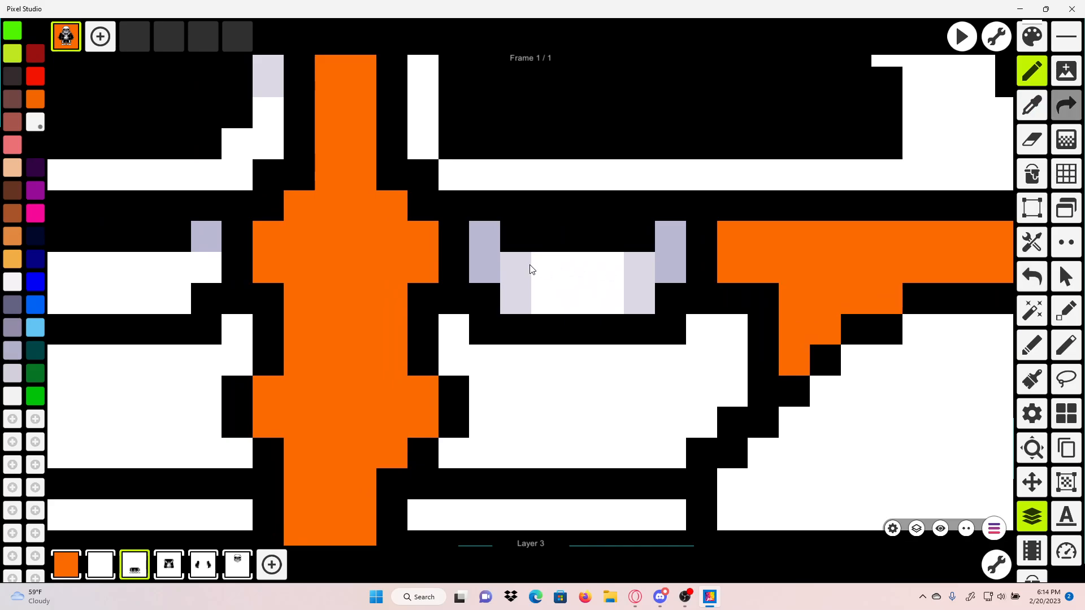
# Step: Try lavender-grey in the middle of the right sock's upper row, and undo back to the white centre
pyautogui.scroll(-4, 572, 251)
pyautogui.scroll(-3, 577, 249)
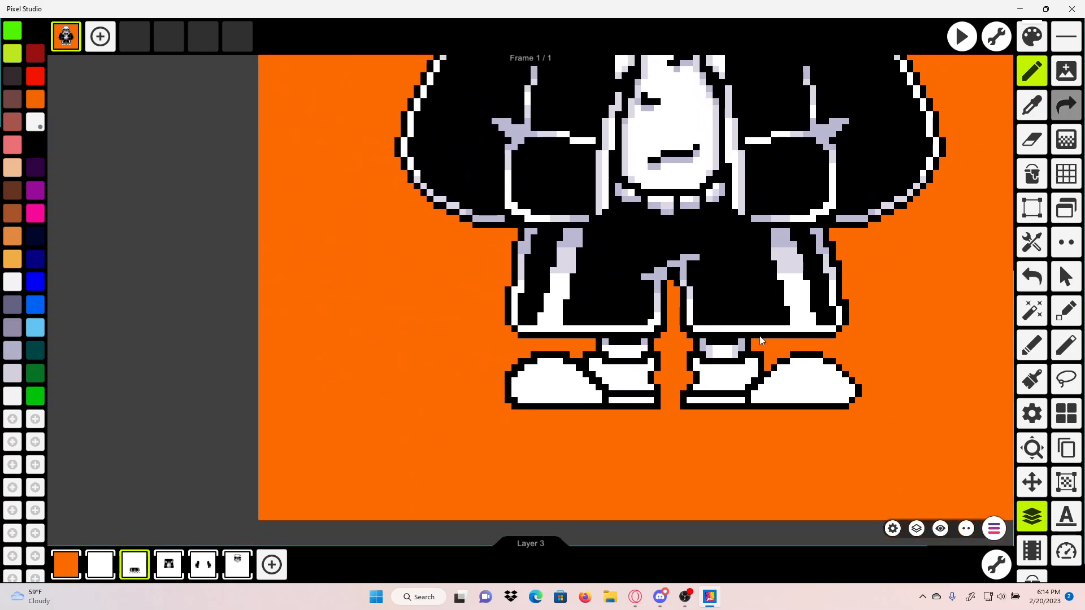
pyautogui.scroll(4, 760, 336)
pyautogui.scroll(3, 751, 318)
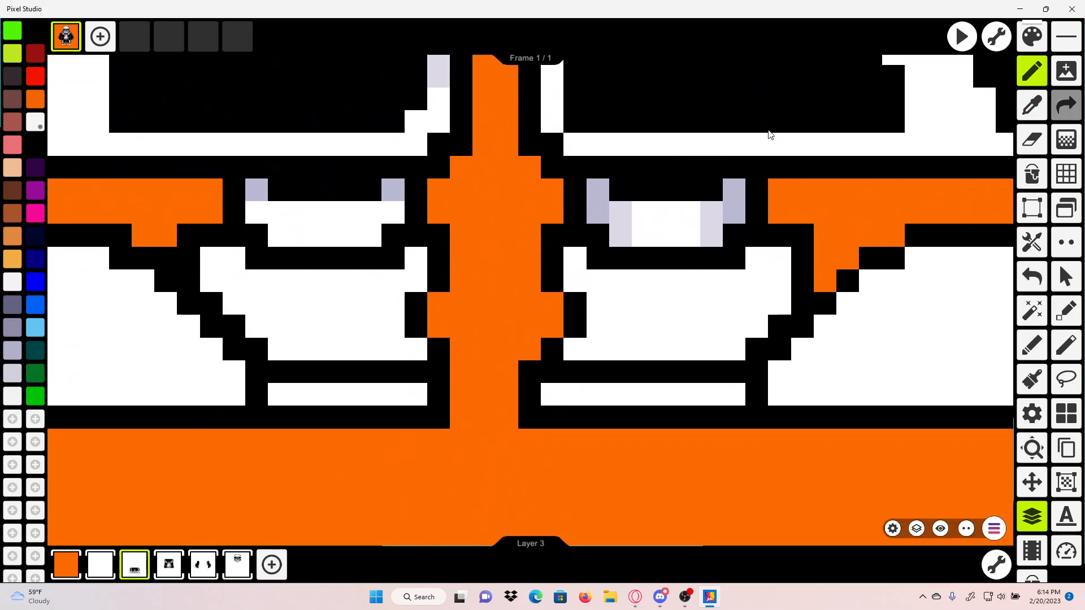
pyautogui.scroll(1, 619, 231)
pyautogui.scroll(-2, 619, 230)
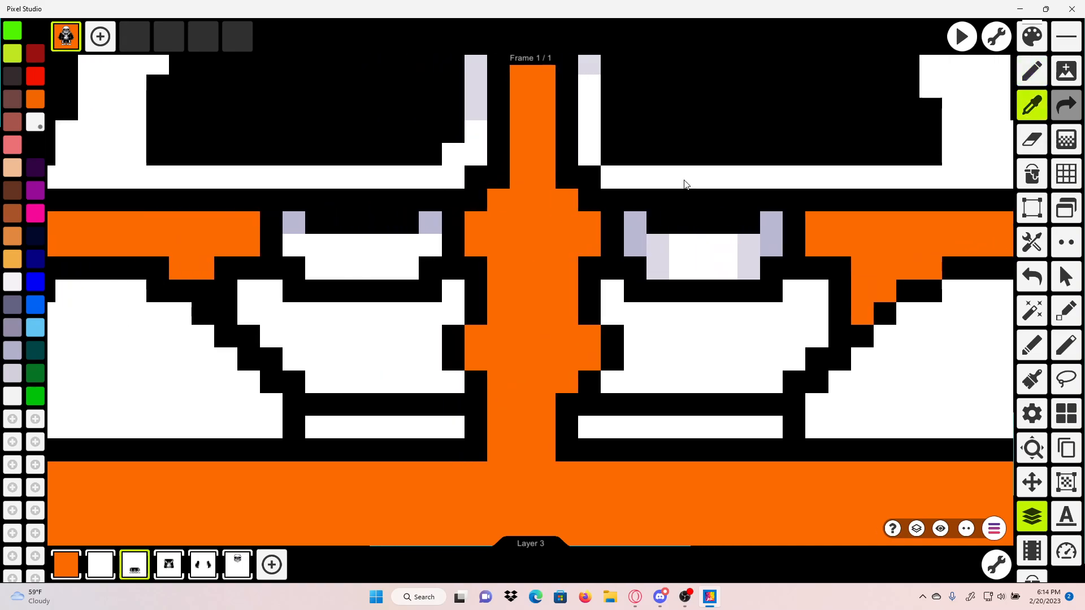
pyautogui.scroll(2, 649, 220)
pyautogui.click(832, 231)
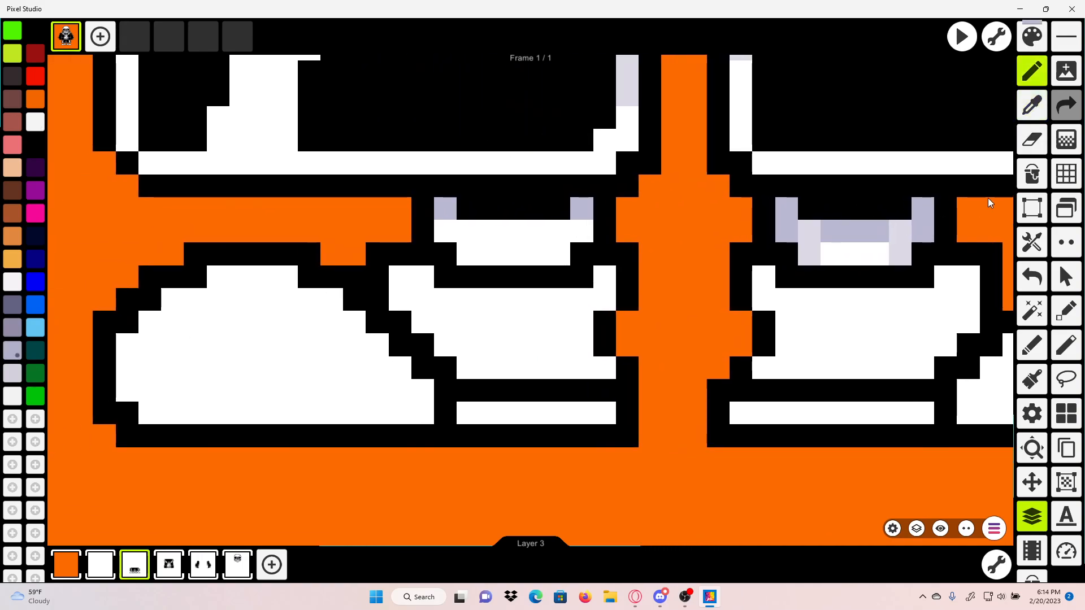
pyautogui.click(1041, 264)
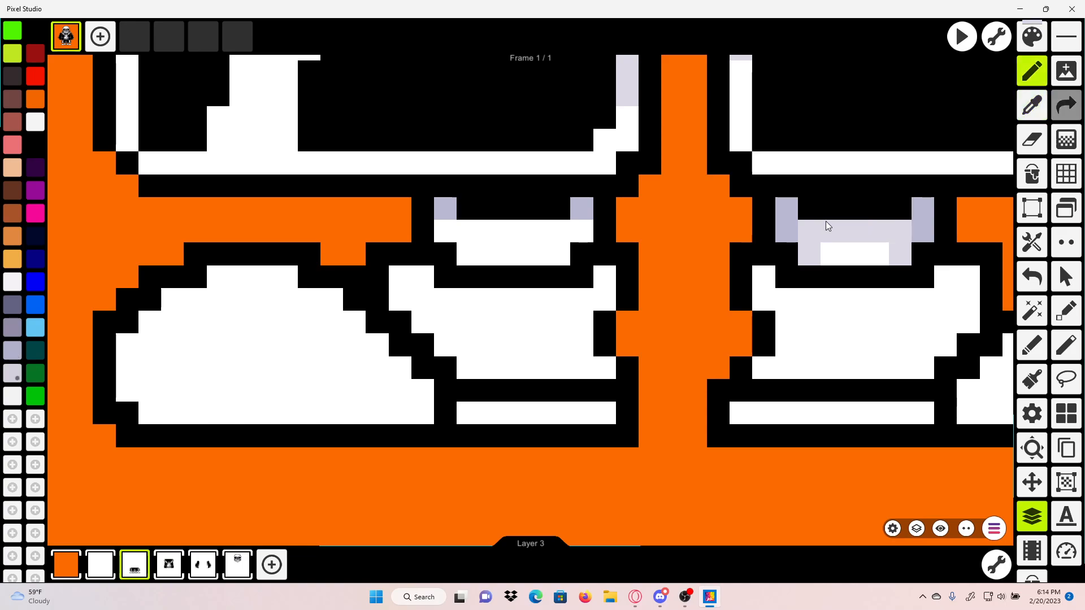
pyautogui.click(1033, 277)
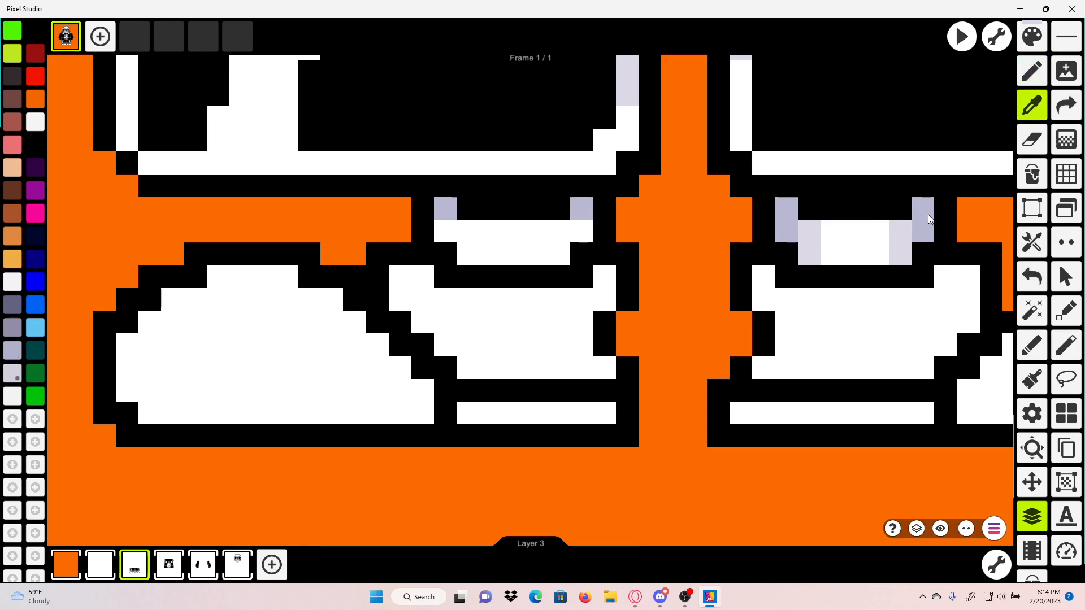
# Step: Match the left sock to the right one by extending its lavender corners down and adding light grey columns beside them
pyautogui.click(579, 231)
pyautogui.click(446, 232)
pyautogui.click(1032, 105)
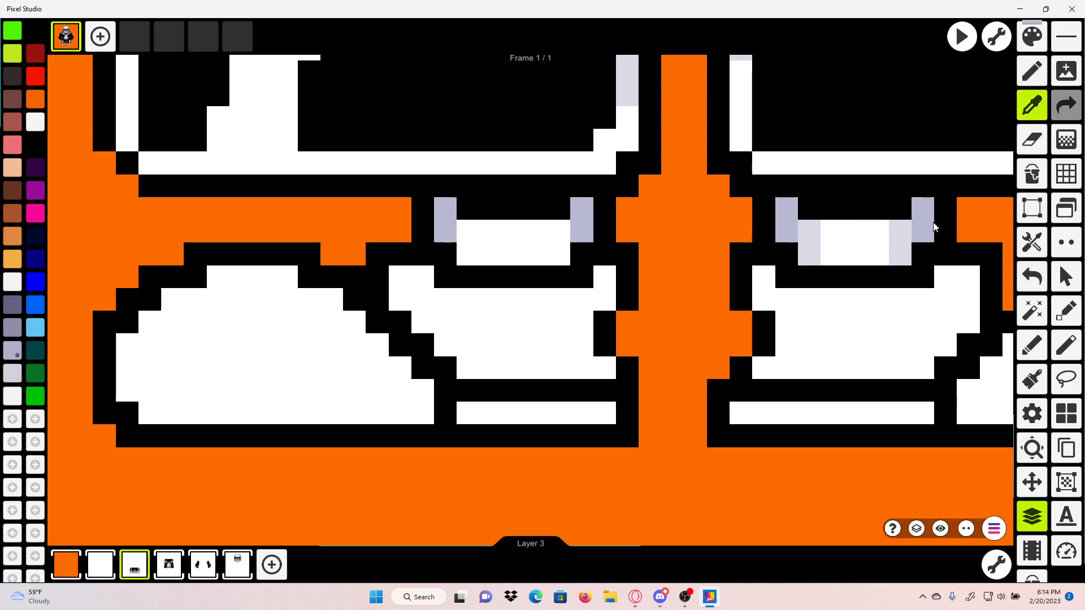
pyautogui.click(900, 226)
pyautogui.click(558, 231)
pyautogui.click(558, 253)
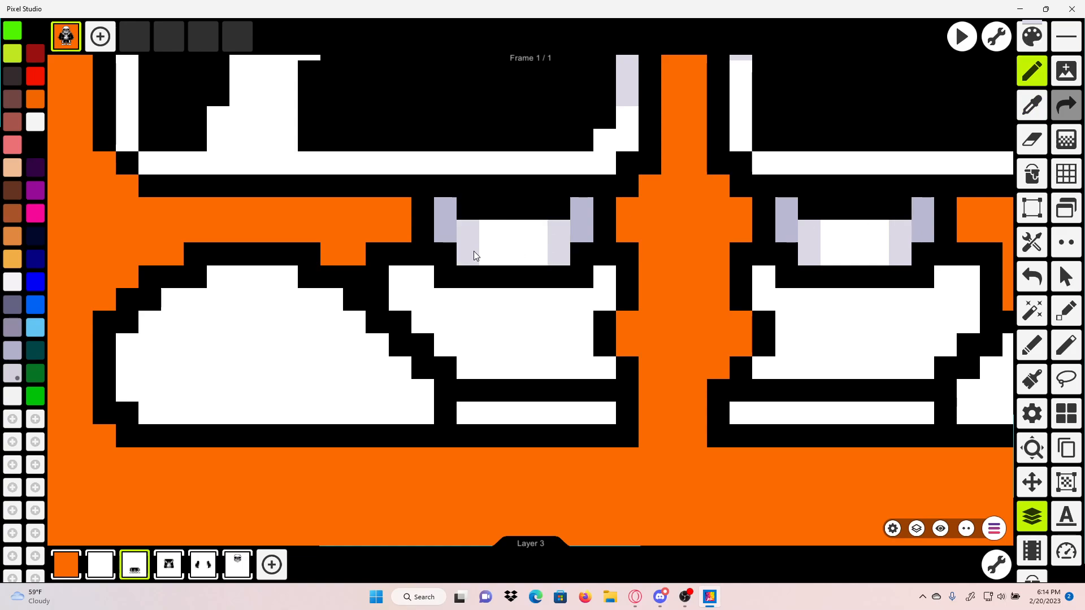
# Step: Pick the lavender-grey from the artwork and shade both end pixels of the right shoe's sole strip
pyautogui.press('Right')
pyautogui.click(1036, 106)
pyautogui.click(732, 224)
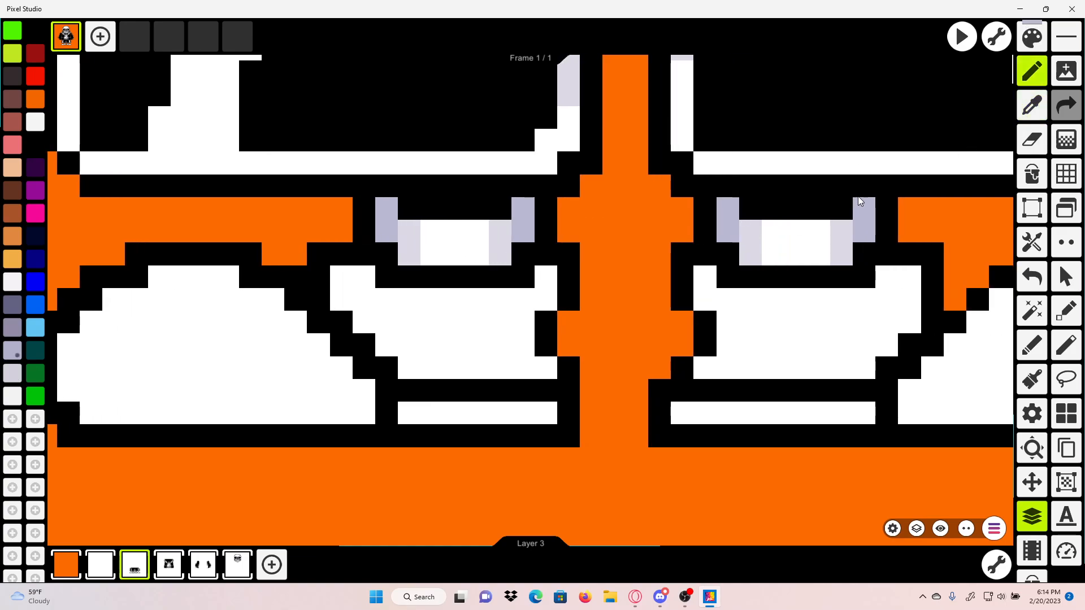
pyautogui.moveTo(999, 373); pyautogui.dragTo(498, 318)
pyautogui.scroll(3, 334, 372)
pyautogui.click(372, 353)
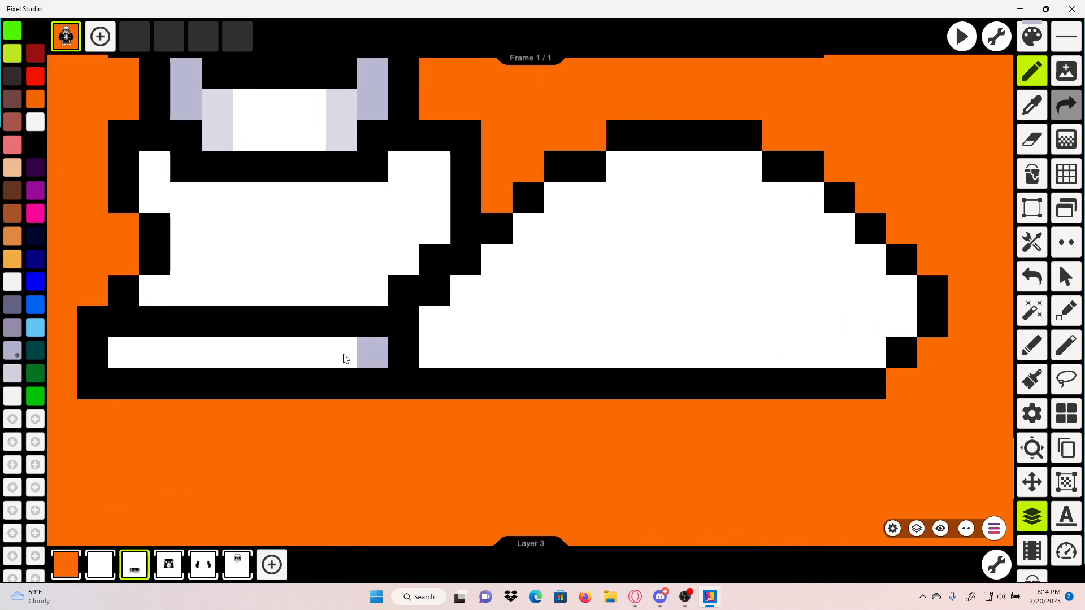
pyautogui.moveTo(165, 354); pyautogui.dragTo(290, 355)
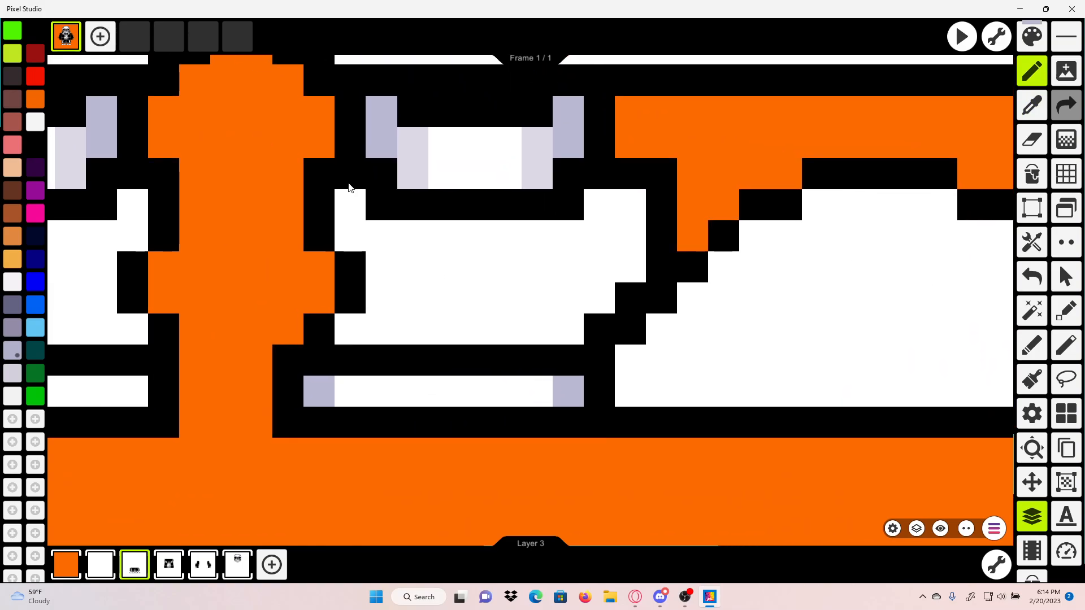
# Step: Shade the inner and outer edges of the right shoe's heel section lavender-grey, including the stepped edge beside the toe
pyautogui.click(351, 204)
pyautogui.click(628, 204)
pyautogui.click(562, 330)
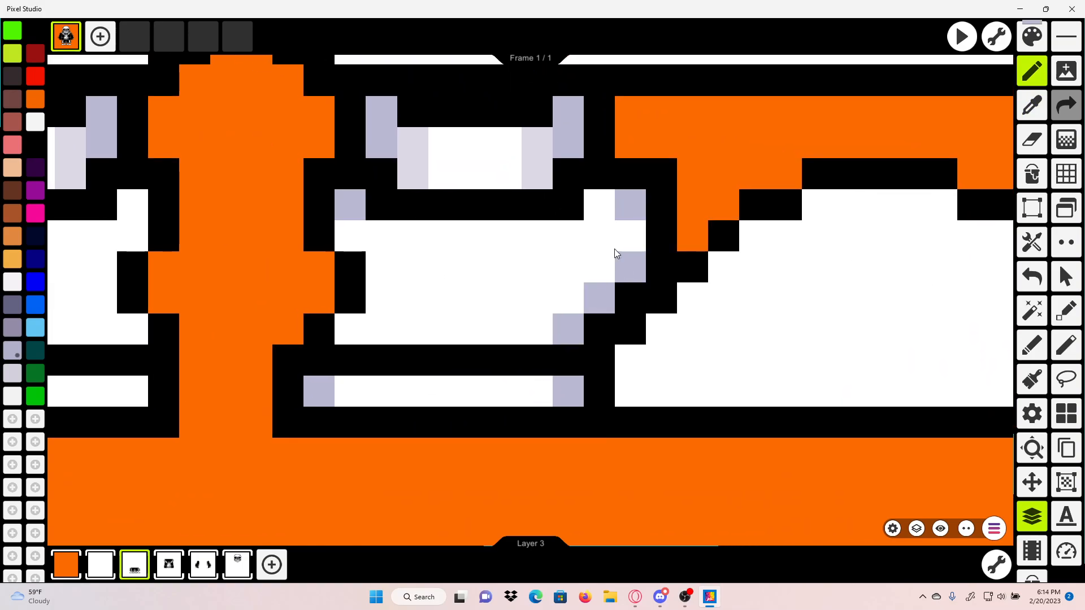
pyautogui.click(351, 235)
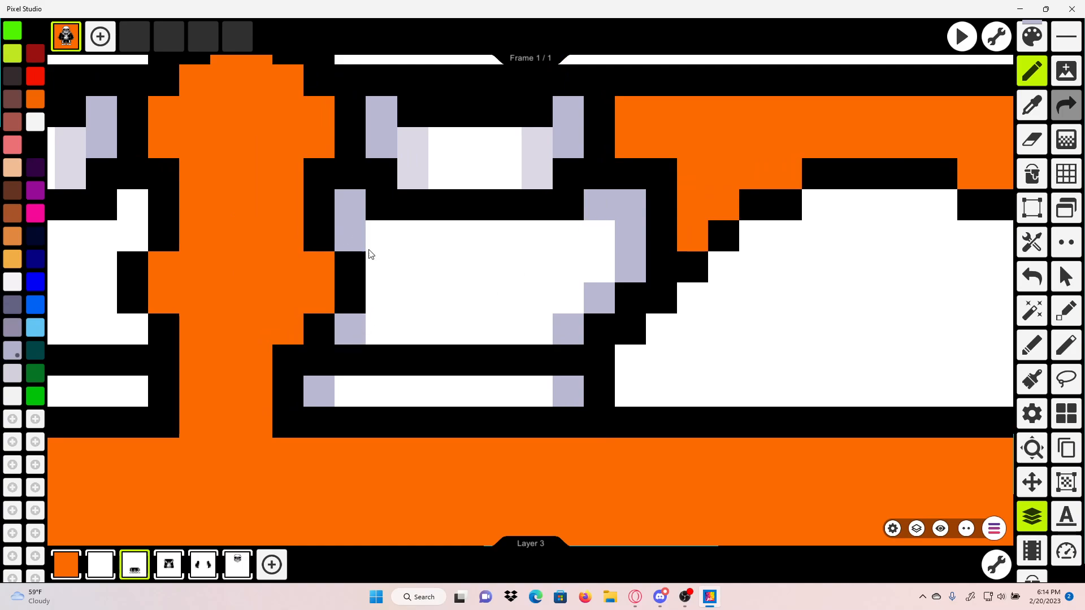
# Step: Pick the lighter grey and shade the heel section's pixels just inside the lavender along both sides of the right shoe
pyautogui.click(1027, 103)
pyautogui.click(640, 171)
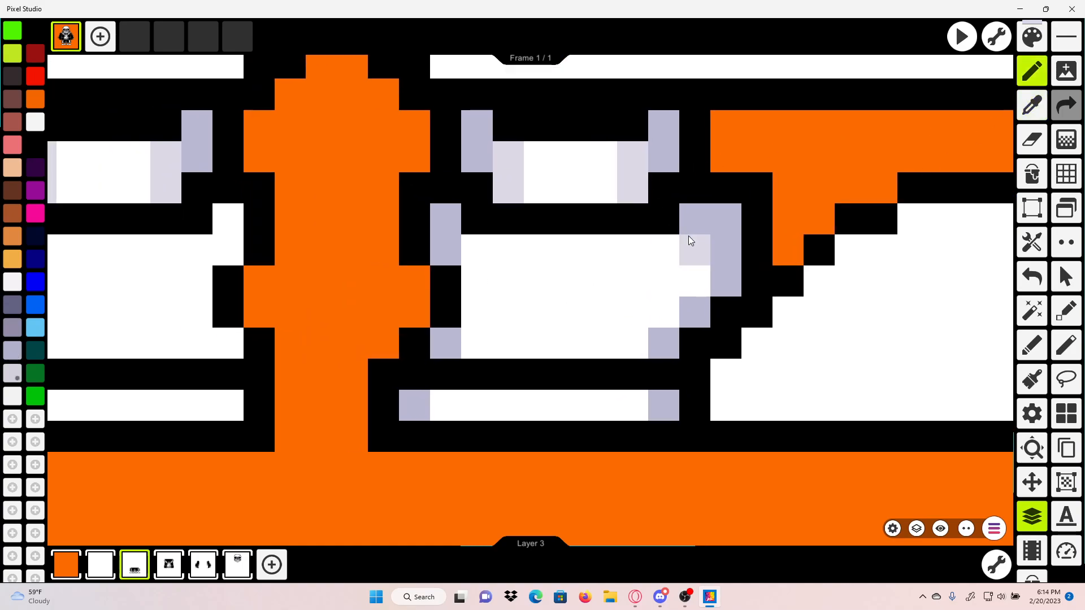
pyautogui.moveTo(690, 241); pyautogui.dragTo(693, 286)
pyautogui.click(477, 338)
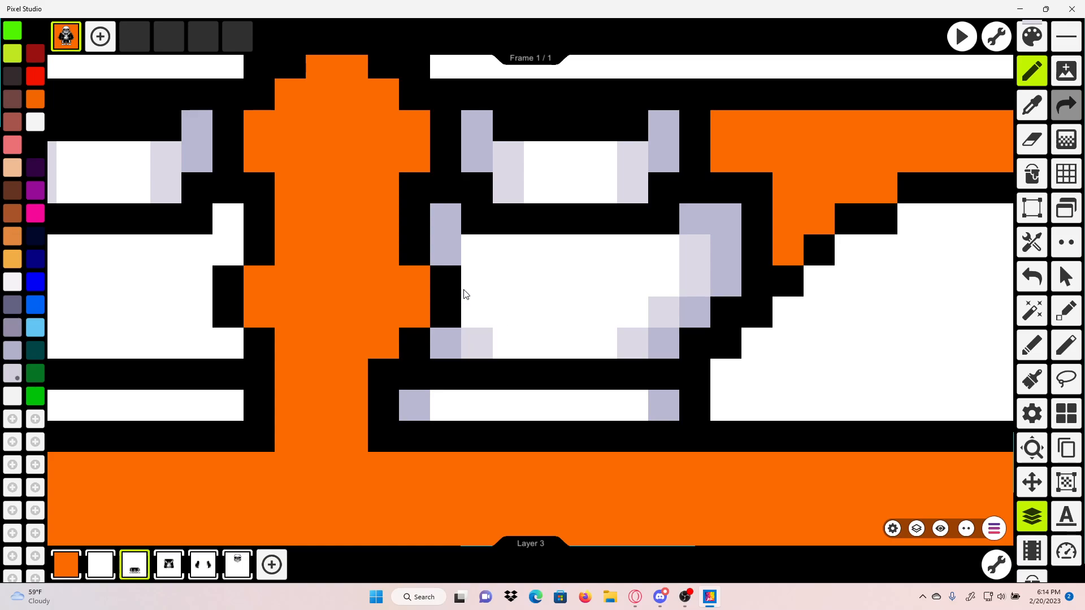
pyautogui.scroll(-4, 476, 243)
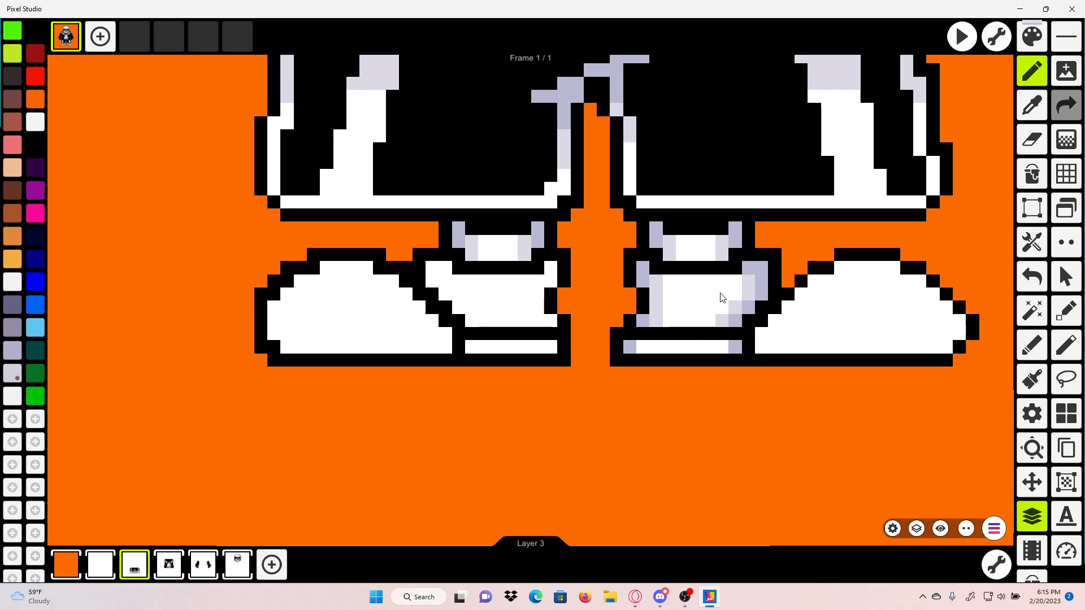
# Step: Shade the pixels just inside both ends of the right shoe's sole strip lighter grey
pyautogui.scroll(3, 722, 297)
pyautogui.click(543, 377)
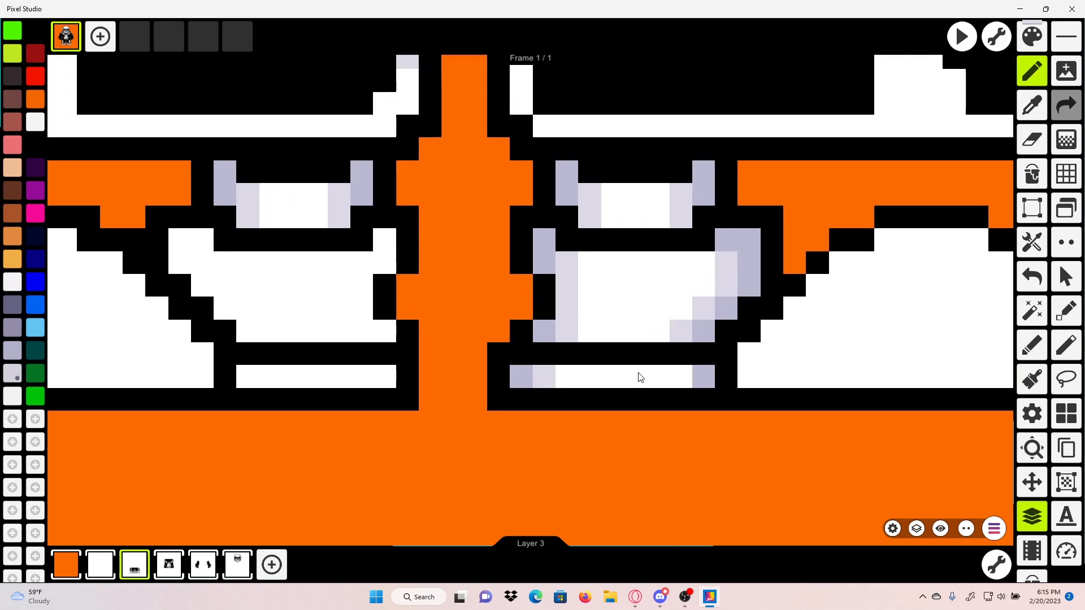
pyautogui.click(681, 376)
pyautogui.scroll(-2, 571, 313)
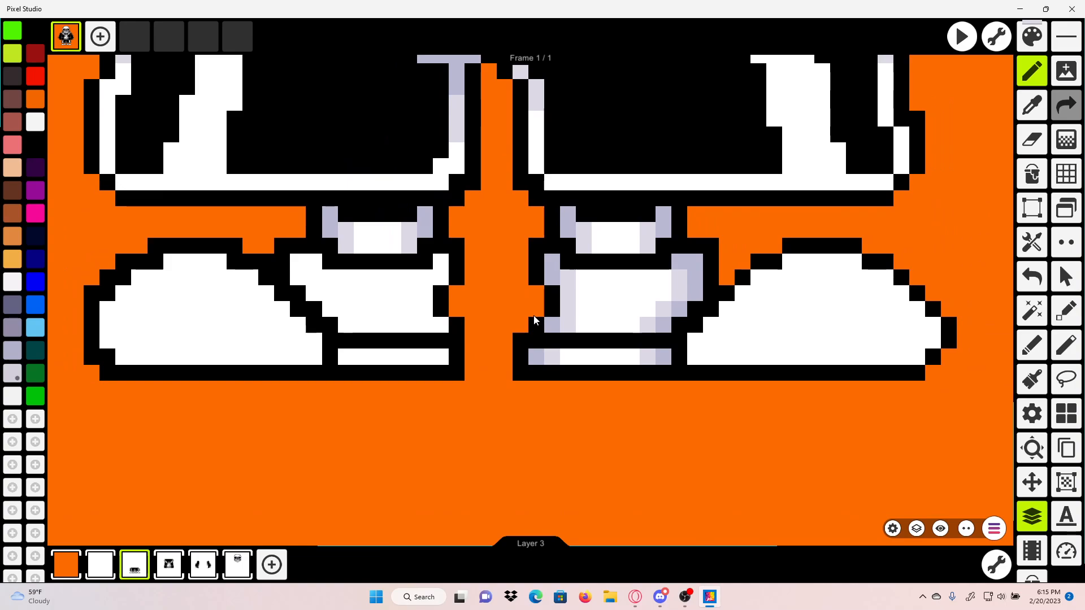
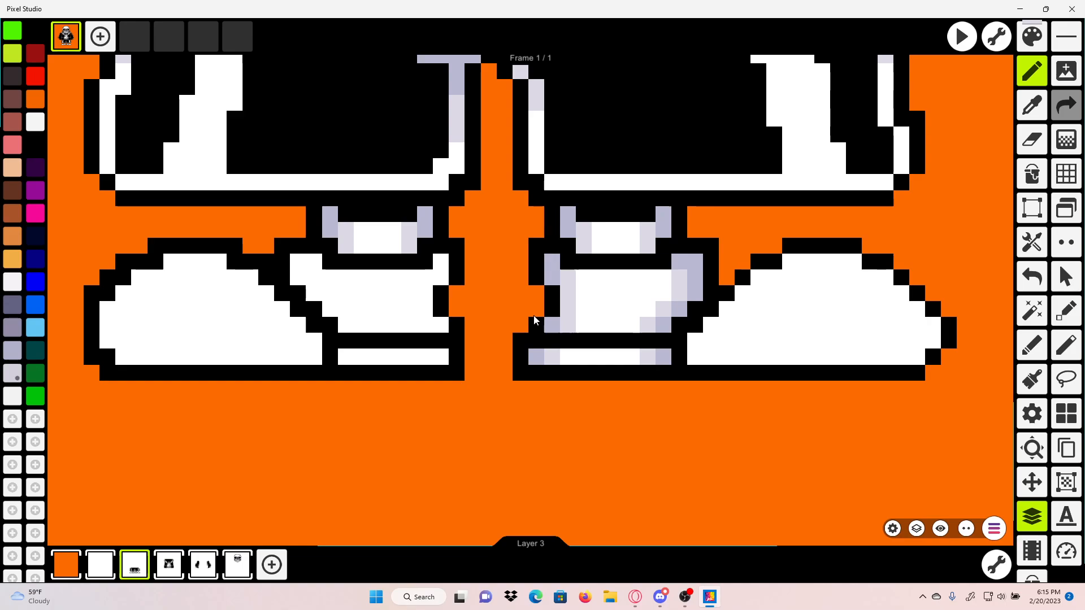
# Step: Pick the lavender-grey from the artwork and shade the right shoe toe's bottom corners, front tip and outer stepped slope up to the top
pyautogui.moveTo(638, 324); pyautogui.dragTo(672, 320)
pyautogui.moveTo(896, 165); pyautogui.dragTo(884, 172)
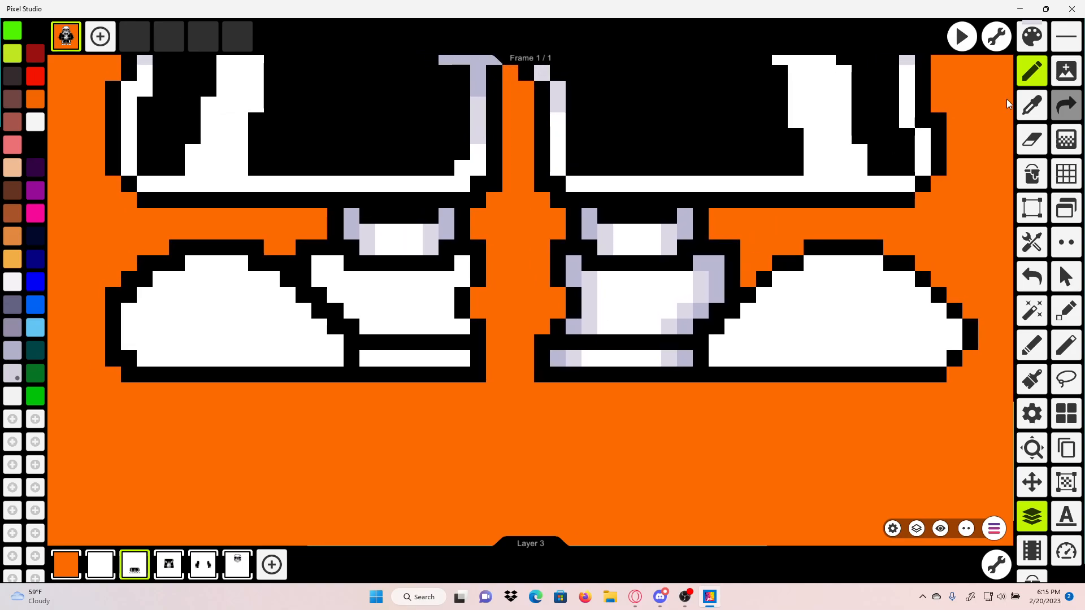
pyautogui.click(1021, 107)
pyautogui.scroll(2, 762, 204)
pyautogui.moveTo(762, 204); pyautogui.dragTo(474, 235)
pyautogui.click(421, 320)
pyautogui.moveTo(440, 416); pyautogui.dragTo(404, 323)
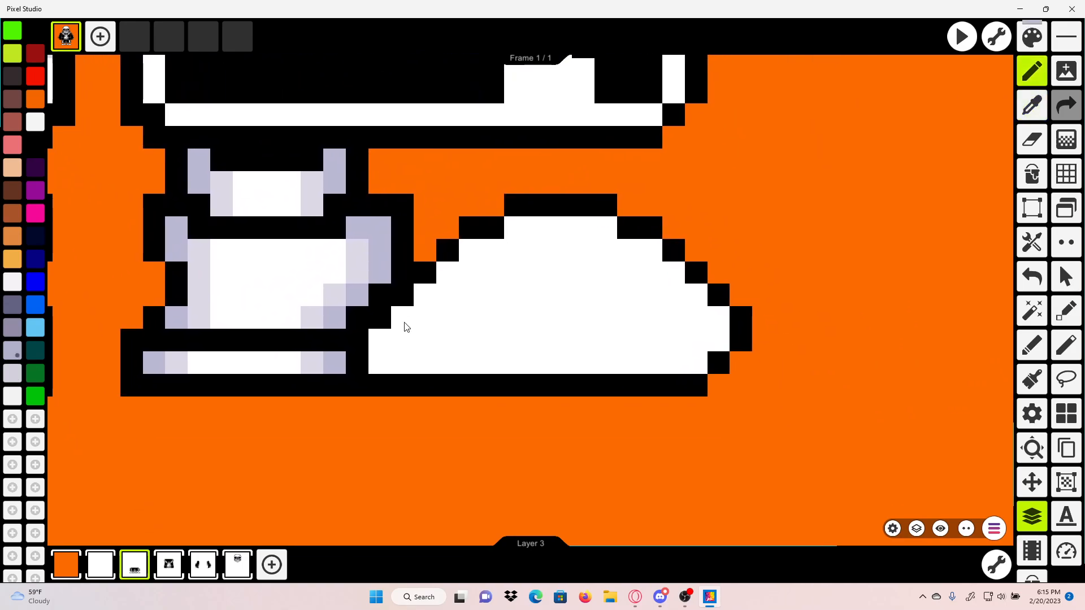
pyautogui.click(385, 364)
pyautogui.click(695, 362)
pyautogui.click(718, 340)
pyautogui.click(718, 318)
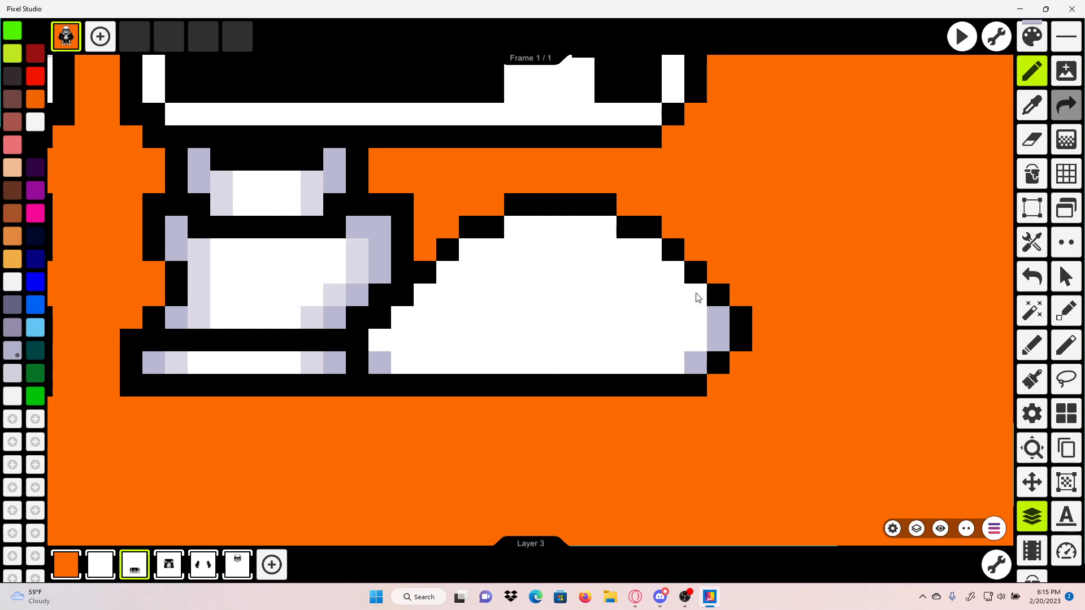
pyautogui.click(606, 228)
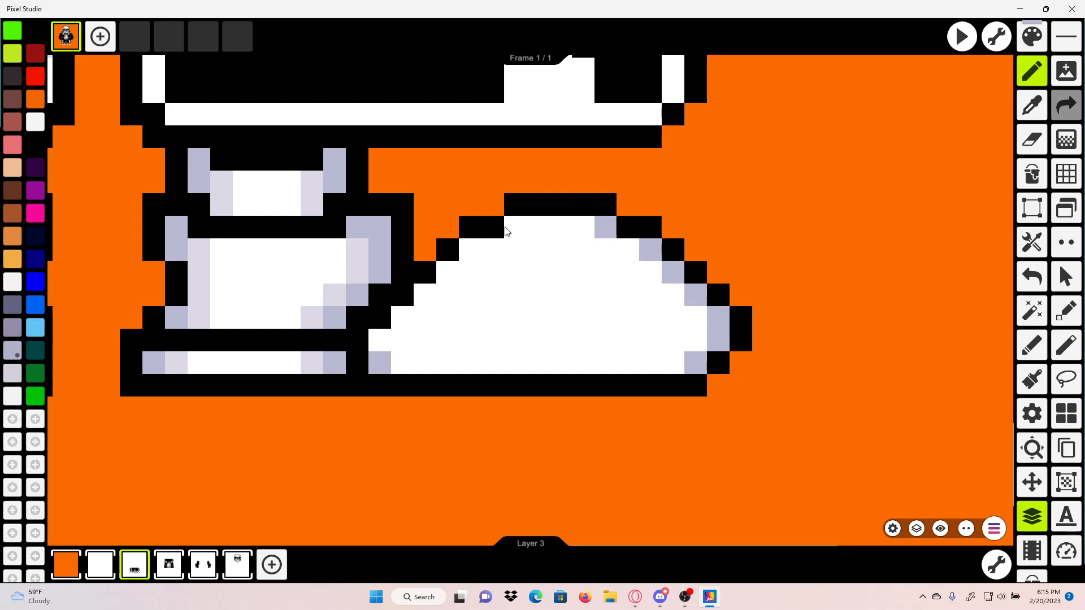
# Step: Shade the right shoe toe's inner stepped slope lavender-grey from the top edge down to the base beside the heel
pyautogui.click(515, 227)
pyautogui.click(469, 249)
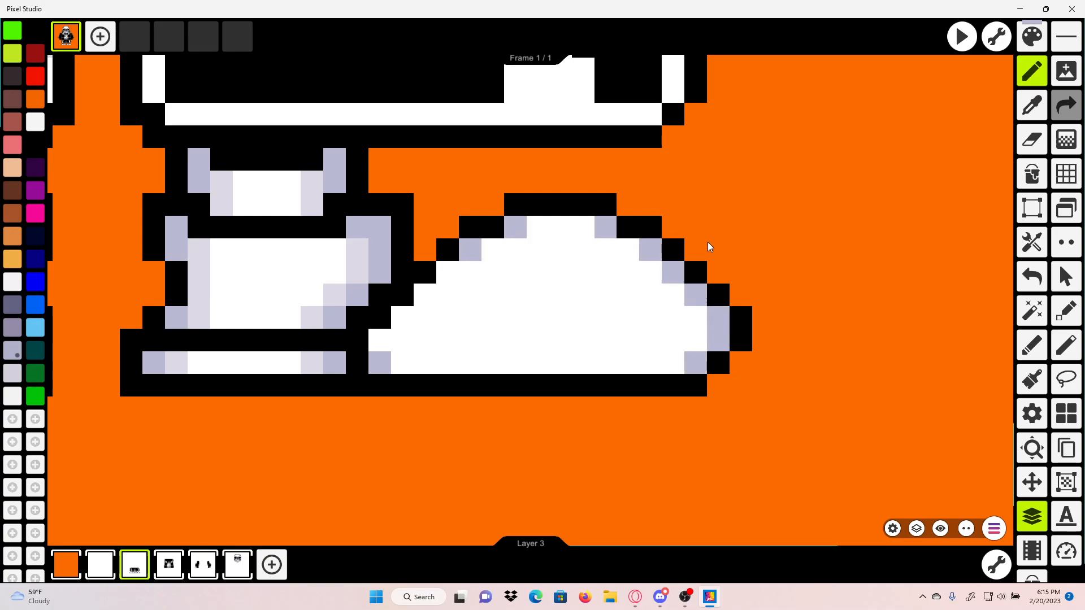
pyautogui.click(390, 336)
pyautogui.click(402, 317)
pyautogui.click(429, 298)
pyautogui.scroll(-3, 446, 274)
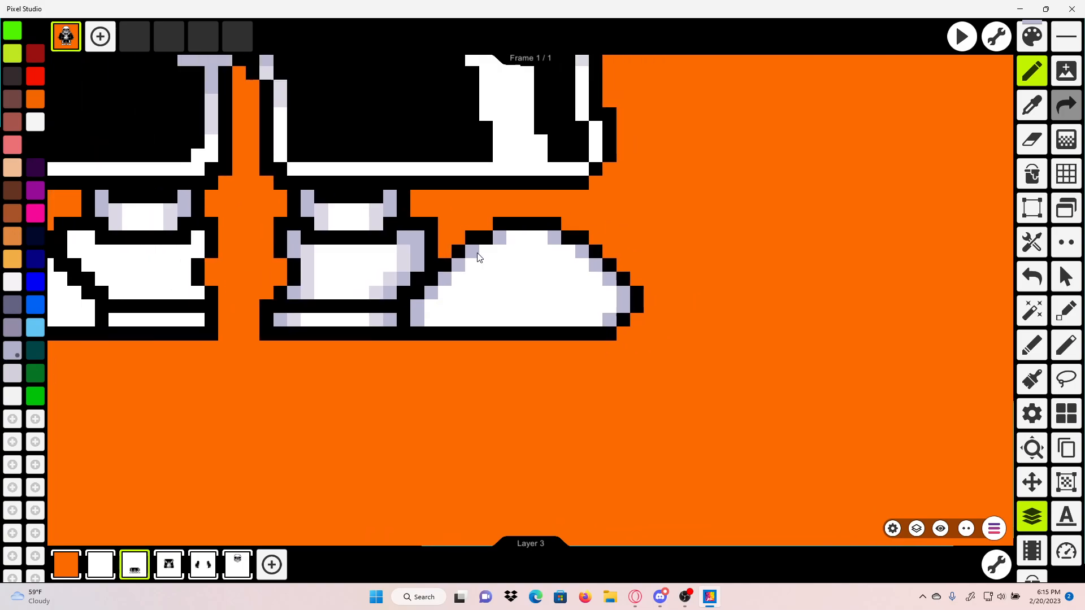
# Step: Pick the lighter grey and fill the right toe's top row between the lavender corners, plus the pixels just inside the first steps below
pyautogui.scroll(3, 672, 218)
pyautogui.click(1025, 113)
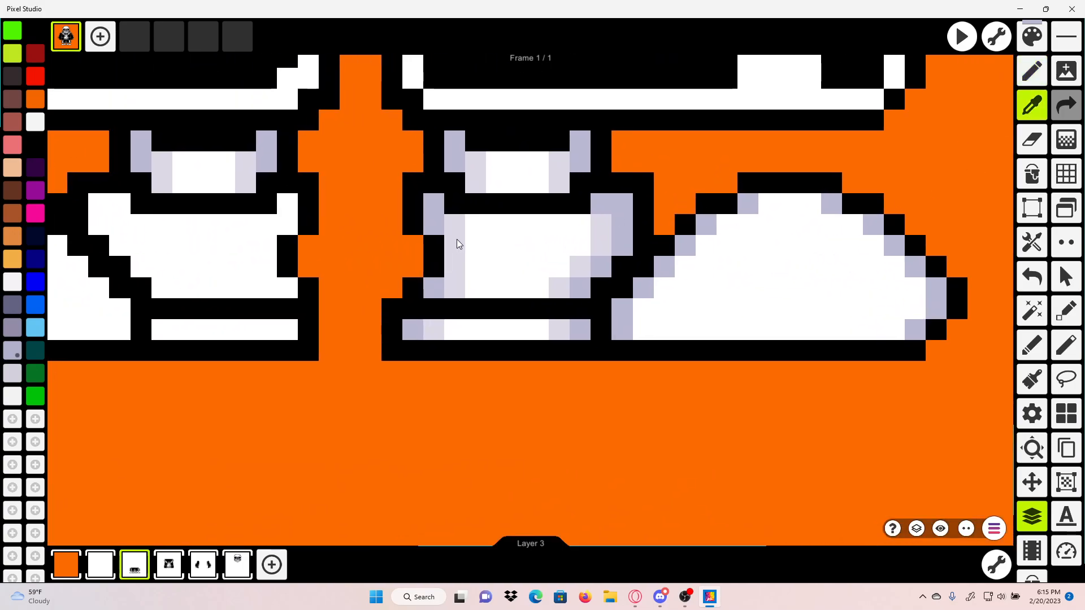
pyautogui.click(602, 242)
pyautogui.scroll(-2, 603, 242)
pyautogui.scroll(3, 565, 277)
pyautogui.click(607, 257)
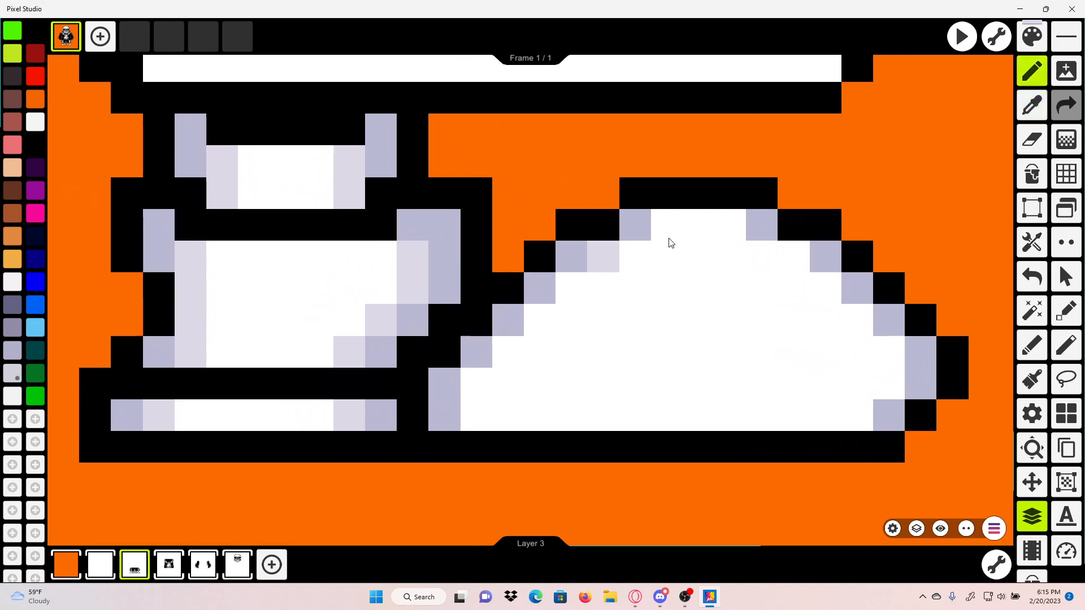
pyautogui.click(668, 228)
pyautogui.moveTo(710, 238)
pyautogui.mouseDown()
pyautogui.moveTo(731, 238)
pyautogui.moveTo(642, 265)
pyautogui.mouseUp()
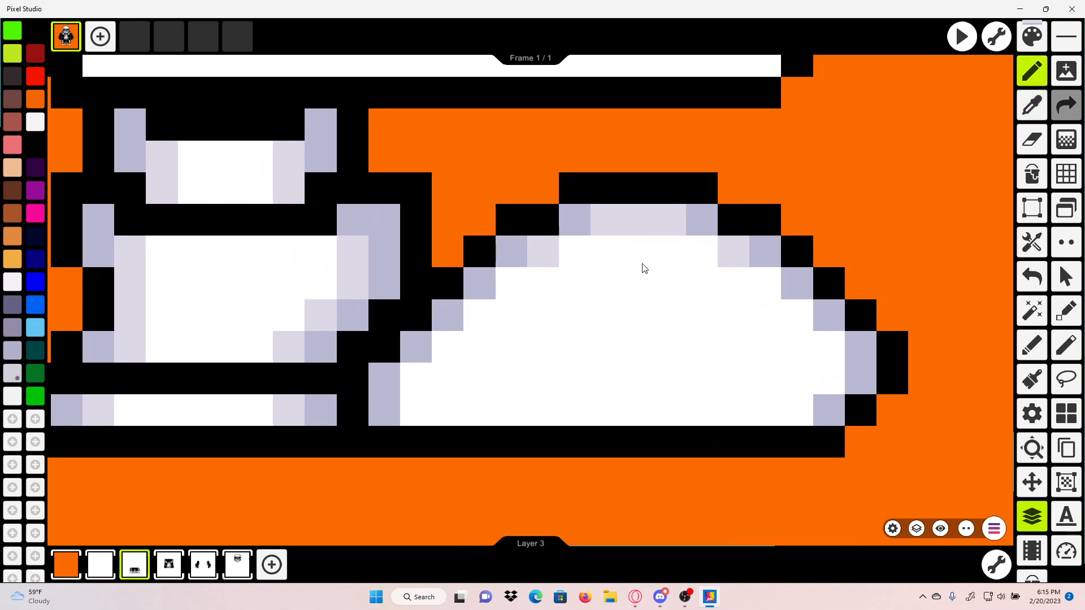
# Step: Continue the lighter grey just inside the lavender down both the outer and inner slopes of the right shoe's toe
pyautogui.click(764, 276)
pyautogui.click(829, 352)
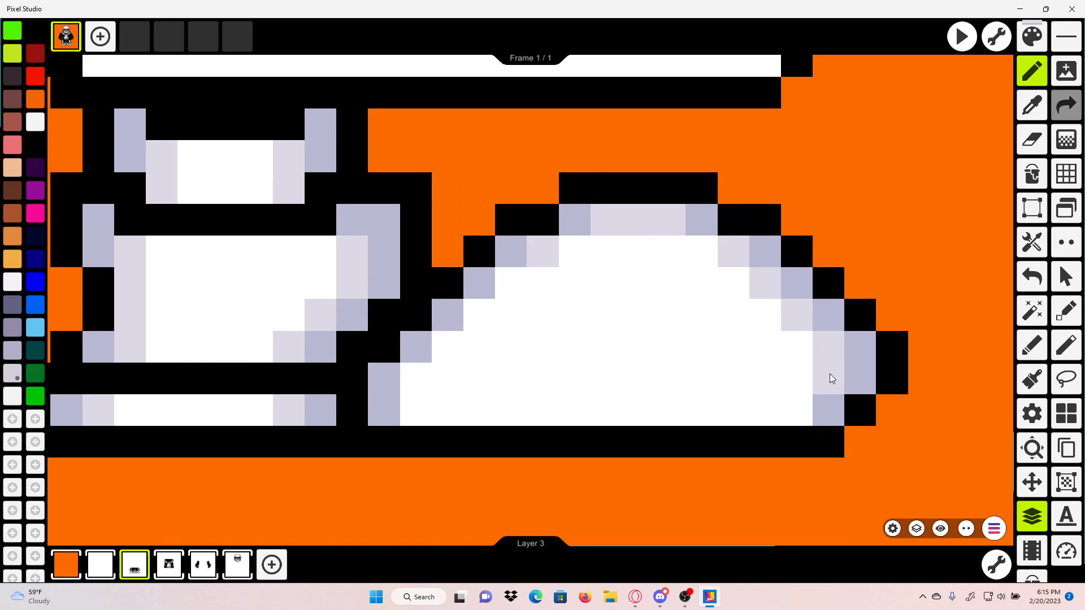
pyautogui.click(423, 406)
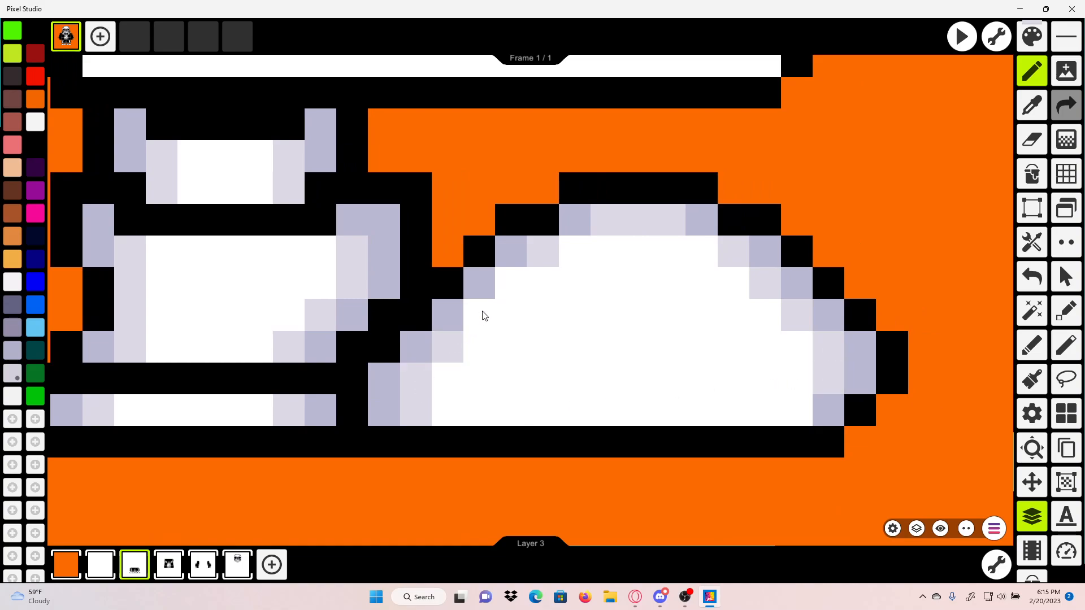
pyautogui.scroll(-5, 518, 280)
pyautogui.scroll(2, 527, 293)
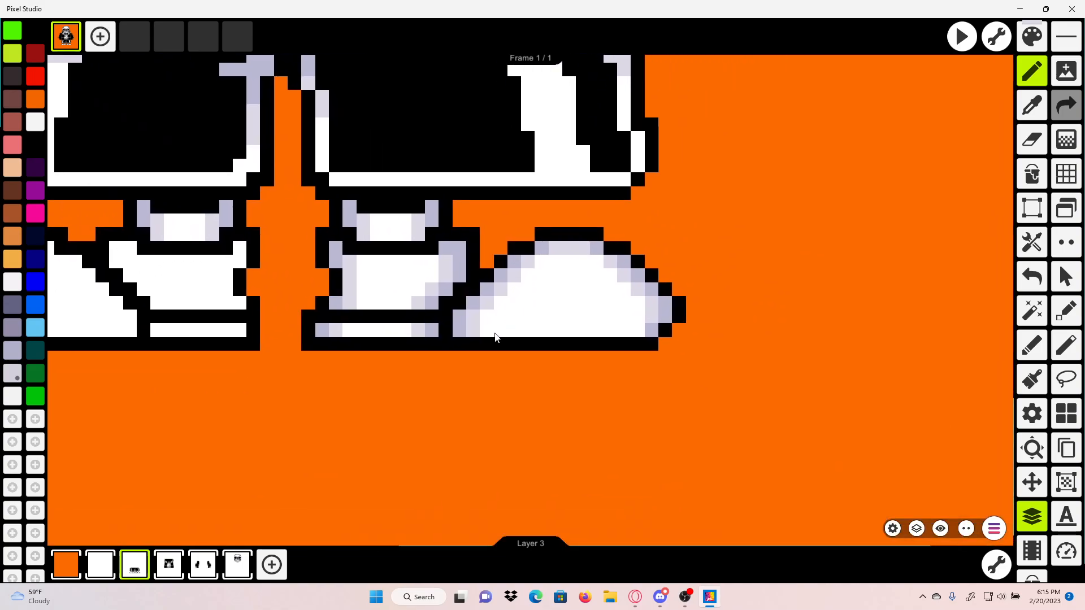
# Step: Try a lighter grey row along the base of the right shoe's toe, and undo it
pyautogui.moveTo(487, 331); pyautogui.dragTo(501, 331)
pyautogui.moveTo(647, 331); pyautogui.dragTo(520, 332)
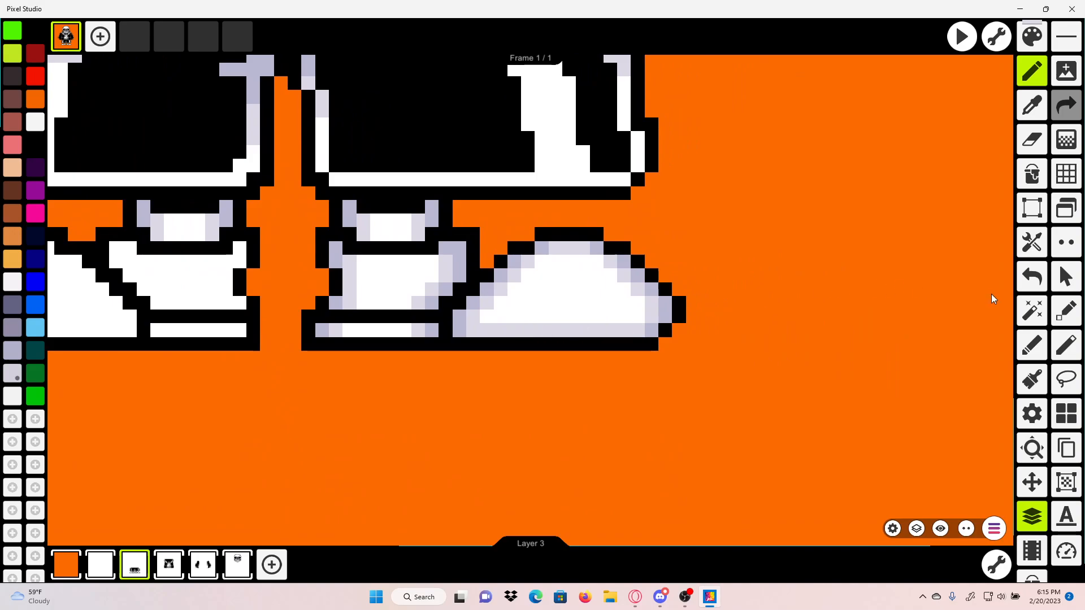
pyautogui.click(1035, 277)
pyautogui.click(1034, 277)
# Step: Pick the lavender-grey and shade the left shoe heel section's inner edge and its upper outer corner to mirror the right shoe
pyautogui.moveTo(591, 276)
pyautogui.mouseDown()
pyautogui.moveTo(894, 281)
pyautogui.moveTo(776, 261)
pyautogui.mouseUp()
pyautogui.scroll(4, 553, 283)
pyautogui.moveTo(555, 281); pyautogui.dragTo(489, 281)
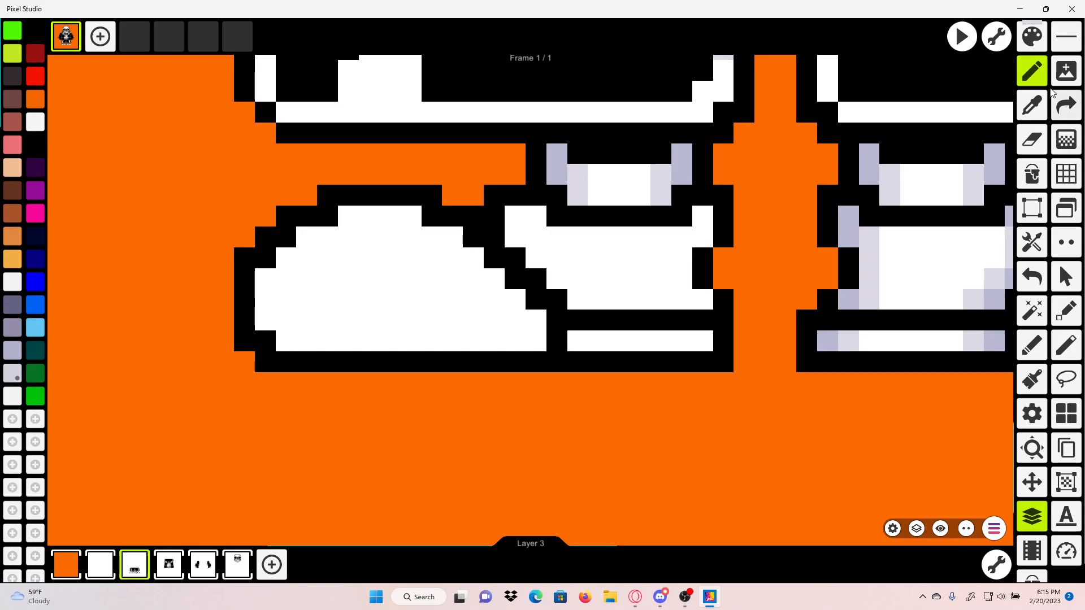
pyautogui.click(1033, 106)
pyautogui.click(847, 229)
pyautogui.scroll(4, 655, 256)
pyautogui.moveTo(729, 198); pyautogui.dragTo(730, 229)
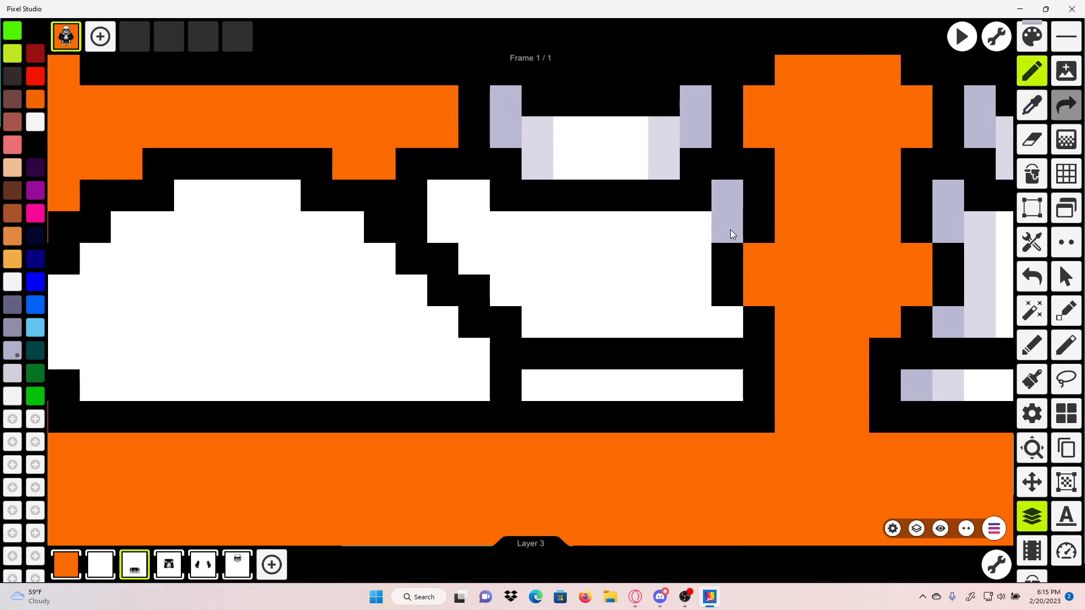
pyautogui.click(449, 202)
pyautogui.moveTo(584, 193); pyautogui.dragTo(329, 235)
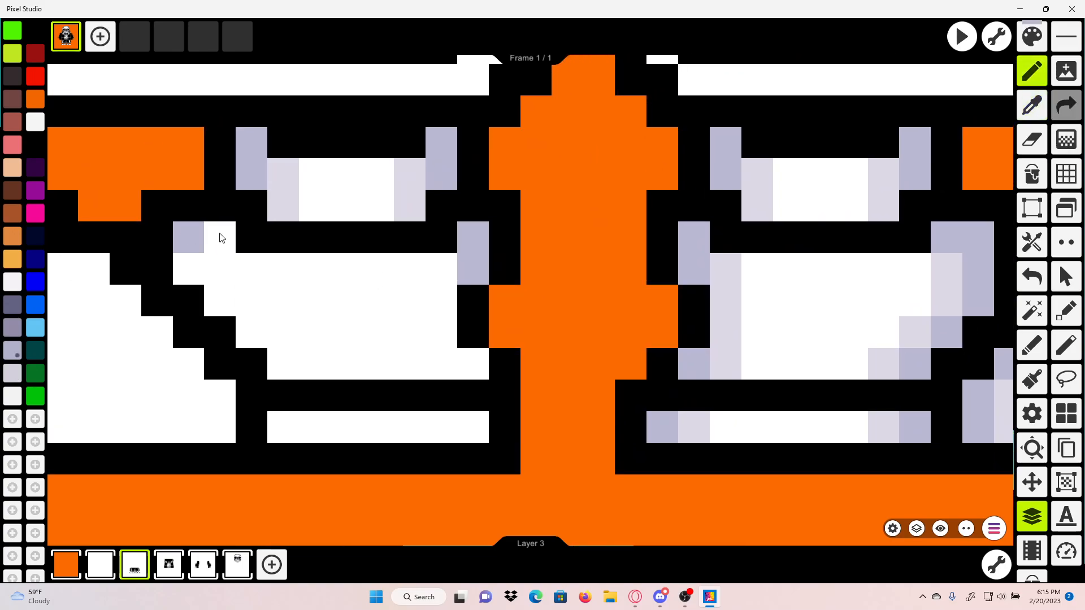
pyautogui.moveTo(220, 238); pyautogui.dragTo(201, 261)
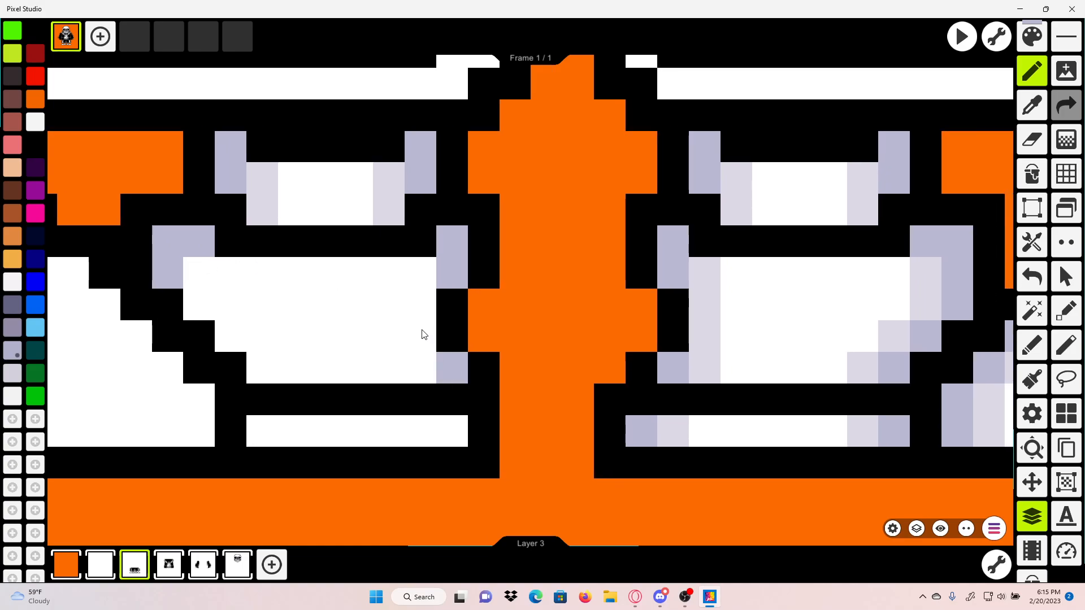
# Step: Shade the left heel section's lower stepped edge beside the toe and both ends of its sole strip lavender-grey
pyautogui.moveTo(318, 359)
pyautogui.mouseDown()
pyautogui.moveTo(374, 364)
pyautogui.moveTo(245, 337)
pyautogui.mouseUp()
pyautogui.click(312, 373)
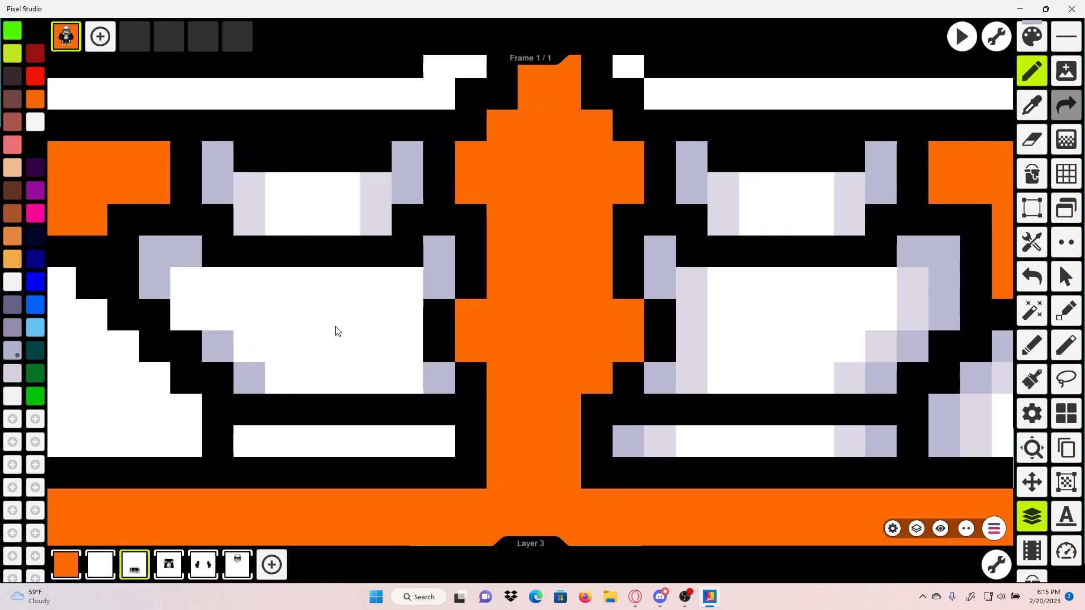
pyautogui.click(438, 438)
pyautogui.click(260, 438)
# Step: Pick the lighter grey and shade the pixels just inside both lavender ends of the left shoe's sole strip
pyautogui.click(1032, 109)
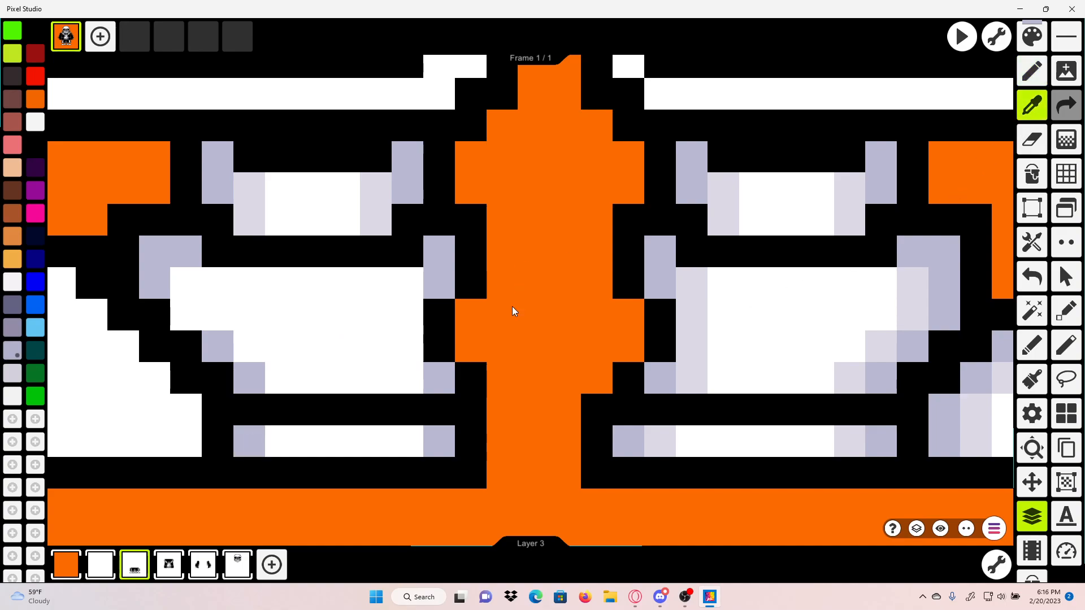
pyautogui.click(686, 377)
pyautogui.click(408, 441)
pyautogui.click(280, 441)
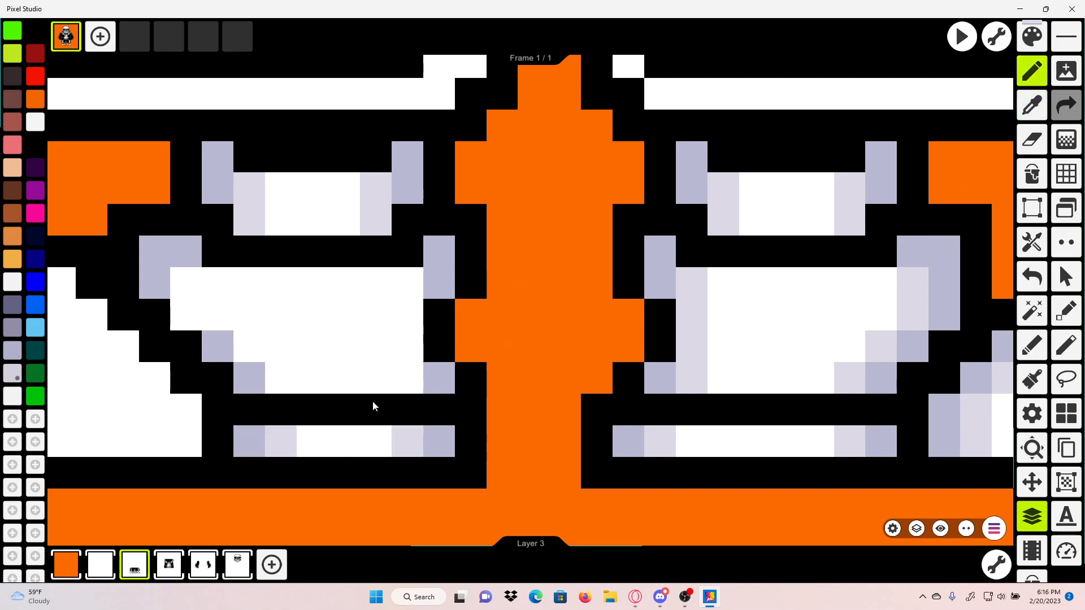
# Step: Shade the left heel section lighter grey with a full column along its inner side and stepped pixels along its outer side
pyautogui.click(407, 377)
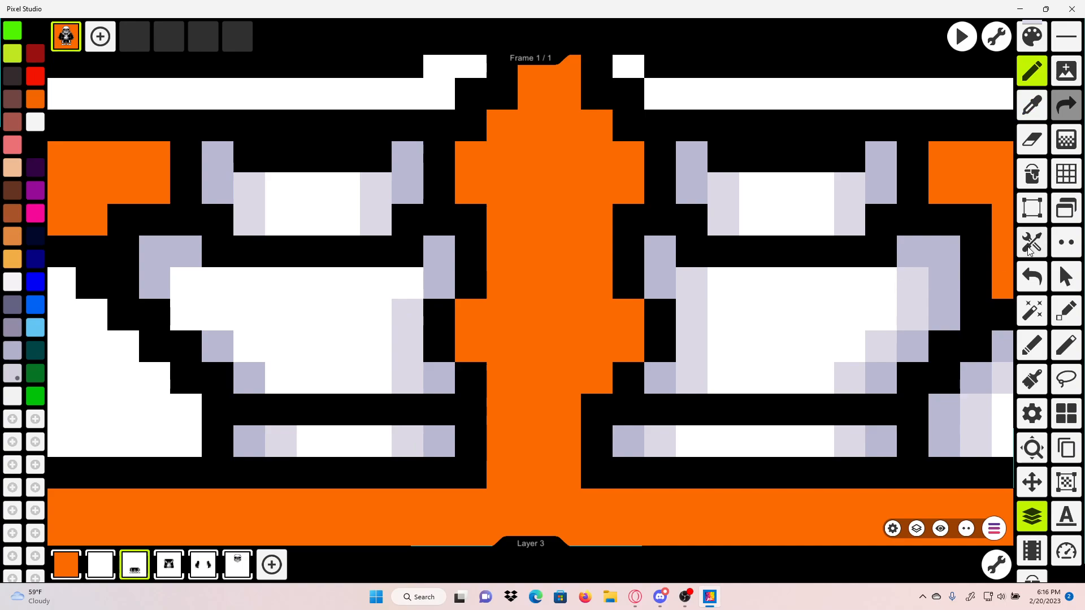
pyautogui.click(405, 295)
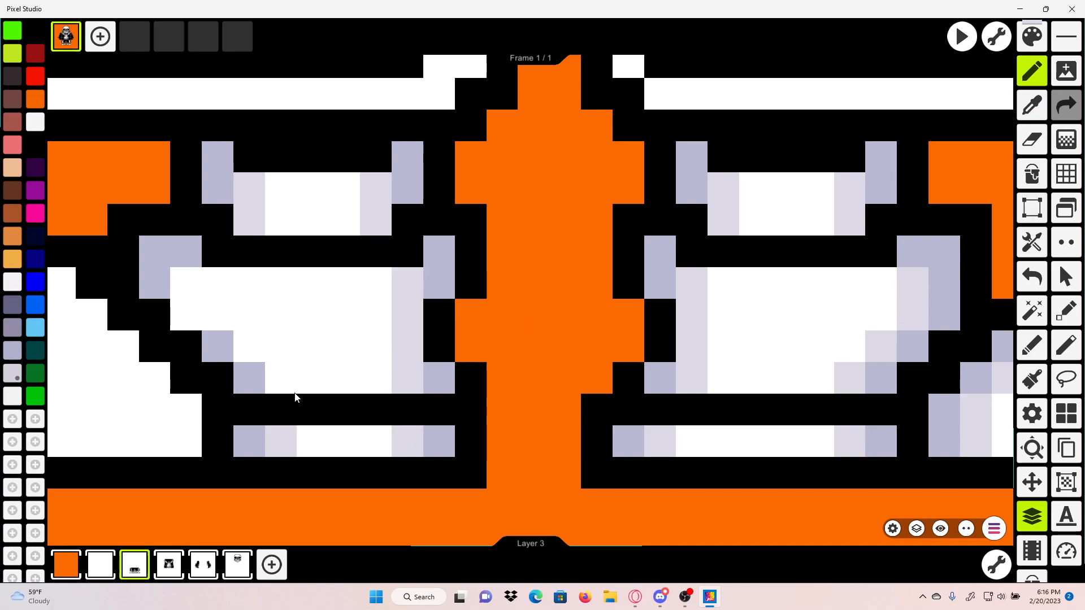
pyautogui.moveTo(182, 314)
pyautogui.mouseDown()
pyautogui.moveTo(188, 286)
pyautogui.moveTo(478, 289)
pyautogui.mouseUp()
pyautogui.scroll(-4, 189, 284)
pyautogui.moveTo(377, 314); pyautogui.dragTo(414, 307)
# Step: Pick the lavender-grey and shade the left shoe toe's inner stepped slope from the base up to the top edge
pyautogui.click(1032, 107)
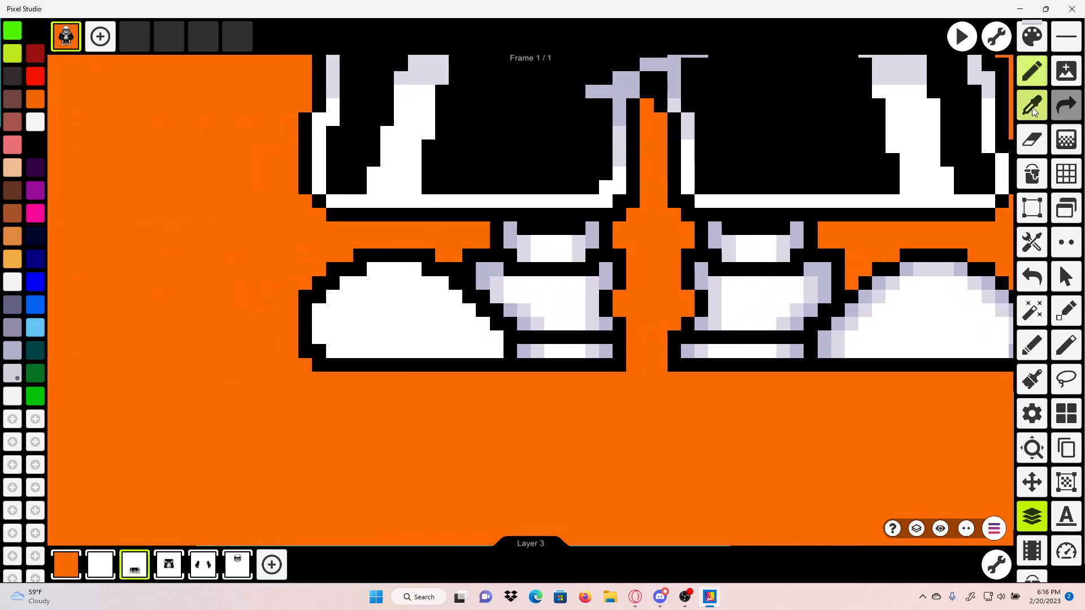
pyautogui.click(910, 269)
pyautogui.scroll(3, 497, 339)
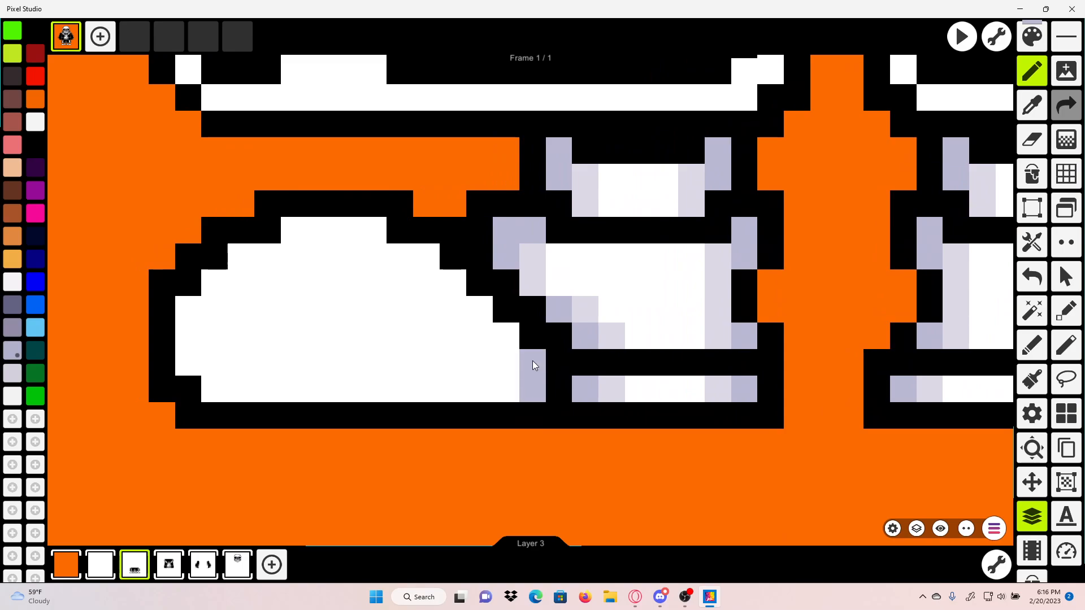
pyautogui.click(505, 336)
pyautogui.click(369, 237)
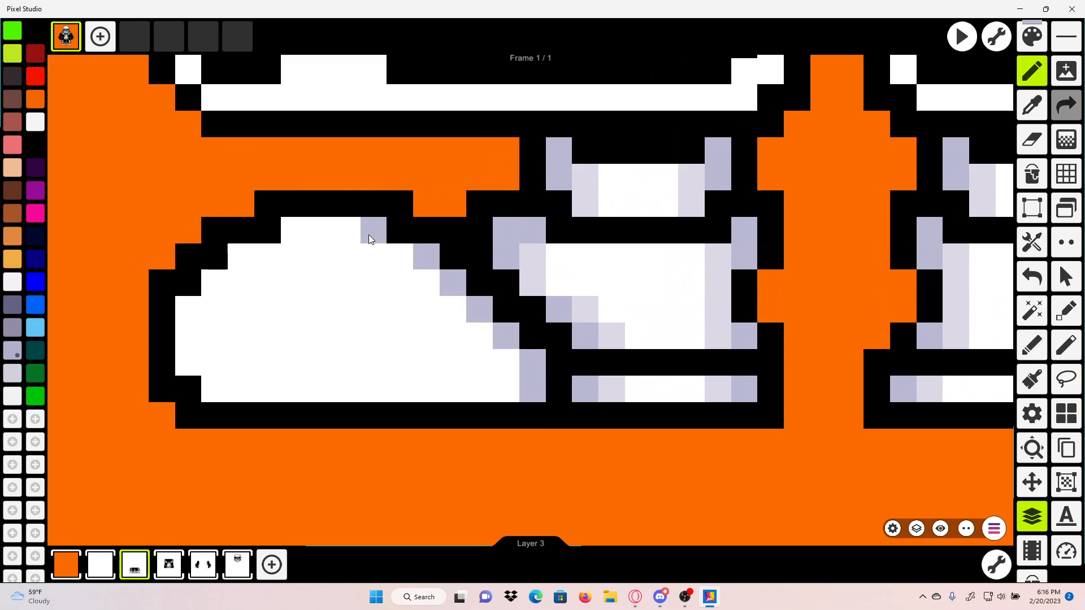
pyautogui.scroll(-3, 518, 310)
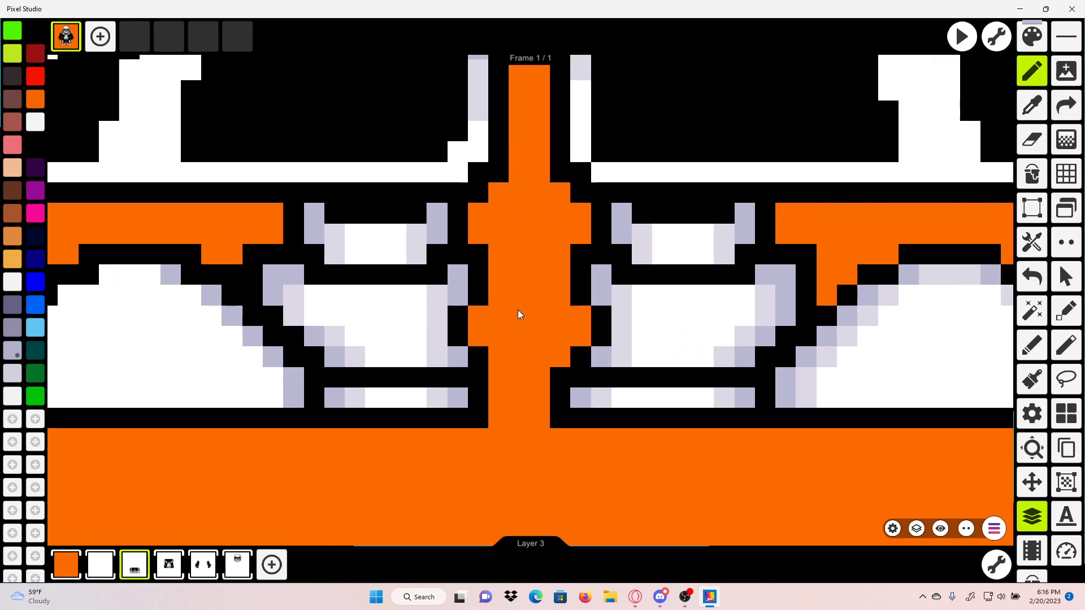
# Step: Shade the left shoe toe's outer slope lavender-grey from the top down to the bottom corner, leaving one white pixel at the front tip
pyautogui.scroll(5, 398, 313)
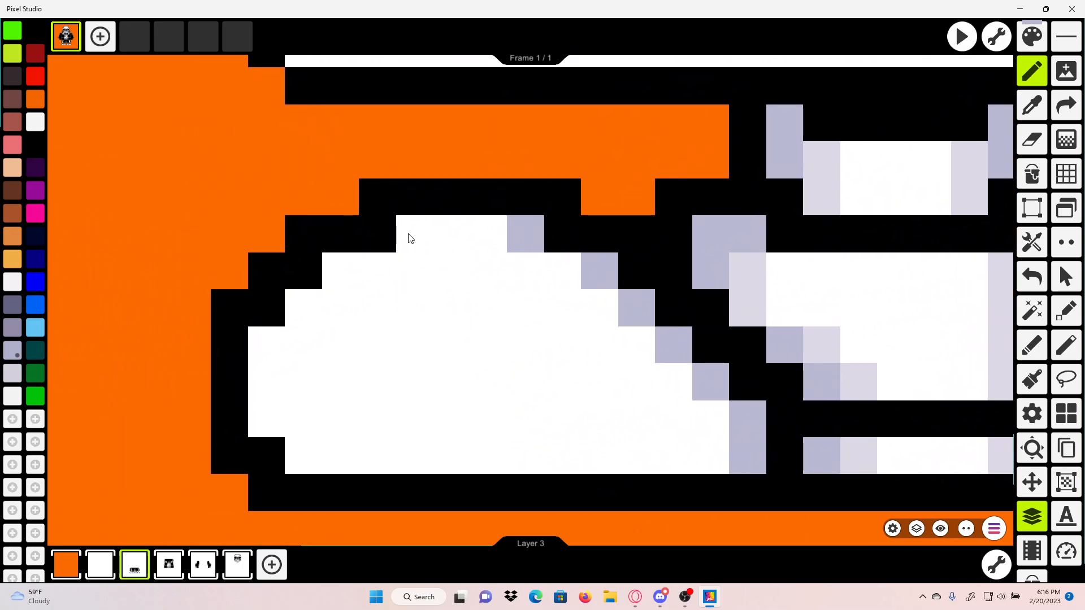
pyautogui.click(342, 282)
pyautogui.click(302, 308)
pyautogui.click(266, 345)
pyautogui.click(265, 418)
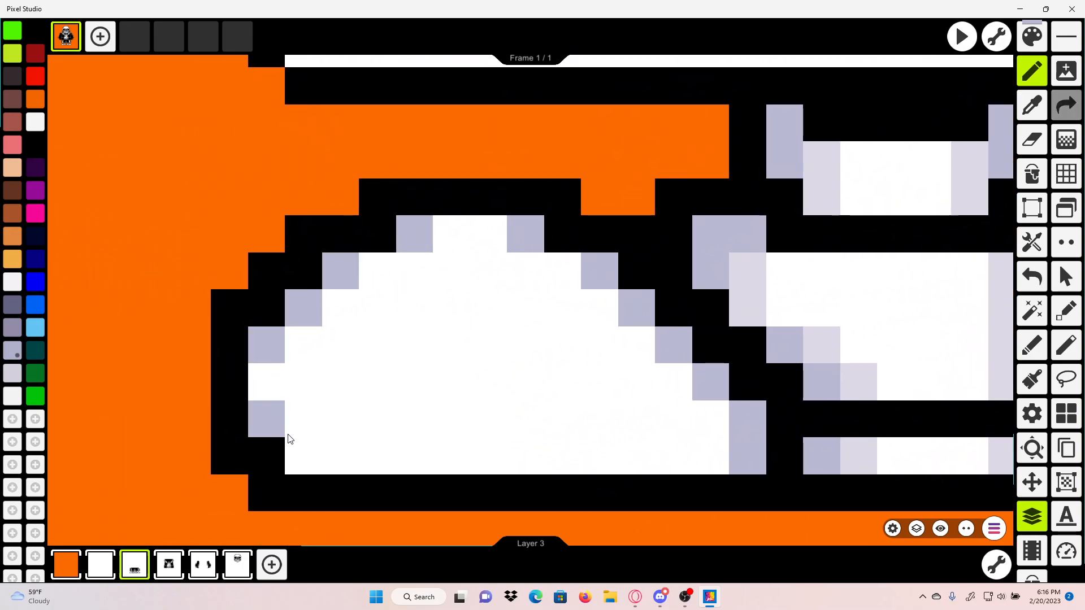
pyautogui.click(302, 452)
# Step: Pick the lighter grey and shade just inside the left toe's inner slope, continuing across the top row between the lavender corners
pyautogui.scroll(-1, 467, 424)
pyautogui.scroll(-1, 466, 421)
pyautogui.moveTo(572, 412); pyautogui.dragTo(190, 353)
pyautogui.click(1033, 113)
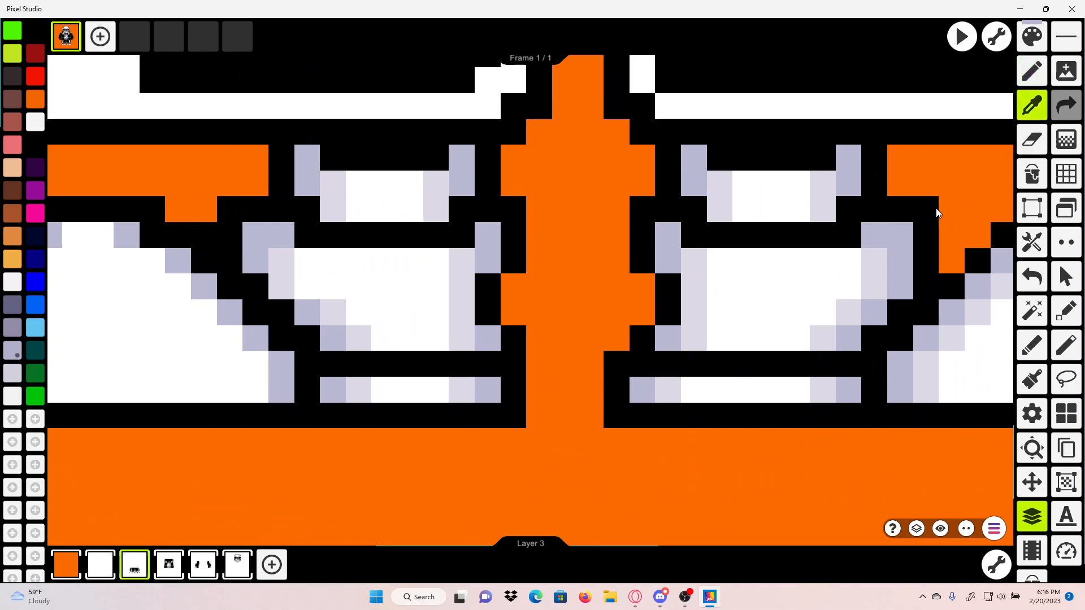
pyautogui.click(874, 267)
pyautogui.moveTo(275, 297); pyautogui.dragTo(538, 295)
pyautogui.scroll(1, 537, 296)
pyautogui.moveTo(515, 415); pyautogui.dragTo(511, 391)
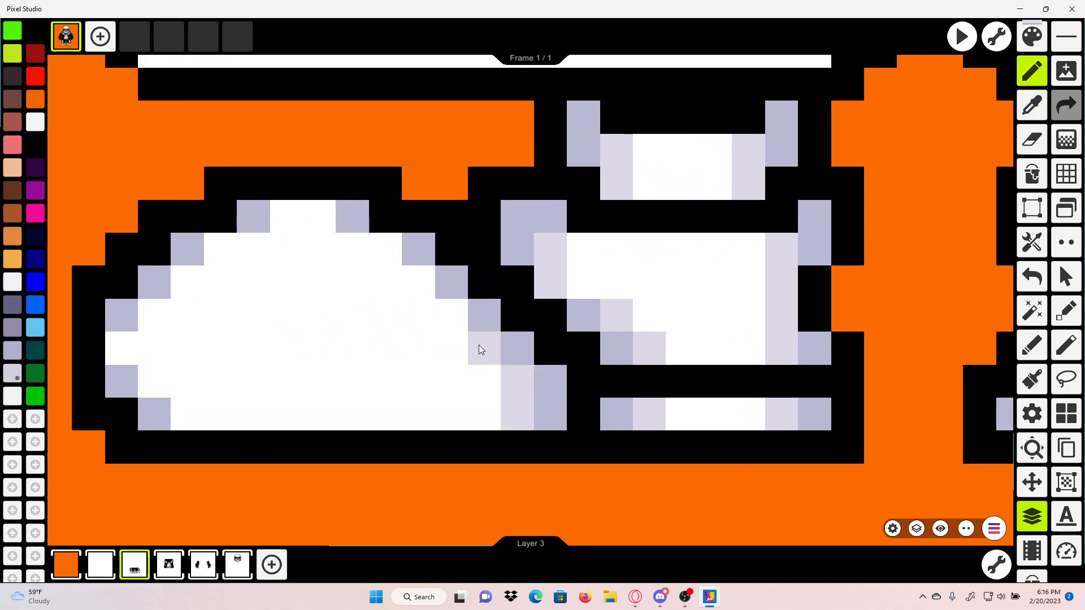
pyautogui.click(452, 315)
pyautogui.click(428, 283)
pyautogui.click(398, 257)
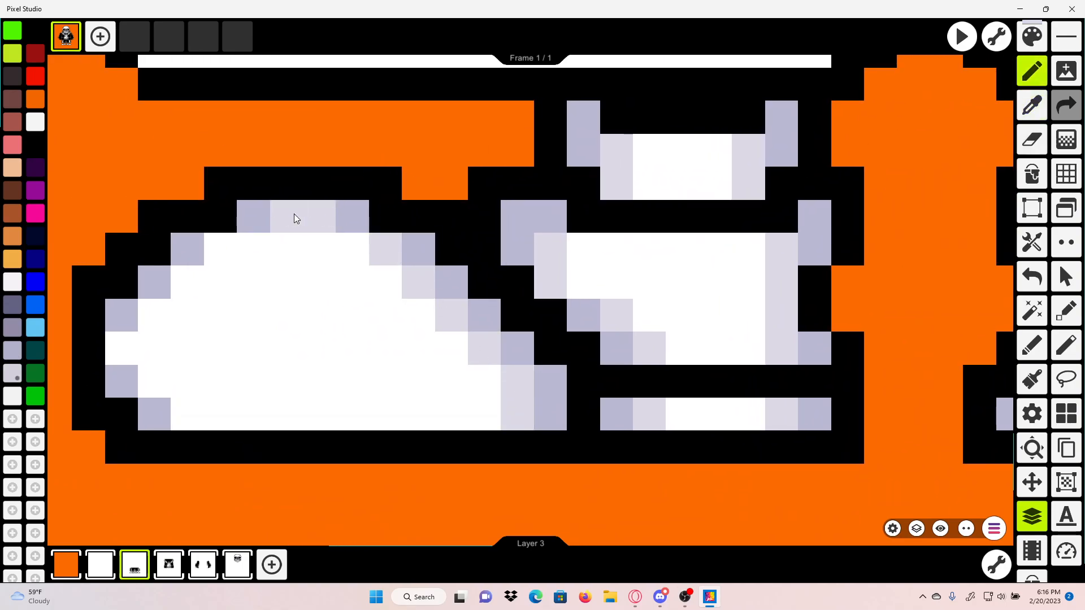
# Step: Shade the left shoe toe's front tip and the pixels just inside its outer slope lighter grey, down to the base
pyautogui.moveTo(237, 276); pyautogui.dragTo(284, 270)
pyautogui.click(267, 245)
pyautogui.click(211, 315)
pyautogui.click(178, 337)
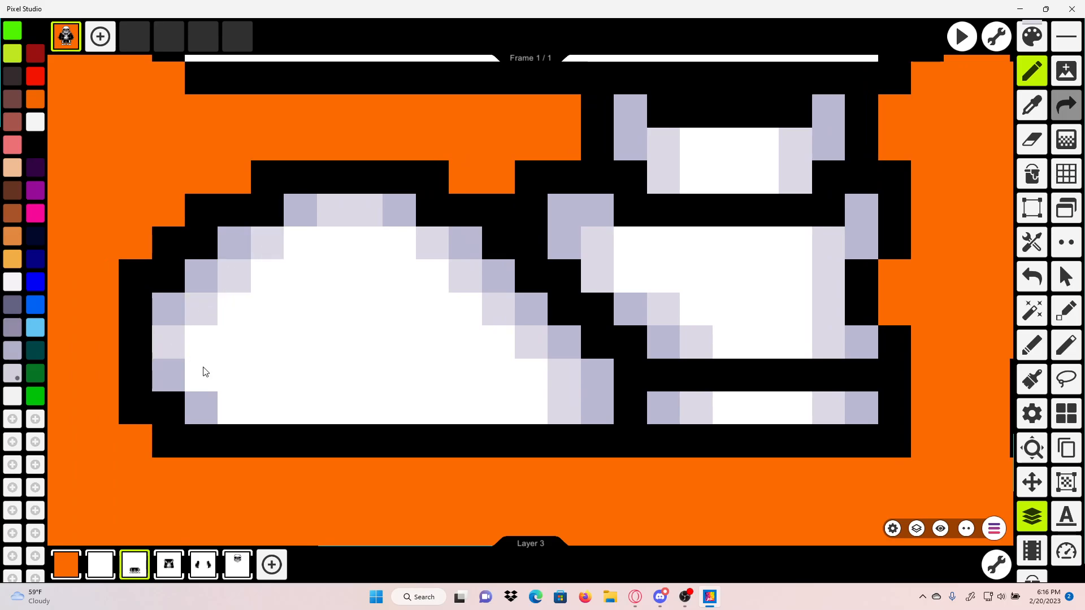
pyautogui.click(204, 370)
pyautogui.click(229, 396)
pyautogui.scroll(-3, 258, 403)
pyautogui.scroll(-6, 444, 378)
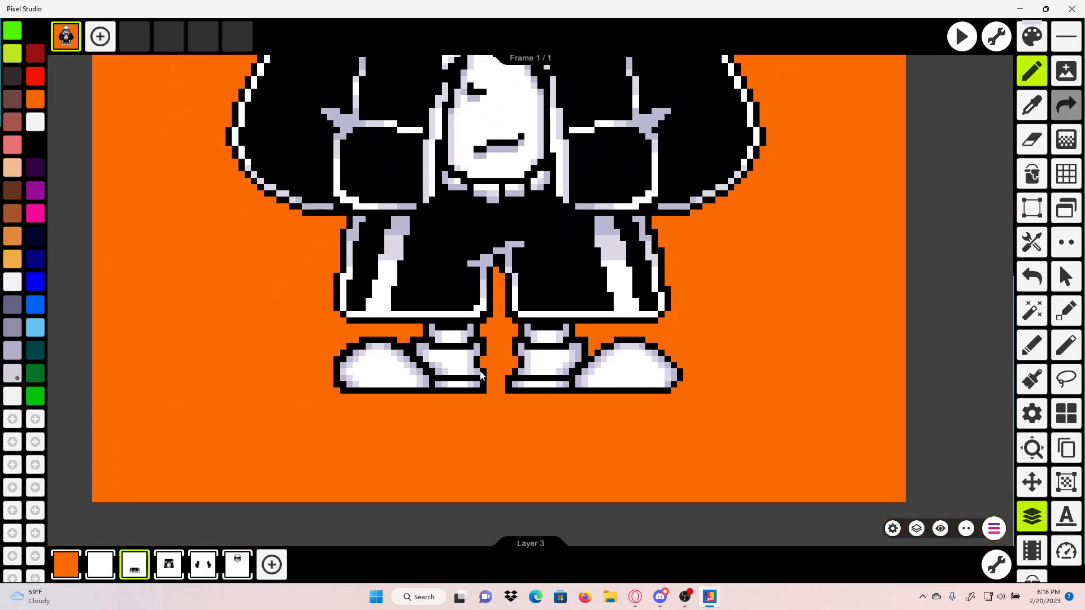
pyautogui.moveTo(581, 308); pyautogui.dragTo(592, 296)
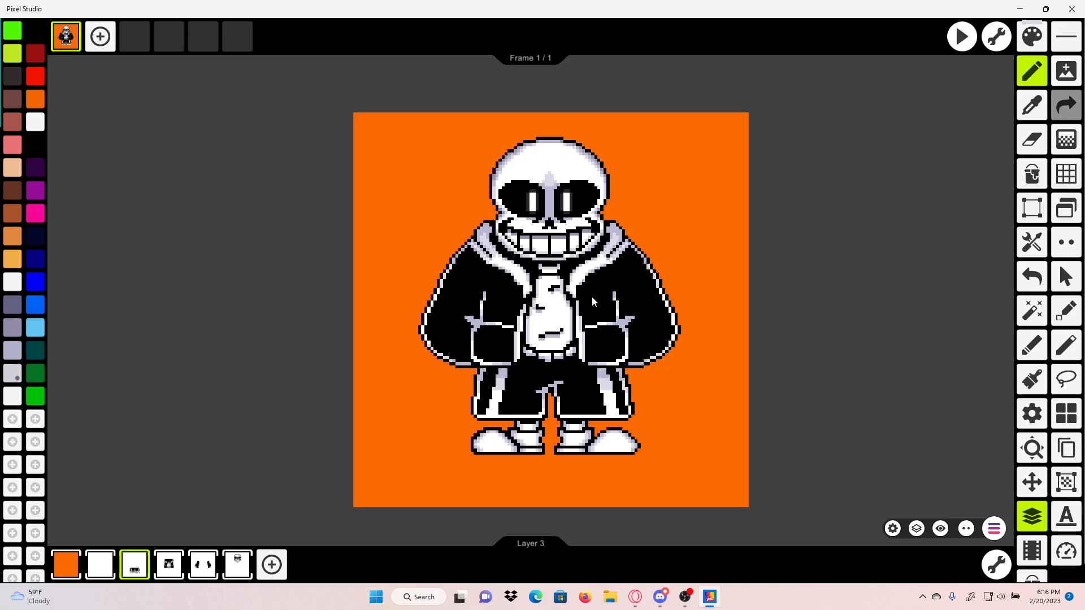
pyautogui.moveTo(534, 209); pyautogui.dragTo(549, 230)
pyautogui.moveTo(555, 290); pyautogui.dragTo(541, 267)
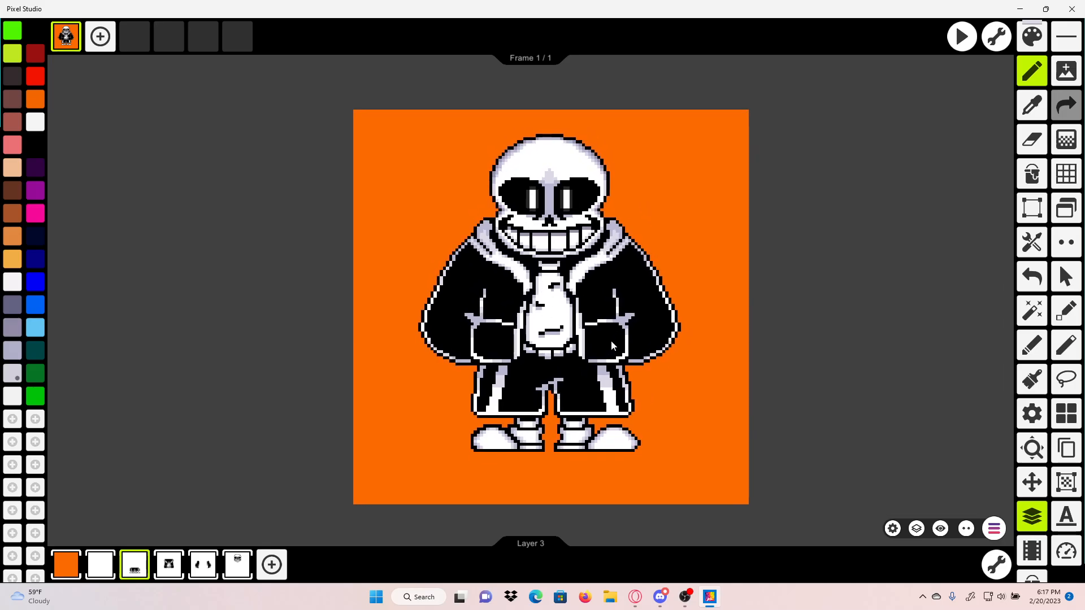
pyautogui.moveTo(501, 348); pyautogui.dragTo(471, 331)
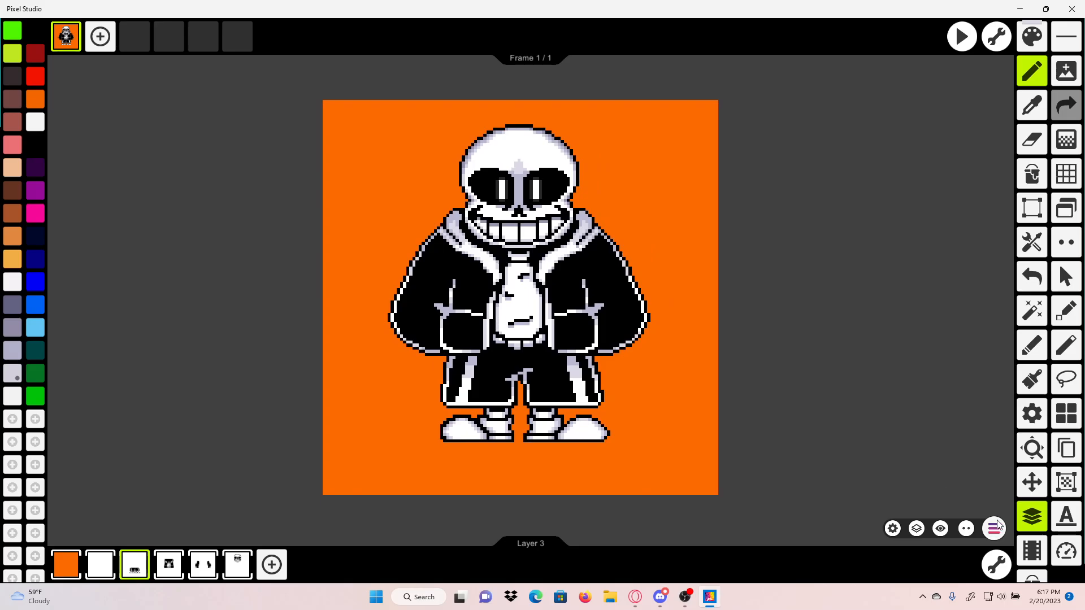
pyautogui.moveTo(727, 316); pyautogui.dragTo(734, 318)
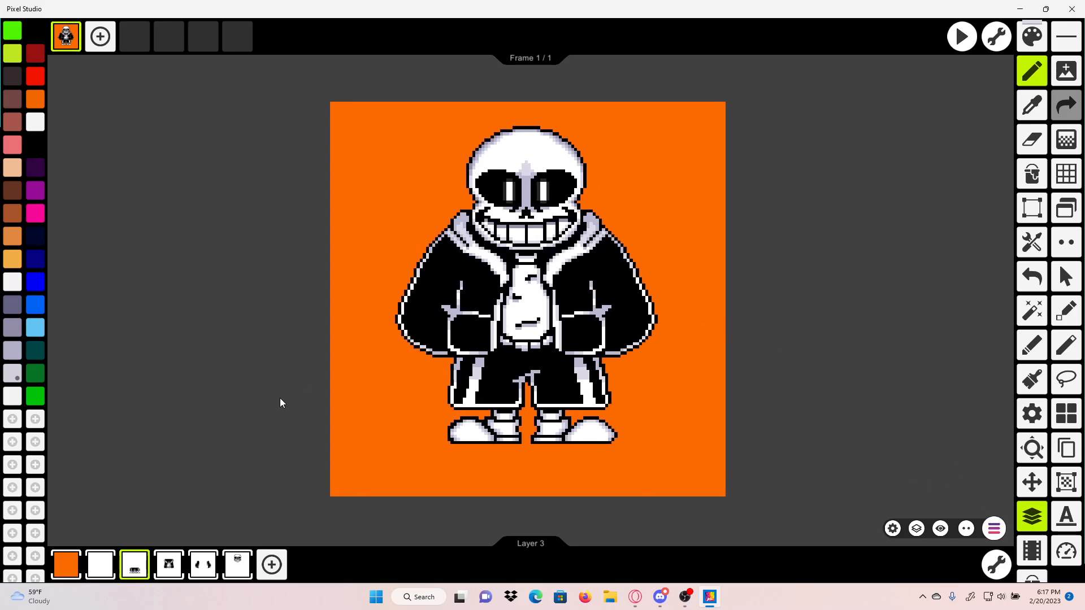
# Step: Hide the orange background layer so the sprite stands on a transparent canvas
pyautogui.click(69, 559)
pyautogui.moveTo(507, 197); pyautogui.dragTo(517, 219)
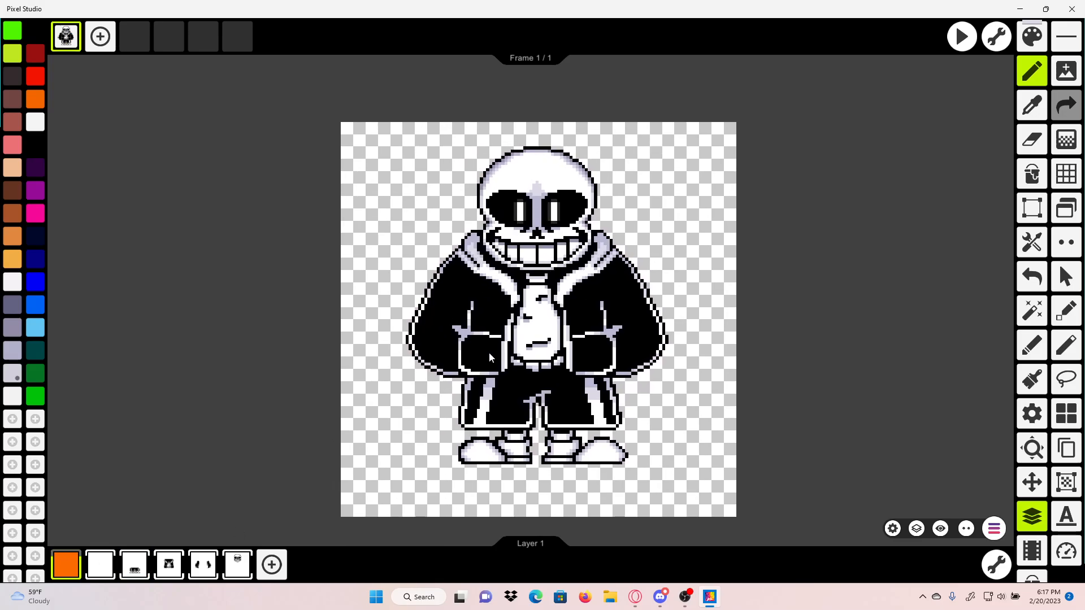
pyautogui.moveTo(827, 370); pyautogui.dragTo(728, 298)
pyautogui.moveTo(592, 356); pyautogui.dragTo(624, 375)
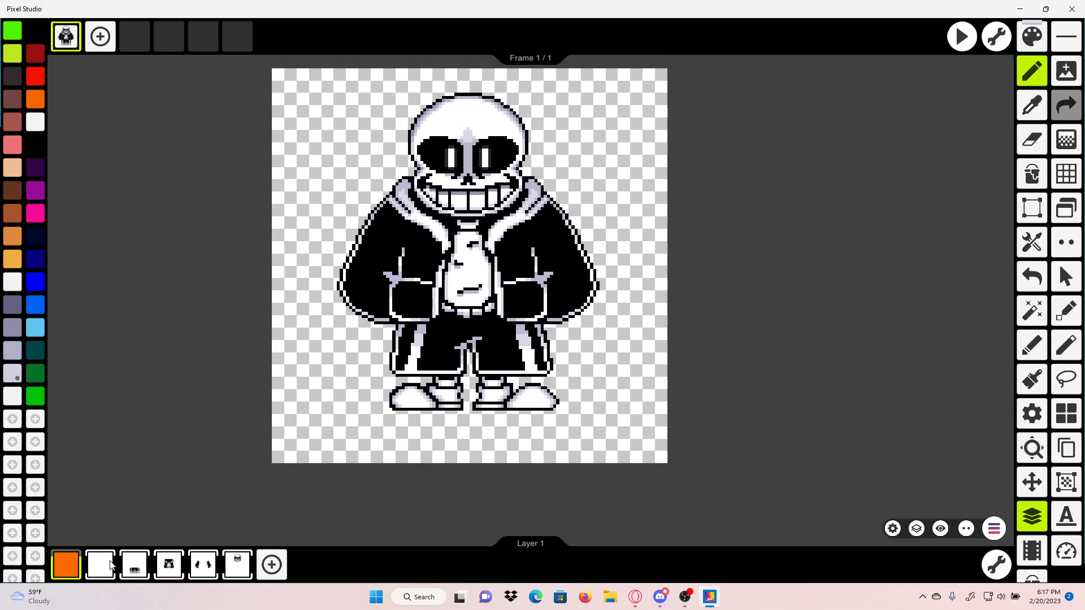
pyautogui.click(74, 564)
pyautogui.click(75, 564)
# Step: Save the sprite in PSP format as Tutoriol Sans in the Desktop's Sprites folder
pyautogui.click(994, 528)
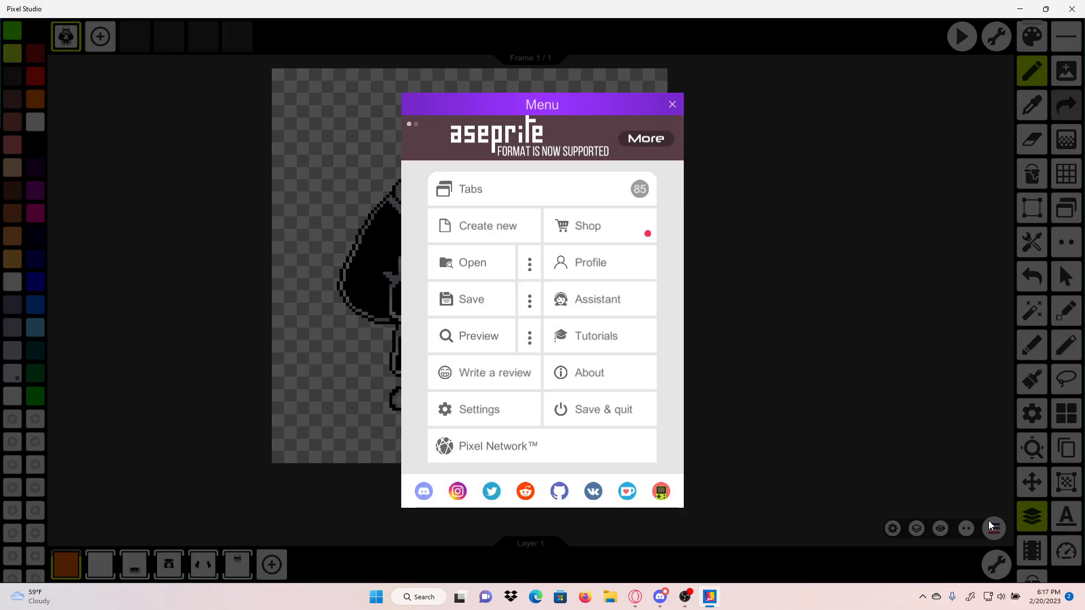
pyautogui.click(498, 300)
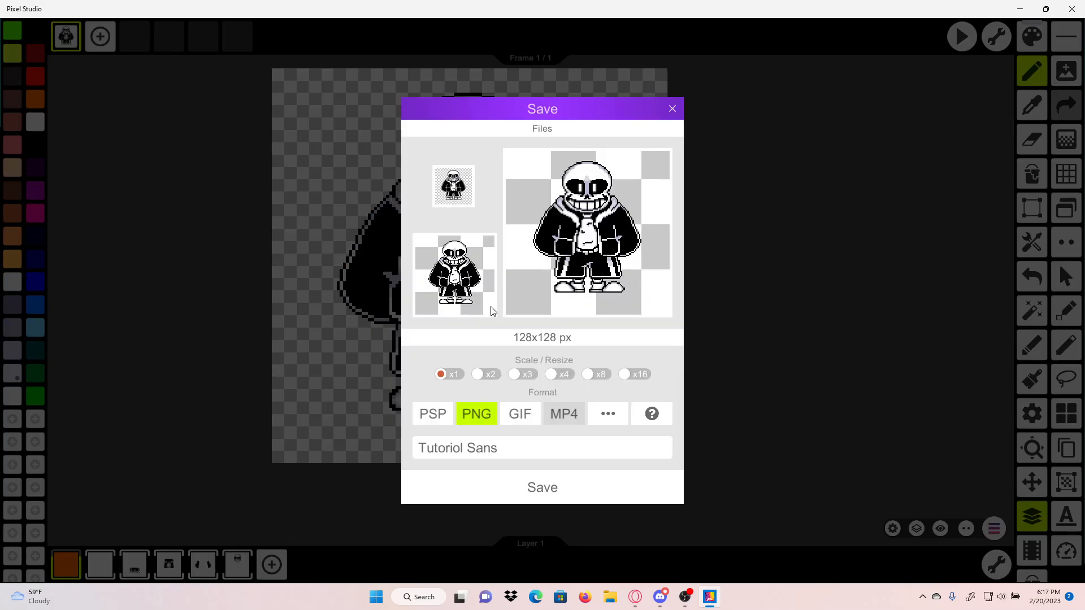
pyautogui.click(519, 414)
pyautogui.click(480, 414)
pyautogui.click(445, 417)
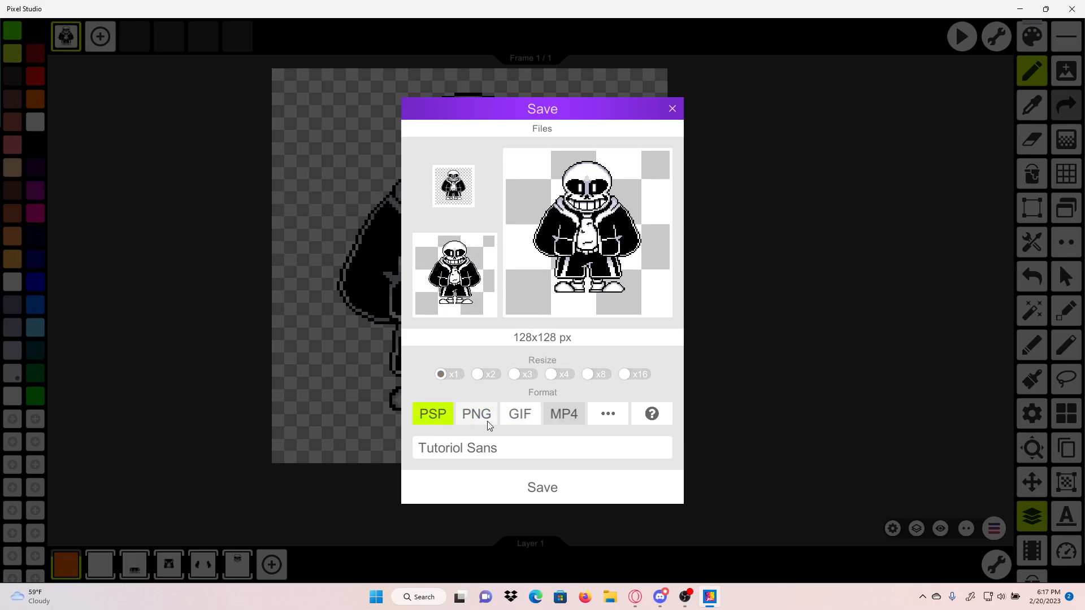
pyautogui.click(514, 485)
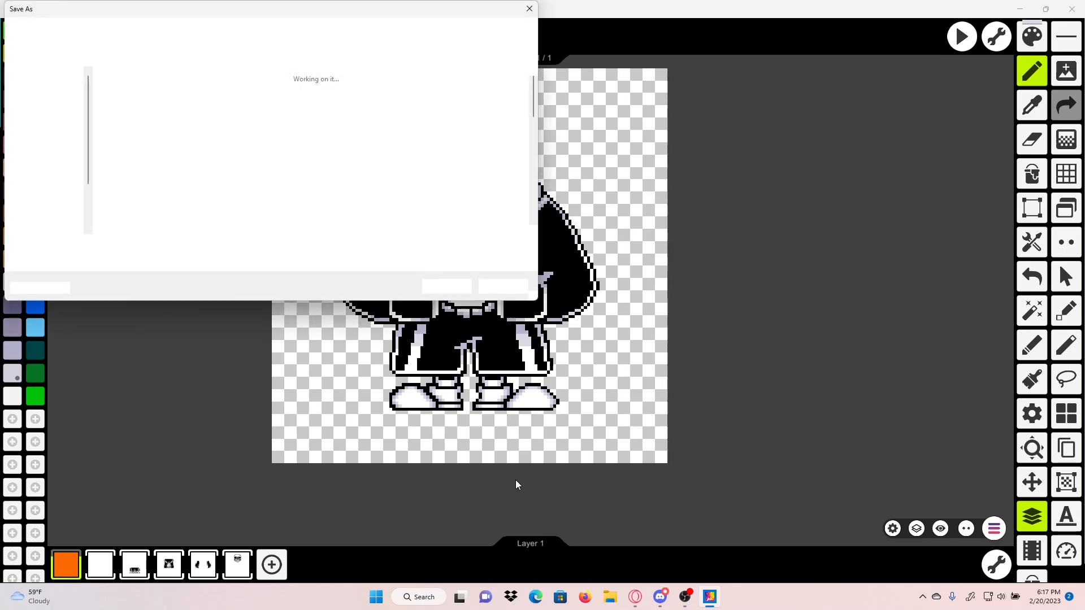
pyautogui.click(345, 247)
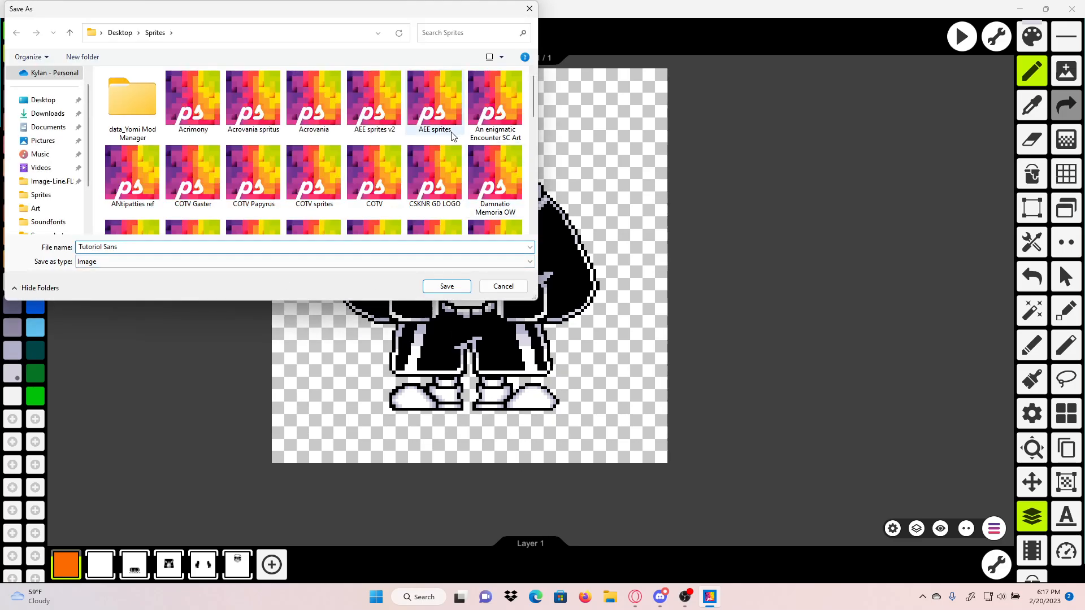
pyautogui.click(444, 286)
# Step: Set up a PNG export of the sprite with the resize factor at x4, giving 512x512 px
pyautogui.scroll(5, 649, 332)
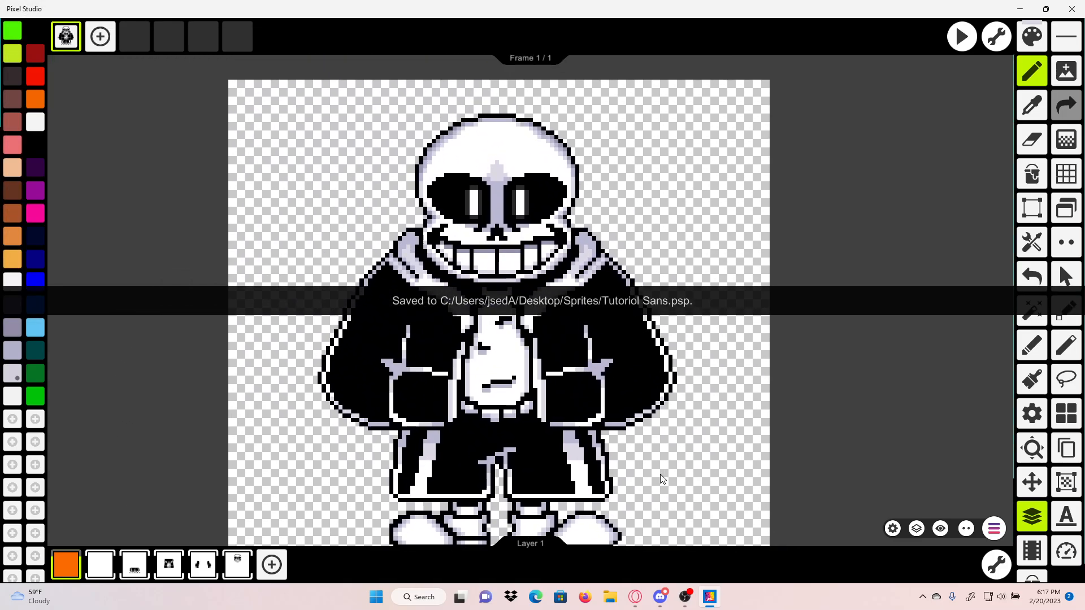
pyautogui.moveTo(662, 479); pyautogui.dragTo(609, 442)
pyautogui.click(996, 531)
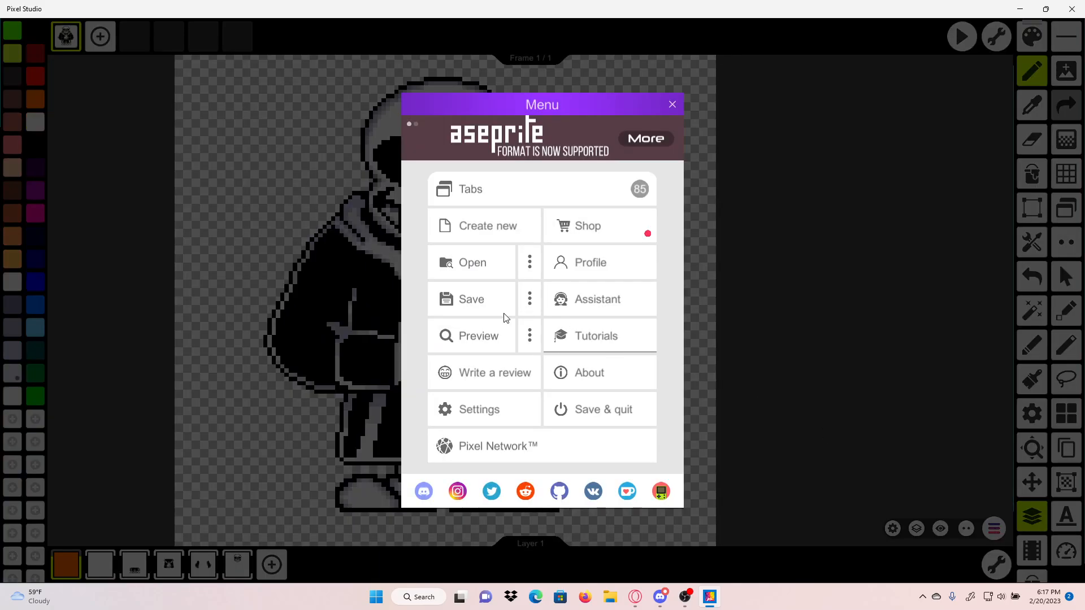
pyautogui.click(528, 300)
pyautogui.click(528, 309)
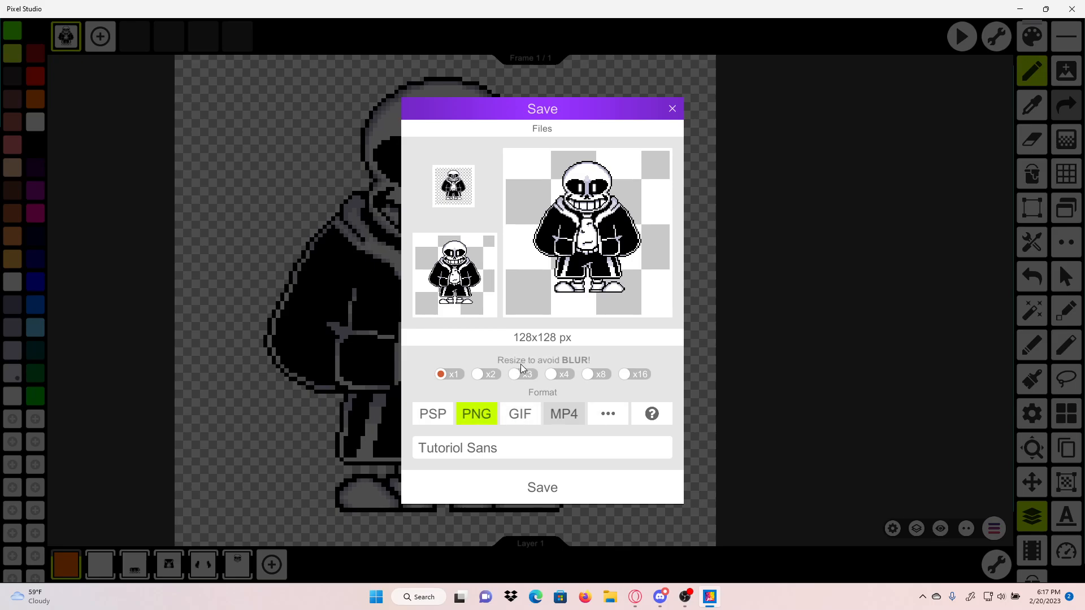
pyautogui.click(493, 376)
pyautogui.click(514, 375)
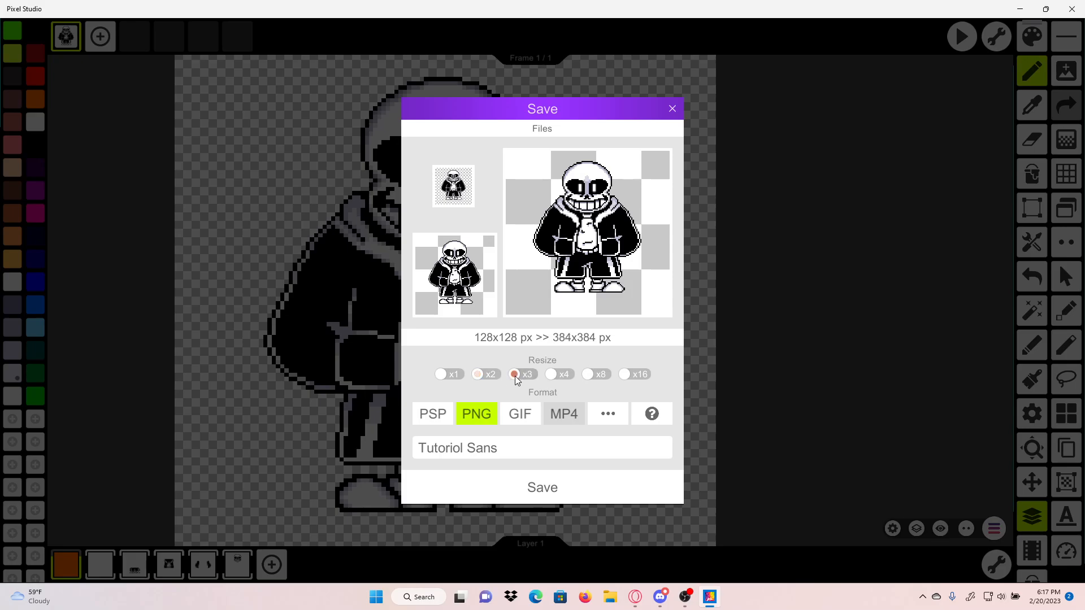
pyautogui.click(546, 374)
pyautogui.click(588, 375)
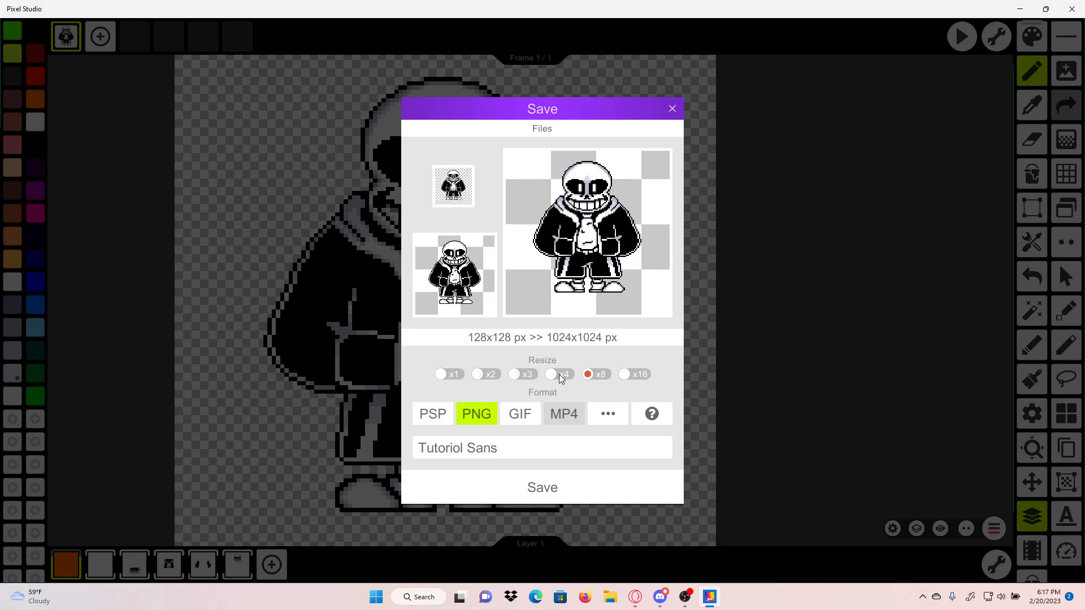
pyautogui.click(558, 374)
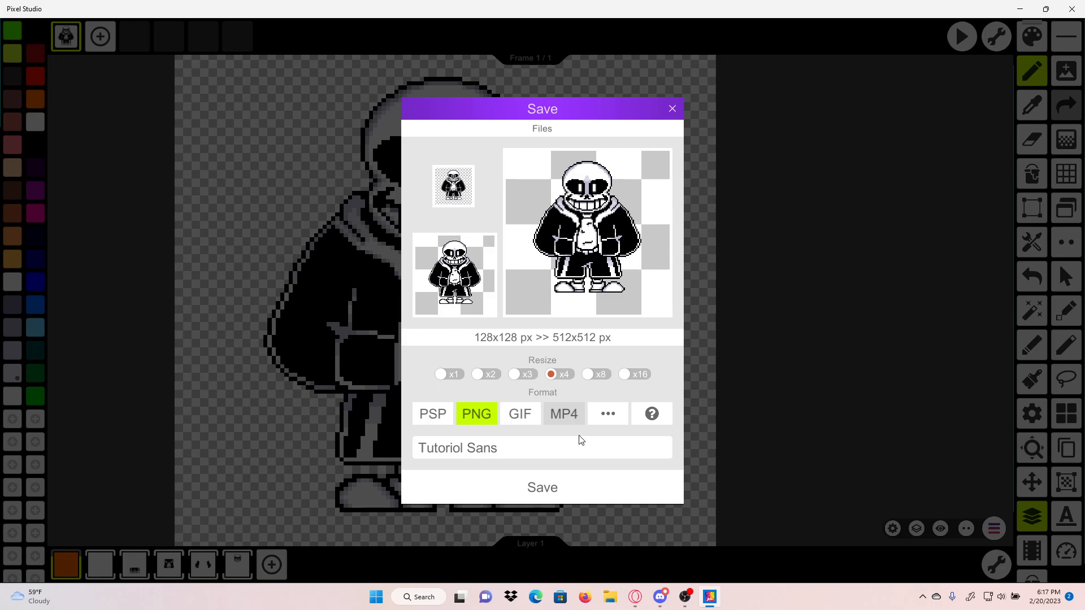
# Step: Save the enlarged PNG as Tutoriol Sans in the Sprites folder
pyautogui.click(609, 487)
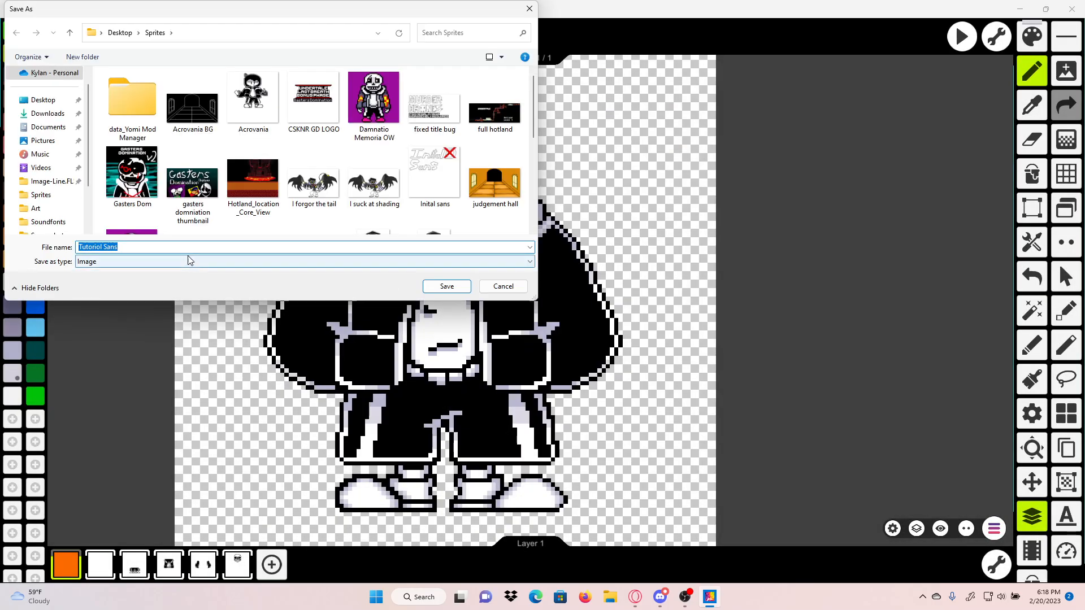
pyautogui.click(171, 247)
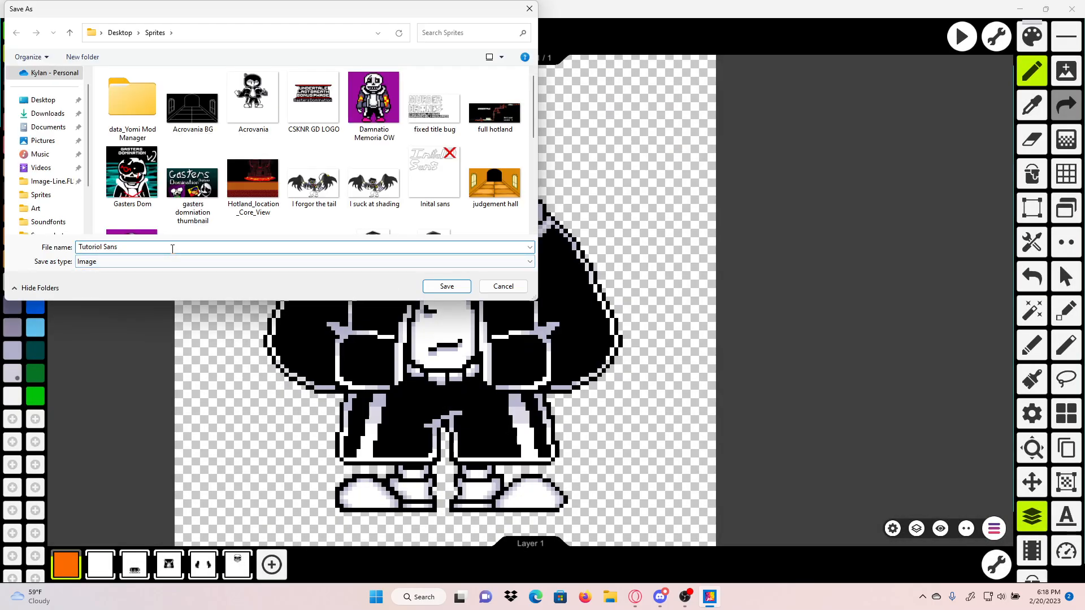
pyautogui.click(446, 286)
pyautogui.scroll(-3, 439, 284)
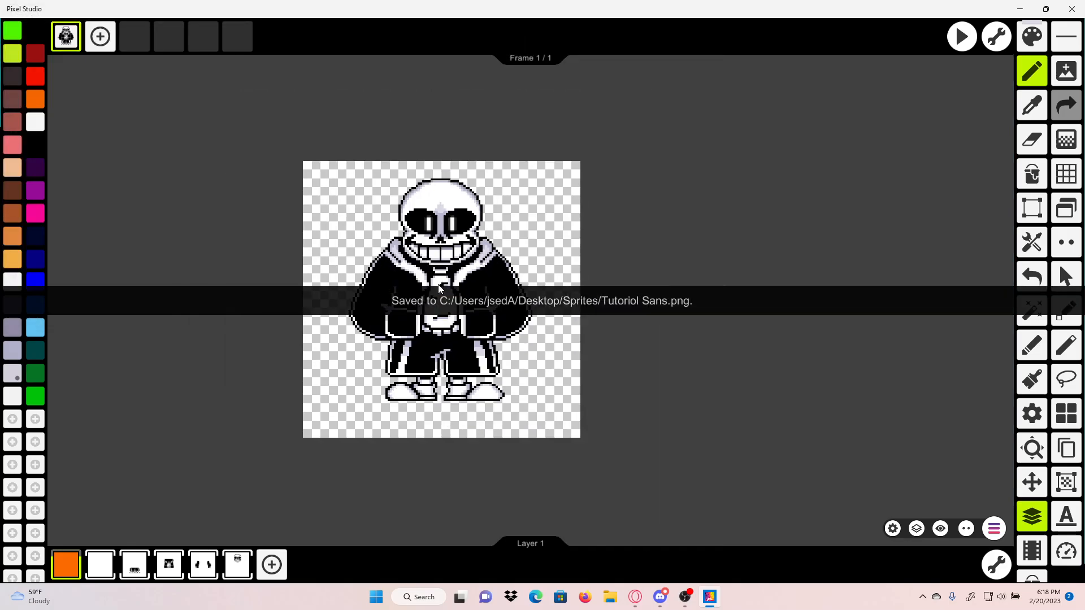
pyautogui.moveTo(629, 257); pyautogui.dragTo(655, 278)
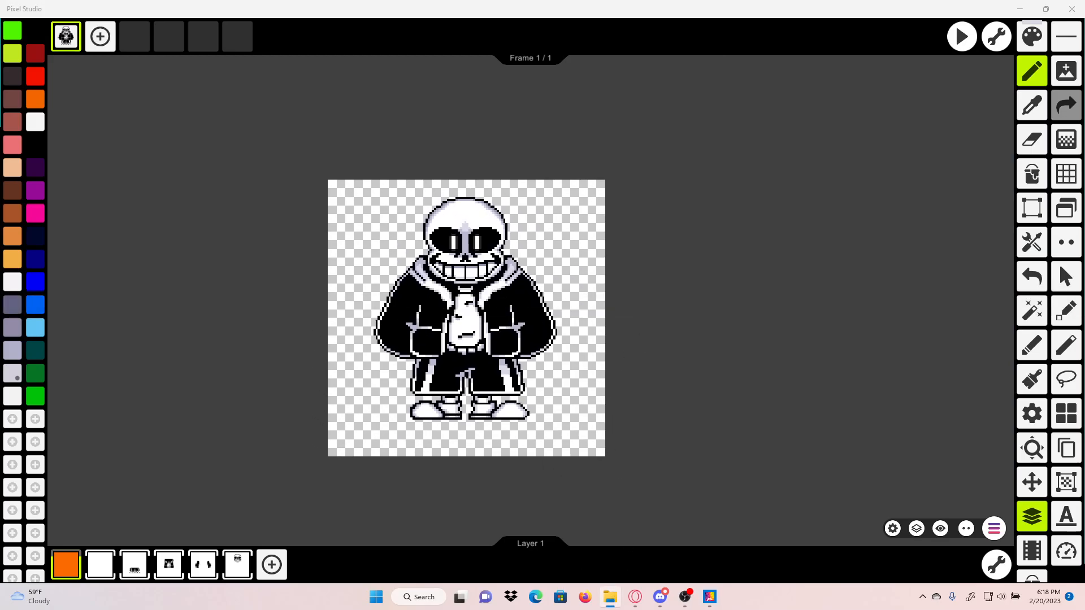
# Step: Switch to File Explorer, open Tutoriol Sans.png from the Sprites folder and examine the exported sprite up close
pyautogui.click(210, 331)
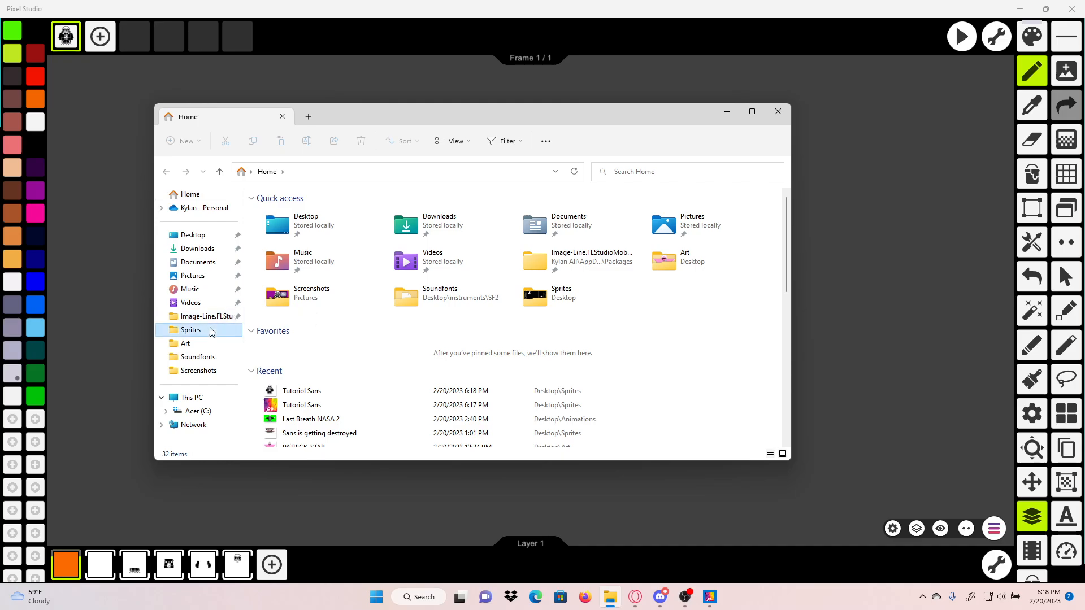
pyautogui.scroll(-5, 699, 279)
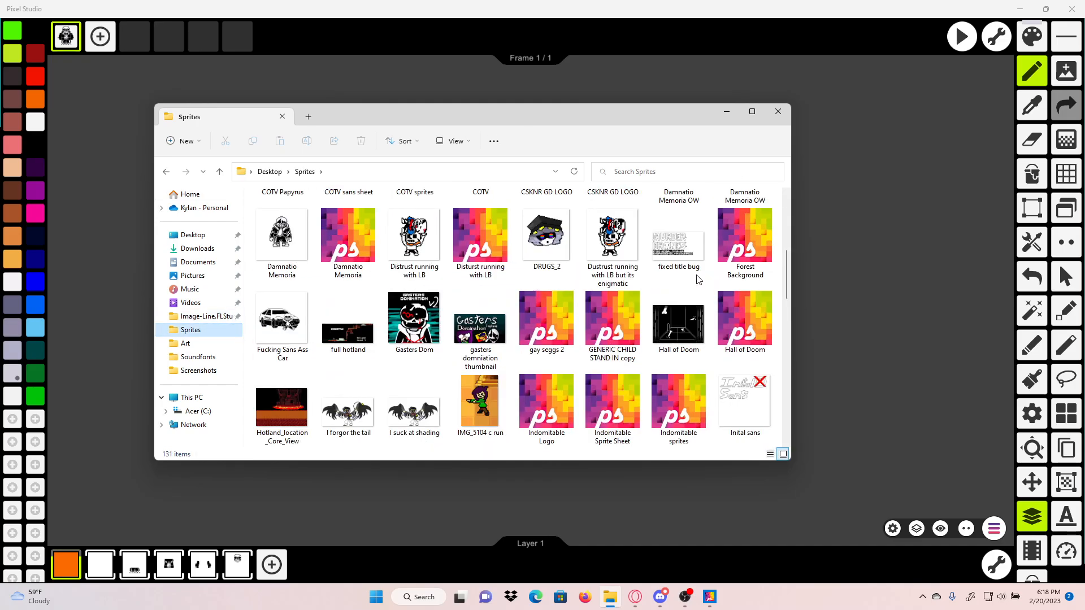
pyautogui.scroll(-10, 699, 279)
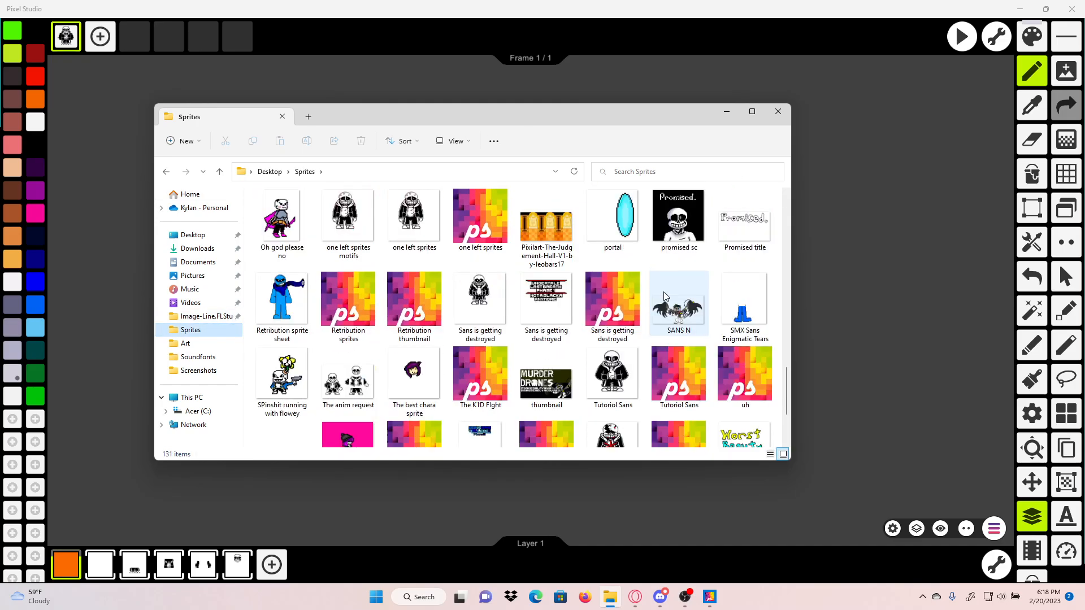
pyautogui.doubleClick(612, 375)
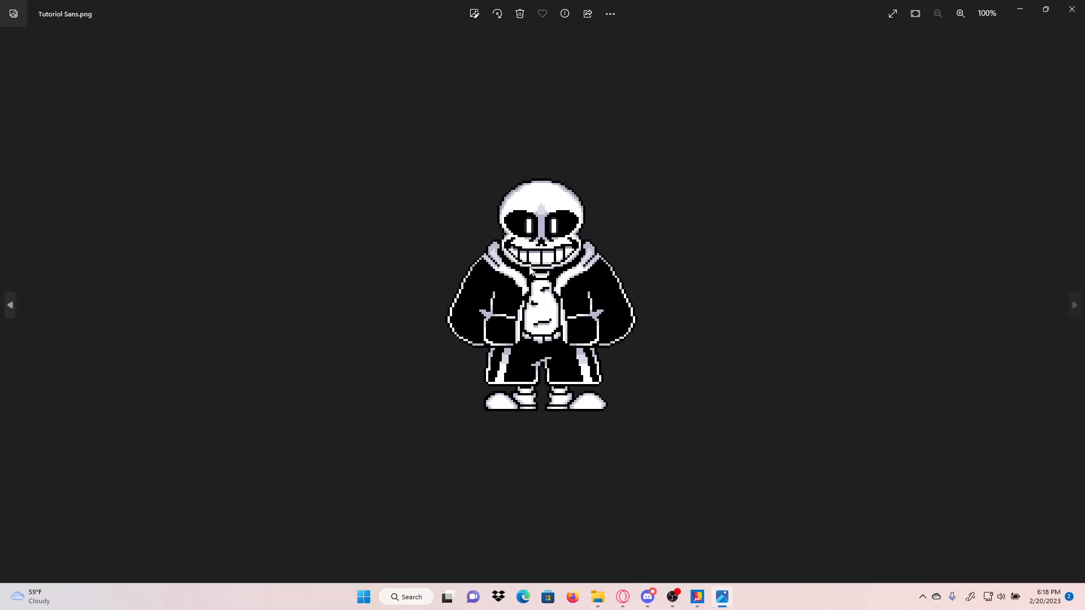
pyautogui.scroll(5, 530, 270)
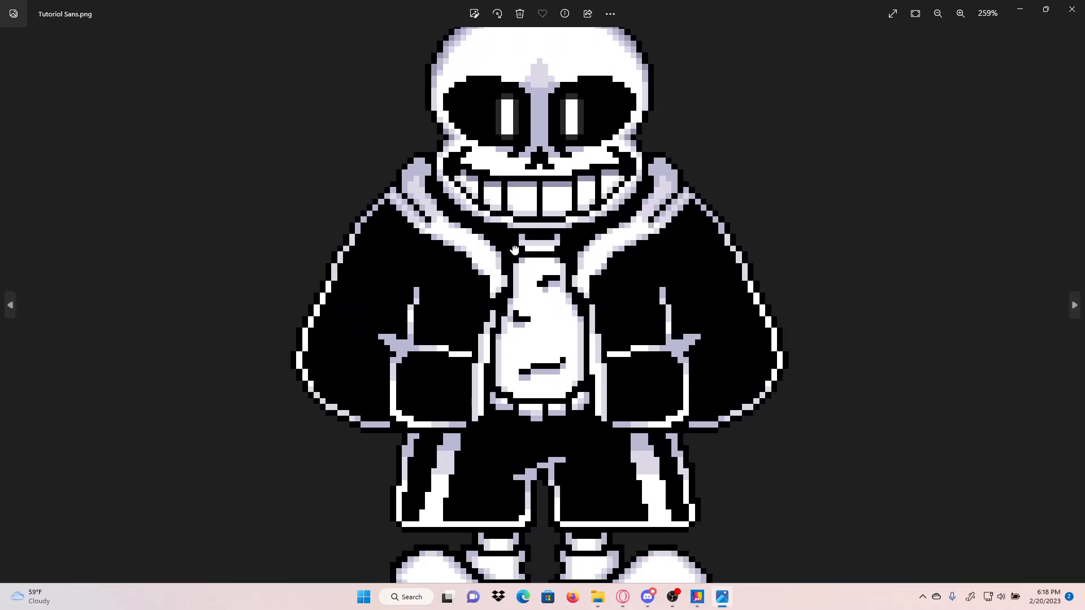
pyautogui.scroll(-3, 514, 249)
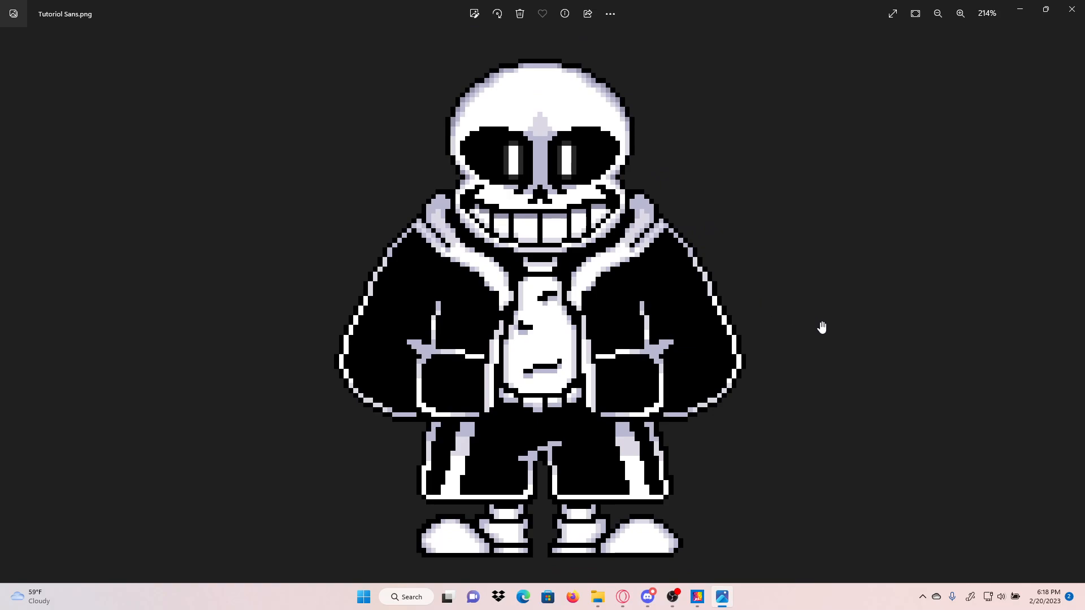